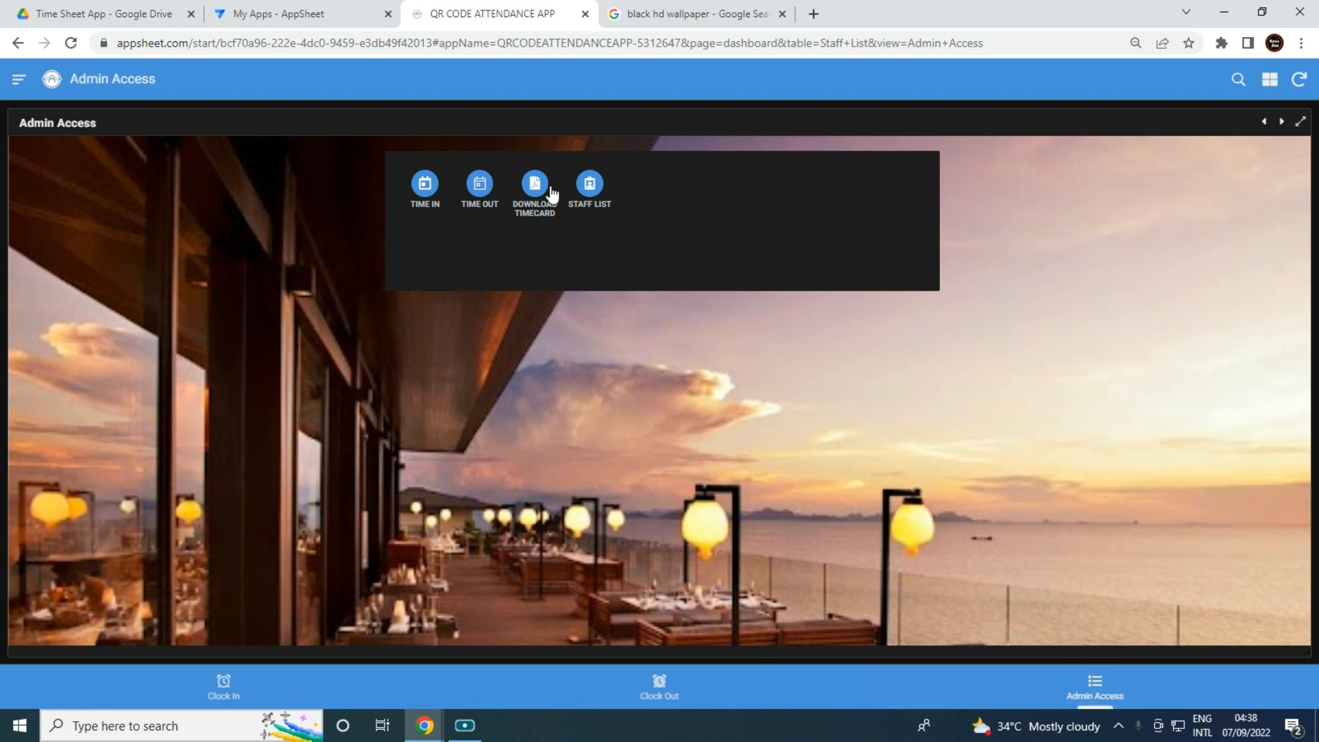
# Open the Staff List, then preview and cancel the Clock In and Clock Out forms.
pyautogui.click(588, 193)
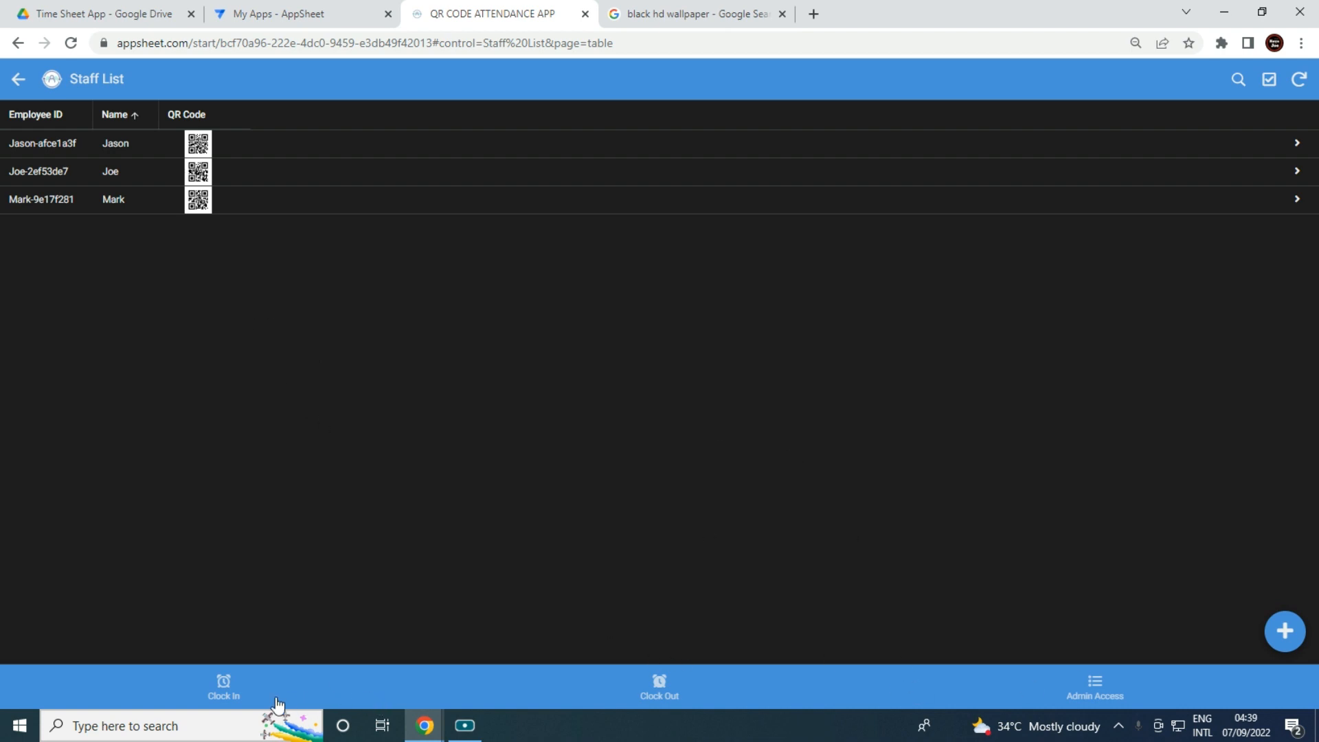
pyautogui.click(248, 694)
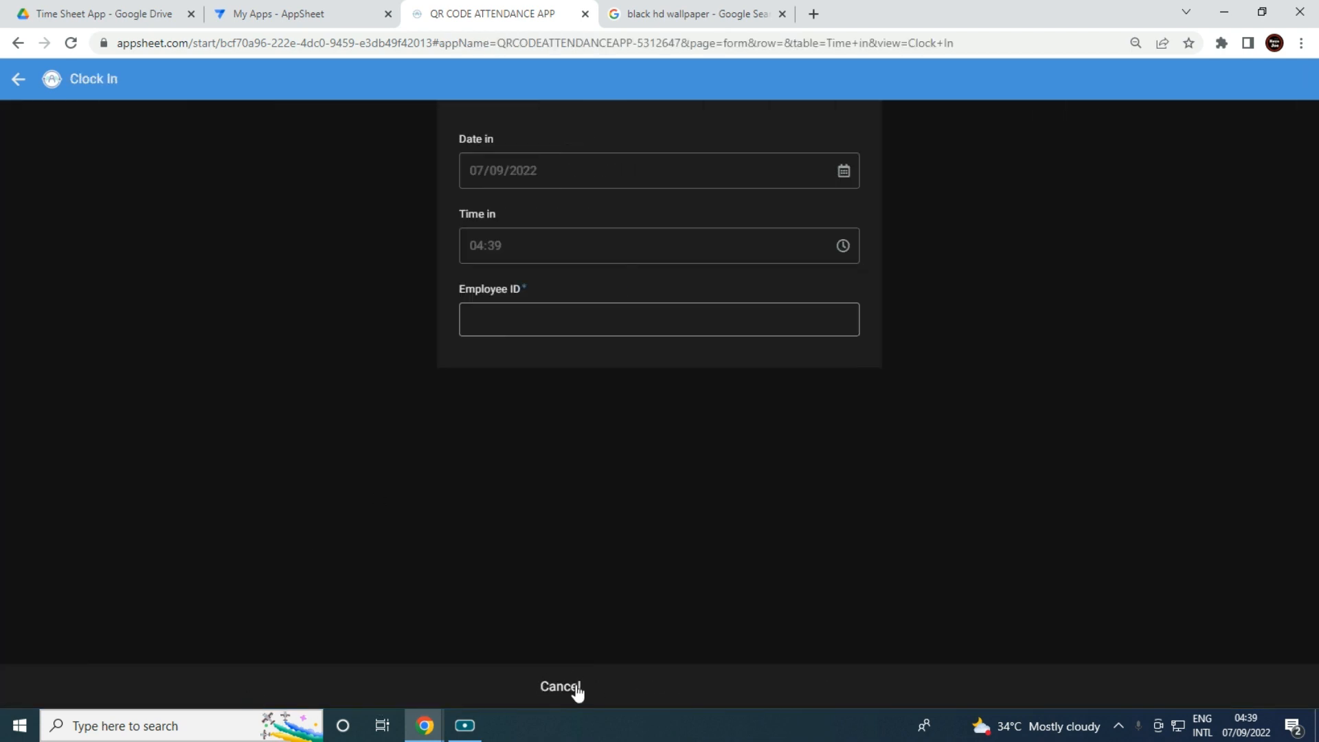
pyautogui.click(577, 689)
pyautogui.click(653, 690)
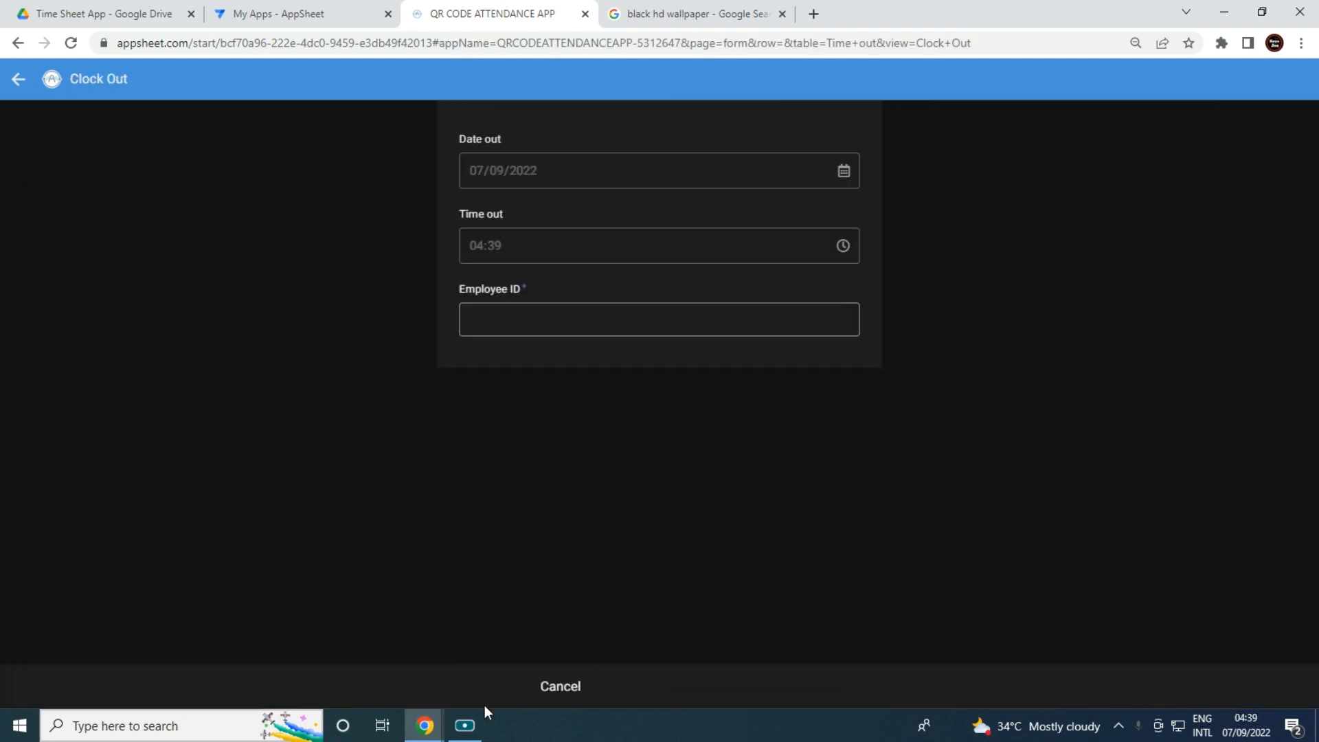
pyautogui.click(580, 694)
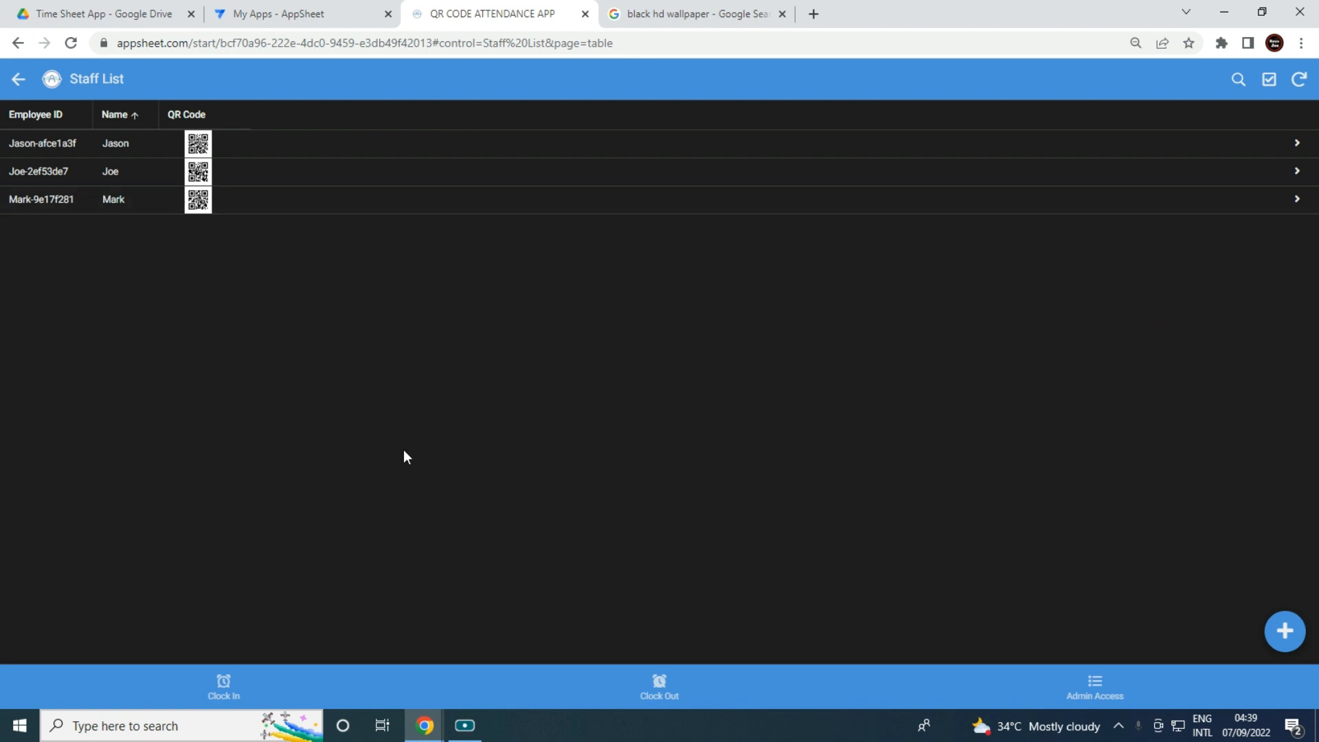
# Return to the Admin Access dashboard and move on to the Time Sheet App Drive folder.
pyautogui.click(17, 80)
pyautogui.click(18, 84)
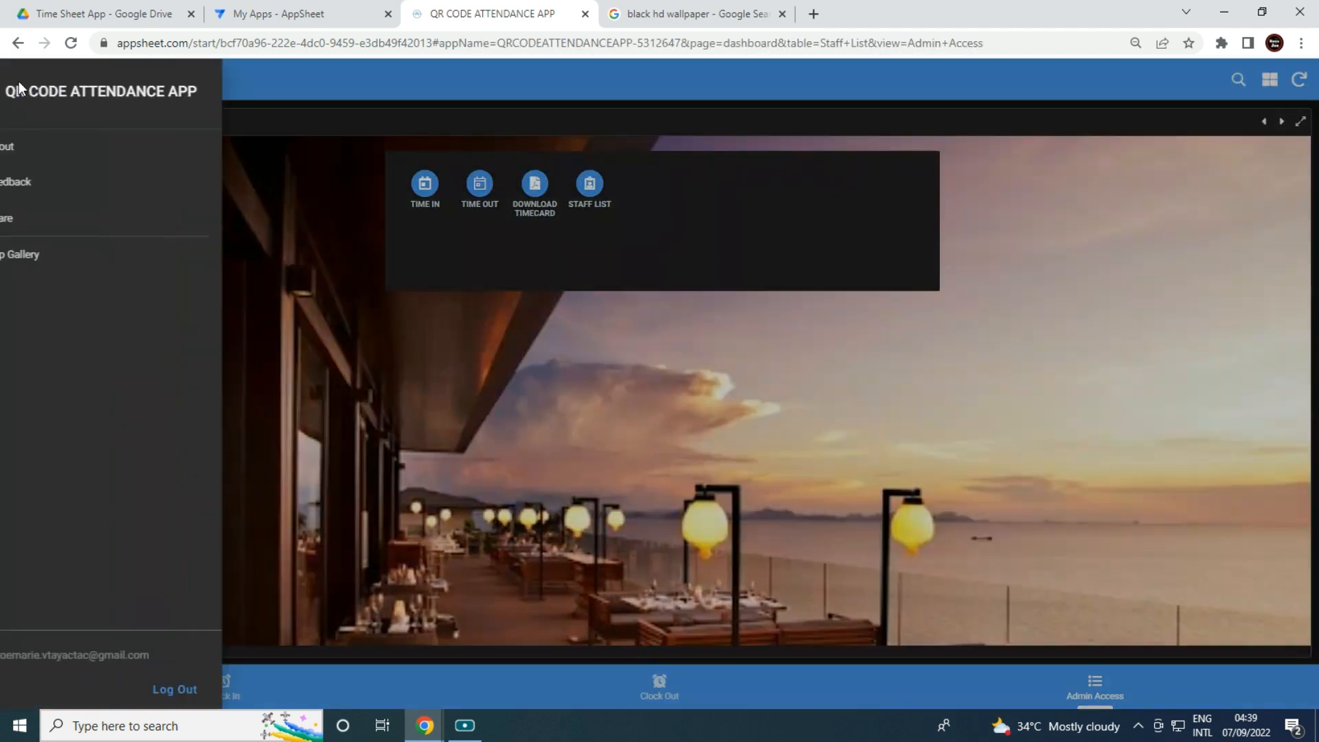
pyautogui.click(154, 10)
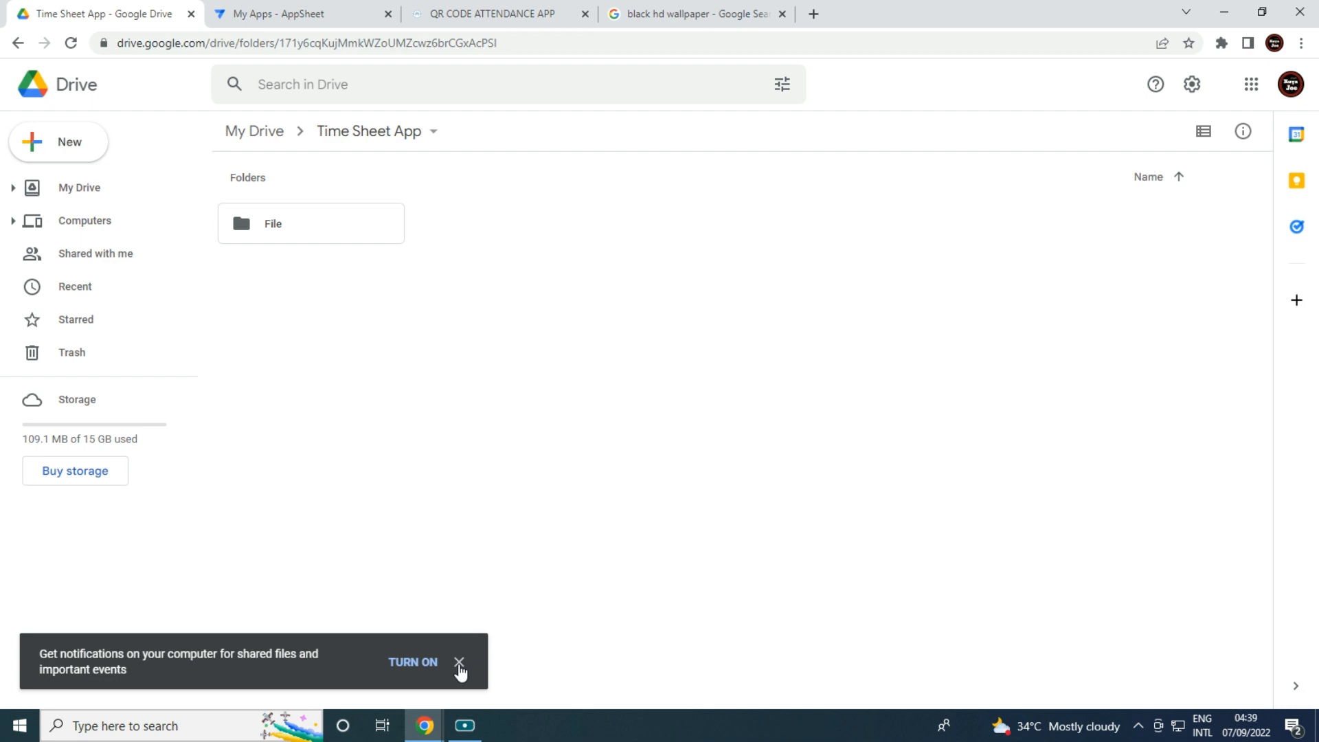
# Dismiss the notification prompt and create a blank Google Sheets spreadsheet in the folder.
pyautogui.click(460, 663)
pyautogui.click(71, 156)
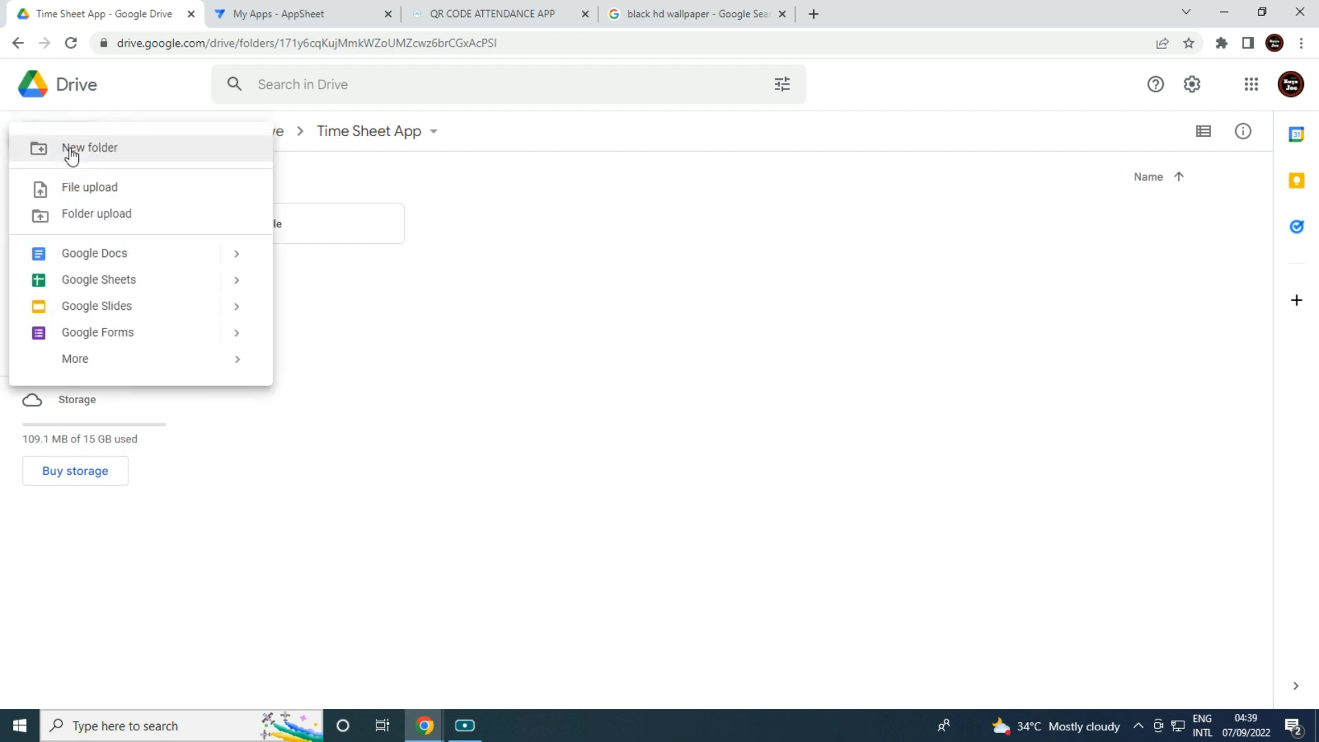
pyautogui.click(103, 278)
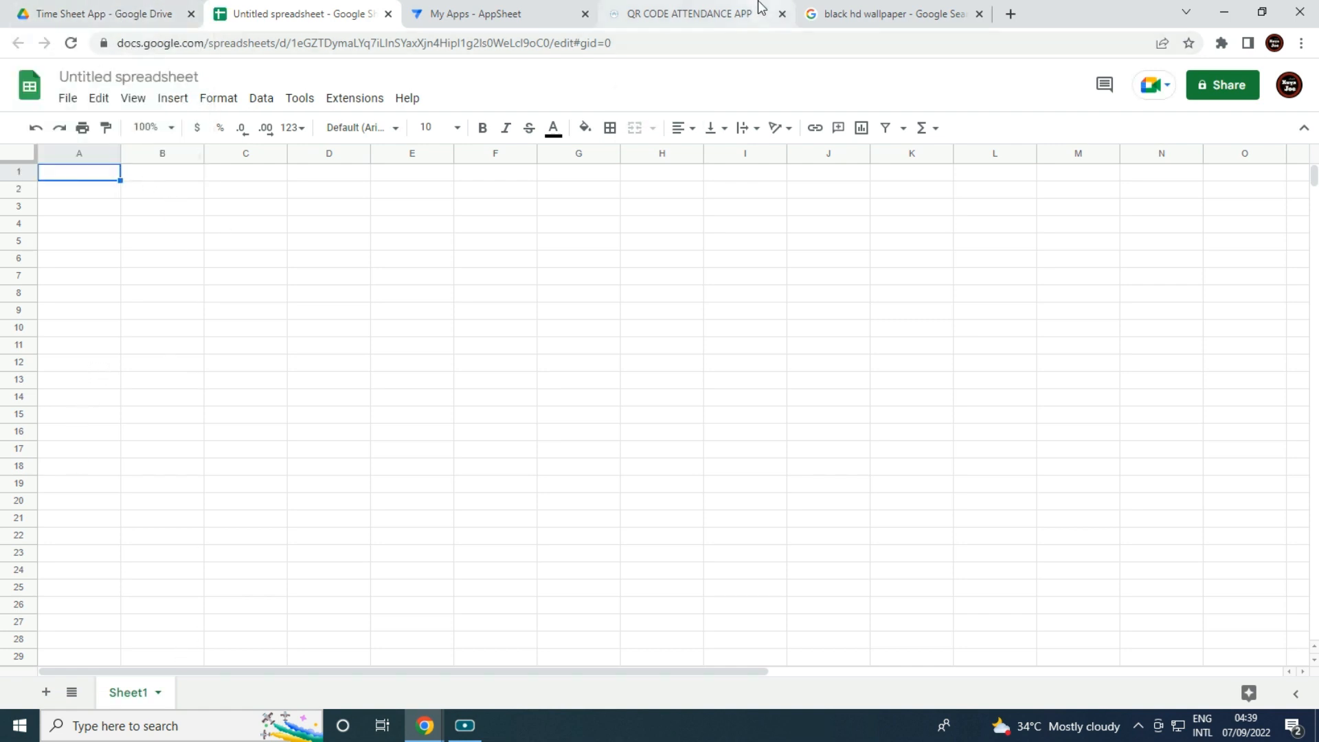
pyautogui.click(661, 14)
# Close the AppSheet drawer and title the new spreadsheet 'Time Sheet Application QR Code'.
pyautogui.click(696, 578)
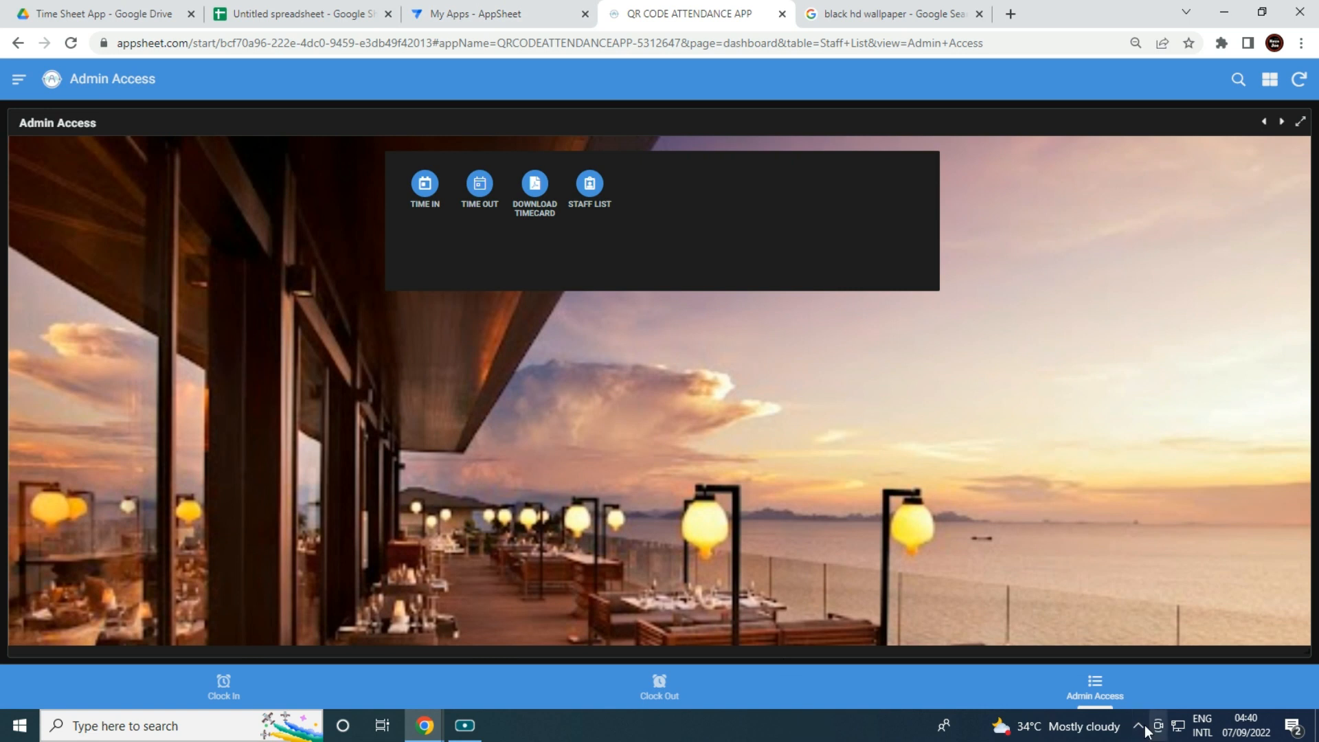
pyautogui.click(306, 13)
pyautogui.click(150, 80)
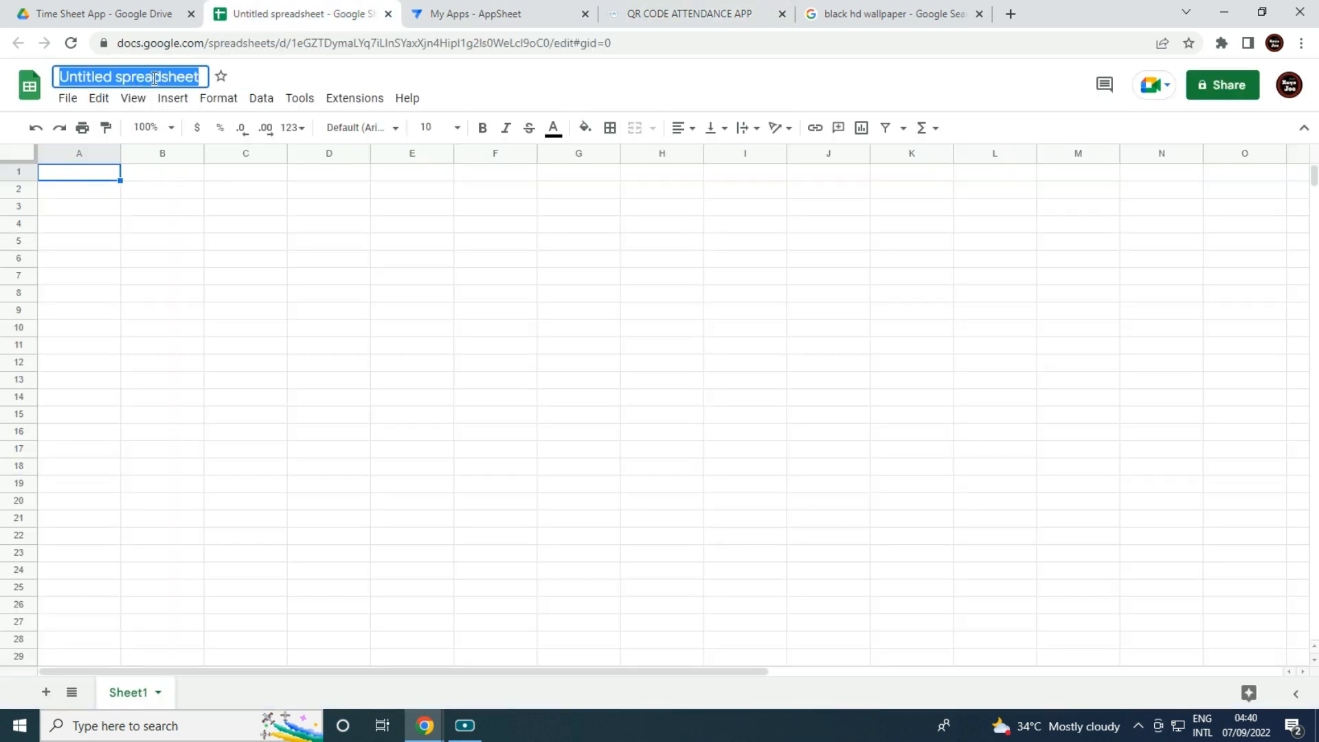
pyautogui.write('Q')
pyautogui.press('BackSpace')
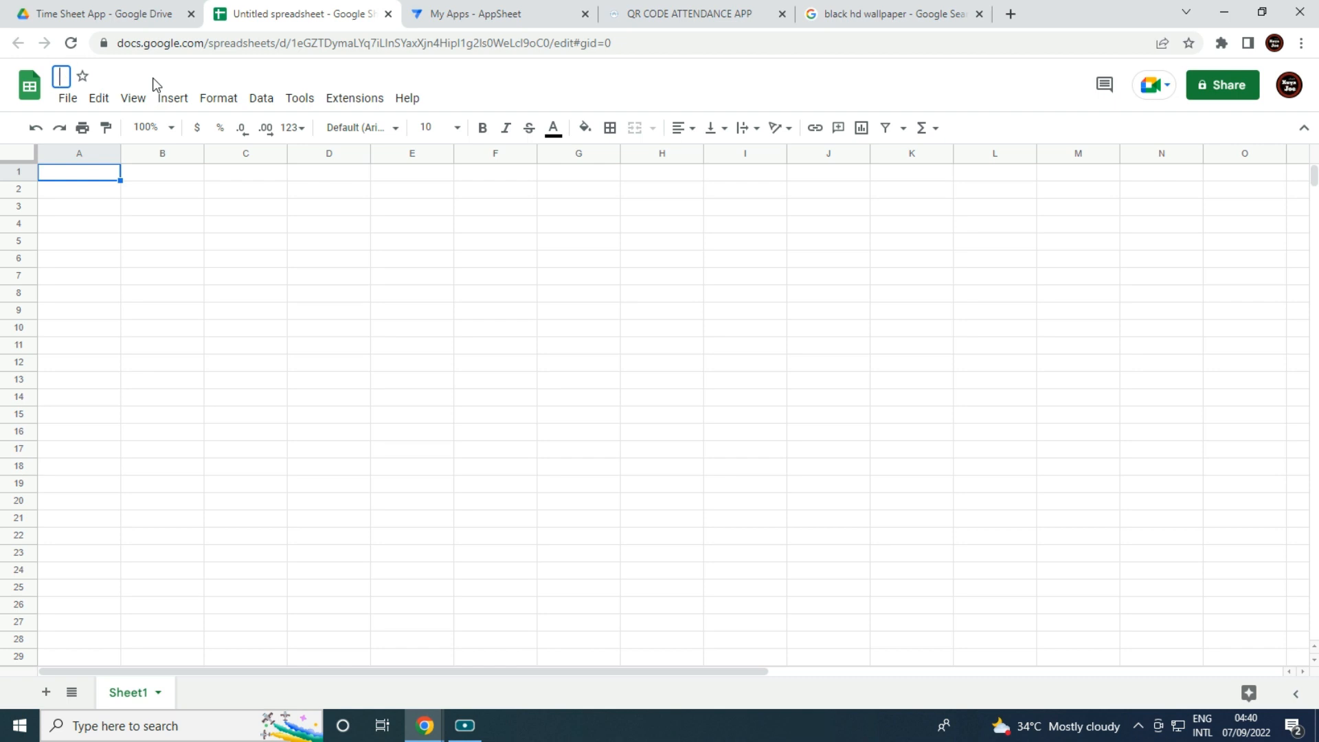
pyautogui.write('Time Sheet App ')
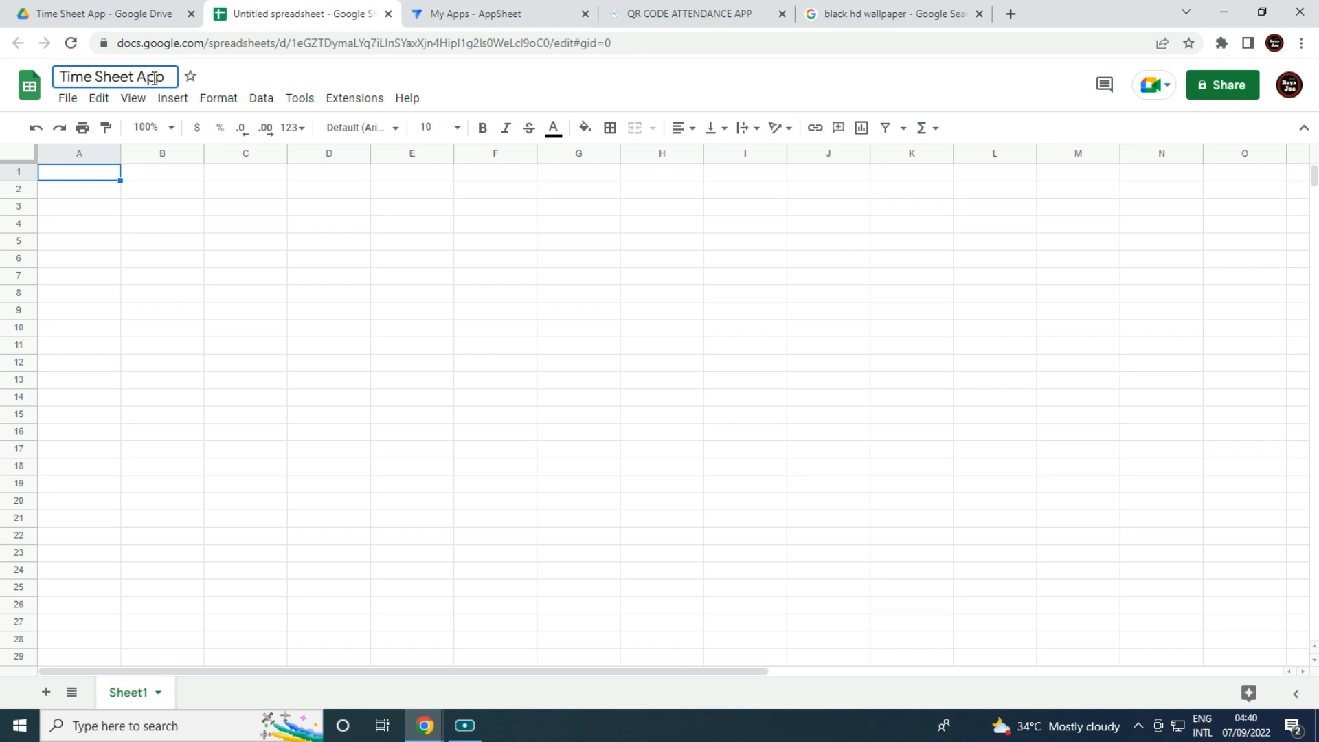
pyautogui.write('lication ')
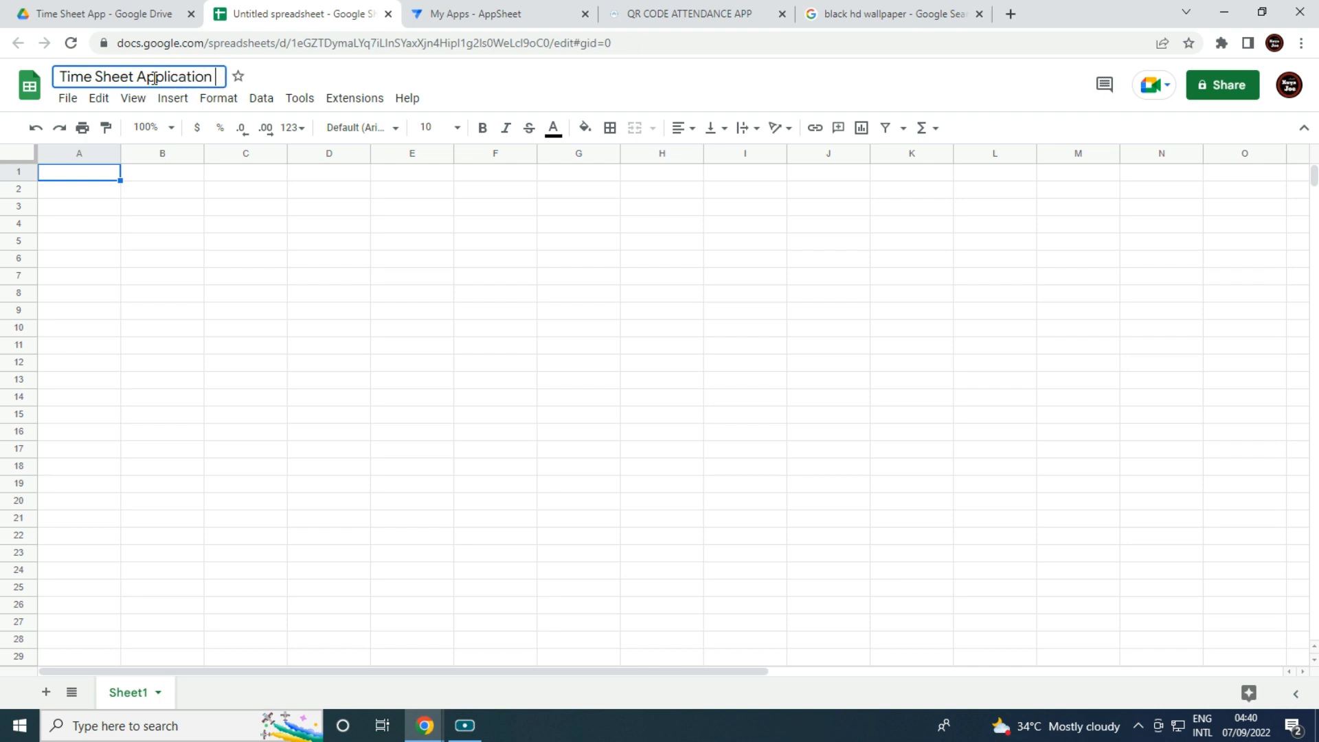
pyautogui.write('QR Code')
# Rename Sheet1 to Home and enter the header Title in cell A1.
pyautogui.click(239, 265)
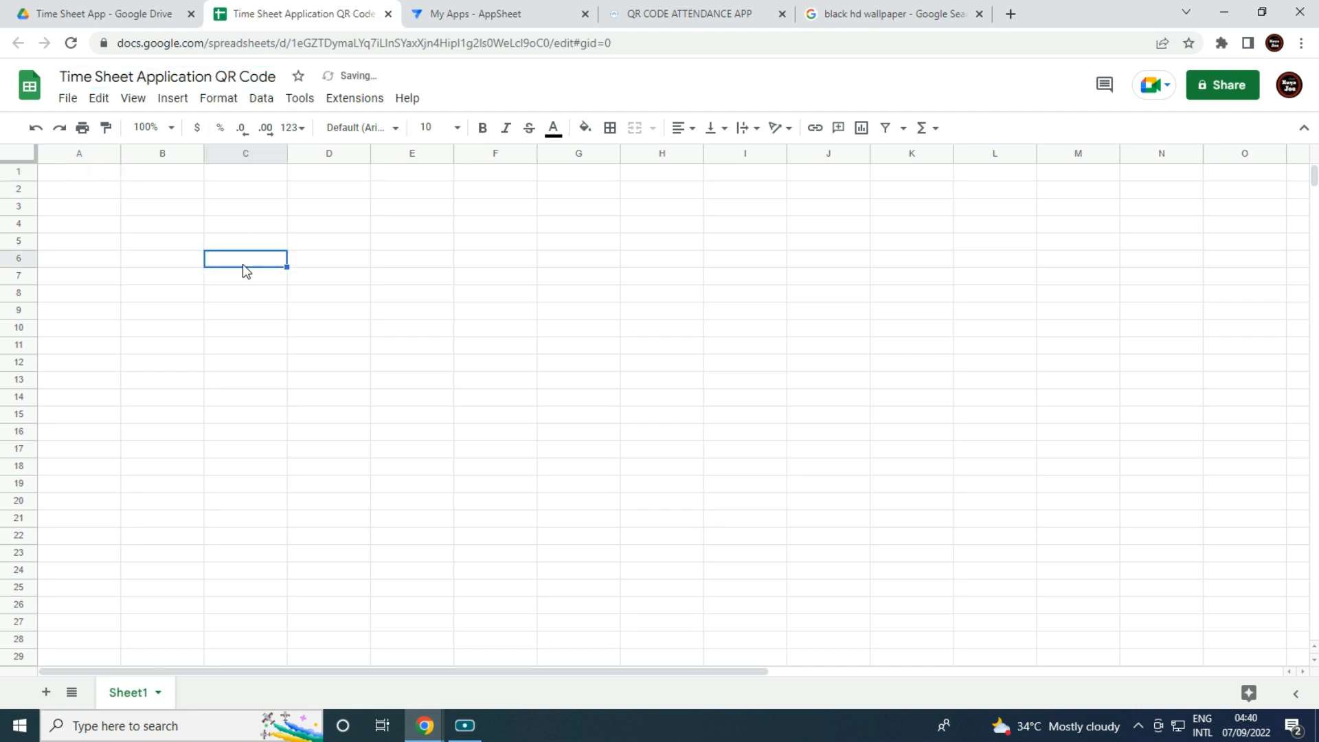
pyautogui.rightClick(132, 692)
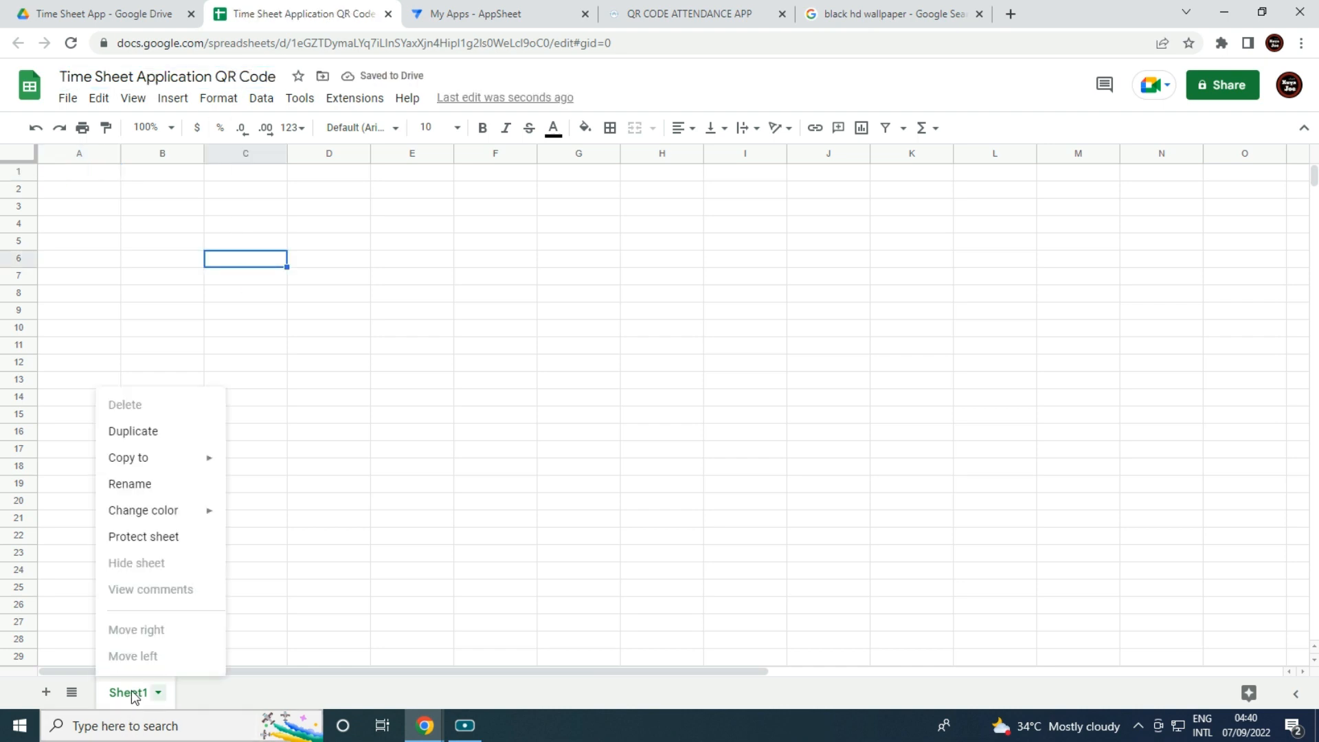
pyautogui.click(168, 485)
pyautogui.write('Home')
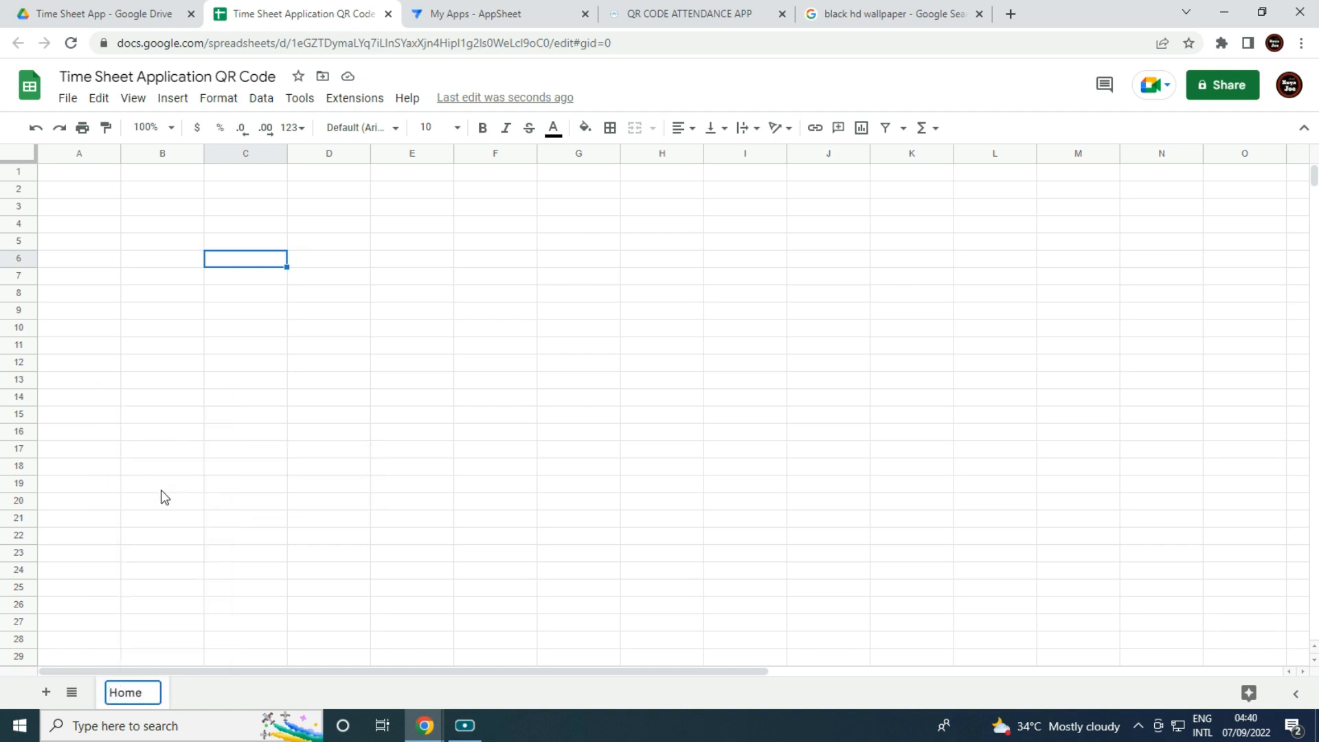
pyautogui.click(162, 491)
pyautogui.click(80, 178)
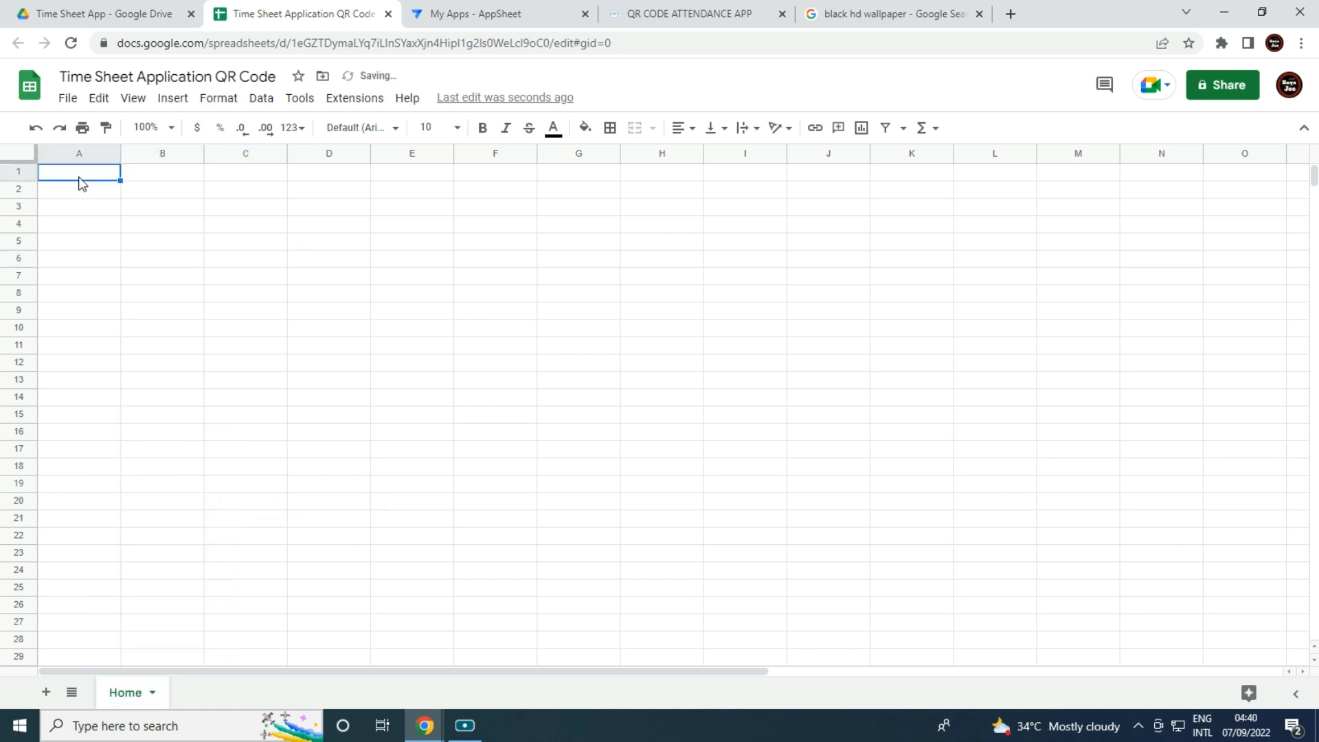
pyautogui.write('Title')
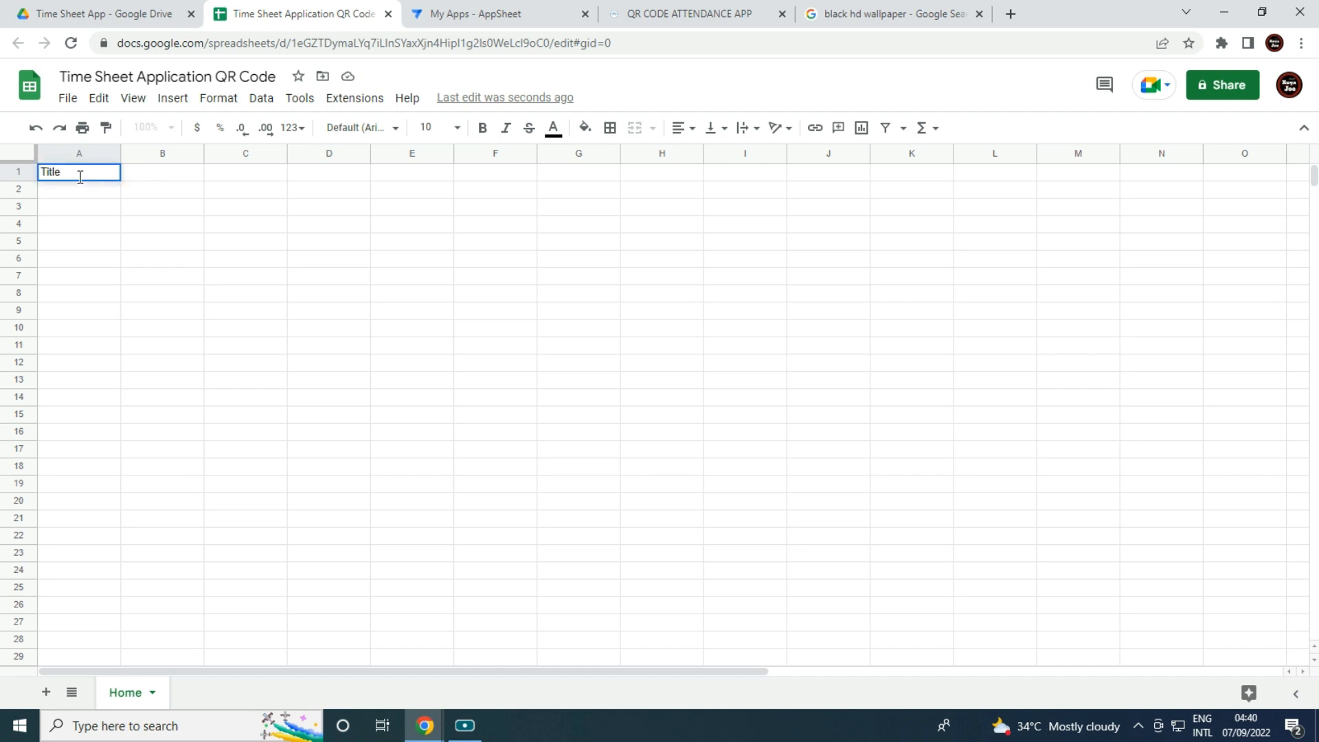
pyautogui.press('Tab')
# Delete columns B through Z so only column A remains.
pyautogui.click(143, 147)
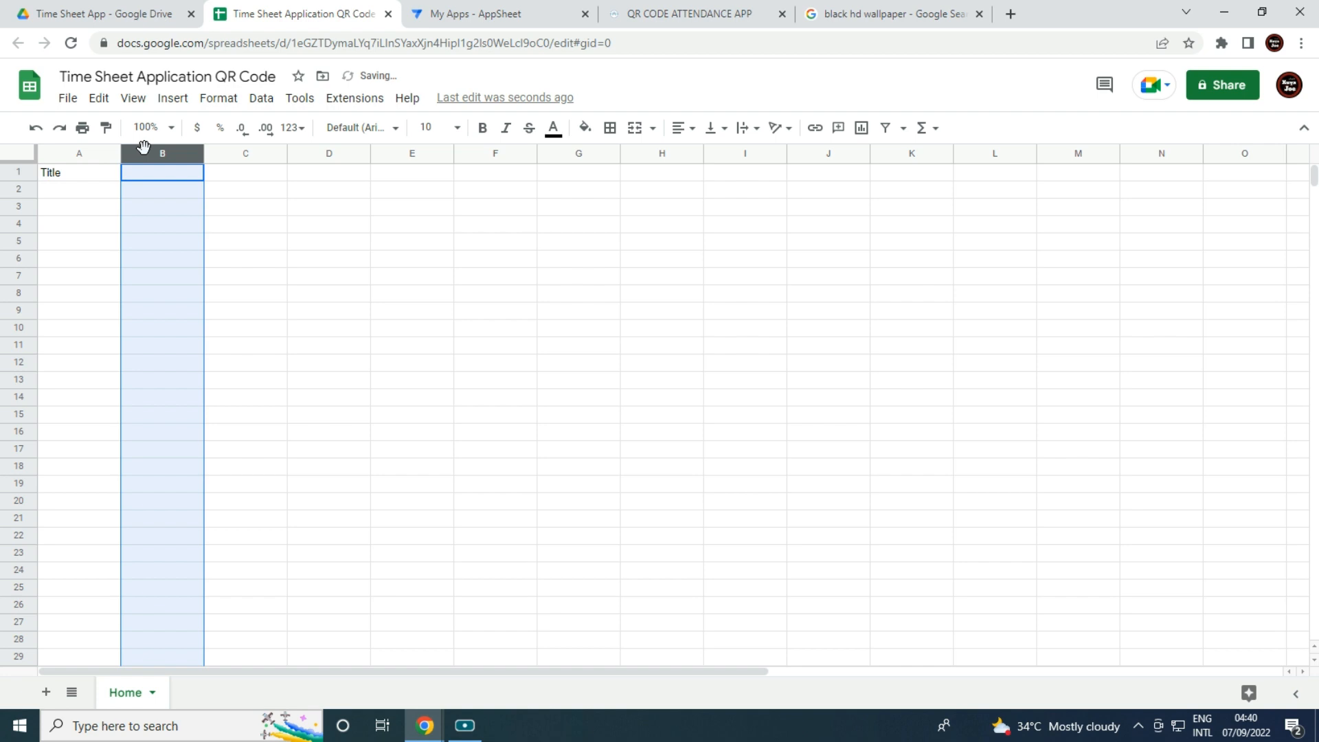
pyautogui.hotkey('ctrl', 'shift', 'Right')
pyautogui.rightClick(518, 392)
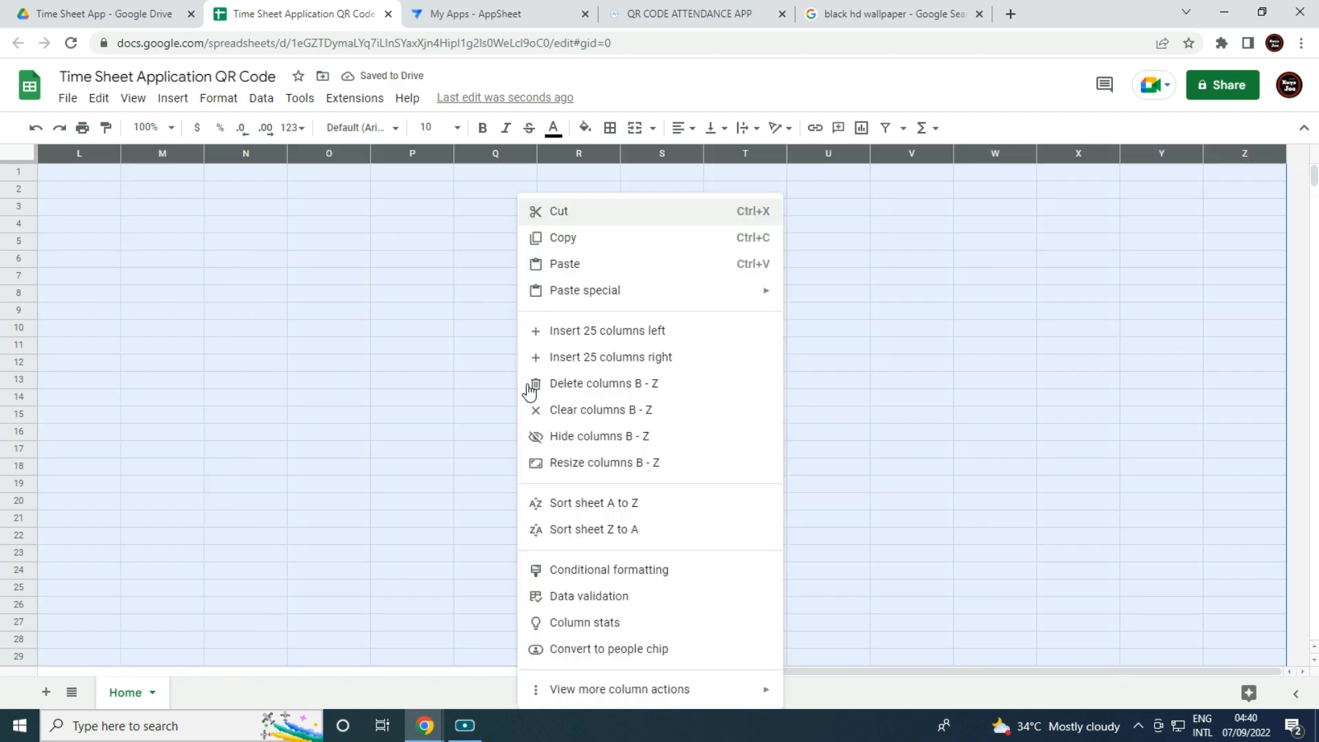
pyautogui.click(579, 385)
pyautogui.click(74, 246)
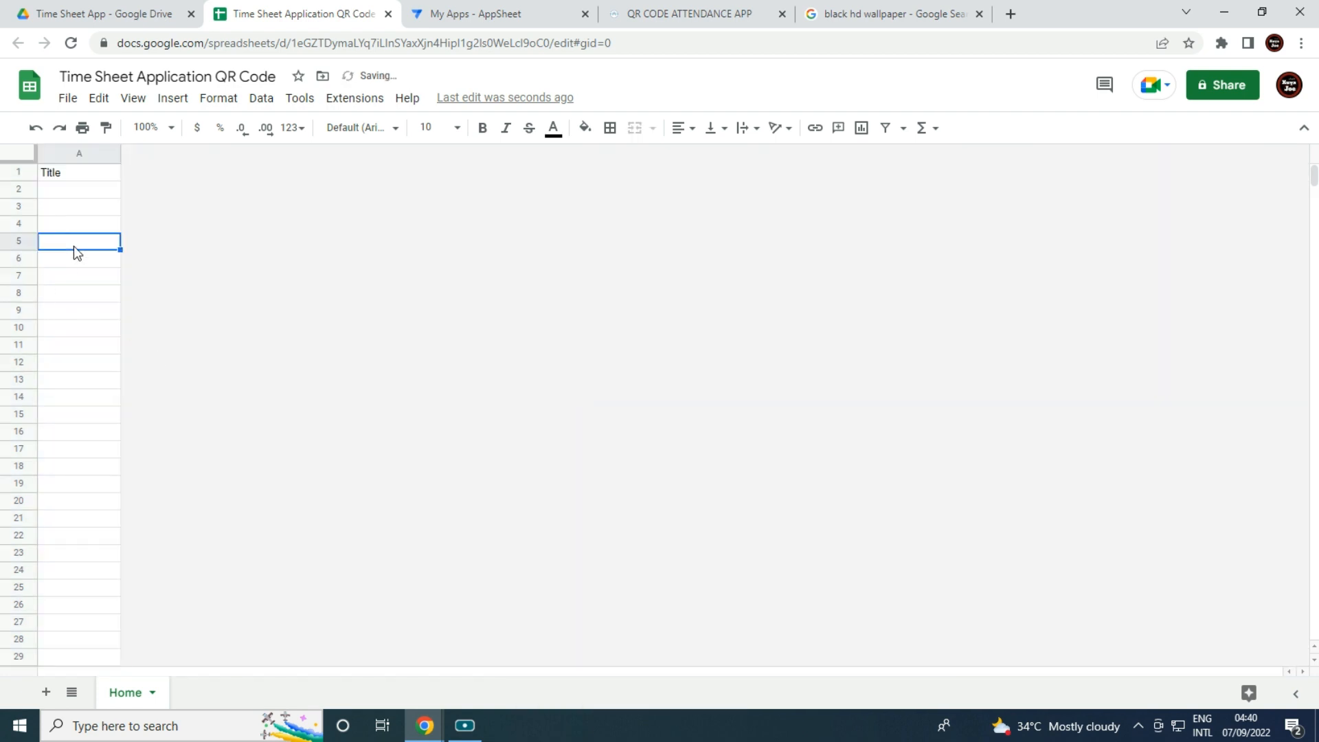
pyautogui.click(69, 191)
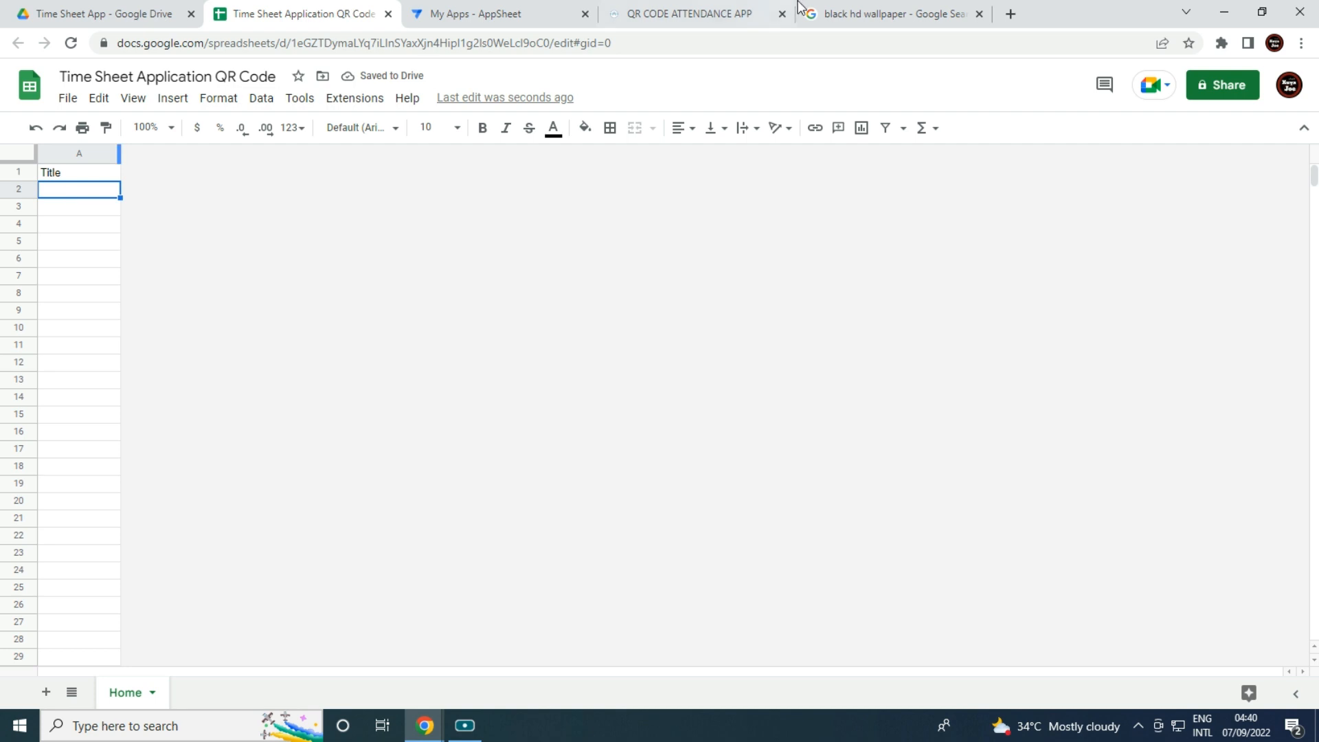
# Copy the '25 Best Black Wallpapers' image address and paste it into cell A2 of Home.
pyautogui.click(736, 12)
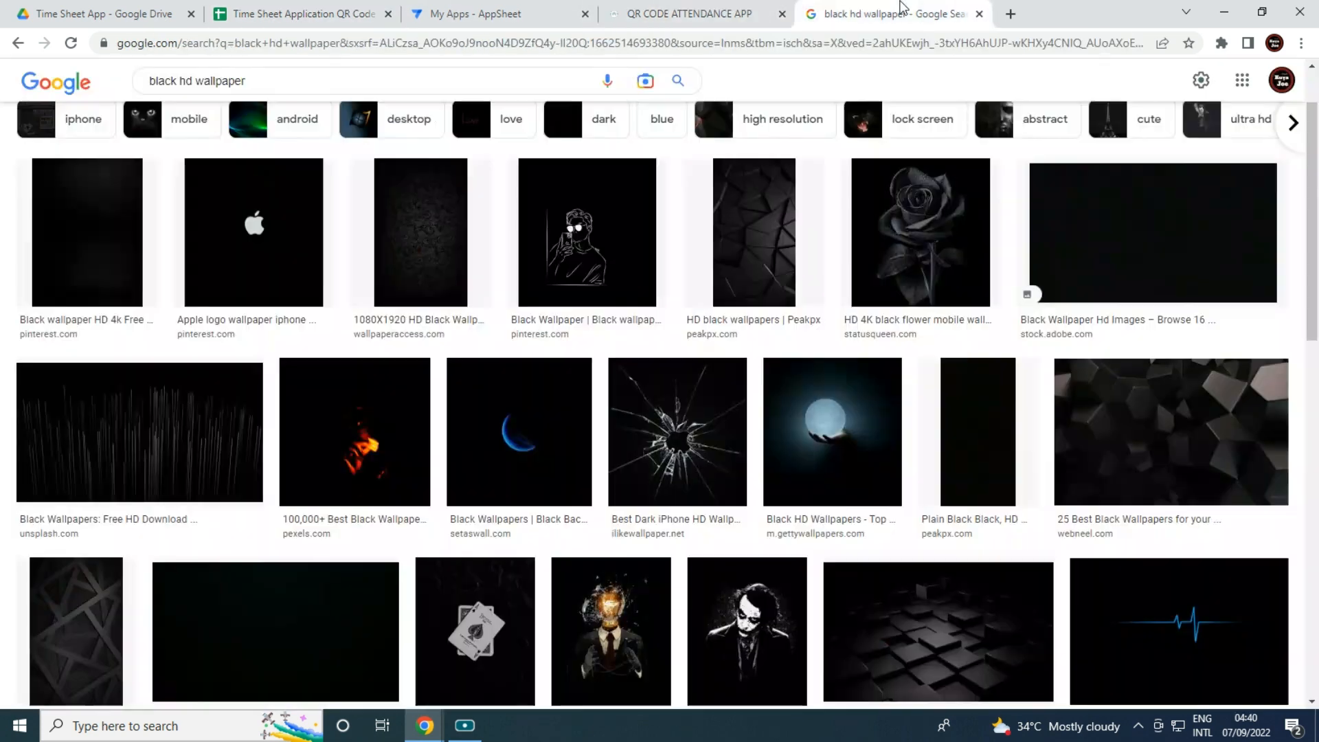
pyautogui.click(894, 13)
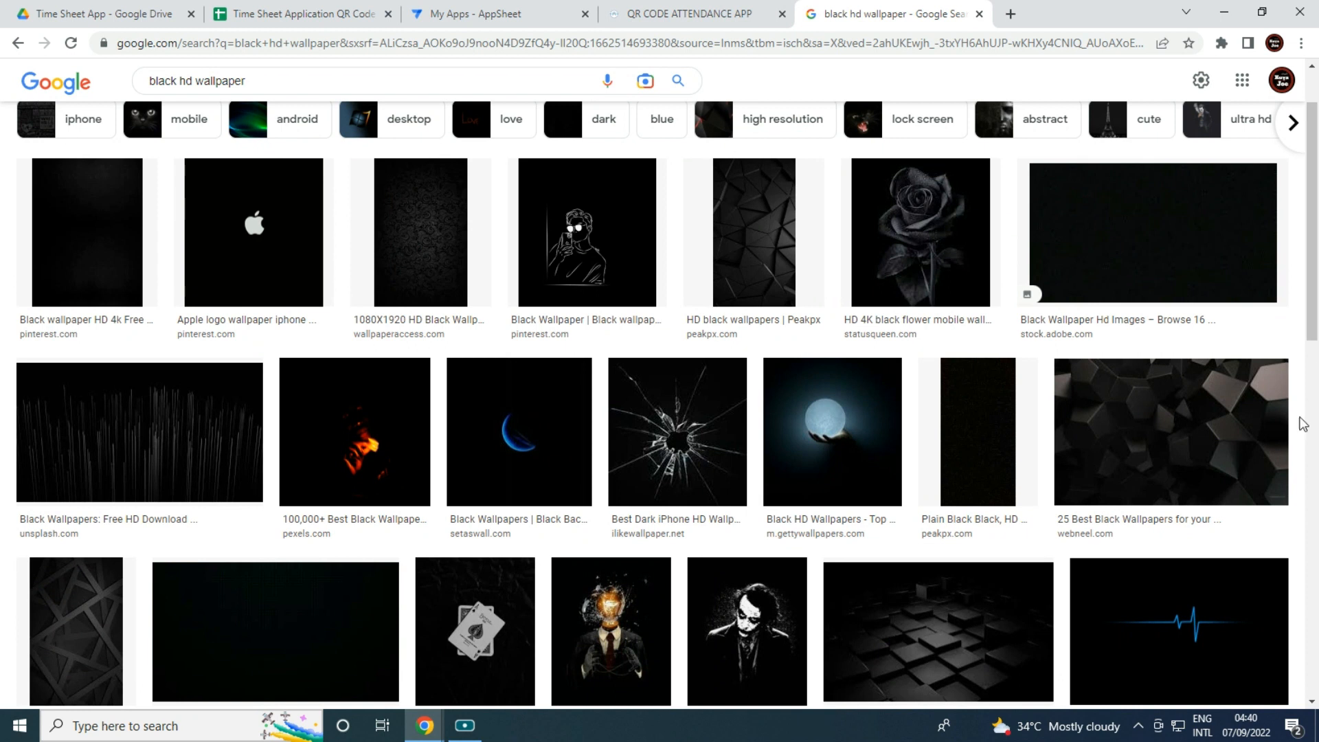
pyautogui.click(1180, 434)
pyautogui.rightClick(1081, 266)
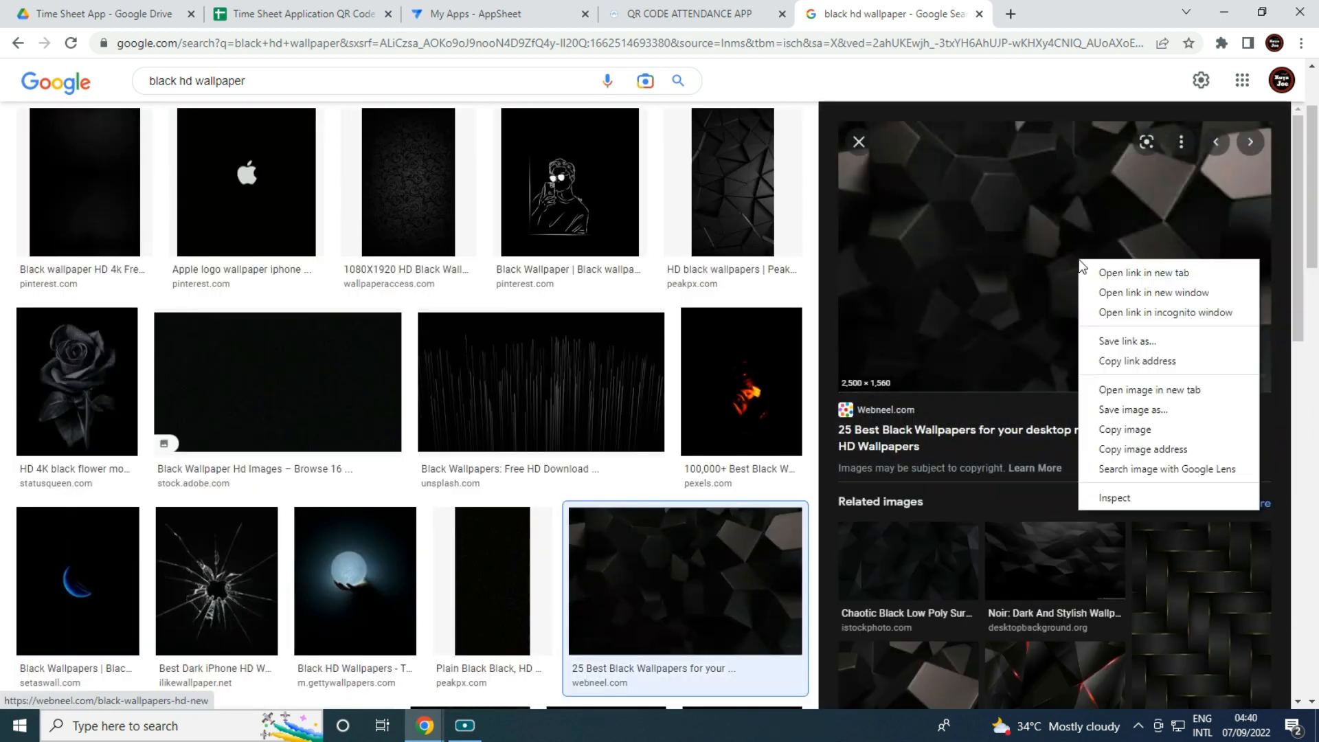
pyautogui.click(1174, 450)
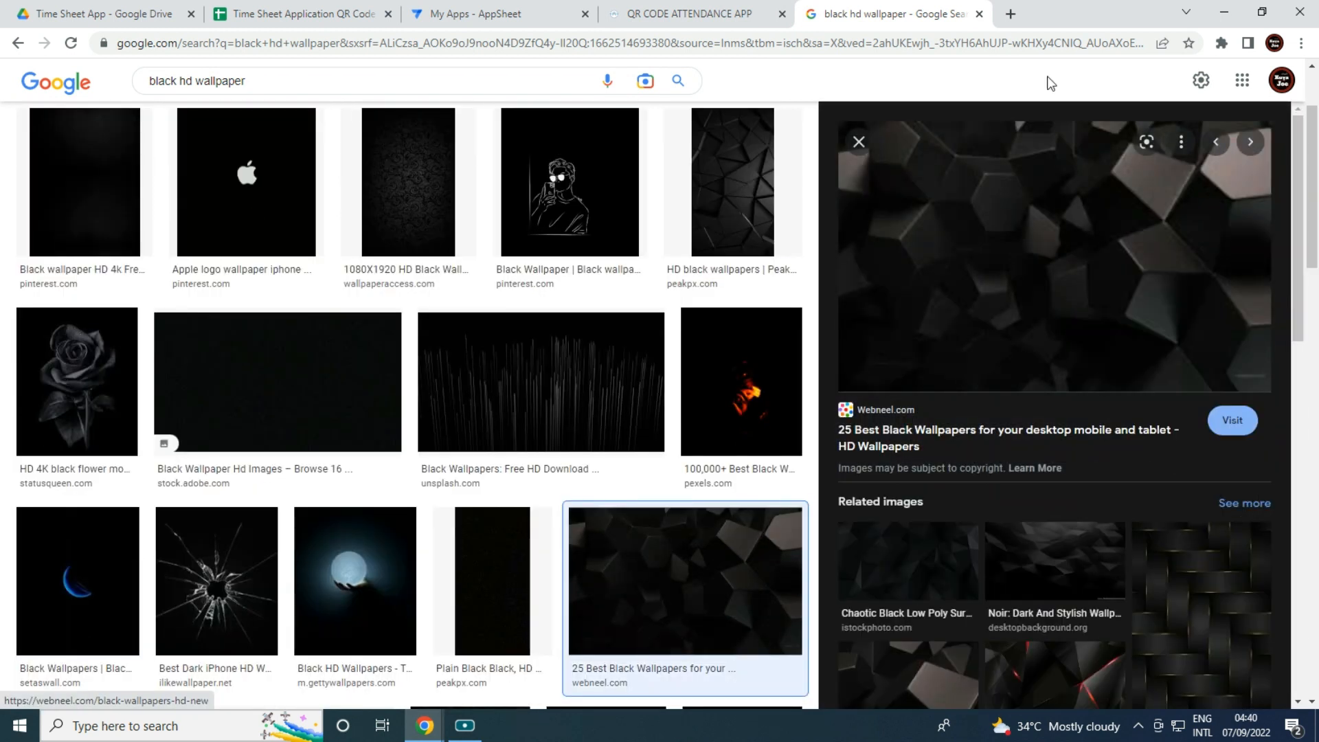
pyautogui.click(979, 14)
pyautogui.click(296, 14)
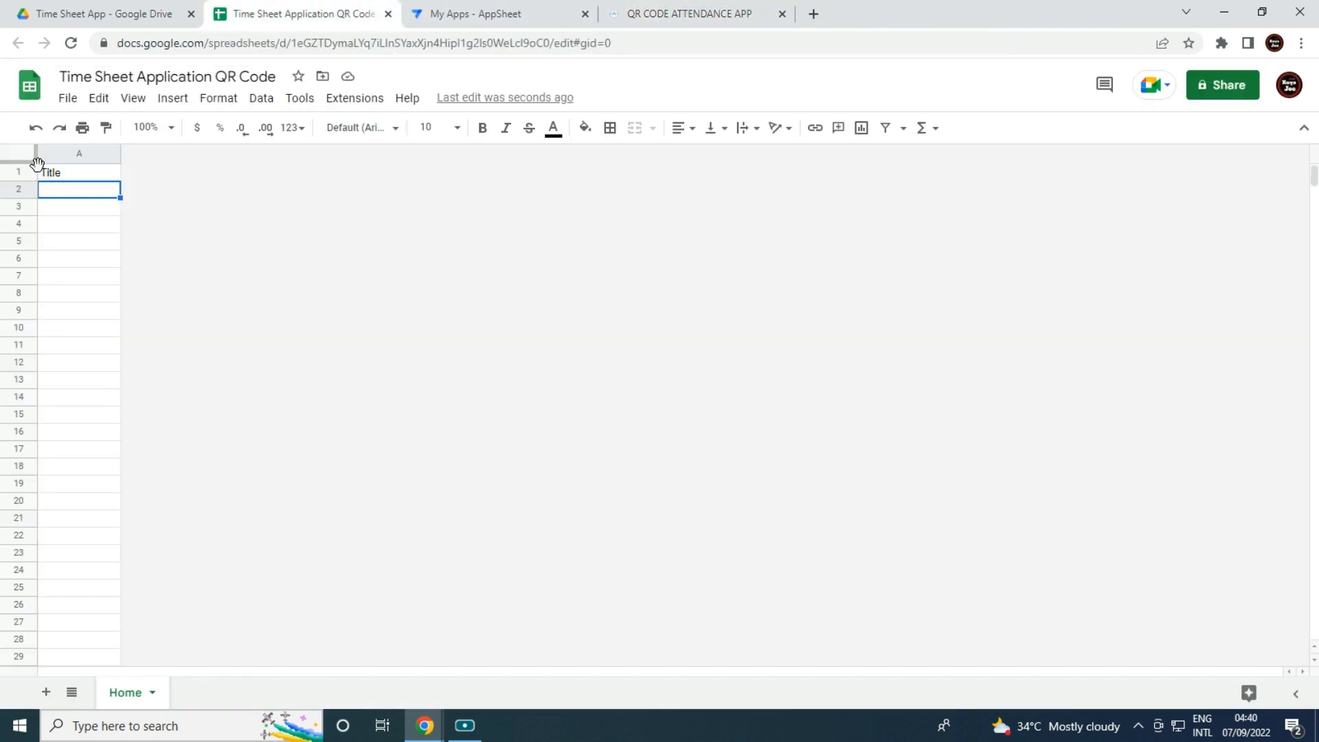
pyautogui.hotkey('ctrl', 'v')
pyautogui.click(81, 275)
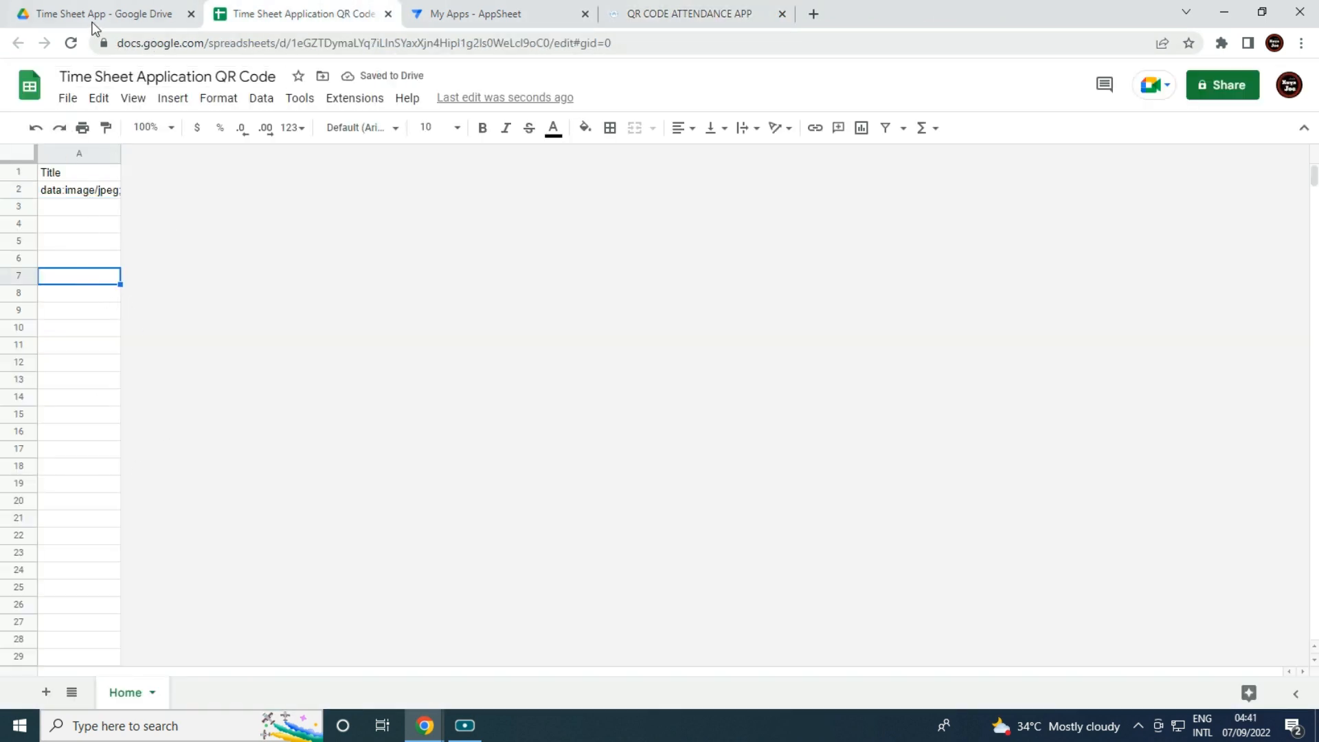
# Move the Drive folder into its own minimized window and bring up AppSheet's My Apps page.
pyautogui.moveTo(116, 14); pyautogui.dragTo(134, 266)
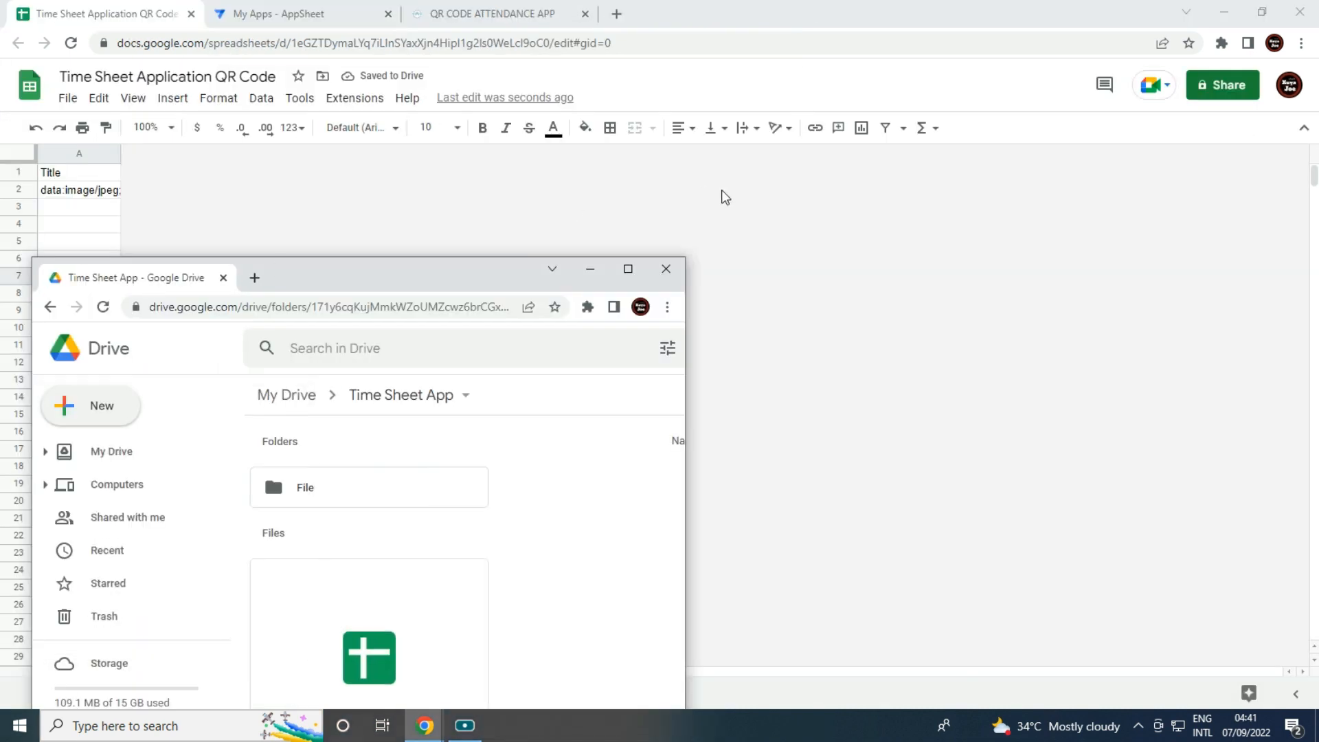
pyautogui.click(598, 275)
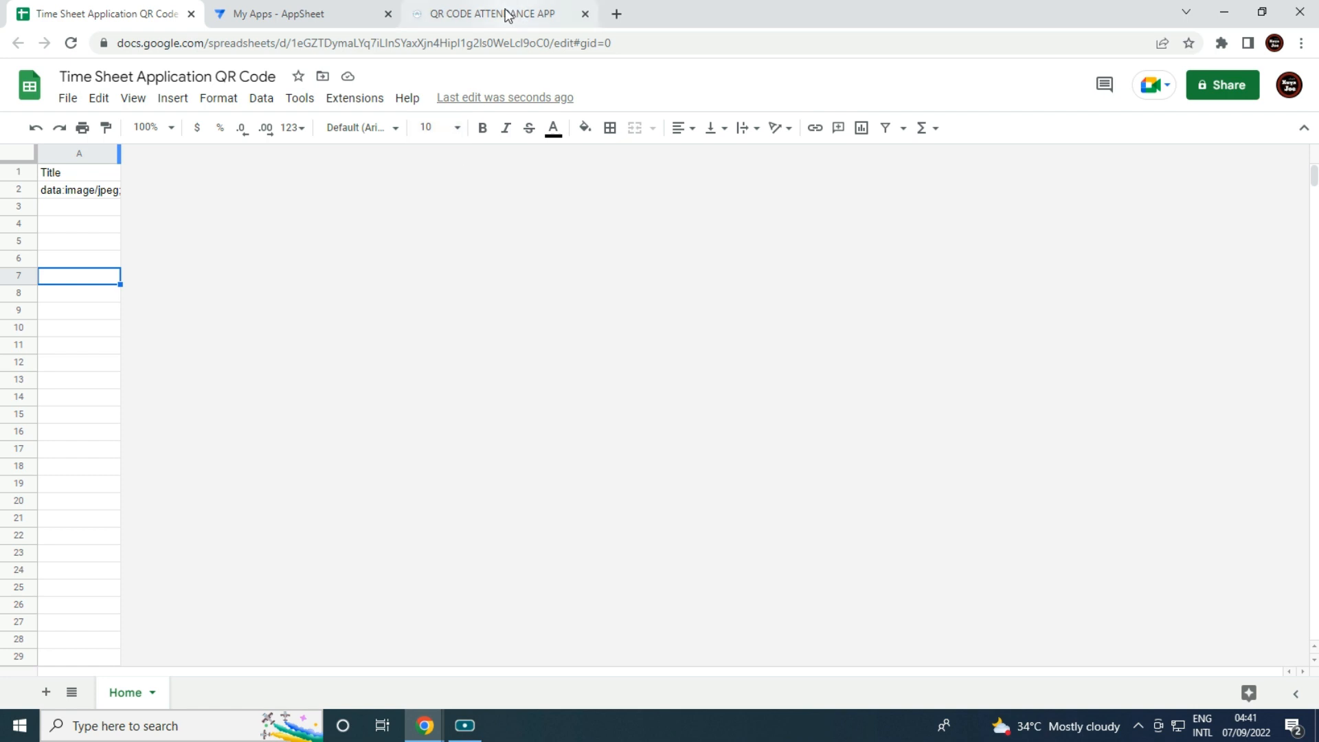
pyautogui.click(78, 212)
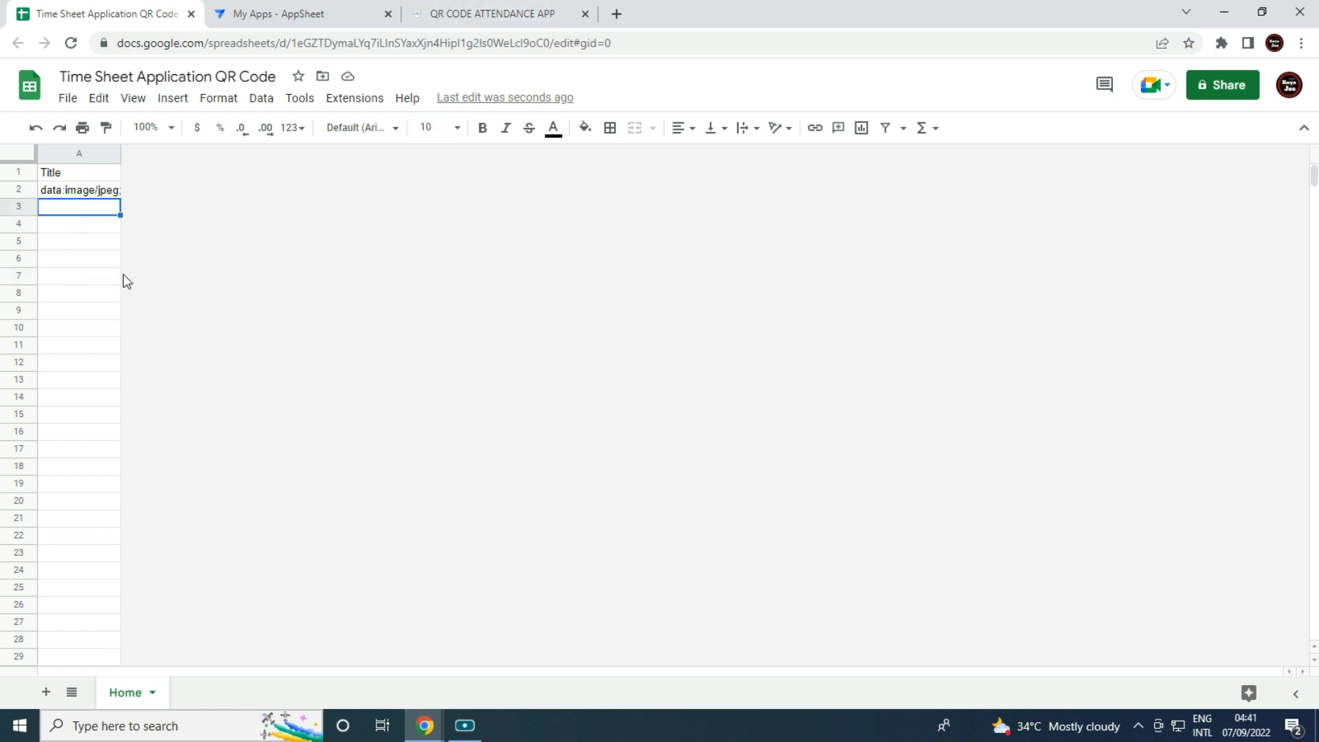
pyautogui.click(286, 10)
# Start a new app from your own data named Time Sheet App, category Education & Training.
pyautogui.scroll(6, 770, 199)
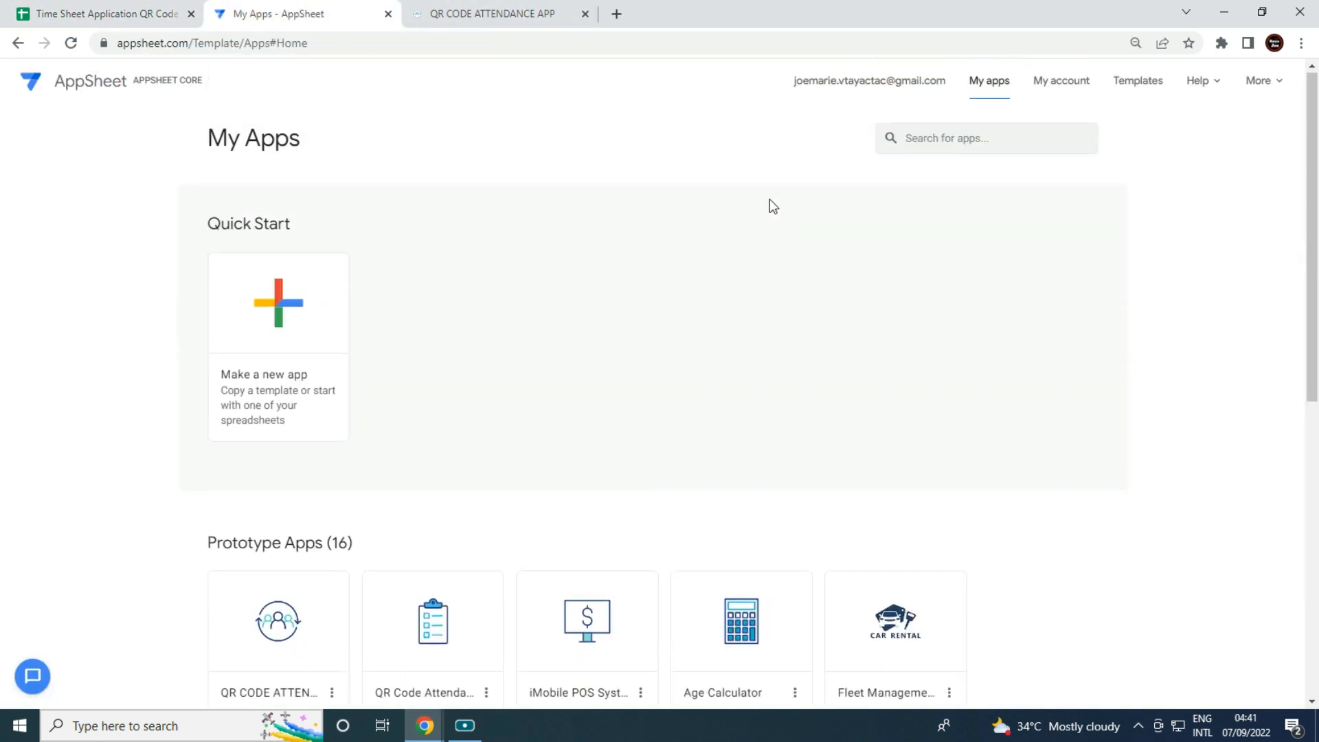
pyautogui.click(290, 324)
pyautogui.click(560, 233)
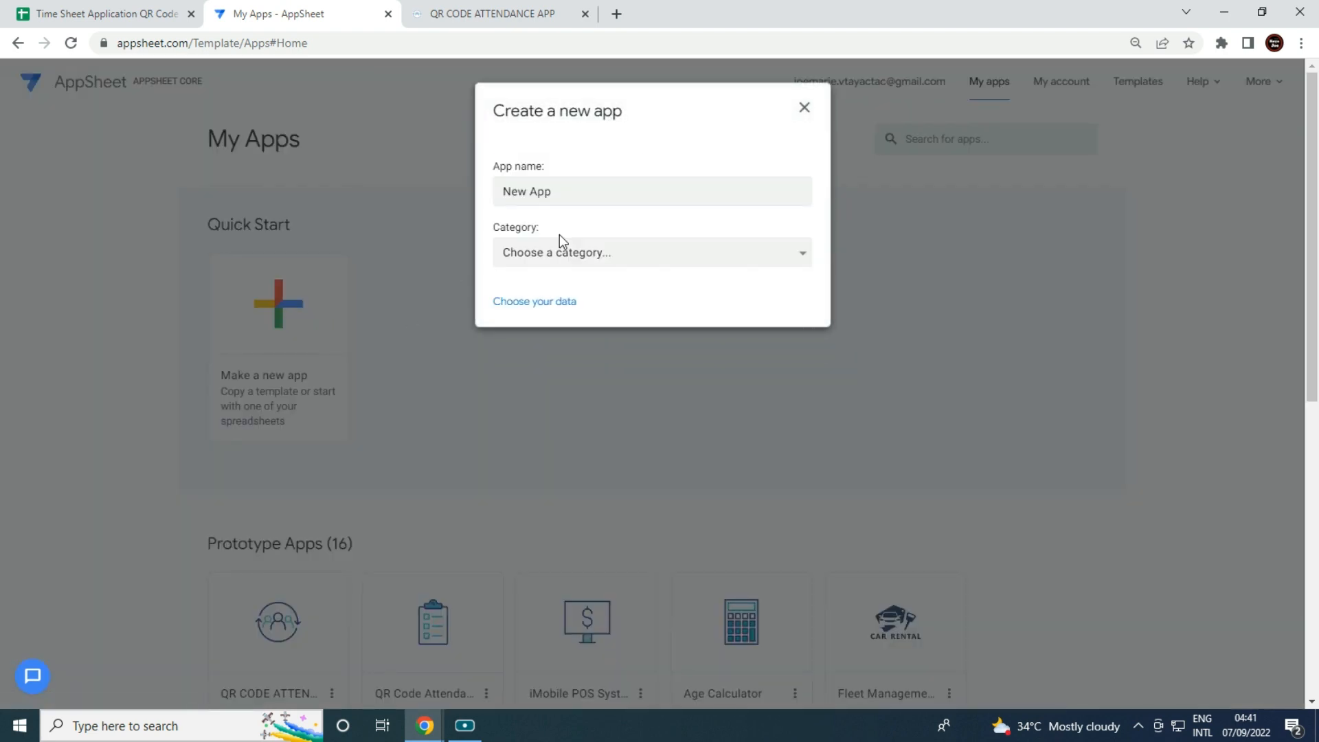
pyautogui.moveTo(554, 194); pyautogui.dragTo(103, 198)
pyautogui.press('BackSpace')
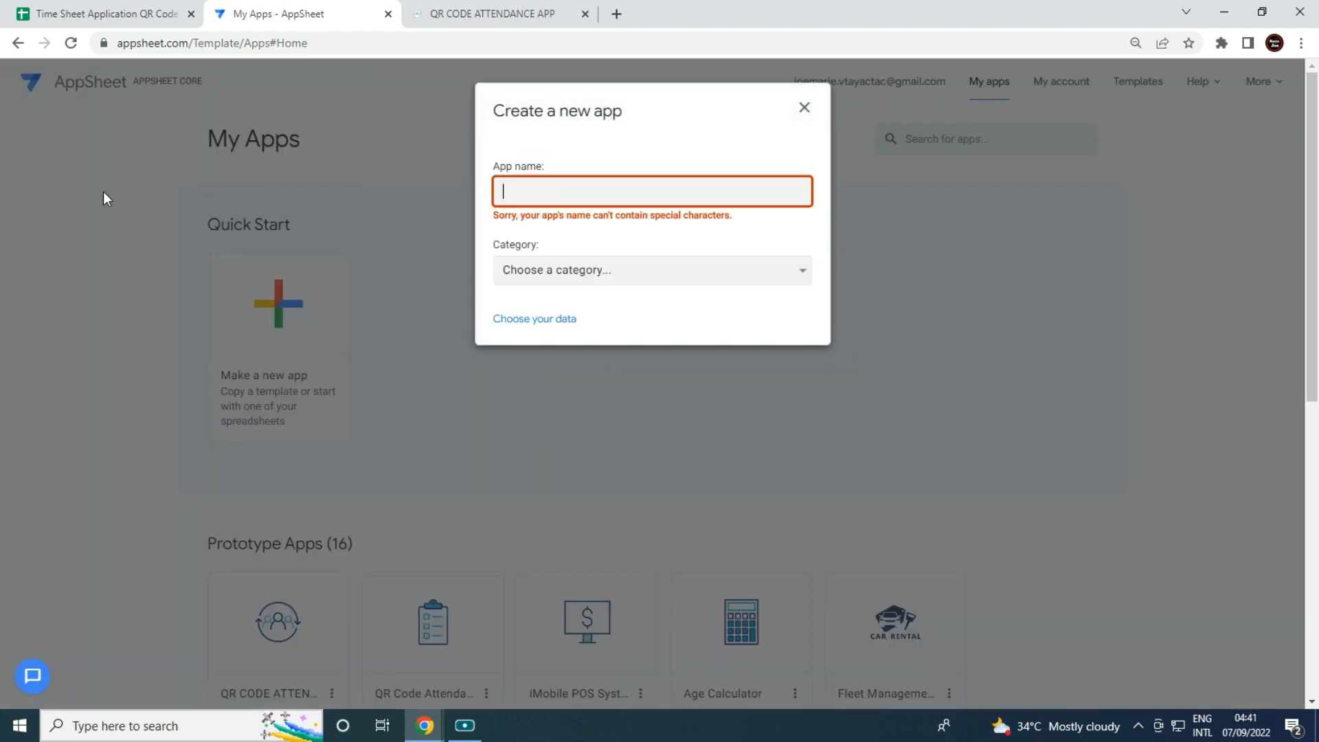
pyautogui.write('Time Sheet App')
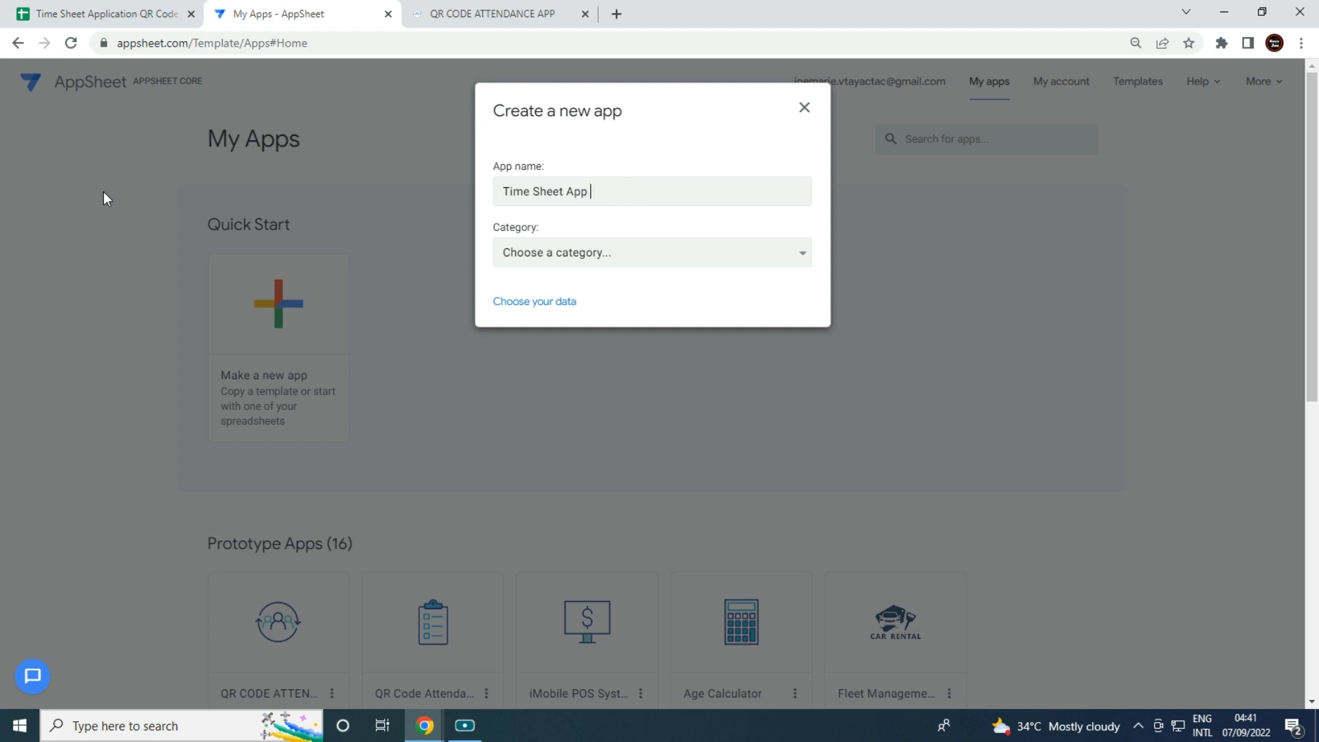
pyautogui.click(646, 254)
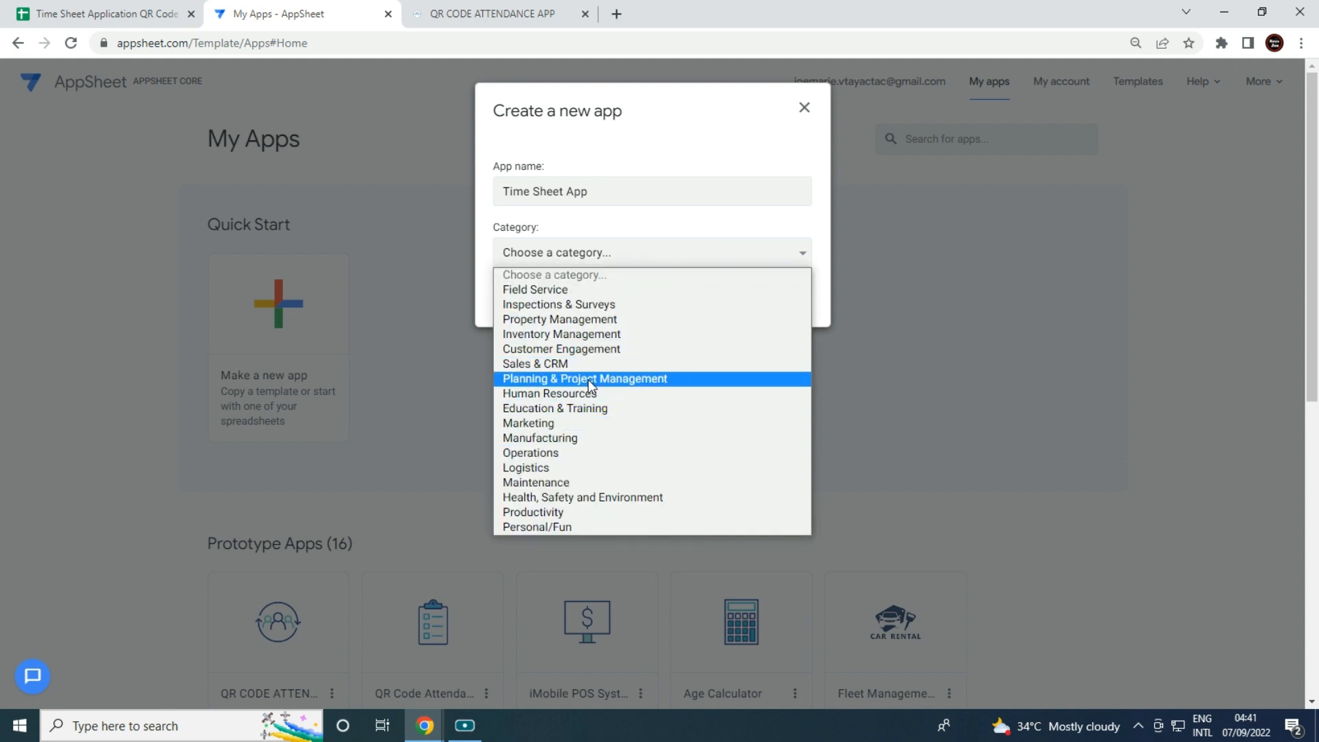
pyautogui.click(584, 409)
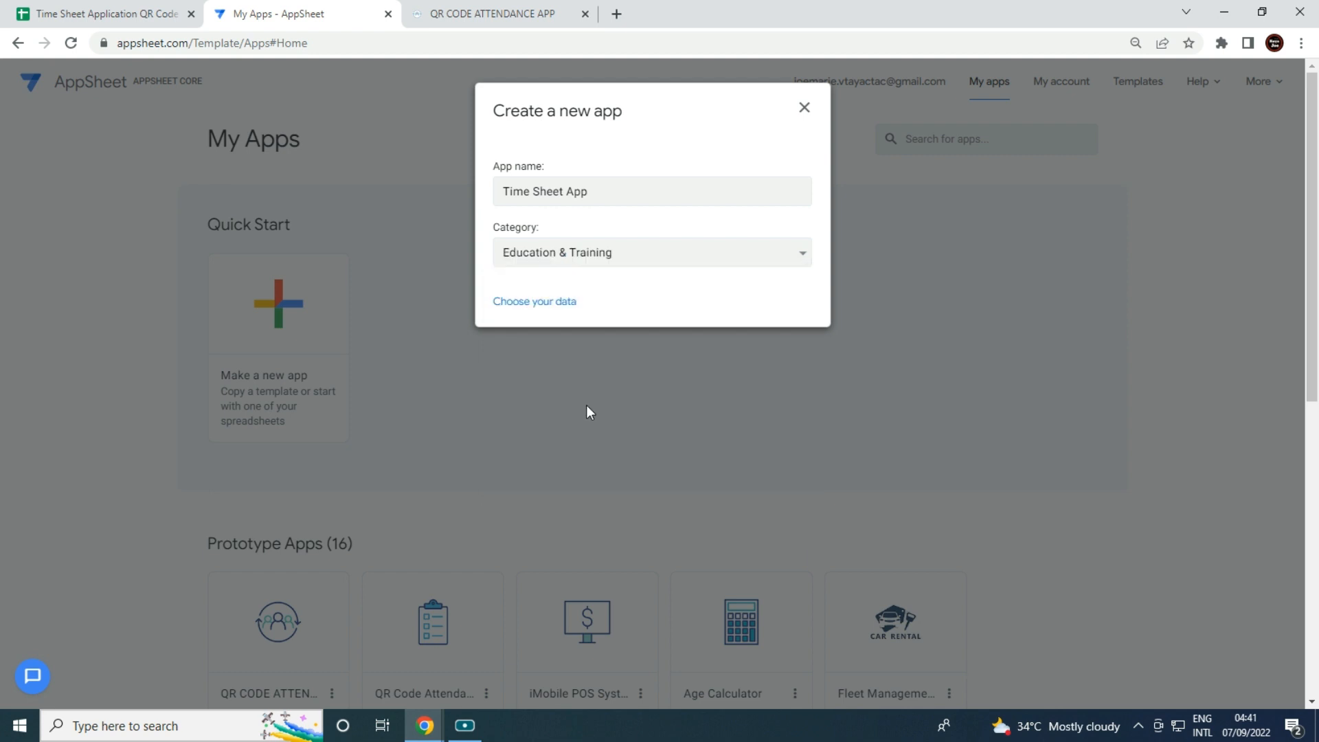
# Choose the Time Sheet Application QR Code spreadsheet from the Time Sheet App folder as data.
pyautogui.click(562, 303)
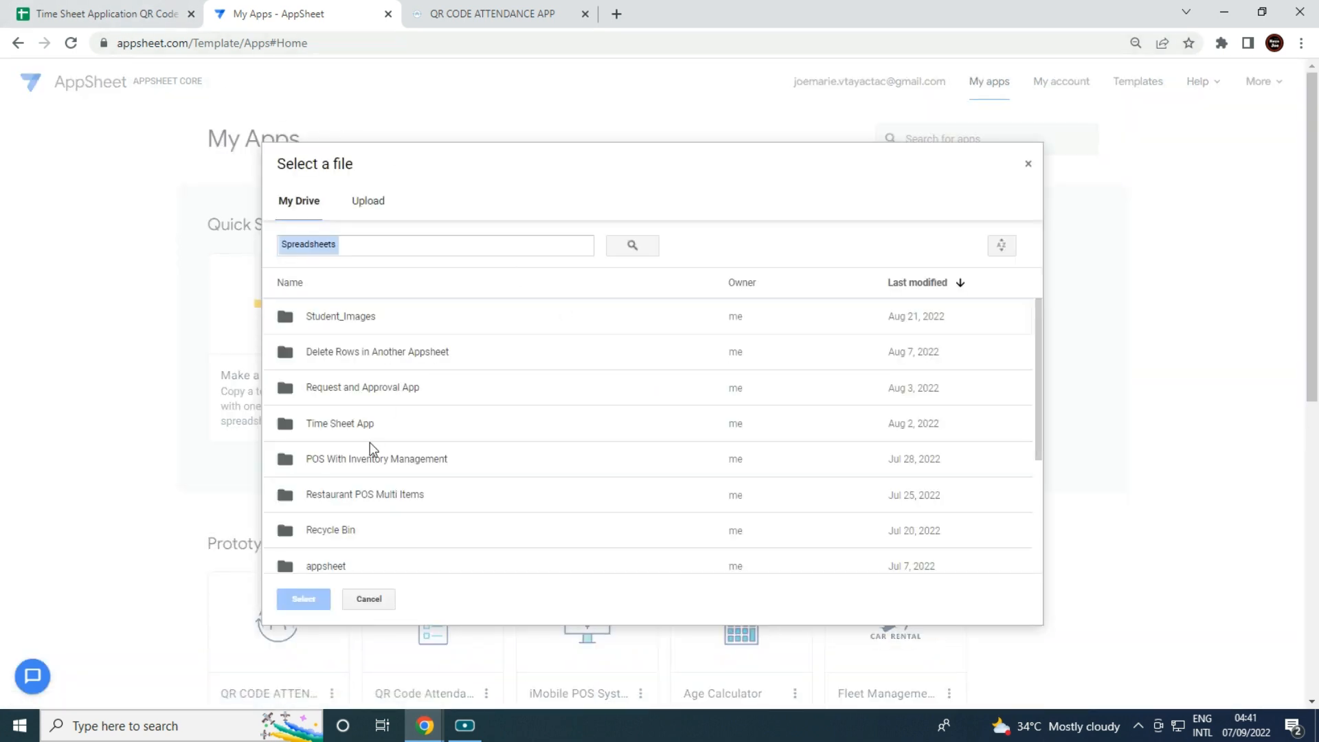
pyautogui.doubleClick(362, 431)
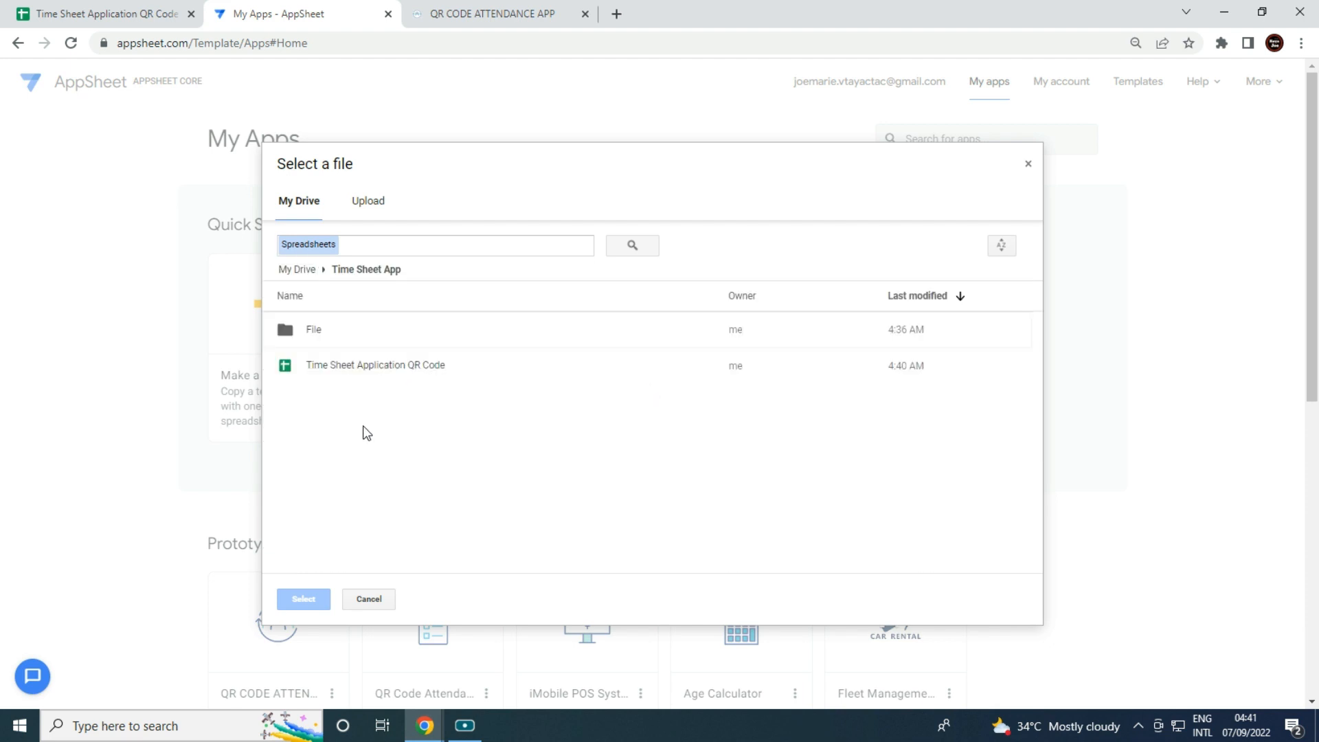
pyautogui.click(363, 368)
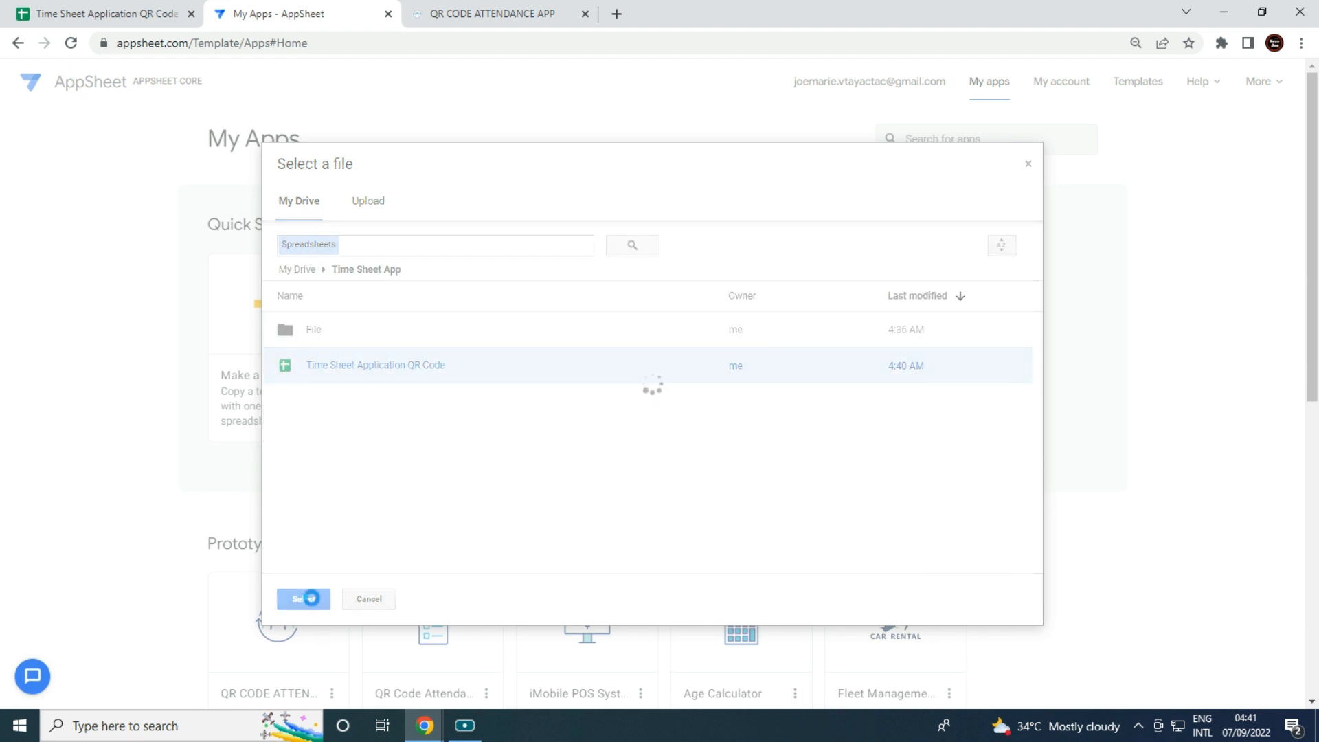
pyautogui.click(303, 599)
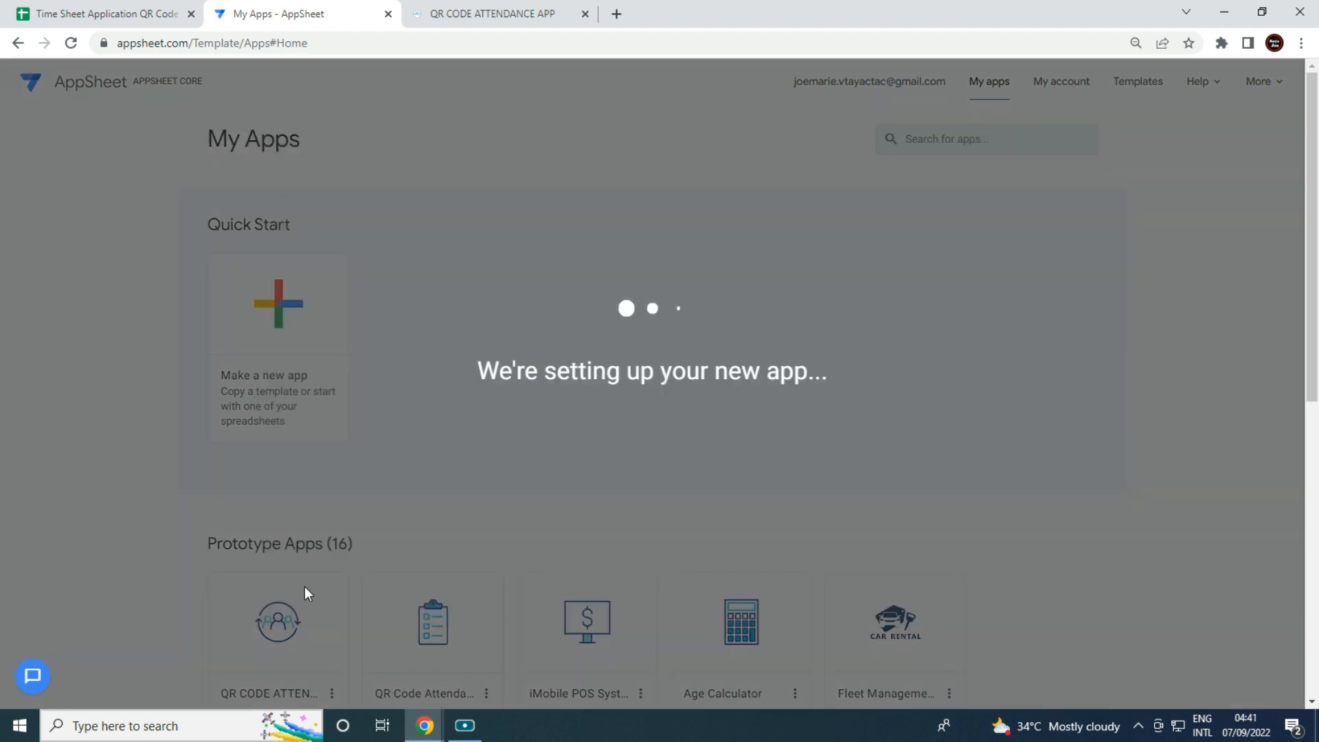
pyautogui.click(472, 734)
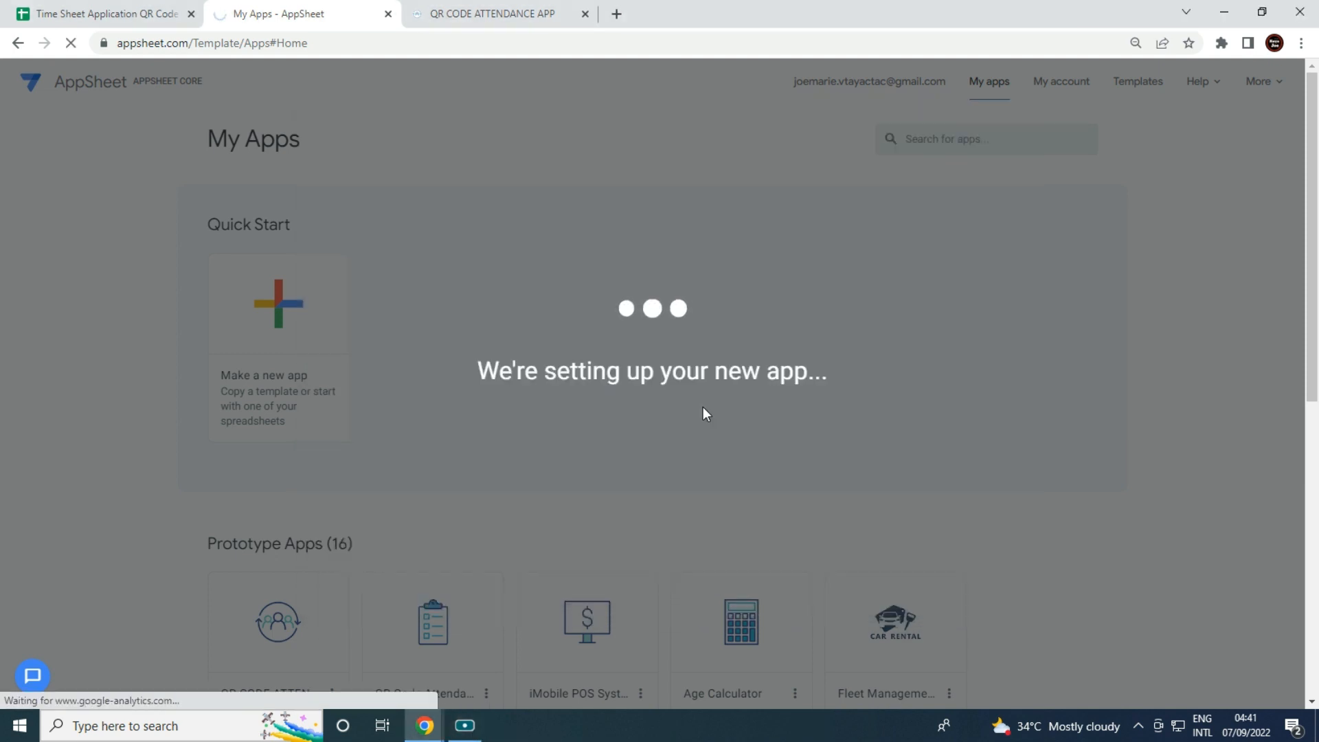
pyautogui.click(492, 13)
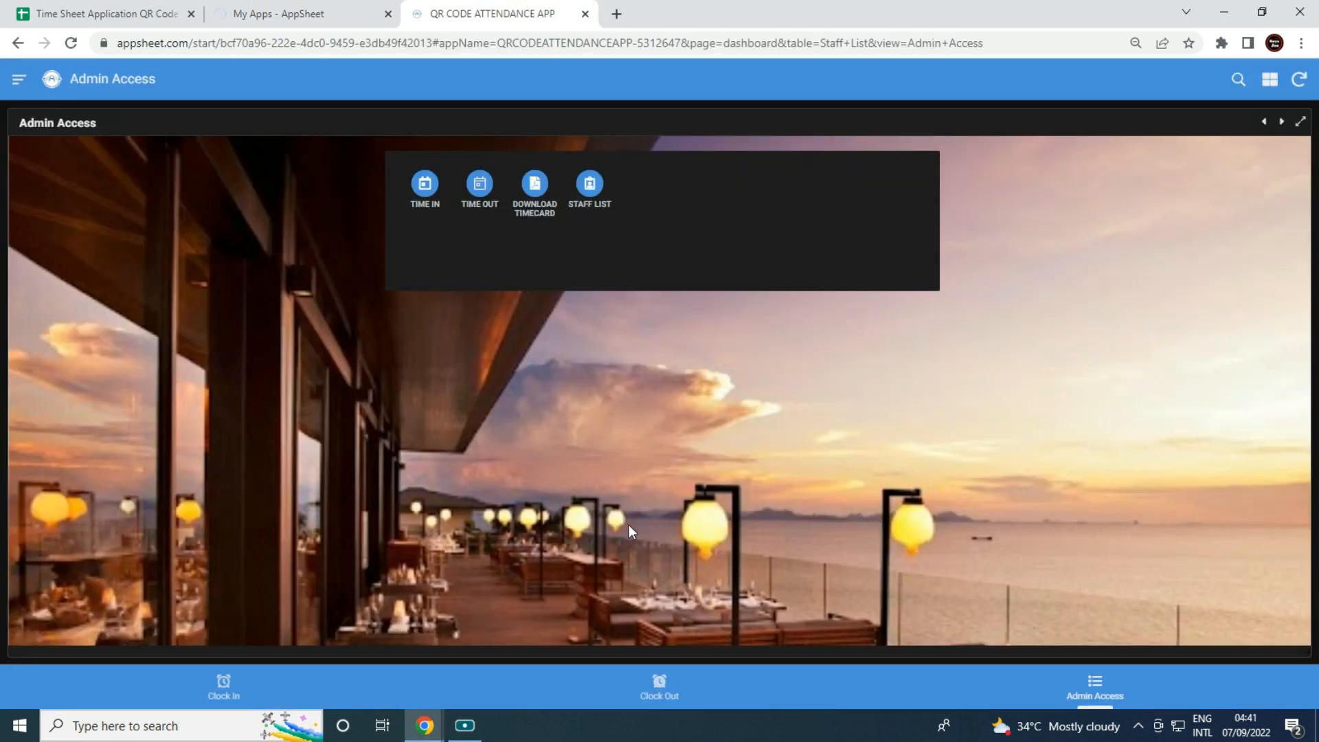
# Dismiss the app-ready message, open the Data tables, and hide the app preview.
pyautogui.click(278, 10)
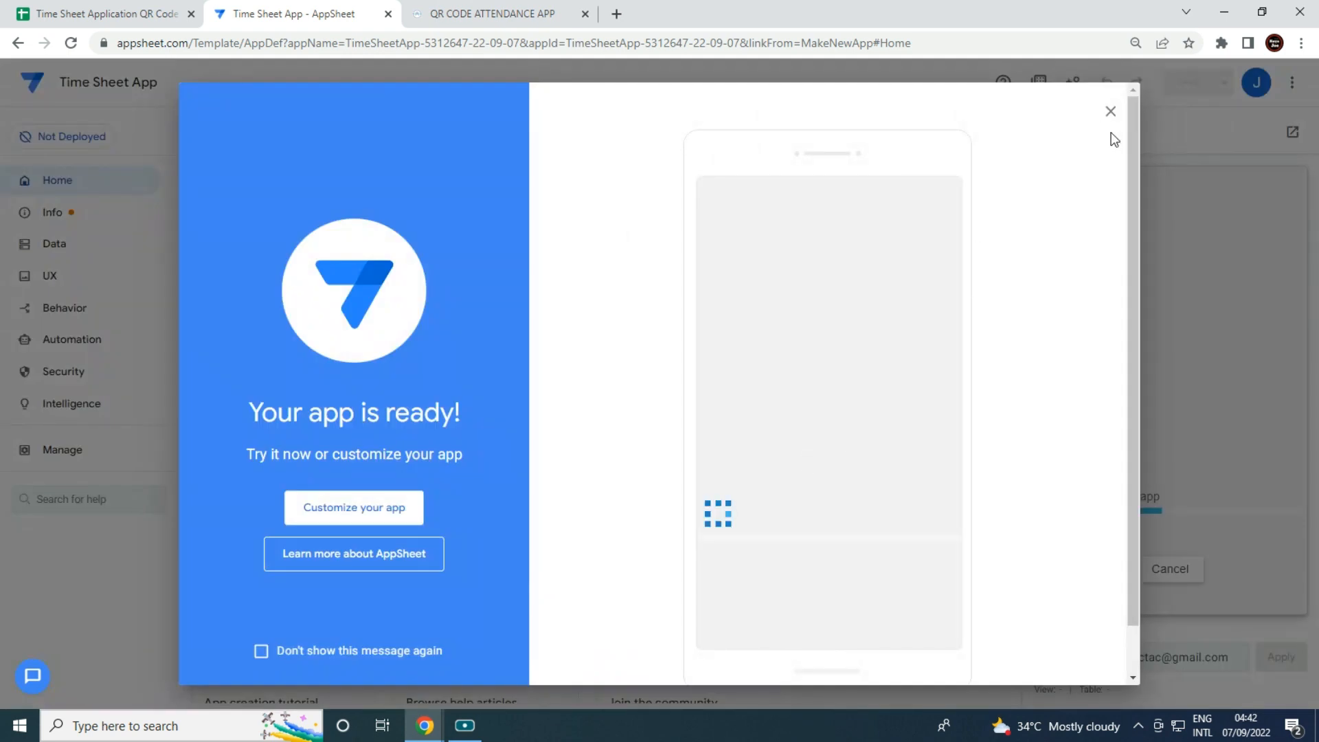
pyautogui.click(1110, 112)
pyautogui.click(46, 255)
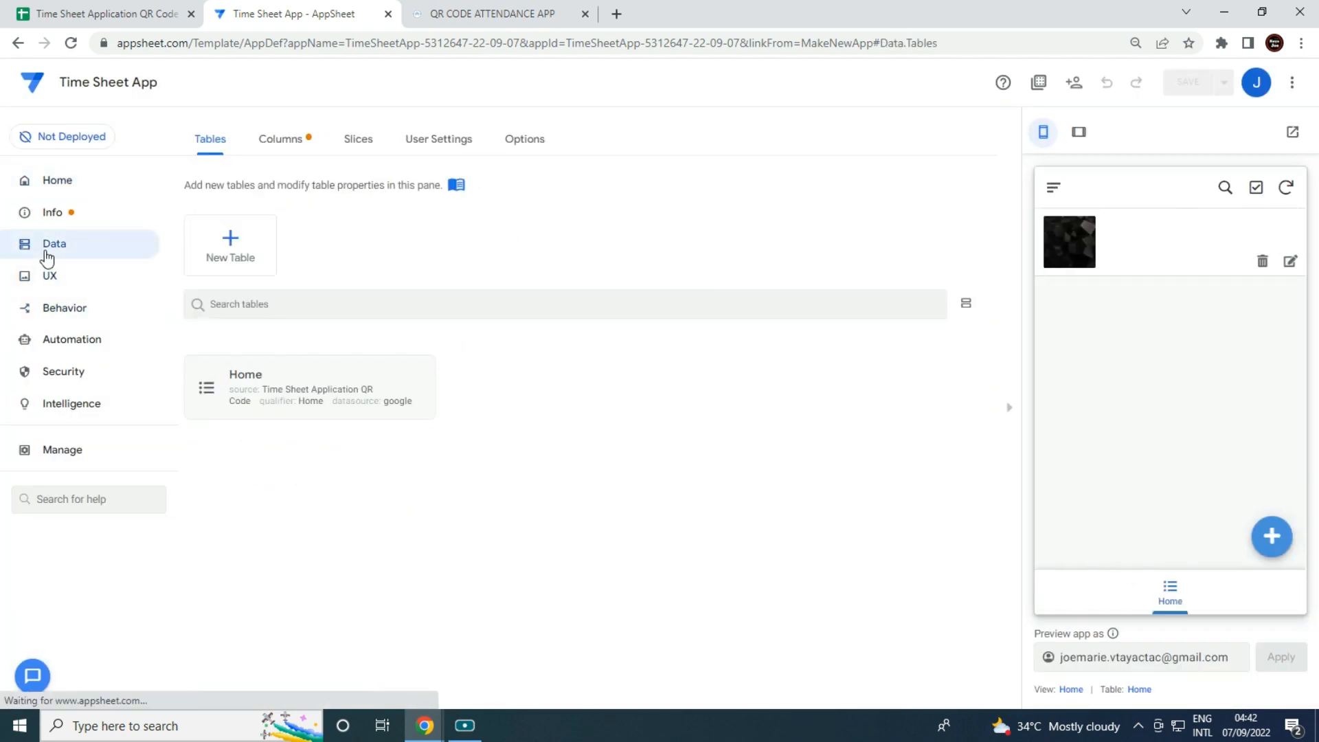
pyautogui.click(1009, 408)
# Change the Home table's Title column type from Signature to Image.
pyautogui.click(292, 395)
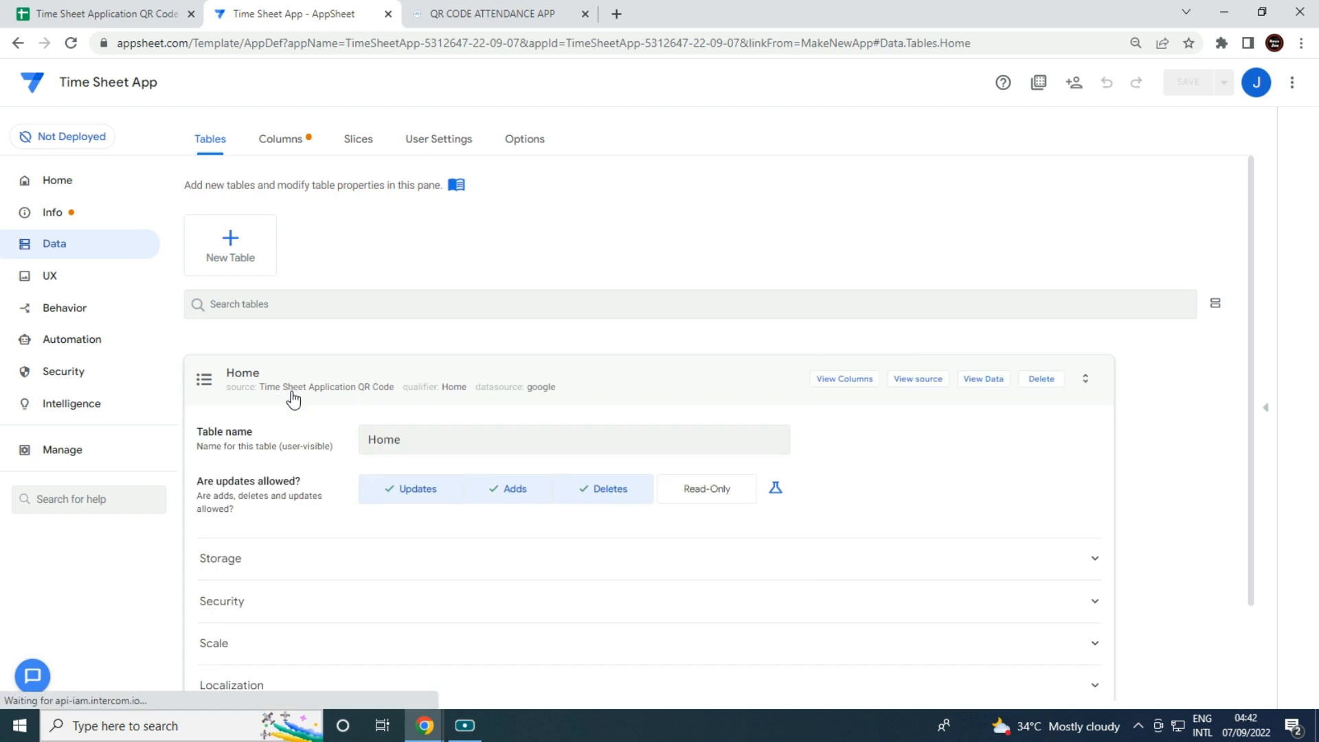
pyautogui.click(960, 268)
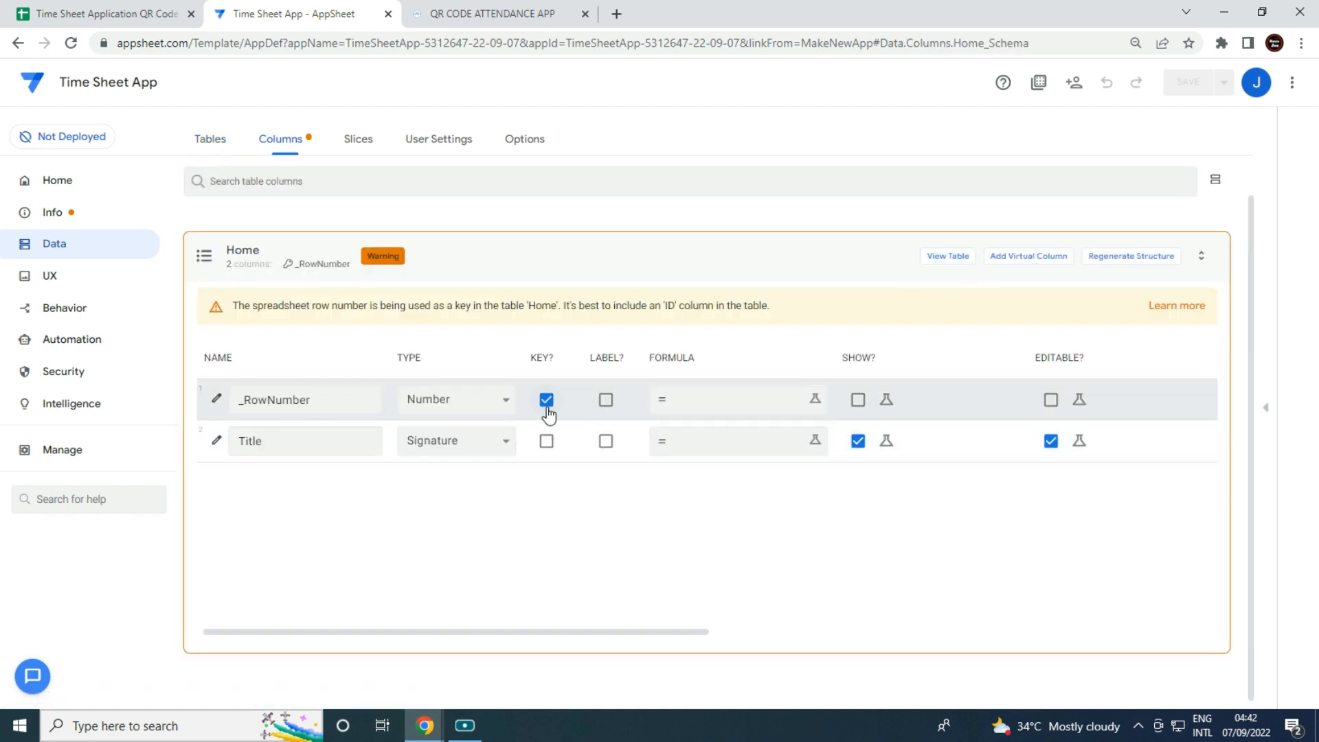
pyautogui.click(485, 444)
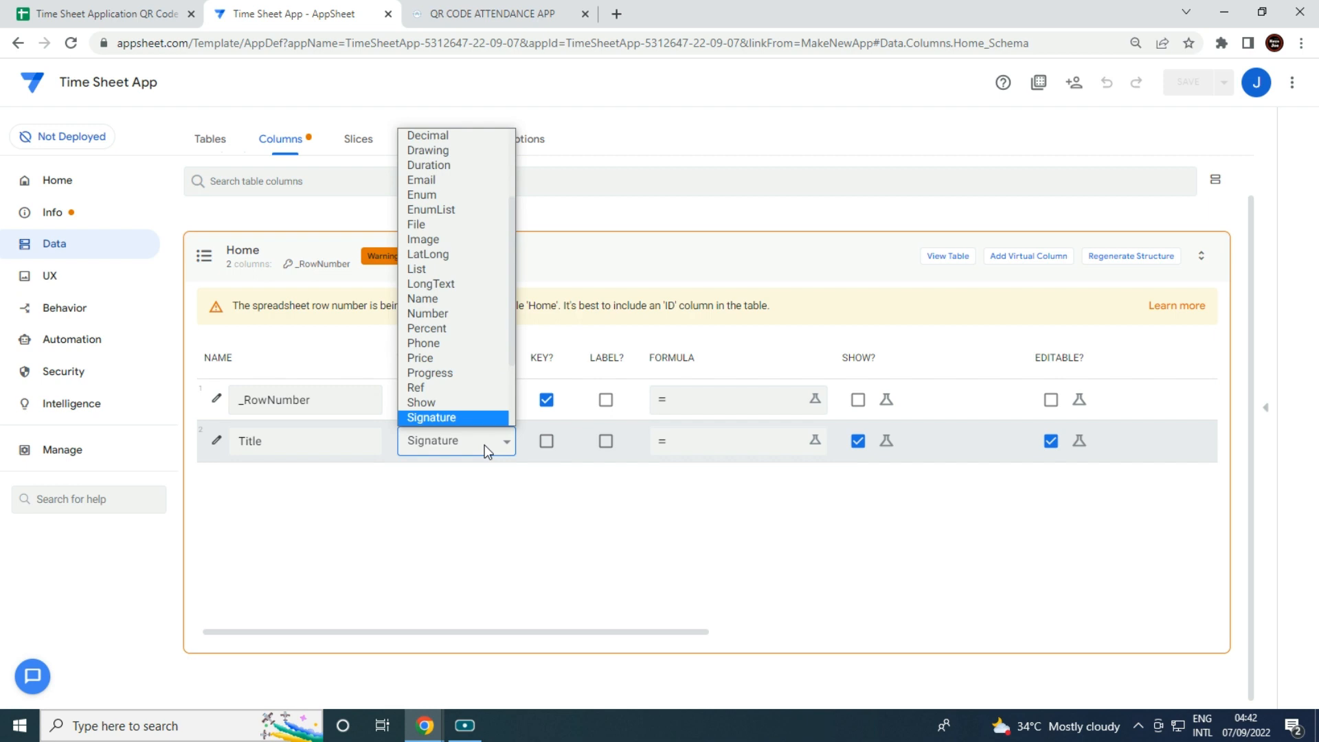
pyautogui.click(431, 240)
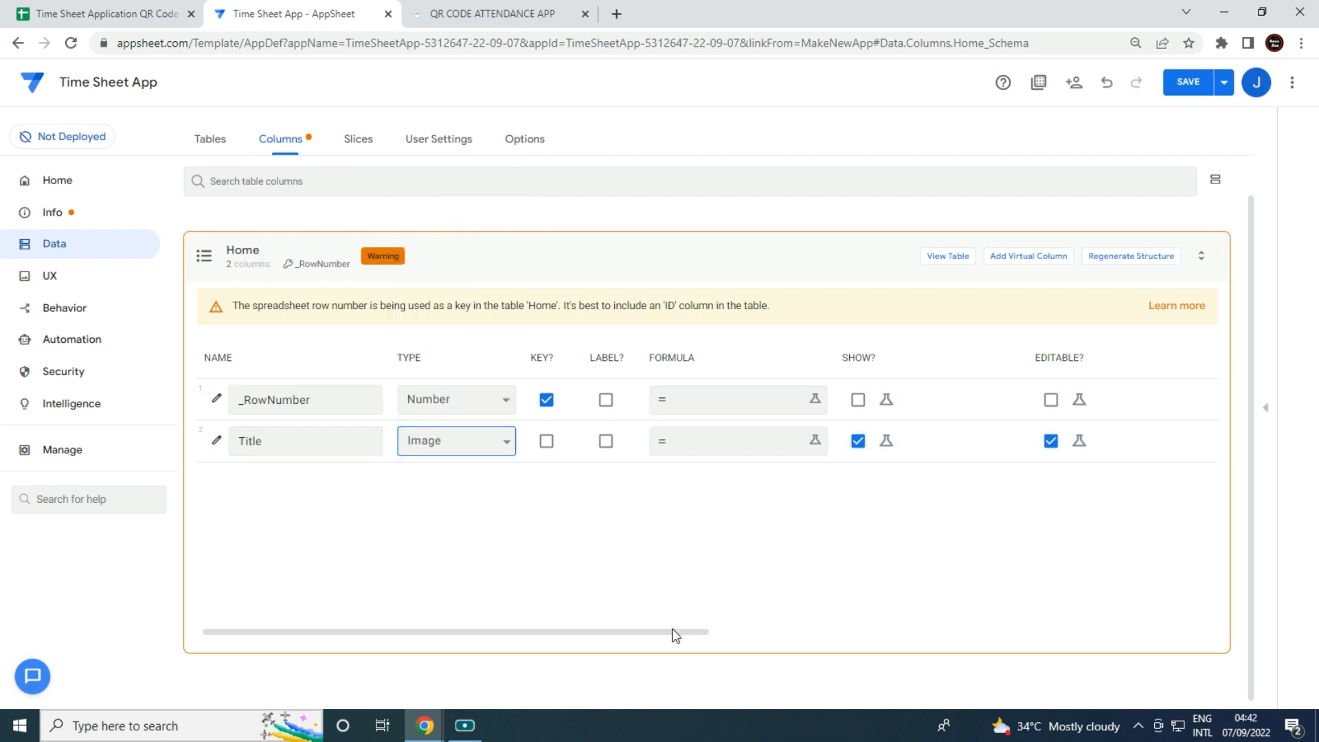
pyautogui.click(44, 276)
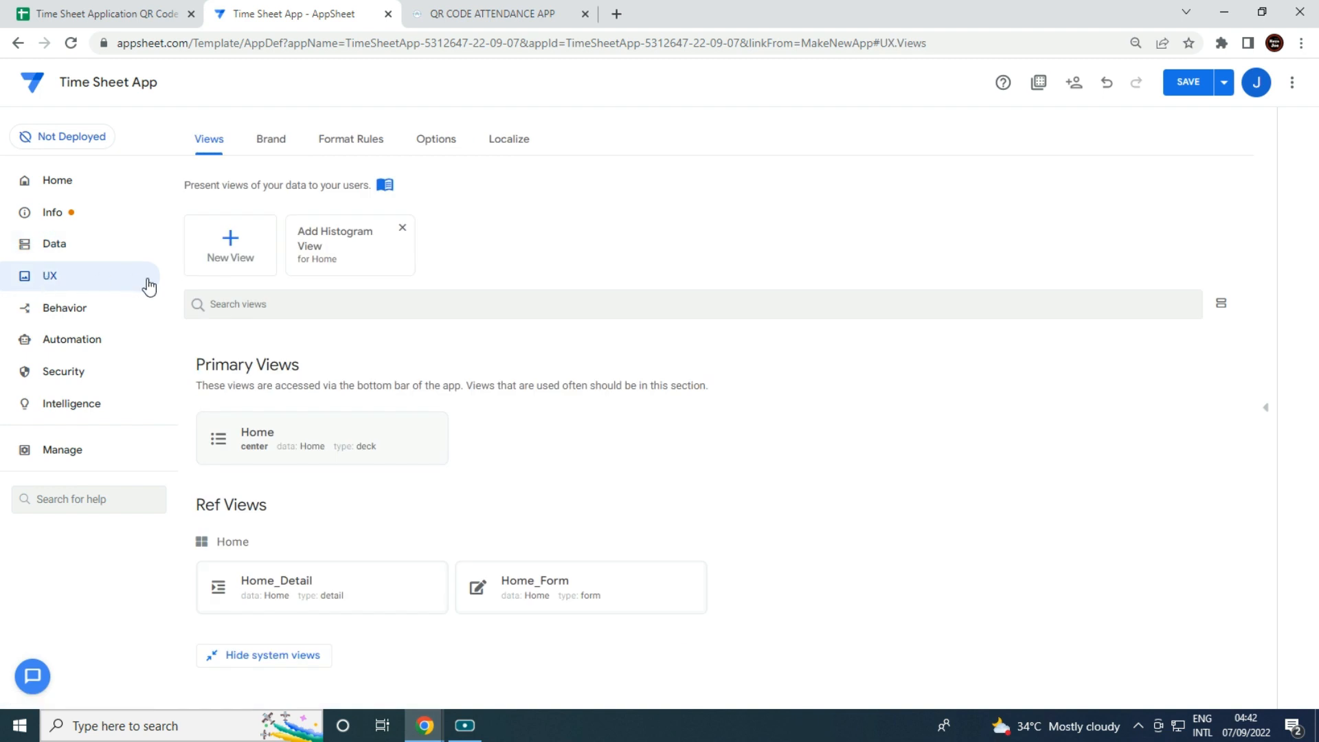
# Make the Home view a detail view at position ref, centered, with background main image.
pyautogui.click(343, 451)
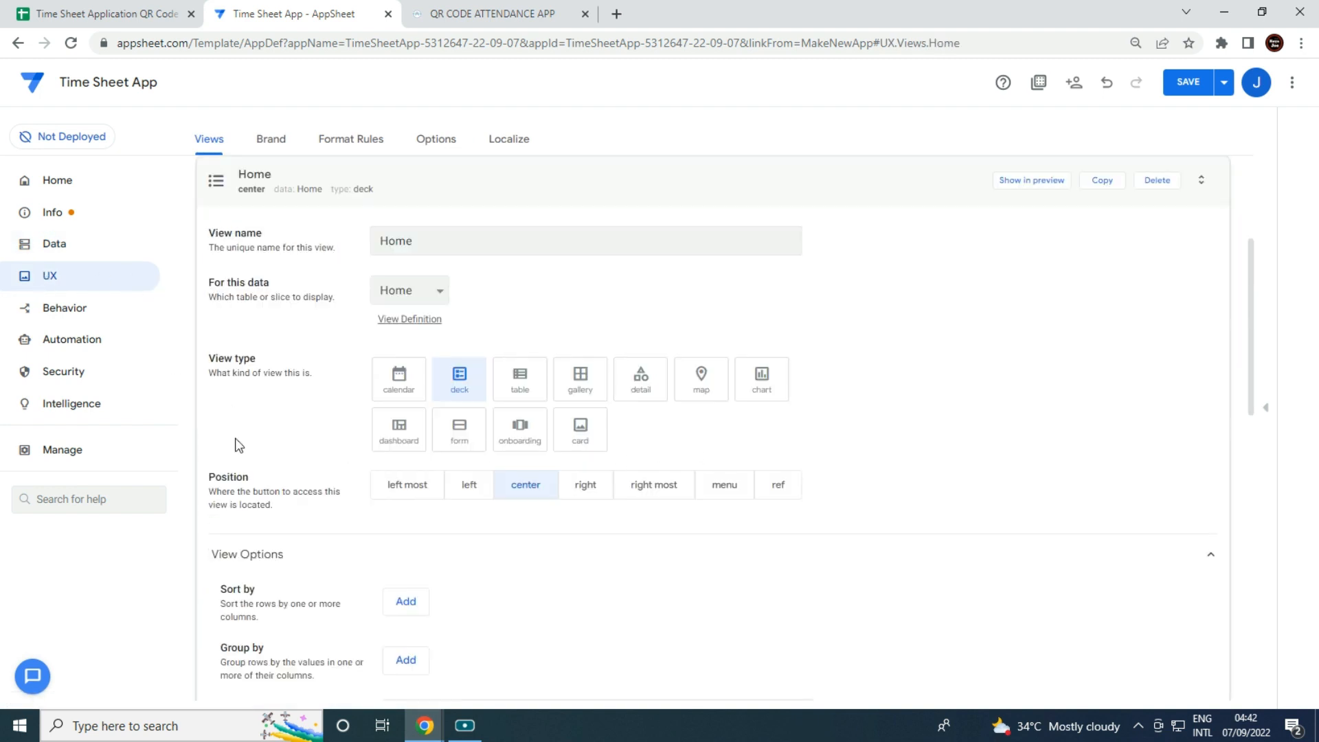
pyautogui.click(640, 384)
pyautogui.click(790, 496)
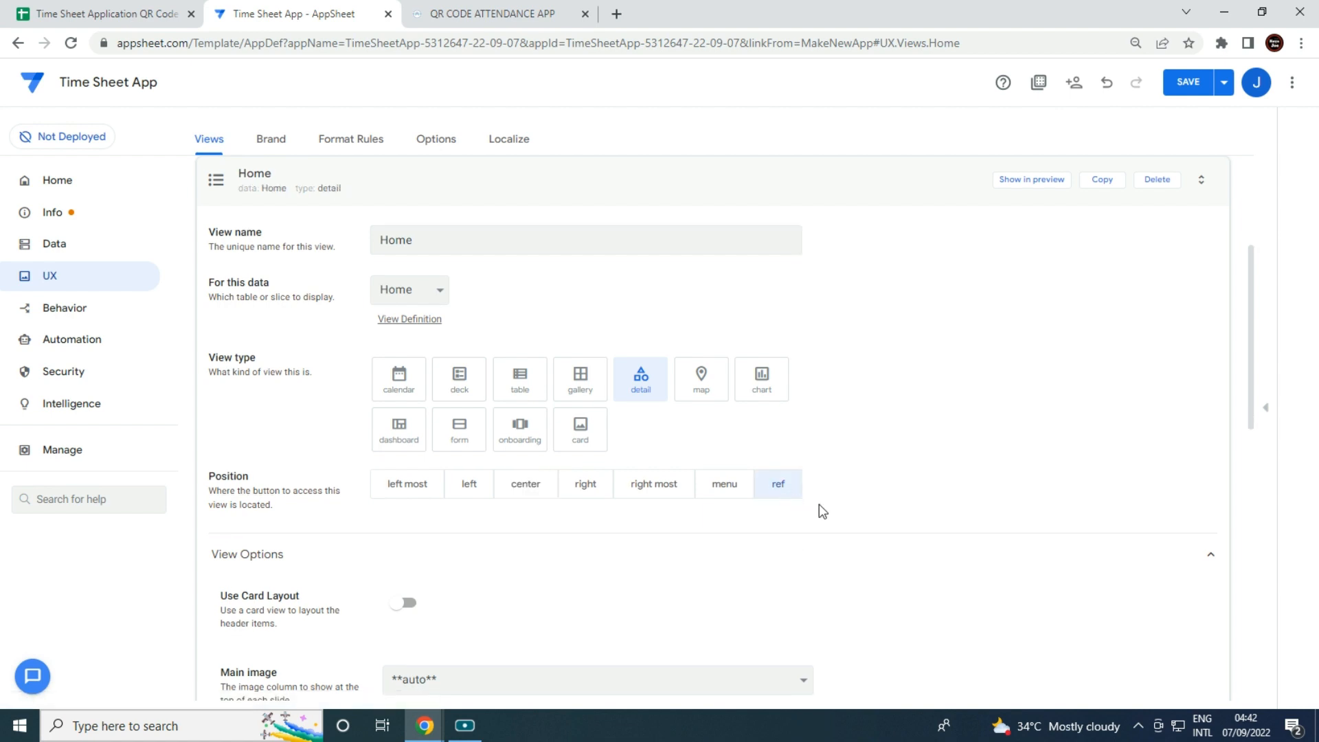
pyautogui.scroll(-5, 821, 512)
pyautogui.scroll(-1, 825, 516)
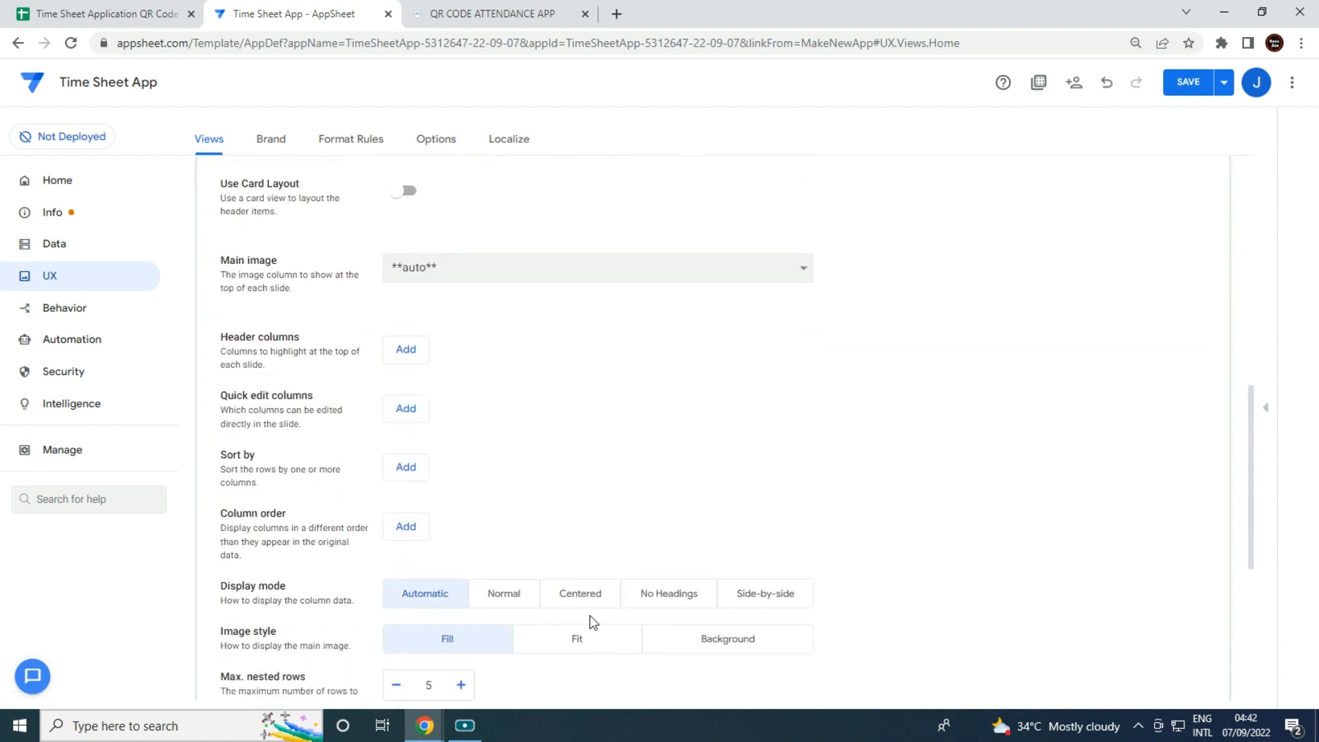
pyautogui.click(588, 602)
pyautogui.click(741, 651)
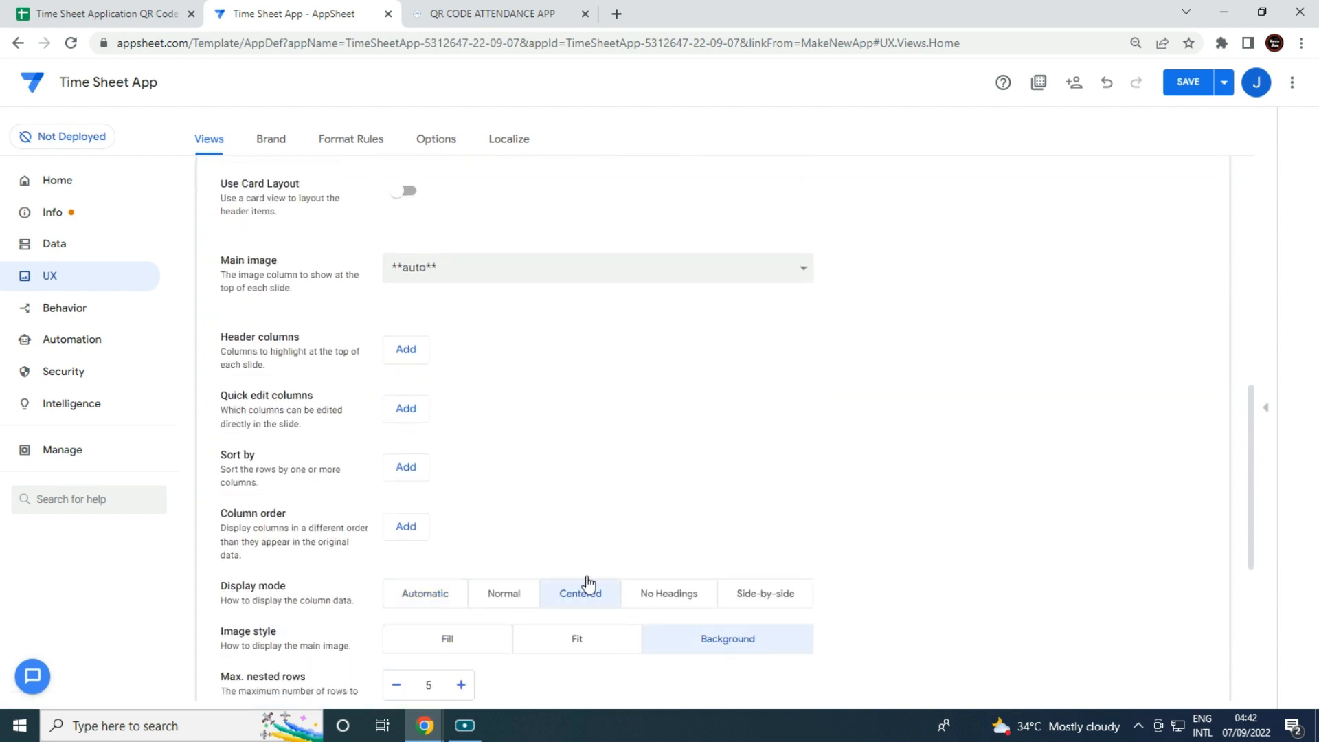
# Use the Title column as the Home view's main image and turn off slideshow mode.
pyautogui.click(497, 267)
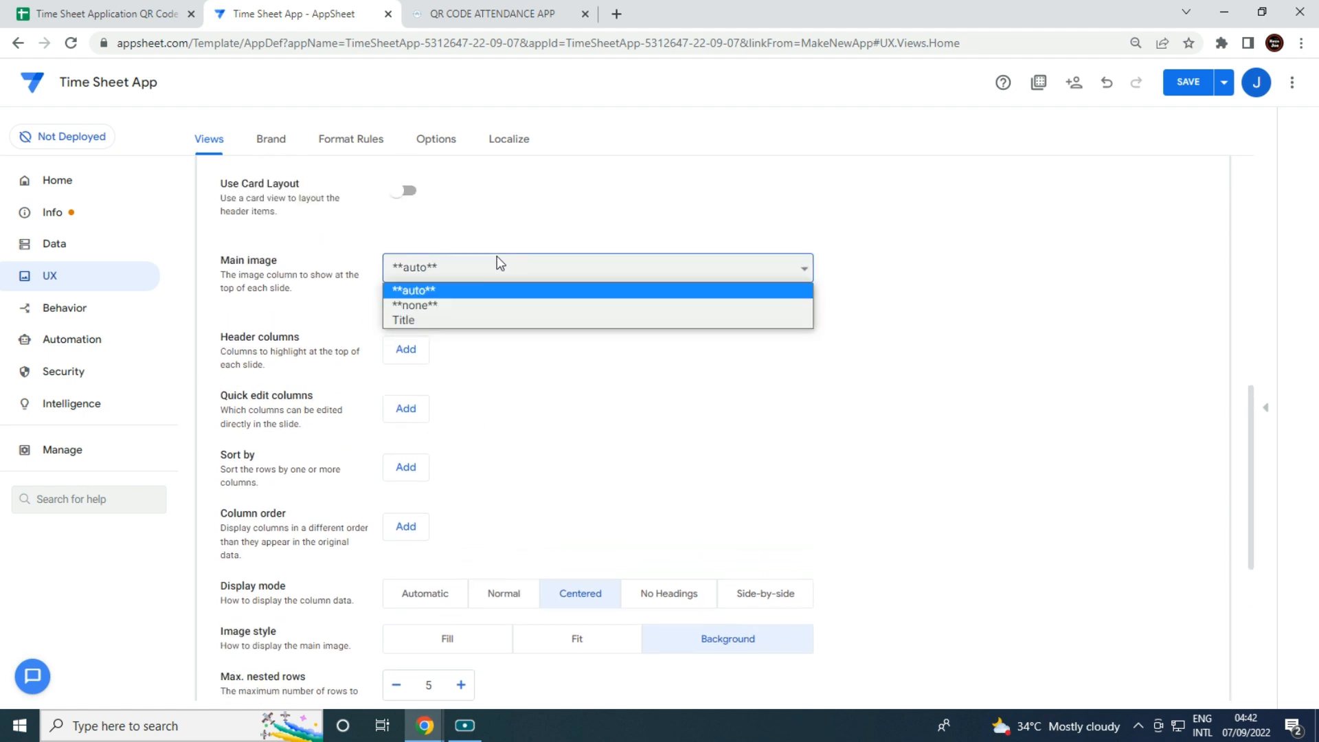
pyautogui.click(469, 320)
pyautogui.scroll(-3, 547, 448)
pyautogui.scroll(-1, 552, 454)
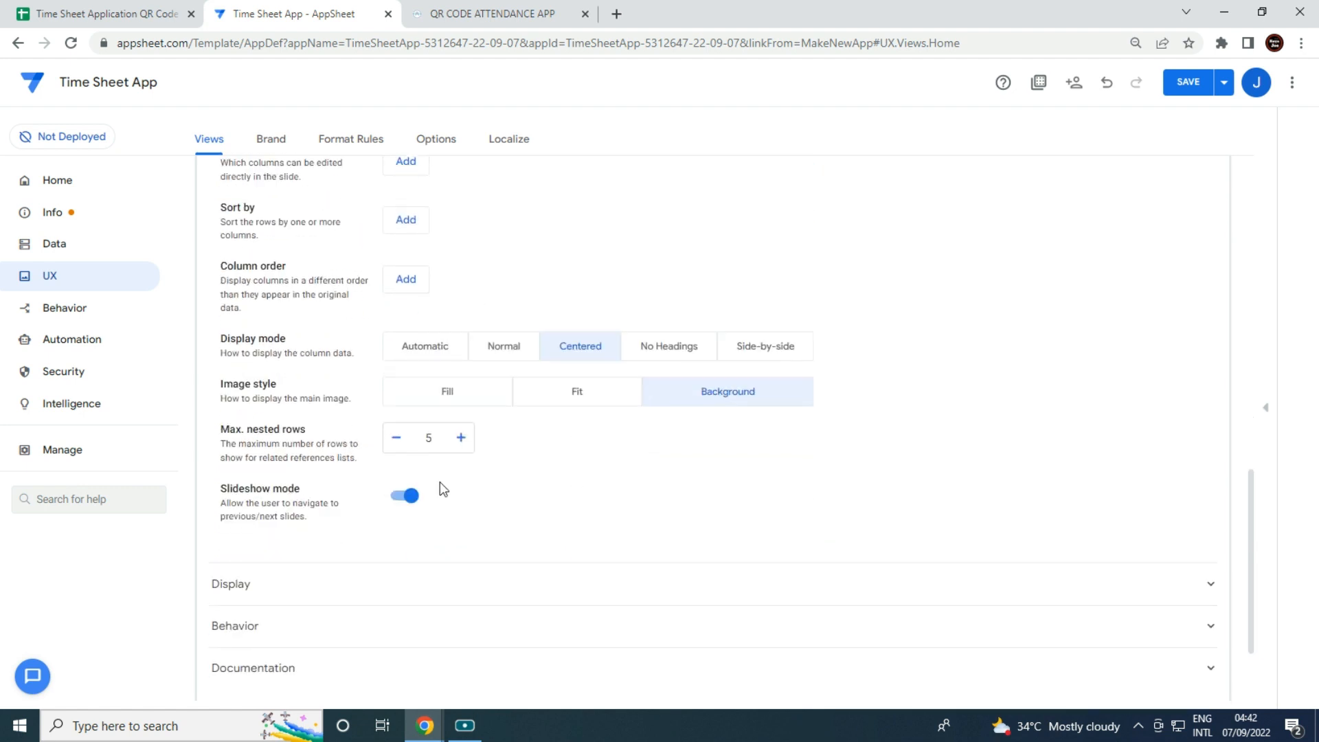
pyautogui.click(411, 496)
pyautogui.scroll(-1, 501, 555)
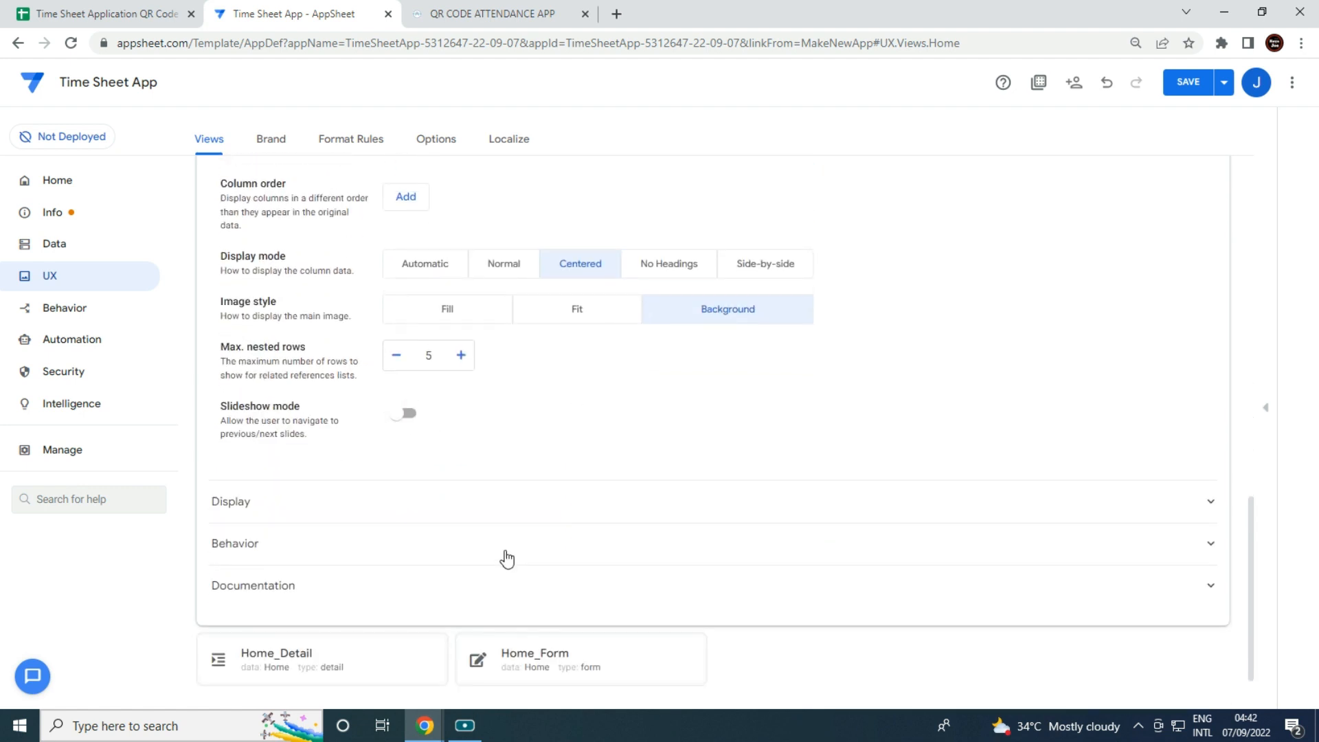
pyautogui.scroll(-1, 508, 558)
pyautogui.scroll(5, 507, 558)
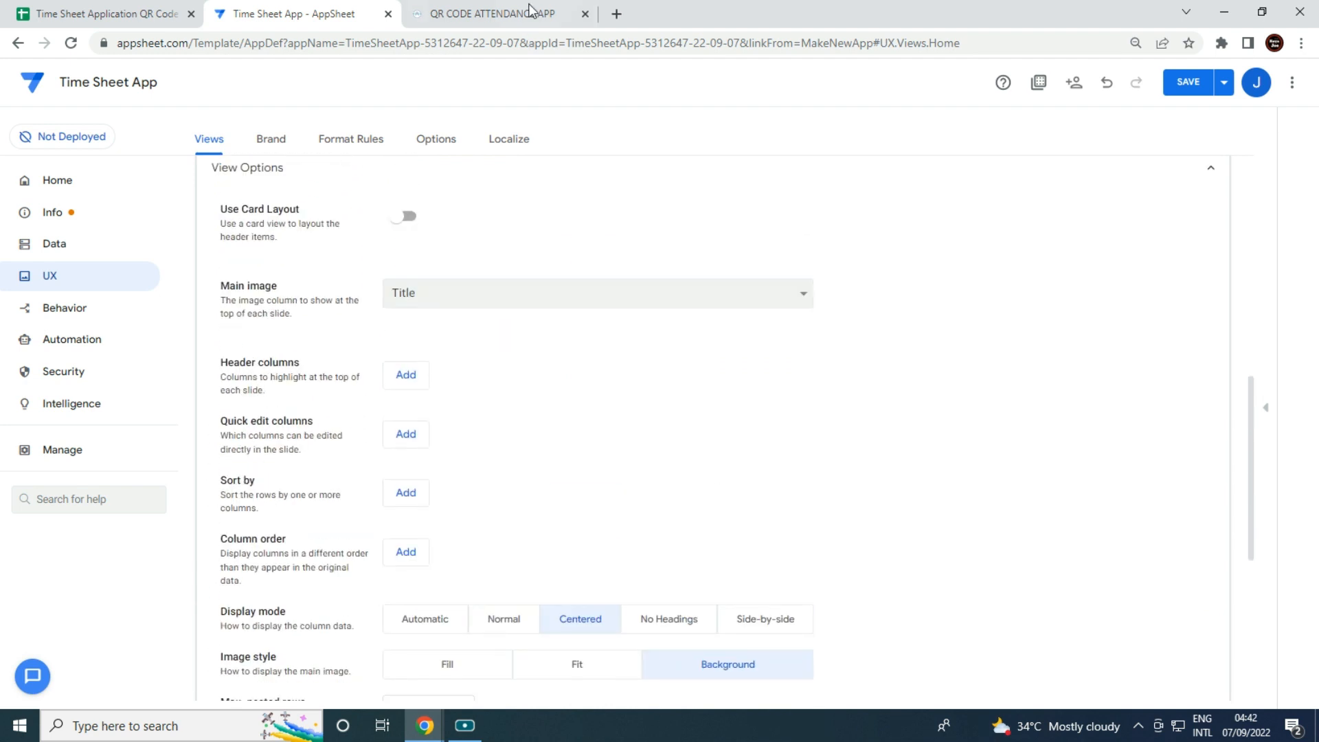
# Compare with the reference attendance app's dashboard, then open the Home_Detail view's settings.
pyautogui.click(532, 13)
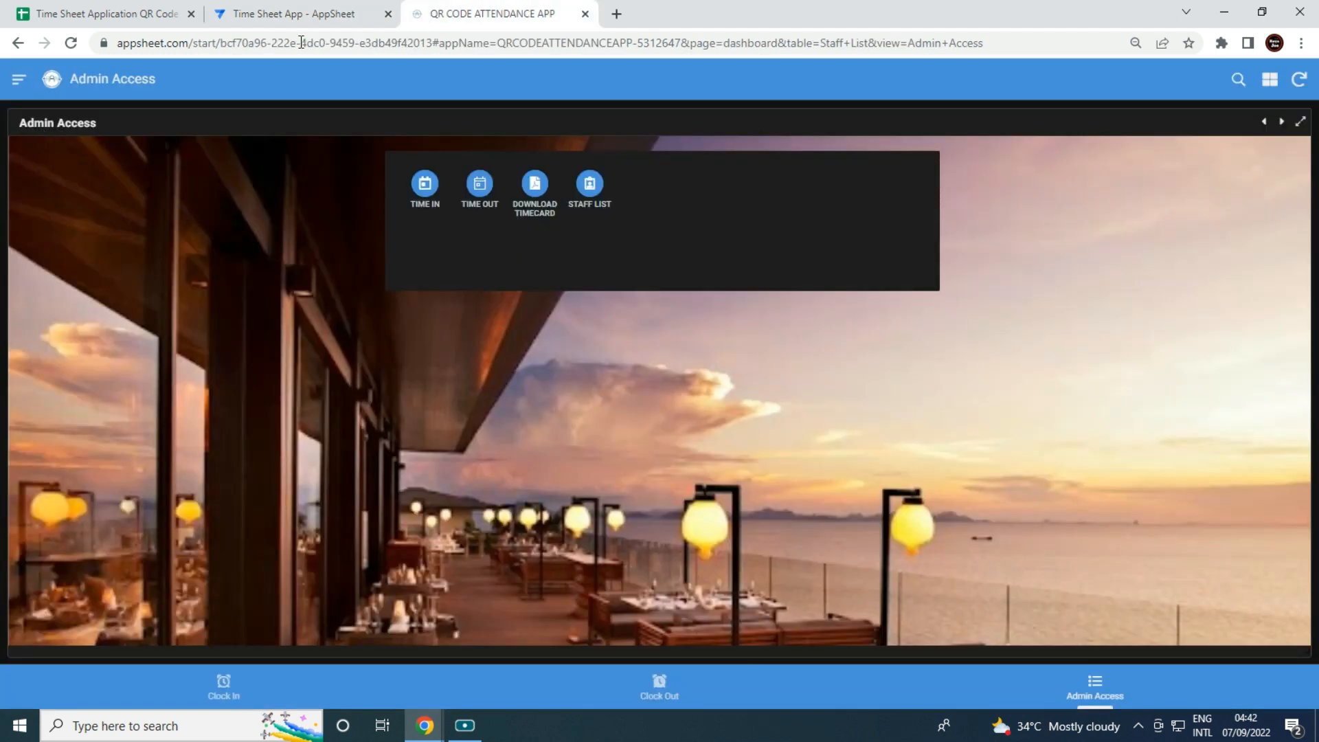
pyautogui.click(283, 13)
pyautogui.scroll(-5, 473, 519)
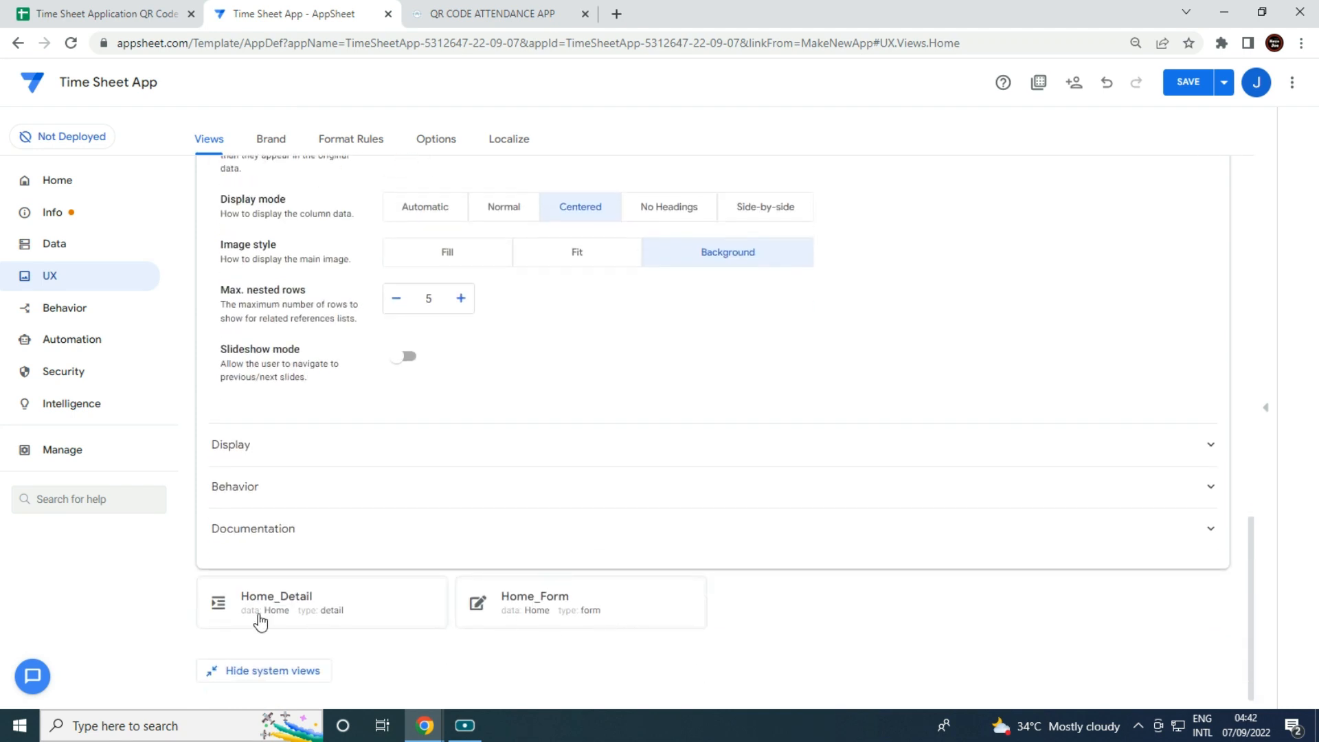
pyautogui.click(260, 622)
# Set Home_Detail to Centered with a Background image, Slideshow mode off, and Title as the main image.
pyautogui.scroll(-1, 711, 539)
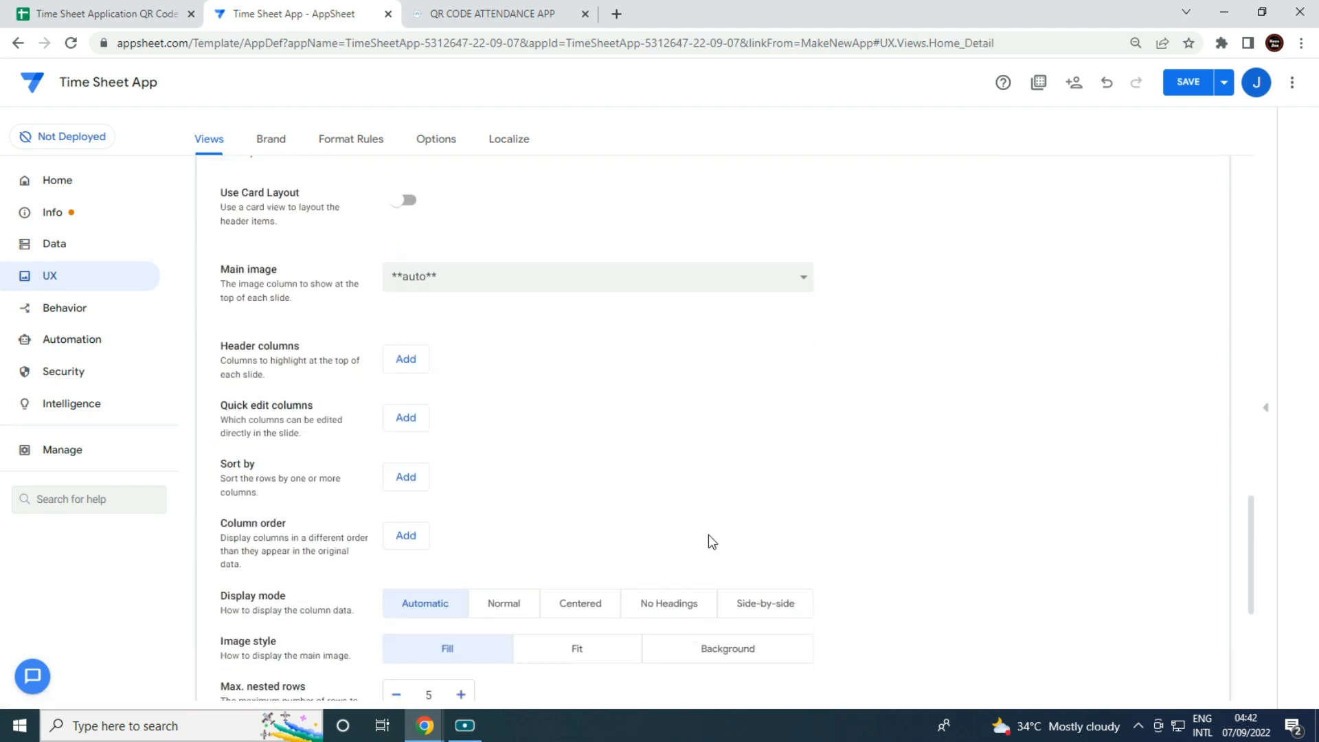
pyautogui.scroll(2, 618, 536)
pyautogui.scroll(-3, 619, 529)
pyautogui.click(580, 531)
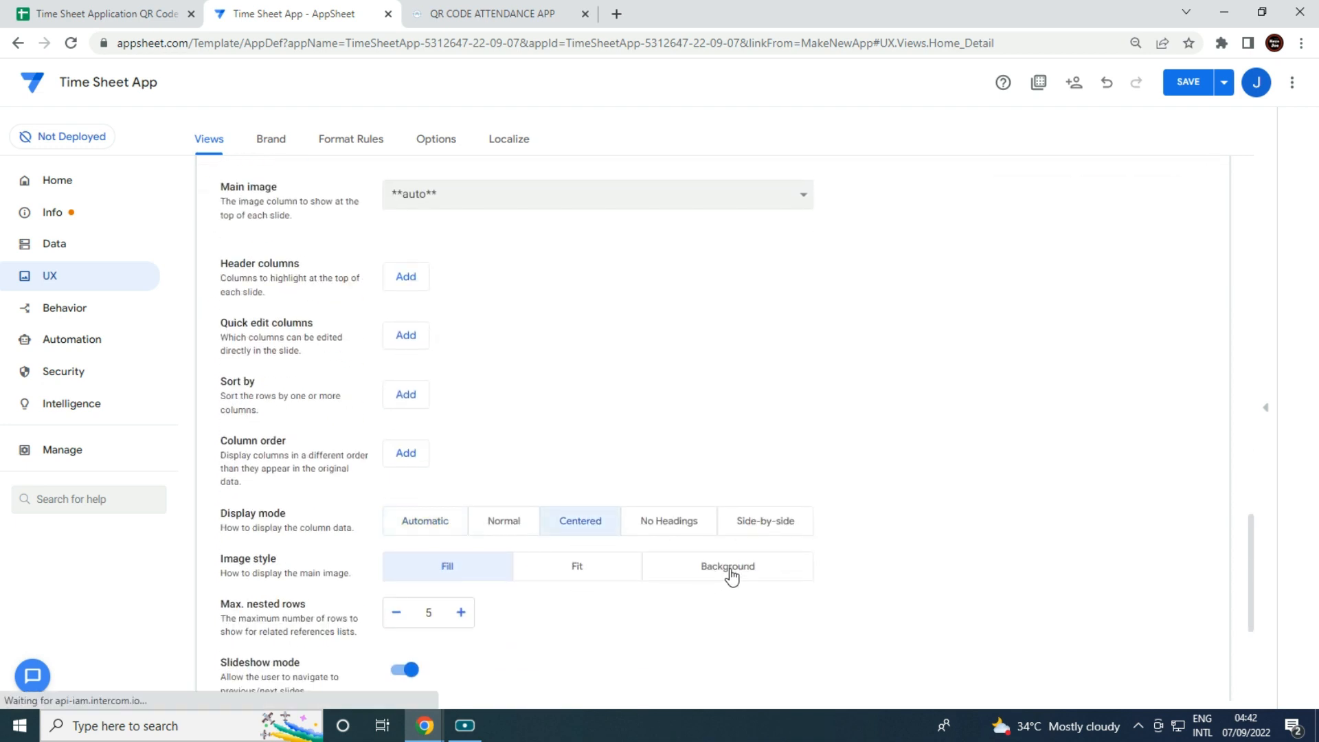
pyautogui.click(728, 570)
pyautogui.click(406, 672)
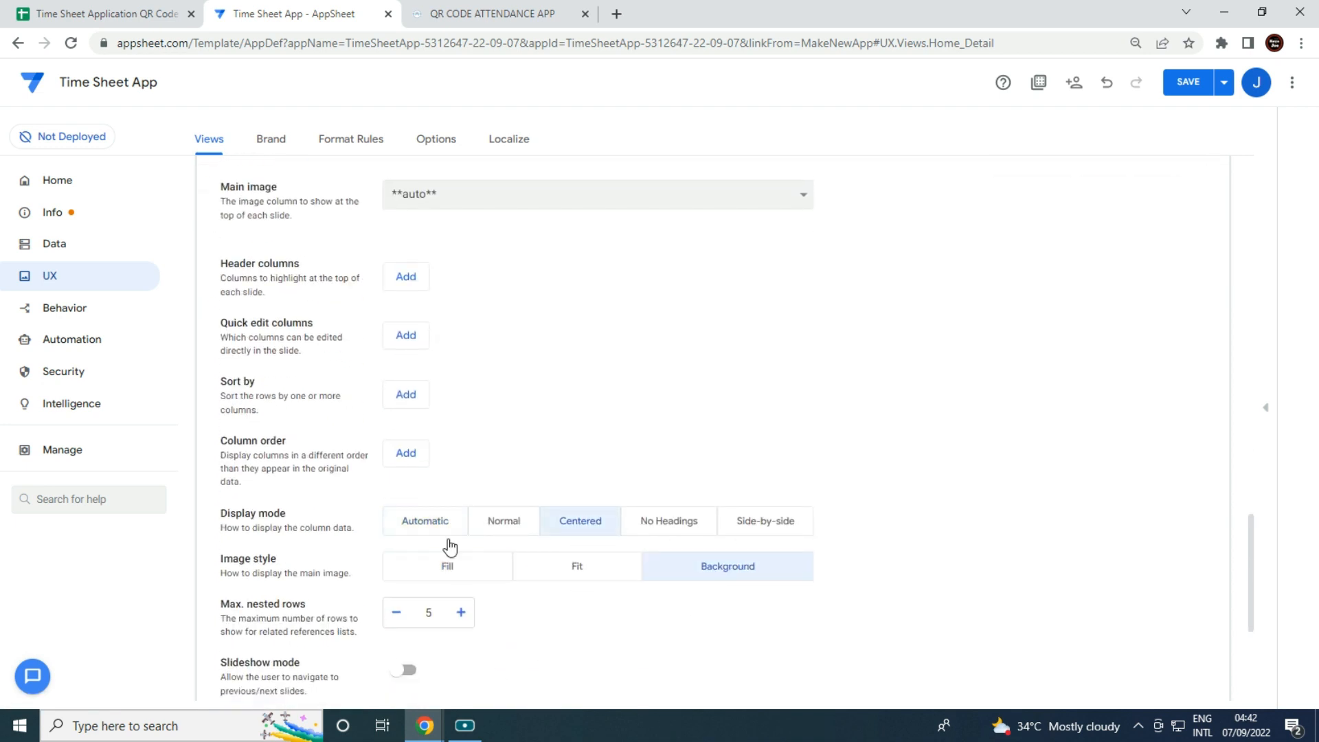
pyautogui.click(502, 196)
pyautogui.click(495, 250)
# Expand Home_Detail's Display settings and start entering the display name Admin Access.
pyautogui.scroll(-3, 529, 385)
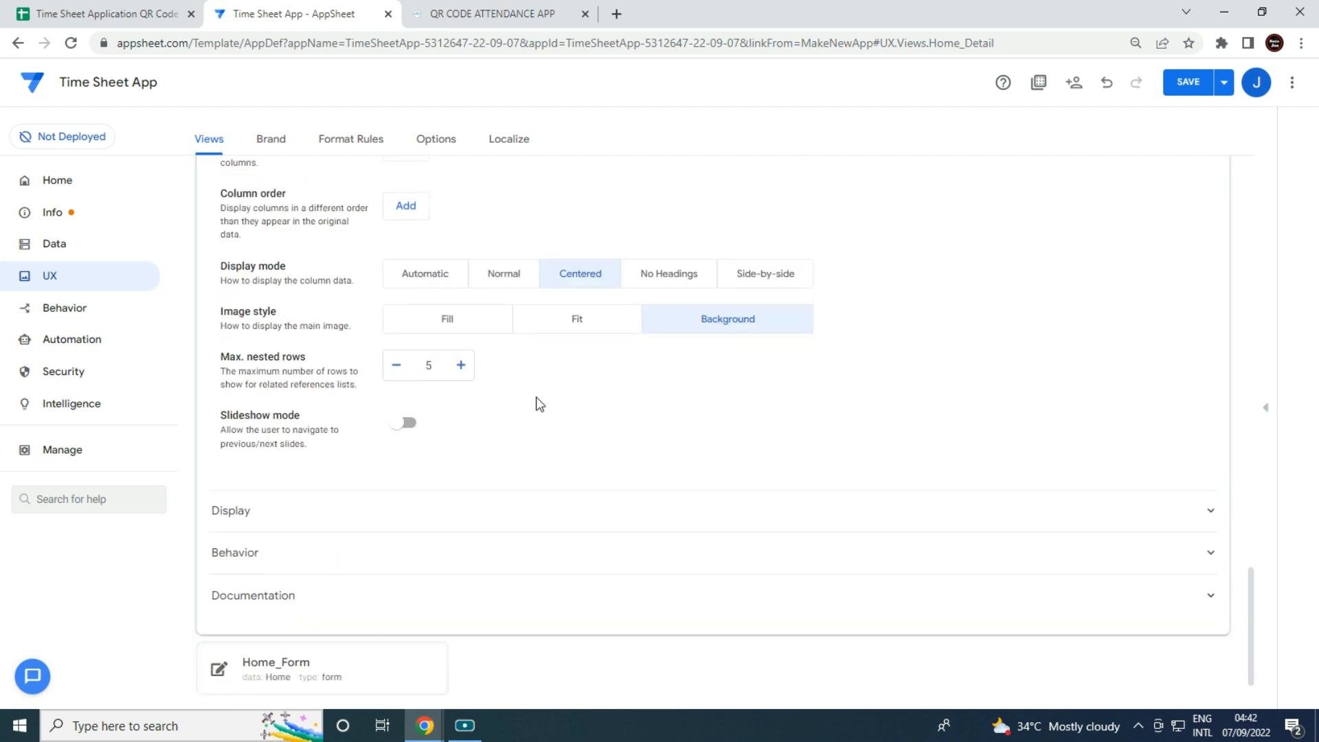
pyautogui.scroll(1, 543, 447)
pyautogui.scroll(-2, 540, 447)
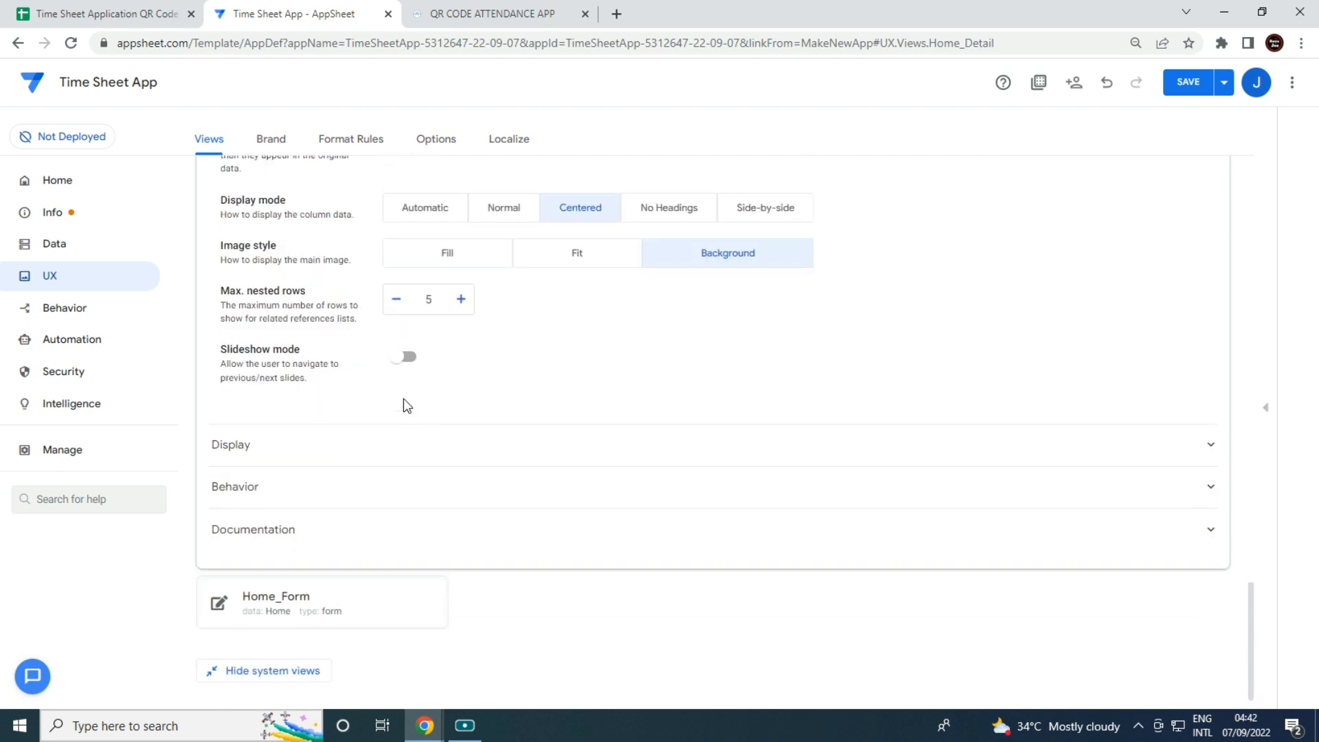
pyautogui.scroll(1, 686, 431)
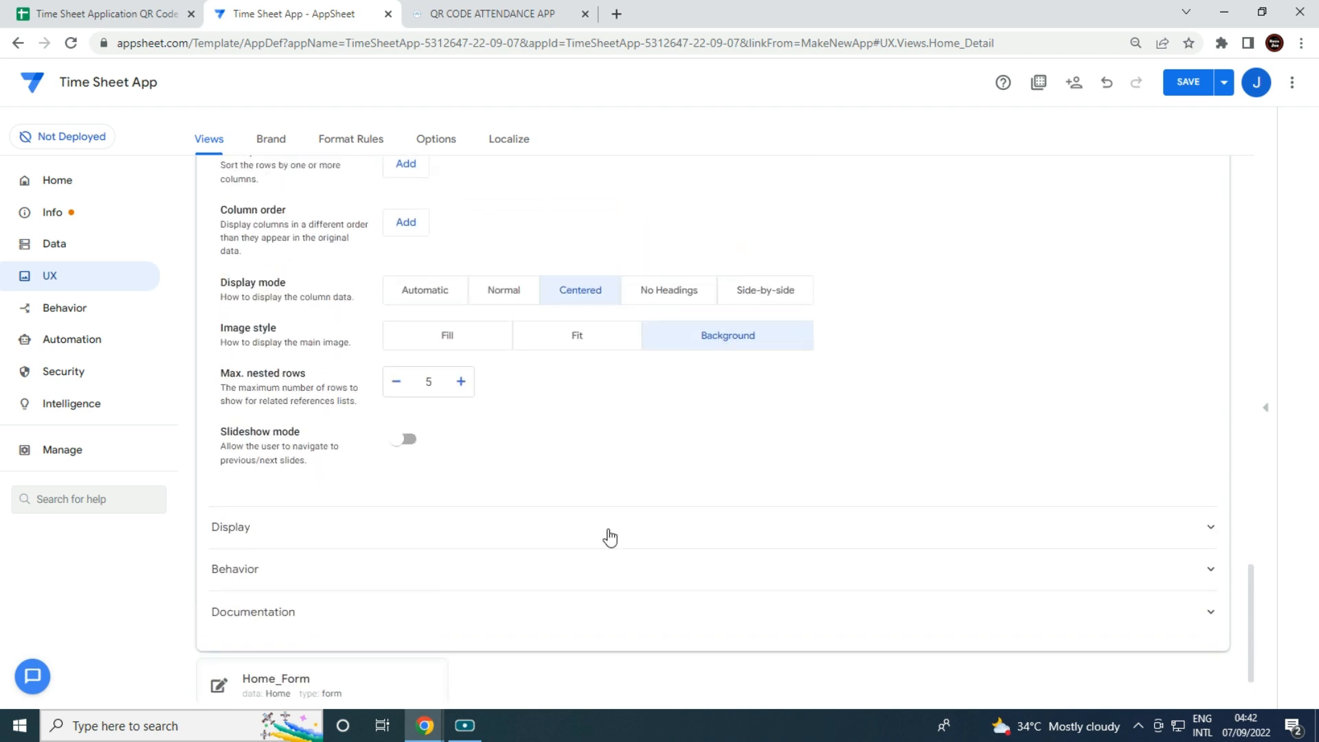
pyautogui.click(468, 540)
pyautogui.click(520, 582)
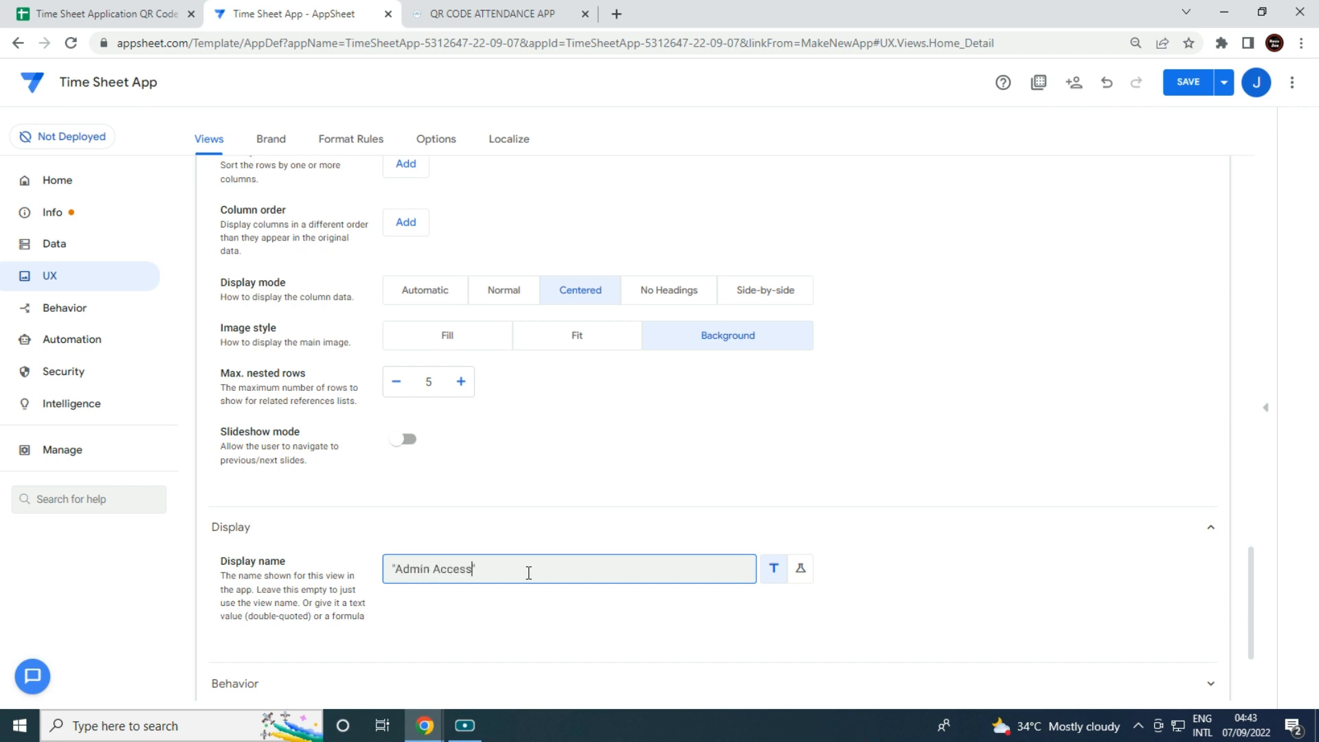
# Set the Home table to Read-Only, then start a new view from the UX page.
pyautogui.click(50, 245)
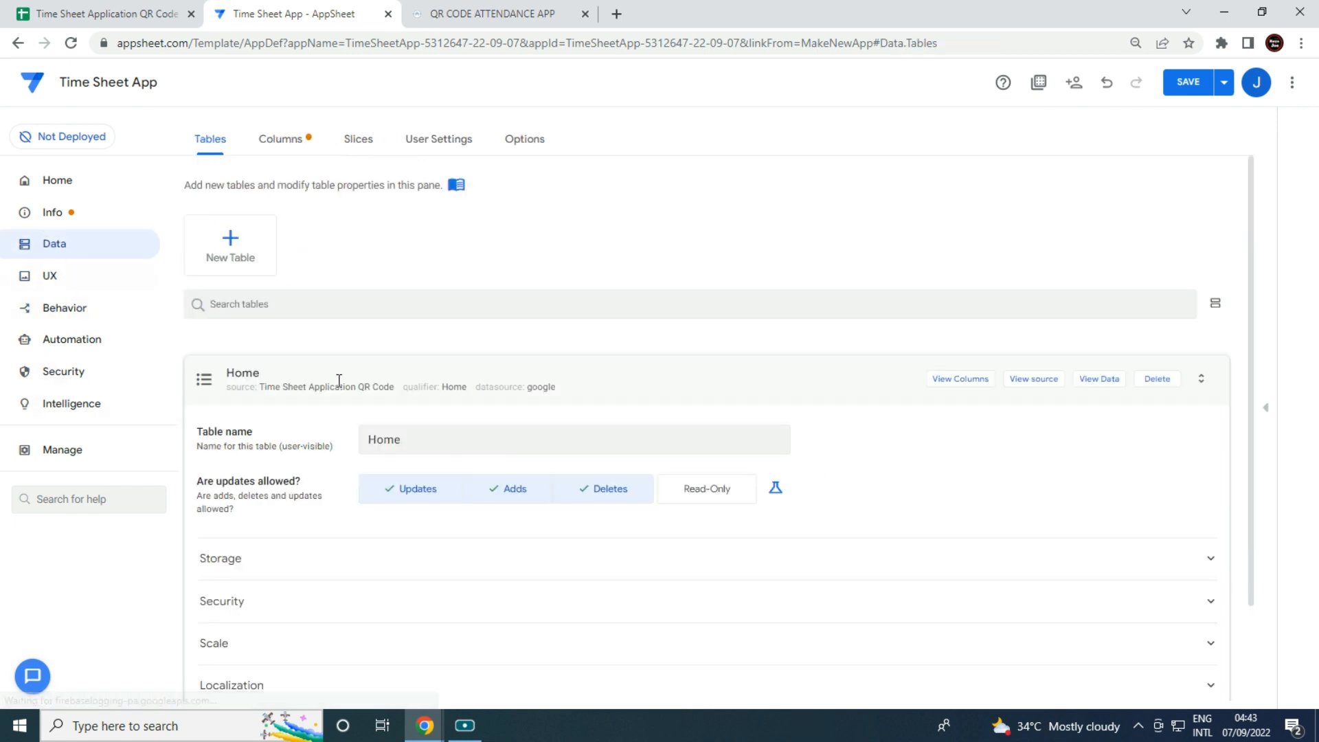
pyautogui.click(702, 501)
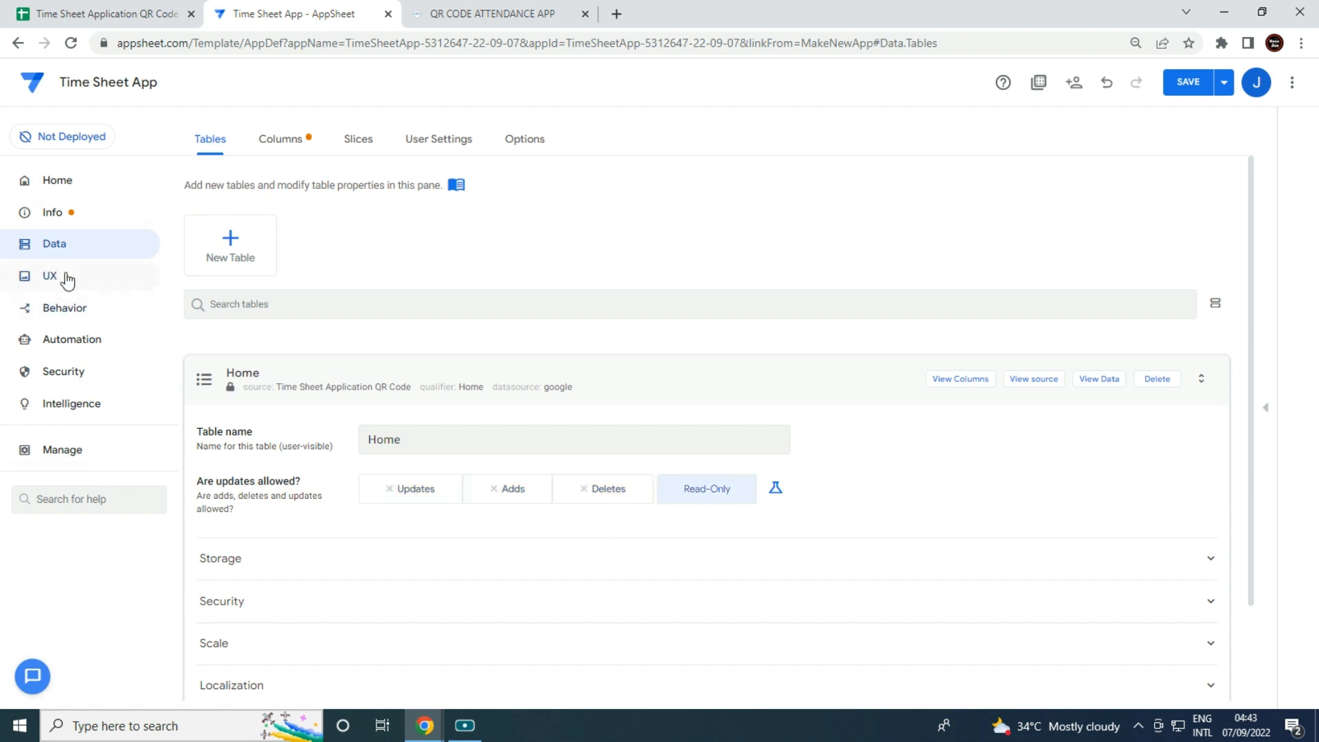
pyautogui.click(28, 277)
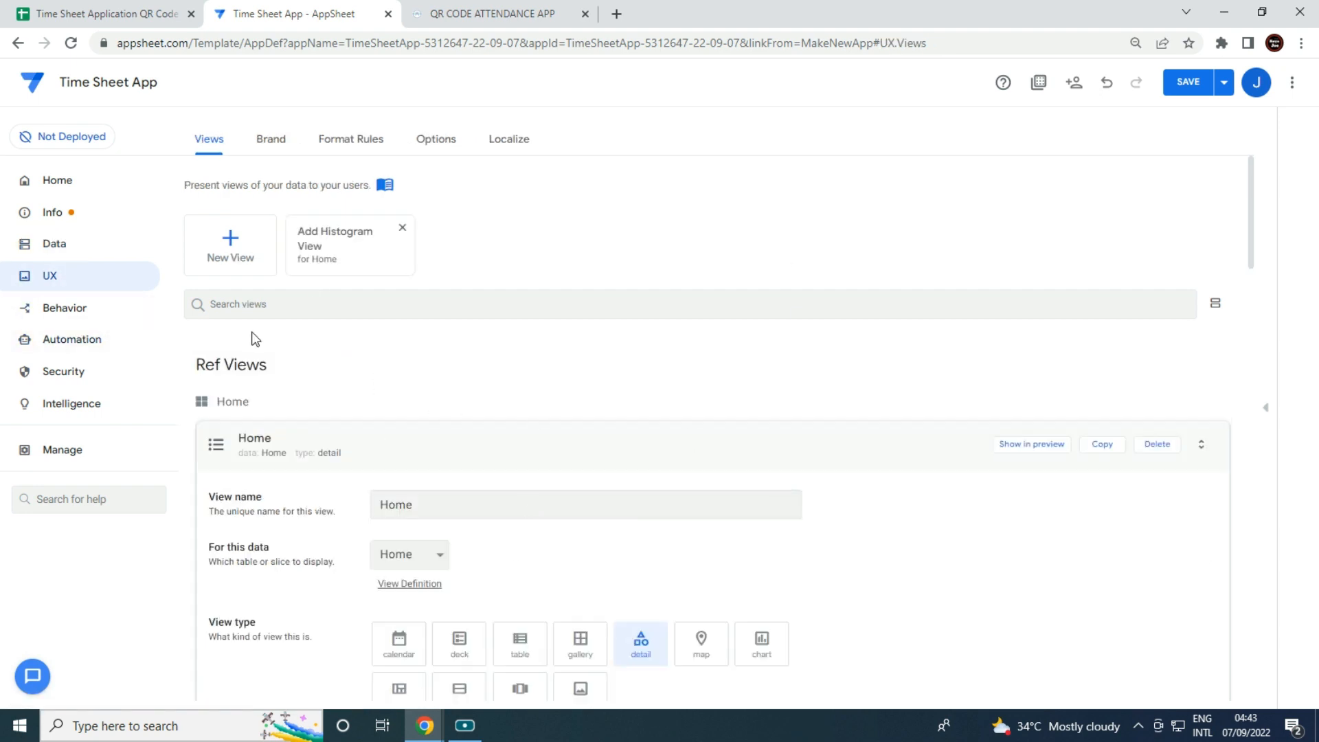
pyautogui.click(226, 256)
# Make the new view a dashboard named Admin Access, positioned right most.
pyautogui.click(399, 431)
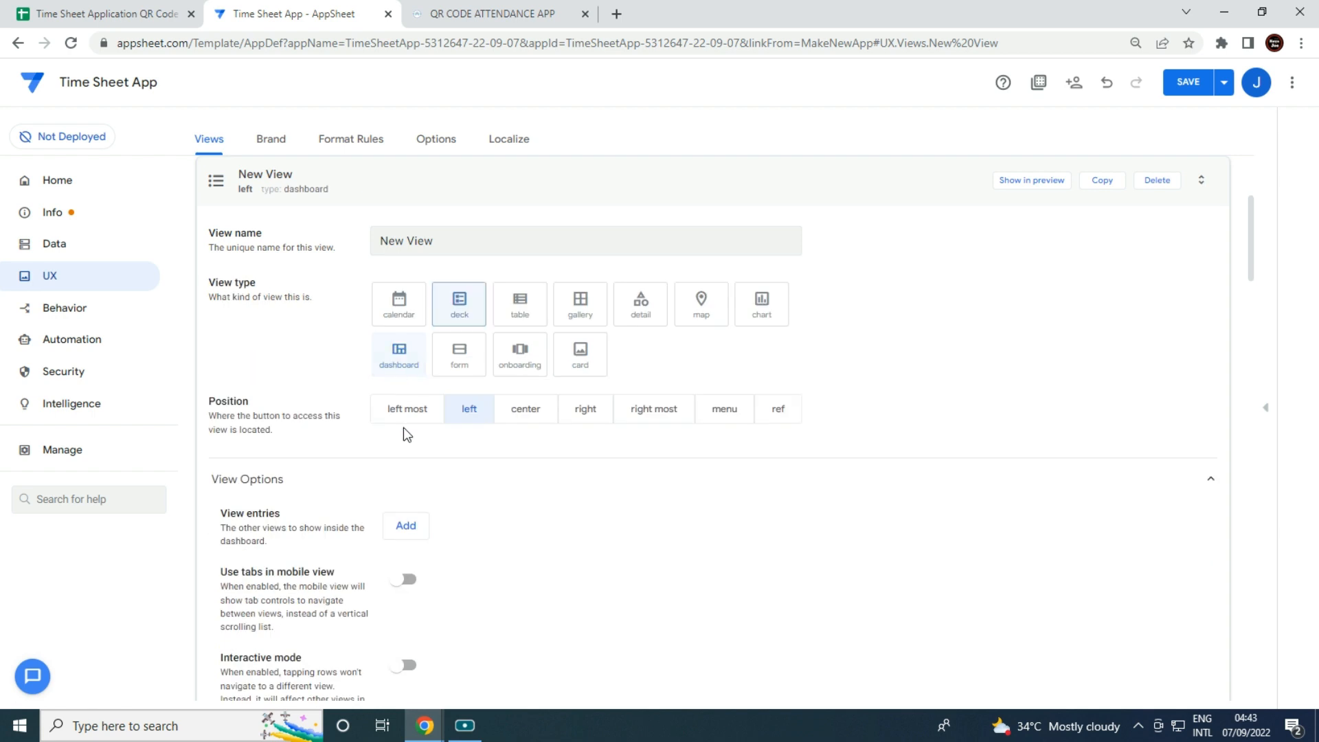
pyautogui.click(450, 255)
pyautogui.hotkey('ctrl', 'a')
pyautogui.press('BackSpace')
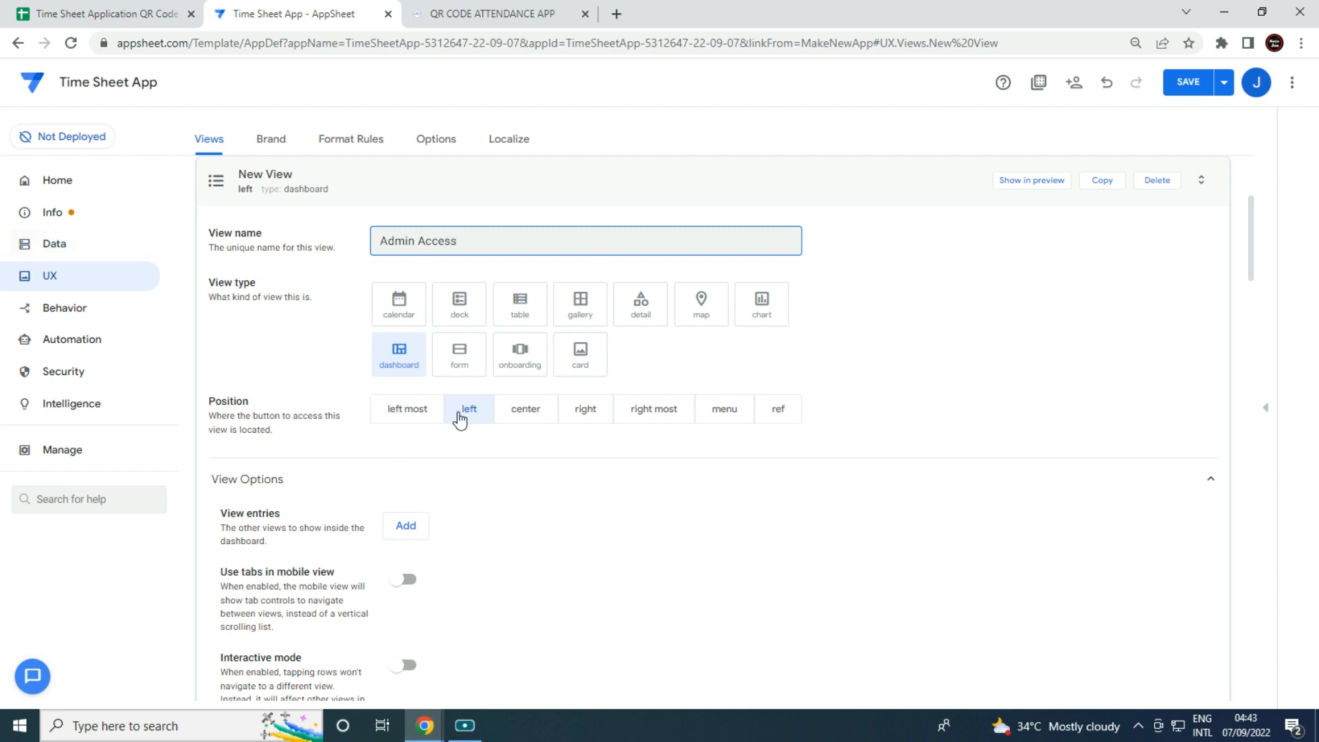
pyautogui.click(658, 414)
pyautogui.scroll(-2, 605, 525)
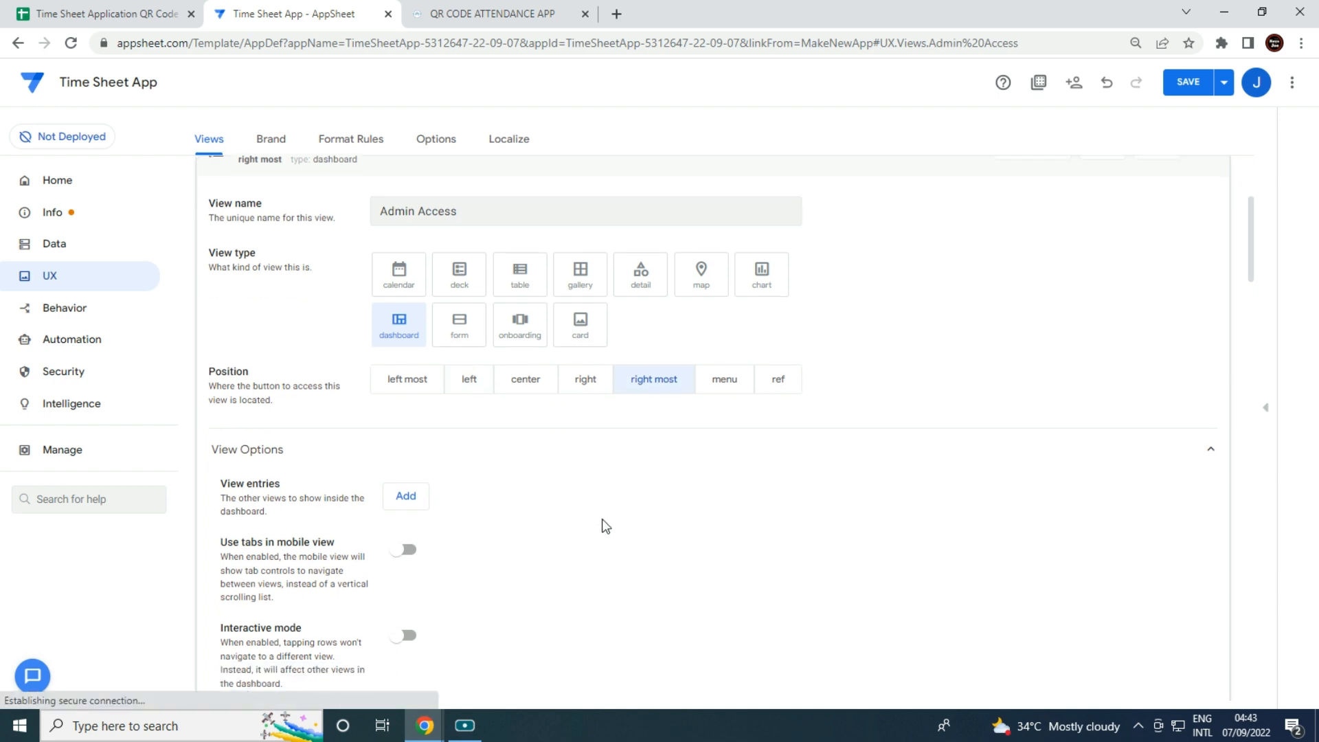
# Add a Home_Detail entry to the dashboard at Wide size.
pyautogui.click(406, 367)
pyautogui.click(495, 360)
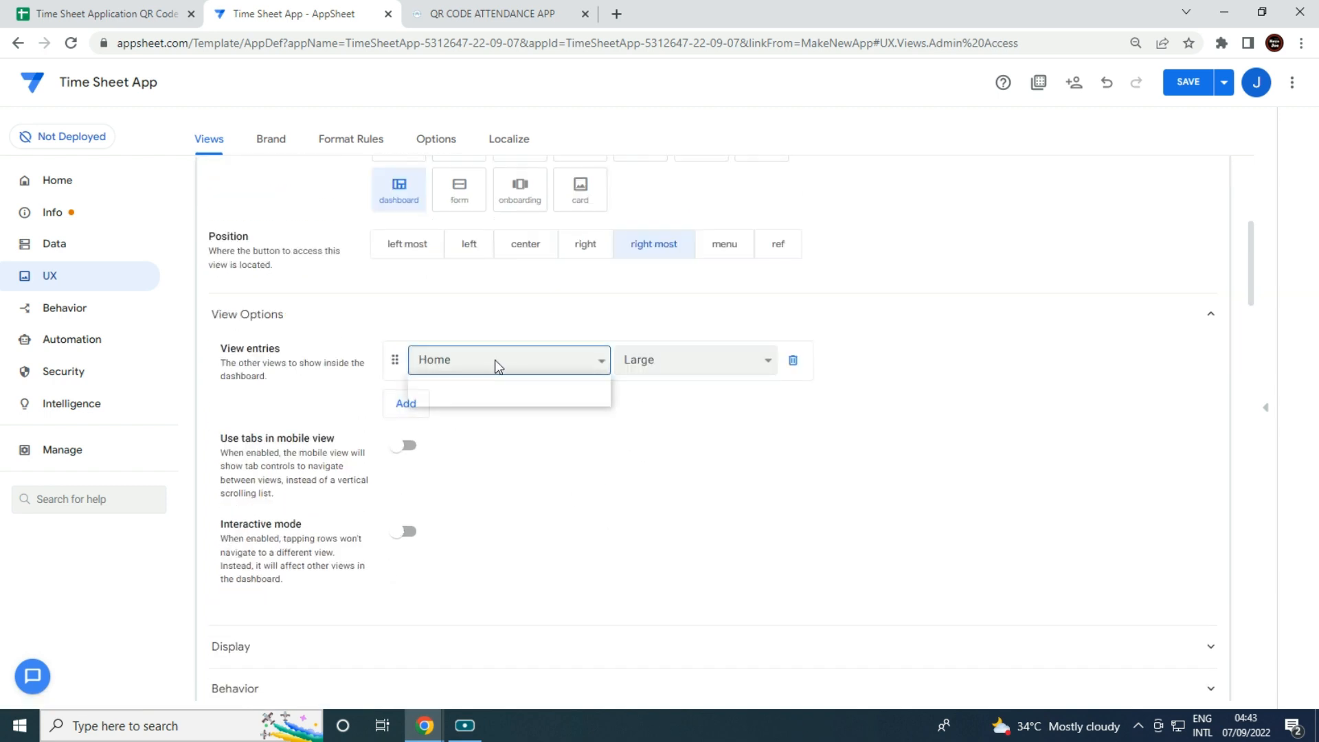
pyautogui.click(512, 398)
pyautogui.click(646, 362)
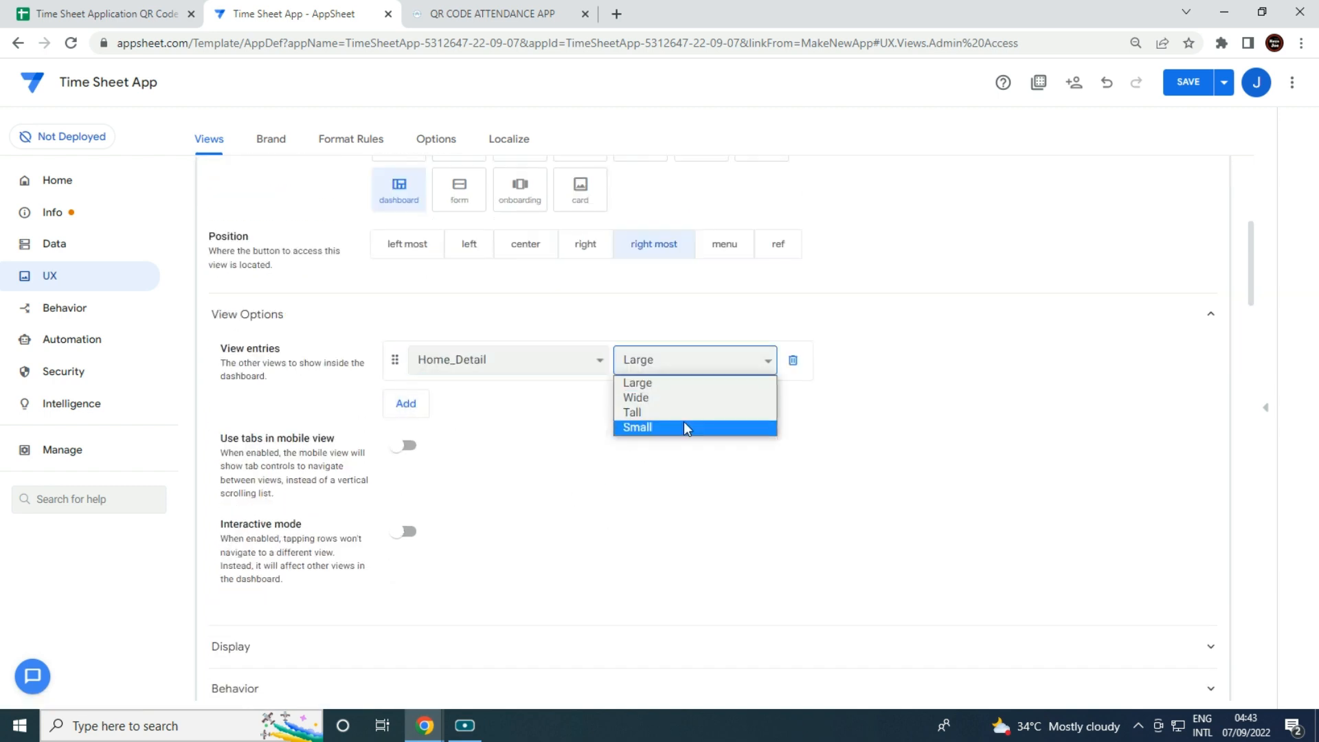
pyautogui.click(682, 398)
# Give the Admin Access view the user-with-gear icon.
pyautogui.click(407, 647)
pyautogui.click(483, 690)
pyautogui.write('a')
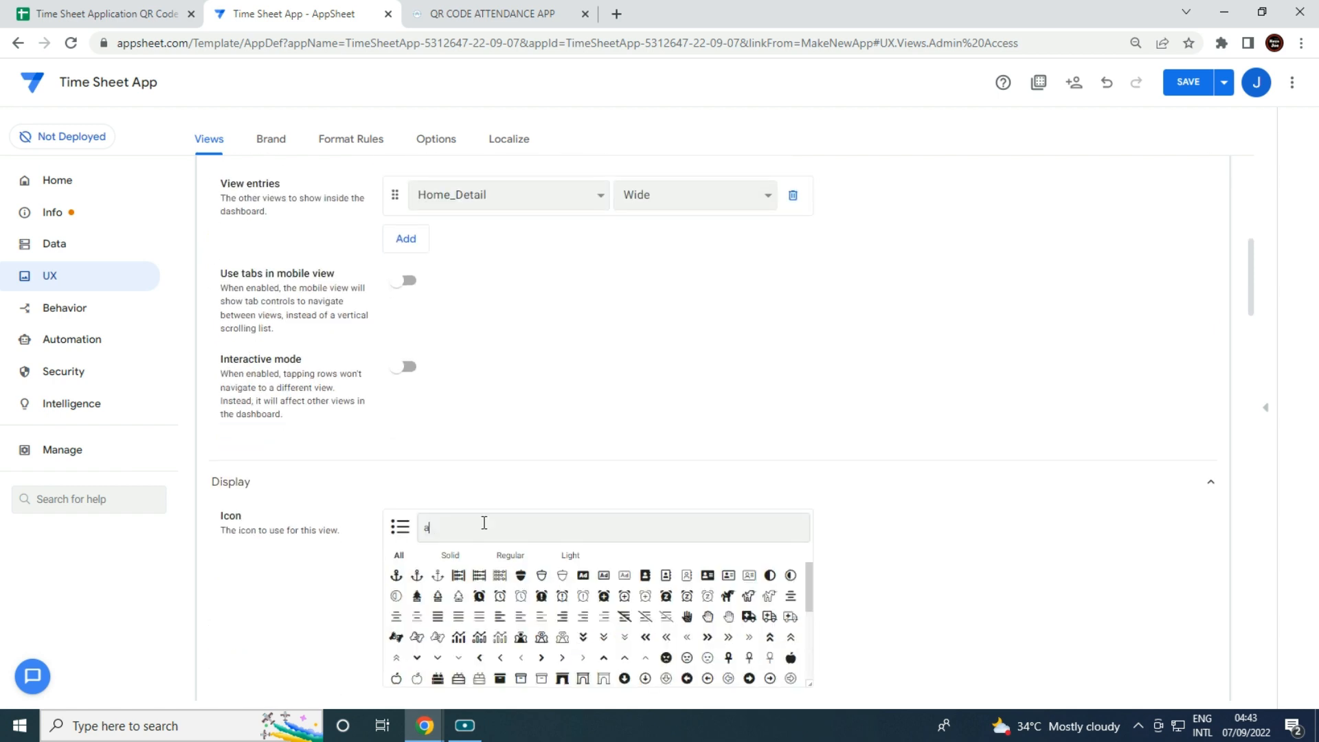
pyautogui.write('dmi')
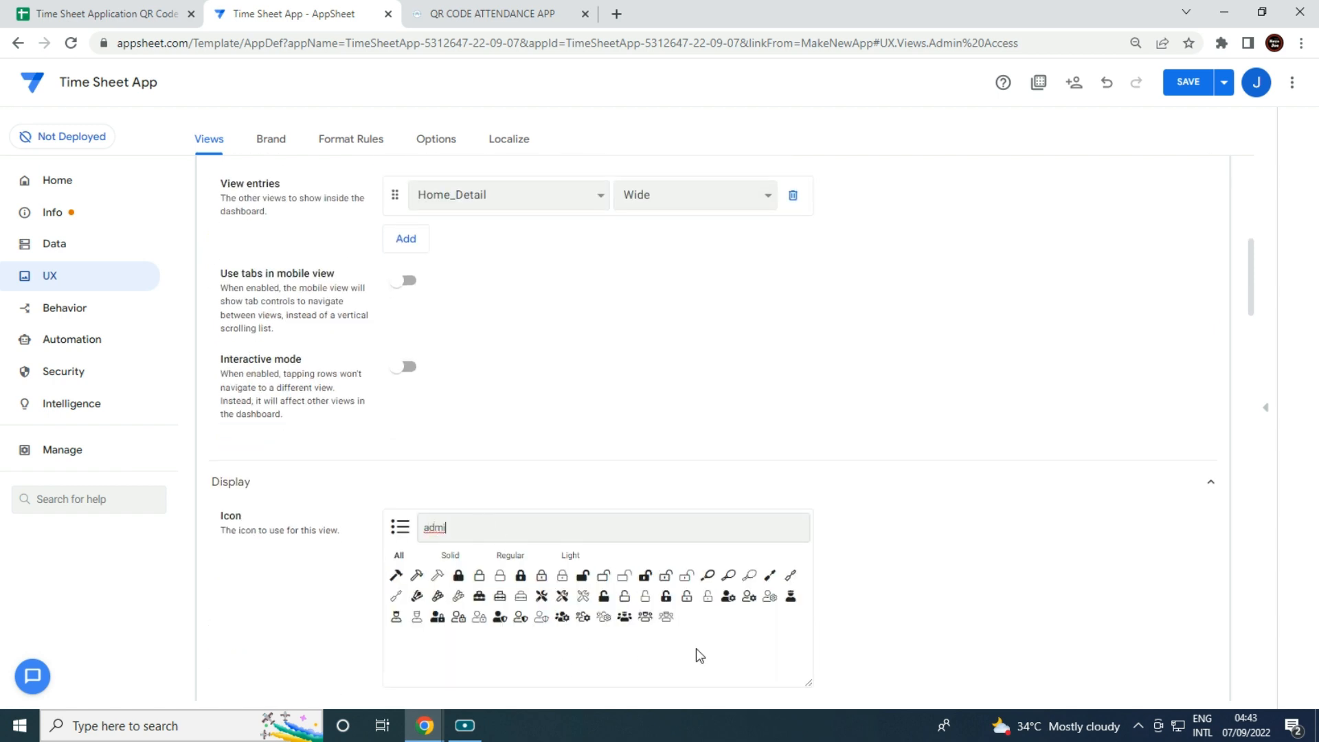
pyautogui.click(728, 595)
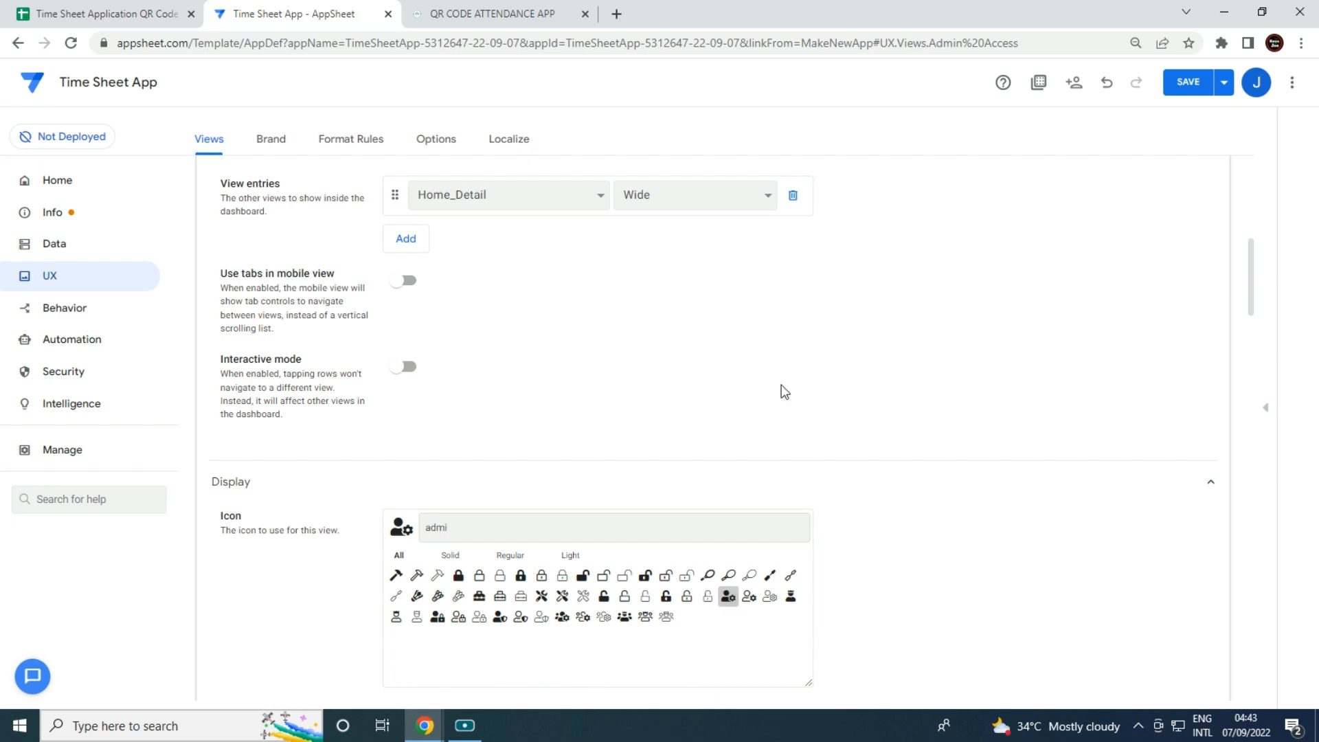
# Switch the app brand to the dark theme with the people icon as app logo.
pyautogui.click(271, 139)
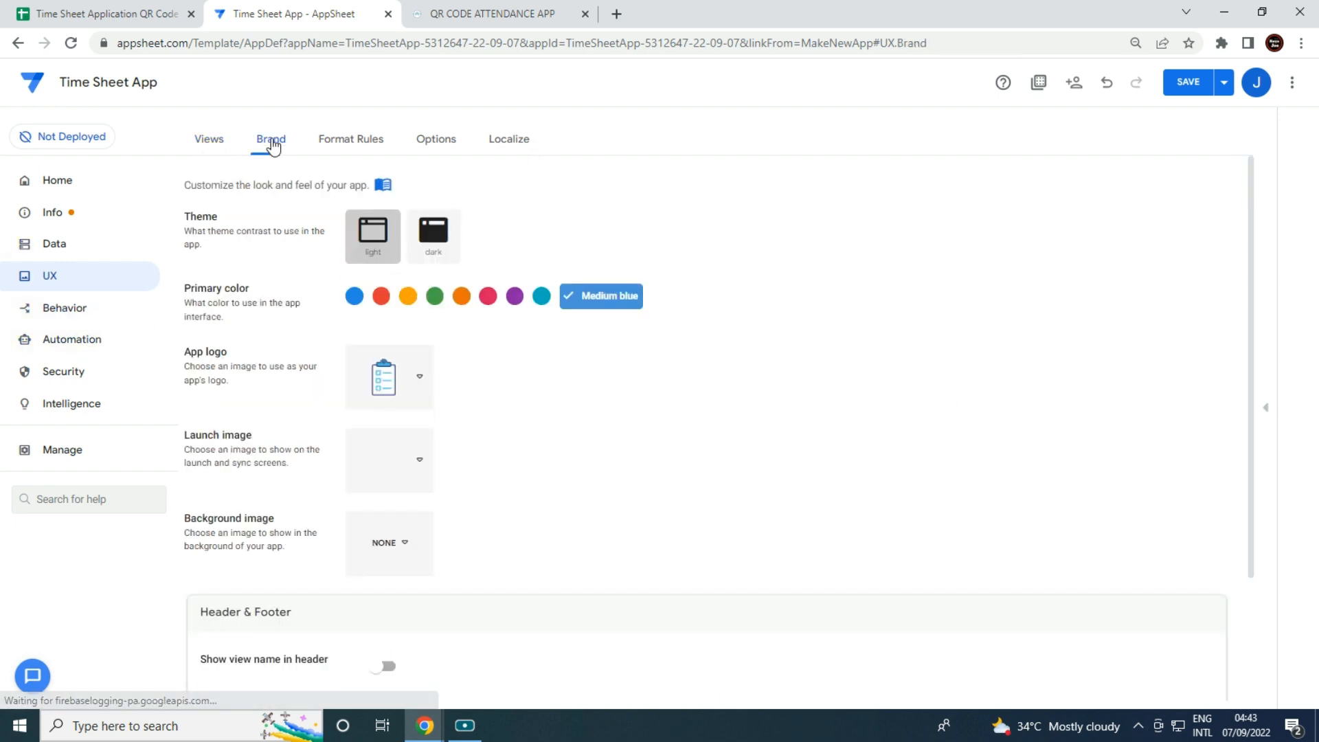
pyautogui.click(444, 241)
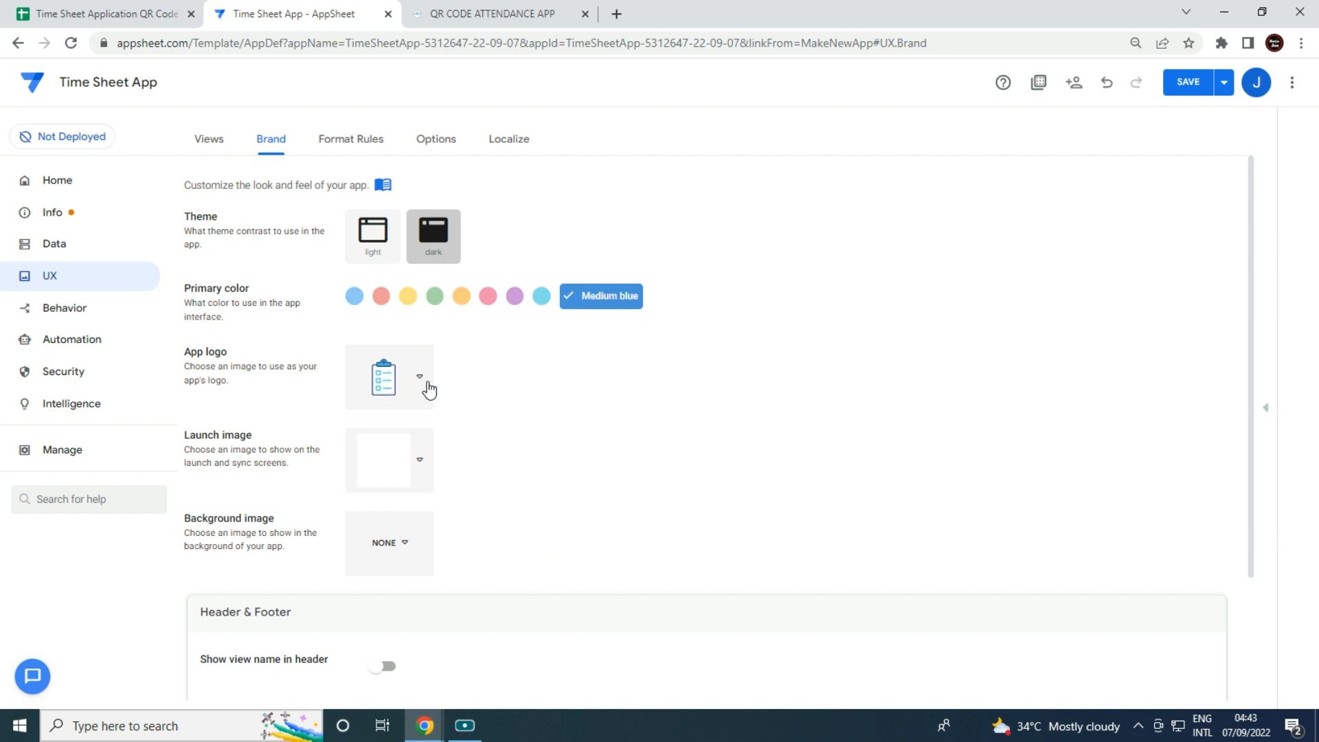
pyautogui.click(420, 384)
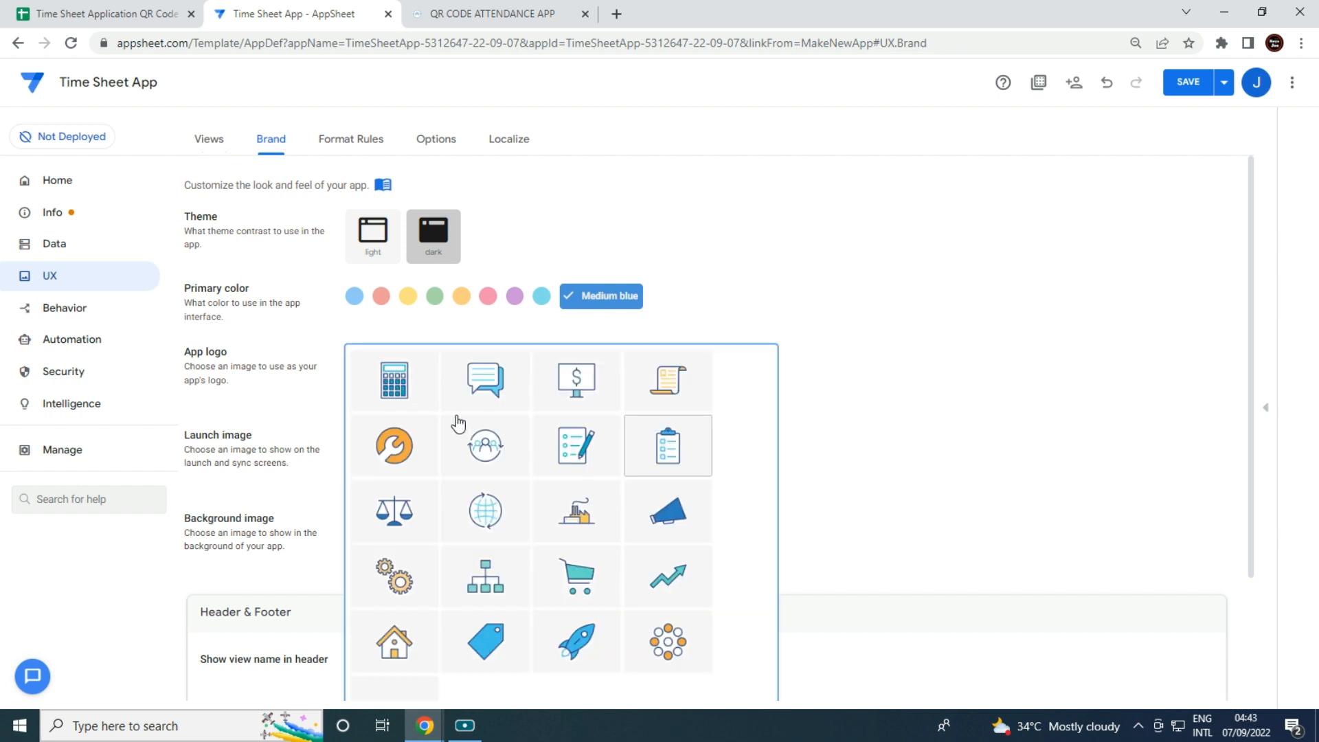
pyautogui.click(504, 470)
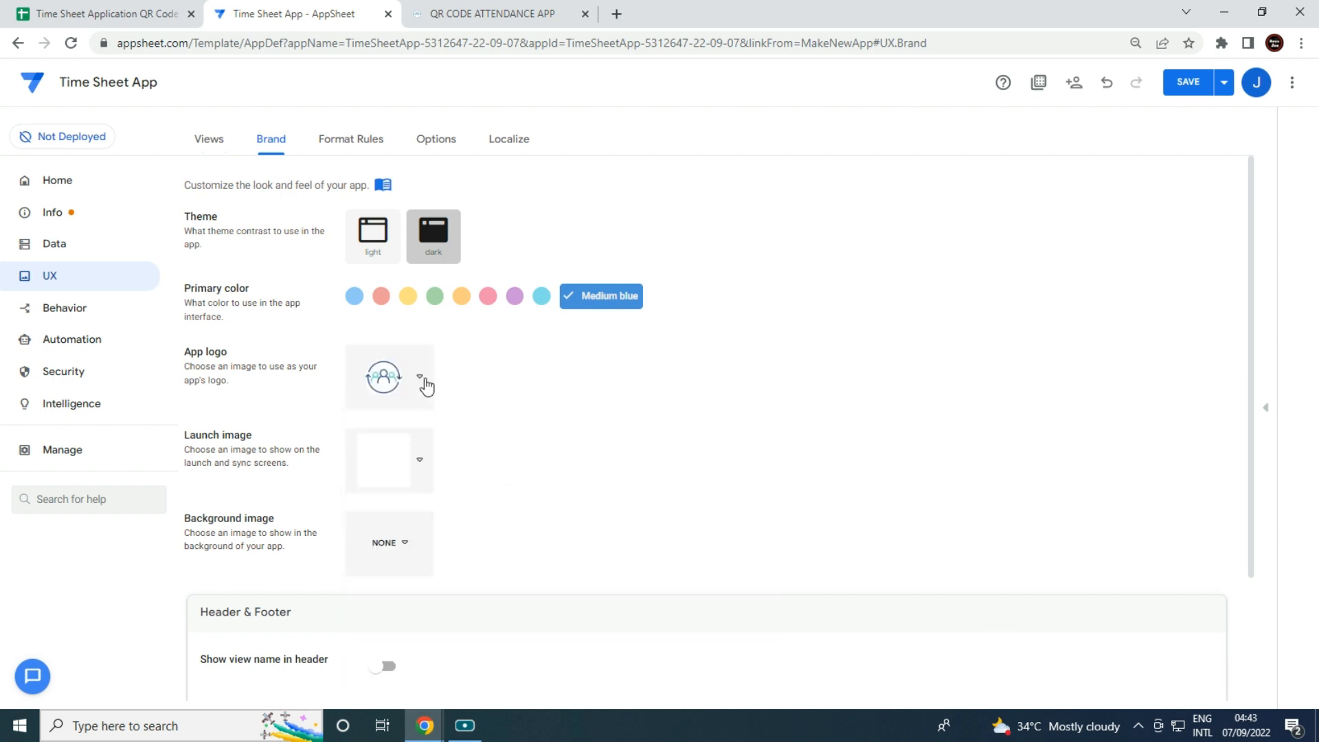
pyautogui.click(421, 382)
pyautogui.click(492, 453)
pyautogui.scroll(-1, 432, 483)
# Show the view name and logo in the header, use the colored style, and save.
pyautogui.click(385, 584)
pyautogui.scroll(-1, 430, 595)
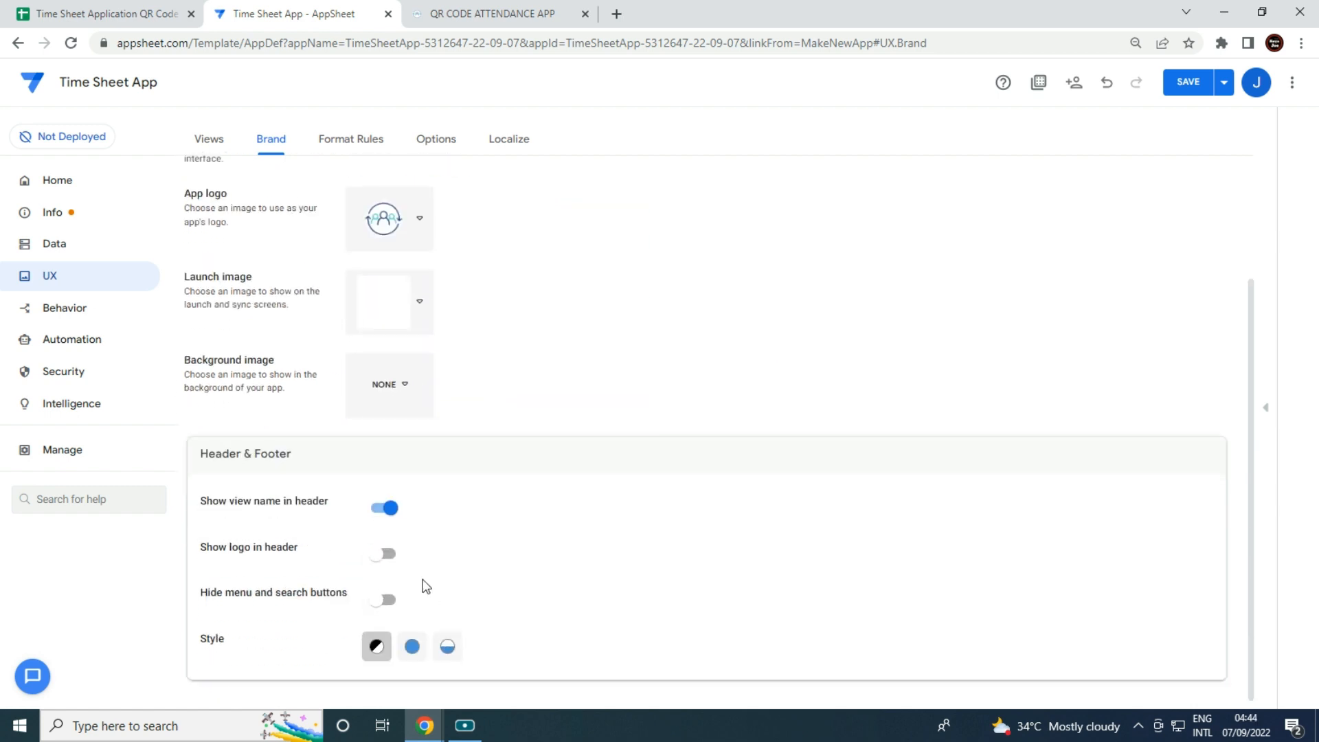
pyautogui.click(397, 556)
pyautogui.click(412, 646)
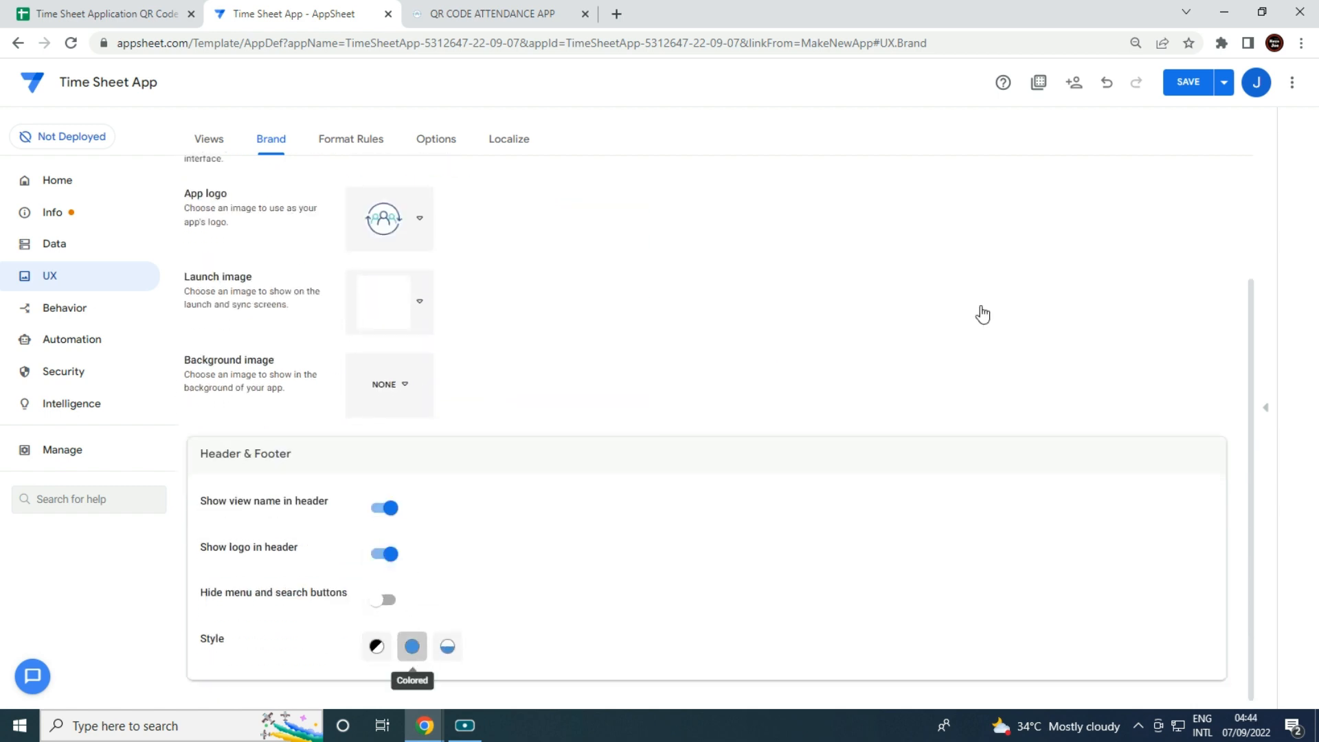
pyautogui.click(1189, 82)
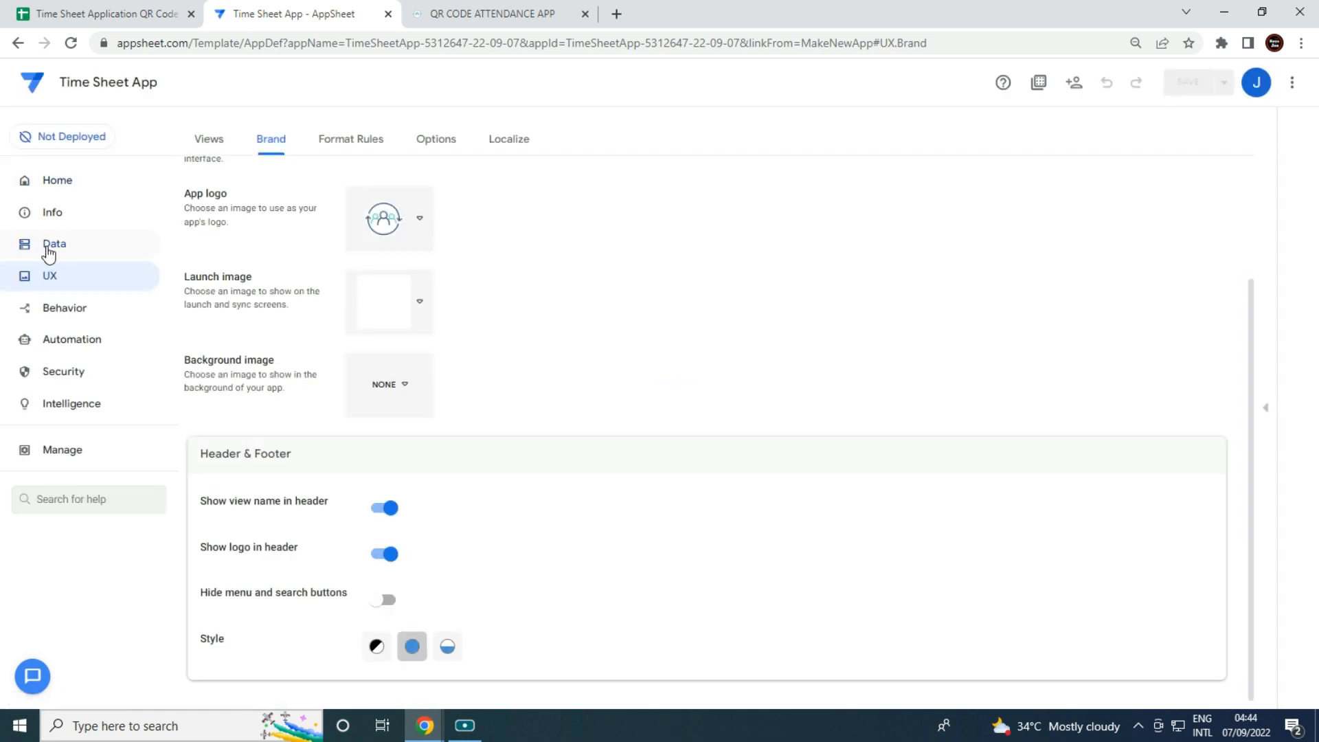
# Give the Admin Access view a Show if condition of userrole()="Admin".
pyautogui.click(52, 278)
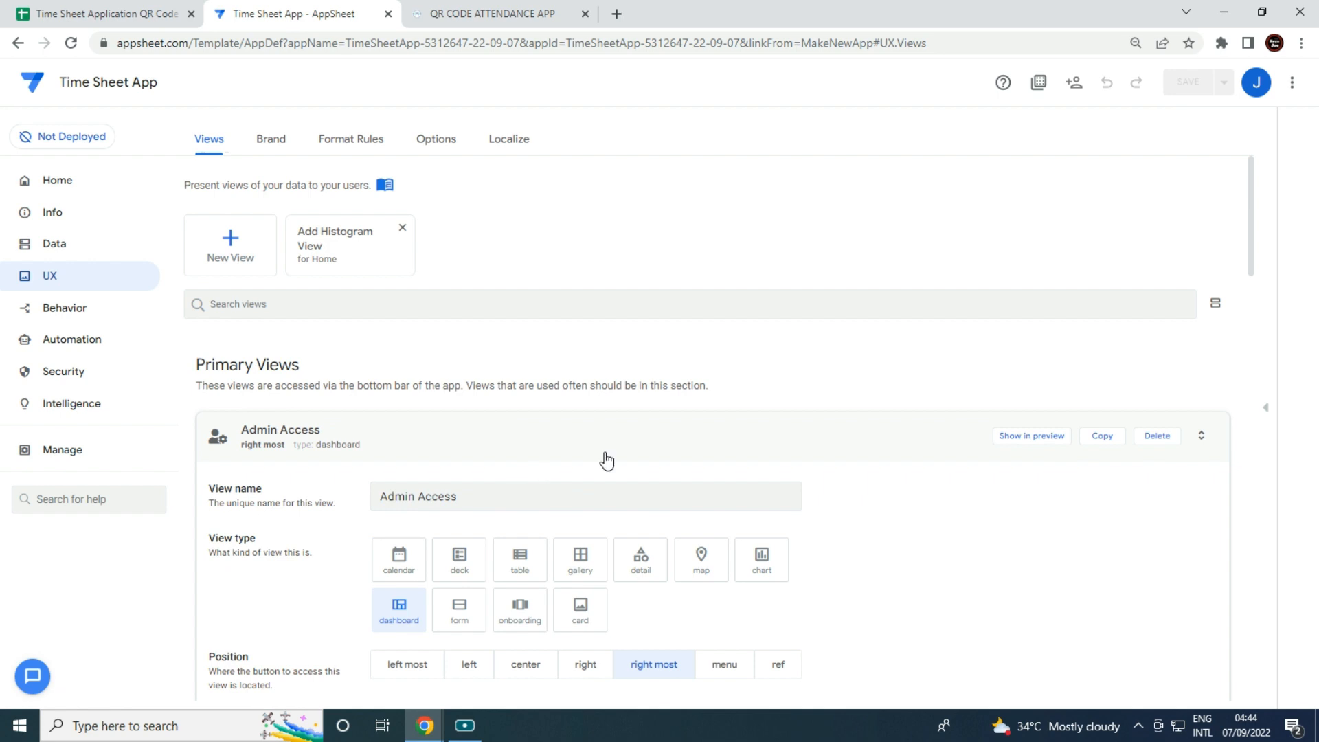
pyautogui.scroll(-3, 611, 457)
pyautogui.scroll(-6, 685, 372)
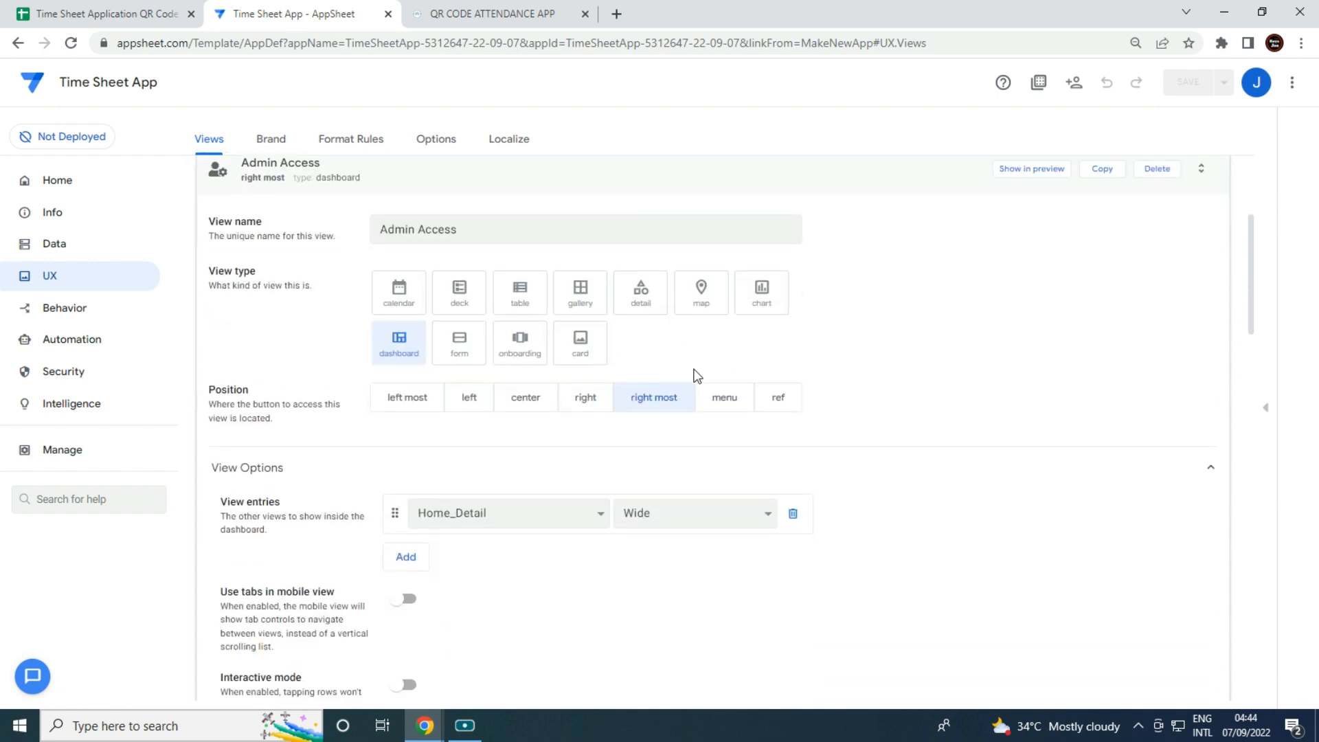
pyautogui.scroll(-1, 666, 467)
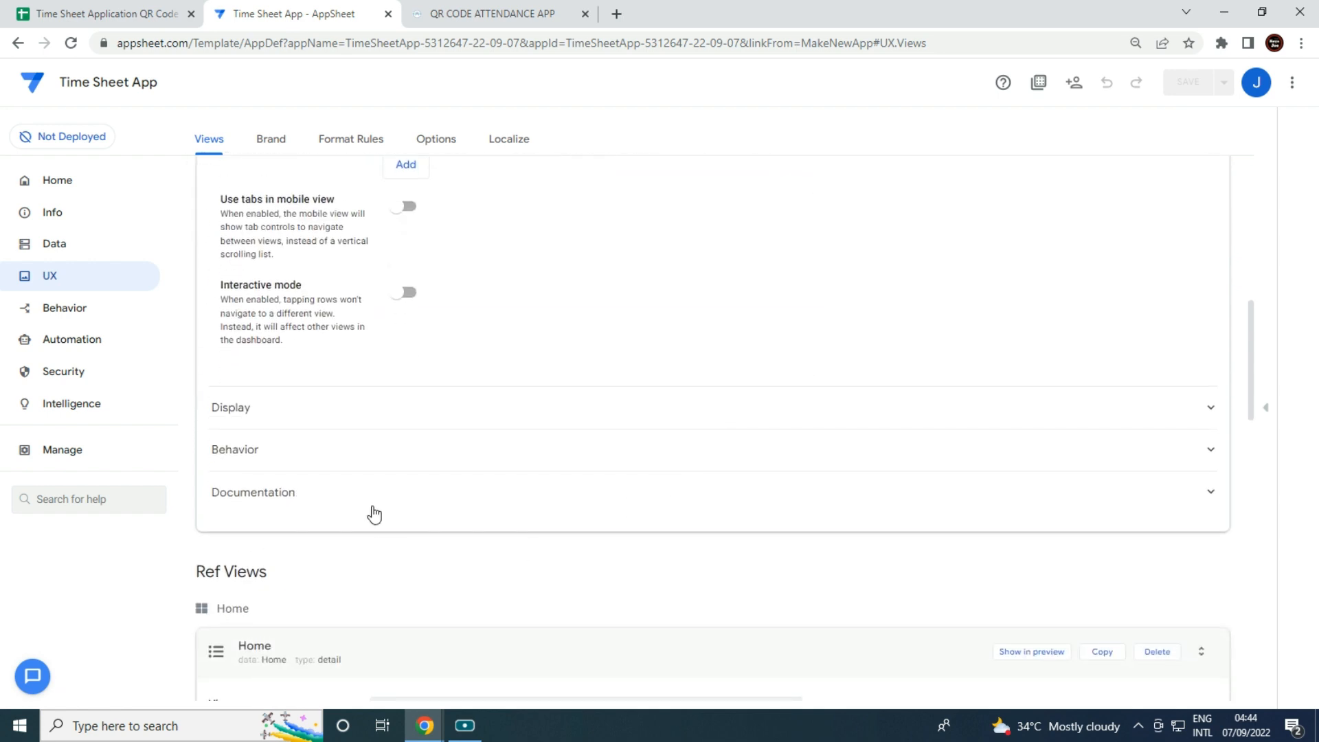
pyautogui.click(370, 450)
pyautogui.click(373, 412)
pyautogui.scroll(-5, 646, 466)
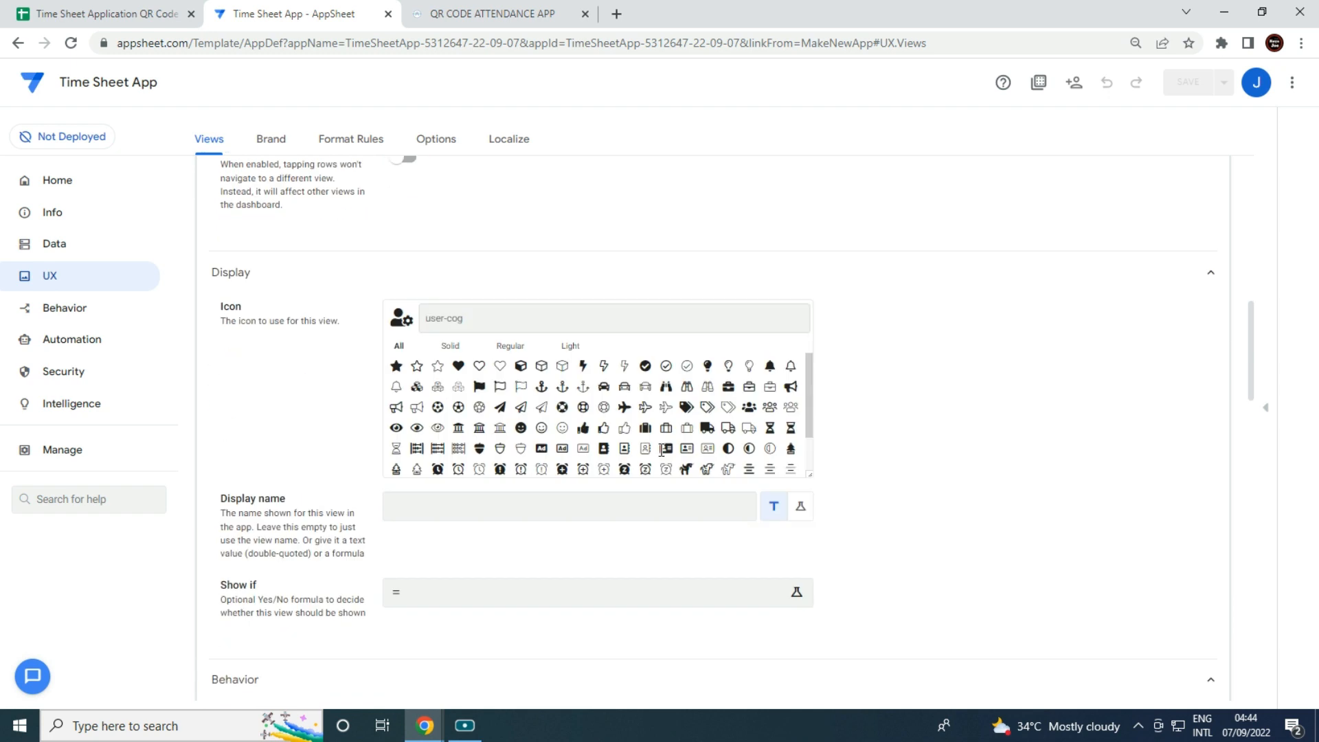
pyautogui.click(598, 404)
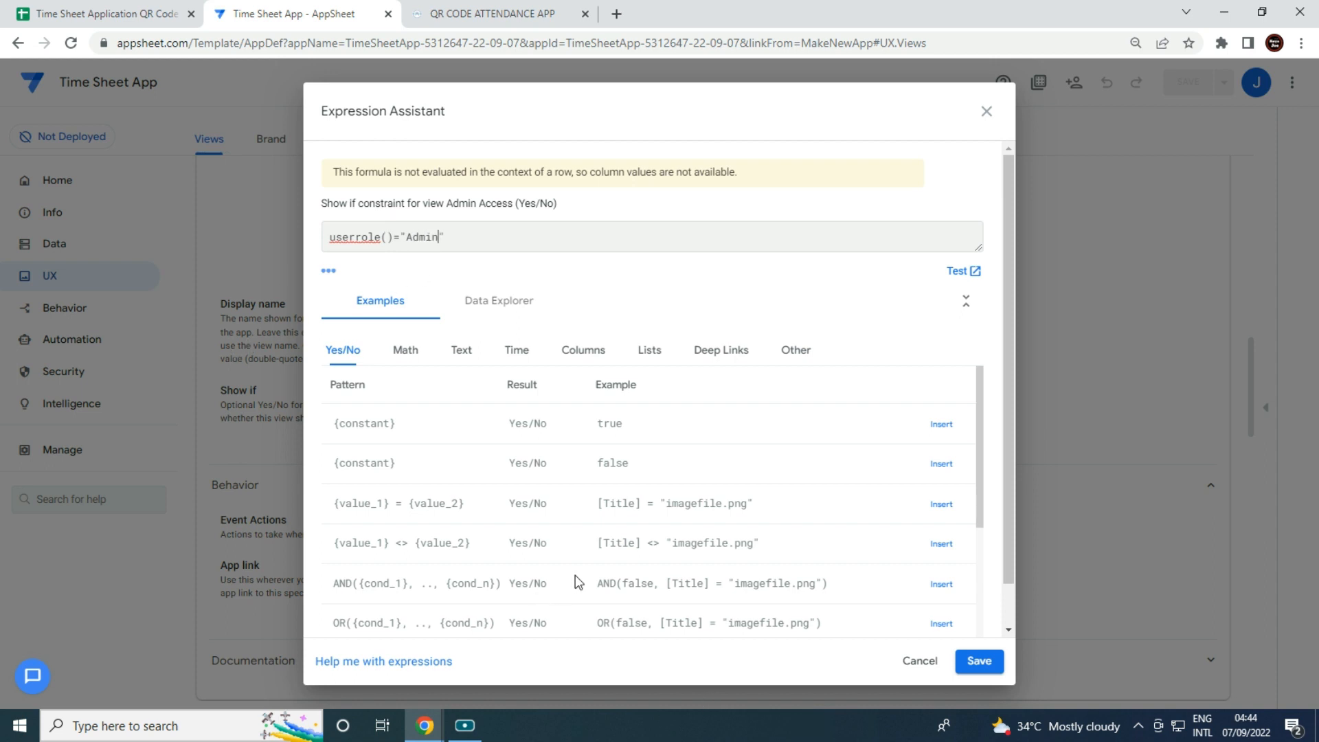
pyautogui.click(979, 661)
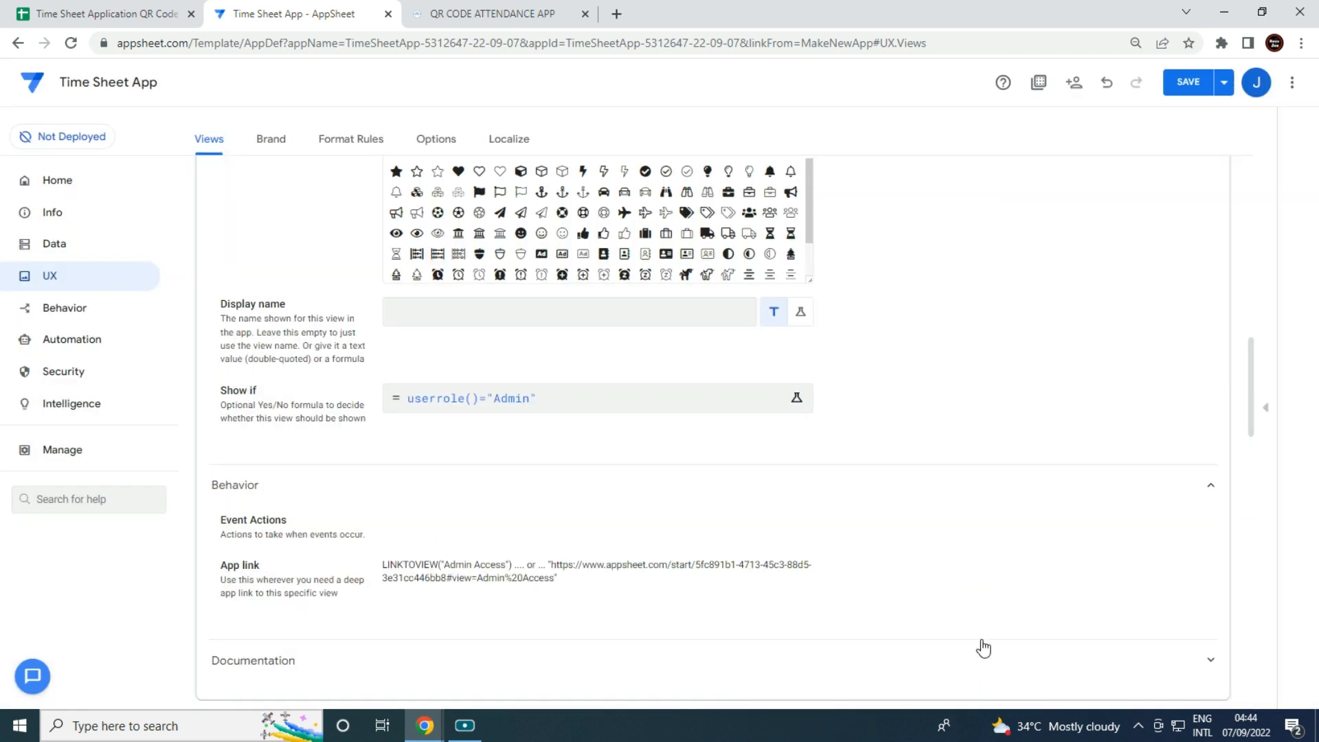
pyautogui.scroll(5, 1092, 199)
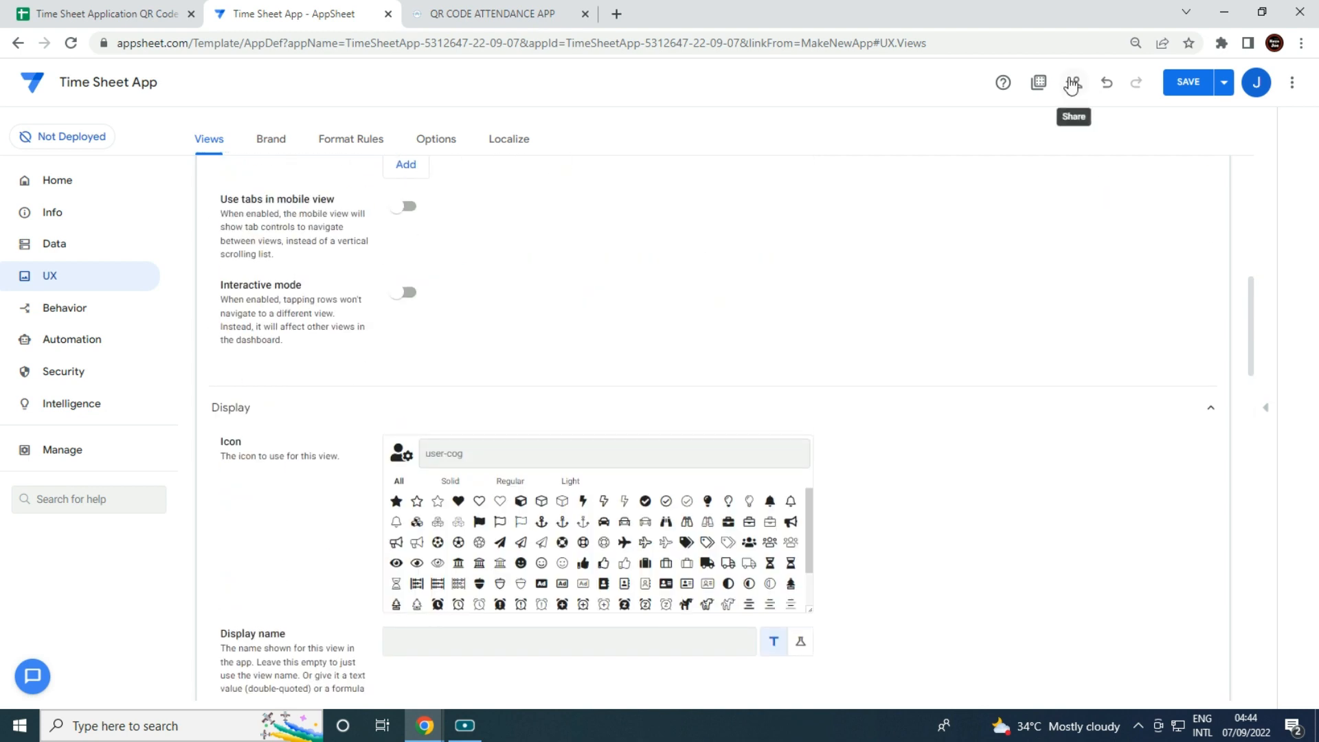
# Turn on Advanced sharing options and save the app.
pyautogui.click(1072, 84)
pyautogui.click(813, 221)
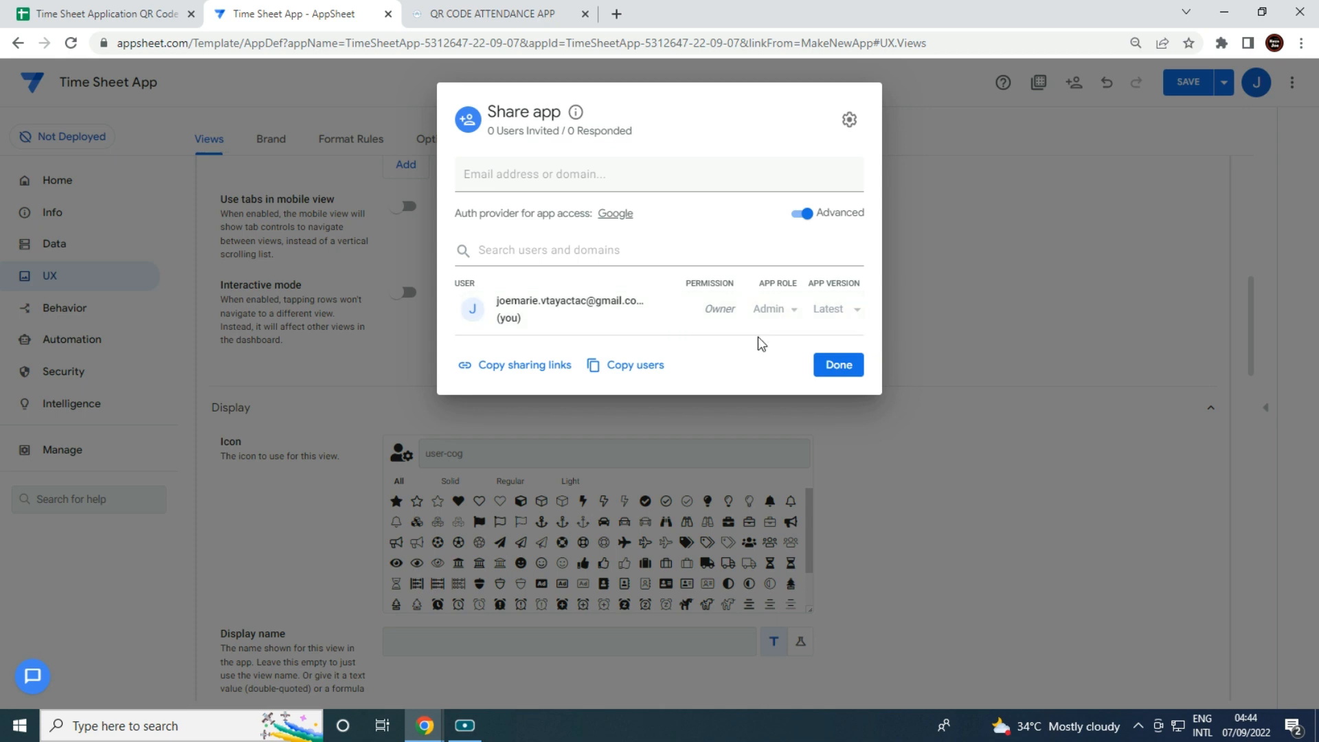
pyautogui.click(838, 365)
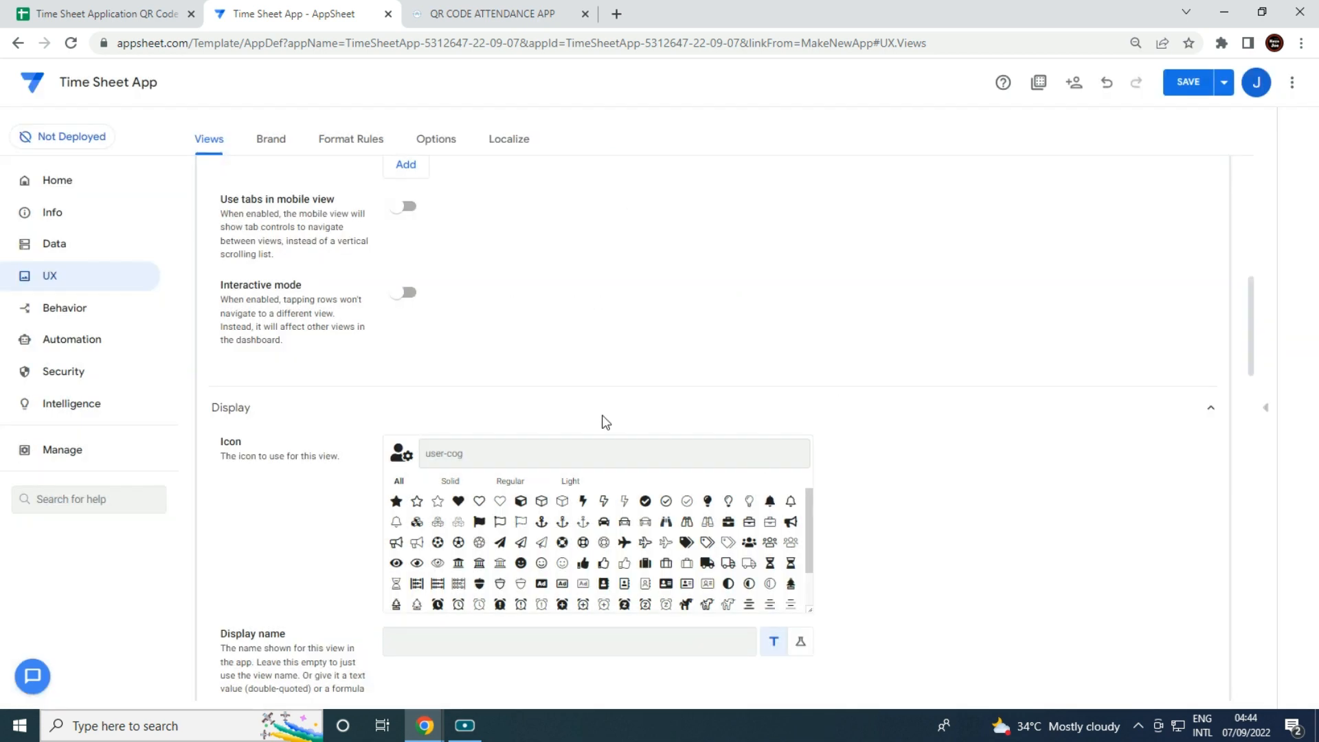
pyautogui.click(1197, 83)
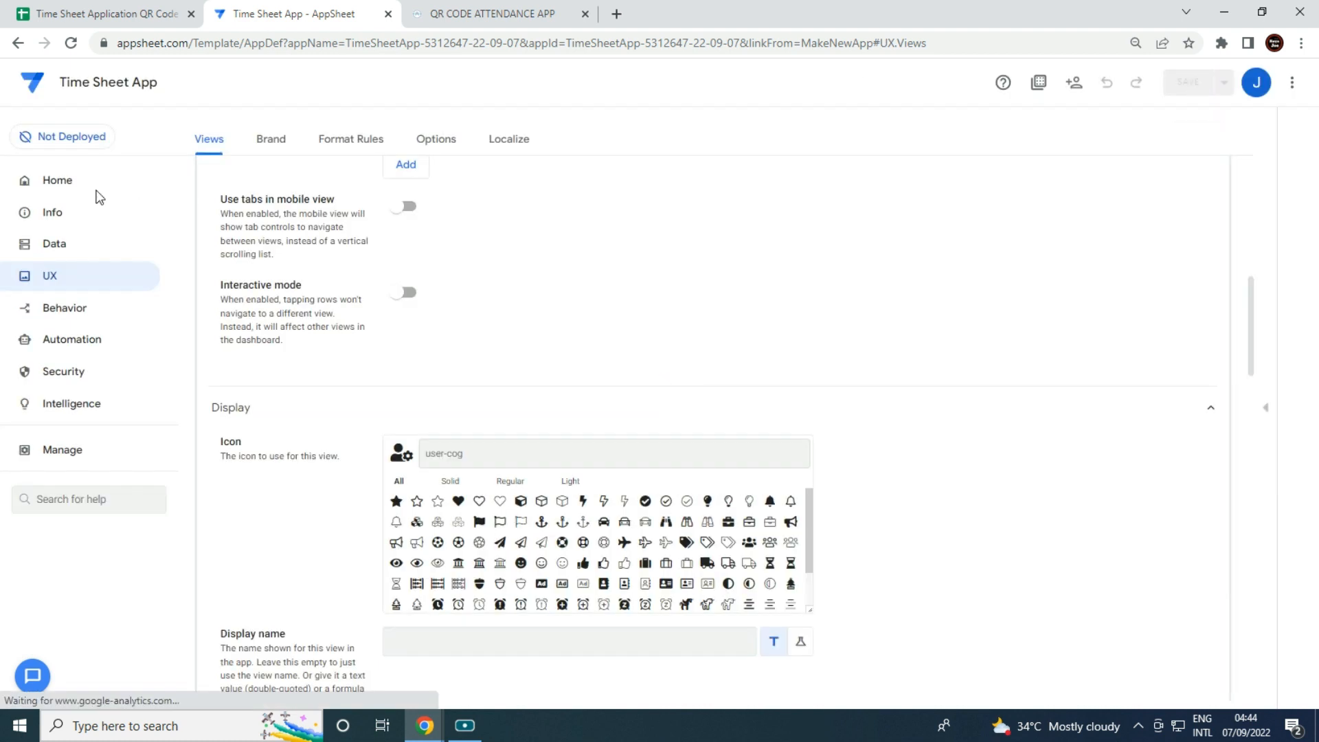
# Open the live preview and show its Admin Access page.
pyautogui.click(63, 246)
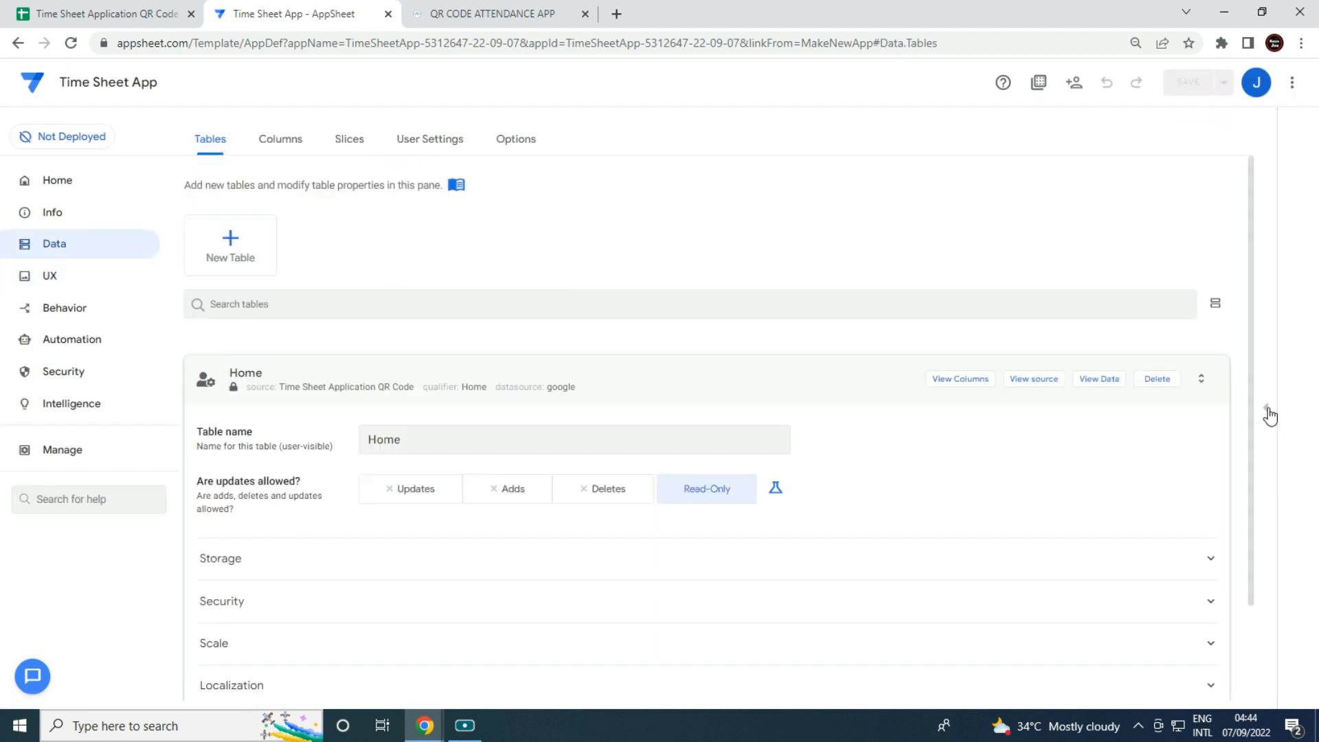
pyautogui.click(1268, 408)
pyautogui.click(1167, 590)
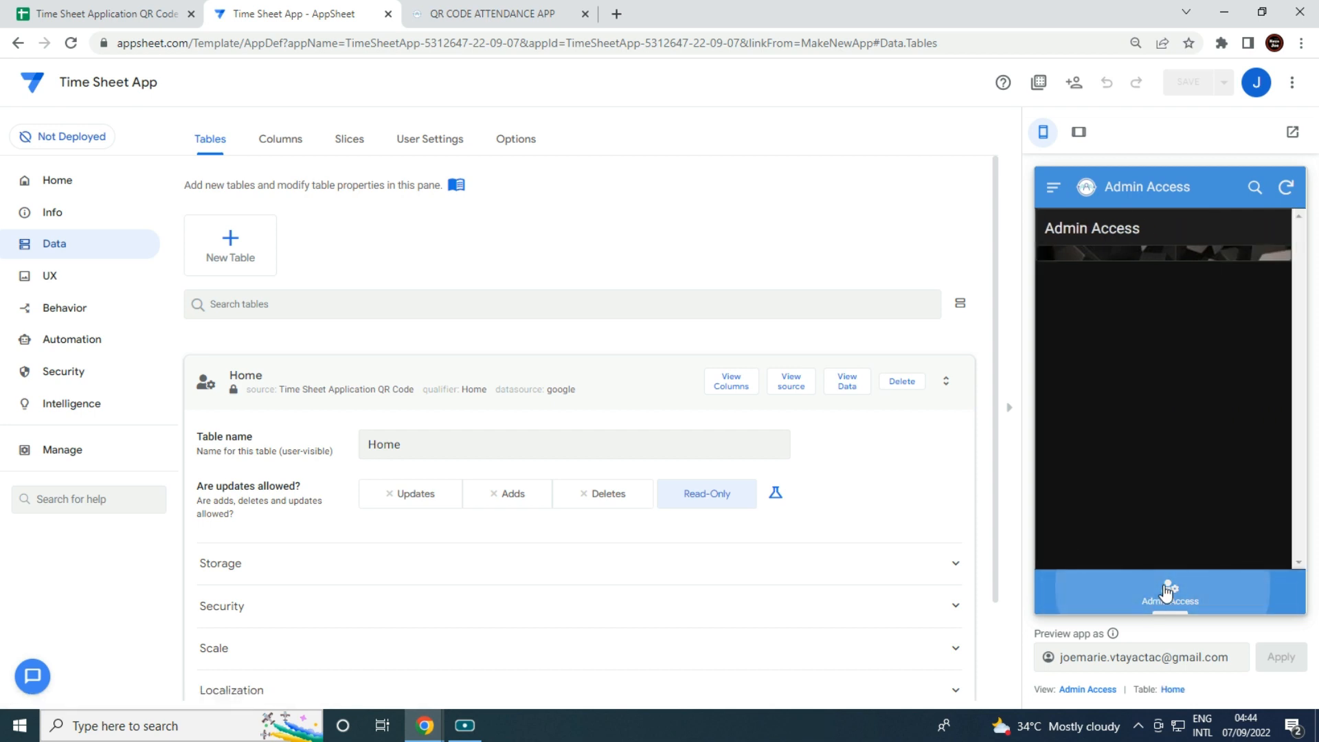
# Move the QR CODE ATTENDANCE APP into its own minimized window and open the Time Sheet App in a new tab.
pyautogui.click(522, 13)
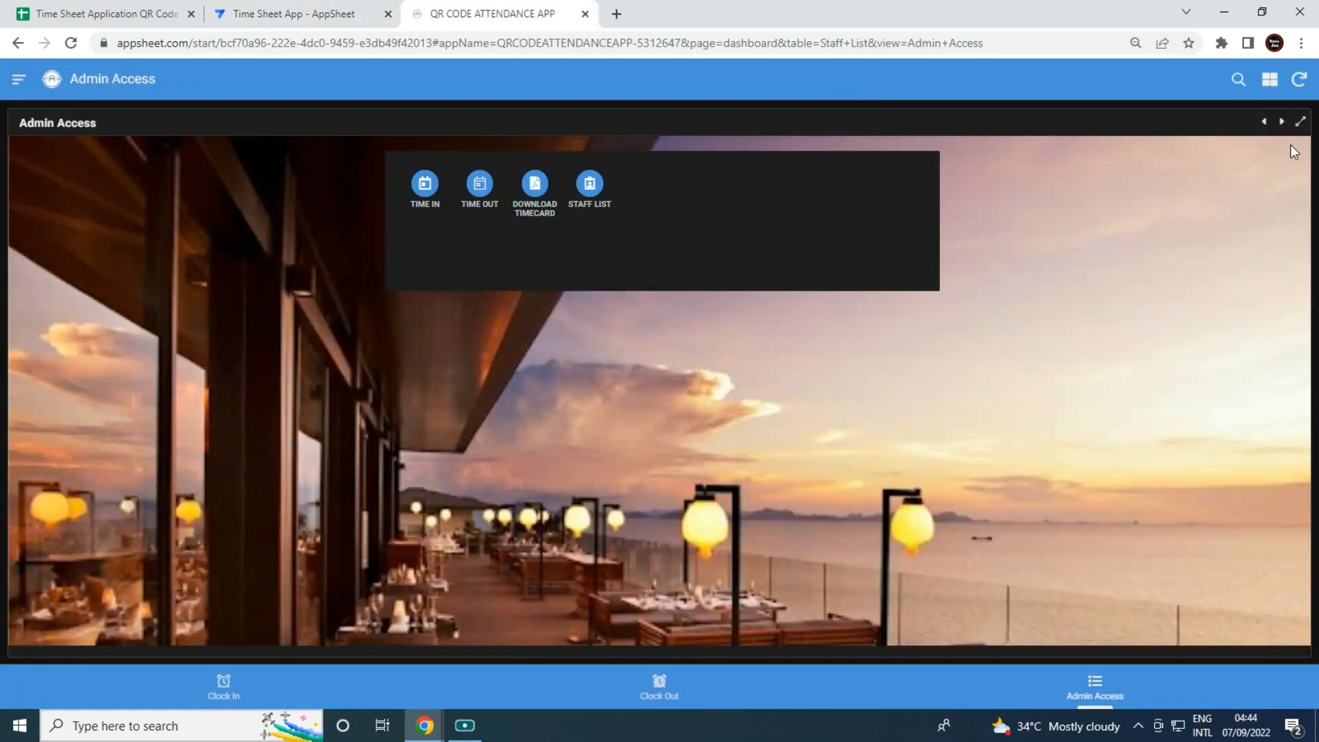
pyautogui.moveTo(483, 14); pyautogui.dragTo(427, 306)
pyautogui.click(747, 303)
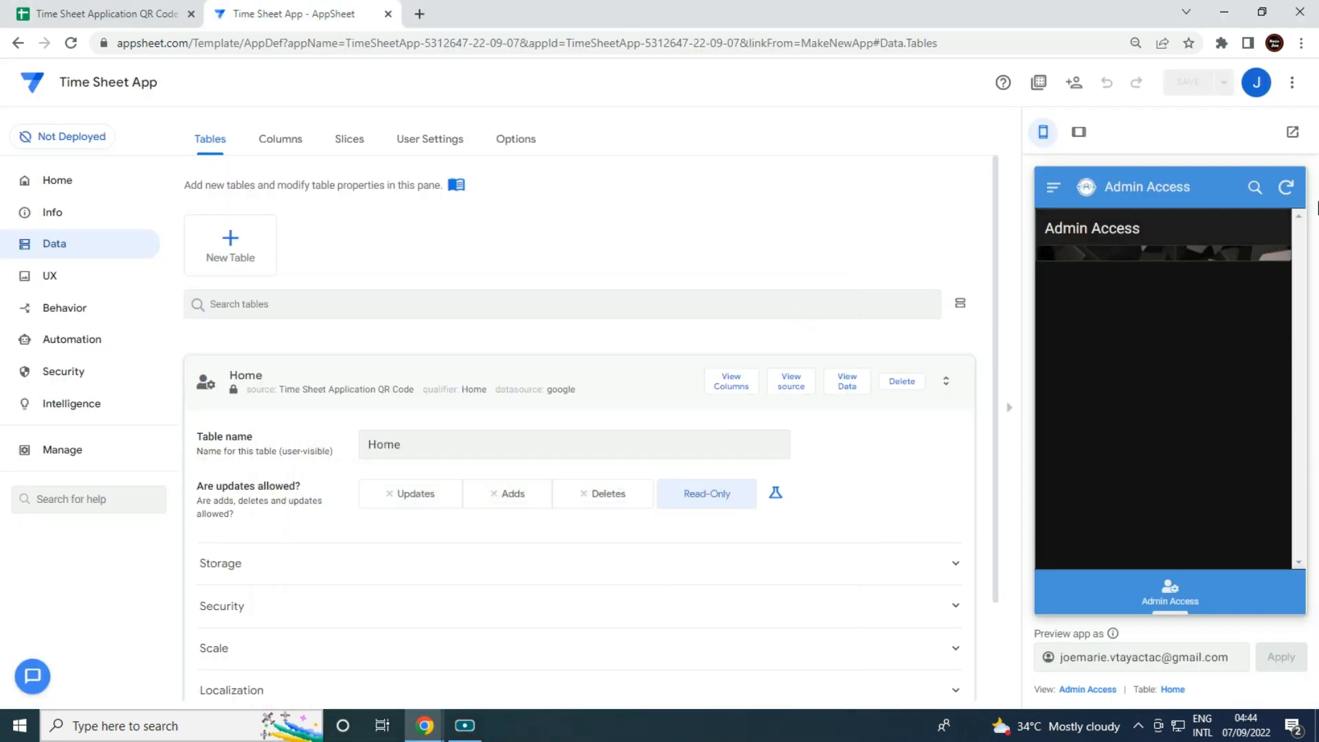
pyautogui.click(1292, 132)
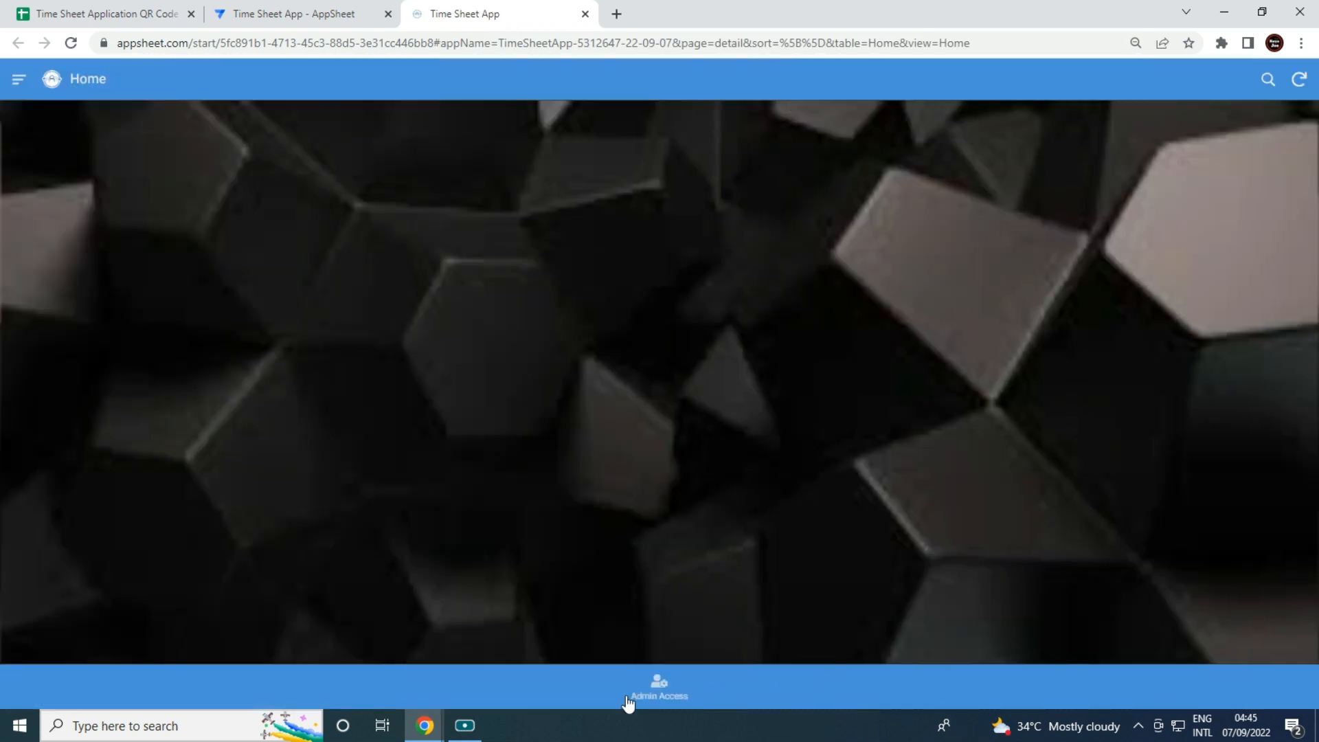
# Show the running app's Admin Access page and bring up the QR CODE ATTENDANCE APP for comparison.
pyautogui.click(624, 694)
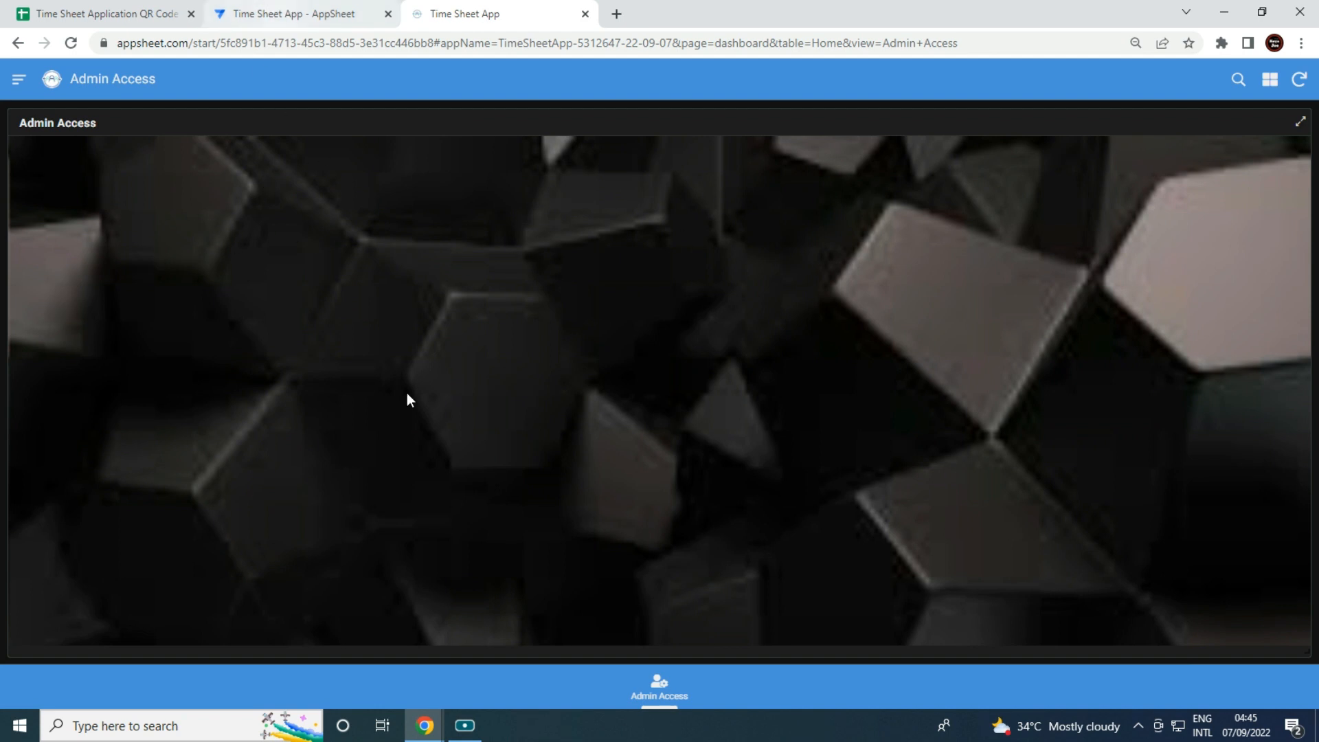
pyautogui.click(426, 725)
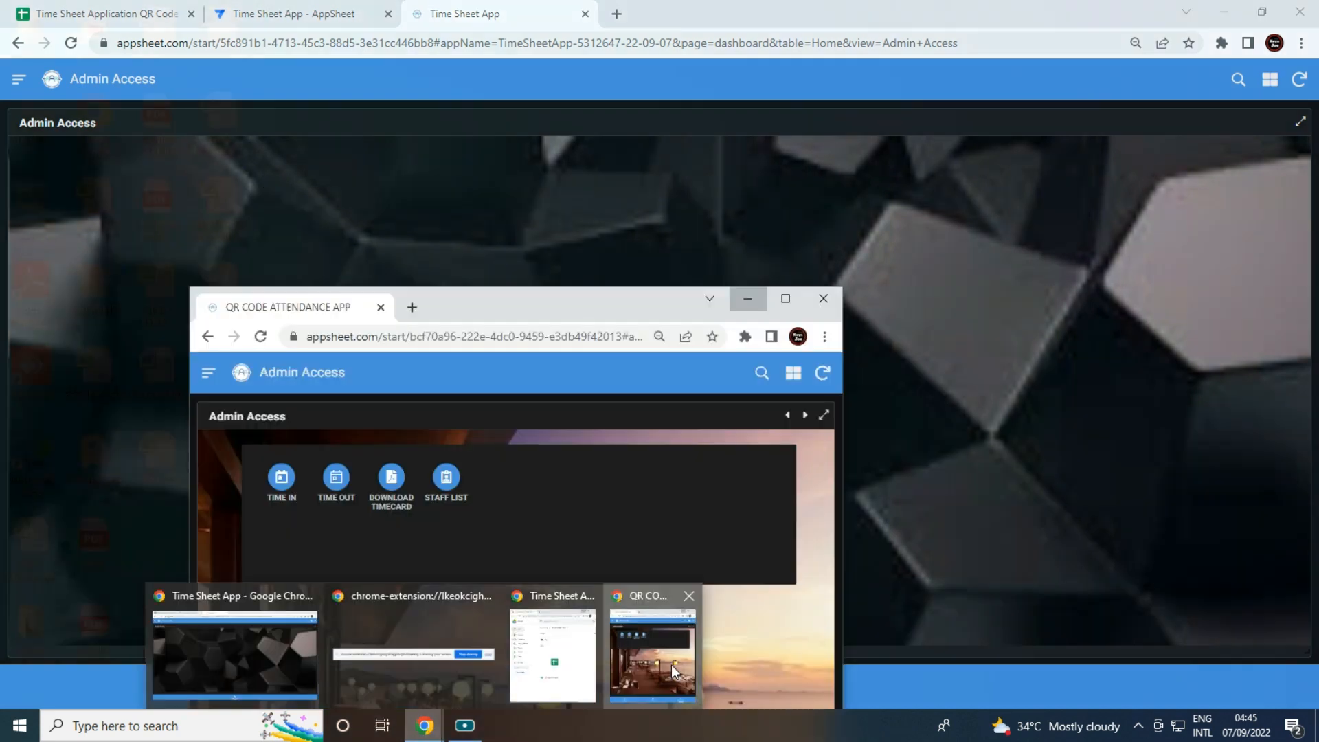
pyautogui.click(671, 665)
pyautogui.click(788, 296)
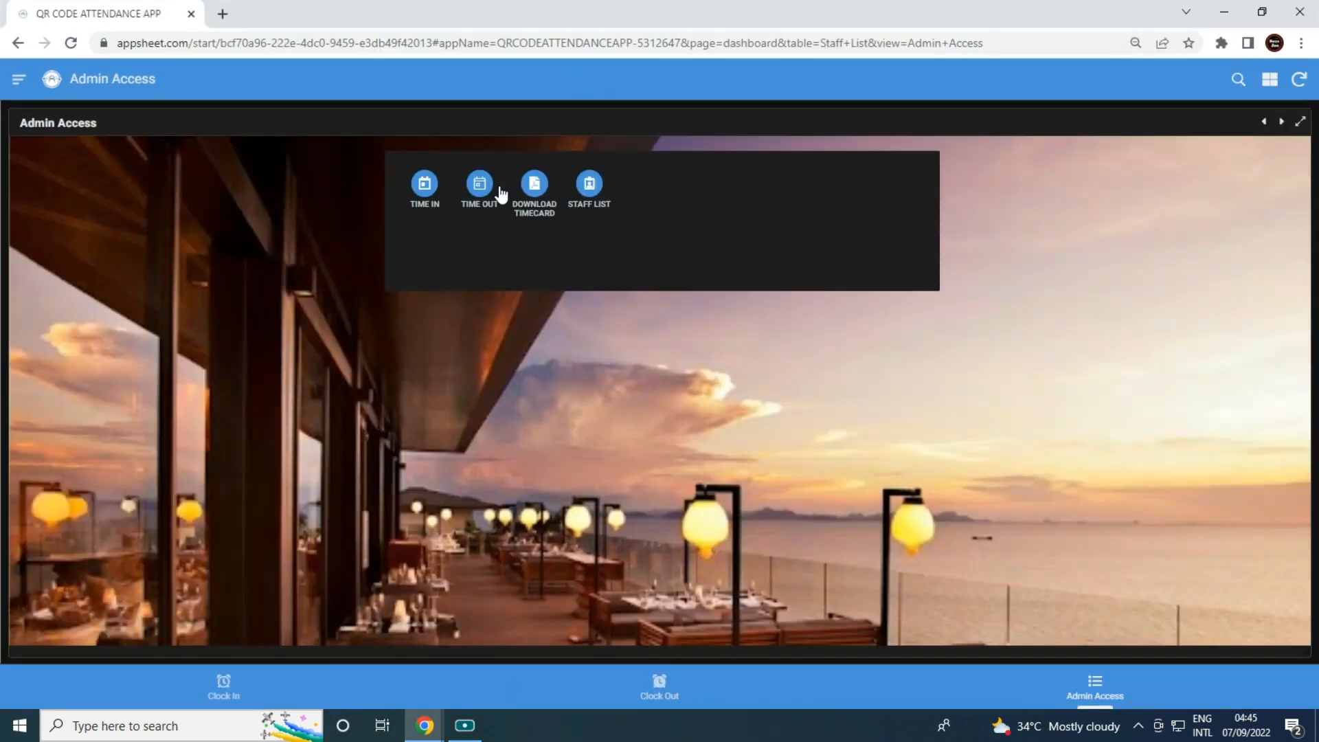
# Return to the Time Sheet Application QR Code spreadsheet and add a new blank sheet.
pyautogui.click(1224, 12)
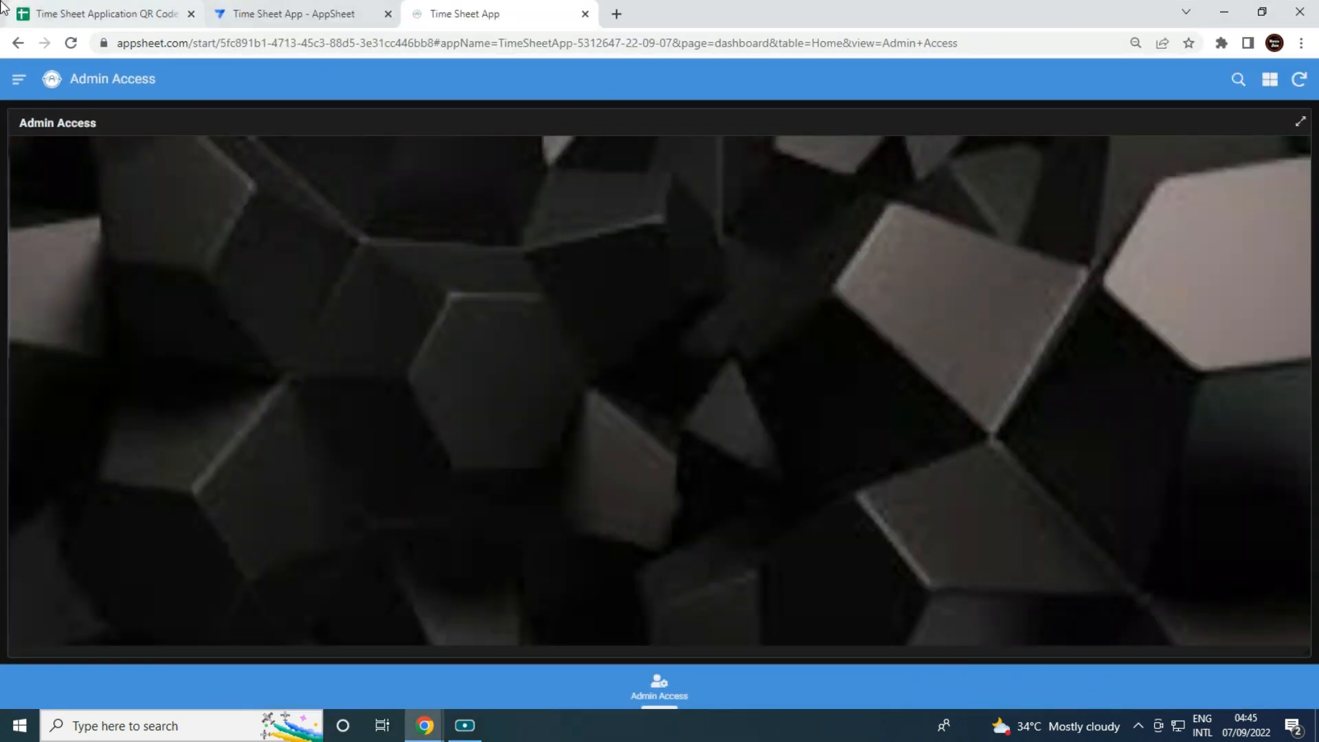
pyautogui.click(29, 10)
pyautogui.click(46, 692)
# Rename Sheet2 to Staff List.
pyautogui.rightClick(217, 694)
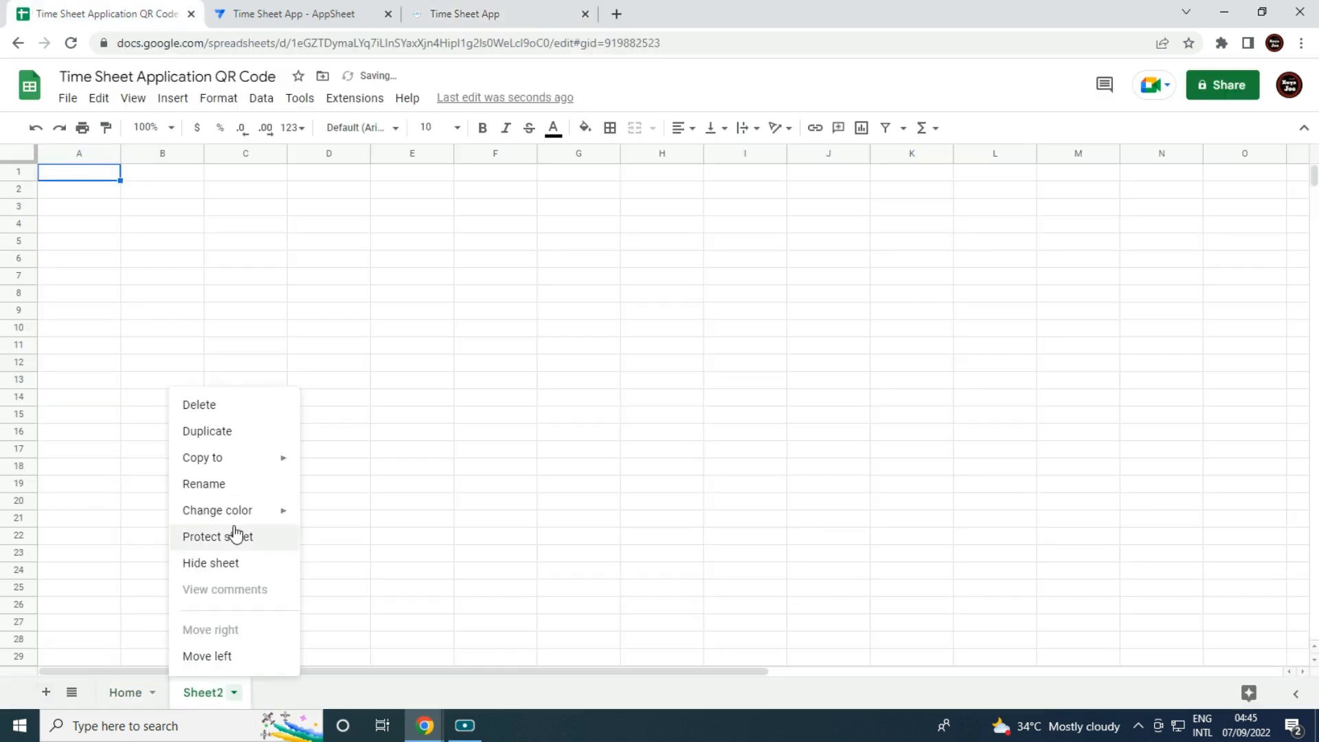
pyautogui.click(244, 487)
pyautogui.write('St')
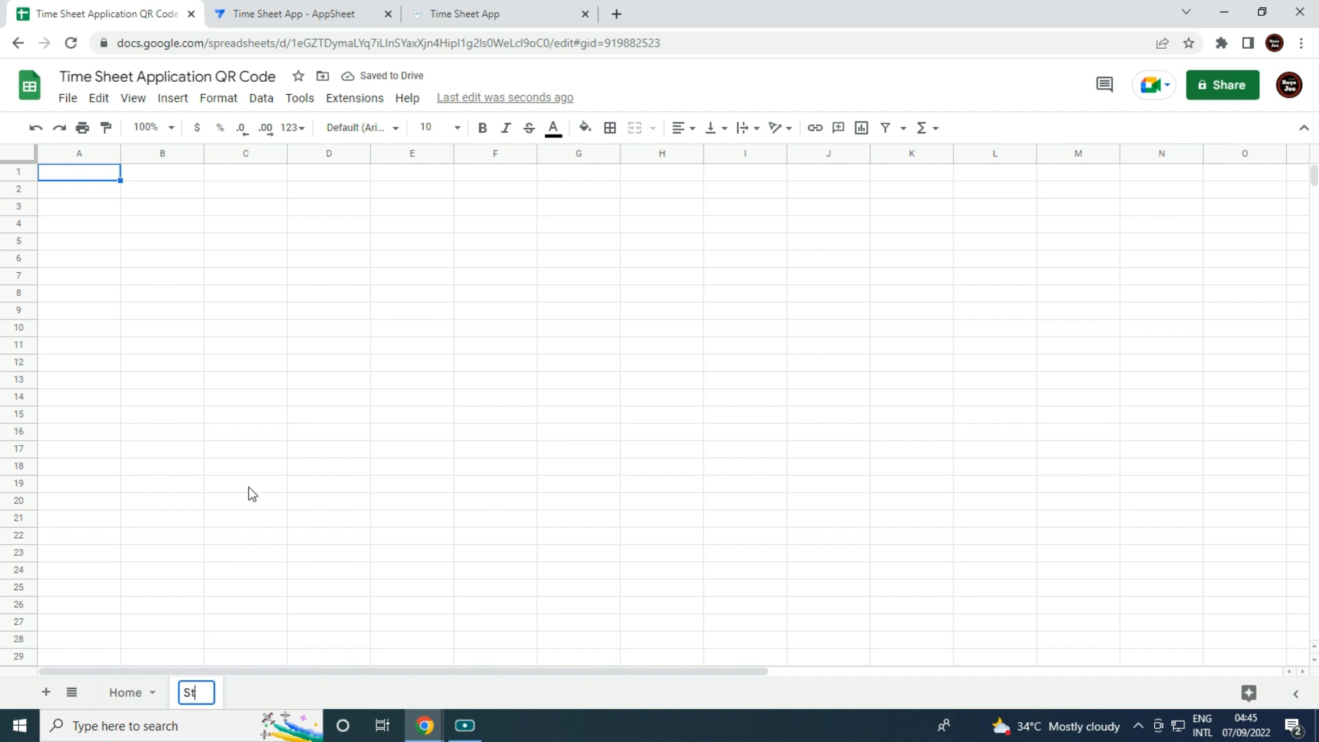
pyautogui.write('aff List')
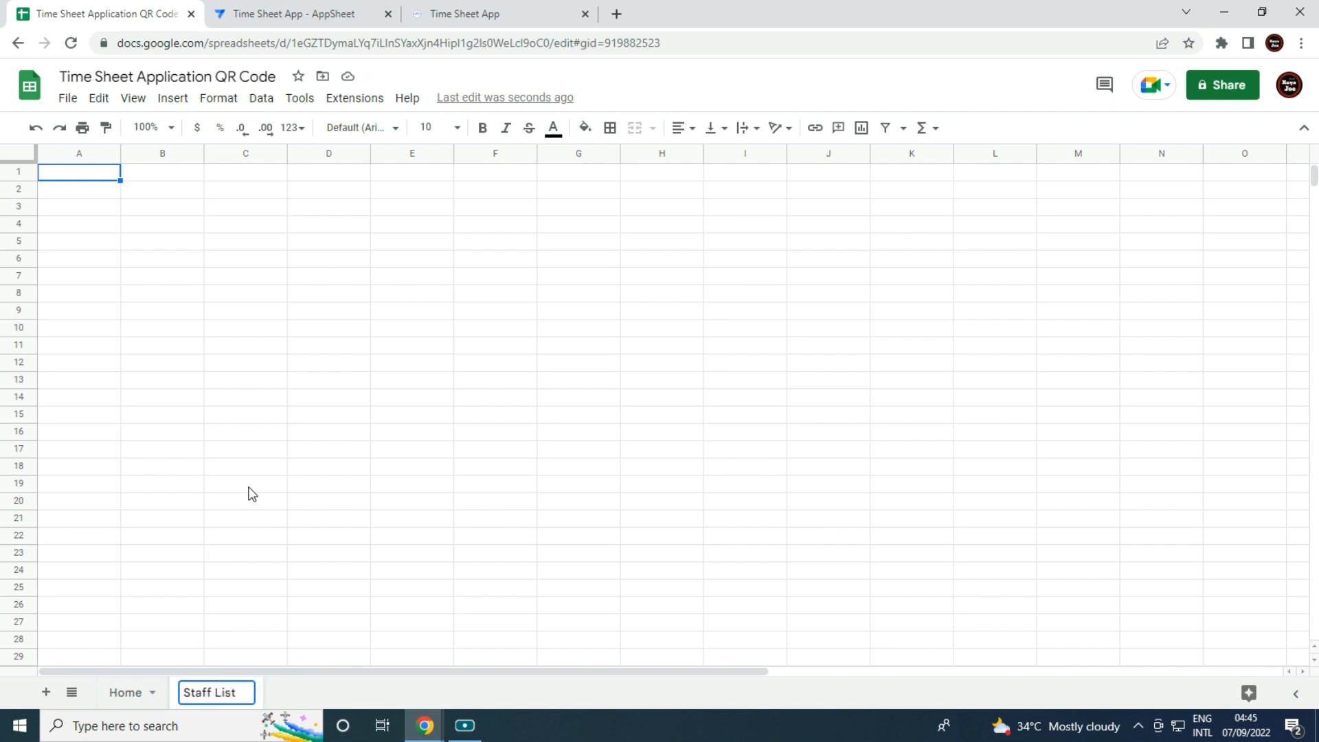
pyautogui.click(251, 489)
# Enter headers Employee ID, Name and QR Code in A1–C1 and widen column B.
pyautogui.click(306, 347)
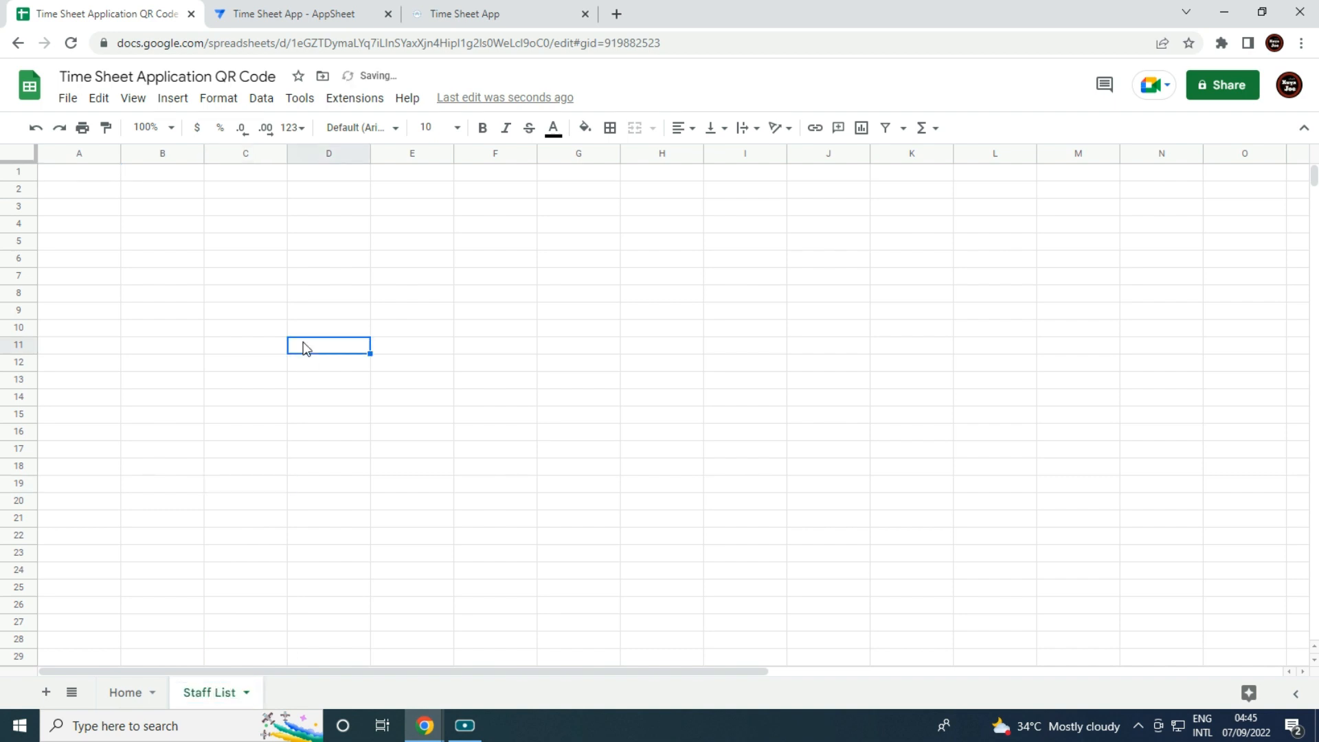
pyautogui.click(107, 191)
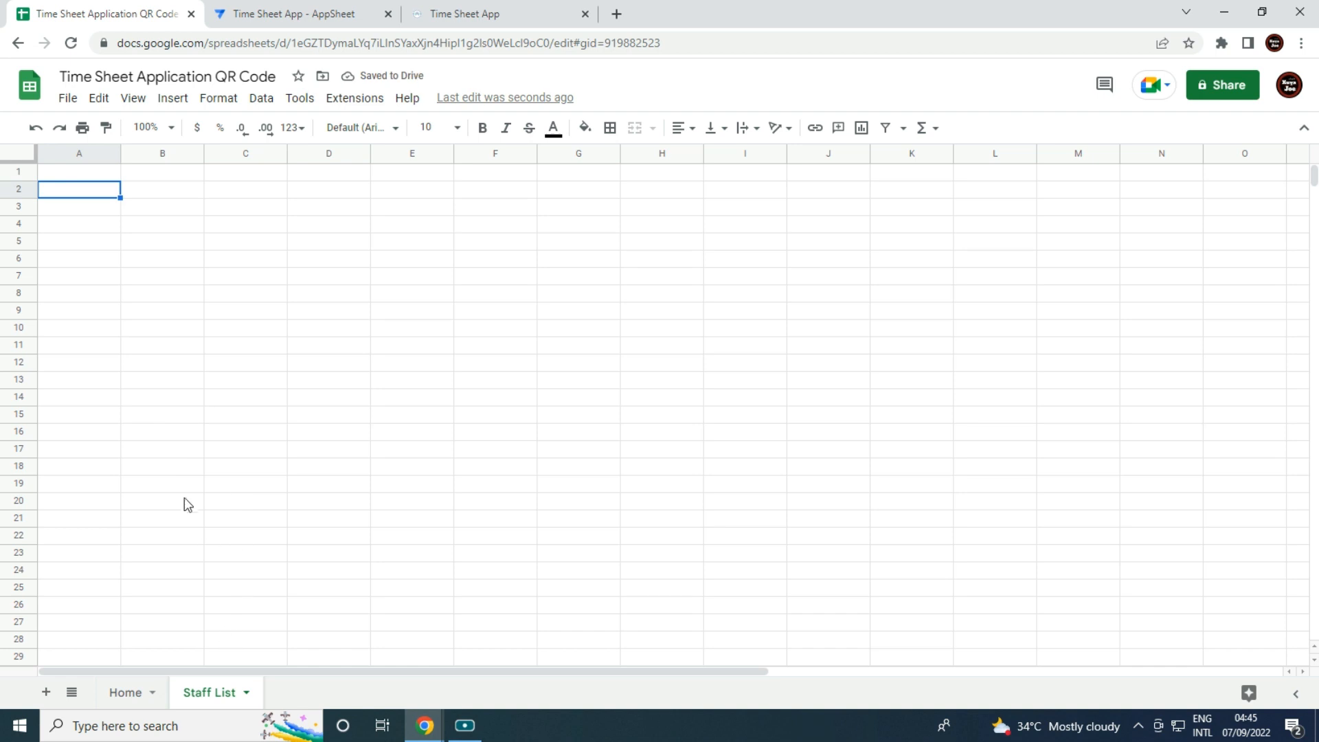
pyautogui.click(126, 328)
pyautogui.click(106, 178)
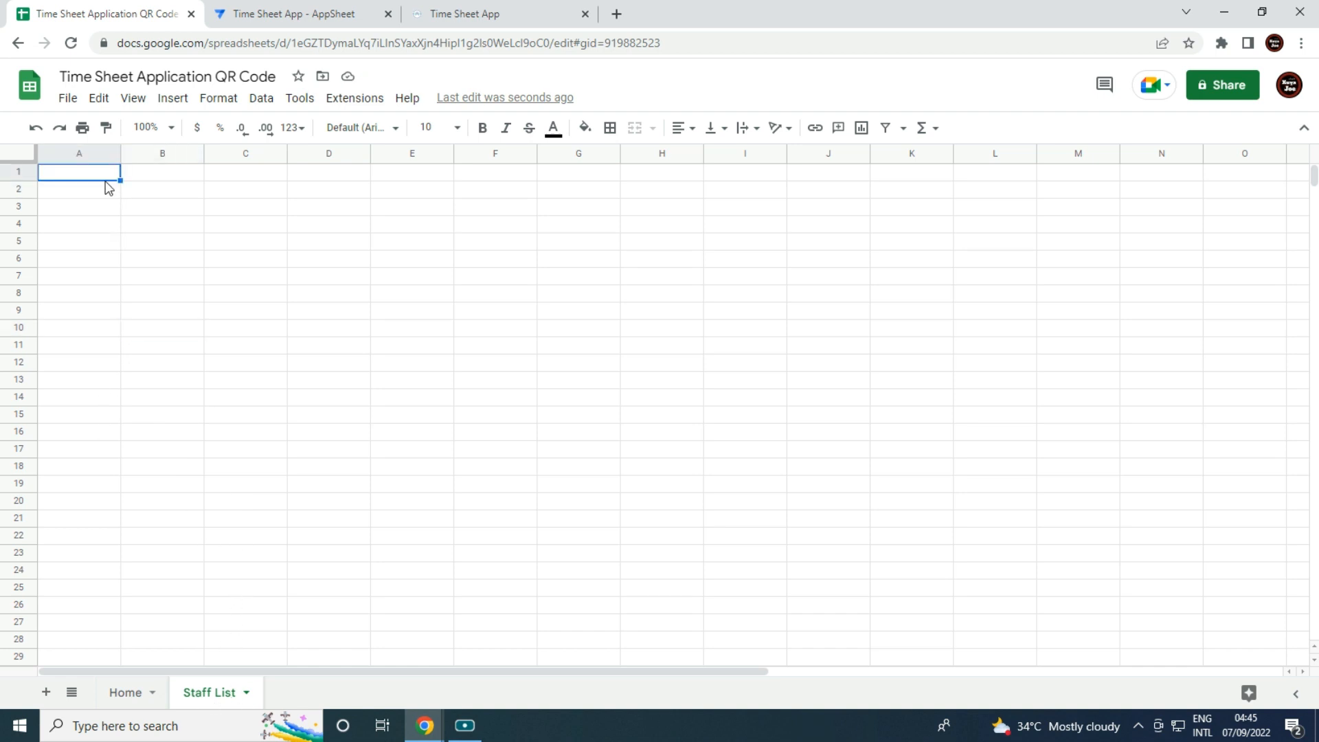
pyautogui.write('Employee')
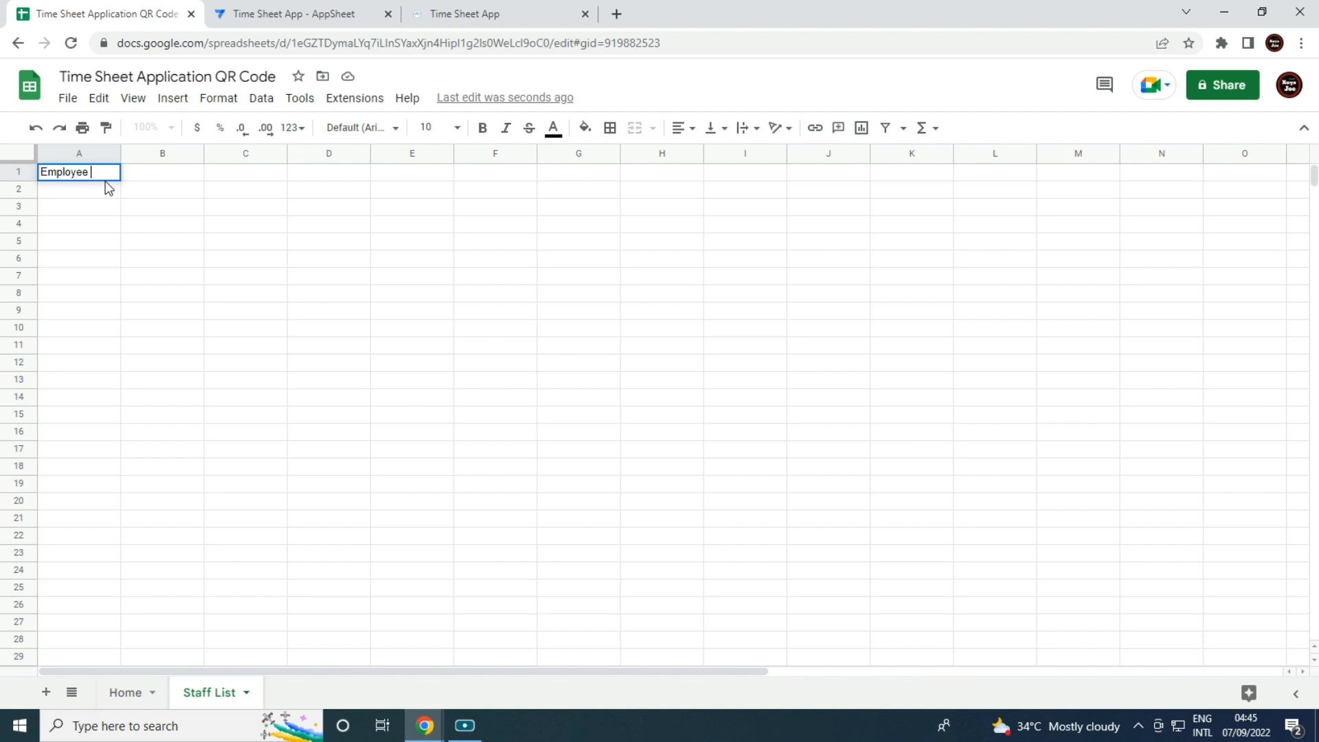
pyautogui.write(' ID')
pyautogui.press('Tab')
pyautogui.write('N')
pyautogui.press('Tab')
pyautogui.write('Q')
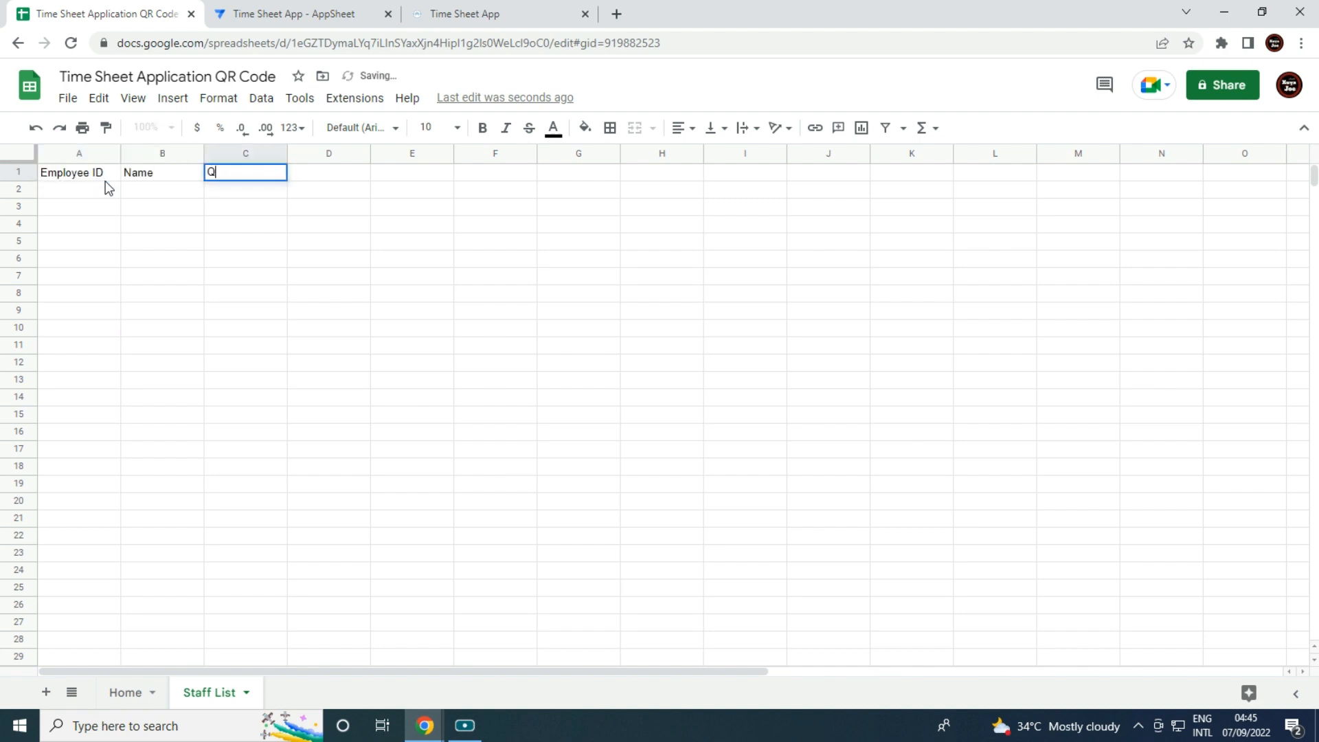
pyautogui.write('R Code')
pyautogui.press('Tab')
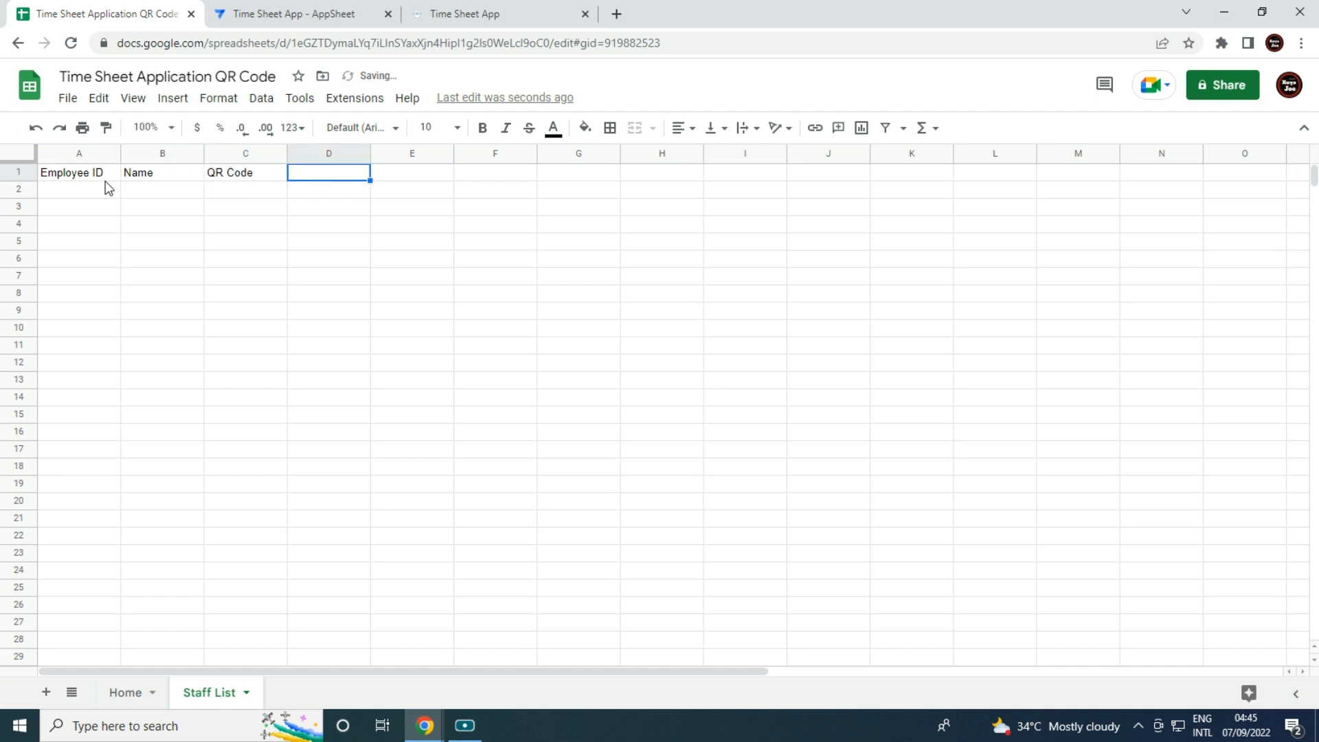
pyautogui.moveTo(202, 152); pyautogui.dragTo(261, 152)
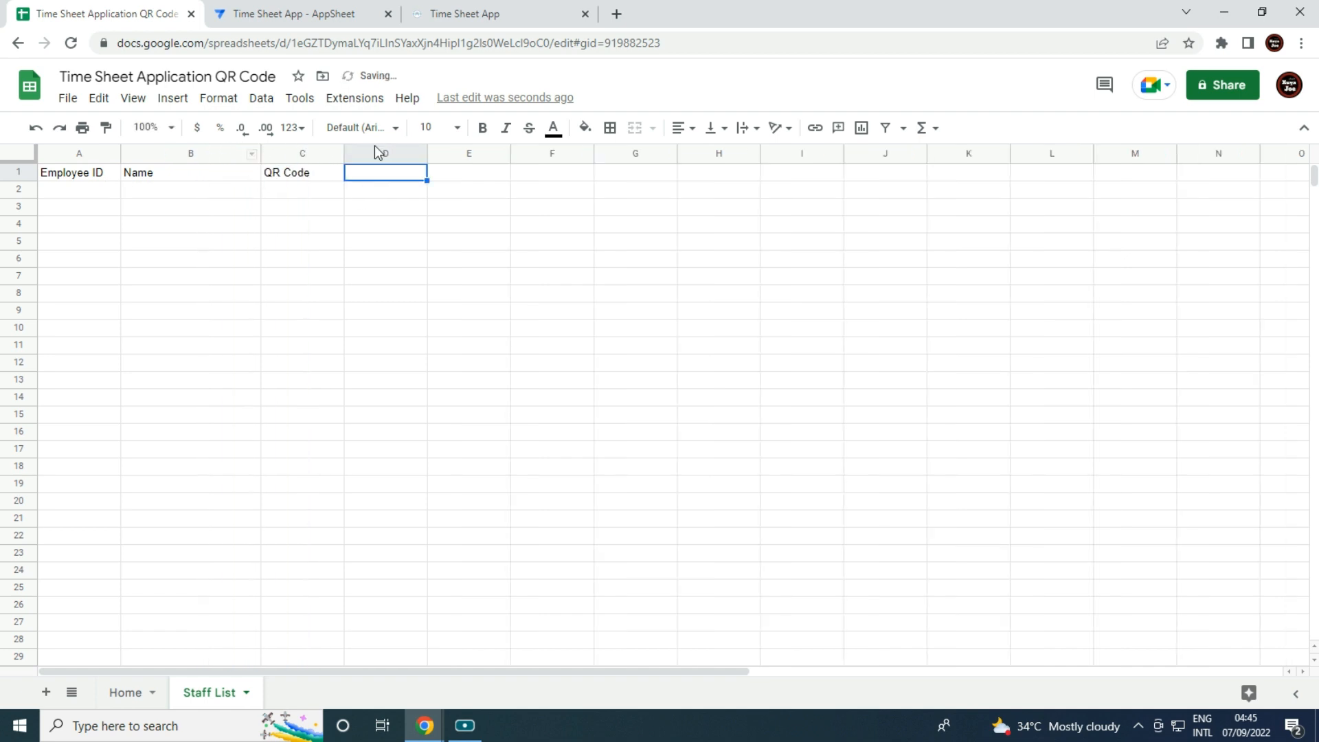
# Delete the unused columns D through Z.
pyautogui.click(378, 148)
pyautogui.hotkey('ctrl', 'shift', 'Right')
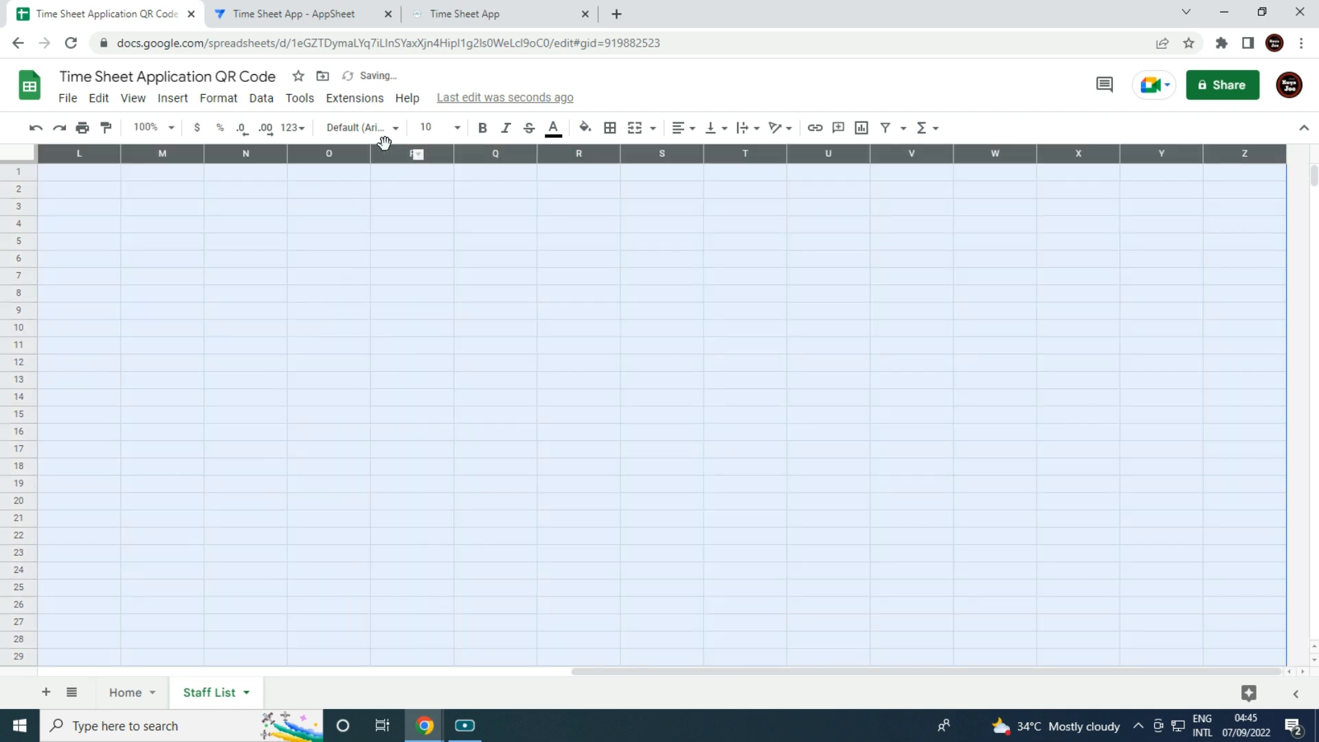
pyautogui.rightClick(530, 270)
pyautogui.click(583, 387)
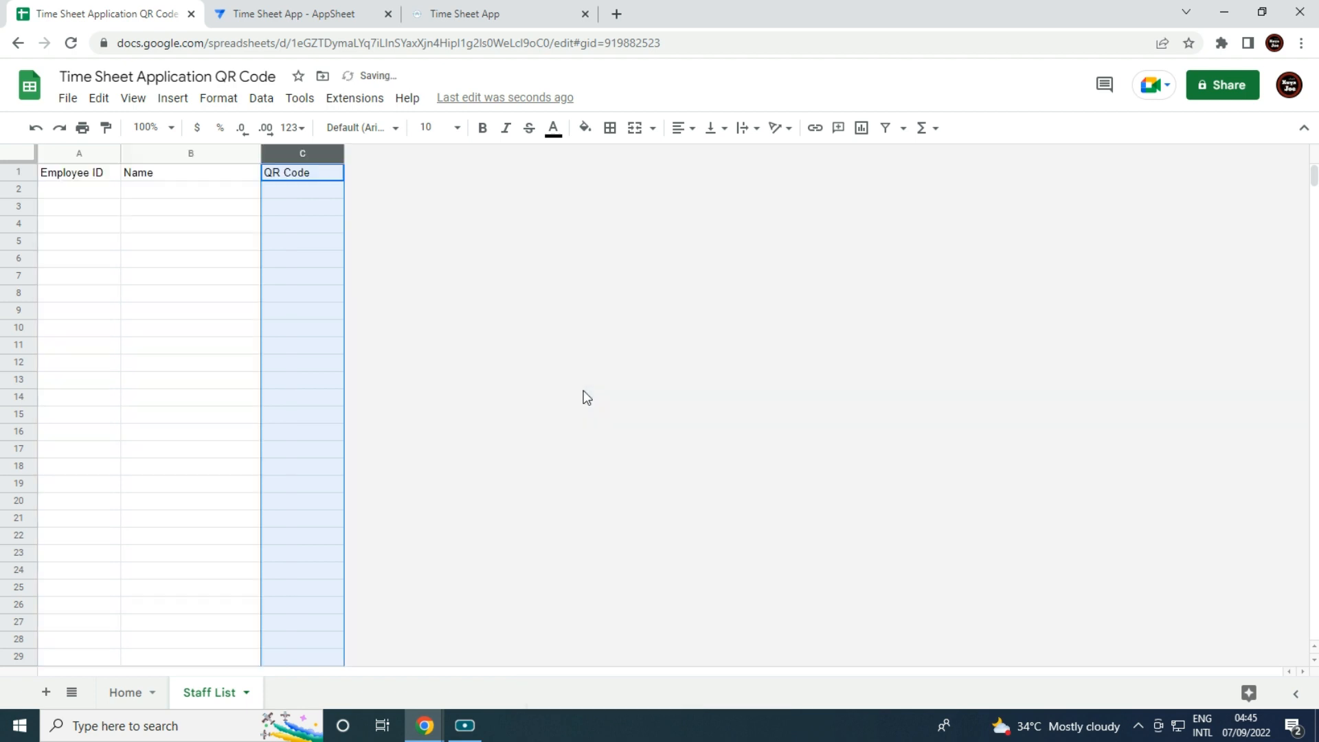
# Center-align the contents of columns A–C.
pyautogui.click(245, 549)
pyautogui.click(21, 154)
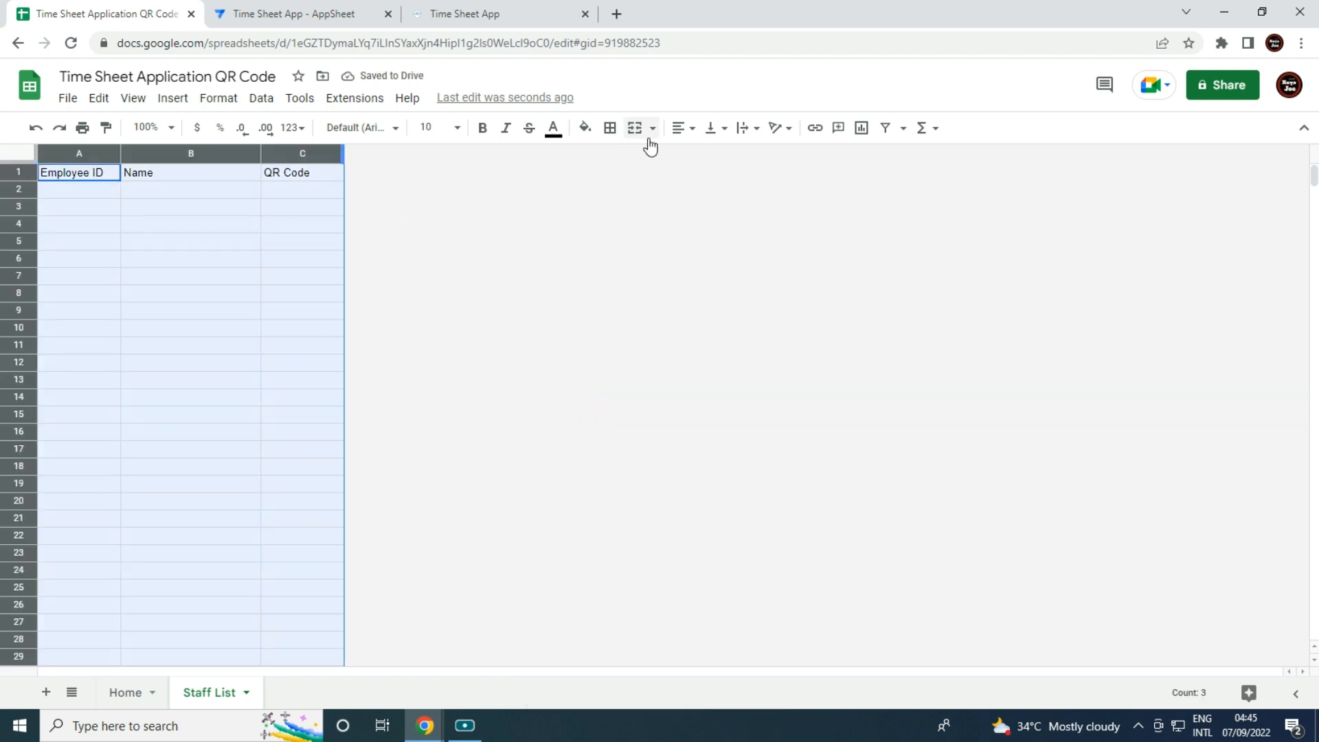
pyautogui.click(679, 128)
pyautogui.click(697, 160)
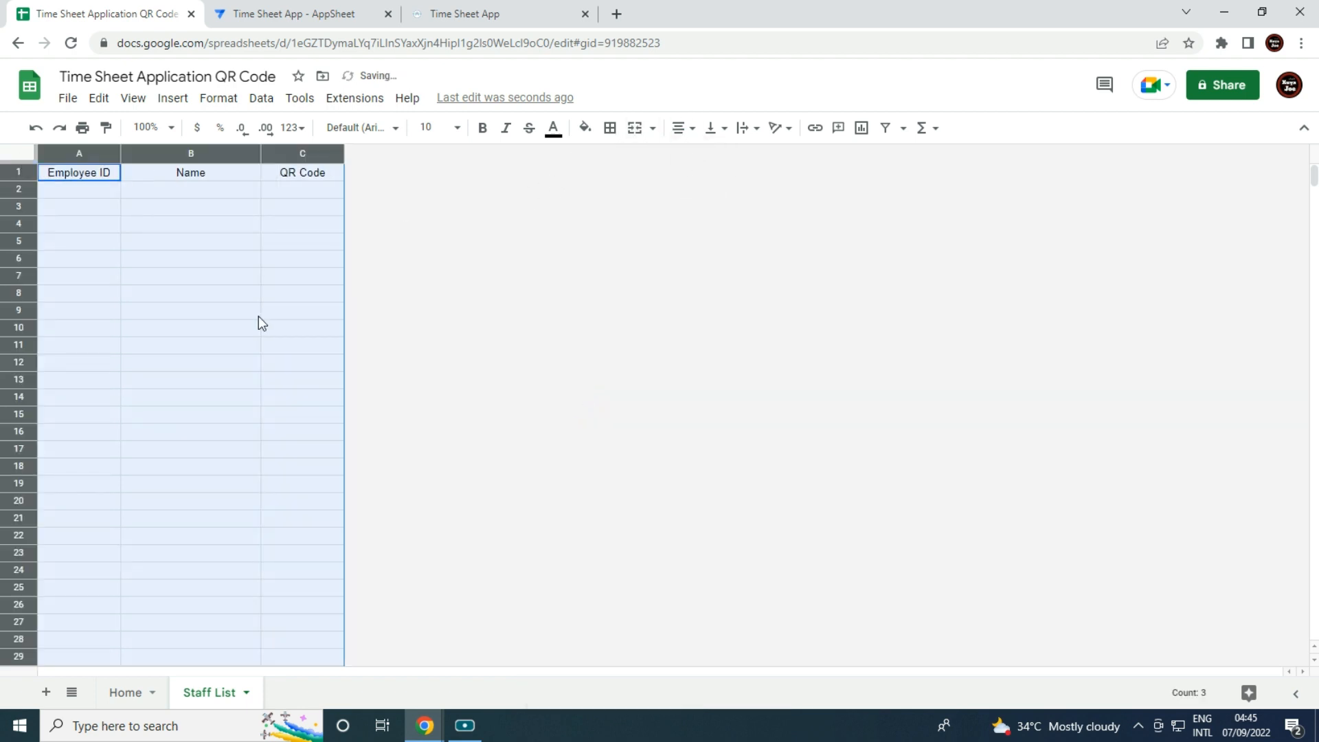
pyautogui.click(258, 314)
# Check cells across the Staff List sheet before returning to the Time Sheet App editor.
pyautogui.click(157, 178)
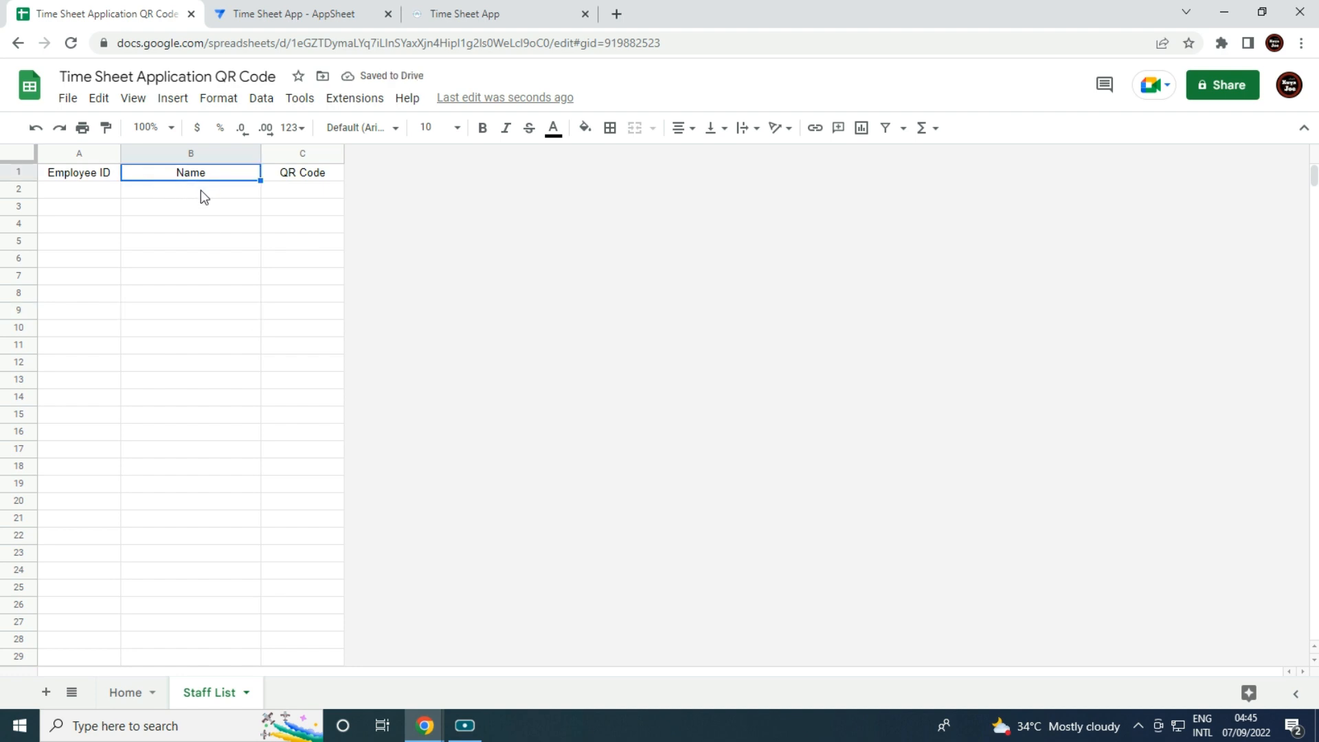
pyautogui.click(129, 193)
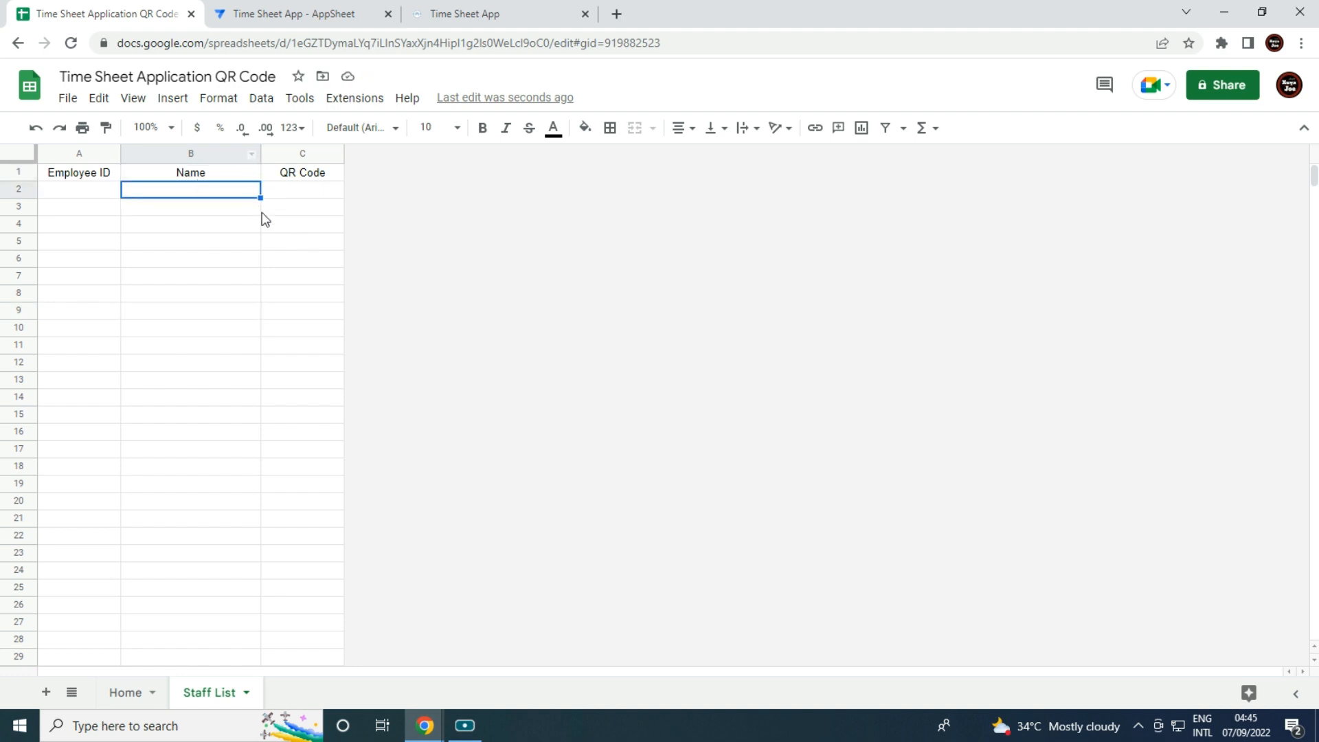
pyautogui.click(222, 329)
pyautogui.click(57, 176)
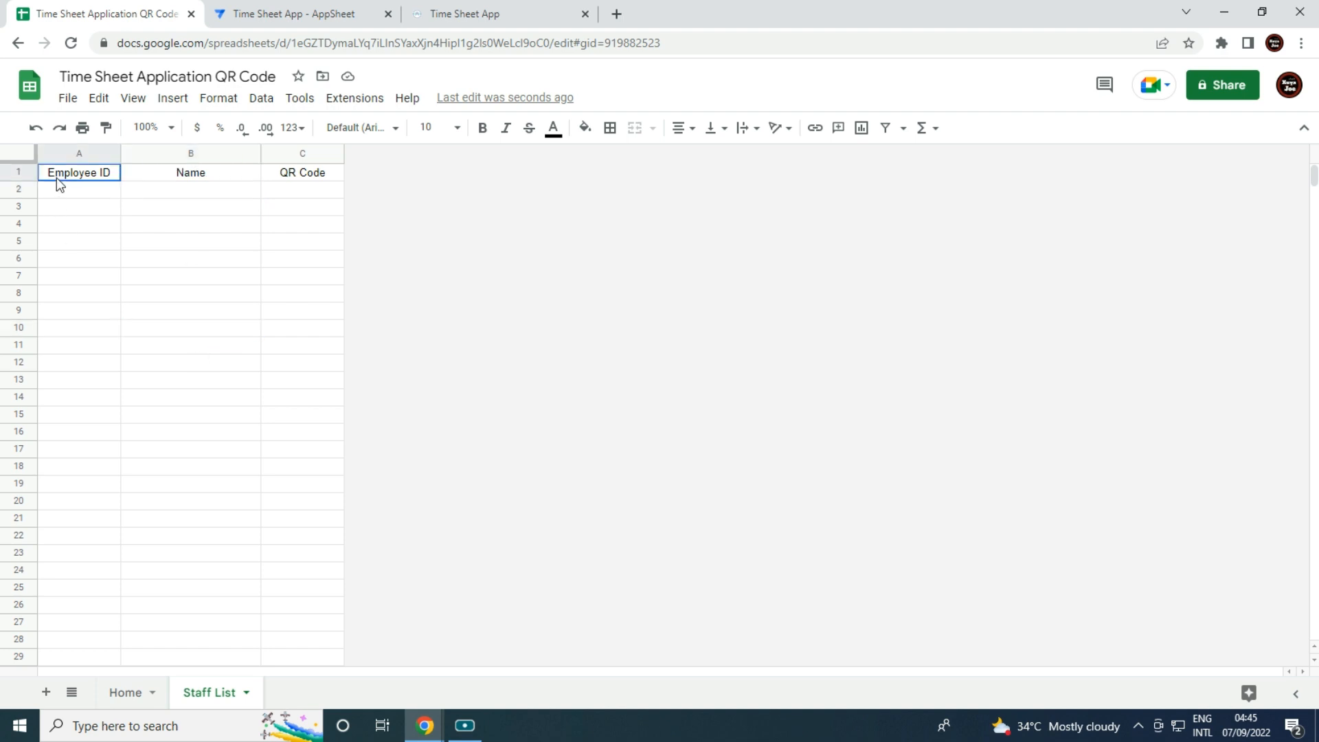
pyautogui.click(71, 153)
pyautogui.click(149, 196)
pyautogui.click(201, 177)
pyautogui.click(309, 182)
pyautogui.click(310, 469)
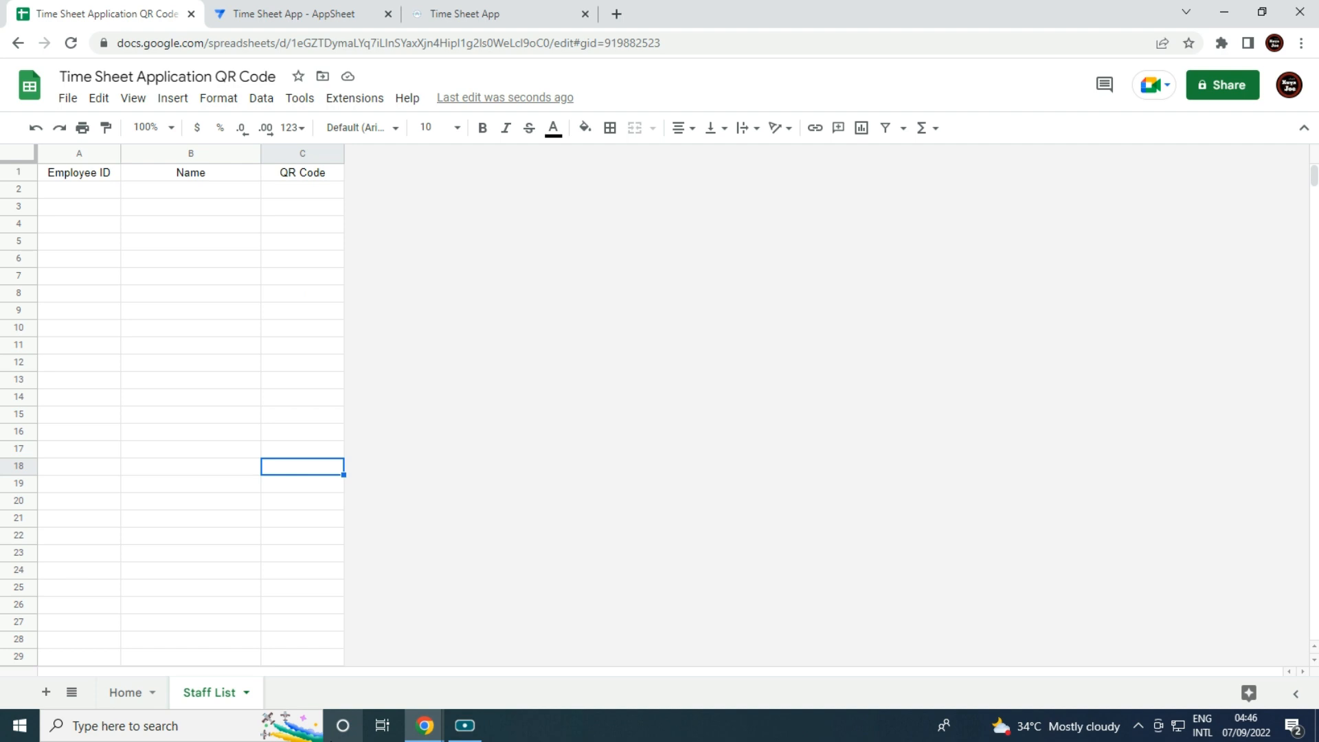
pyautogui.click(296, 12)
# Add the Staff List worksheet from the Time Sheet Application QR Code spreadsheet as a new table.
pyautogui.click(237, 258)
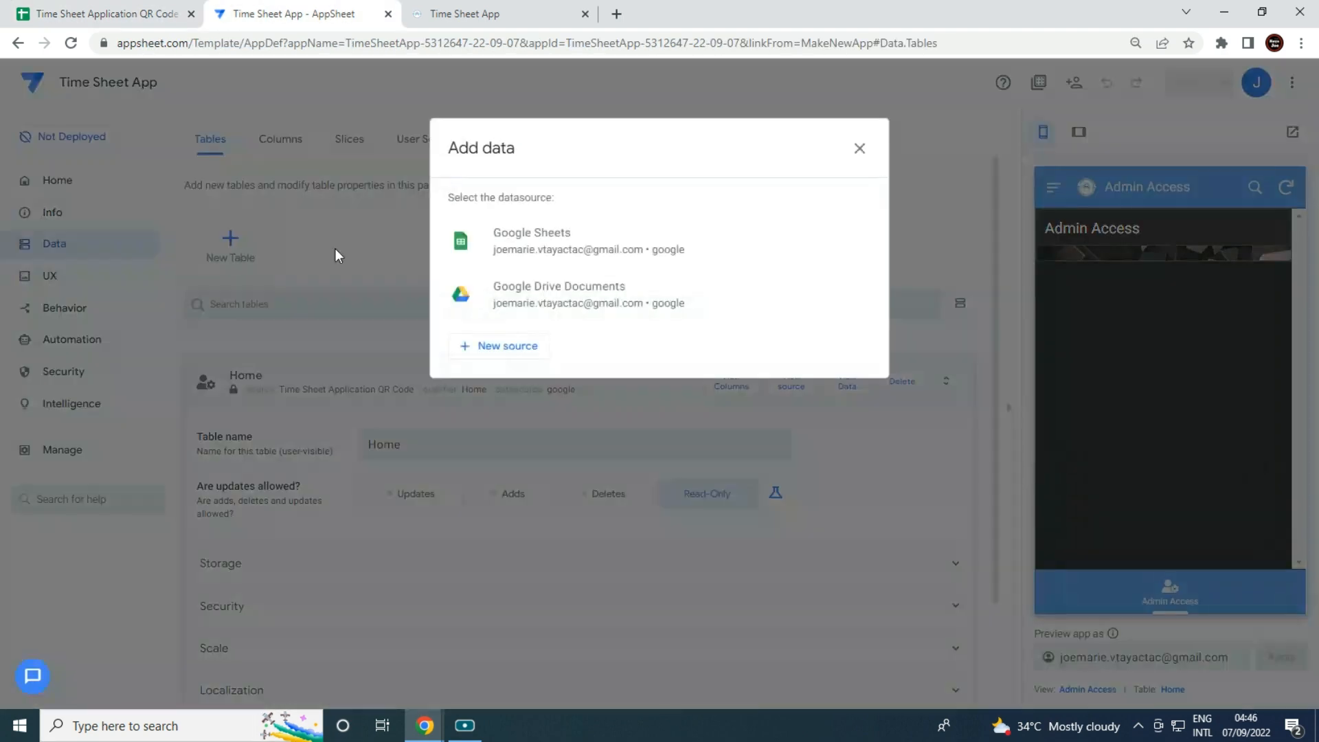
pyautogui.click(575, 241)
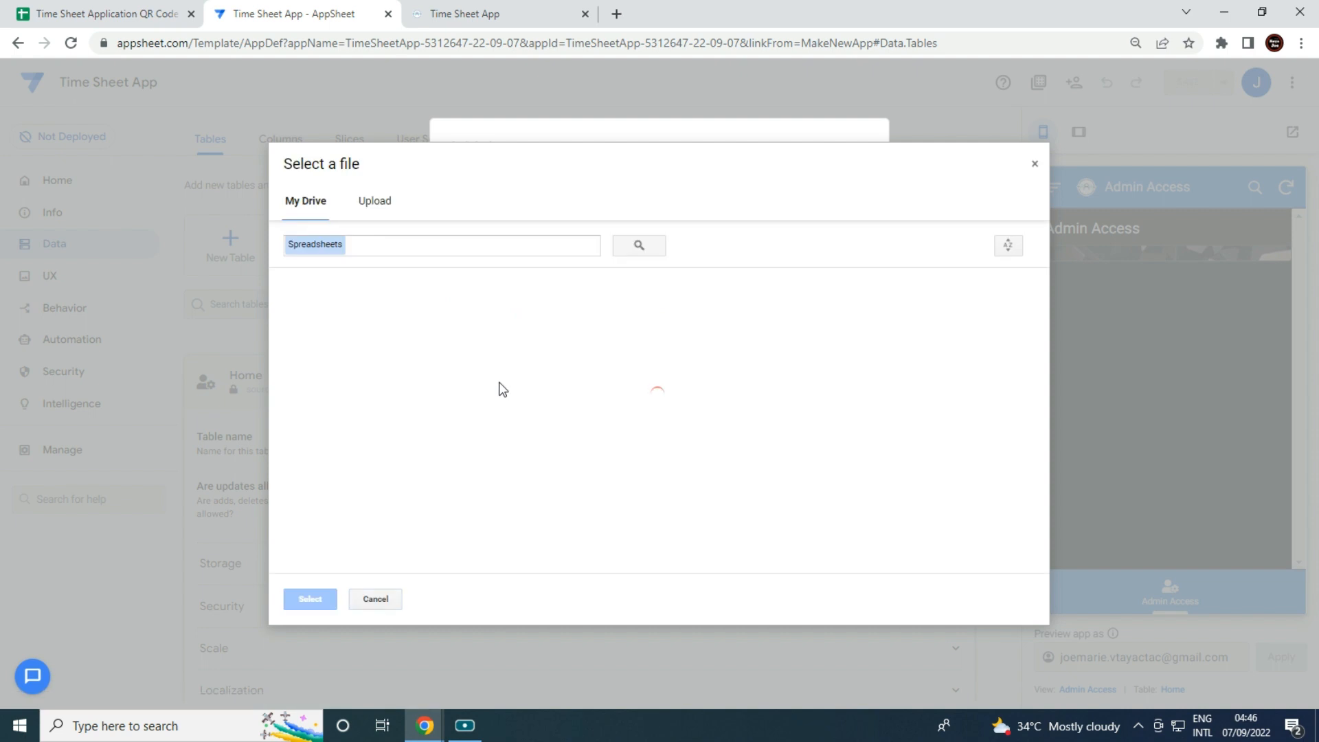
pyautogui.doubleClick(367, 421)
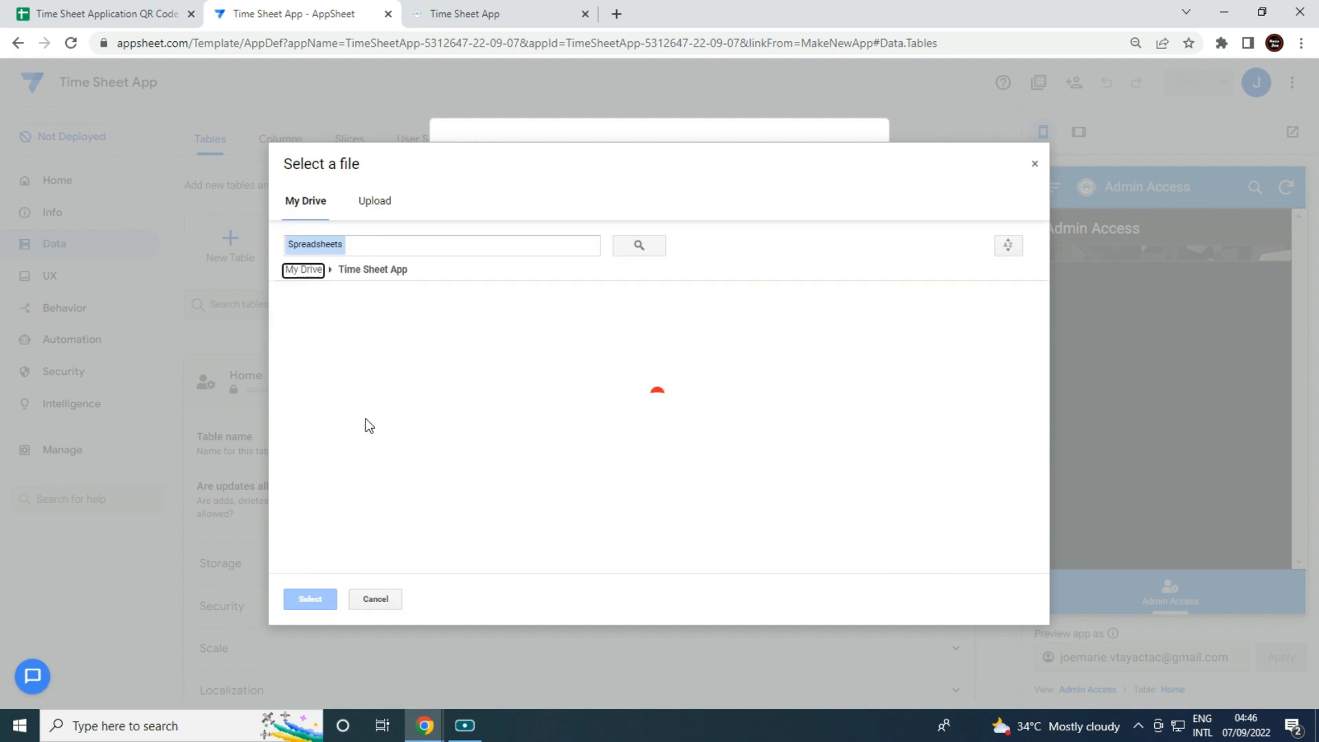
pyautogui.click(374, 366)
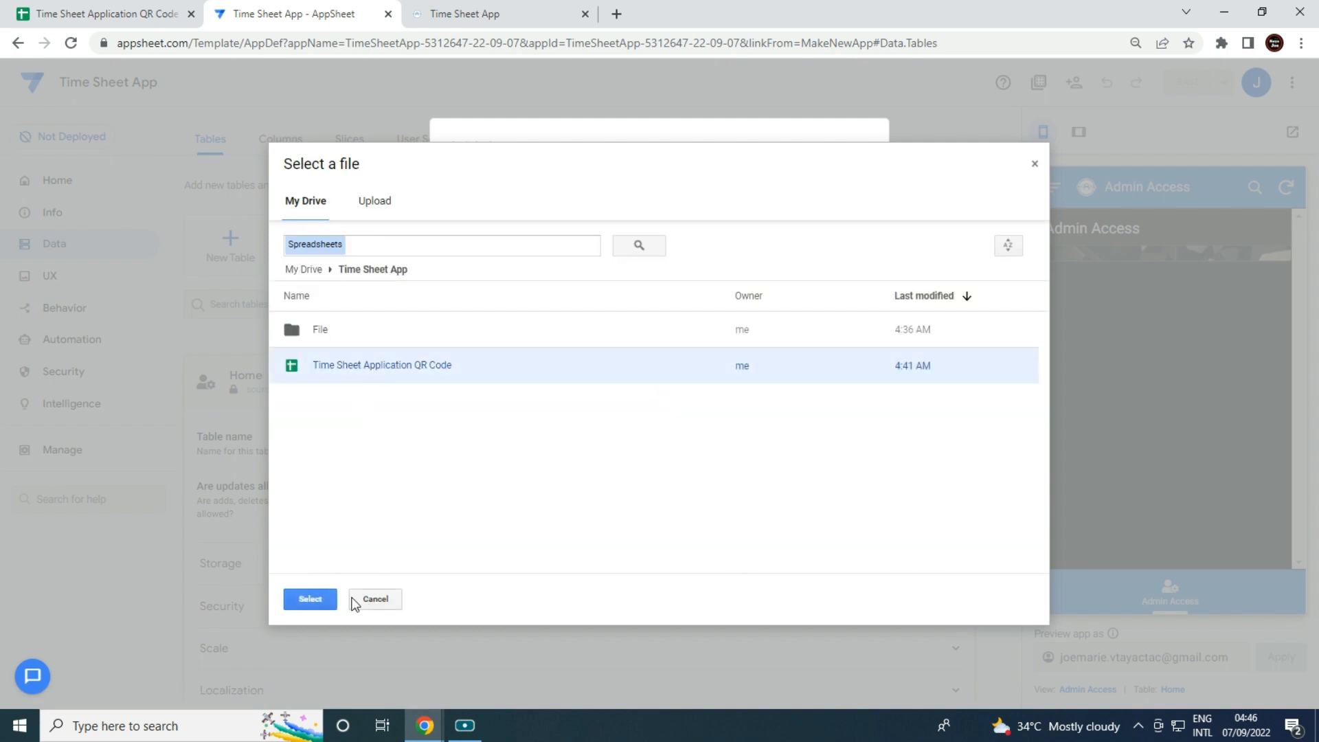
pyautogui.click(294, 600)
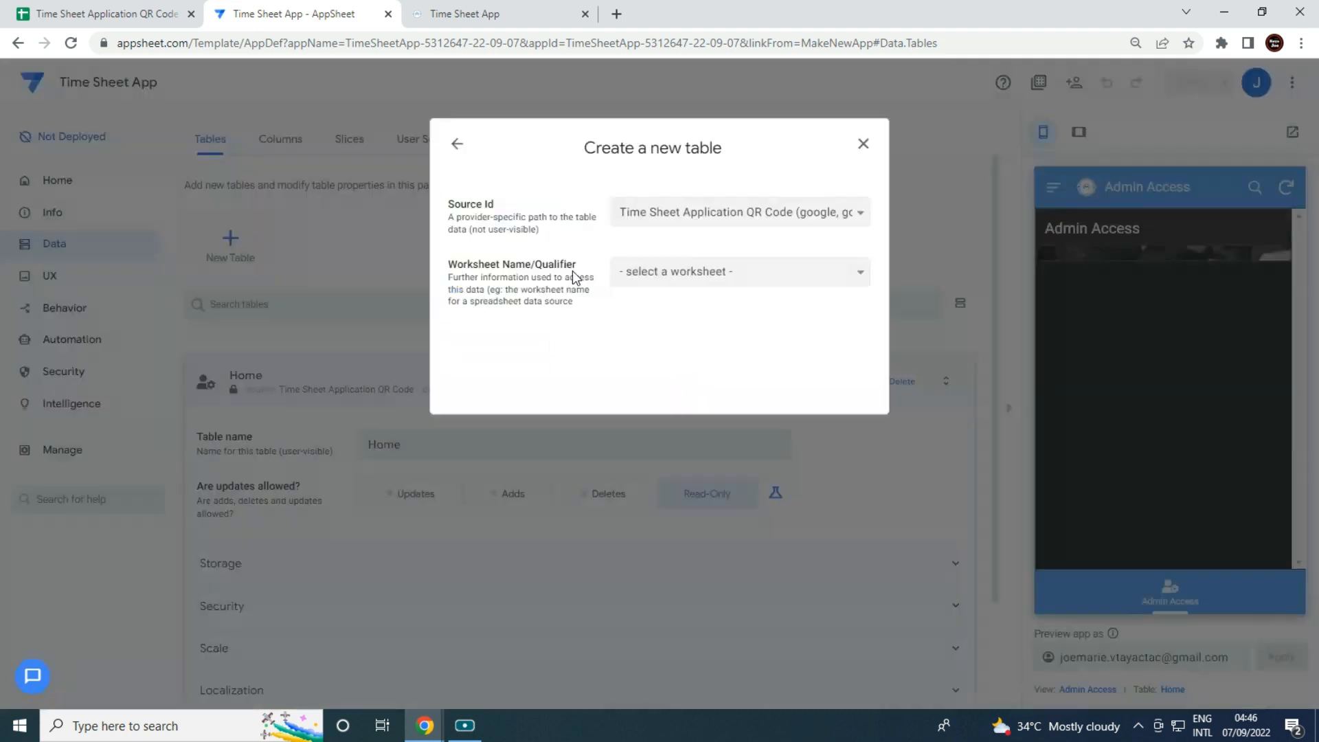
pyautogui.click(652, 272)
pyautogui.click(659, 326)
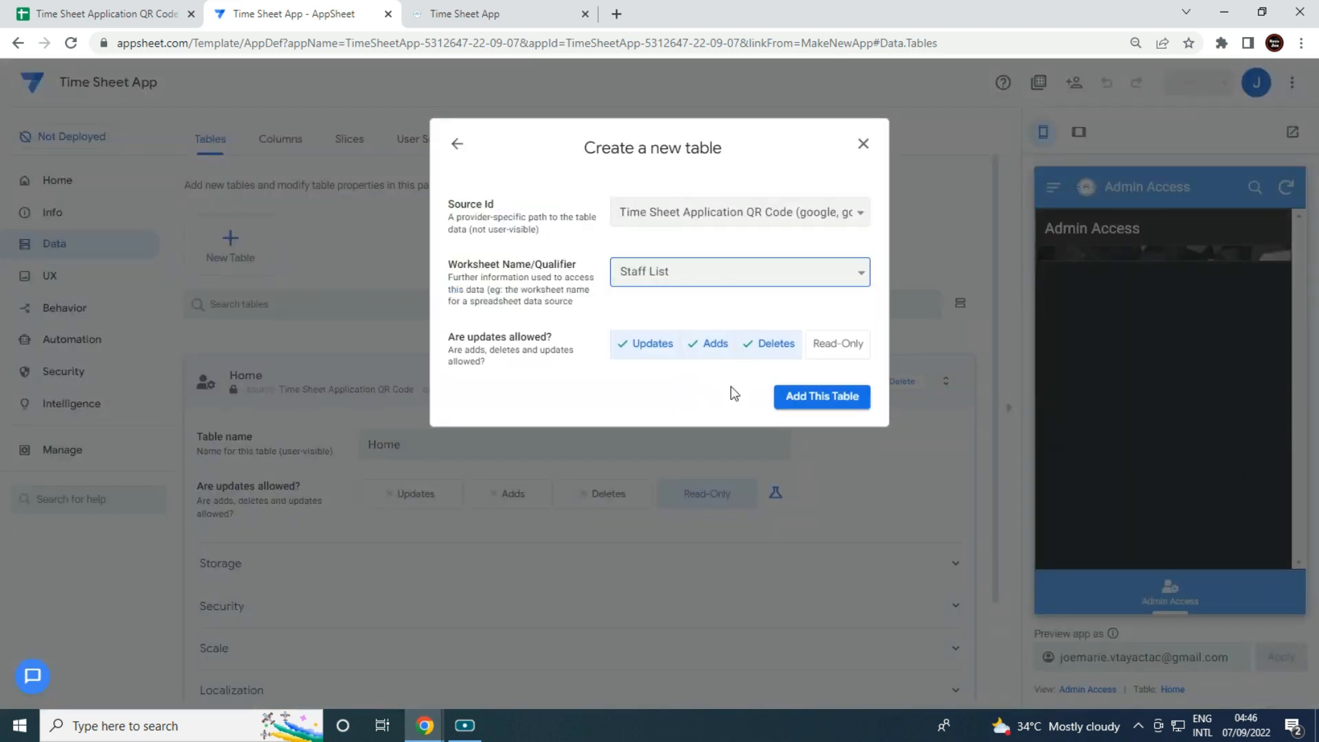
pyautogui.click(799, 400)
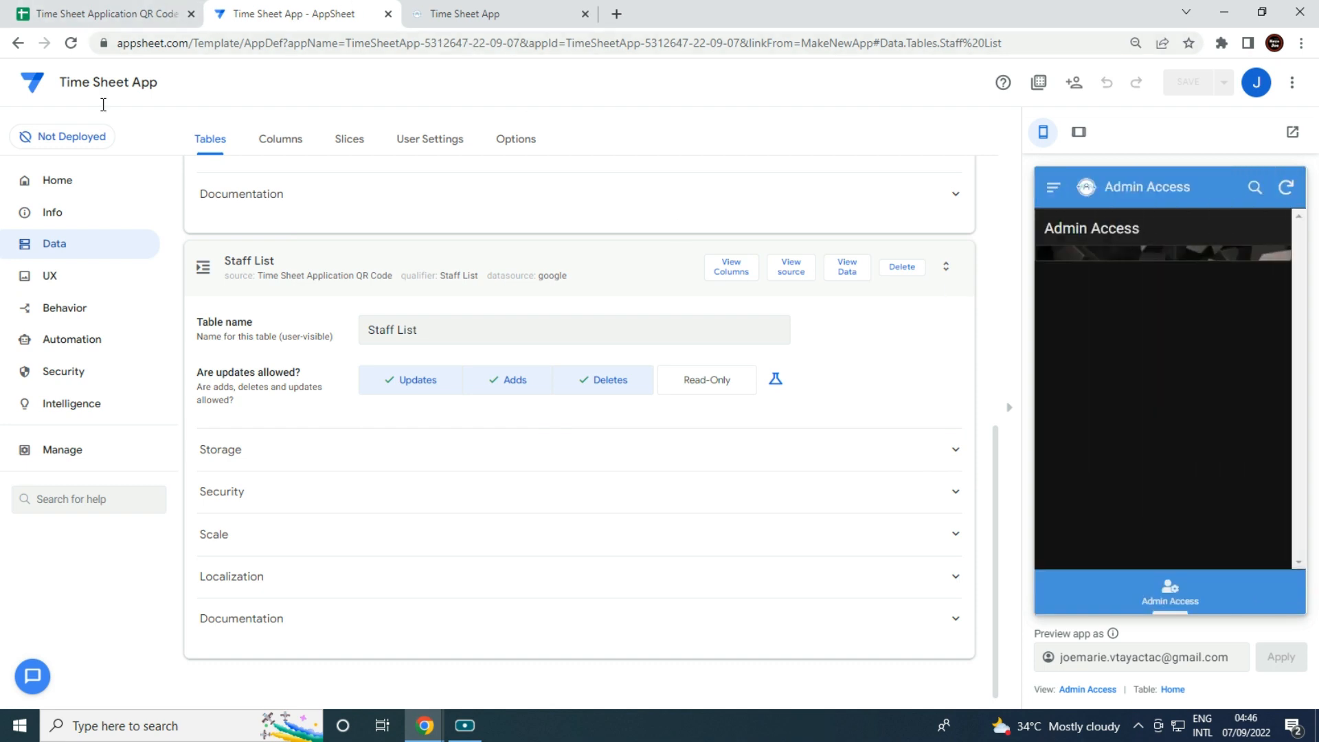
pyautogui.click(33, 82)
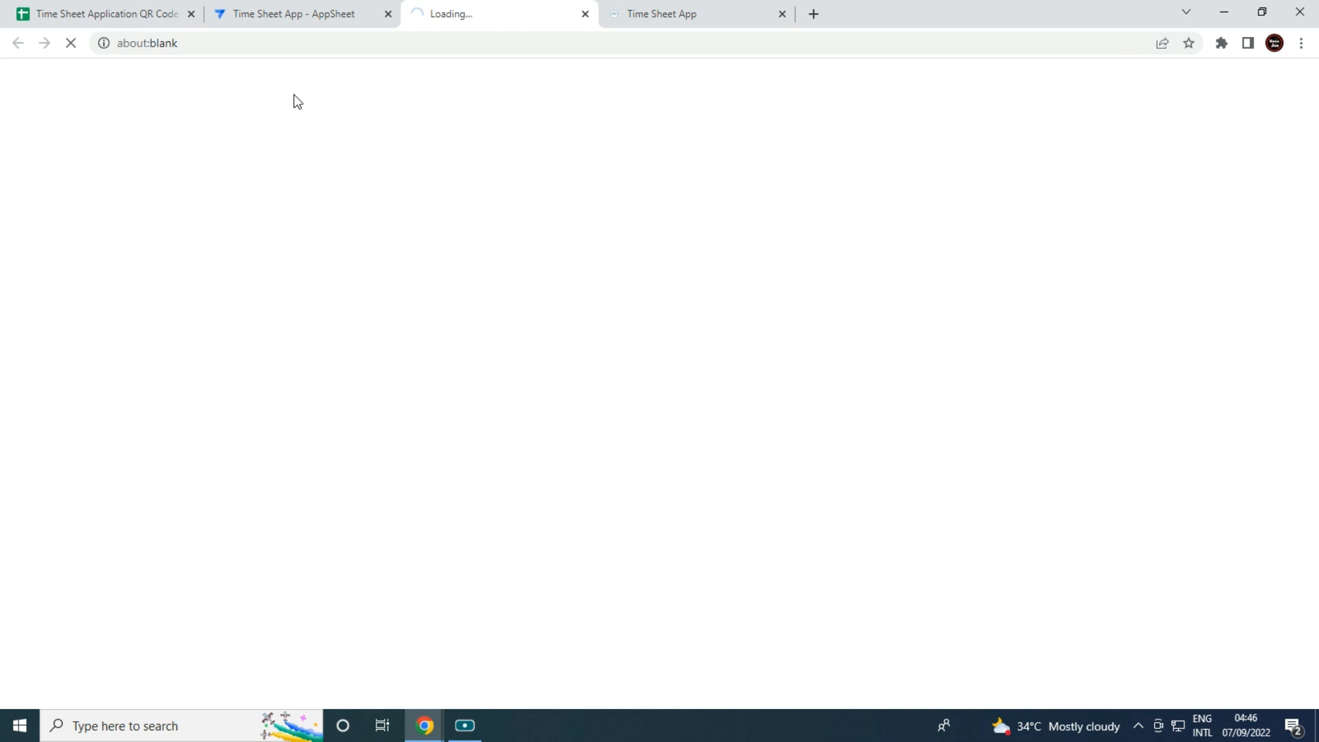
# Open the QR CODE ATTENDANCE APP and show its Staff List table columns.
pyautogui.scroll(-1, 456, 450)
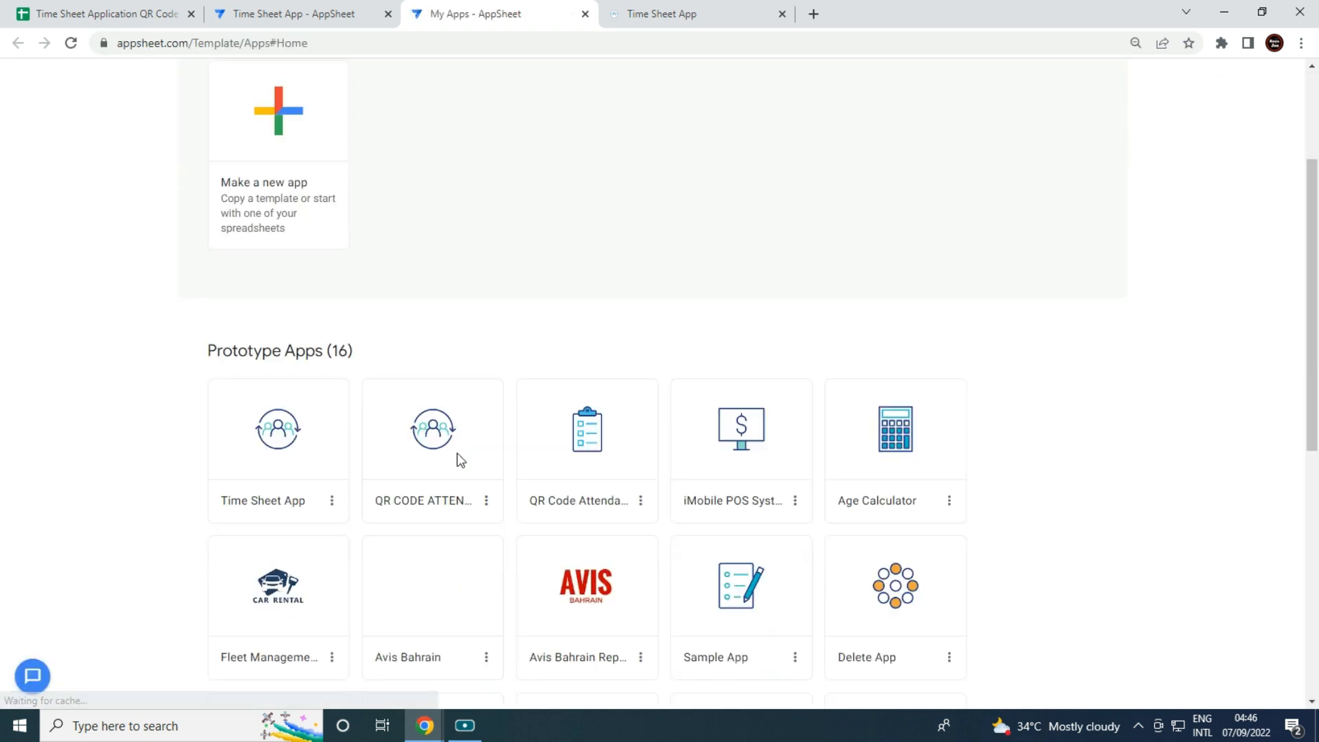
pyautogui.scroll(-3, 456, 449)
pyautogui.click(448, 409)
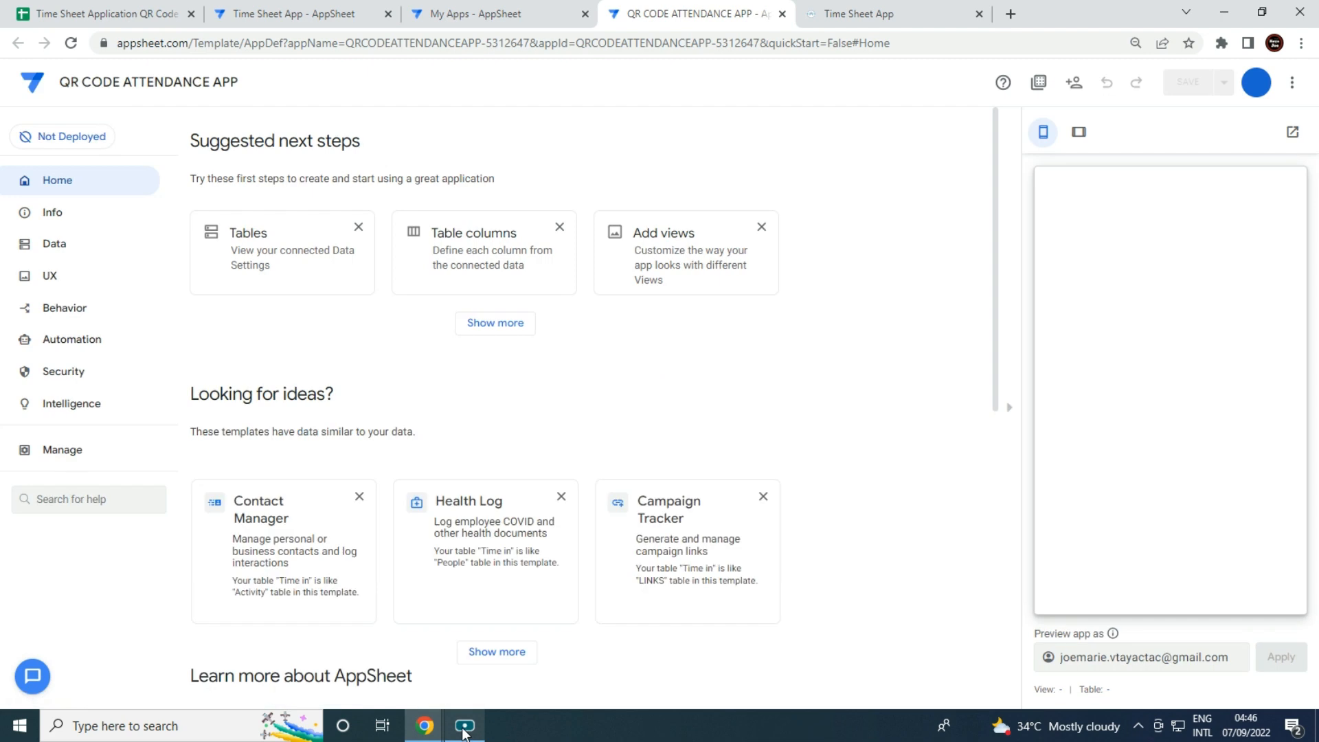
pyautogui.click(72, 246)
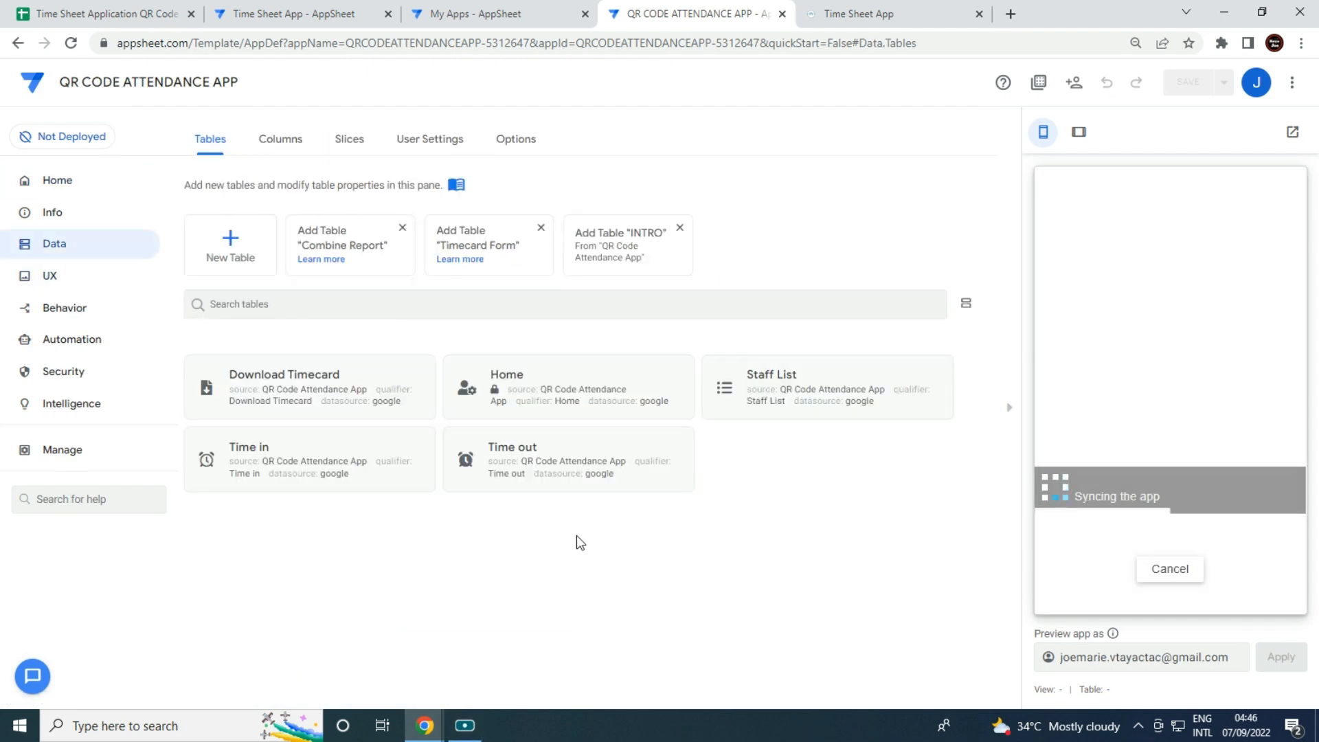
pyautogui.click(719, 397)
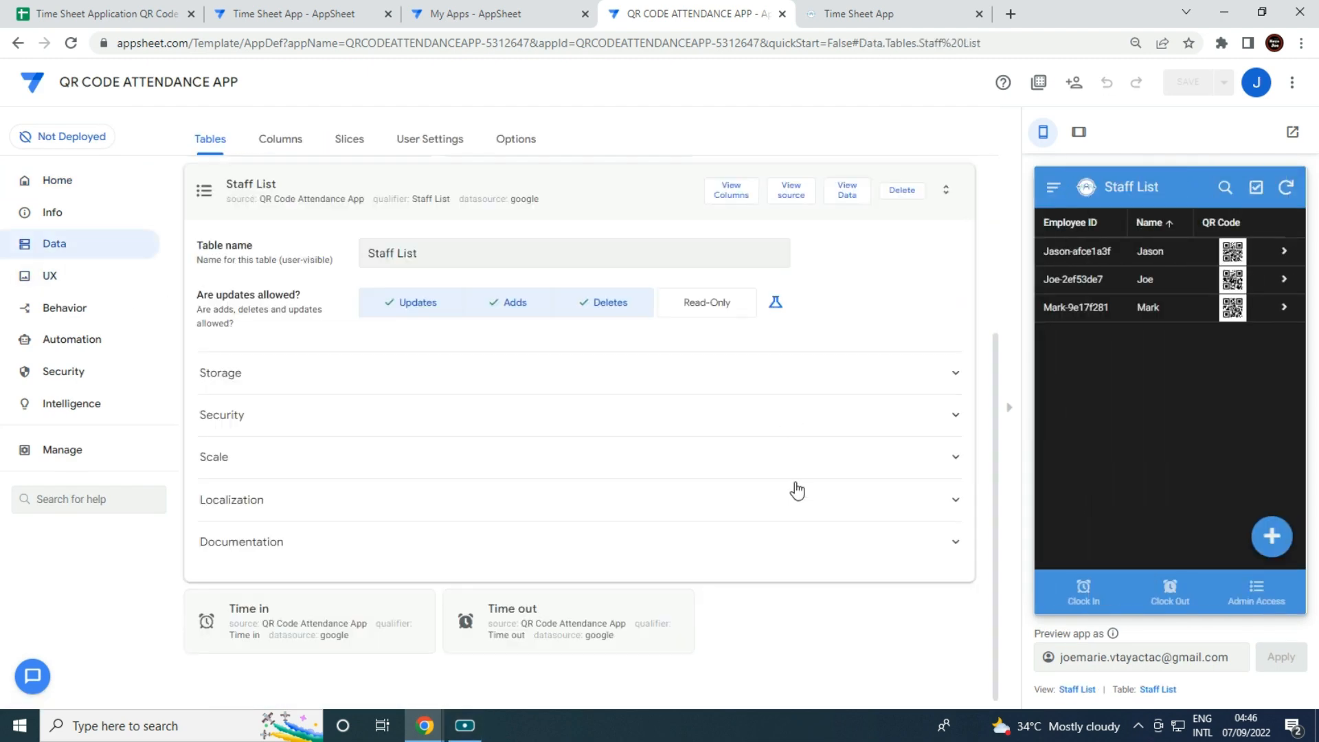
pyautogui.click(730, 191)
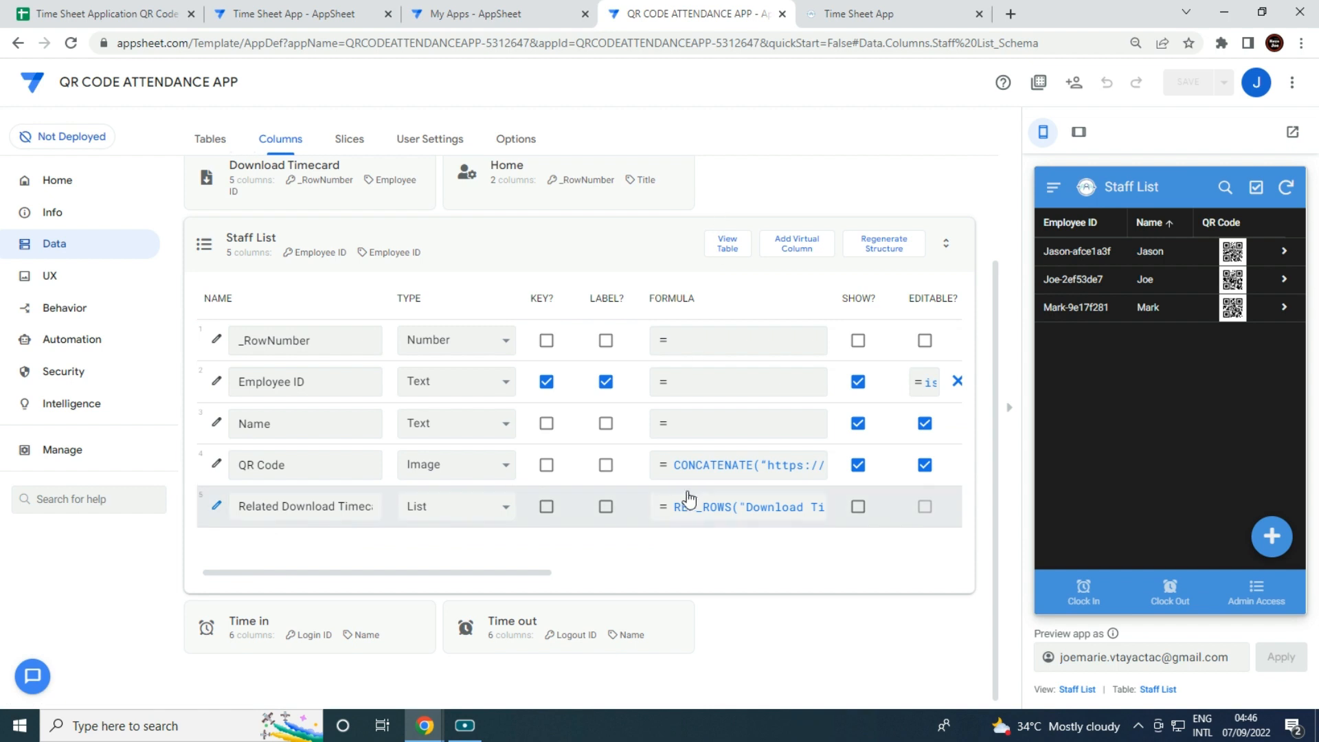
# Inspect the QR Code column's CONCATENATE formula, then close the editor and the app tab.
pyautogui.click(705, 471)
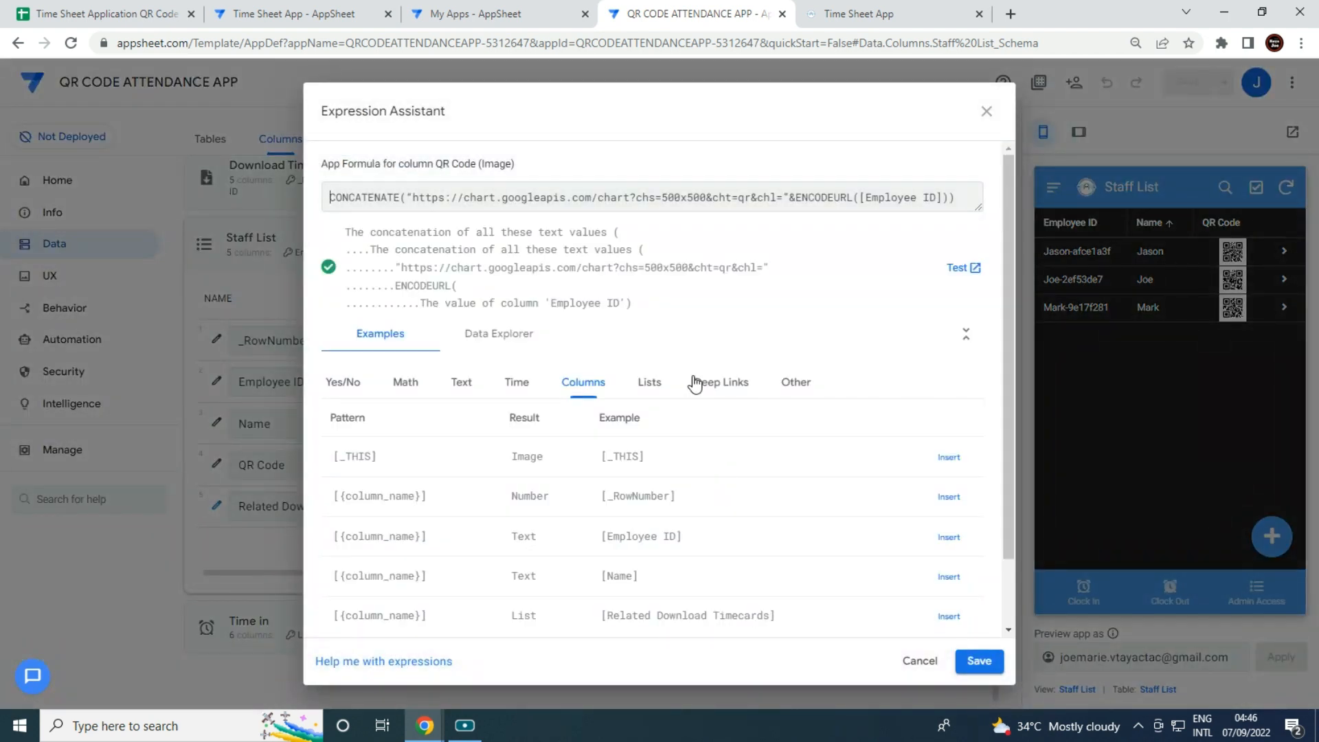
pyautogui.hotkey('ctrl', 'a')
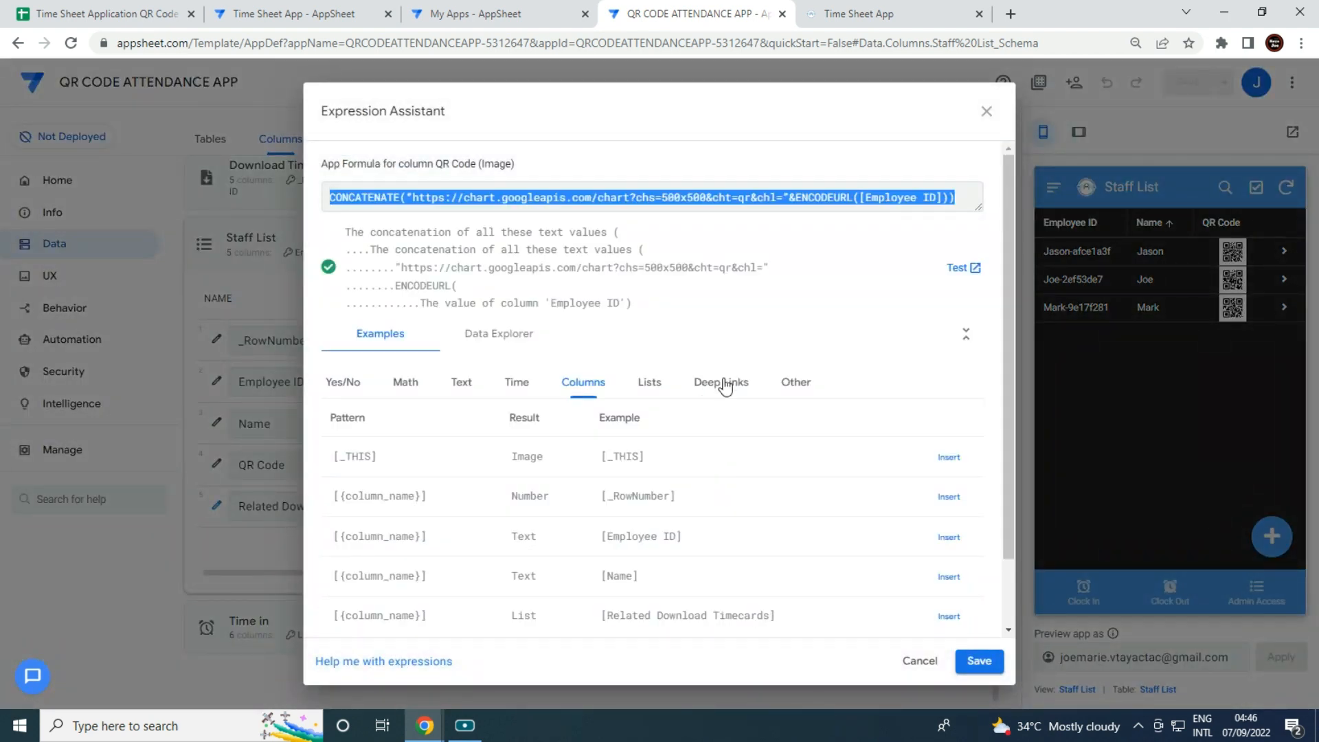
pyautogui.click(987, 112)
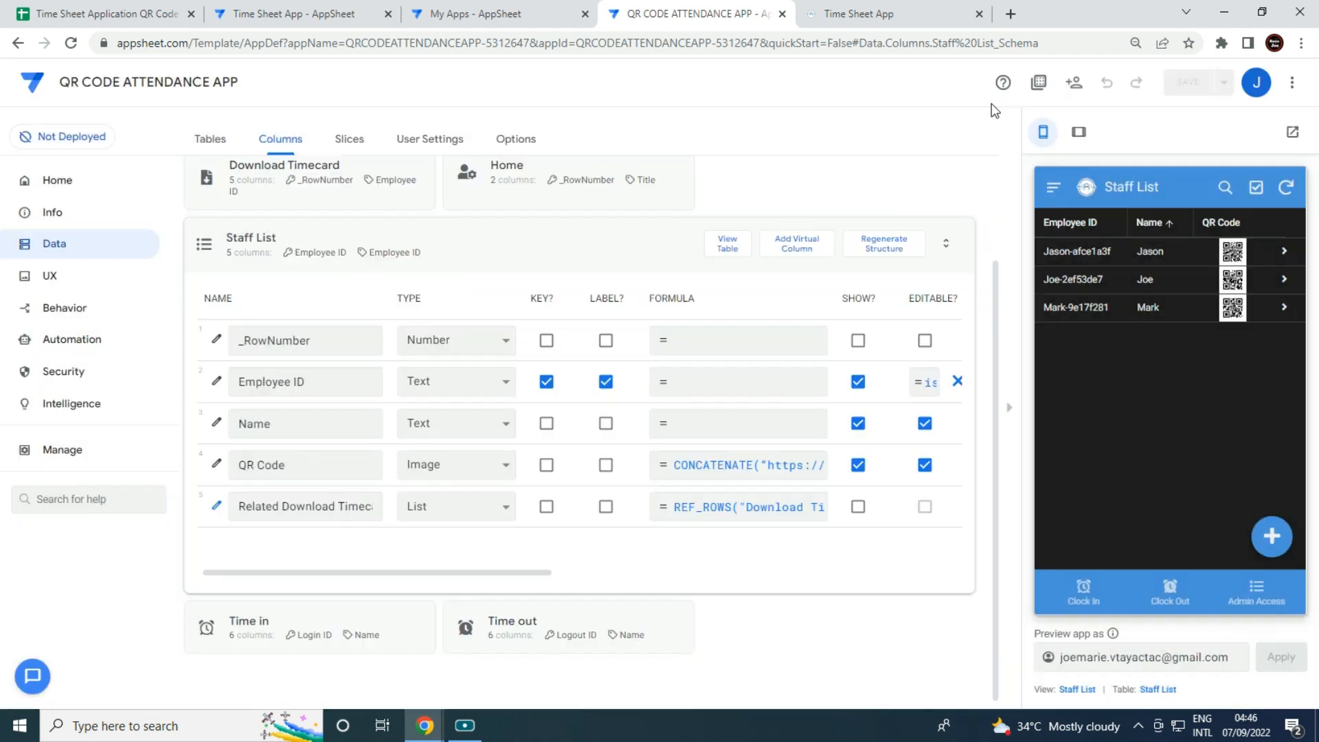
pyautogui.click(782, 13)
# Back in the Time Sheet App editor, make the Staff List Name and QR Code columns required.
pyautogui.click(585, 14)
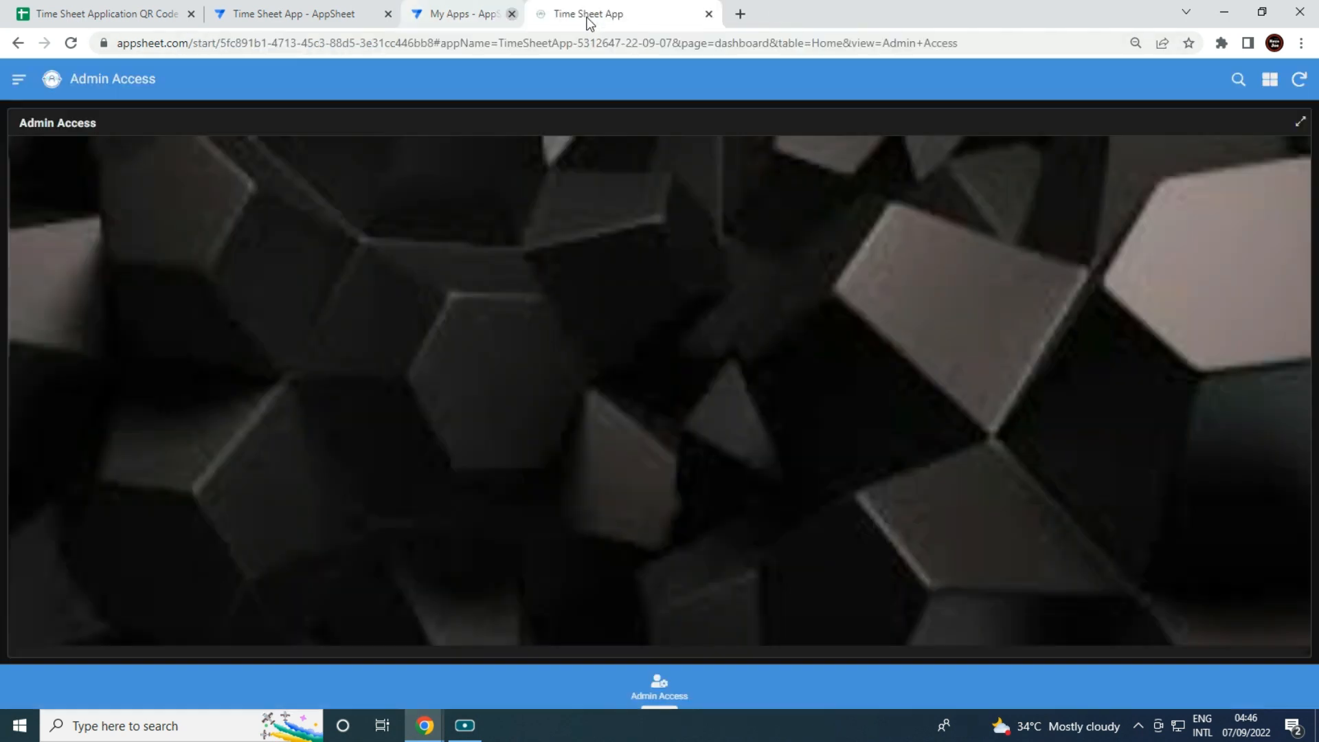
pyautogui.click(320, 14)
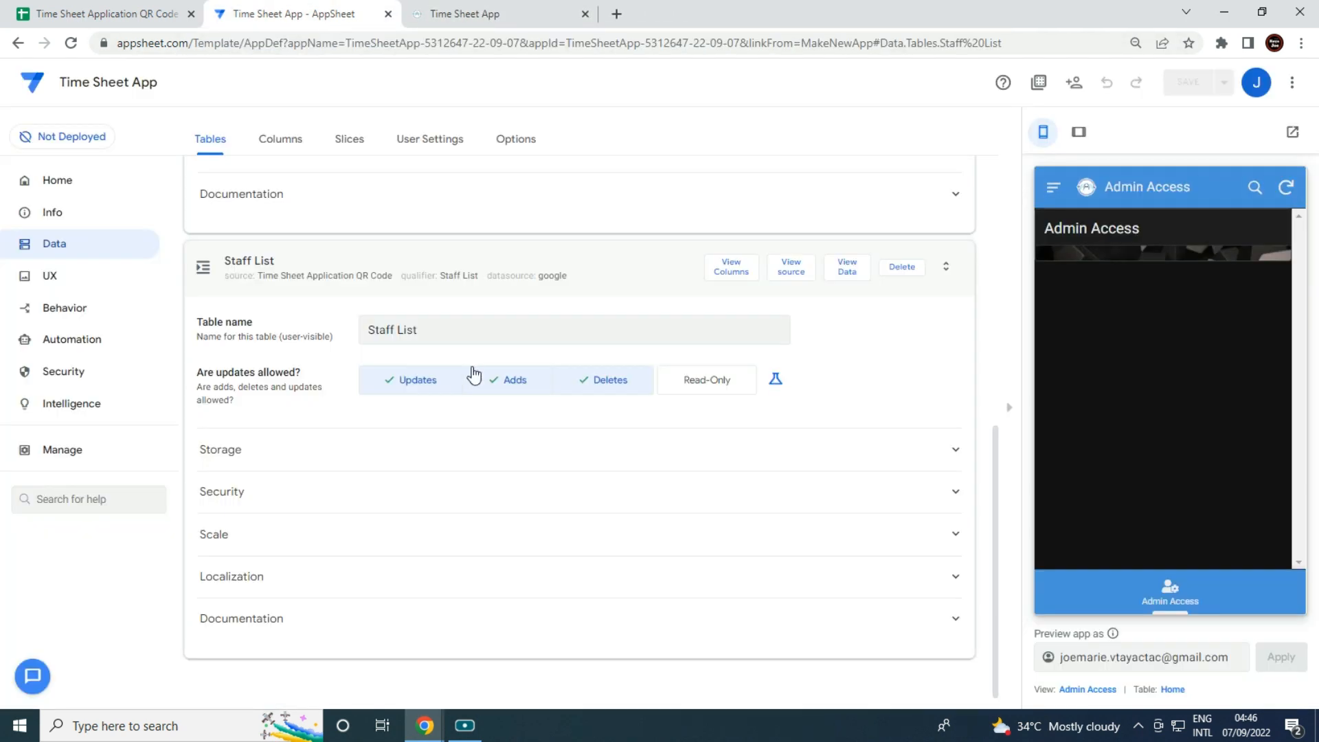
pyautogui.click(730, 268)
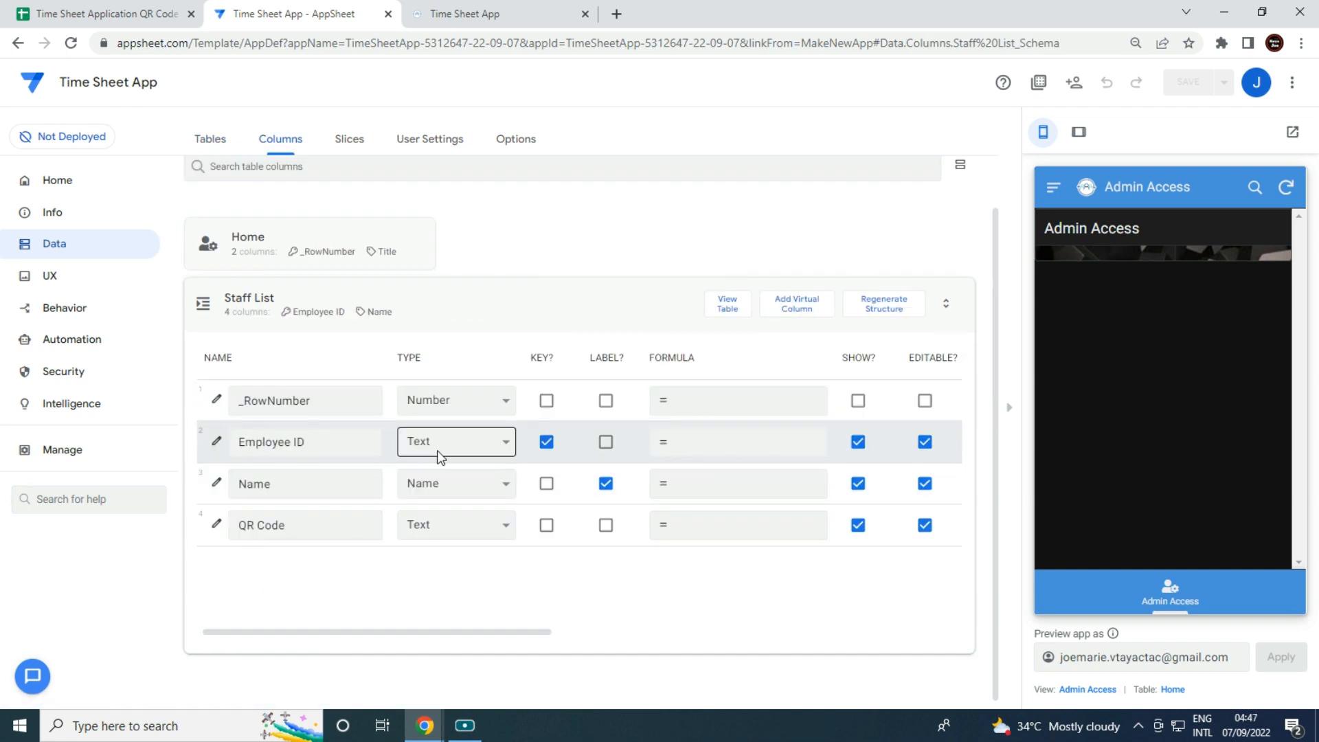
pyautogui.click(1011, 412)
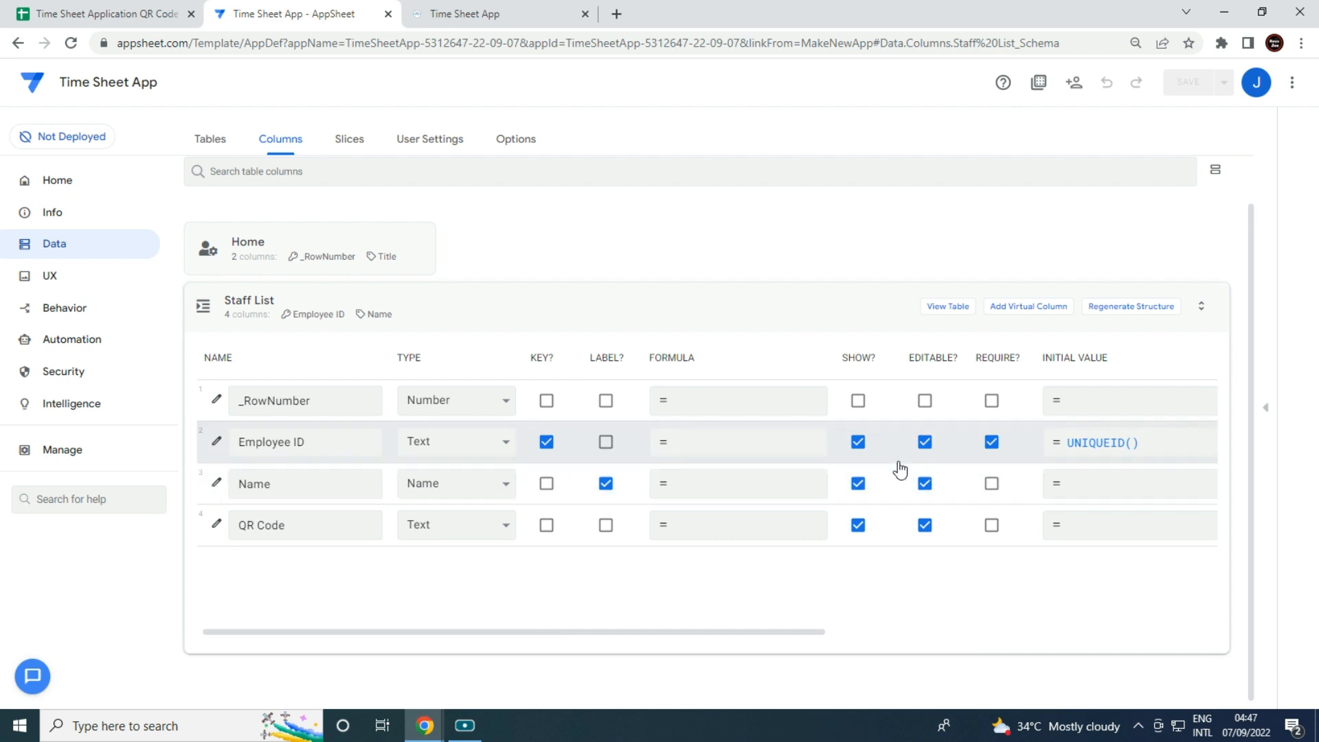
pyautogui.click(993, 485)
pyautogui.click(993, 526)
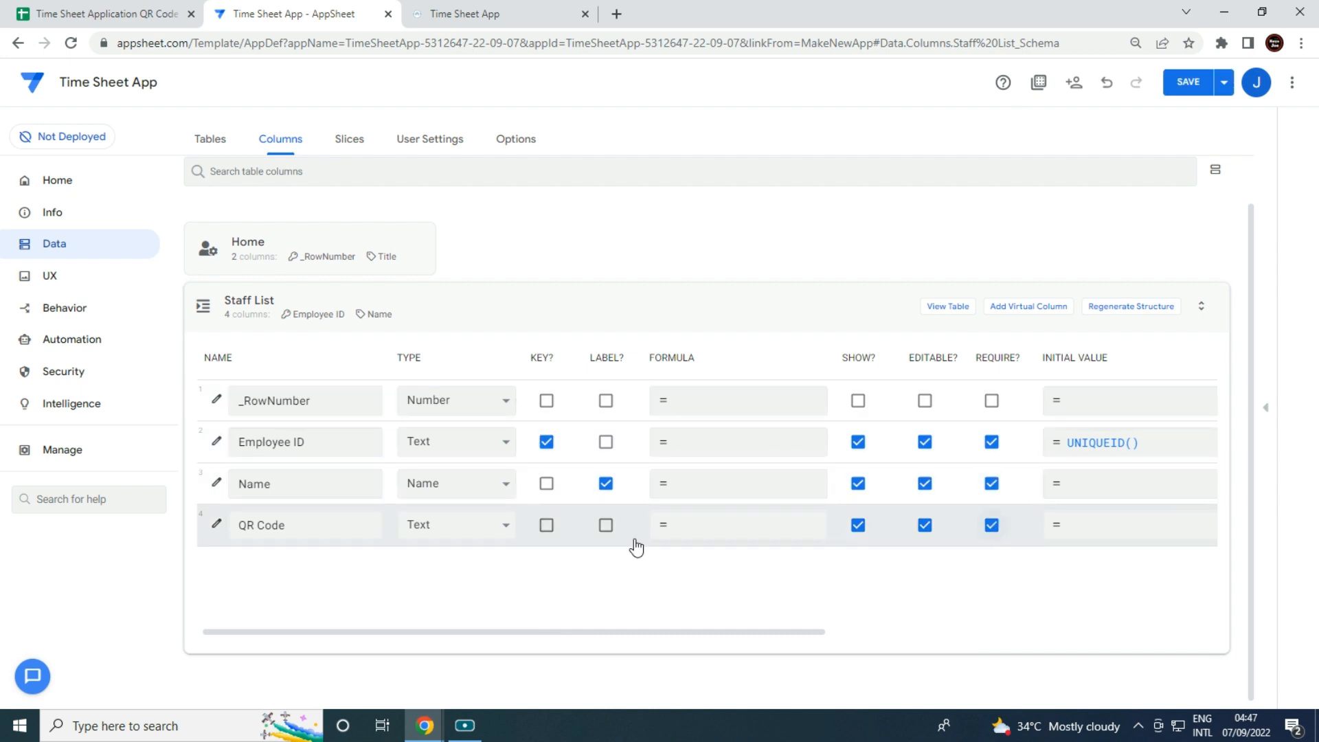
# Set the Employee ID initial value to Concatenate([Name],"-",UNIQUEID()) and save it.
pyautogui.click(218, 440)
pyautogui.click(559, 583)
pyautogui.scroll(-1, 572, 578)
pyautogui.click(612, 594)
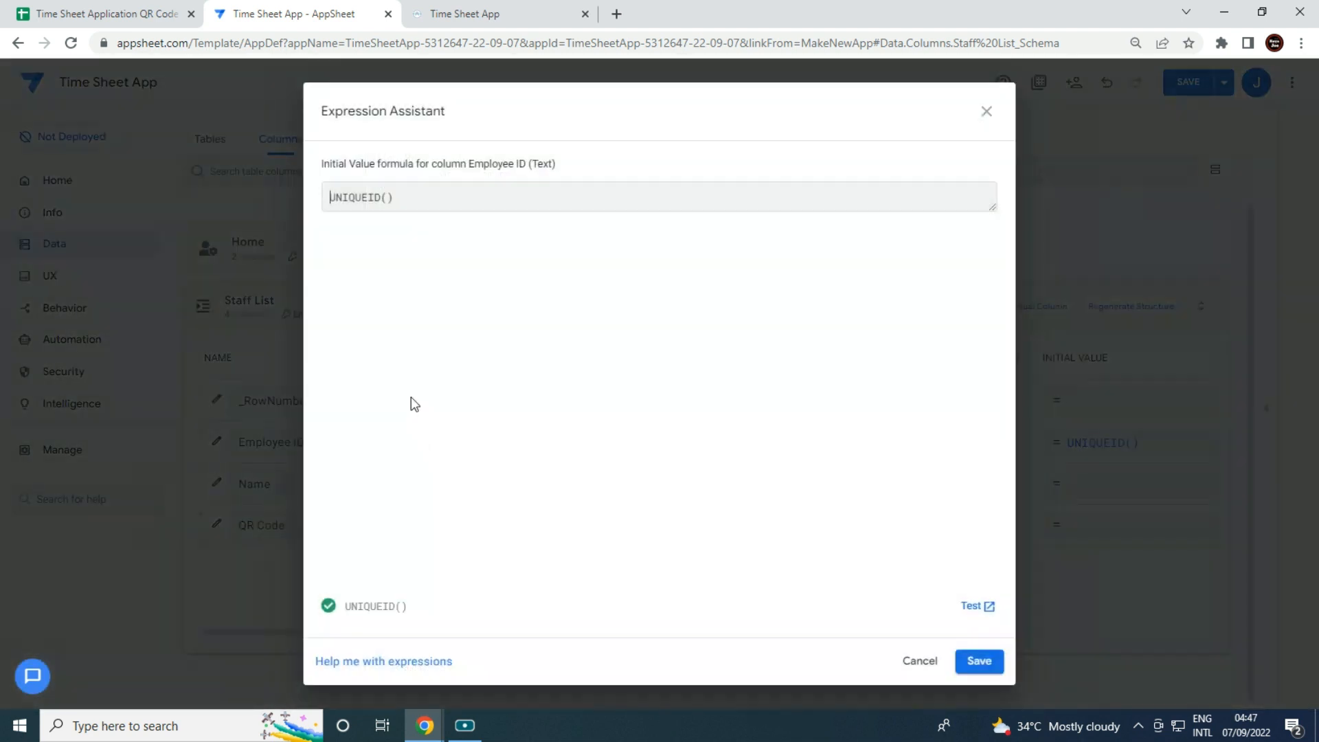
pyautogui.write('Concatena')
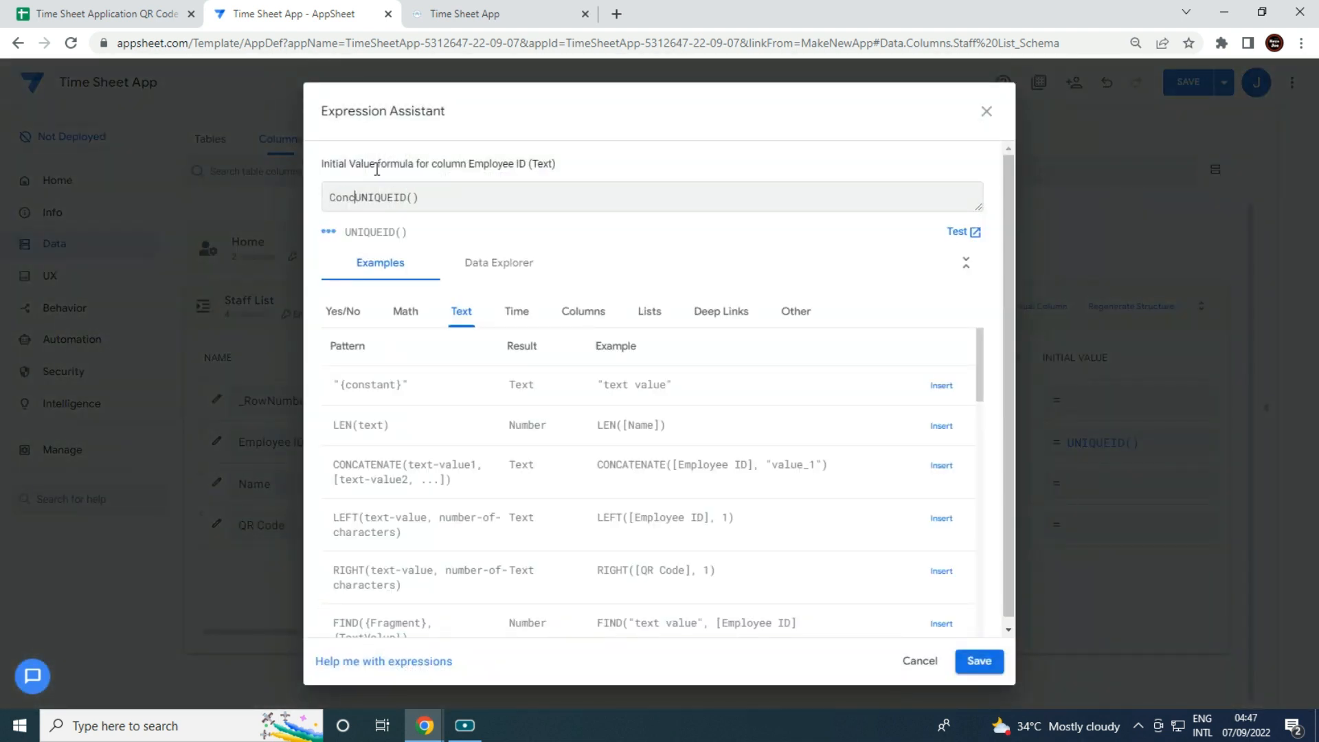
pyautogui.write('te(')
pyautogui.click(576, 322)
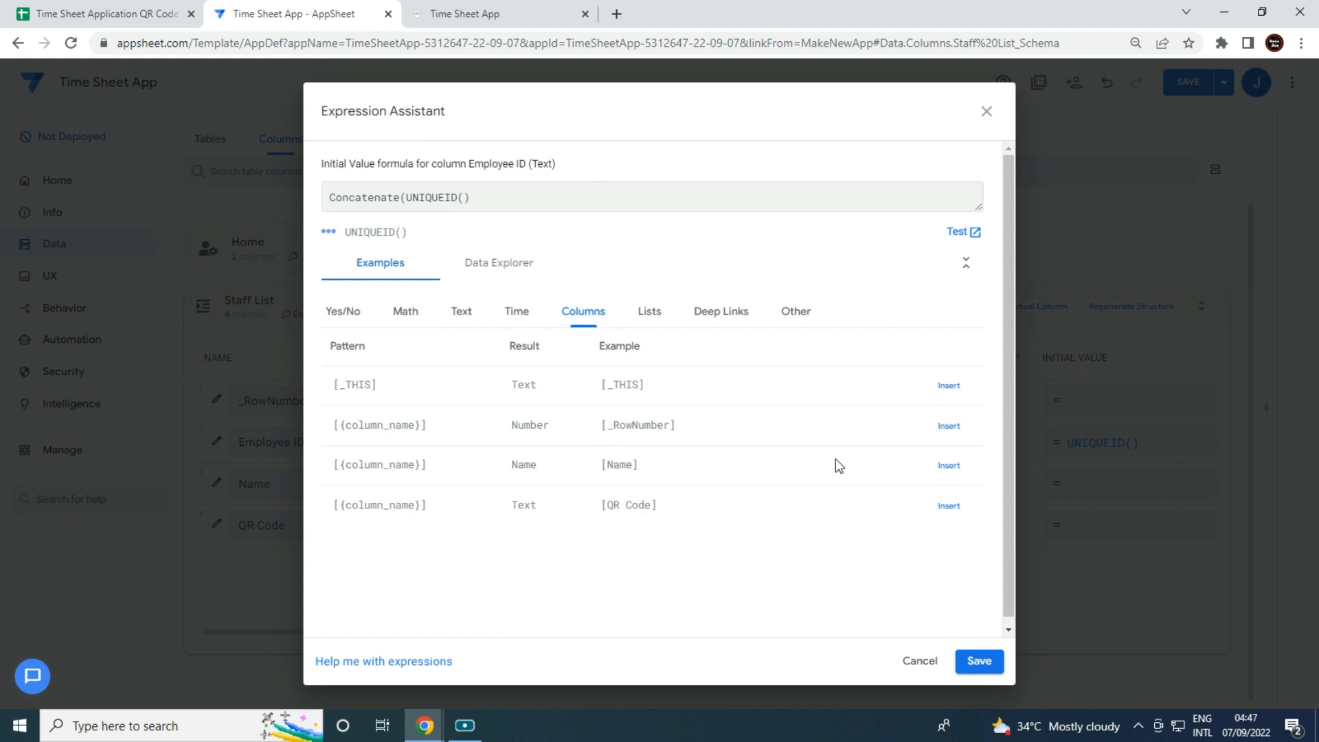
pyautogui.click(935, 473)
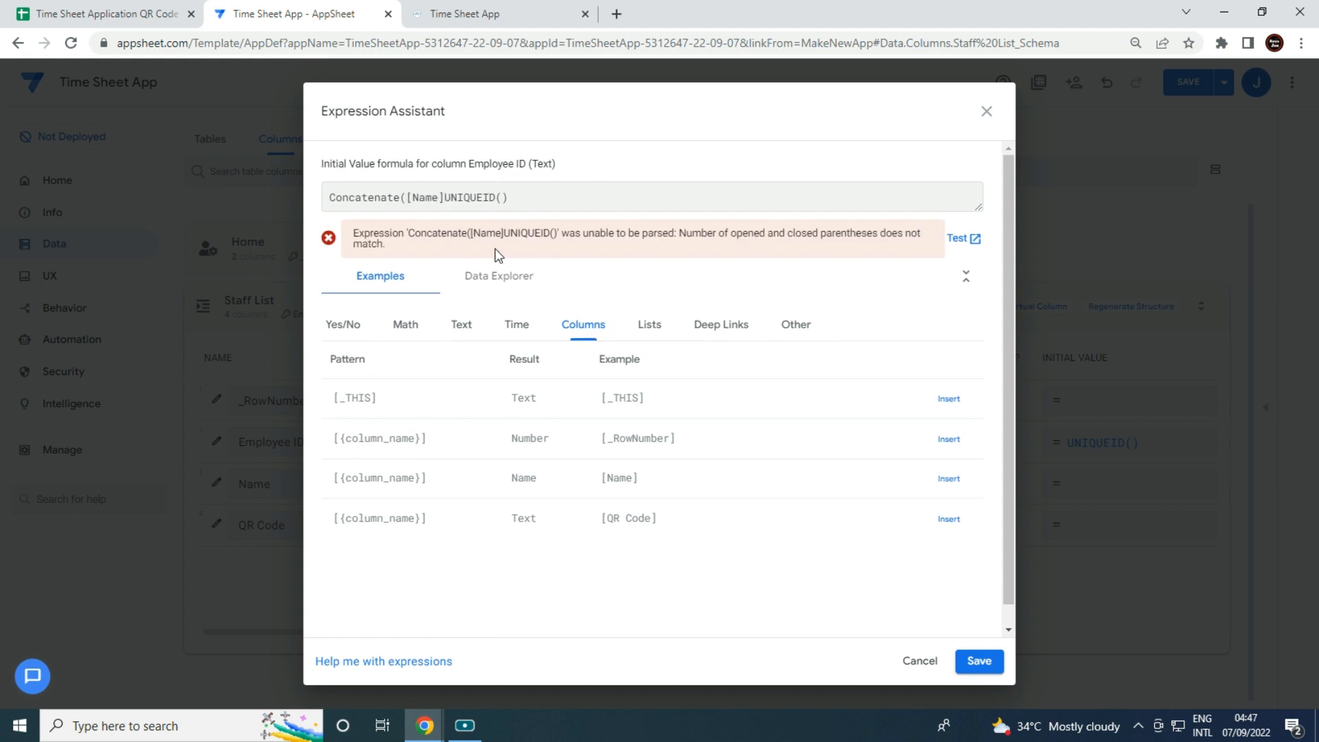
pyautogui.write(',')
pyautogui.write('""')
pyautogui.write('-')
pyautogui.write(',')
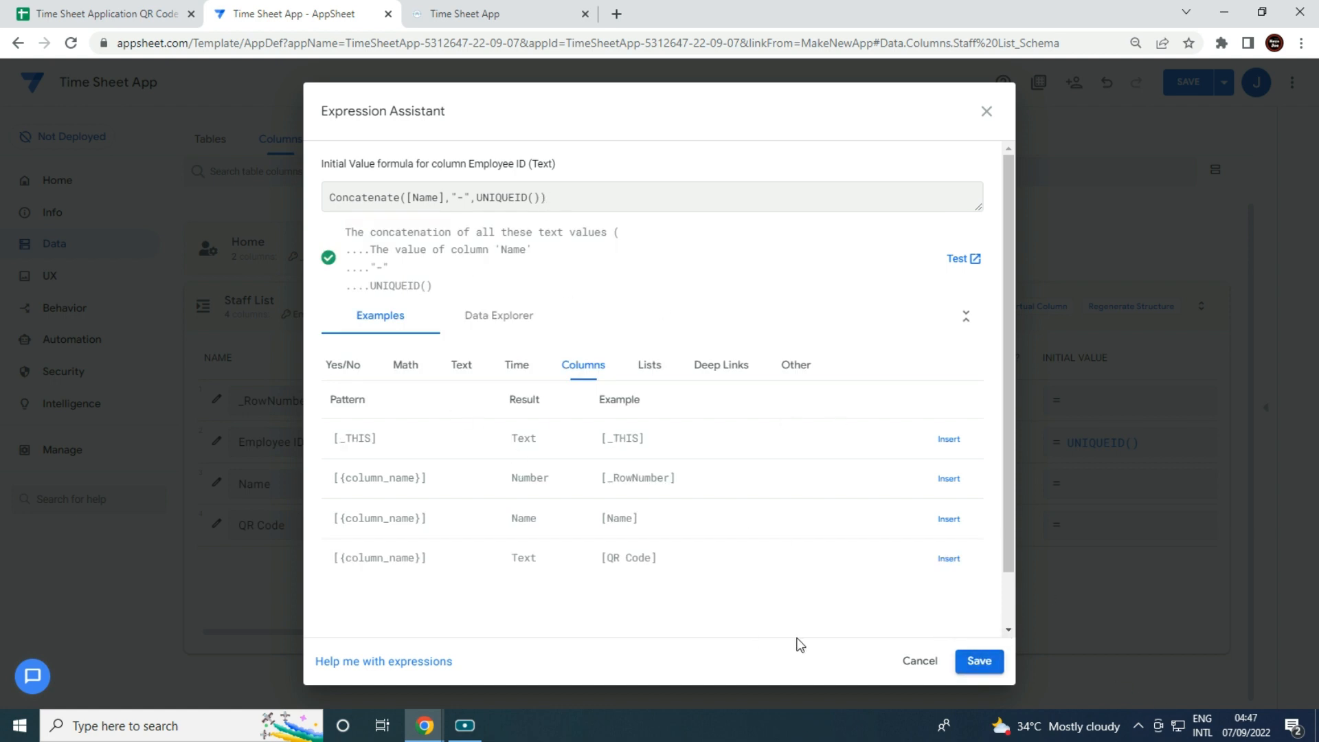
pyautogui.click(980, 661)
pyautogui.scroll(-1, 688, 463)
pyautogui.scroll(-3, 688, 463)
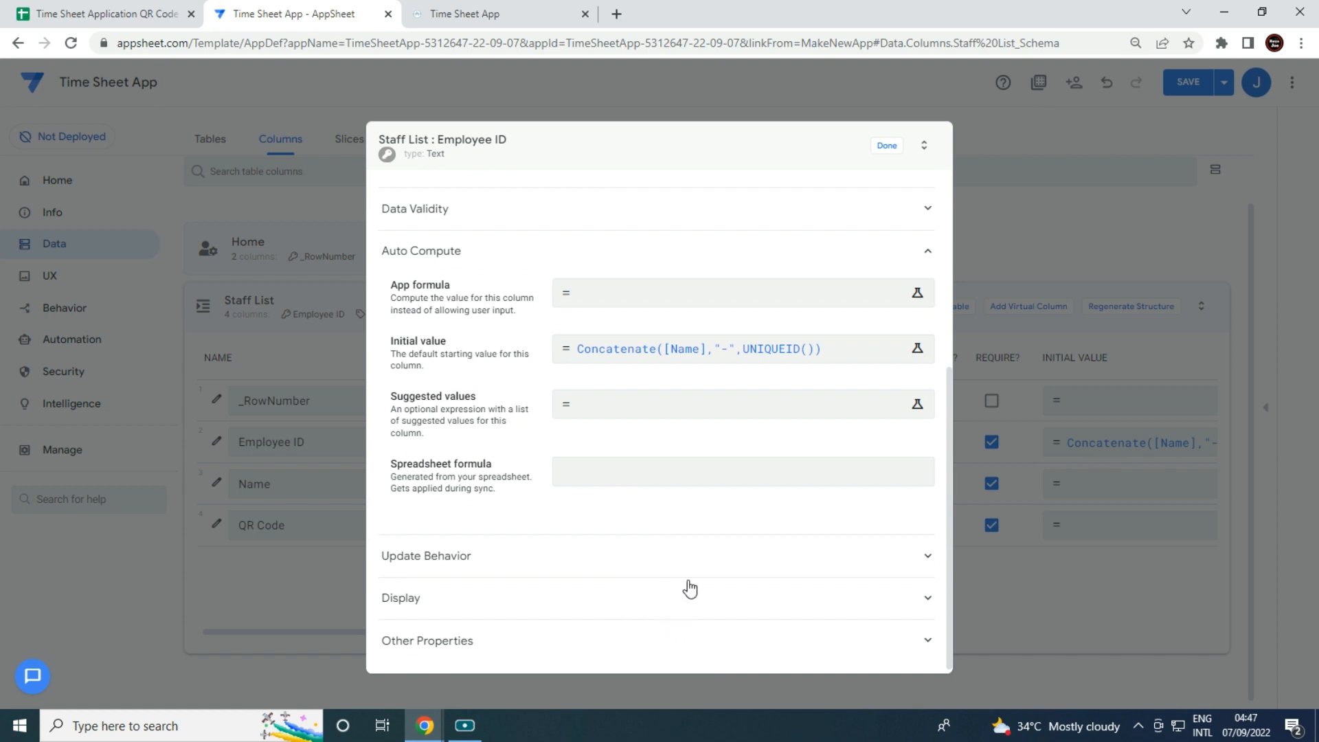
# Set Employee ID's Editable? condition to isblank([_thisrow].[Employee ID]) and close its settings.
pyautogui.click(690, 565)
pyautogui.click(859, 655)
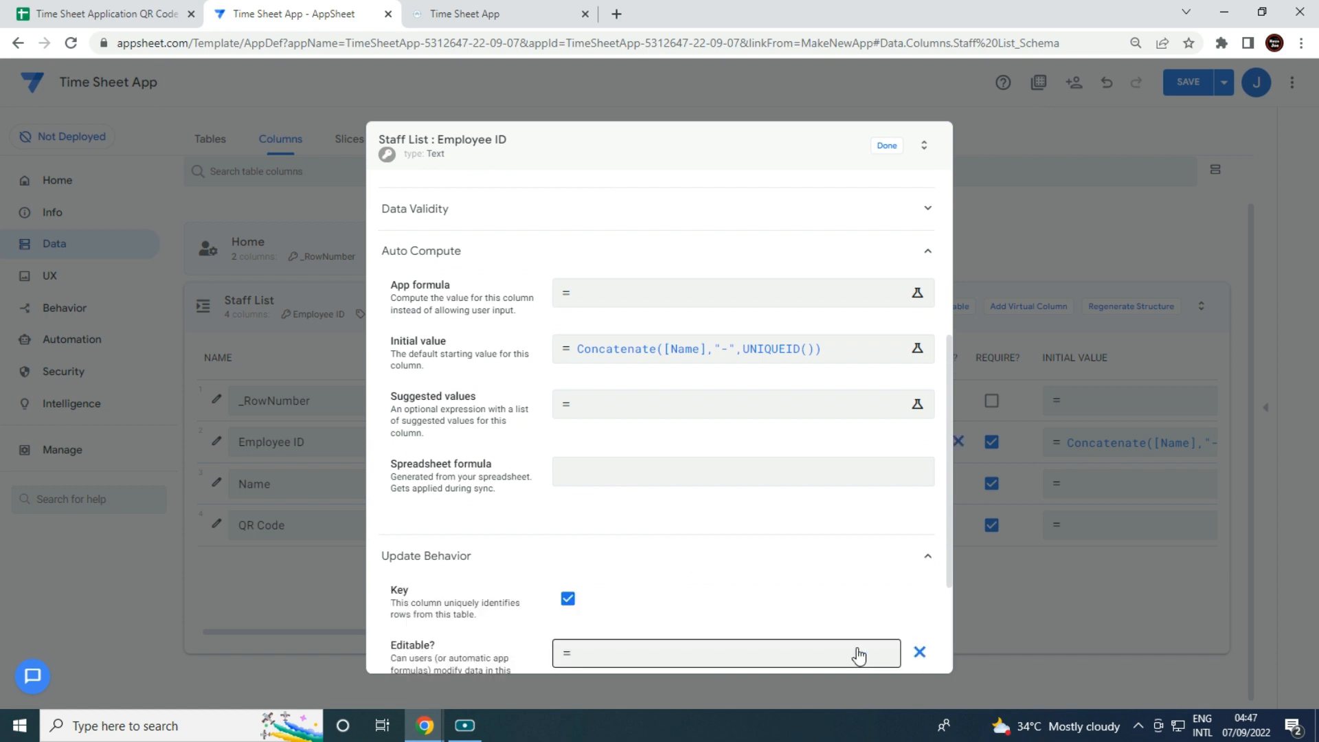
pyautogui.write('isblank([_thisrow].[Employee ID')
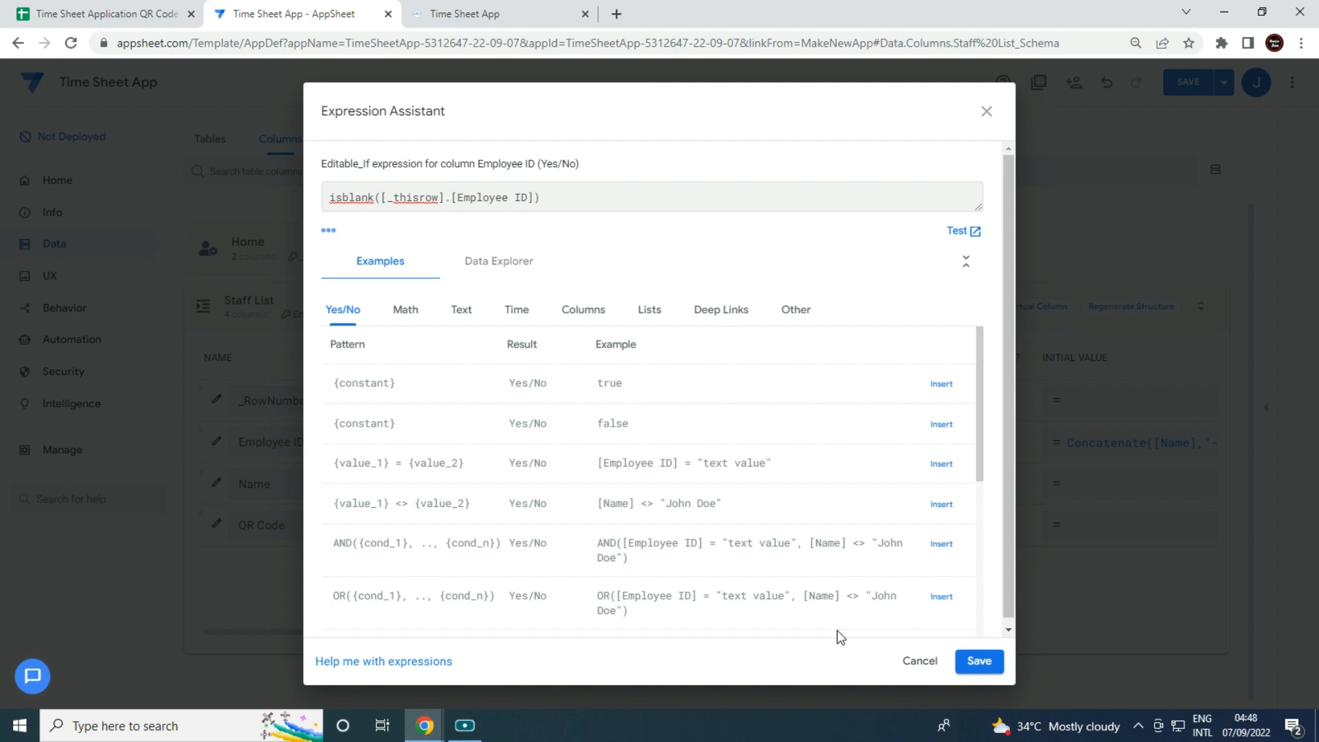
pyautogui.click(985, 667)
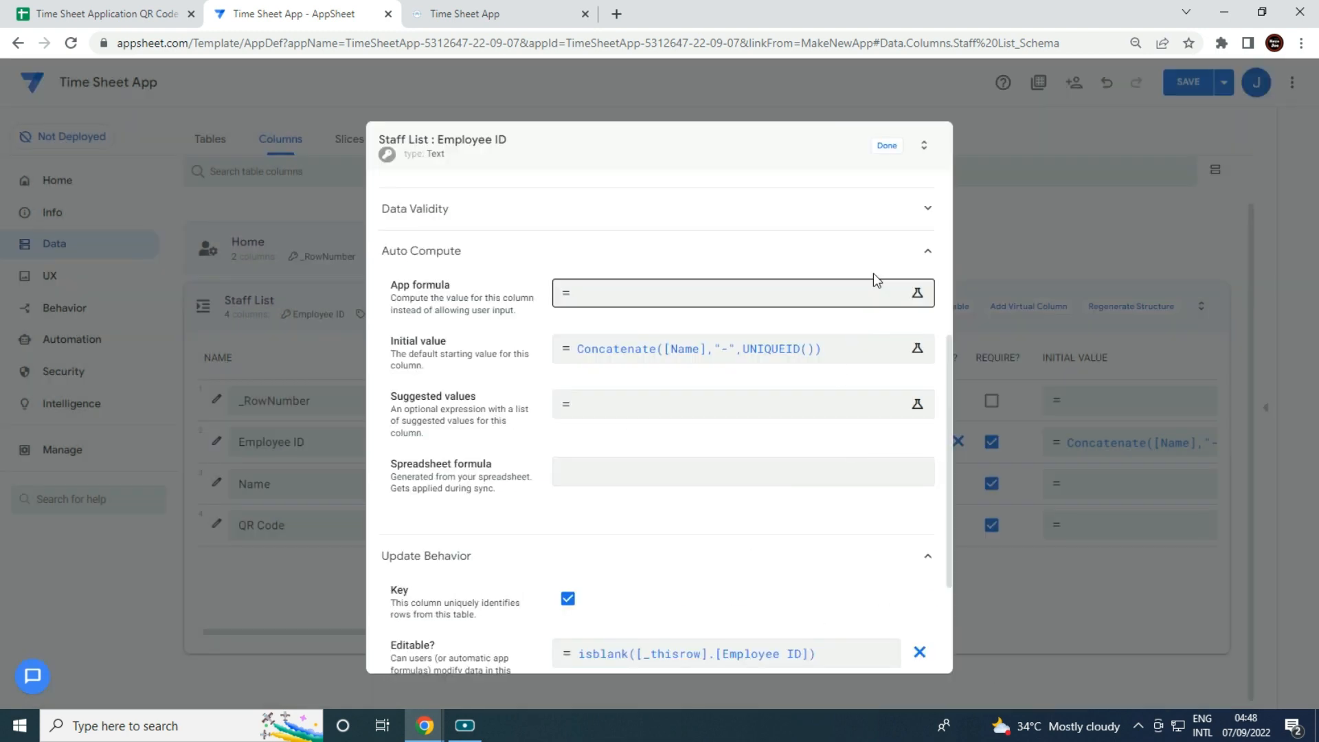
pyautogui.click(901, 148)
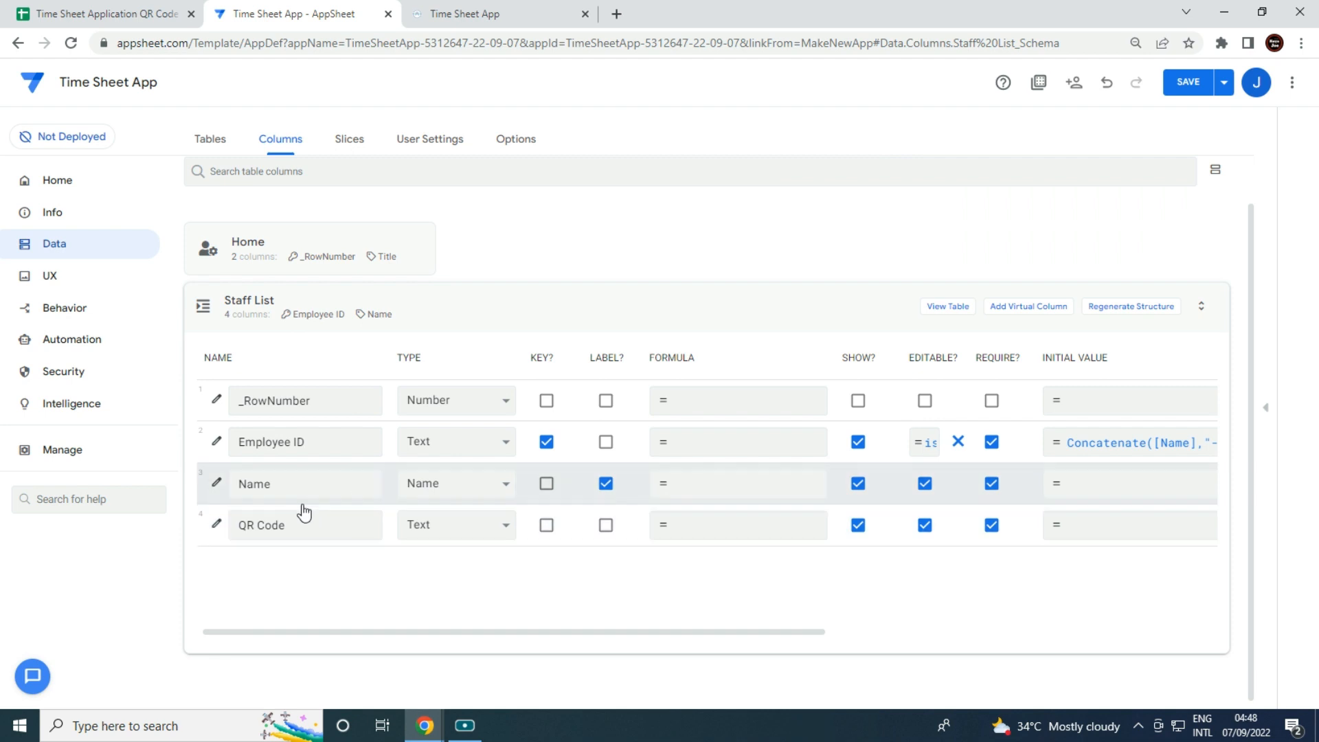
# Set the Name column type to Text and the QR Code column type to Image.
pyautogui.click(462, 490)
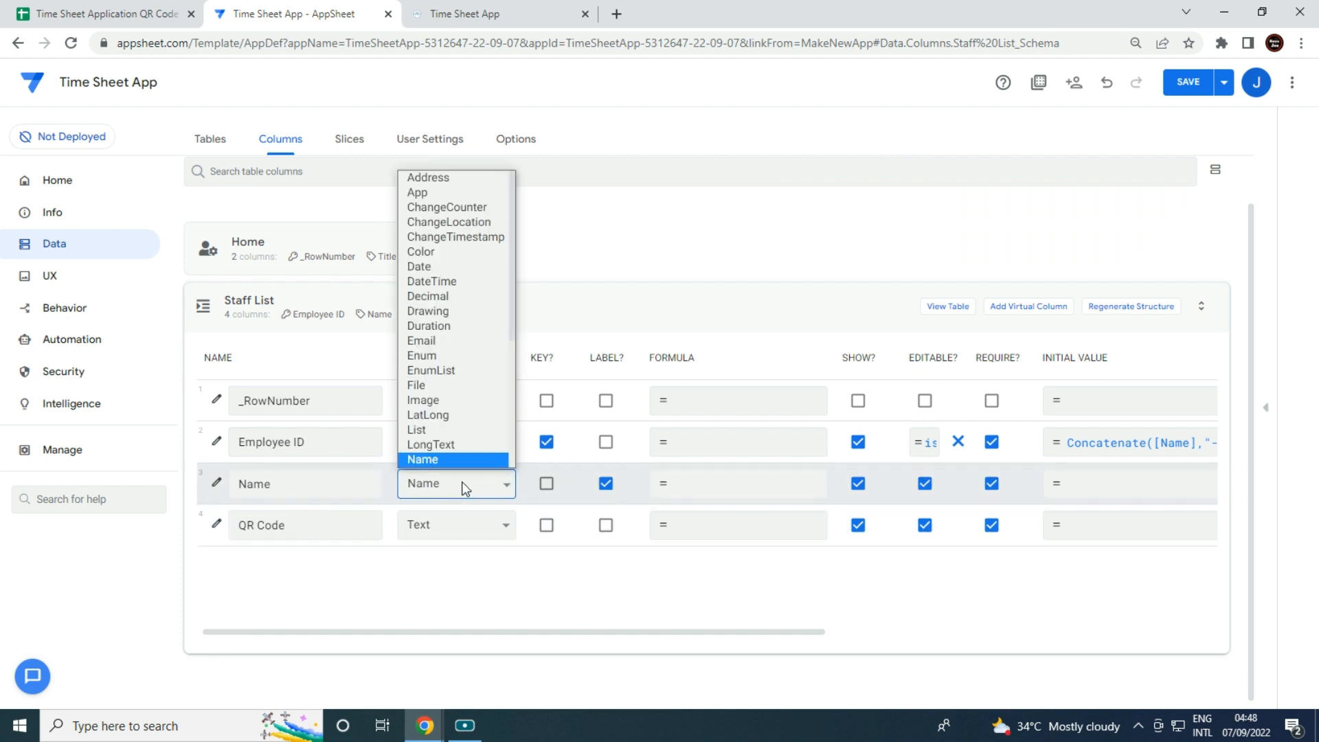
pyautogui.scroll(-3, 462, 481)
pyautogui.click(447, 459)
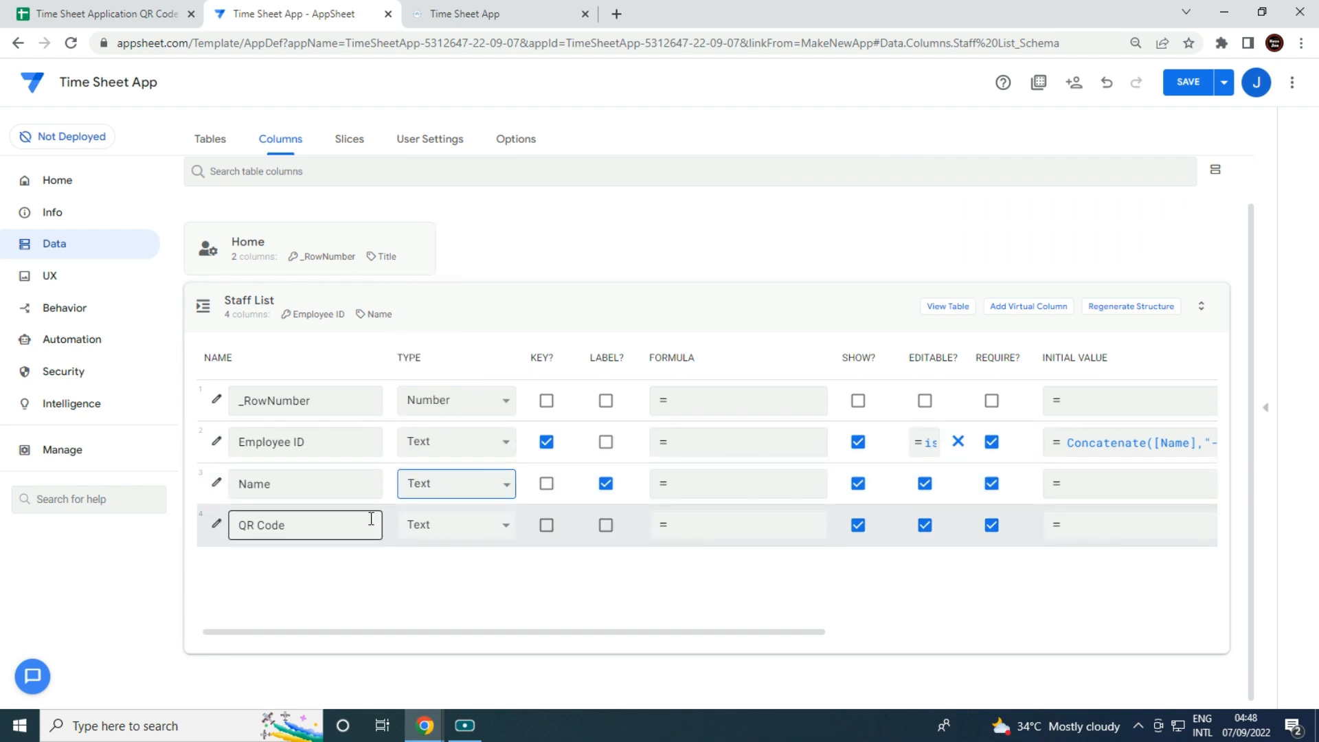
pyautogui.click(440, 534)
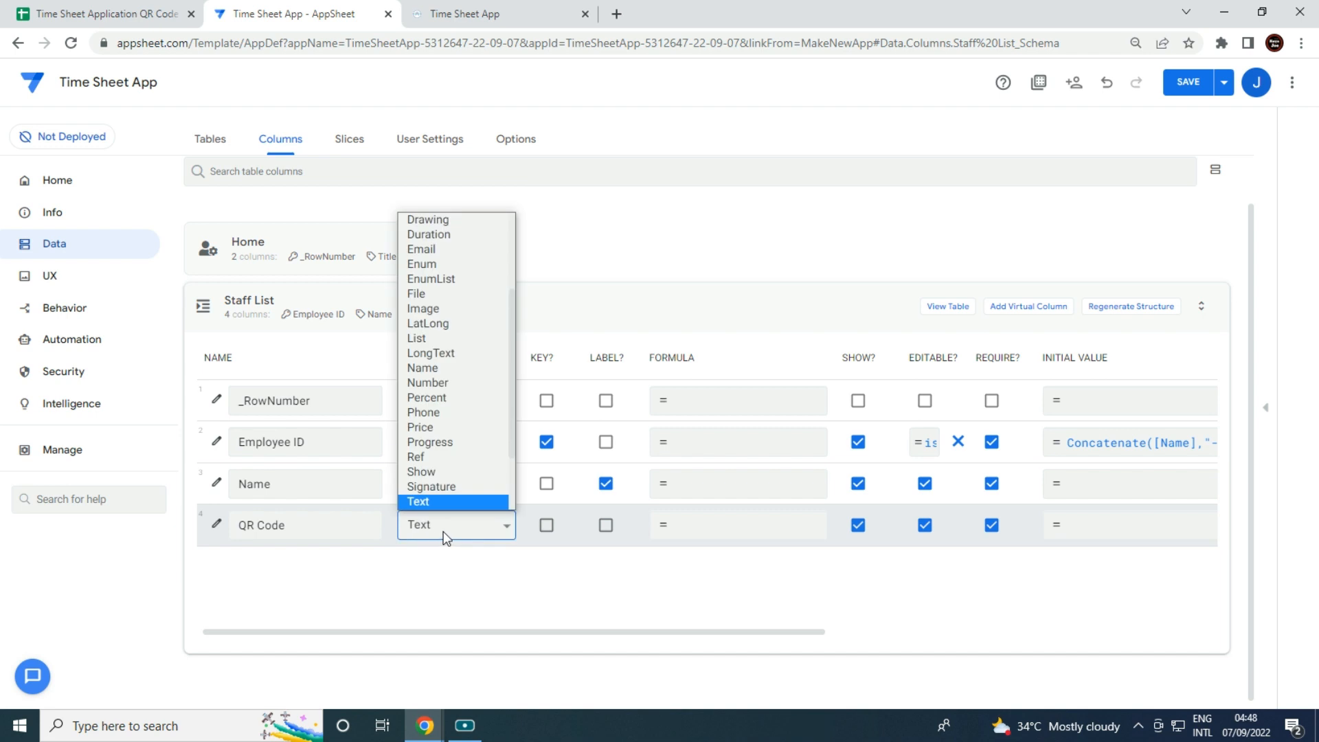
pyautogui.press('i')
pyautogui.click(454, 307)
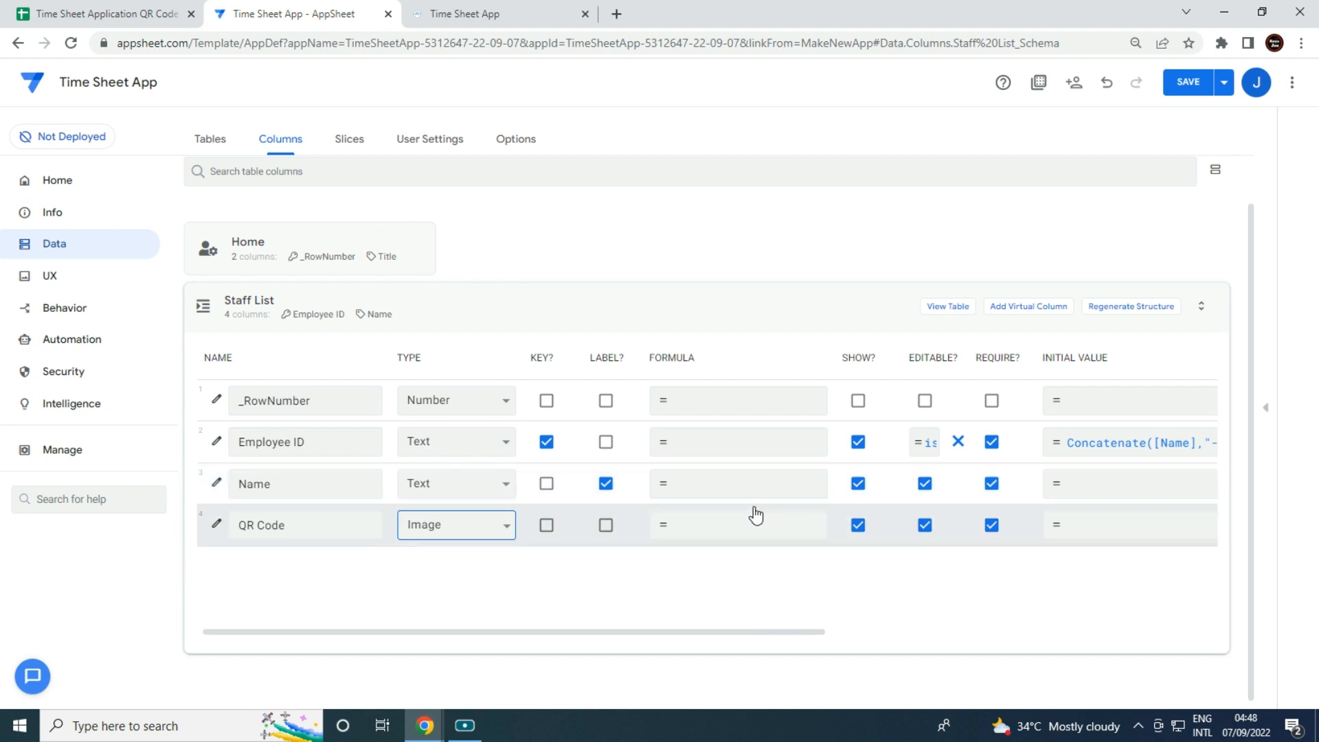
# Paste the QR chart URL formula into QR Code, change the chart size to 400x500, and save.
pyautogui.click(716, 544)
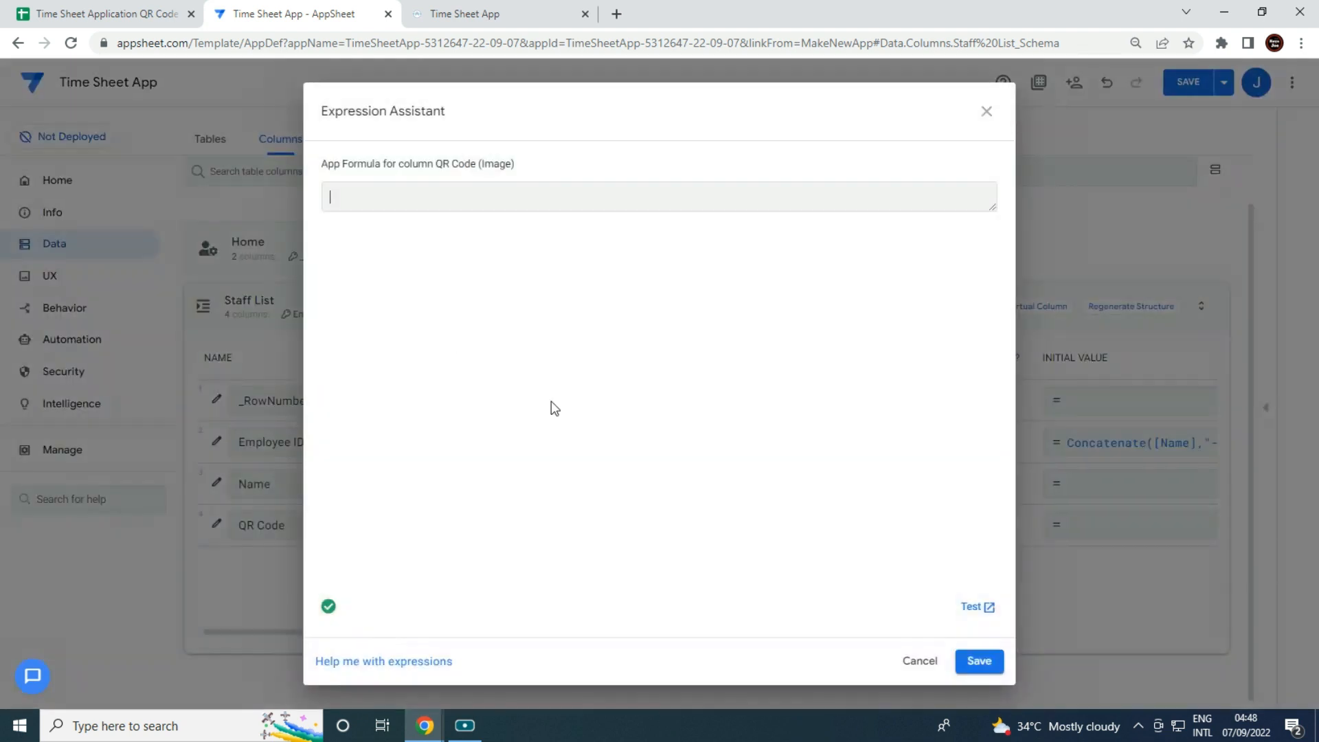
pyautogui.write('CONCATENATE("https://chart.googleapis.com/chart?chs=500x500&cht=qr&chl="&ENCODEURL([Employee ID]))')
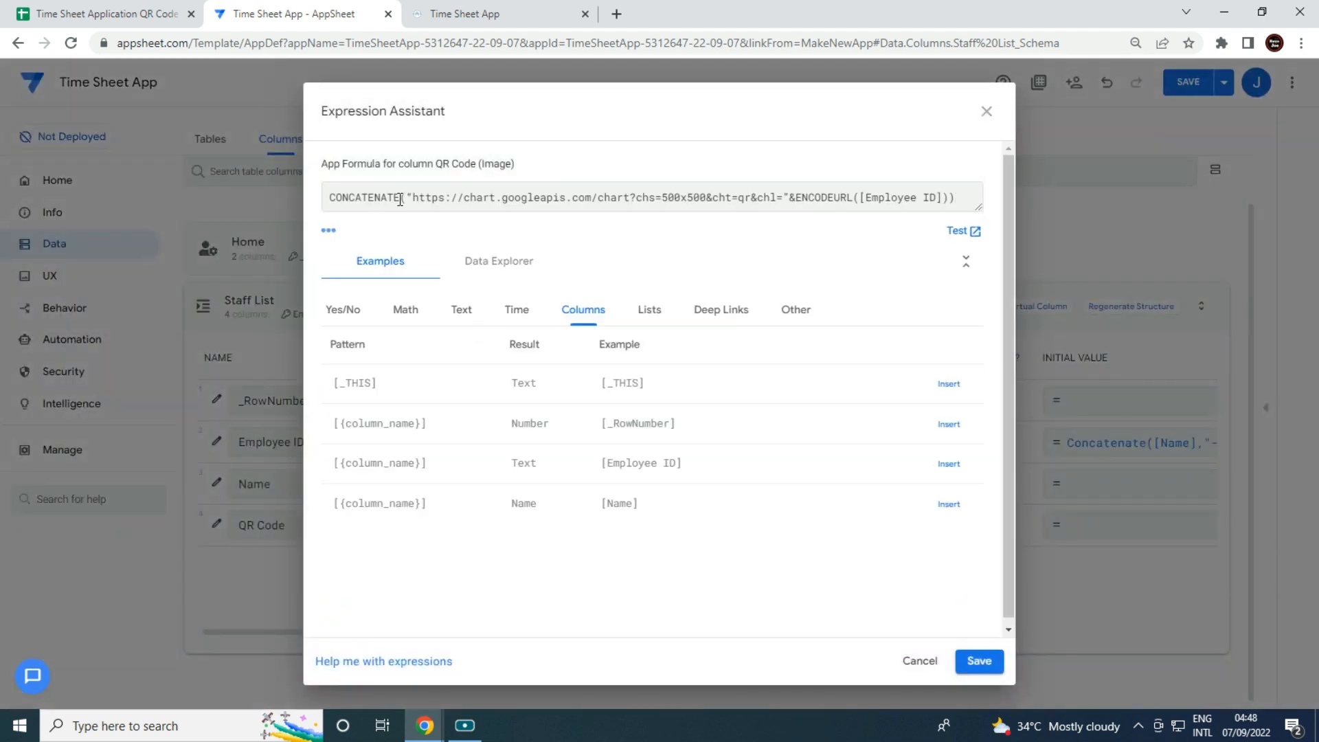
pyautogui.moveTo(420, 198); pyautogui.dragTo(599, 202)
pyautogui.click(602, 206)
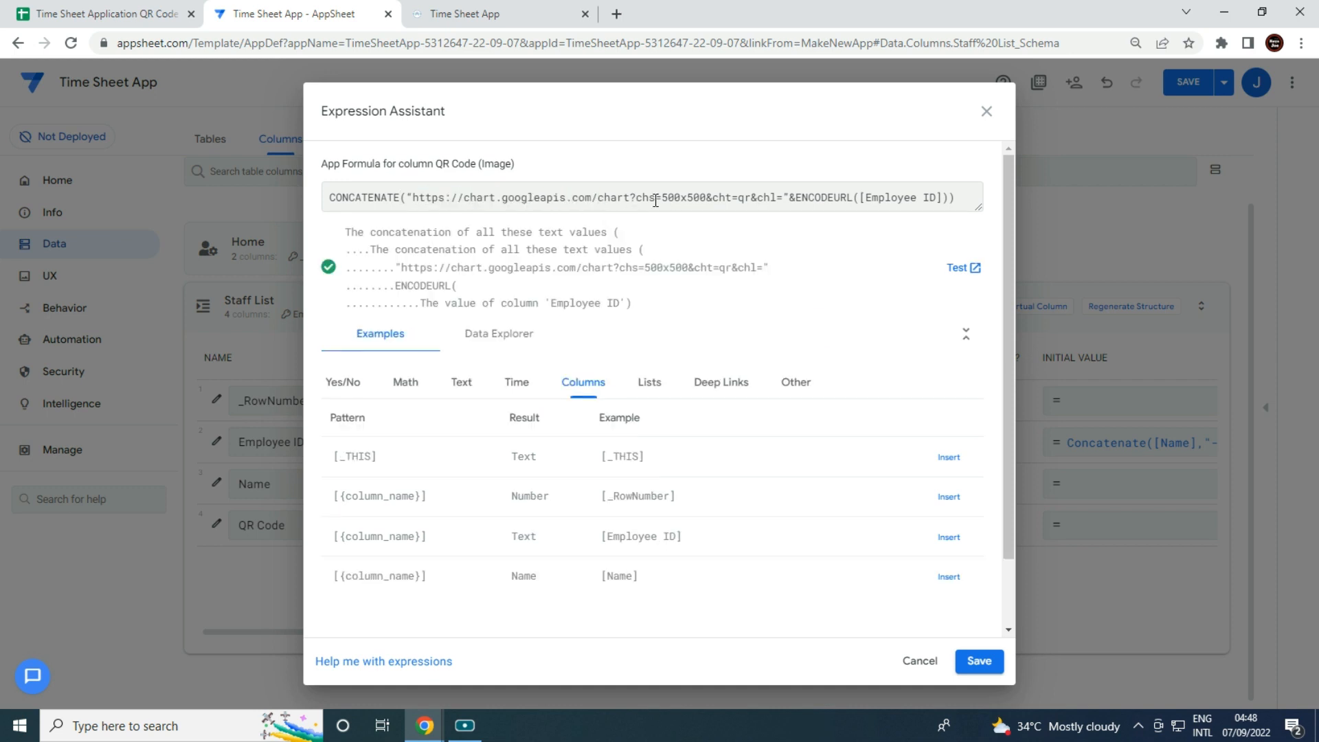
pyautogui.press('BackSpace')
pyautogui.write('4')
pyautogui.click(977, 663)
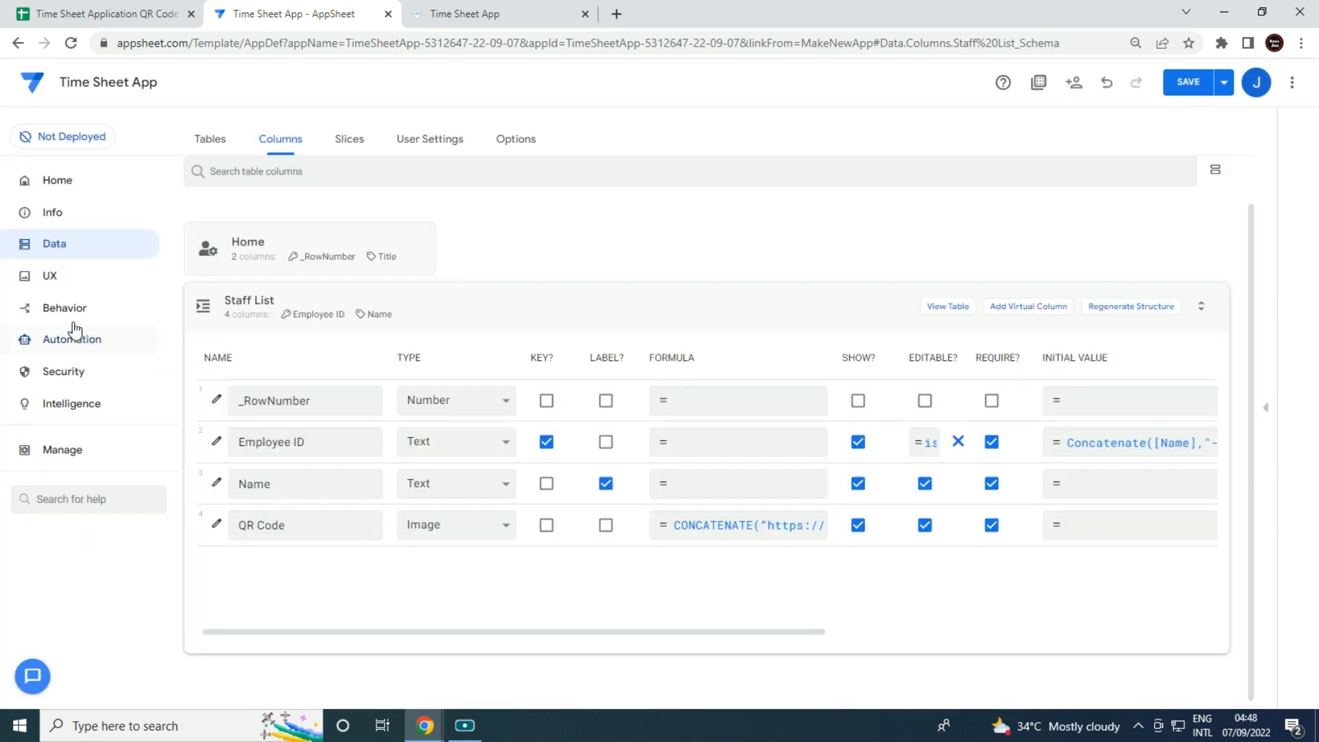
# Create a new view named Staff List on the Staff List data, positioned as ref.
pyautogui.click(58, 281)
pyautogui.click(222, 273)
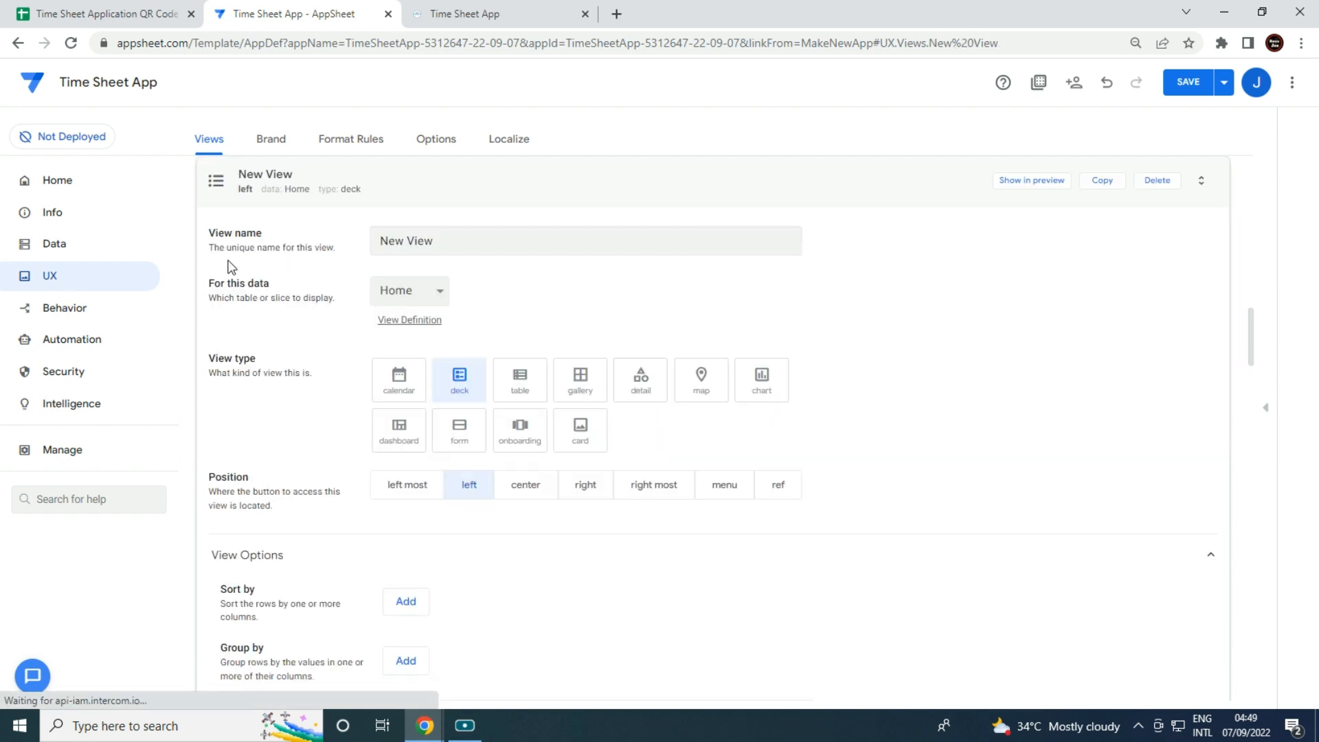
pyautogui.click(428, 294)
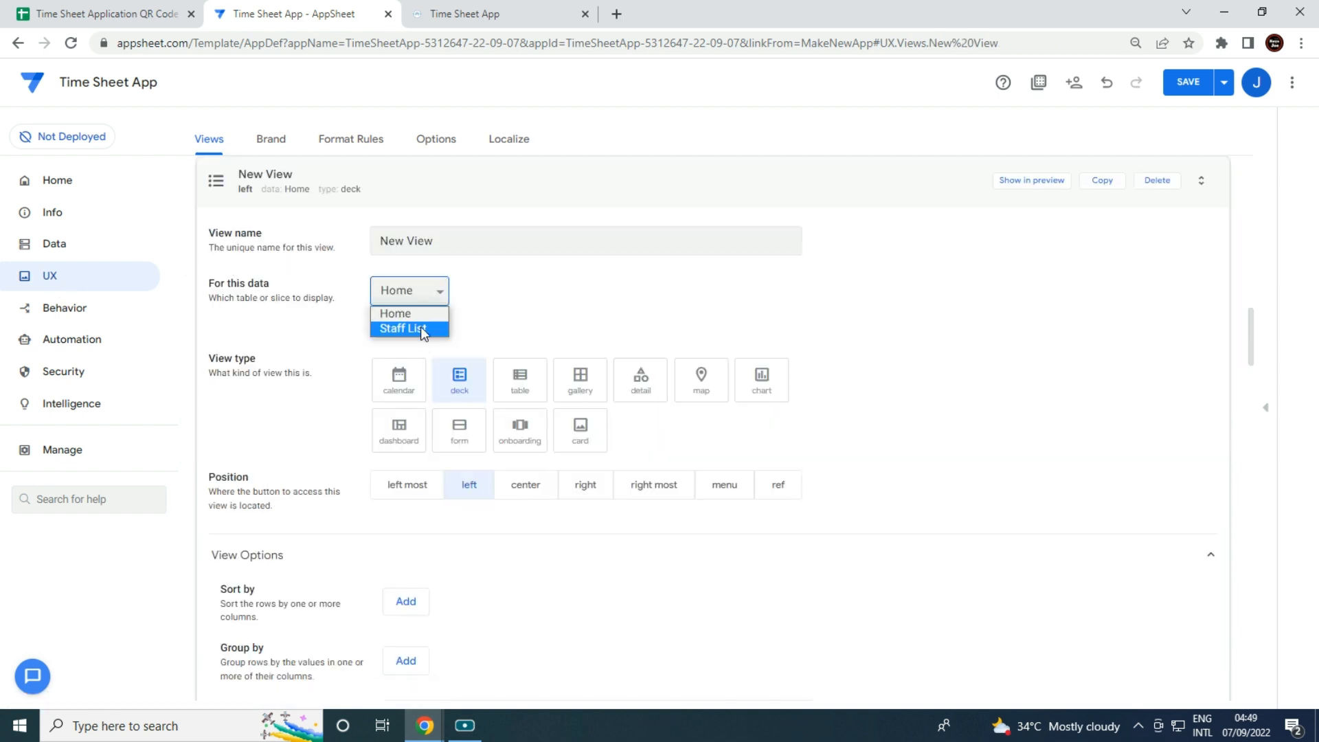
pyautogui.click(424, 328)
pyautogui.moveTo(450, 241); pyautogui.dragTo(3, 244)
pyautogui.write('S')
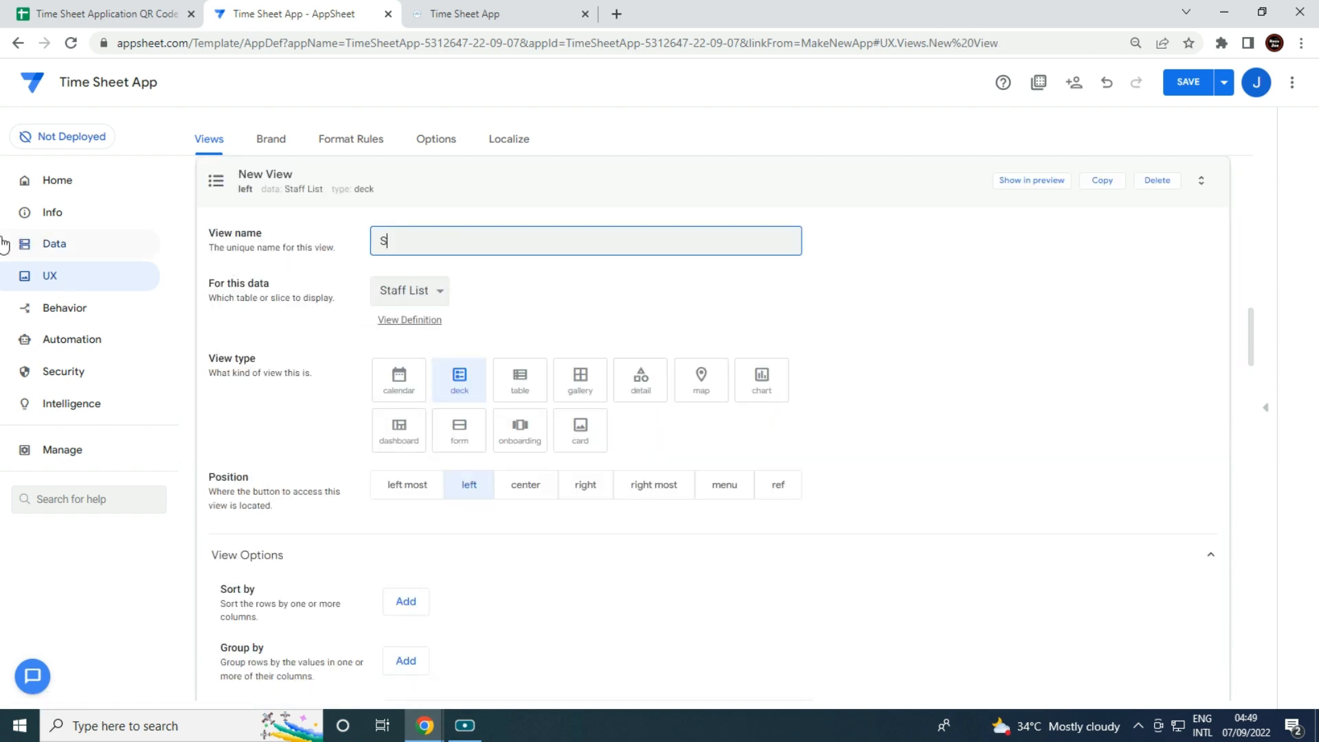
pyautogui.write('taff List')
pyautogui.click(783, 498)
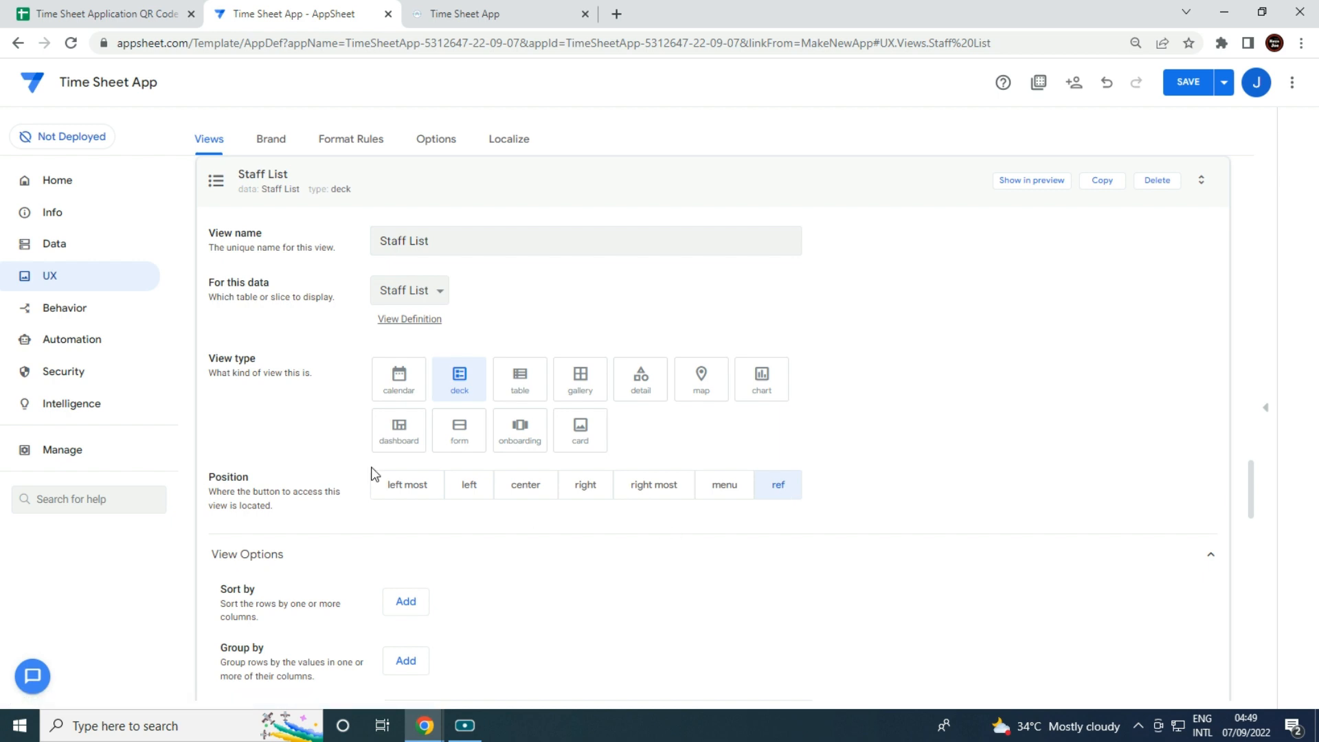
pyautogui.scroll(-1, 545, 486)
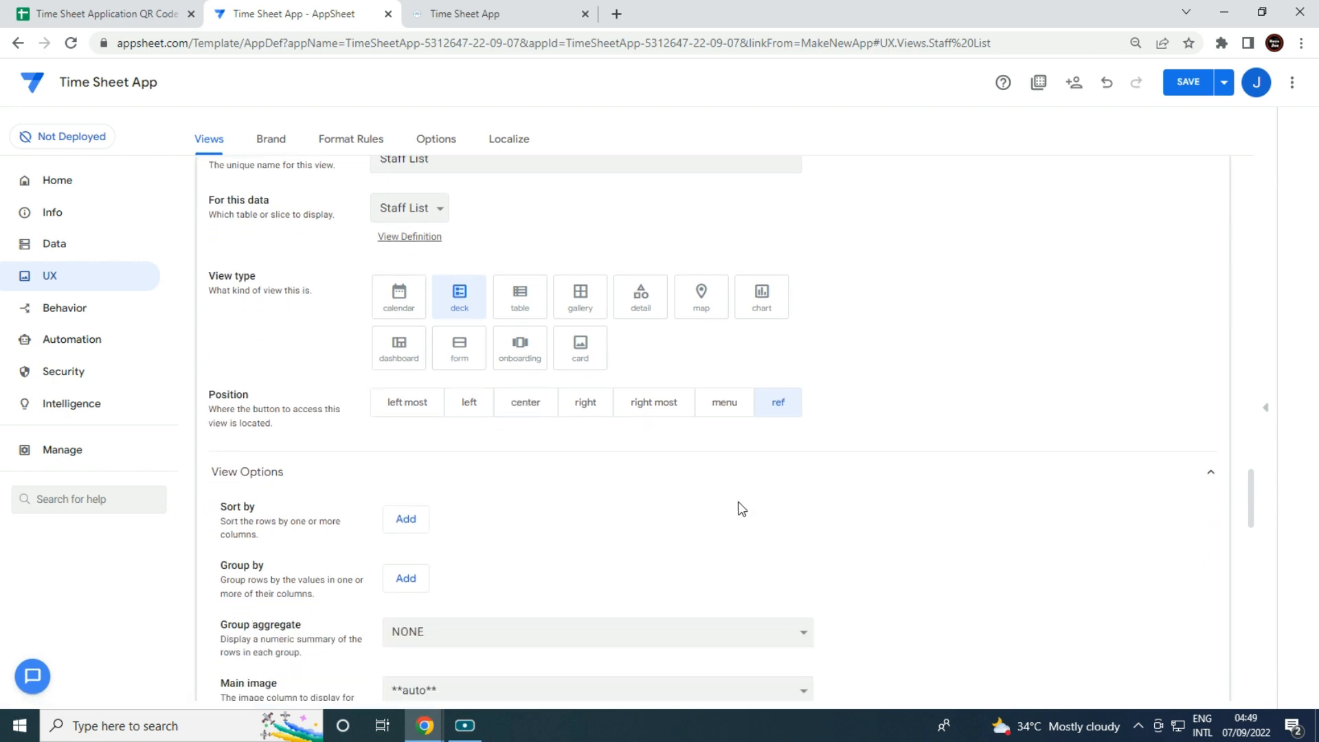
pyautogui.scroll(-2, 597, 495)
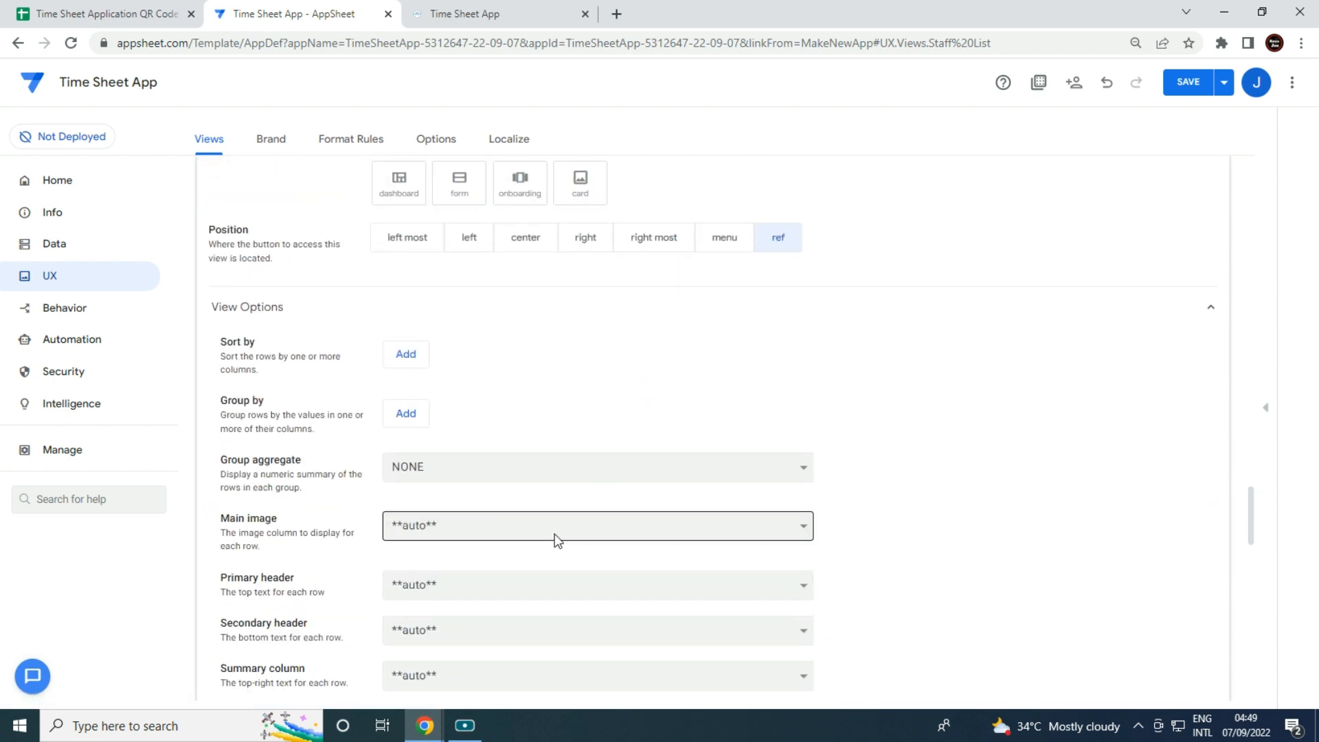
# Use QR Code as main image, Name as primary header, Employee ID as secondary header, no summary.
pyautogui.click(543, 534)
pyautogui.click(518, 576)
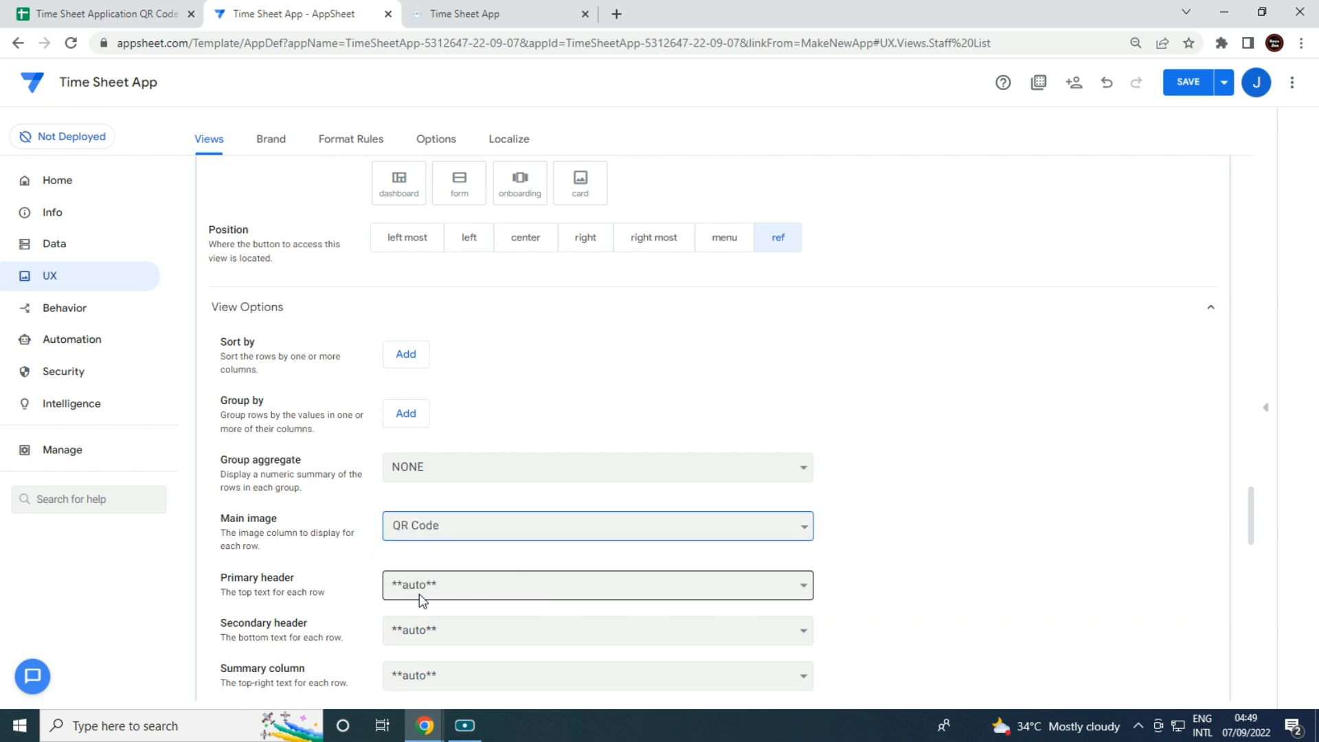
pyautogui.click(419, 589)
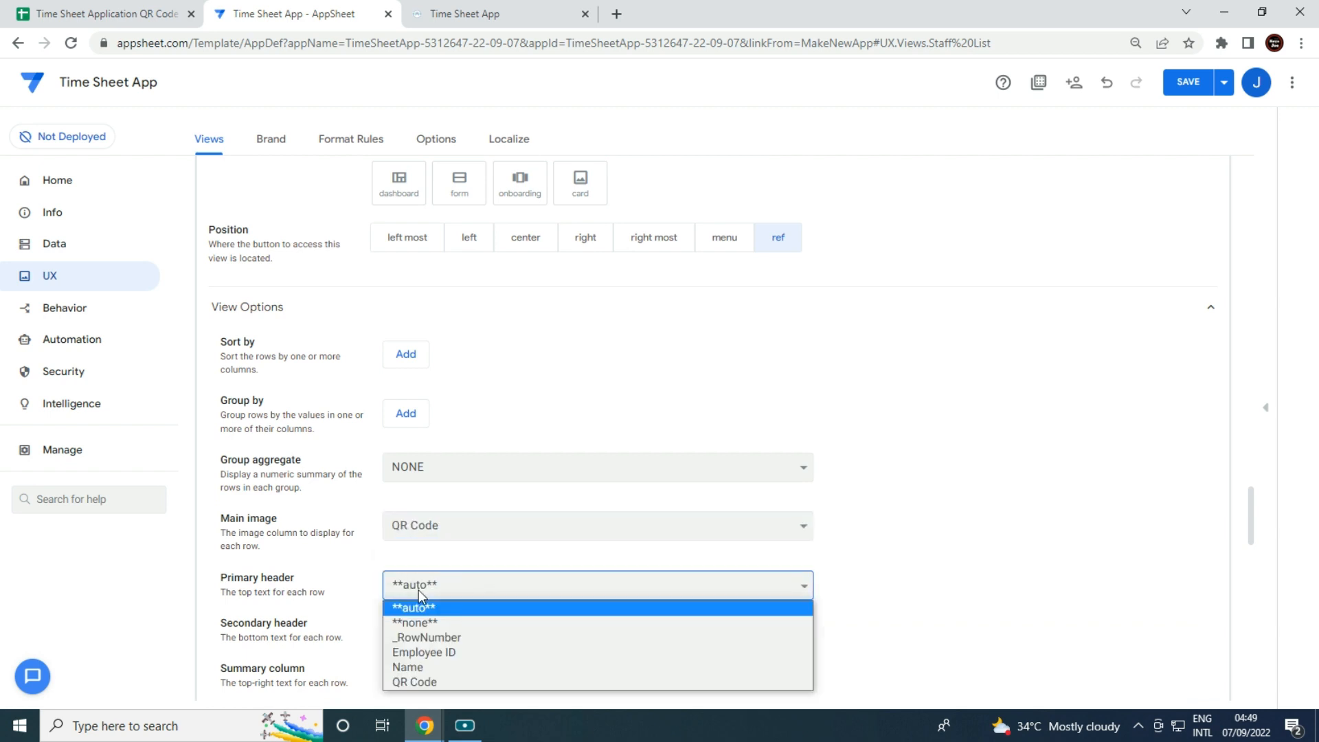
pyautogui.click(440, 667)
pyautogui.scroll(-1, 462, 553)
pyautogui.click(460, 546)
pyautogui.click(463, 617)
pyautogui.scroll(-1, 462, 536)
pyautogui.click(461, 517)
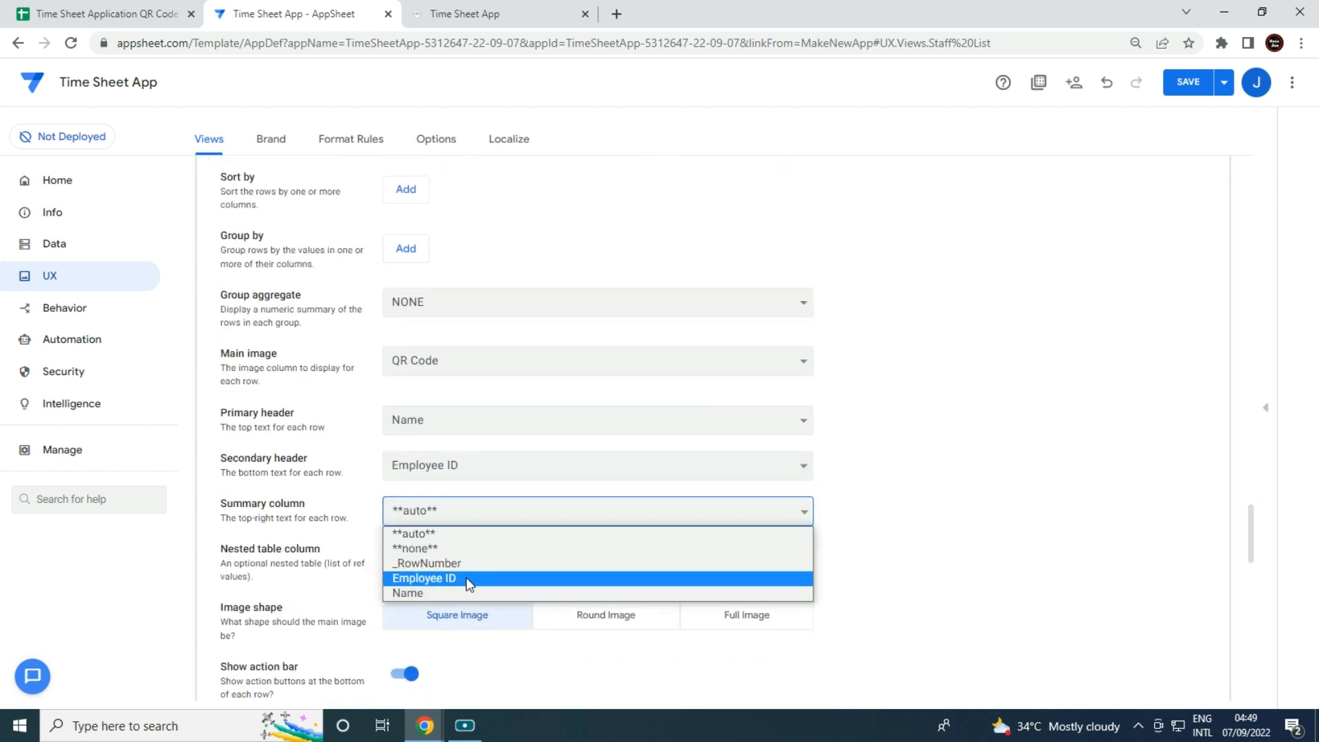
pyautogui.click(451, 551)
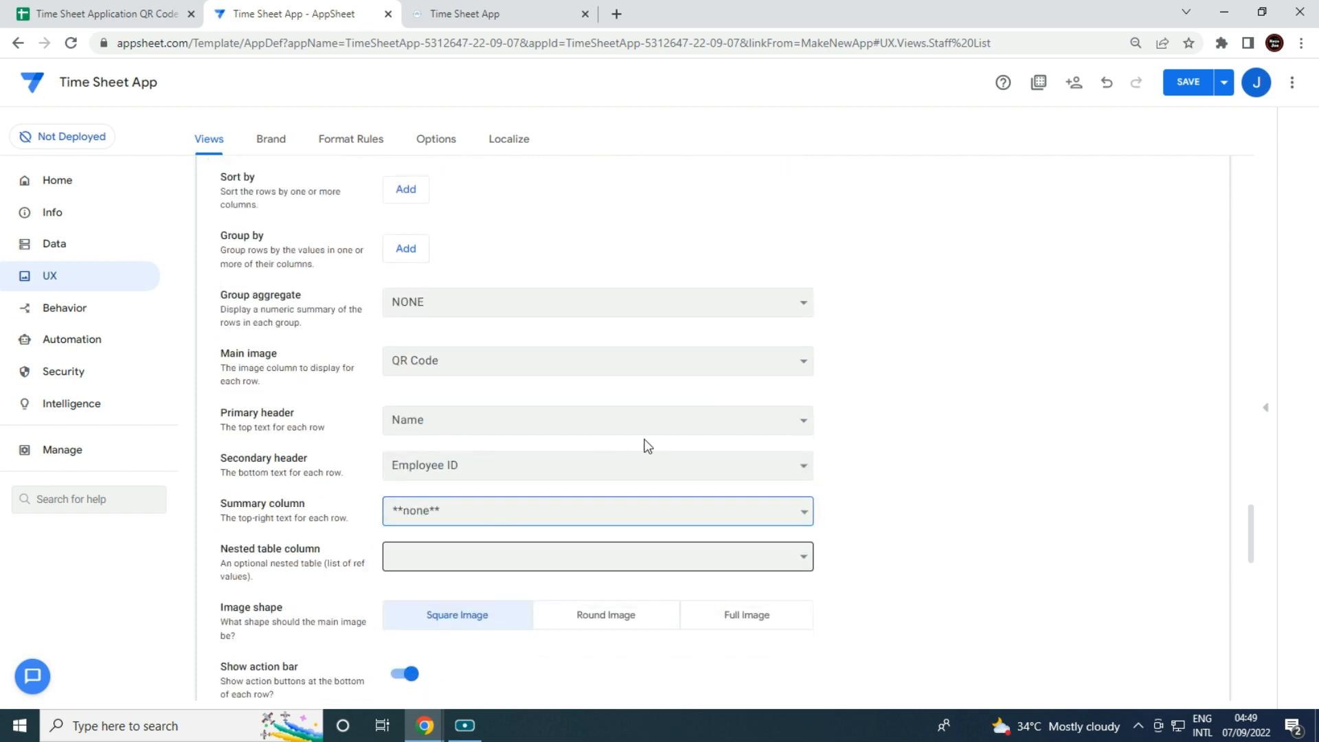
pyautogui.scroll(4, 655, 436)
pyautogui.scroll(-5, 654, 432)
pyautogui.scroll(-2, 661, 433)
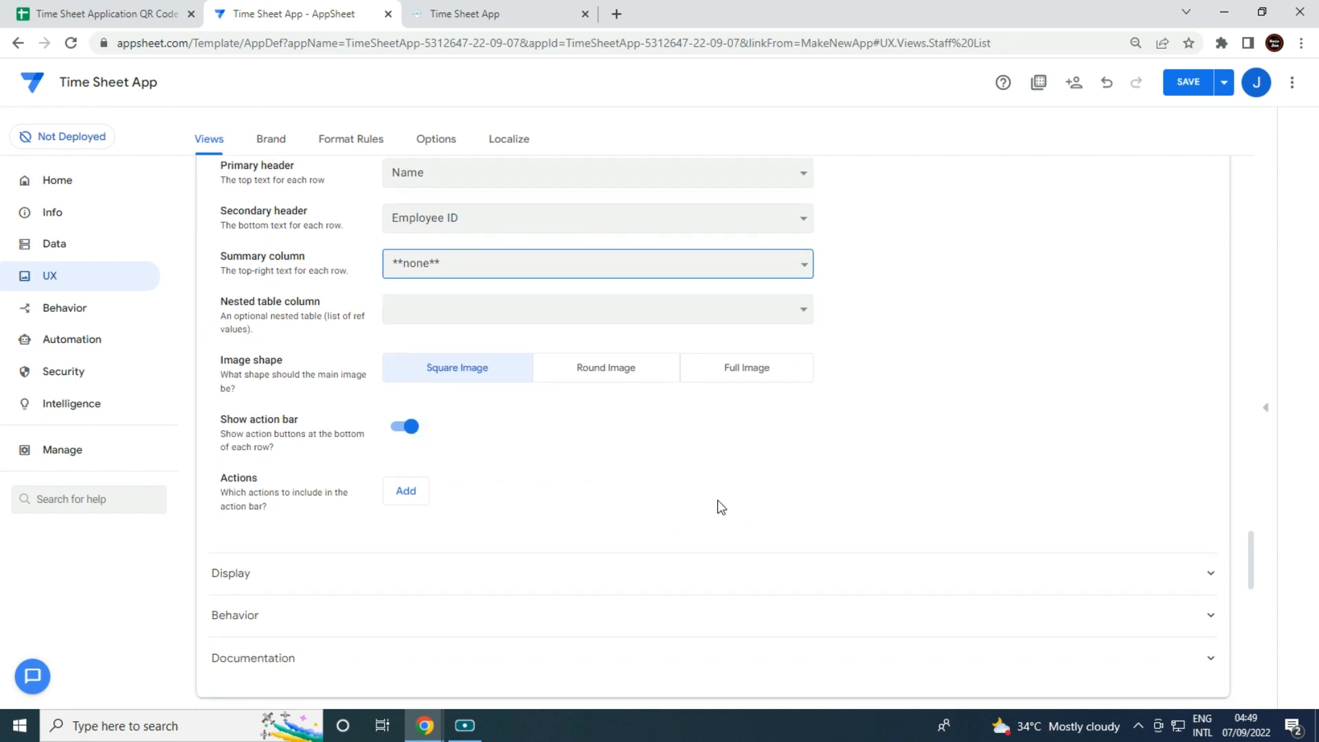
# Turn off the row action bar and copy the app link from the view's behavior settings.
pyautogui.click(415, 439)
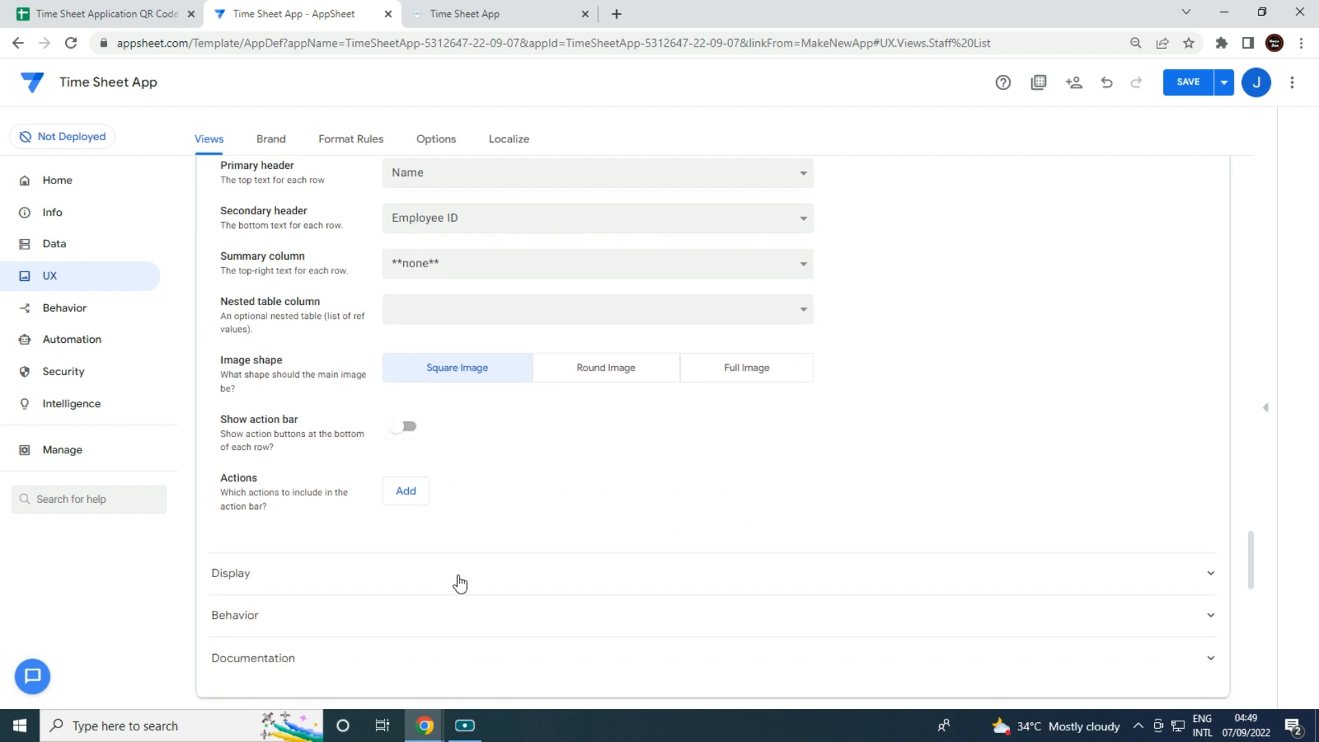
pyautogui.click(494, 615)
pyautogui.scroll(-3, 757, 447)
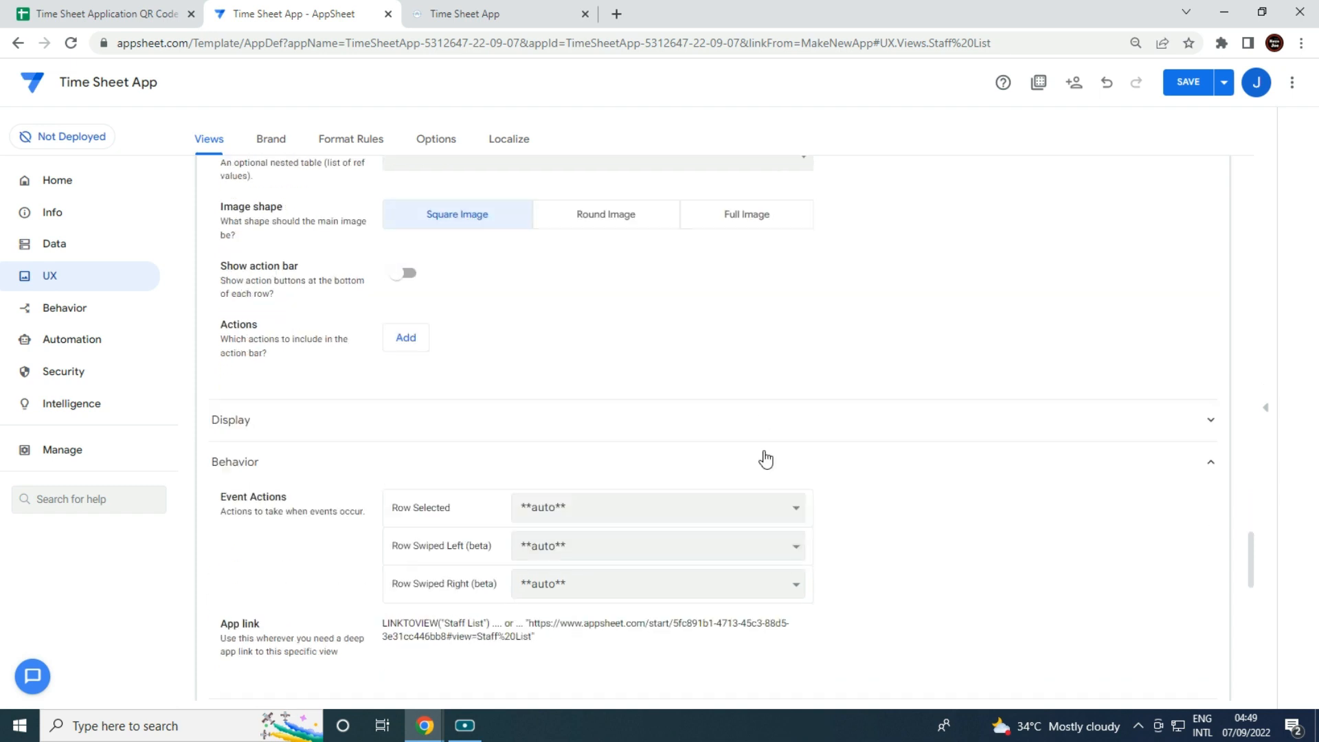
pyautogui.moveTo(383, 530); pyautogui.dragTo(495, 529)
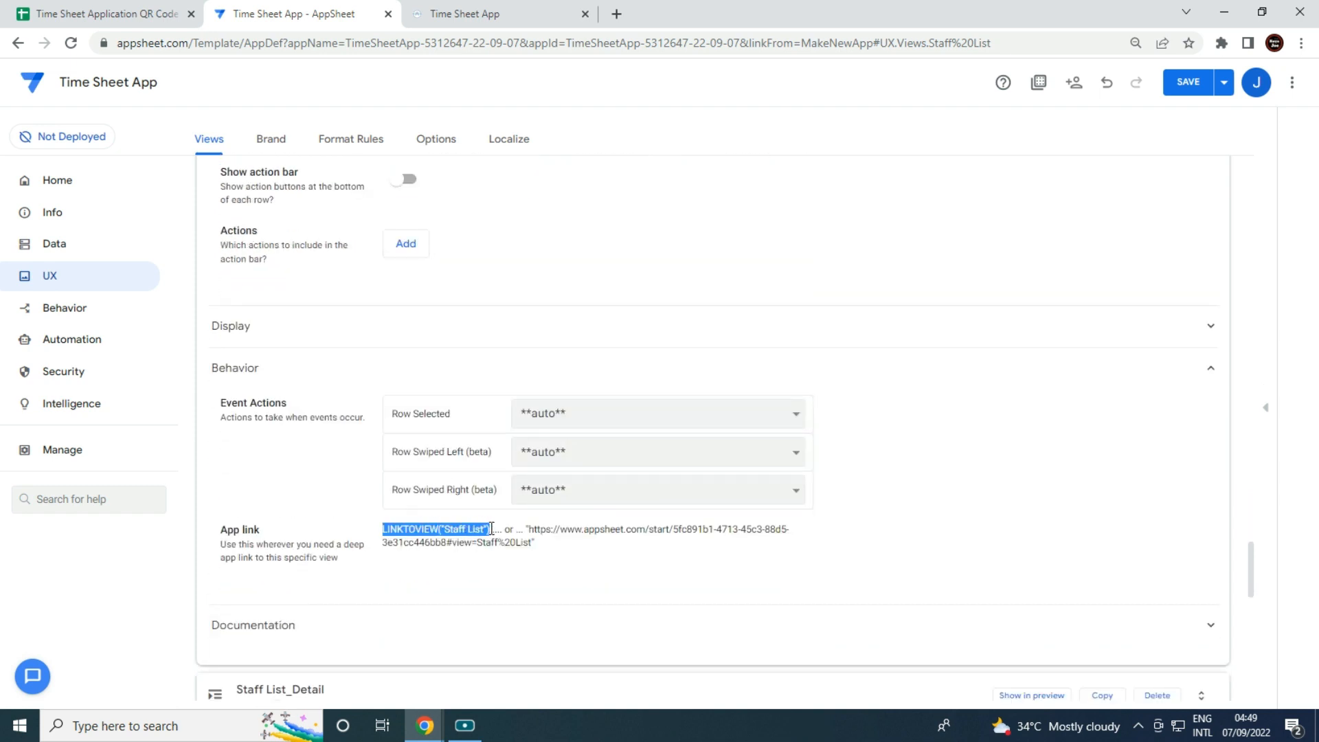
pyautogui.click(861, 268)
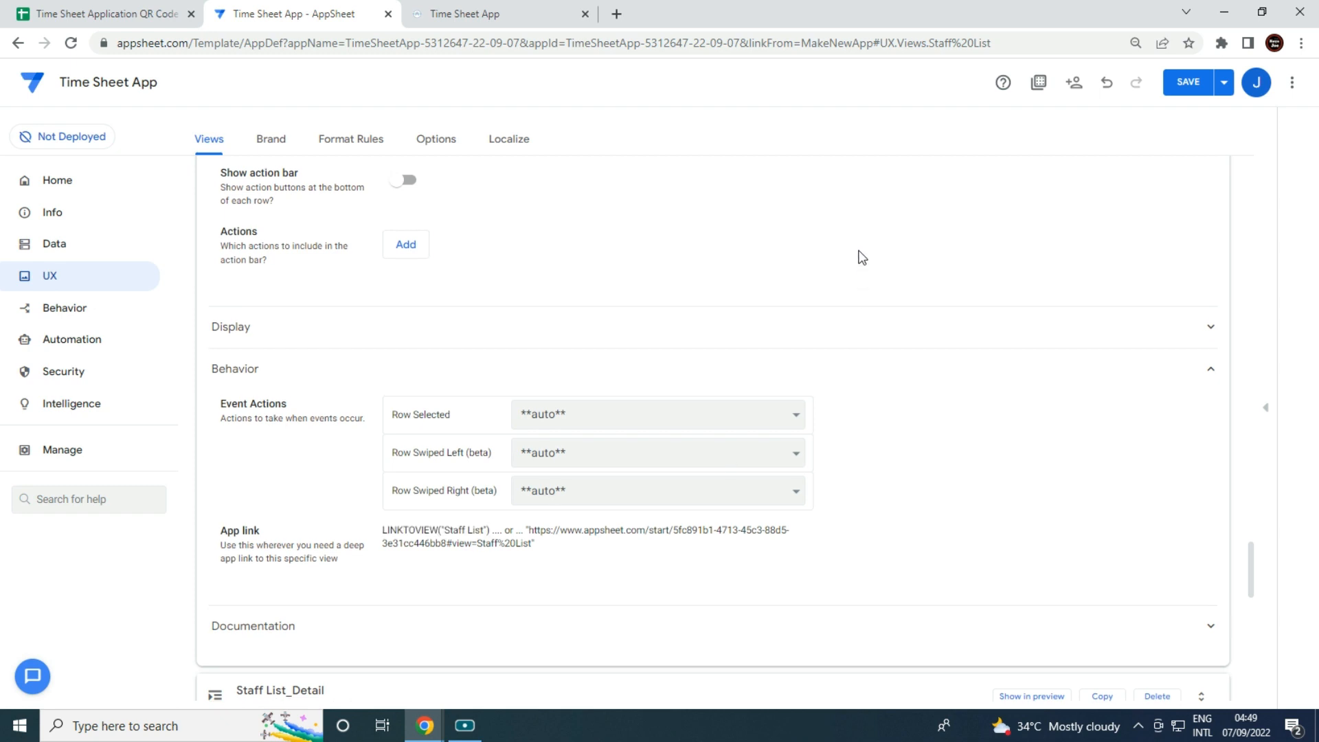
pyautogui.scroll(10, 845, 289)
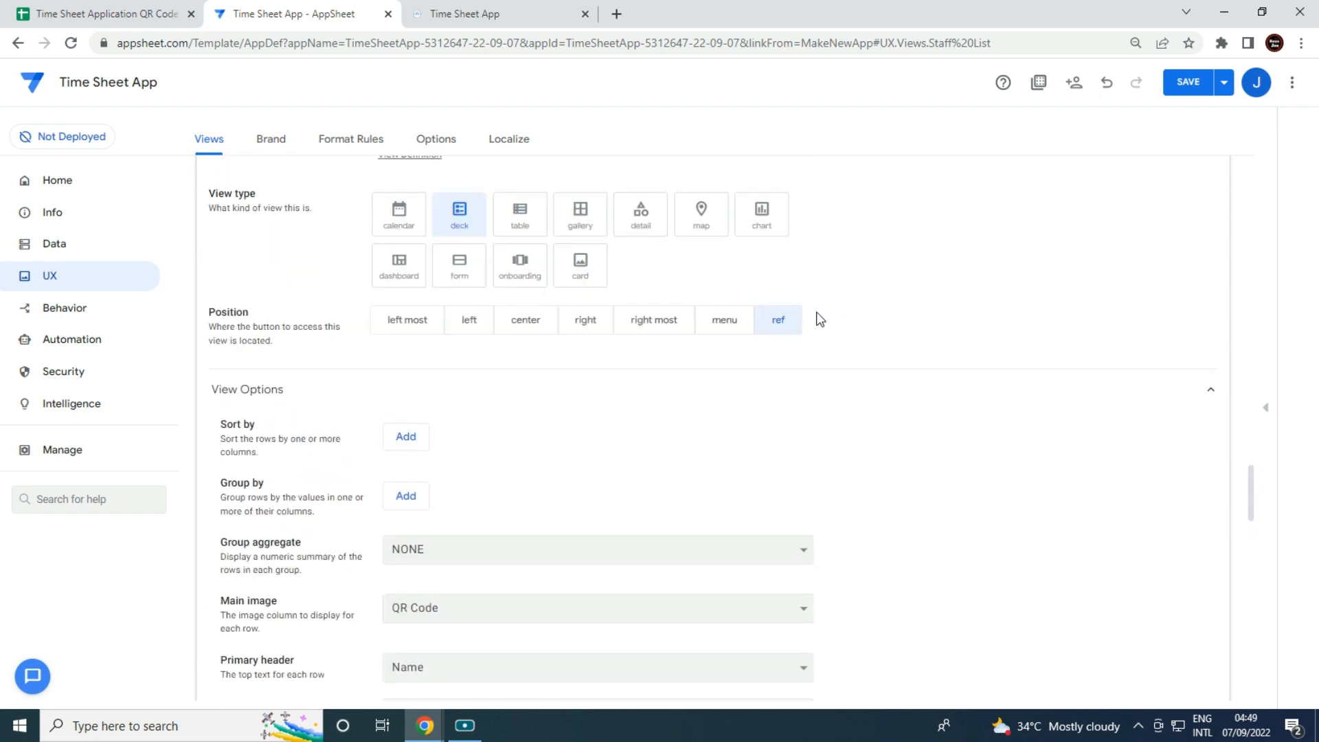
pyautogui.click(62, 314)
# Create a Staff List action targeting LINKTOVIEW("Staff List") with a clipboard icon, and save the app.
pyautogui.click(233, 248)
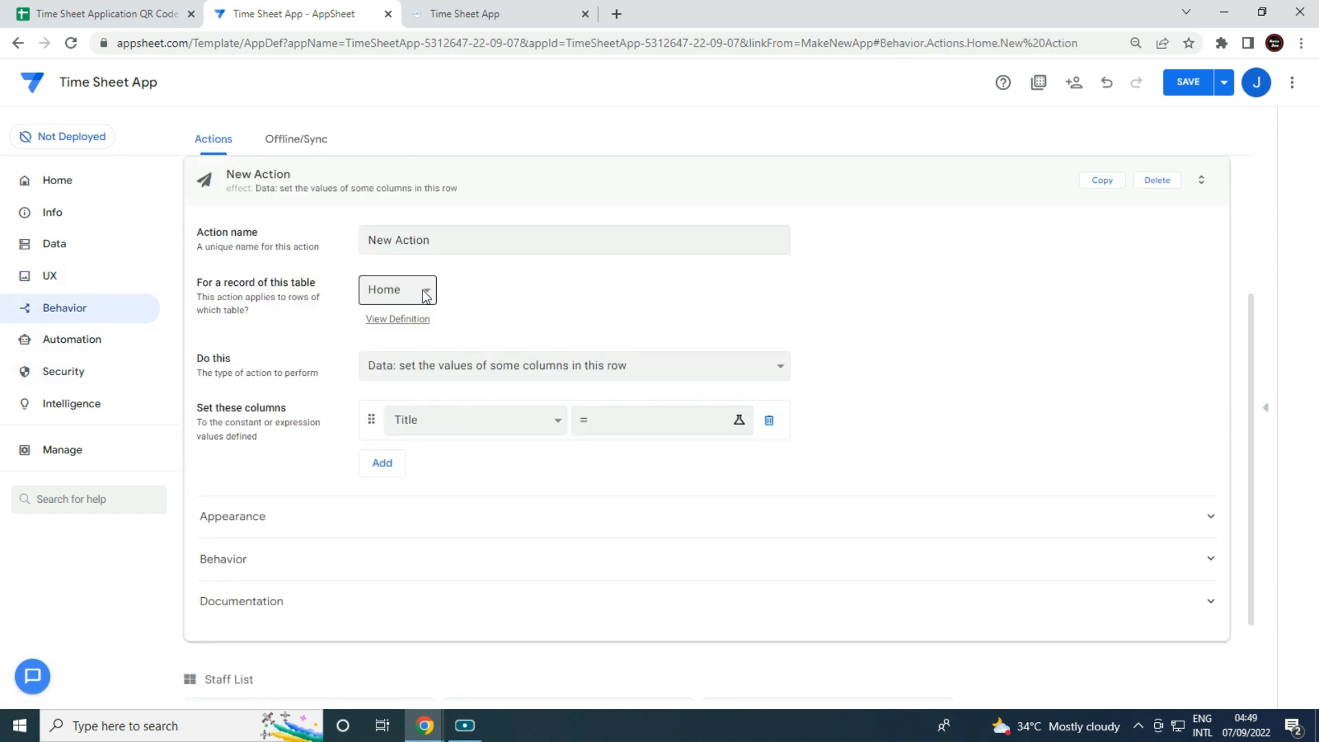
pyautogui.tripleClick(470, 238)
pyautogui.press('BackSpace')
pyautogui.write('Staff List')
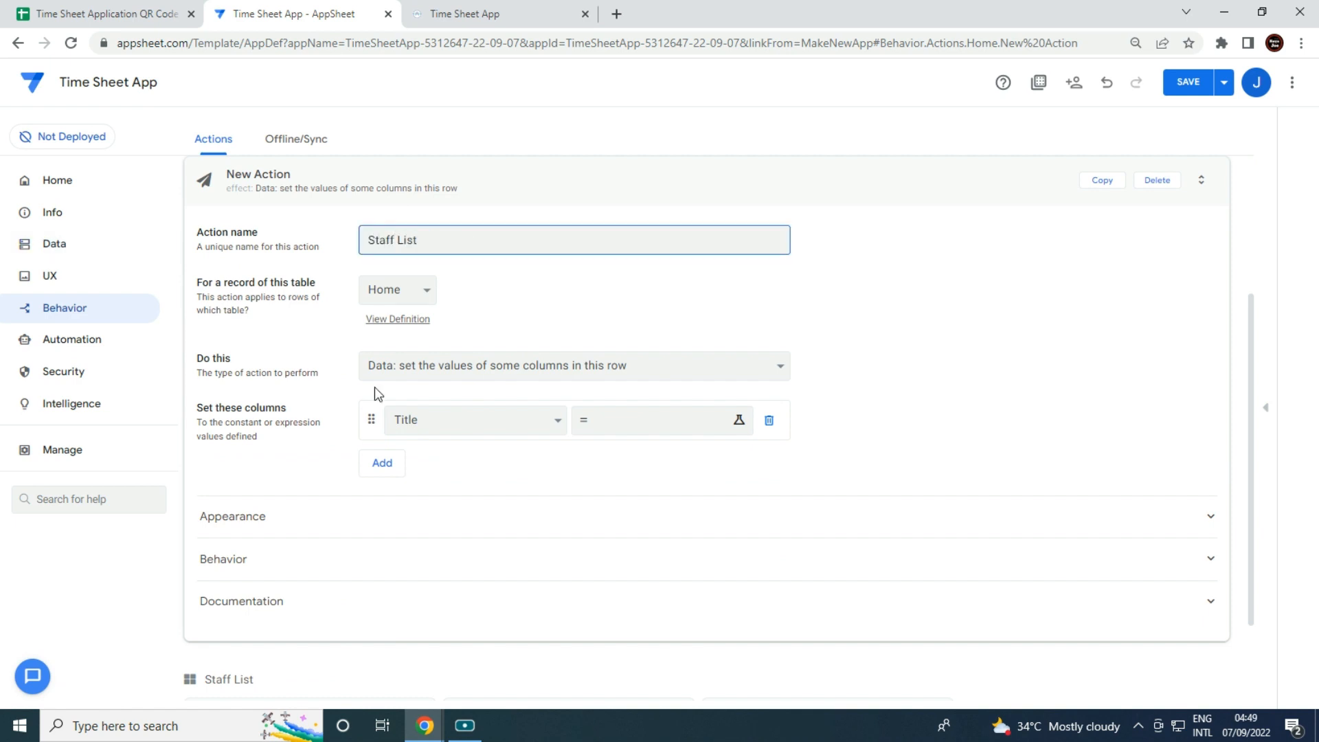
pyautogui.click(561, 375)
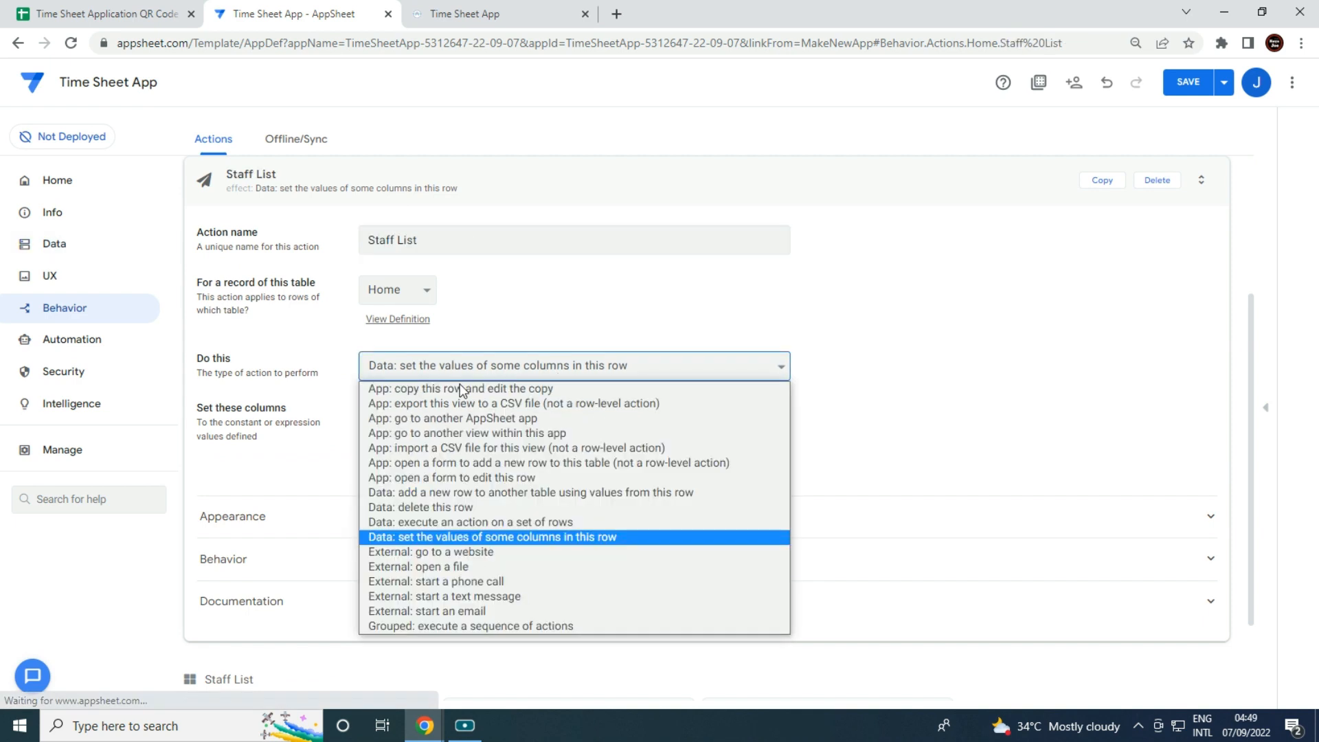
pyautogui.click(504, 433)
pyautogui.click(489, 415)
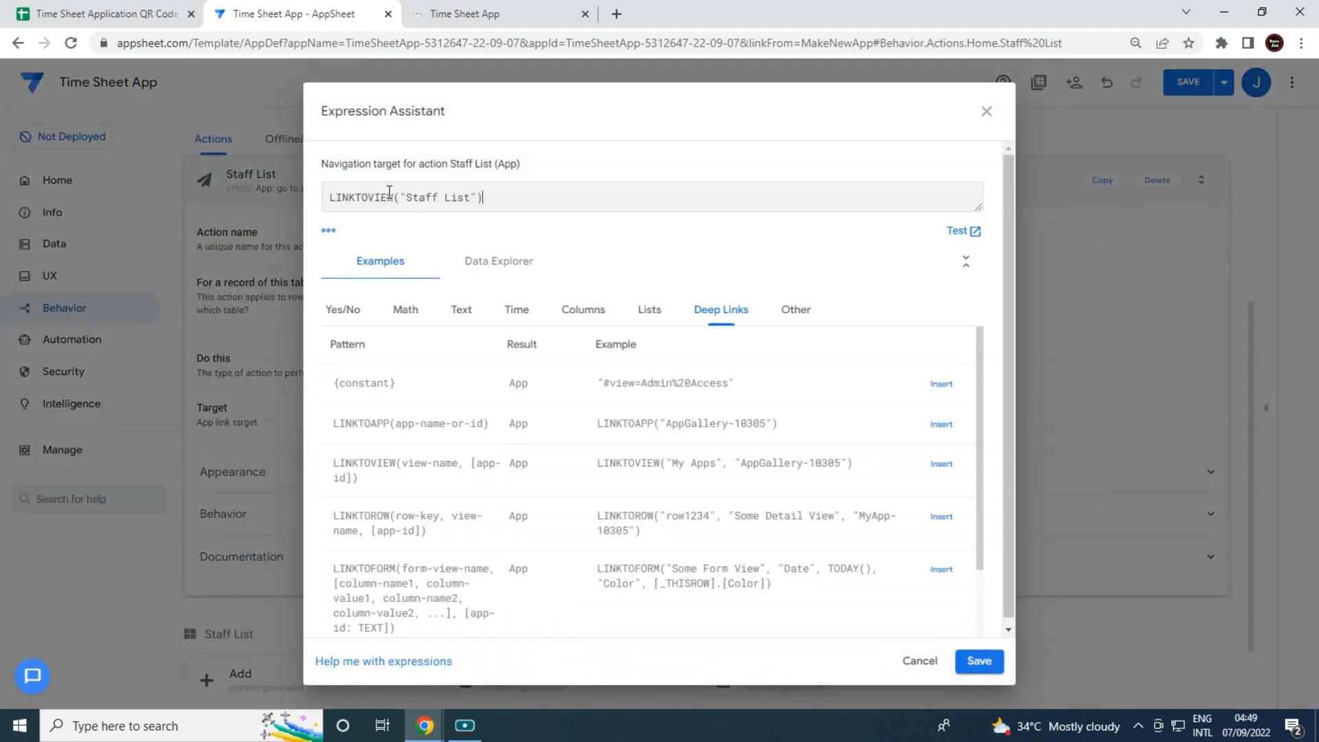
pyautogui.click(993, 663)
pyautogui.click(335, 481)
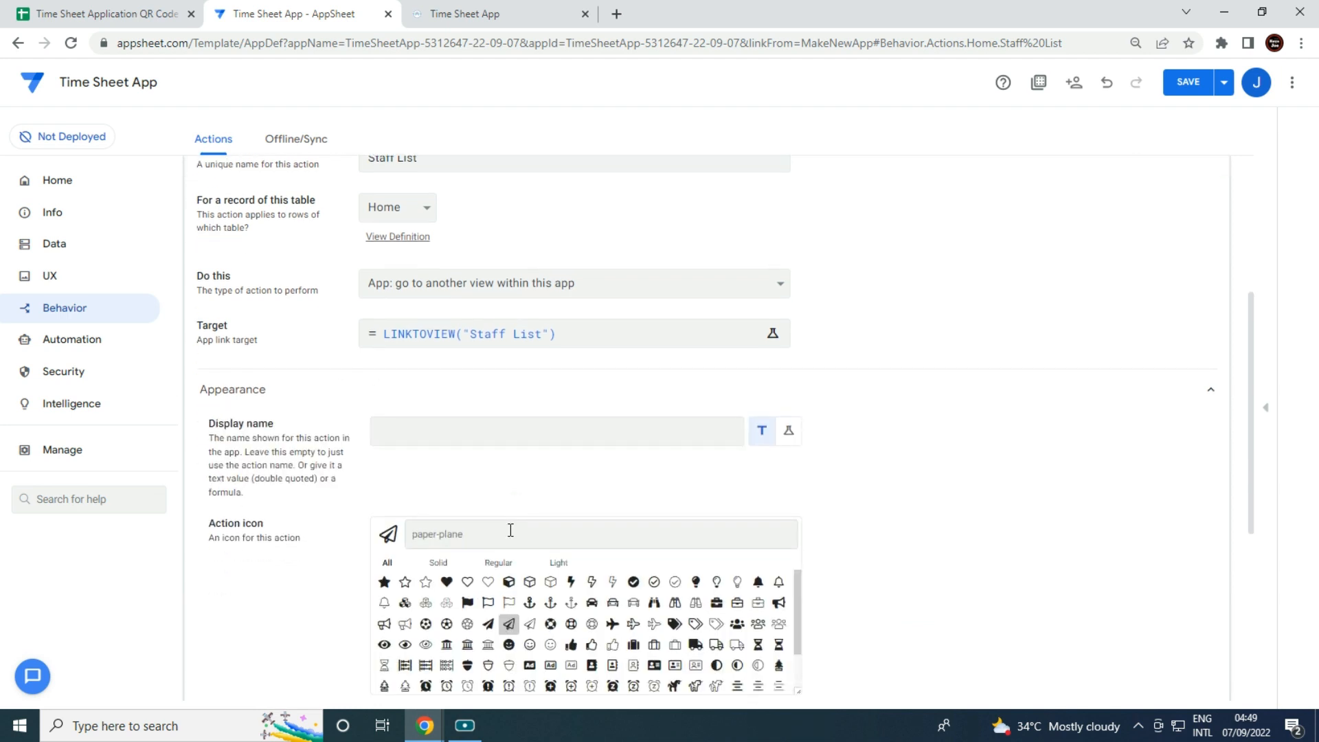
pyautogui.write('staff')
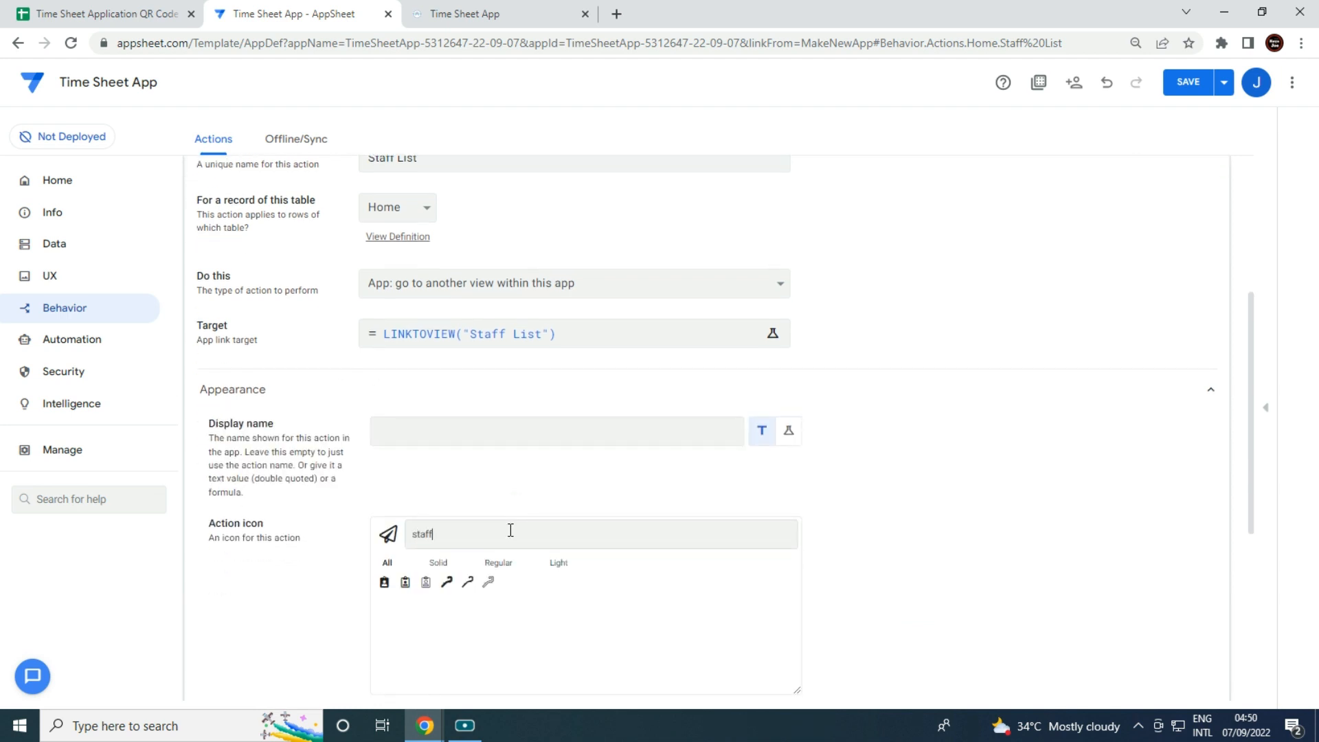
pyautogui.click(405, 583)
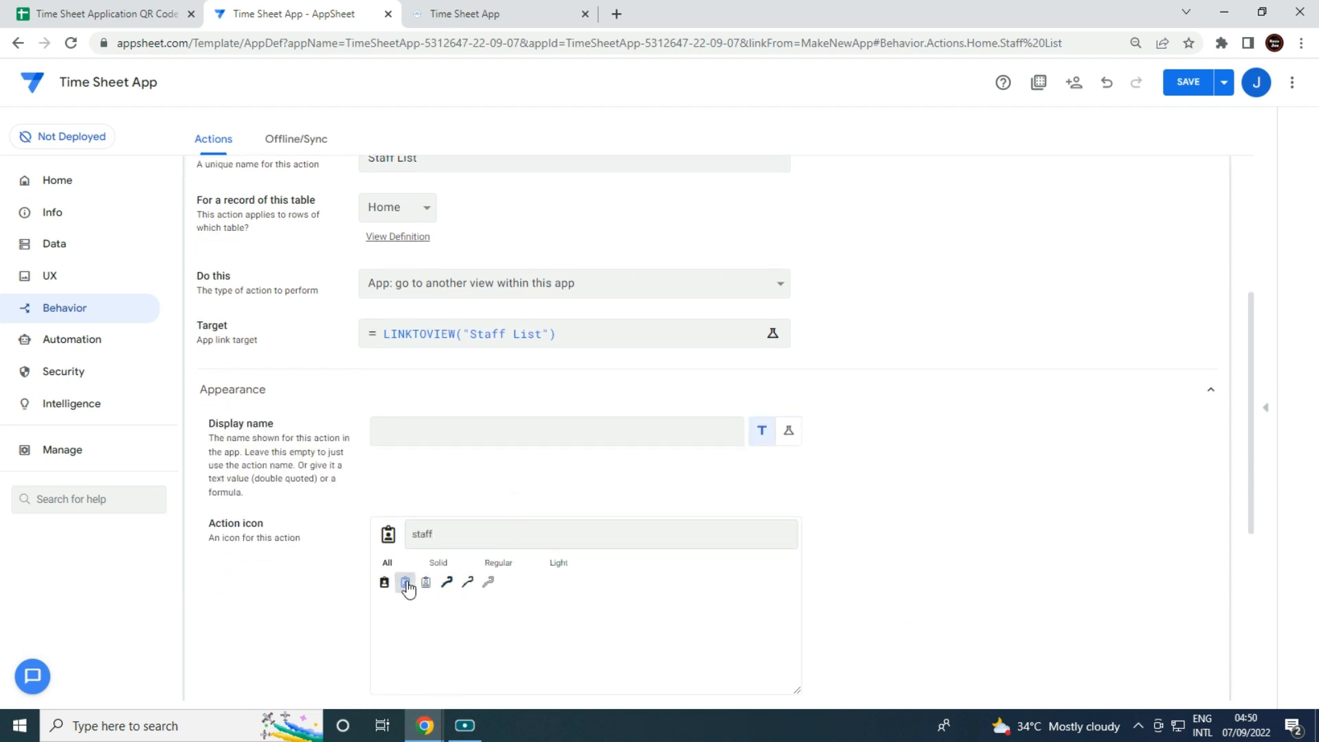
pyautogui.click(1195, 86)
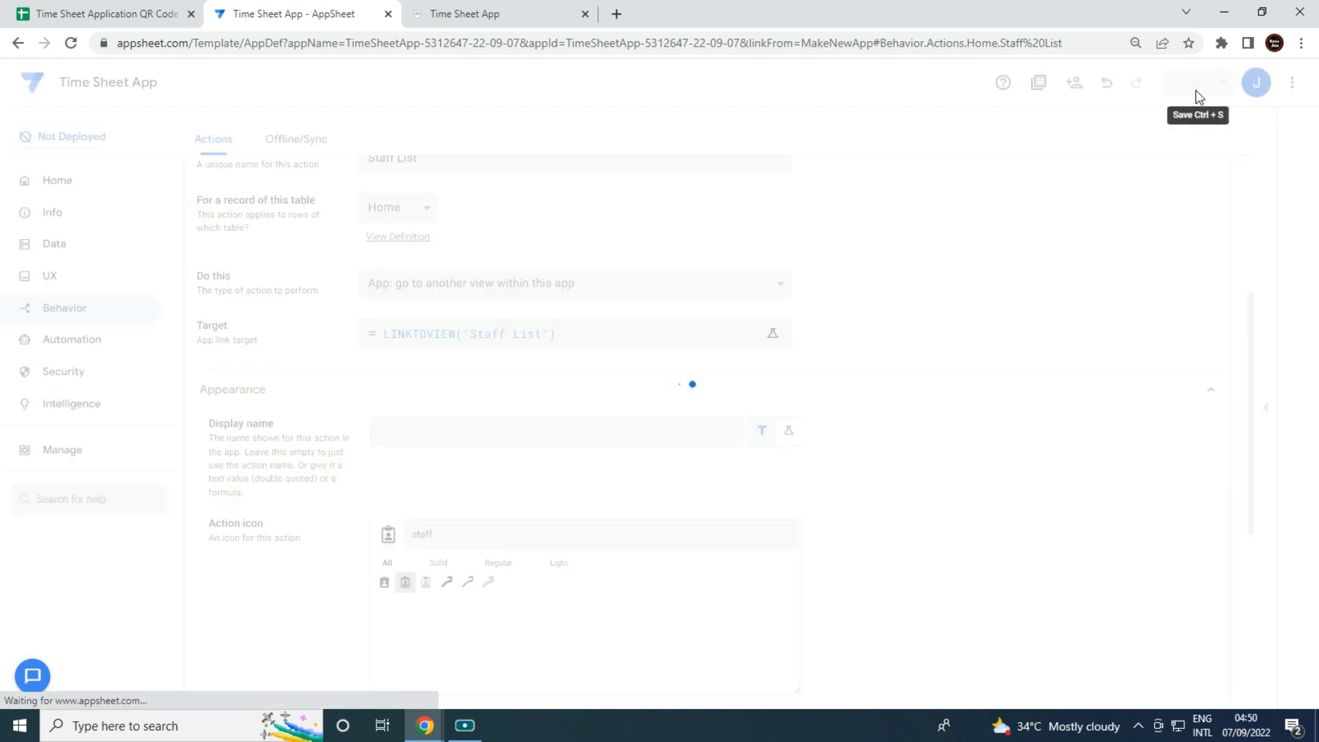
# Test the STAFF LIST shortcut in the Admin Access preview, then switch to the running app.
pyautogui.click(1266, 408)
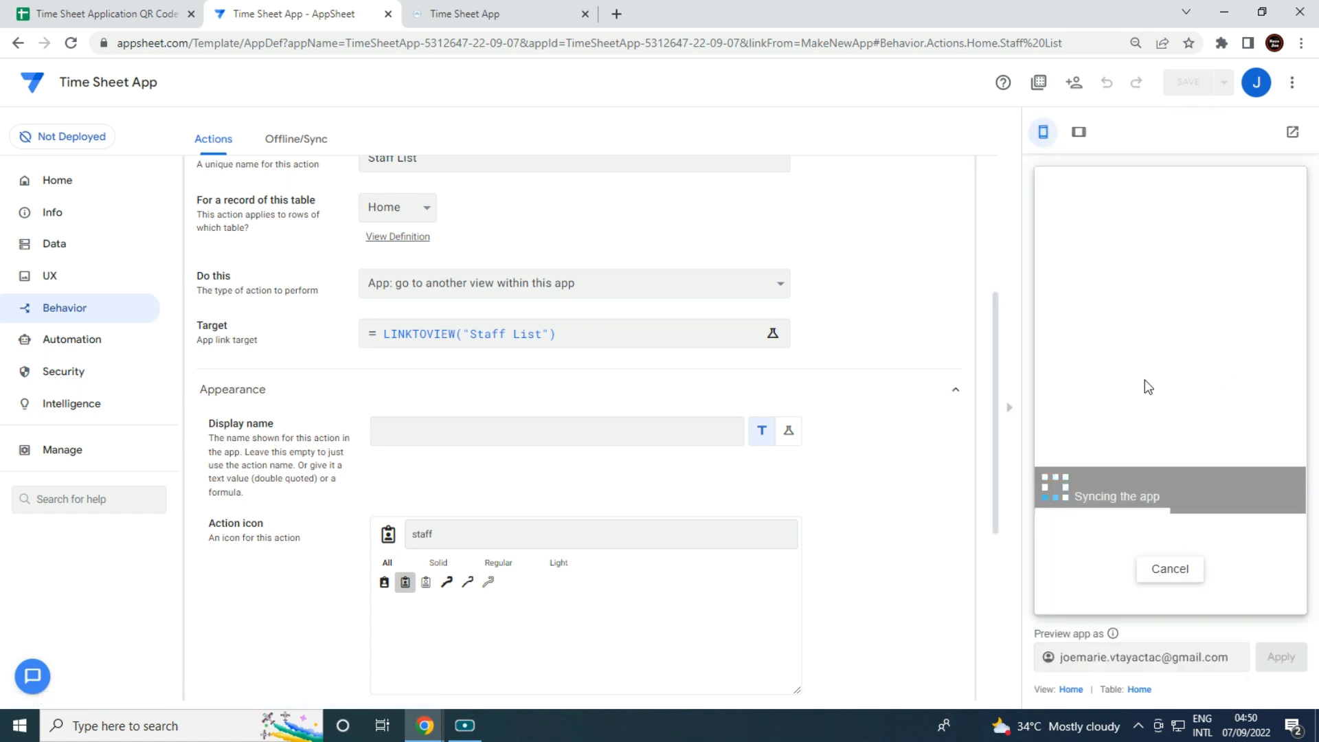
pyautogui.click(1173, 590)
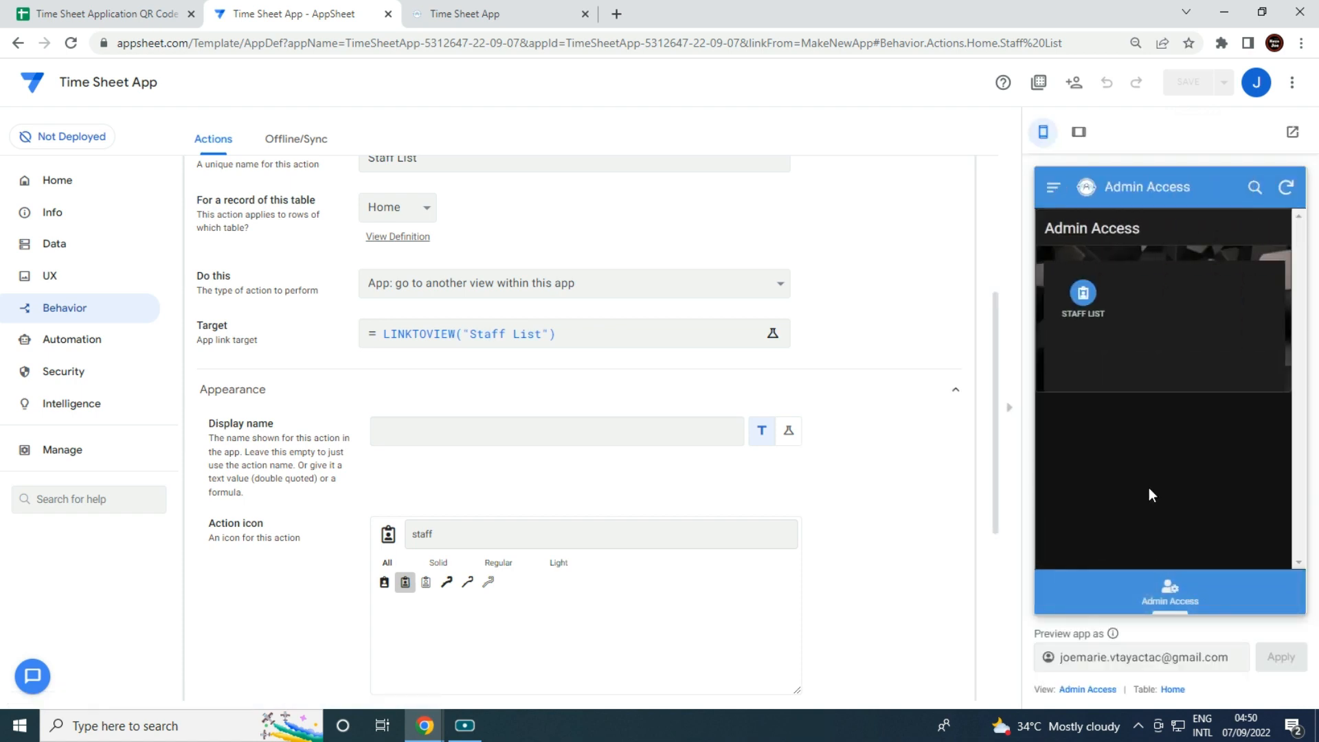
pyautogui.click(1090, 314)
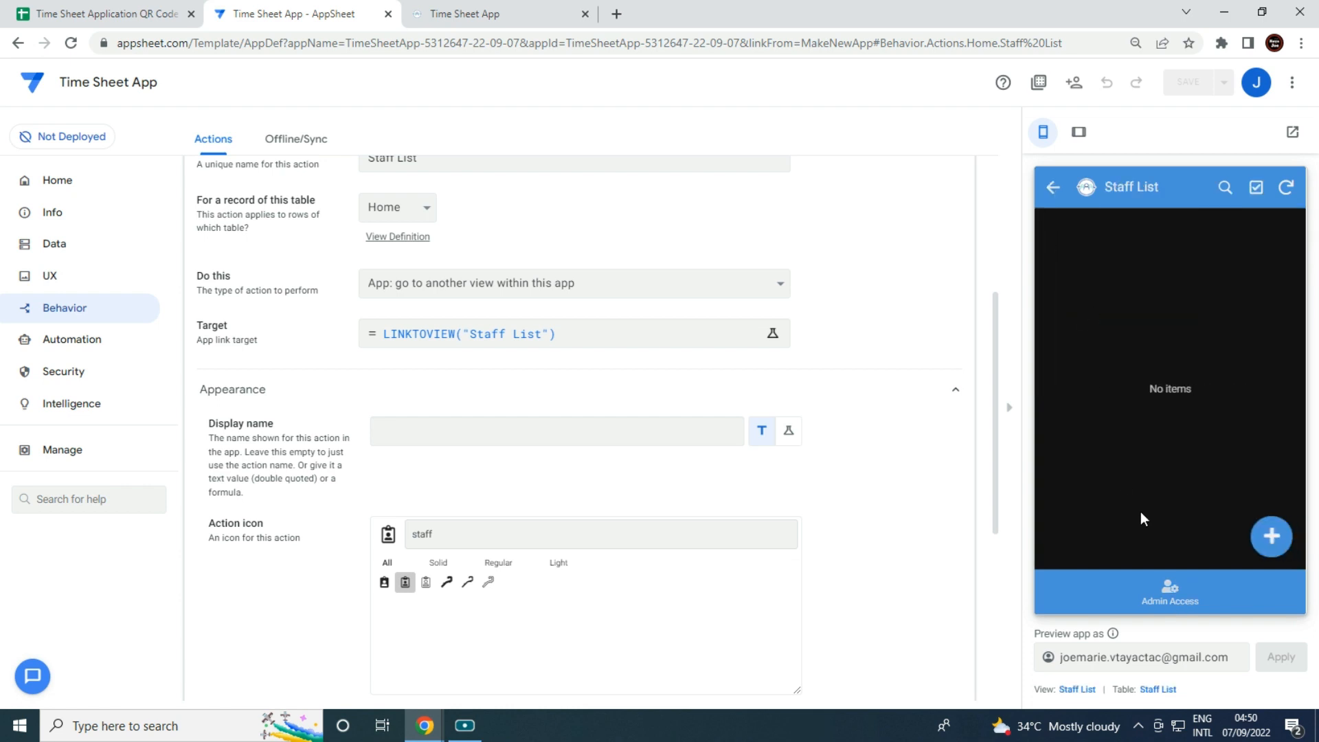
pyautogui.click(523, 6)
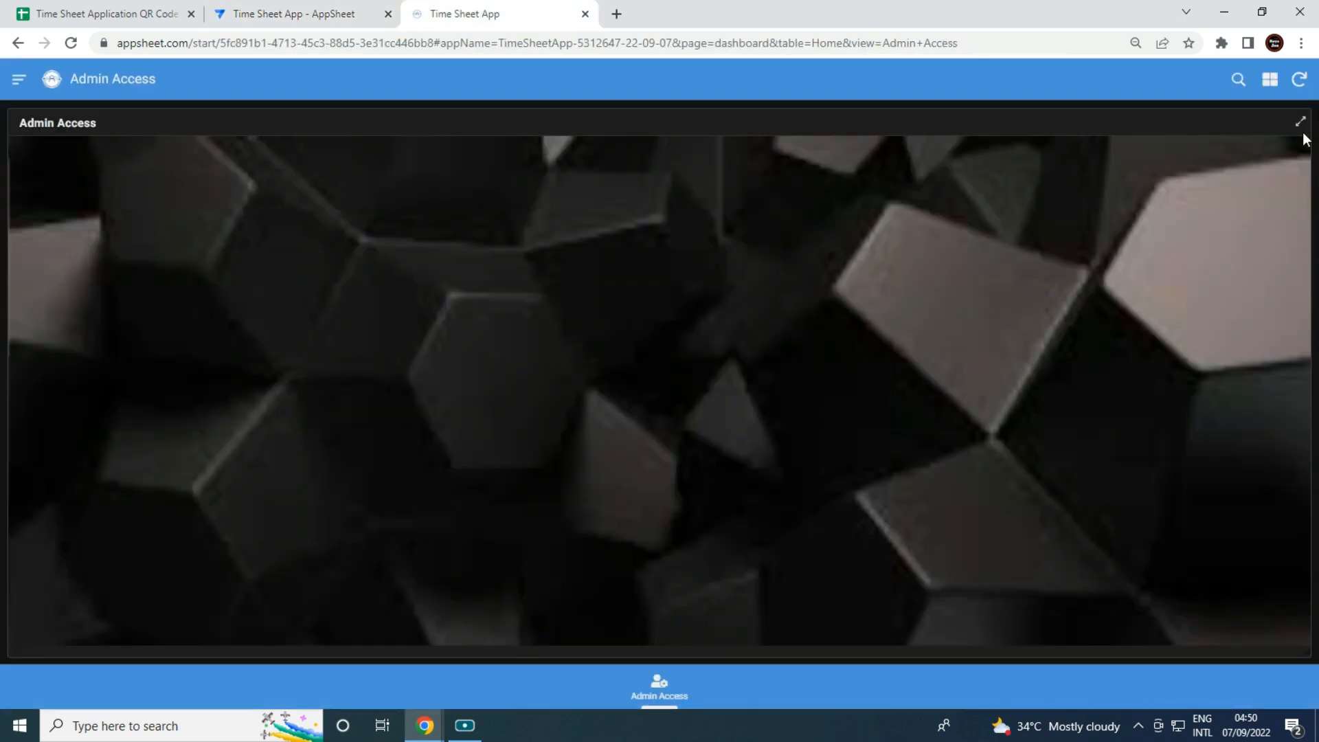
# Sync the running app and add a first staff record through the Staff List.
pyautogui.click(1305, 90)
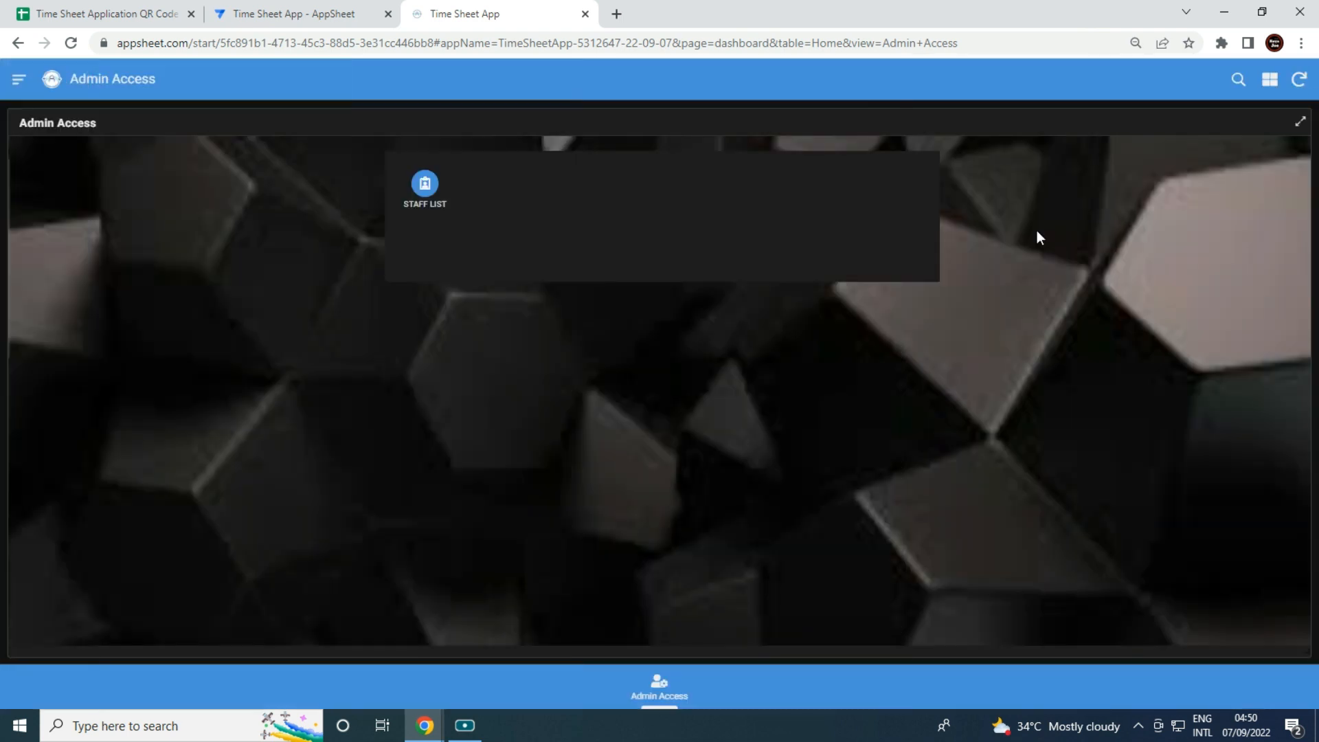
pyautogui.click(437, 191)
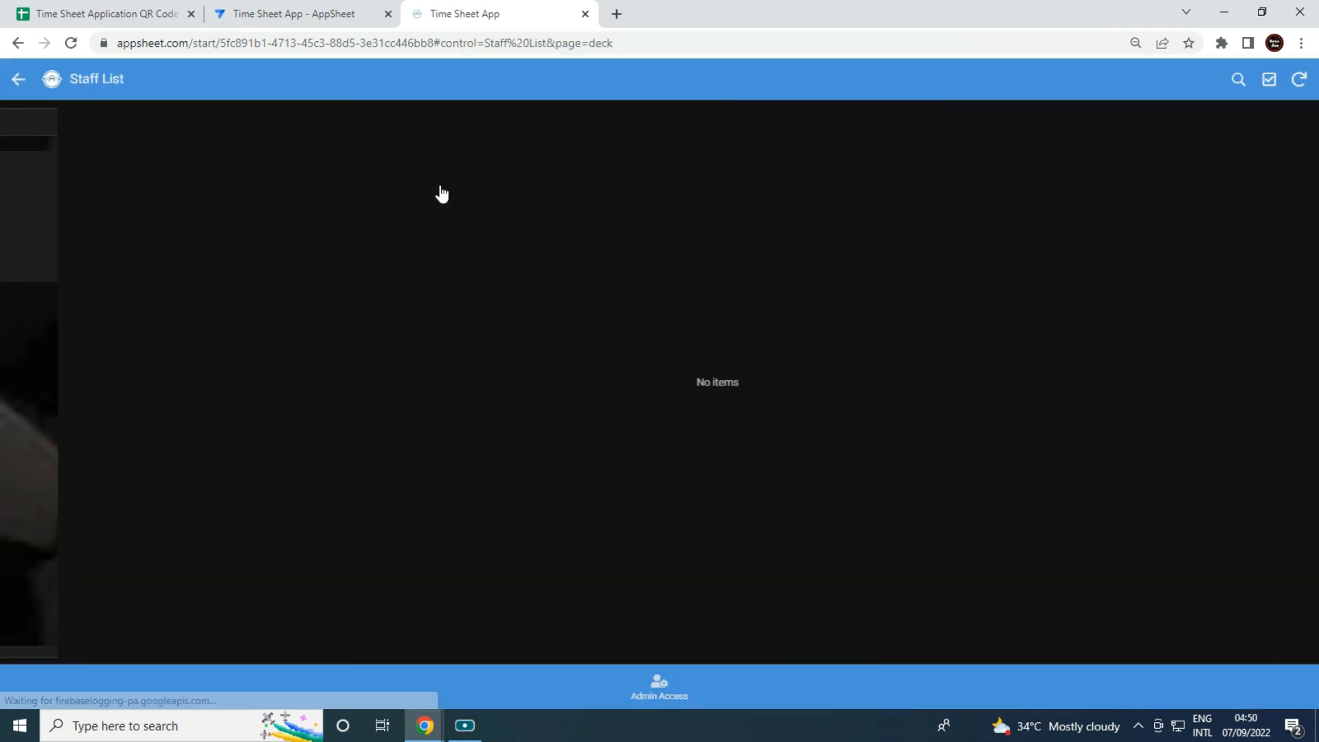
pyautogui.click(1285, 631)
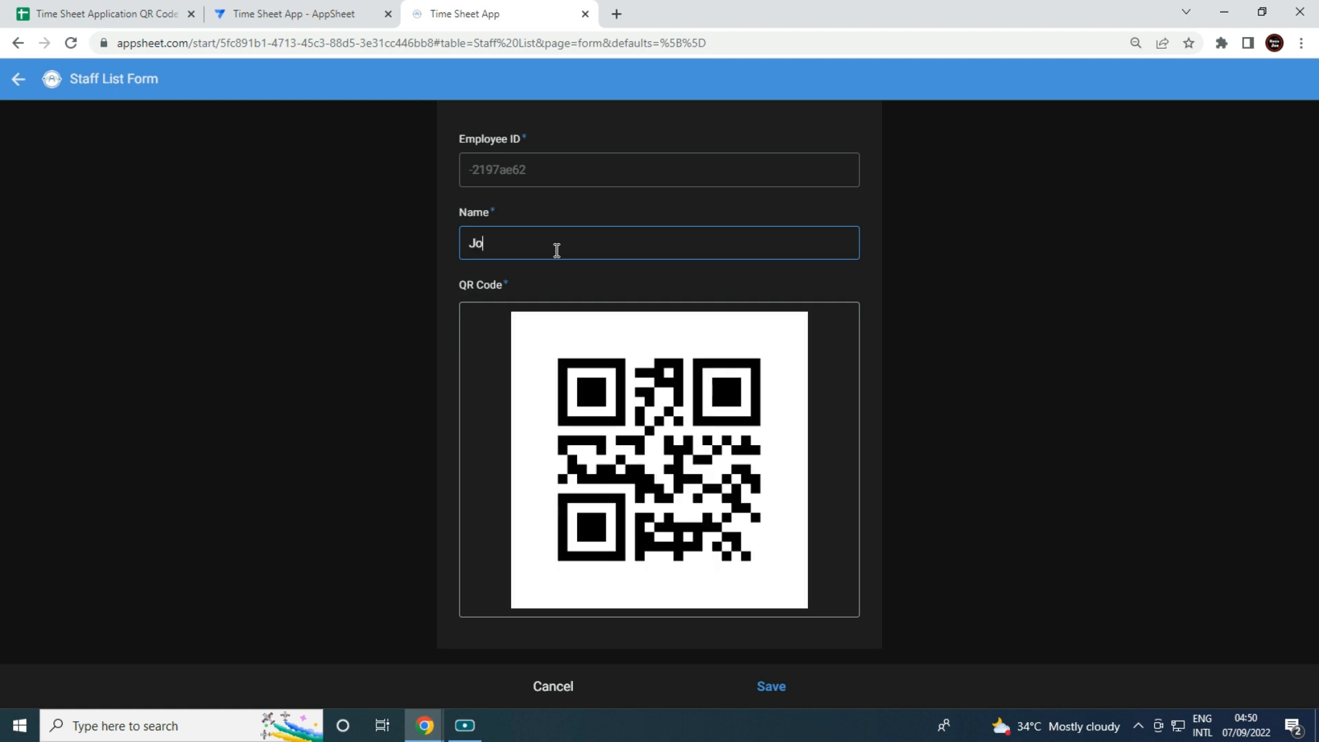
pyautogui.press('Tab')
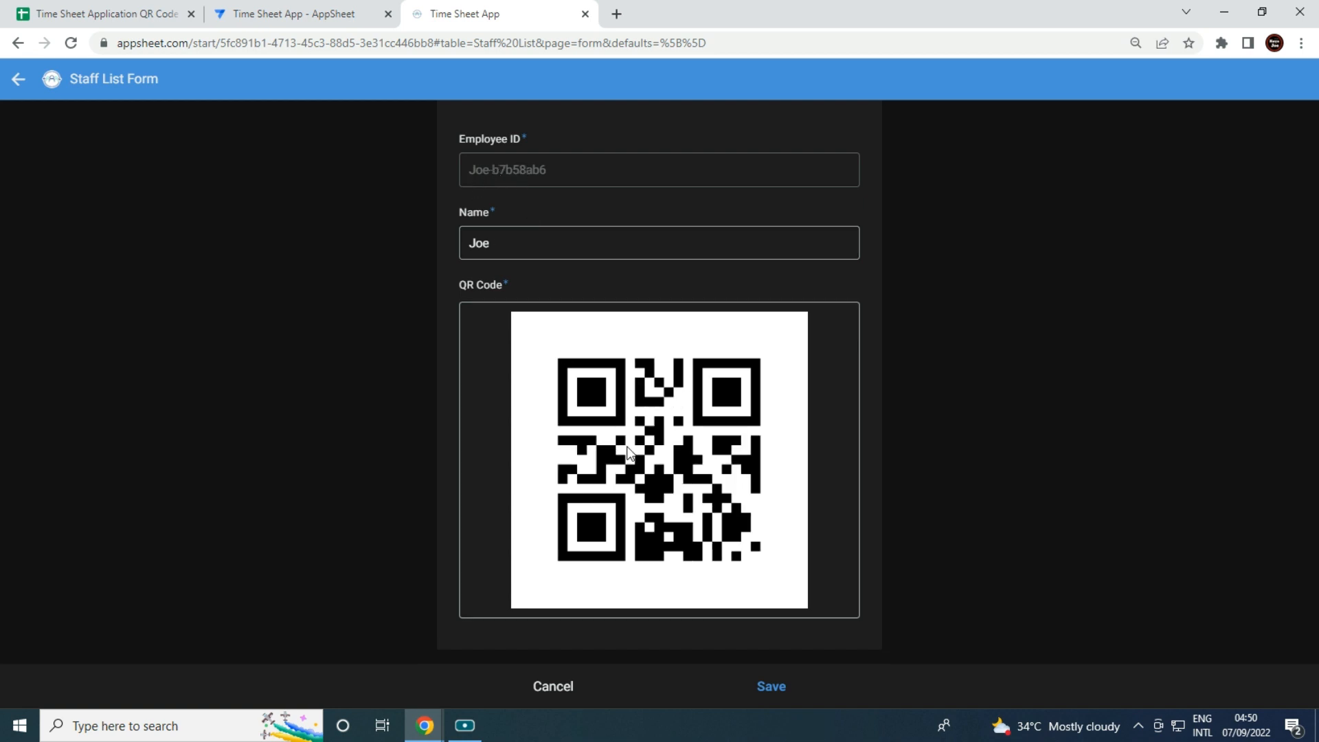
pyautogui.click(782, 700)
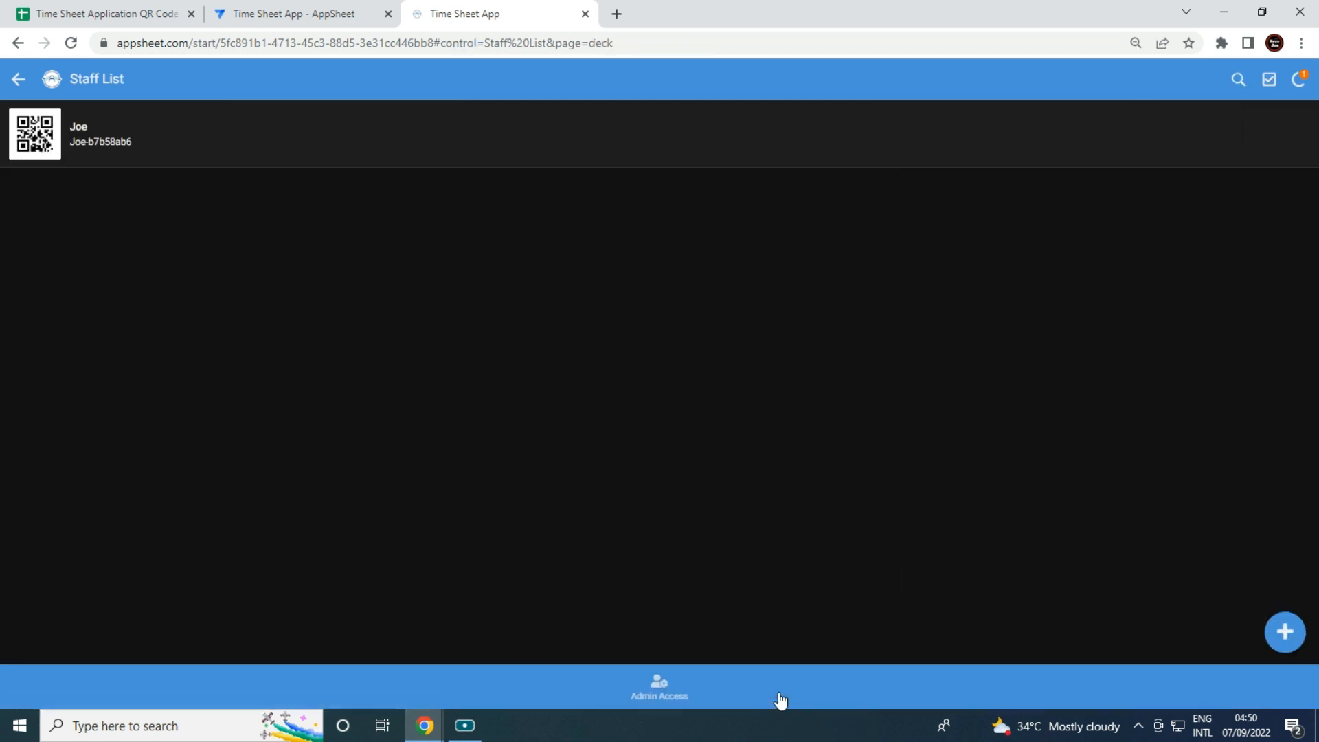
# Add and save a second staff member's record, sync the data, and return to the editor.
pyautogui.click(1283, 642)
pyautogui.click(626, 248)
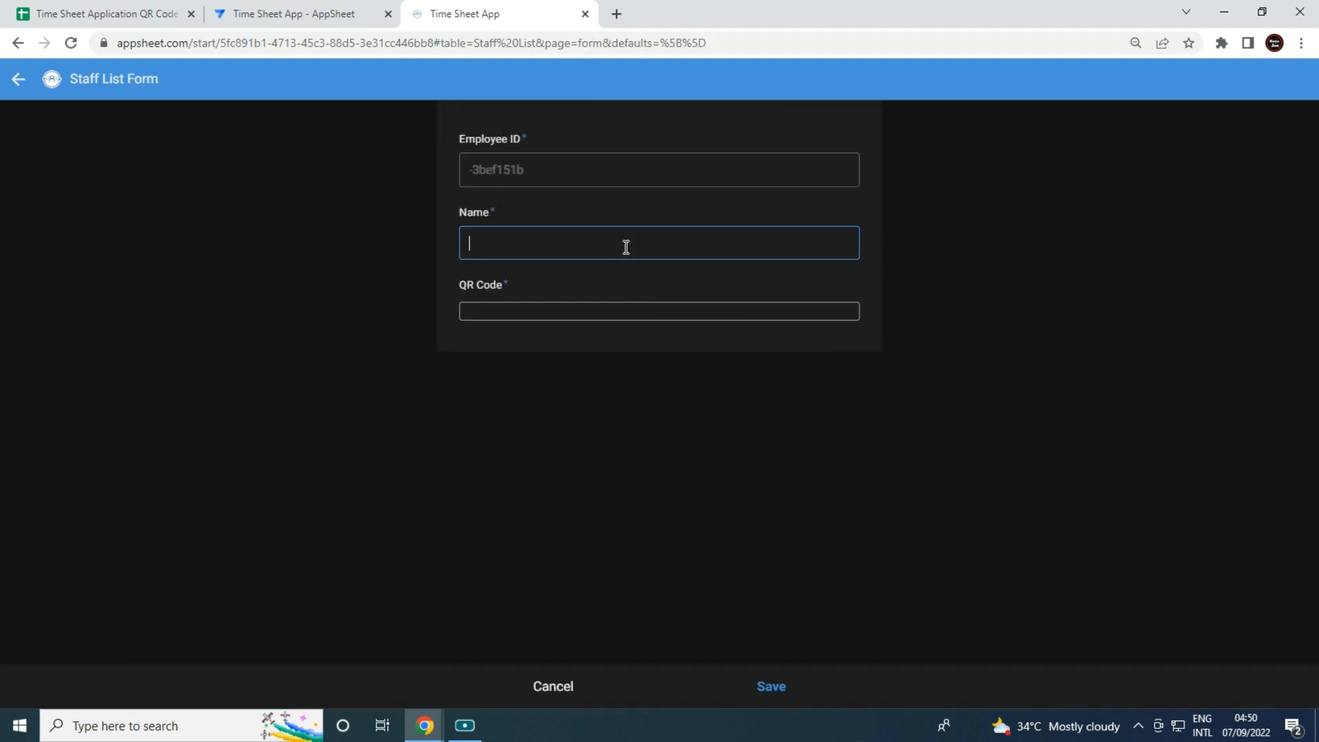
pyautogui.write('Mar')
pyautogui.click(613, 381)
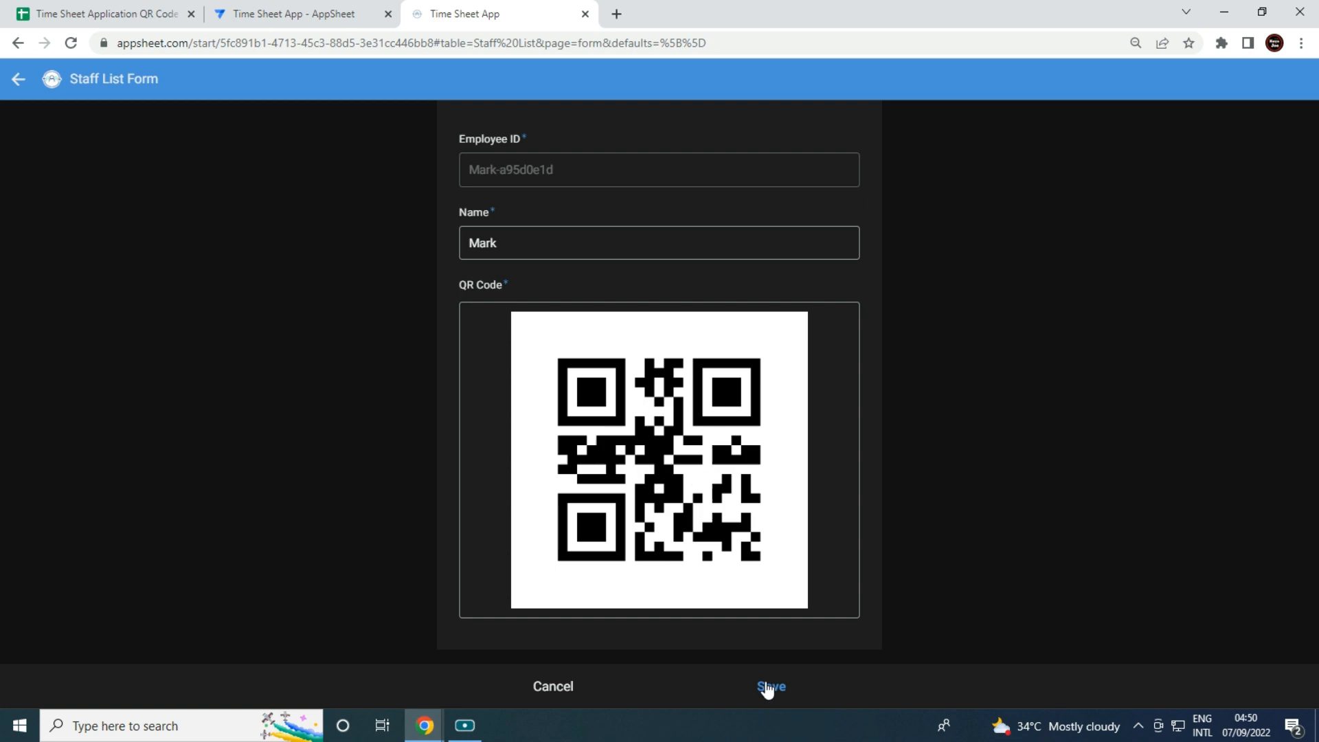
pyautogui.click(770, 687)
pyautogui.click(1300, 84)
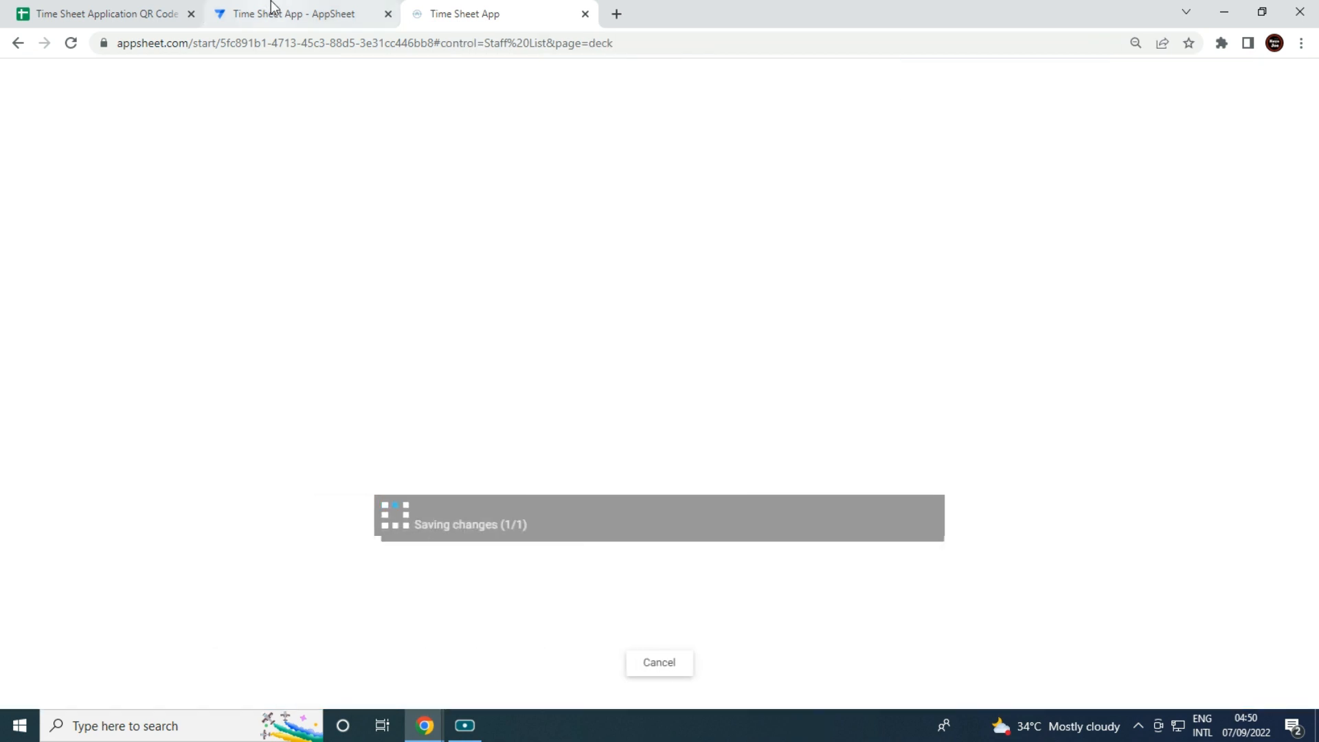
pyautogui.click(272, 13)
# Turn off delayed sync in the offline and sync settings and save the change.
pyautogui.click(64, 288)
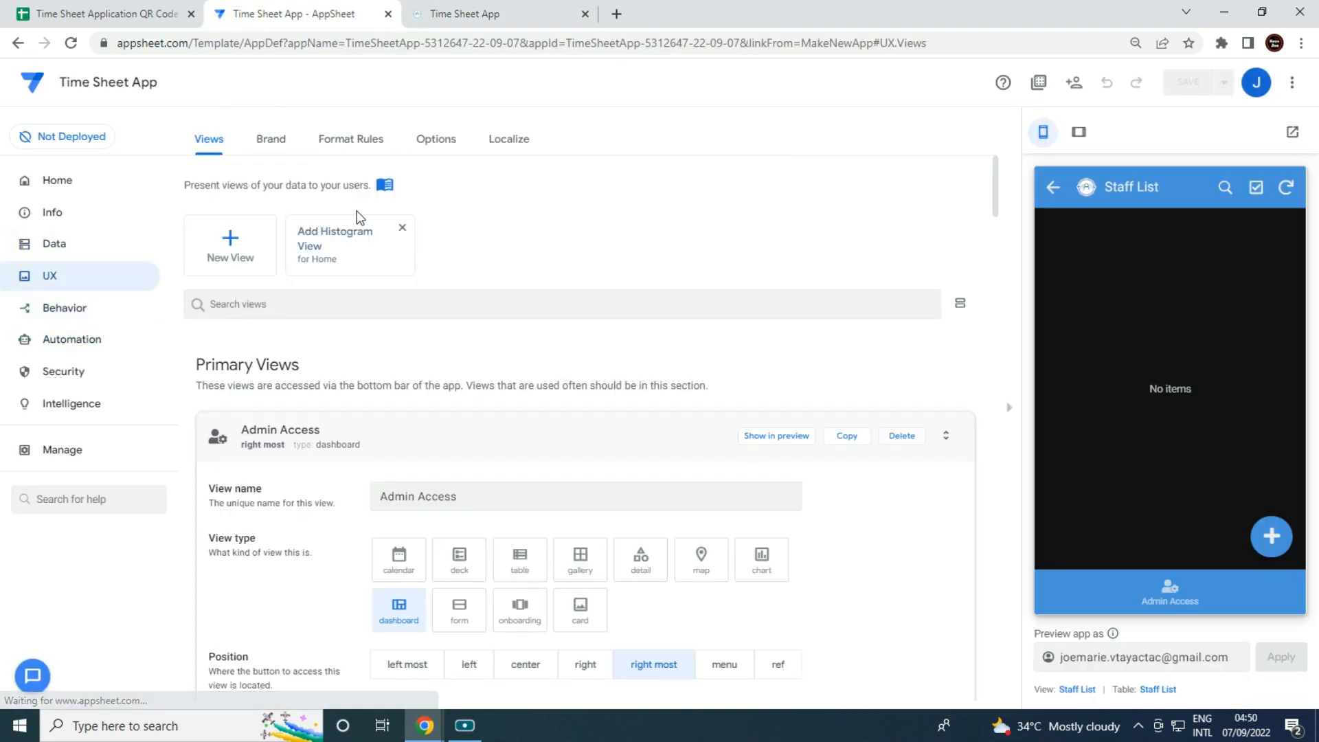
pyautogui.click(497, 143)
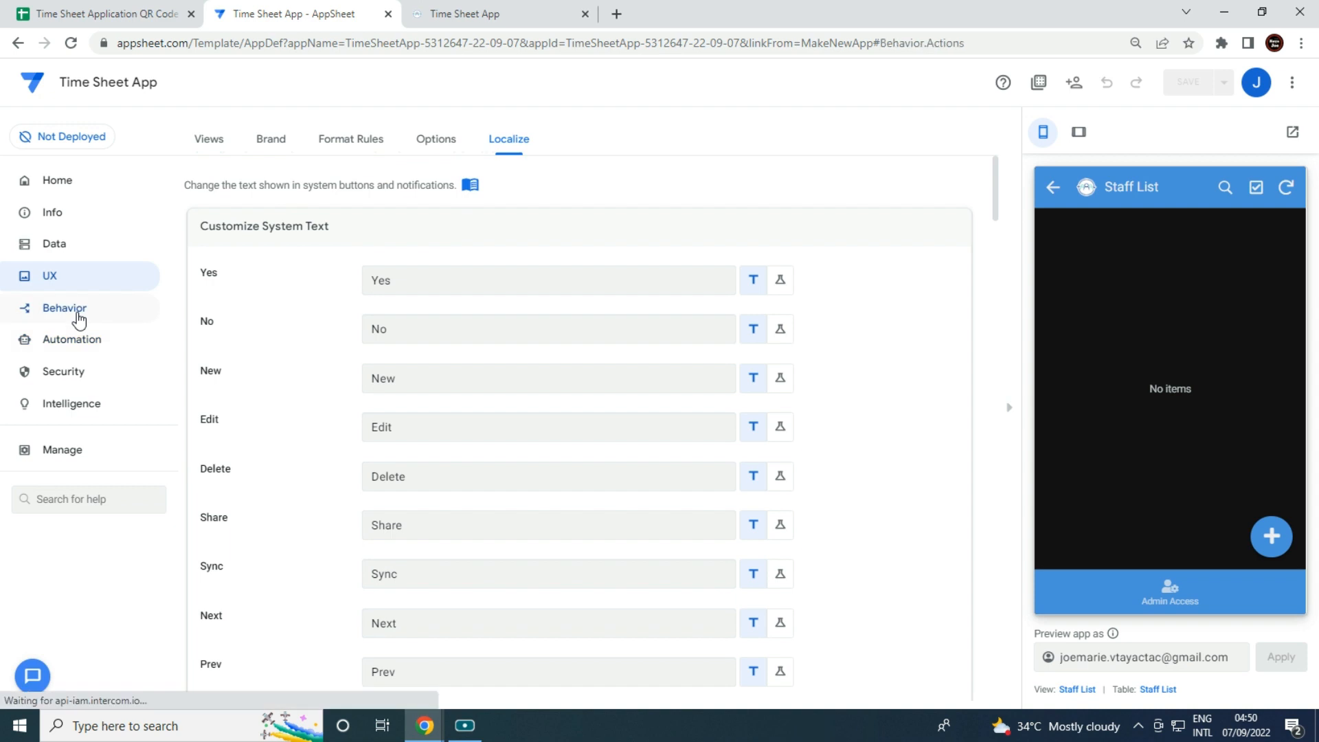
pyautogui.click(74, 313)
pyautogui.click(323, 141)
pyautogui.click(384, 371)
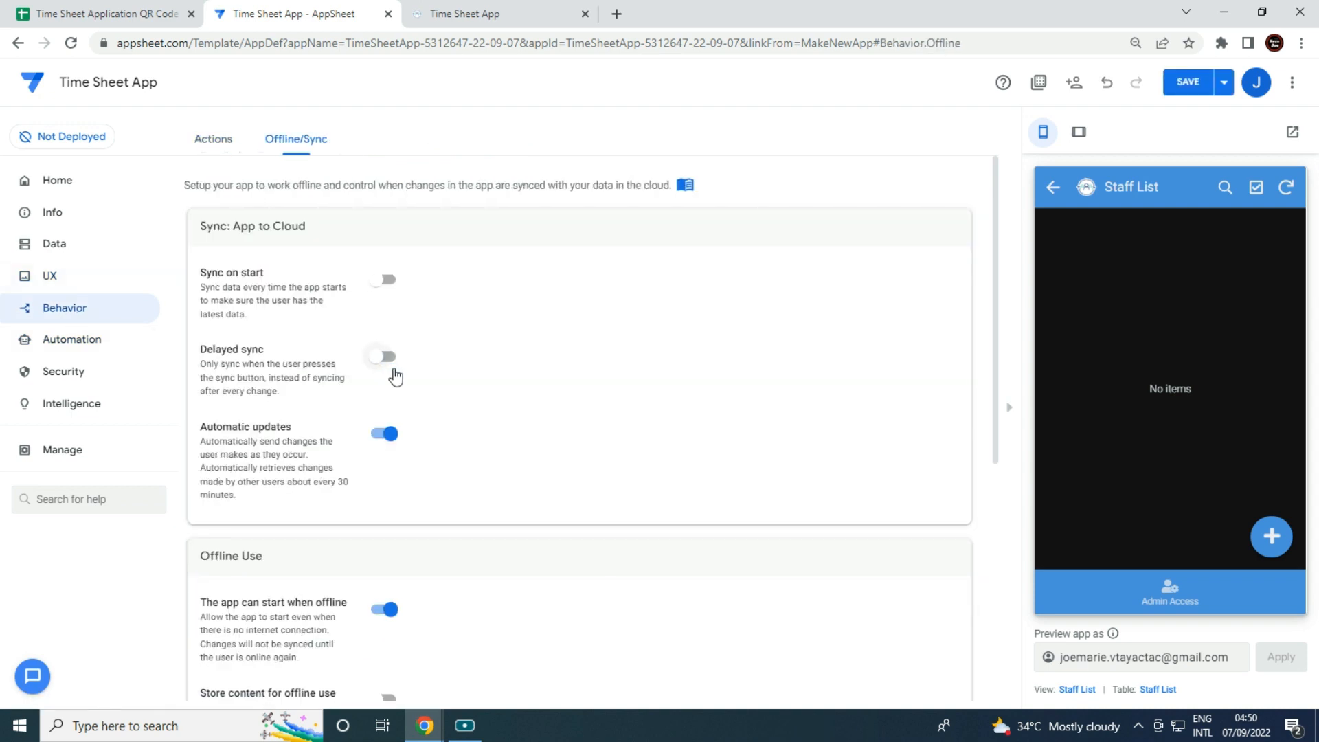
pyautogui.click(1197, 85)
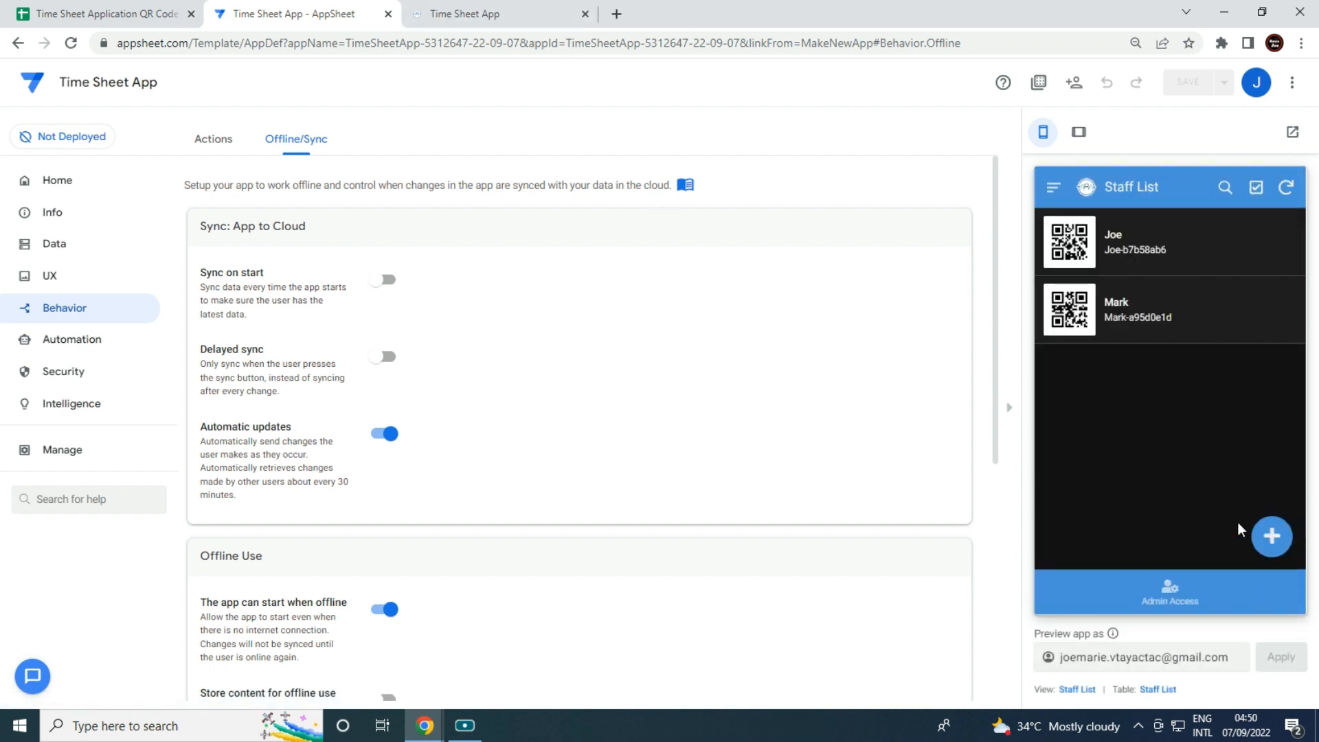
# Return the preview to Admin Access and set aside the running attendance app window.
pyautogui.click(1186, 602)
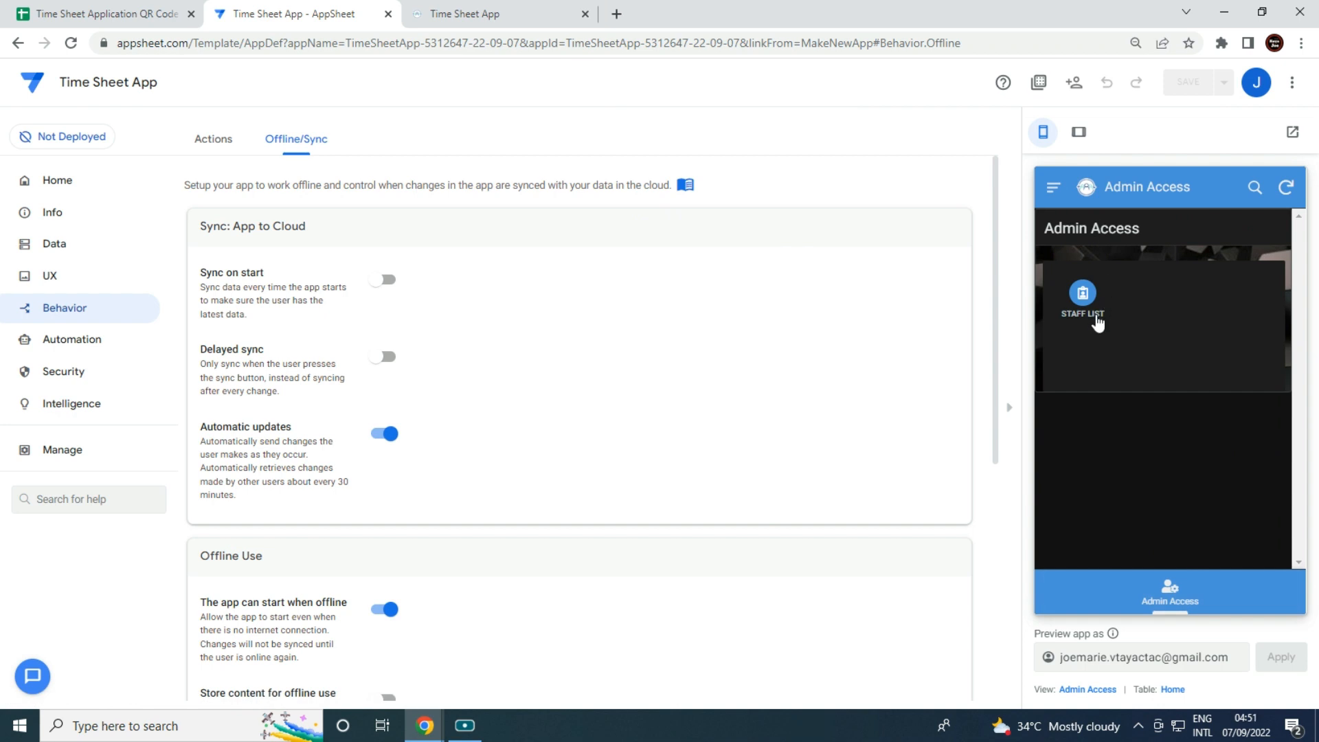
pyautogui.moveTo(425, 726)
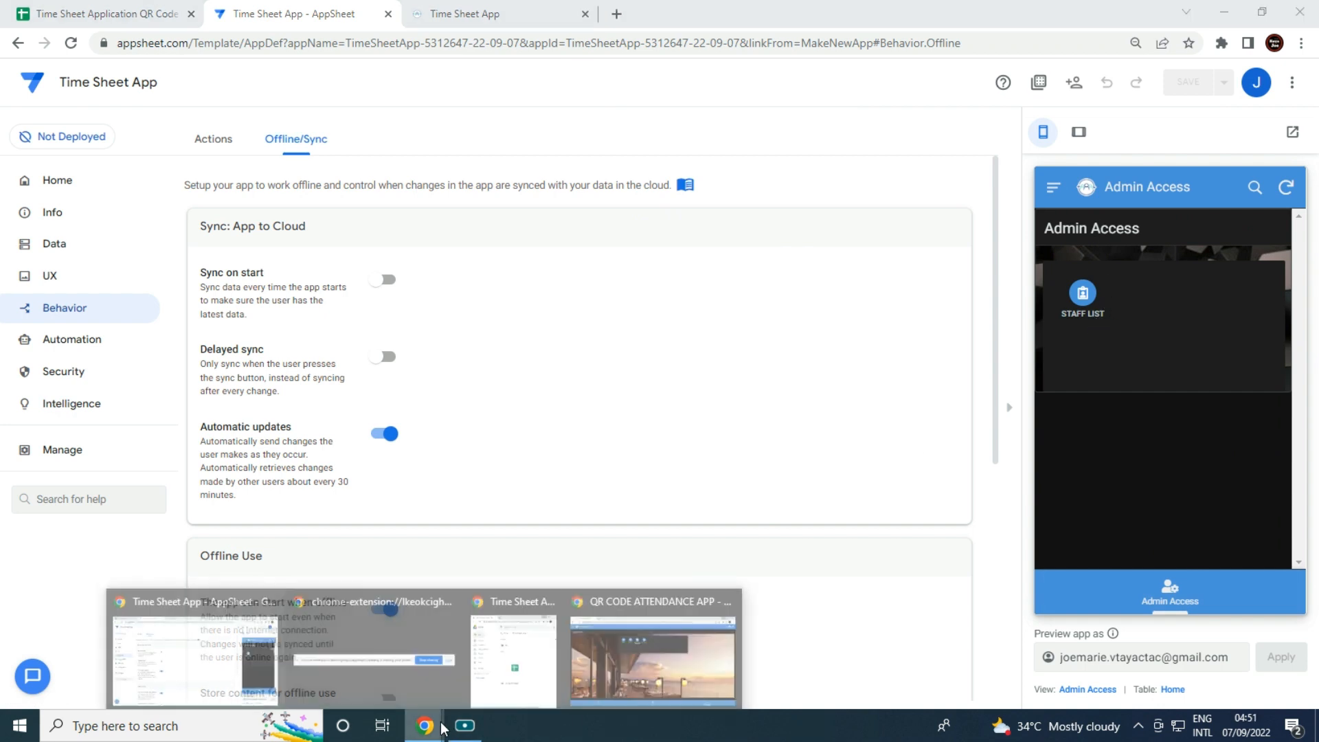
pyautogui.click(616, 655)
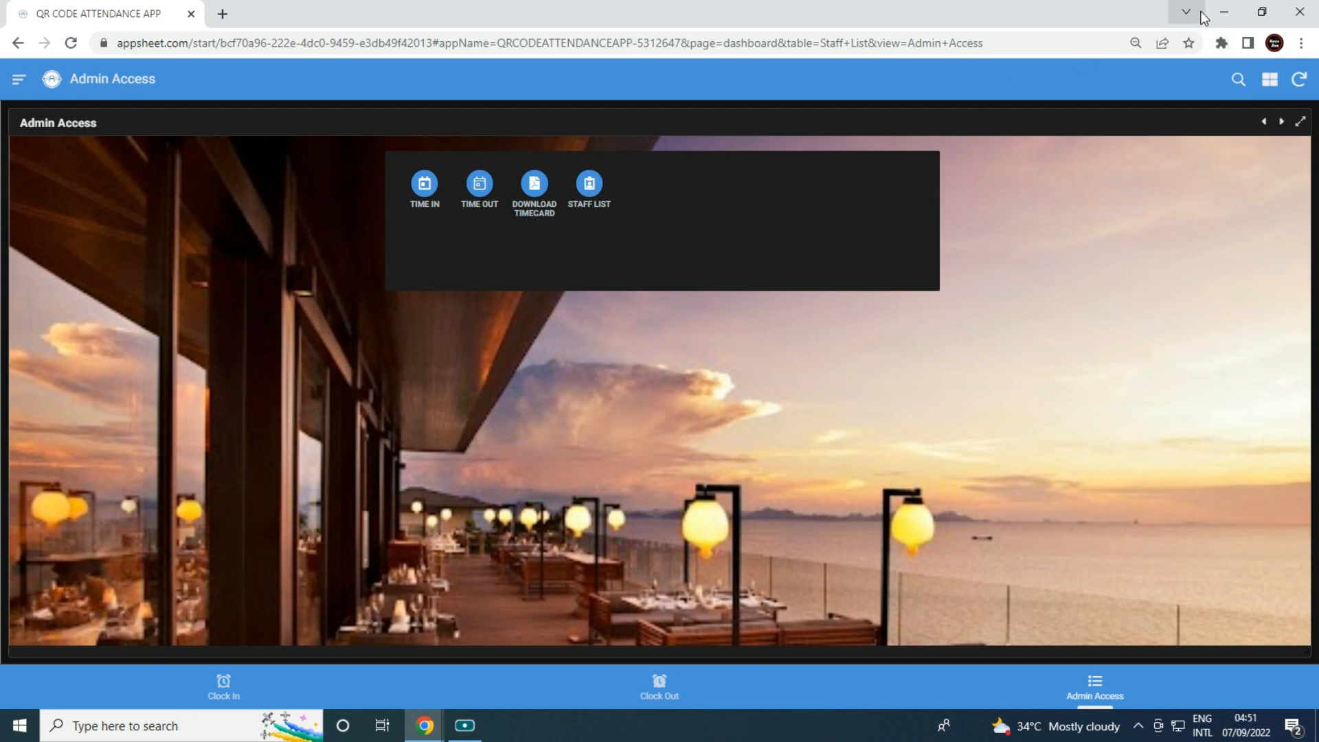
pyautogui.click(1231, 14)
# Add a new sheet to the Time Sheet Application QR Code spreadsheet and rename it Time in.
pyautogui.click(114, 12)
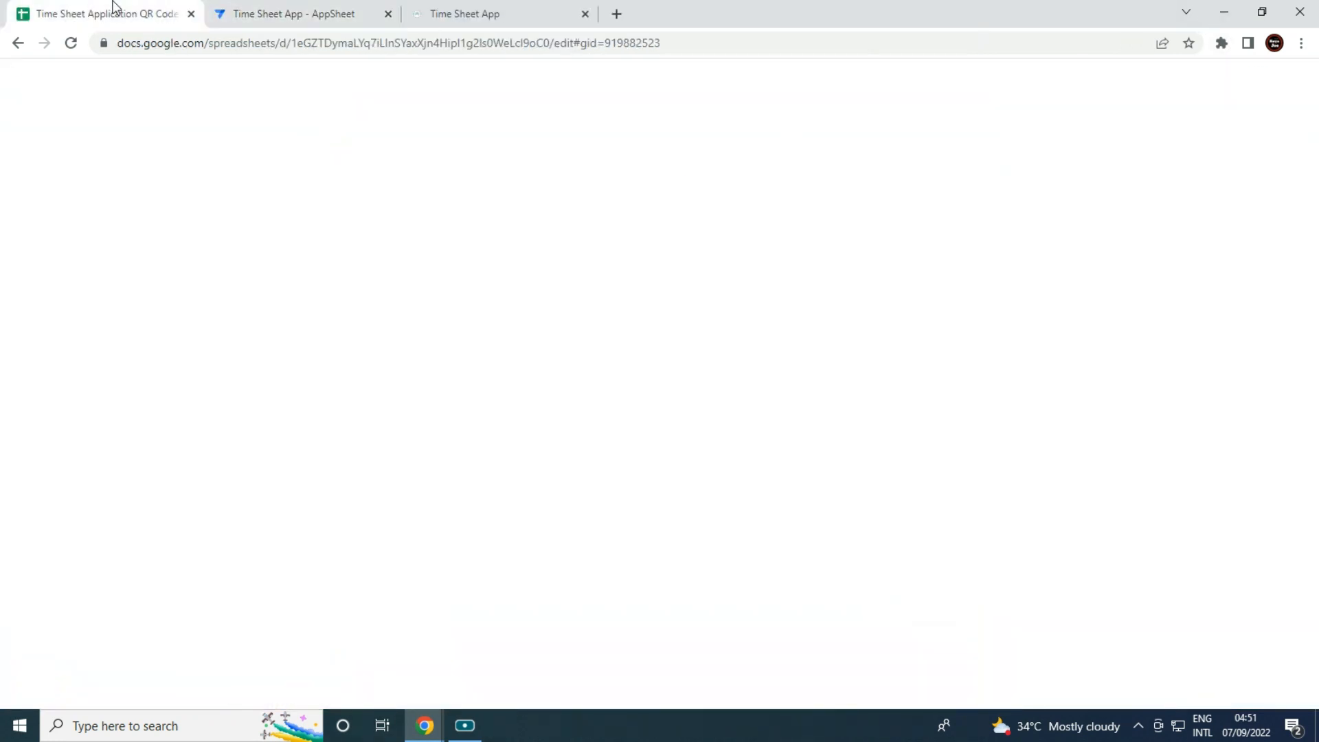
pyautogui.click(46, 692)
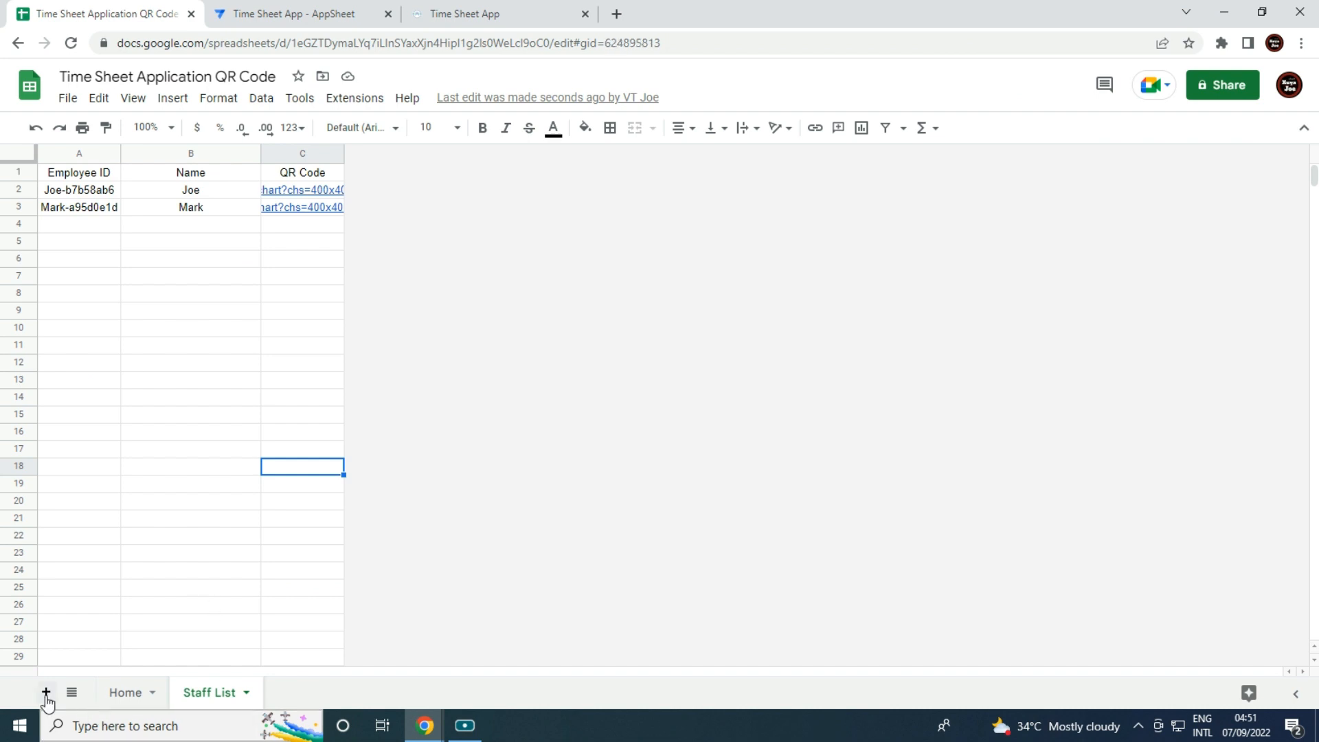
pyautogui.click(325, 692)
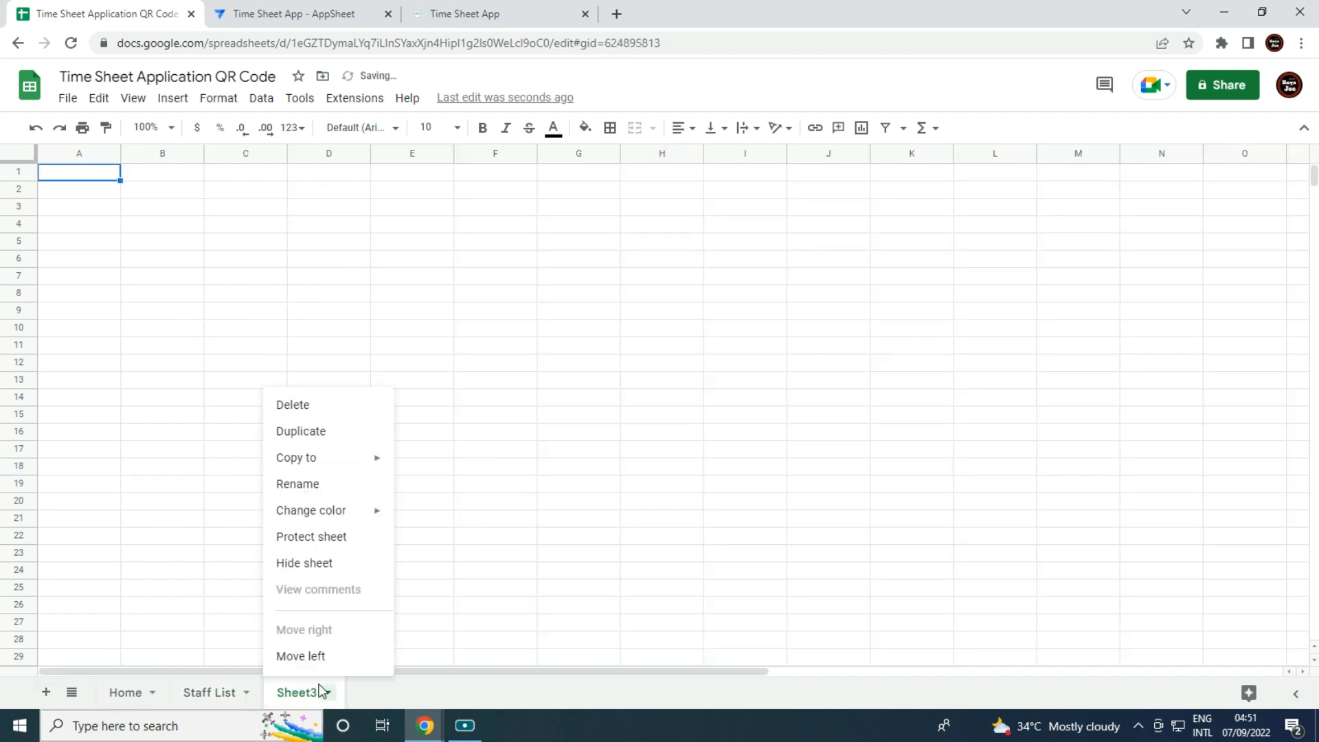
pyautogui.click(327, 483)
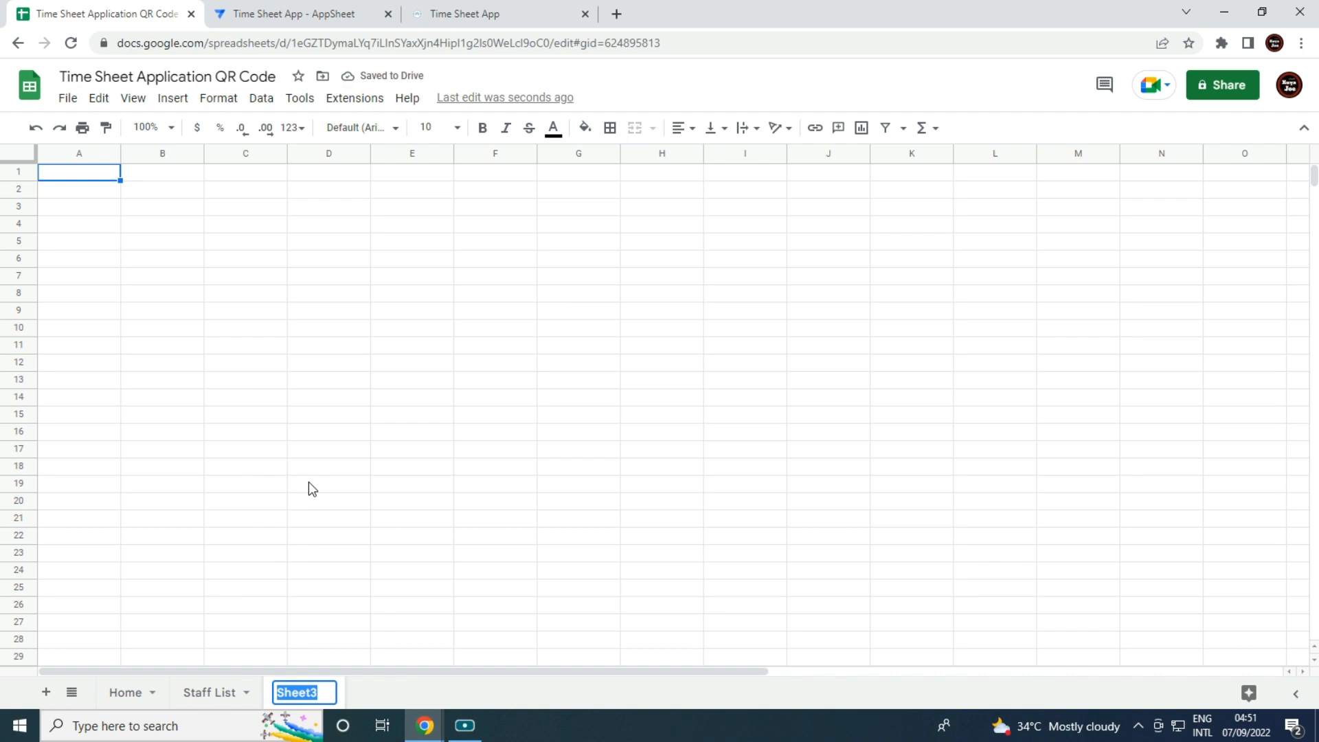
pyautogui.write('Time out')
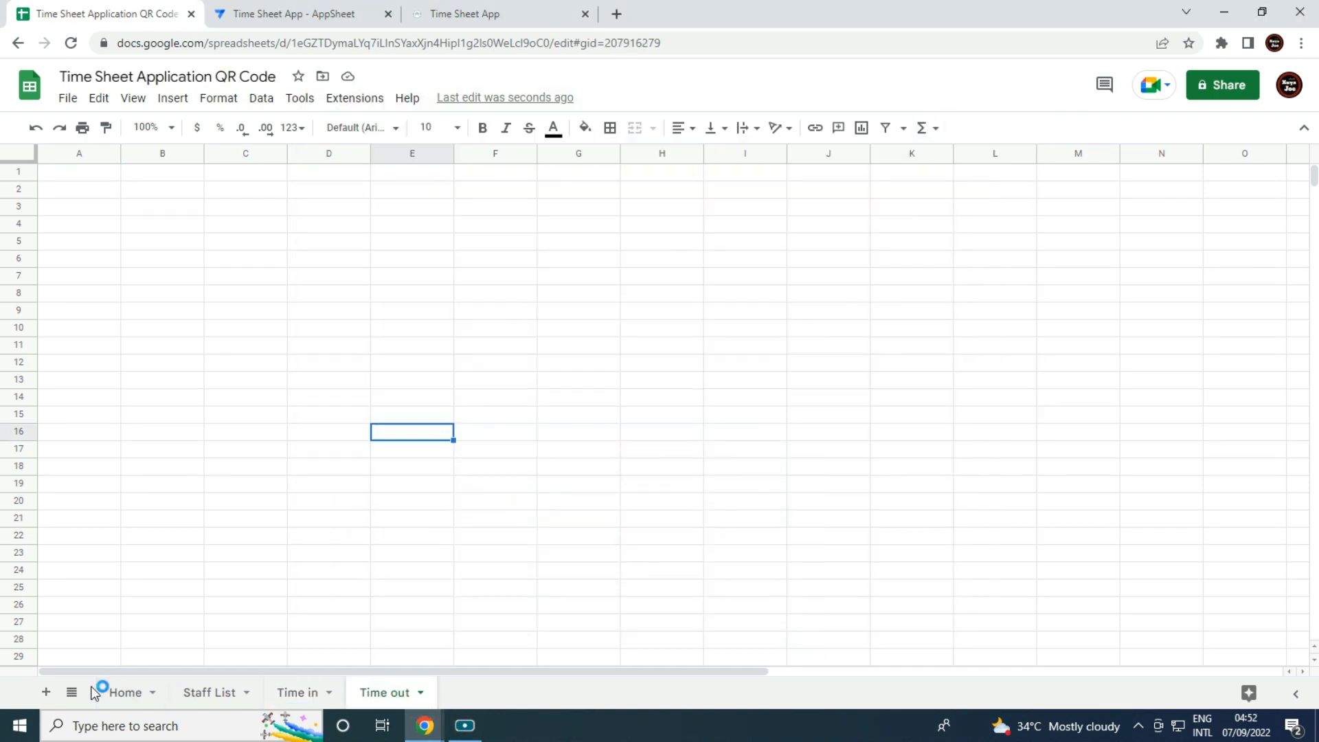
# Add another sheet and name it 'Download Time Card'.
pyautogui.click(46, 694)
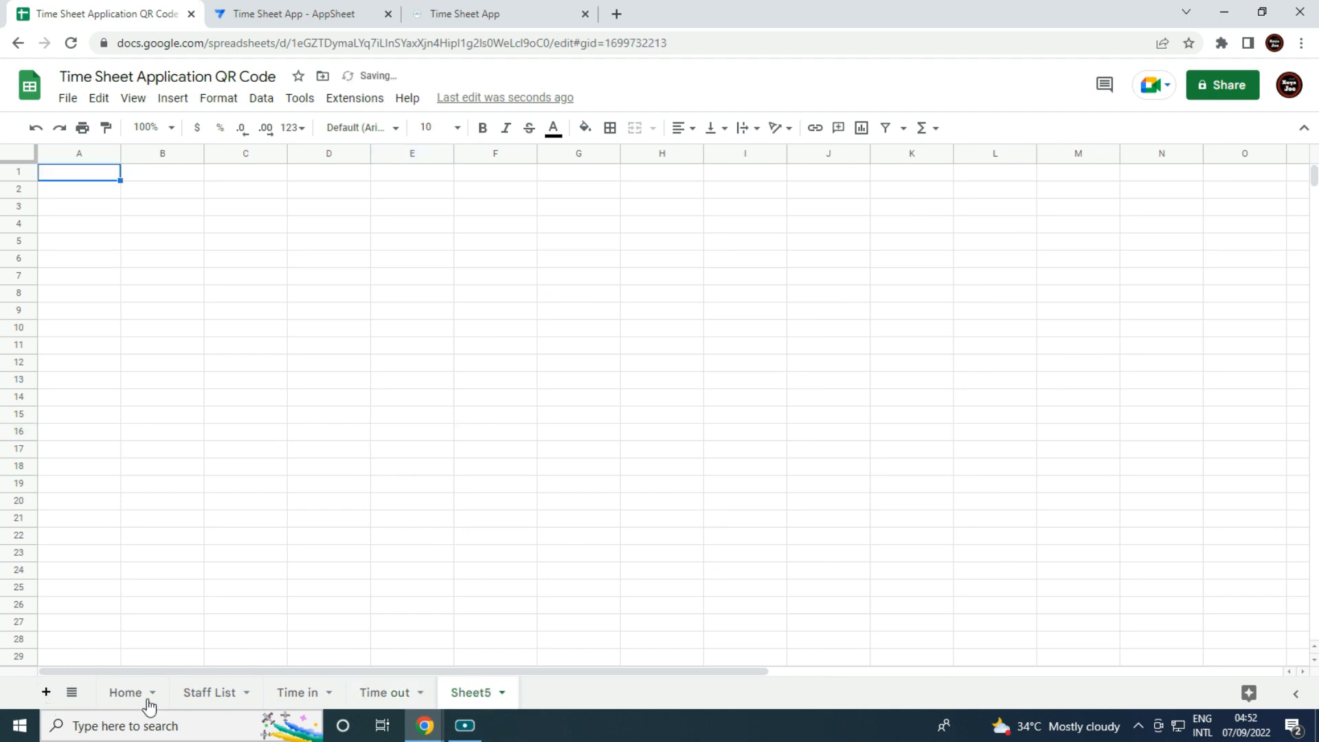
pyautogui.rightClick(481, 692)
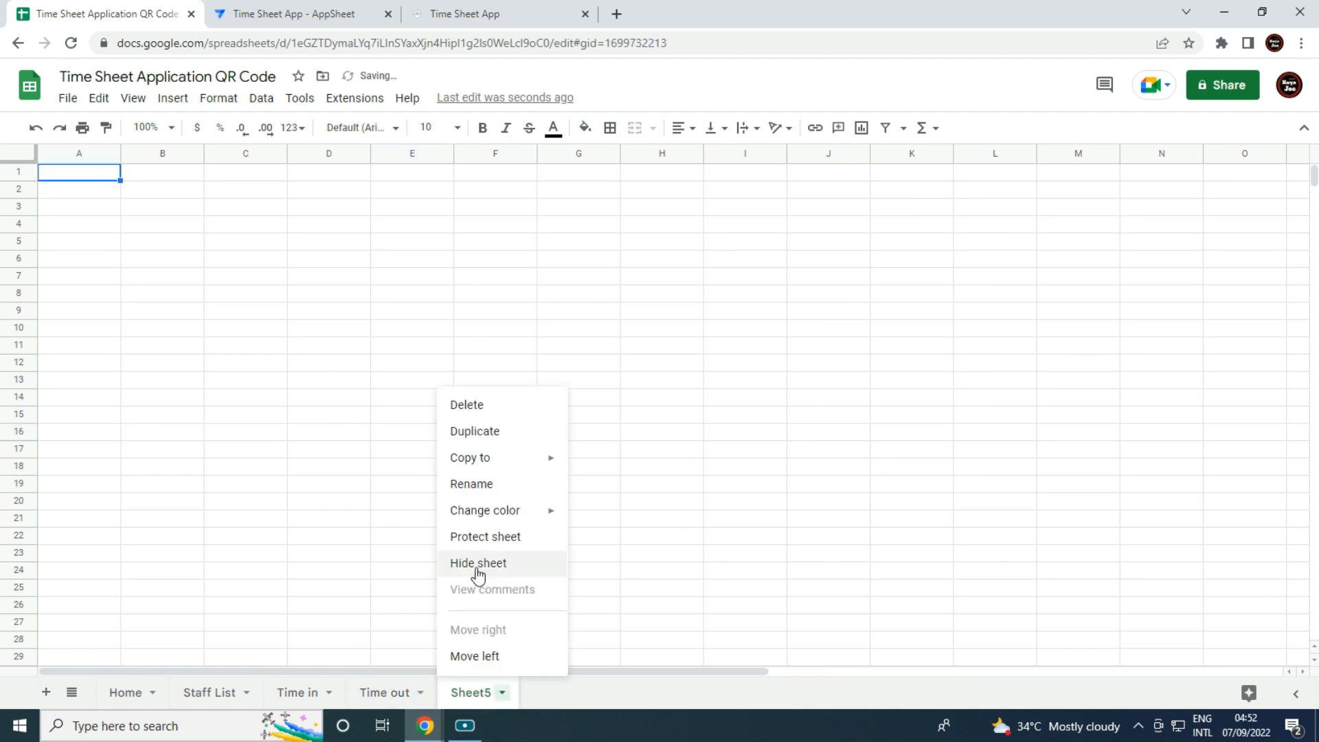
pyautogui.click(500, 487)
pyautogui.write('Download Time Card')
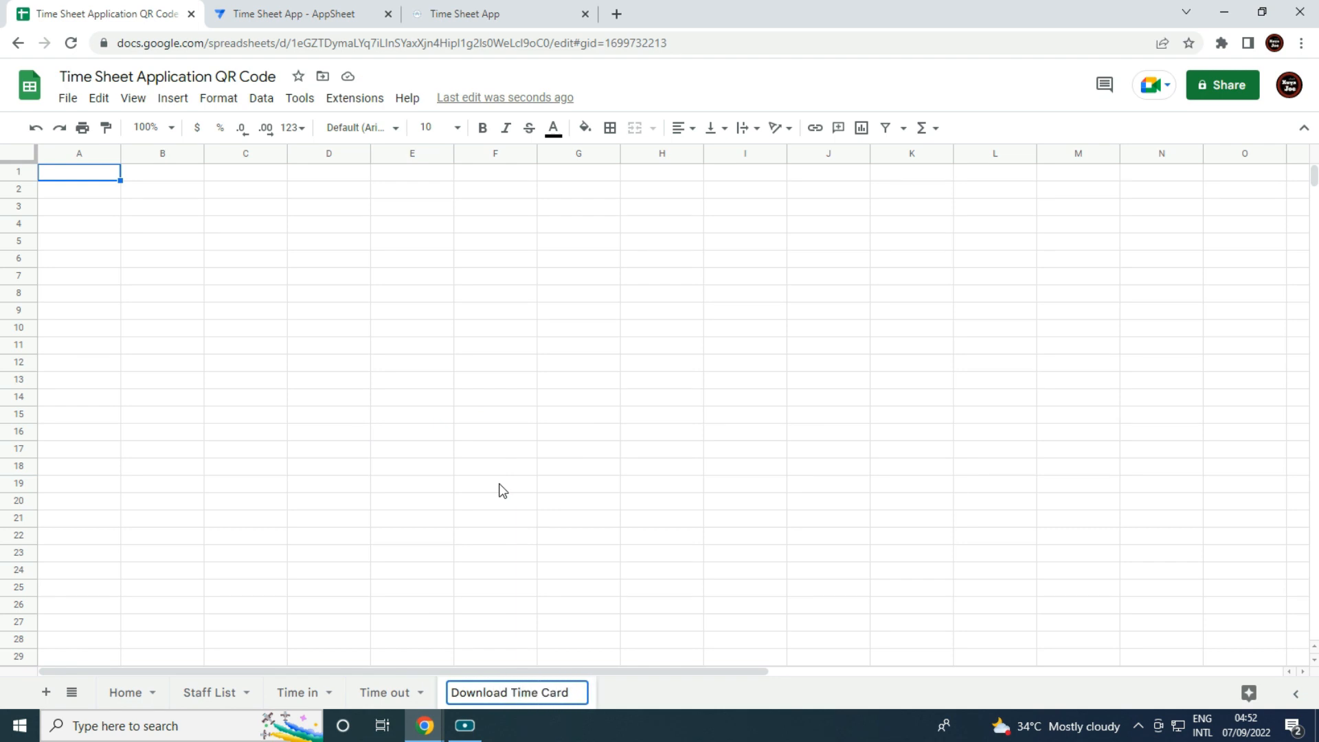
pyautogui.click(503, 491)
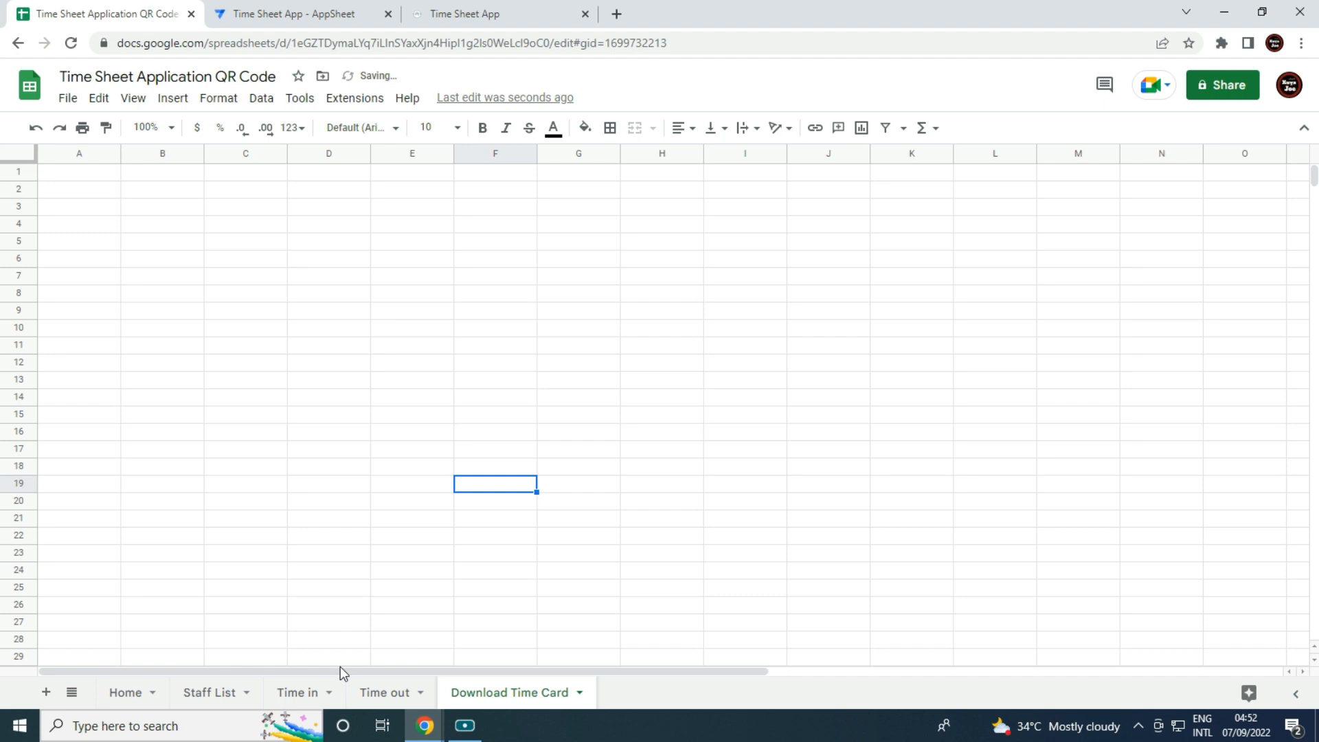
pyautogui.click(140, 209)
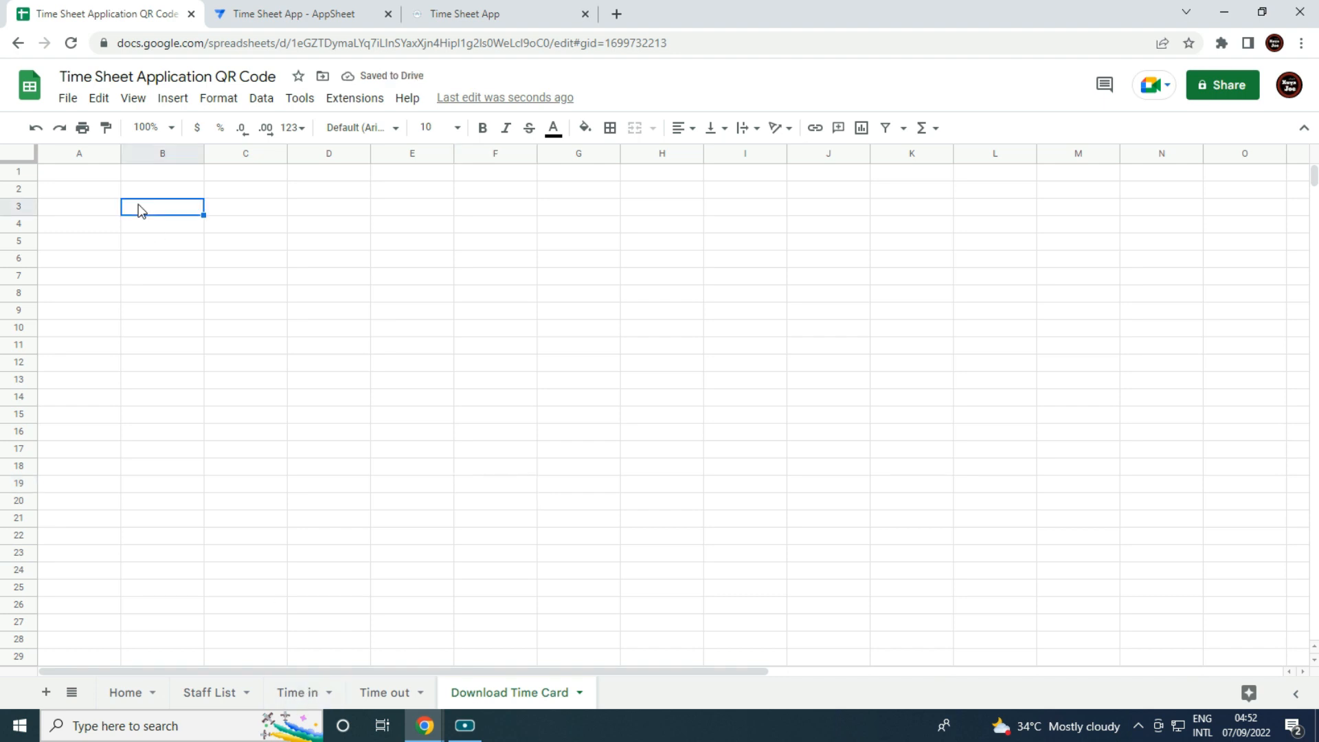
pyautogui.click(96, 180)
# Enter headers Date in, Time in, Name, Login ID, Employee ID in A1:E1 of Time in.
pyautogui.click(310, 693)
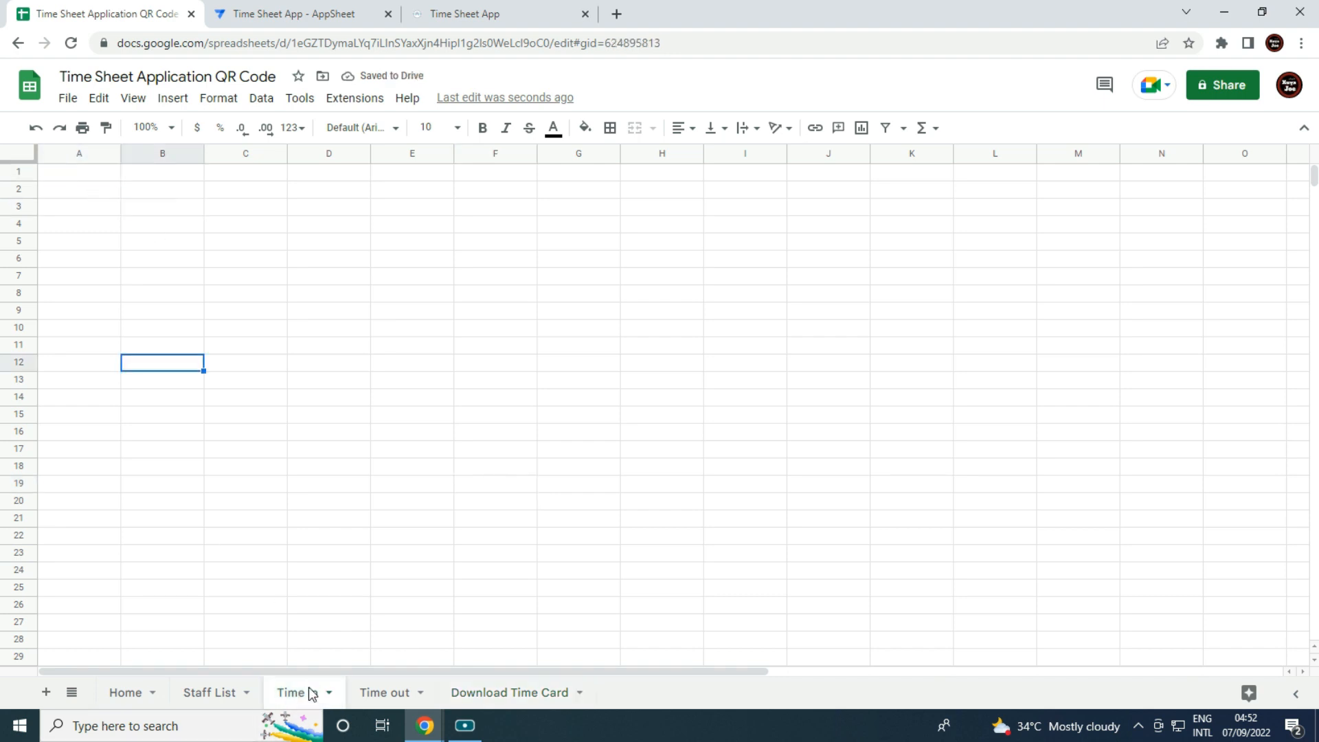
pyautogui.click(95, 174)
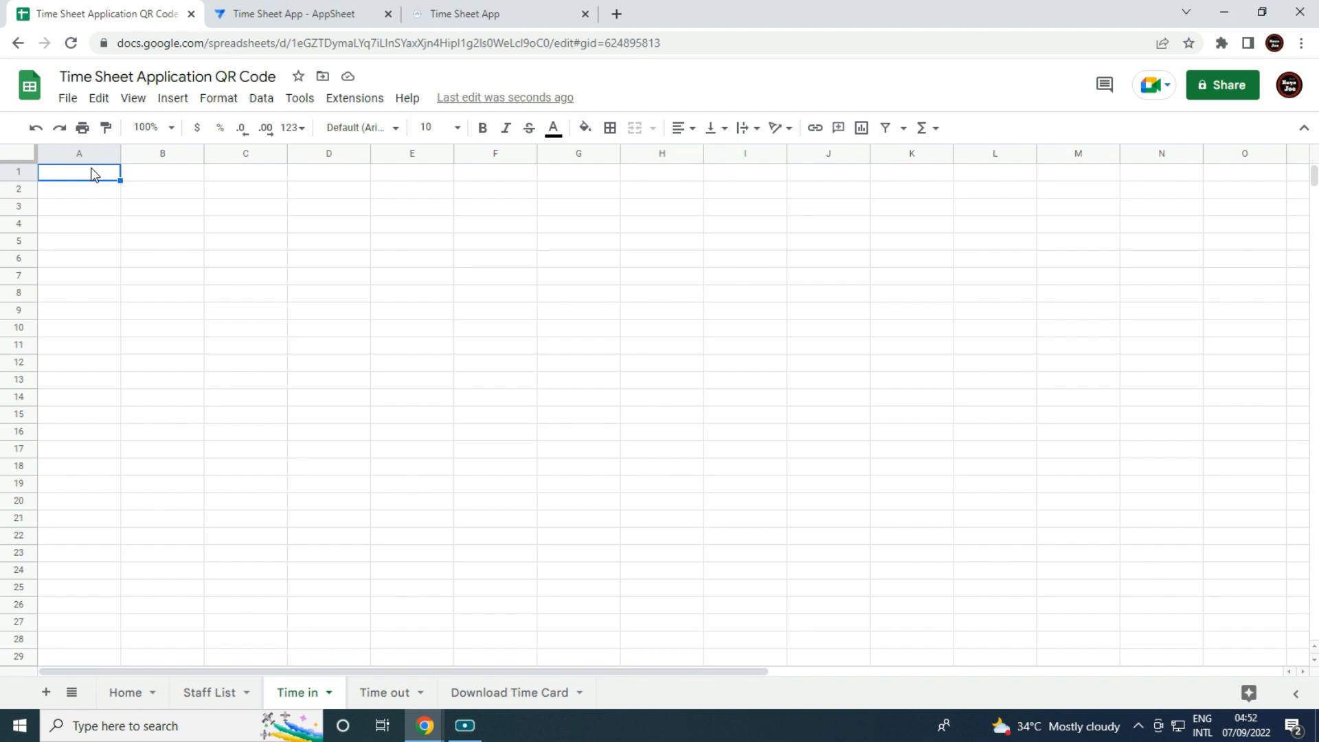
pyautogui.write('Date in')
pyautogui.press('Tab')
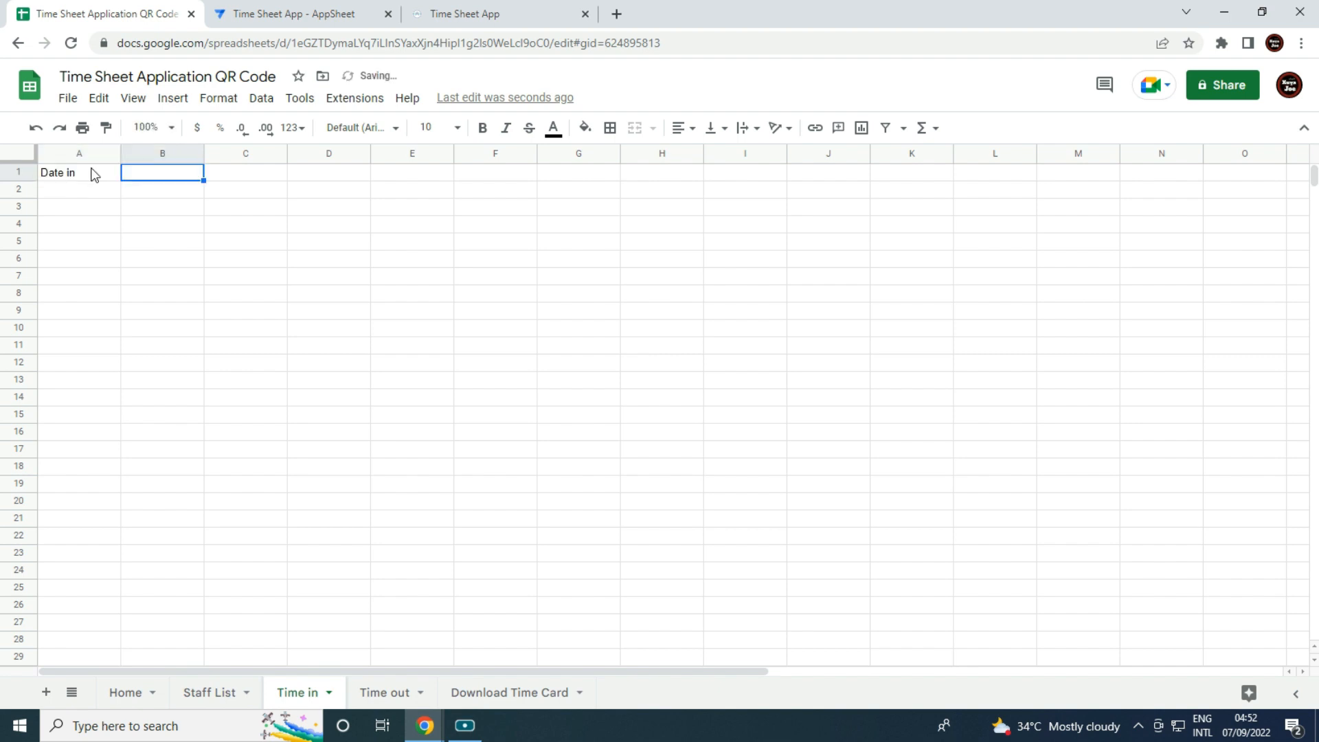
pyautogui.write('Date')
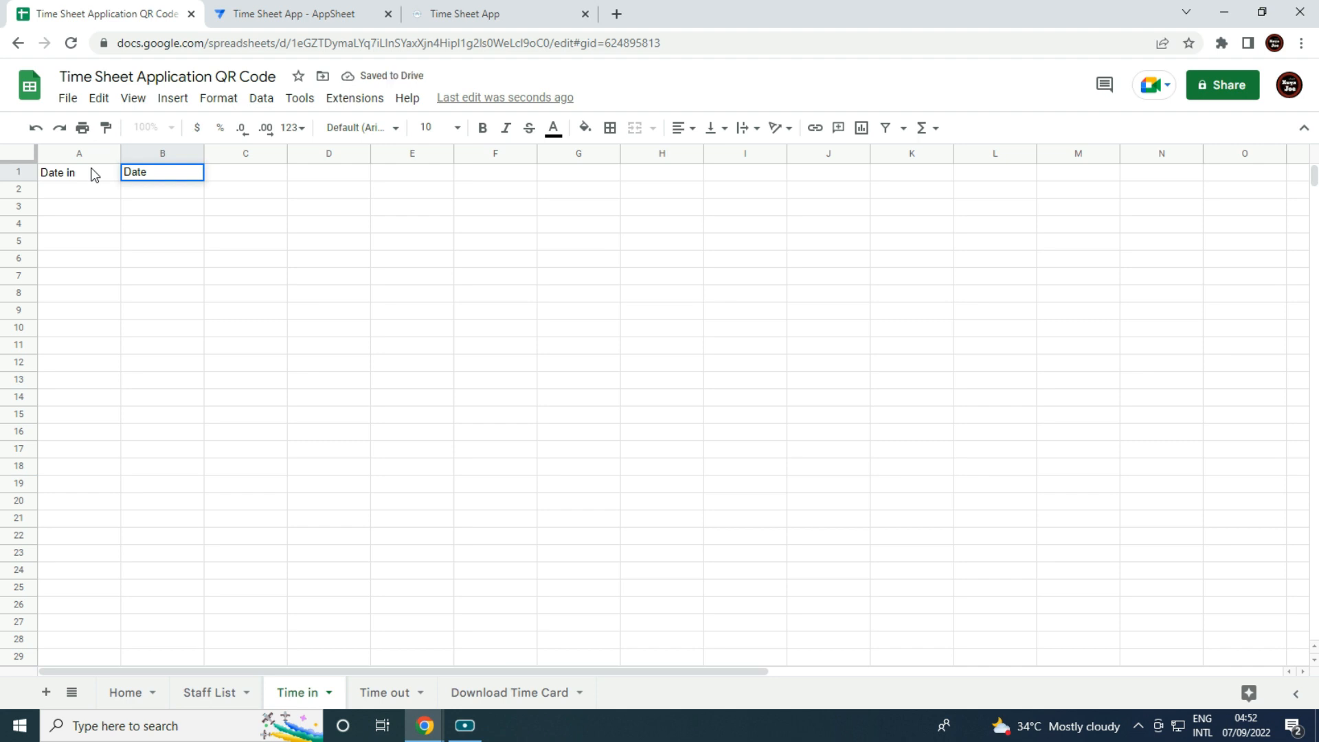
pyautogui.press('BackSpace')
pyautogui.write('Time ')
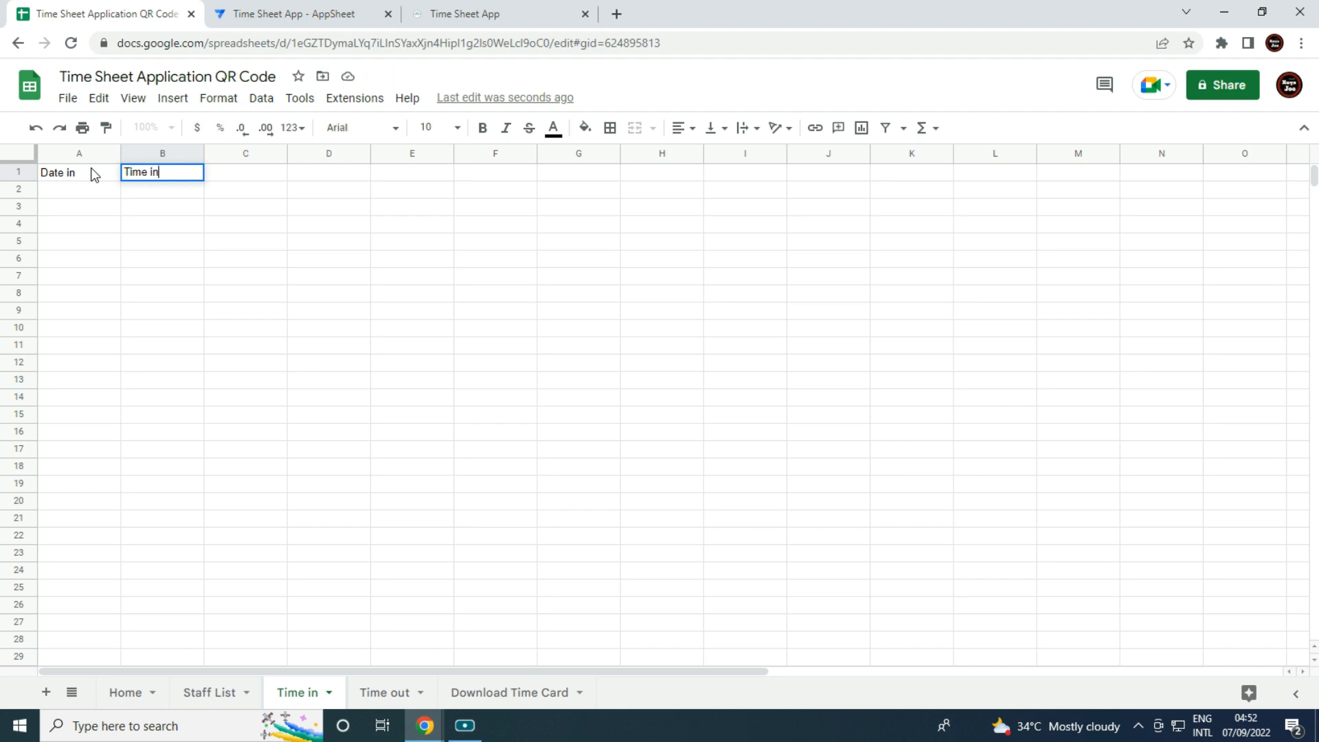
pyautogui.write('in')
pyautogui.press('Tab')
pyautogui.write('N')
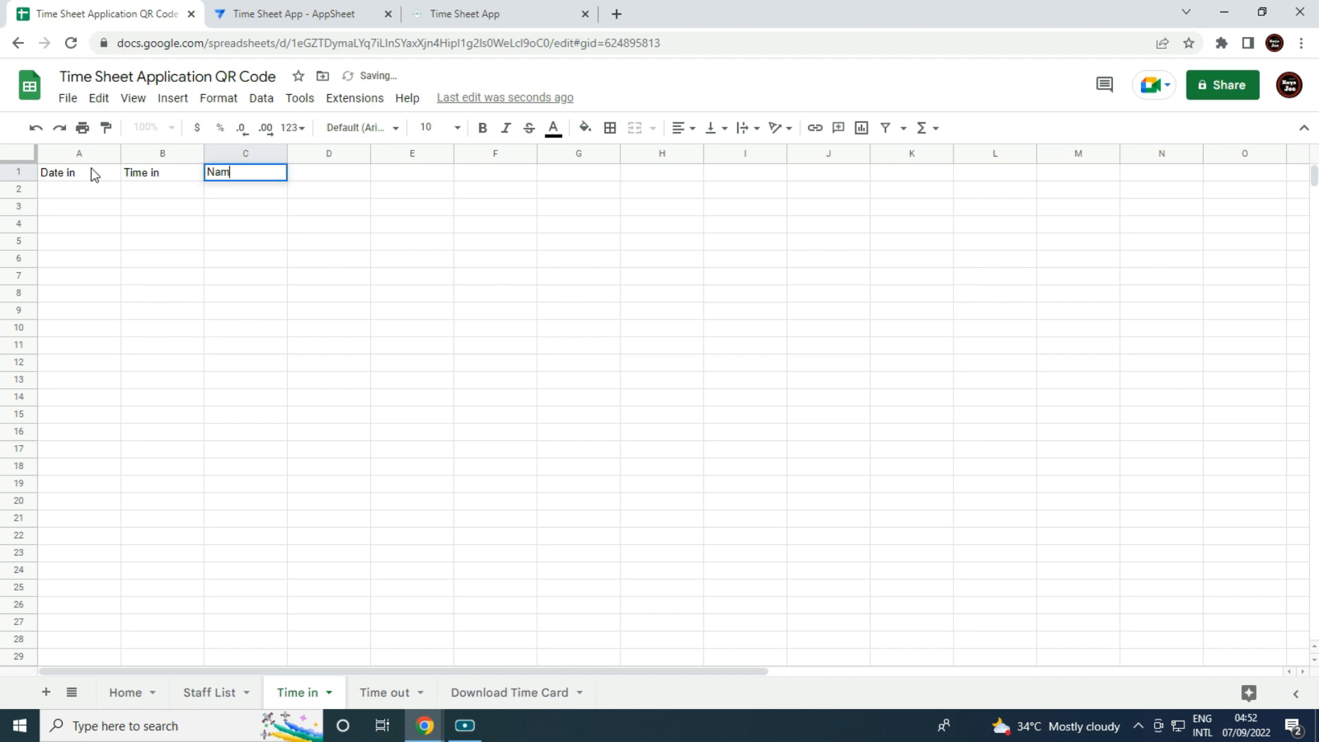
pyautogui.press('Tab')
pyautogui.write('Login ID')
pyautogui.press('Tab')
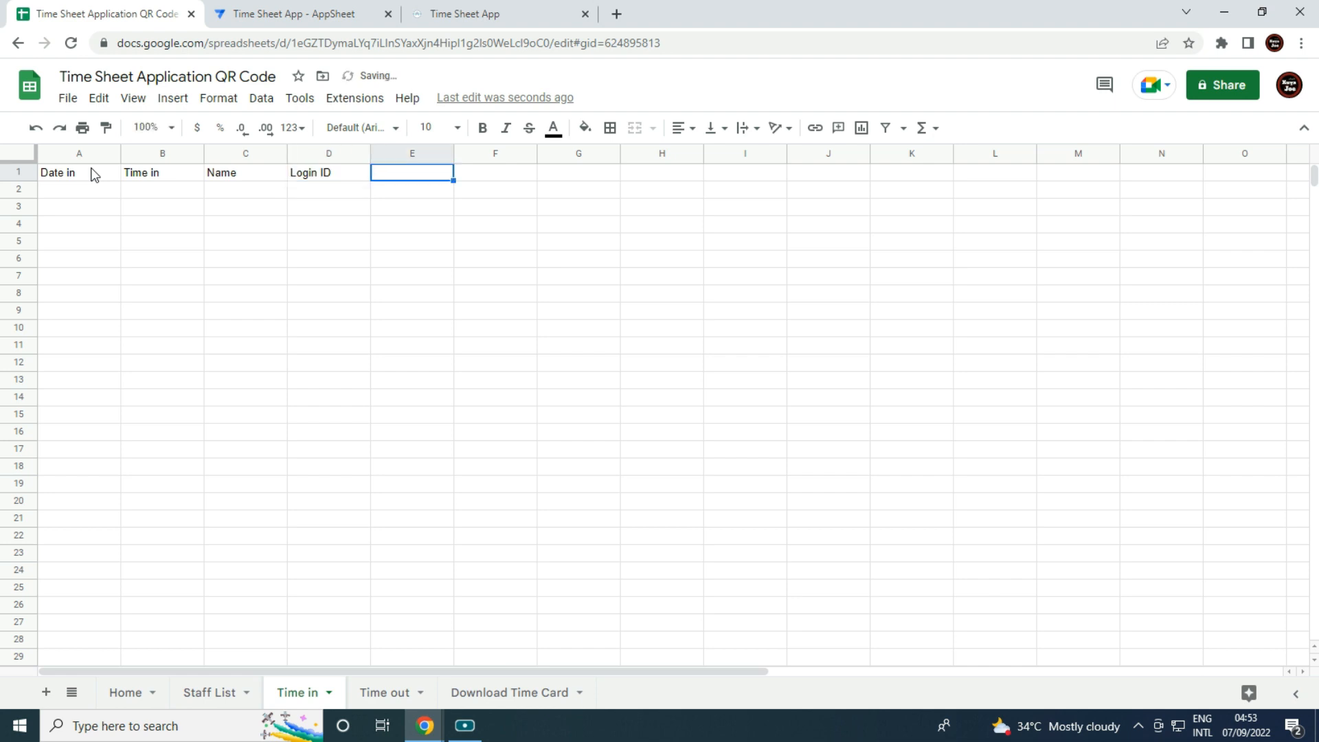
pyautogui.write('Employee ID')
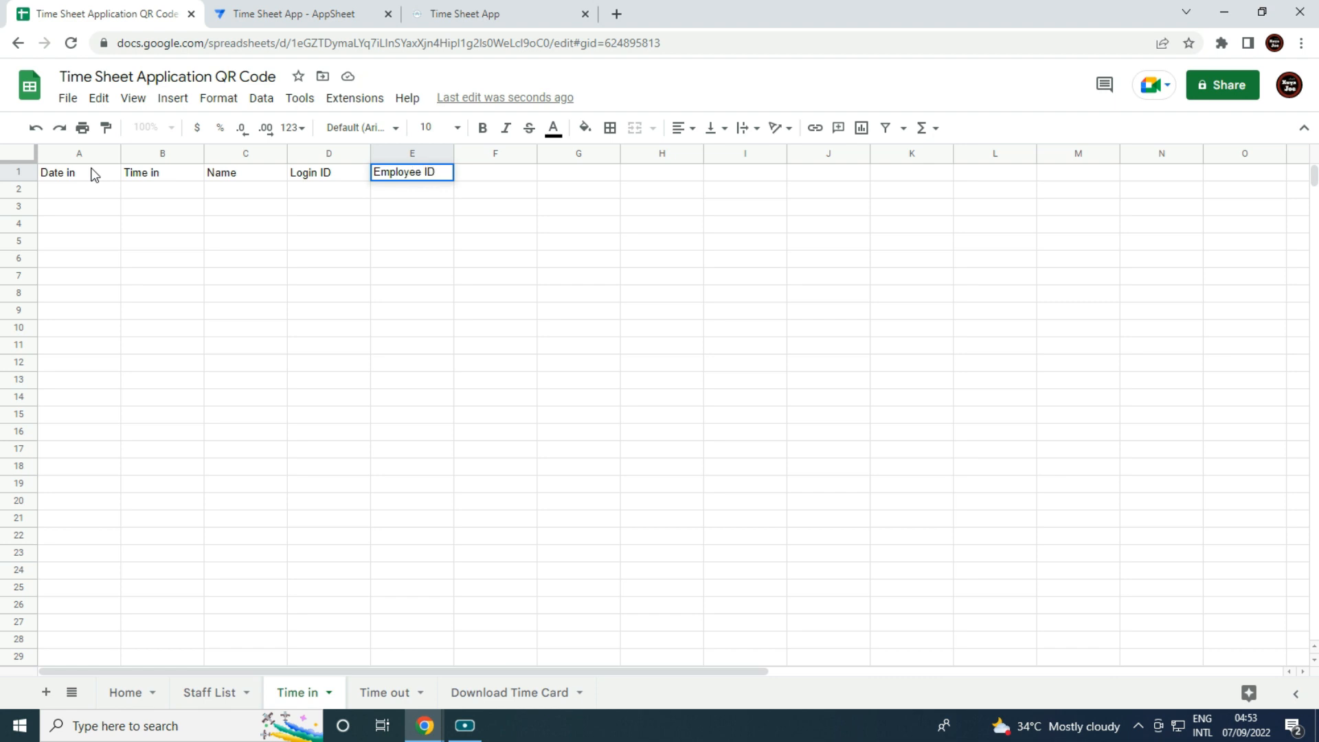
pyautogui.click(255, 191)
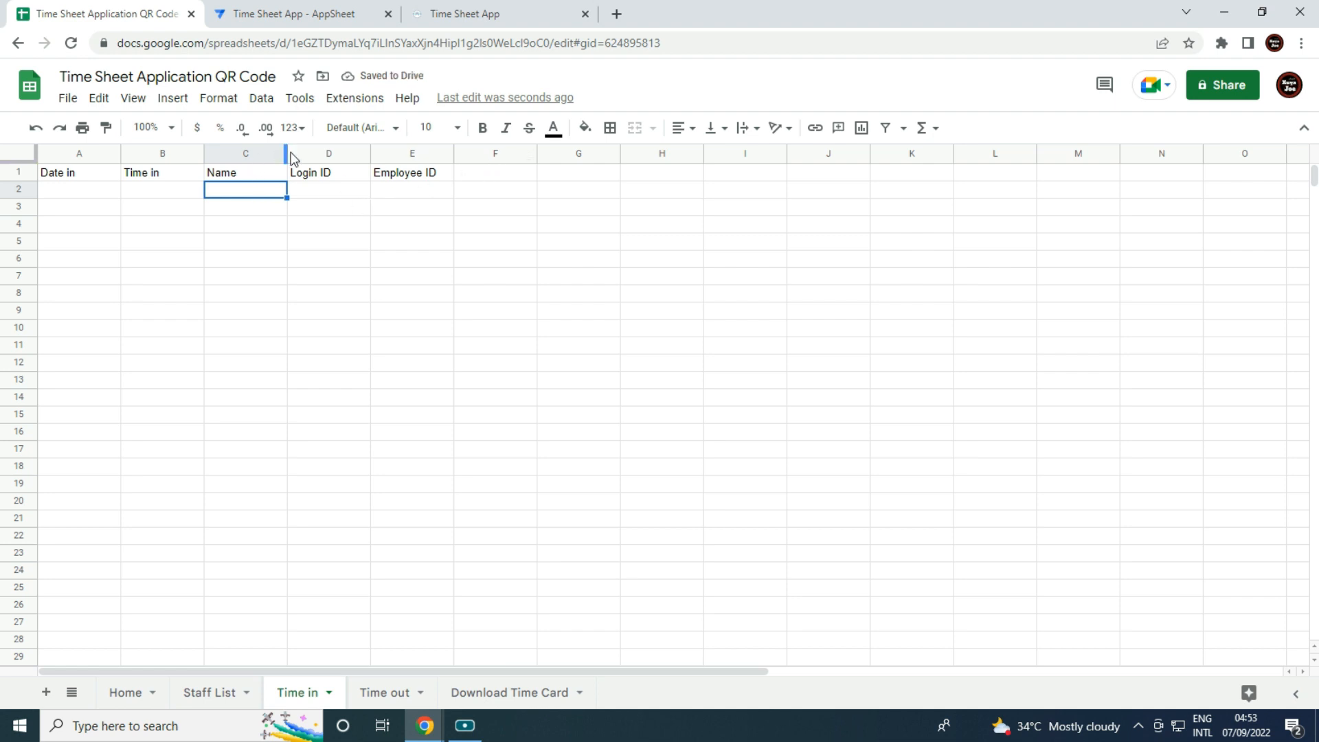
# Widen columns C and E and delete the unused columns F through Z.
pyautogui.moveTo(287, 154); pyautogui.dragTo(310, 155)
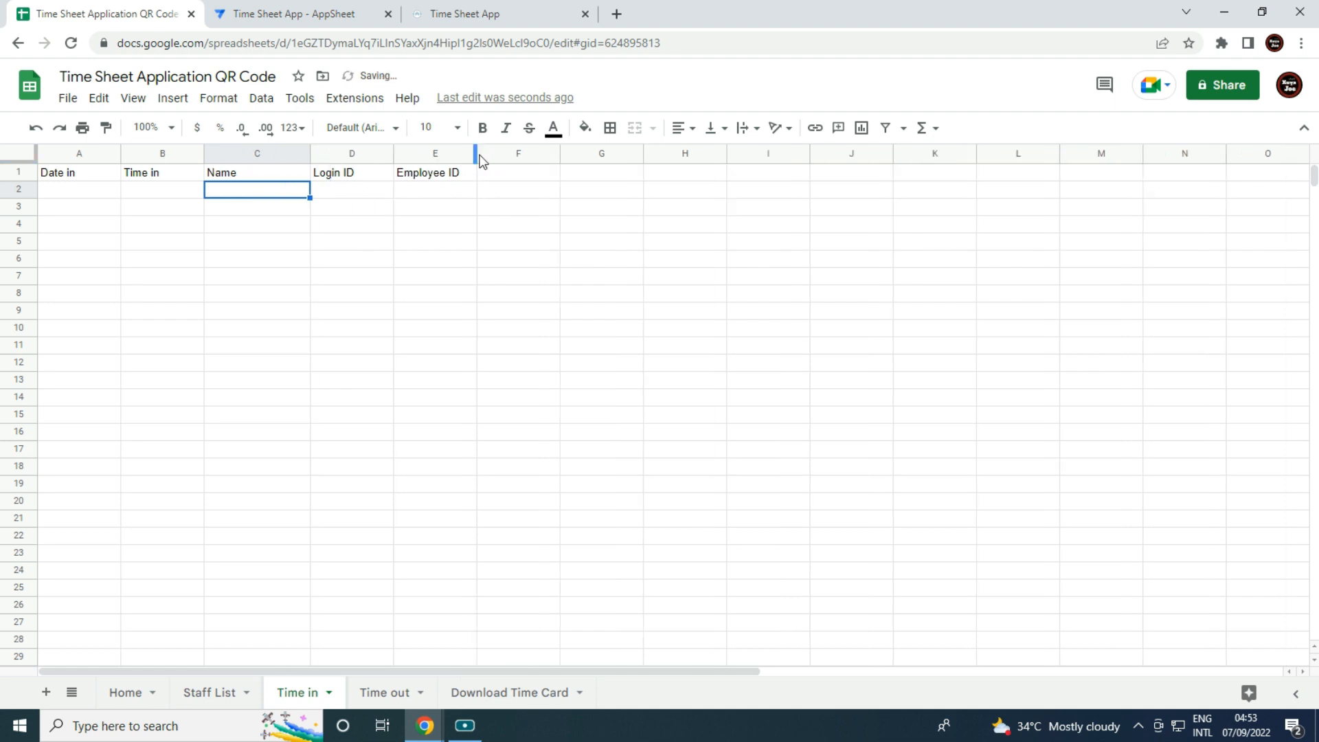
pyautogui.moveTo(477, 155); pyautogui.dragTo(524, 155)
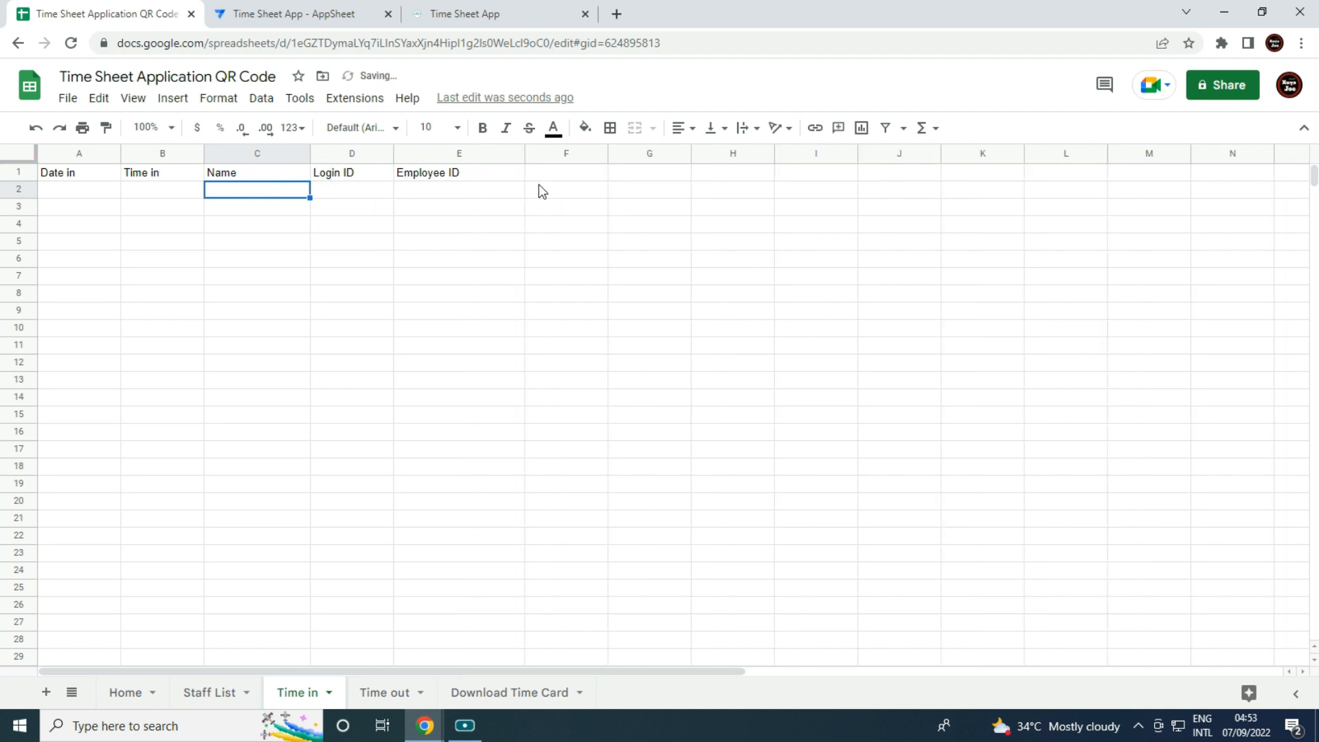
pyautogui.click(581, 154)
pyautogui.hotkey('ctrl', 'shift', 'Right')
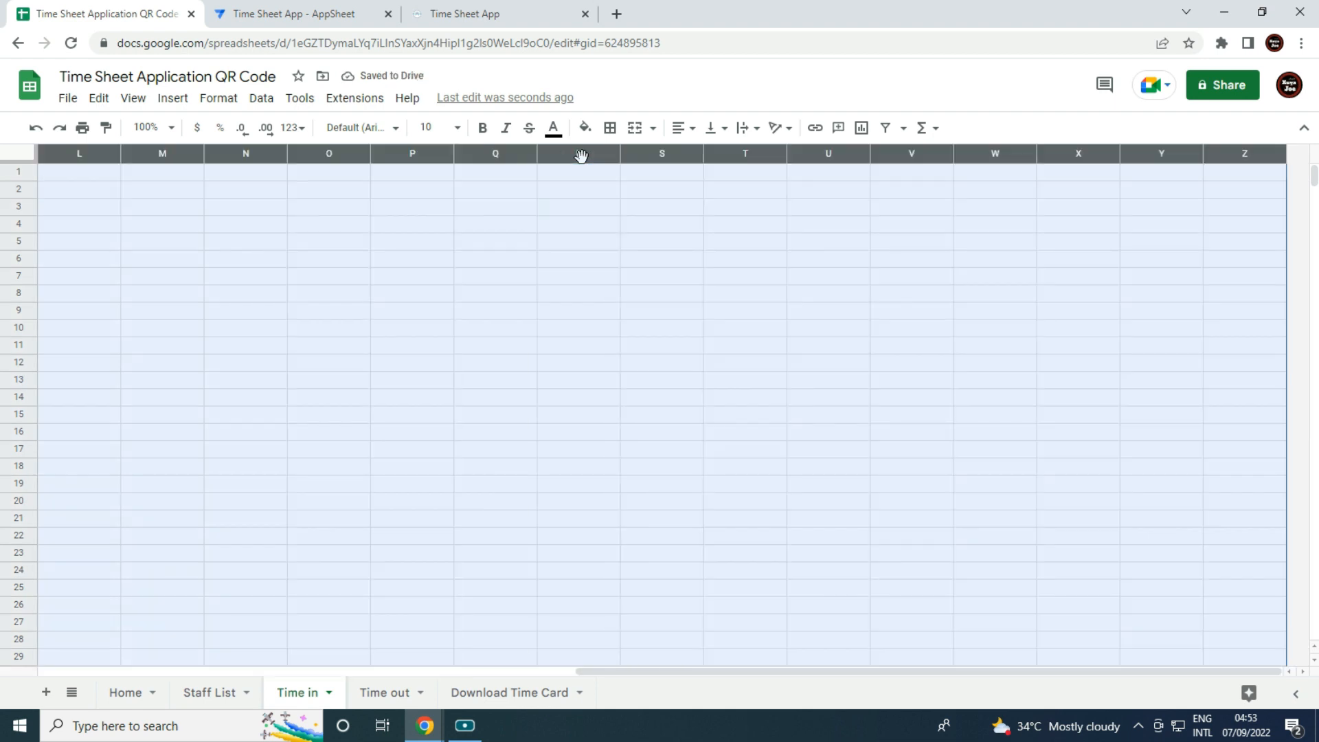
pyautogui.rightClick(653, 198)
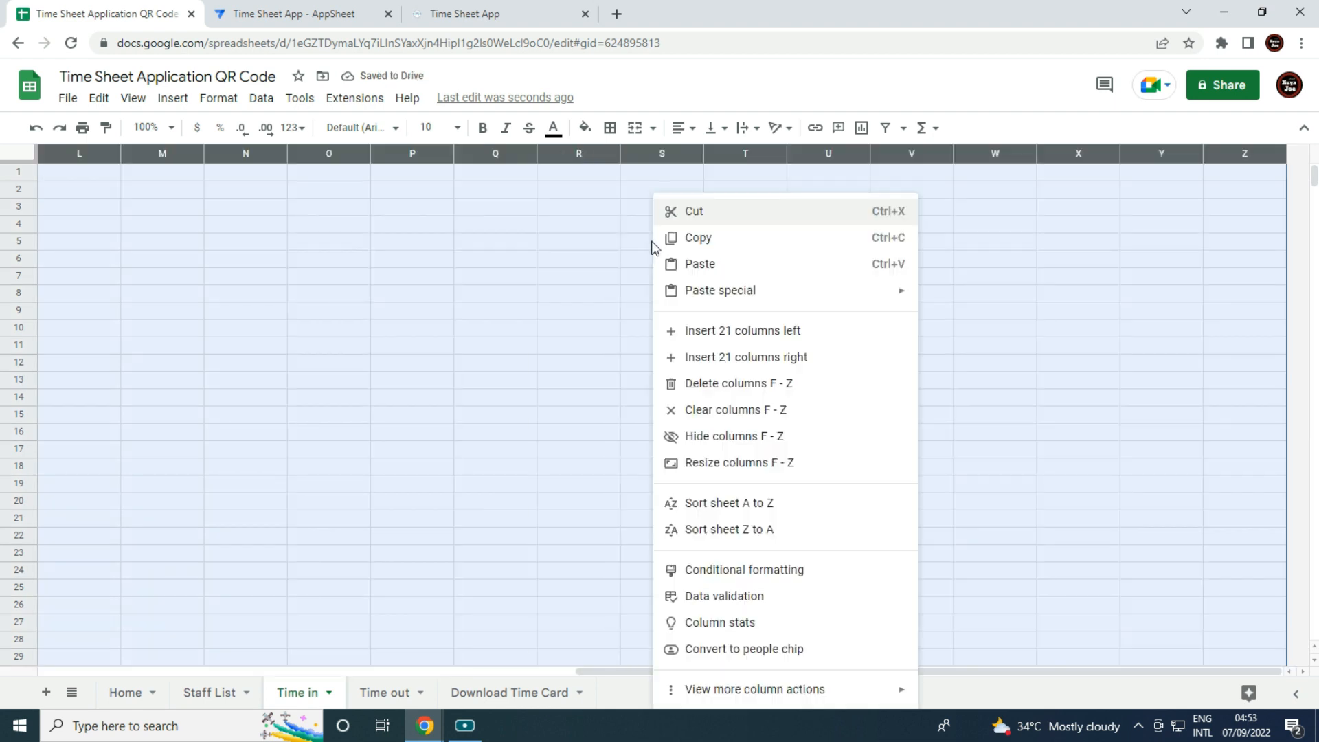
pyautogui.click(724, 384)
pyautogui.click(257, 397)
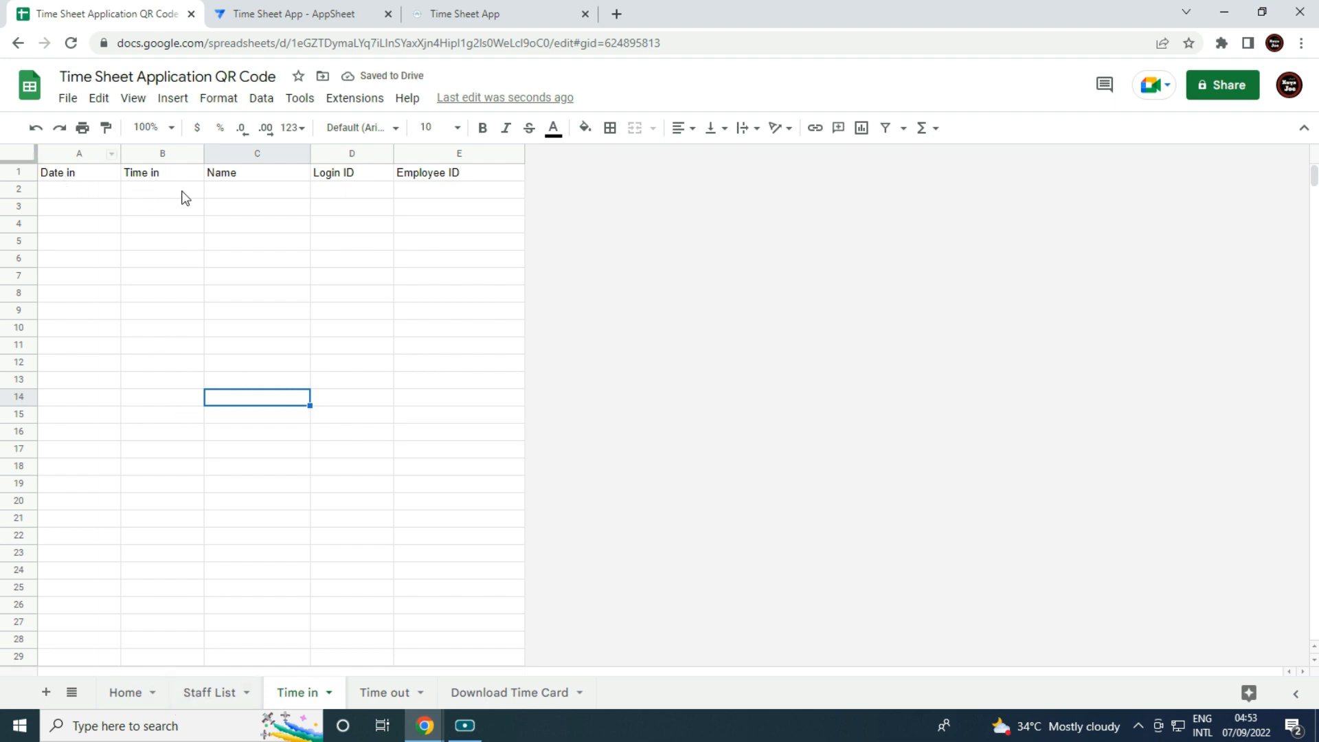
pyautogui.click(209, 696)
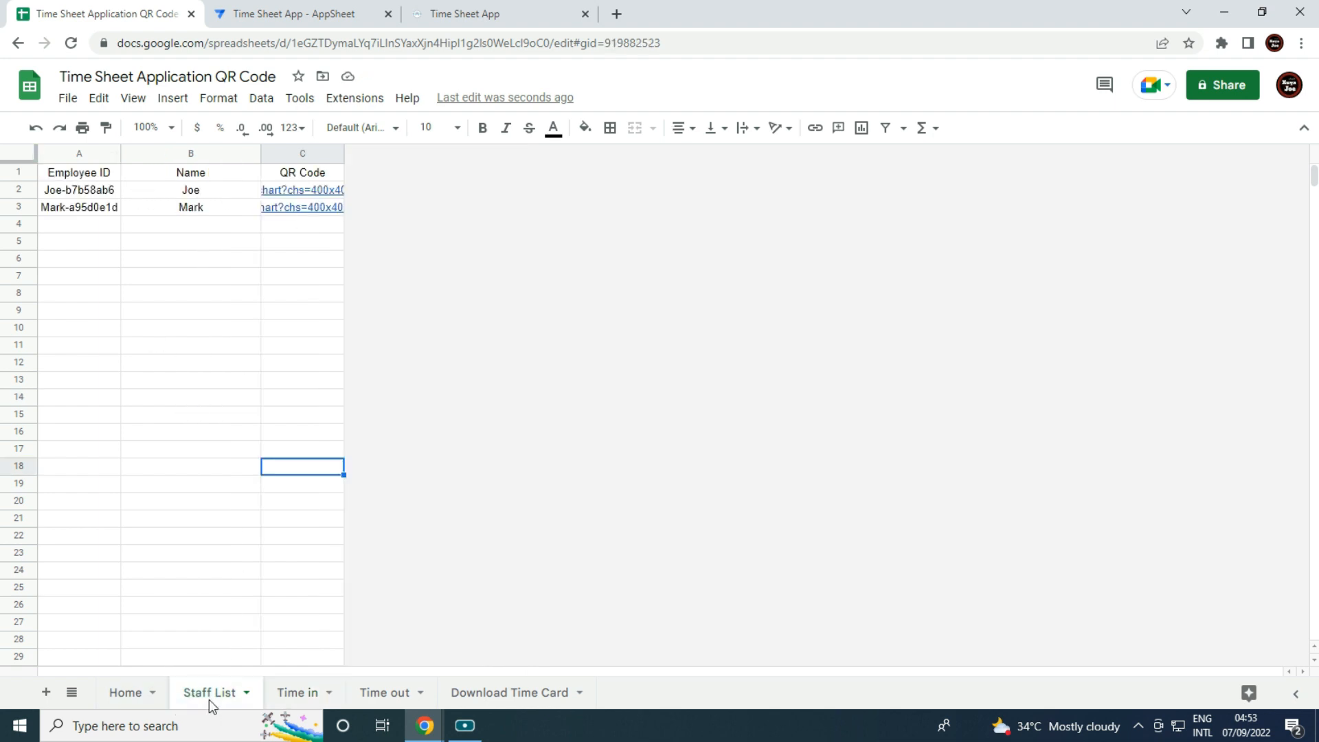
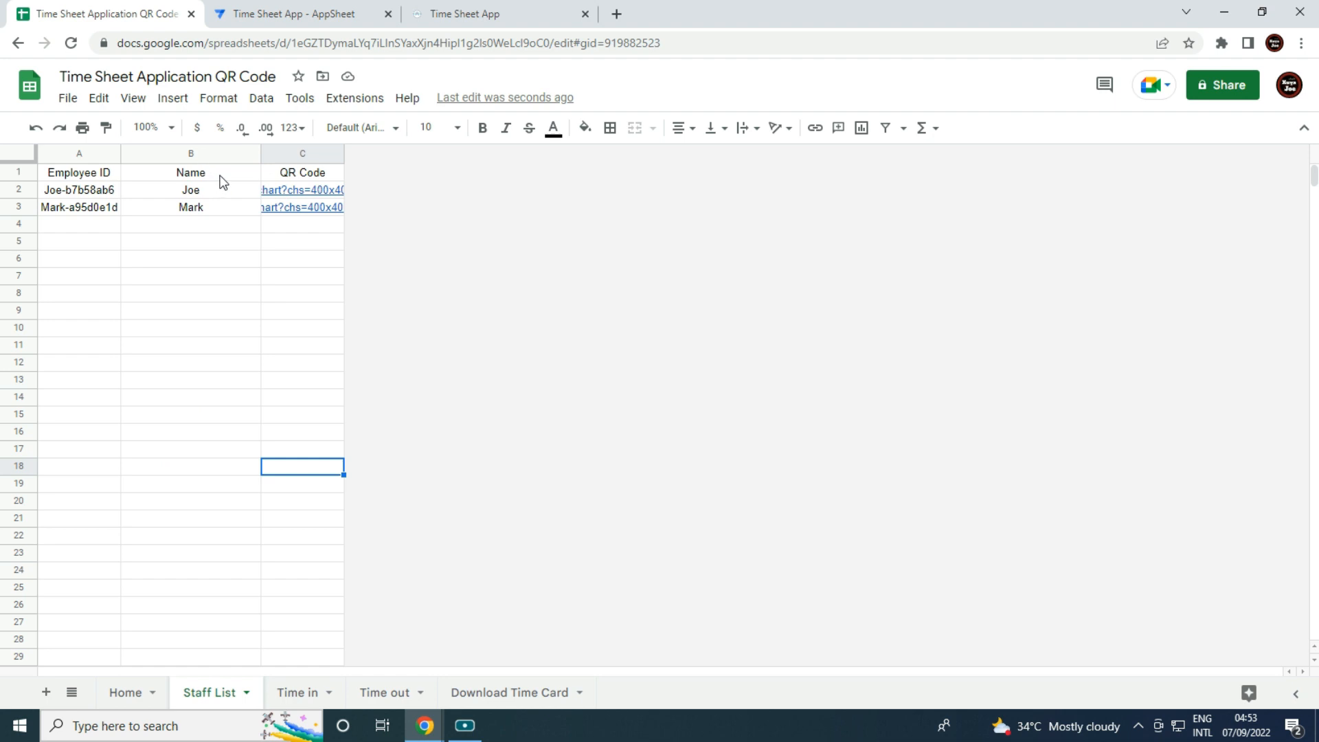
# Centre-align all the text on the Time in sheet.
pyautogui.click(316, 701)
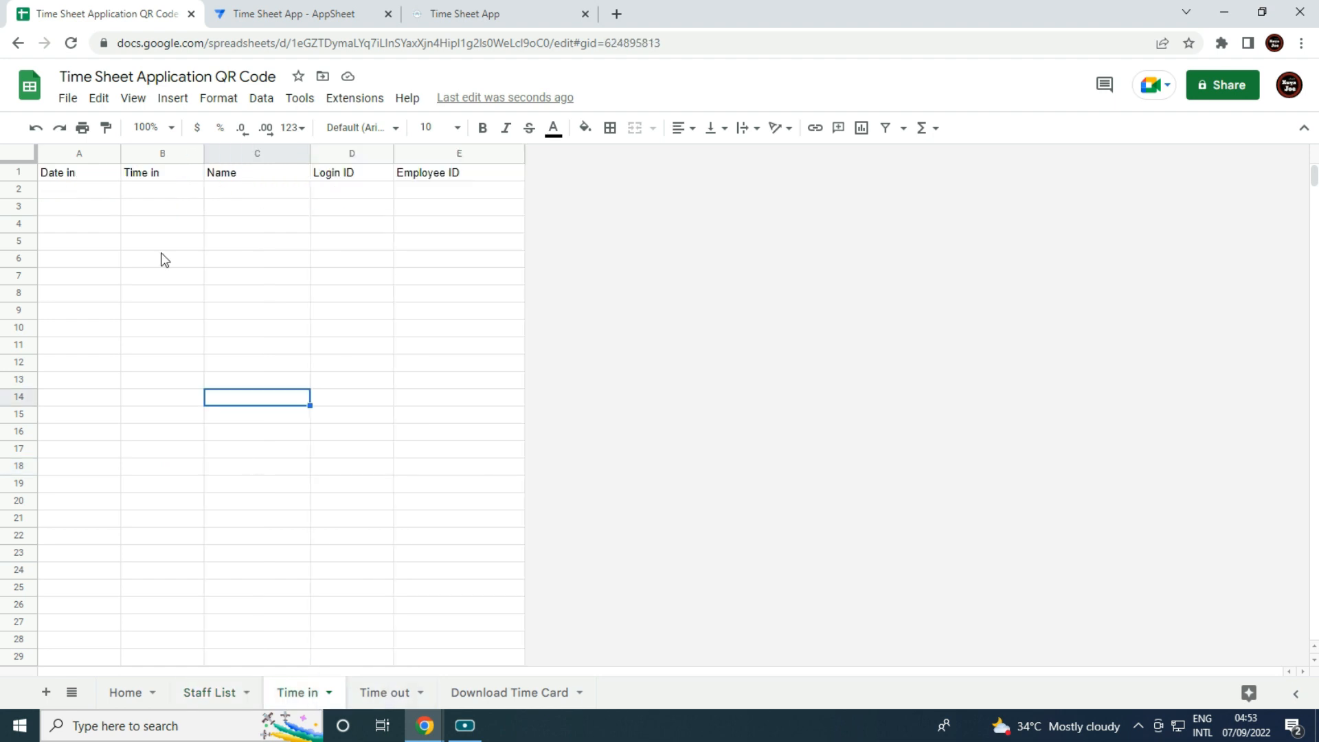
pyautogui.click(19, 153)
pyautogui.click(687, 128)
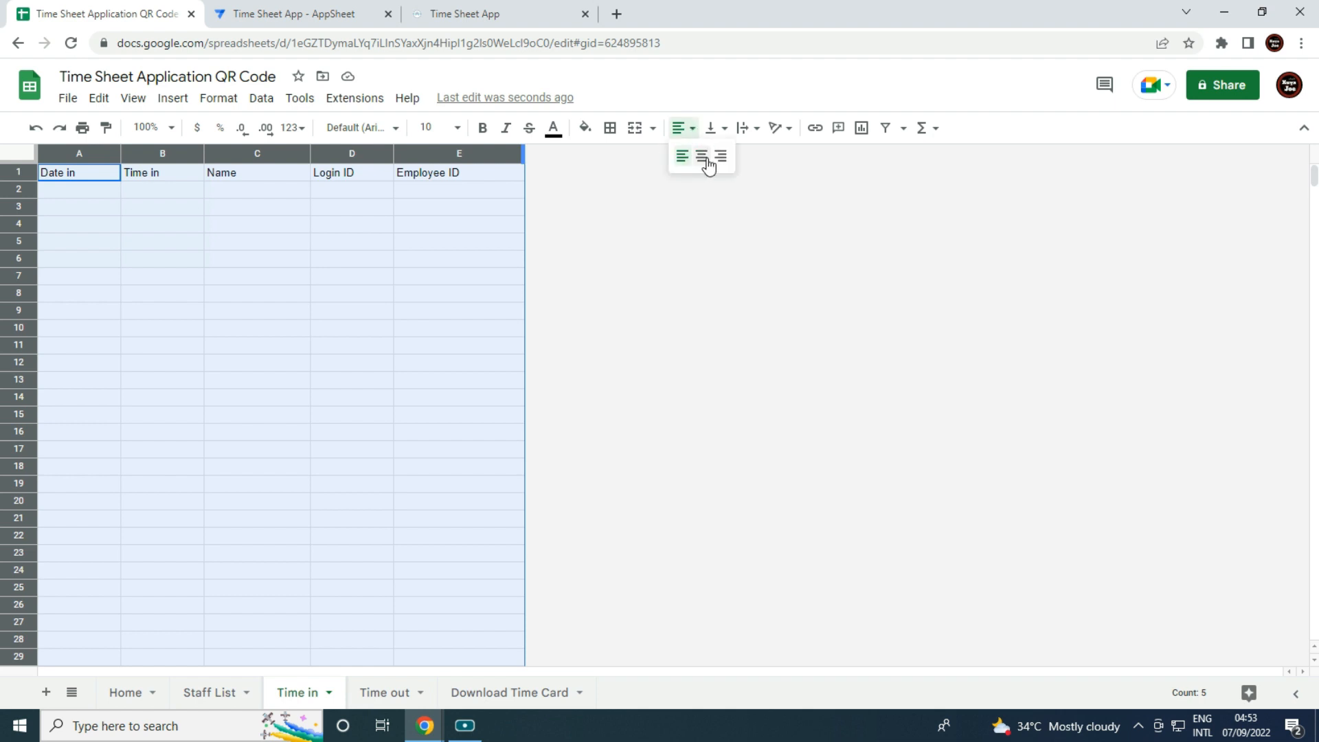
pyautogui.click(702, 157)
pyautogui.click(480, 249)
# Copy the Time in header row into A1 of the Time out sheet.
pyautogui.click(19, 172)
pyautogui.hotkey('ctrl', 'c')
pyautogui.click(383, 693)
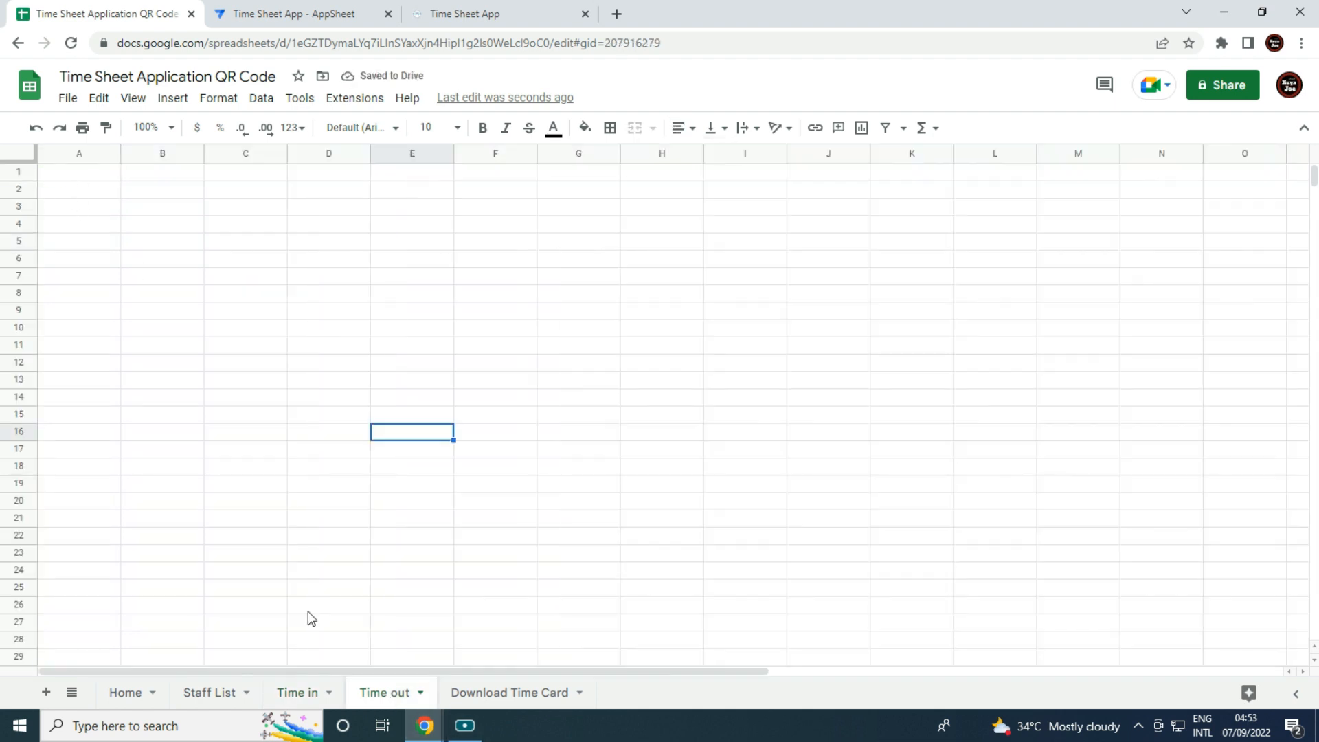
pyautogui.click(55, 177)
pyautogui.hotkey('ctrl', 'v')
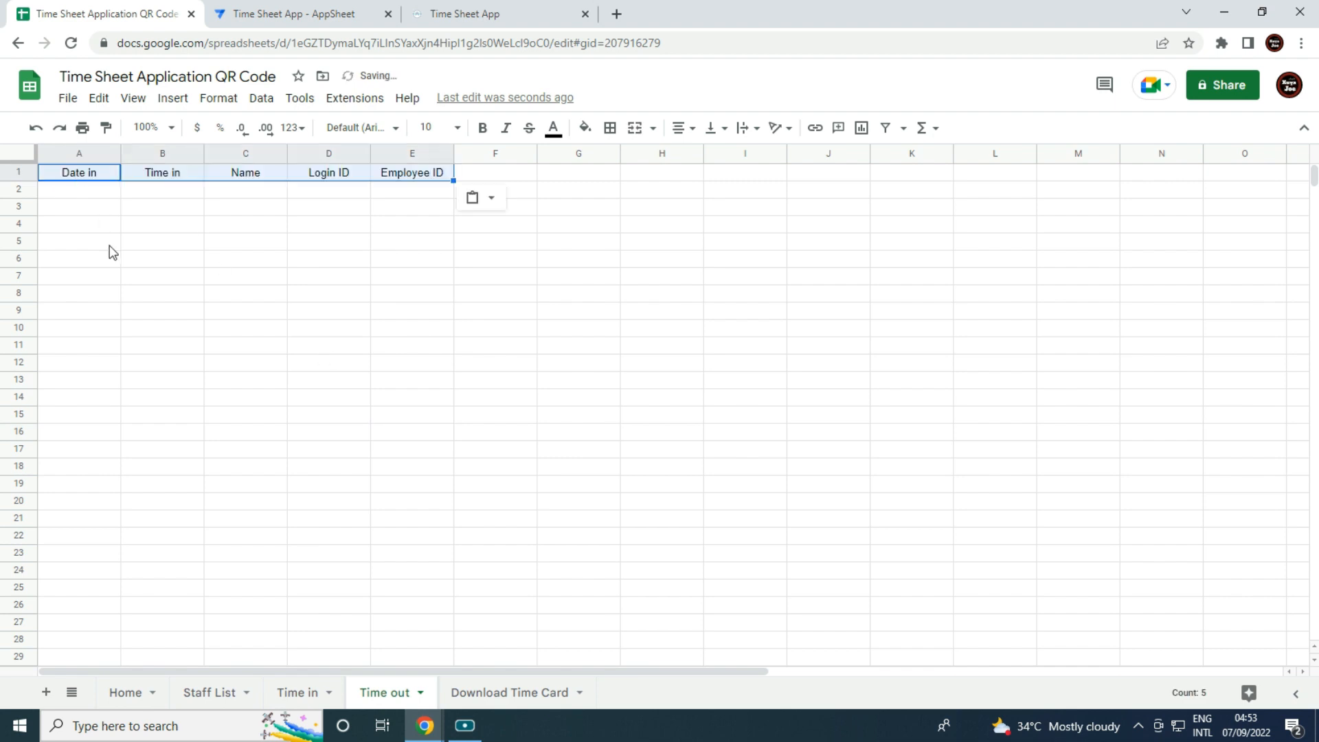
pyautogui.click(109, 246)
# Show the formula bar and change header A1 to 'Date out'.
pyautogui.click(93, 177)
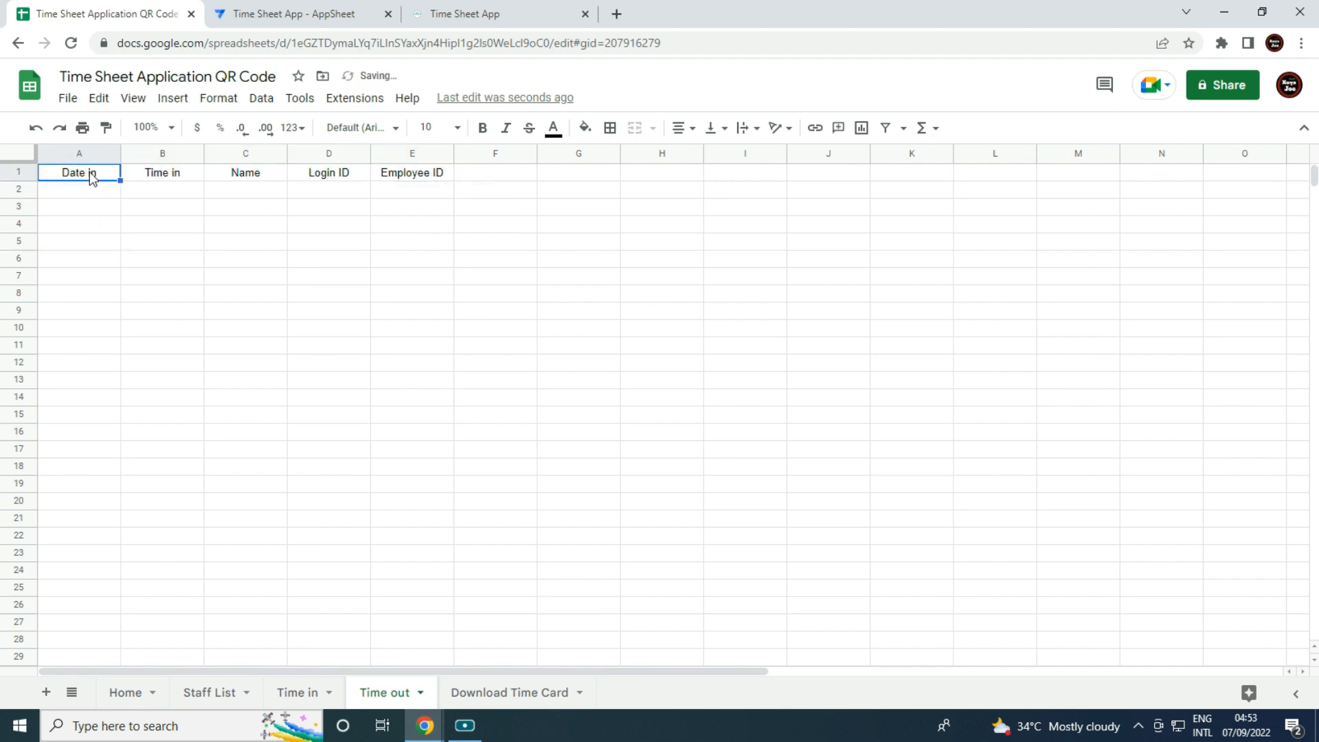
pyautogui.click(133, 98)
pyautogui.moveTo(335, 144)
pyautogui.click(420, 133)
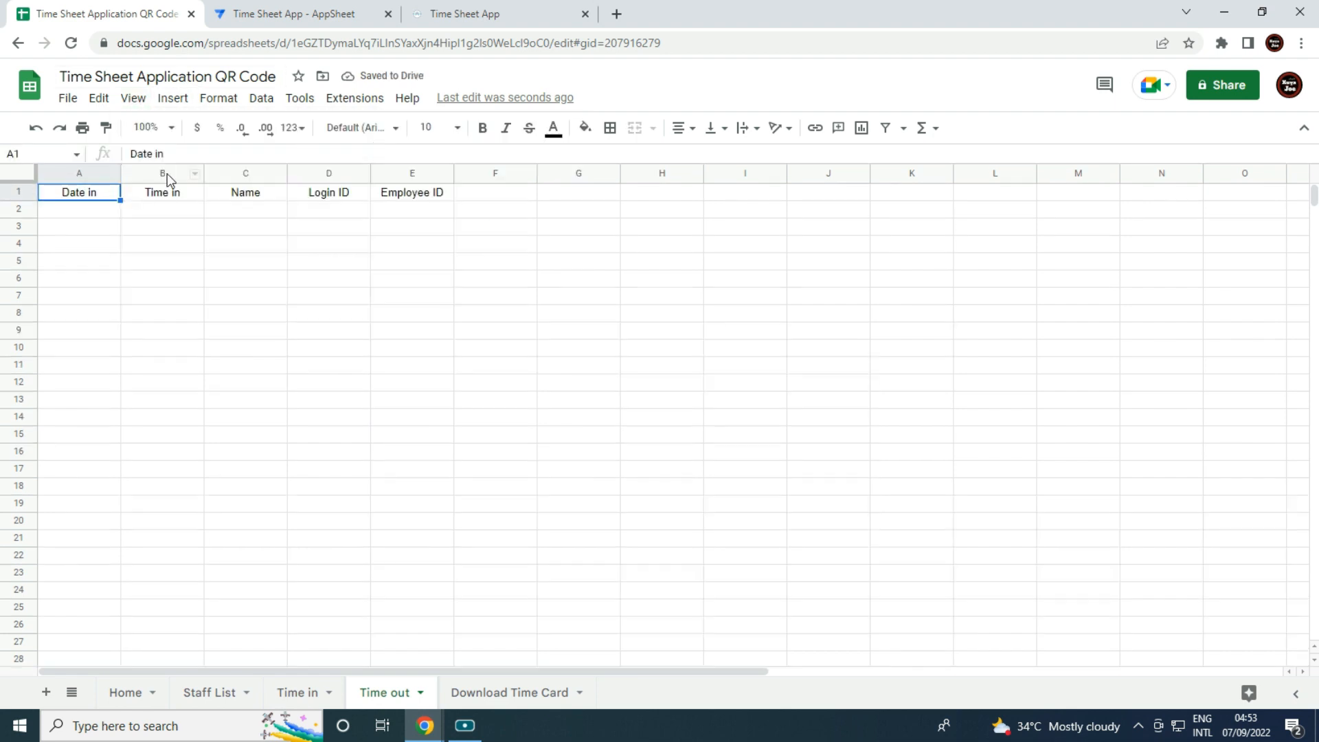
pyautogui.press('BackSpace')
pyautogui.write('out')
pyautogui.press('Return')
# Change the remaining headers to 'Time out' and 'Logout ID'.
pyautogui.click(171, 154)
pyautogui.press('BackSpace')
pyautogui.press('BackSpace')
pyautogui.write('o')
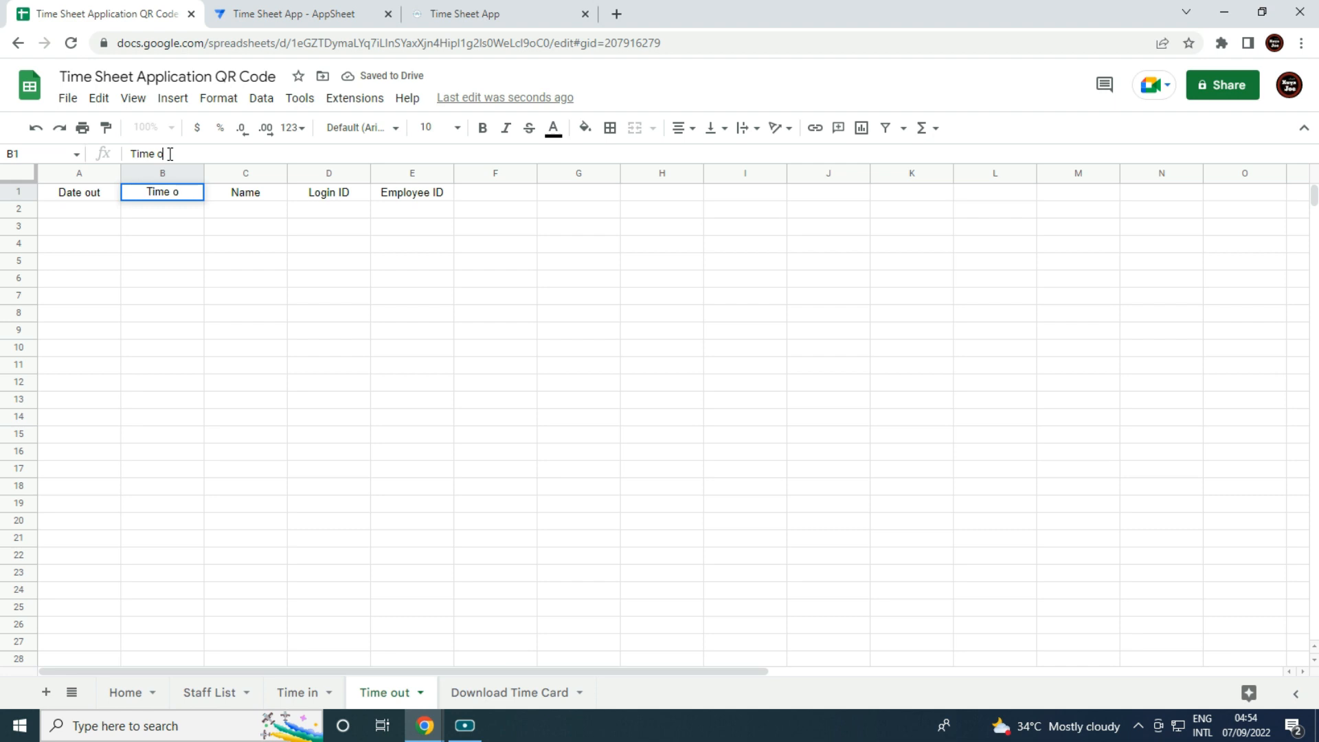
pyautogui.write('ut')
pyautogui.press('Tab')
pyautogui.press('Tab')
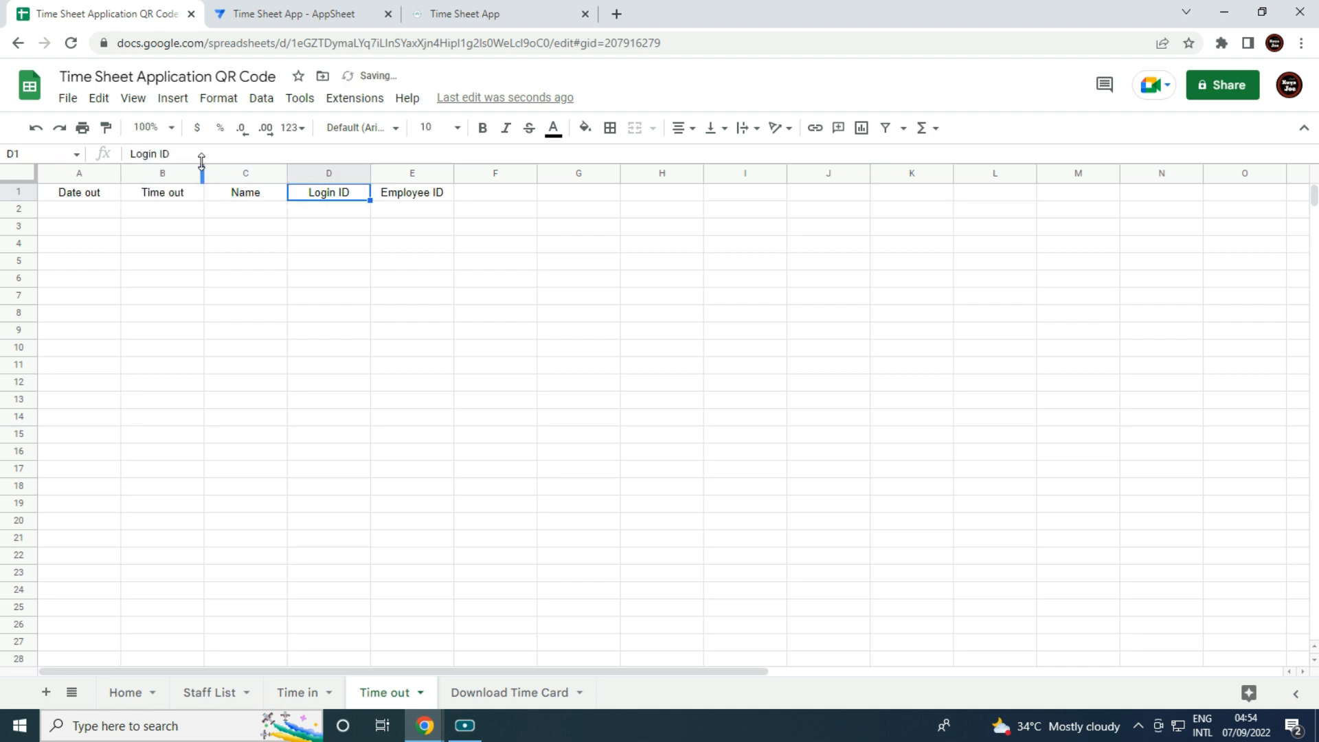
pyautogui.click(162, 154)
pyautogui.press('BackSpace')
pyautogui.press('BackSpace')
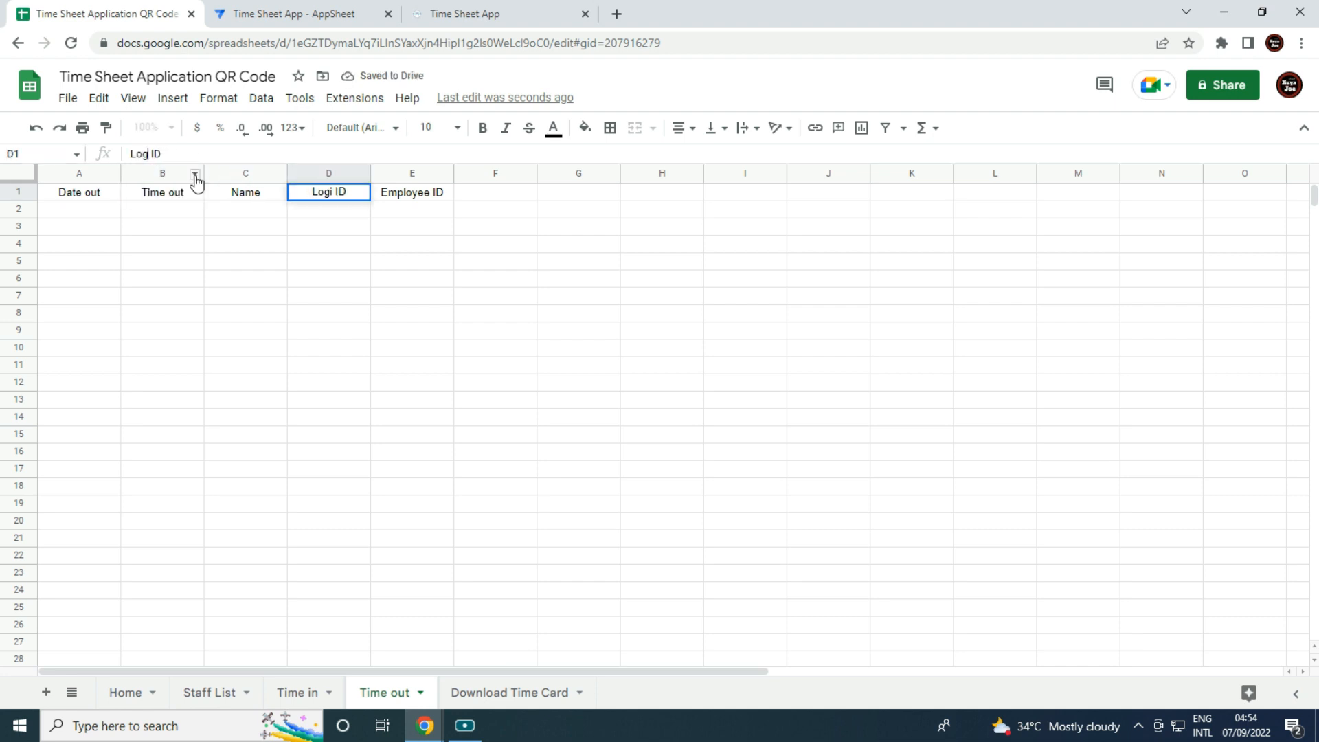
pyautogui.write('out')
pyautogui.press('Tab')
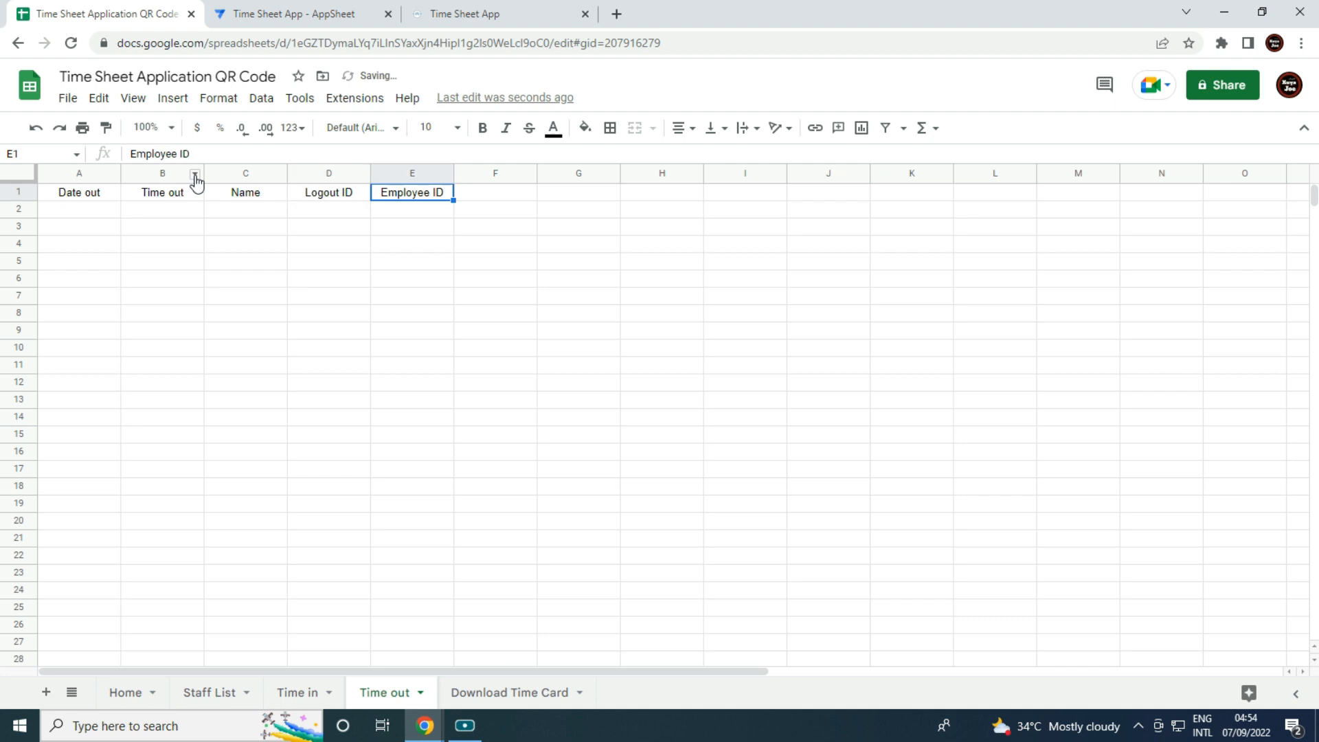
# Widen columns C and E and delete the unused columns F through Z.
pyautogui.click(467, 312)
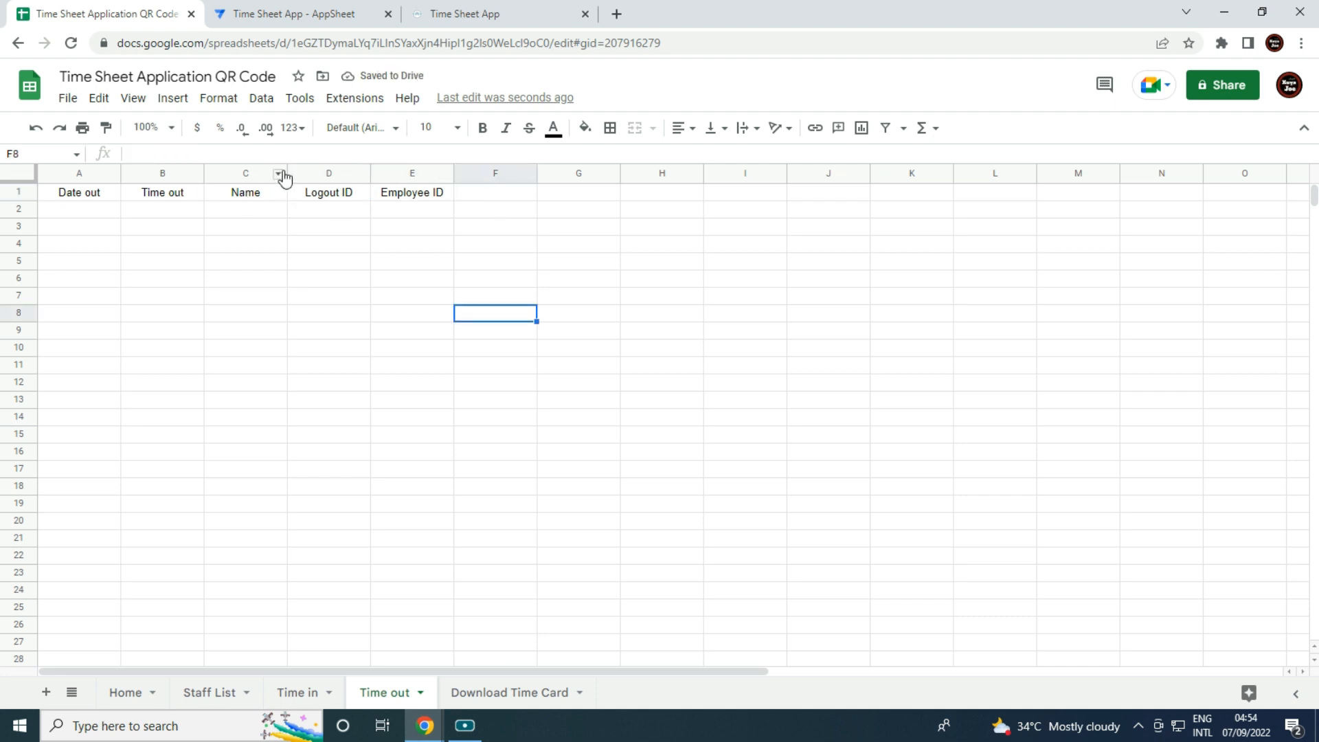
pyautogui.moveTo(286, 168); pyautogui.dragTo(320, 168)
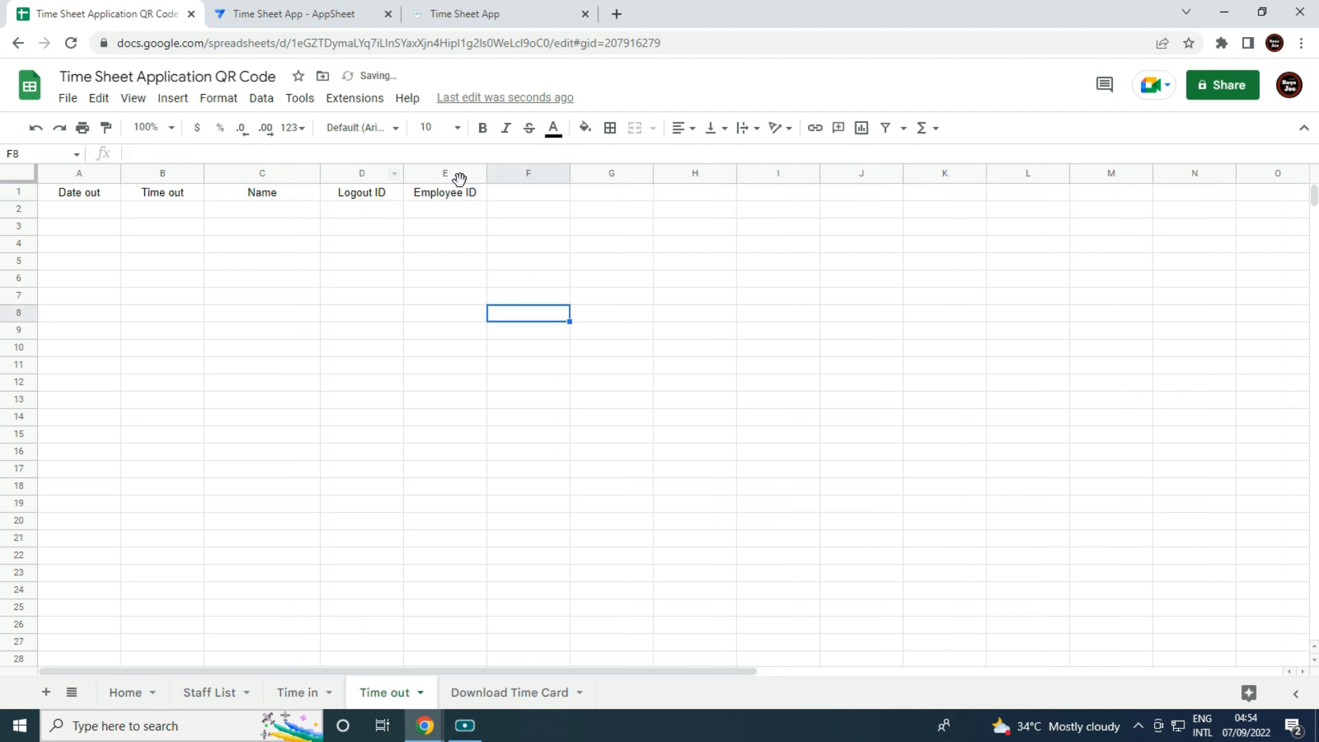
pyautogui.moveTo(487, 172); pyautogui.dragTo(505, 172)
pyautogui.click(524, 176)
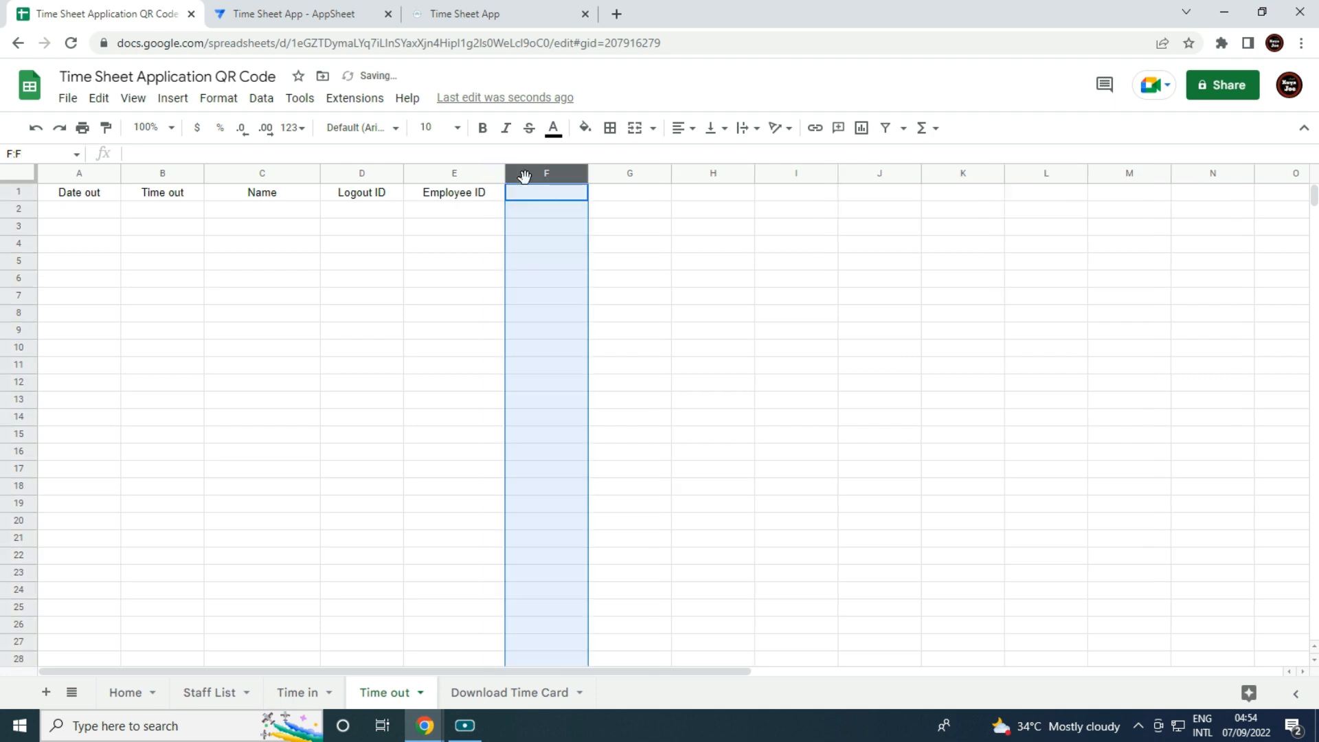
pyautogui.hotkey('ctrl', 'shift', 'Right')
pyautogui.rightClick(559, 195)
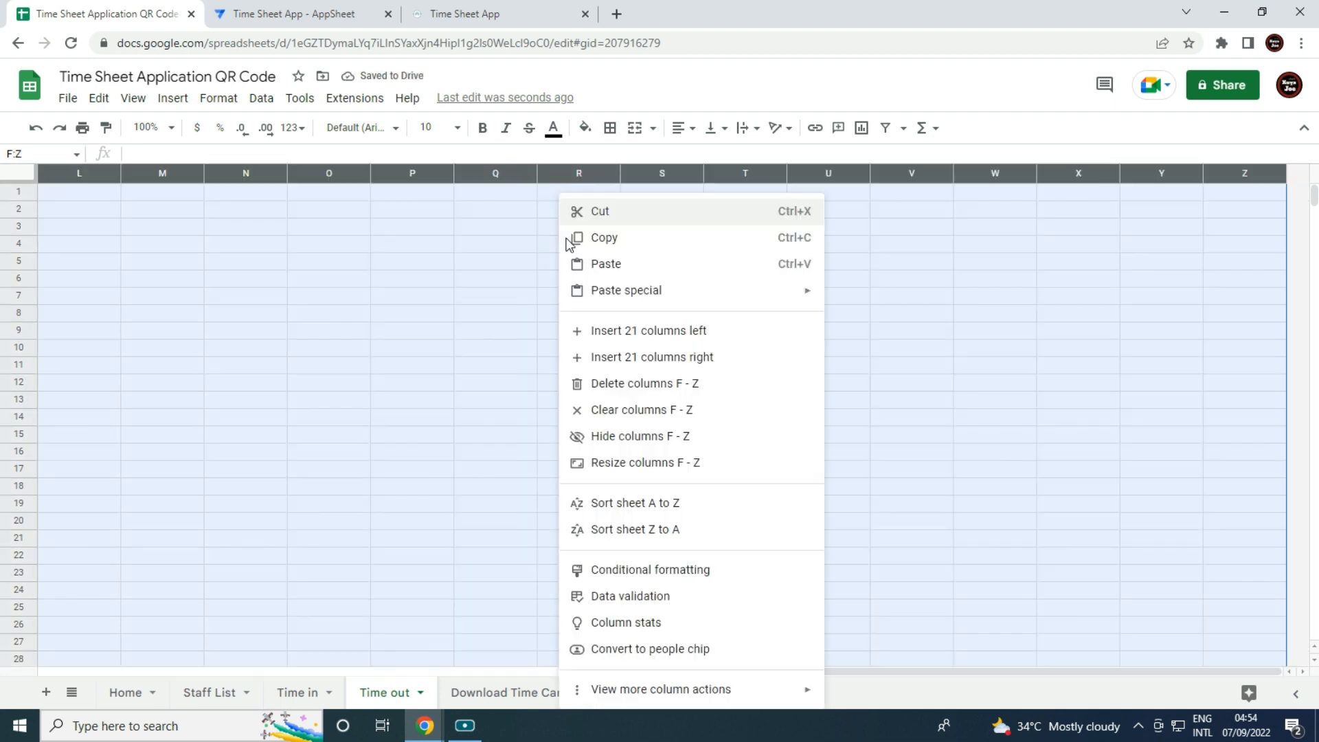
pyautogui.click(664, 383)
pyautogui.click(481, 468)
# Give columns A and B of Download Time Card the 26-Sep-2008 date format.
pyautogui.click(510, 693)
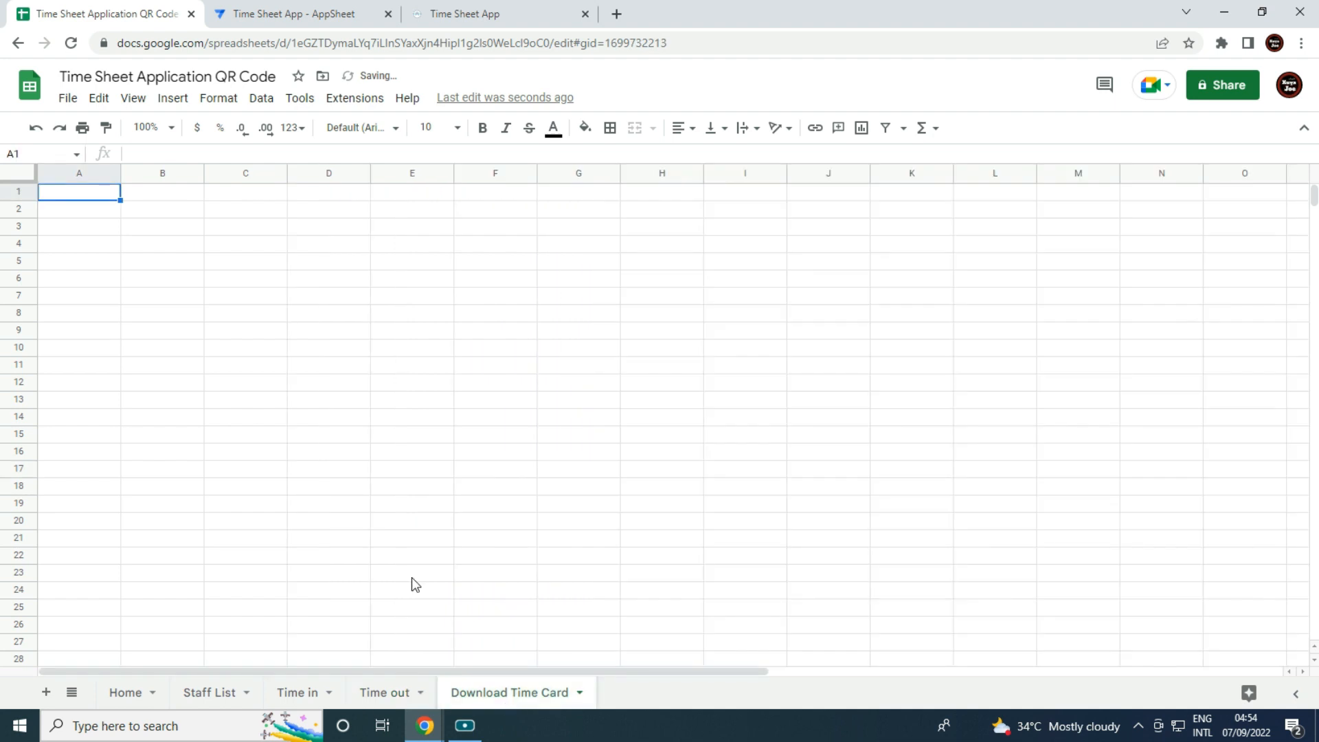
pyautogui.moveTo(80, 174); pyautogui.dragTo(130, 175)
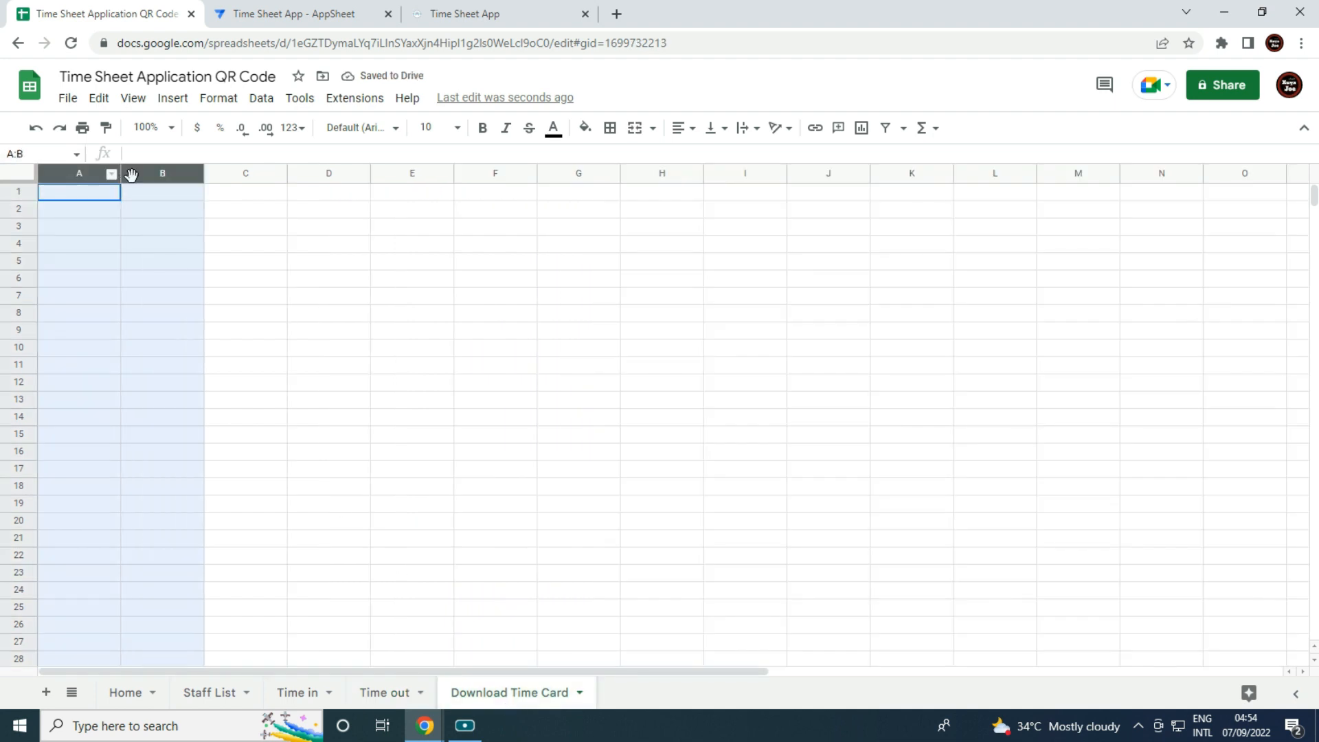
pyautogui.click(215, 99)
pyautogui.moveTo(275, 168)
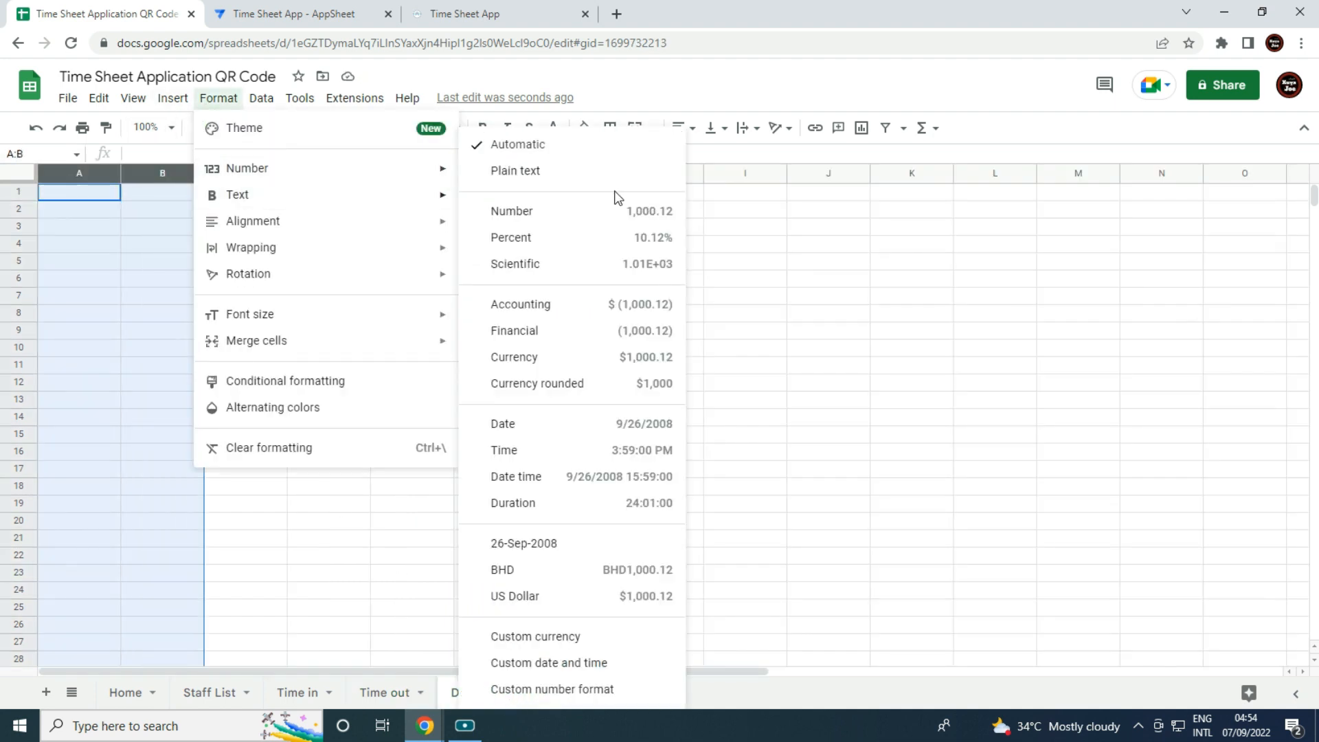
pyautogui.click(569, 544)
pyautogui.click(570, 541)
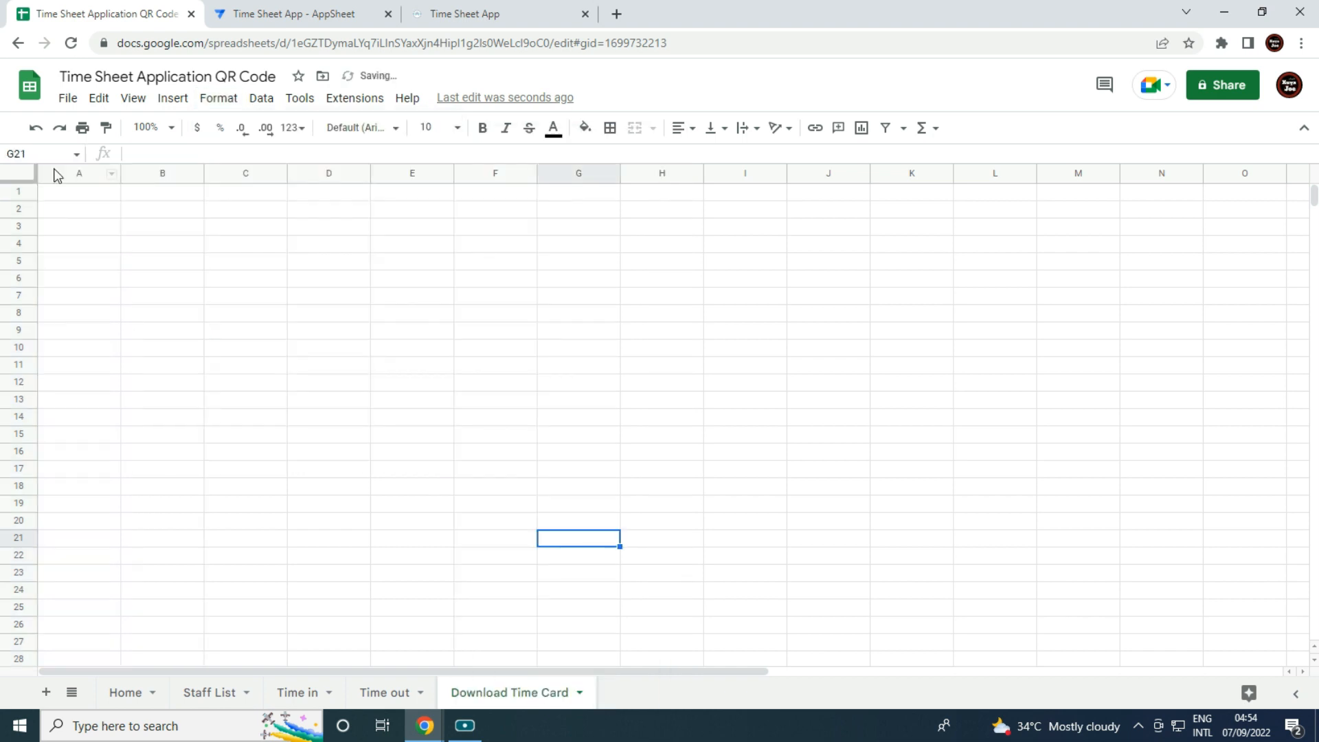
# Enter headers Date From, Date To and Employee ID in A1:C1.
pyautogui.click(76, 192)
pyautogui.write('Date')
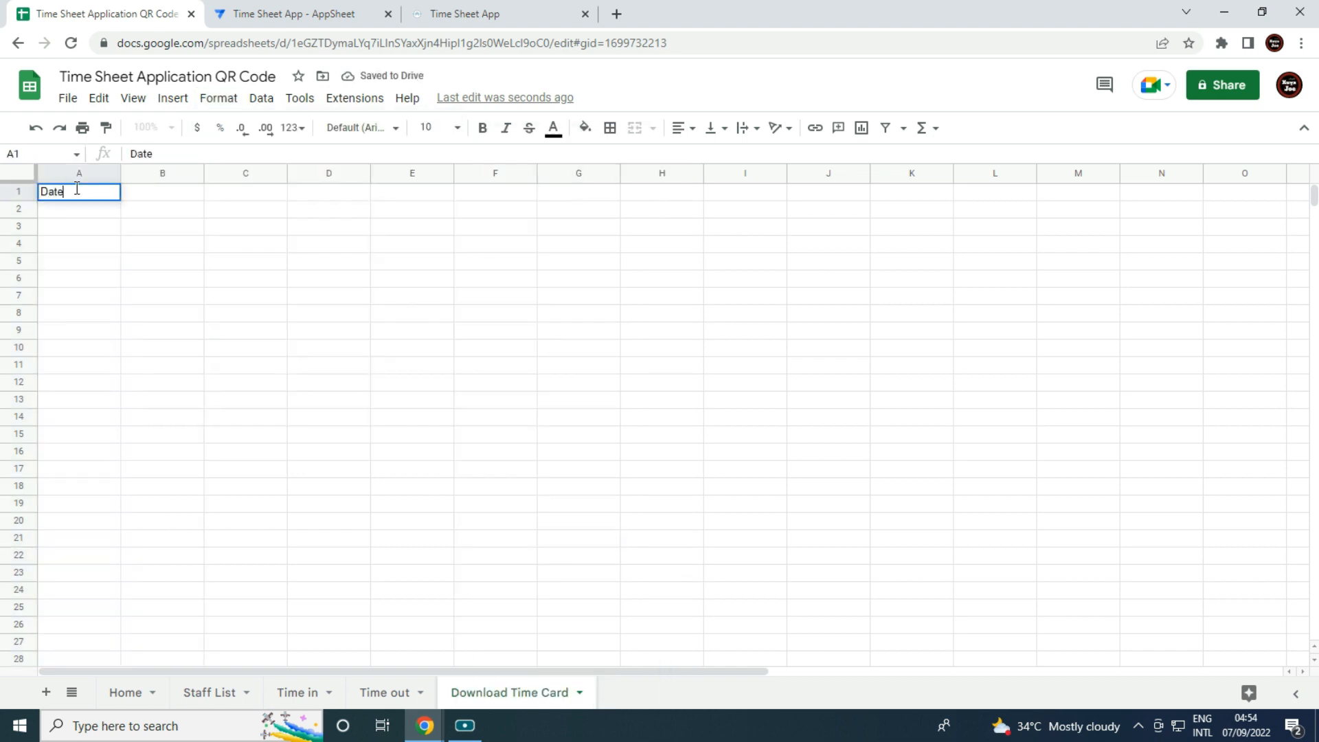
pyautogui.write(' From')
pyautogui.press('Tab')
pyautogui.write('Date To')
pyautogui.press('Tab')
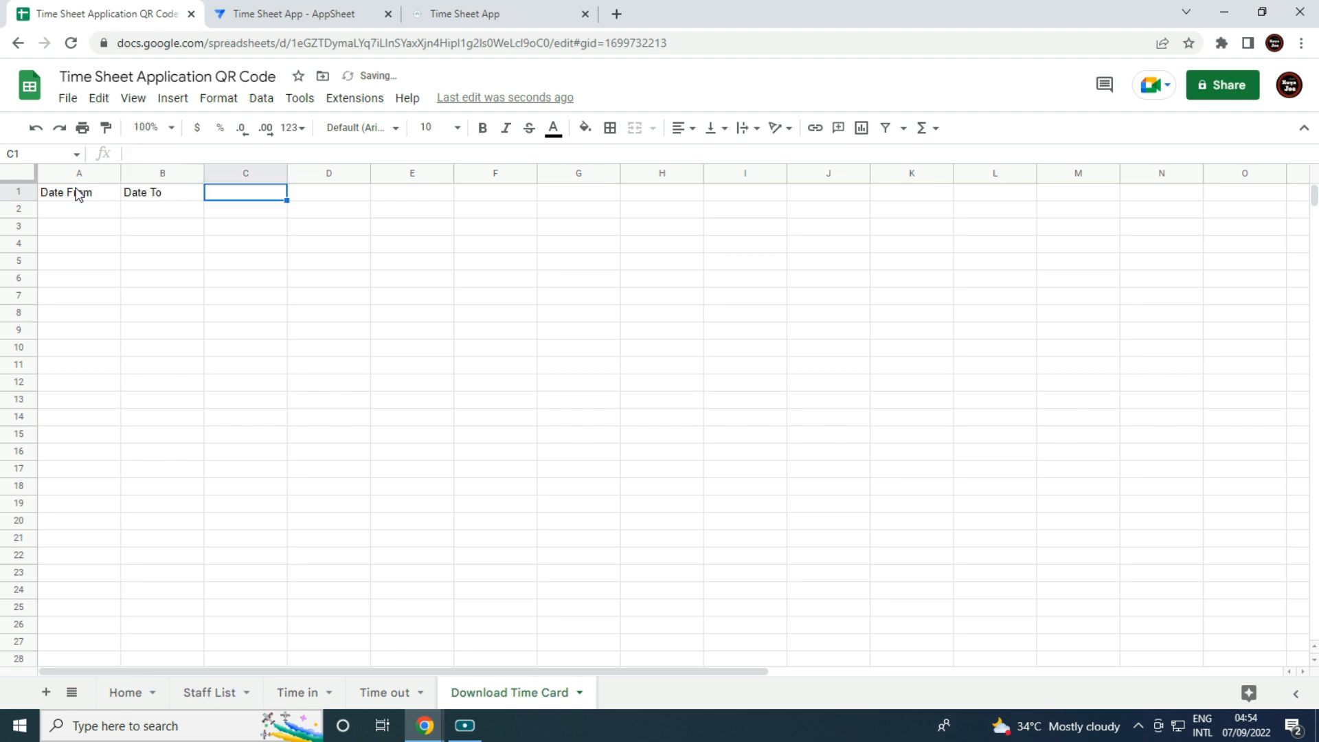
pyautogui.write('Employee ')
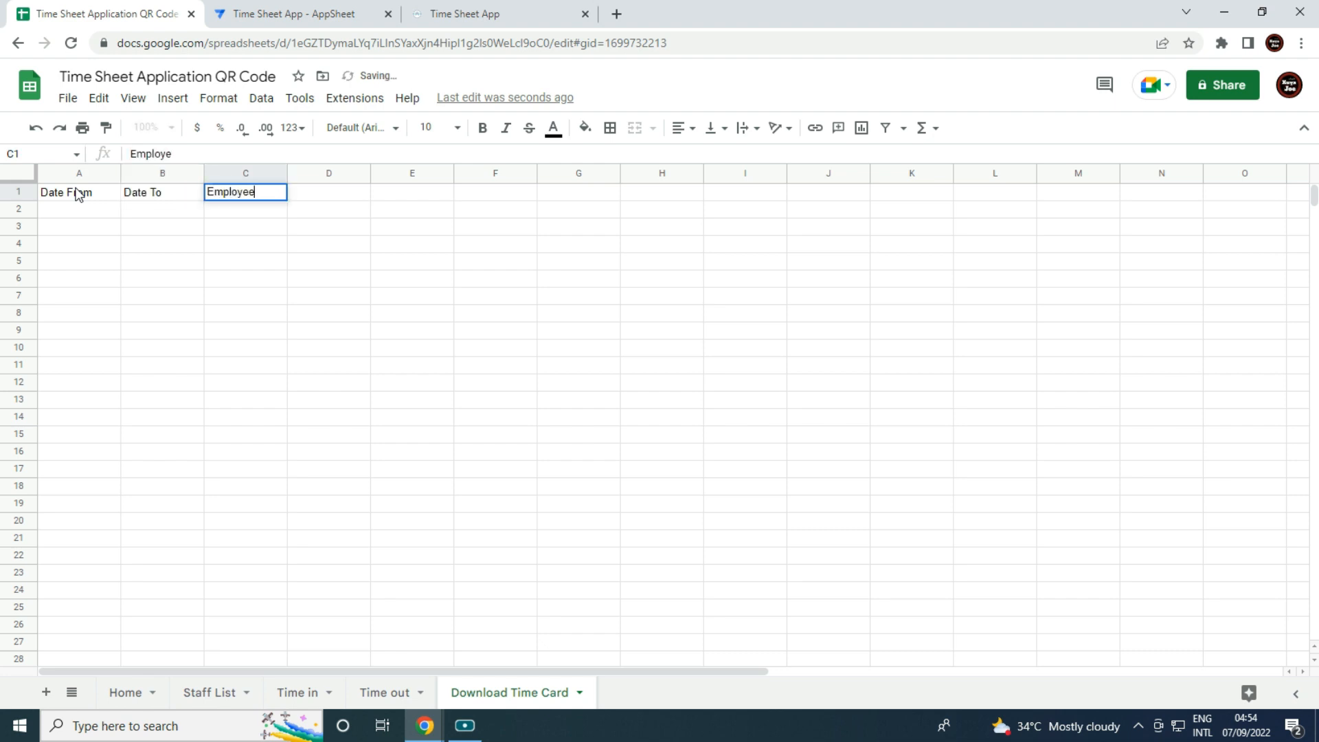
pyautogui.write('ID')
pyautogui.press('Tab')
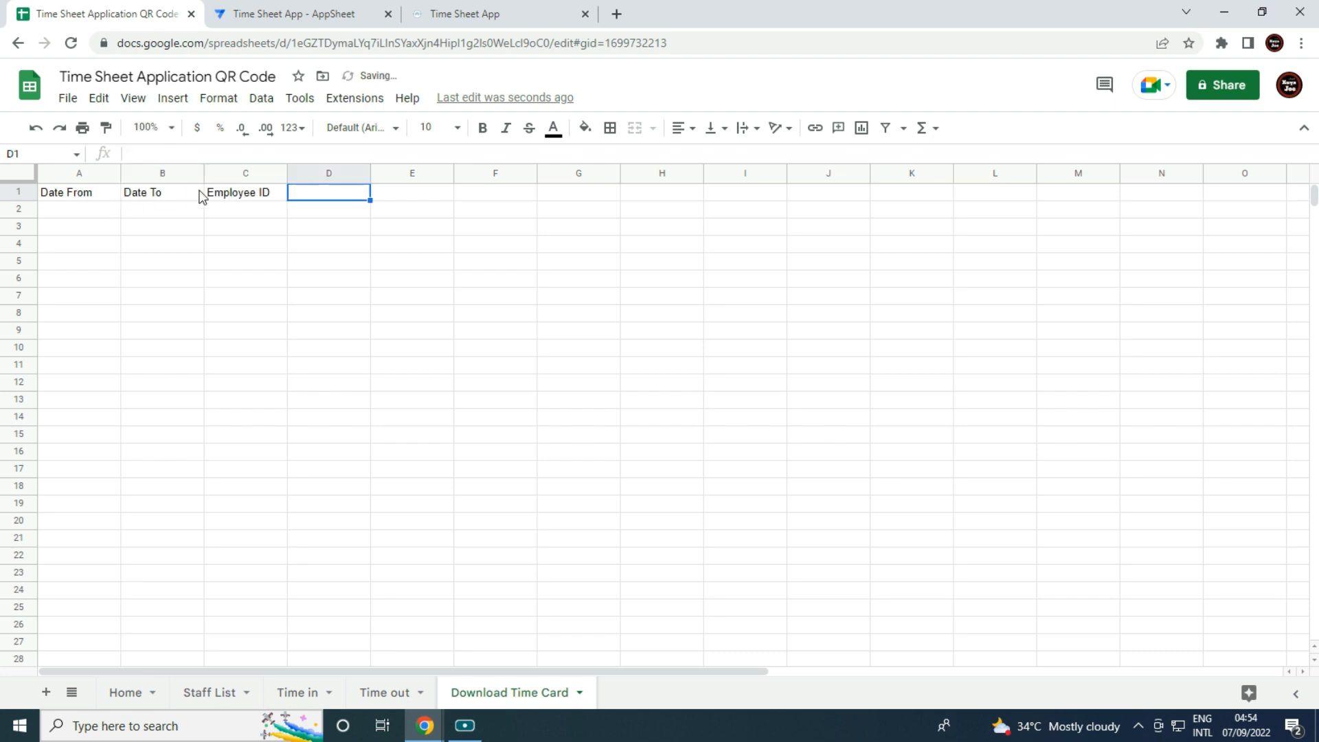
# Format column C as plain text.
pyautogui.click(237, 174)
pyautogui.click(219, 100)
pyautogui.moveTo(347, 168)
pyautogui.click(507, 177)
pyautogui.click(520, 313)
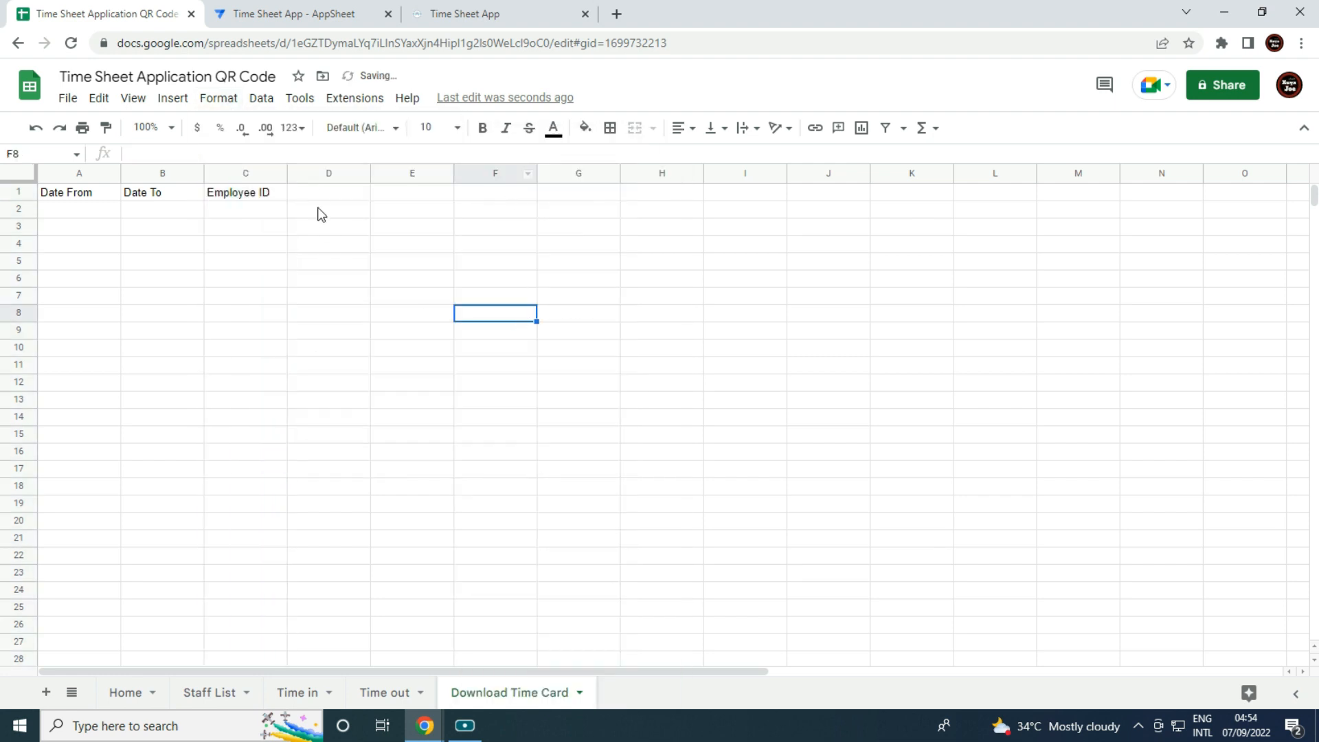
# Delete the unused columns D through Z.
pyautogui.click(316, 172)
pyautogui.hotkey('ctrl', 'shift', 'Right')
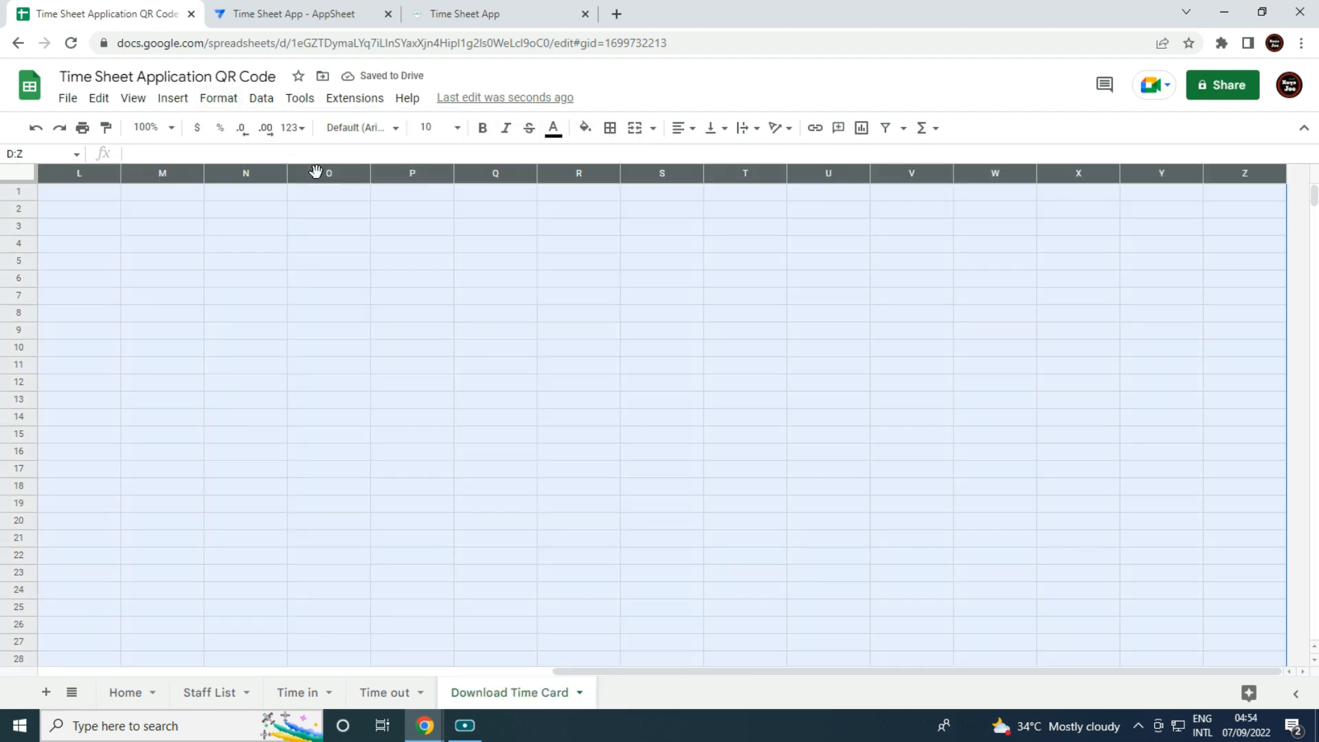
pyautogui.rightClick(167, 333)
pyautogui.click(253, 389)
pyautogui.click(253, 386)
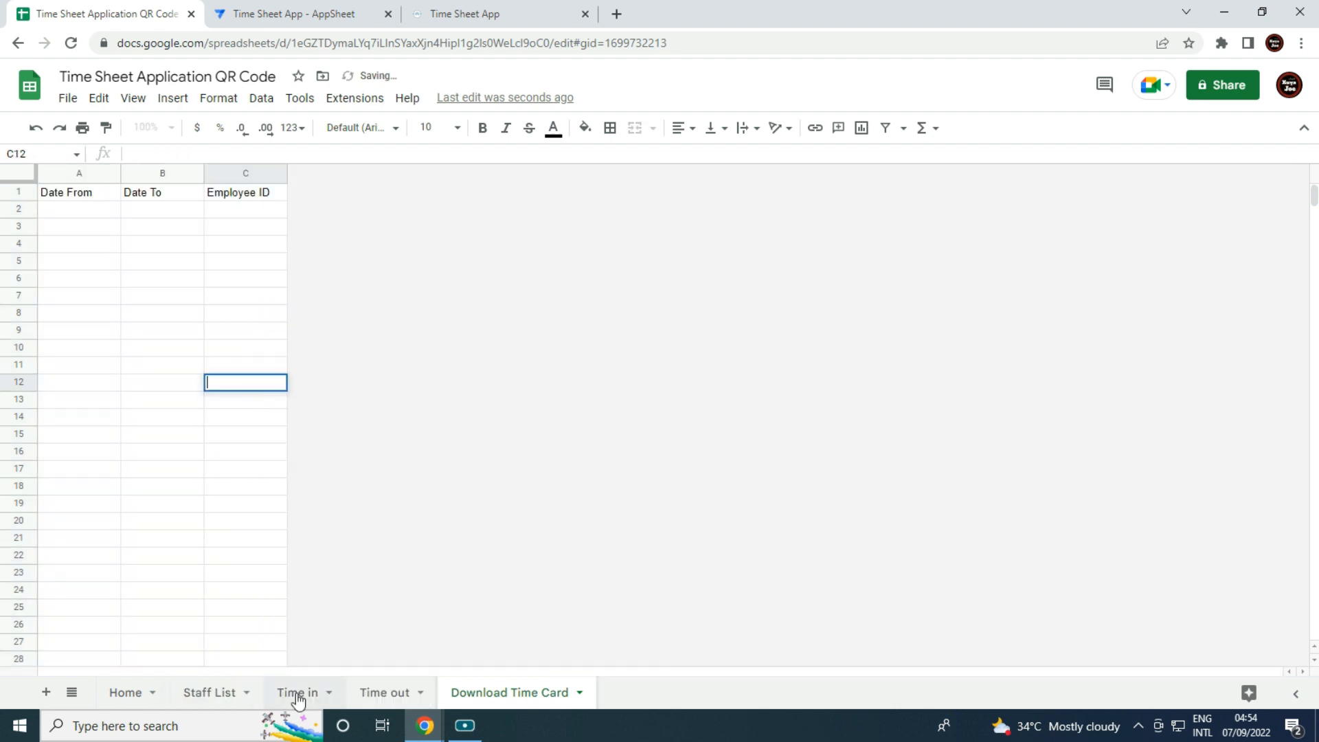
# On Time in, format Date in as 26-Sep-2008 dates and Time in as time.
pyautogui.click(309, 700)
pyautogui.click(142, 510)
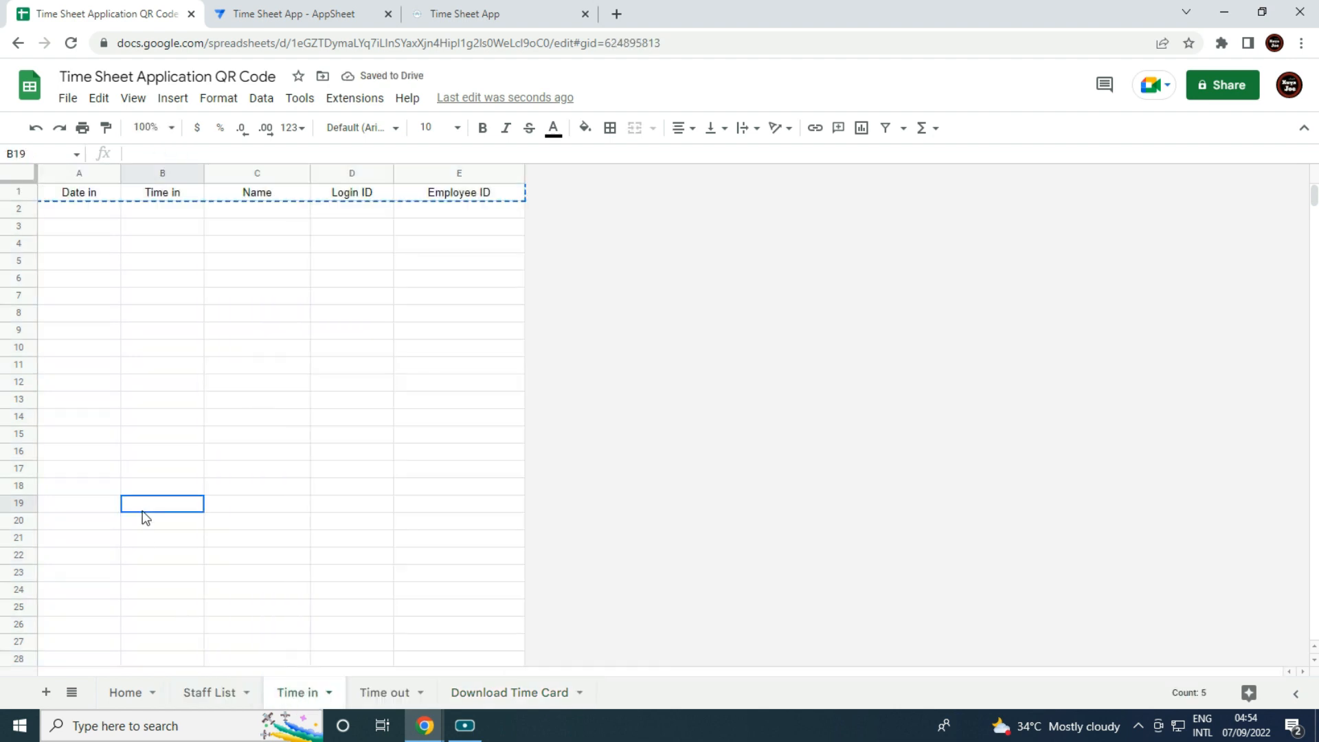
pyautogui.click(56, 175)
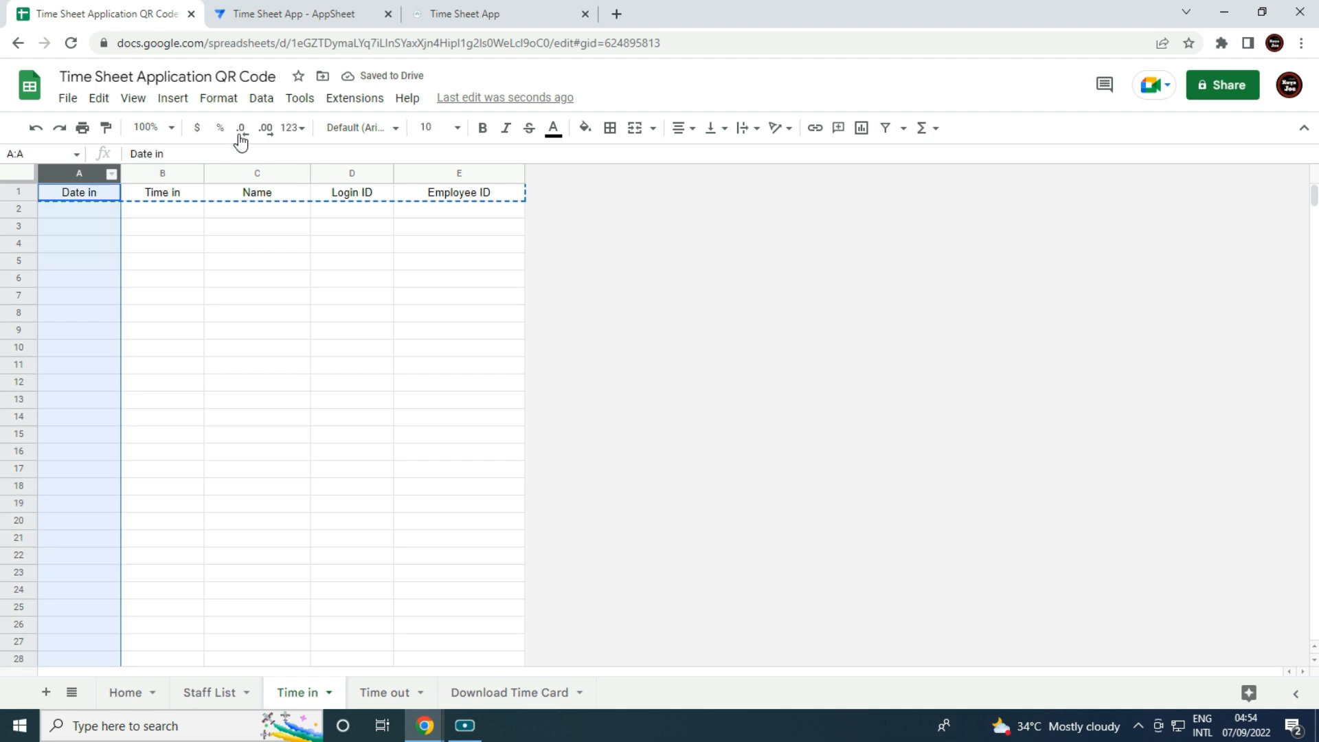
pyautogui.click(218, 98)
pyautogui.moveTo(310, 180)
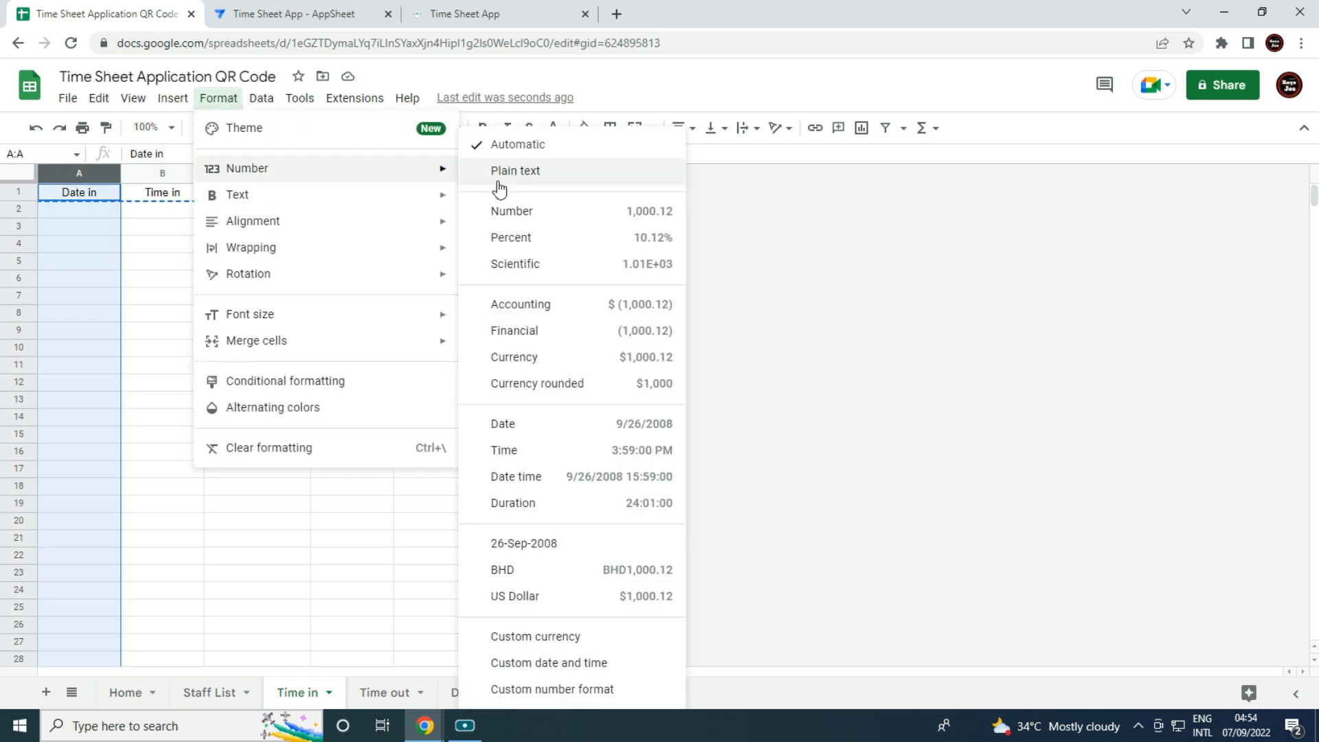
pyautogui.click(565, 545)
pyautogui.click(147, 174)
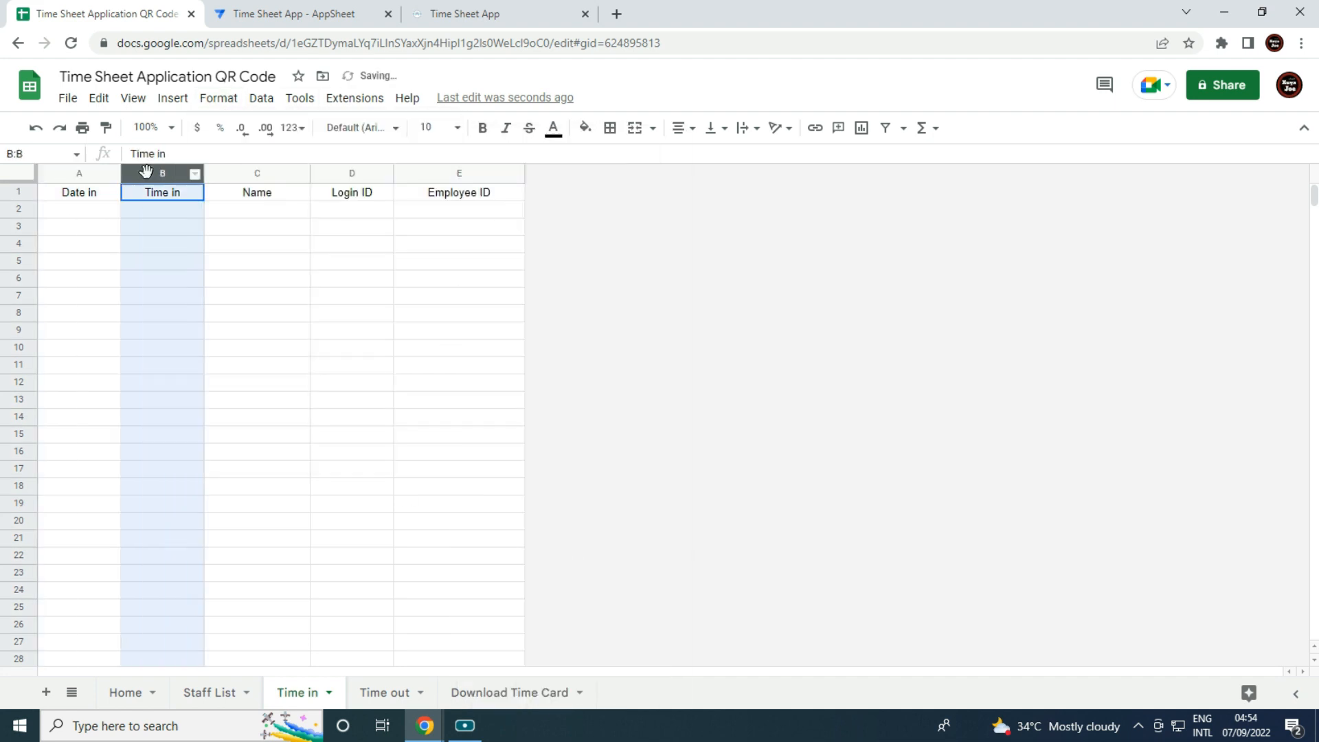
pyautogui.click(219, 98)
pyautogui.moveTo(353, 183)
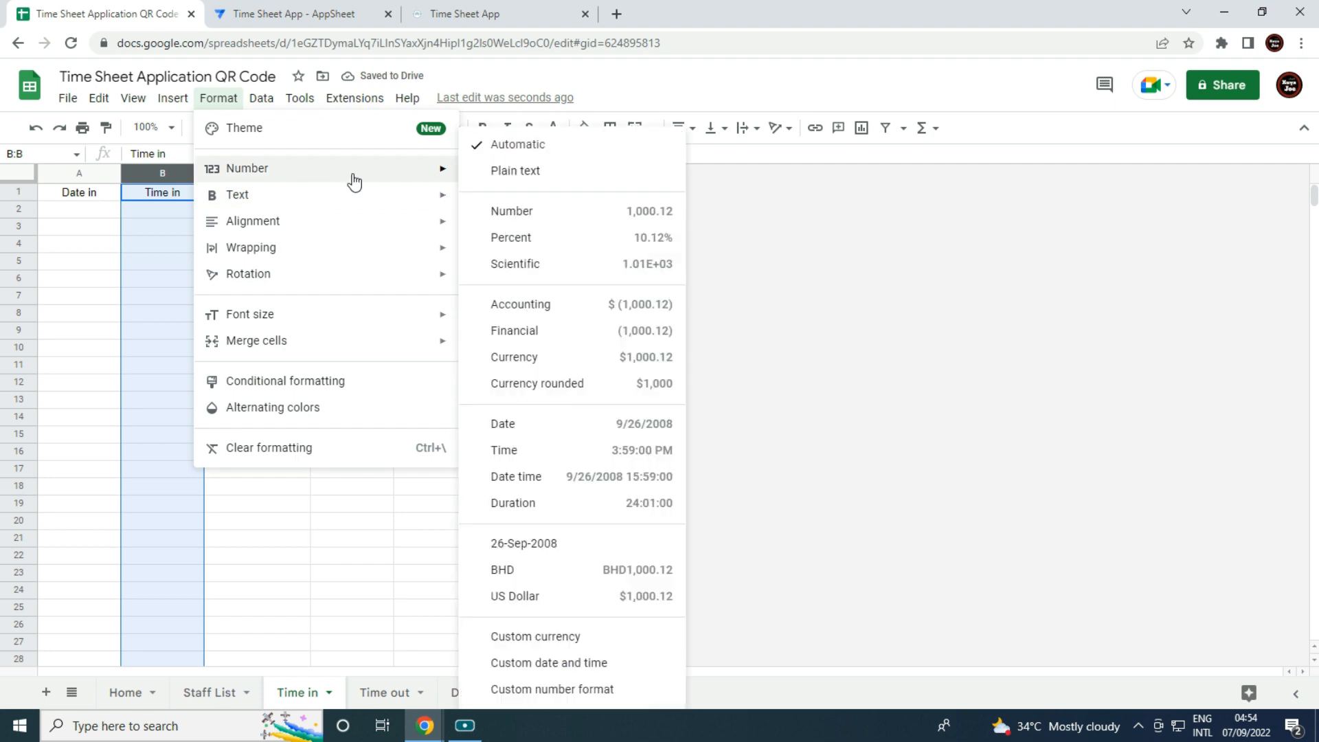
pyautogui.click(596, 461)
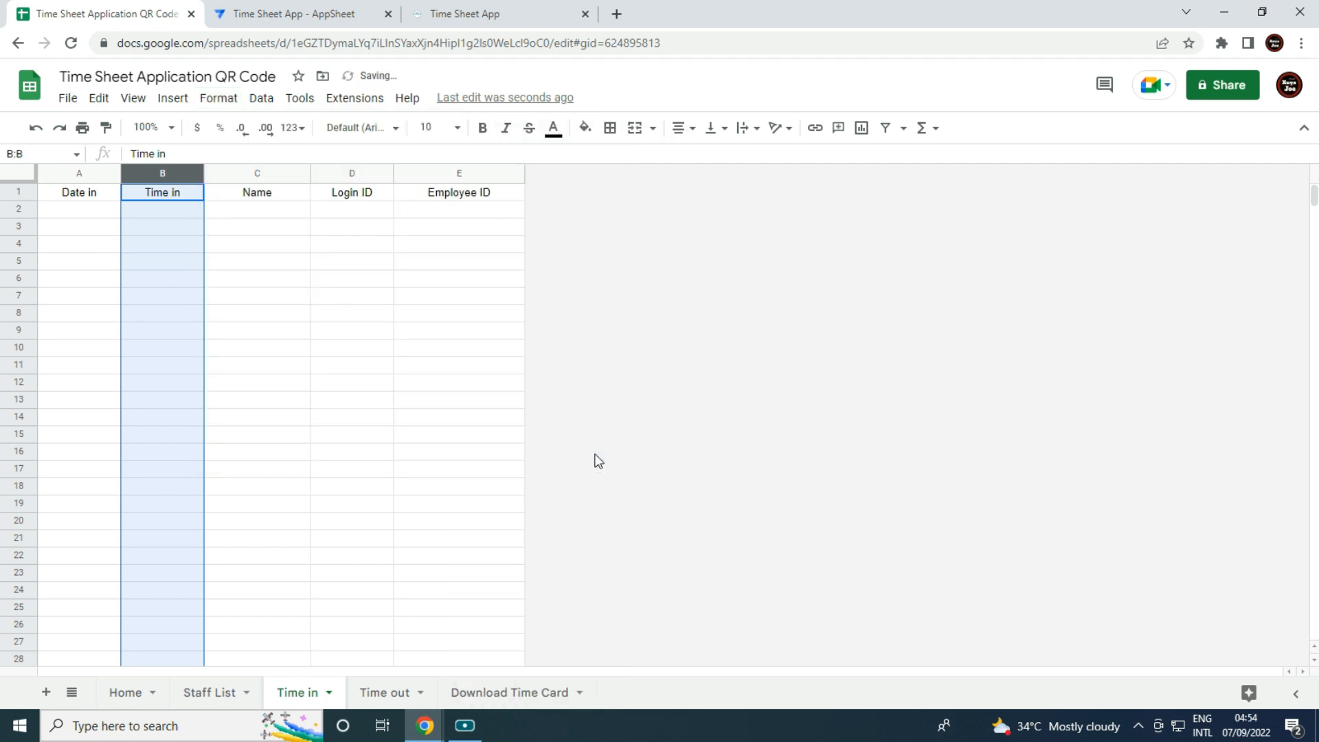
pyautogui.click(459, 504)
# On Time out, format Date out as 26-Sep-2008 dates and Time out as time.
pyautogui.click(375, 696)
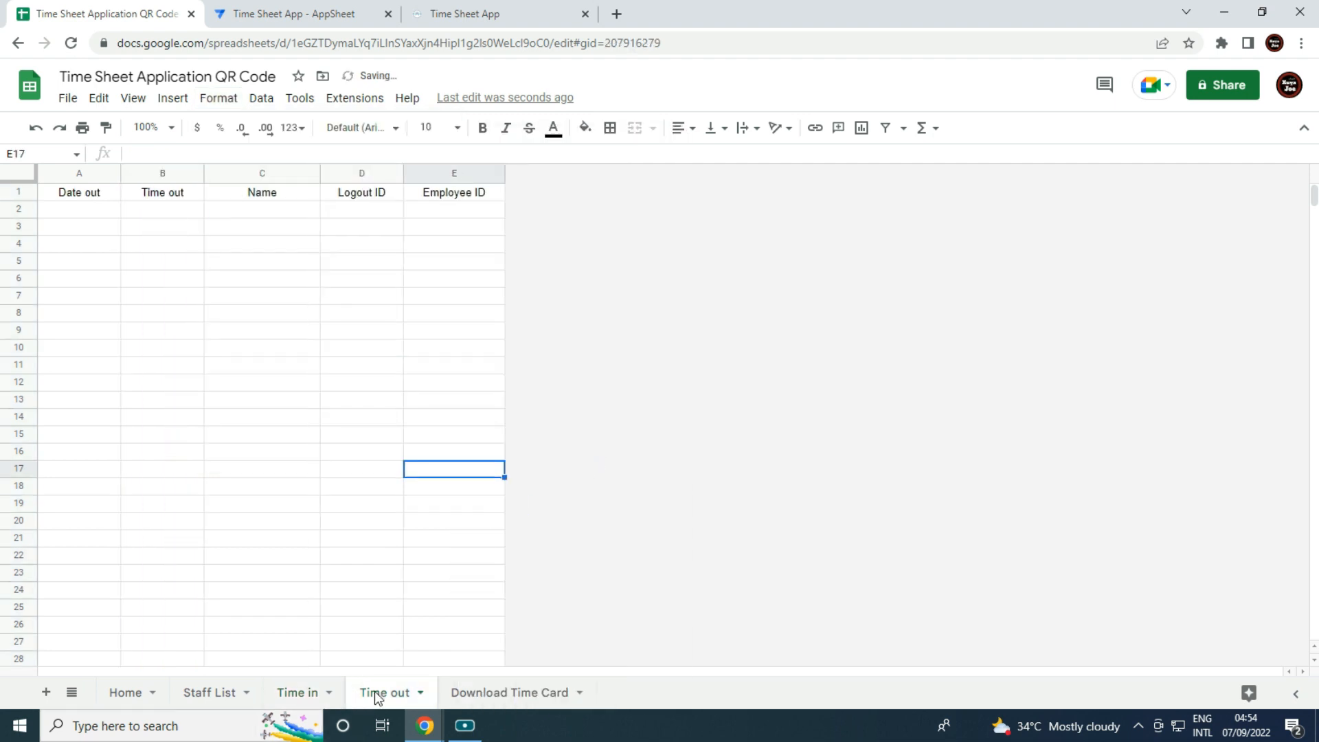
pyautogui.click(72, 174)
pyautogui.click(237, 100)
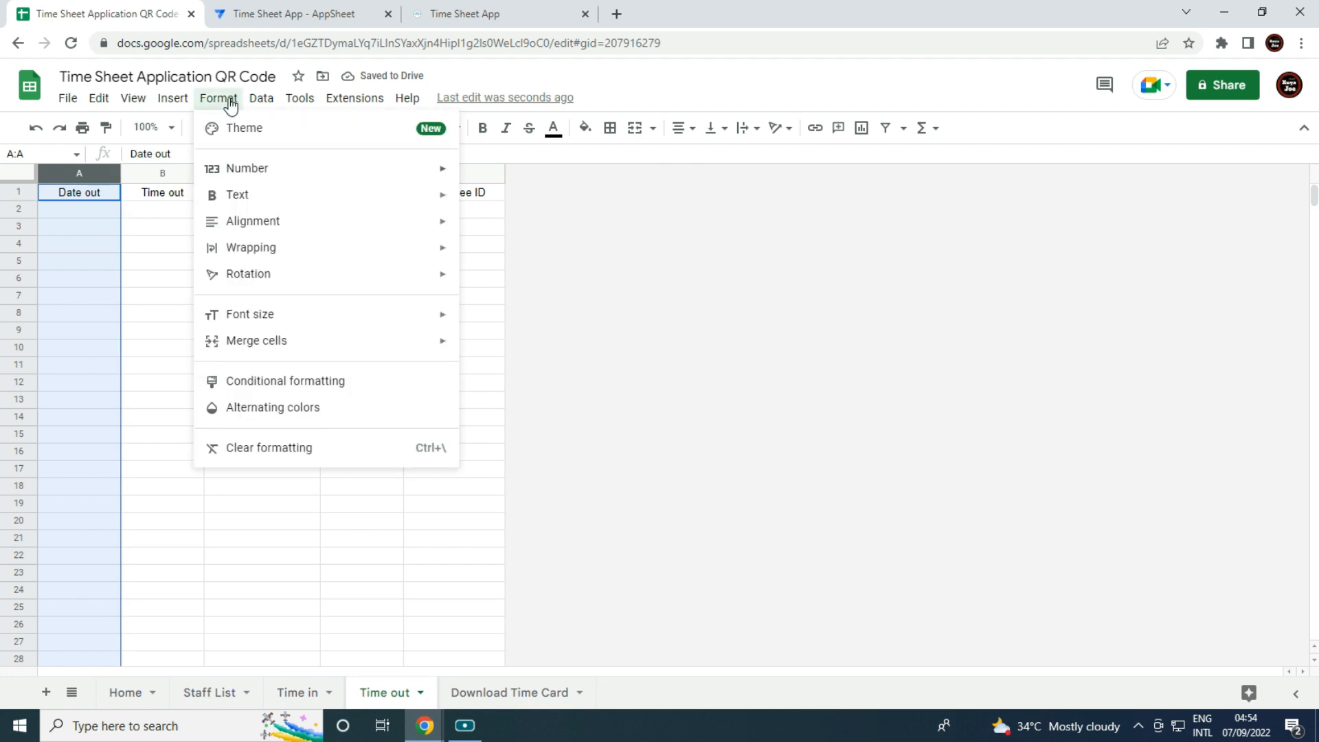
pyautogui.moveTo(338, 176)
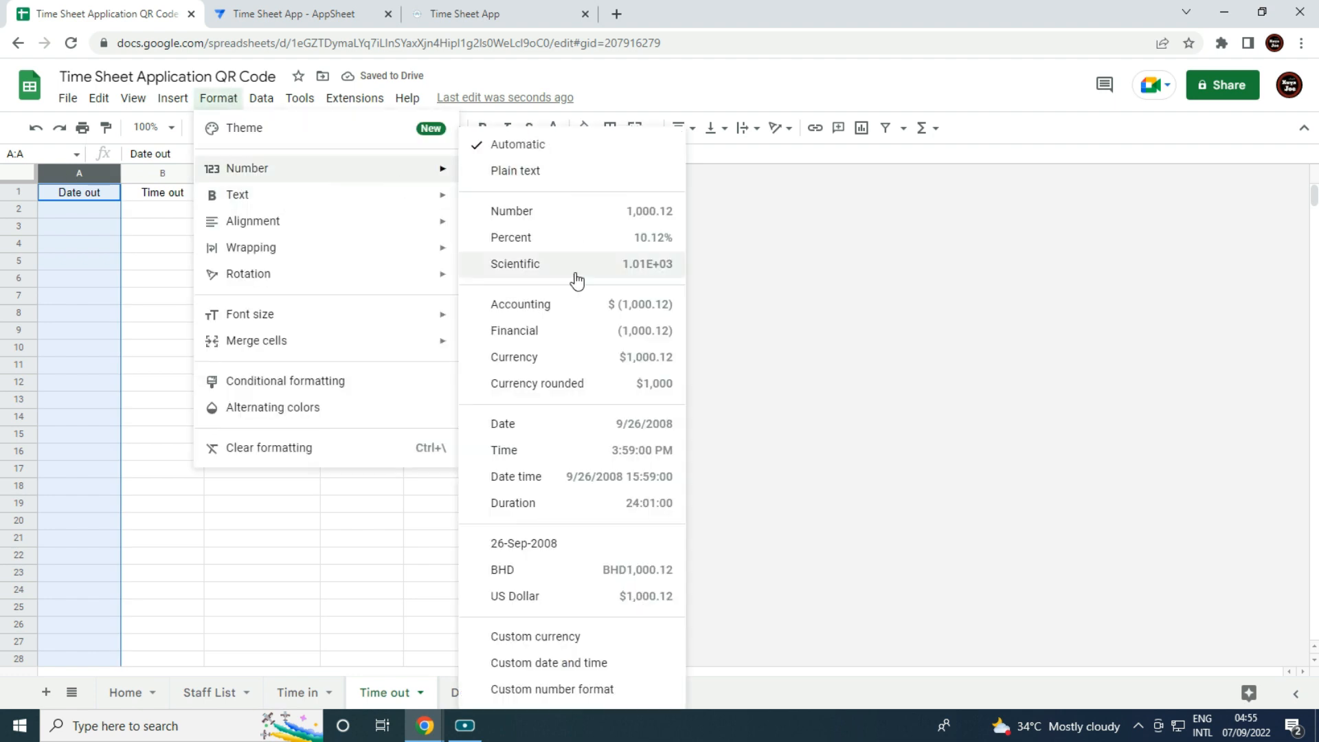
pyautogui.click(546, 544)
pyautogui.click(155, 173)
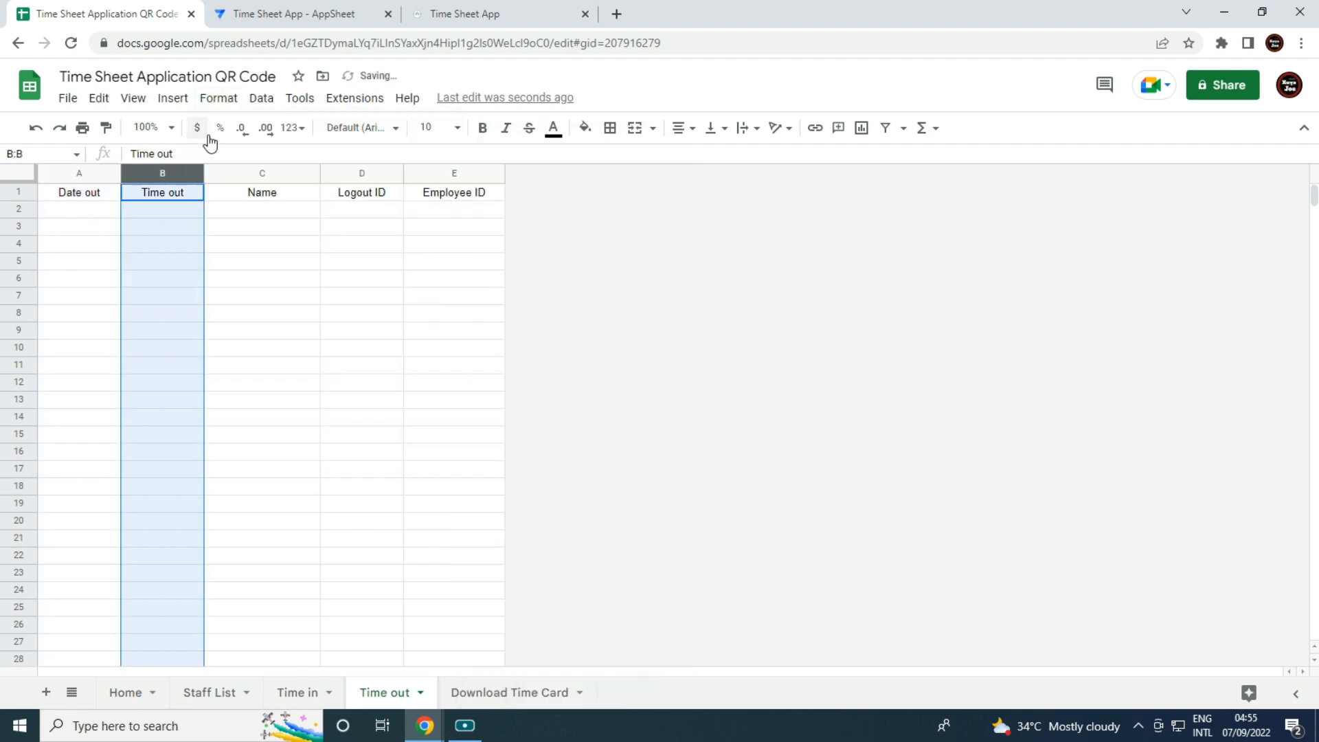
pyautogui.click(220, 98)
pyautogui.moveTo(398, 168)
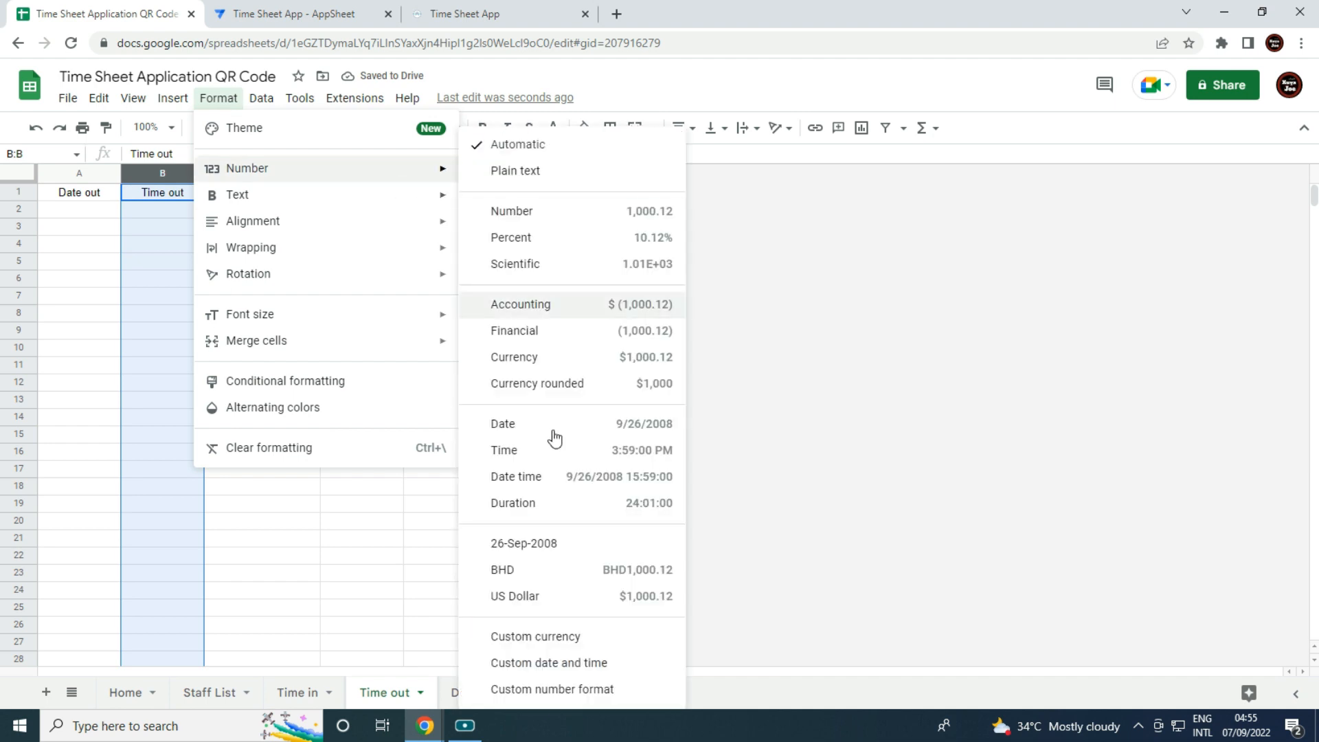
pyautogui.click(550, 465)
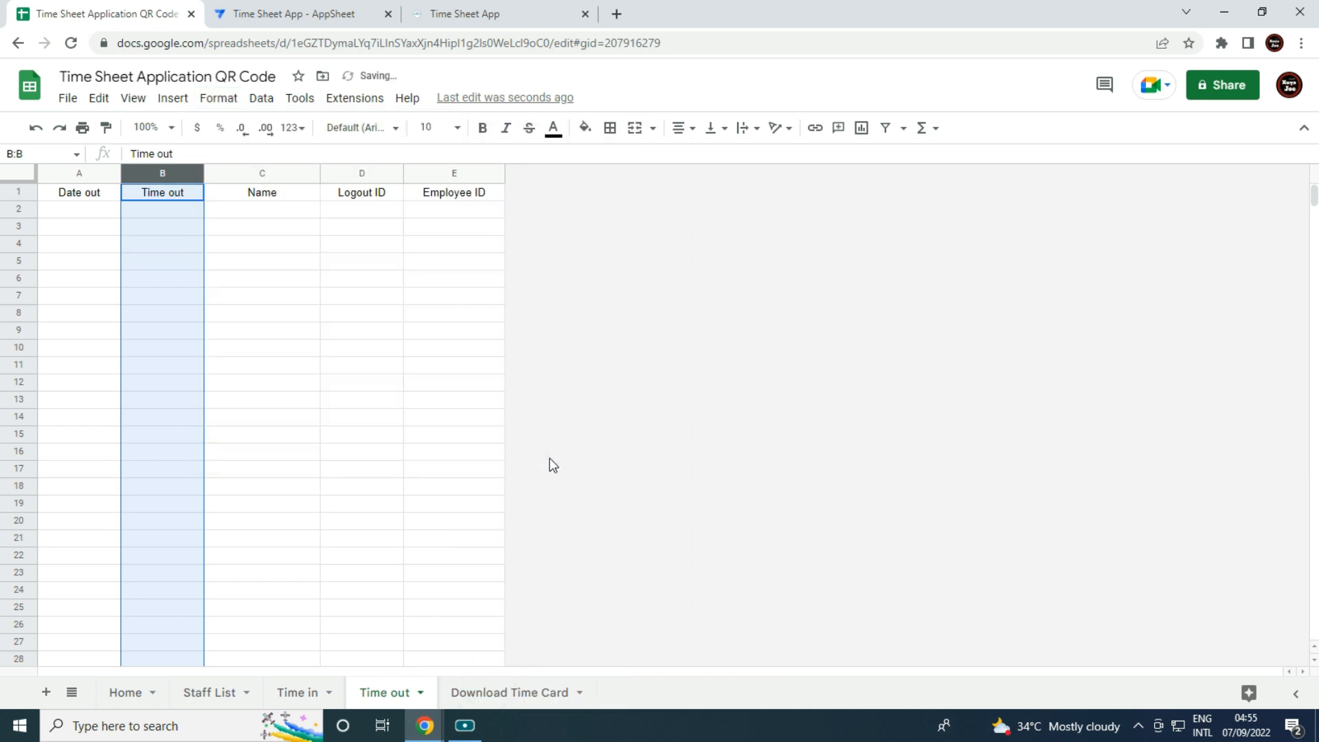
pyautogui.click(498, 488)
pyautogui.click(501, 694)
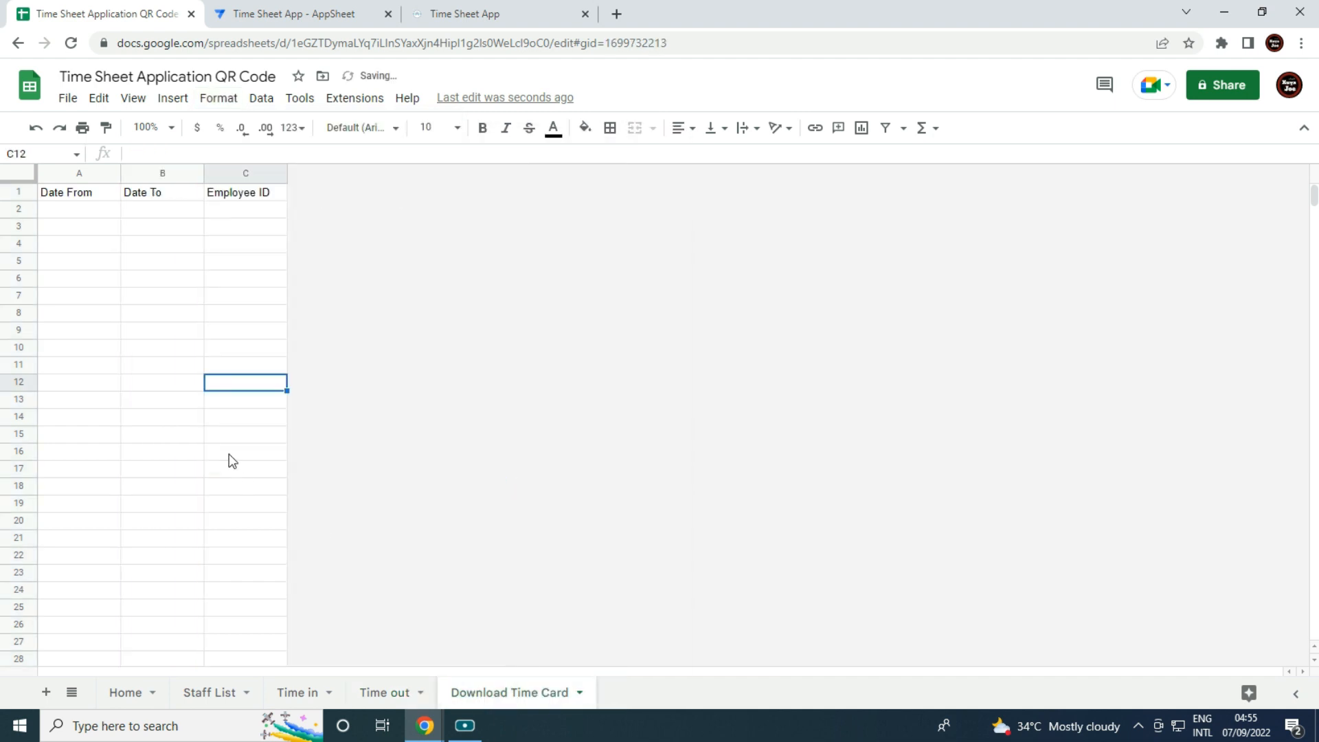
pyautogui.click(256, 13)
# Add the Time in worksheet from Time Sheet Application QR Code as a new table.
pyautogui.click(66, 248)
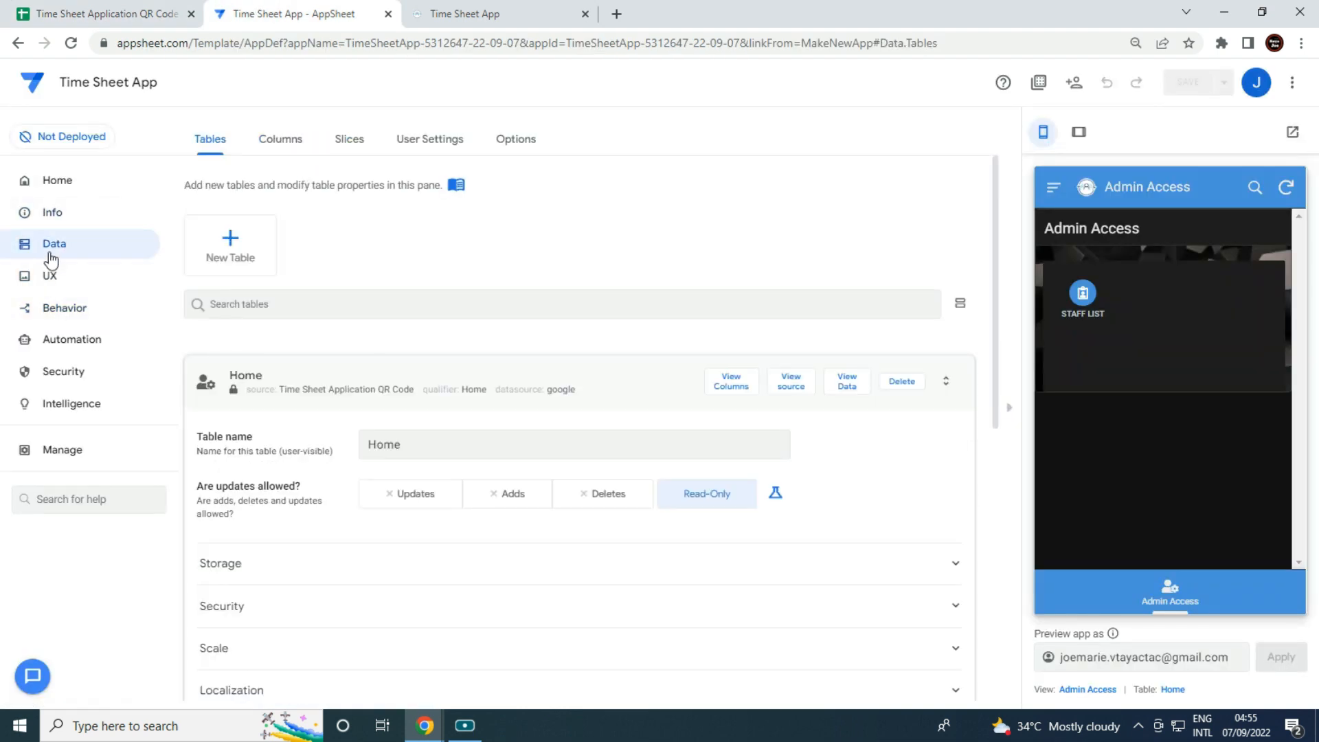
pyautogui.click(237, 246)
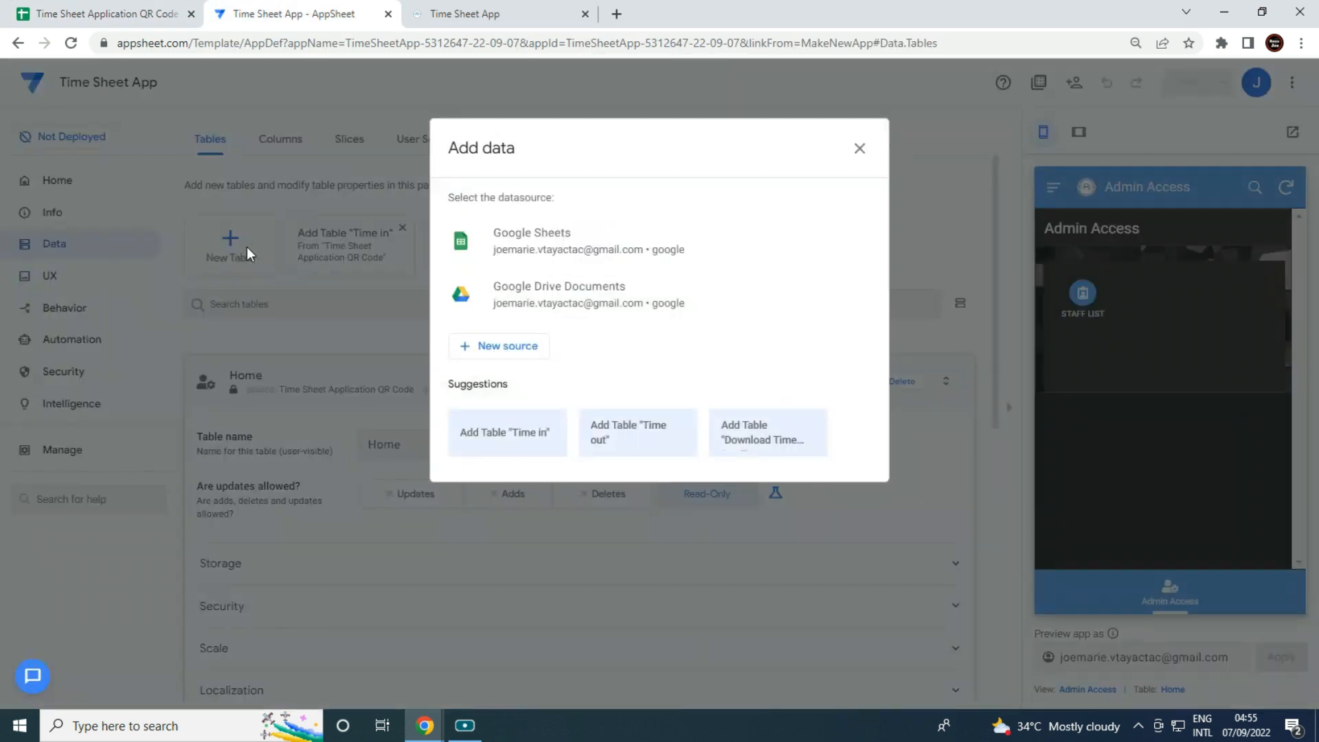
pyautogui.click(569, 241)
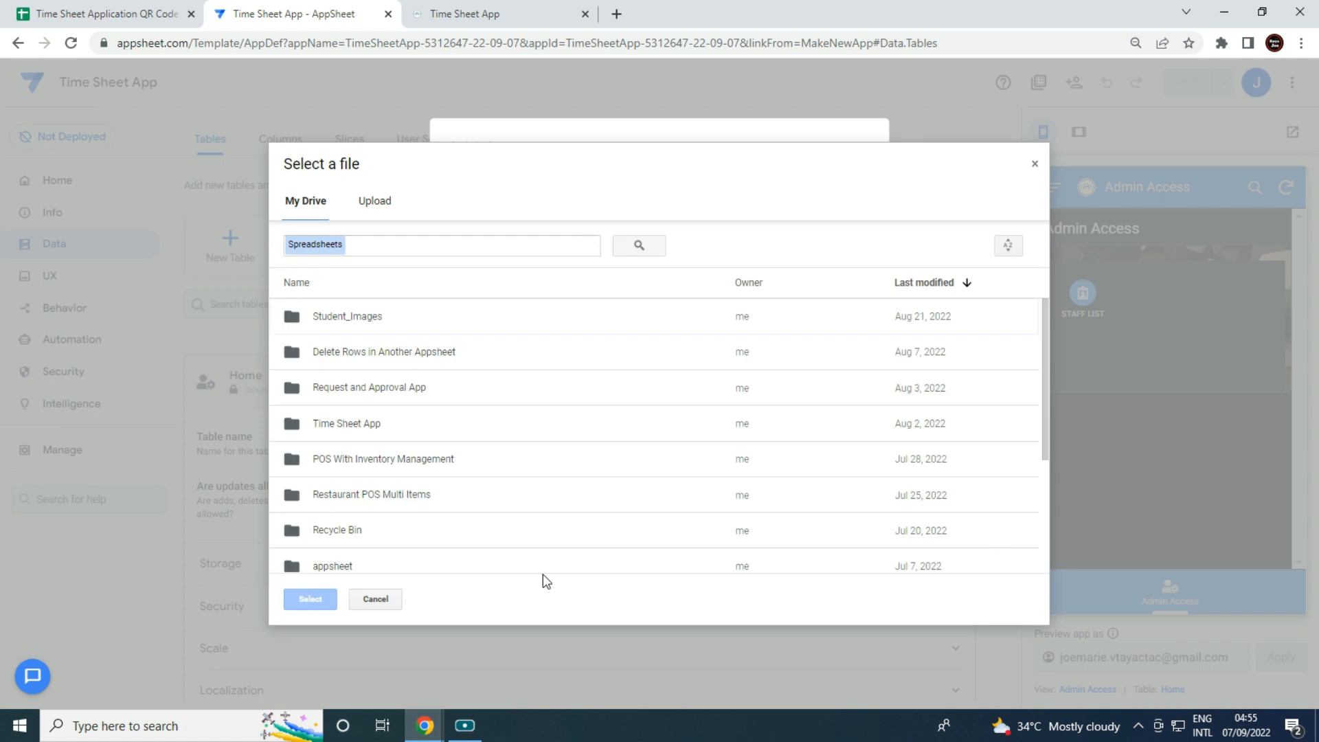
pyautogui.doubleClick(362, 428)
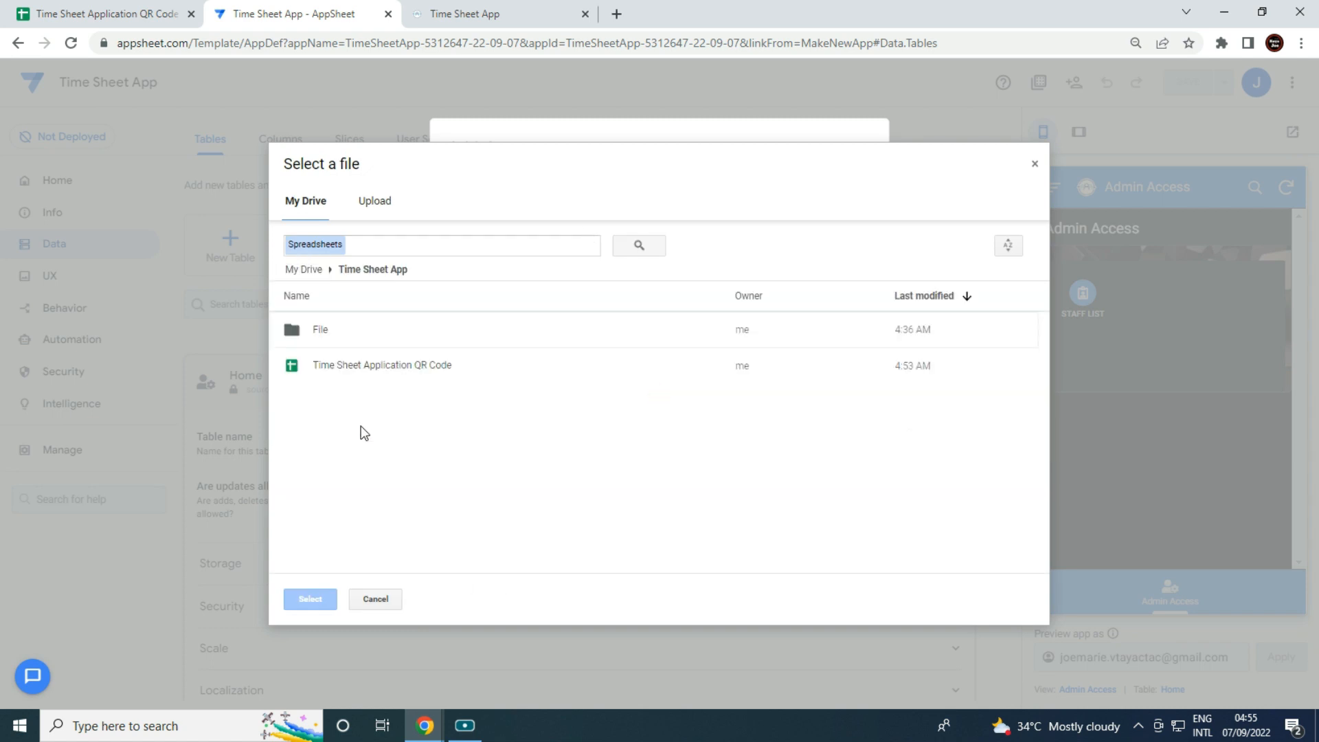
pyautogui.click(366, 375)
pyautogui.click(311, 602)
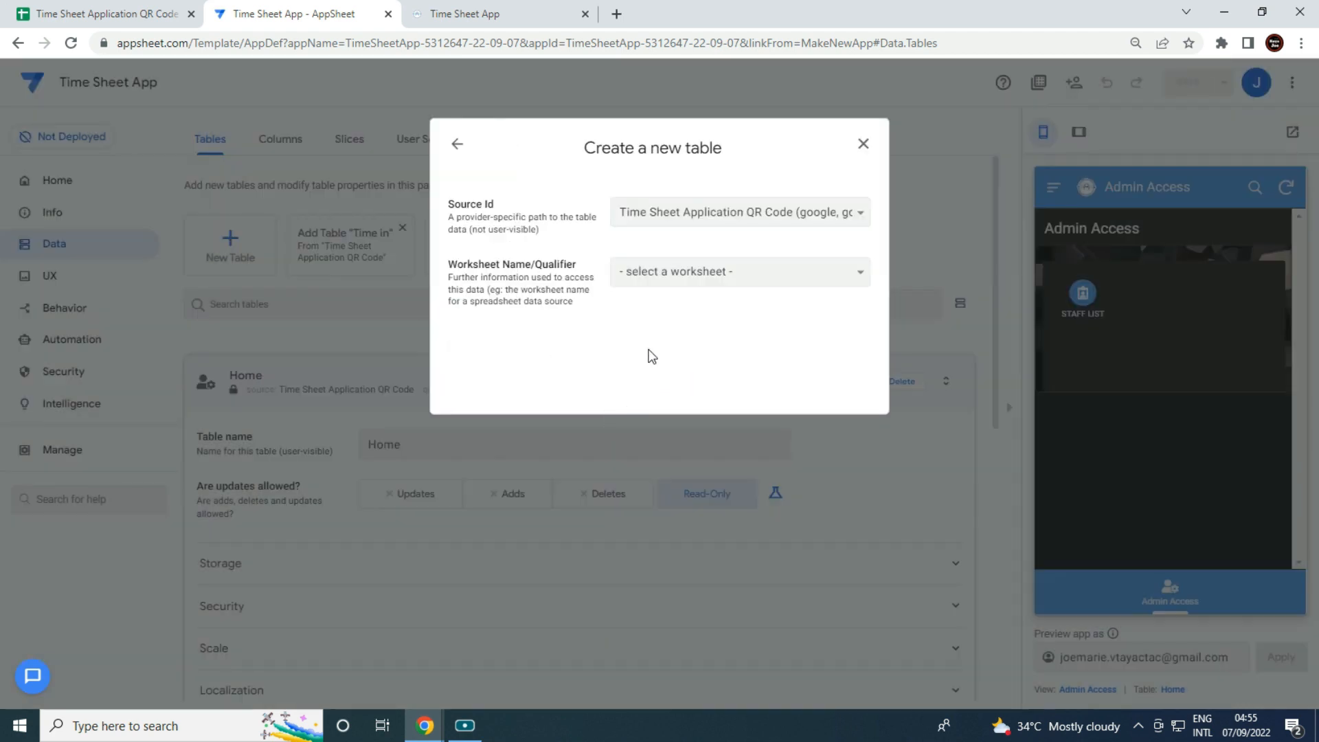
pyautogui.click(691, 277)
pyautogui.click(691, 339)
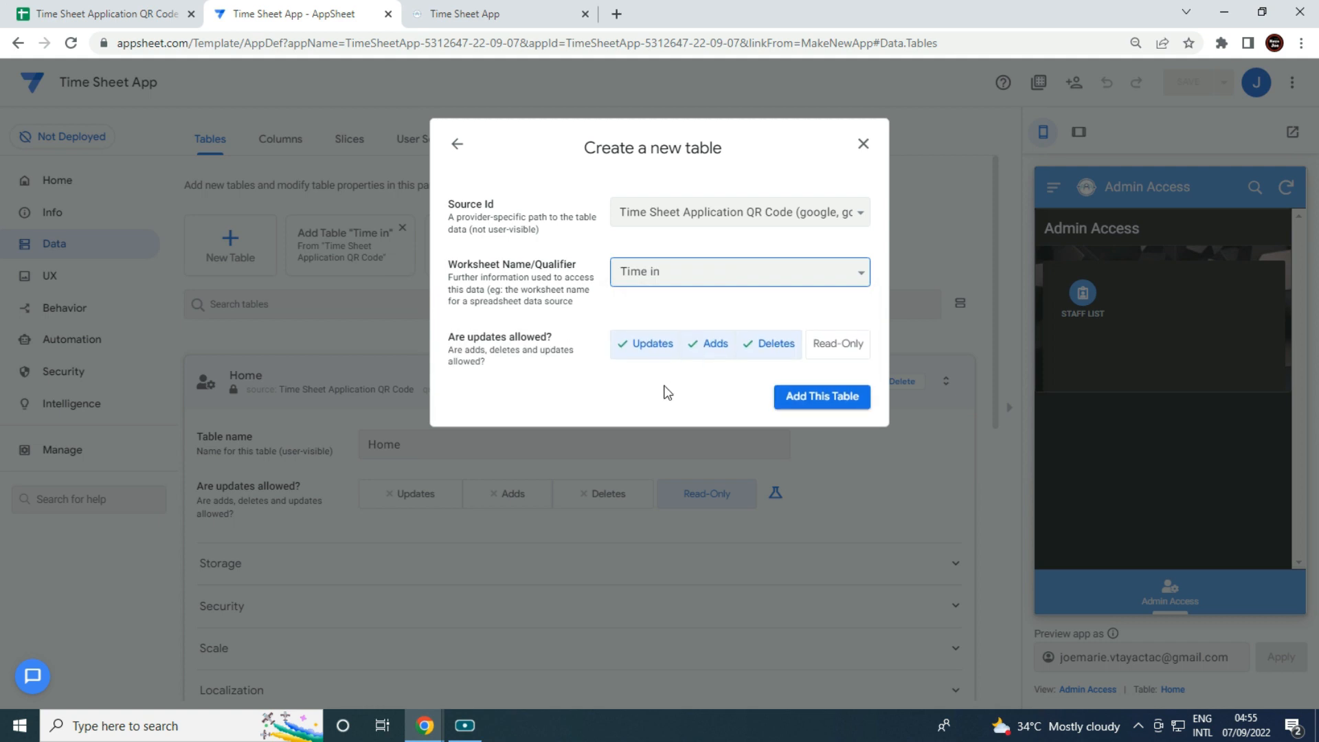
pyautogui.click(827, 394)
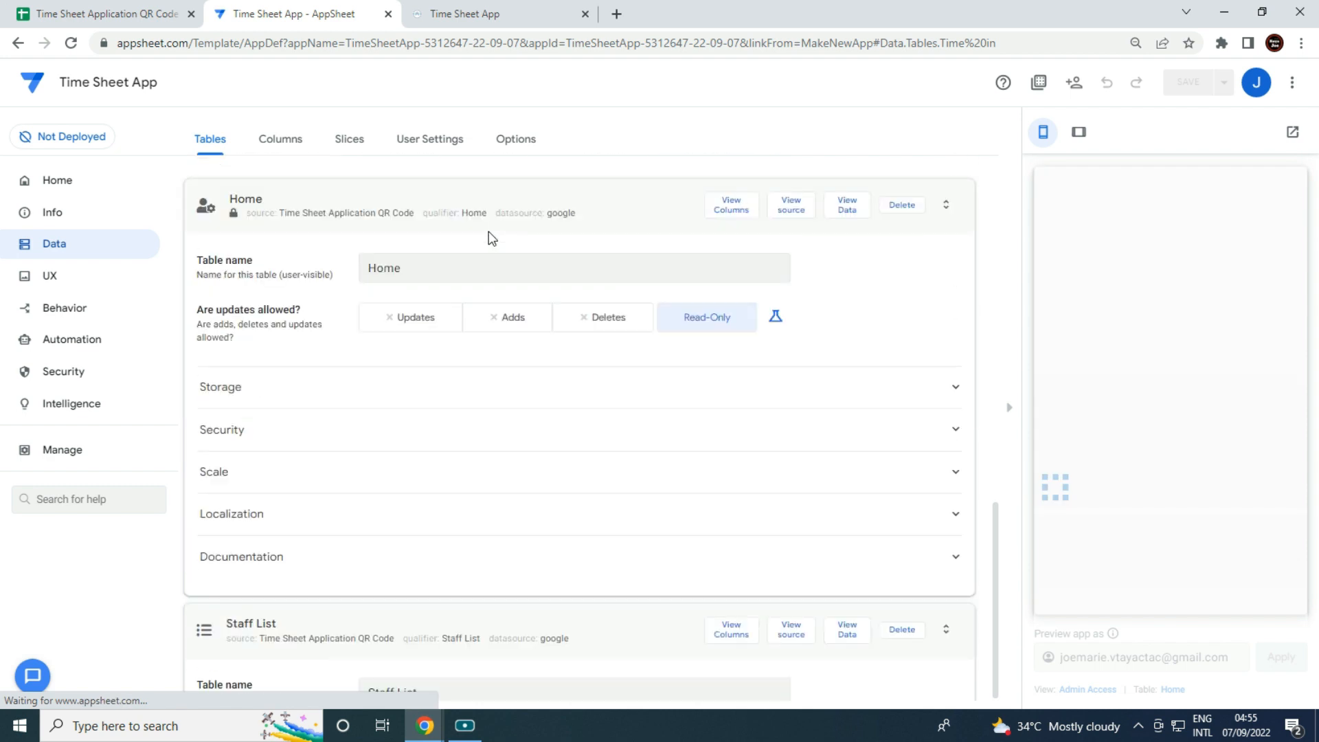
pyautogui.click(1008, 408)
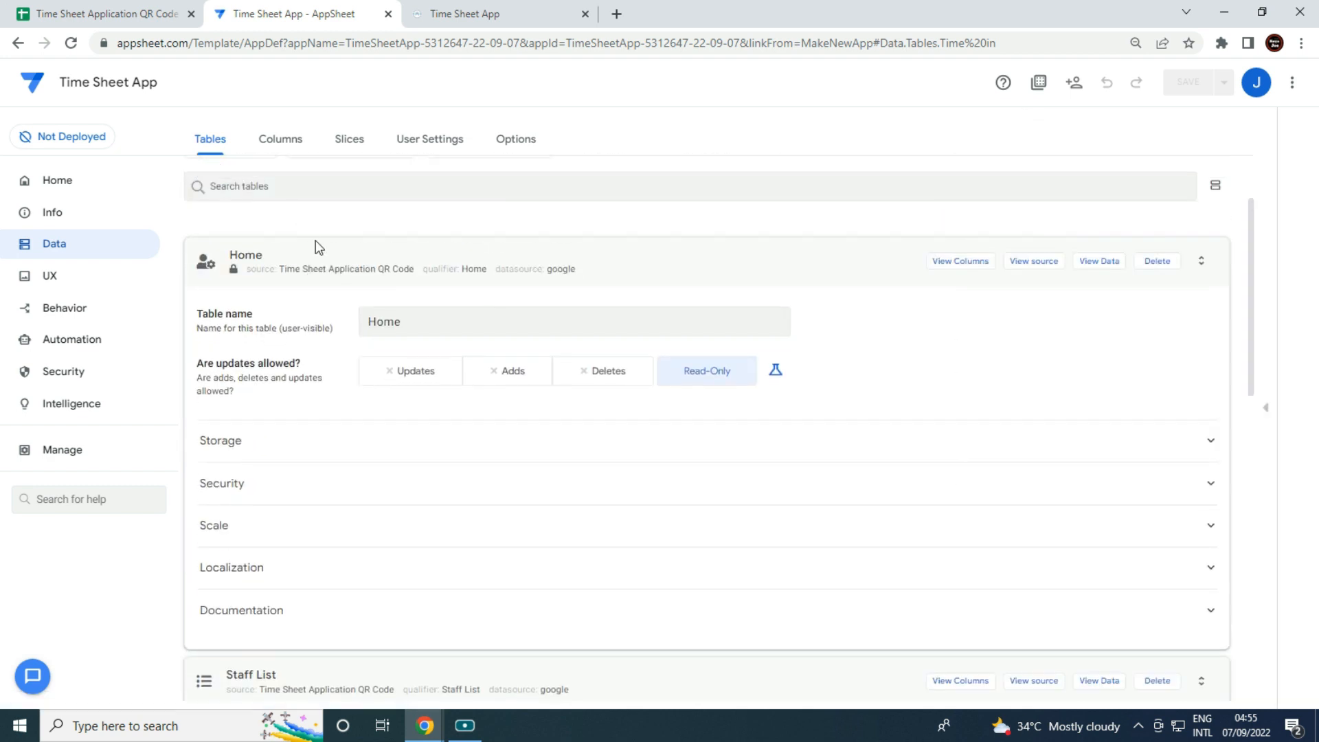
# Add the Time out worksheet from the same spreadsheet as a table.
pyautogui.click(231, 251)
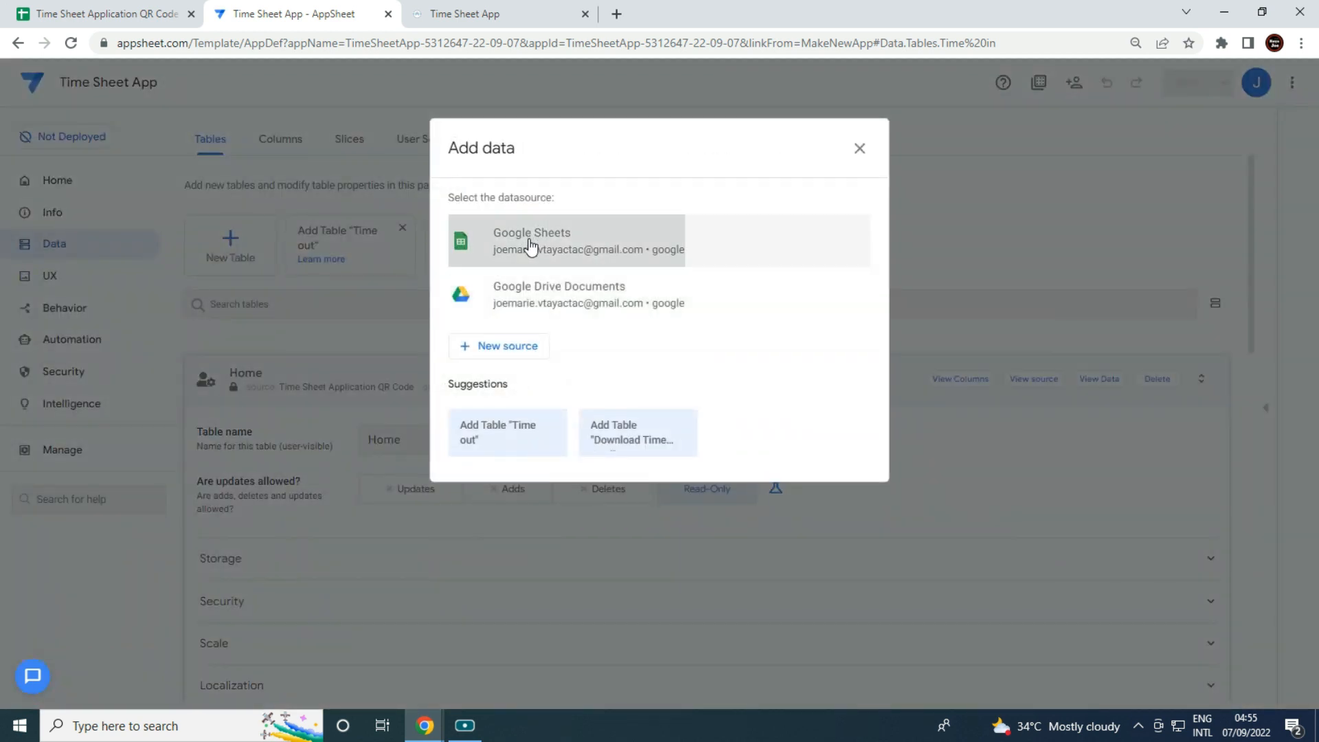
pyautogui.click(490, 240)
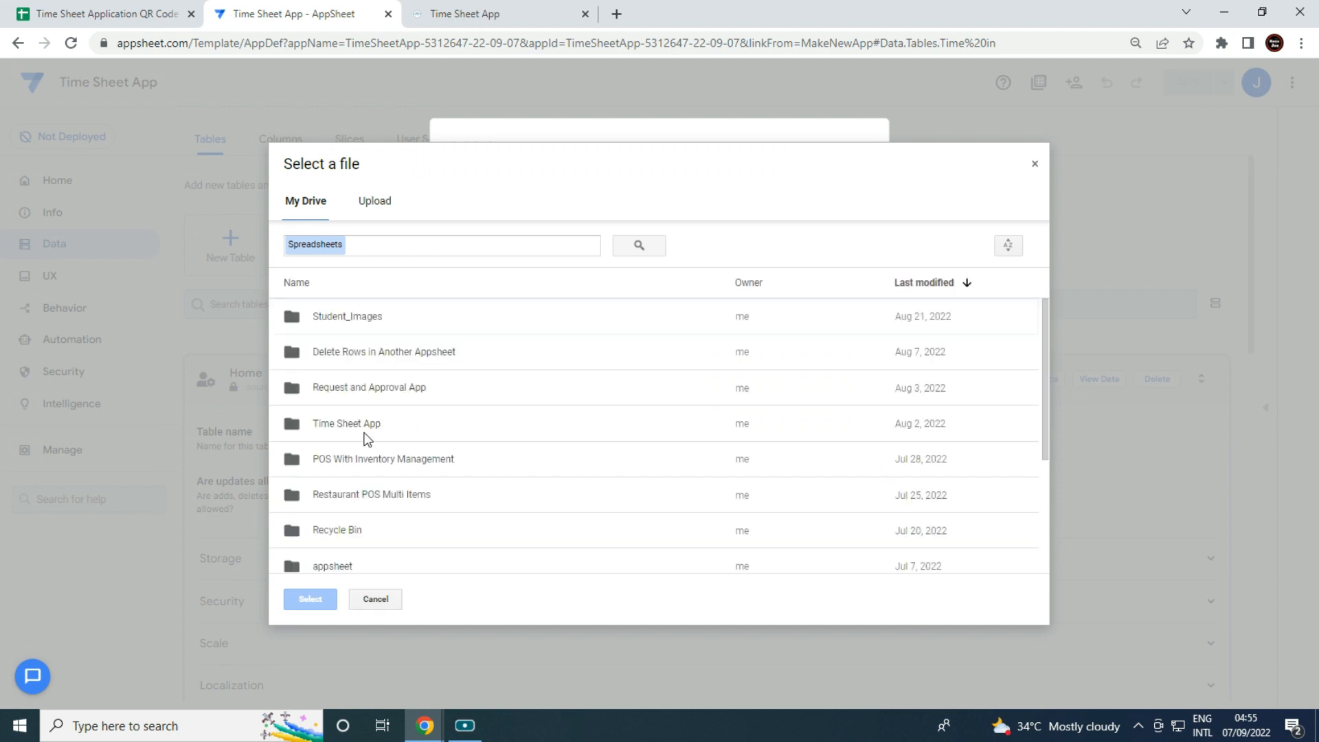
pyautogui.doubleClick(366, 439)
pyautogui.click(349, 379)
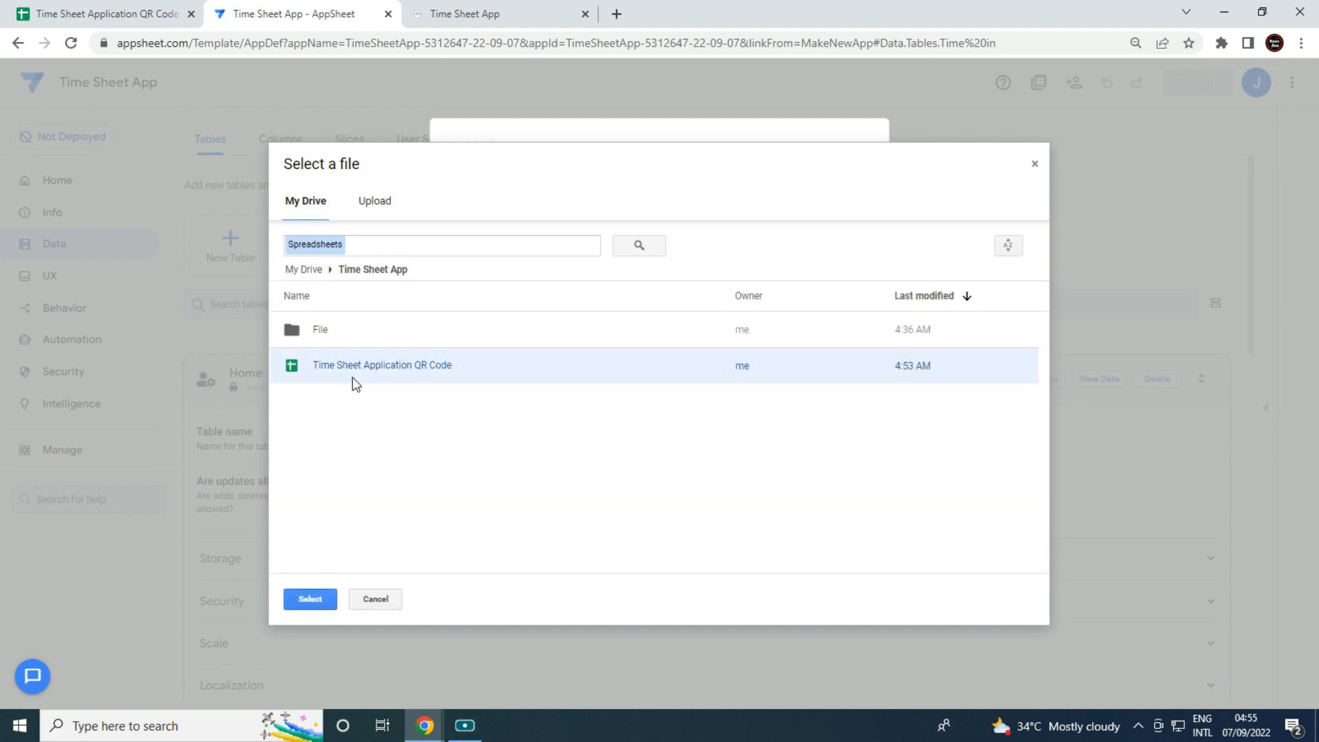
pyautogui.click(311, 611)
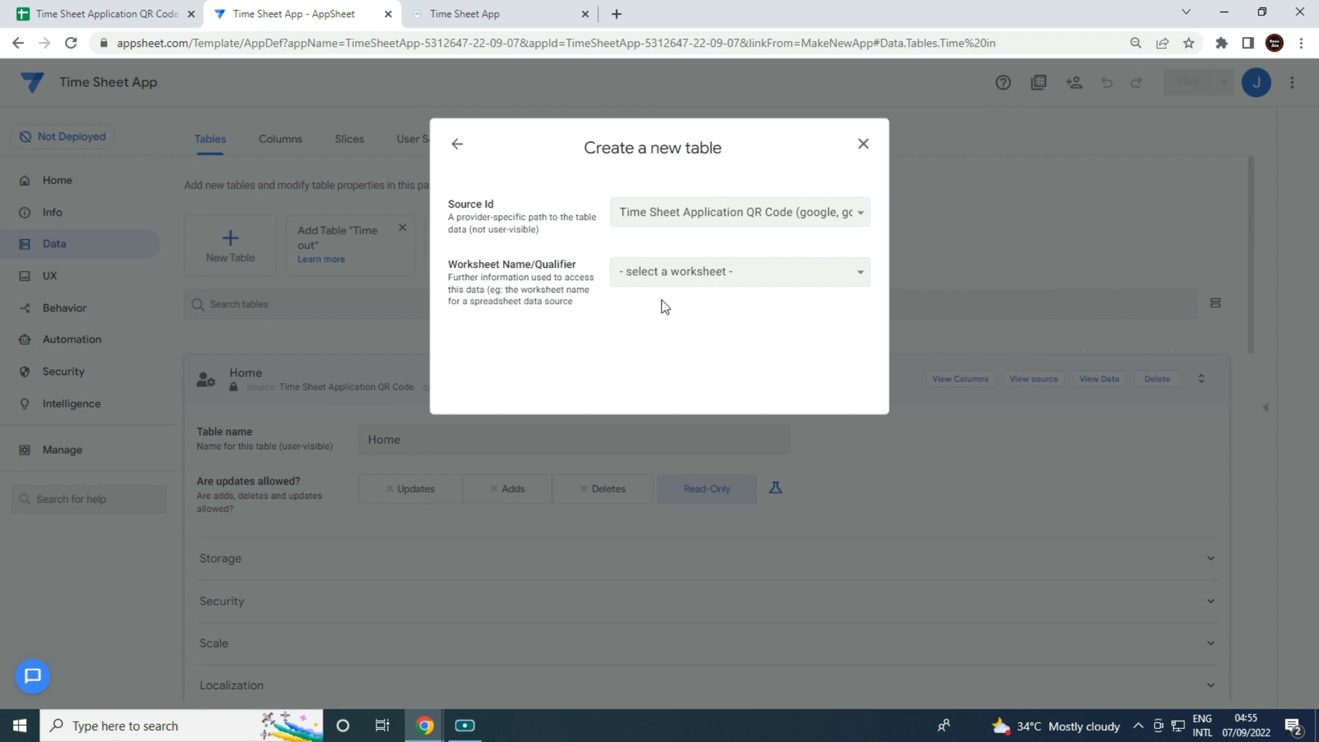
pyautogui.click(674, 273)
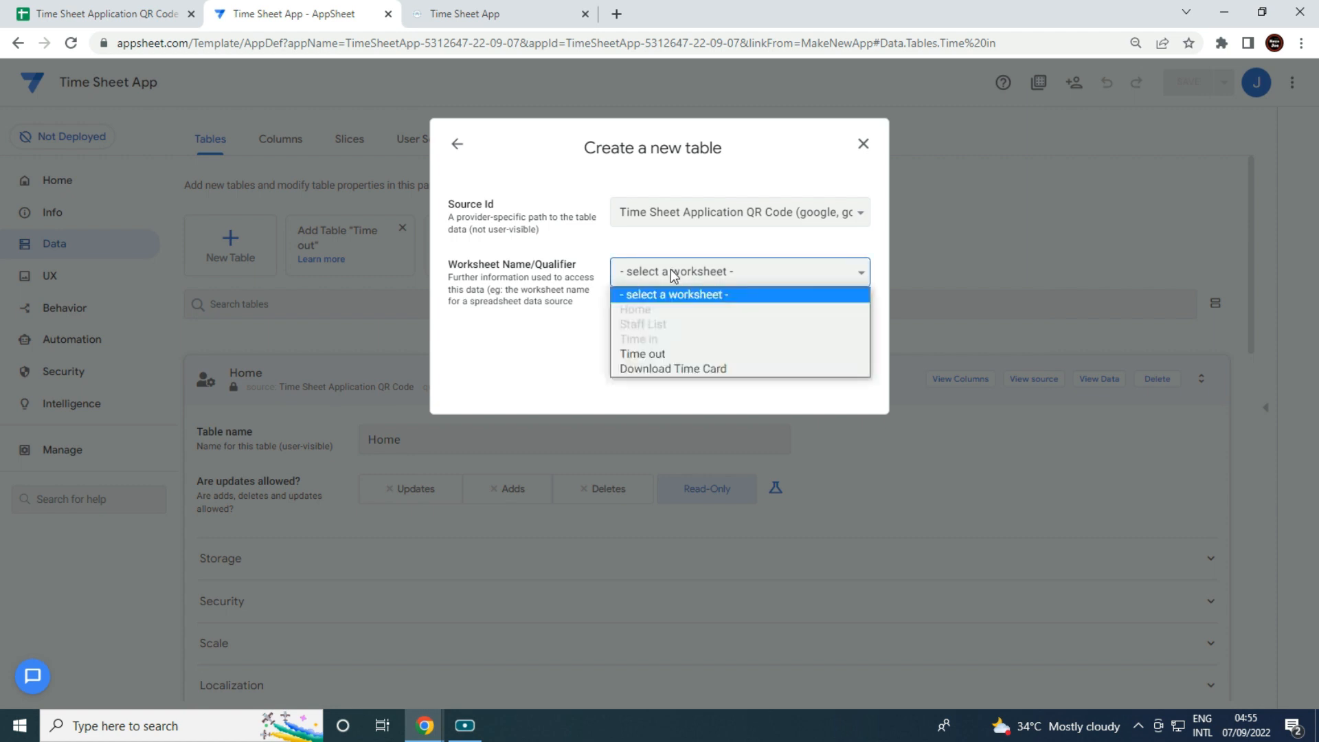
pyautogui.click(689, 353)
pyautogui.click(812, 398)
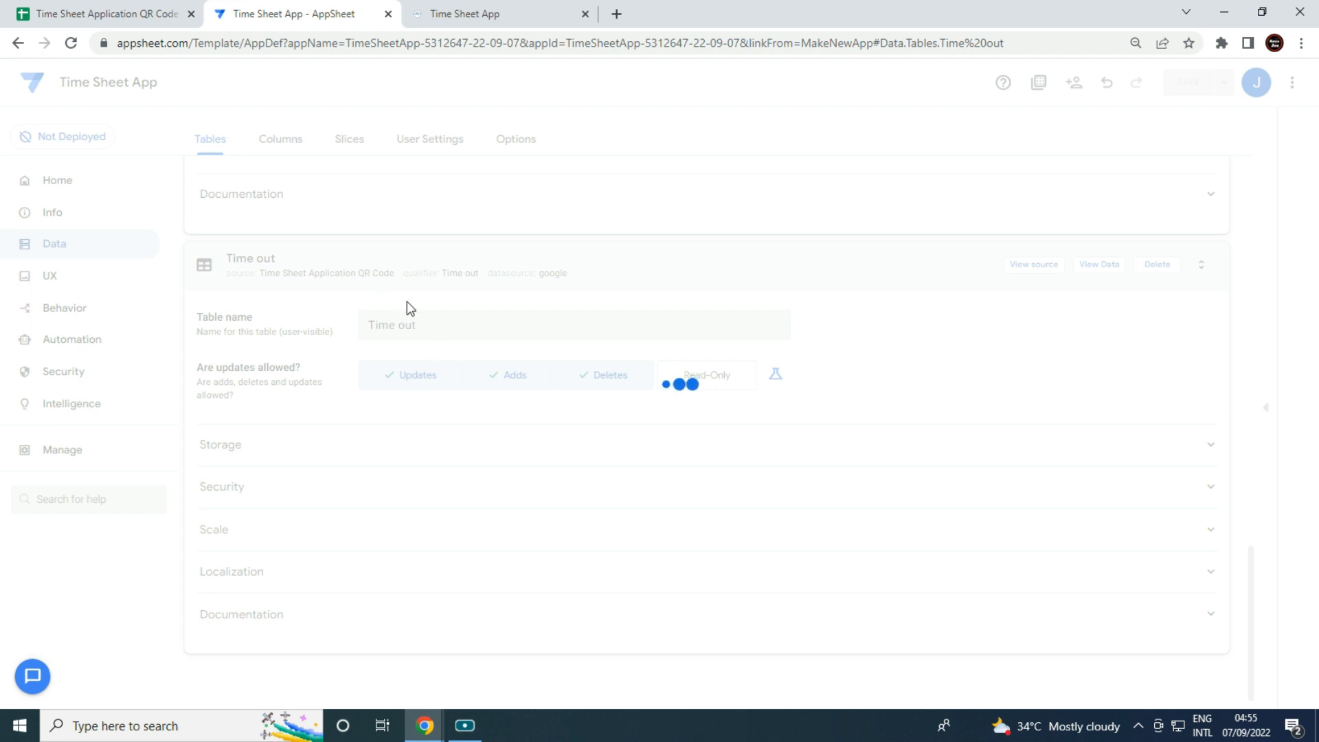
pyautogui.scroll(15, 410, 306)
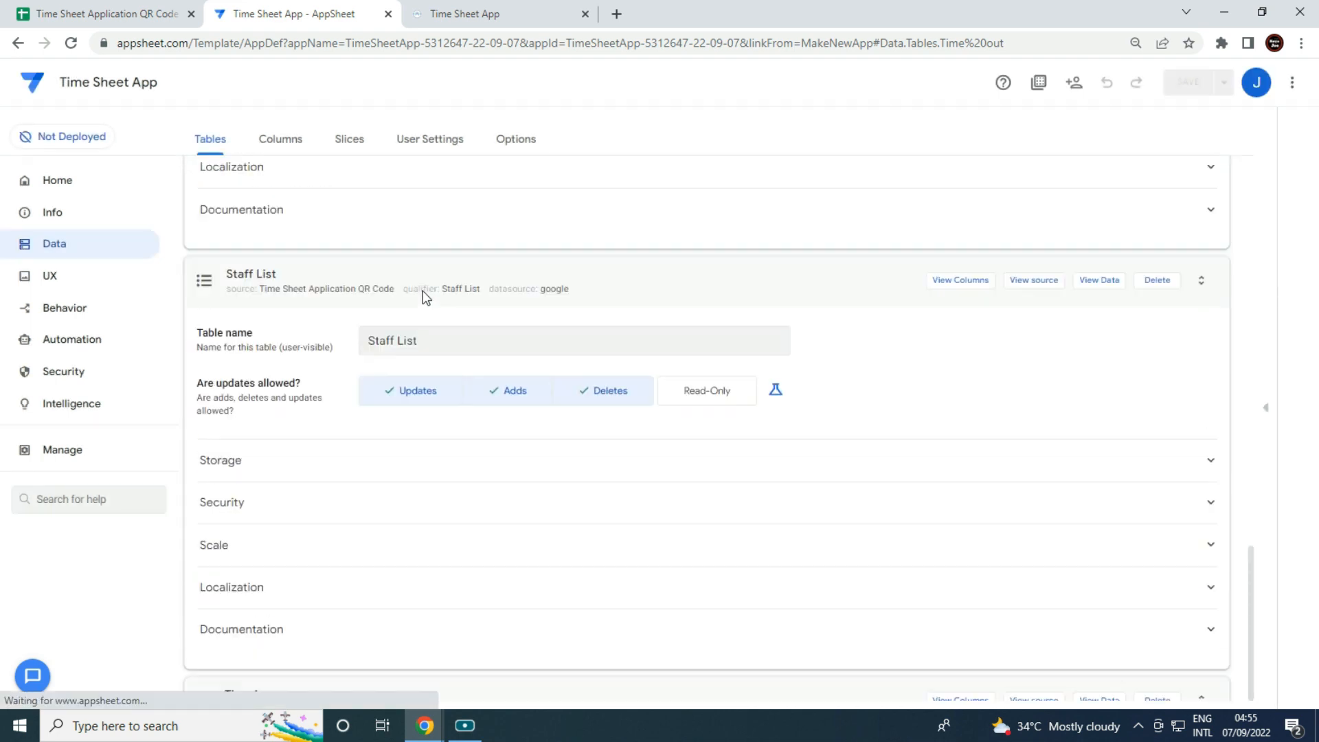
# Add the Download Time Card worksheet as a table with adds and deletes disabled.
pyautogui.click(229, 246)
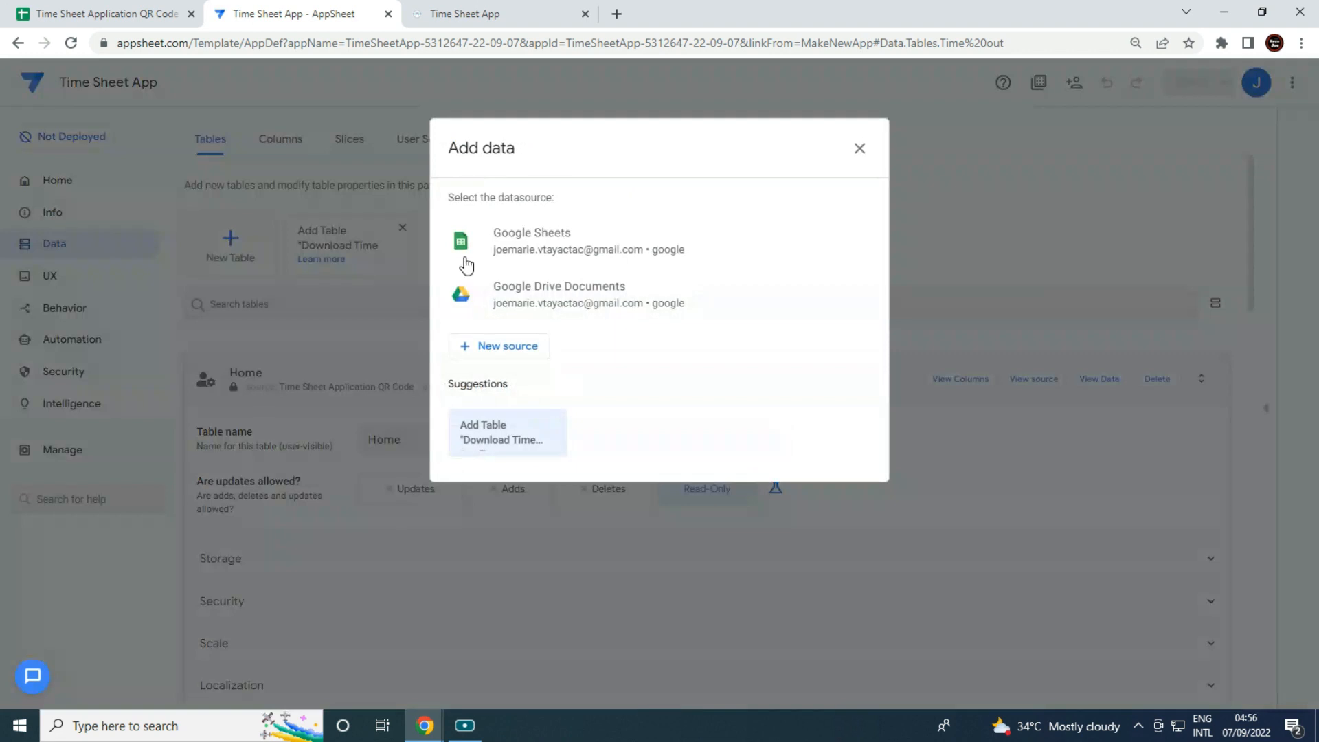
pyautogui.click(525, 251)
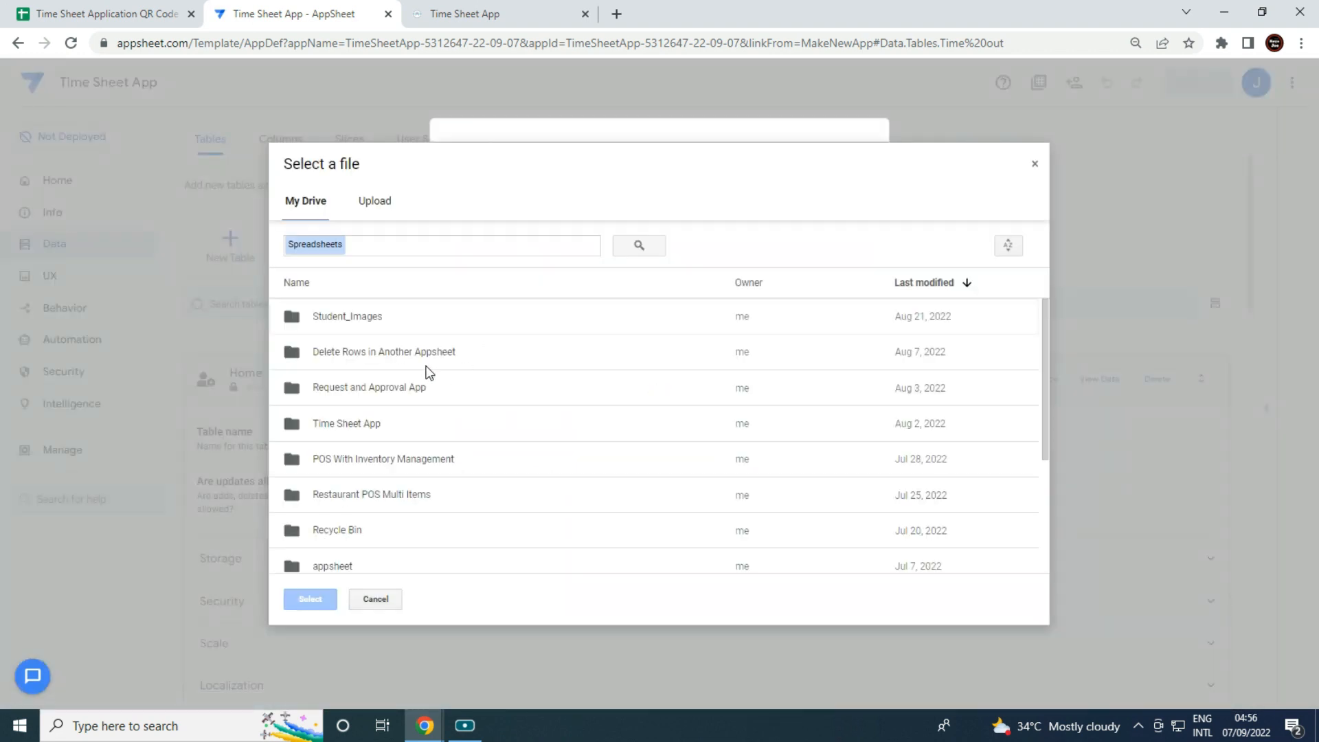
pyautogui.doubleClick(357, 427)
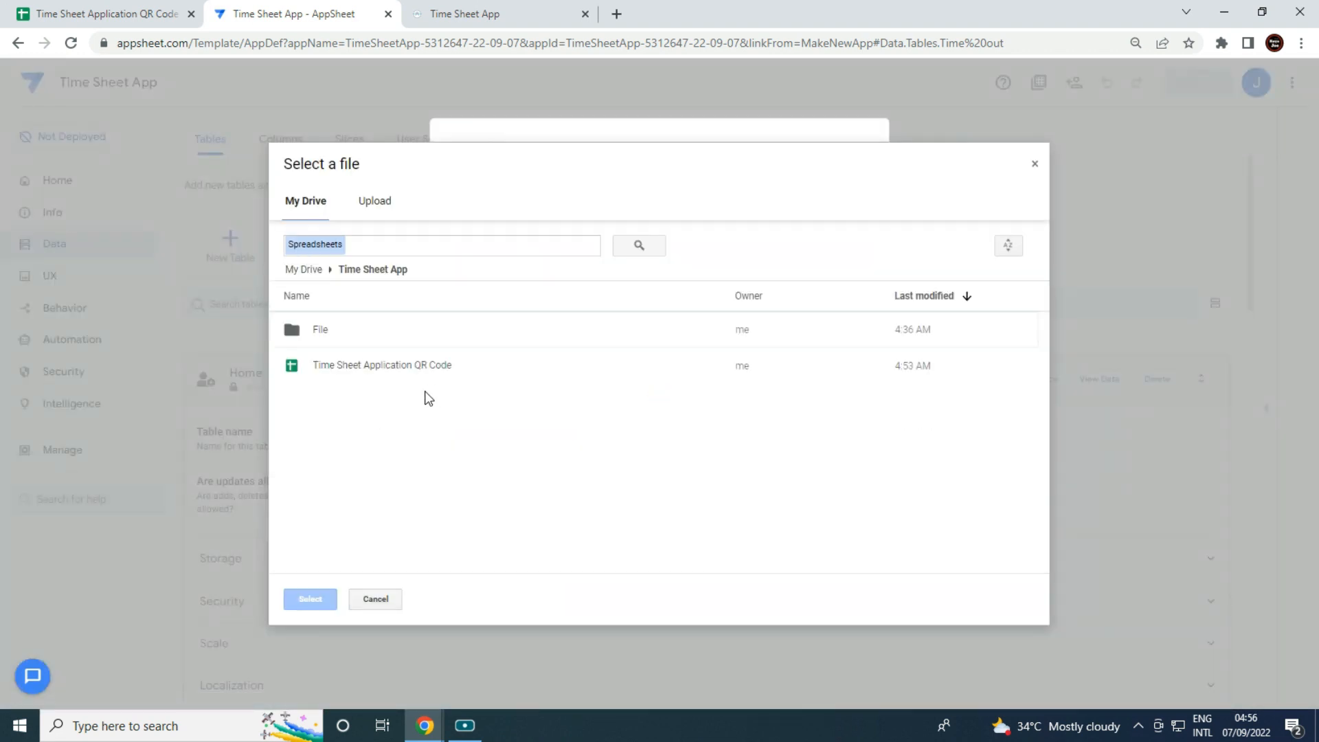
pyautogui.click(423, 382)
pyautogui.click(308, 600)
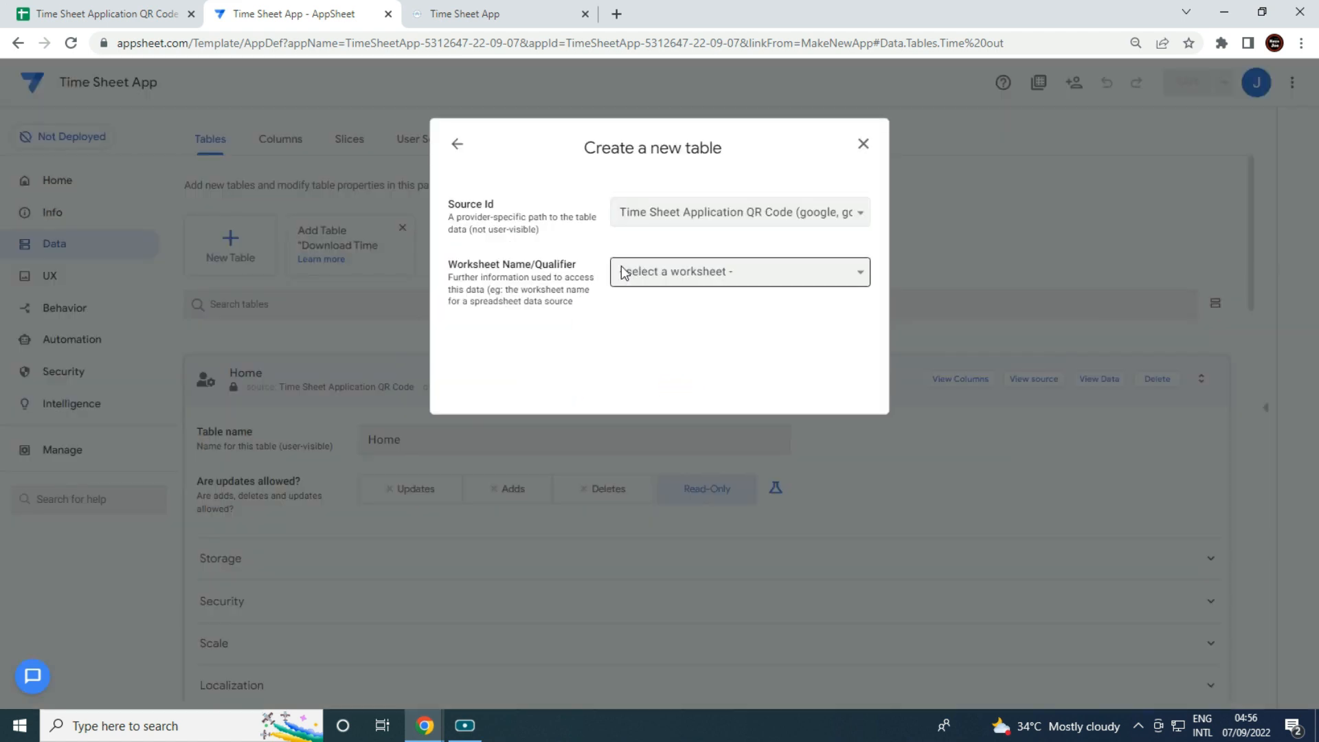
pyautogui.click(621, 266)
pyautogui.click(665, 364)
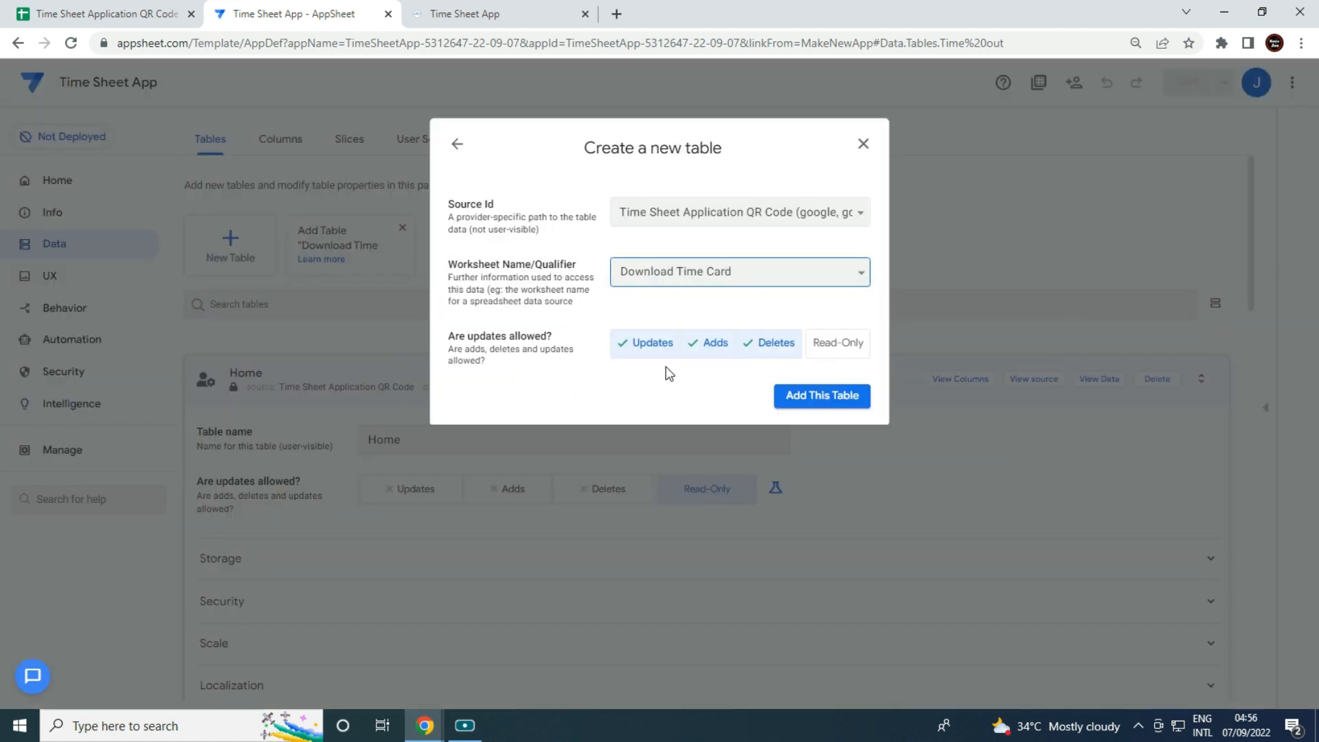
pyautogui.click(711, 353)
pyautogui.click(765, 352)
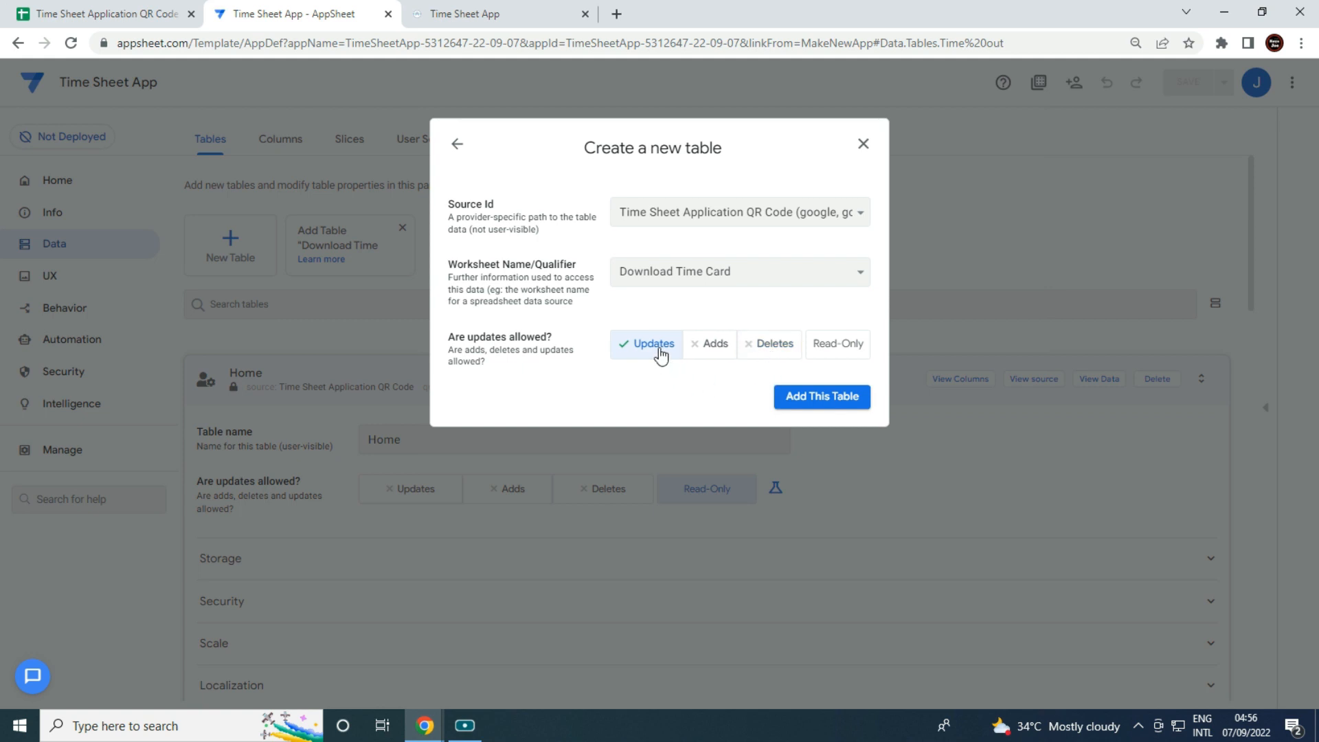
pyautogui.click(852, 405)
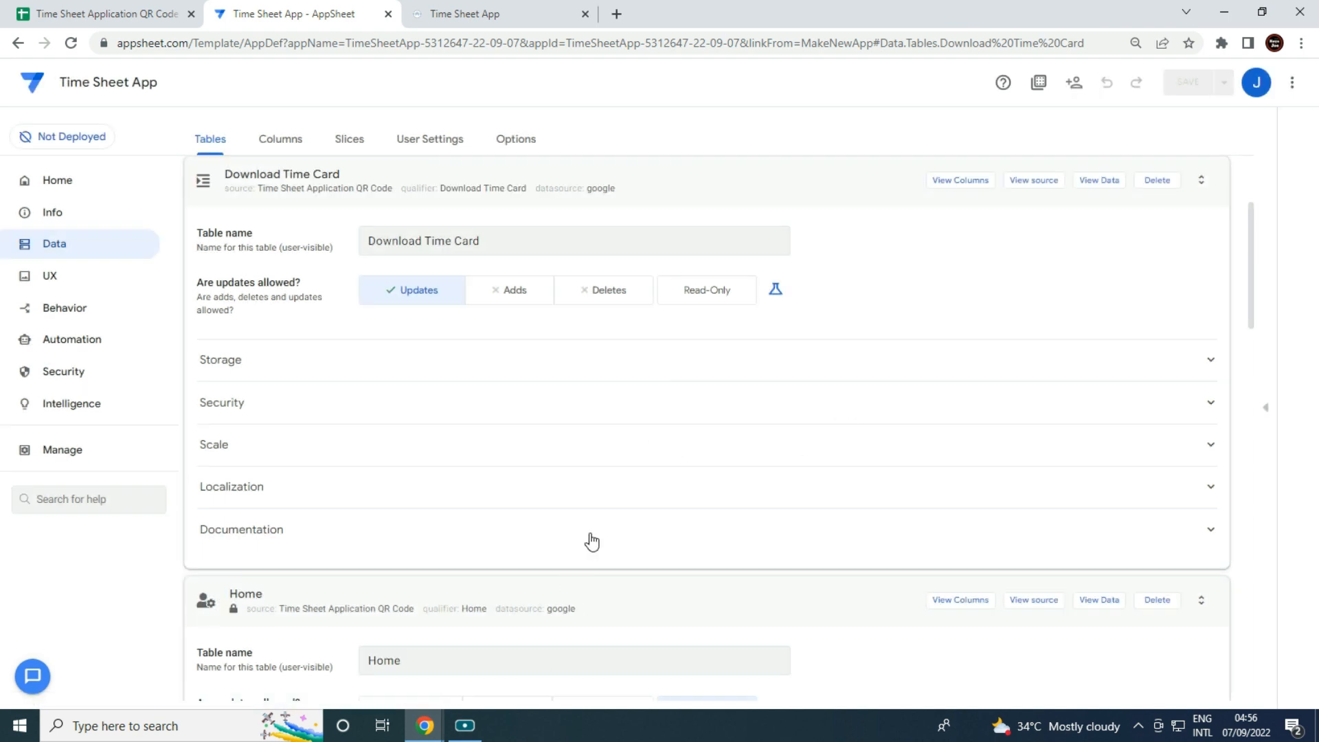
# In the Time in table, move Date in's TODAY() from initial value to formula.
pyautogui.click(733, 190)
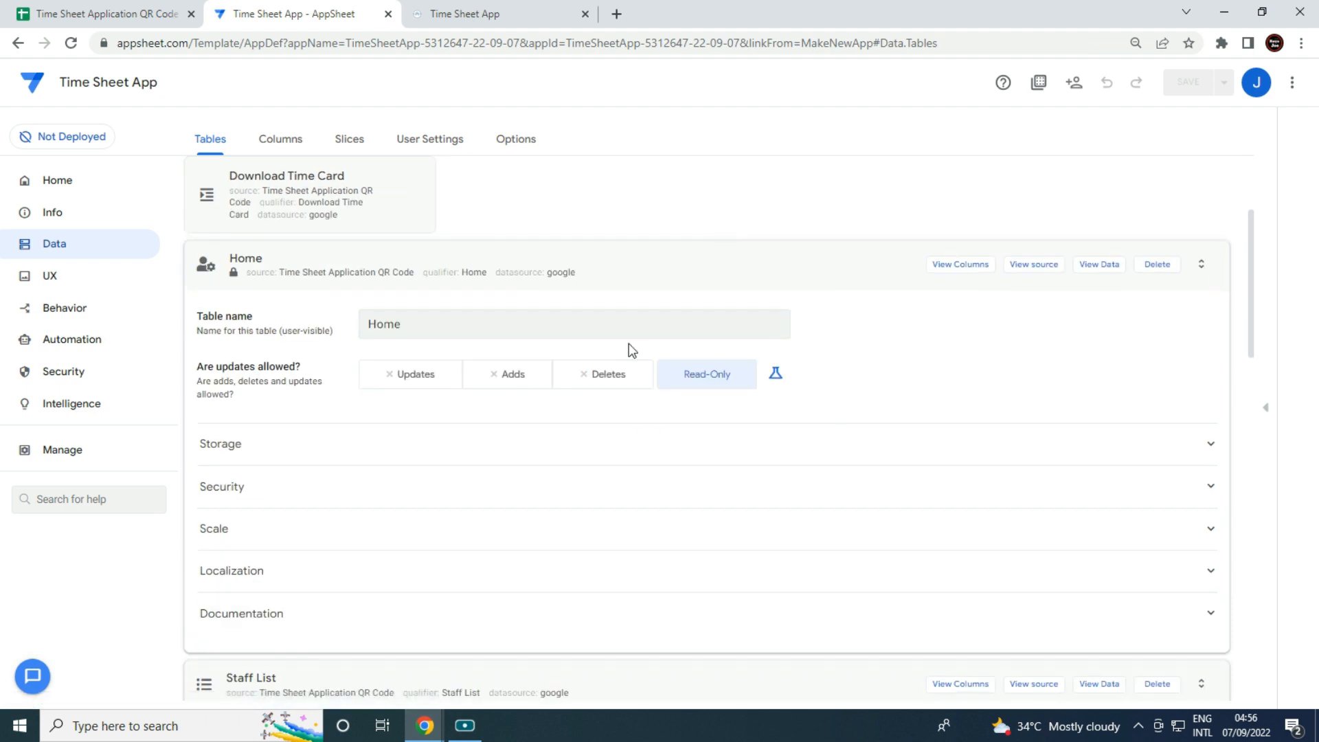
pyautogui.click(667, 276)
pyautogui.click(694, 271)
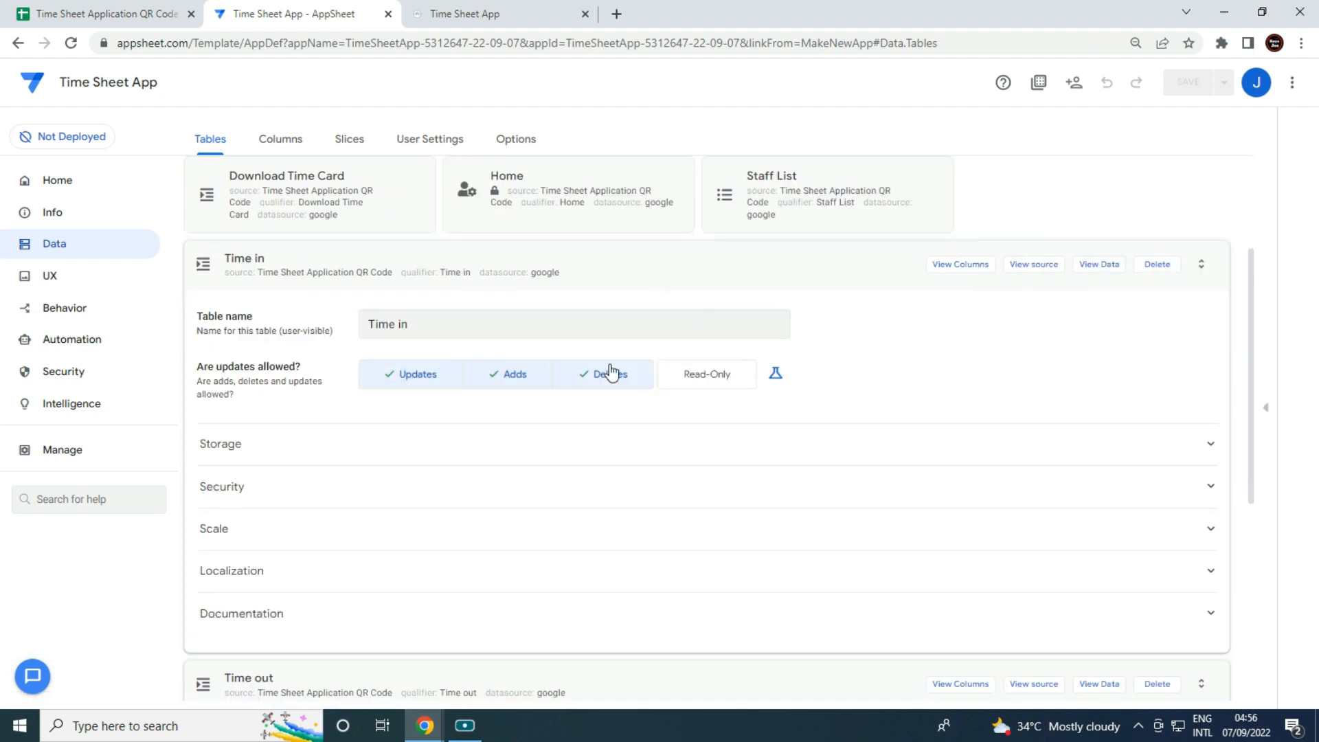
pyautogui.click(956, 267)
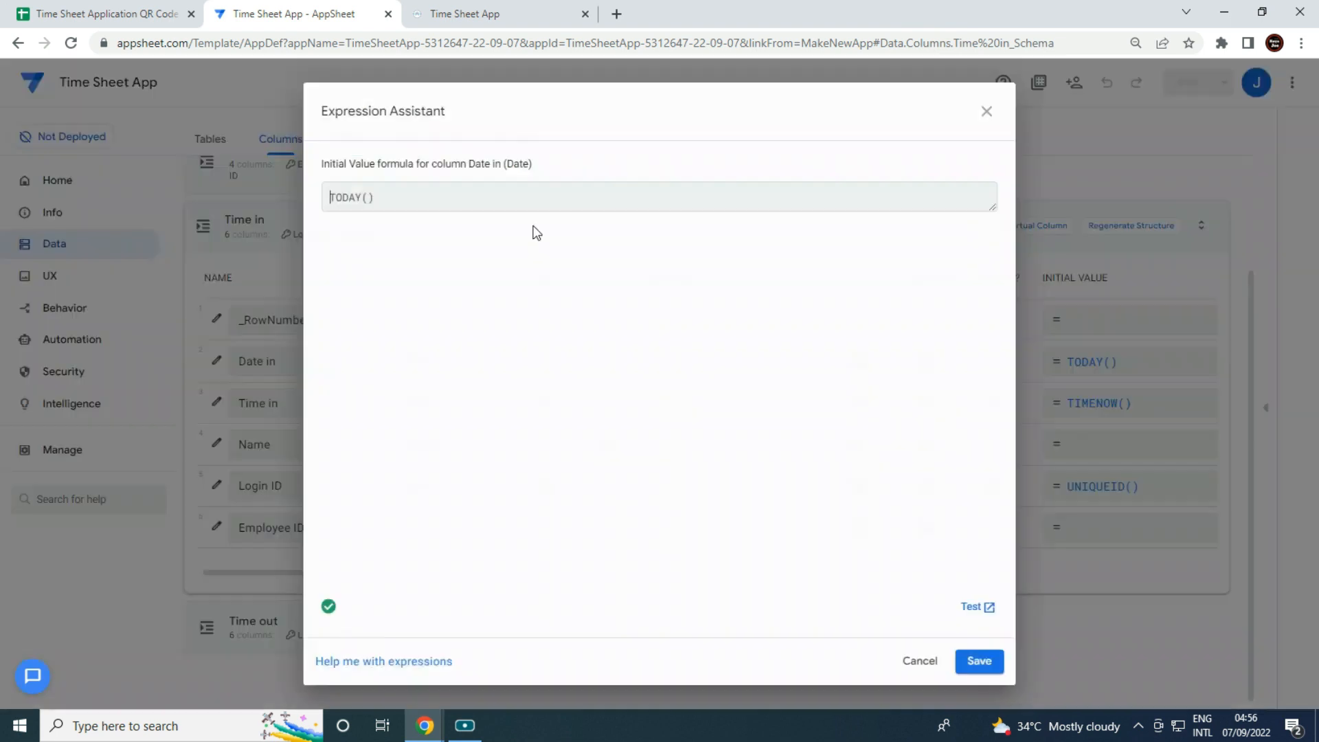
pyautogui.click(1135, 376)
pyautogui.moveTo(403, 195); pyautogui.dragTo(10, 236)
pyautogui.hotkey('ctrl', 'c')
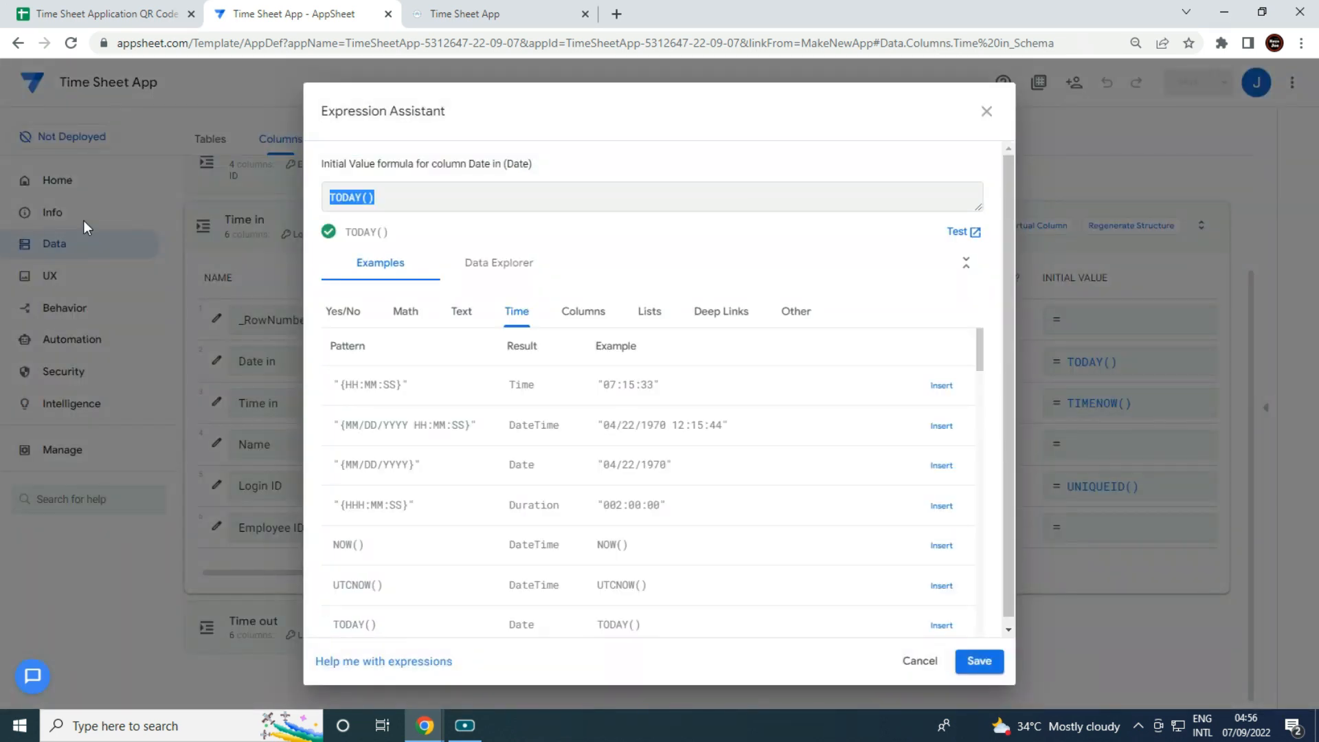
pyautogui.press('BackSpace')
pyautogui.click(980, 661)
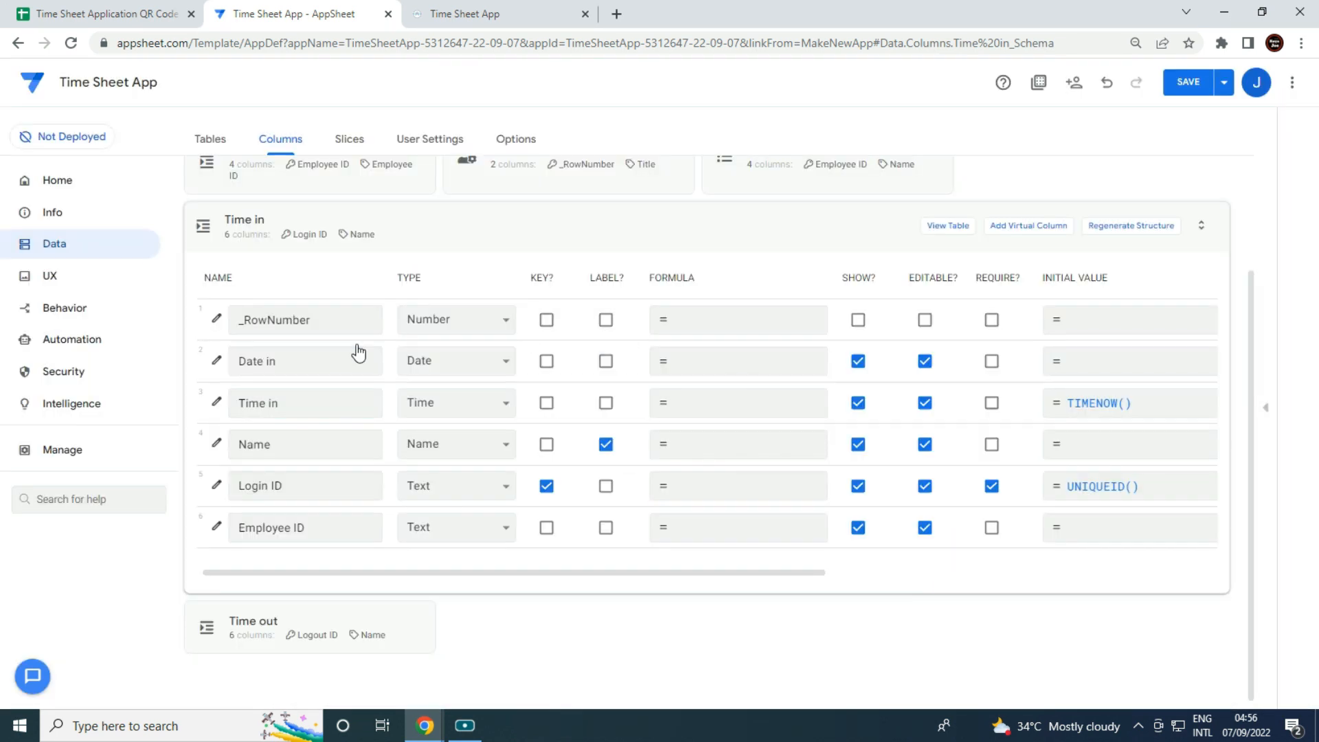
pyautogui.click(690, 360)
pyautogui.hotkey('ctrl', 'v')
pyautogui.click(979, 661)
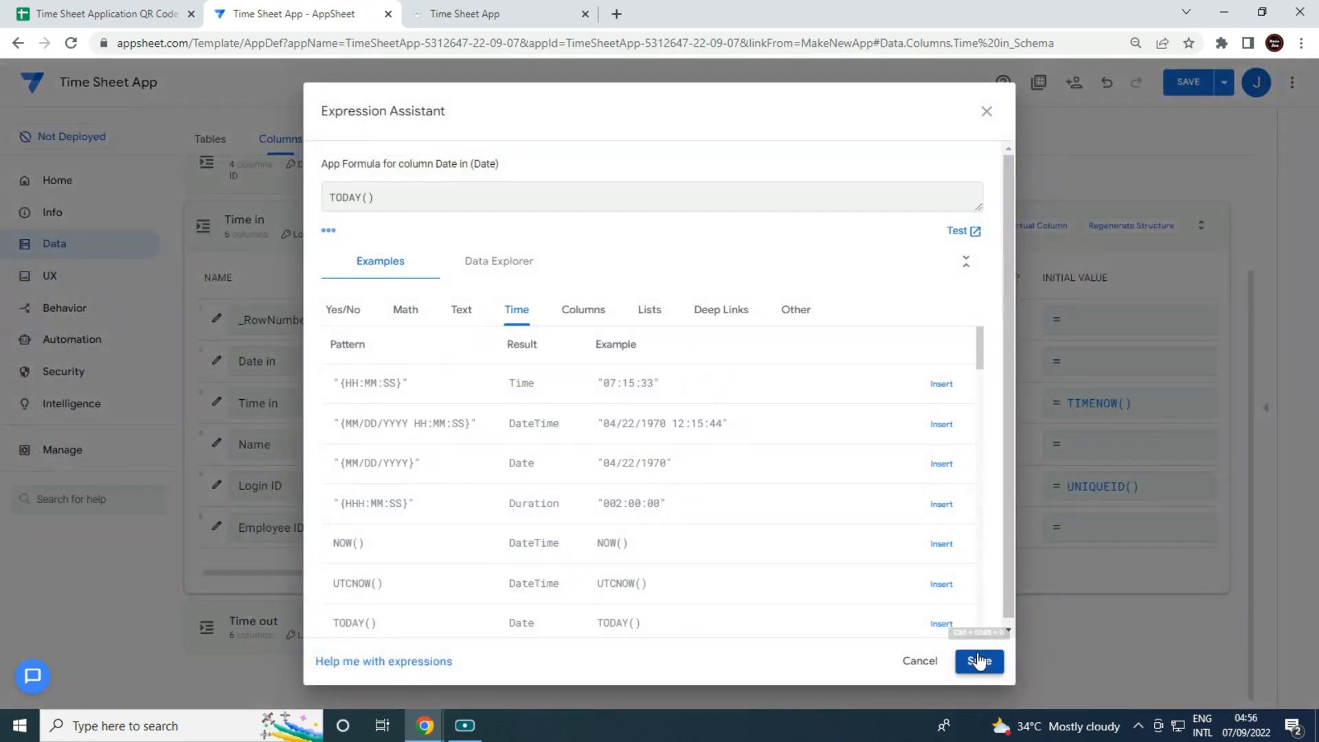
# Move Time in's TIMENOW() from initial value to formula.
pyautogui.click(1092, 406)
pyautogui.moveTo(403, 209); pyautogui.dragTo(8, 209)
pyautogui.hotkey('ctrl', 'c')
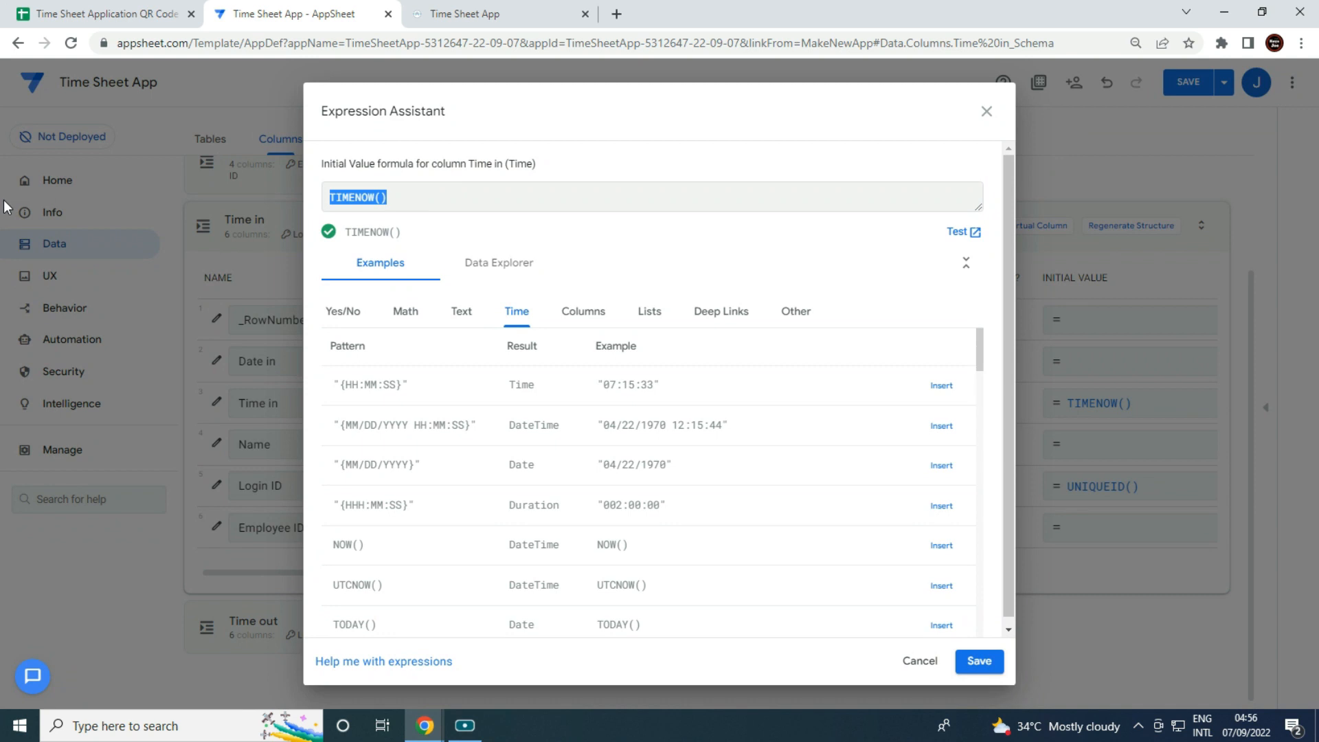
pyautogui.press('BackSpace')
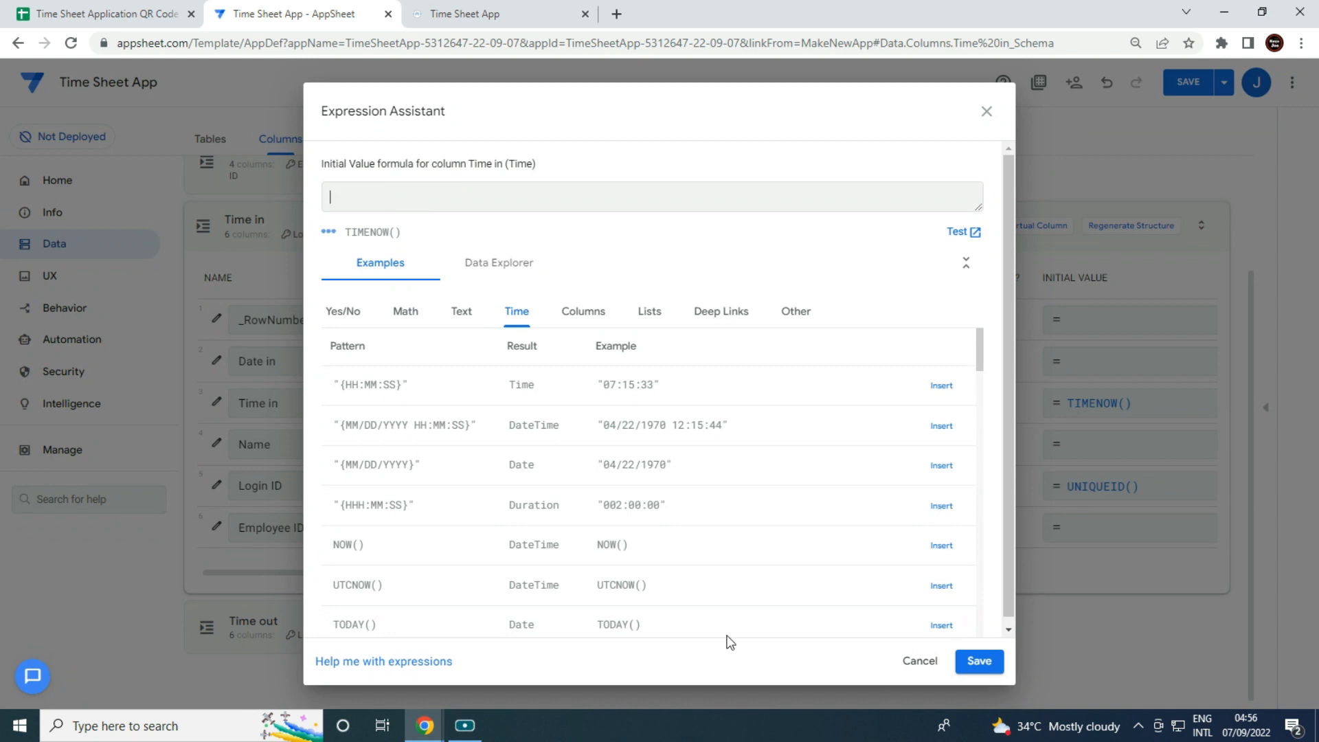
pyautogui.click(979, 661)
pyautogui.click(764, 403)
pyautogui.hotkey('ctrl', 'v')
pyautogui.click(979, 661)
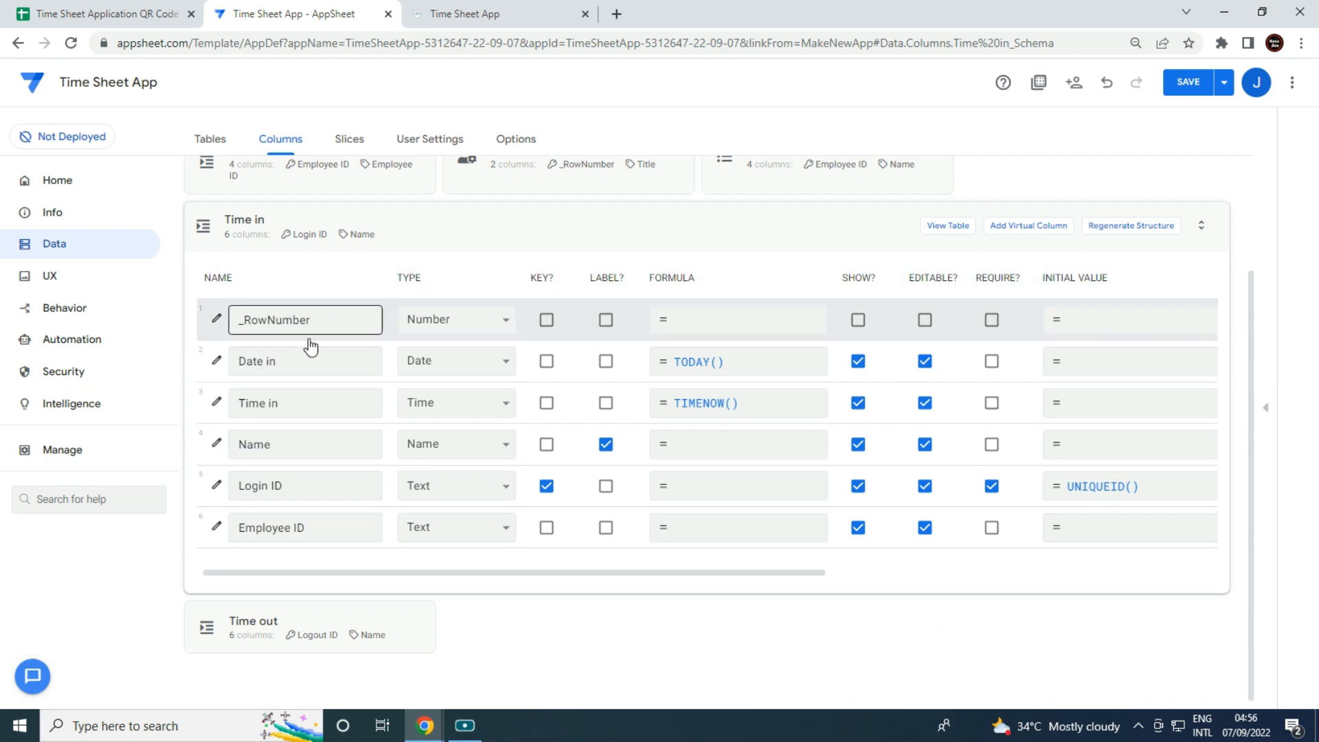
# Give Date in the long date format and make Time in ignore seconds.
pyautogui.click(217, 360)
pyautogui.click(575, 422)
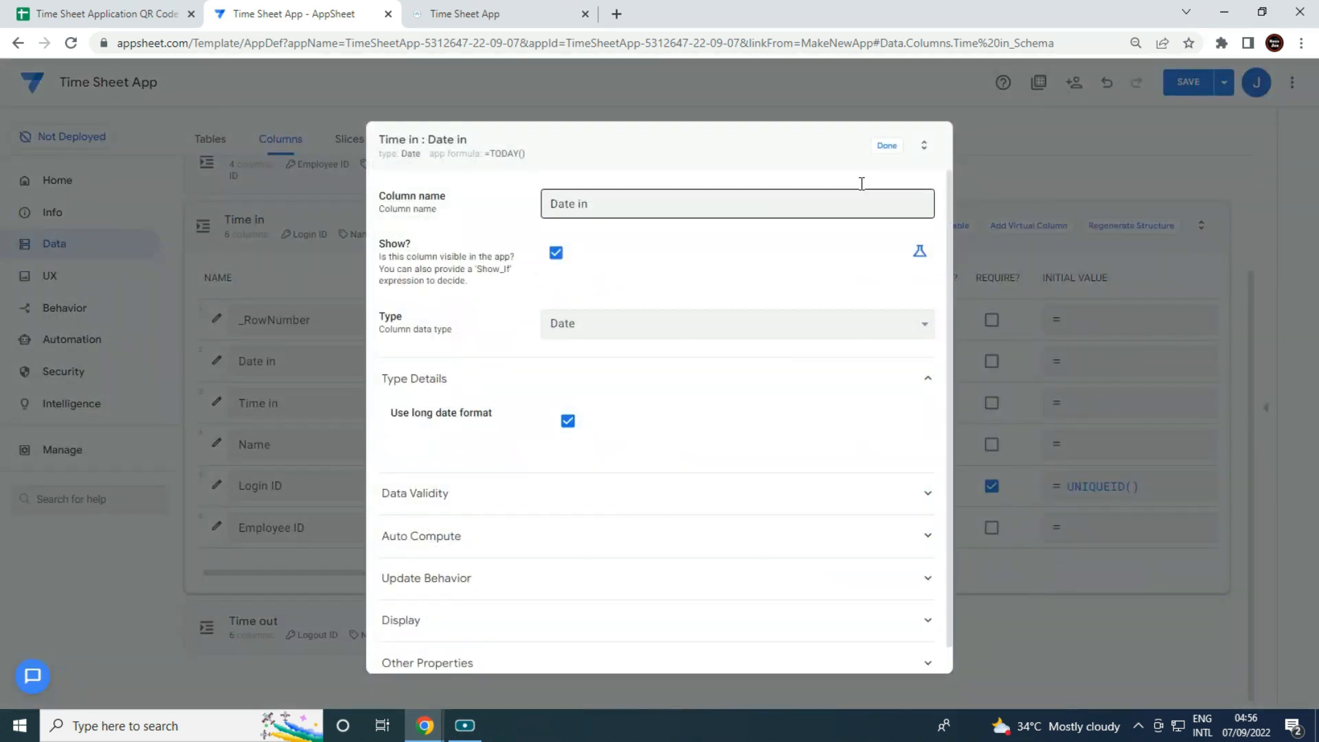
pyautogui.click(887, 145)
pyautogui.click(215, 403)
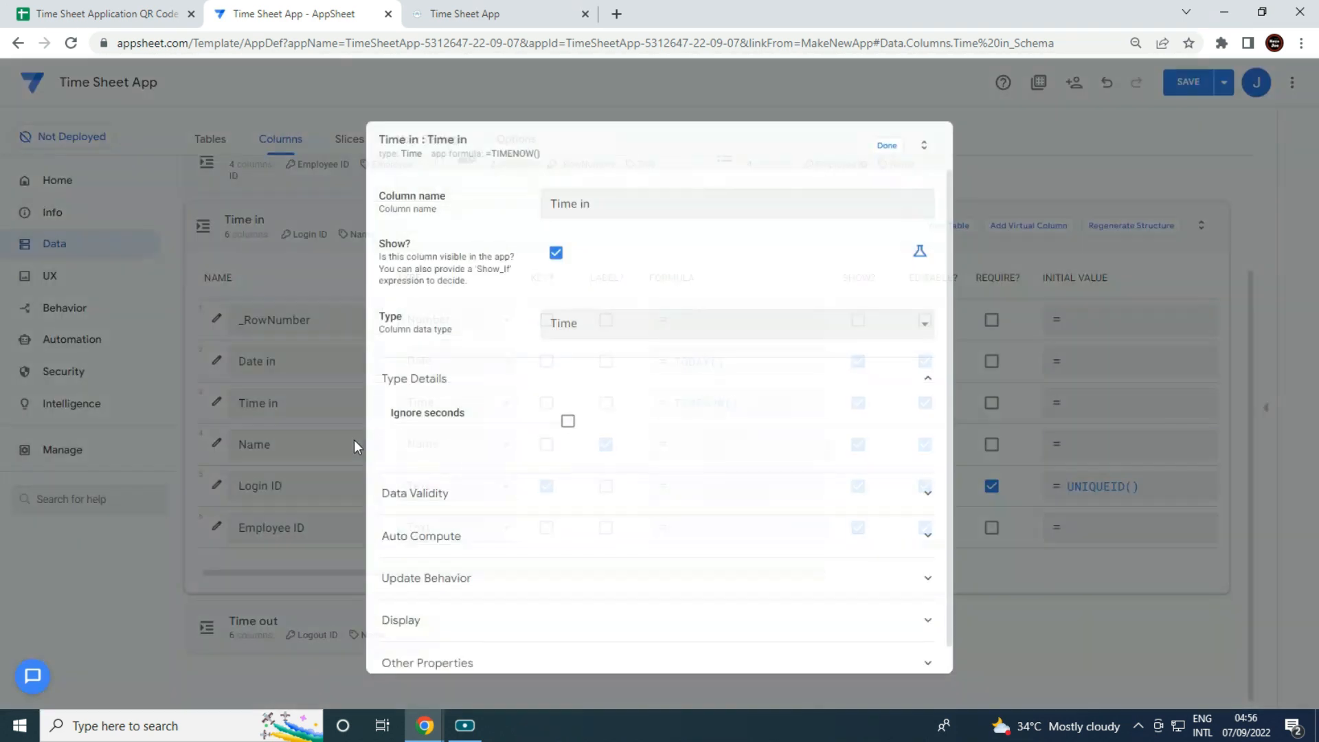
pyautogui.click(569, 421)
pyautogui.click(887, 146)
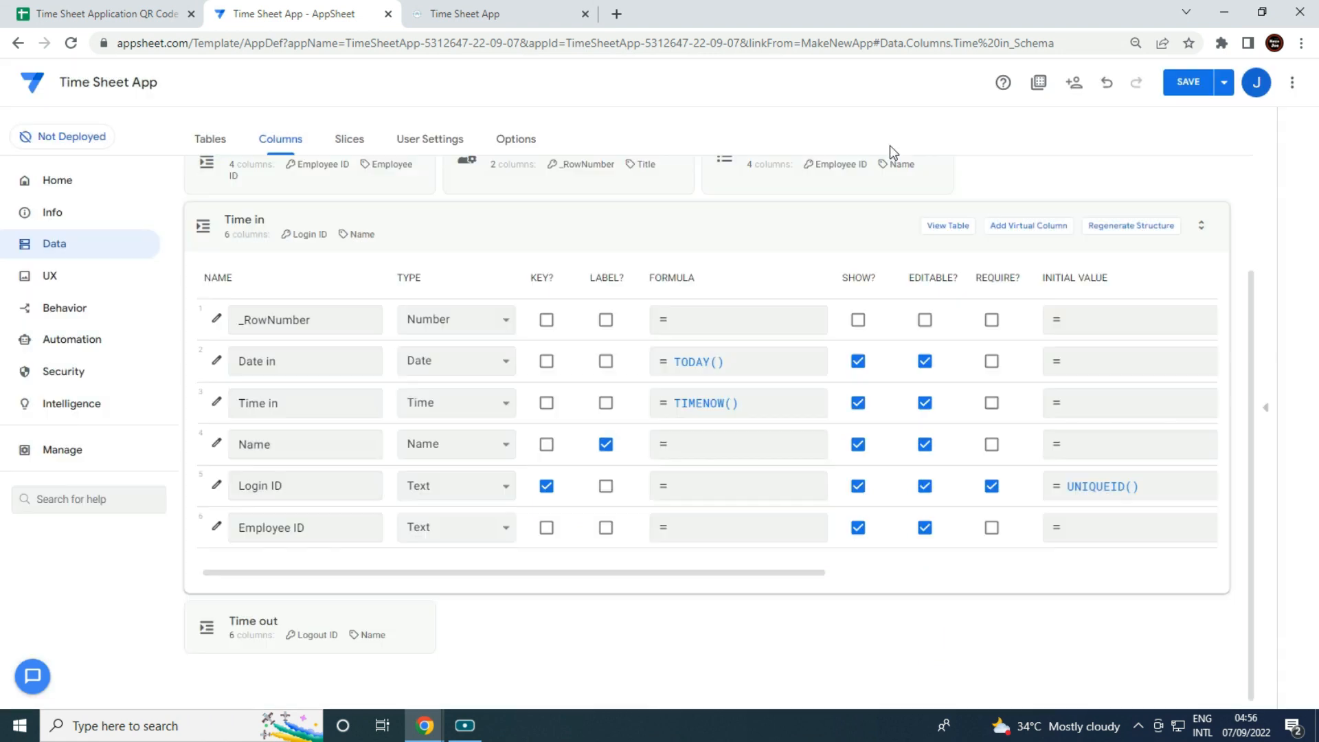
pyautogui.click(440, 448)
# Make Time in's Name column Text with formula Any(Select(Staff List[Name],[_thisrow].[Employee ID]=[Employee ID])).
pyautogui.press('t')
pyautogui.click(448, 420)
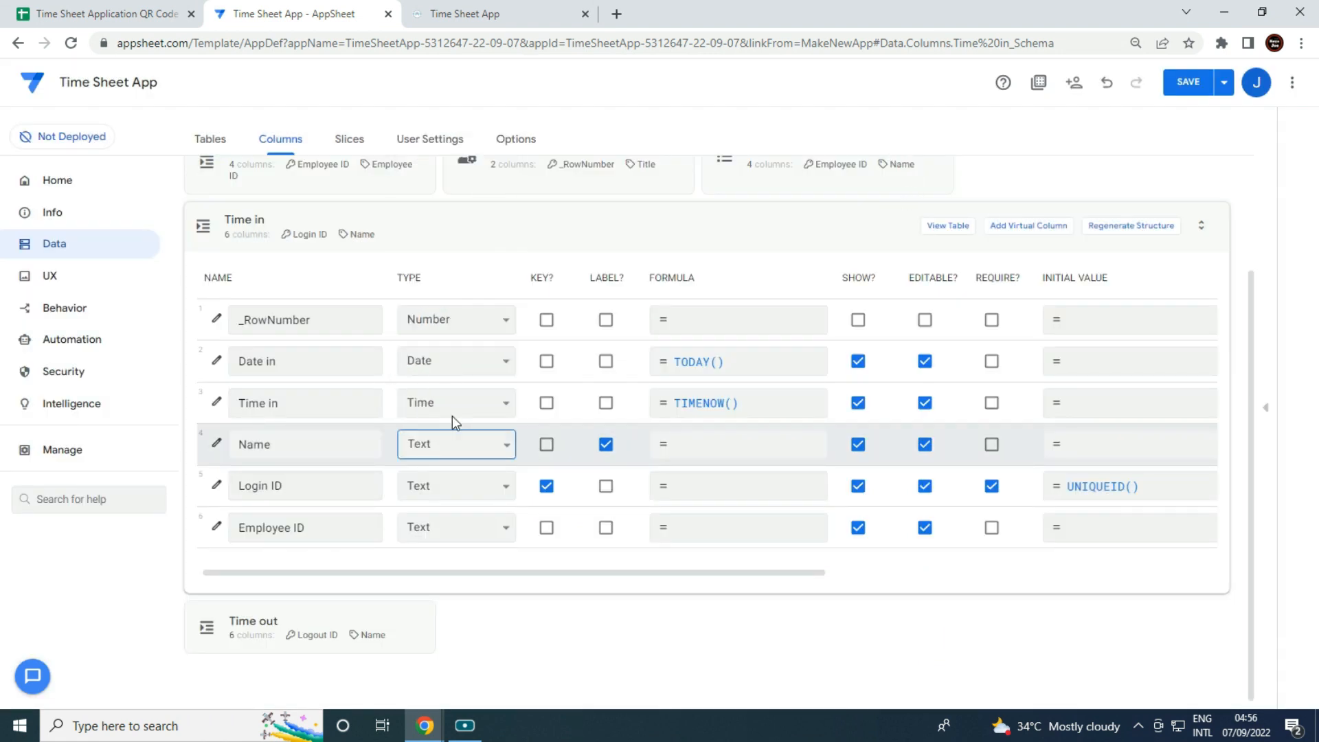
pyautogui.click(707, 459)
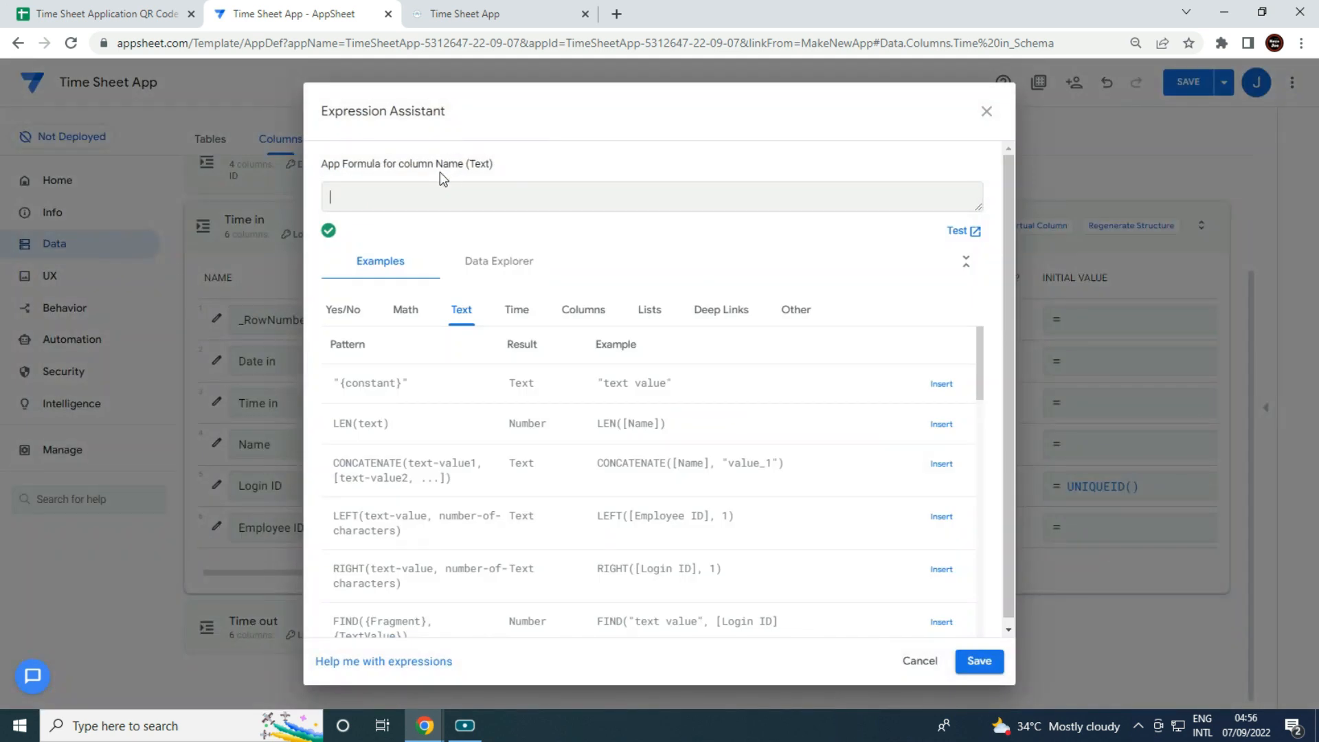
pyautogui.write('Any (')
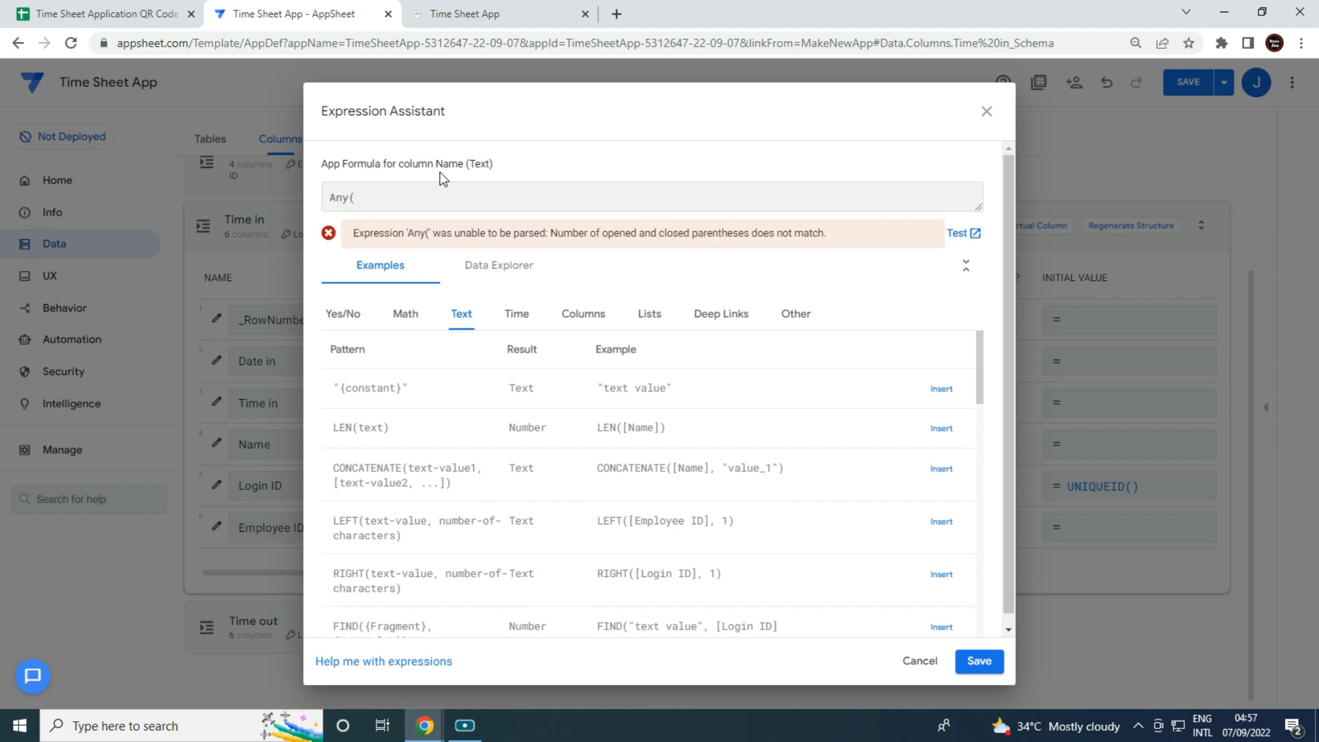
pyautogui.write('Select(')
pyautogui.write('Staff List[Name],[_thisrow].[Em[')
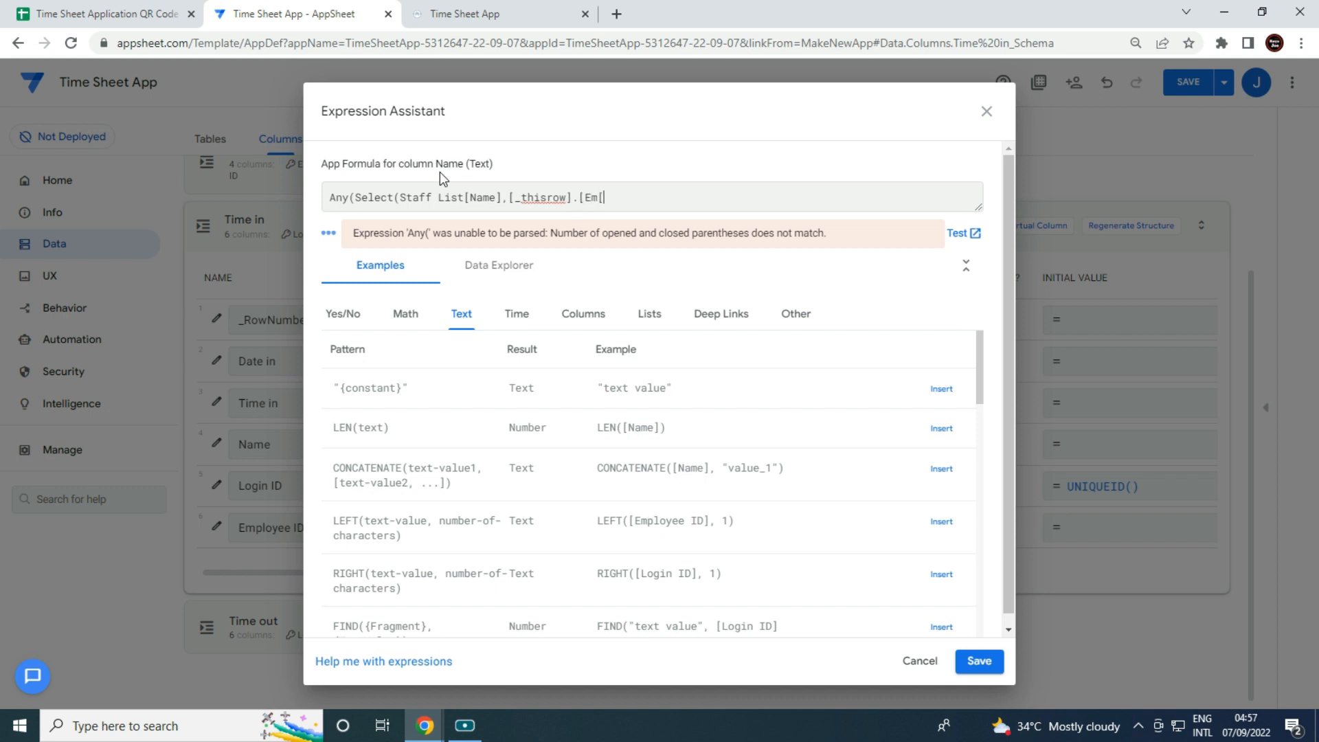
pyautogui.press('BackSpace')
pyautogui.write('ployee I')
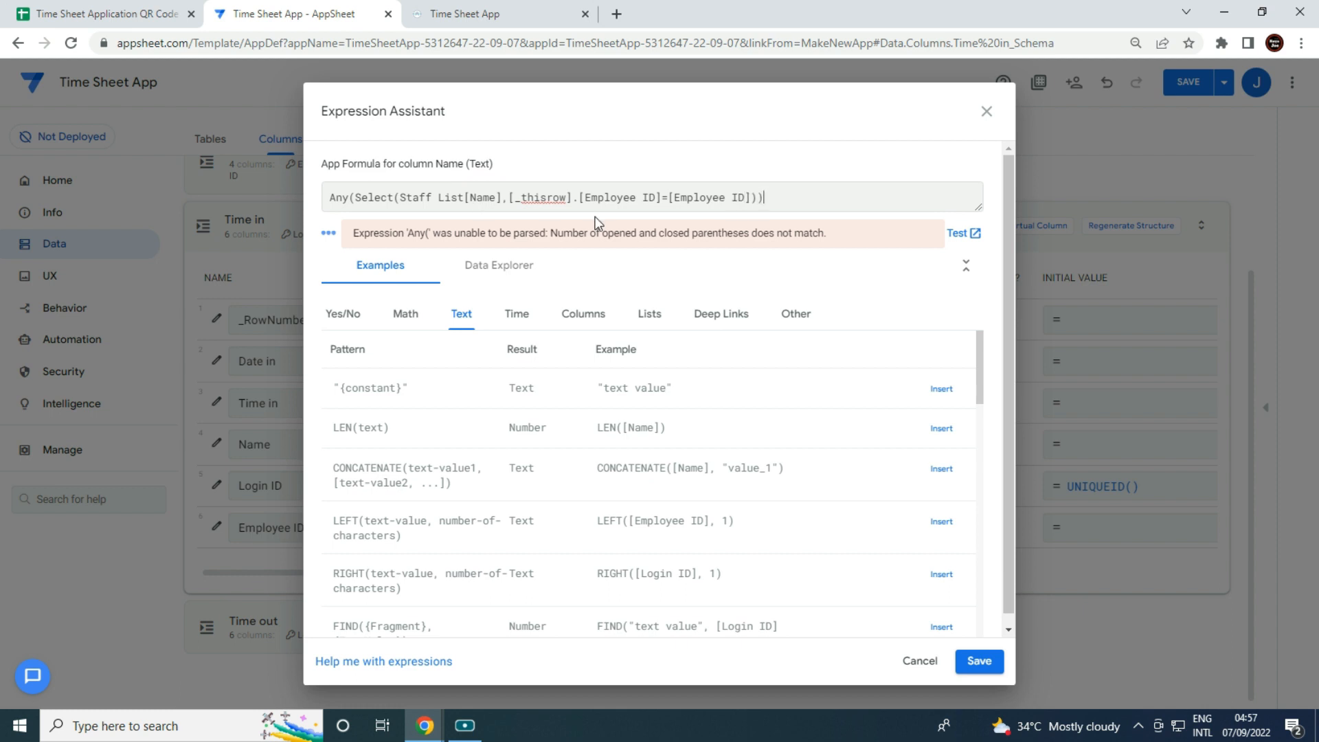
pyautogui.moveTo(804, 192); pyautogui.dragTo(228, 193)
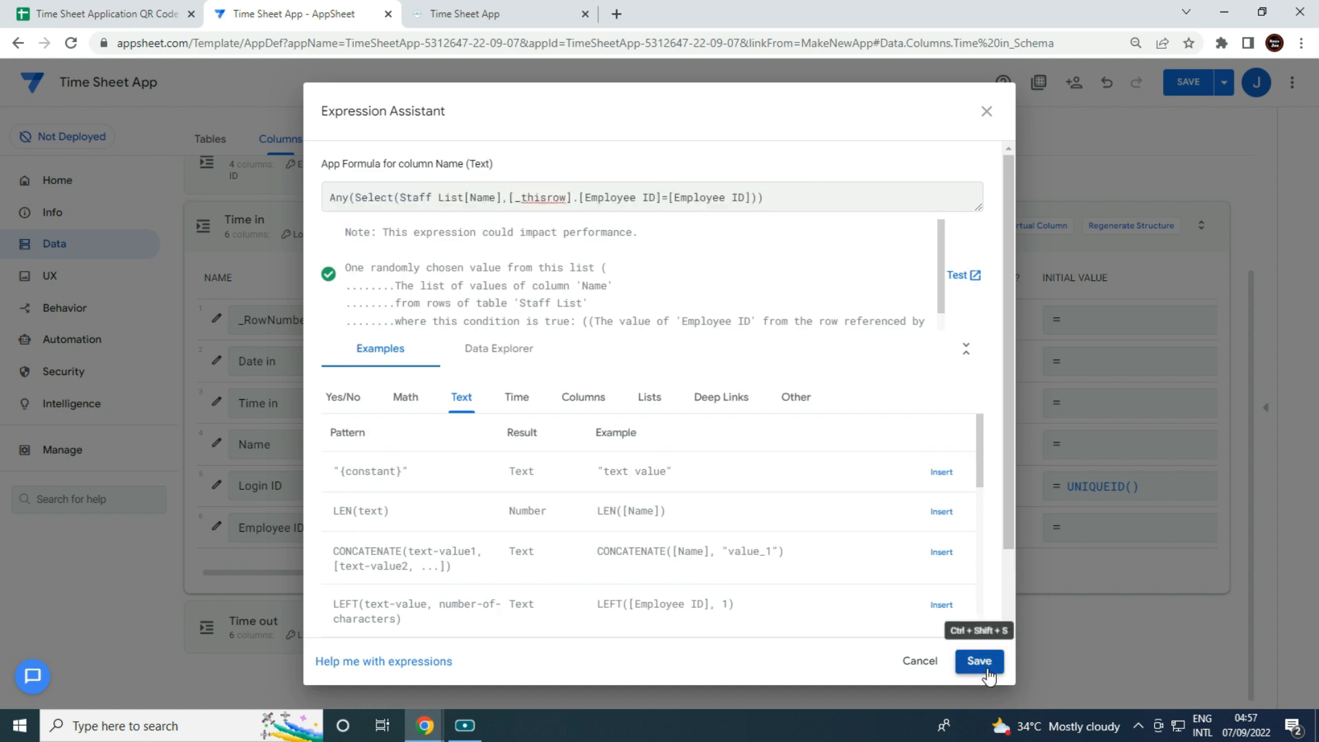
pyautogui.click(979, 661)
# Set Time out's Name column to Text and paste in the same Staff List name-lookup formula.
pyautogui.click(365, 632)
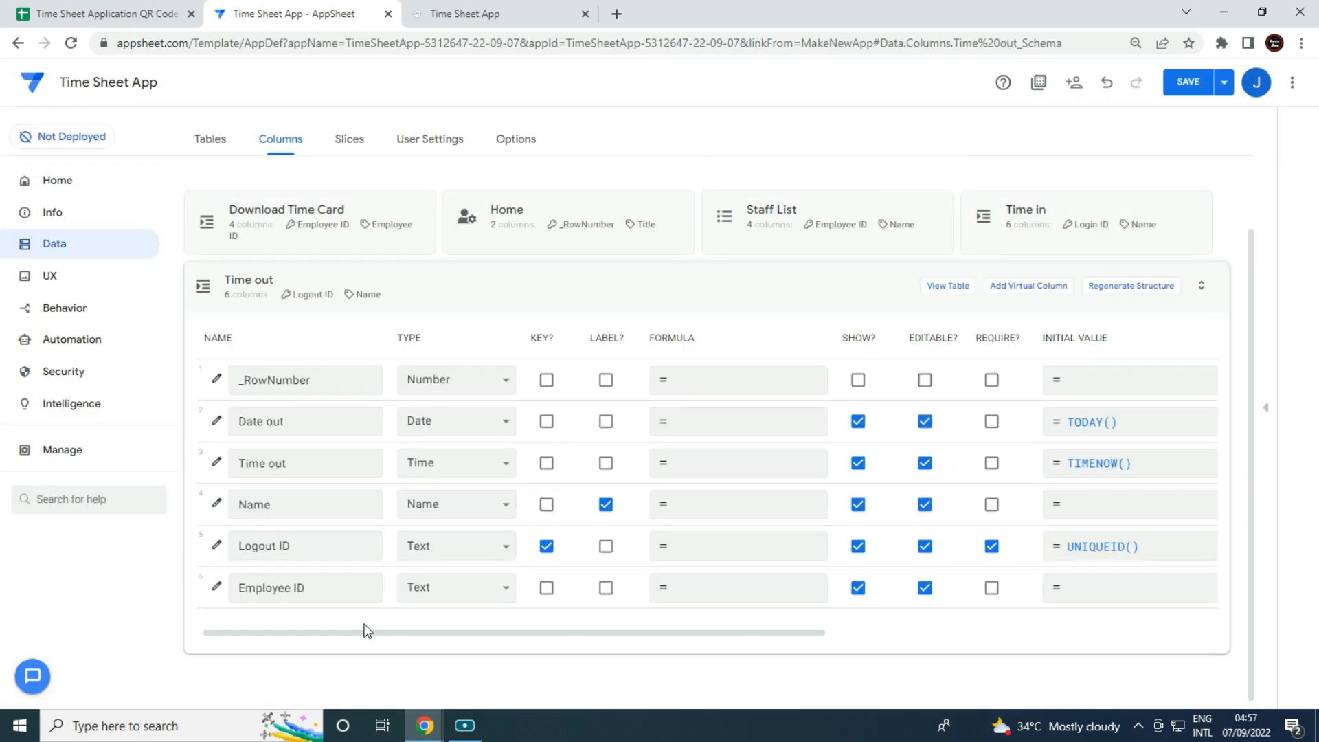
pyautogui.click(481, 517)
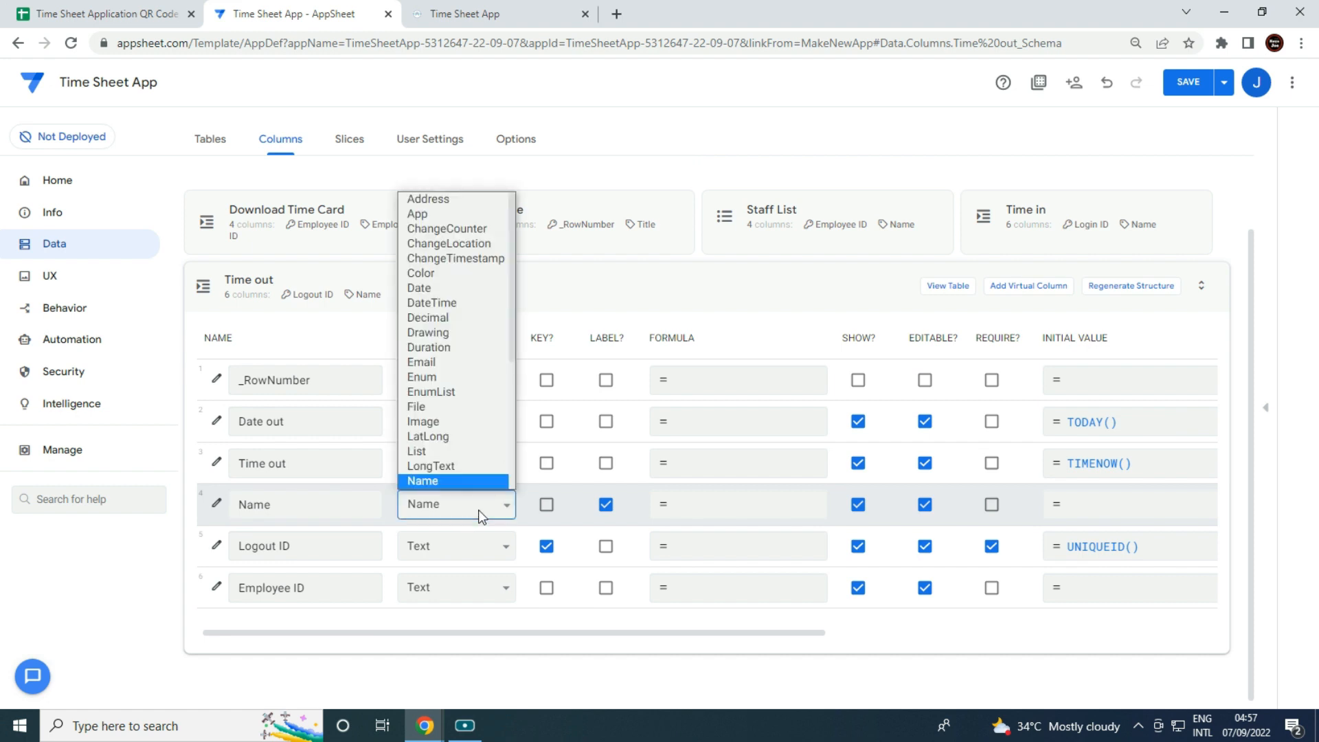
pyautogui.scroll(-3, 466, 478)
pyautogui.click(466, 480)
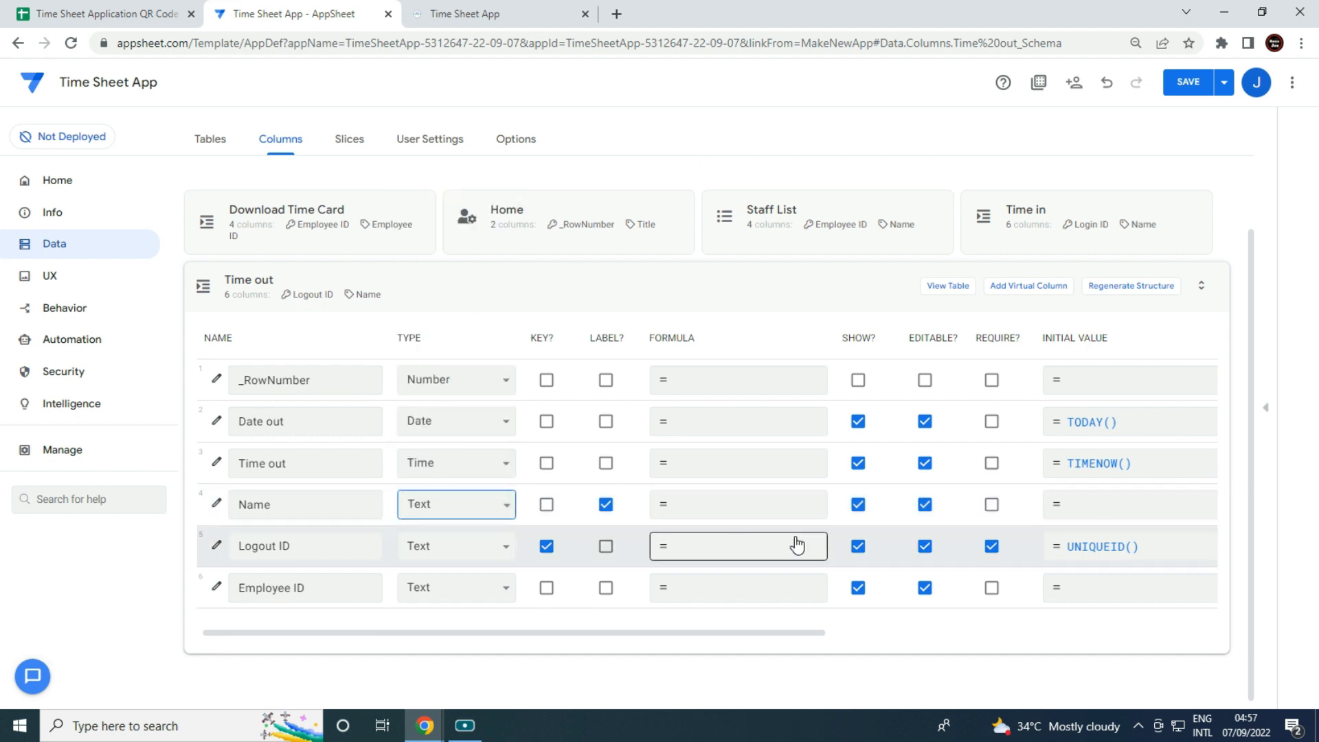
pyautogui.click(784, 510)
pyautogui.write('Any(Select(Staff List[Name],[_thisrow].[Employee ID]=[Employee ID]))')
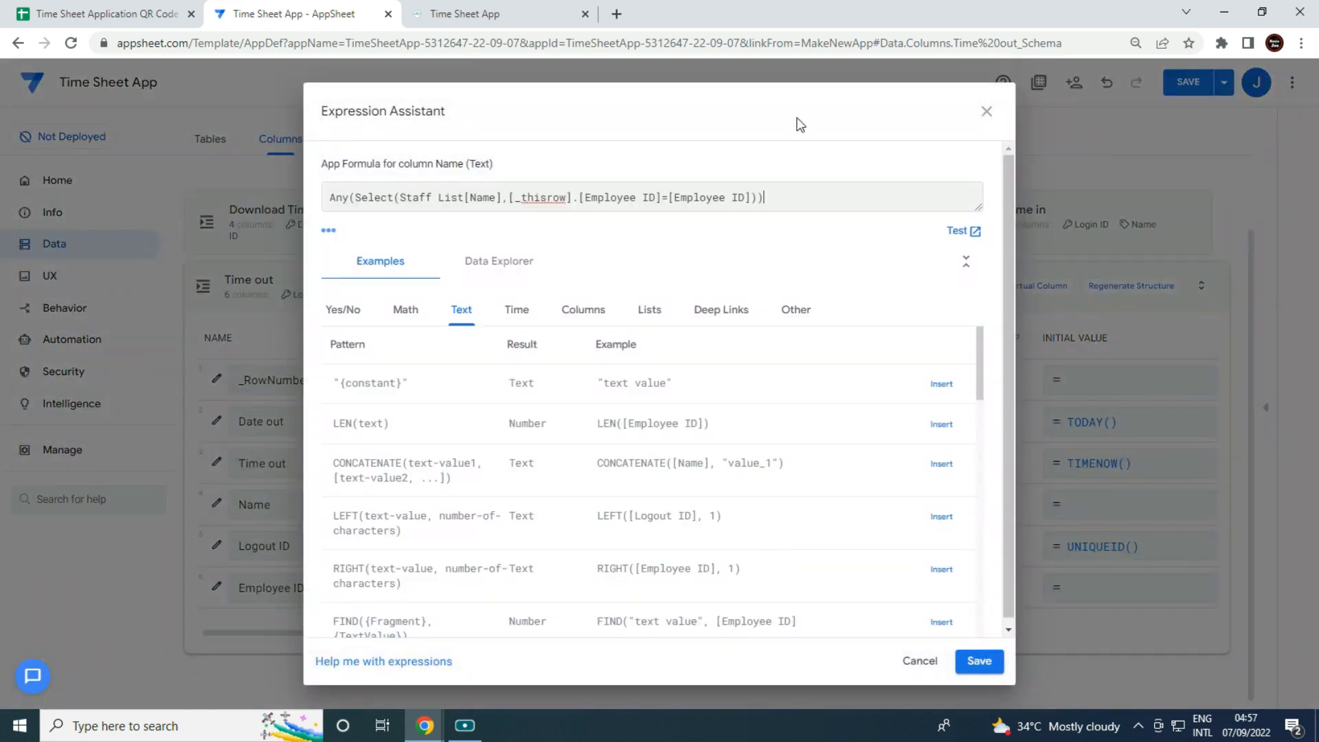
pyautogui.click(978, 662)
pyautogui.click(675, 275)
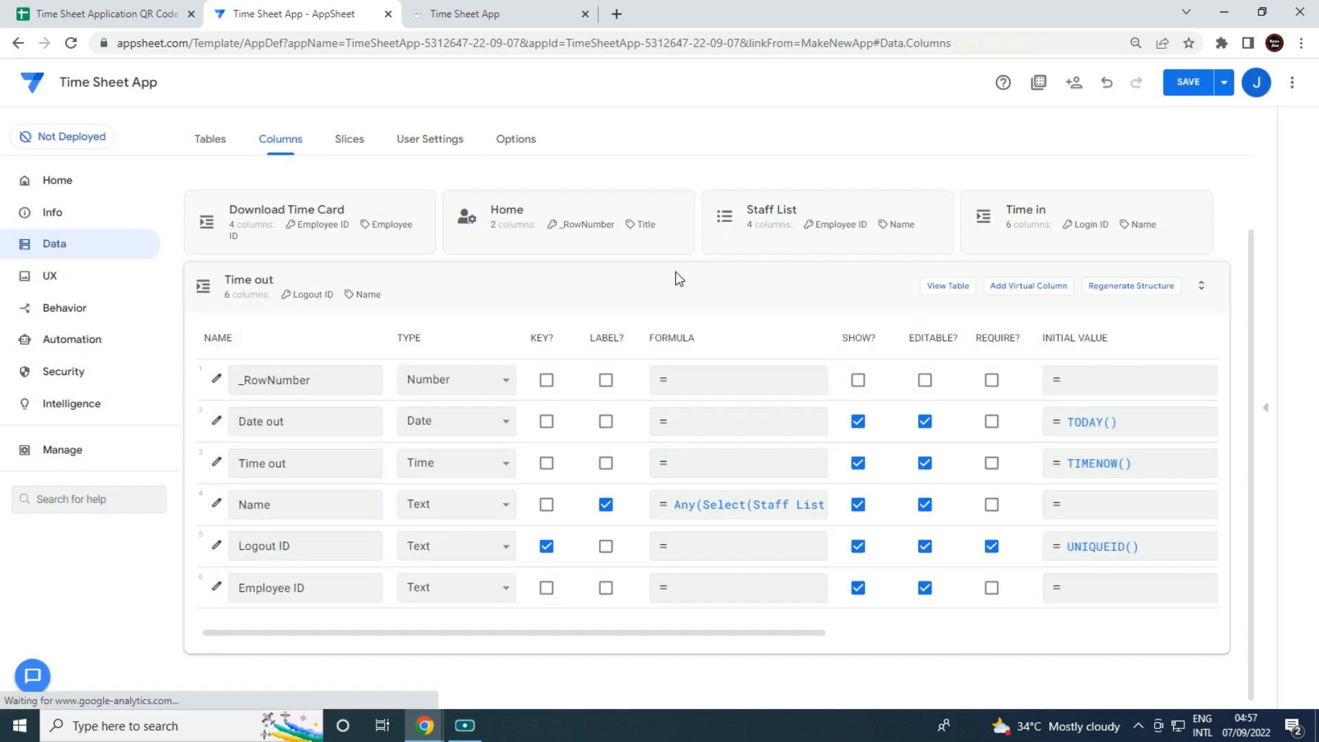
pyautogui.click(1072, 300)
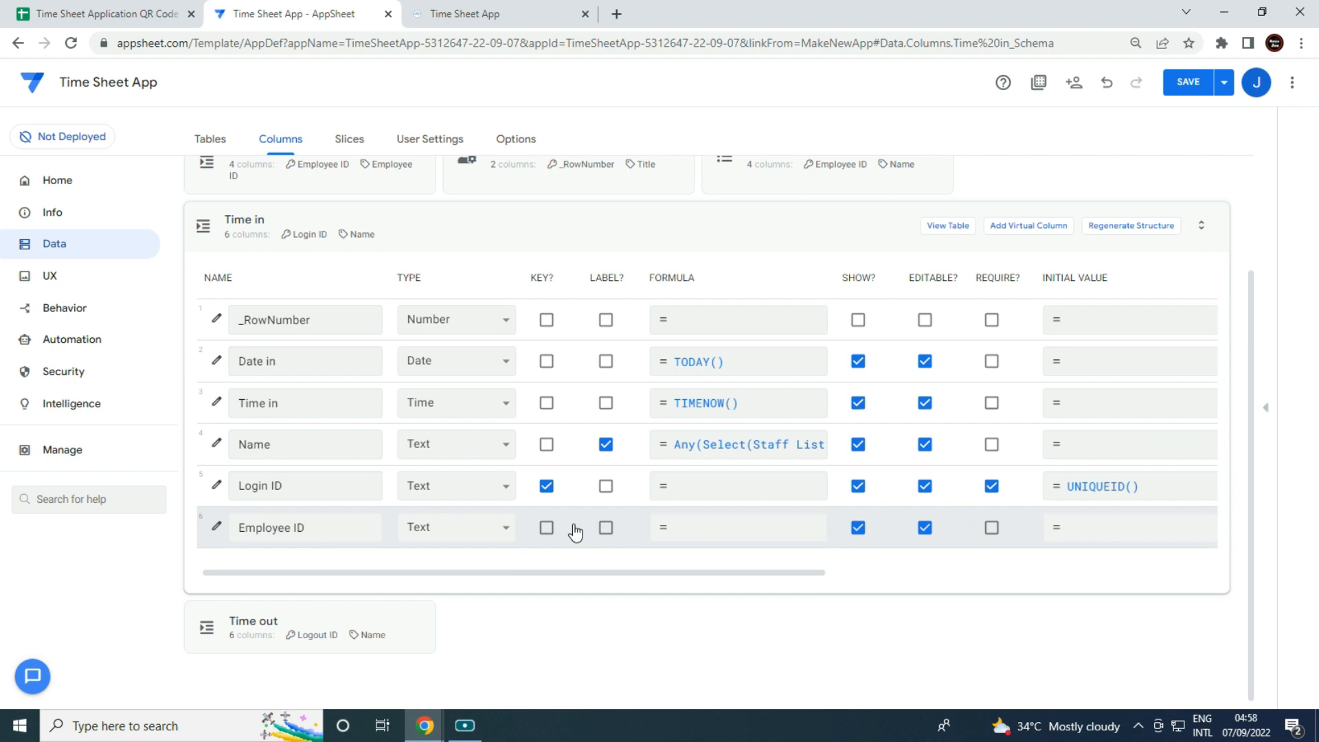
# Tick LABEL? for Employee ID in the Staff List table's columns.
pyautogui.scroll(2, 621, 436)
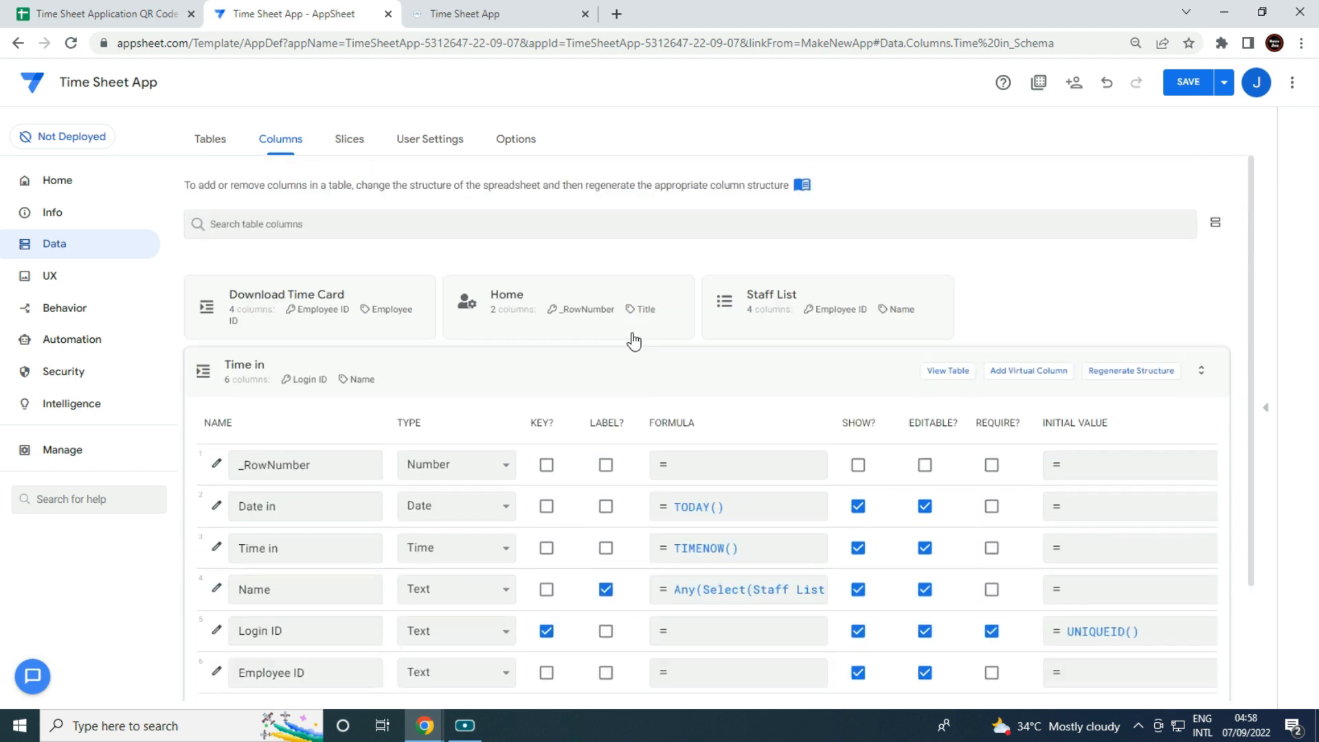
pyautogui.click(760, 294)
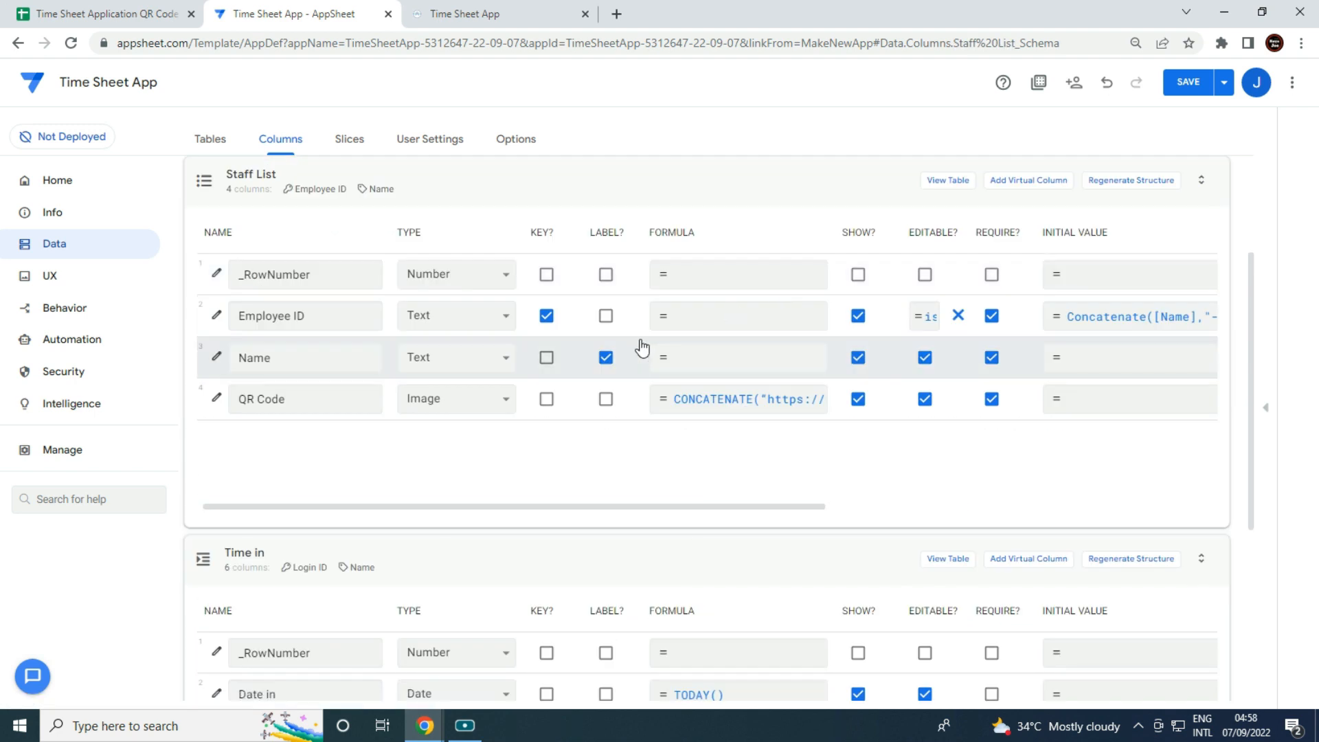
pyautogui.click(606, 316)
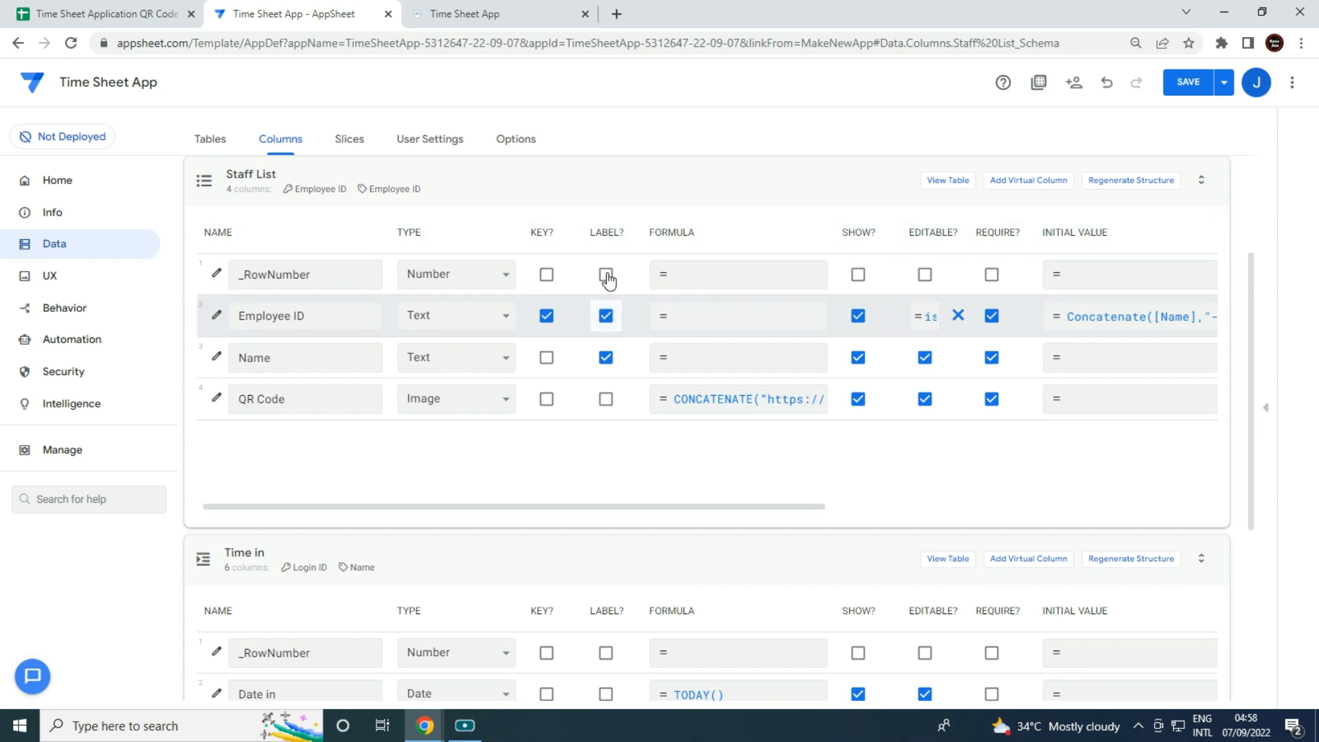
pyautogui.click(530, 177)
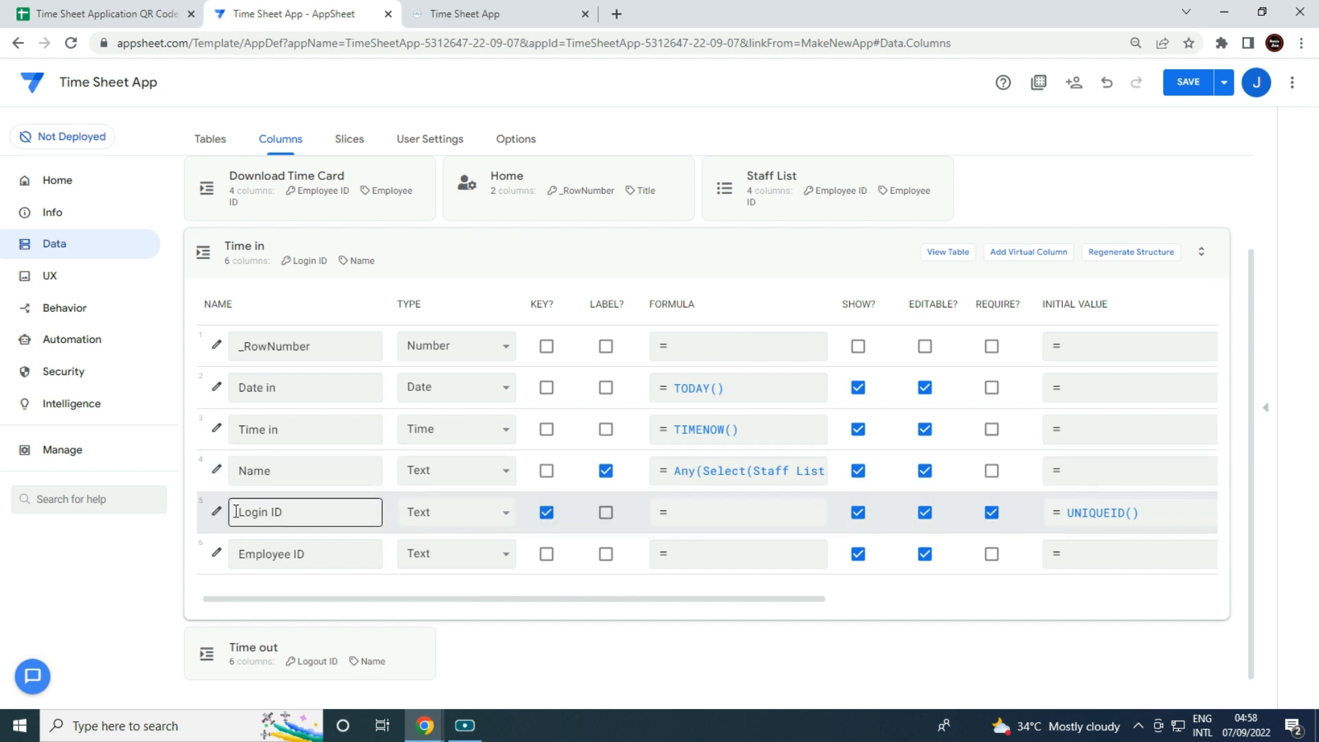
# Give Time in's Login ID the Editable_If expression isblank([_thisrow].[Login Id]).
pyautogui.click(214, 511)
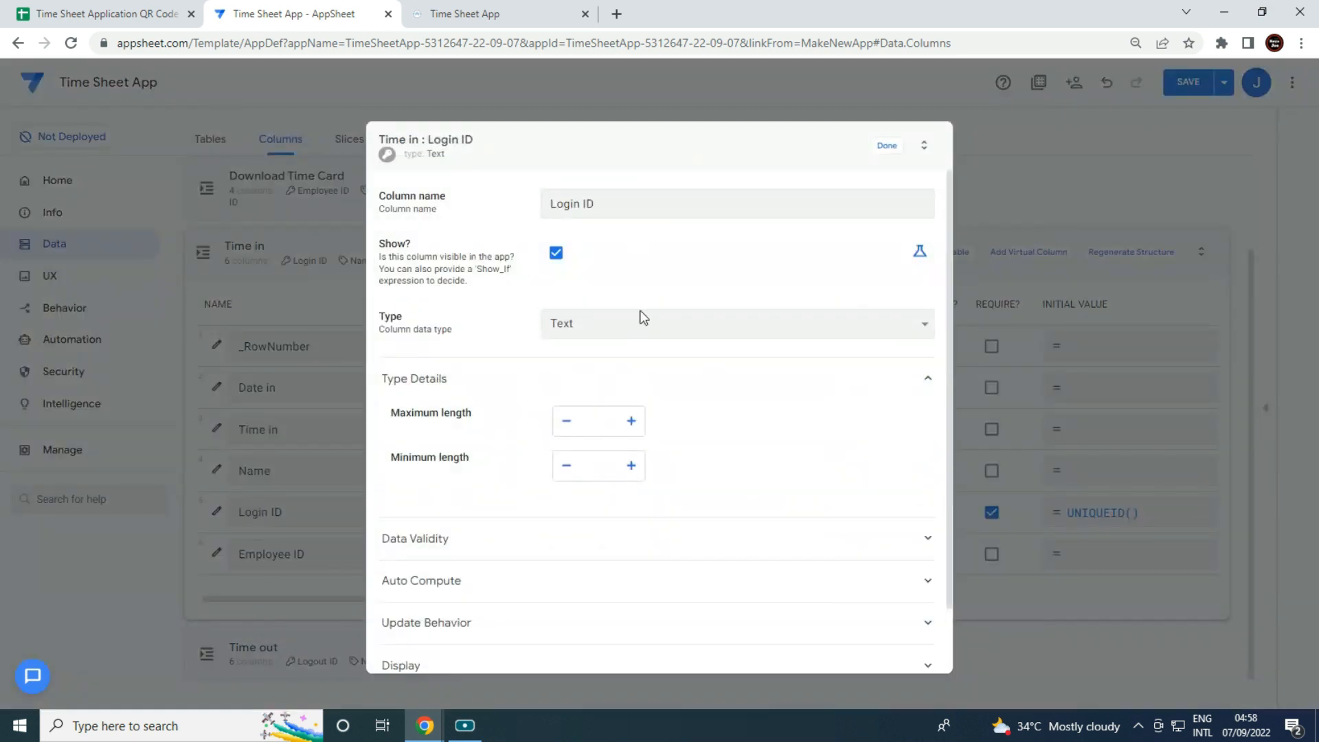
pyautogui.scroll(-1, 672, 451)
pyautogui.click(547, 565)
pyautogui.scroll(-2, 756, 577)
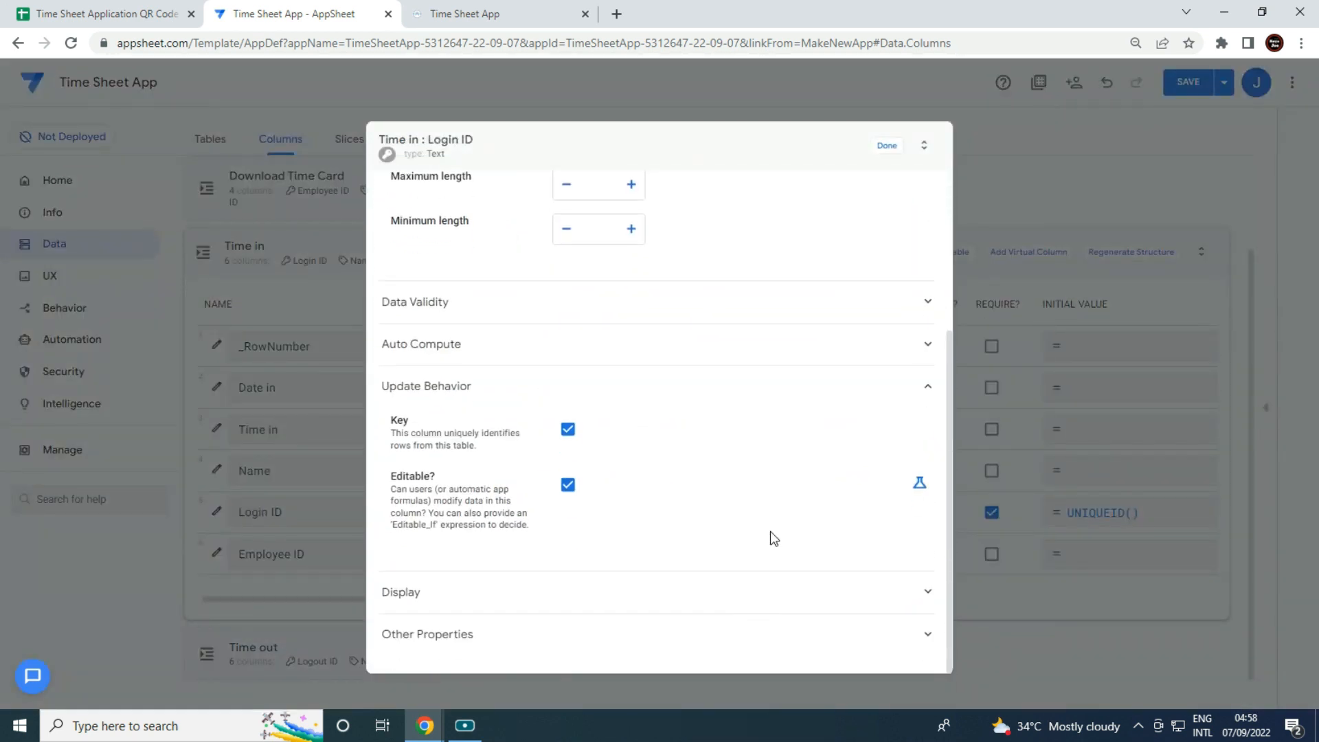
pyautogui.click(919, 485)
pyautogui.click(852, 497)
pyautogui.write('isblank')
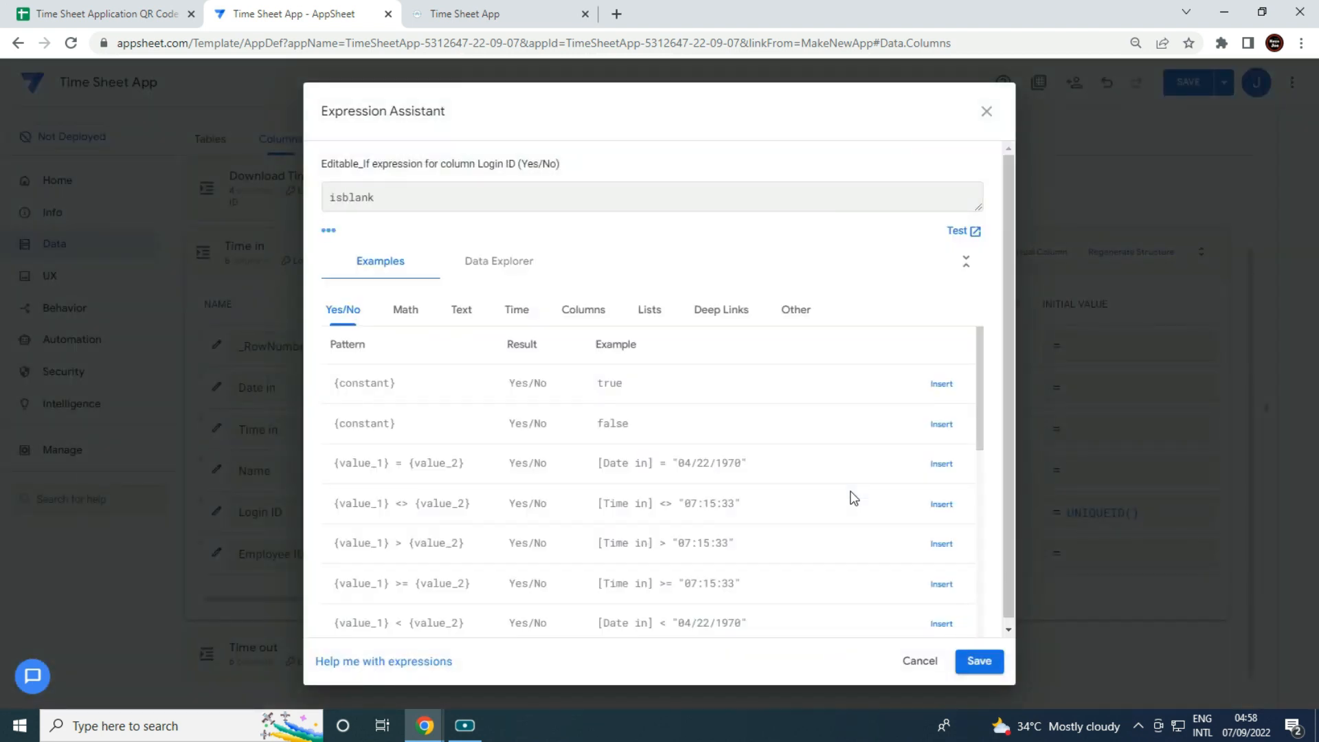
pyautogui.write('([_thisrow')
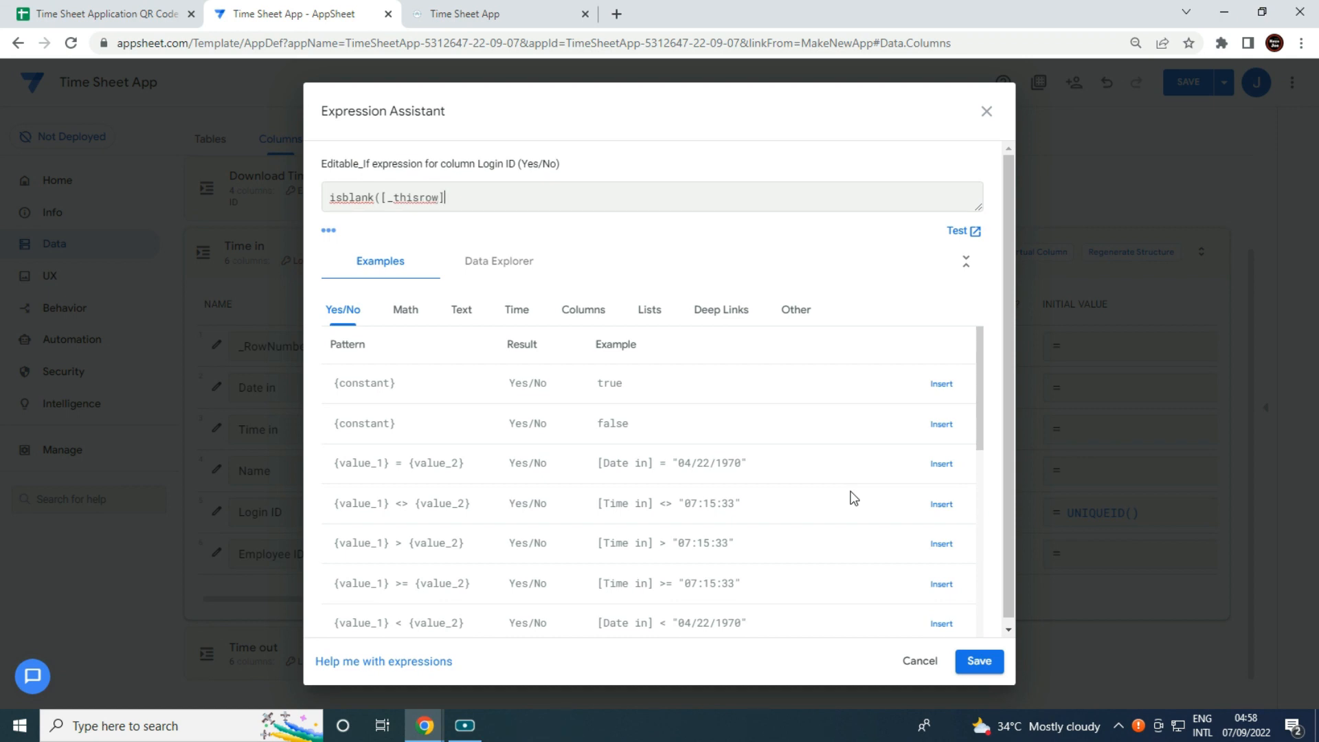
pyautogui.write('].[Lo')
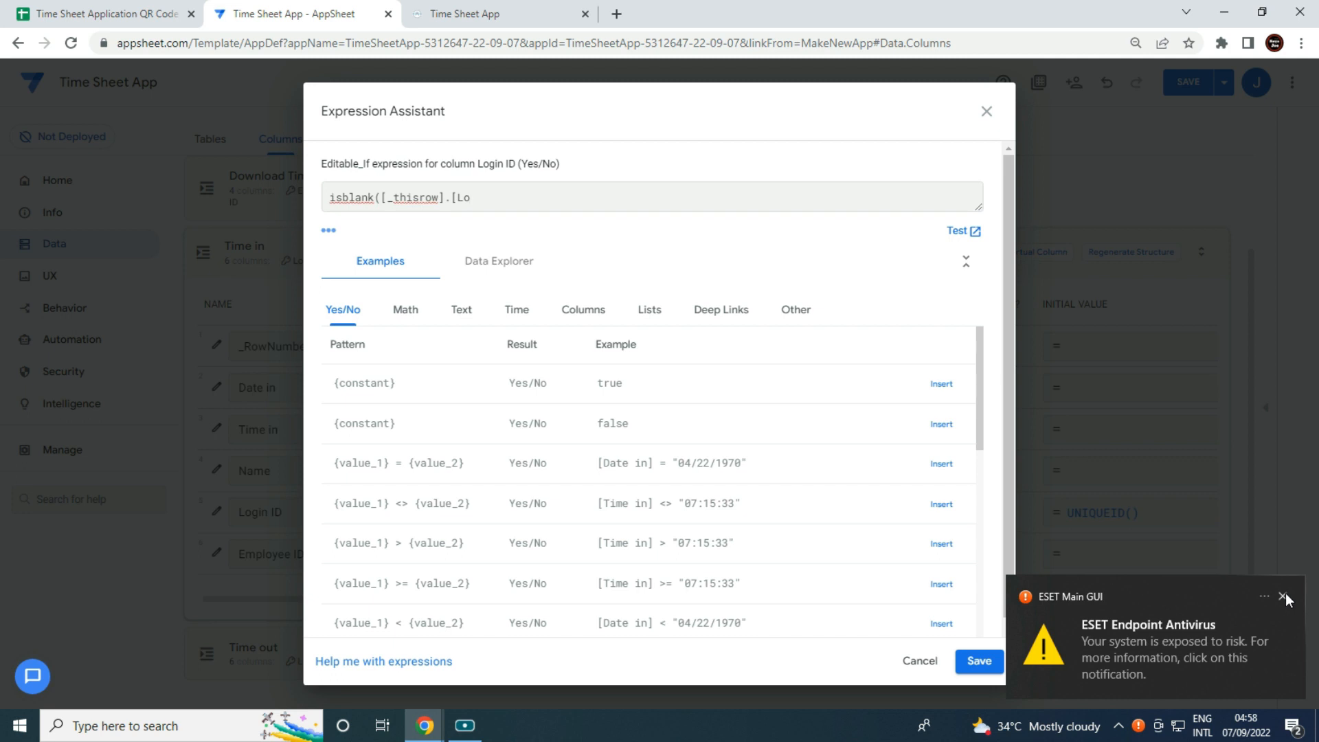
pyautogui.click(1284, 595)
pyautogui.write('ogin Id')
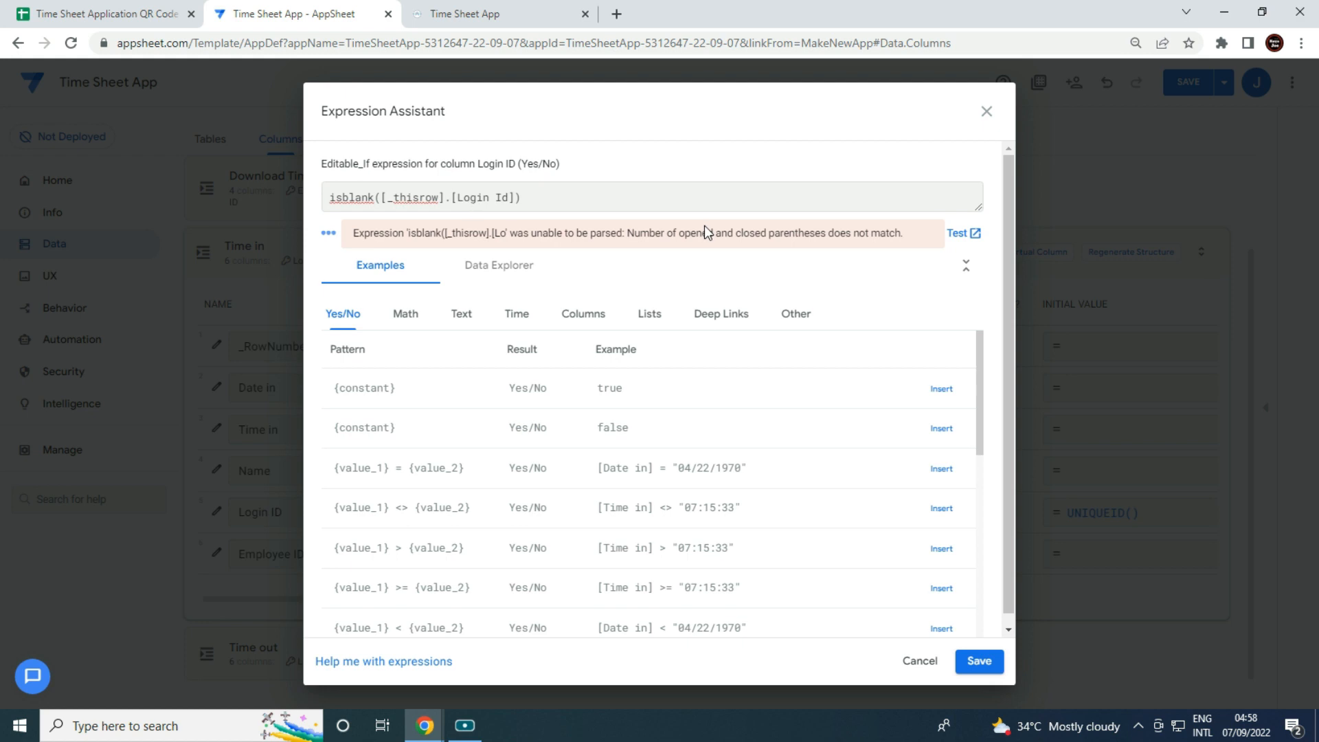
pyautogui.click(981, 663)
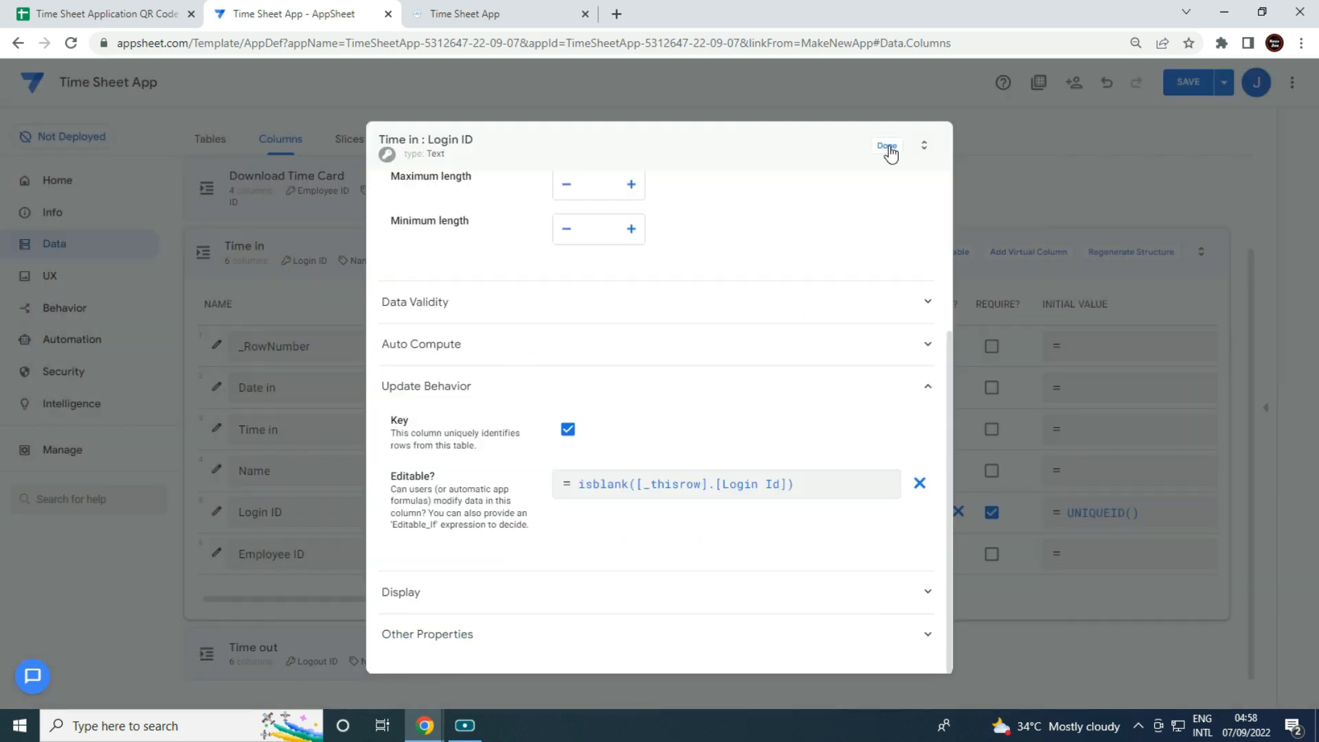
pyautogui.click(888, 147)
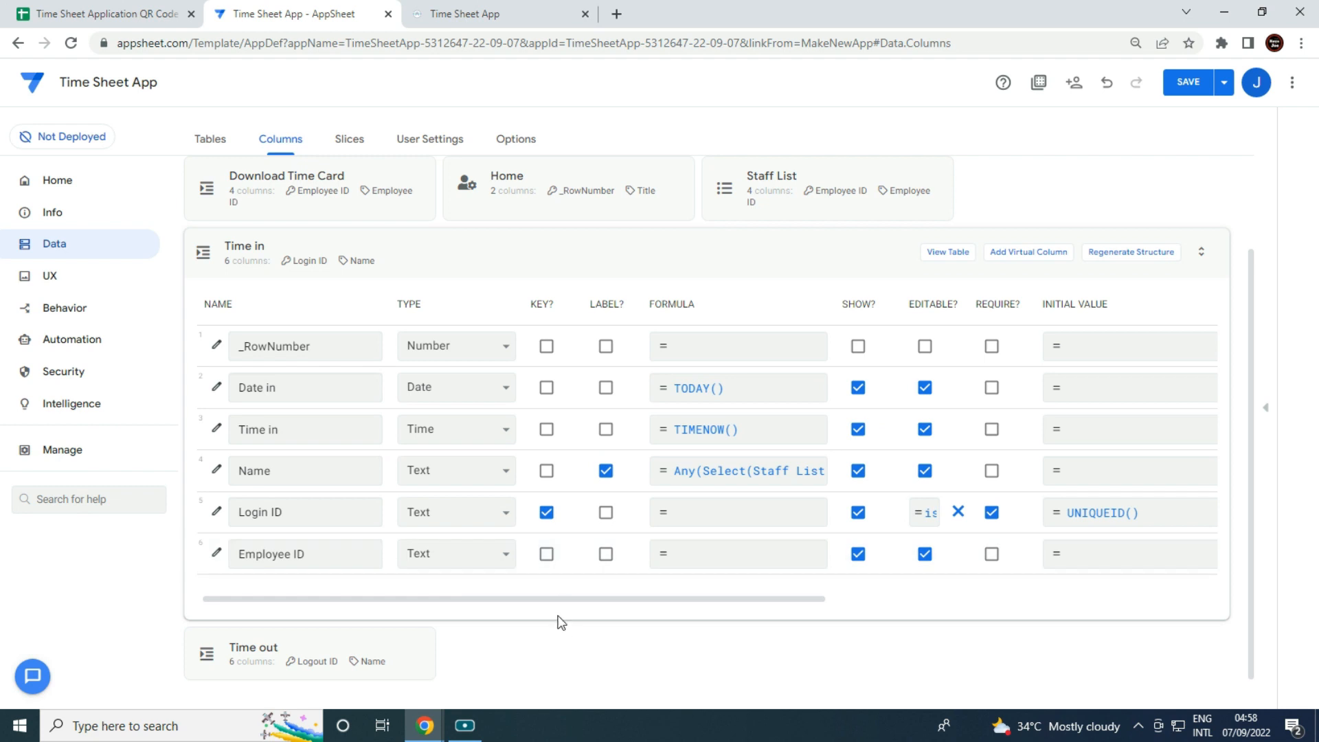
# Mark Date in, Time in, Name and Employee ID as required in the Time in table.
pyautogui.click(992, 387)
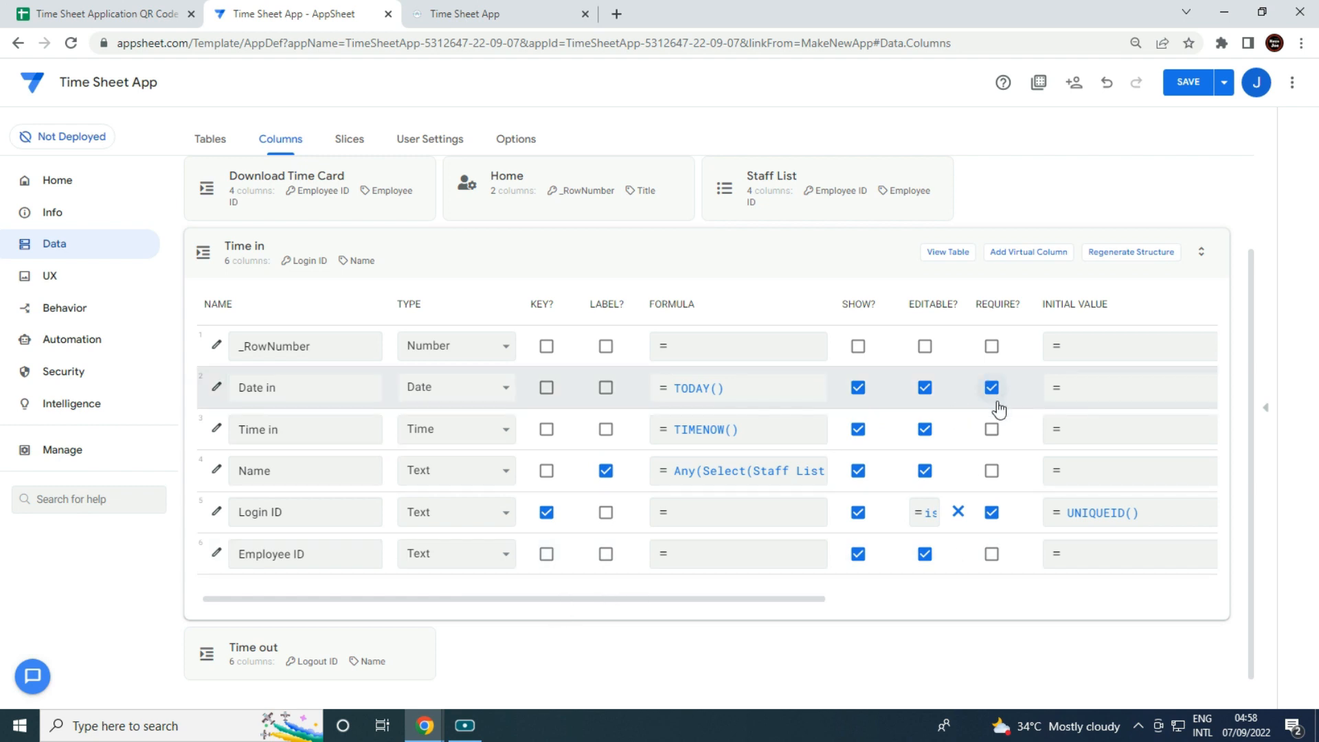
pyautogui.click(993, 431)
pyautogui.click(993, 471)
pyautogui.click(993, 554)
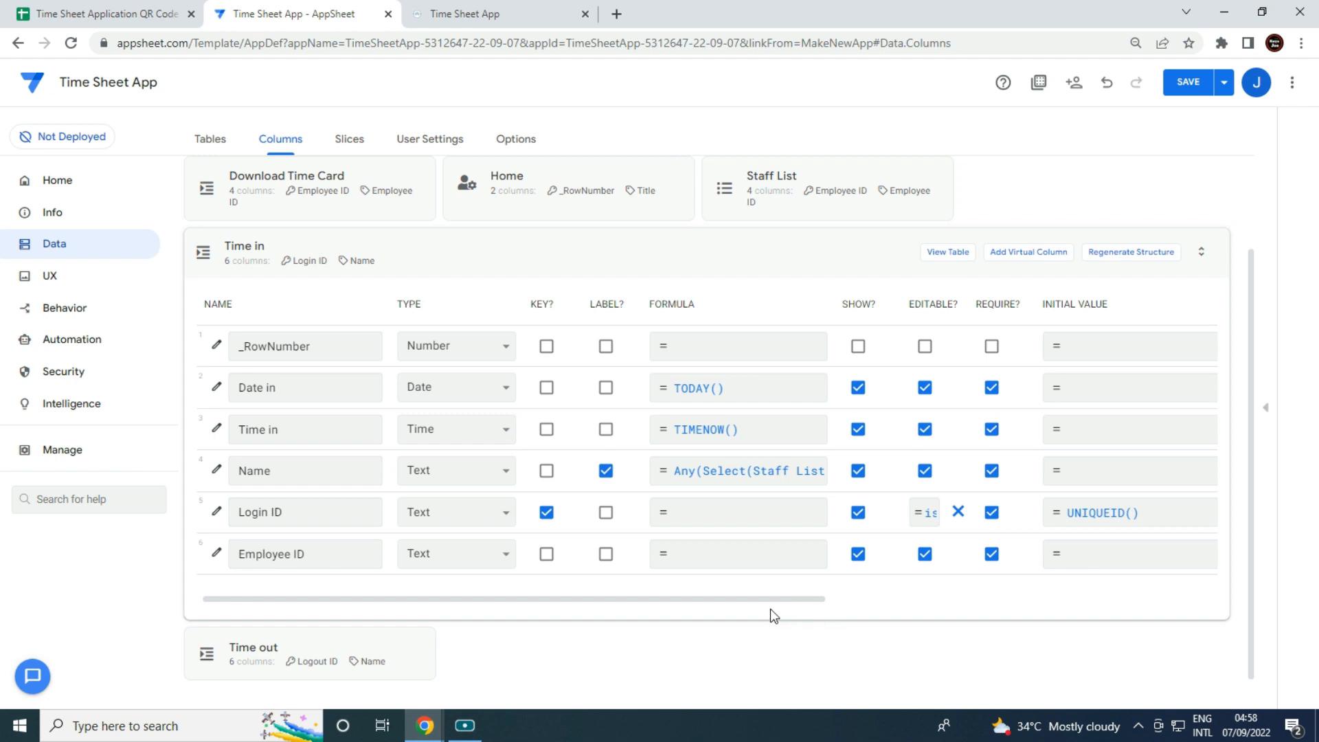
# Enable SCAN? for Employee ID, then move from the Time in table to Time out's columns.
pyautogui.moveTo(427, 599); pyautogui.dragTo(795, 600)
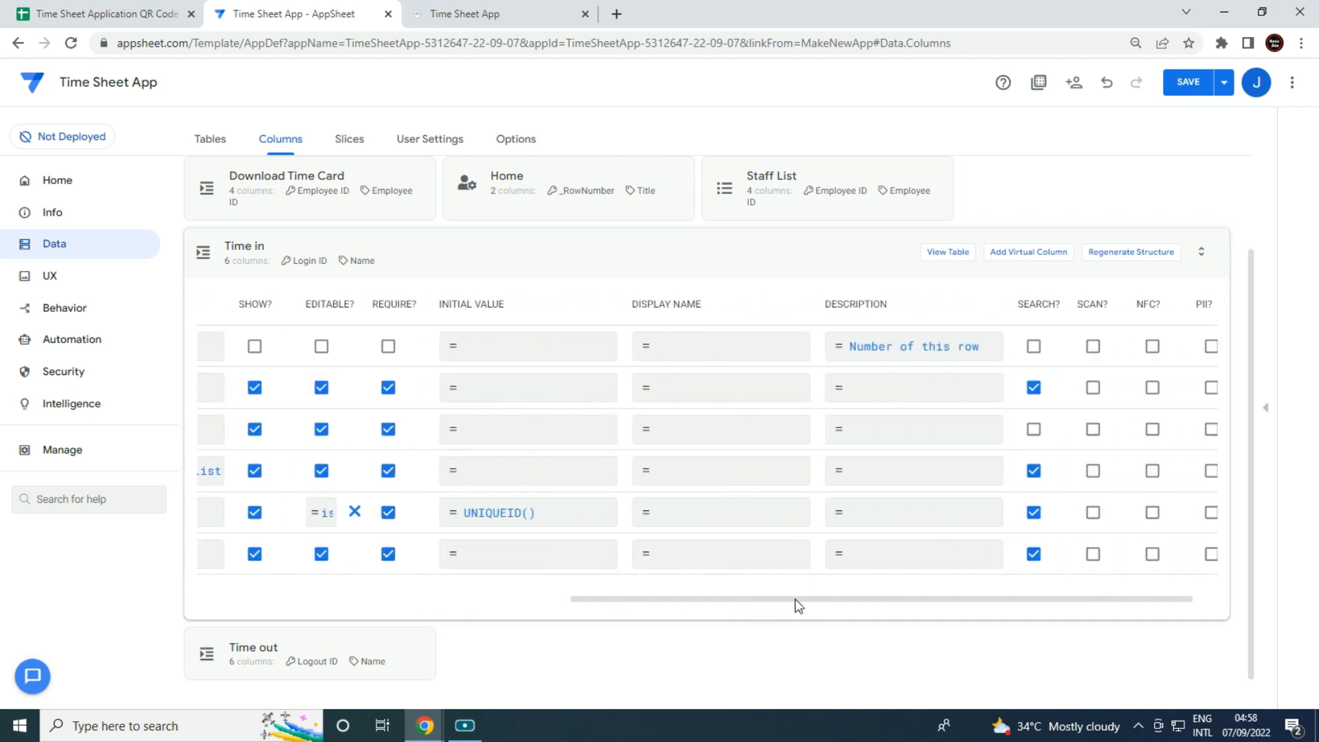
pyautogui.click(1100, 558)
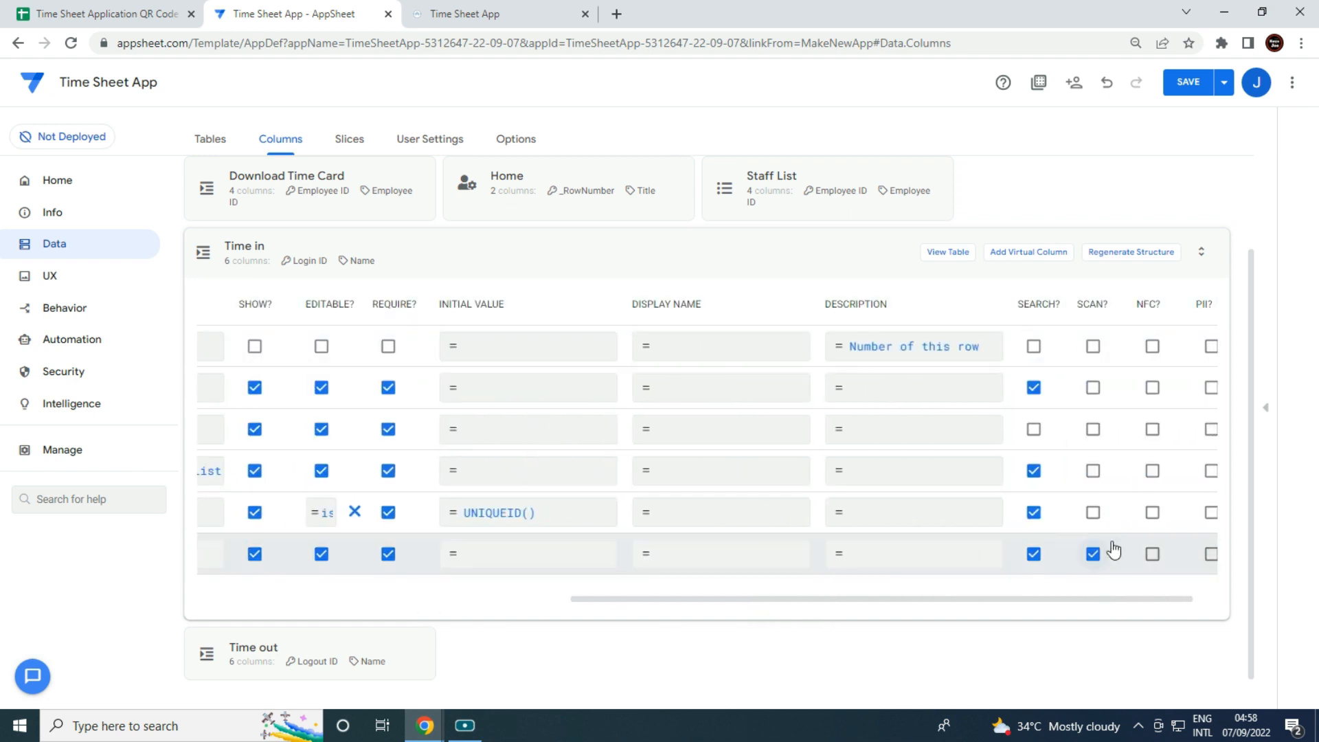
pyautogui.moveTo(756, 605); pyautogui.dragTo(426, 597)
pyautogui.click(549, 264)
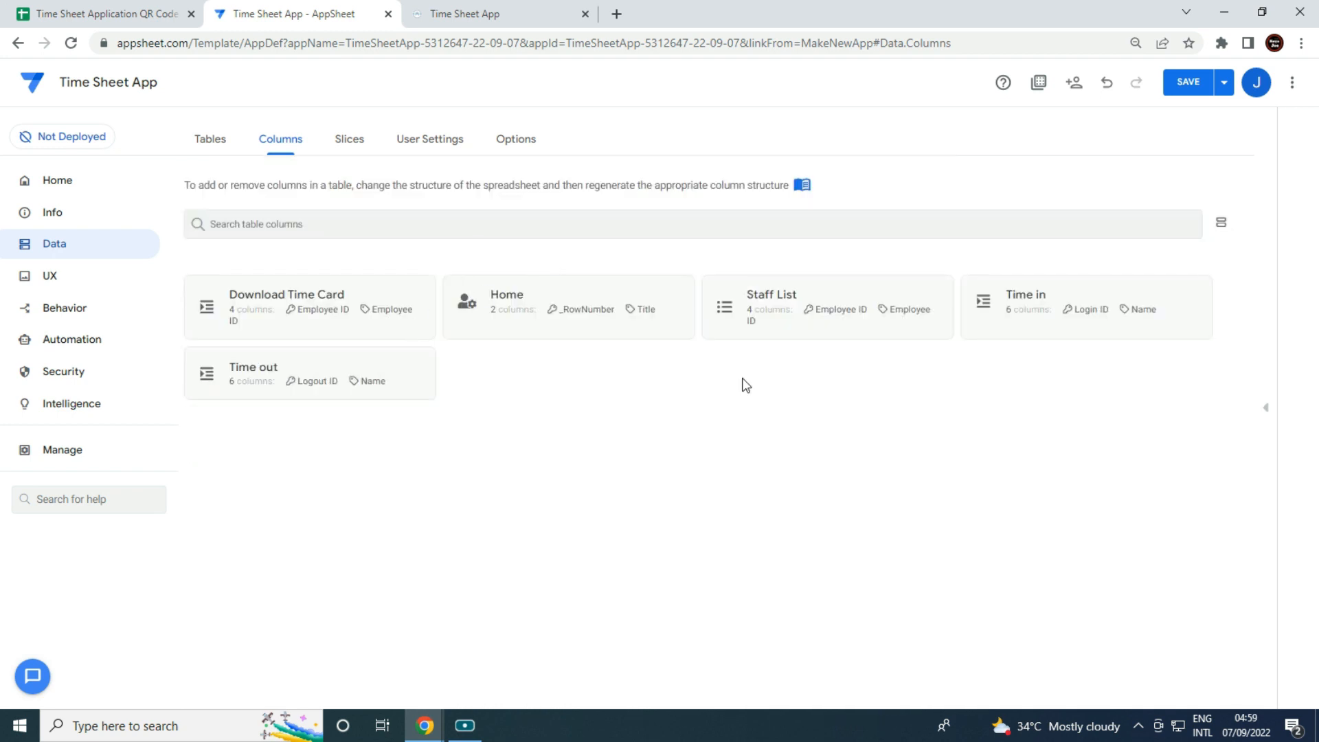
pyautogui.click(330, 372)
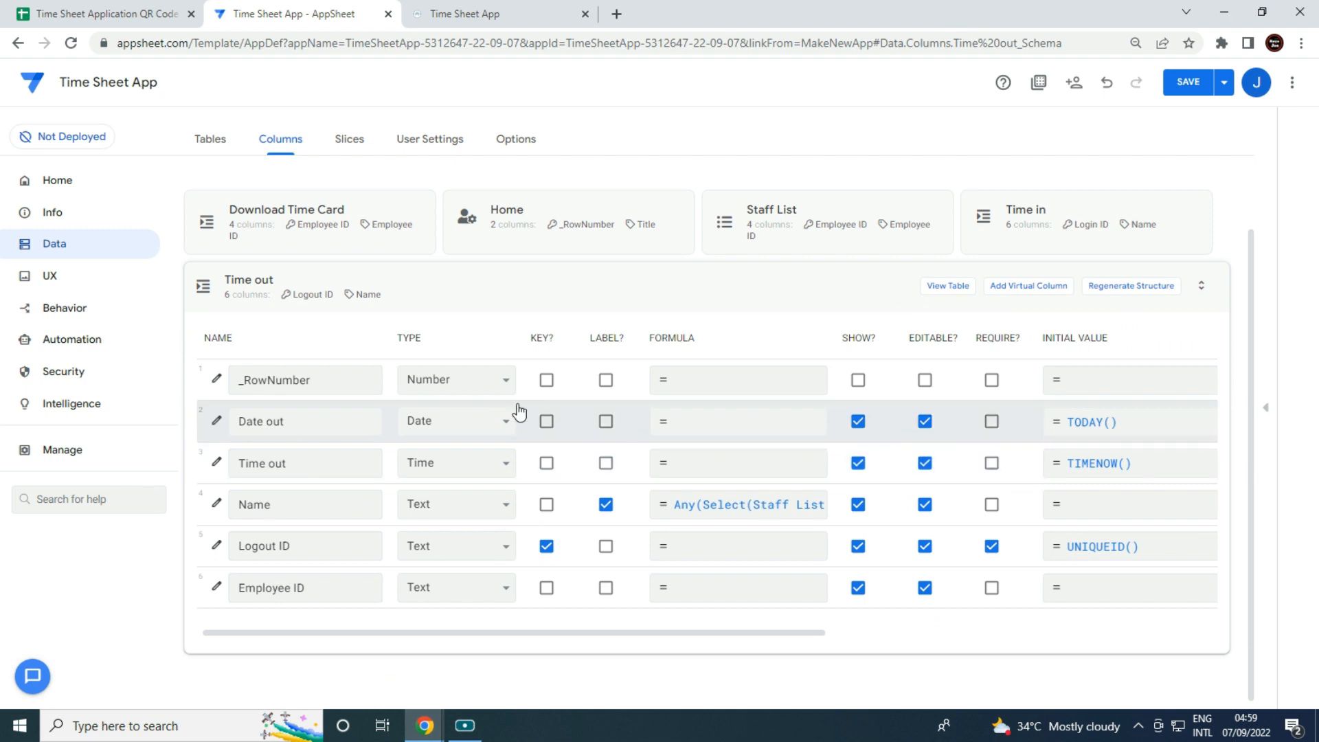
# Move Date out's TODAY() from initial value to formula and use long date format.
pyautogui.click(1075, 434)
pyautogui.hotkey('ctrl', 'c')
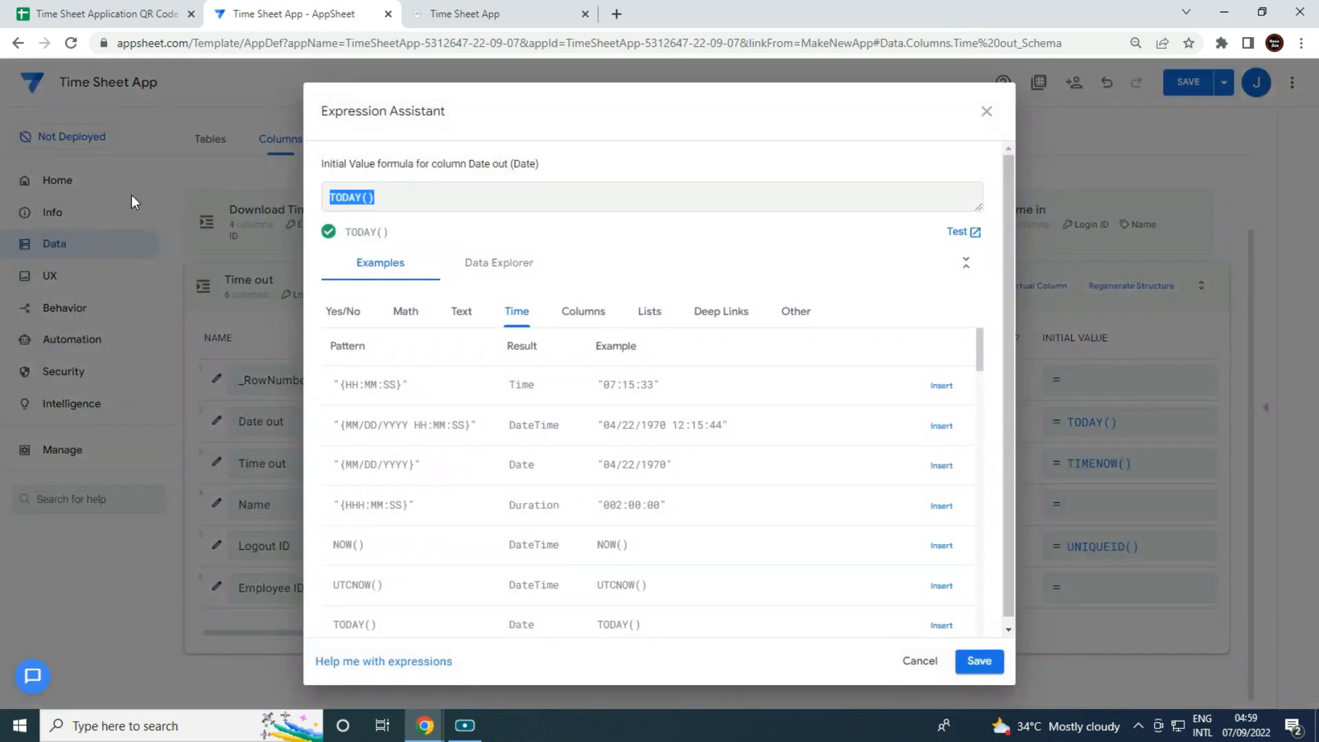
pyautogui.press('BackSpace')
pyautogui.click(977, 661)
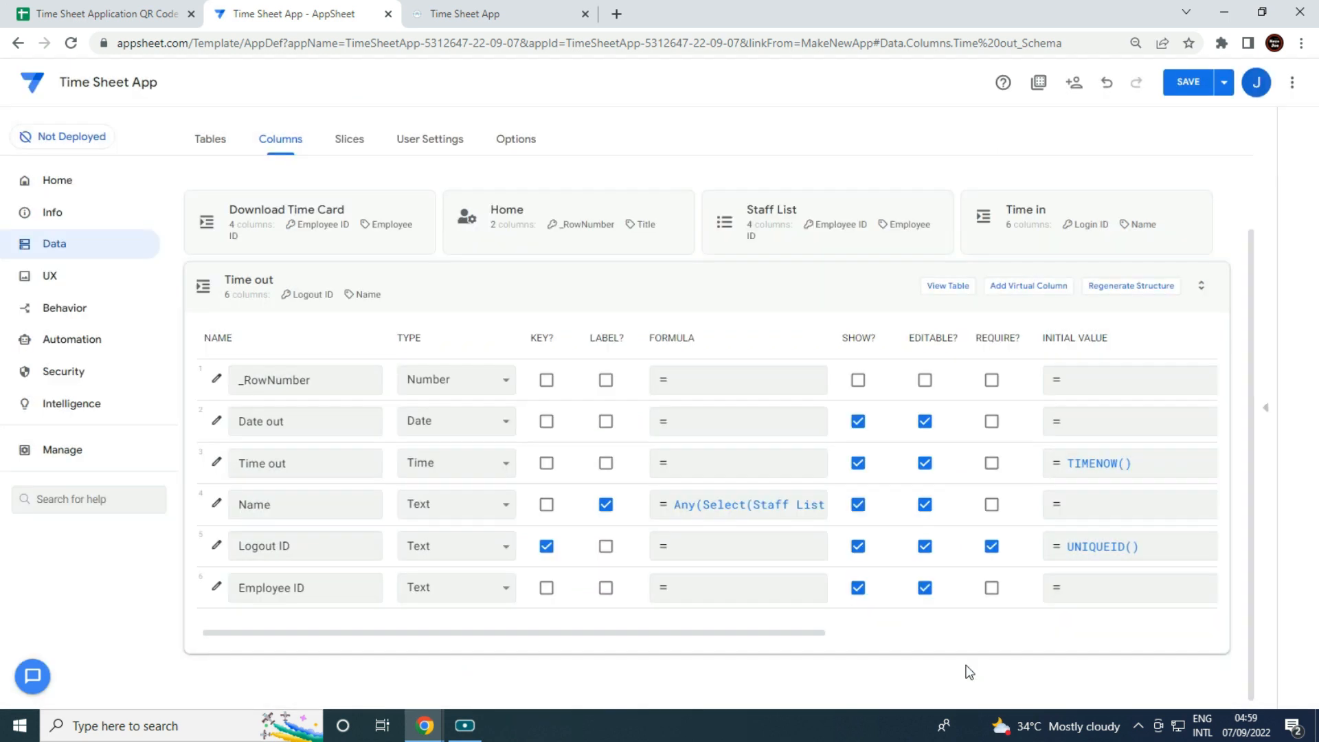
pyautogui.click(712, 425)
pyautogui.hotkey('ctrl', 'v')
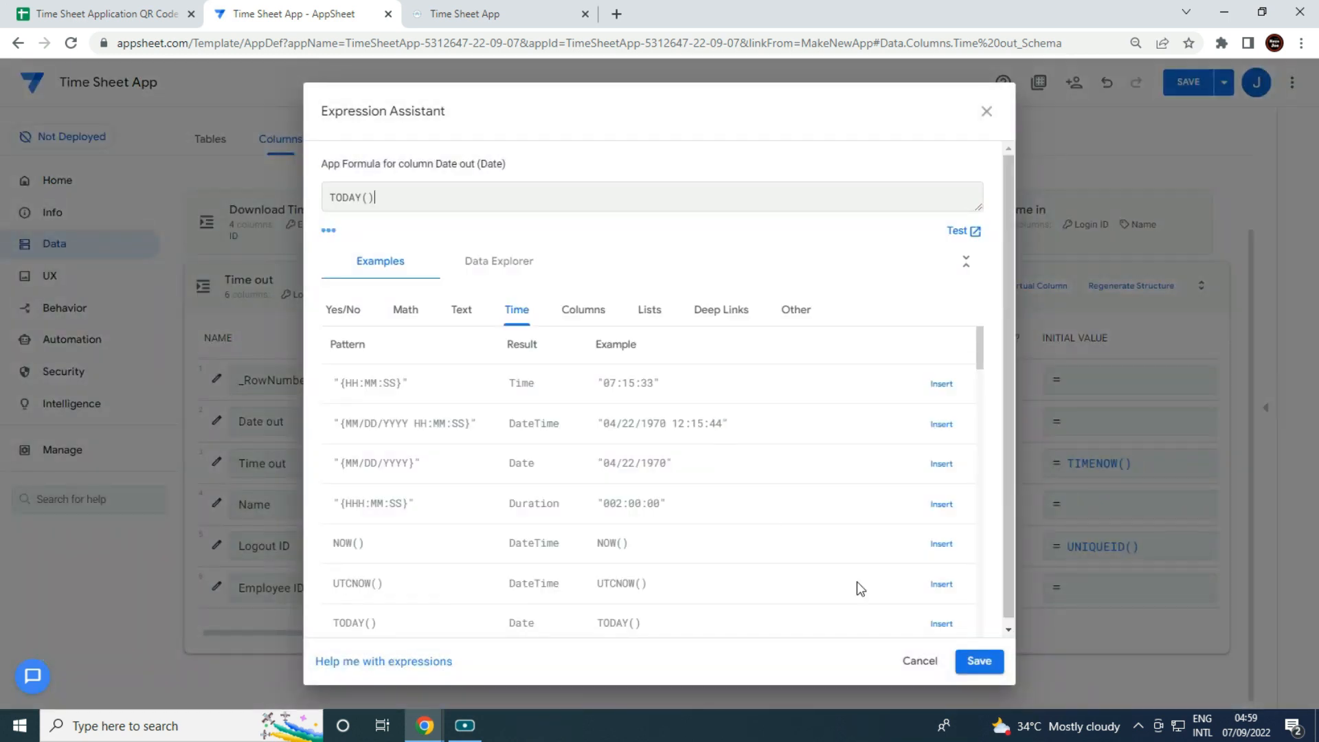
pyautogui.click(979, 661)
pyautogui.click(215, 422)
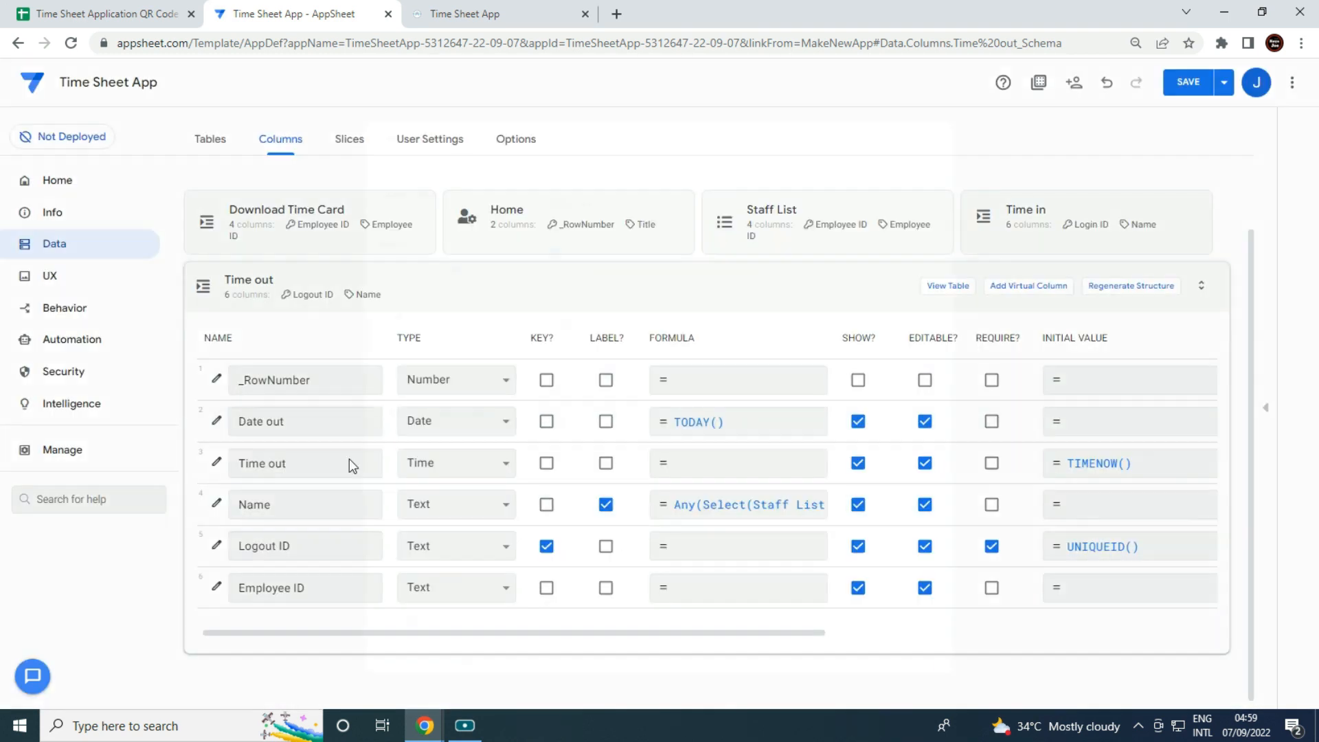
pyautogui.click(568, 420)
pyautogui.click(887, 146)
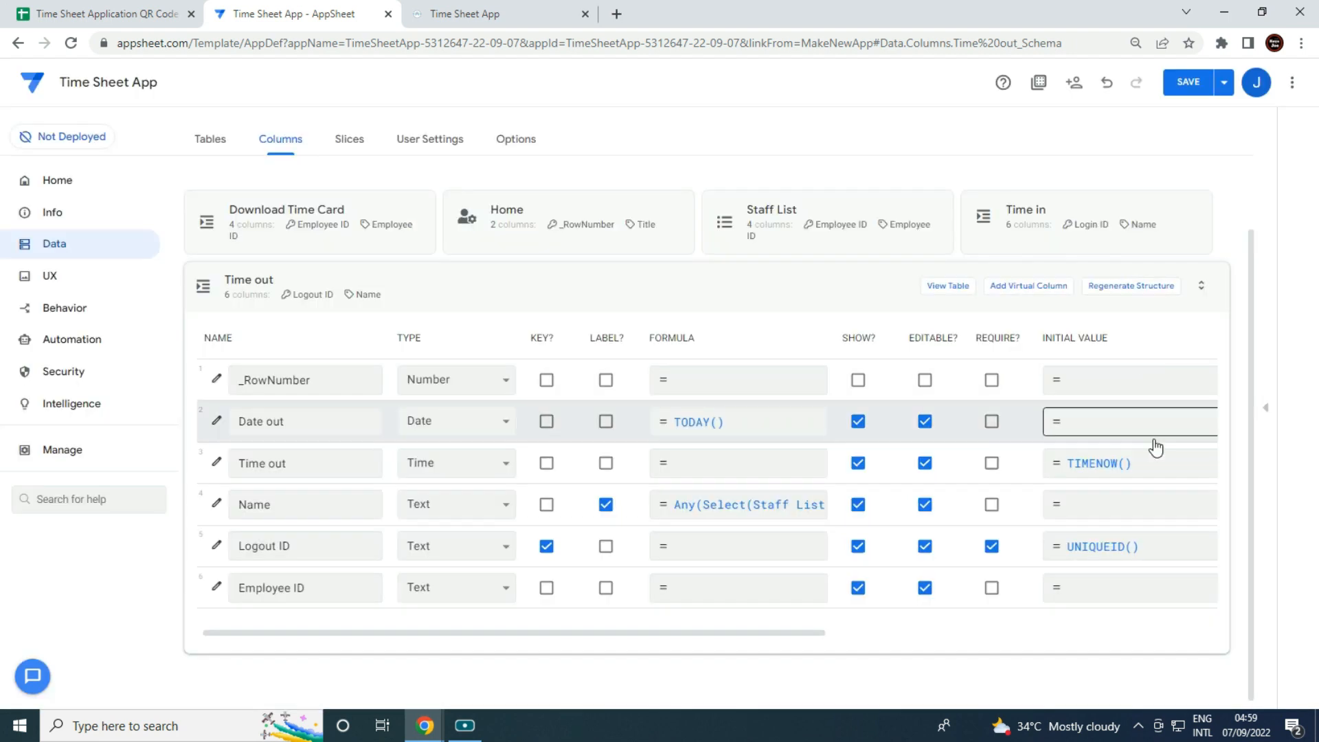
# Move Time out's TIMENOW() from initial value to formula and set it to ignore seconds.
pyautogui.click(1144, 462)
pyautogui.hotkey('ctrl', 'a')
pyautogui.hotkey('ctrl', 'c')
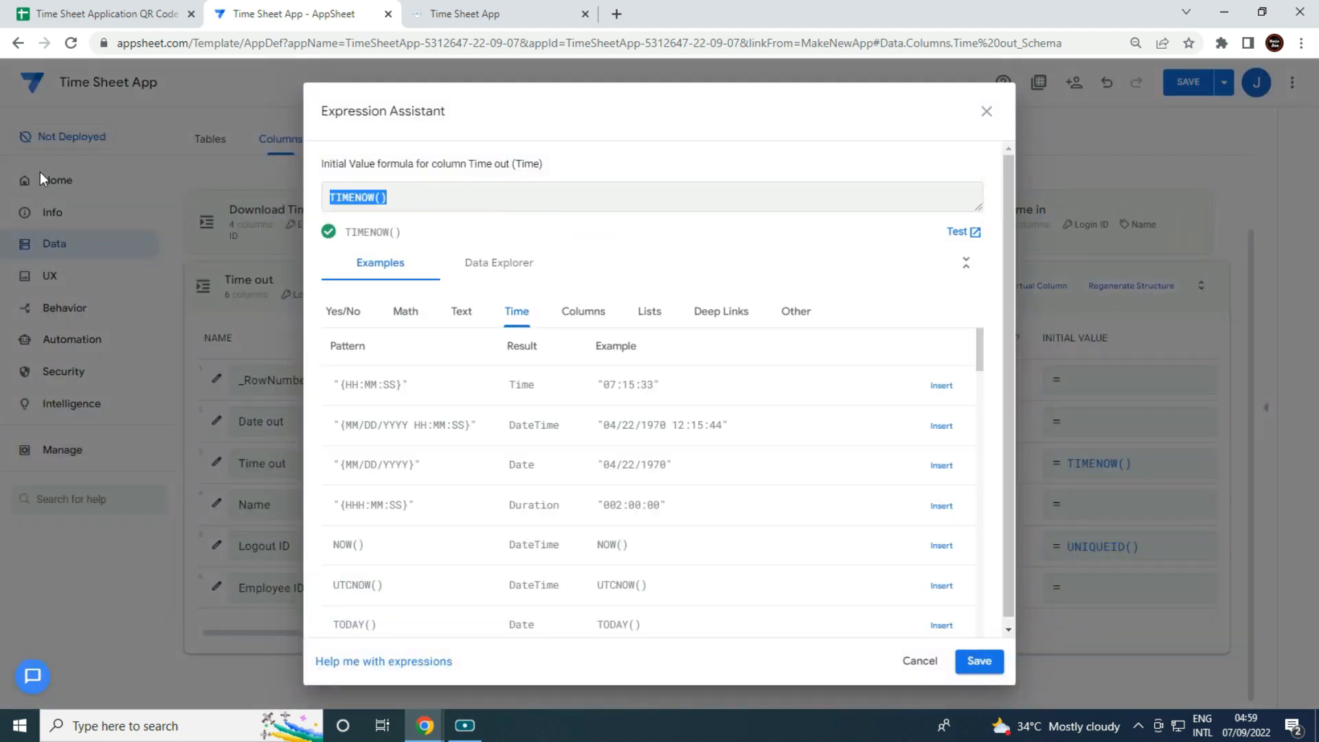
pyautogui.press('BackSpace')
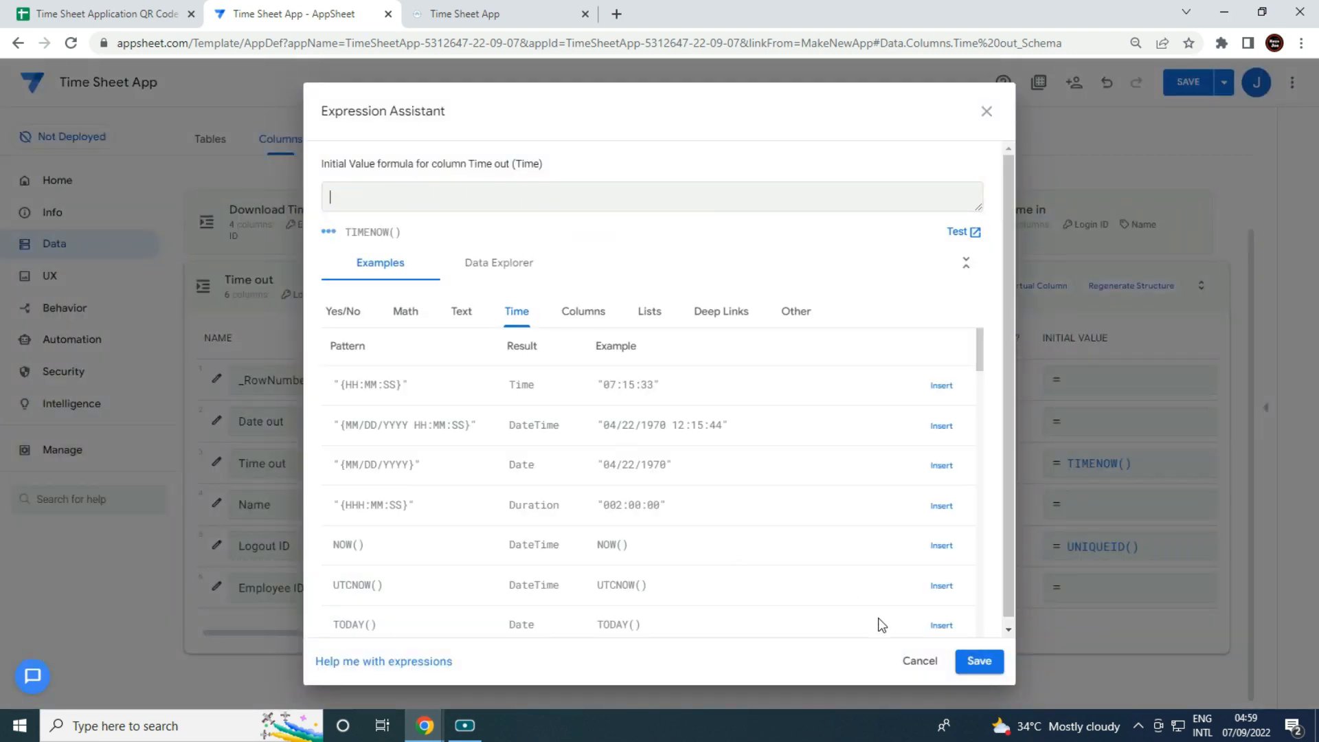
pyautogui.click(979, 661)
pyautogui.click(723, 464)
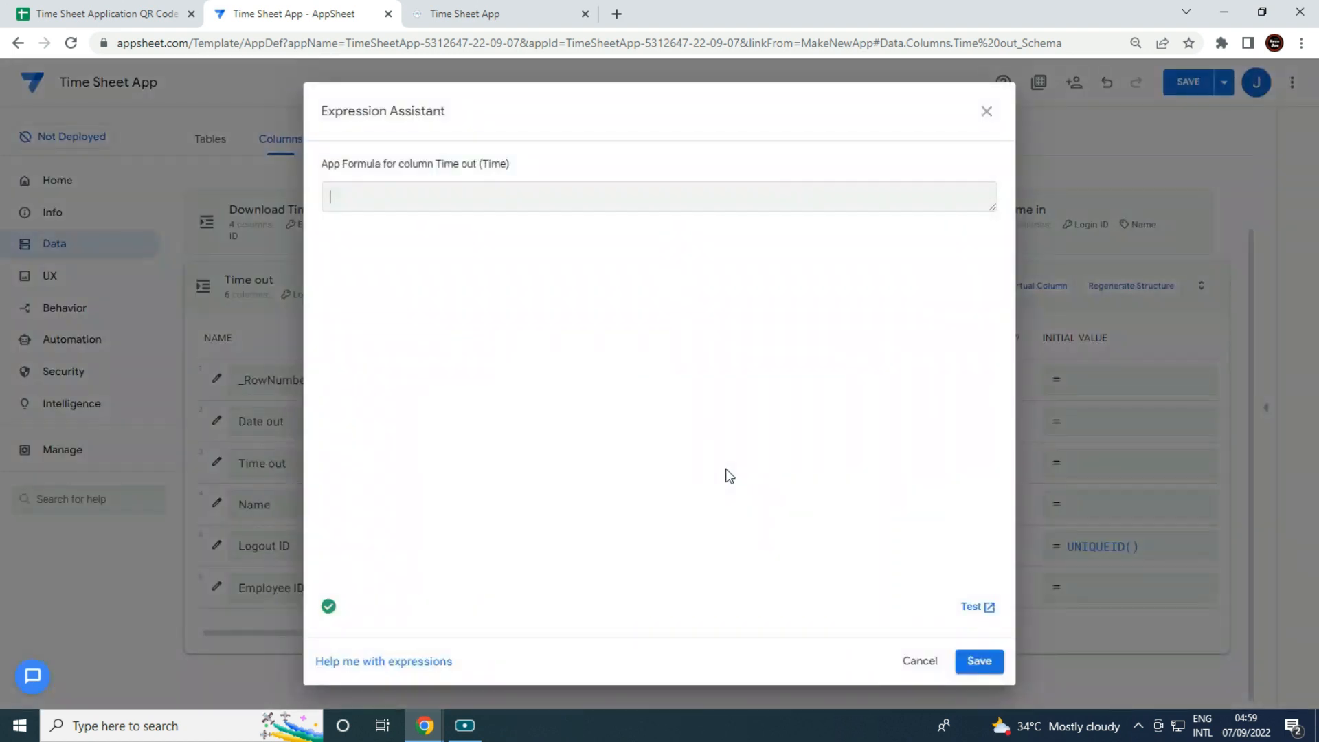
pyautogui.hotkey('ctrl', 'v')
pyautogui.click(1002, 660)
pyautogui.click(215, 462)
pyautogui.click(567, 421)
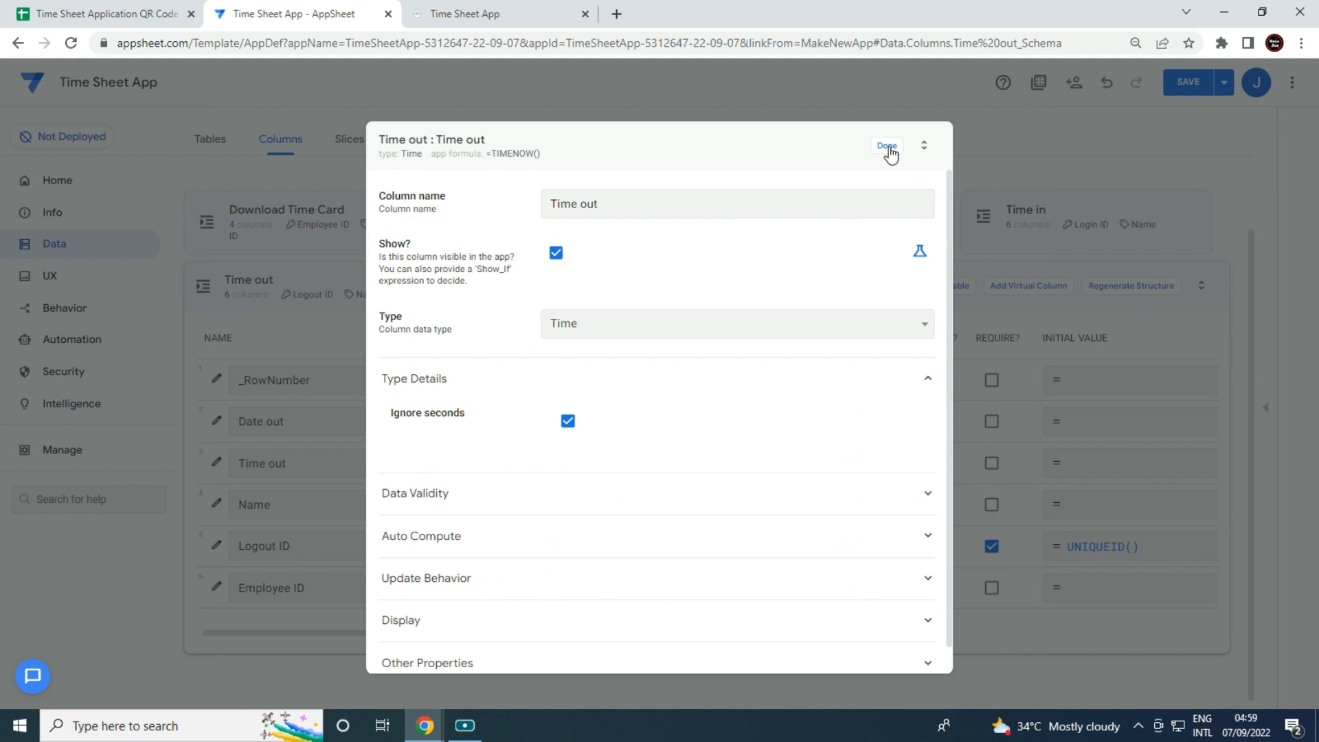
pyautogui.click(887, 145)
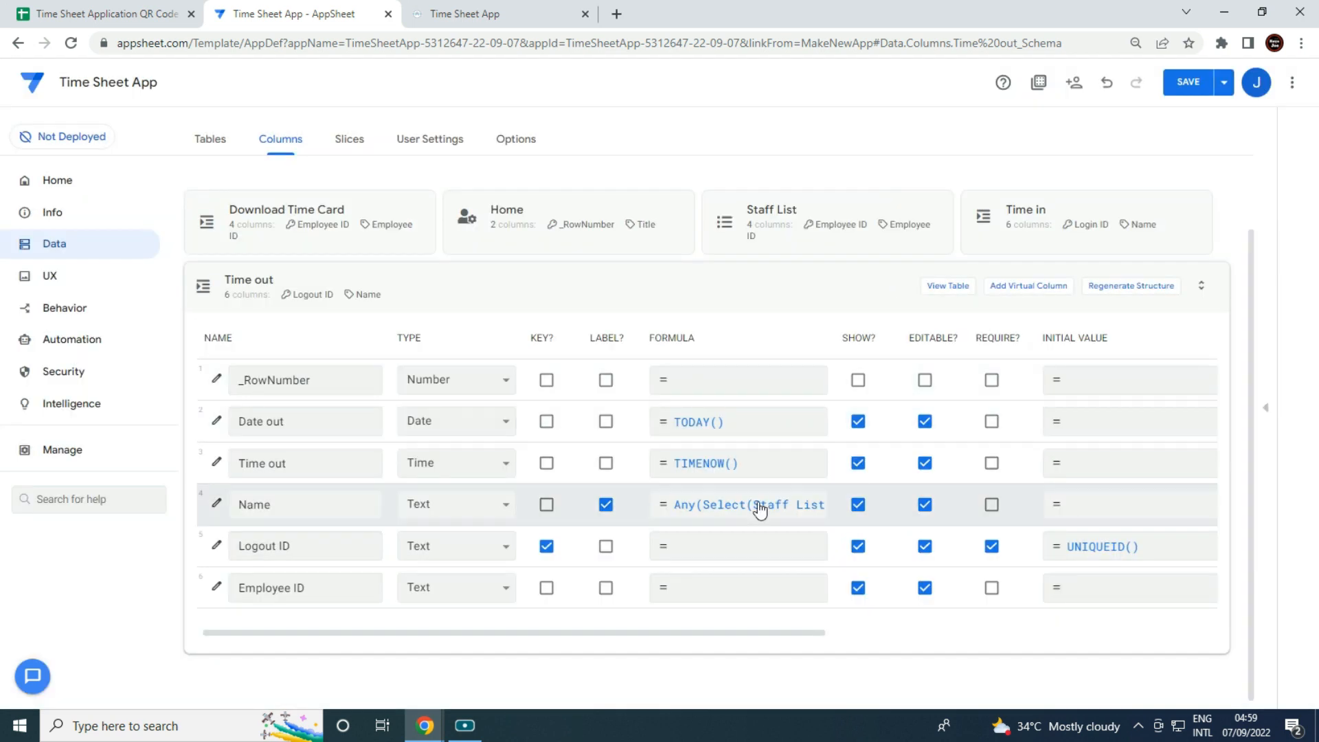
pyautogui.click(215, 545)
# Make Logout ID editable only when isblank([_thisrow].[Logout ID]) is true.
pyautogui.scroll(-1, 600, 500)
pyautogui.click(554, 547)
pyautogui.scroll(-1, 704, 557)
pyautogui.click(919, 566)
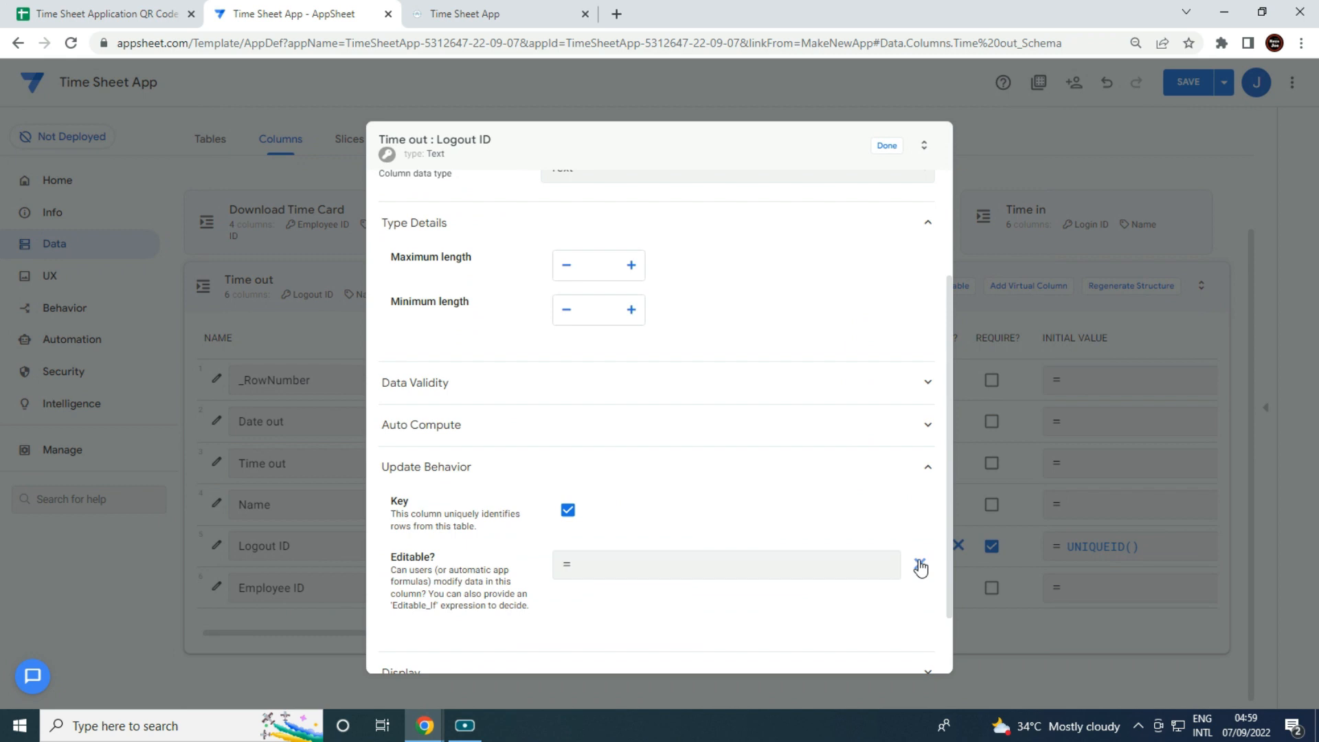
pyautogui.click(763, 565)
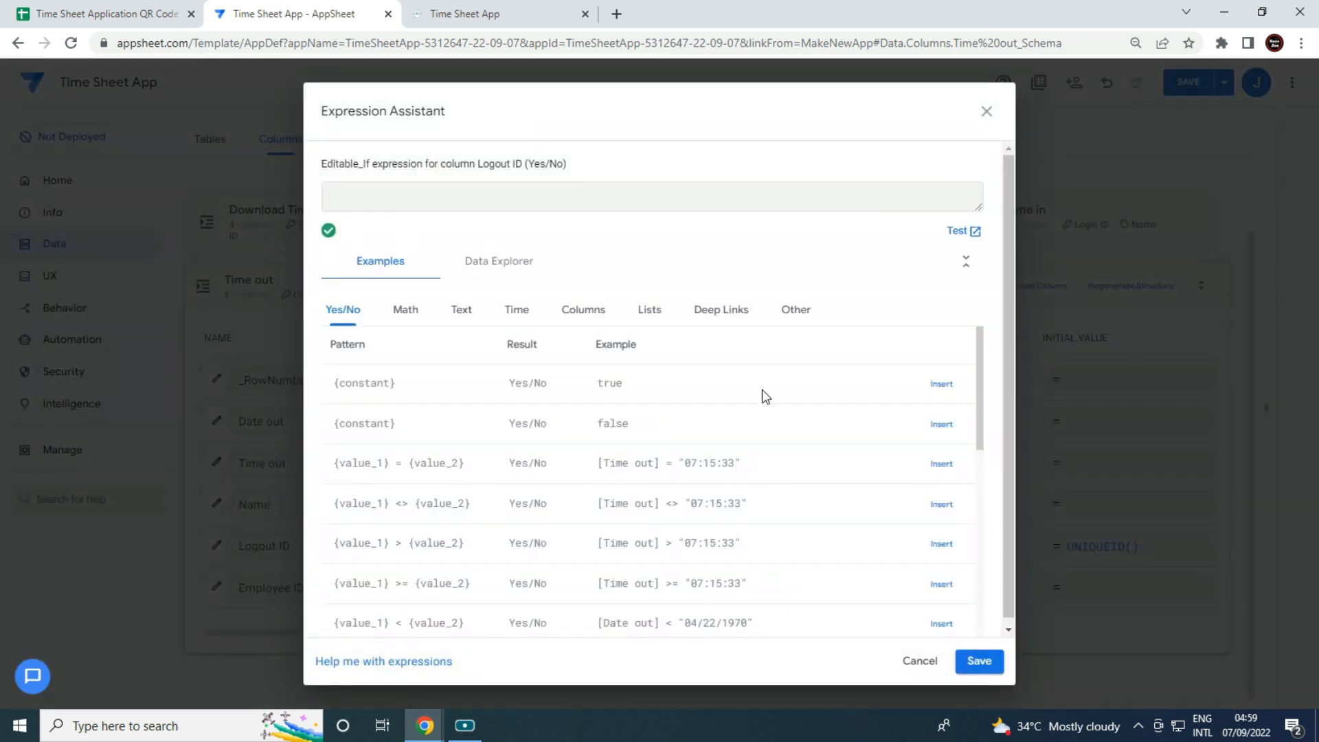
pyautogui.write('isblank([_thisrow].[Logout ID')
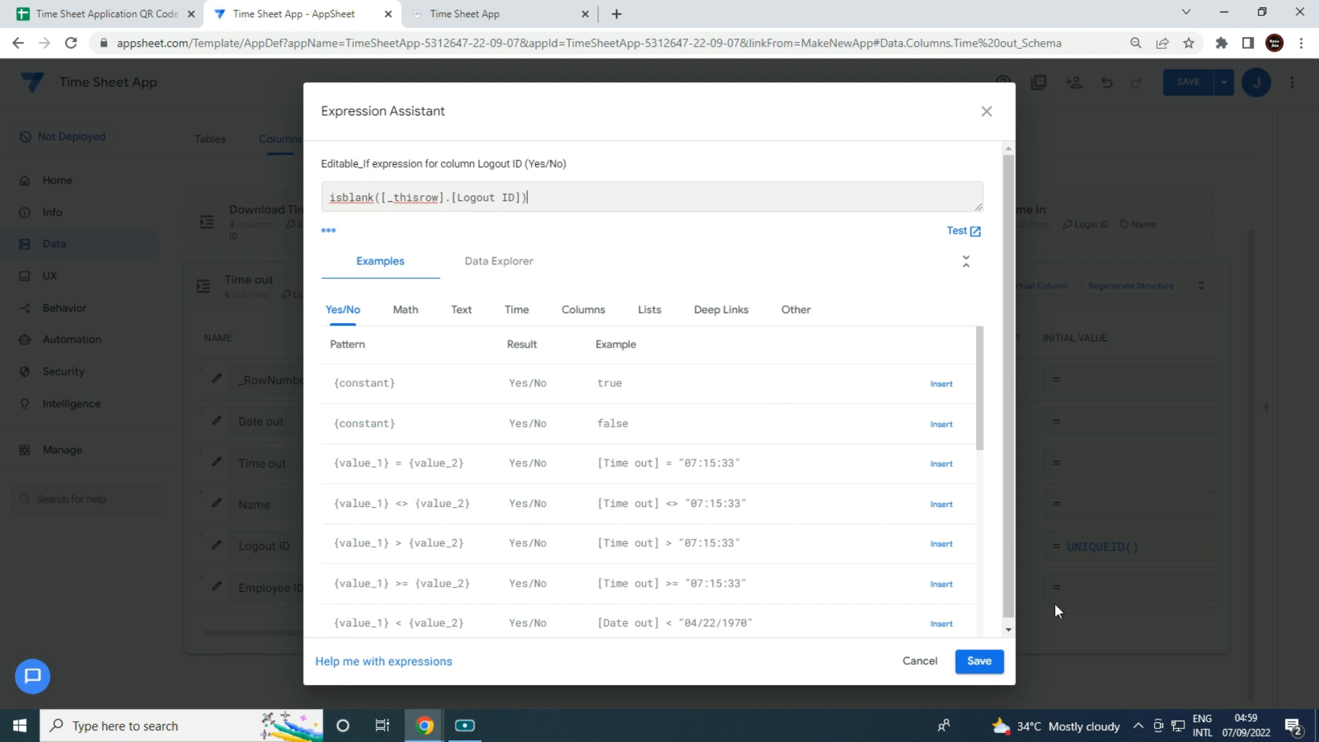
pyautogui.click(1001, 665)
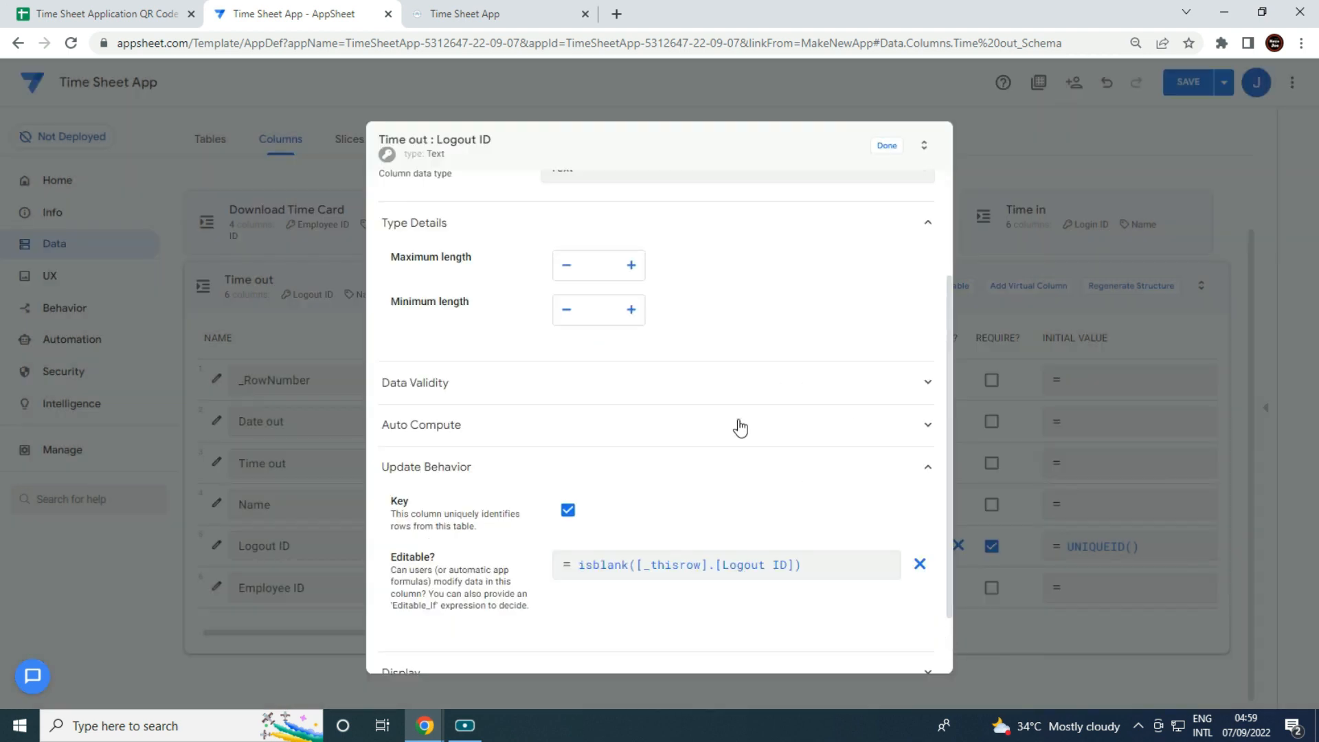
pyautogui.click(701, 428)
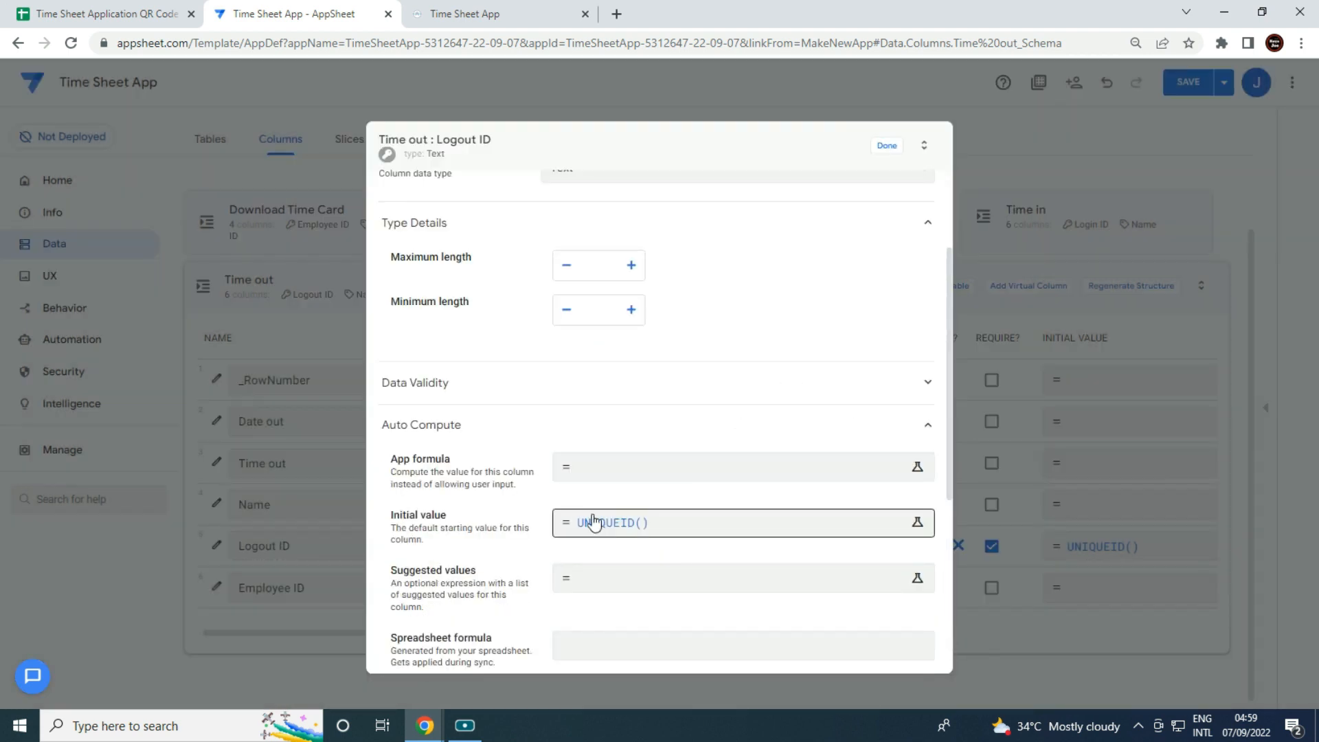
pyautogui.click(887, 145)
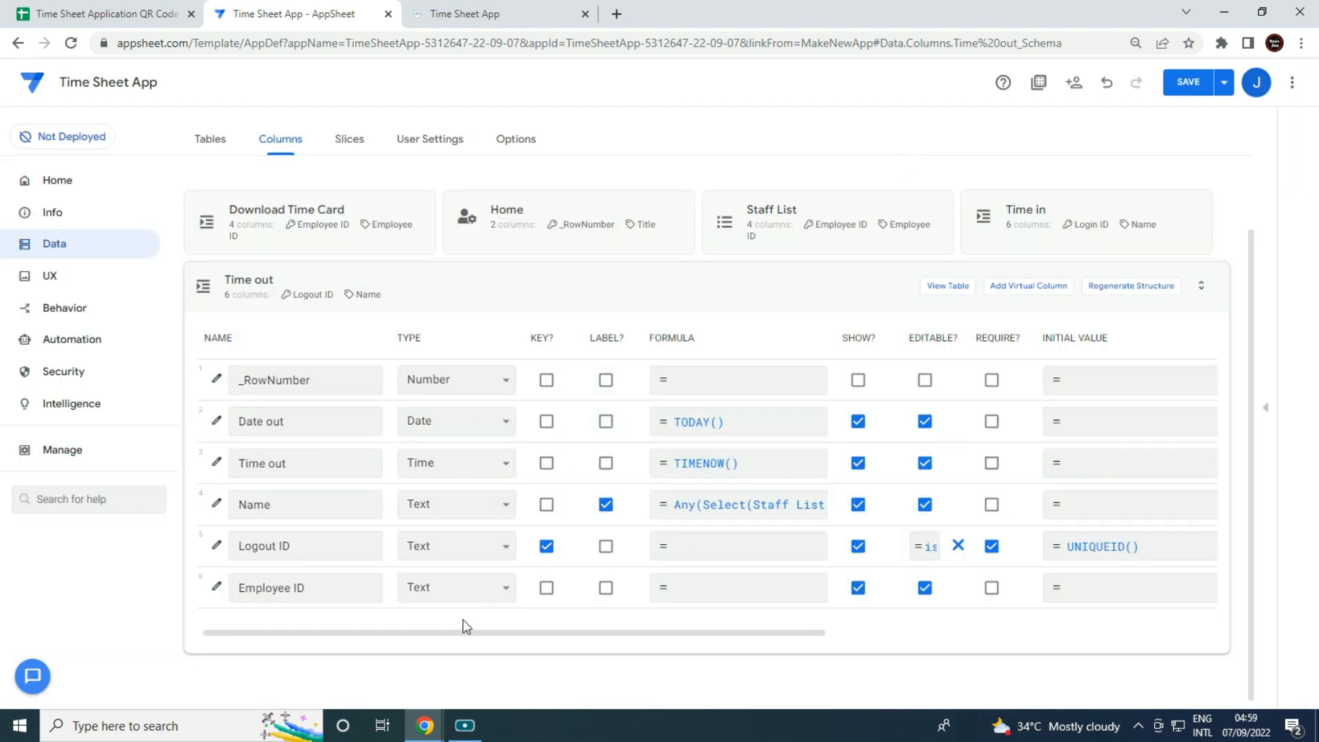
# Require Date out, Time out, Name and Employee ID, and make Employee ID scannable.
pyautogui.click(992, 421)
pyautogui.click(992, 462)
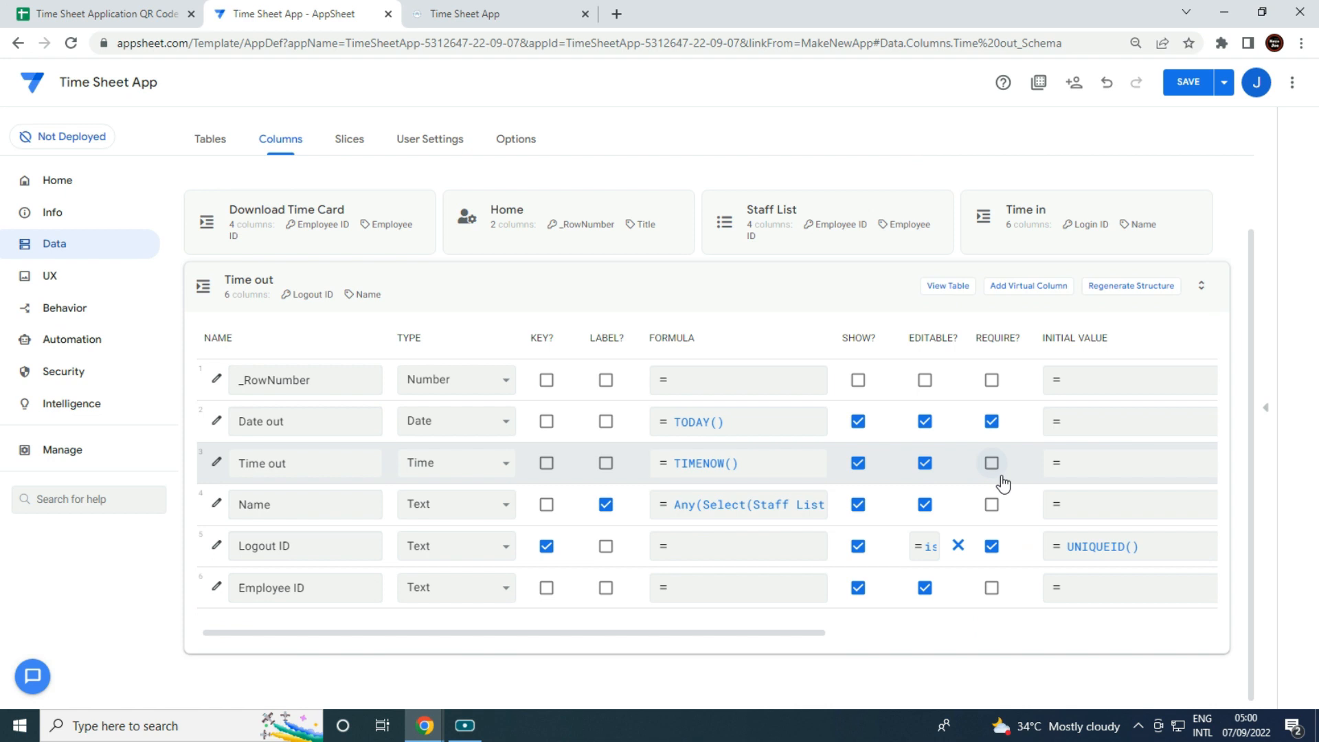
pyautogui.click(991, 504)
pyautogui.click(992, 587)
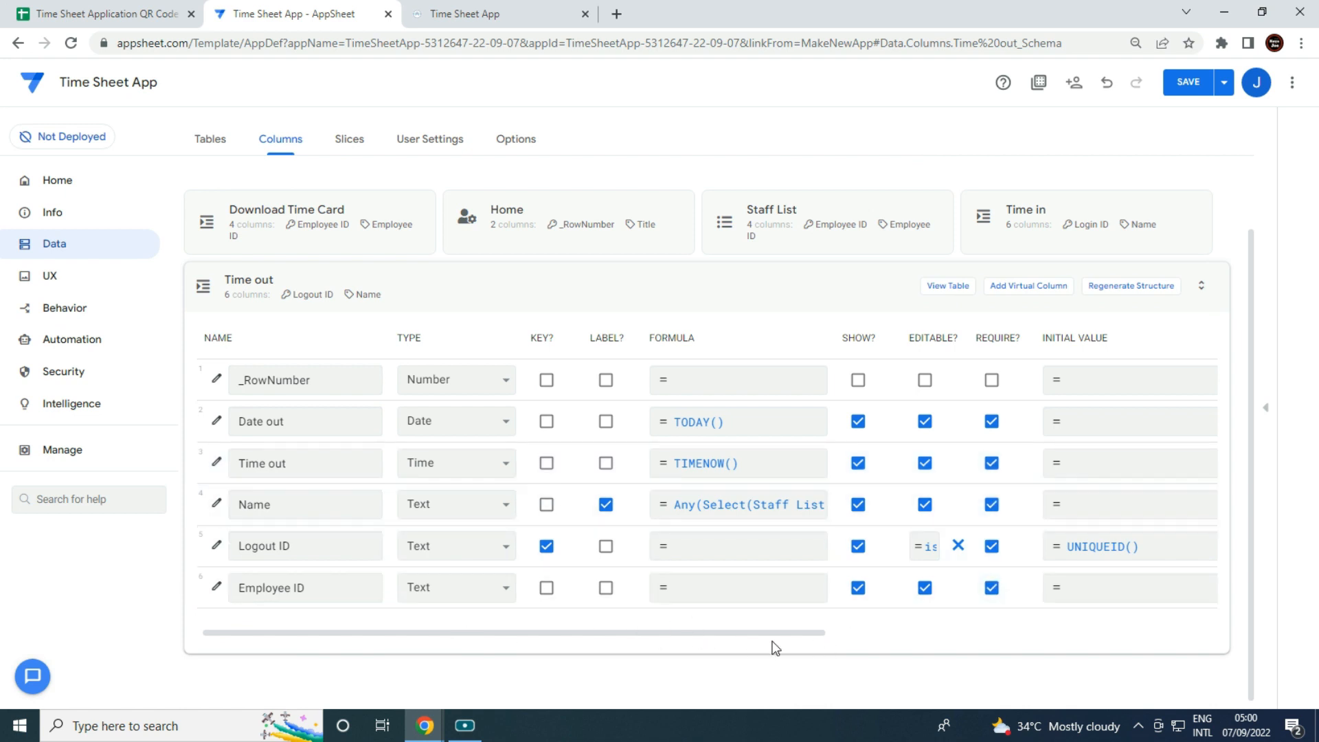
pyautogui.moveTo(755, 637); pyautogui.dragTo(1128, 639)
pyautogui.click(1083, 588)
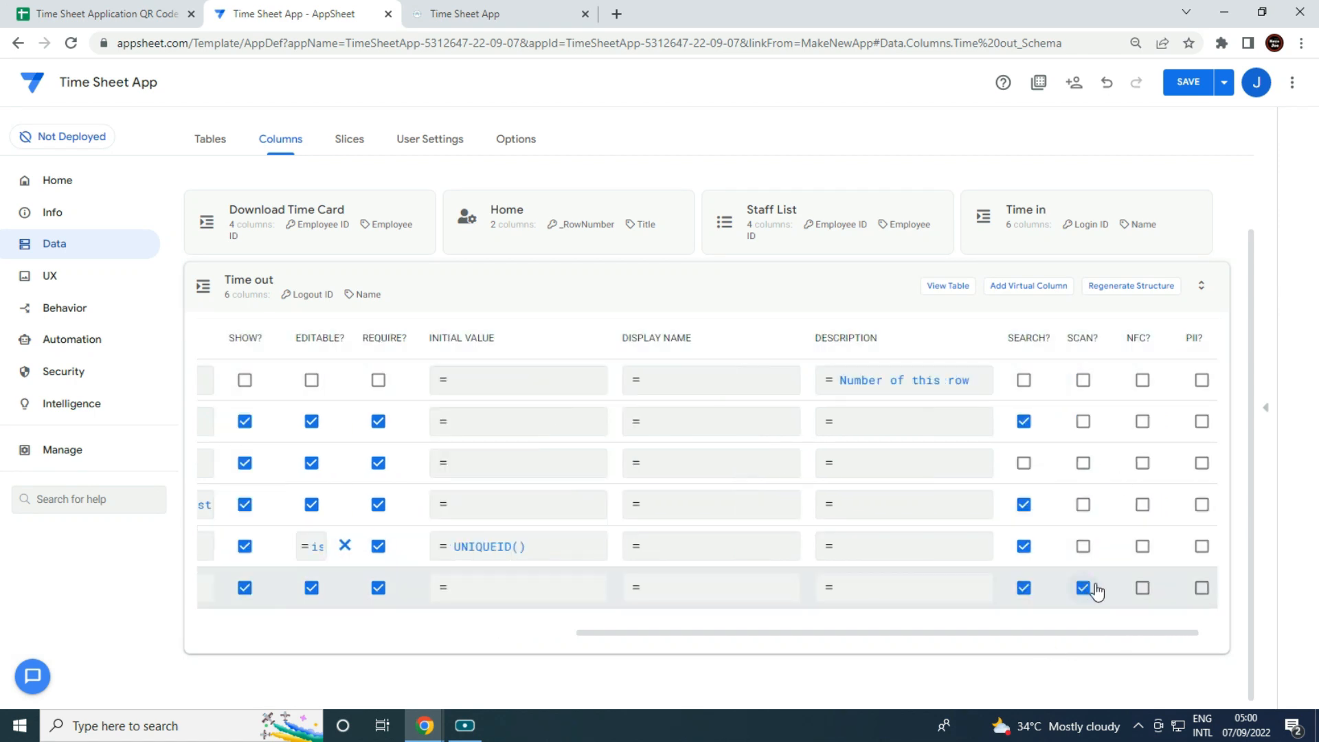
pyautogui.click(539, 286)
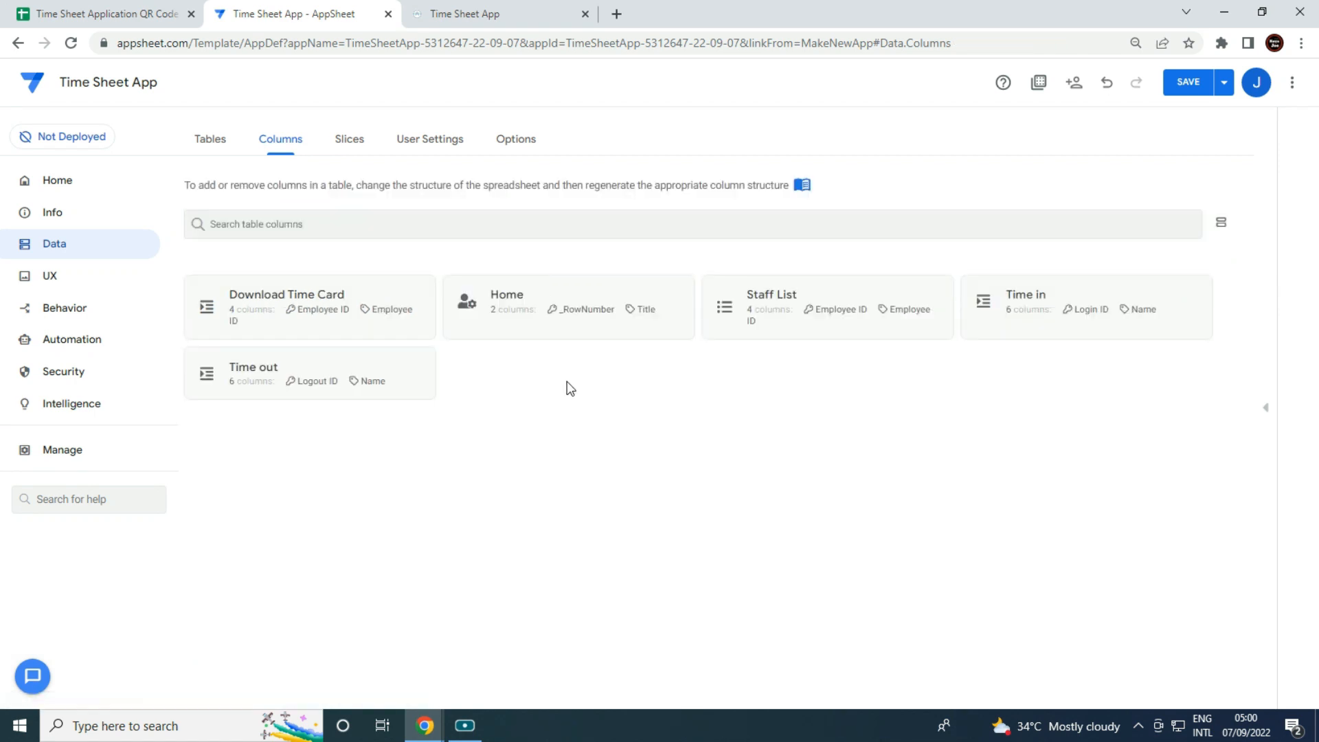
# Clear the initial values of Employee ID (UNIQUEID()), Date To and Date From (TODAY()).
pyautogui.click(398, 298)
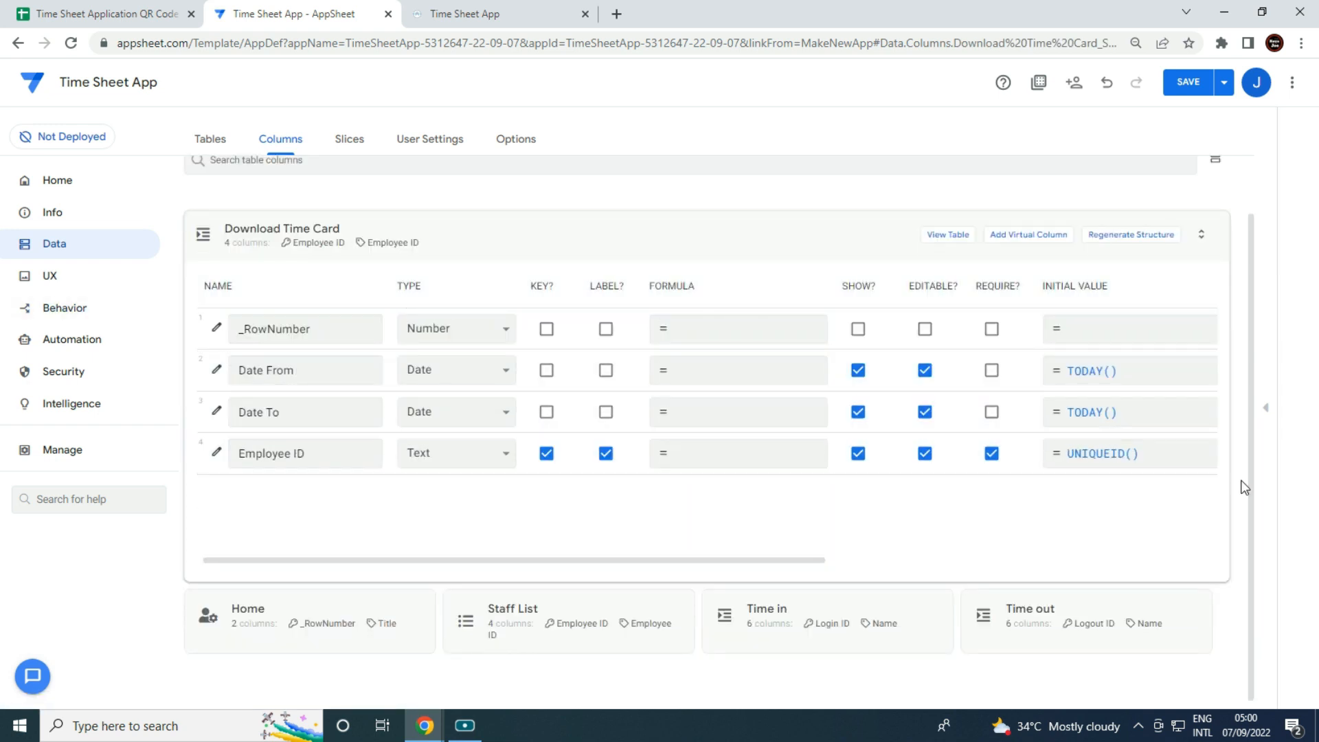
pyautogui.click(1140, 455)
pyautogui.hotkey('ctrl', 'a')
pyautogui.press('BackSpace')
pyautogui.click(983, 664)
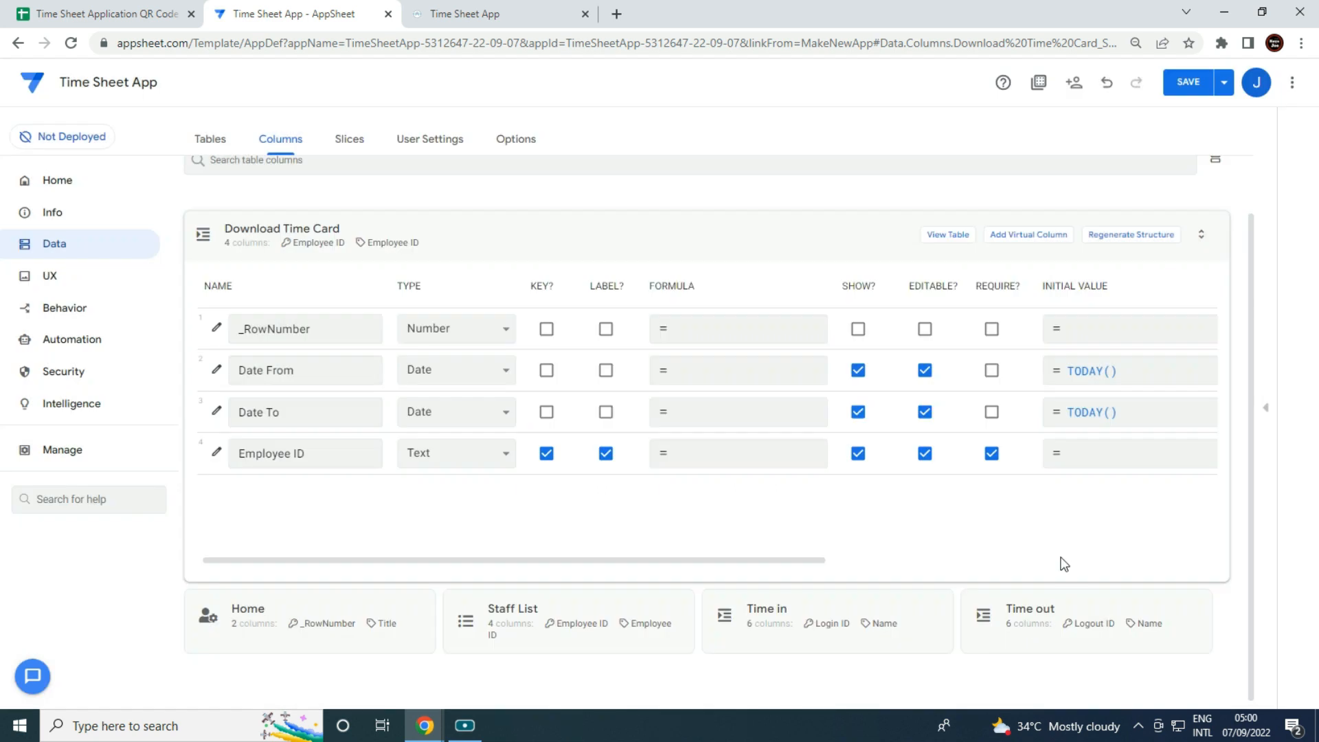
pyautogui.click(1119, 416)
pyautogui.hotkey('ctrl', 'a')
pyautogui.press('BackSpace')
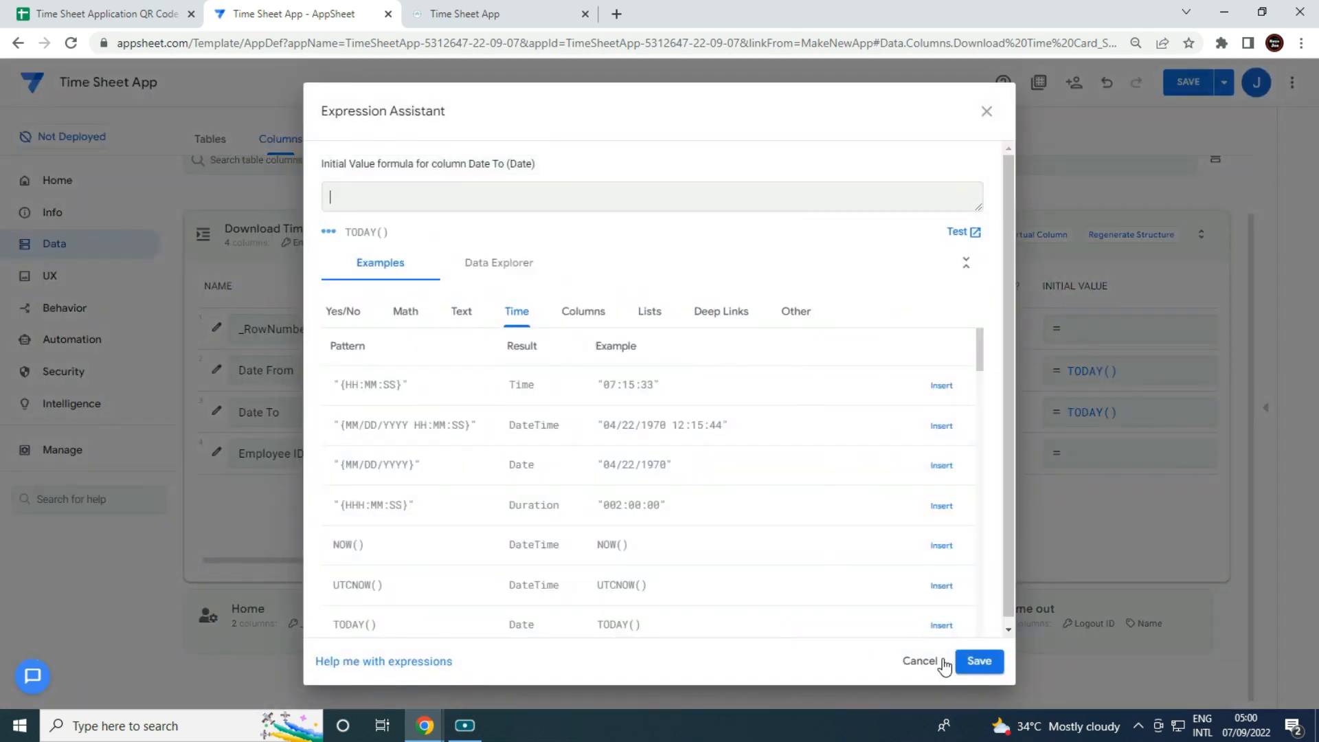
pyautogui.click(980, 662)
pyautogui.click(1169, 371)
pyautogui.hotkey('ctrl', 'a')
pyautogui.press('BackSpace')
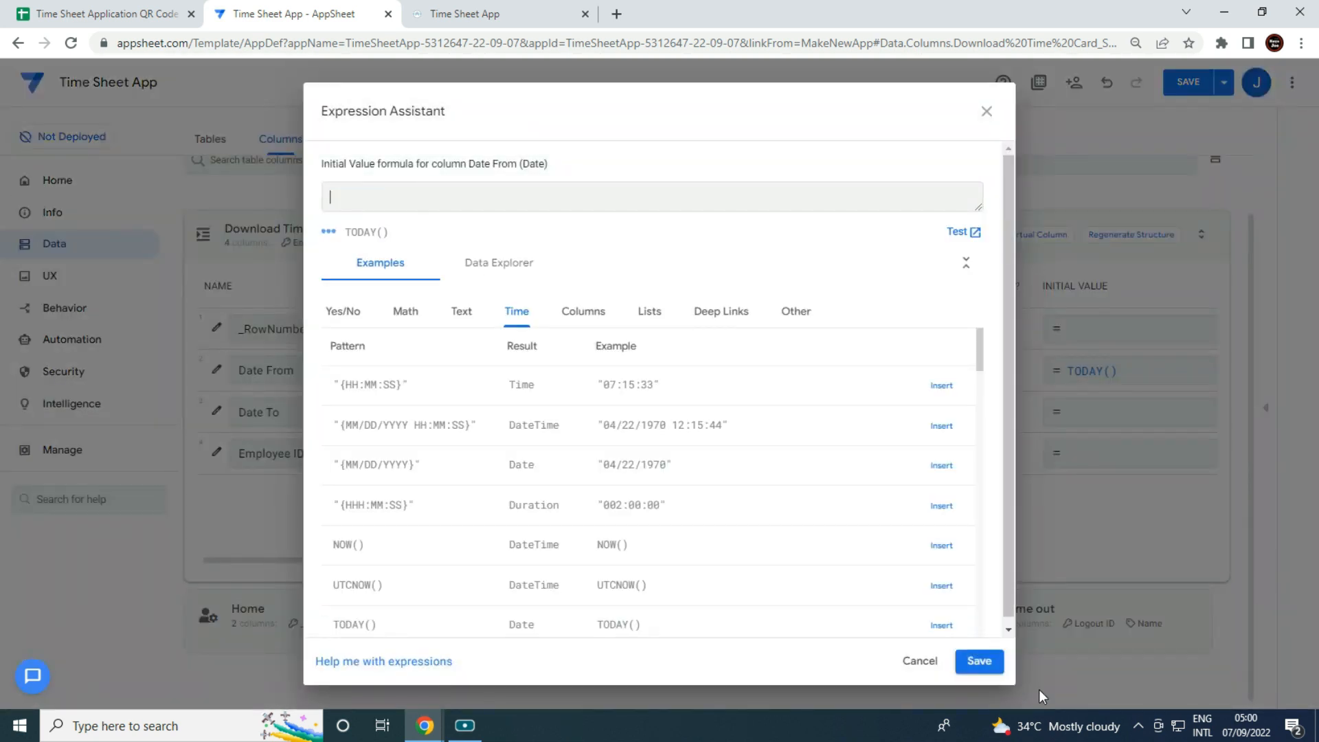
pyautogui.click(979, 662)
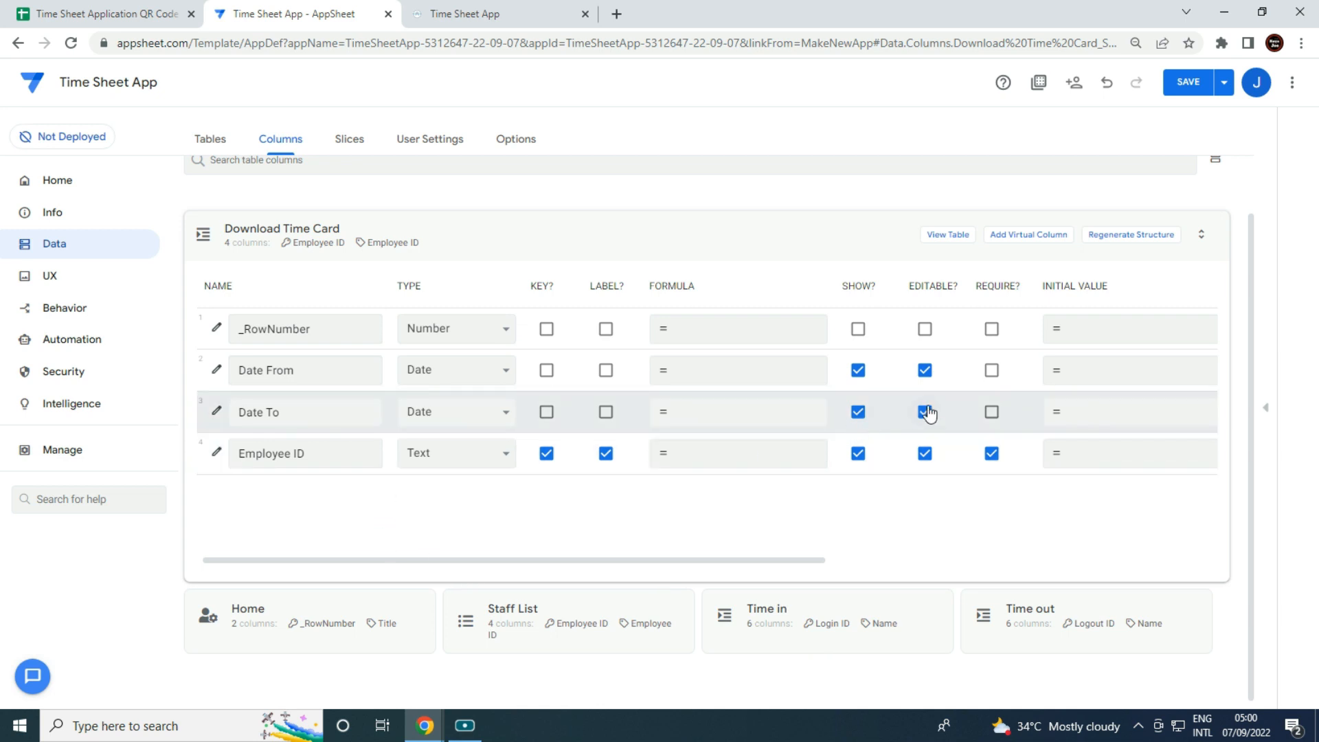
# Require Date From and Date To and show both in long date format.
pyautogui.click(992, 370)
pyautogui.click(991, 412)
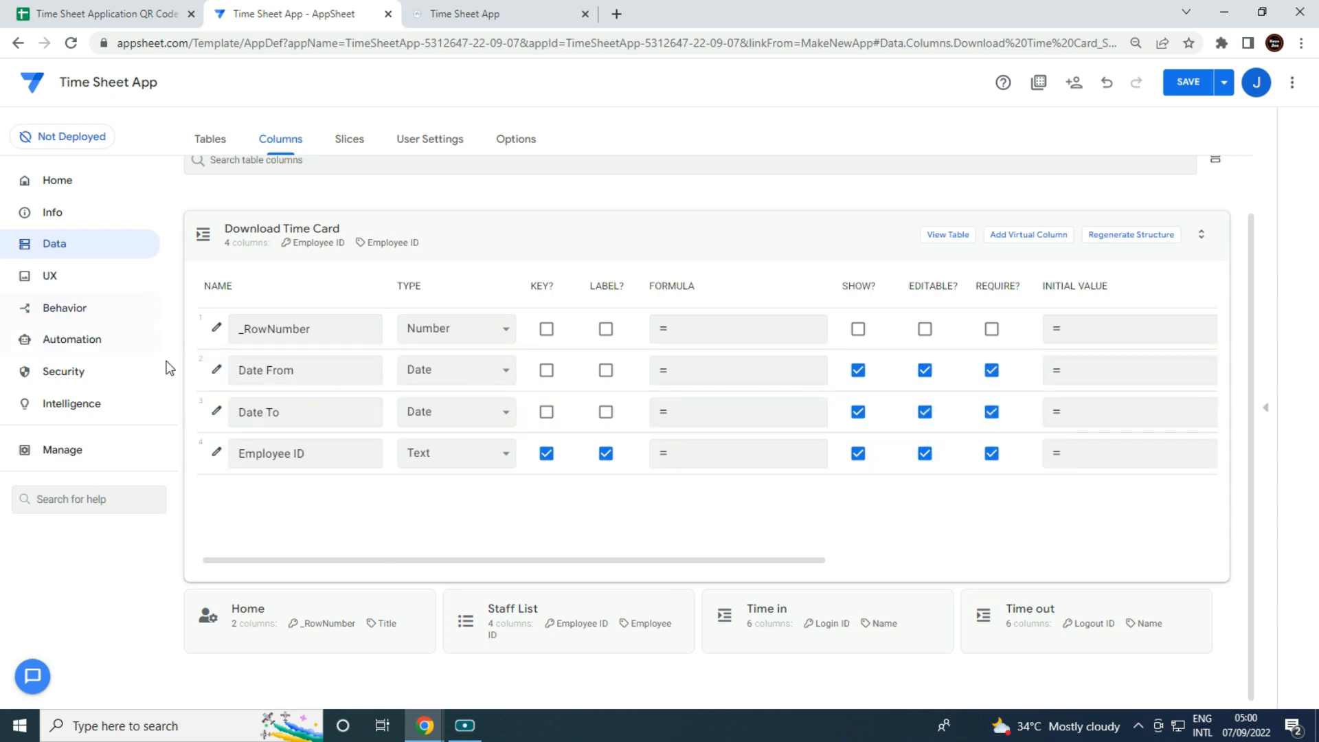
pyautogui.click(216, 369)
pyautogui.click(568, 421)
pyautogui.click(888, 145)
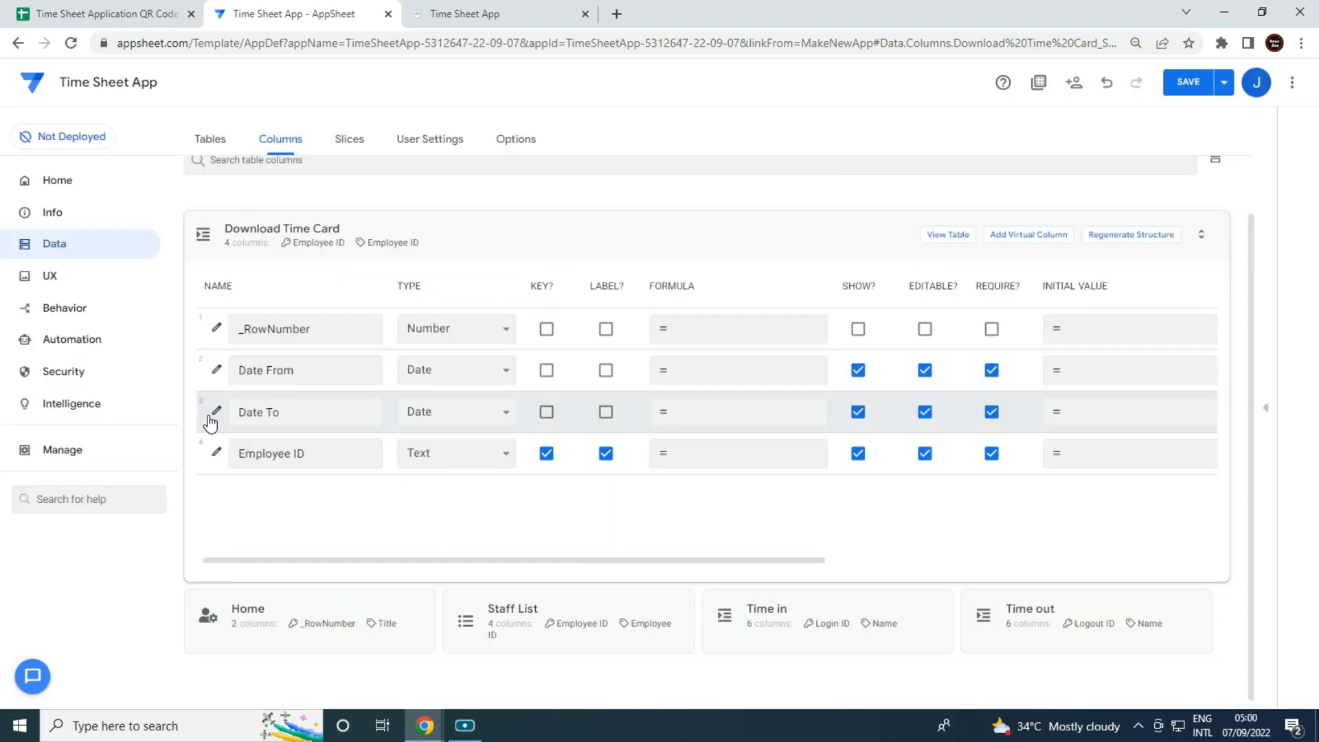
pyautogui.click(215, 413)
pyautogui.click(568, 421)
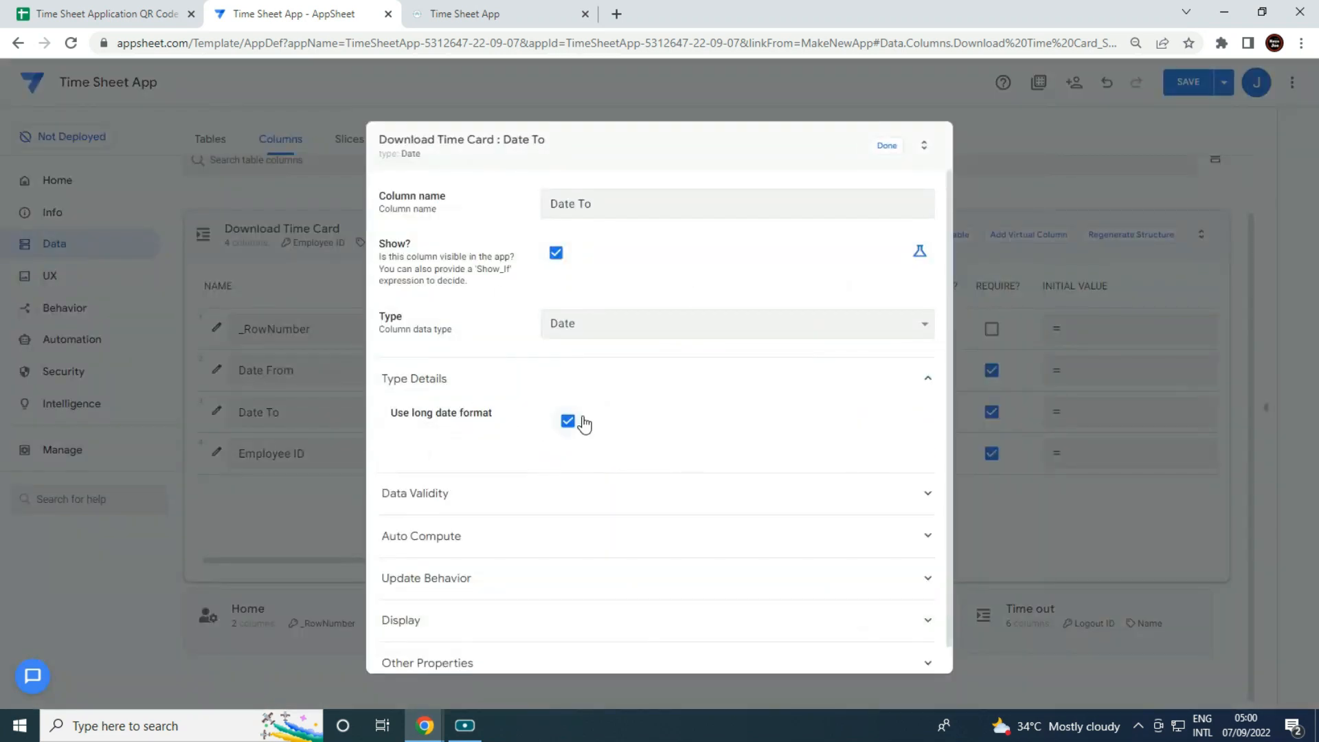
pyautogui.click(899, 147)
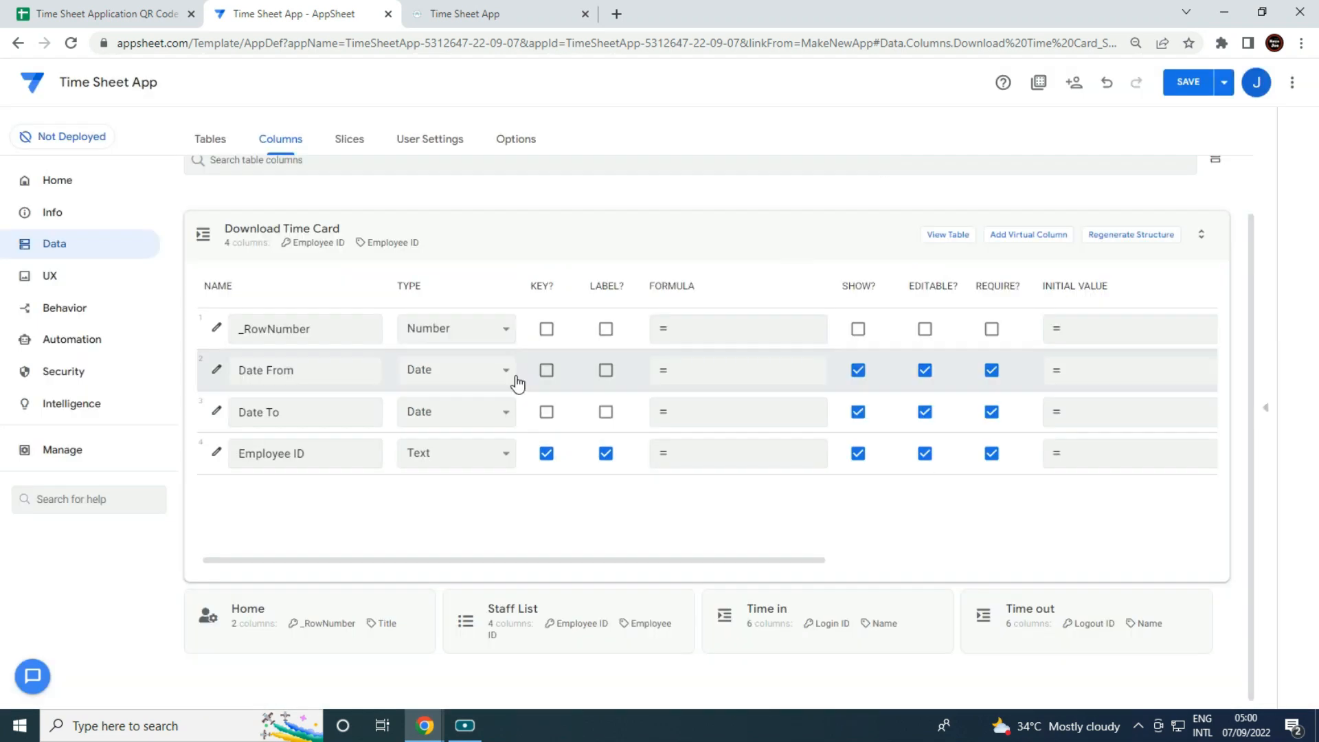
# Make Employee ID a Ref to the Staff List table with Dropdown input mode.
pyautogui.click(488, 455)
pyautogui.press('r')
pyautogui.click(439, 385)
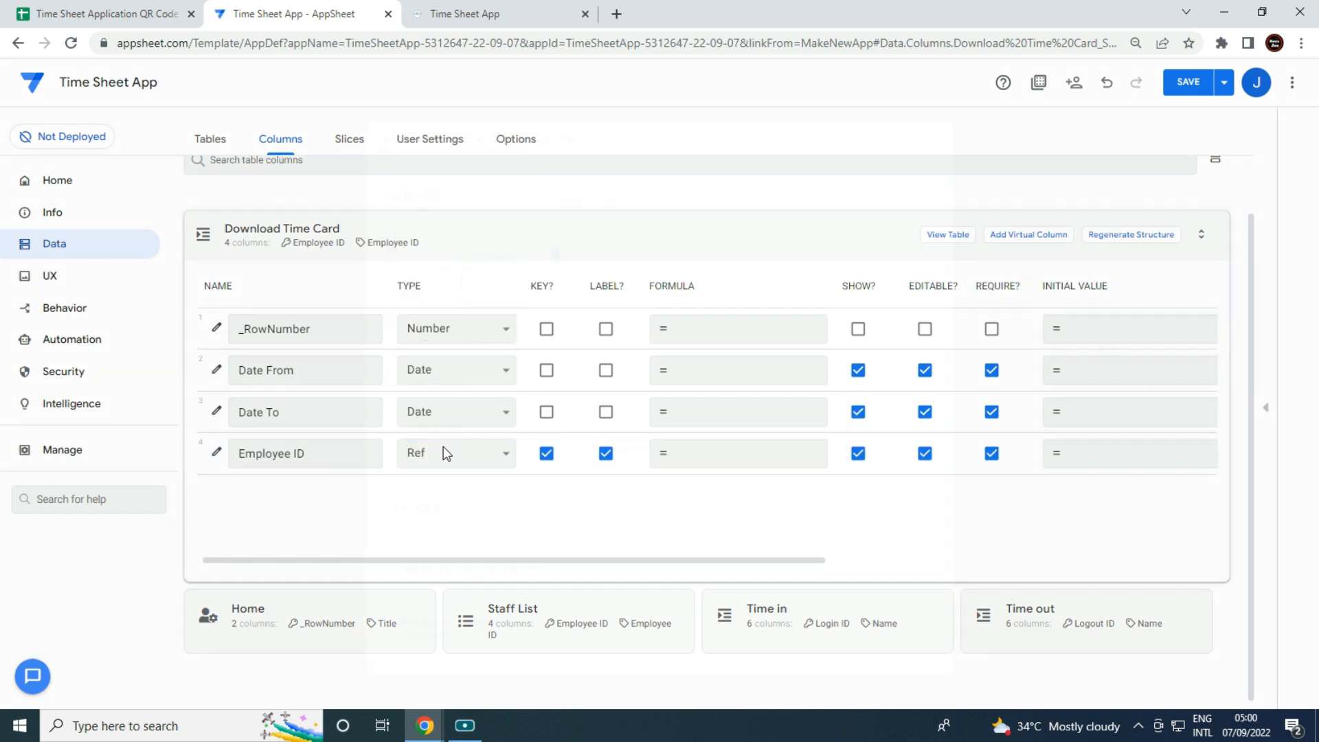
pyautogui.click(701, 436)
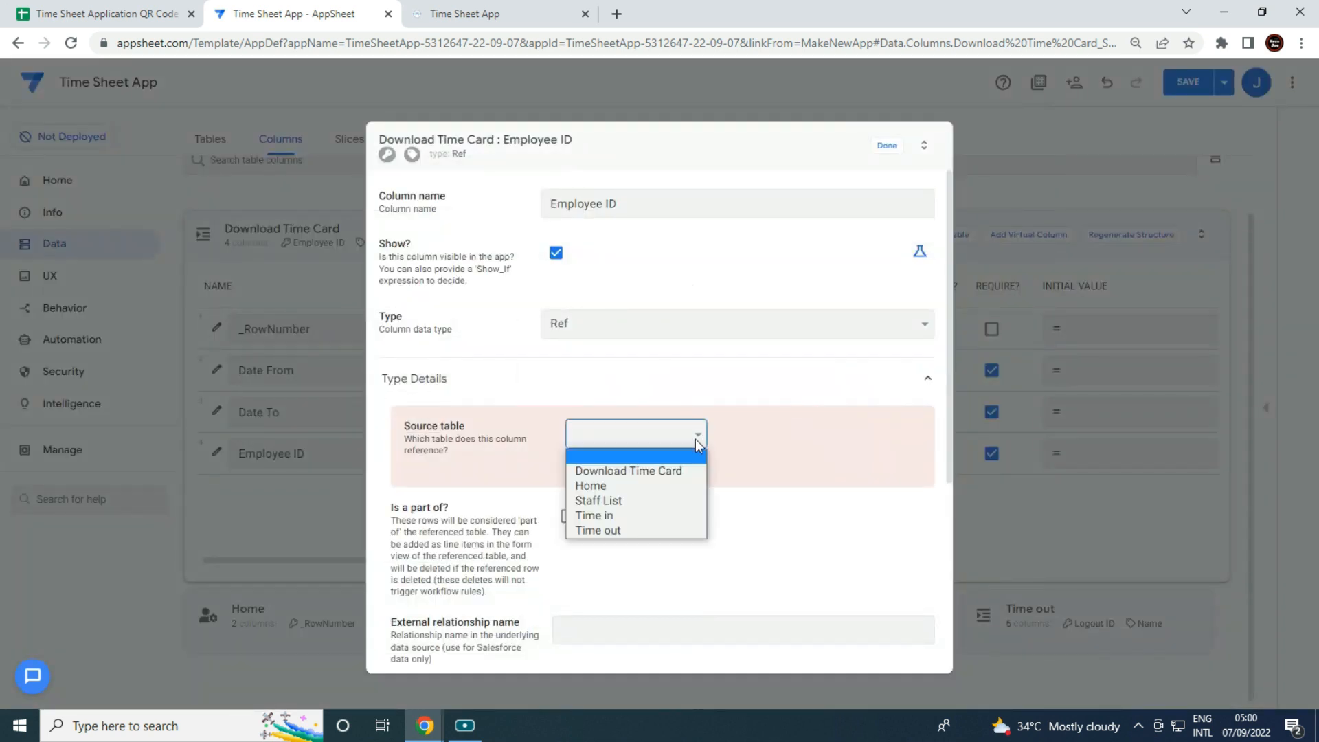
pyautogui.click(639, 505)
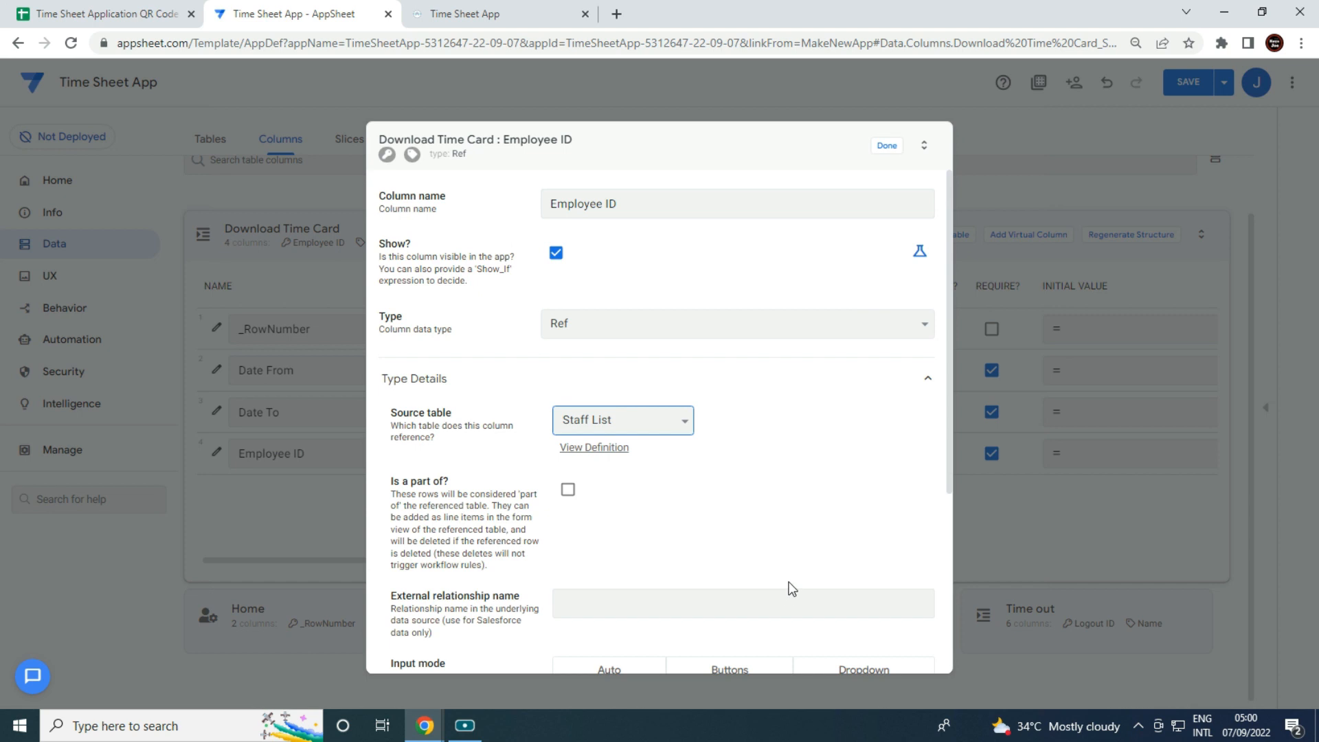
pyautogui.scroll(-3, 792, 589)
pyautogui.click(863, 506)
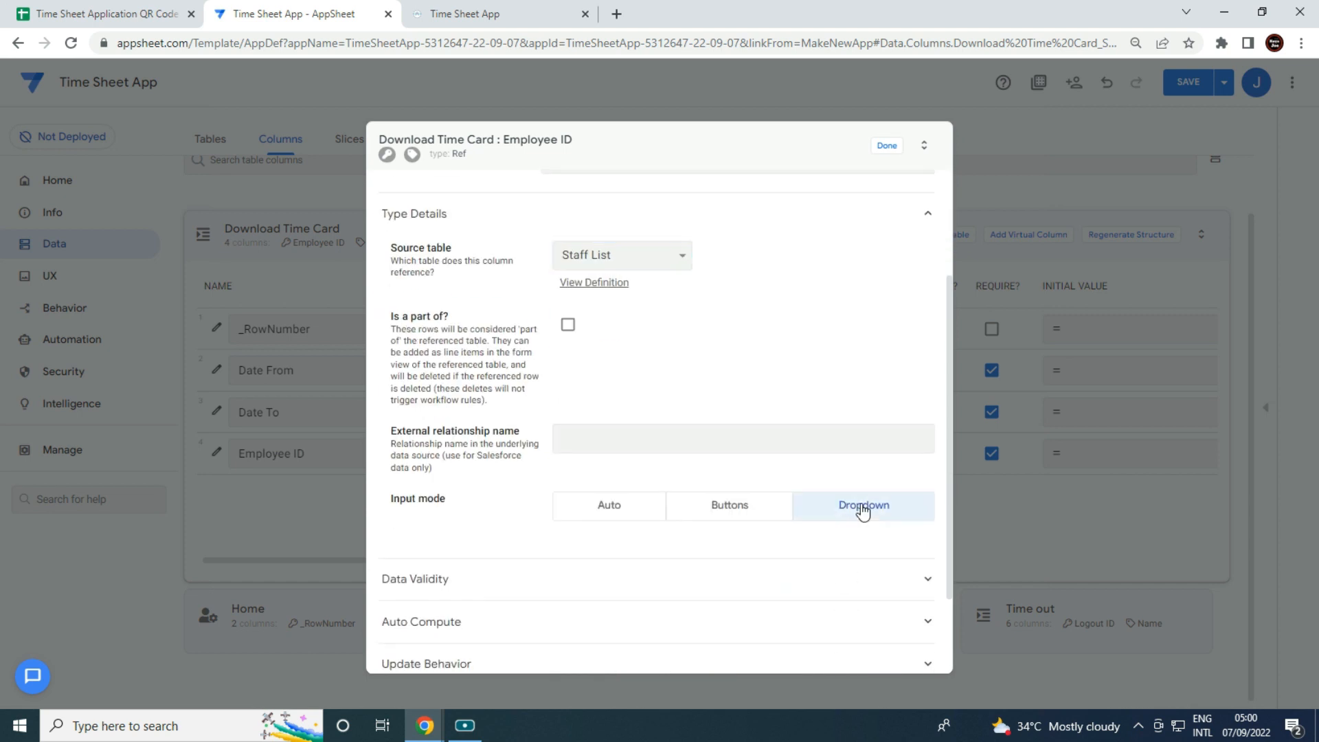
pyautogui.click(887, 145)
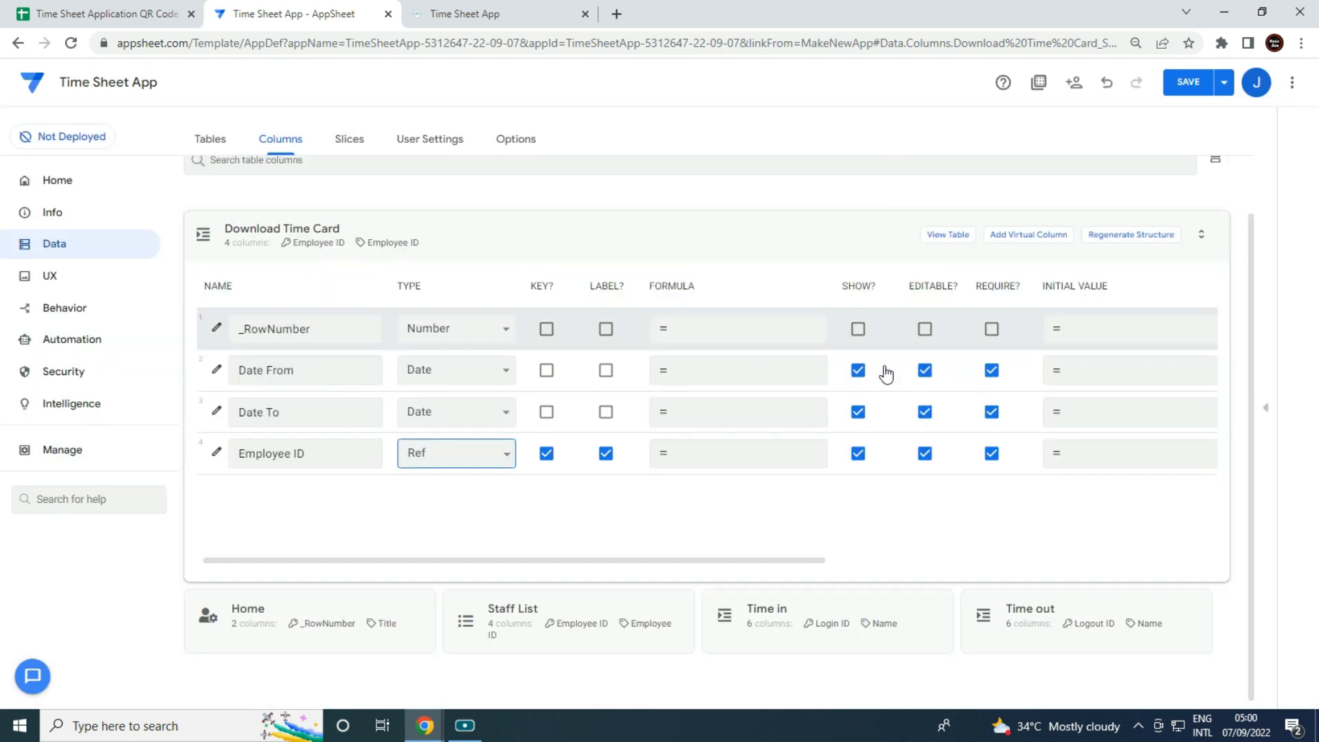
# Add a virtual column named Employee Name to the Download Time Card table.
pyautogui.click(1049, 233)
pyautogui.hotkey('ctrl', 'a')
pyautogui.write('Empl')
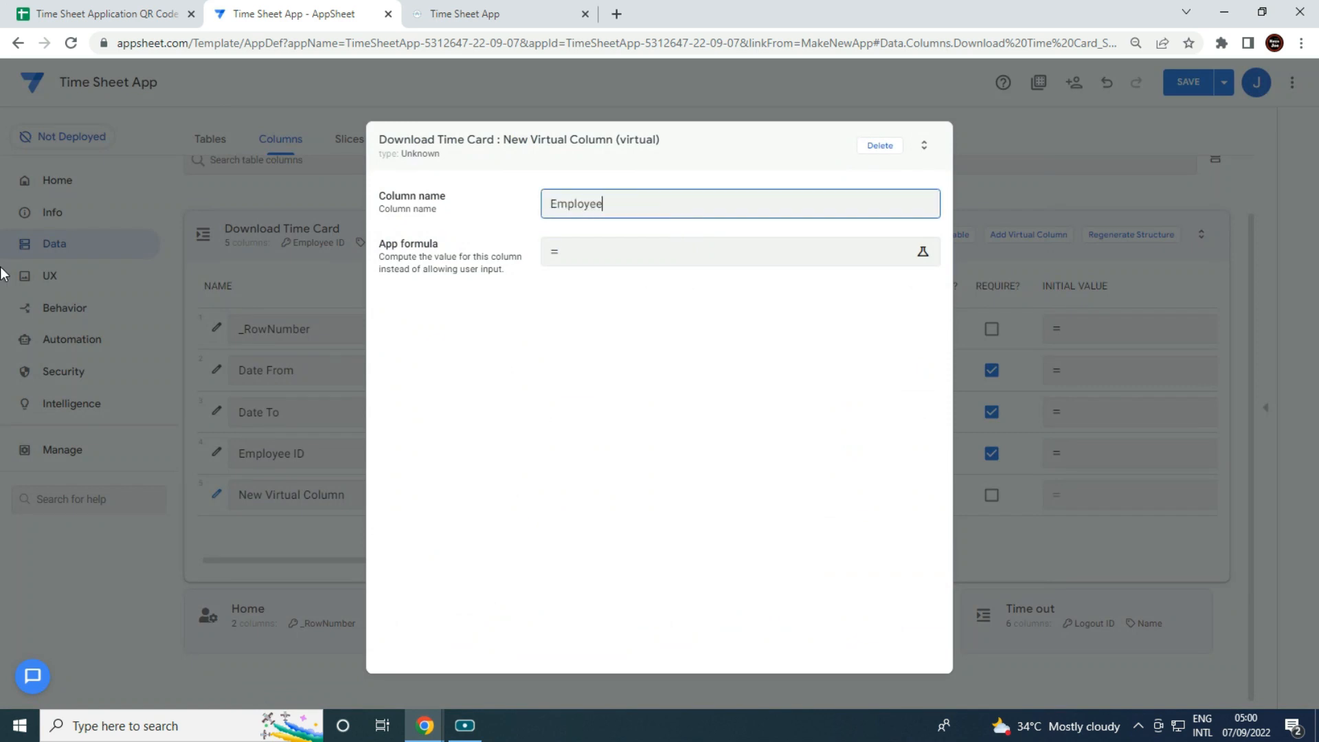
pyautogui.write('oyee Name')
# Give Employee Name the Any(Select(Staff List[Name],…)) lookup formula and save it.
pyautogui.click(589, 254)
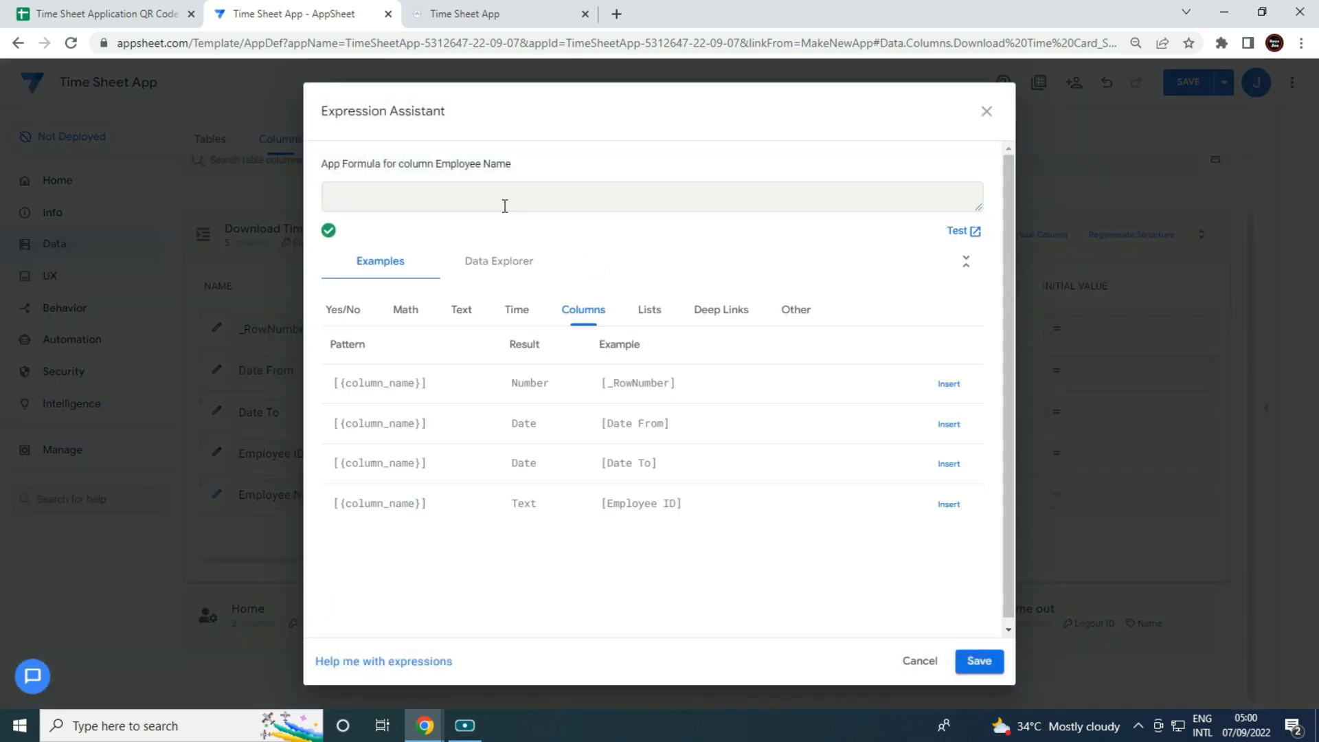
pyautogui.write('Any(Select(Staff')
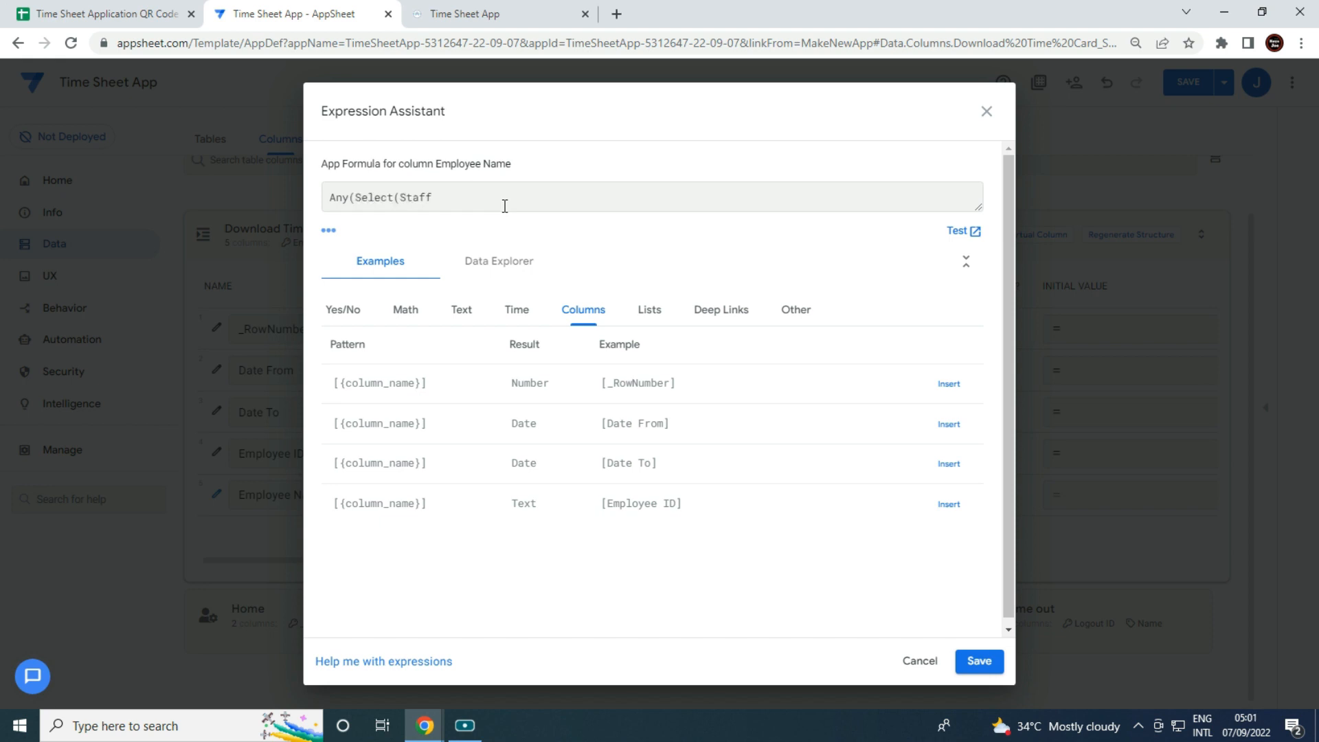
pyautogui.press('BackSpace')
pyautogui.press('BackSpace')
pyautogui.press('BackSpace')
pyautogui.press('BackSpace')
pyautogui.press('BackSpace')
pyautogui.press('BackSpace')
pyautogui.press('BackSpace')
pyautogui.press('BackSpace')
pyautogui.press('BackSpace')
pyautogui.press('BackSpace')
pyautogui.press('BackSpace')
pyautogui.press('BackSpace')
pyautogui.press('BackSpace')
pyautogui.press('BackSpace')
pyautogui.press('BackSpace')
pyautogui.write('TIMENOW()')
pyautogui.press('BackSpace')
pyautogui.press('BackSpace')
pyautogui.press('BackSpace')
pyautogui.press('BackSpace')
pyautogui.press('BackSpace')
pyautogui.press('BackSpace')
pyautogui.press('BackSpace')
pyautogui.press('BackSpace')
pyautogui.write('his')
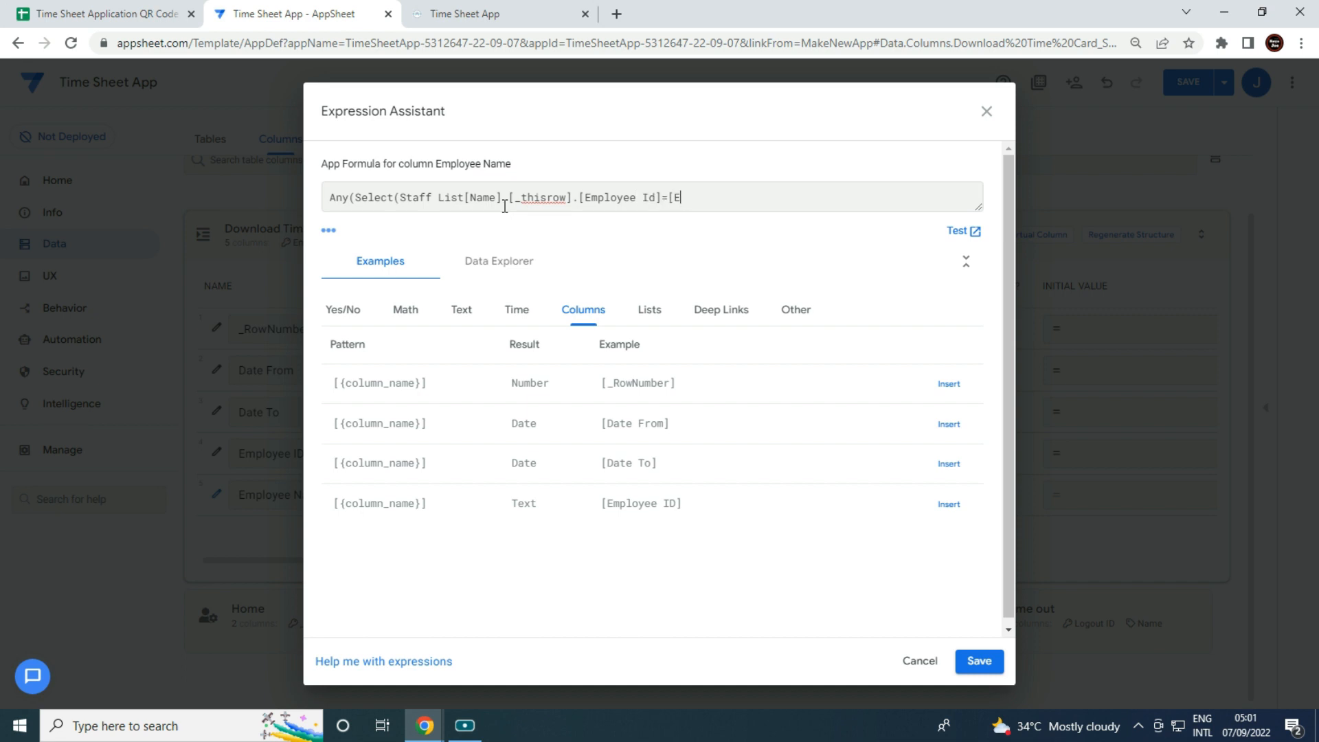
pyautogui.write('oye')
pyautogui.write(']')
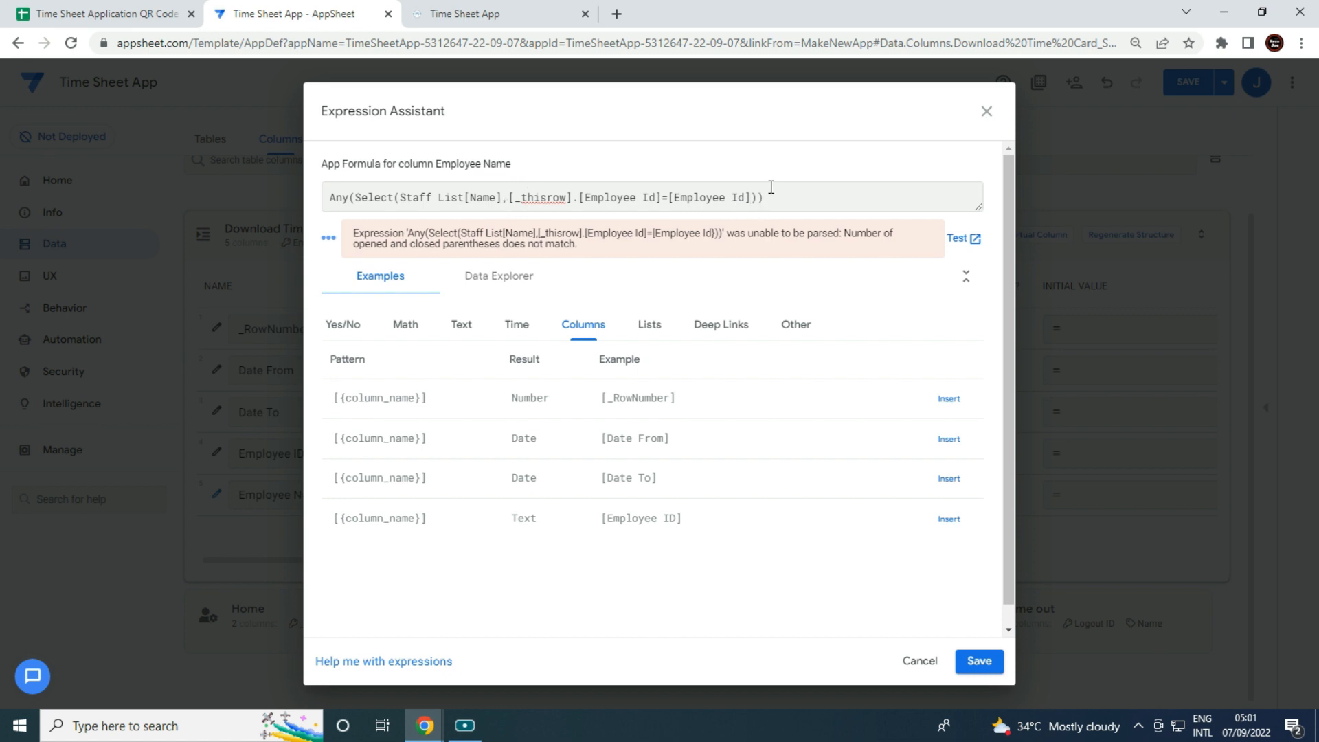
pyautogui.press('Delete')
pyautogui.hotkey('ctrl', 'a')
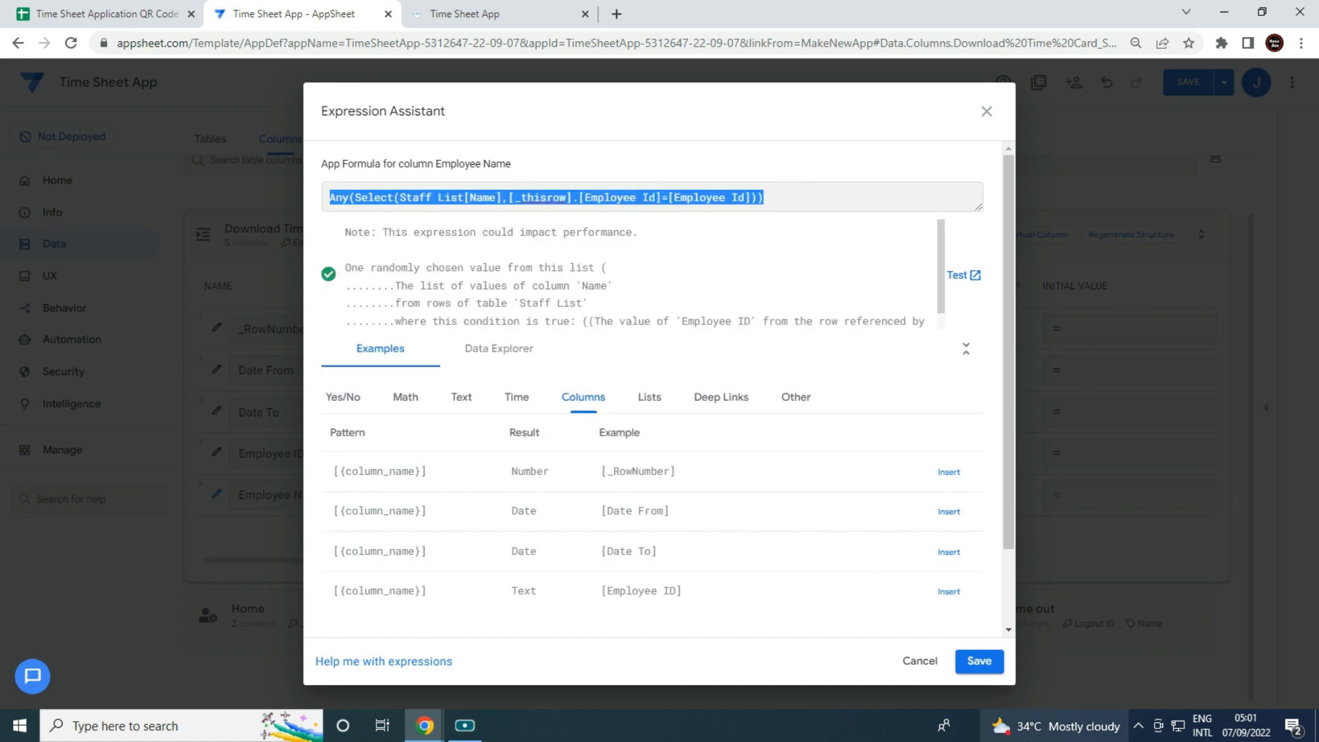
pyautogui.click(989, 661)
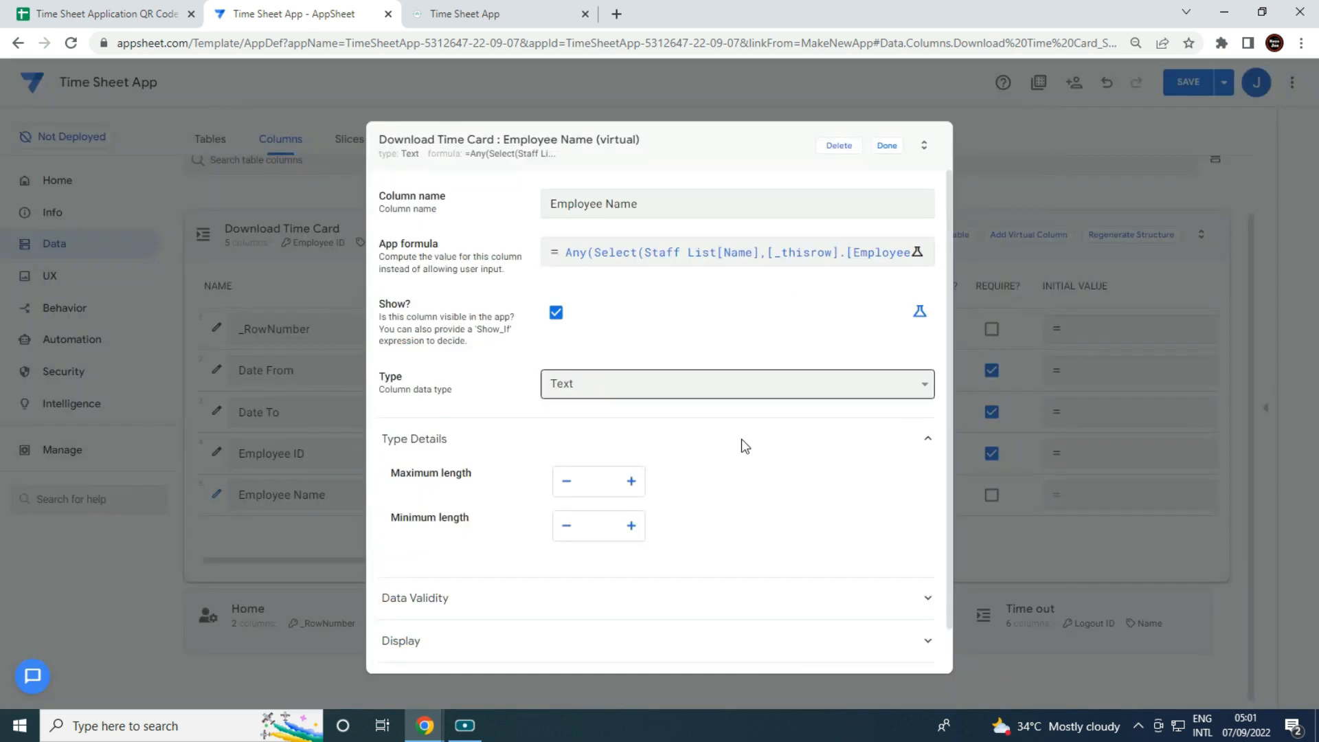
pyautogui.click(888, 146)
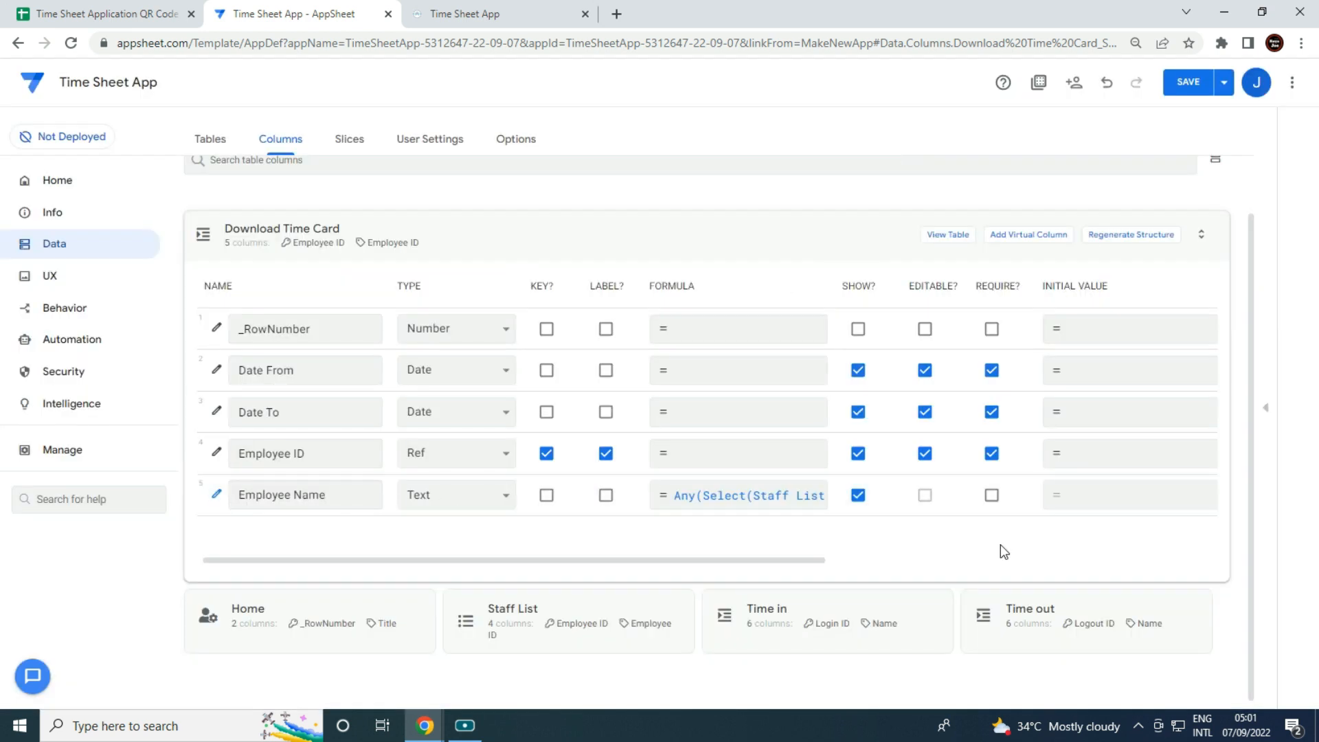
# Create a new table view based on the Time in data.
pyautogui.click(610, 235)
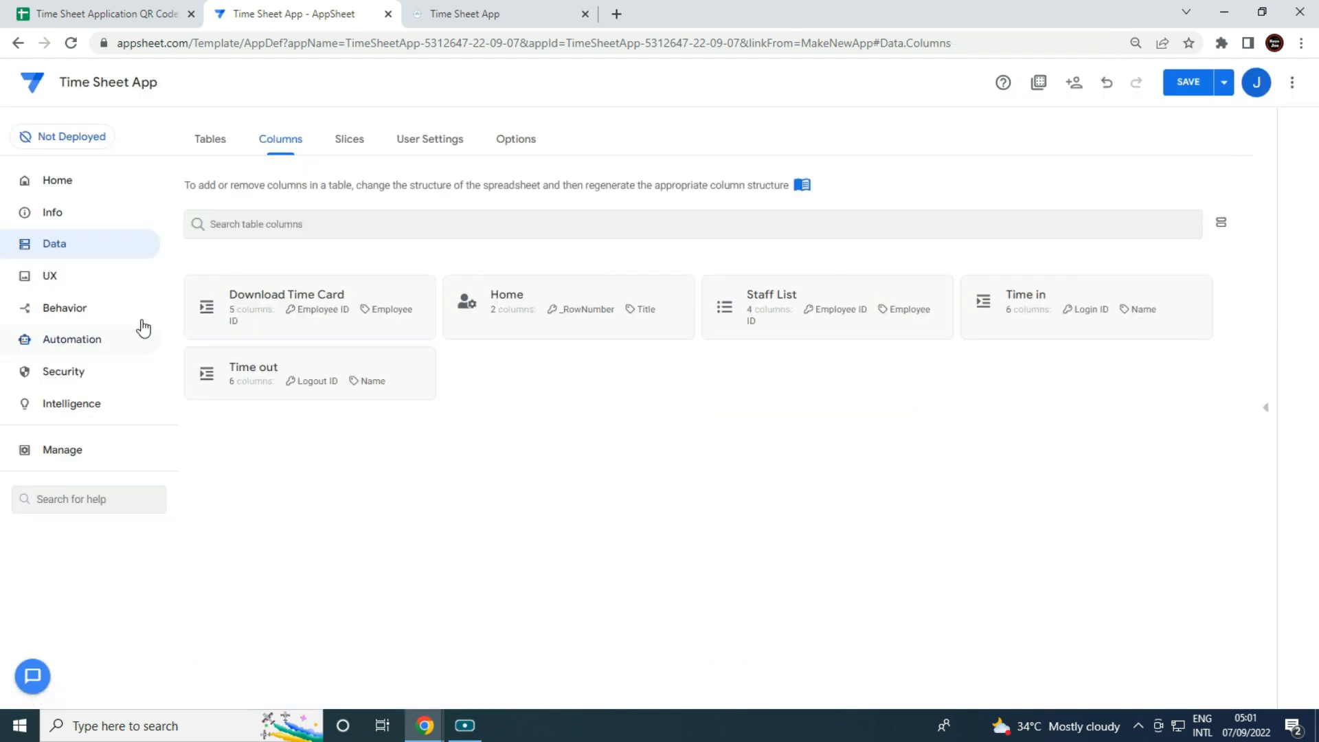
pyautogui.click(84, 282)
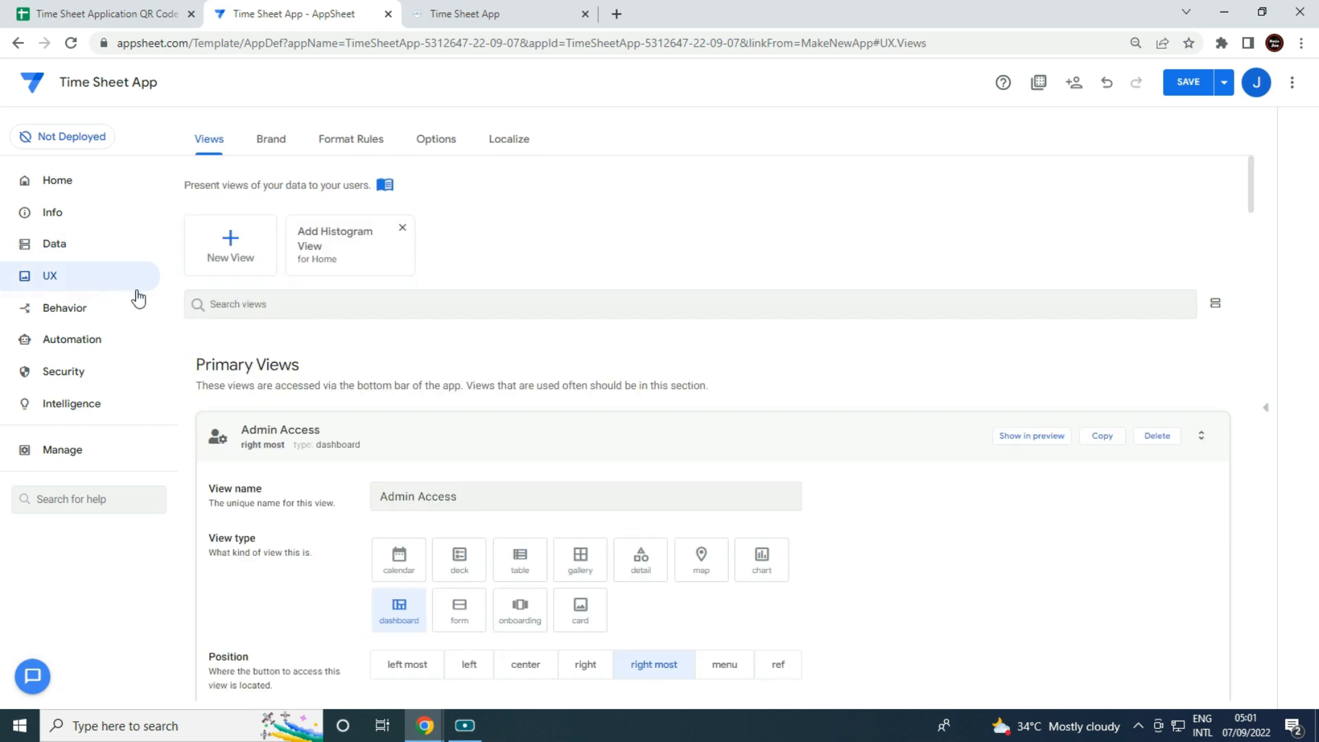
pyautogui.click(252, 257)
pyautogui.click(494, 292)
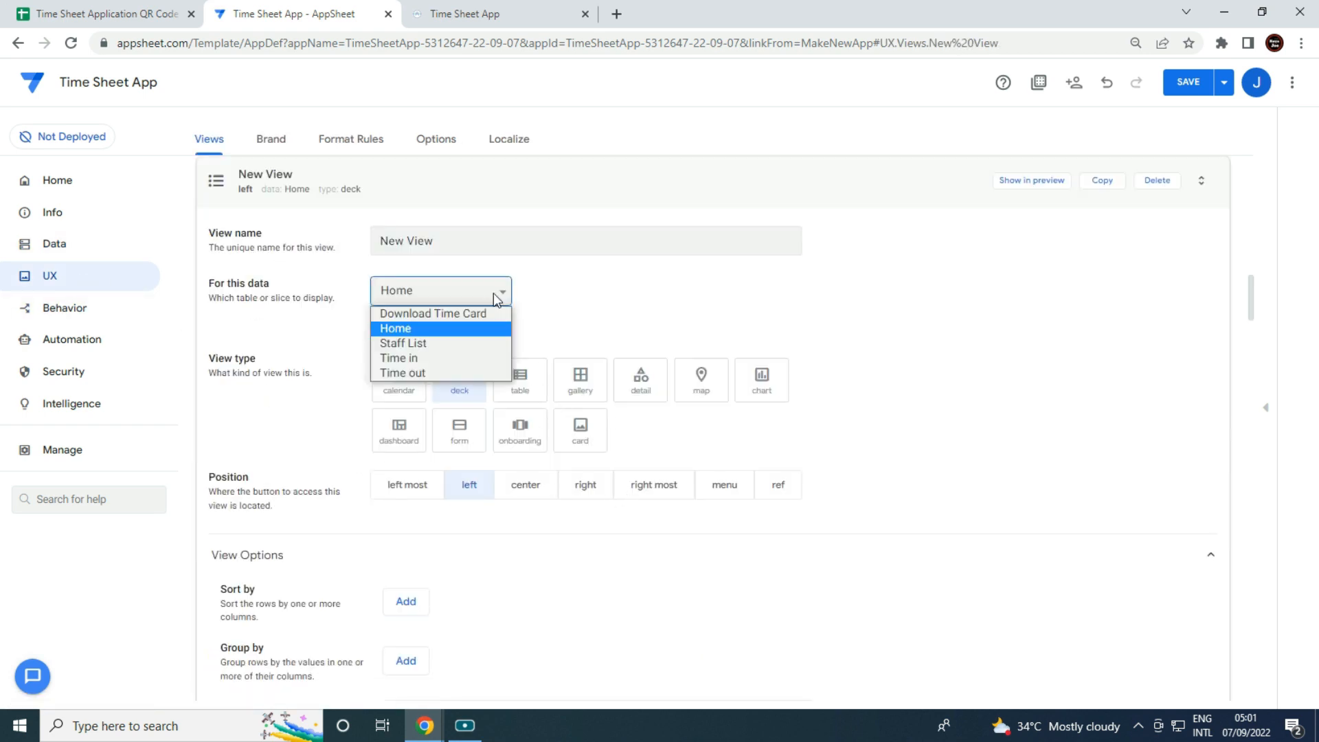
pyautogui.click(423, 360)
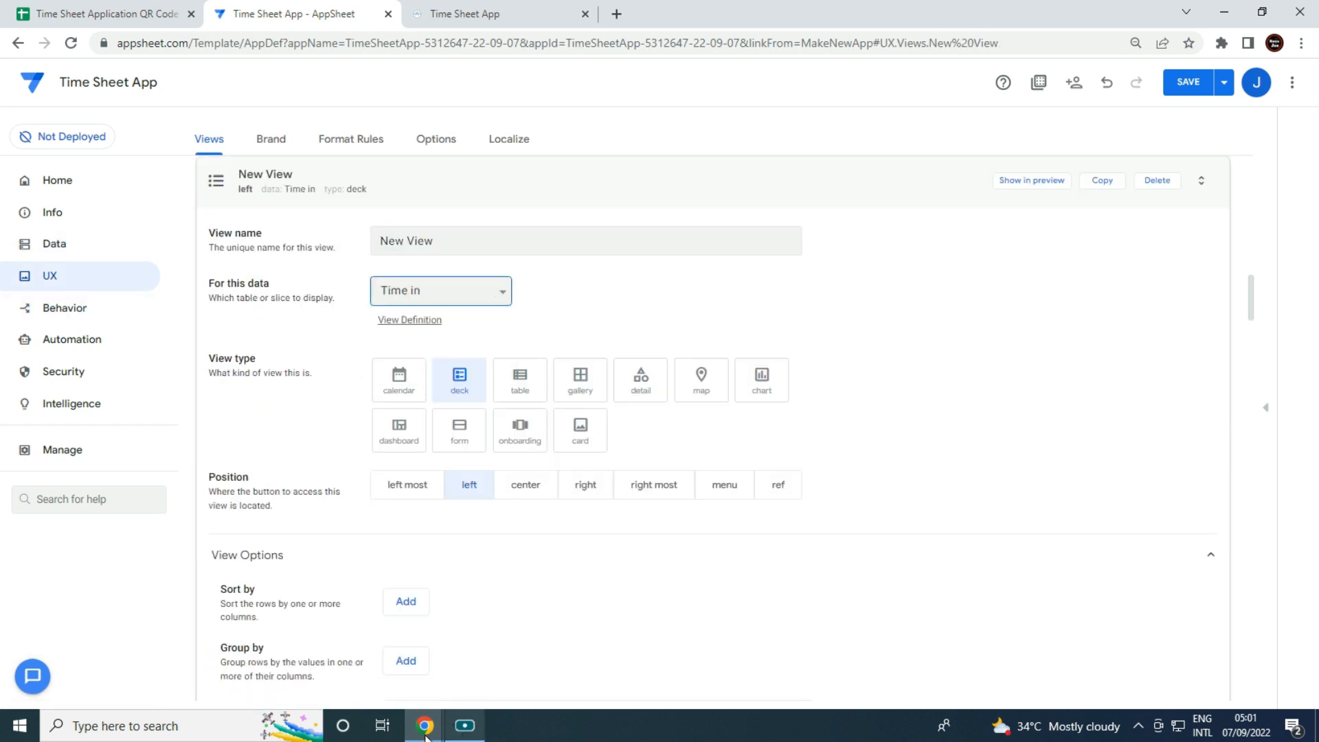
pyautogui.moveTo(426, 725)
pyautogui.click(646, 661)
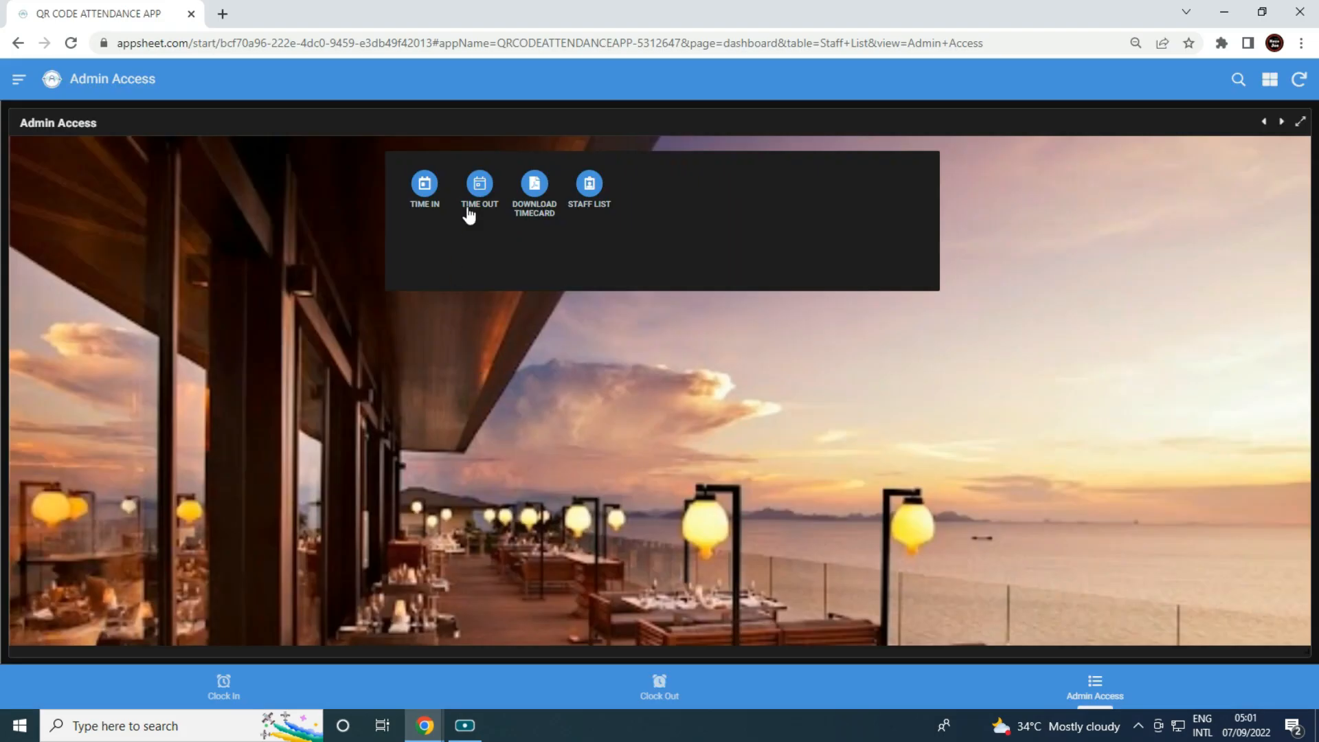
pyautogui.click(1225, 12)
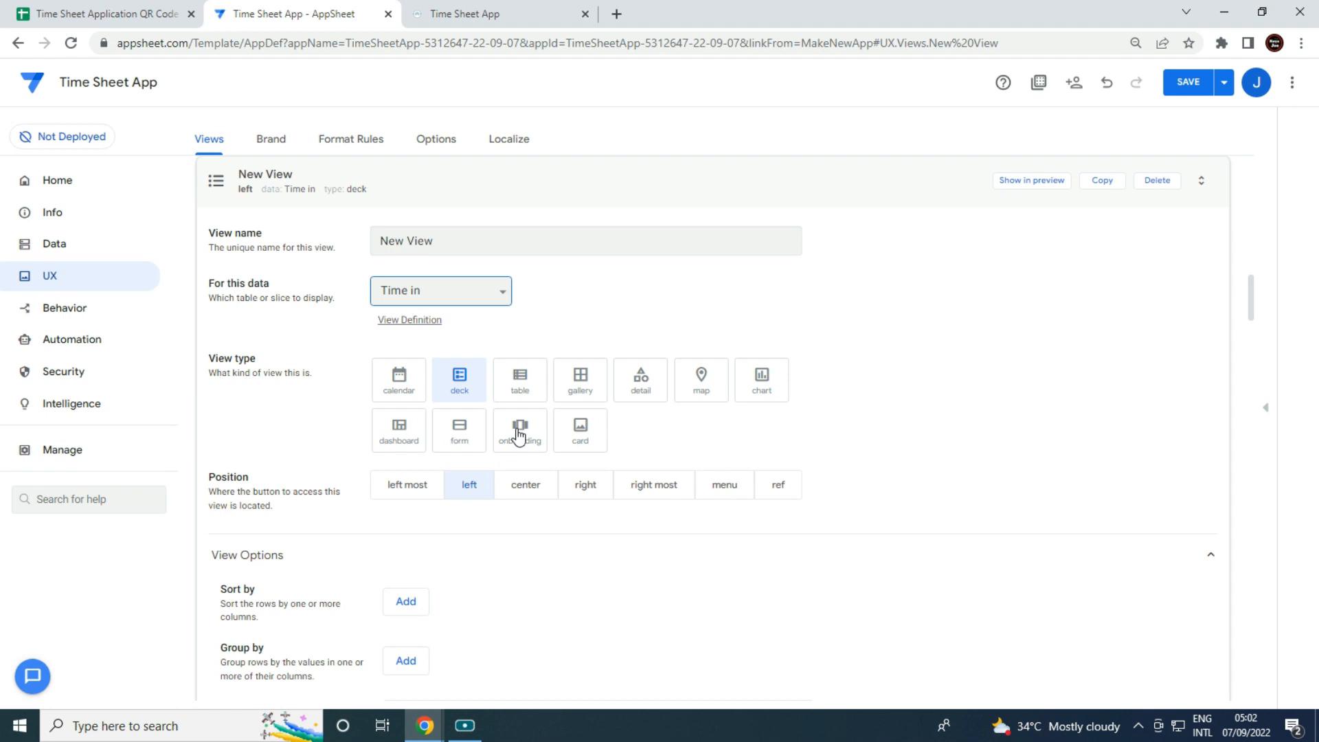
pyautogui.click(532, 392)
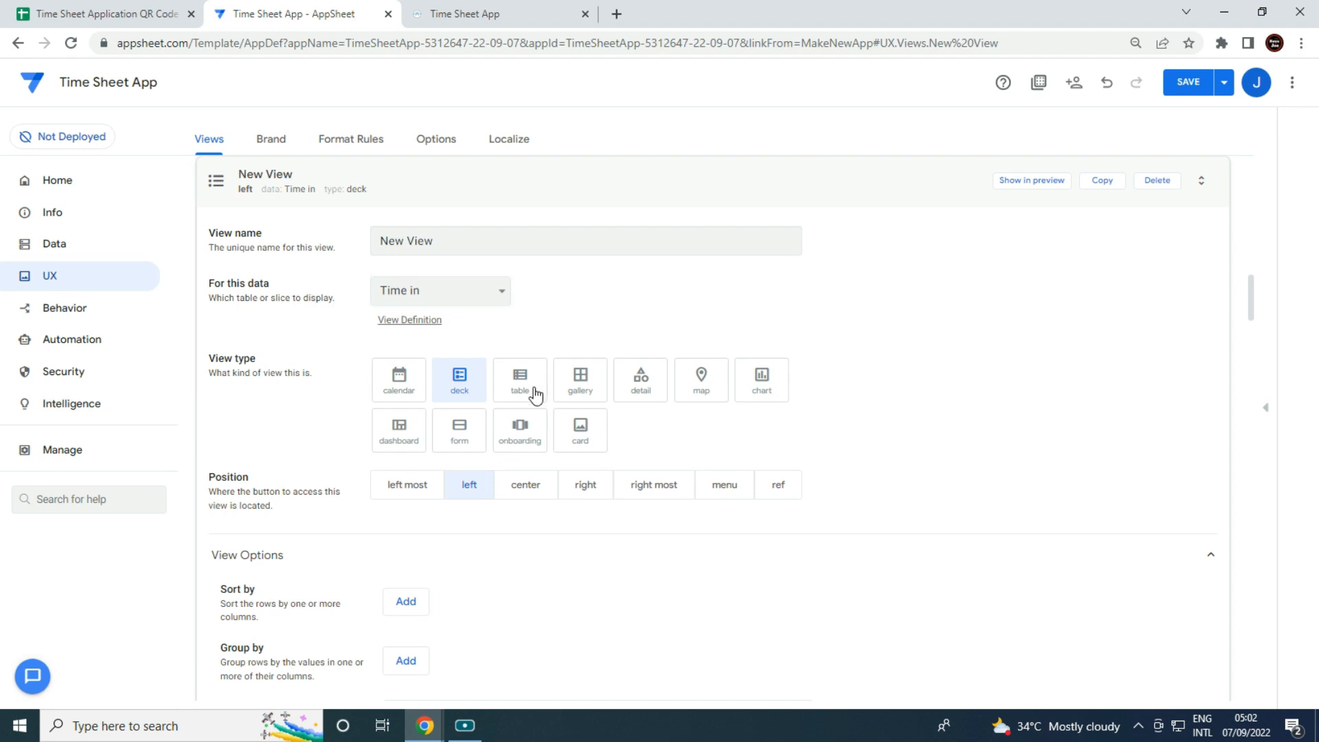
# Sort the view's rows by Date in, descending.
pyautogui.click(423, 603)
pyautogui.click(435, 608)
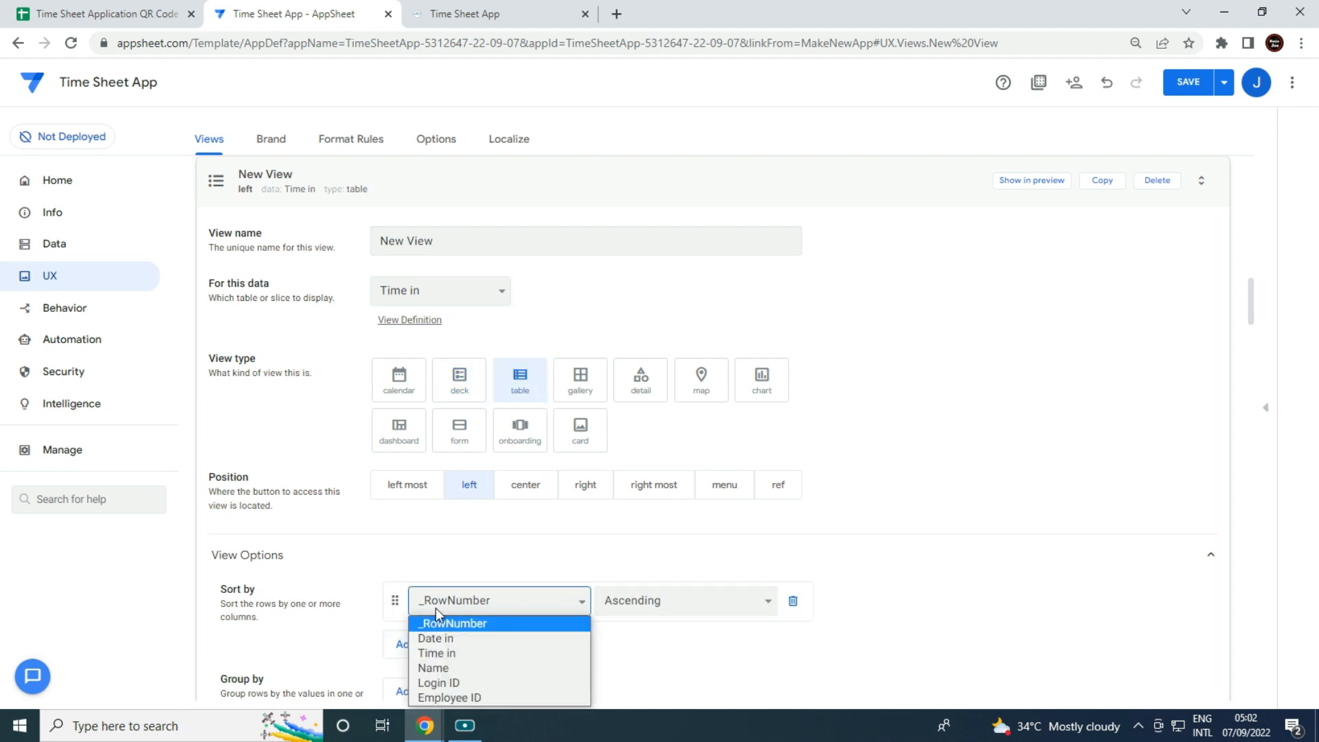
pyautogui.click(460, 639)
pyautogui.click(661, 609)
pyautogui.click(658, 646)
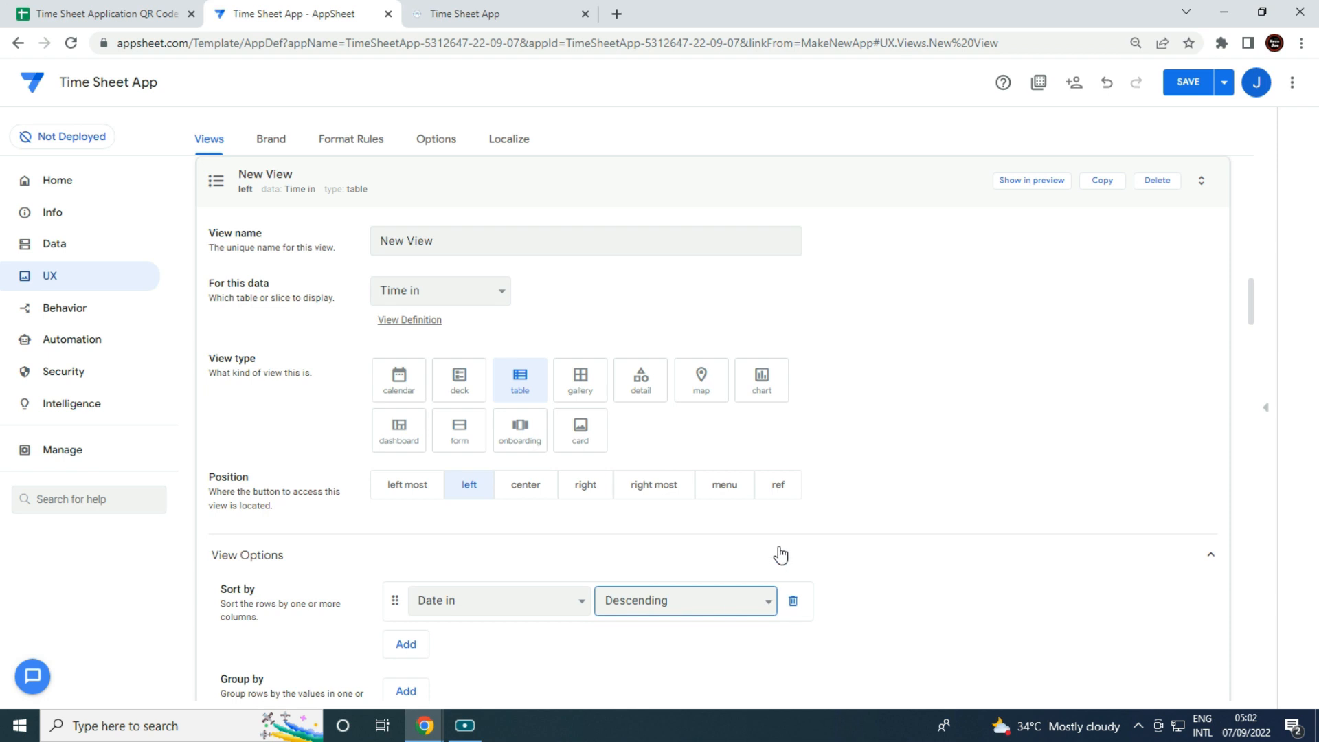
# Set the view's position to ref and name it 'Time in'.
pyautogui.click(792, 498)
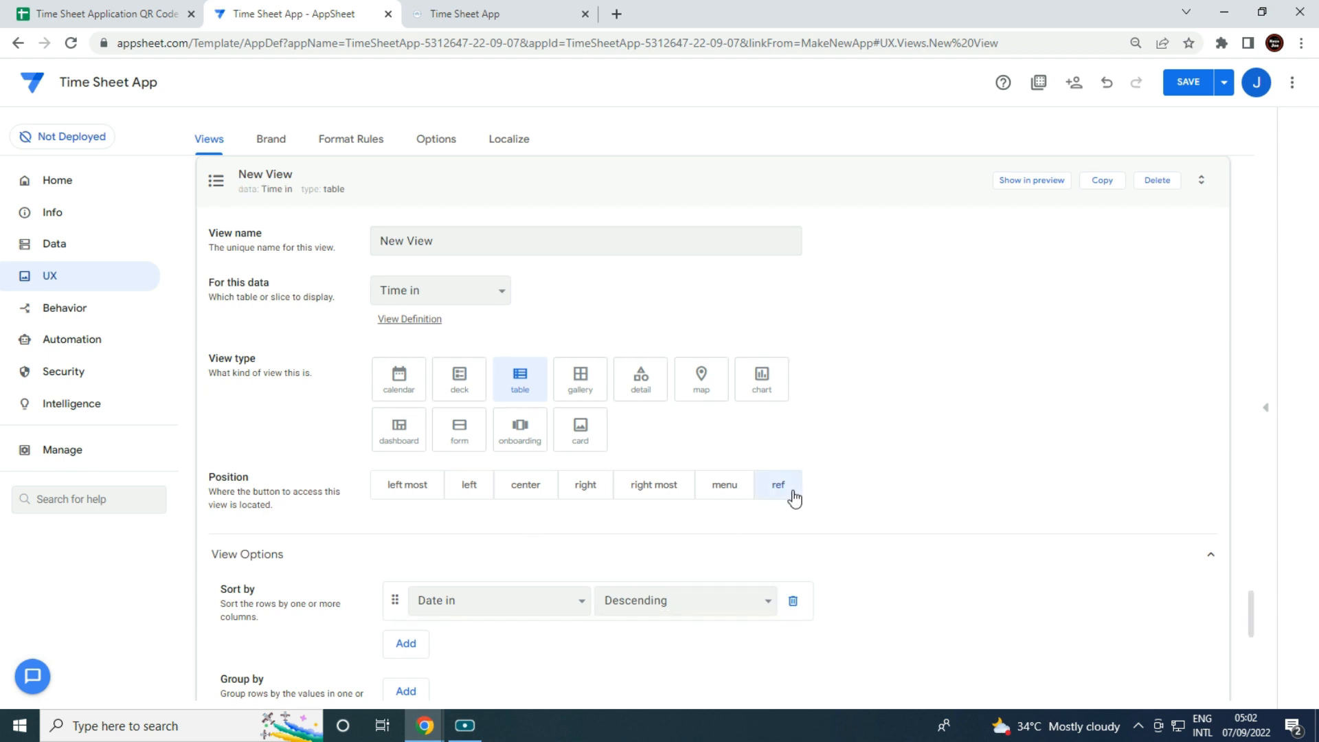
pyautogui.click(530, 248)
pyautogui.hotkey('ctrl', 'a')
pyautogui.write('Ti')
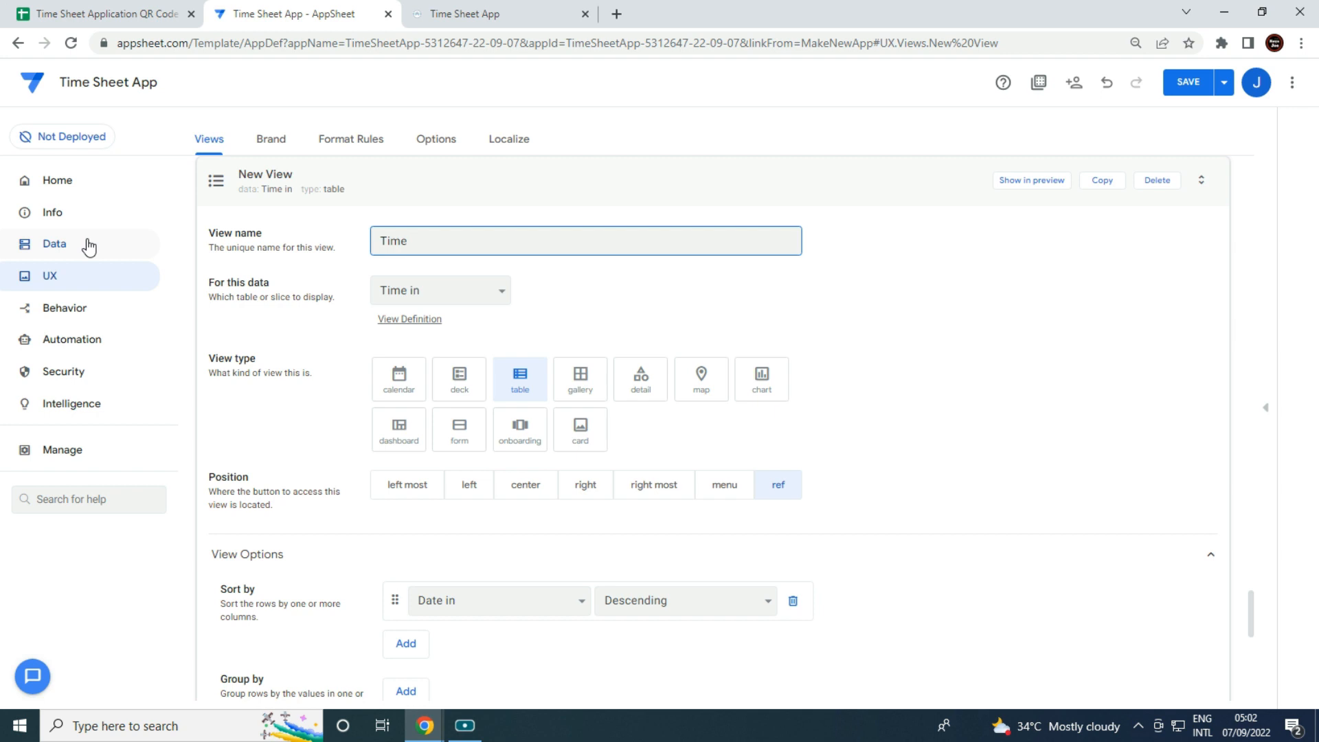
pyautogui.write('me in')
pyautogui.click(889, 425)
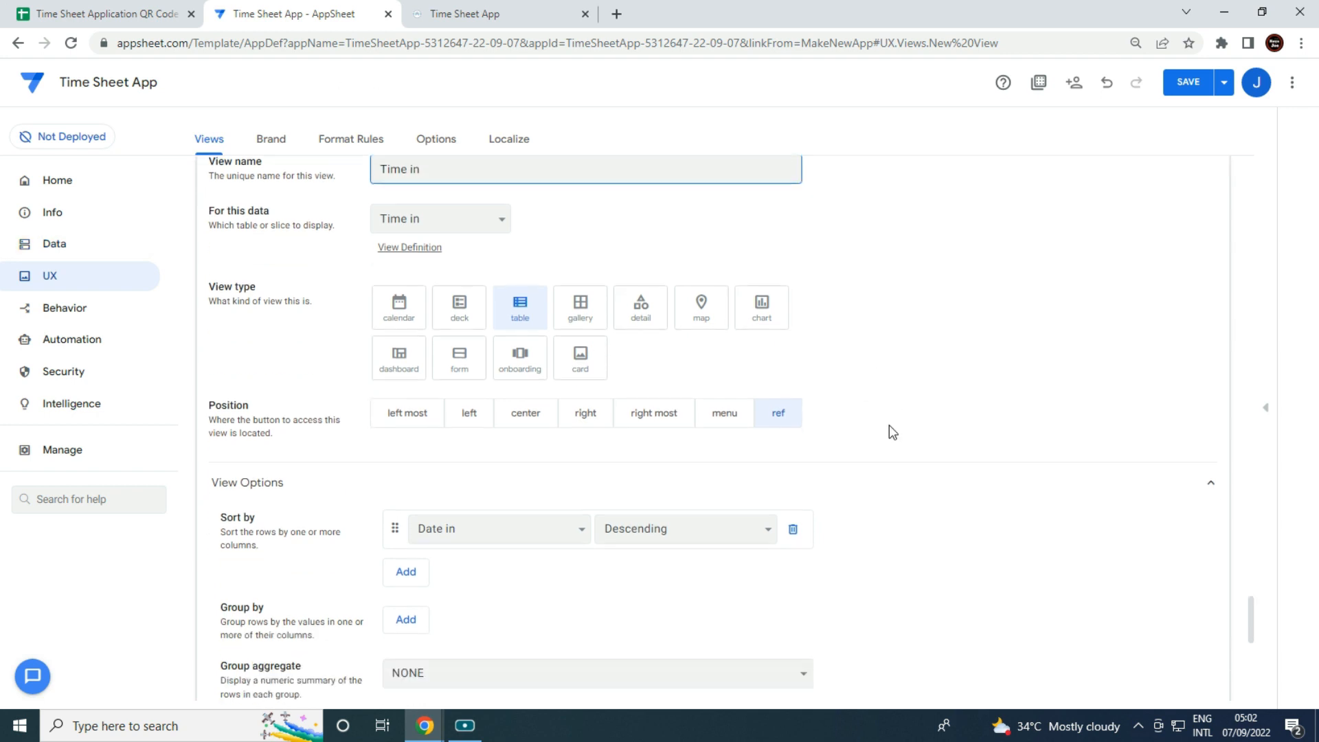
# Order the view's columns as Employee ID, Name, Date in, Time in, Login ID.
pyautogui.scroll(-5, 1000, 439)
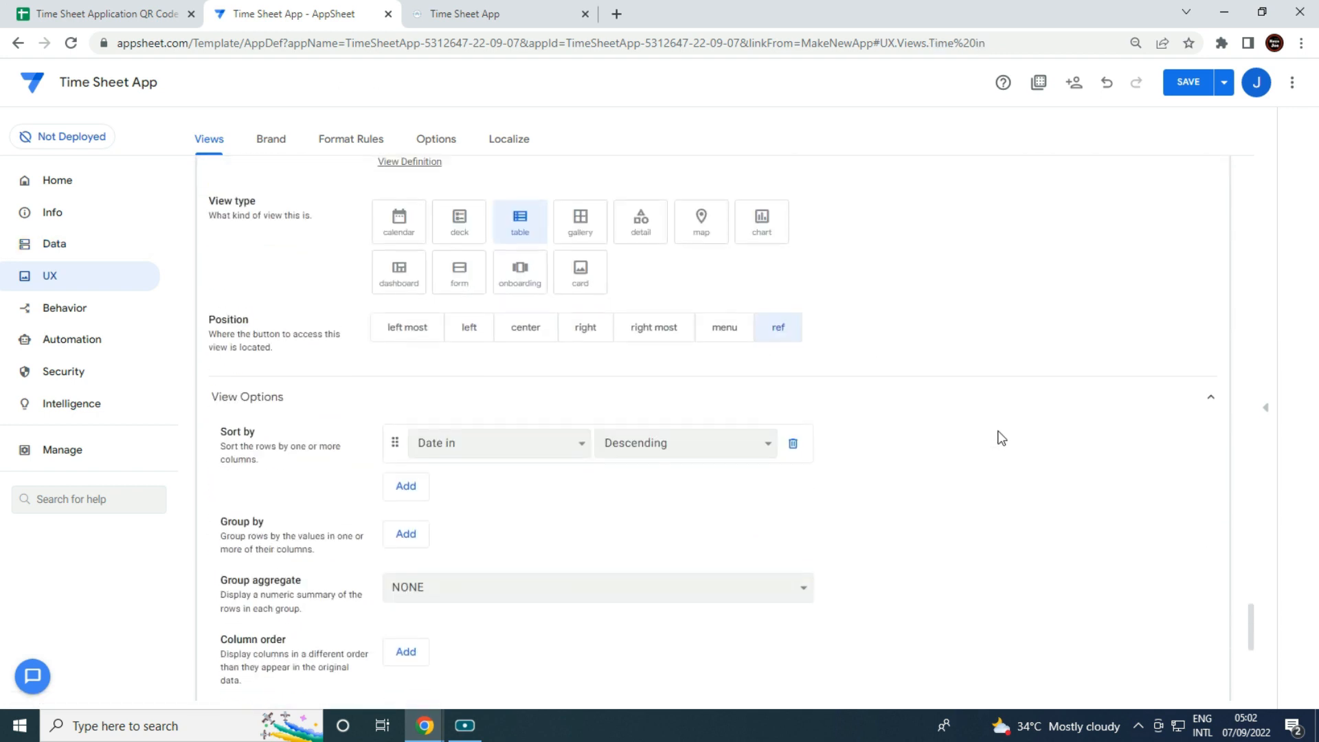
pyautogui.click(419, 482)
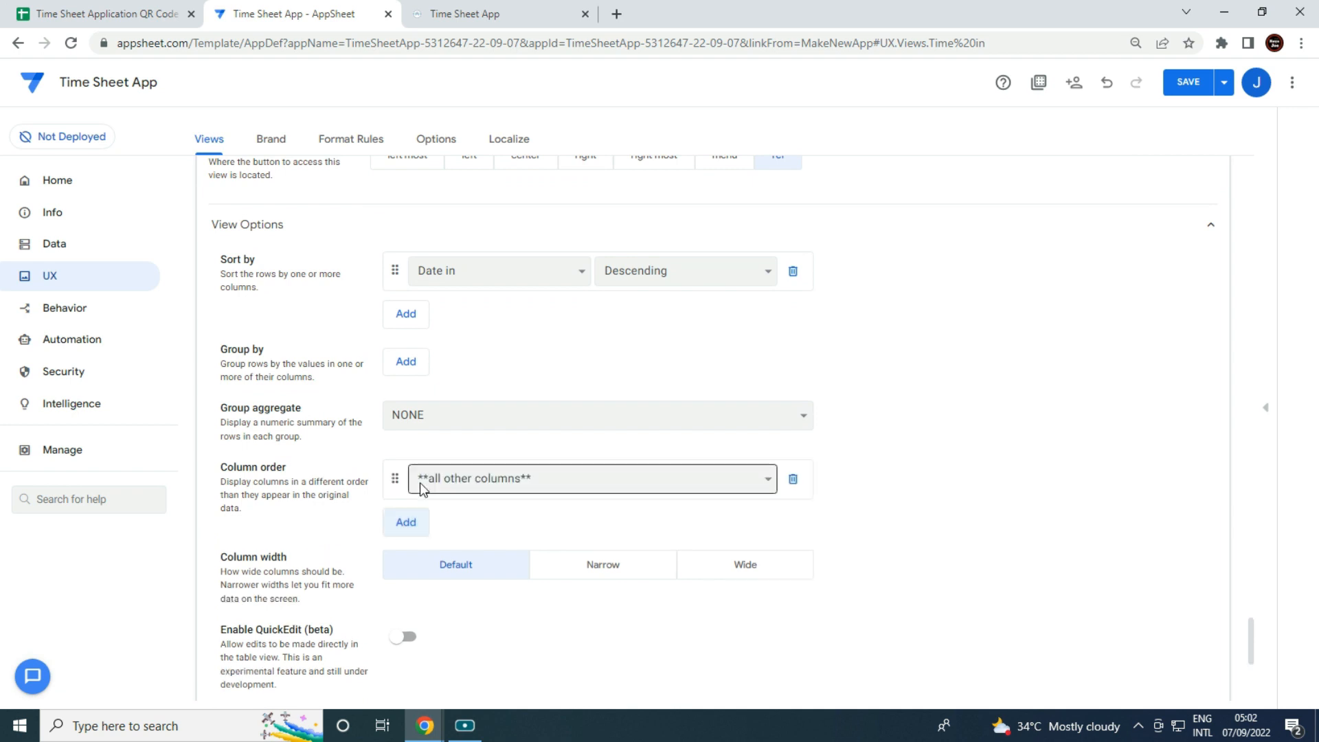
pyautogui.click(486, 481)
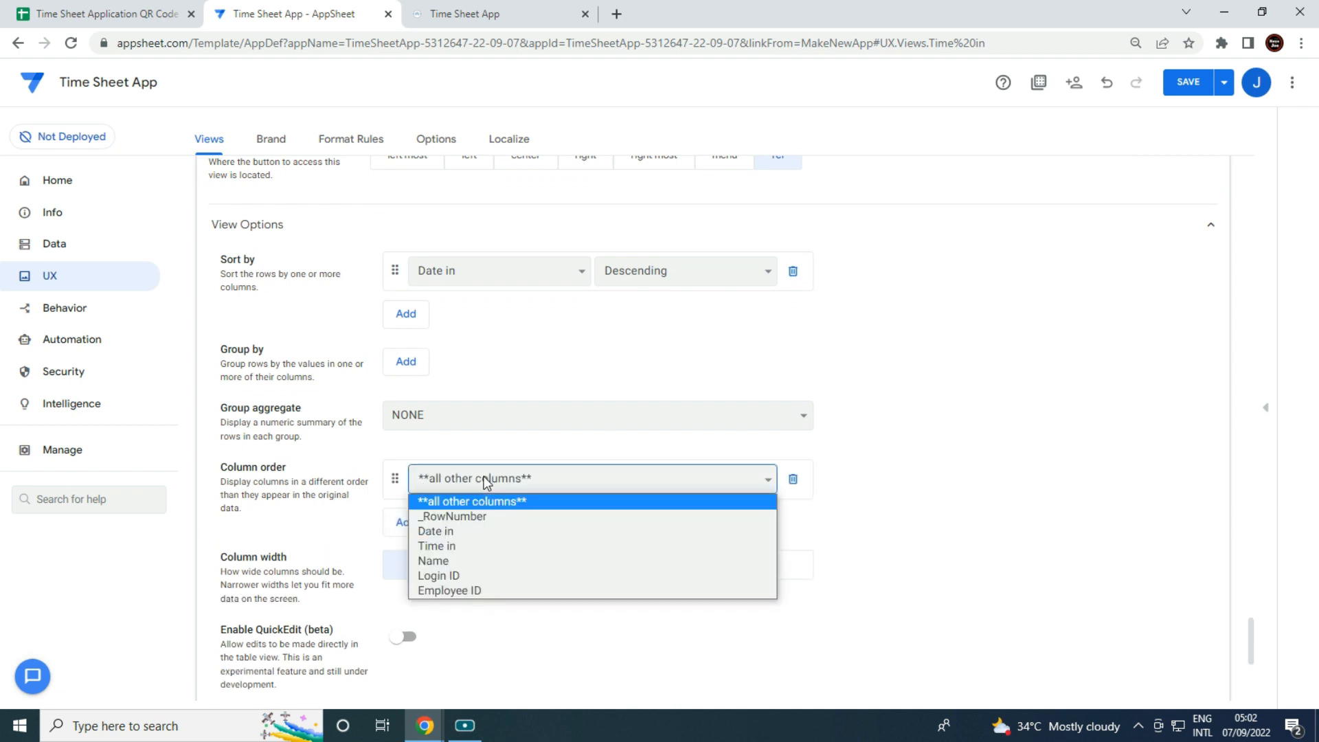
pyautogui.click(493, 592)
pyautogui.click(416, 531)
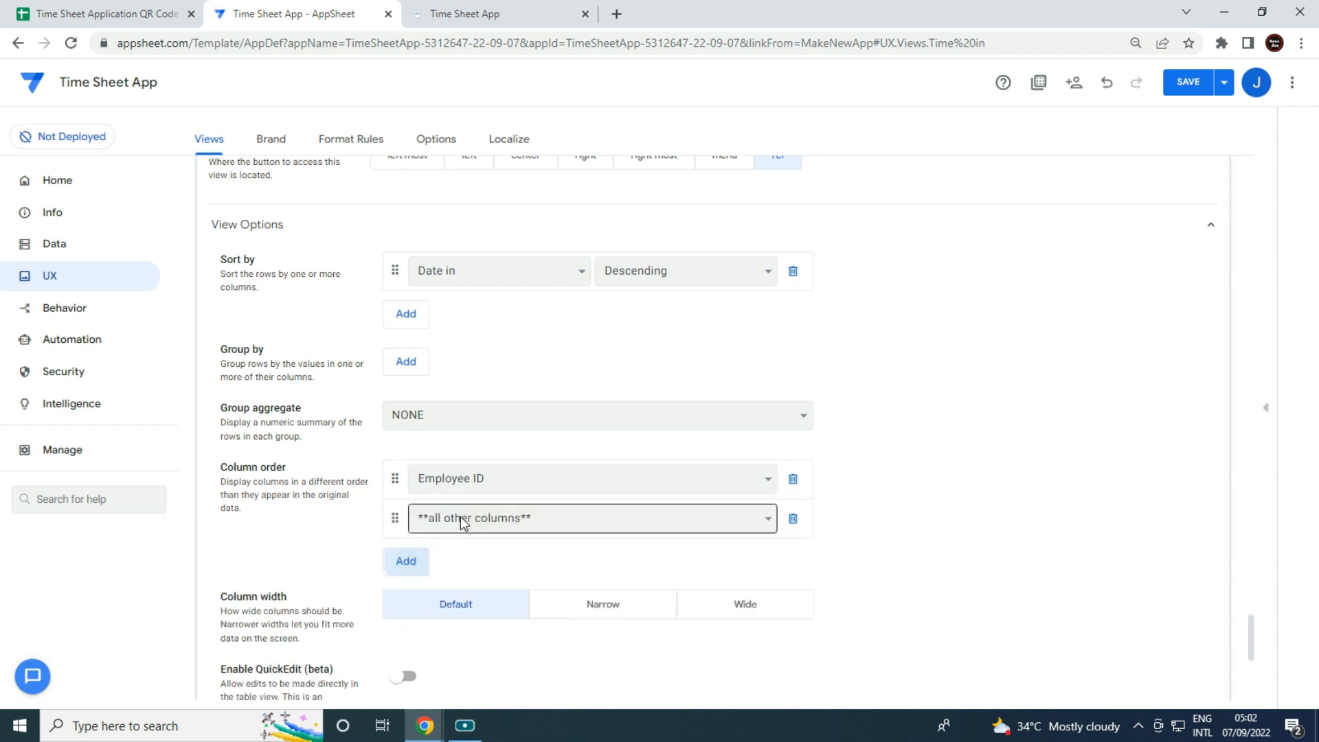
pyautogui.click(460, 517)
pyautogui.click(476, 600)
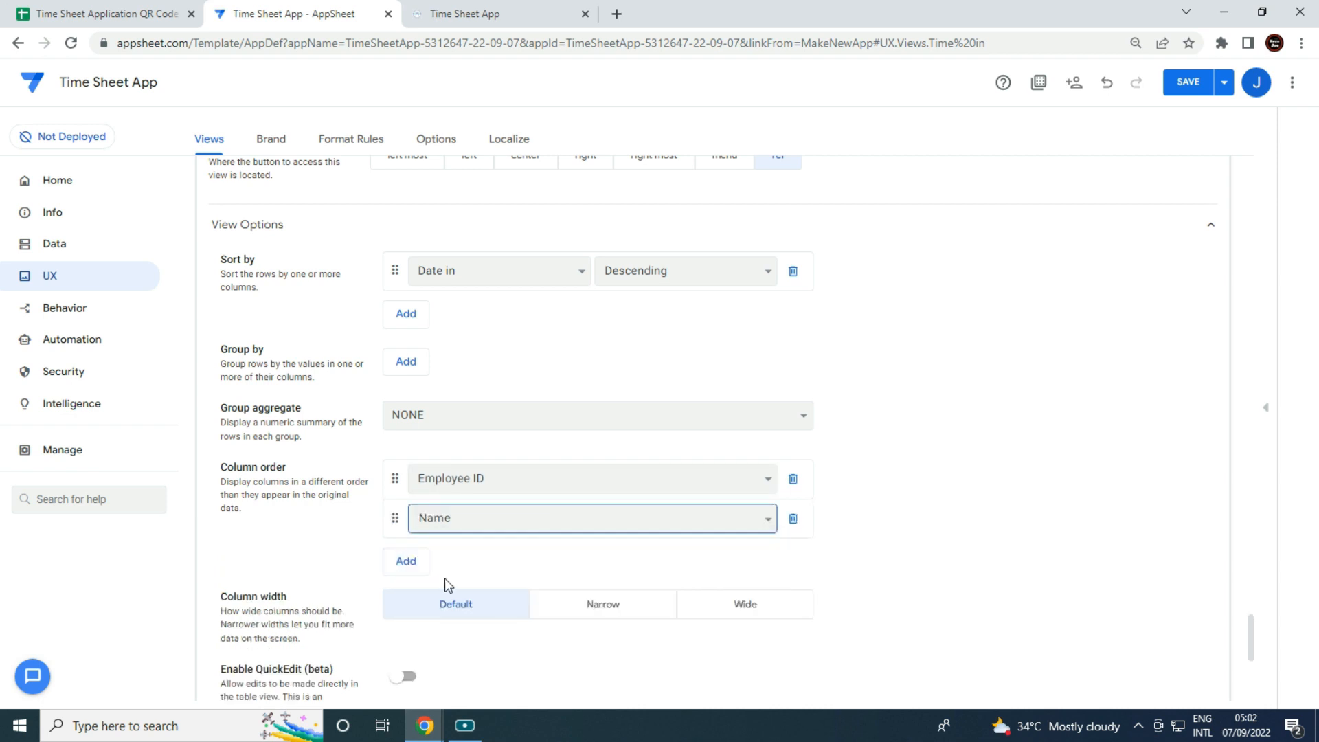
pyautogui.click(414, 564)
pyautogui.click(485, 559)
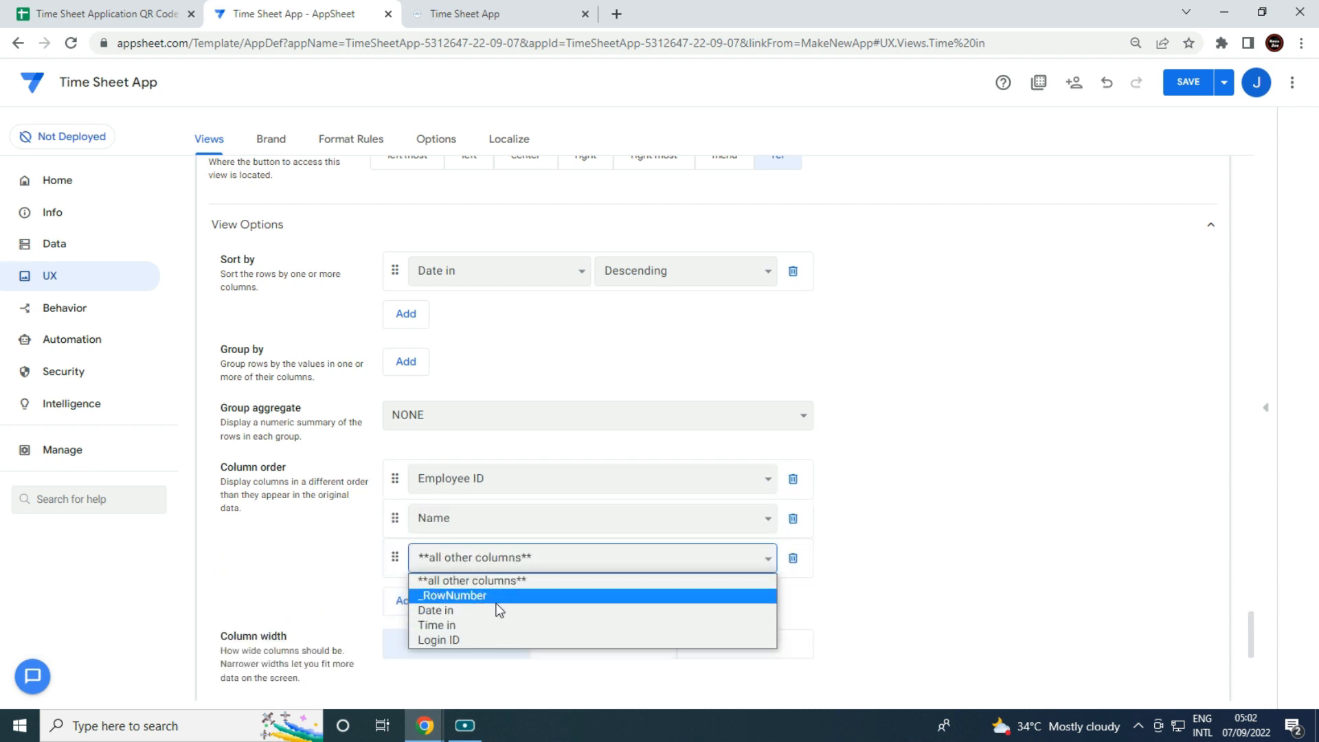
pyautogui.click(496, 611)
pyautogui.click(406, 600)
pyautogui.click(484, 598)
pyautogui.click(494, 650)
pyautogui.click(423, 636)
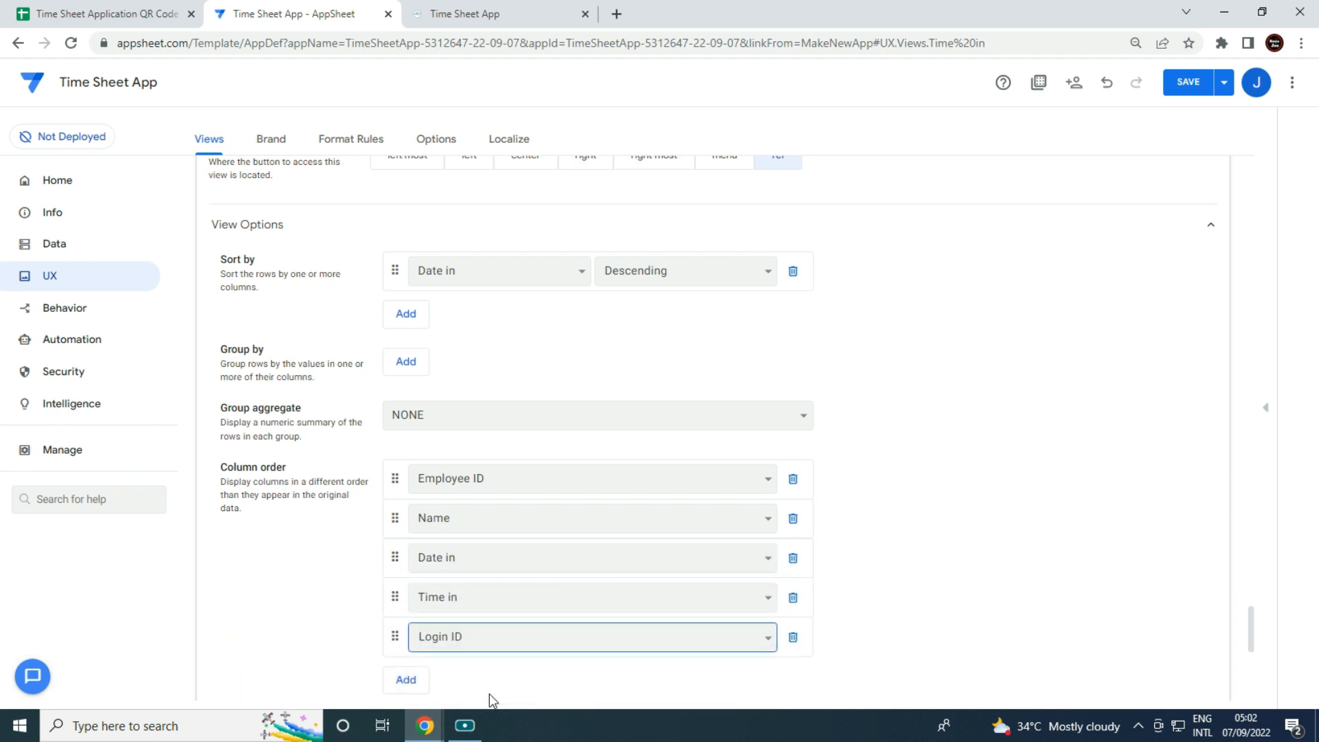
# Expand Behavior and select the view's LINKTOVIEW app link expression.
pyautogui.scroll(-5, 790, 612)
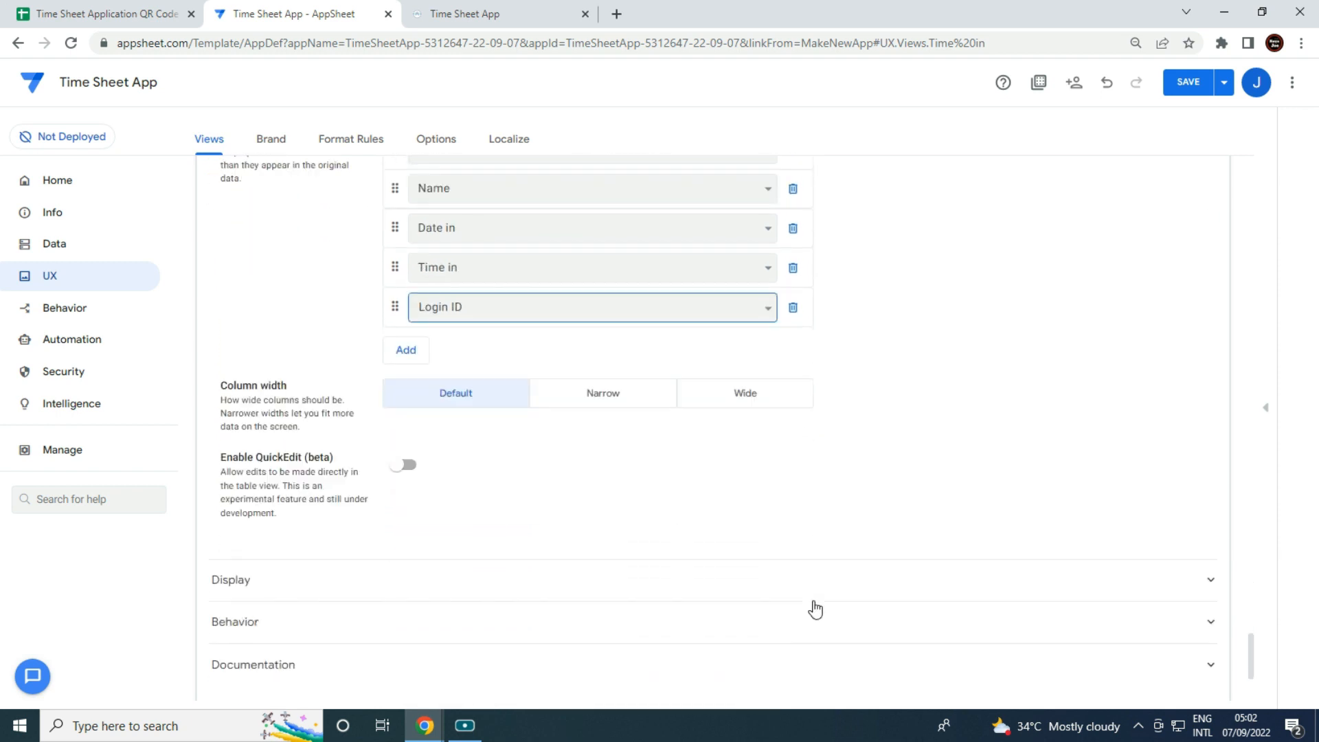
pyautogui.scroll(10, 843, 562)
pyautogui.scroll(-7, 843, 562)
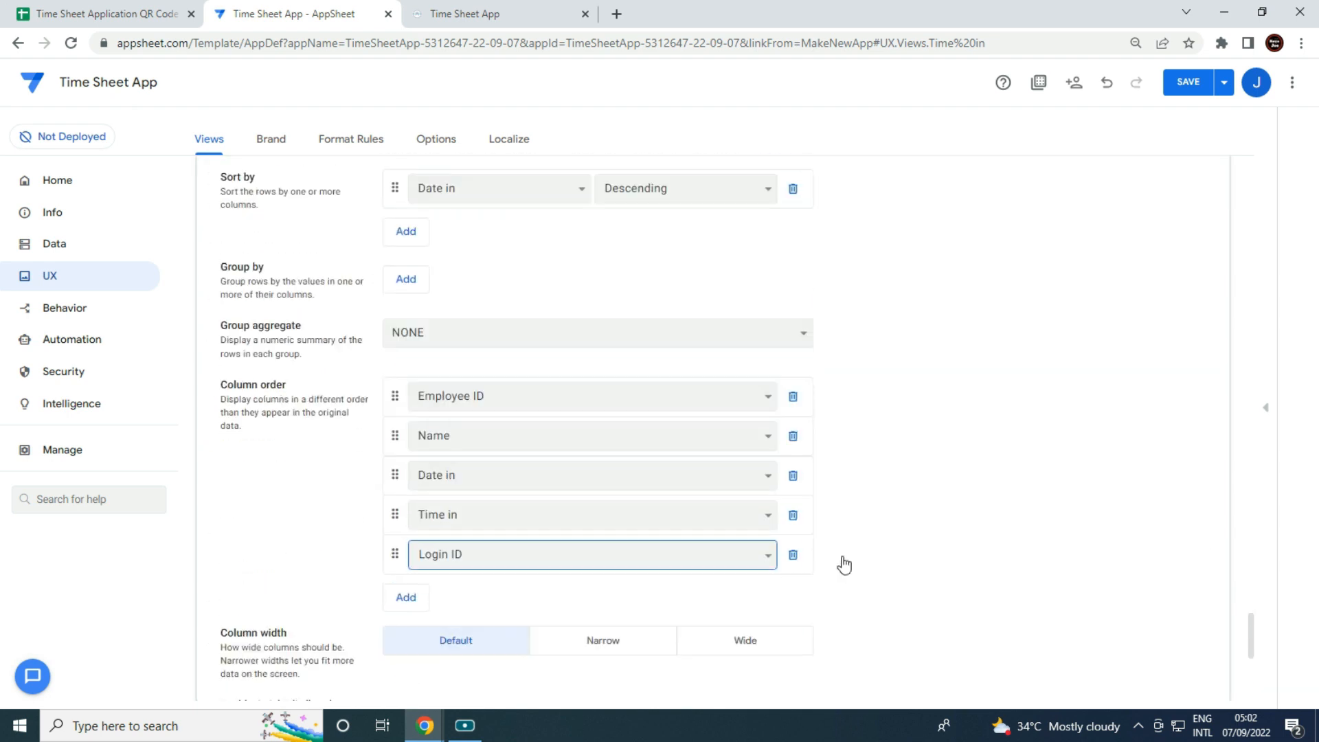
pyautogui.scroll(-4, 846, 564)
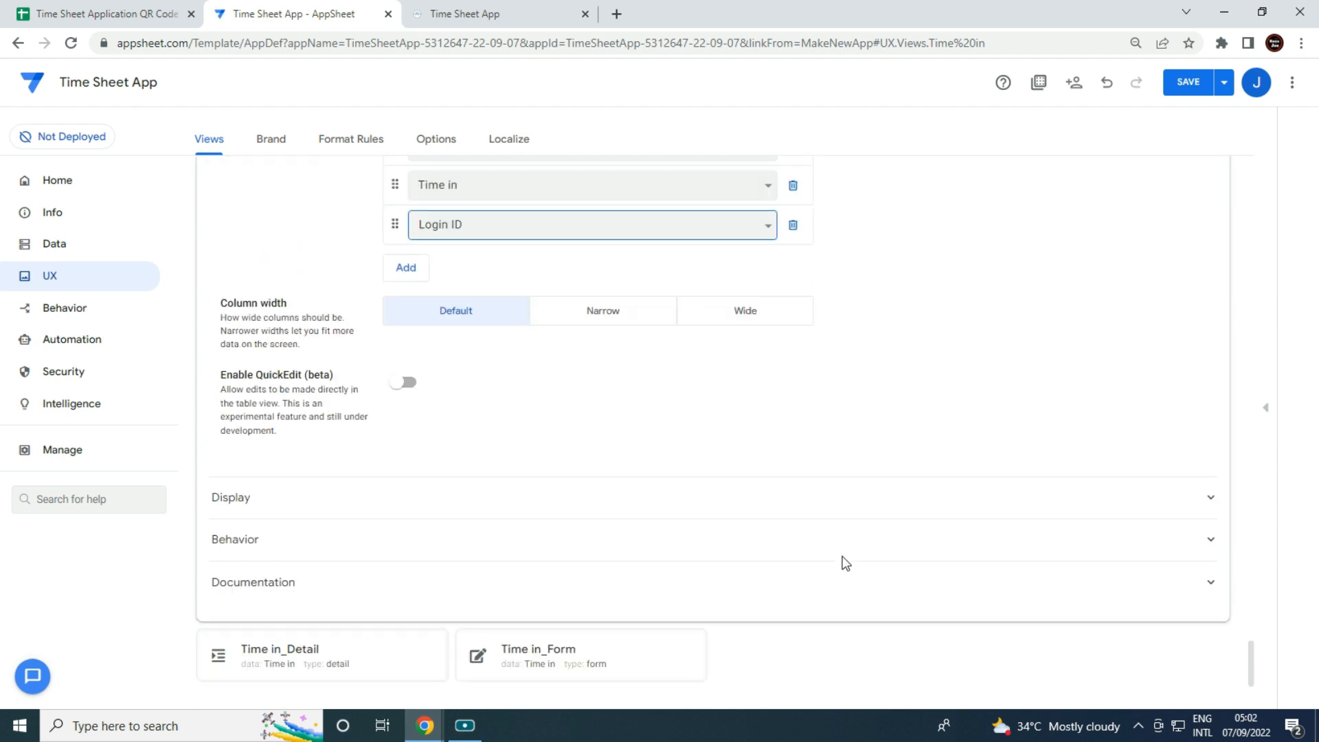
pyautogui.click(353, 543)
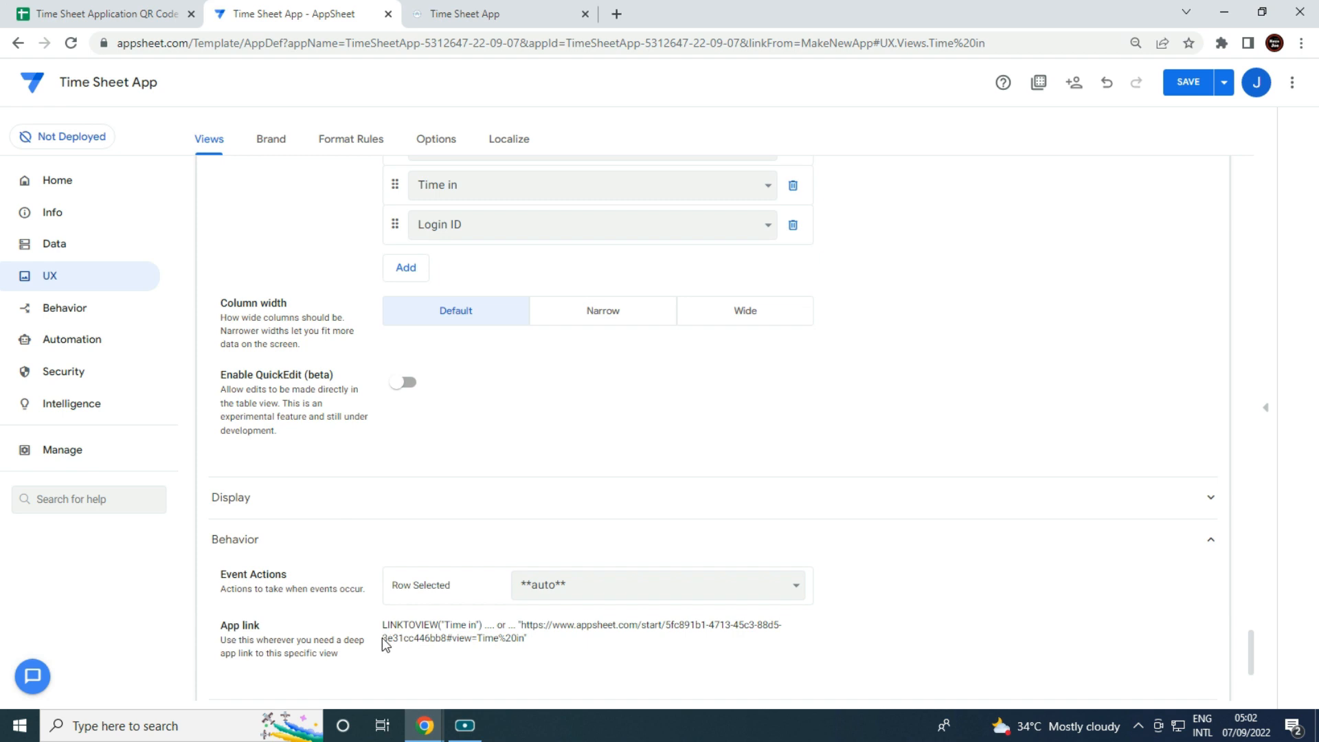
pyautogui.moveTo(382, 631); pyautogui.dragTo(474, 616)
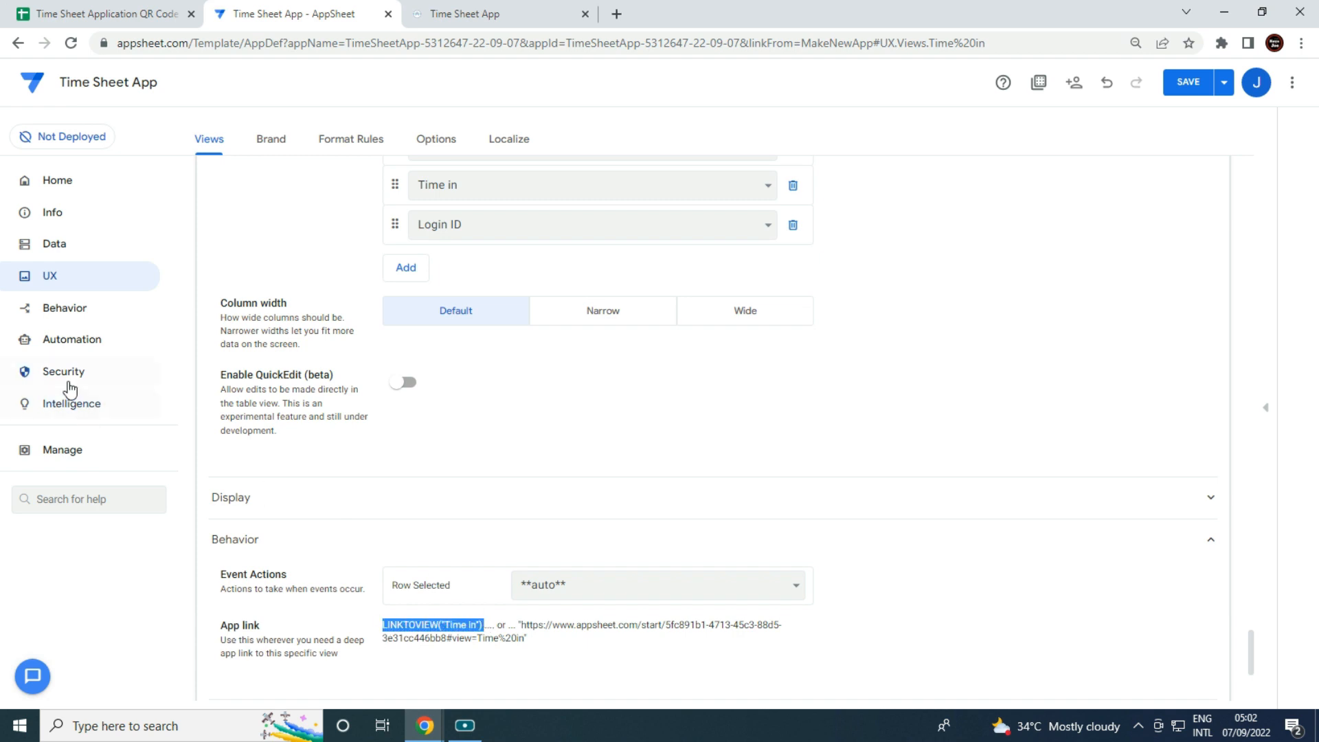
# Create a new 'go to another view' action targeting the pasted LINKTOVIEW("Time in") expression.
pyautogui.click(62, 315)
pyautogui.click(258, 238)
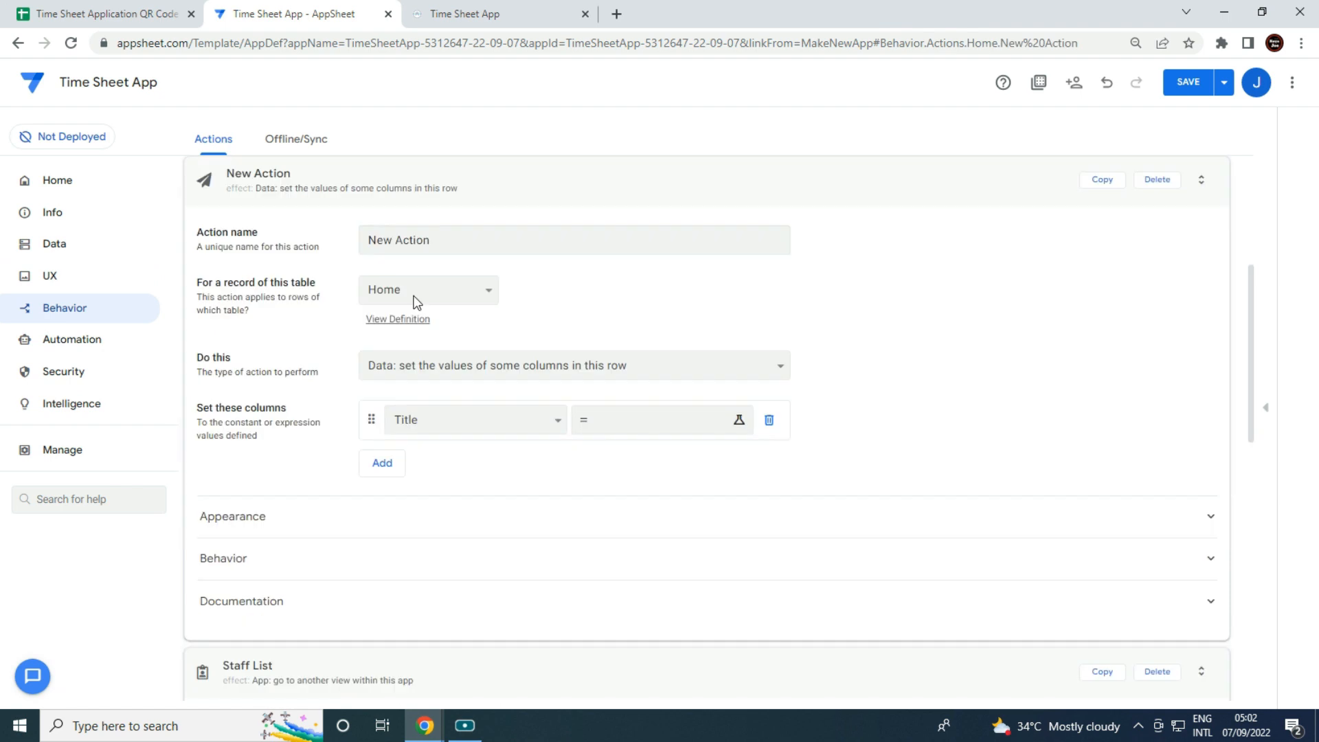
pyautogui.click(687, 378)
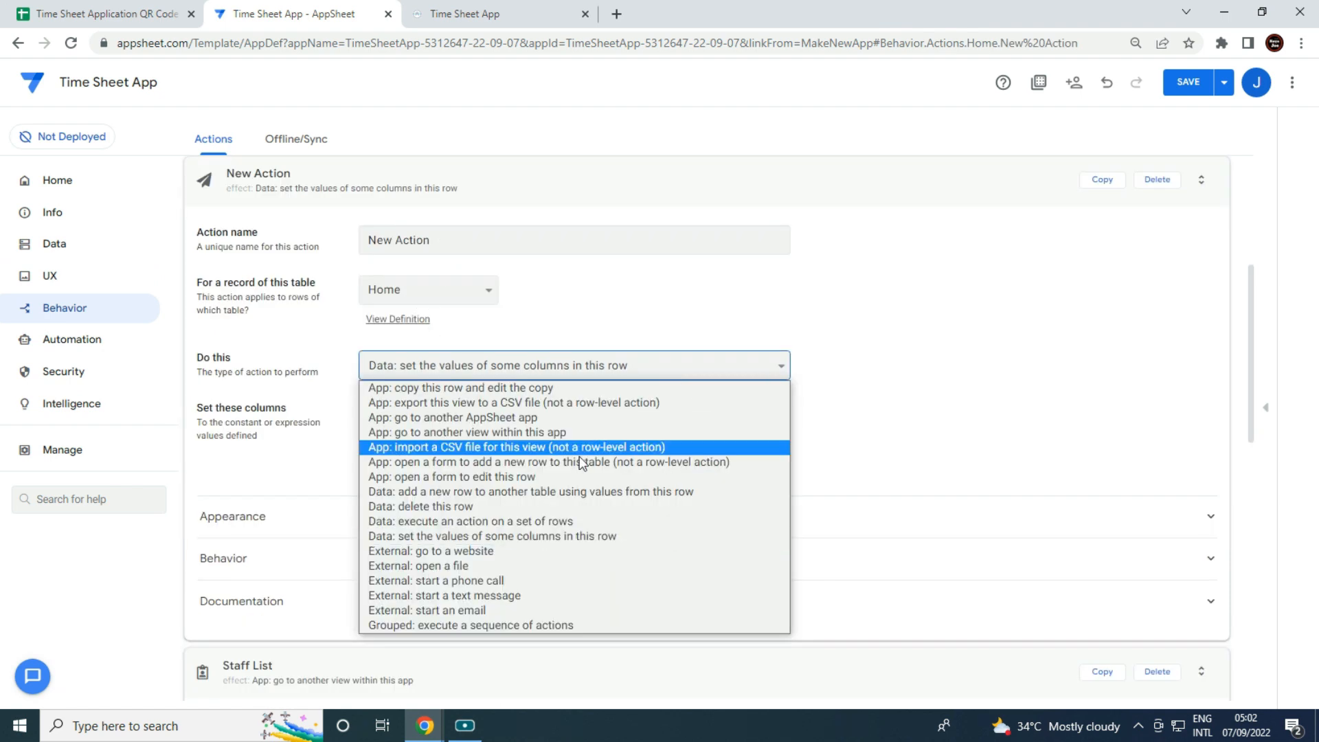
pyautogui.click(539, 433)
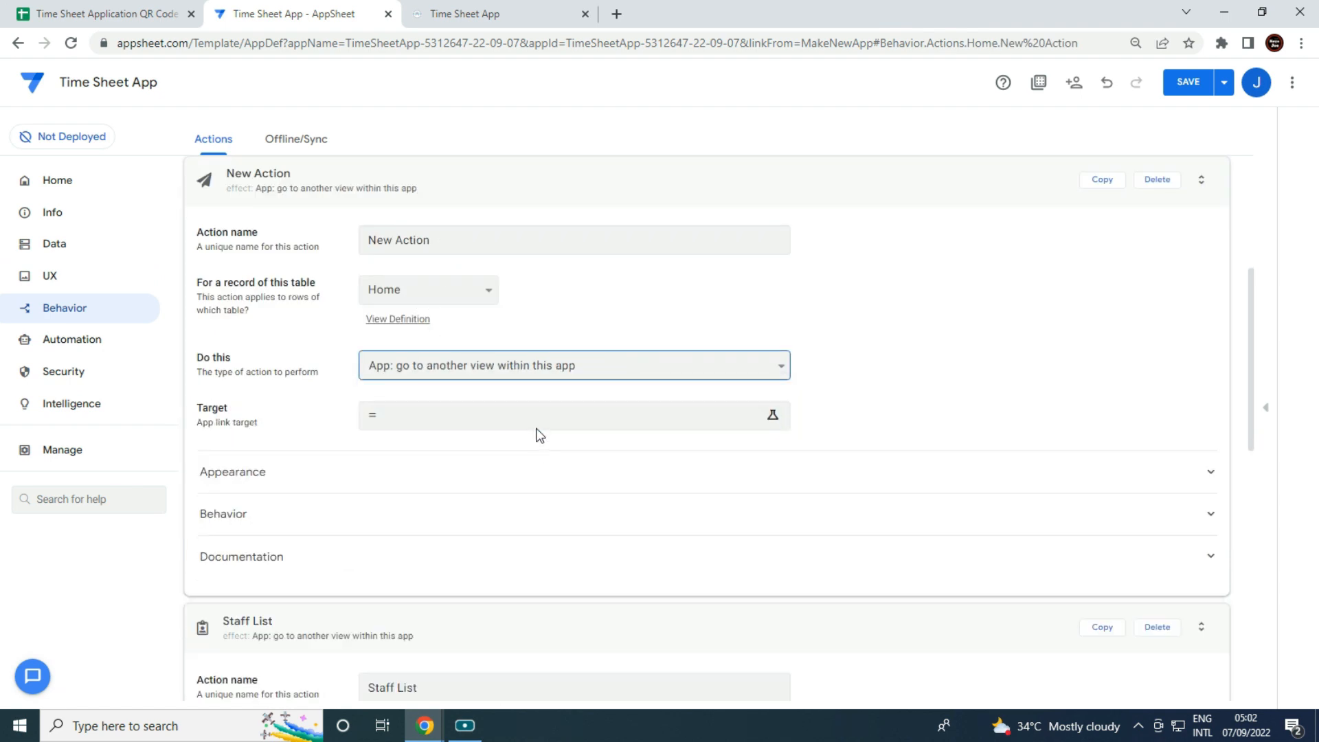
pyautogui.click(480, 415)
pyautogui.write('LINKTOVIEW("Time in")')
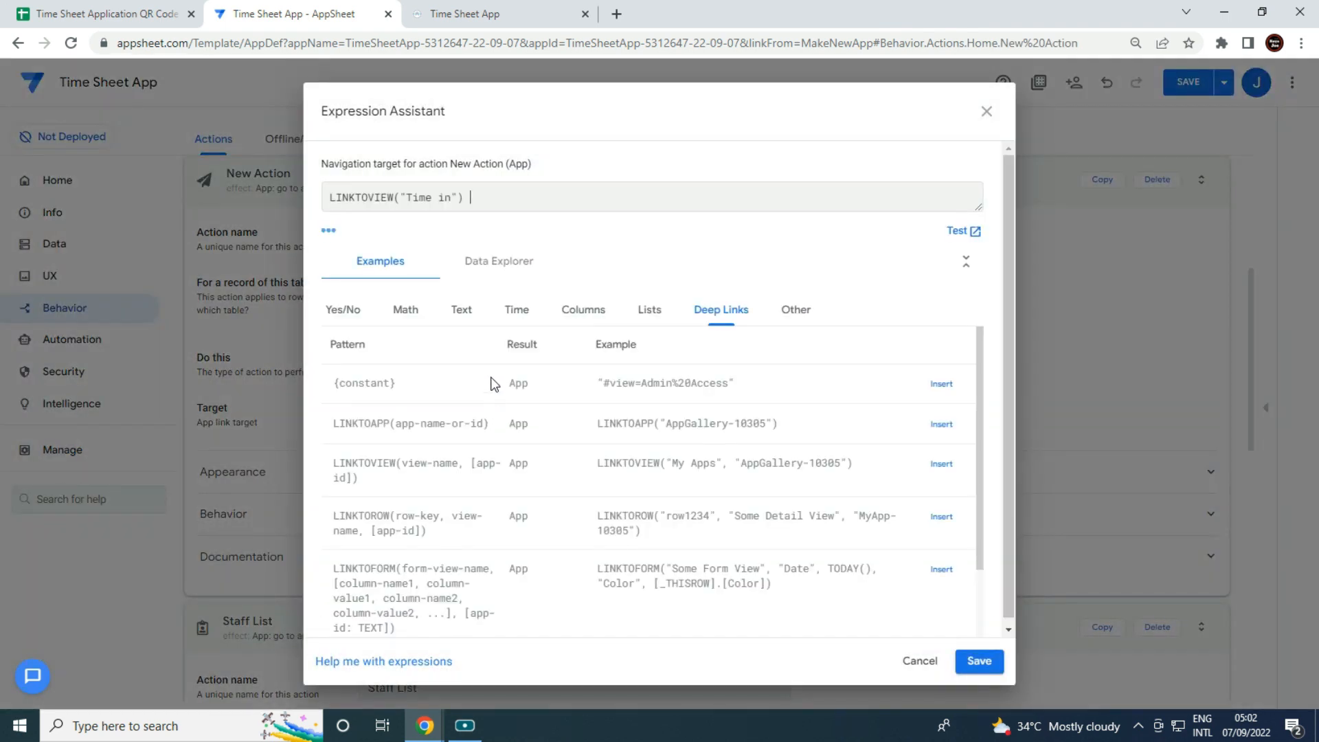
pyautogui.click(980, 662)
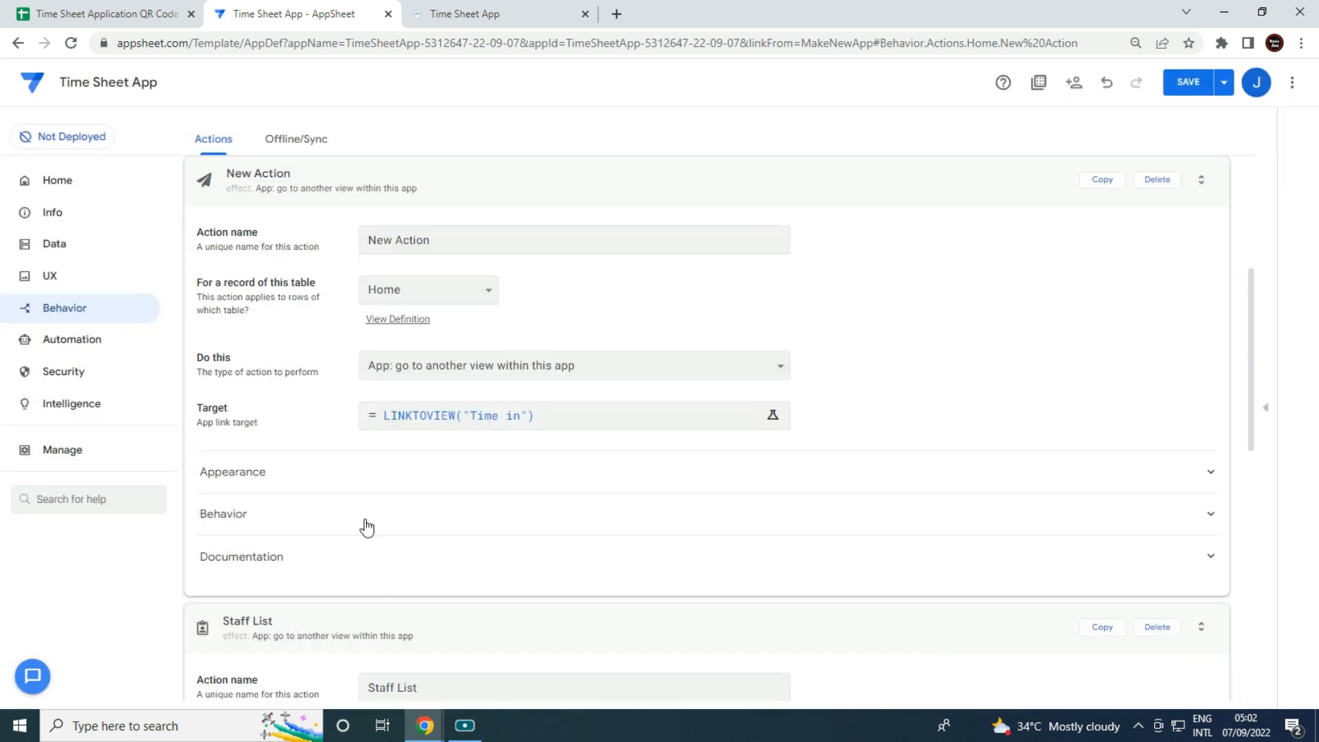
# Give the action a calendar icon and name it 'Time in'.
pyautogui.click(352, 485)
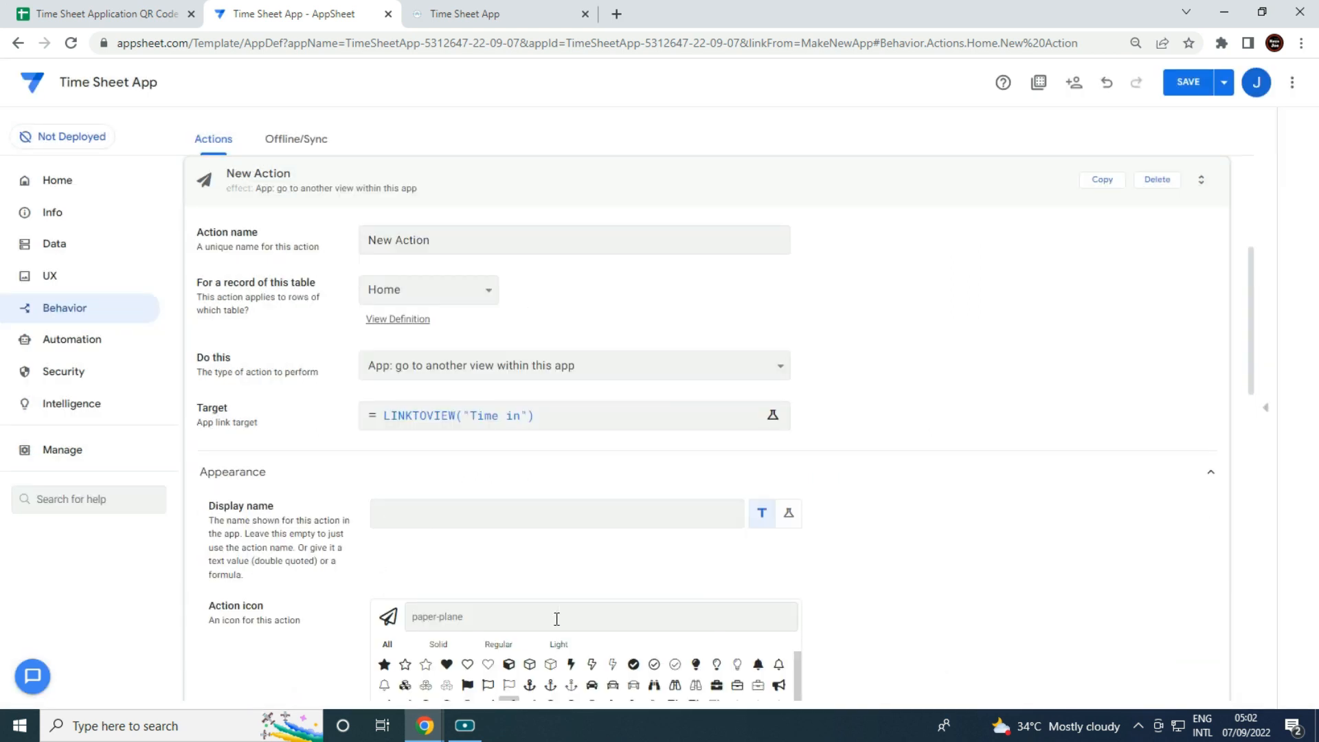
pyautogui.write('cale')
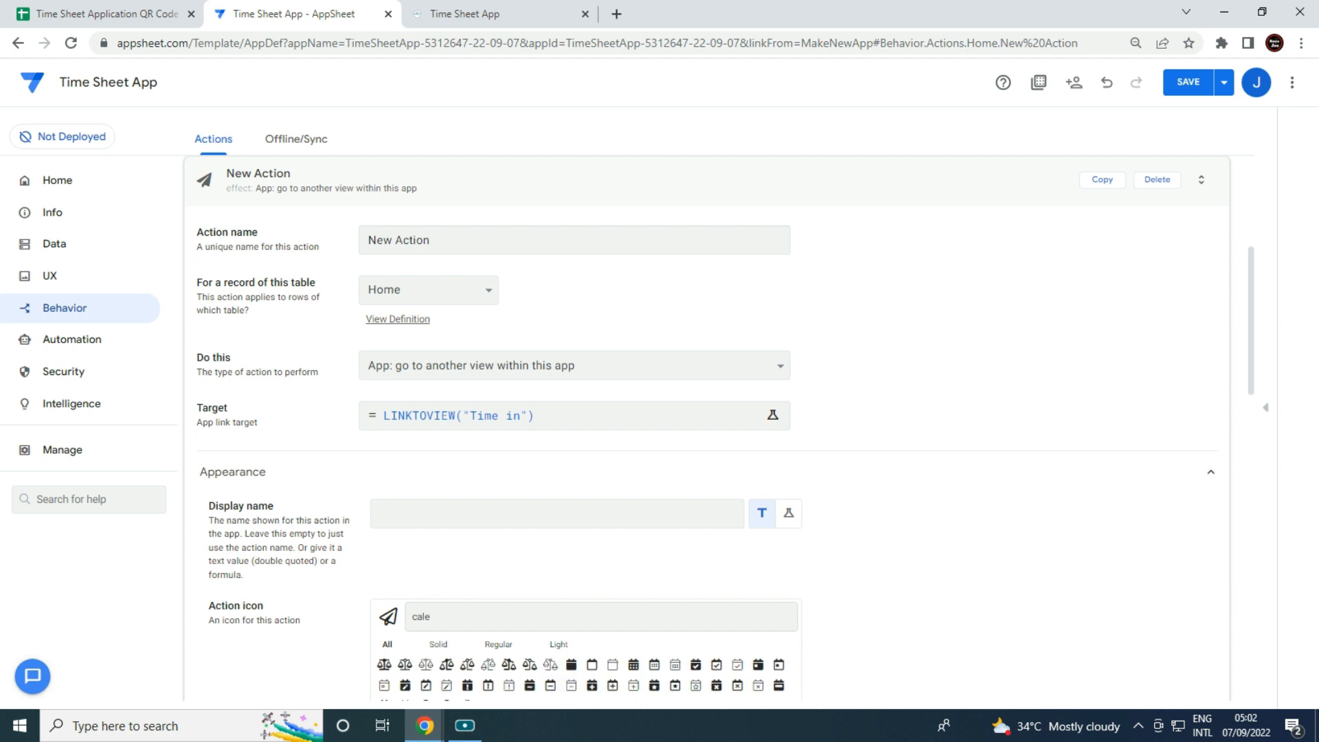
pyautogui.click(778, 664)
pyautogui.click(461, 244)
pyautogui.write('Time in')
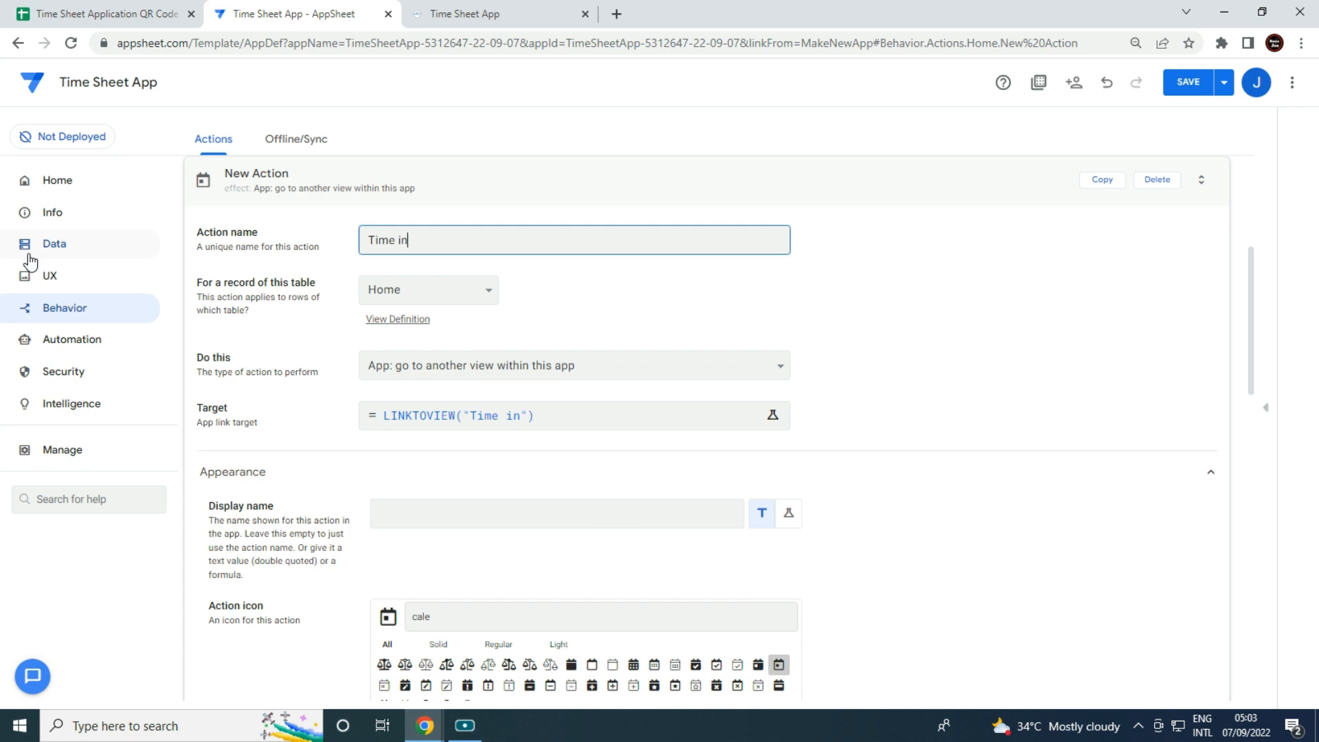
pyautogui.press('Tab')
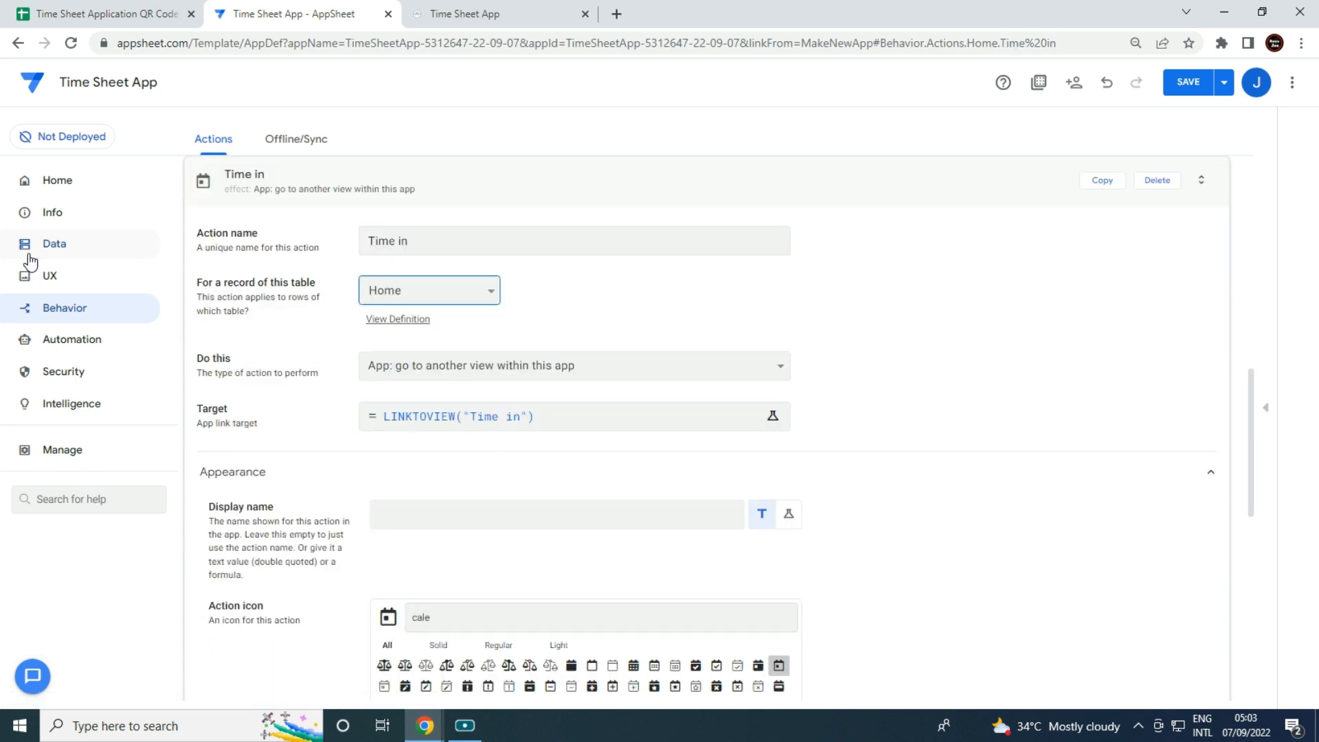
pyautogui.click(84, 281)
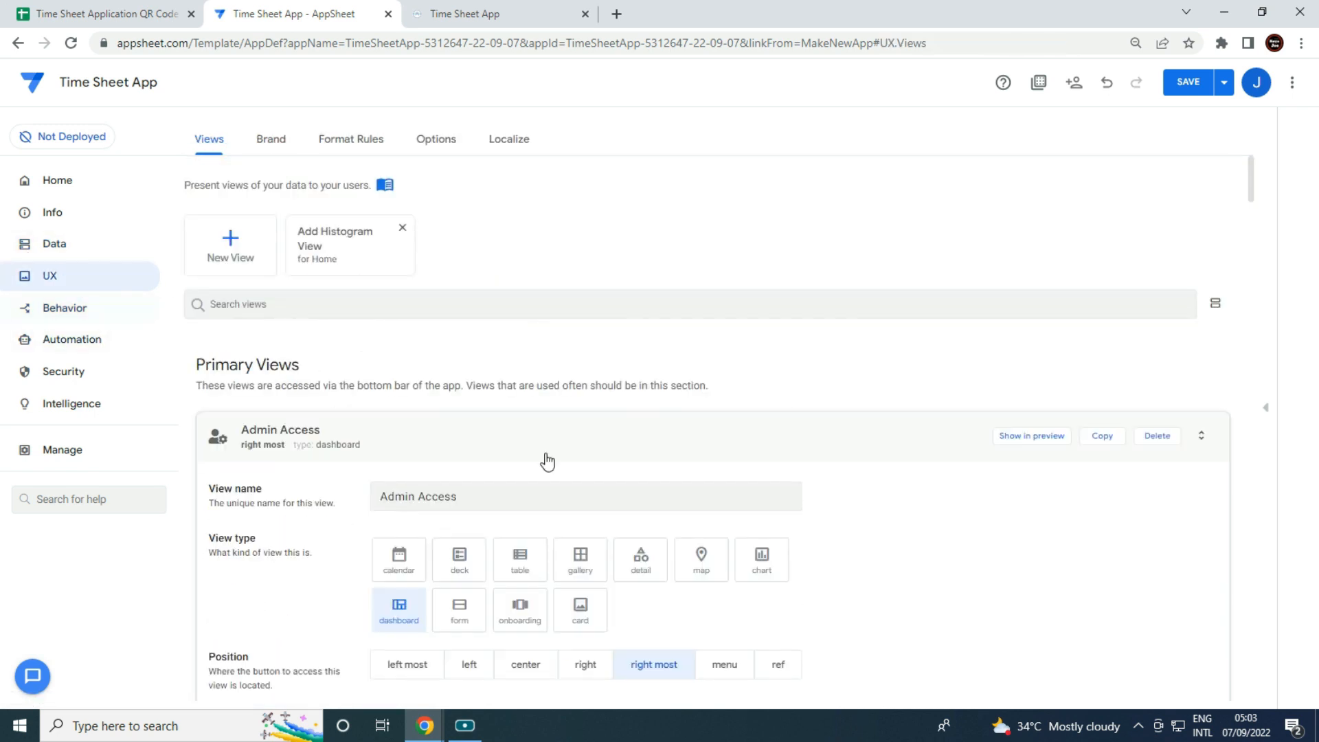
# Create a table view named 'Time out' based on the Time out data.
pyautogui.click(244, 258)
pyautogui.click(481, 302)
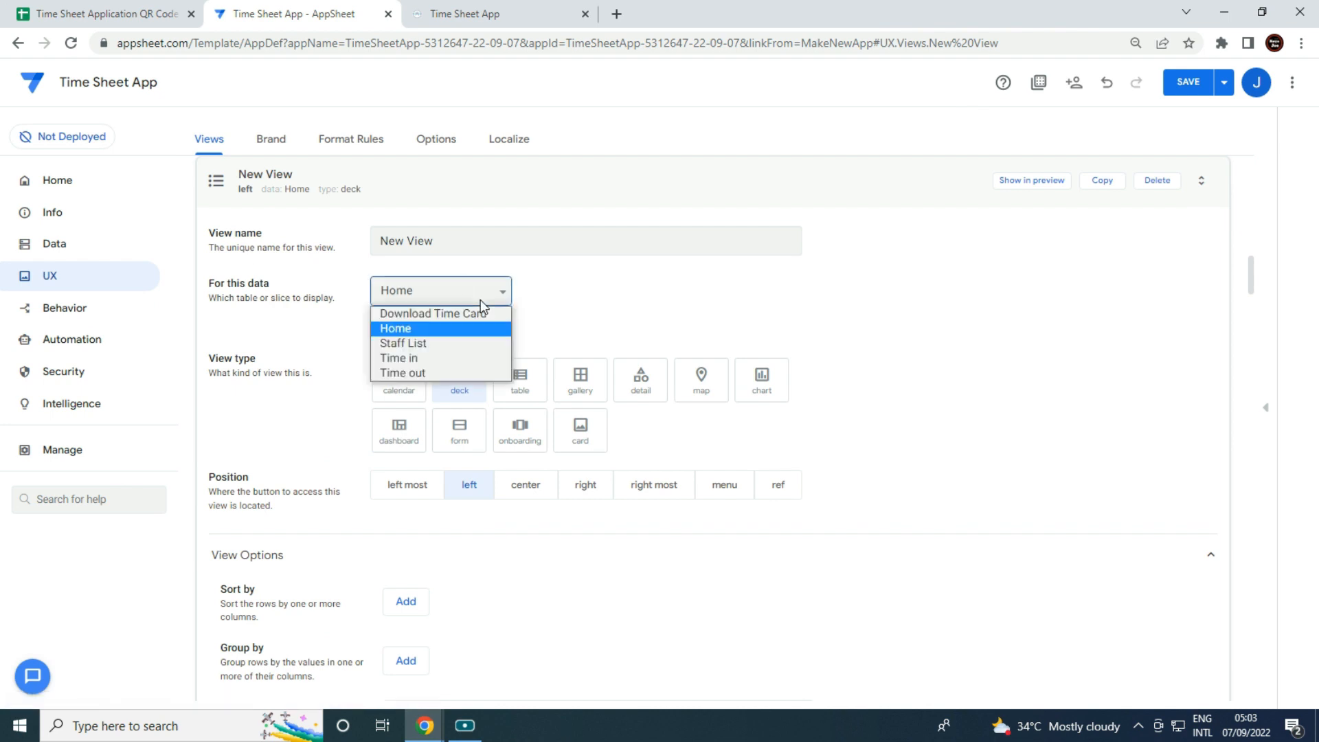
pyautogui.click(466, 371)
pyautogui.click(464, 241)
pyautogui.write('Time out')
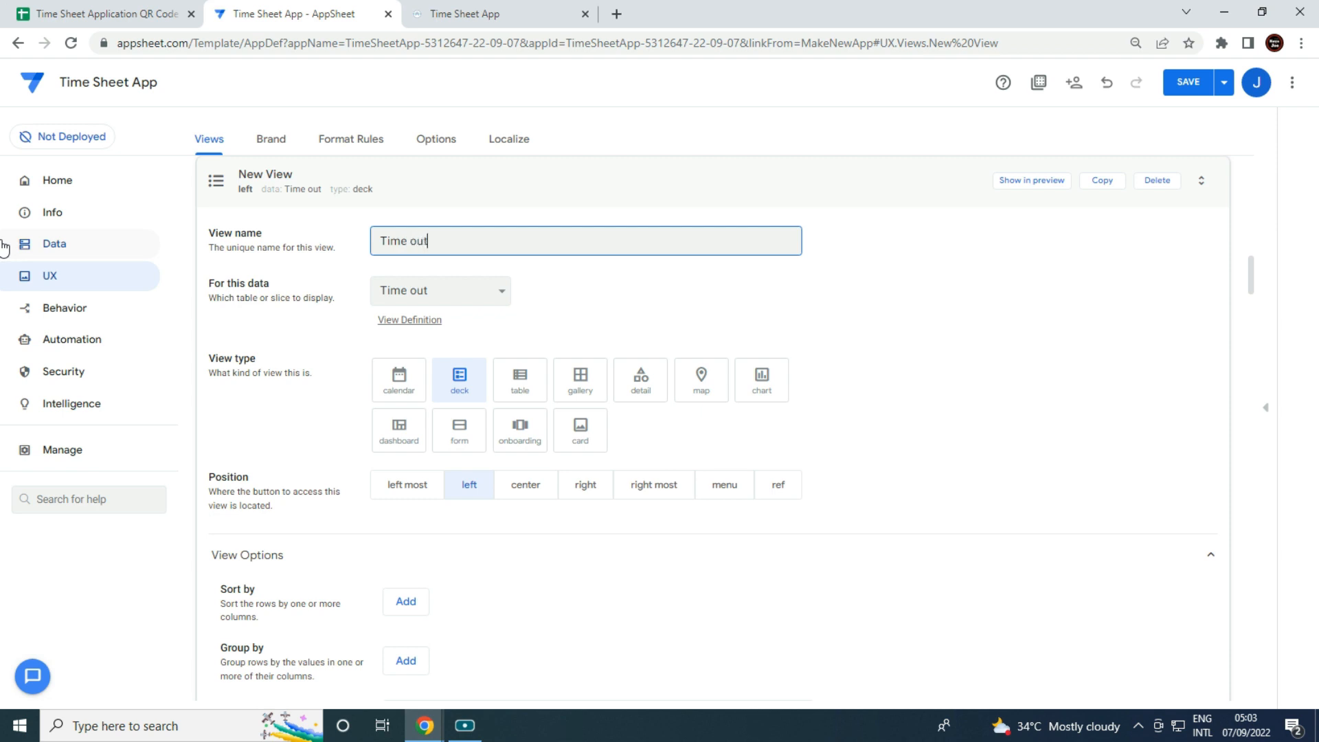
pyautogui.press('Tab')
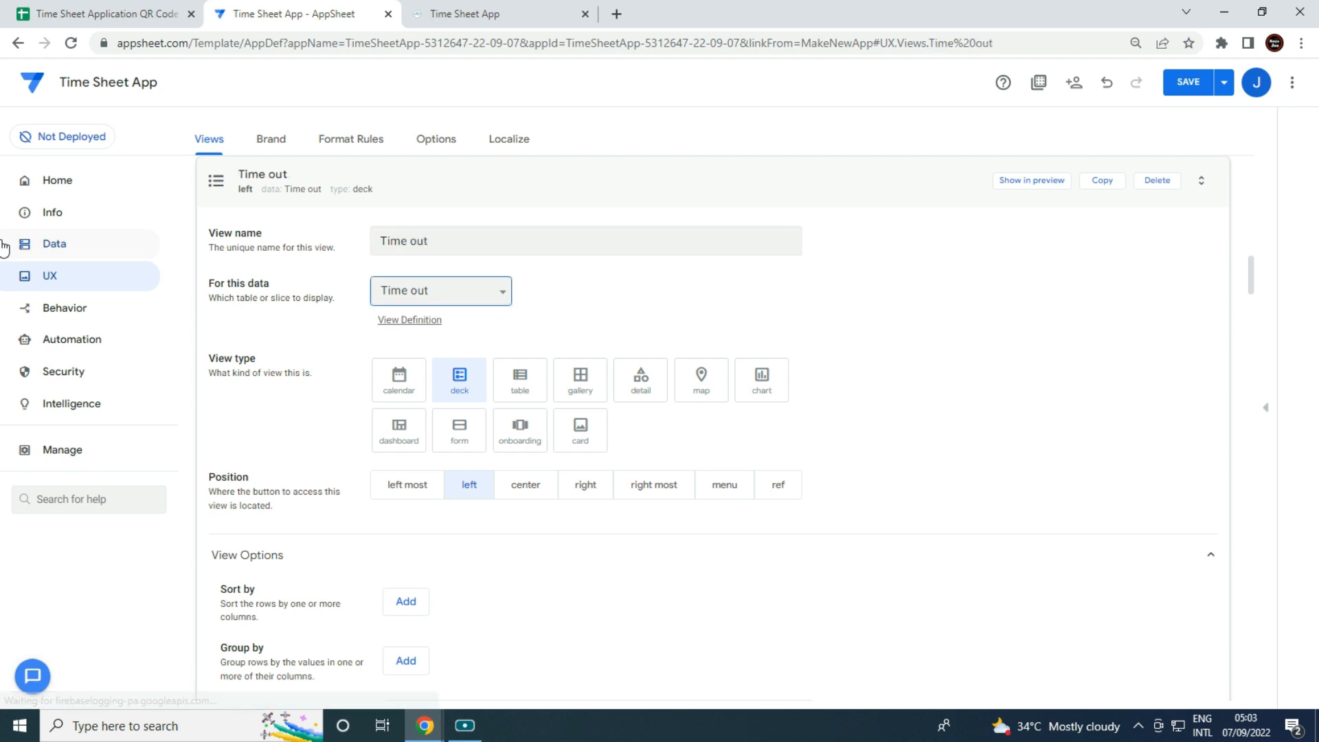
pyautogui.click(524, 388)
# Sort the Time out view by Date out, descending.
pyautogui.click(409, 602)
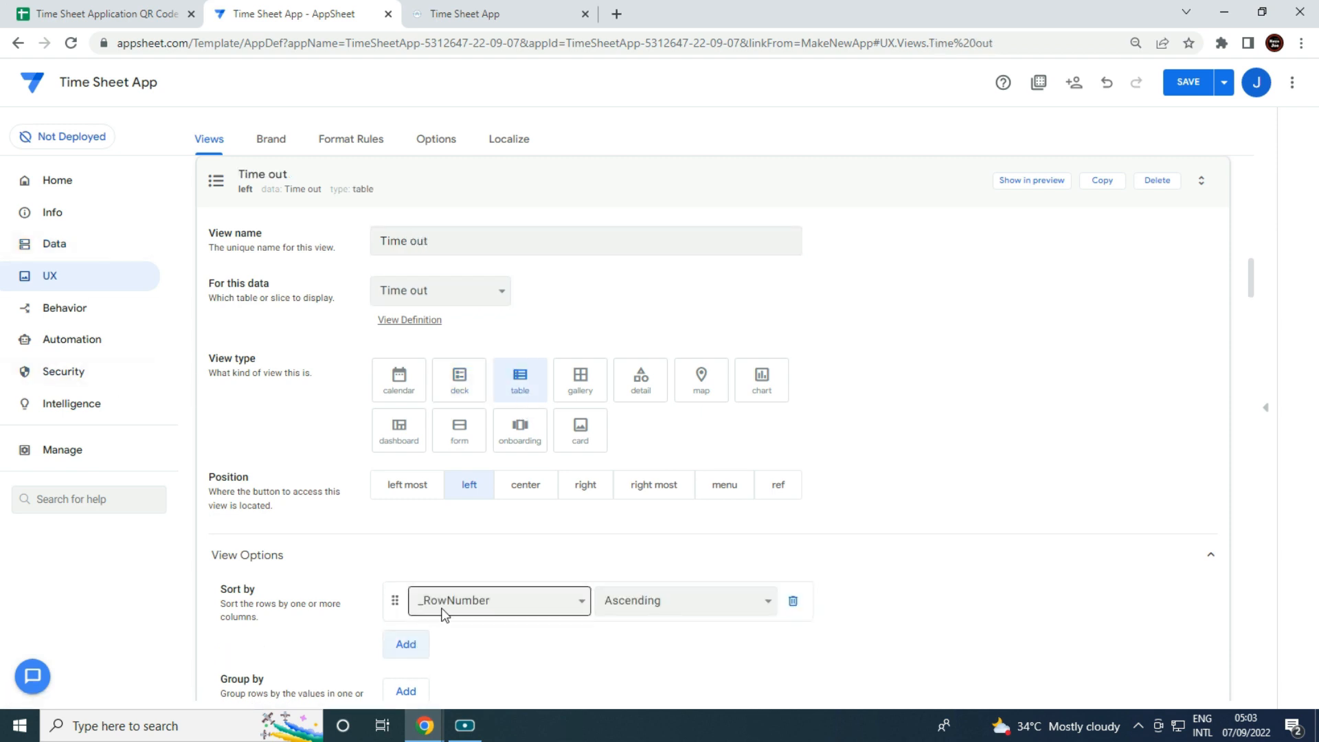
pyautogui.click(423, 608)
pyautogui.click(469, 639)
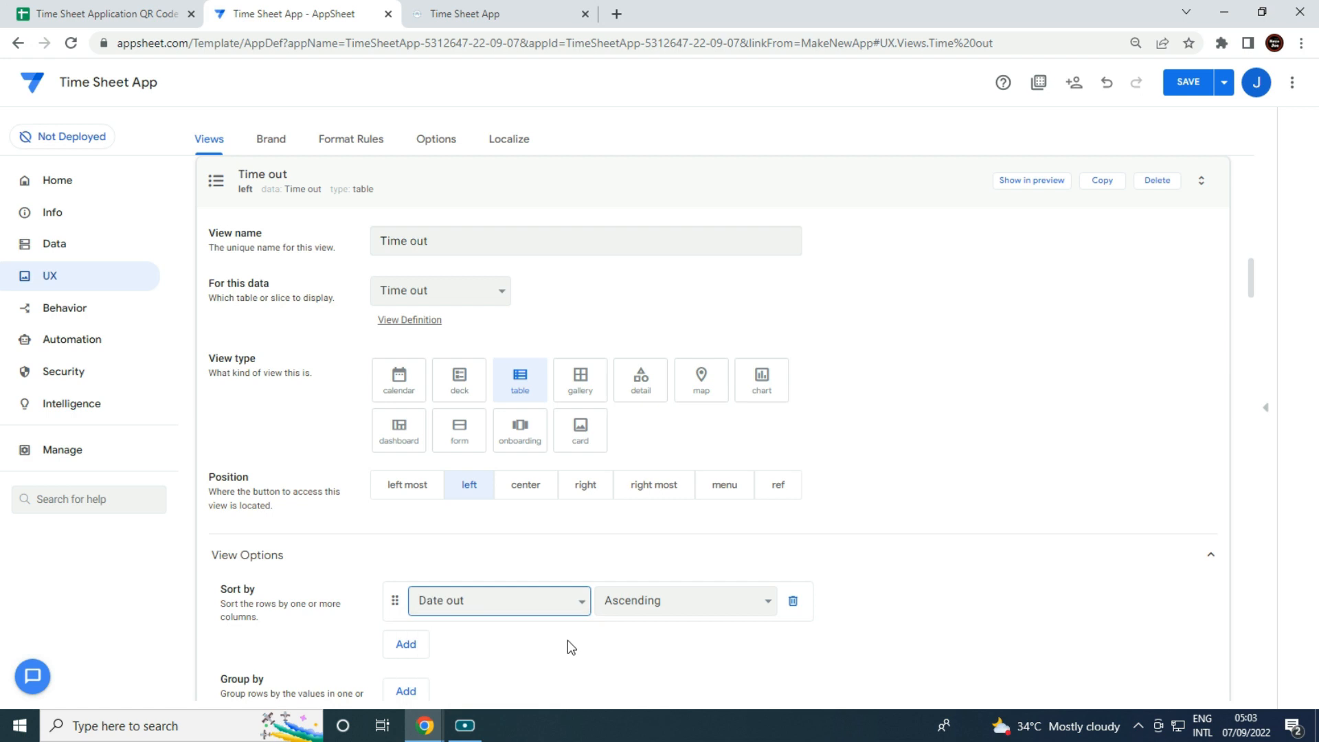
pyautogui.click(617, 606)
pyautogui.click(631, 645)
# Order the columns as Employee ID, Name, Date out, Time out, Logout ID.
pyautogui.scroll(-4, 622, 636)
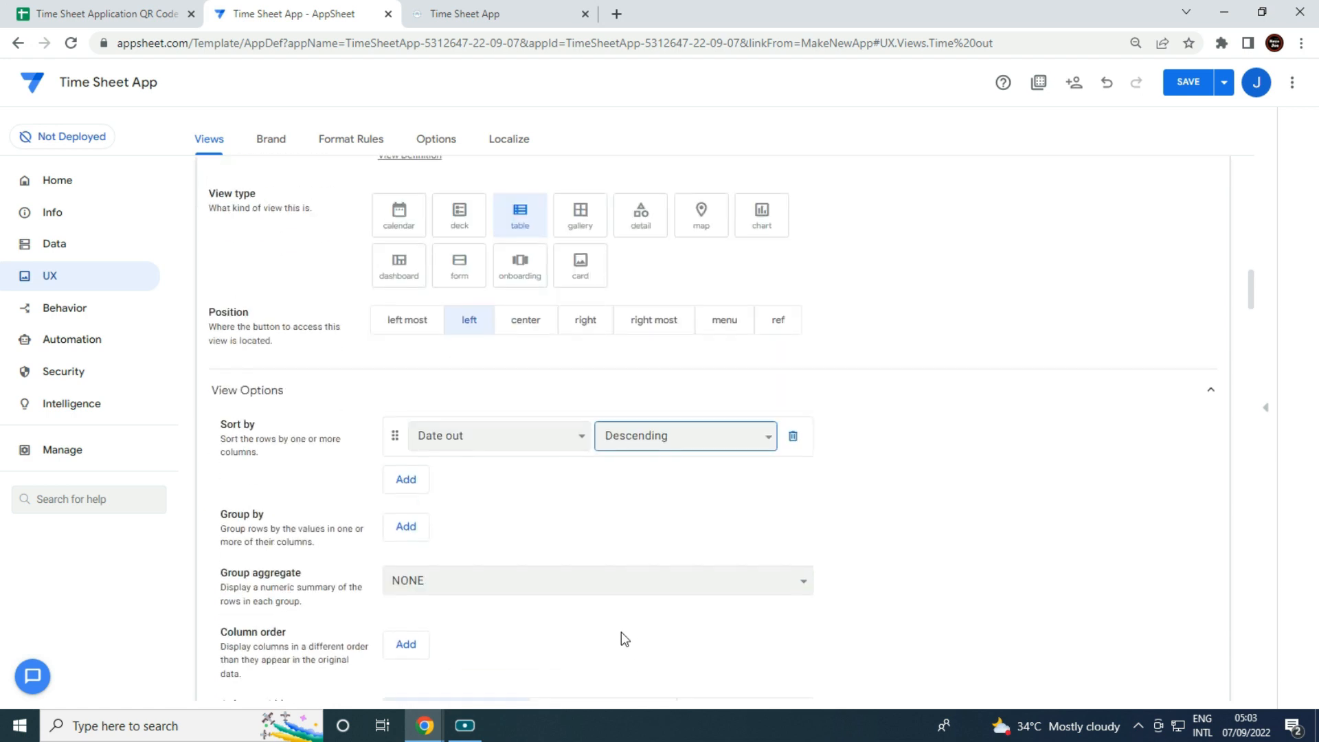
pyautogui.click(406, 563)
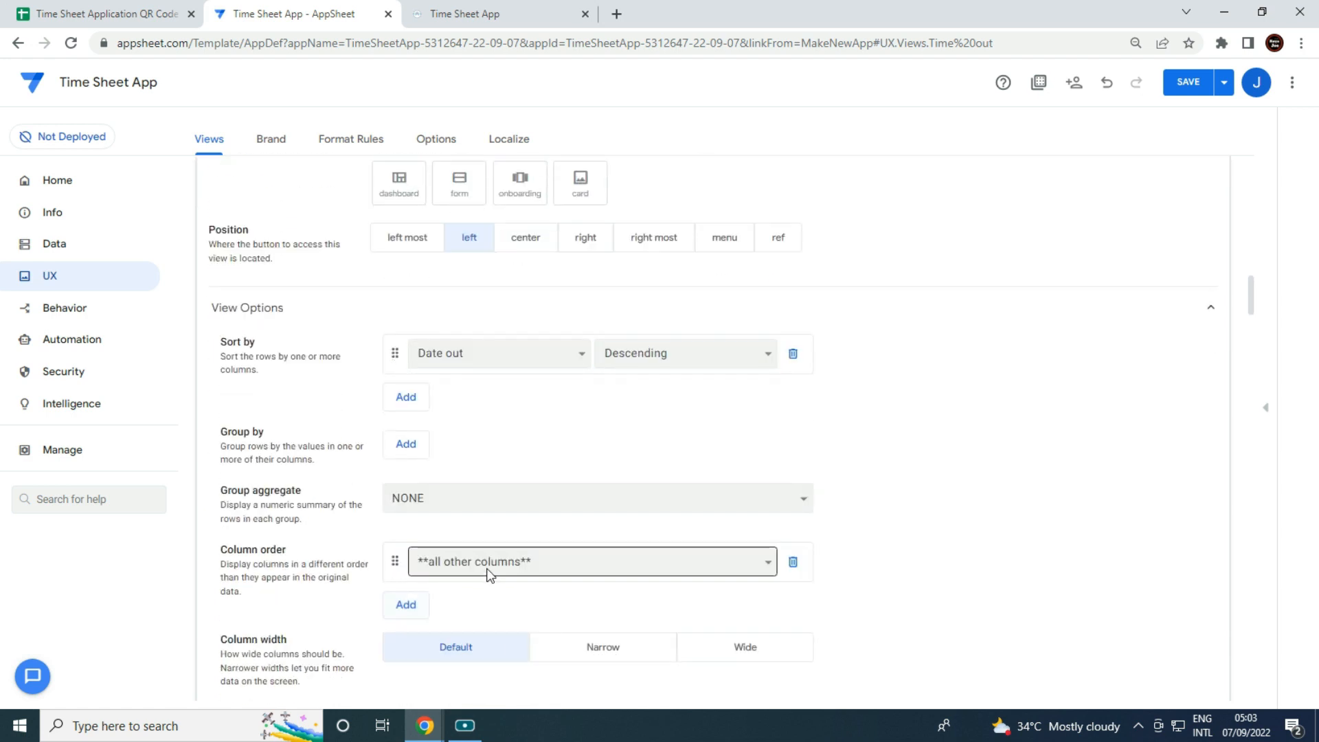
pyautogui.click(488, 569)
pyautogui.click(489, 672)
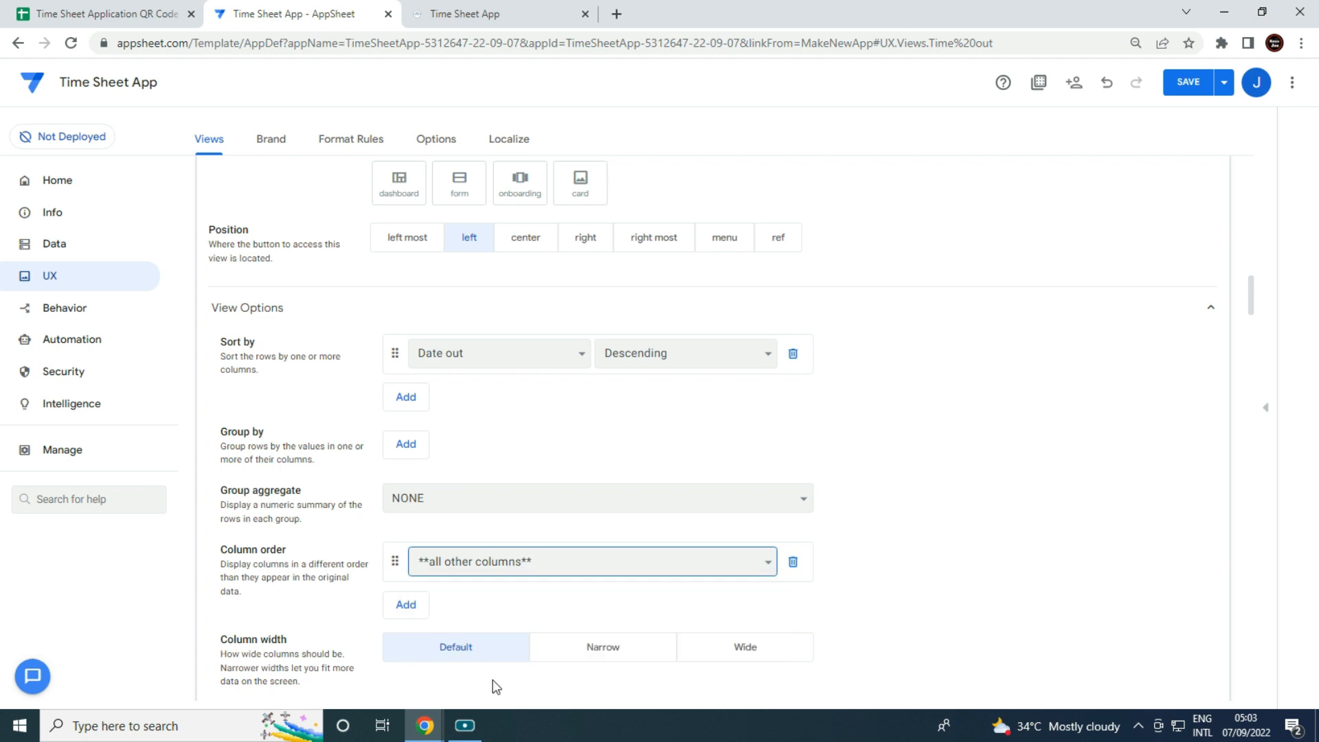
pyautogui.click(404, 604)
pyautogui.click(459, 610)
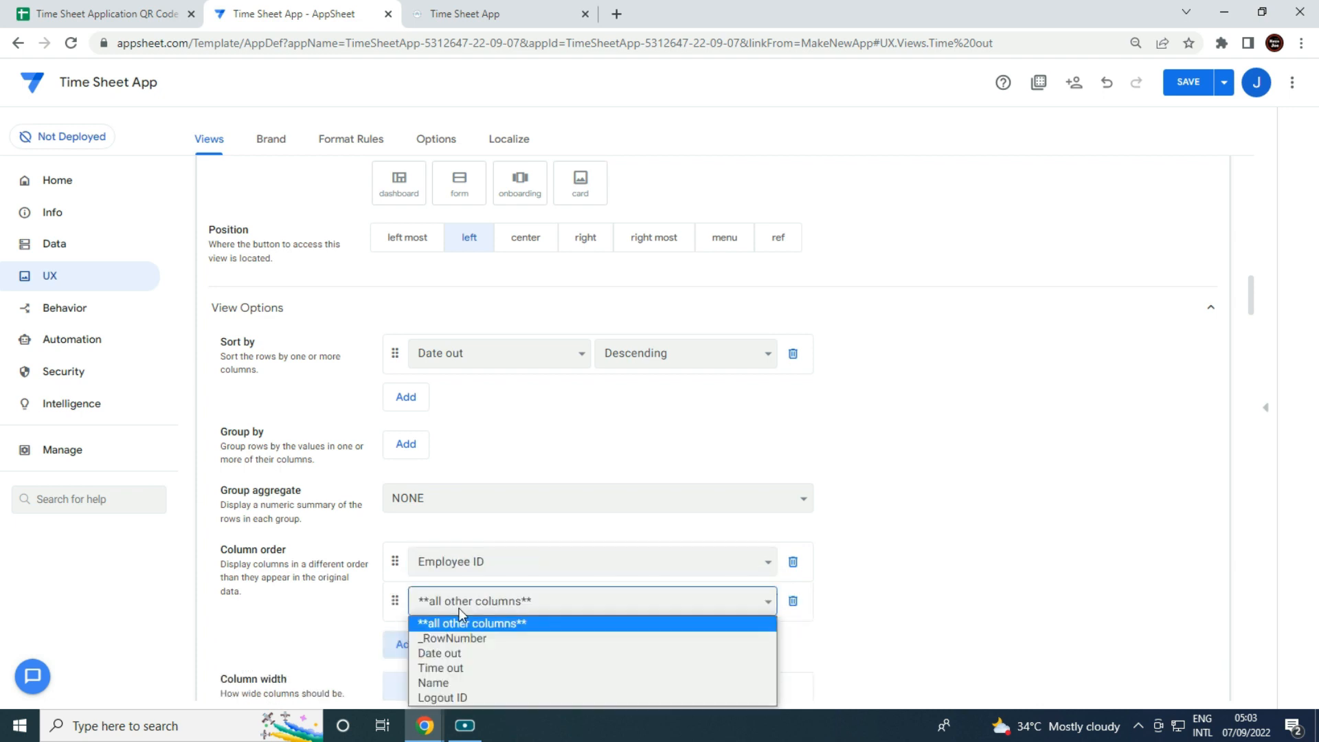
pyautogui.click(480, 682)
pyautogui.click(434, 648)
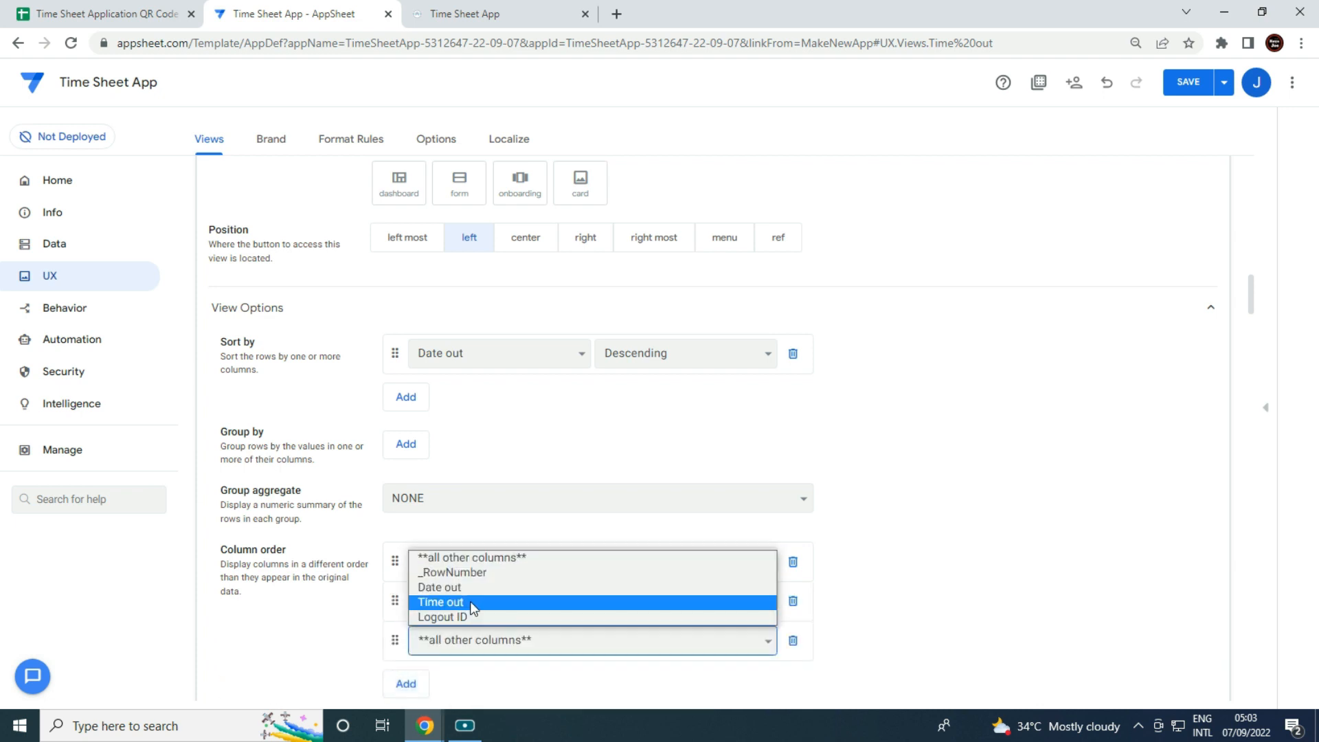
pyautogui.click(457, 586)
pyautogui.click(428, 687)
pyautogui.click(460, 683)
pyautogui.click(464, 646)
pyautogui.scroll(-2, 471, 653)
pyautogui.click(414, 565)
pyautogui.click(459, 556)
pyautogui.click(485, 612)
# Set the view's position to ref and select its LINKTOVIEW app link under Behavior.
pyautogui.scroll(3, 893, 494)
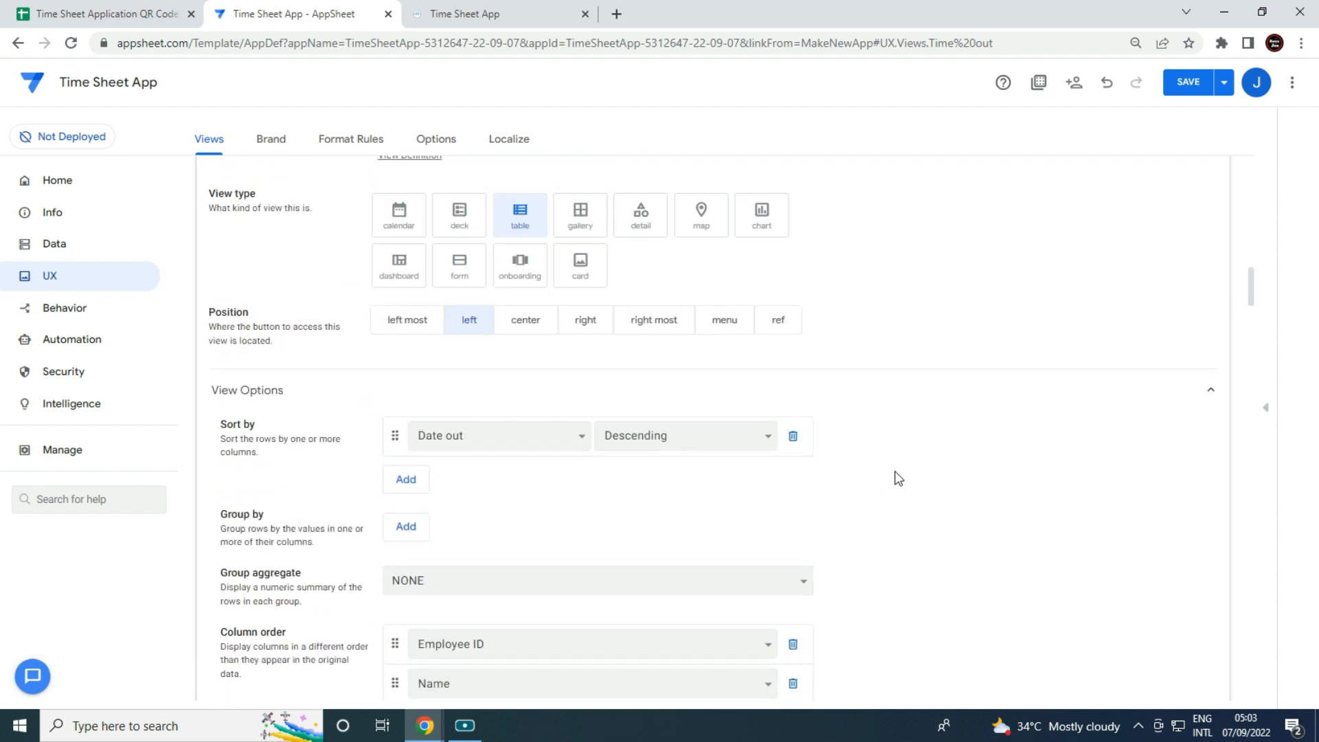
pyautogui.click(769, 327)
pyautogui.scroll(2, 769, 327)
pyautogui.scroll(-10, 759, 437)
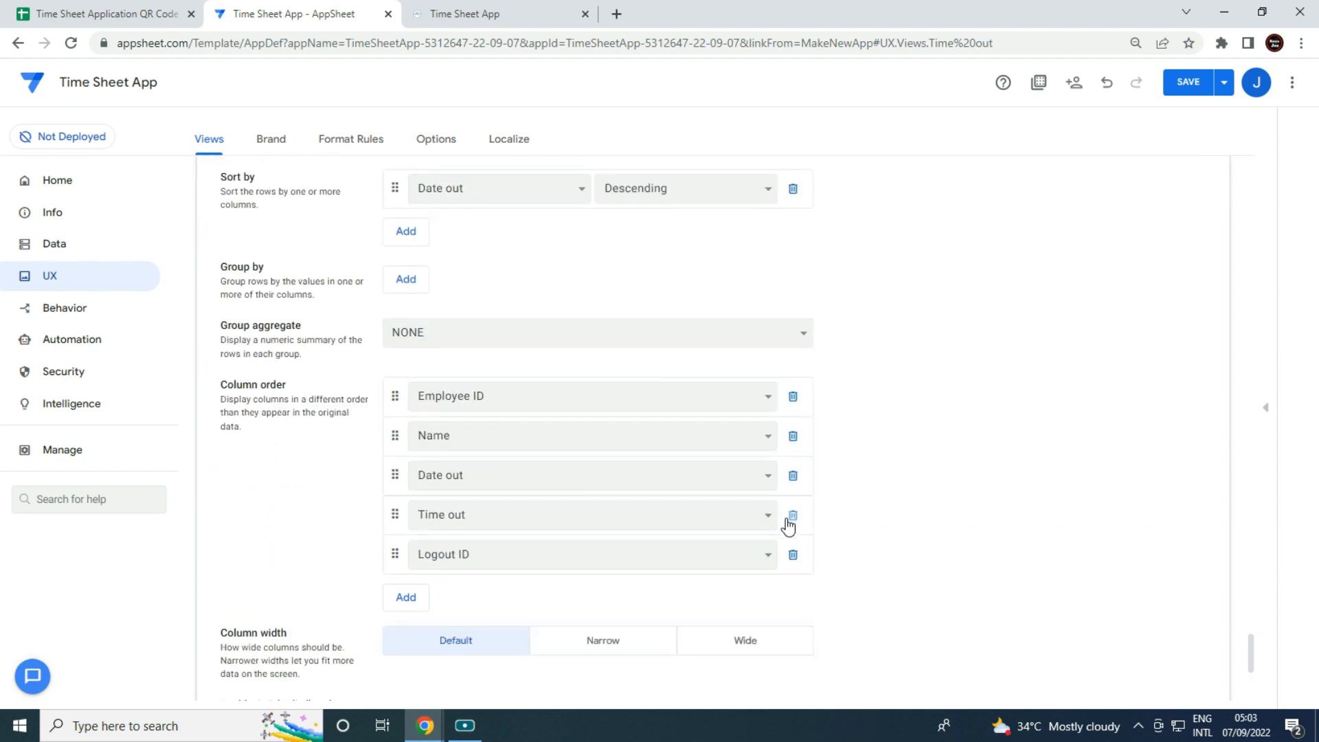
pyautogui.click(389, 489)
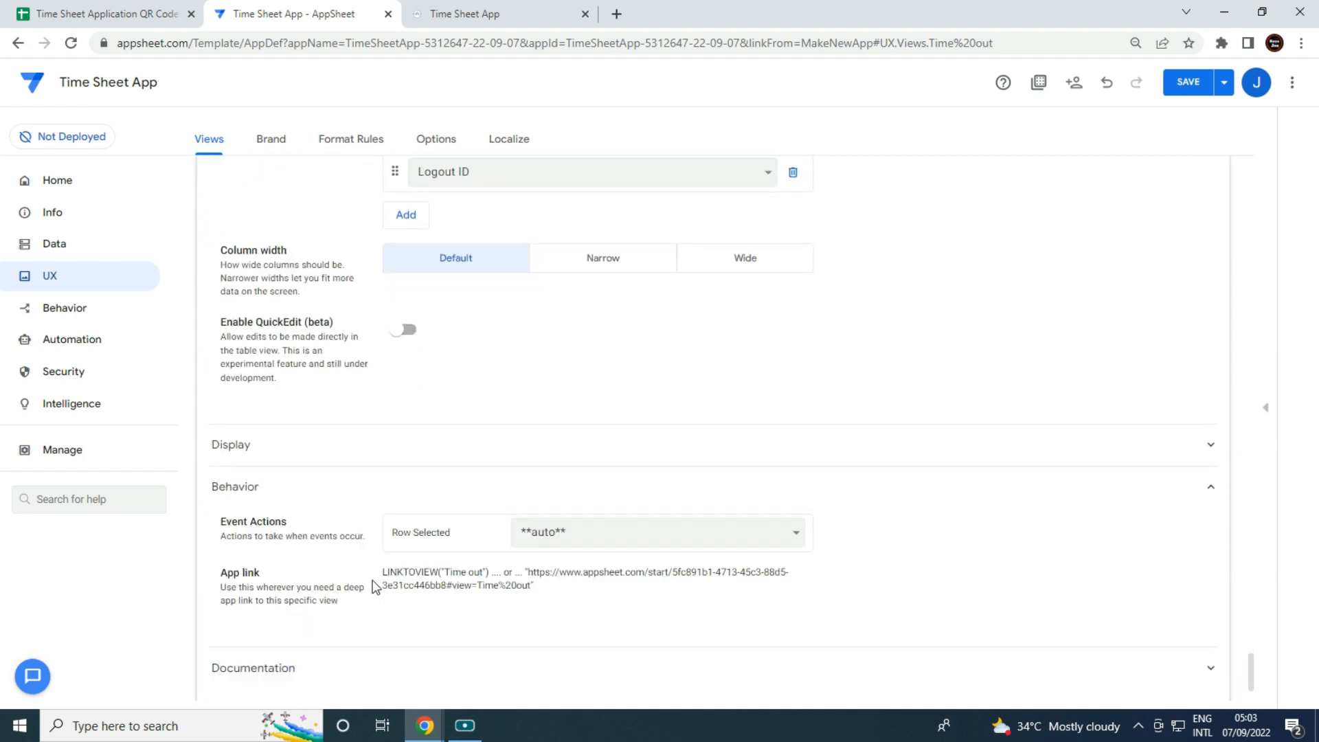
pyautogui.moveTo(404, 572); pyautogui.dragTo(493, 572)
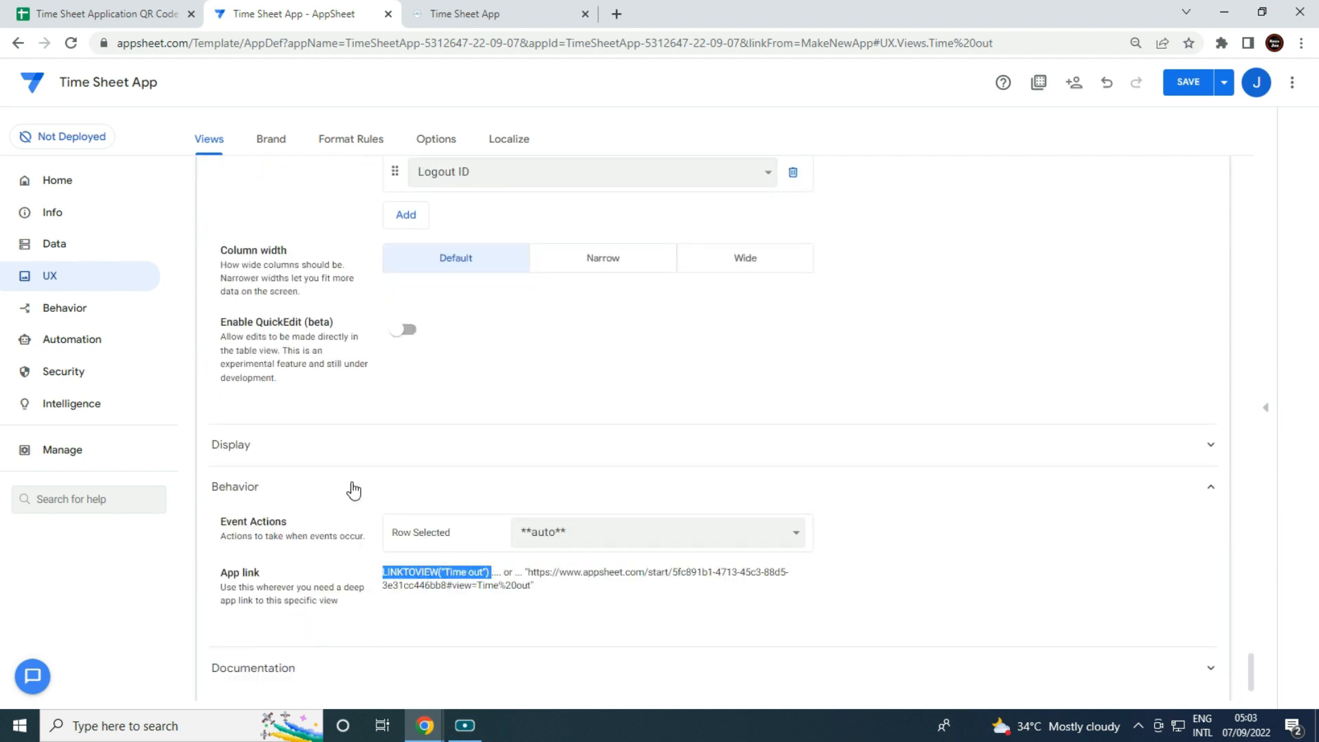
pyautogui.click(55, 314)
# Create a Time out action that goes to another view with target LINKTOVIEW("Time out").
pyautogui.click(227, 256)
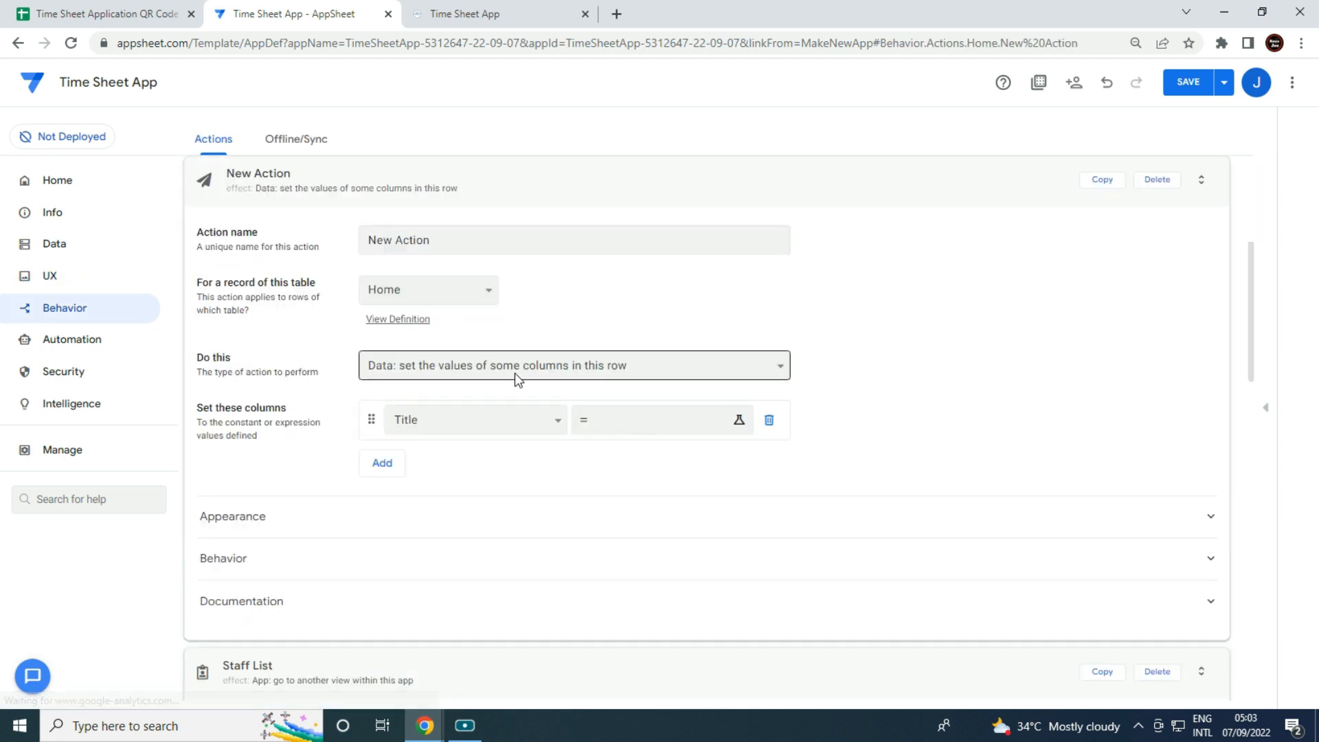
pyautogui.moveTo(471, 239); pyautogui.dragTo(3, 275)
pyautogui.press('BackSpace')
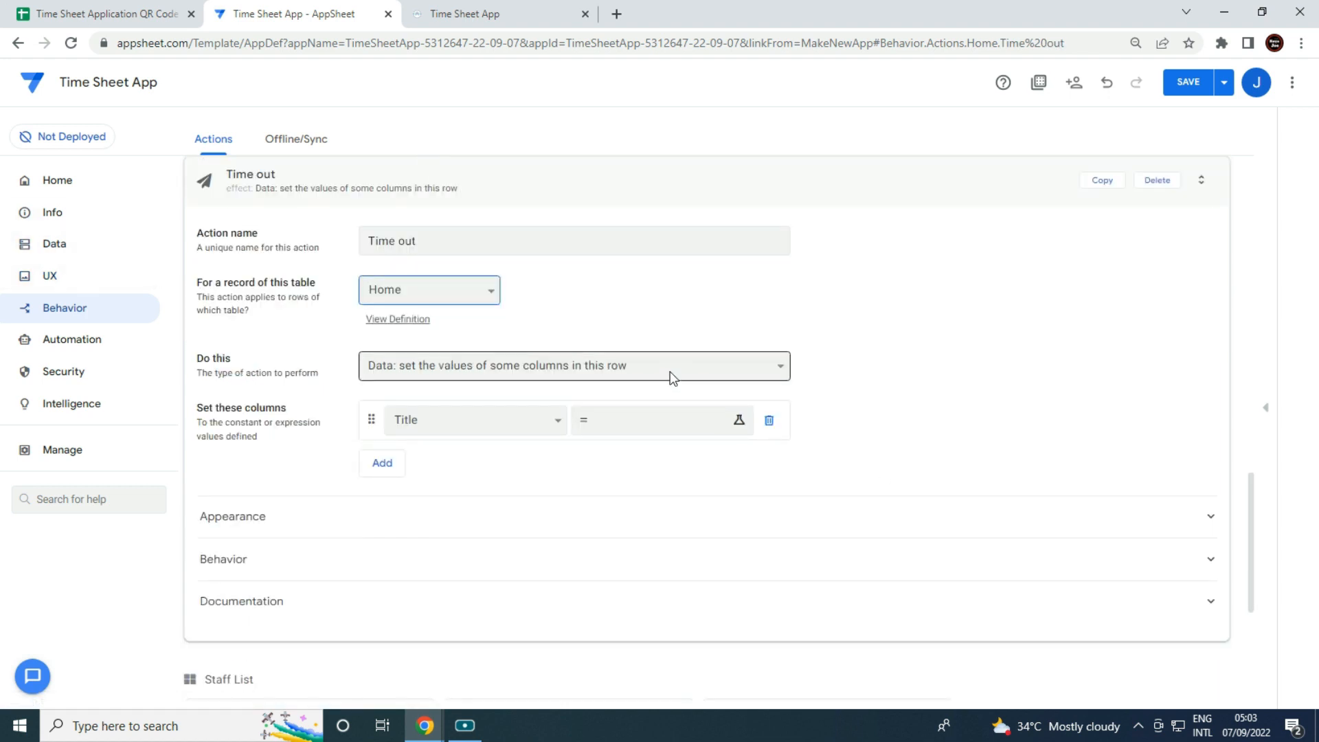
pyautogui.click(630, 366)
pyautogui.click(567, 433)
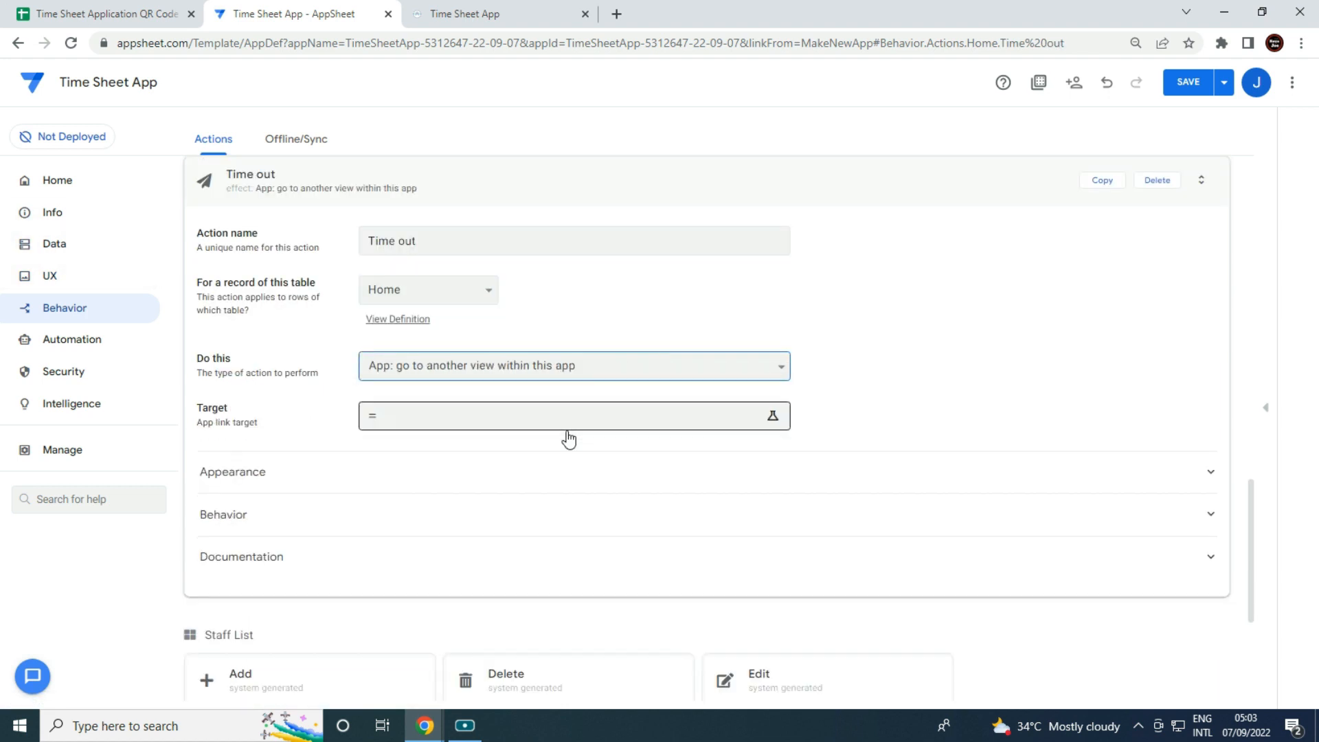
pyautogui.click(556, 426)
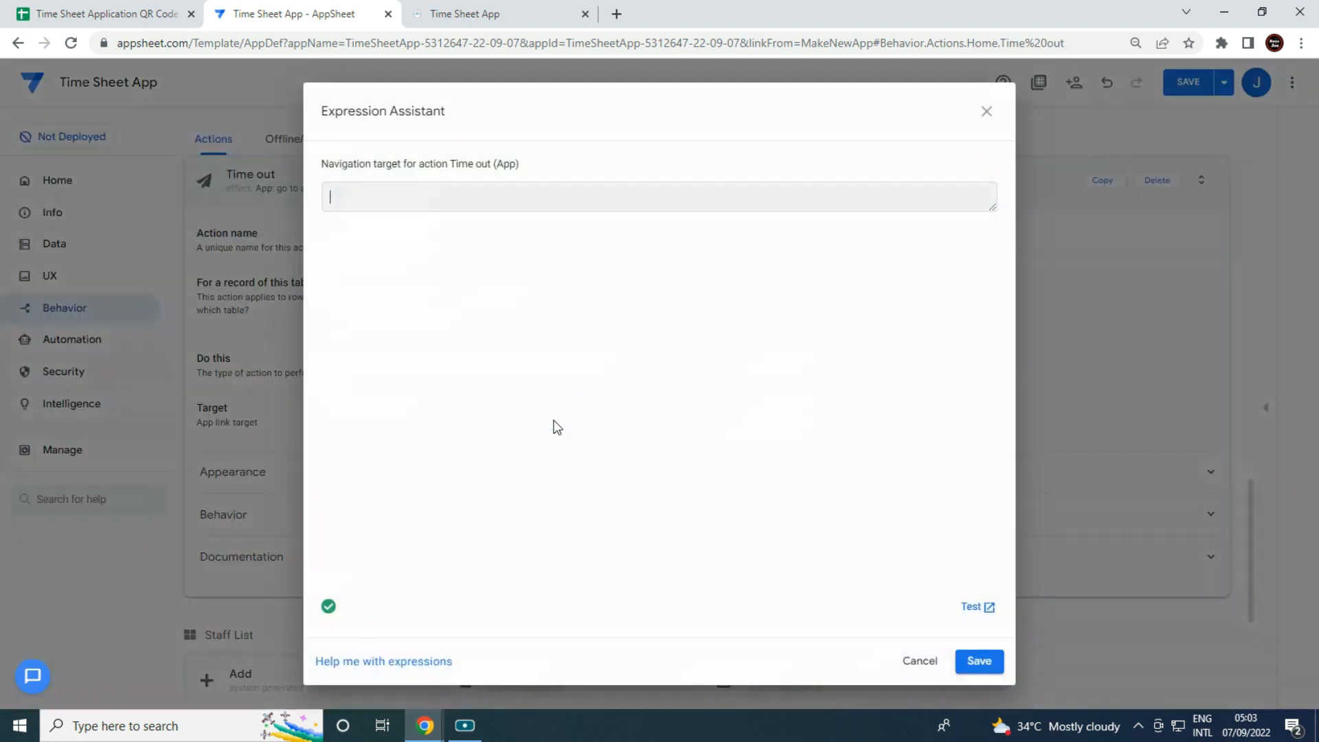
pyautogui.click(979, 662)
# Choose the calendar icon for the Time out action.
pyautogui.click(398, 480)
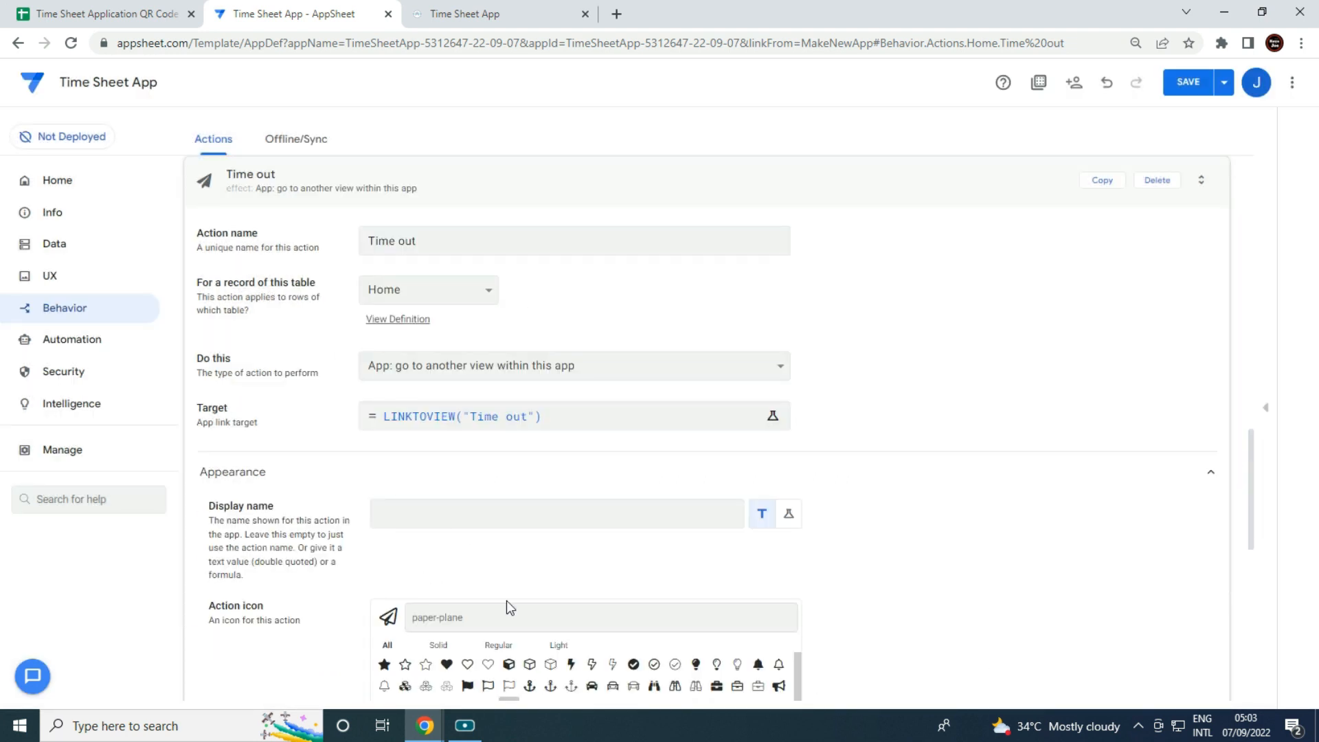
pyautogui.write('cal')
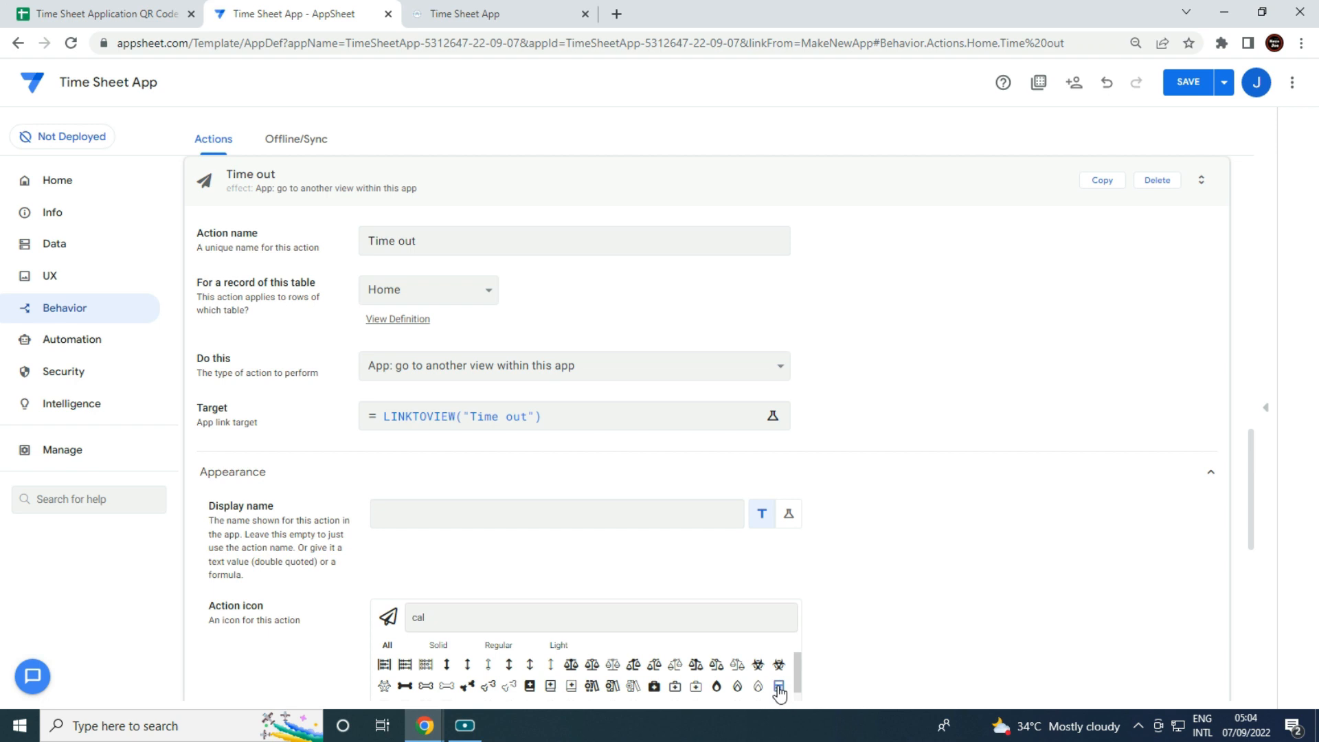
pyautogui.scroll(-2, 701, 618)
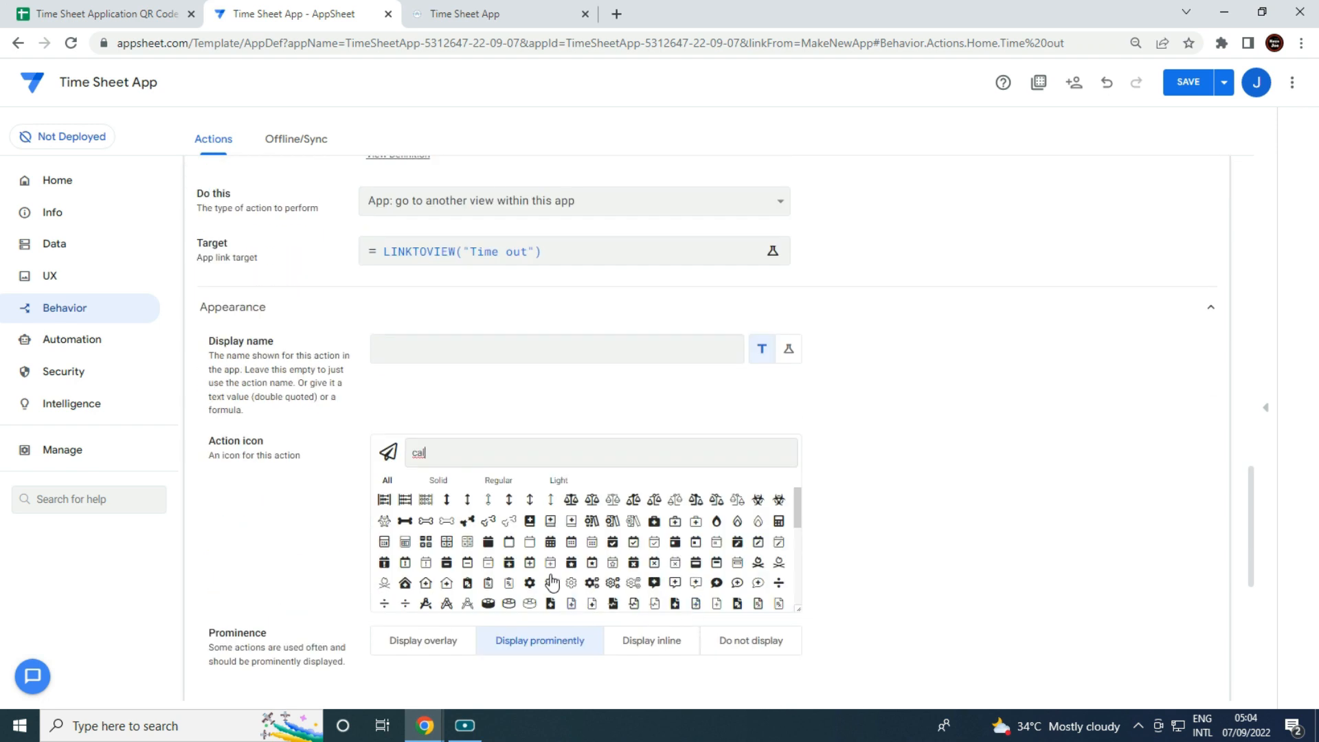
pyautogui.write('e')
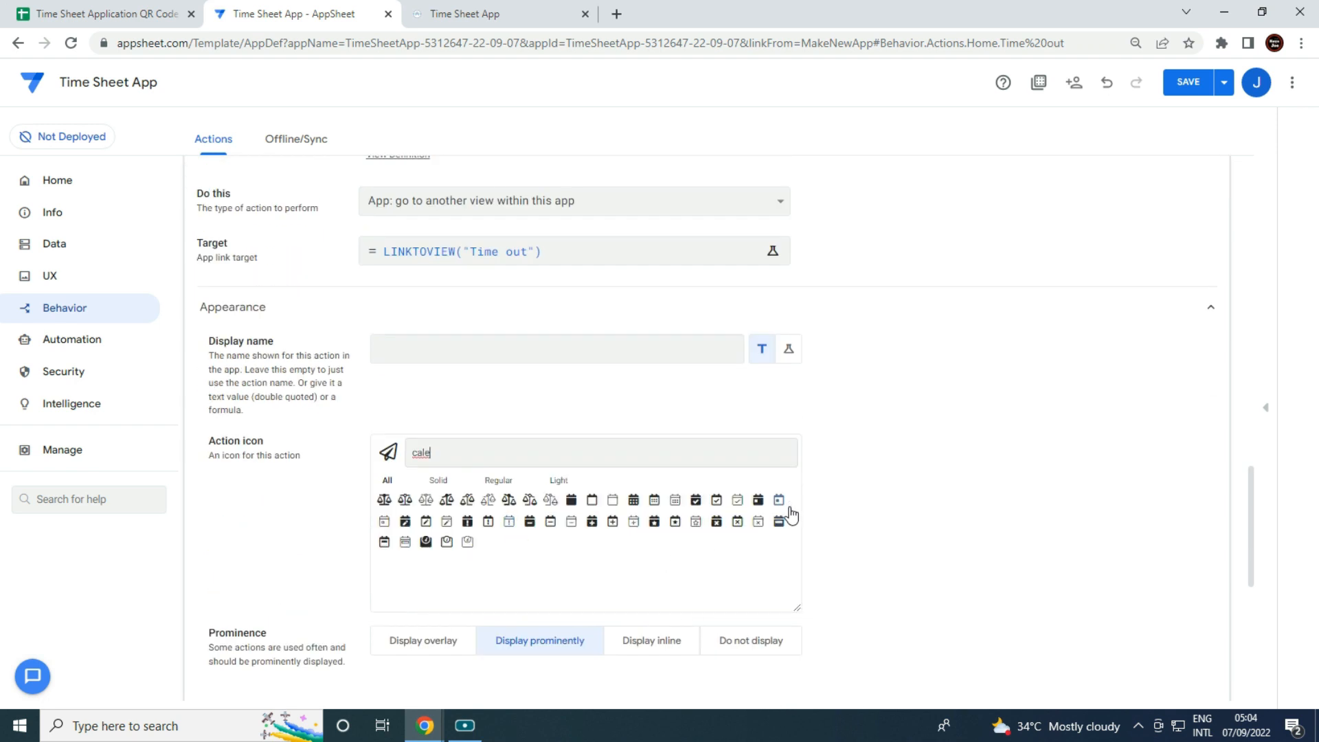
pyautogui.click(780, 505)
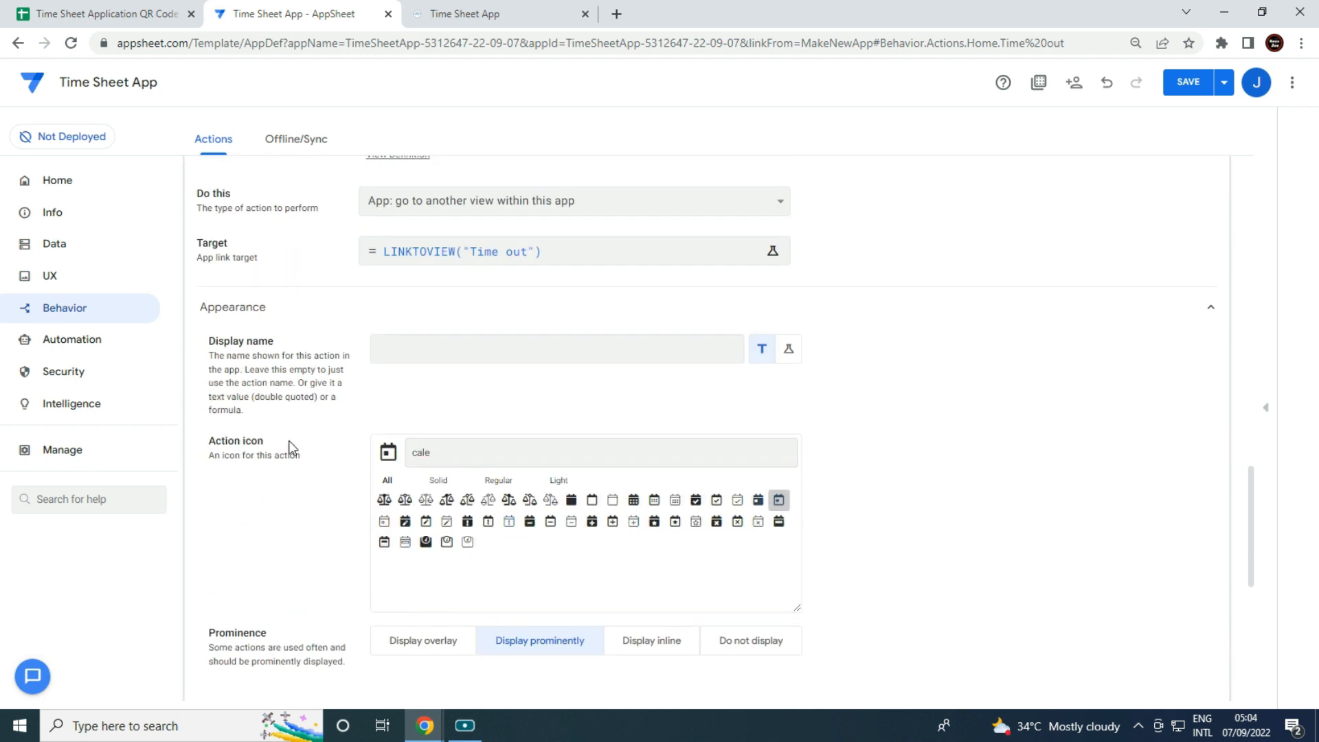
pyautogui.click(50, 277)
# Create a detail view named 'Download Time Card' on Download Time Card data, positioned ref.
pyautogui.click(231, 256)
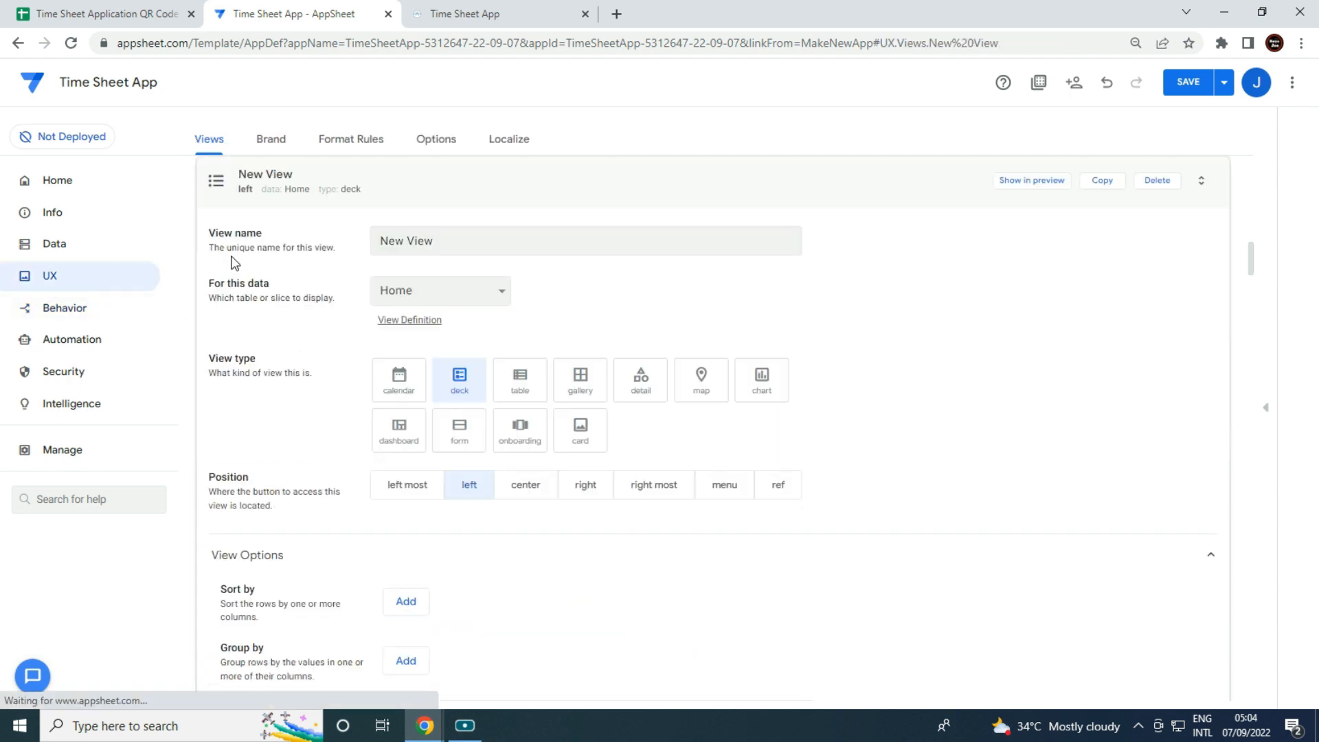
pyautogui.click(446, 301)
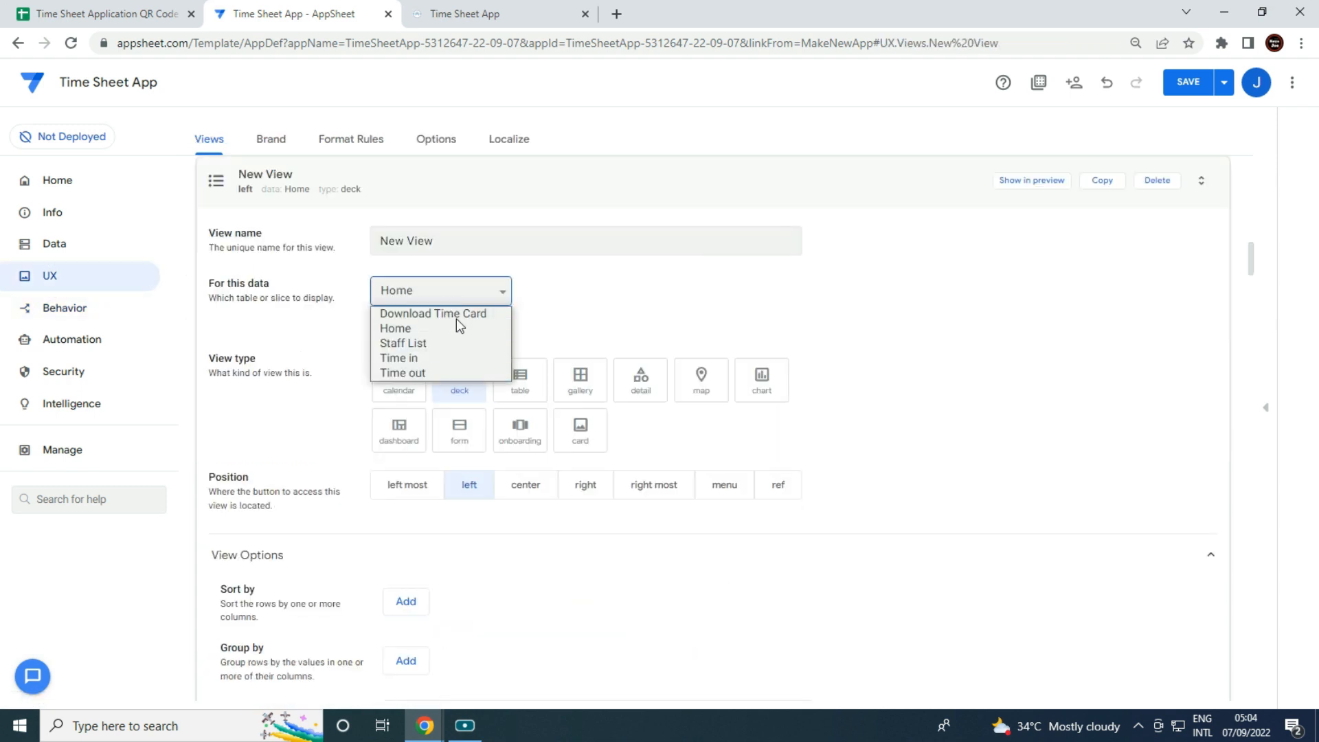
pyautogui.click(456, 314)
pyautogui.click(432, 249)
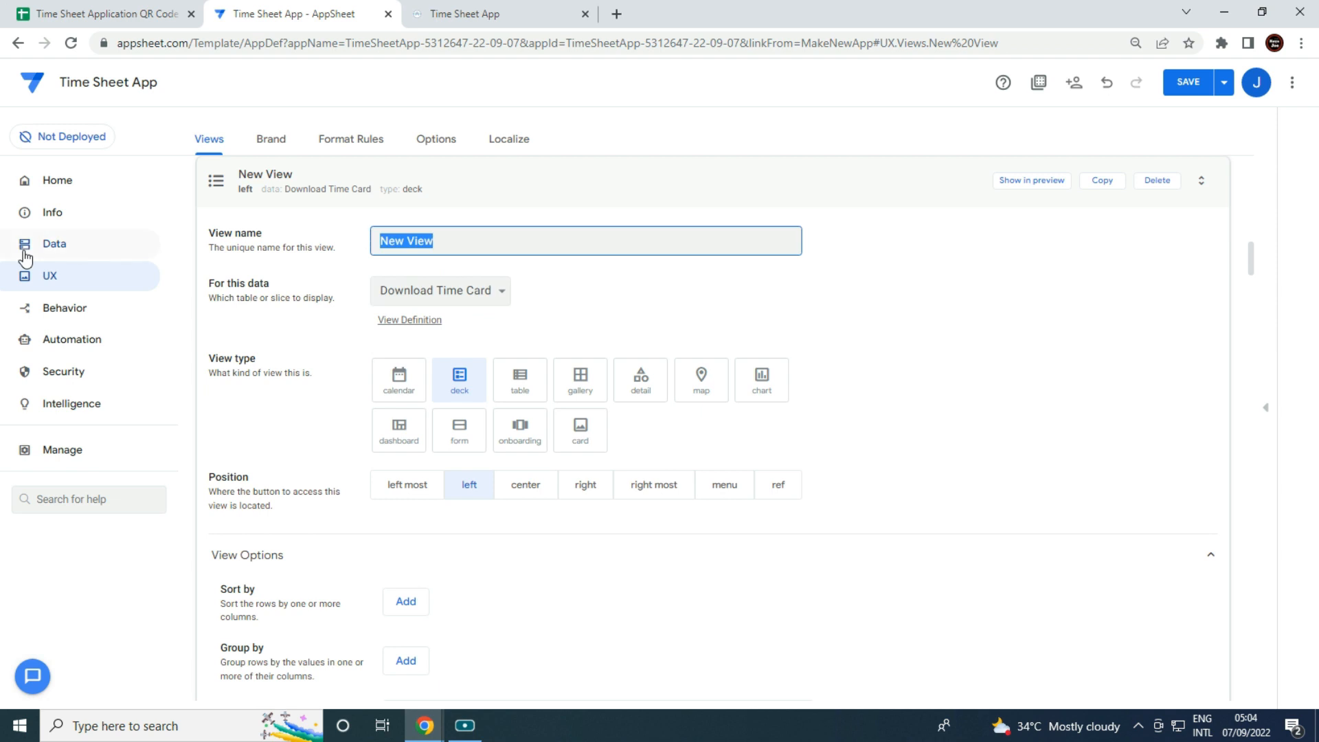
pyautogui.write('Download Time Card')
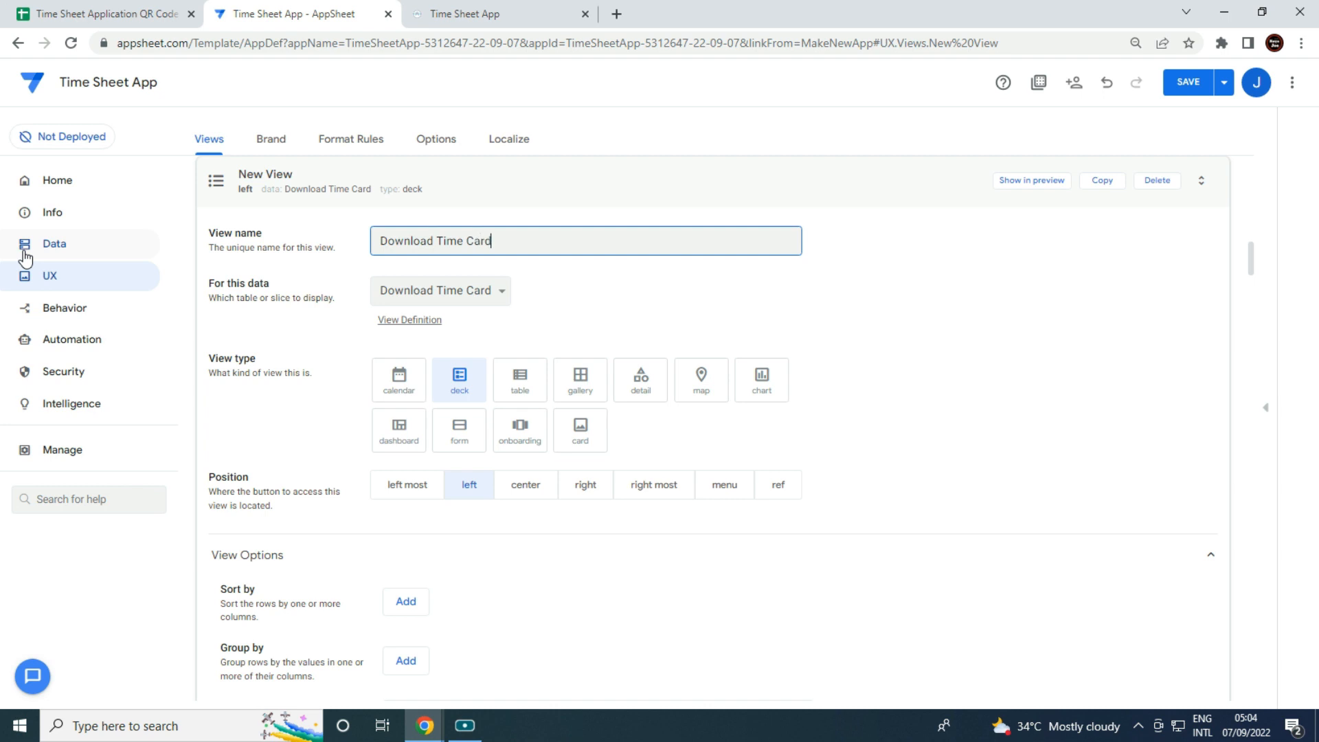
pyautogui.click(637, 386)
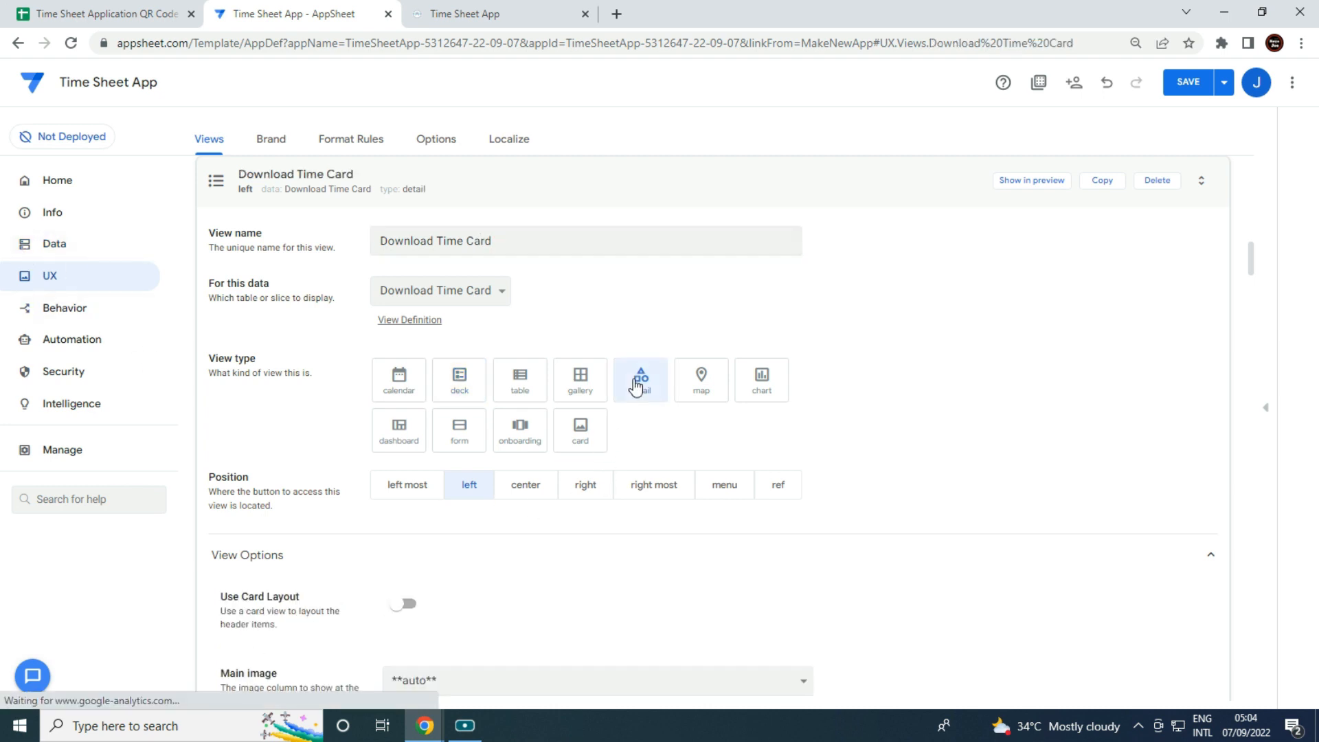
pyautogui.click(777, 489)
# Order the columns as Employee Name, Date From, Date To, Employee ID.
pyautogui.scroll(-5, 755, 534)
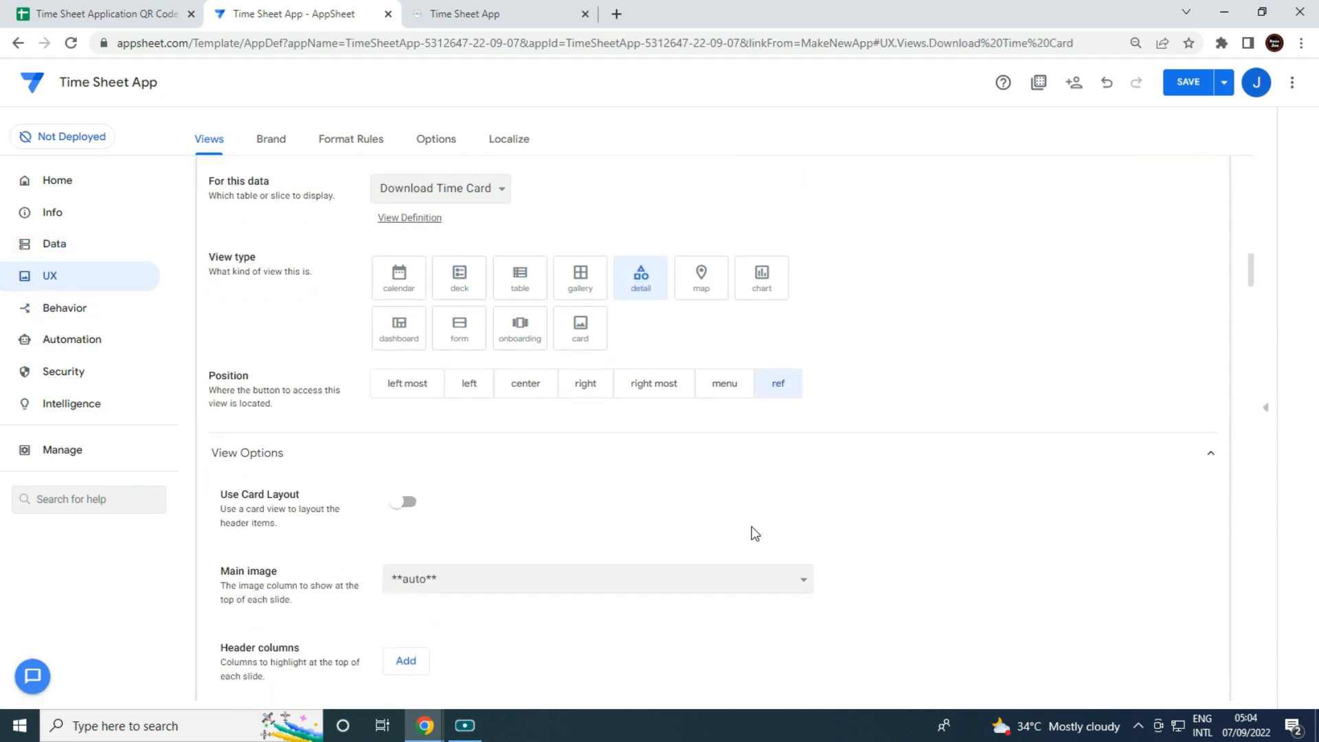
pyautogui.click(400, 611)
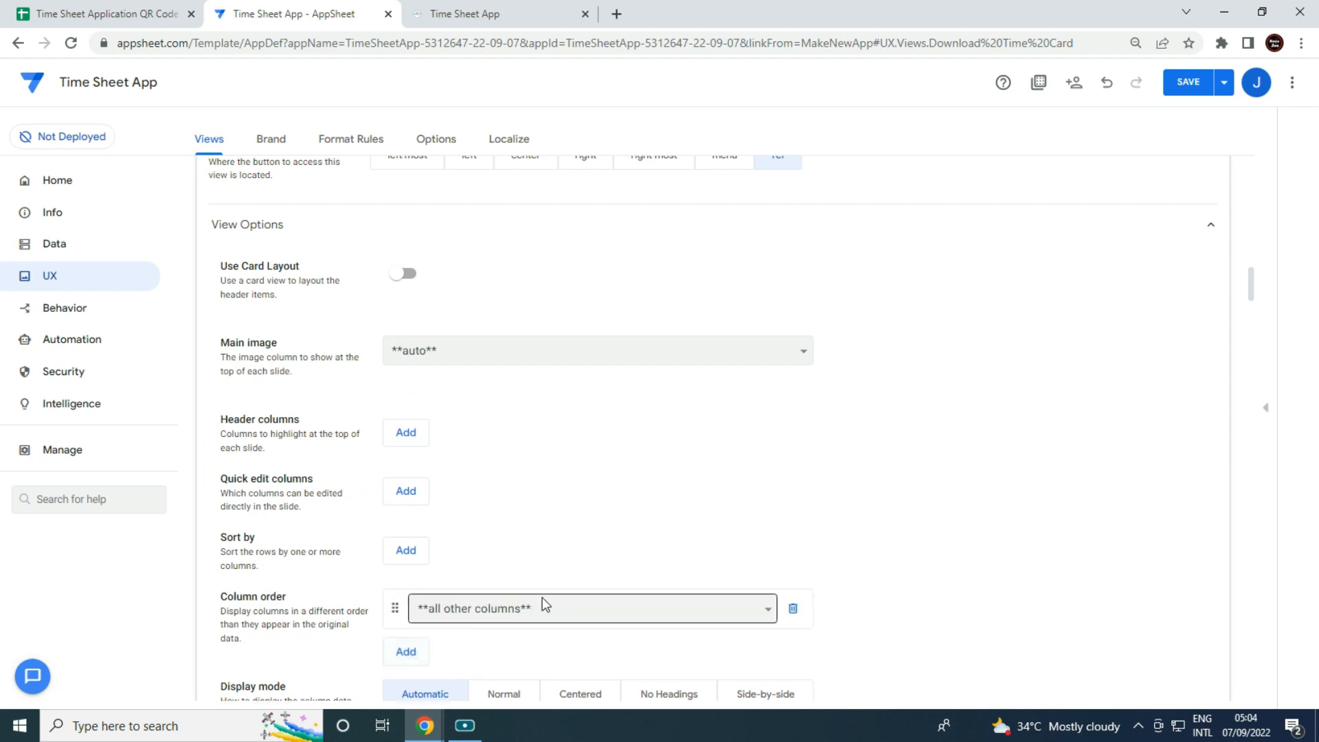
pyautogui.click(542, 603)
pyautogui.click(501, 585)
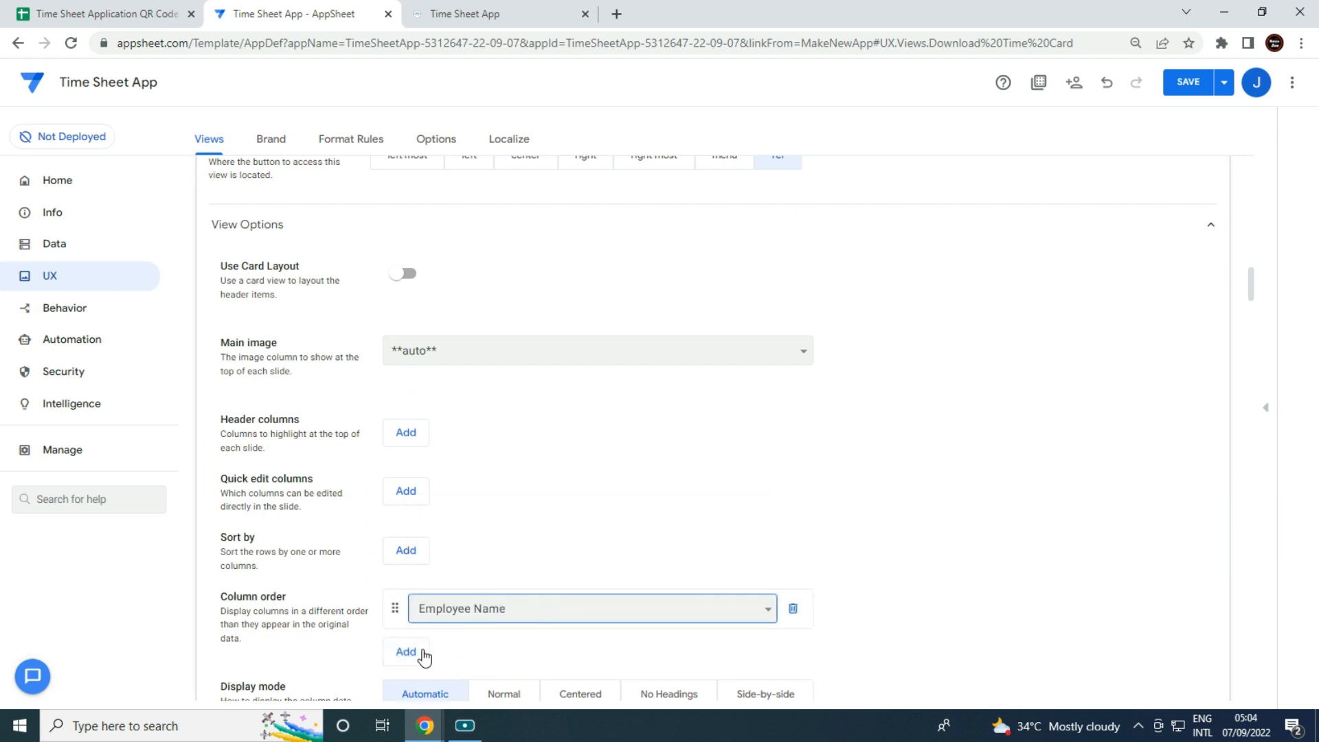
pyautogui.click(406, 652)
pyautogui.click(475, 647)
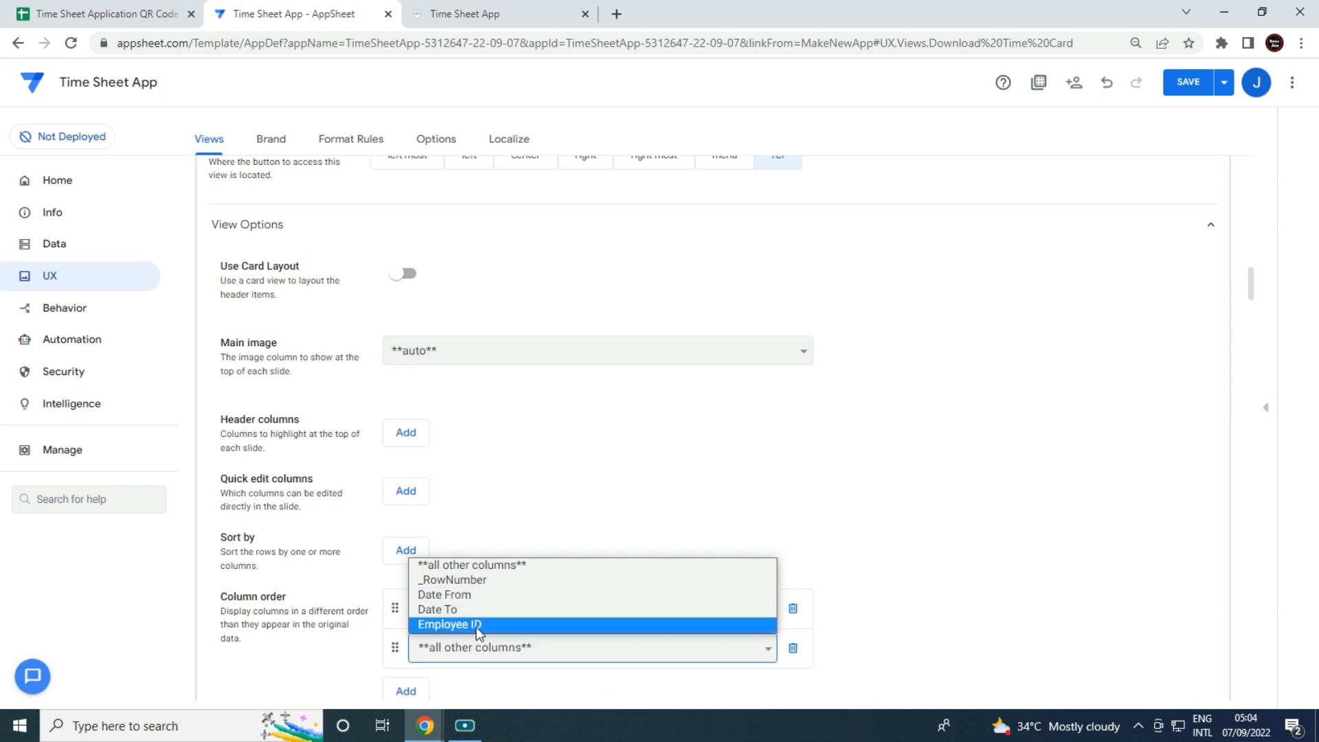
pyautogui.click(473, 595)
pyautogui.scroll(-1, 442, 616)
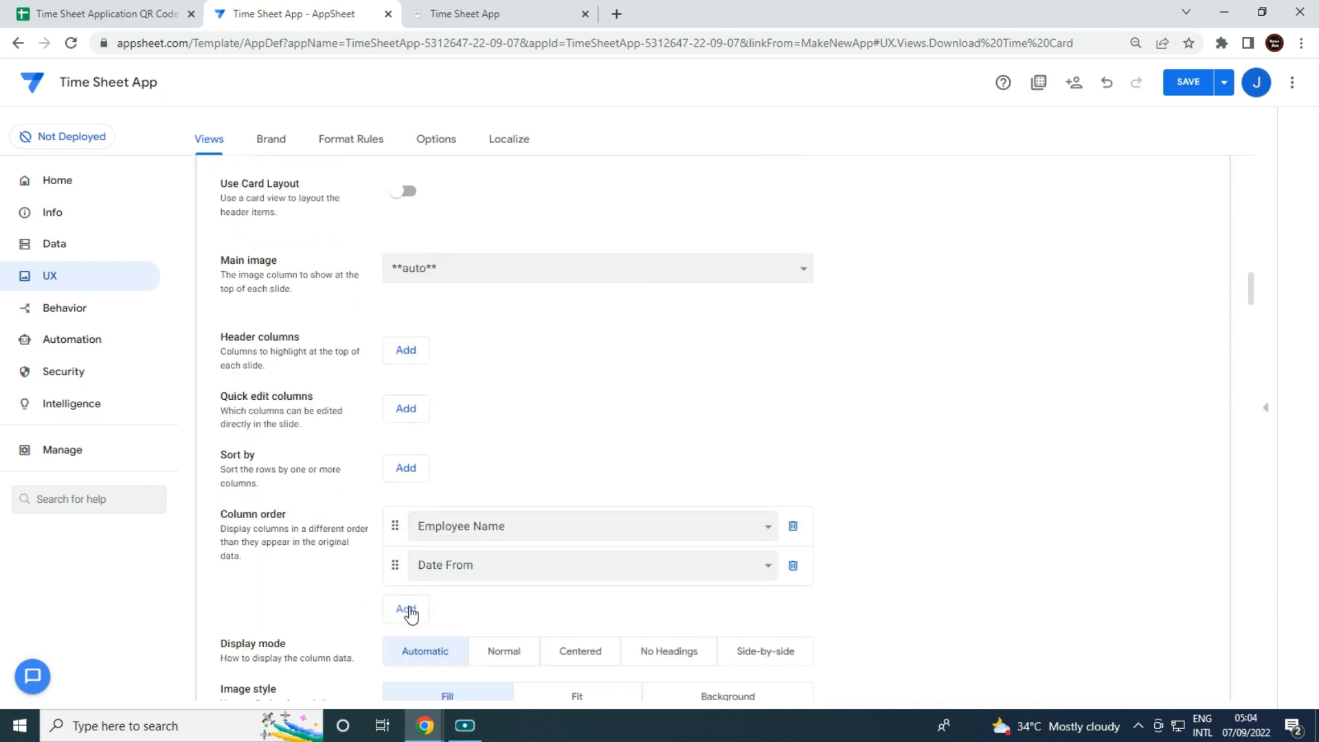
pyautogui.click(406, 609)
pyautogui.click(422, 661)
pyautogui.click(412, 650)
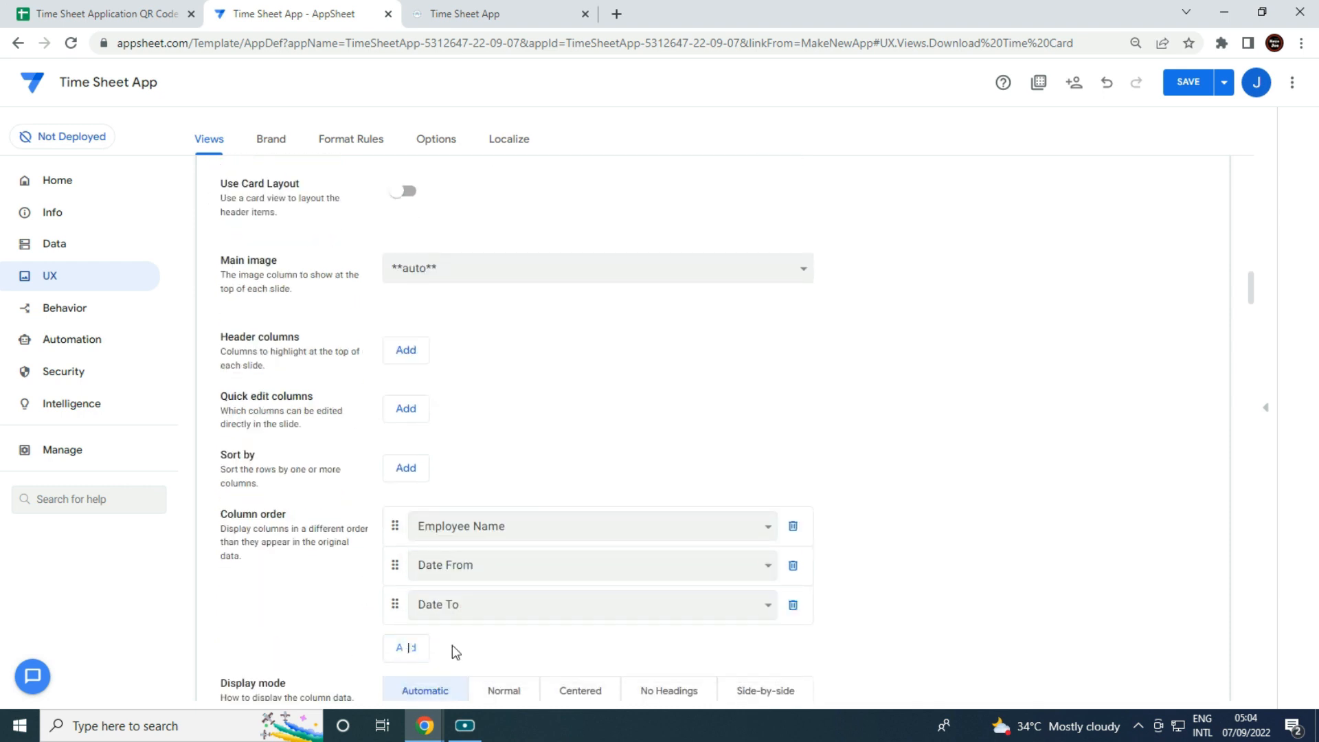
pyautogui.click(485, 696)
# Turn off slideshow mode and select the view's LINKTOVIEW app link under Behavior.
pyautogui.scroll(-2, 670, 550)
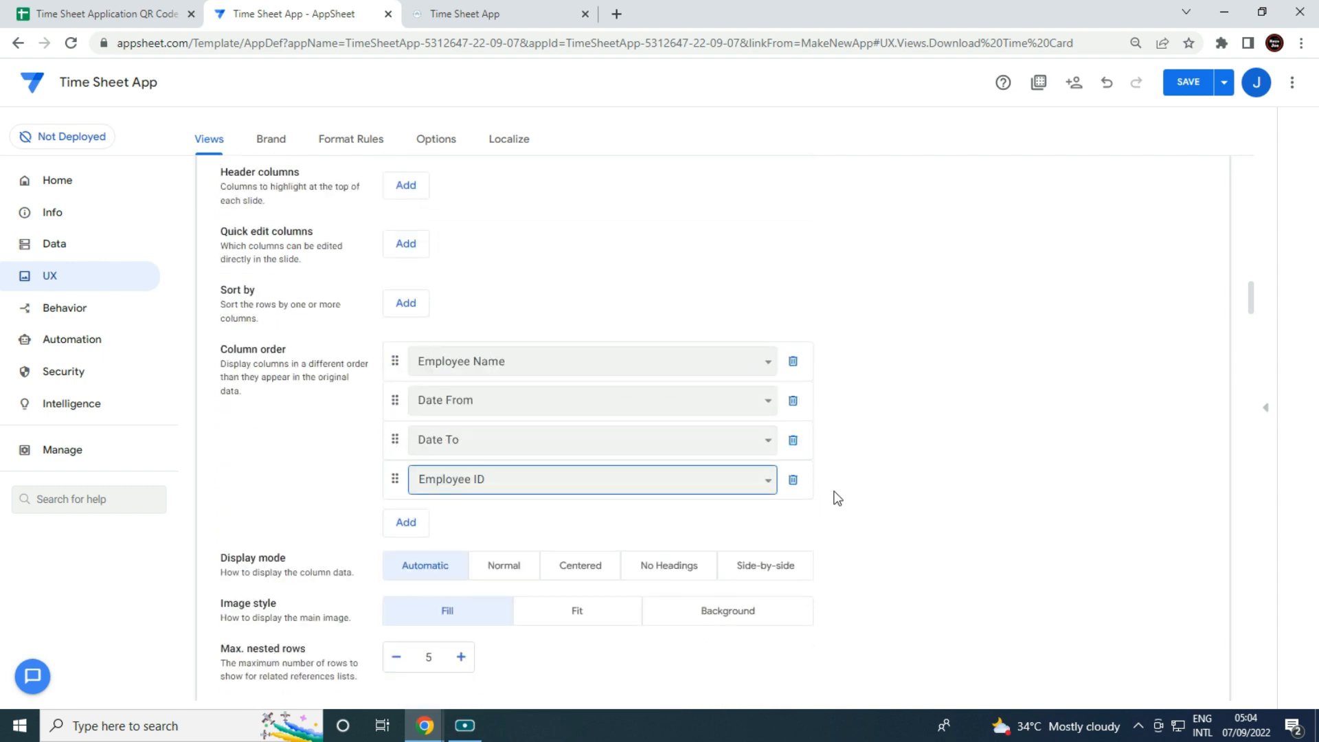
pyautogui.scroll(4, 822, 392)
pyautogui.scroll(-6, 801, 519)
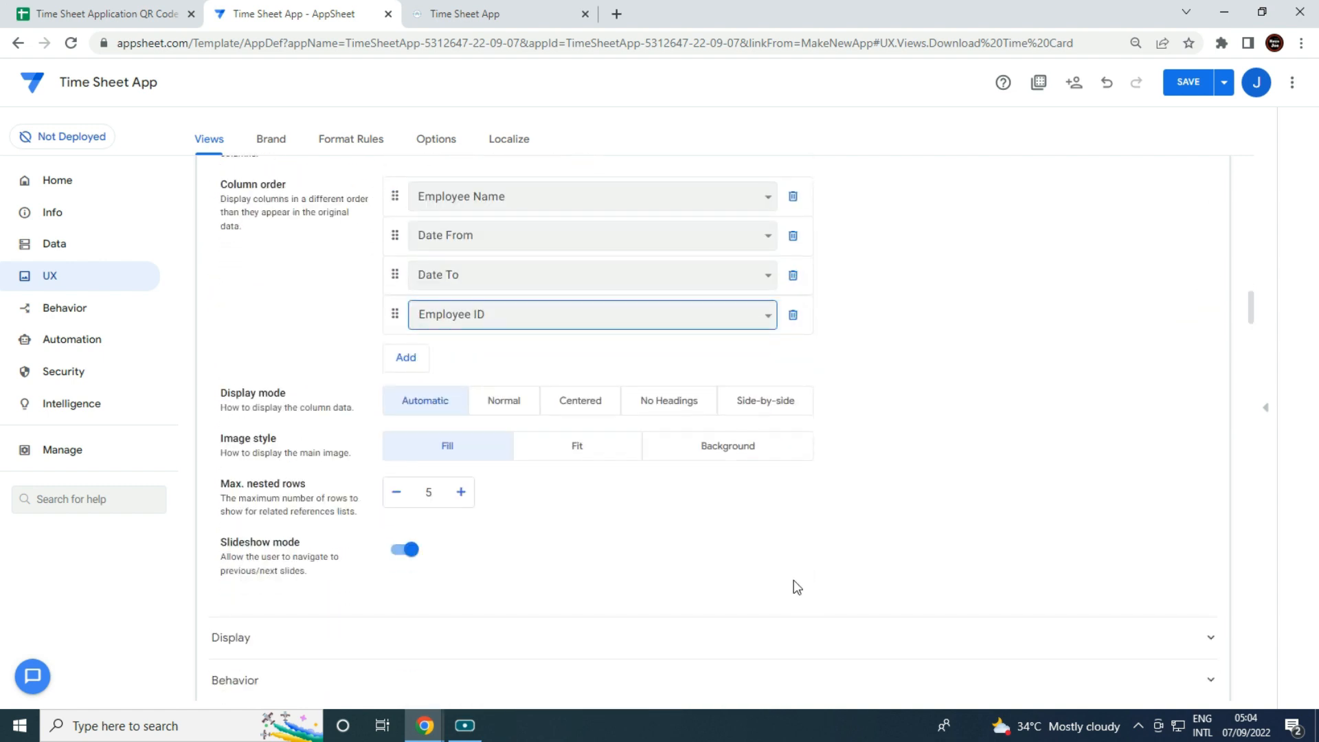
pyautogui.click(407, 551)
pyautogui.scroll(-1, 412, 584)
pyautogui.click(479, 597)
pyautogui.scroll(-1, 392, 593)
pyautogui.moveTo(383, 599); pyautogui.dragTo(541, 593)
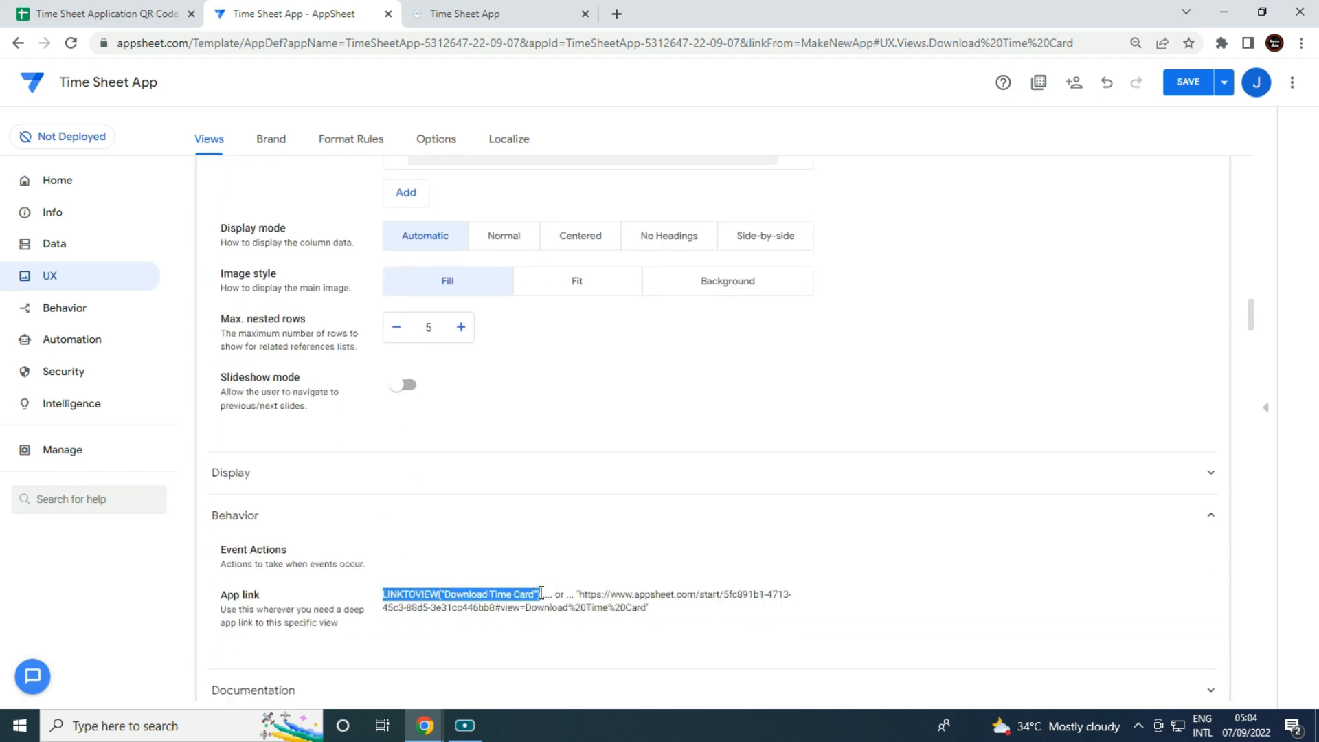
# Create a new action and clear its default name.
pyautogui.click(90, 315)
pyautogui.click(230, 249)
pyautogui.click(459, 241)
pyautogui.hotkey('ctrl', 'a')
pyautogui.press('BackSpace')
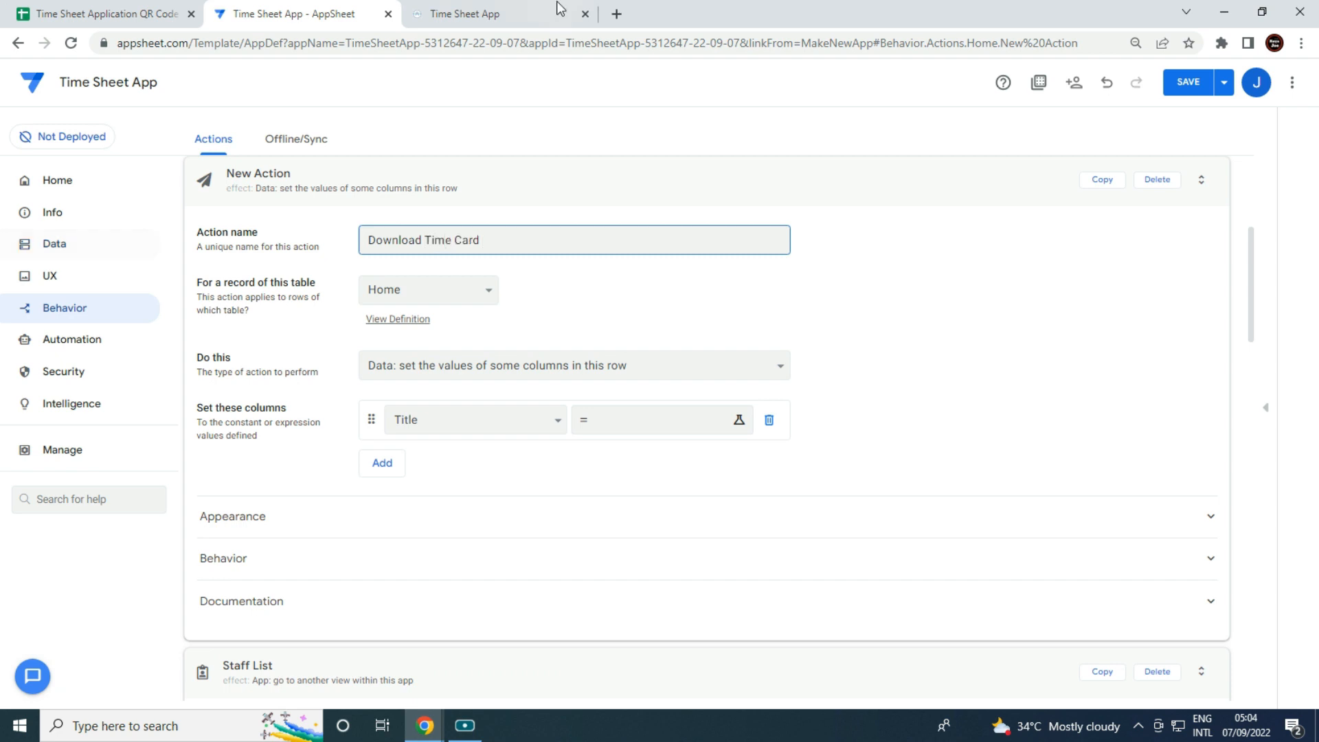
# Make the Download Time Card action go to another view, targeting LINKTOVIEW("Download Time Card").
pyautogui.click(681, 366)
pyautogui.click(509, 432)
pyautogui.click(493, 426)
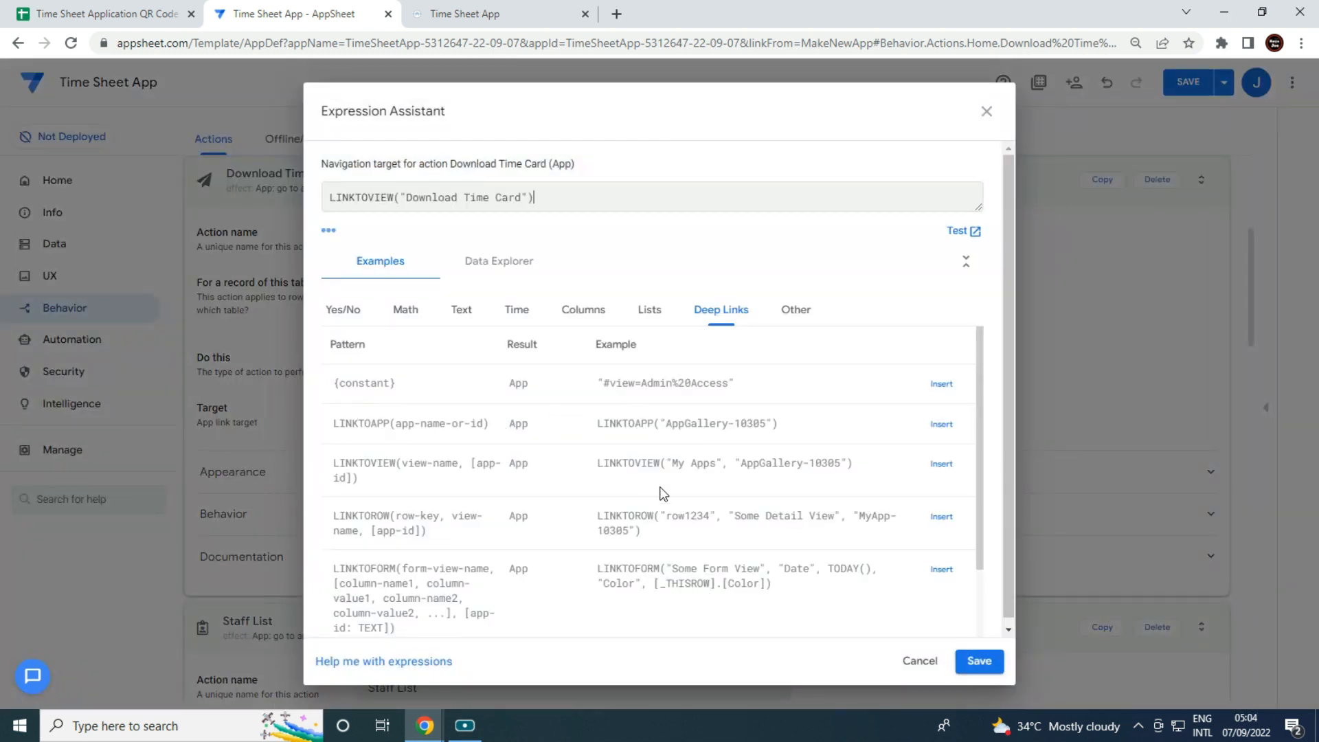
pyautogui.click(980, 661)
# Give the action a PDF icon, save, and switch to the running app.
pyautogui.click(460, 483)
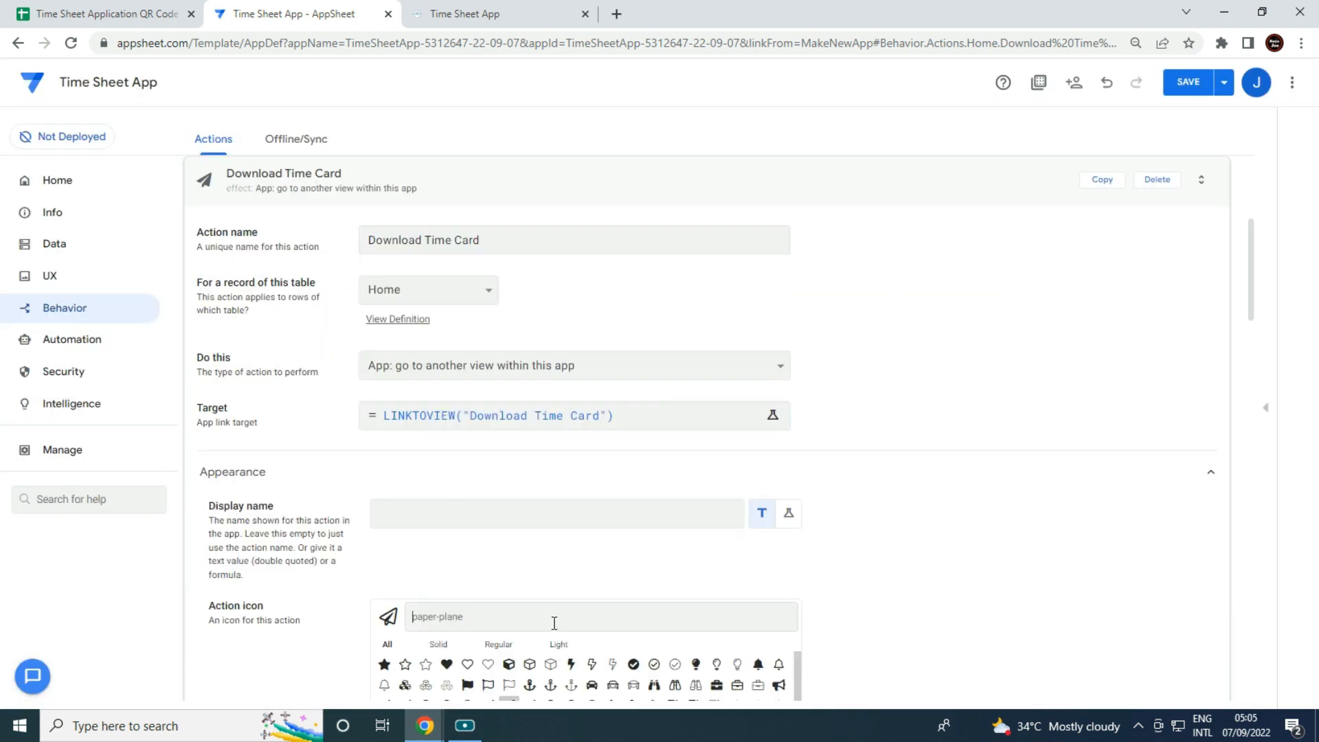
pyautogui.click(554, 623)
pyautogui.write('pdf')
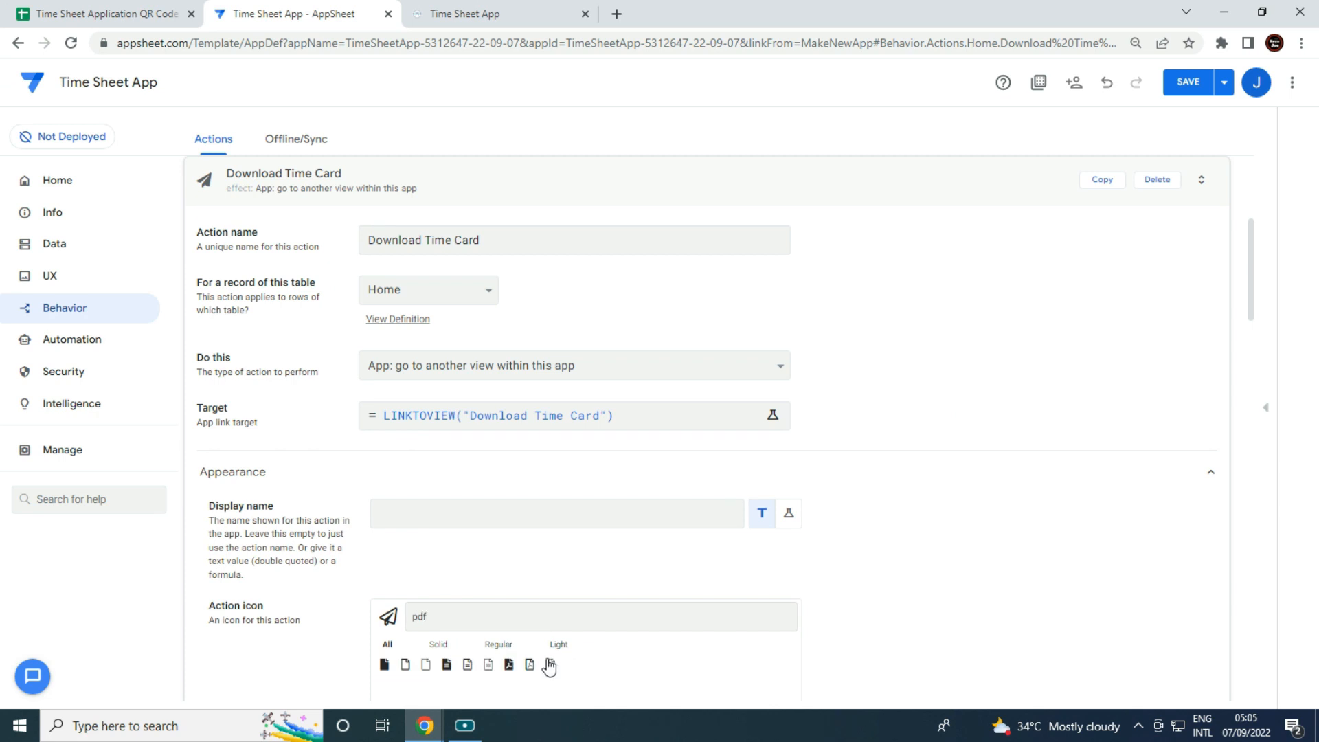
pyautogui.click(509, 664)
pyautogui.click(1194, 86)
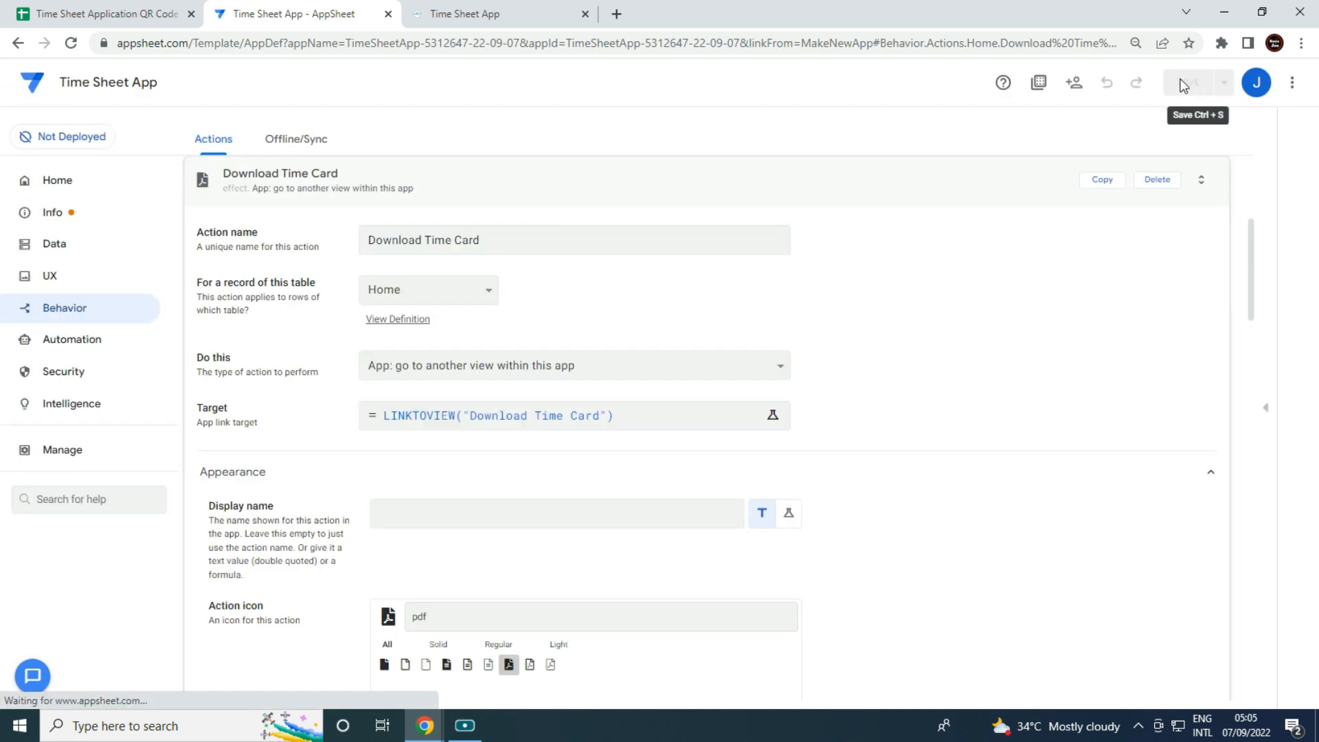
pyautogui.click(463, 15)
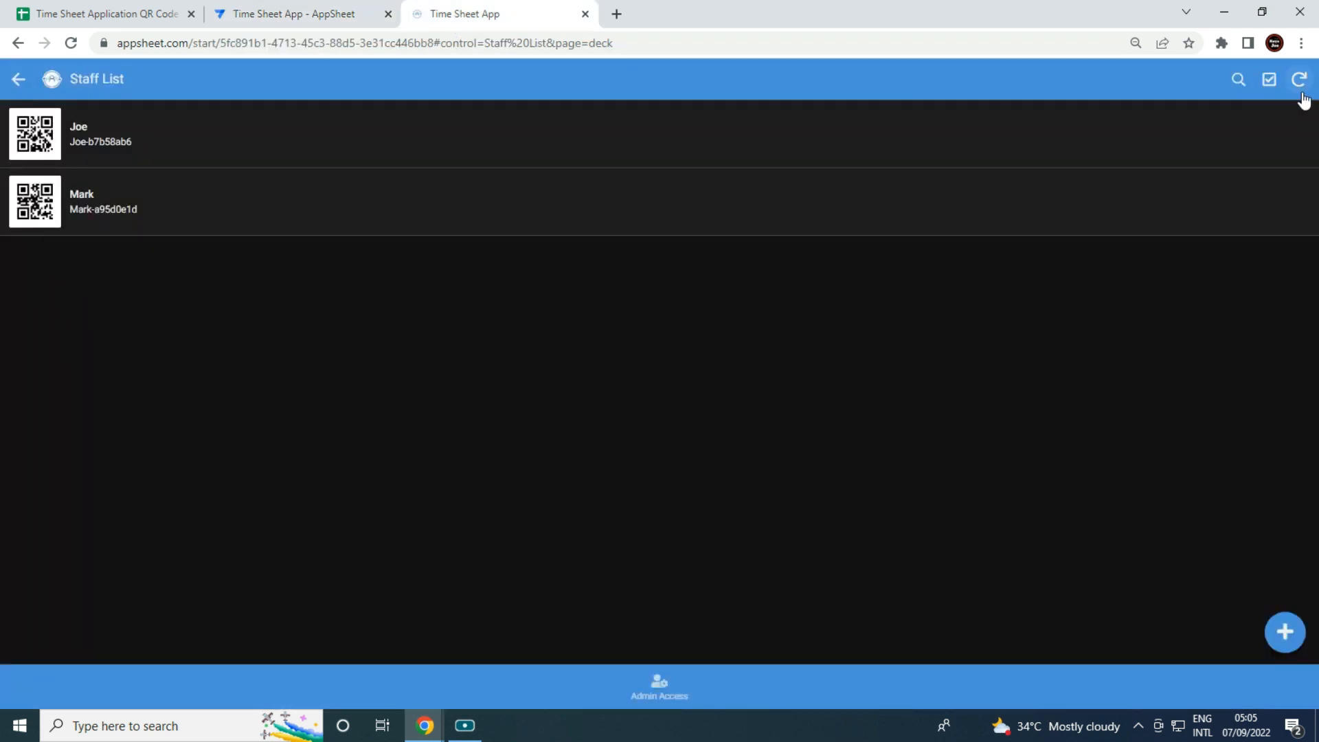
# Sync the running app, then view Admin Access in the editor's live preview.
pyautogui.click(1302, 95)
pyautogui.click(289, 14)
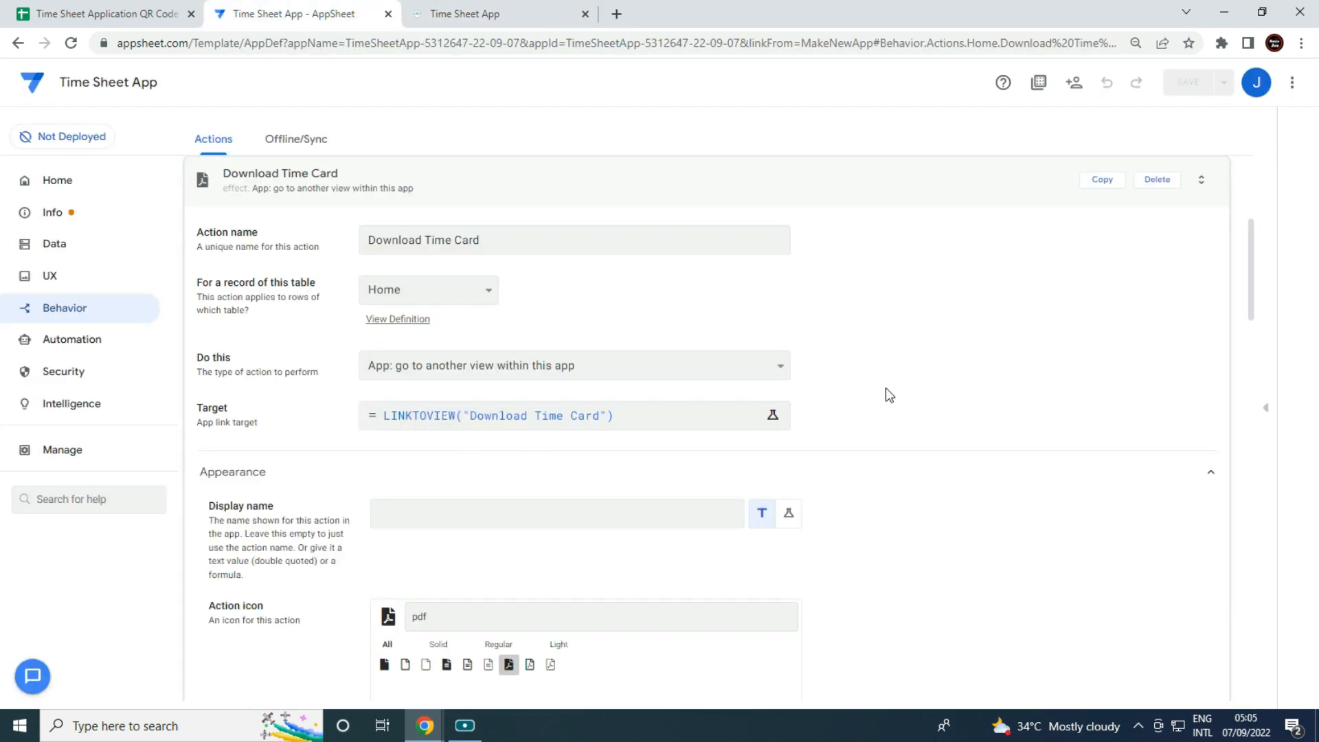
pyautogui.click(1268, 417)
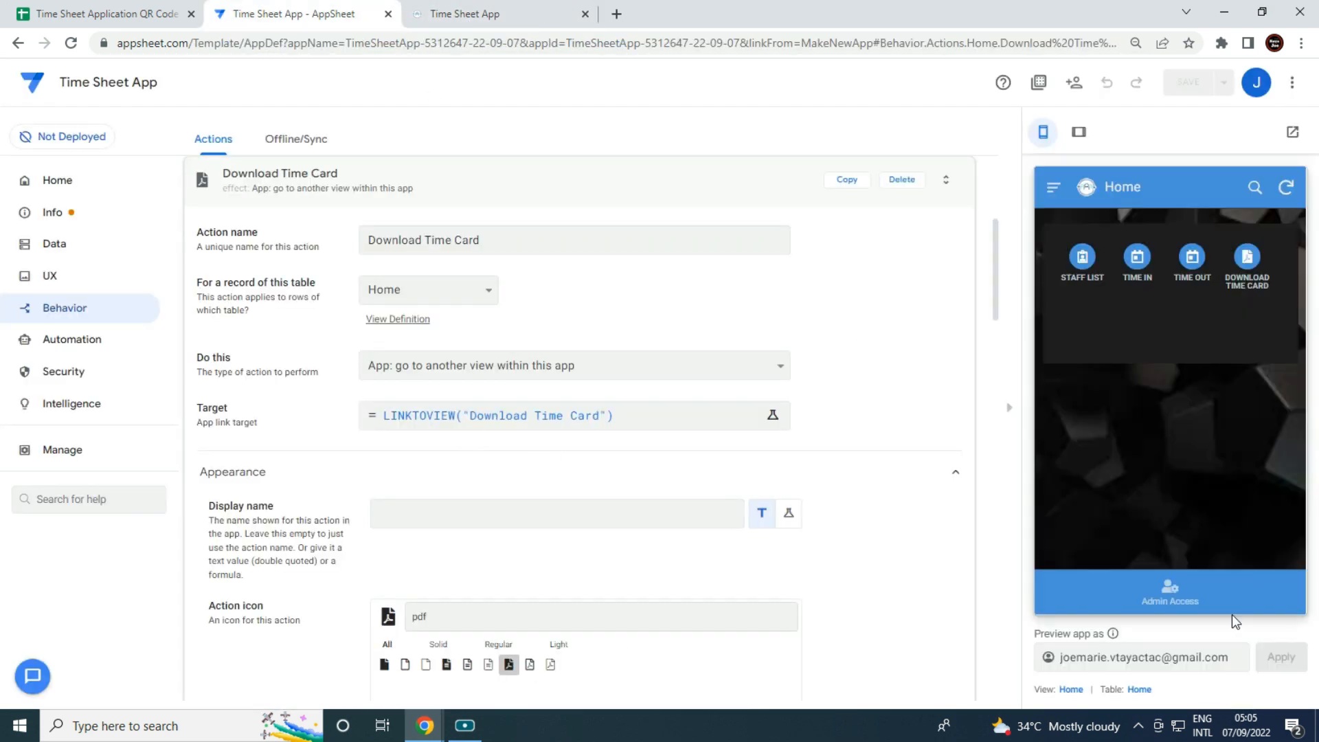
pyautogui.click(1177, 598)
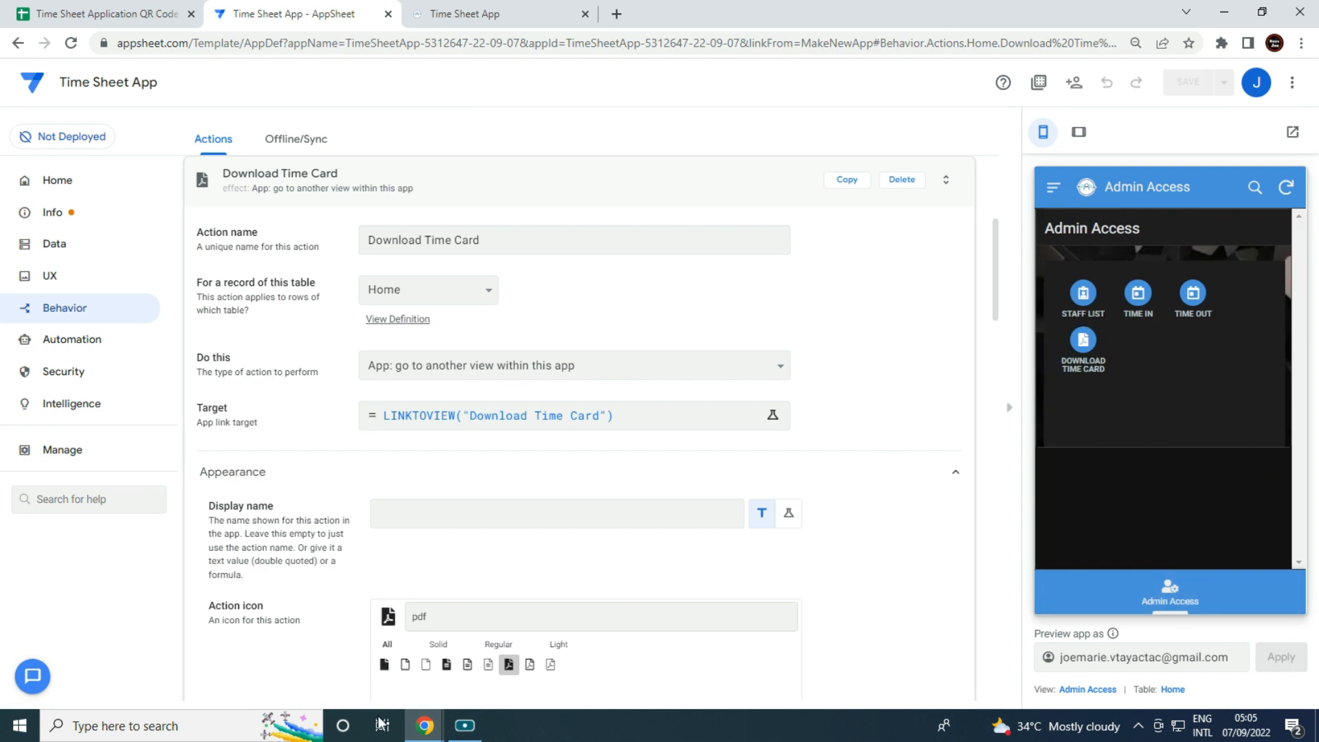
# Minimize the QR CODE ATTENDANCE APP window and hide the editor's preview panel.
pyautogui.moveTo(425, 723)
pyautogui.click(628, 671)
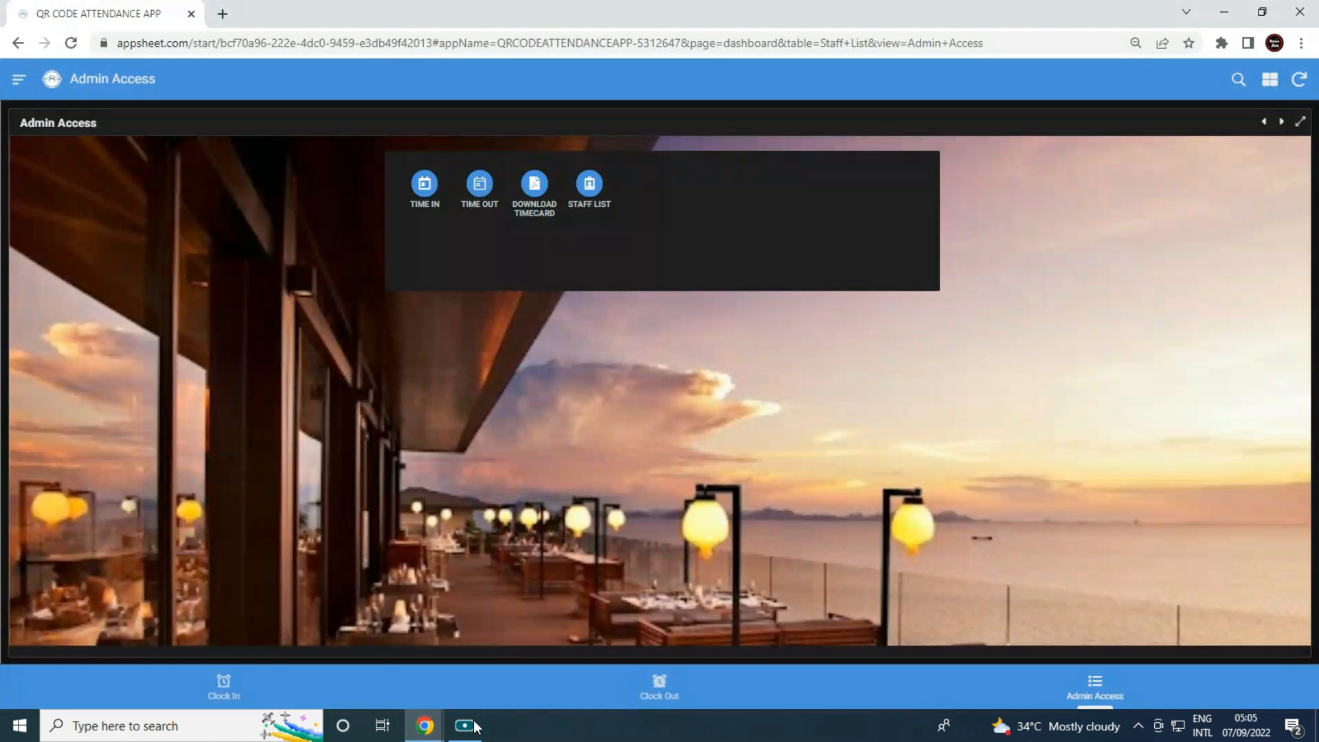
pyautogui.click(1226, 13)
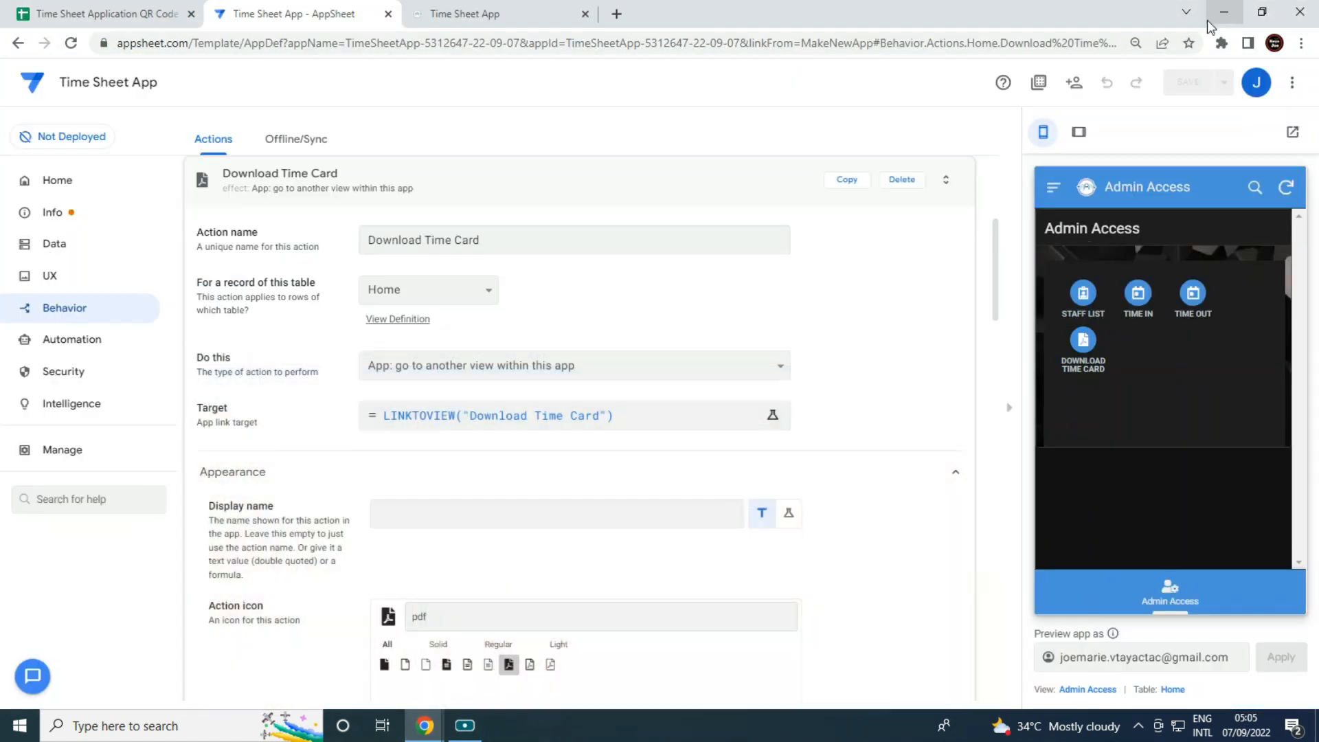
pyautogui.click(1010, 409)
# Add a new form view named Clock in using the Time in table.
pyautogui.click(70, 276)
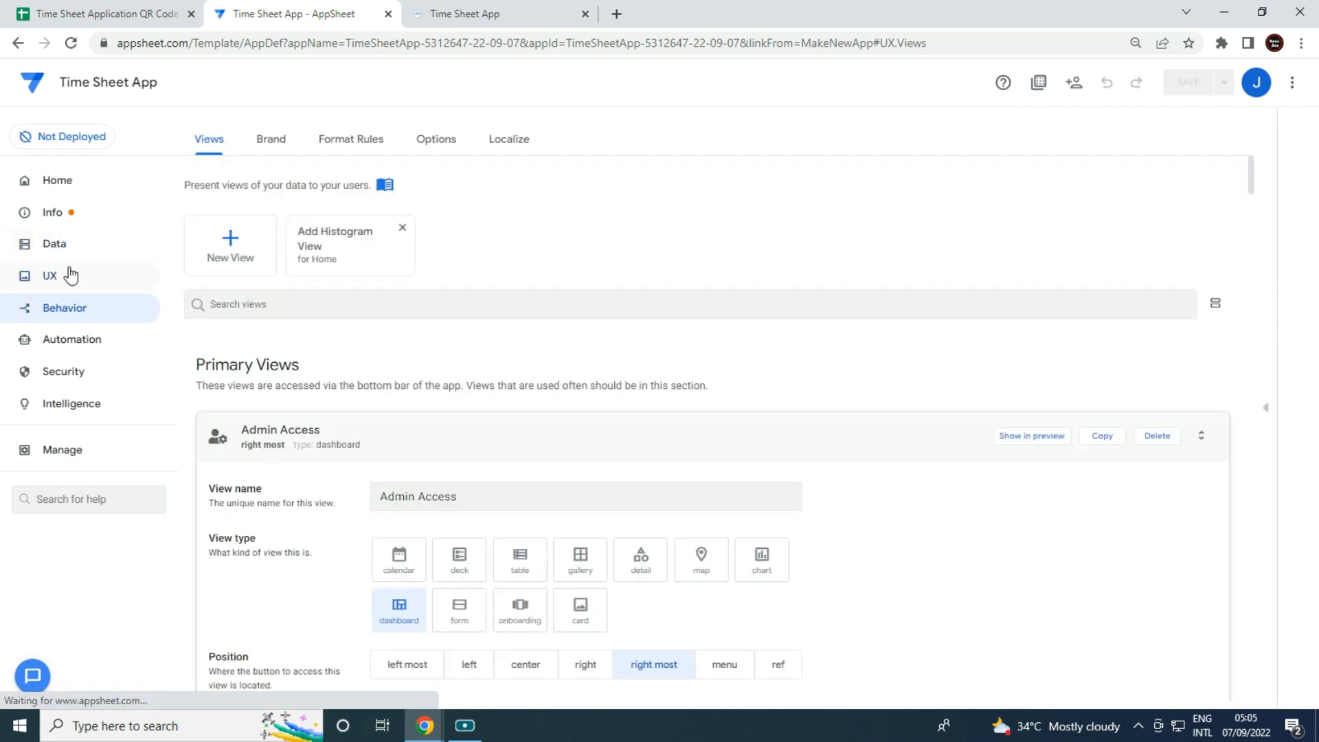
pyautogui.click(215, 251)
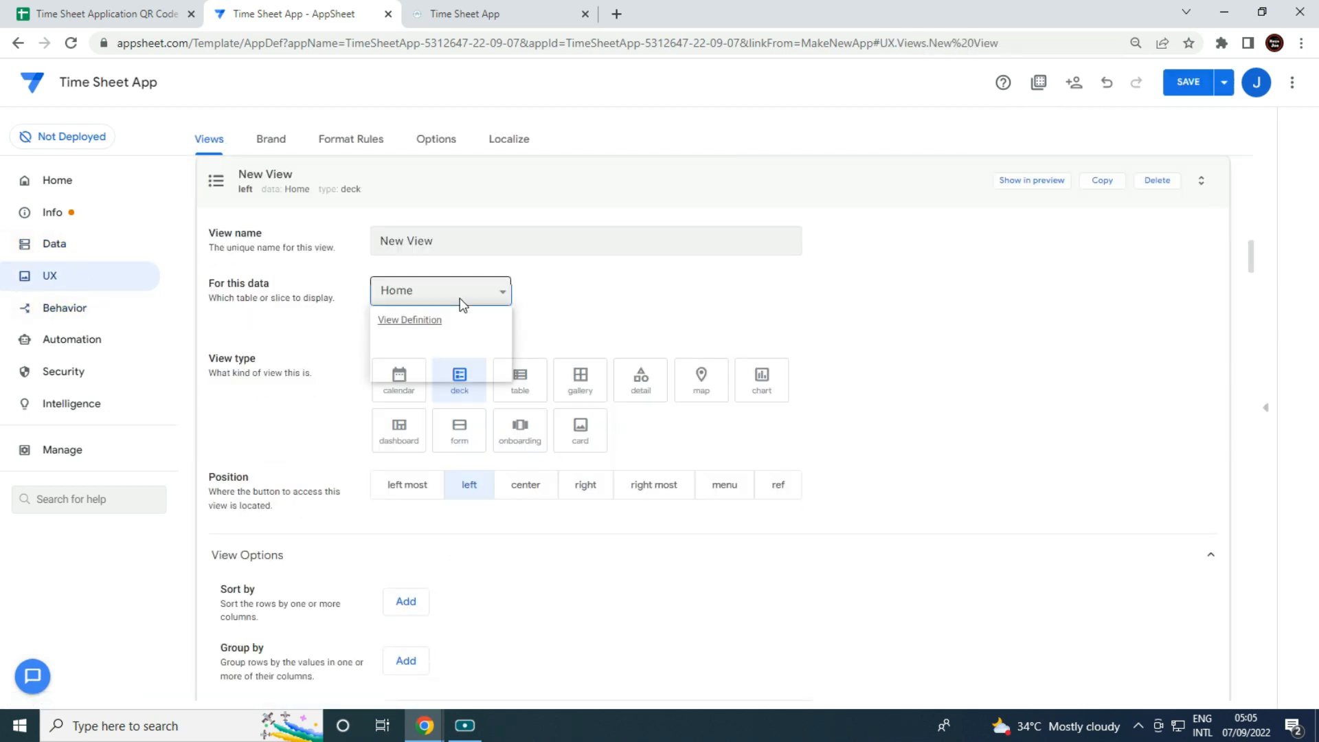
pyautogui.click(459, 300)
pyautogui.click(439, 360)
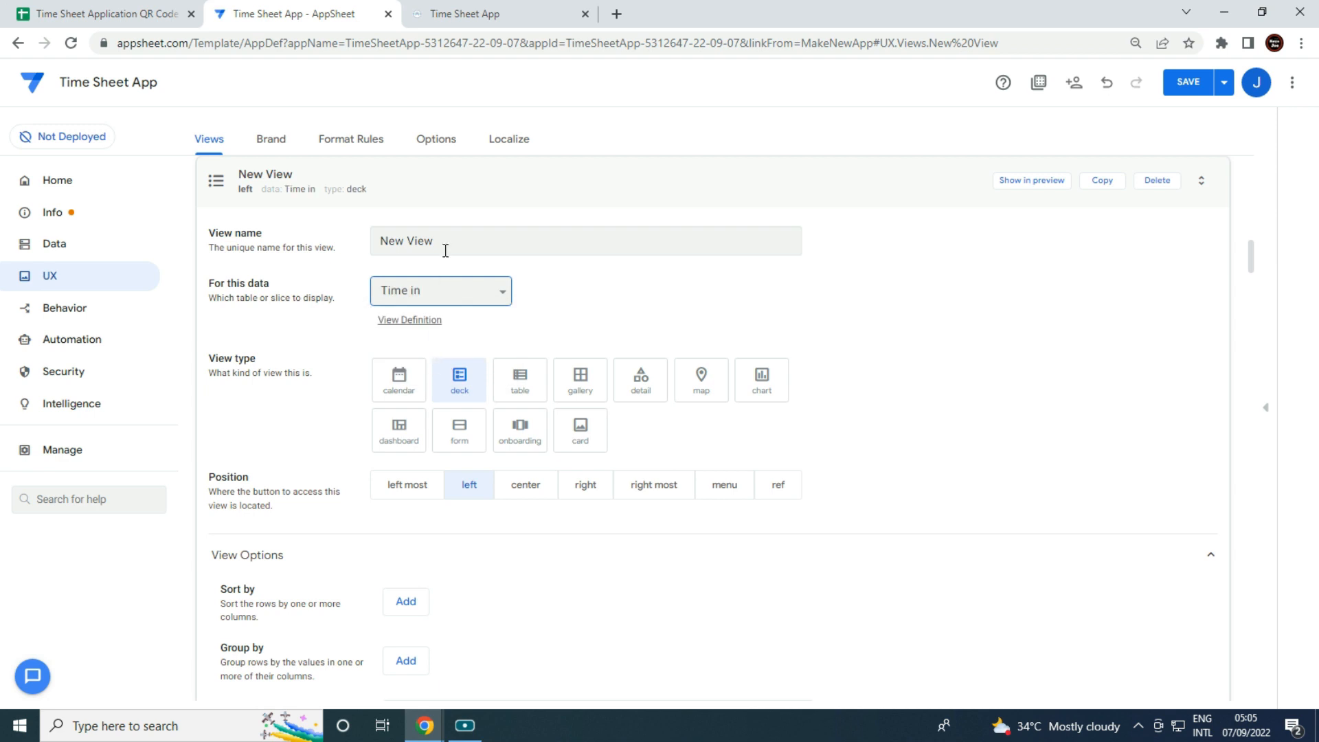
pyautogui.moveTo(448, 242); pyautogui.dragTo(3, 214)
pyautogui.write('Clock in')
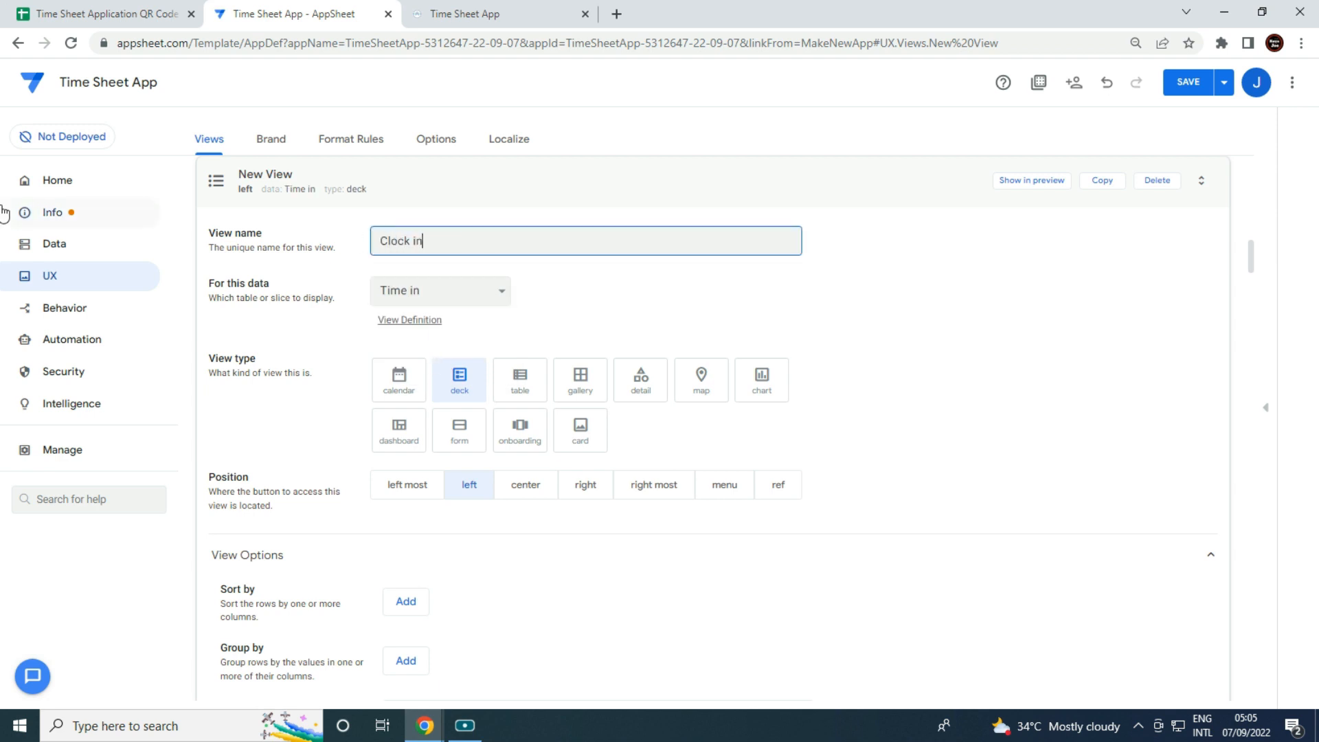
pyautogui.press('Tab')
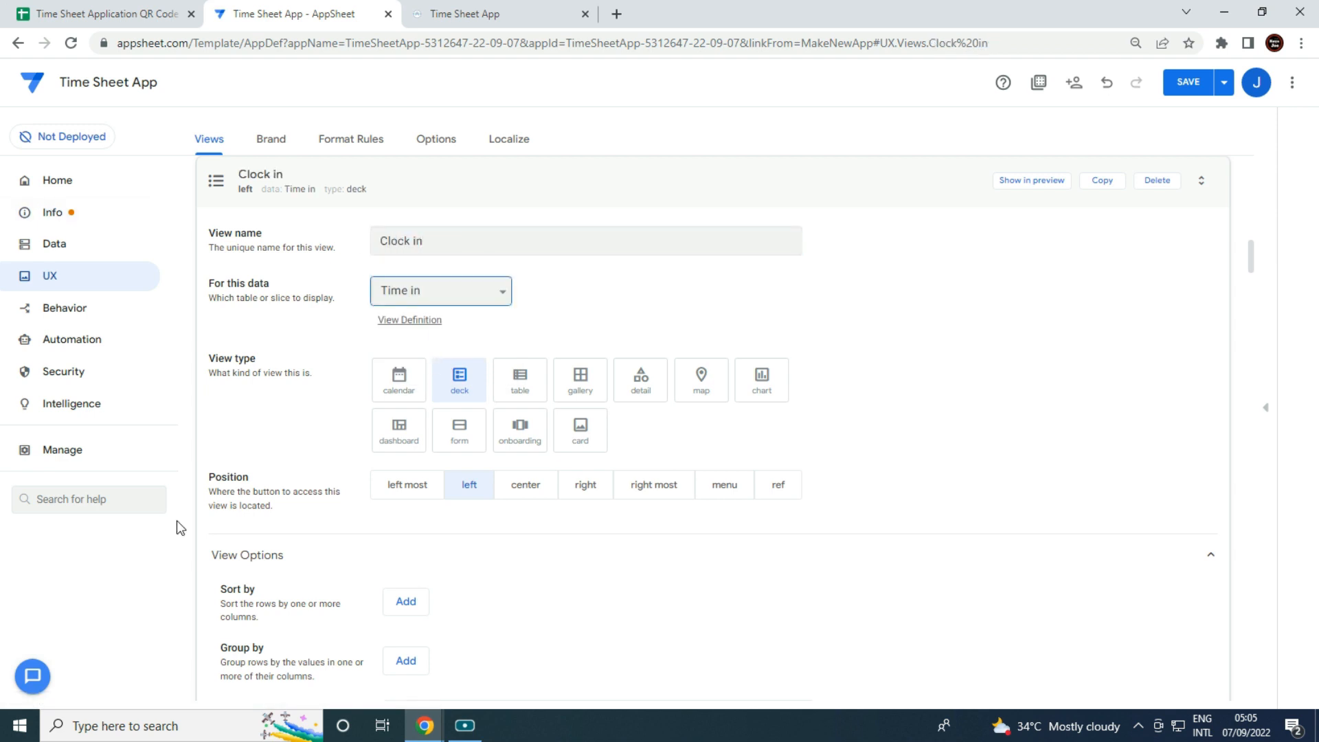
pyautogui.click(460, 435)
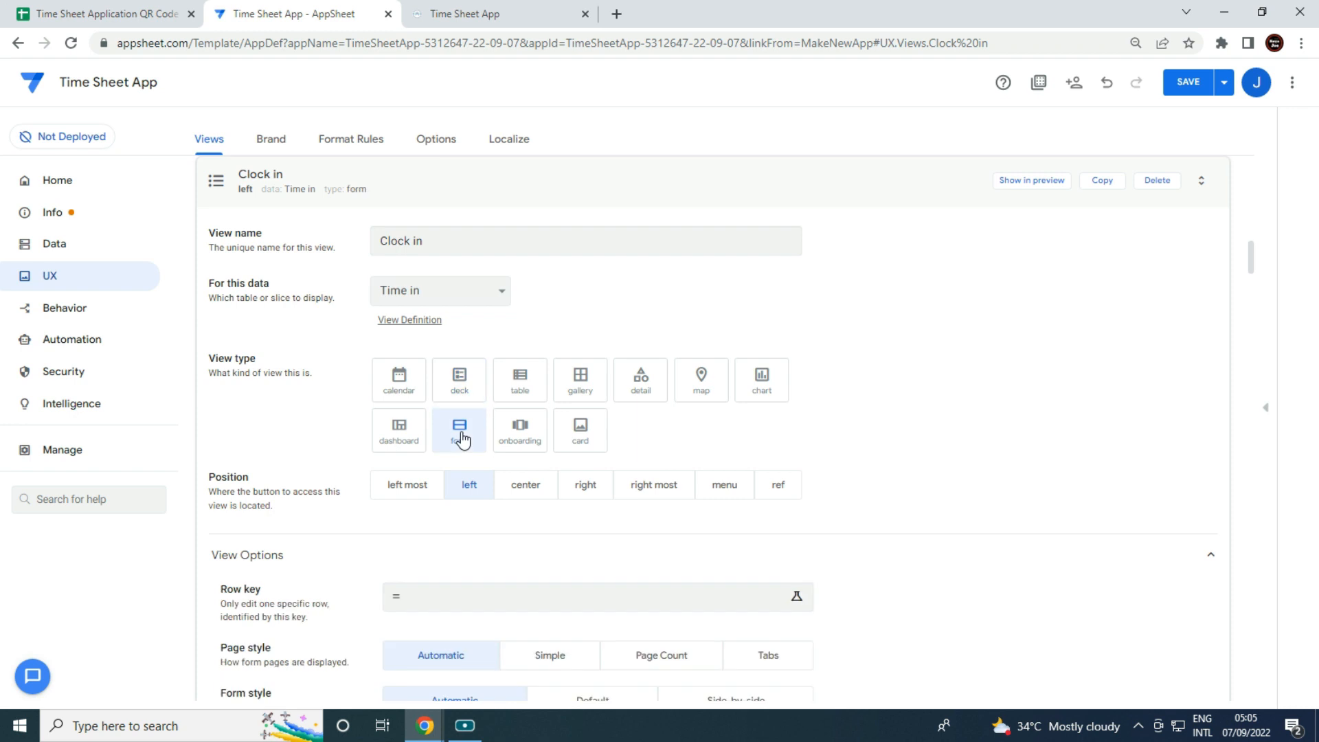
# Set the column order to Login ID, Name, Date in, Time in, Employee ID.
pyautogui.scroll(-4, 851, 492)
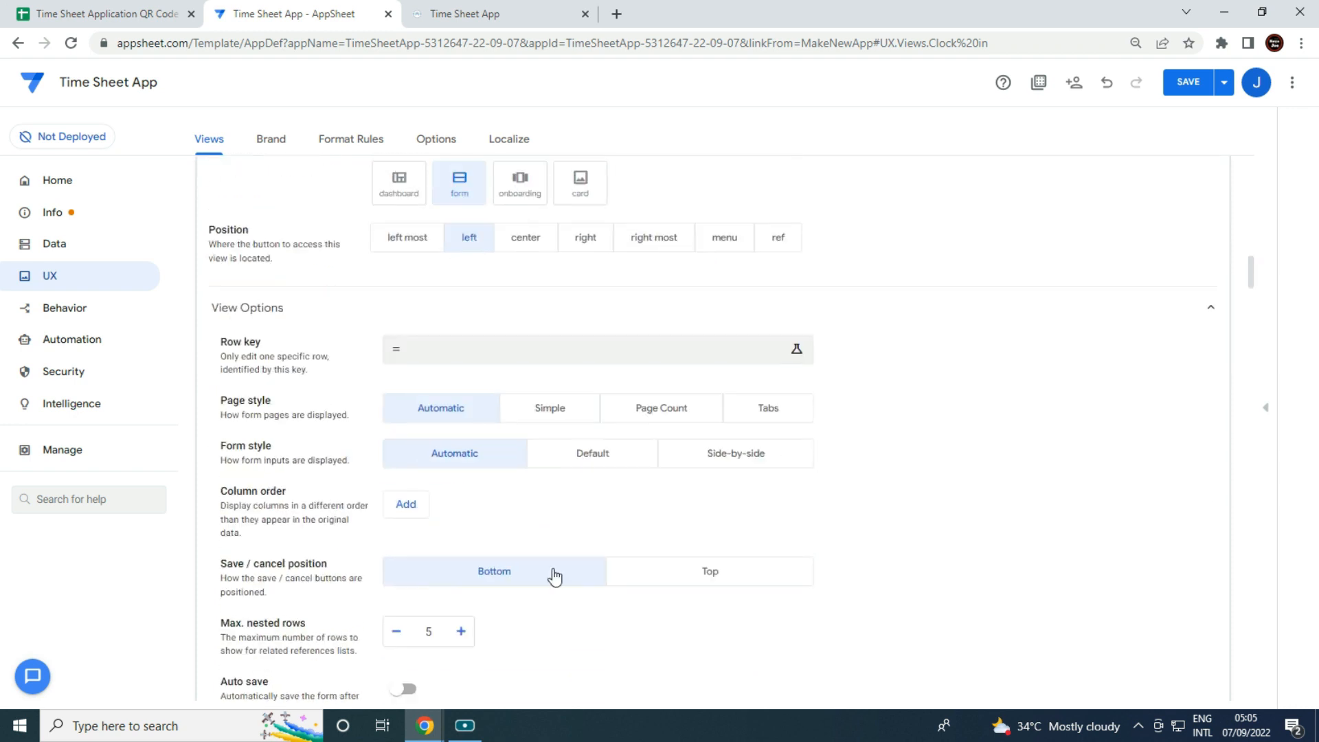
pyautogui.click(406, 504)
pyautogui.click(453, 504)
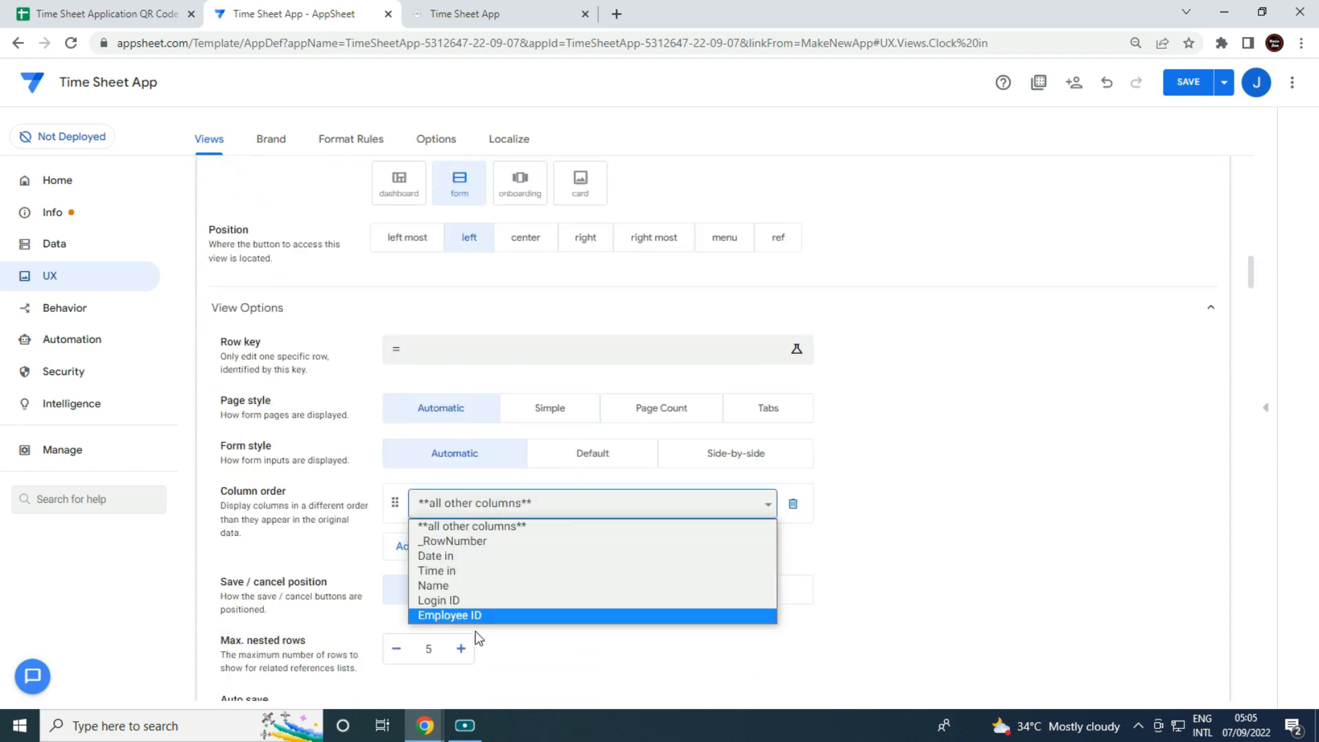
pyautogui.click(465, 602)
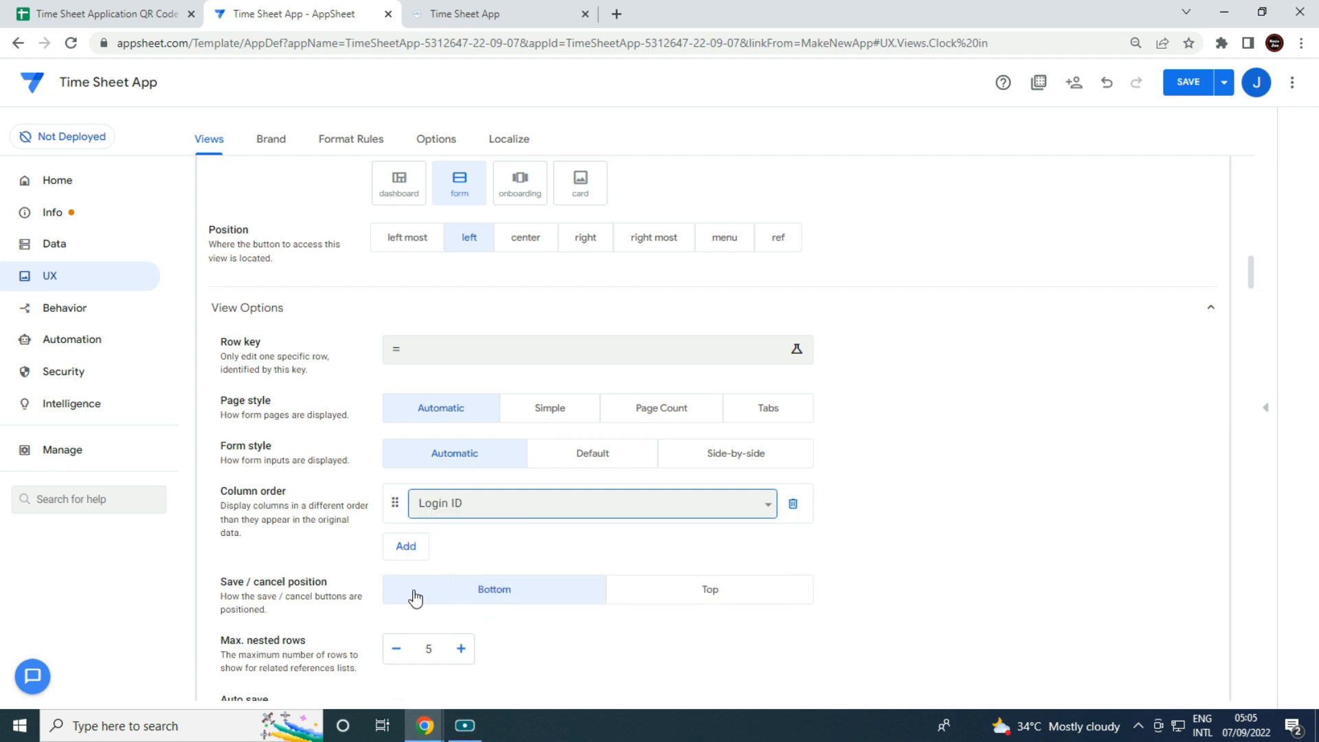
pyautogui.click(407, 548)
pyautogui.click(440, 544)
pyautogui.click(479, 624)
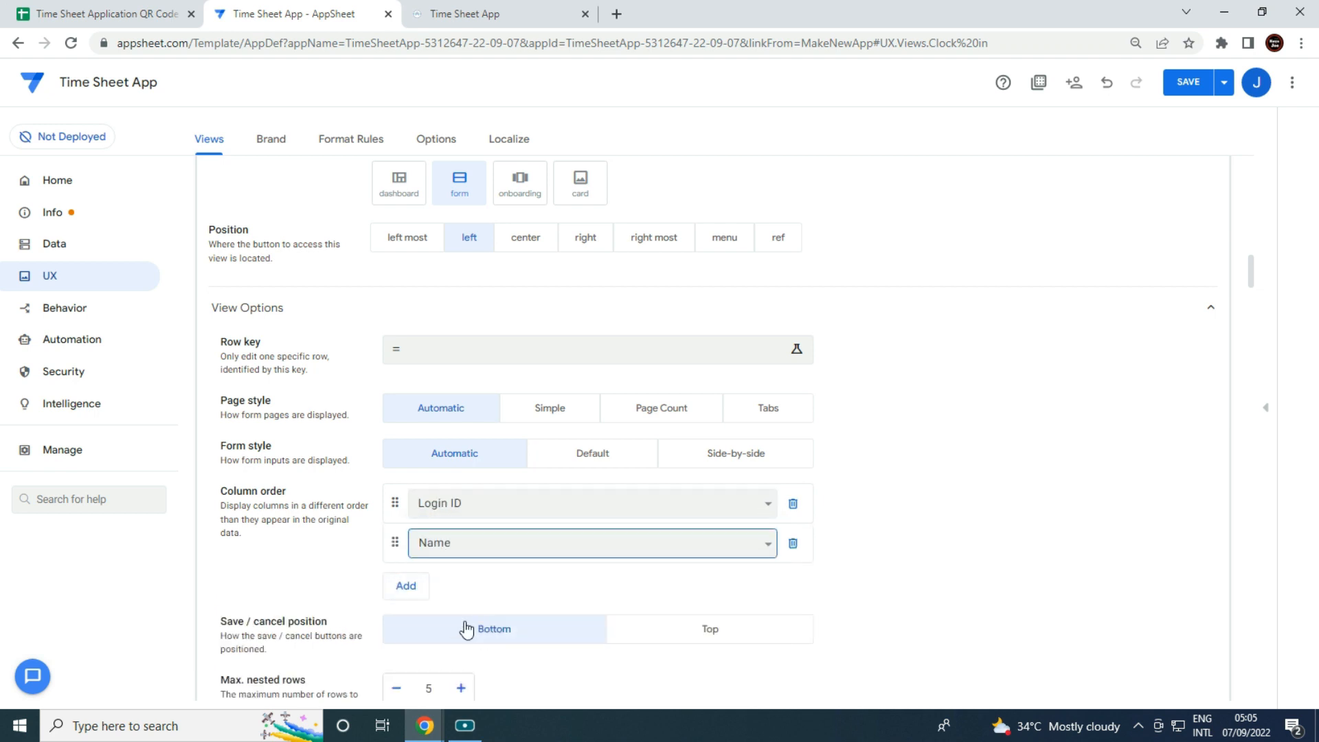
pyautogui.click(406, 585)
pyautogui.click(447, 584)
pyautogui.click(456, 634)
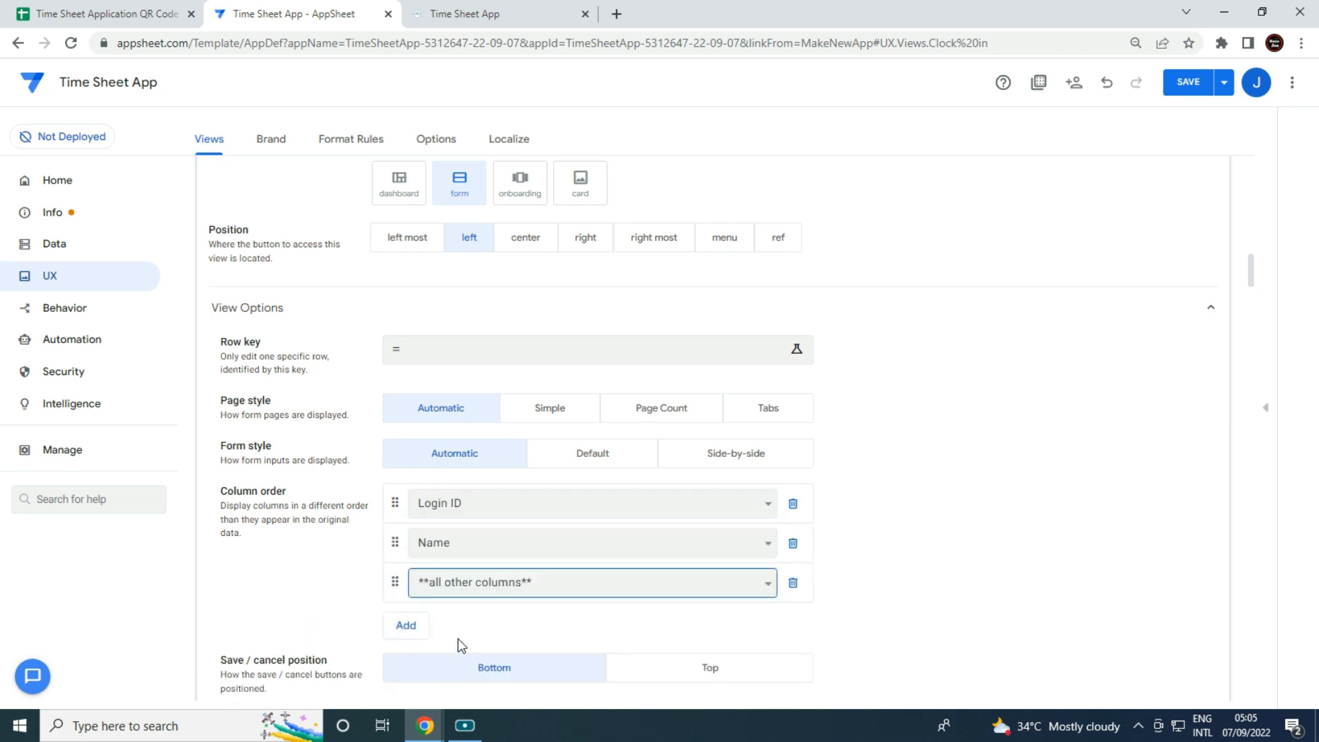
pyautogui.click(415, 627)
pyautogui.click(464, 672)
pyautogui.scroll(-1, 498, 598)
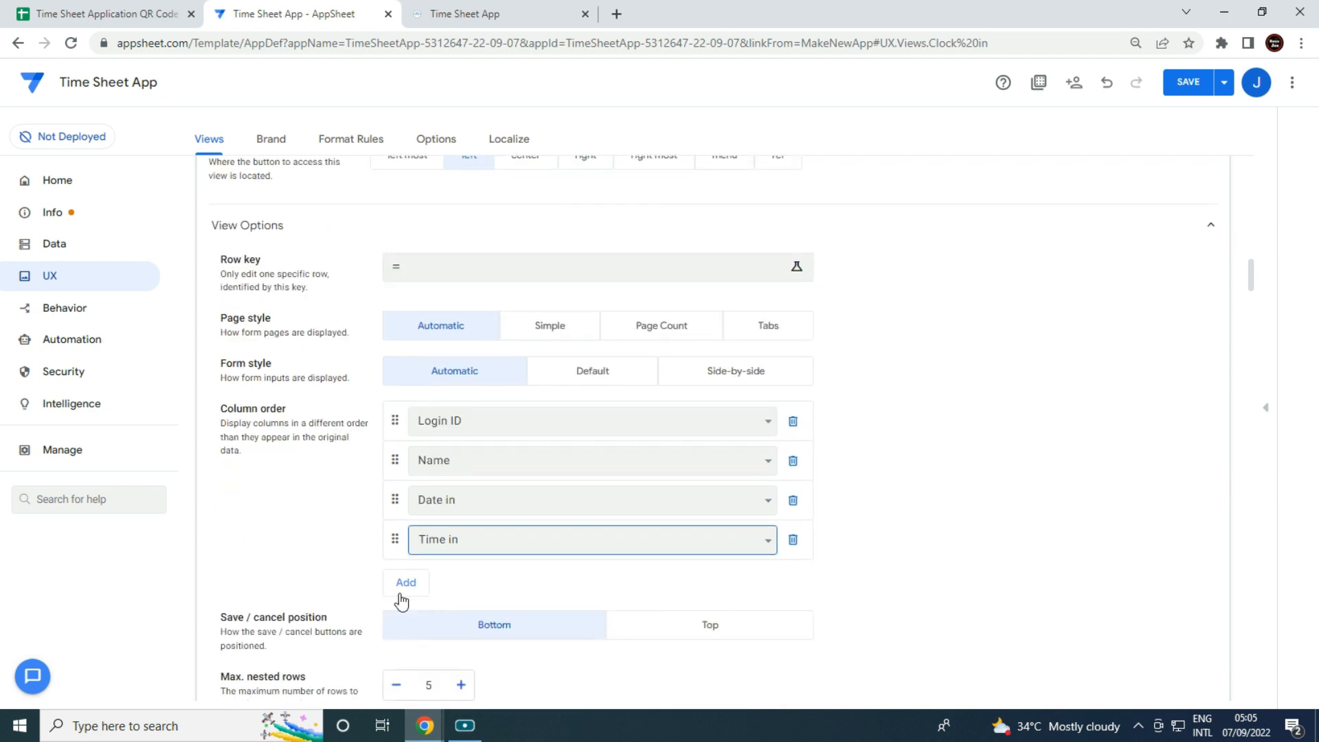
pyautogui.click(406, 584)
pyautogui.click(454, 580)
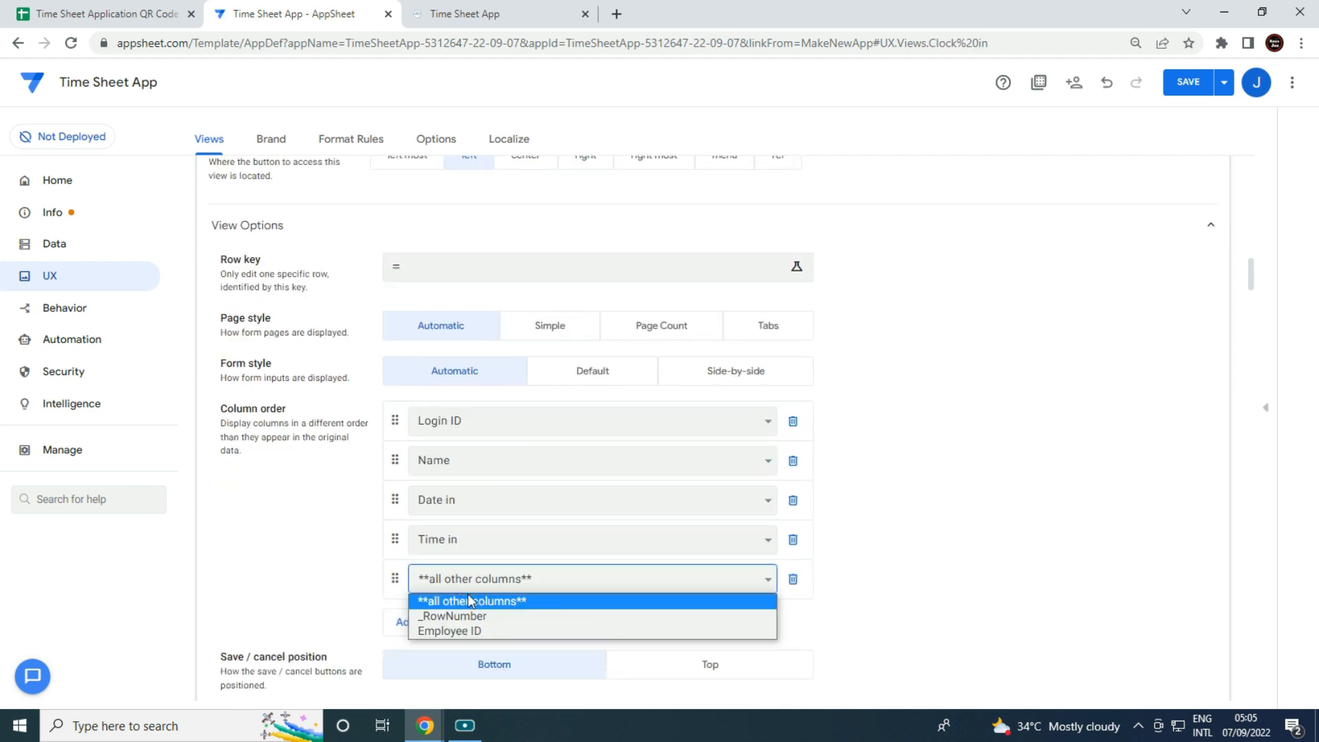
pyautogui.click(454, 631)
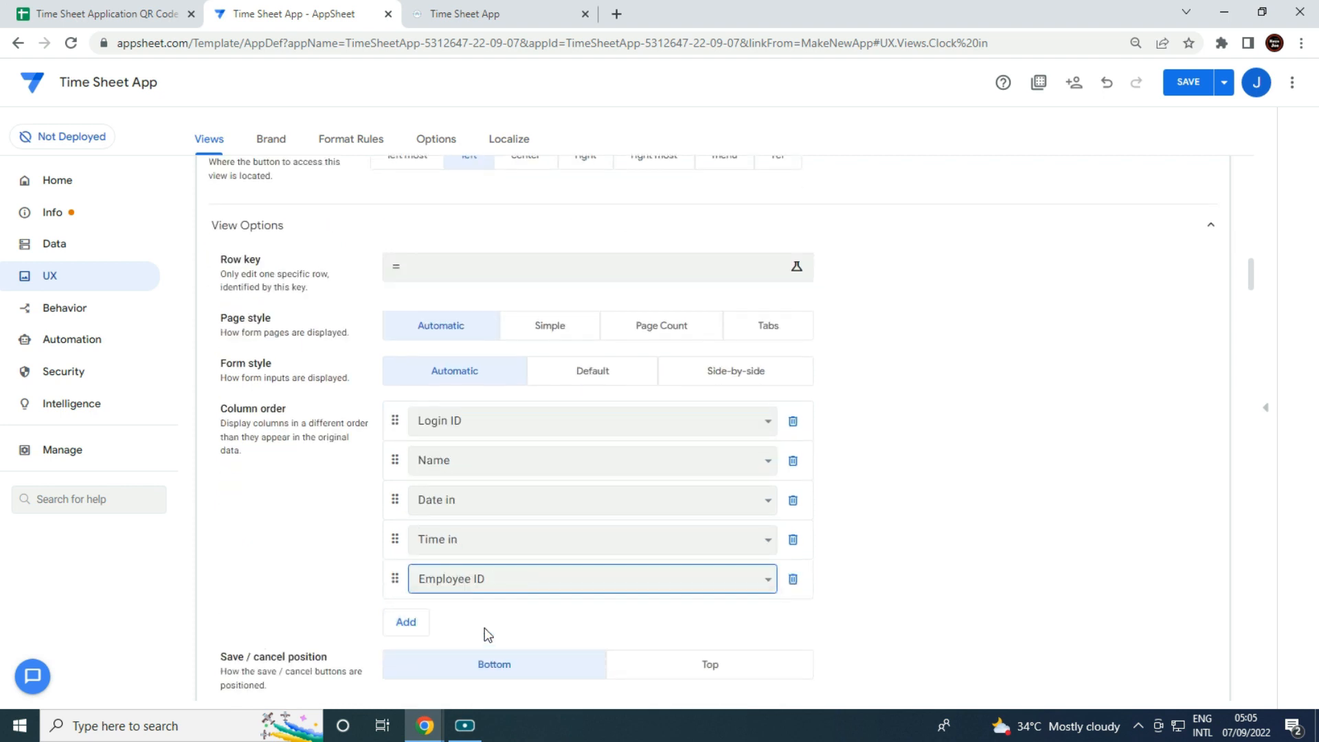
# Turn on Auto save and Auto re-open for the Clock in form.
pyautogui.scroll(-4, 313, 550)
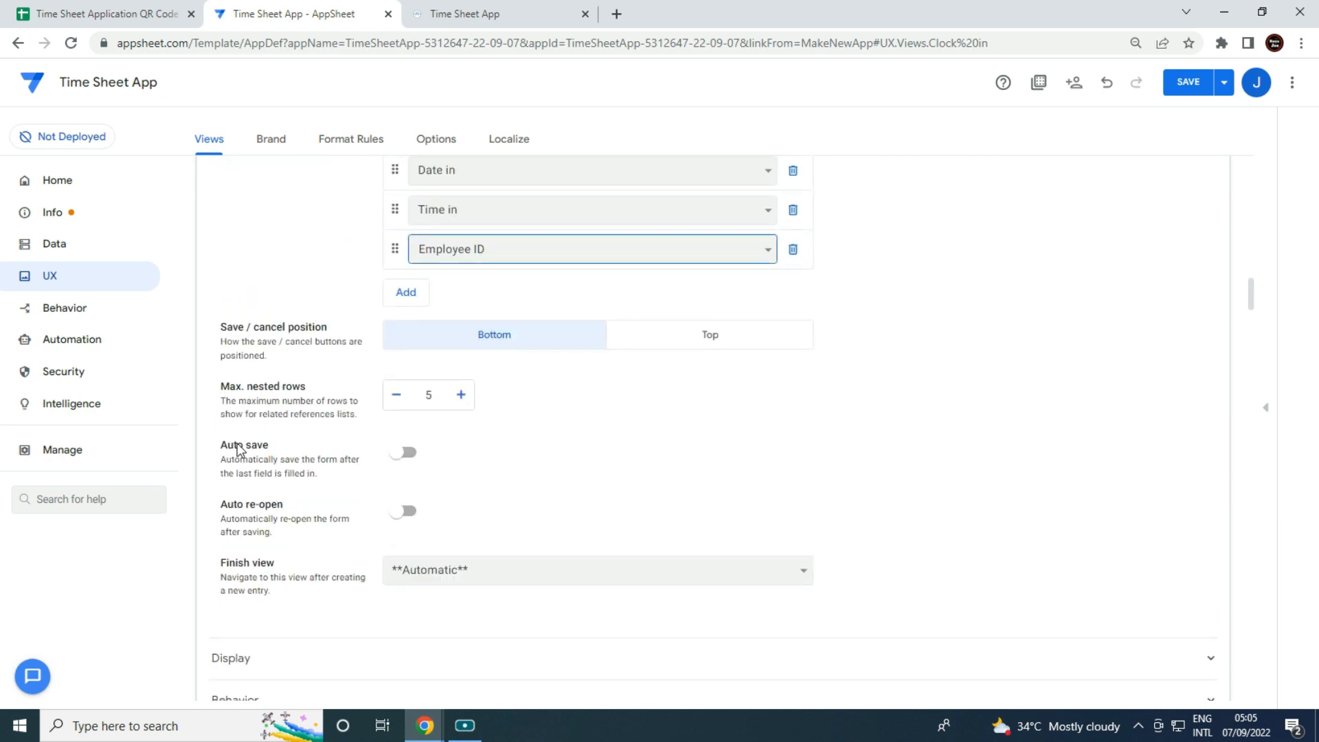
pyautogui.click(404, 452)
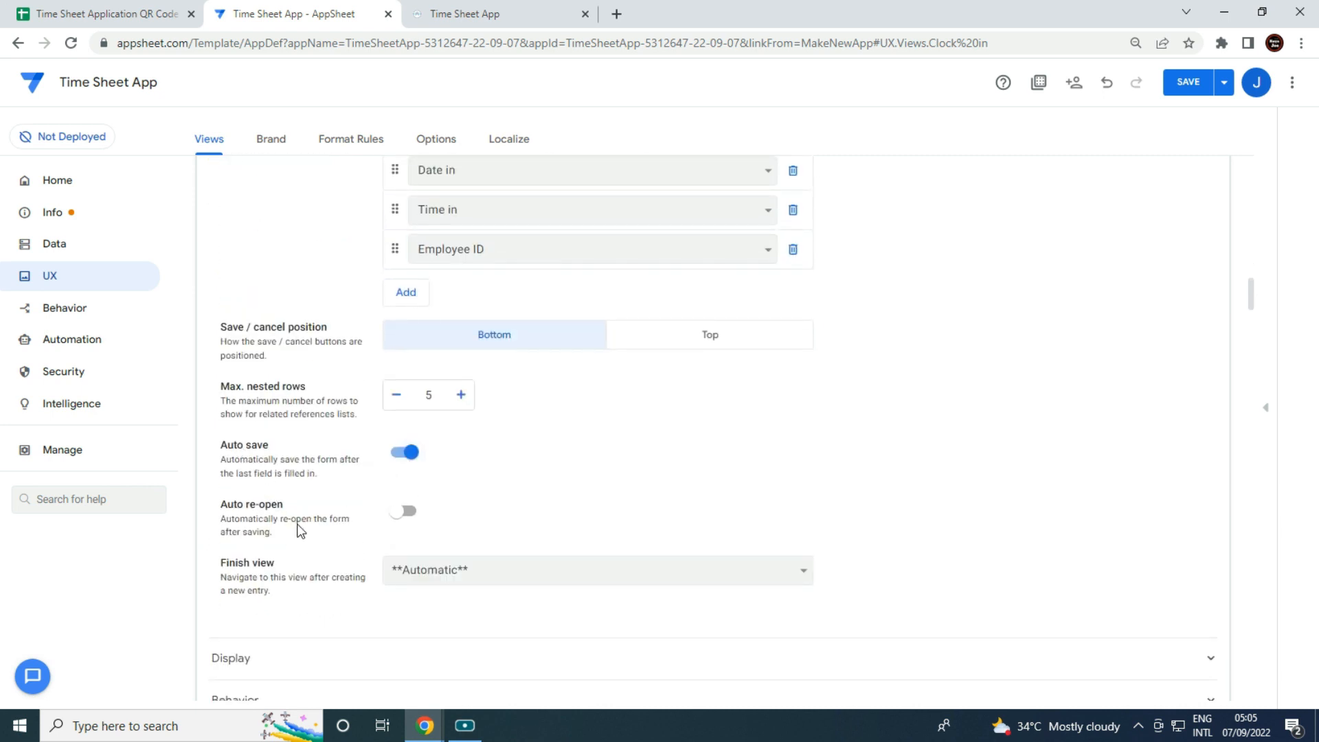
pyautogui.click(406, 512)
# Give the Clock in view a clock icon and place it left most.
pyautogui.scroll(-2, 480, 586)
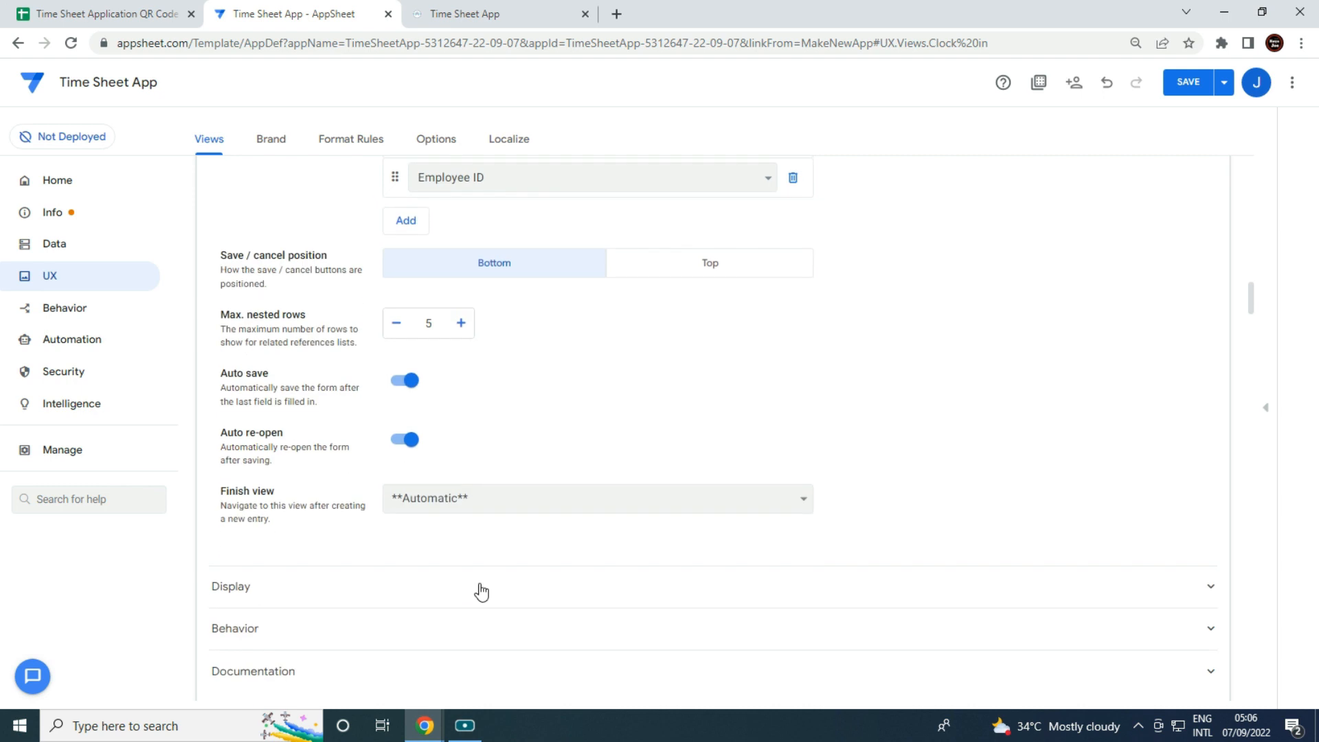
pyautogui.click(480, 587)
pyautogui.scroll(-2, 485, 565)
pyautogui.click(483, 546)
pyautogui.write('clock')
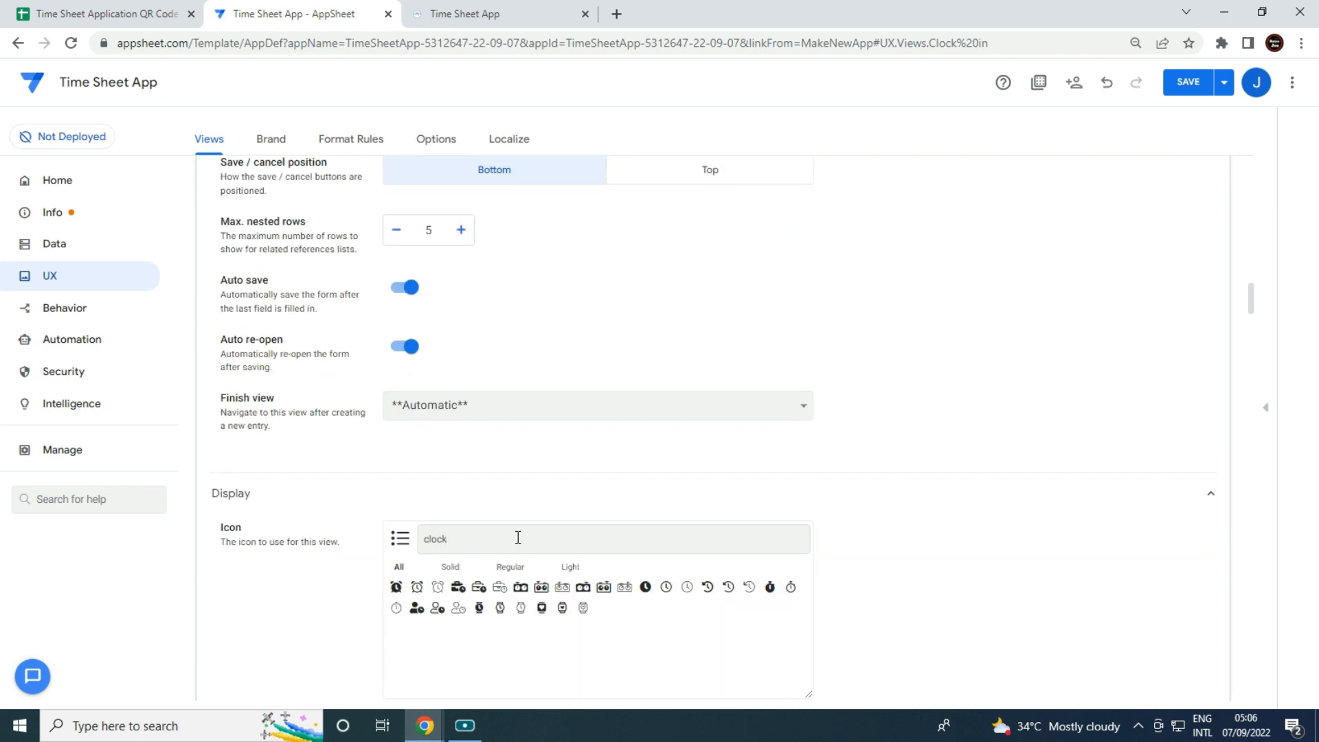
pyautogui.click(438, 606)
pyautogui.scroll(6, 881, 509)
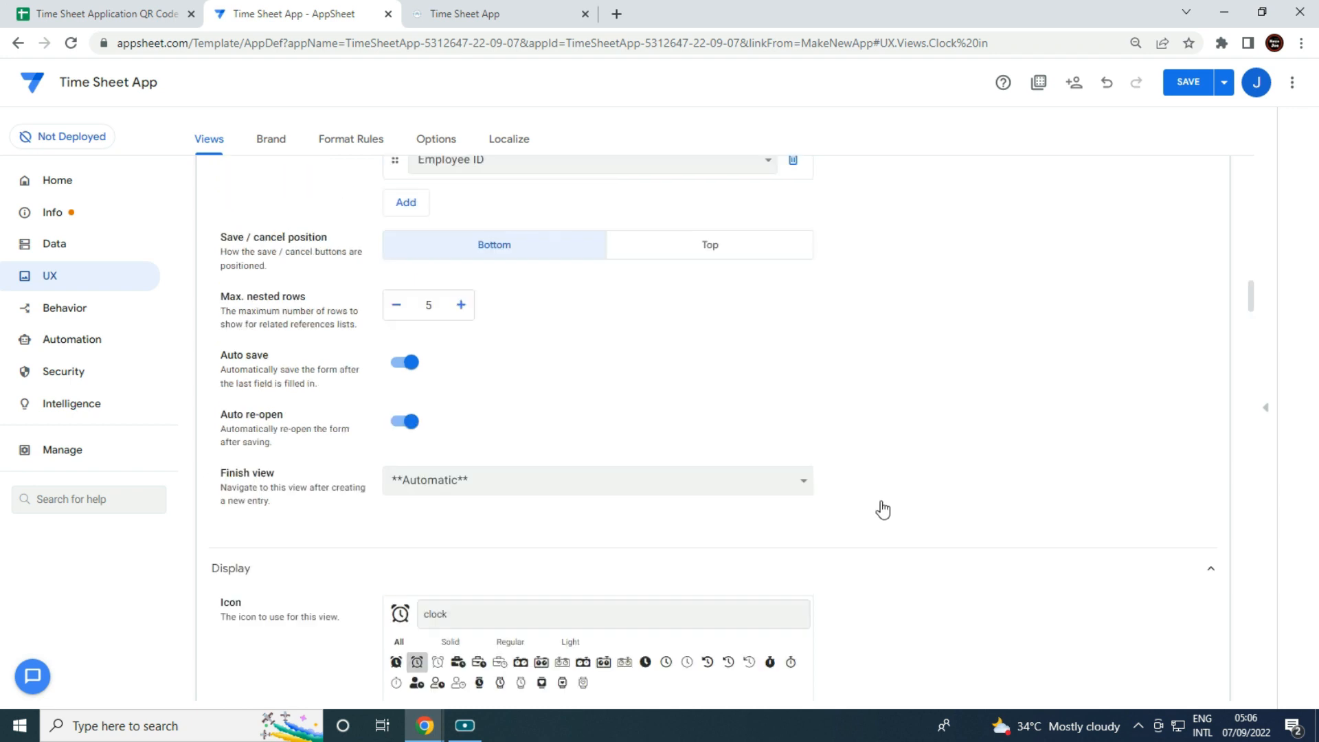
pyautogui.scroll(1, 619, 399)
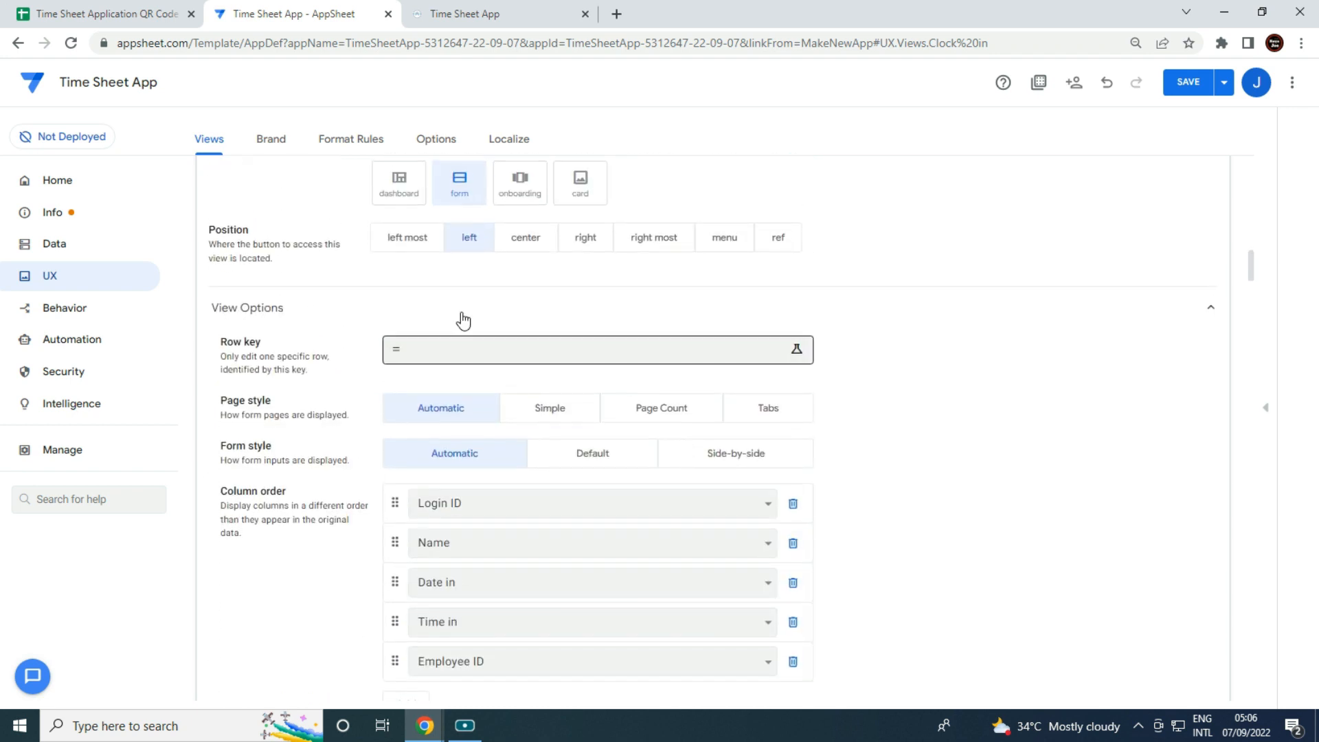
pyautogui.click(419, 246)
pyautogui.scroll(4, 971, 403)
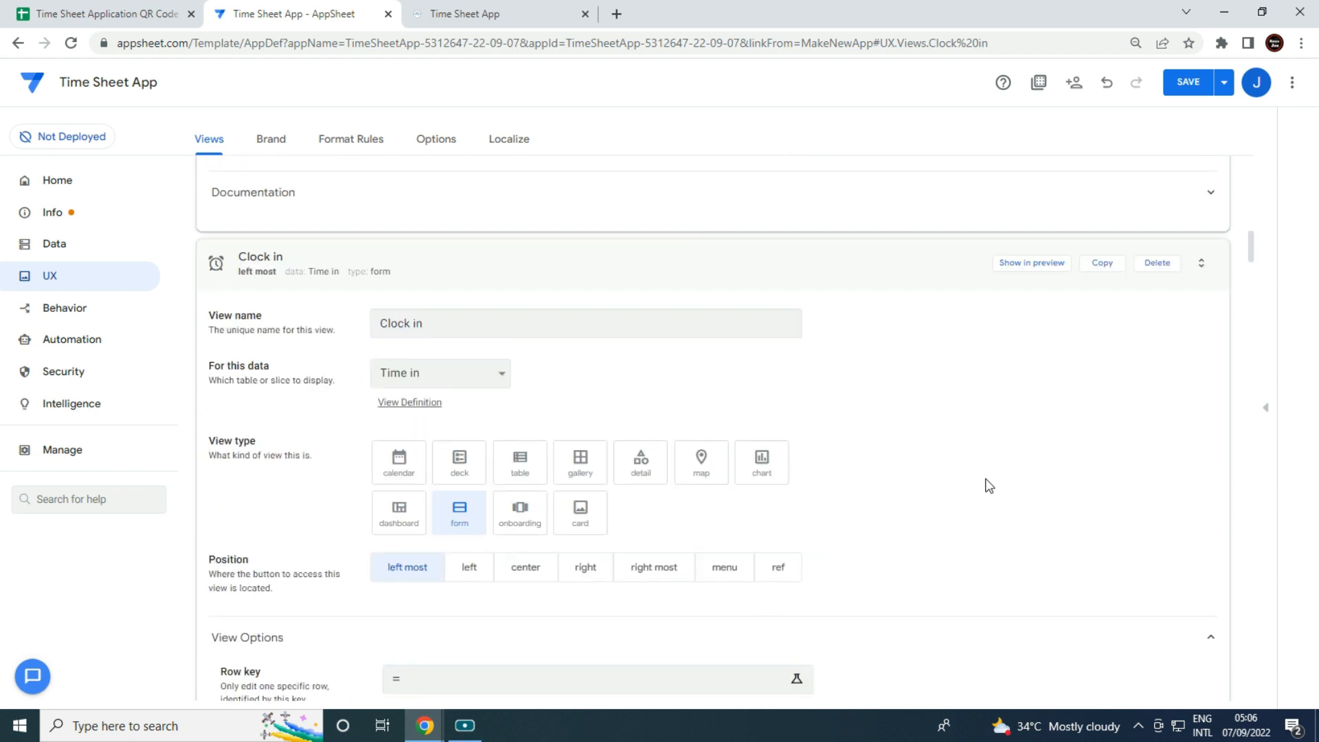
pyautogui.scroll(20, 989, 484)
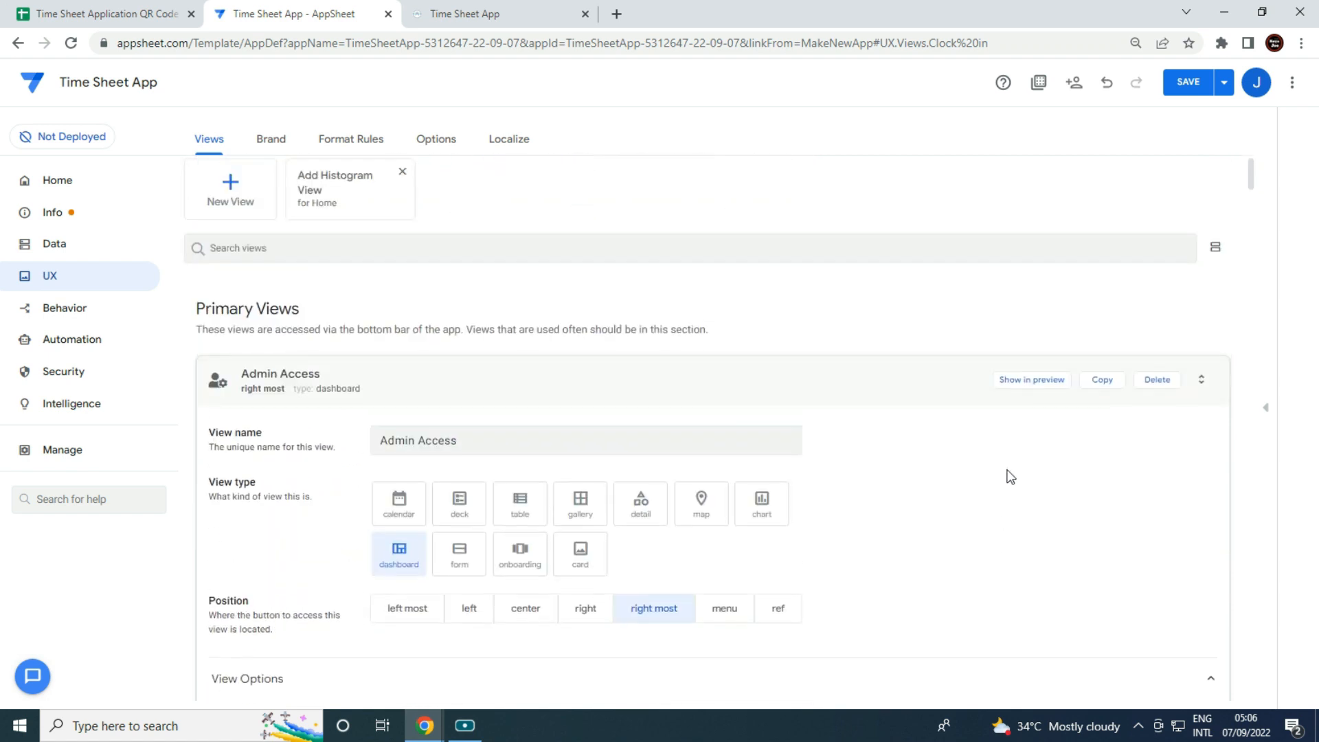
# Add a new Clock out form view using the Time out table.
pyautogui.click(229, 246)
pyautogui.click(459, 291)
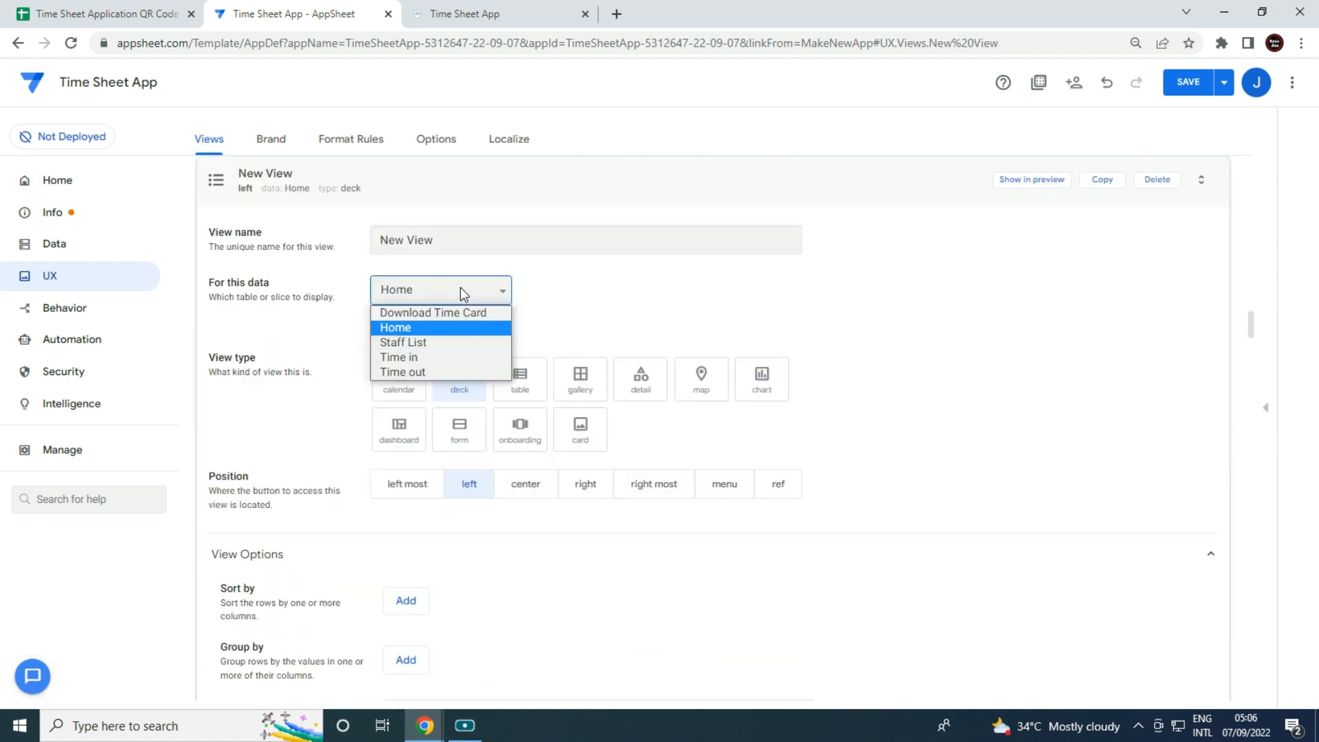
pyautogui.click(451, 373)
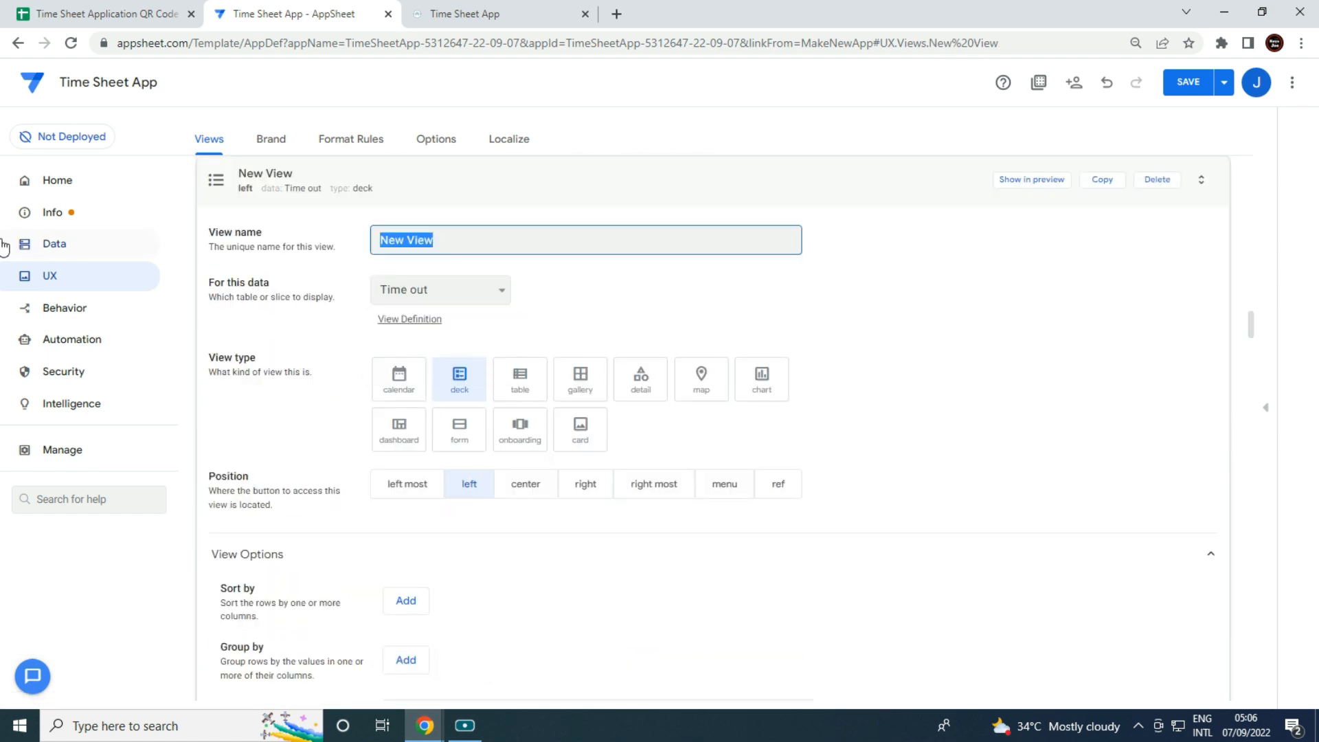
pyautogui.write('Clock out')
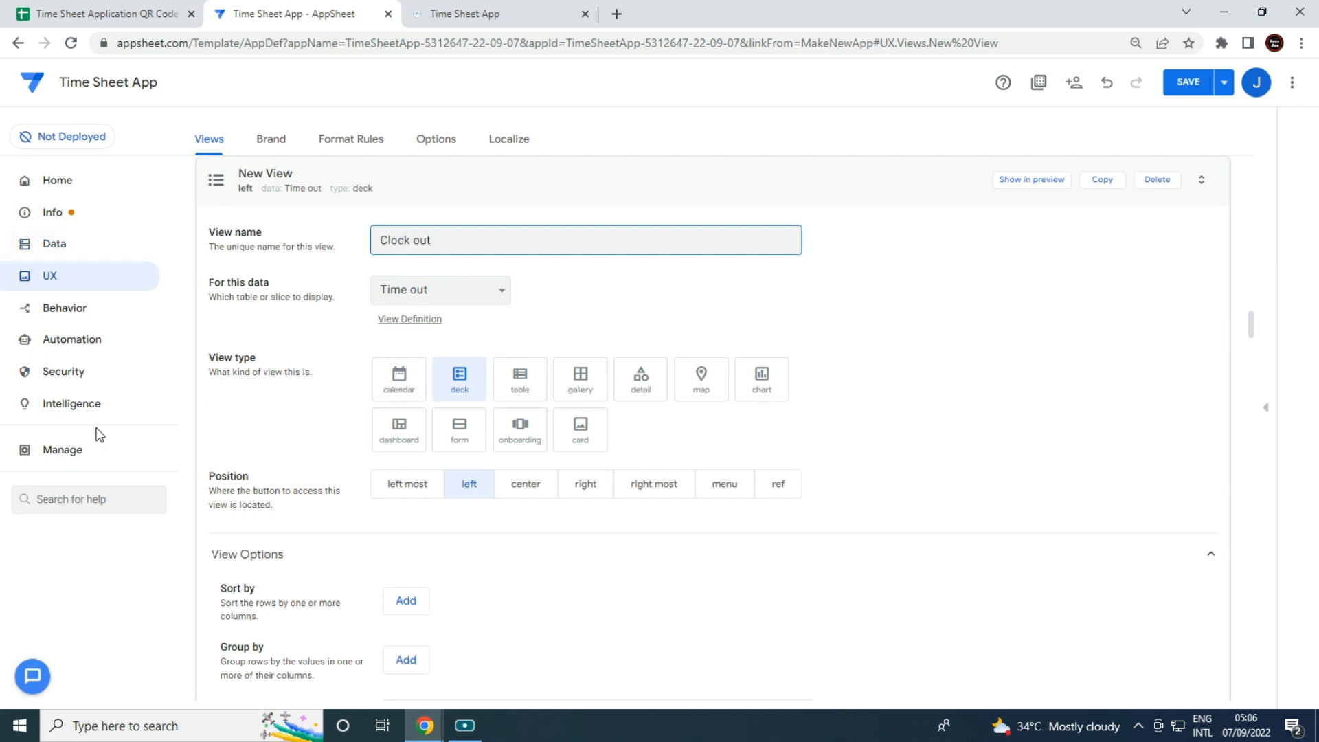
pyautogui.click(459, 429)
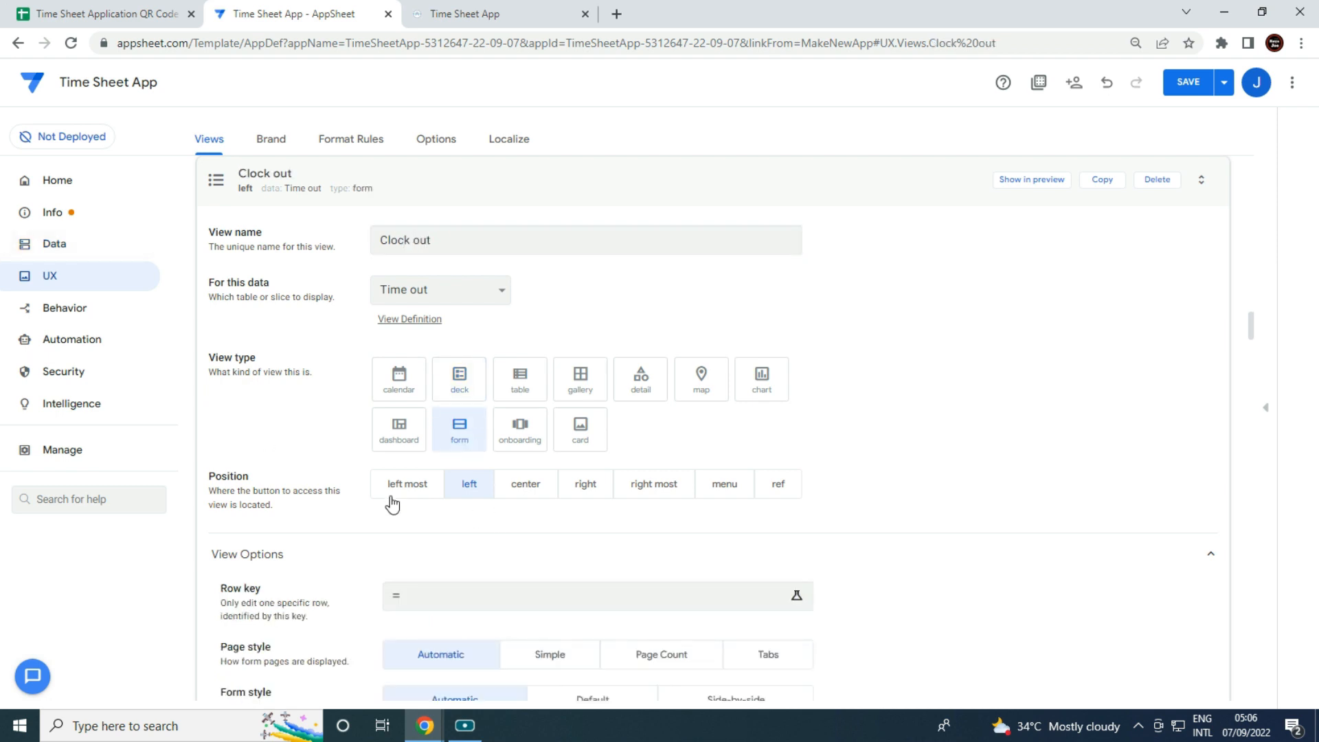
# Set the column order to Logout ID, Name, Date out, Time out, Employee ID.
pyautogui.scroll(-1, 569, 531)
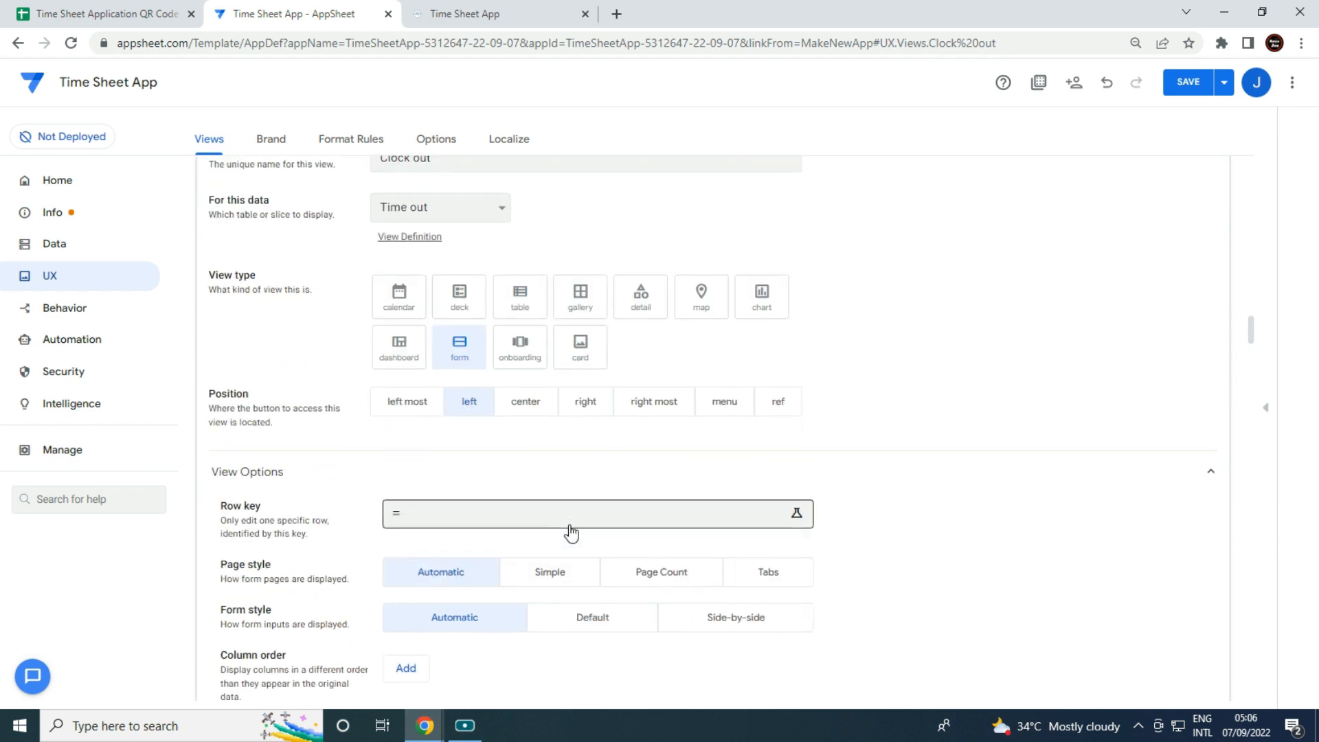
pyautogui.scroll(-1, 576, 533)
pyautogui.scroll(-2, 577, 529)
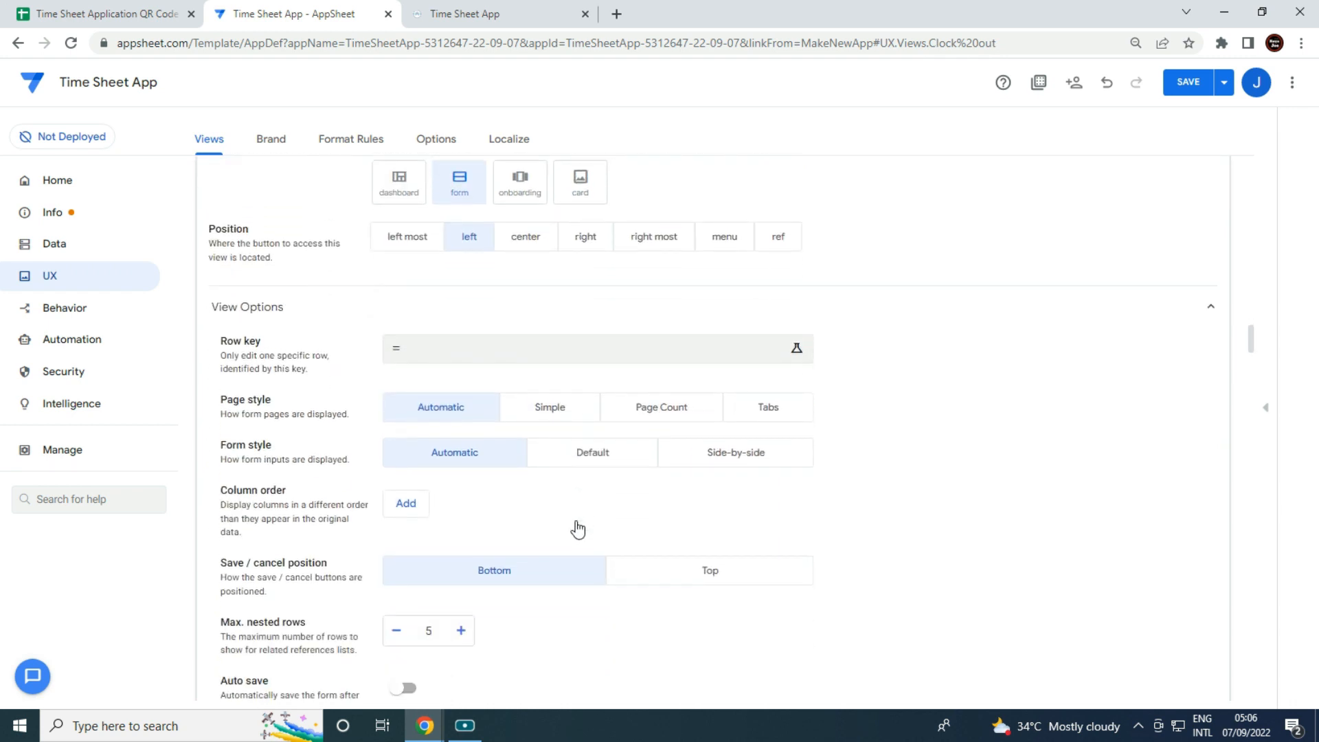
pyautogui.click(407, 342)
pyautogui.click(443, 338)
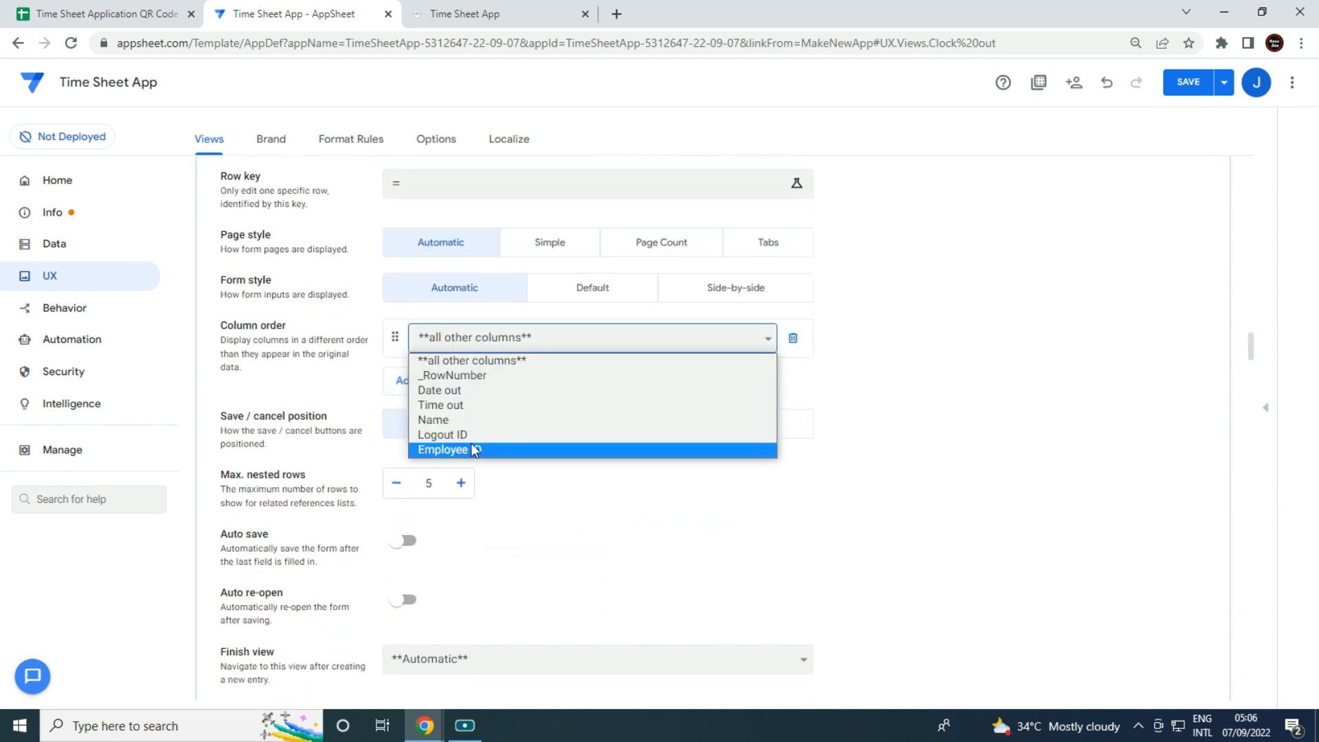
pyautogui.click(473, 435)
pyautogui.click(429, 388)
pyautogui.click(453, 377)
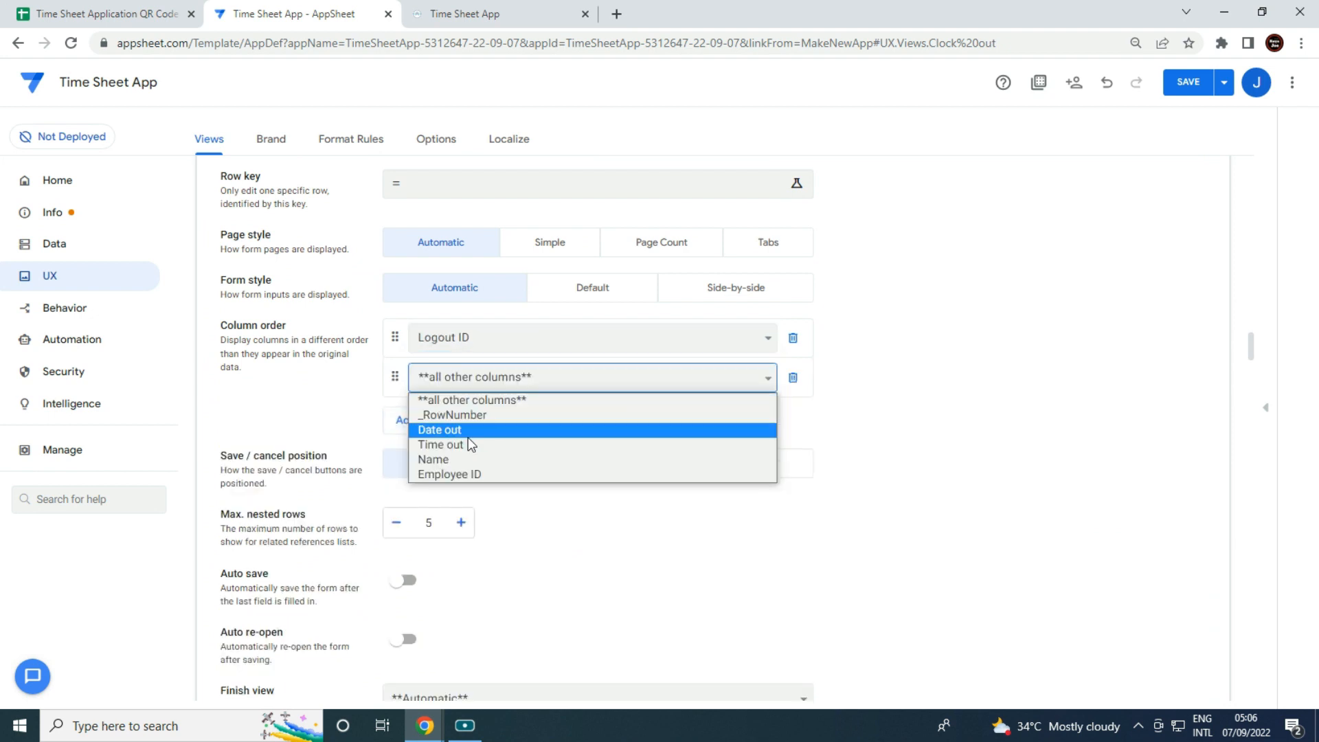
pyautogui.click(470, 457)
pyautogui.click(418, 431)
pyautogui.click(421, 421)
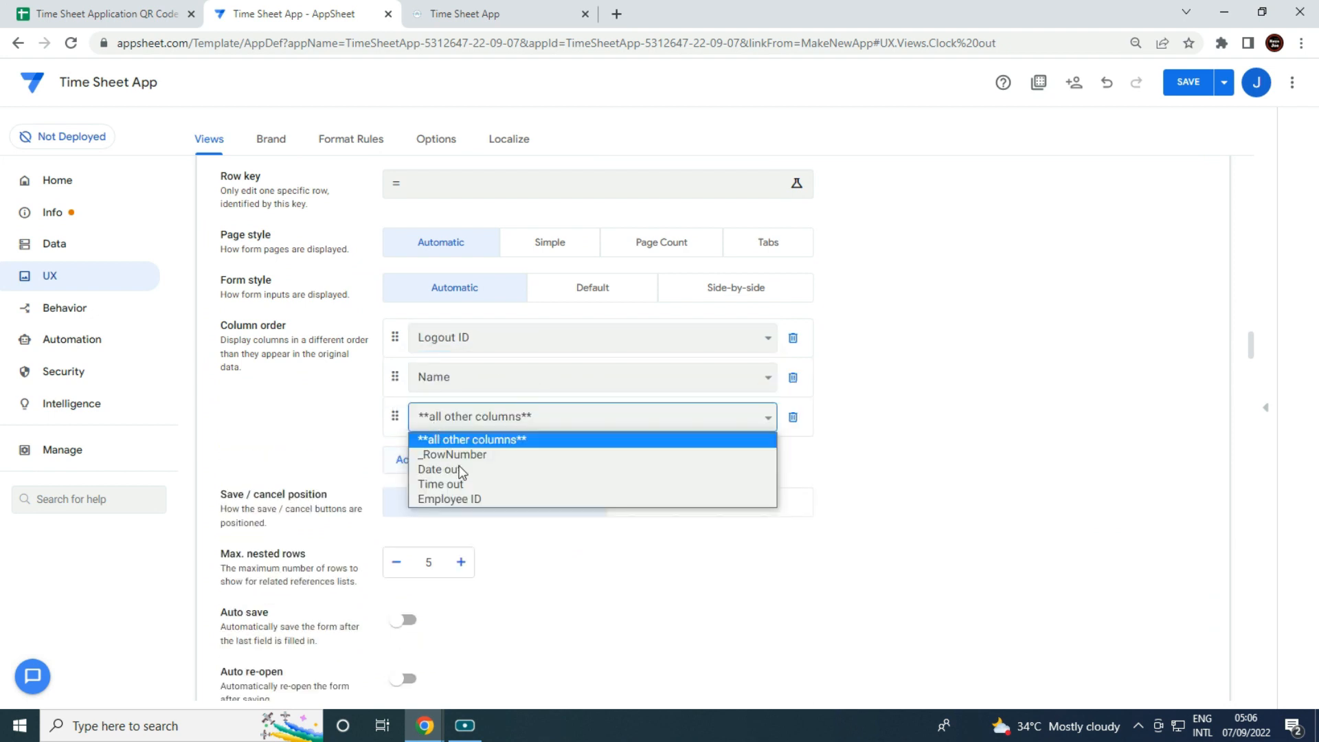
pyautogui.click(439, 463)
pyautogui.click(436, 463)
pyautogui.click(460, 457)
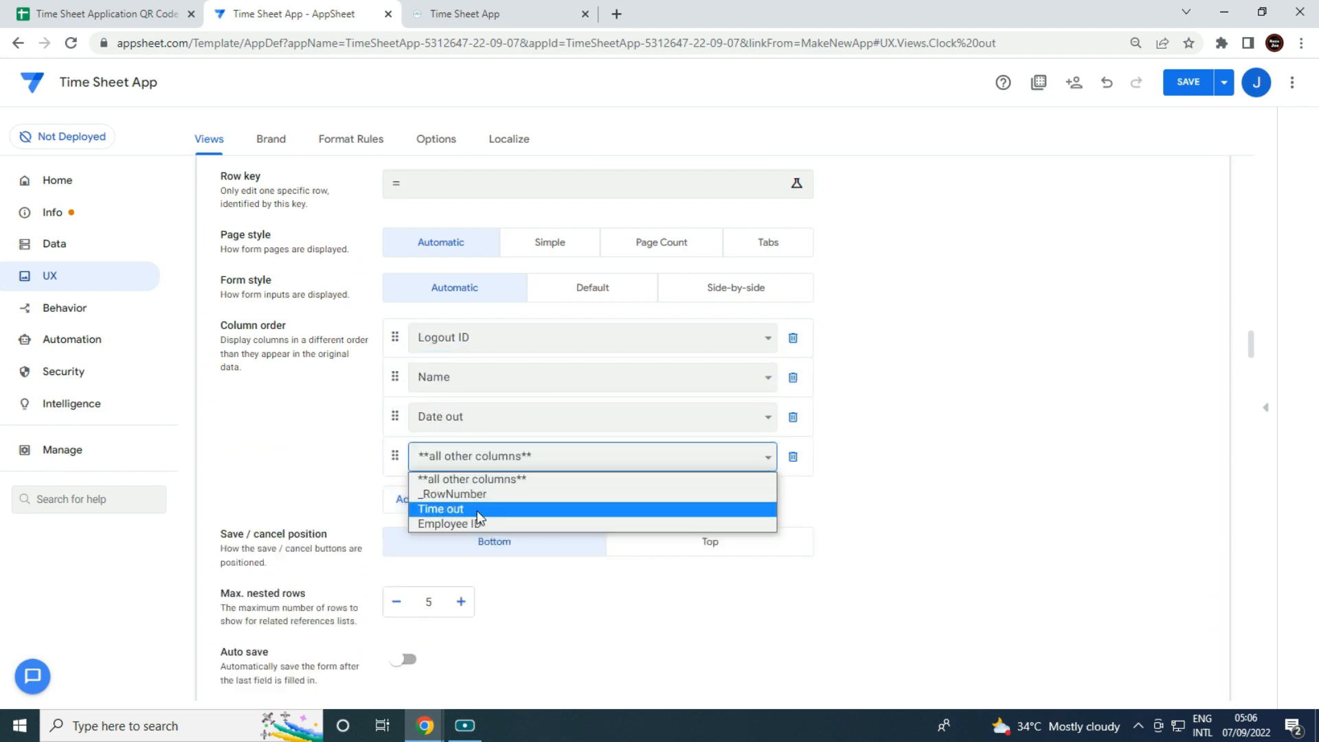
pyautogui.click(477, 510)
pyautogui.click(415, 508)
pyautogui.click(439, 495)
pyautogui.click(481, 549)
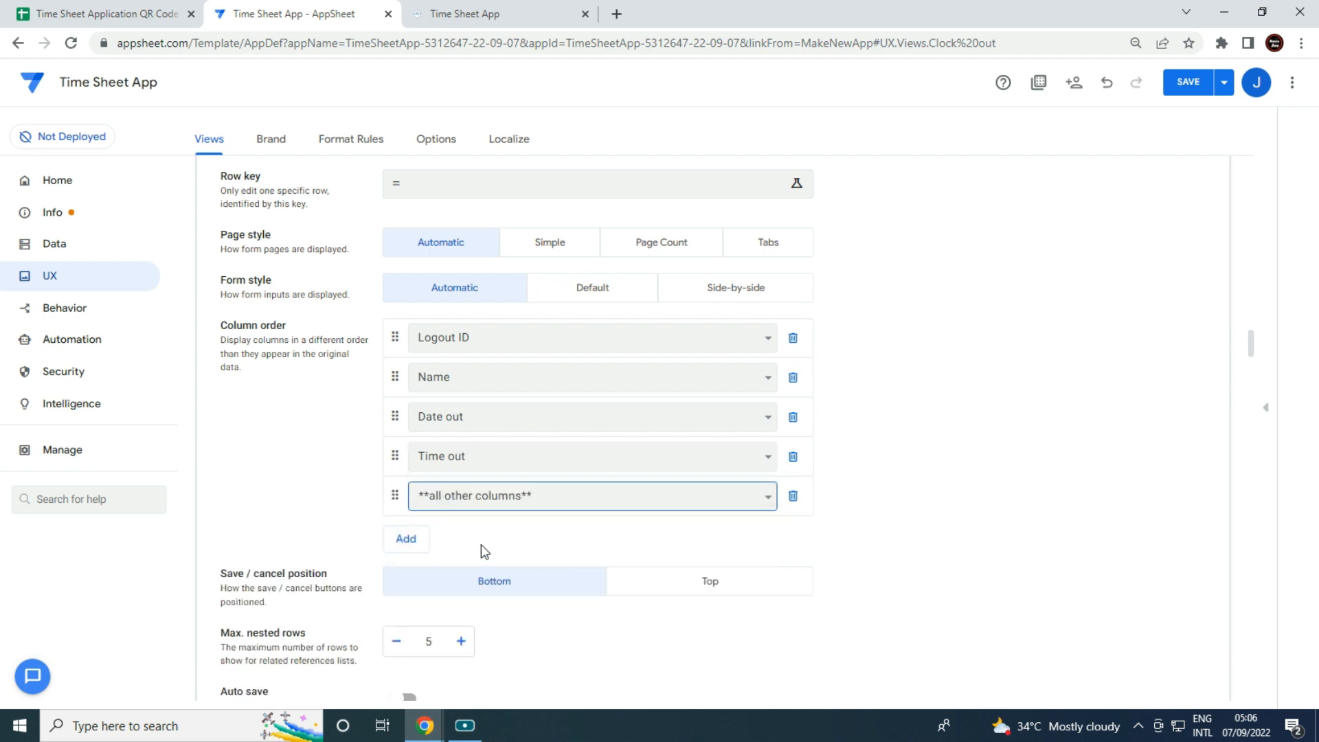
# Turn on Auto save and Auto re-open, and pick an alarm-clock icon.
pyautogui.scroll(-2, 529, 584)
pyautogui.click(386, 539)
pyautogui.click(405, 592)
pyautogui.scroll(-3, 557, 584)
pyautogui.click(505, 591)
pyautogui.scroll(-1, 529, 564)
pyautogui.click(510, 540)
pyautogui.write('c')
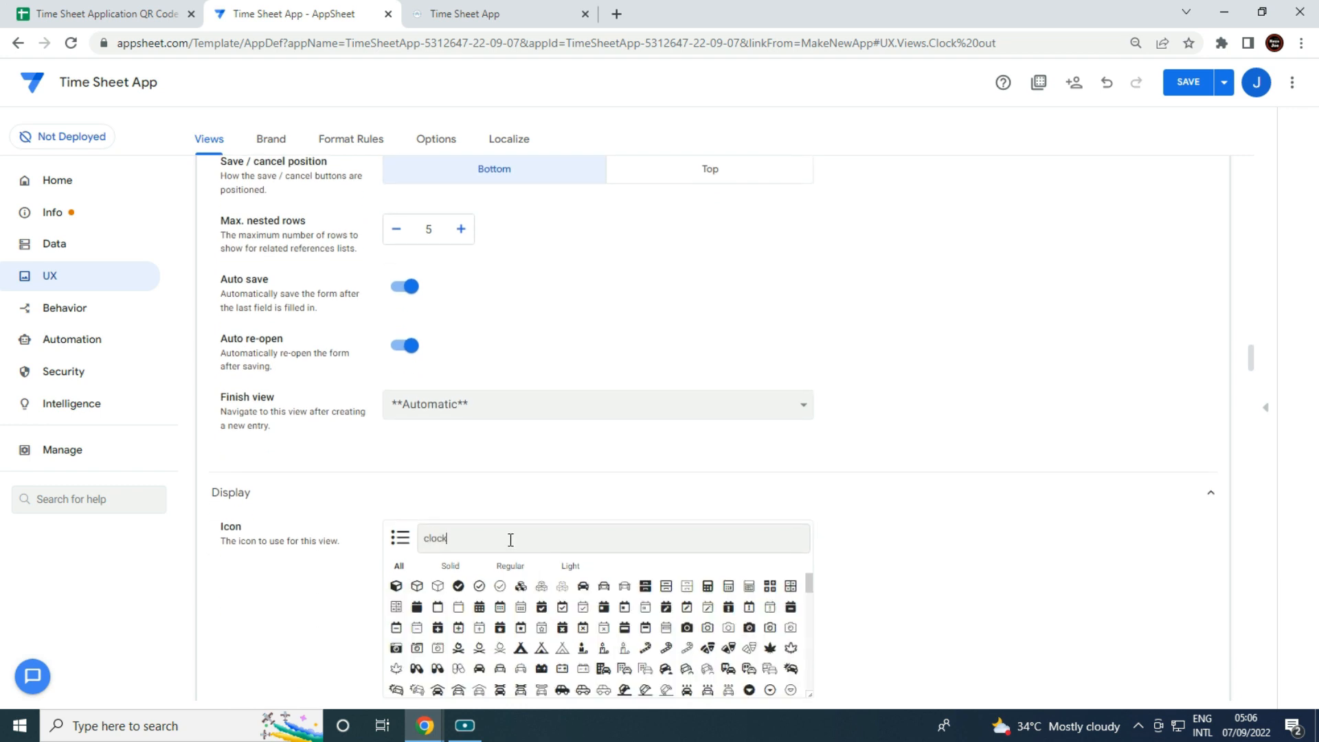
pyautogui.write('lock')
pyautogui.click(438, 586)
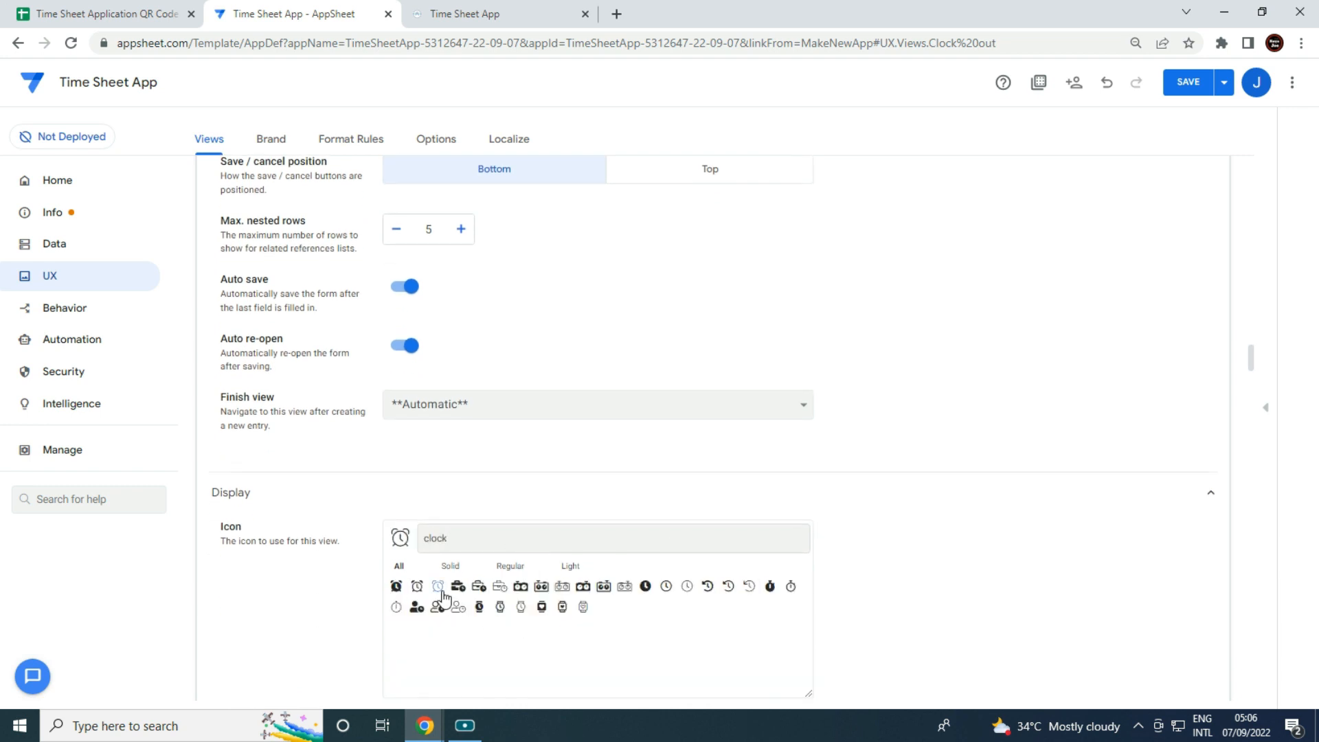
# Save the app, then minimize the QR CODE ATTENDANCE APP window.
pyautogui.click(1186, 92)
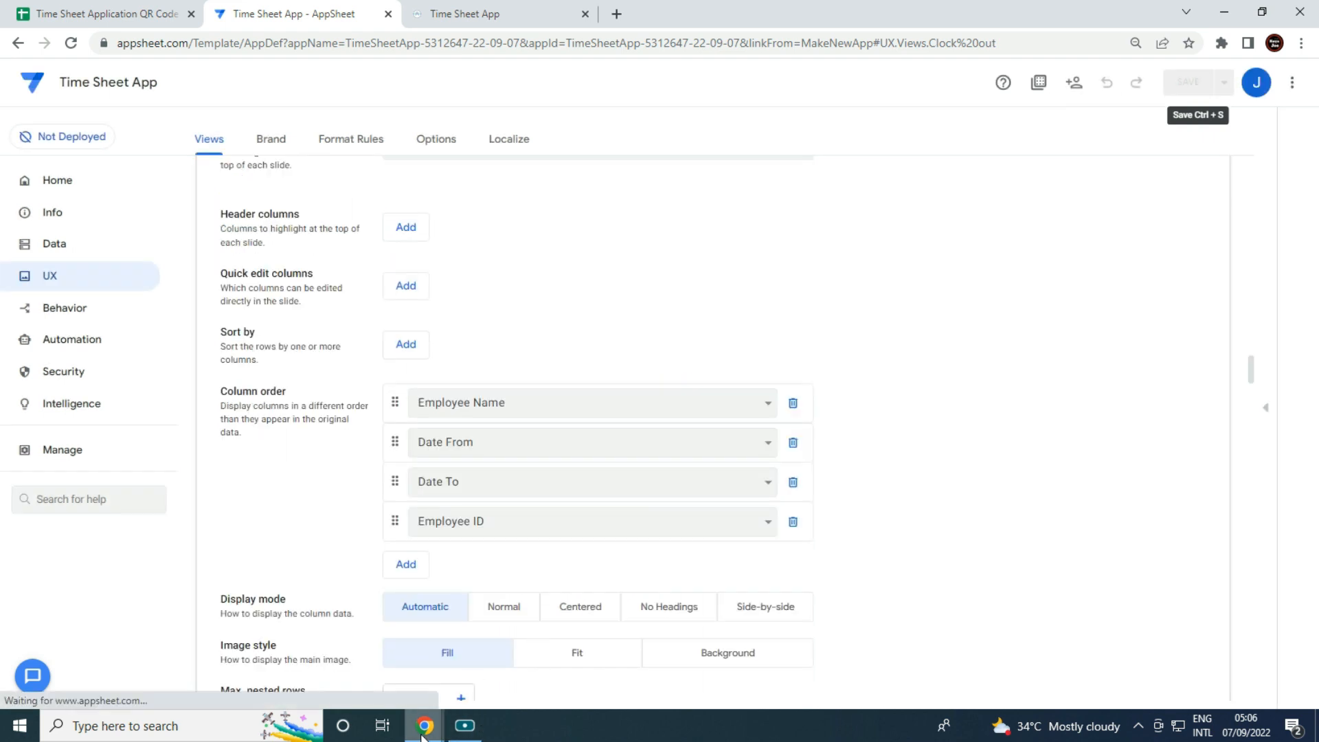
pyautogui.moveTo(422, 736)
pyautogui.click(636, 648)
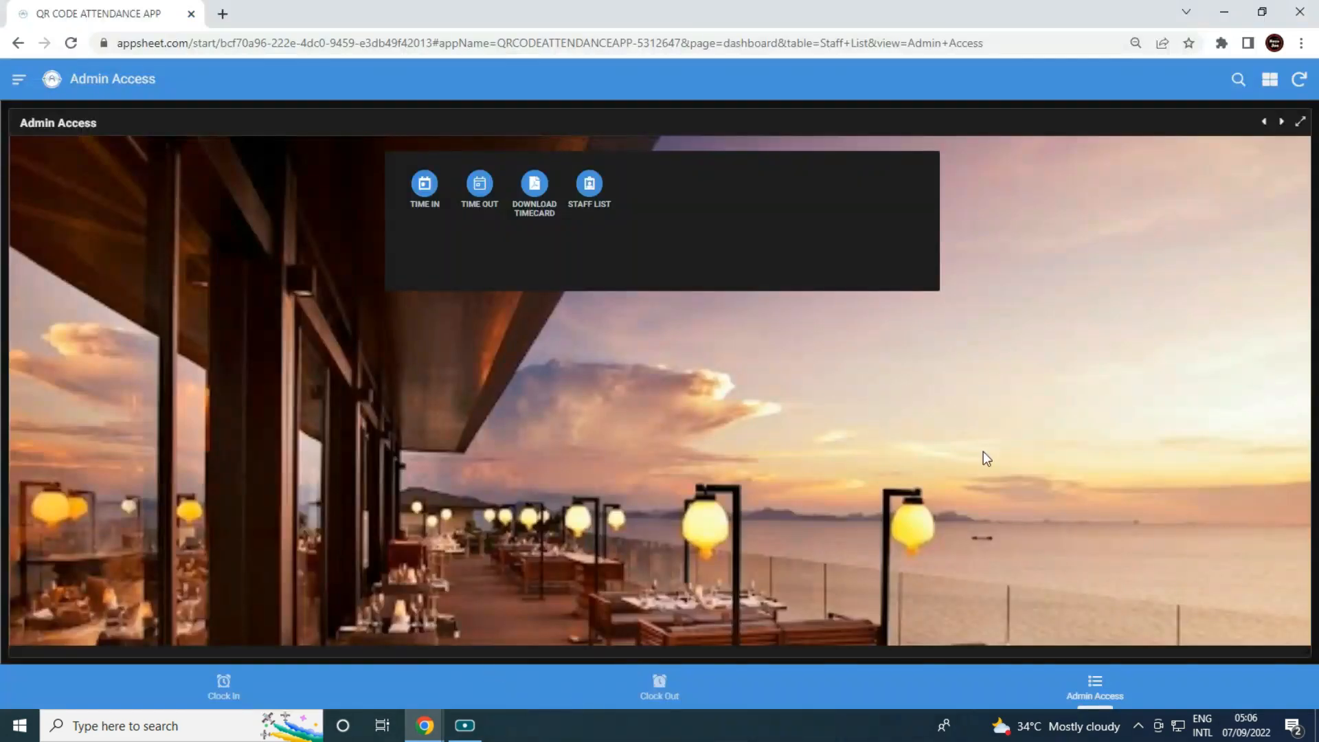
pyautogui.click(1224, 12)
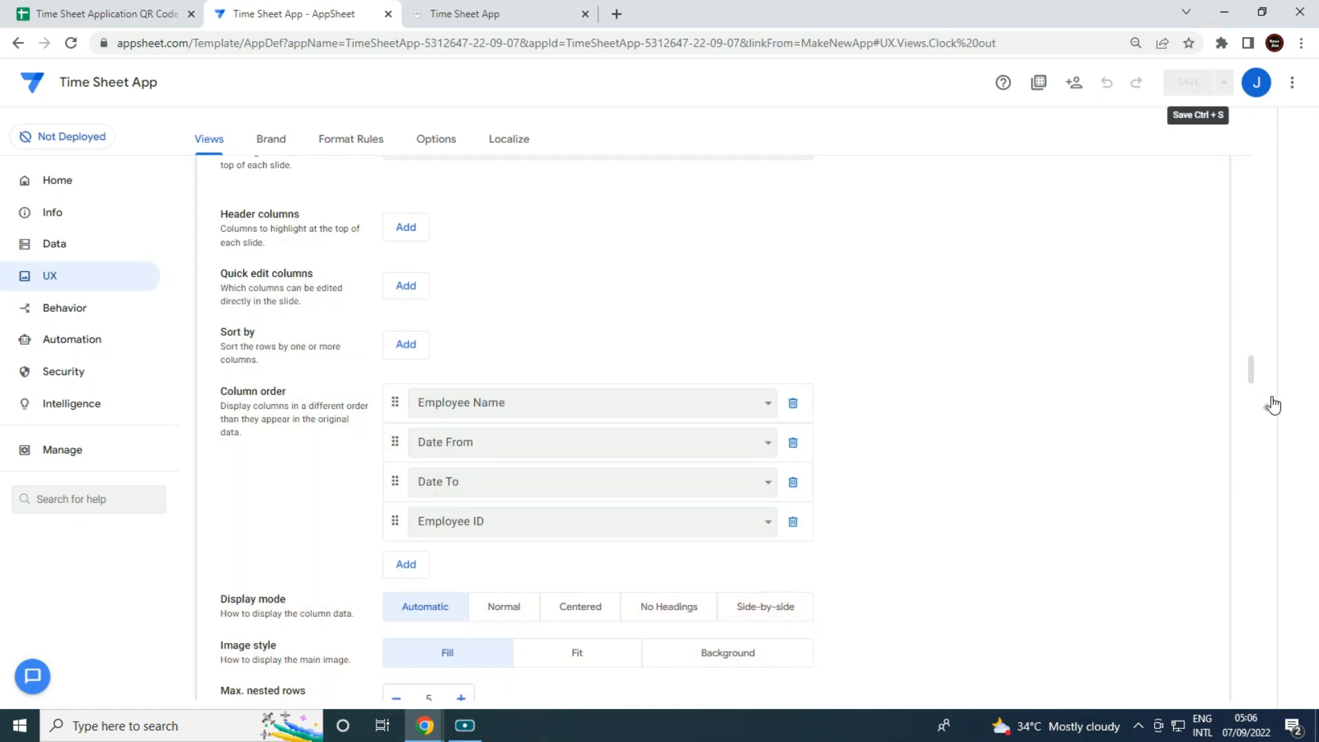
# In the editor preview, open and cancel the Clock in and Clock out forms, then check Admin Access.
pyautogui.click(1266, 410)
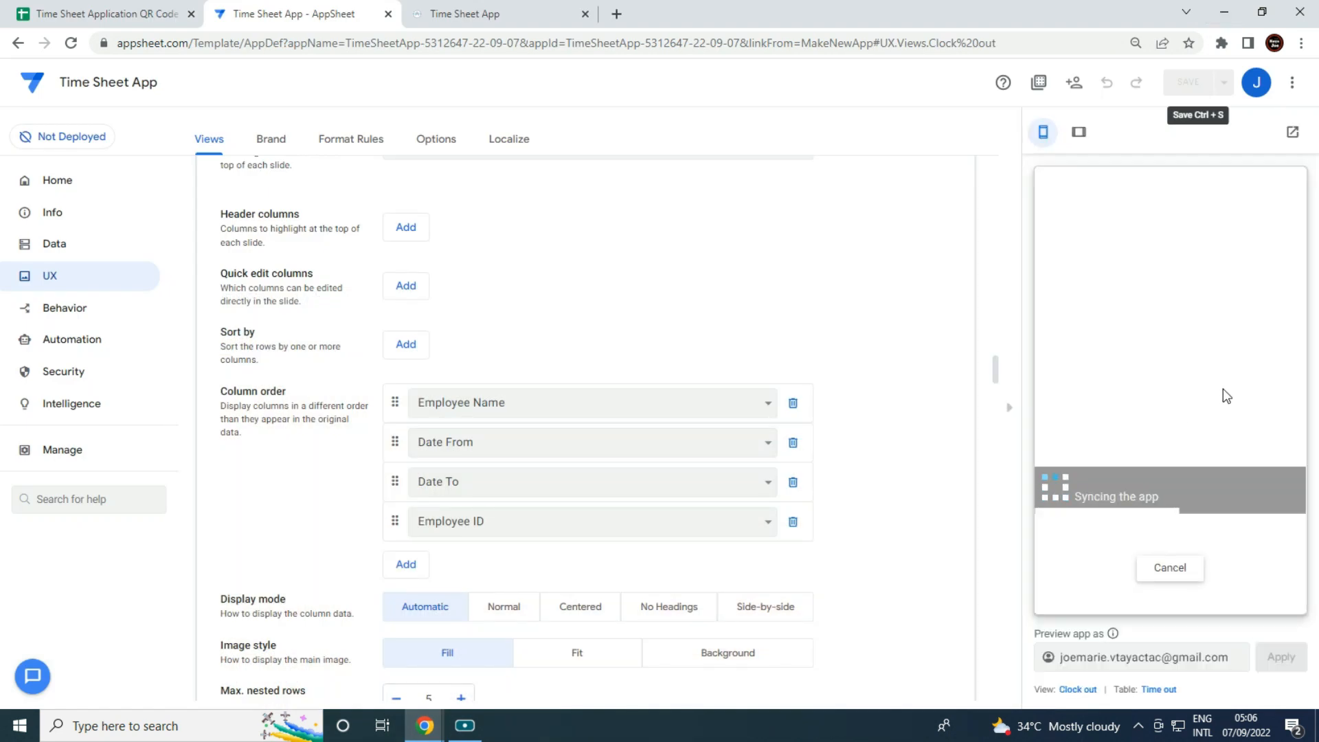
pyautogui.click(1114, 600)
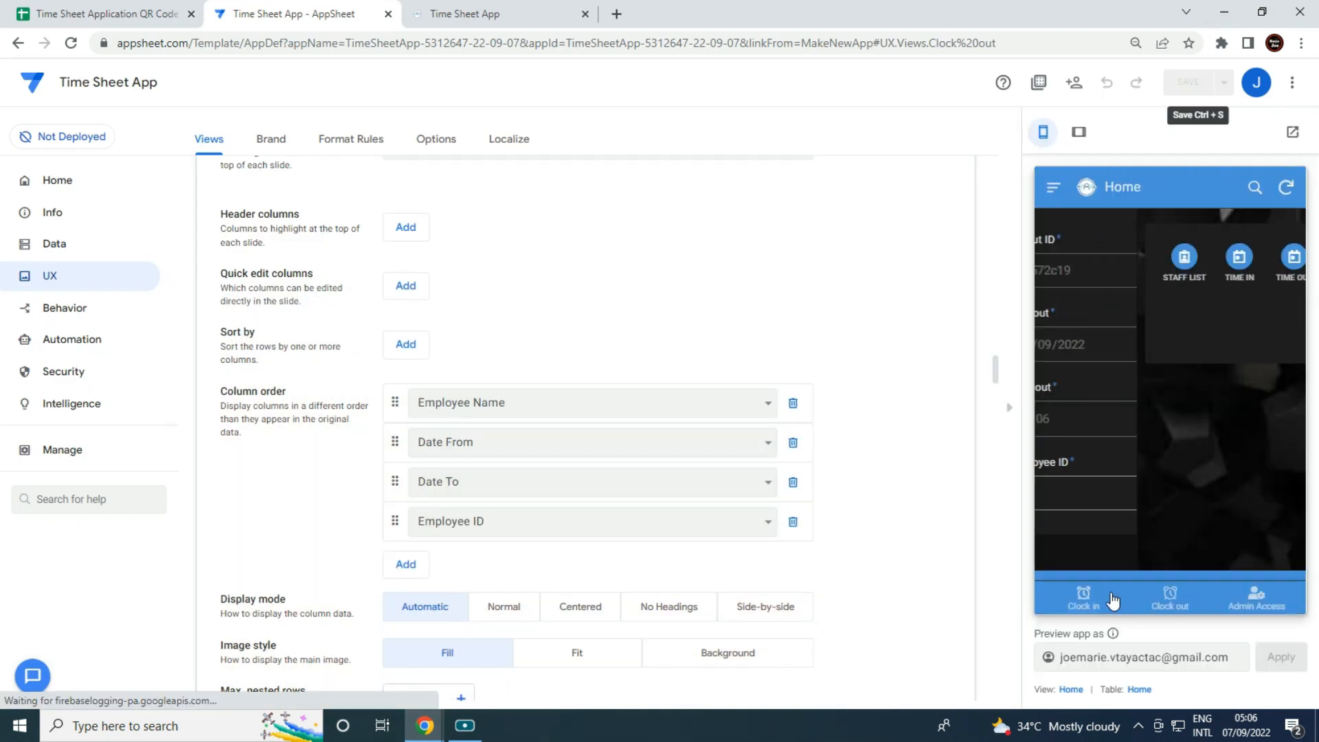
pyautogui.click(1085, 594)
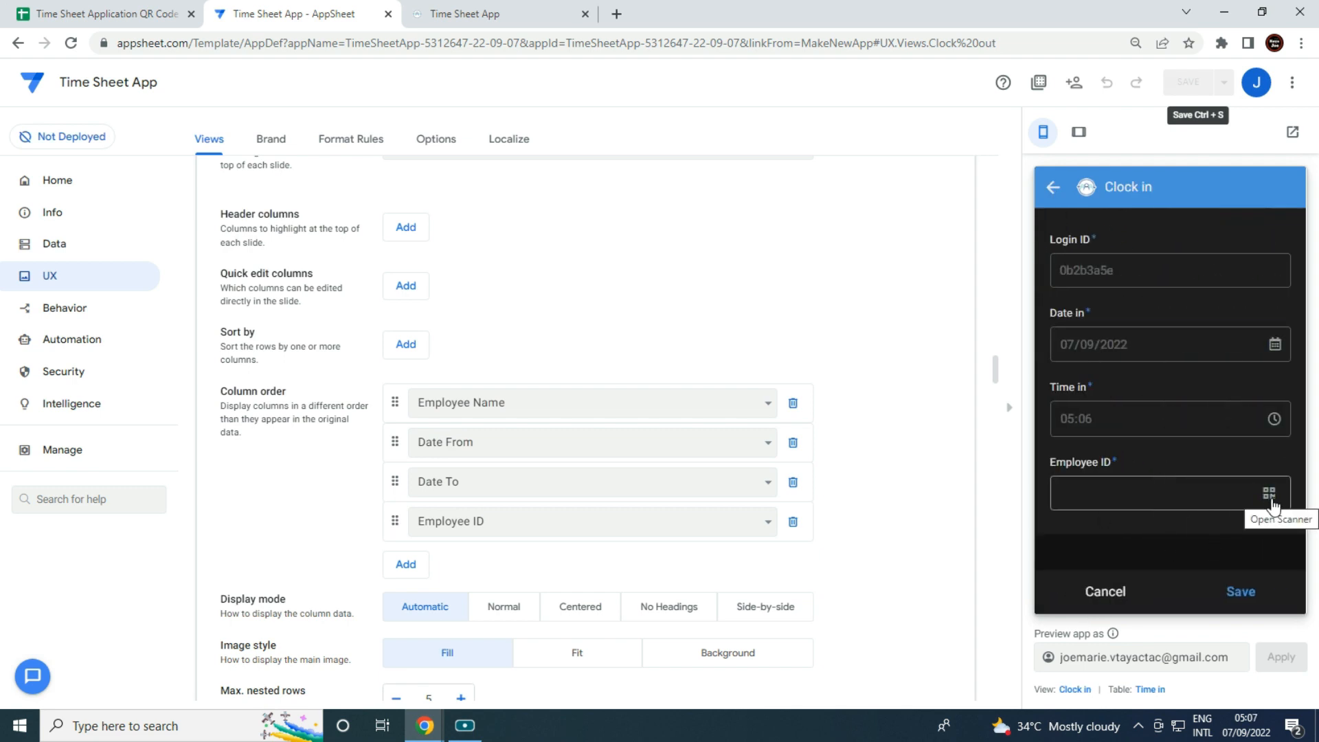
pyautogui.click(1112, 591)
pyautogui.click(1168, 594)
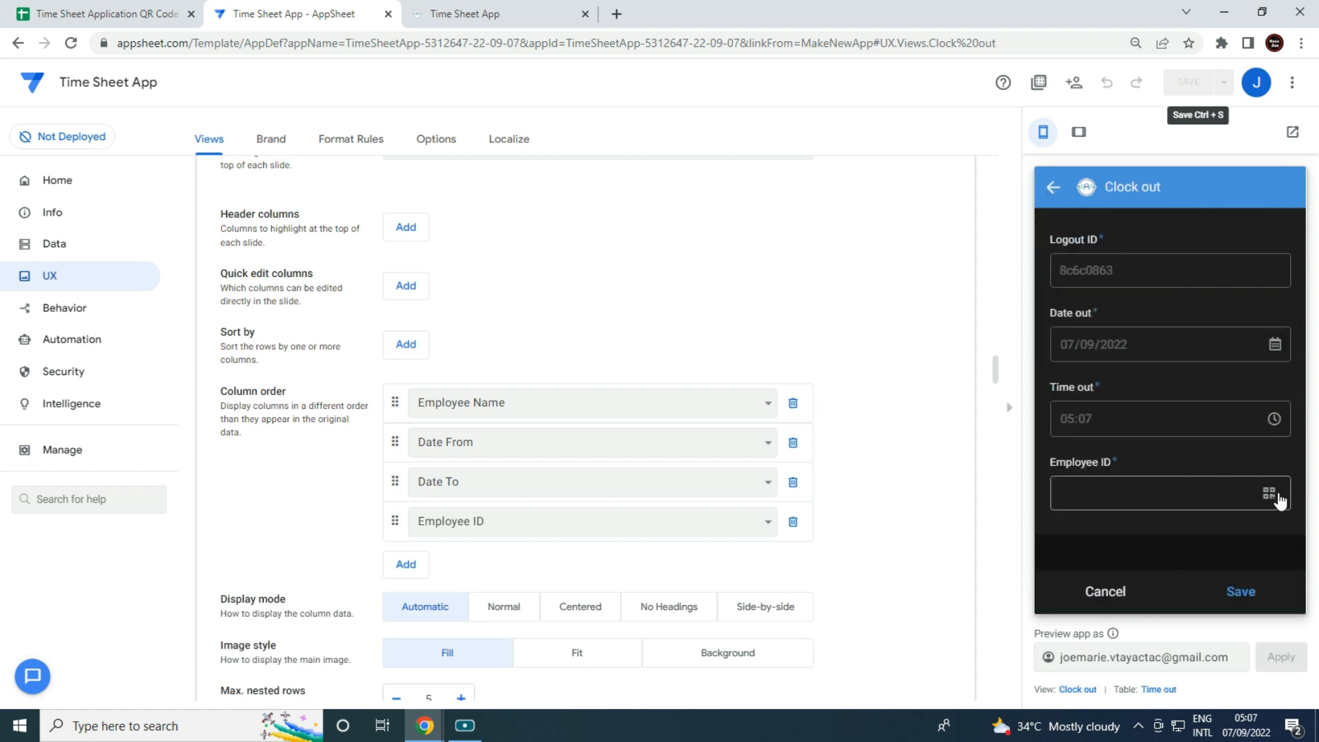
pyautogui.click(1112, 594)
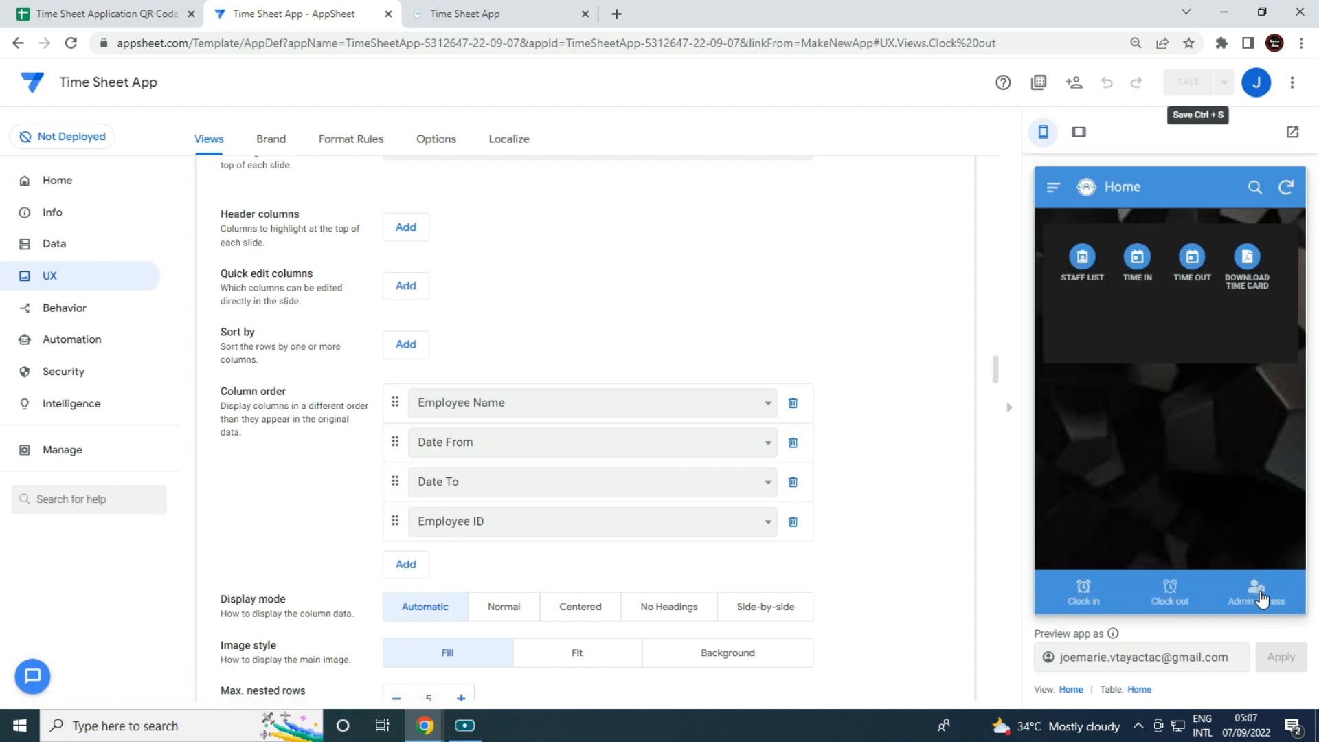
pyautogui.click(1257, 593)
pyautogui.click(1093, 591)
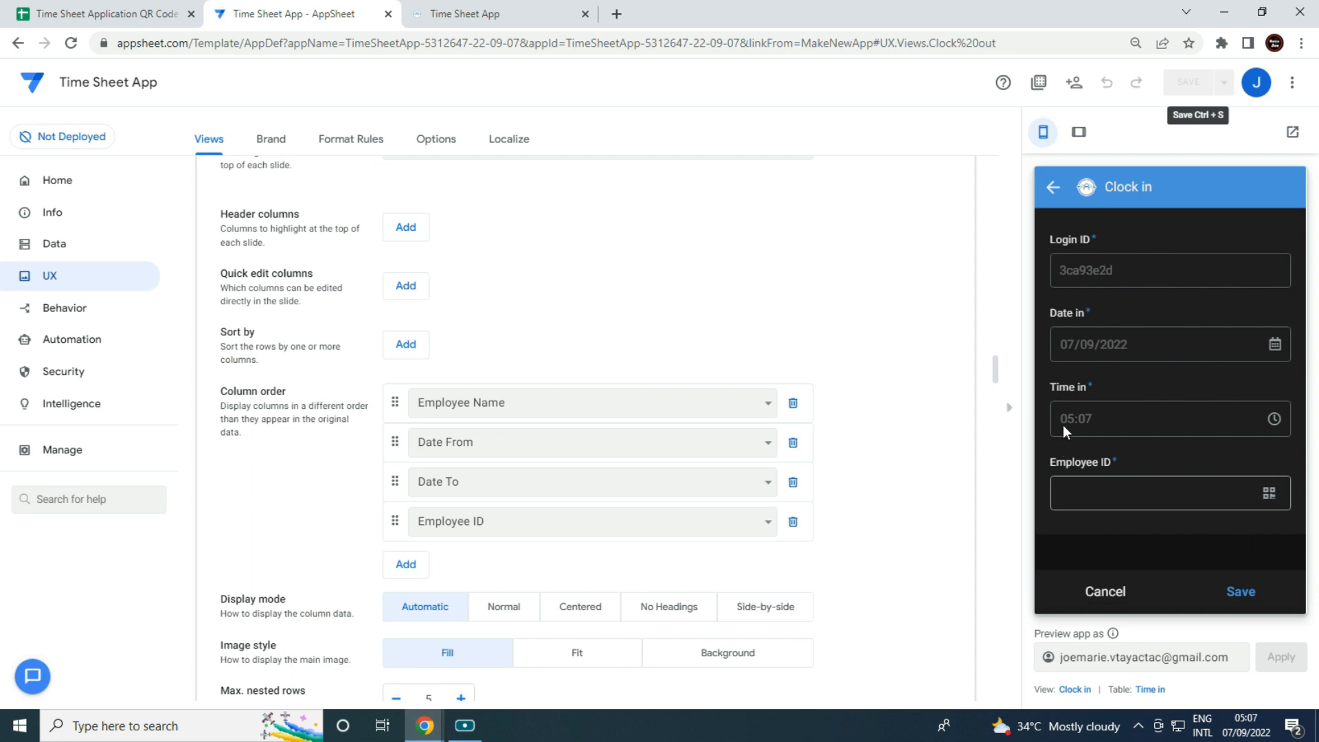
# In the running attendance app, open and cancel the Clock In and Clock Out forms.
pyautogui.moveTo(426, 725)
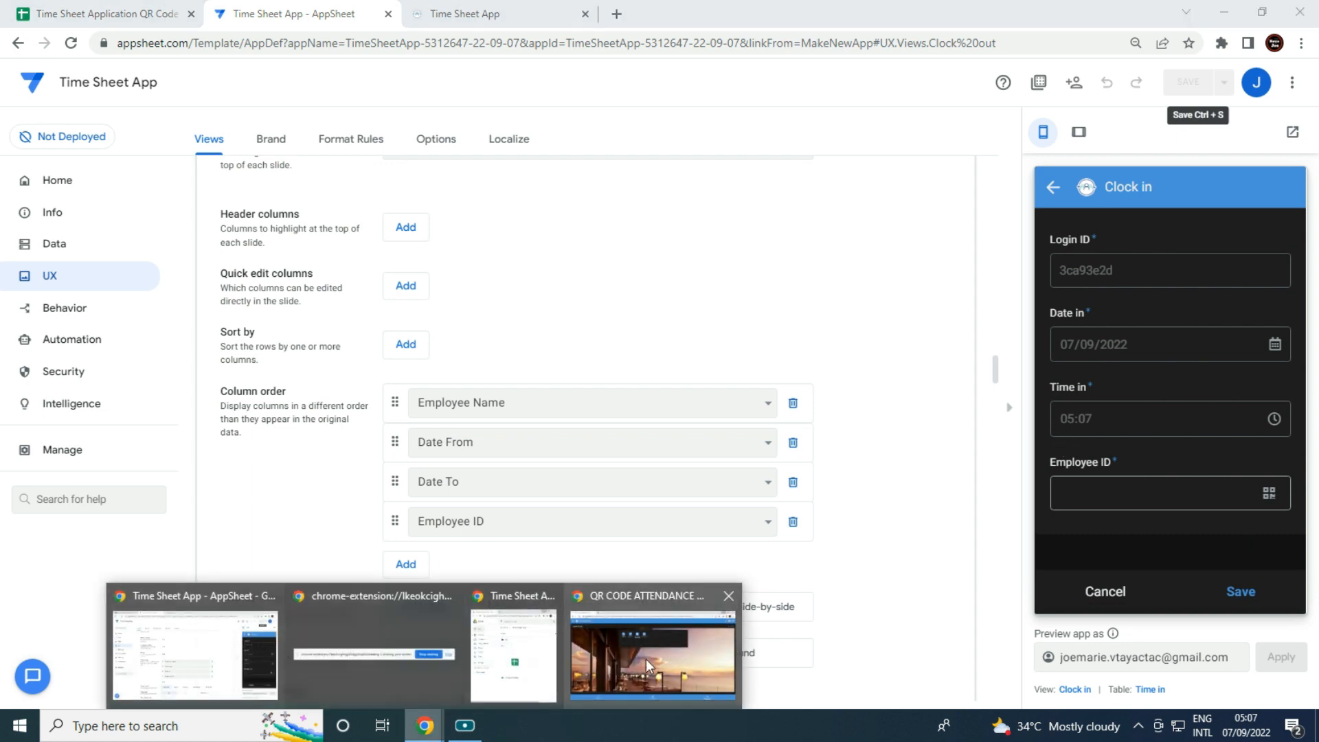
pyautogui.click(646, 658)
pyautogui.click(250, 679)
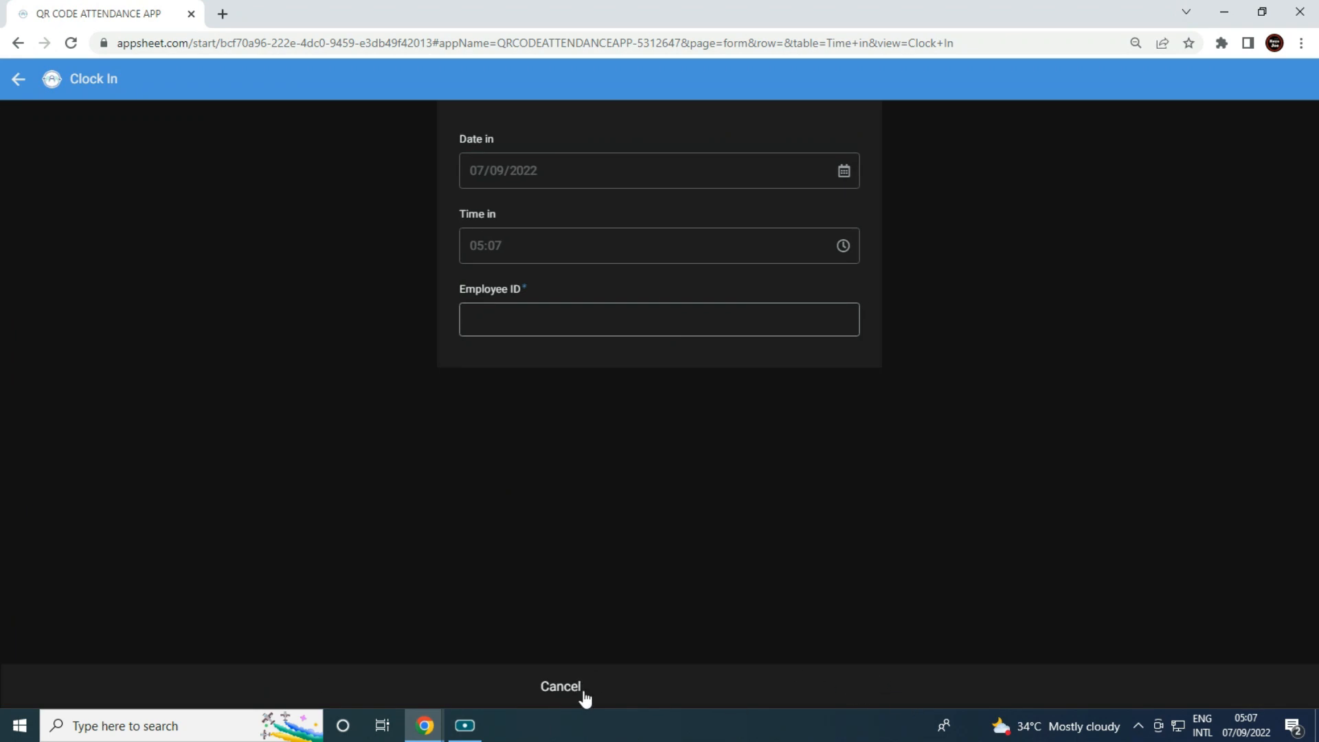
pyautogui.click(563, 694)
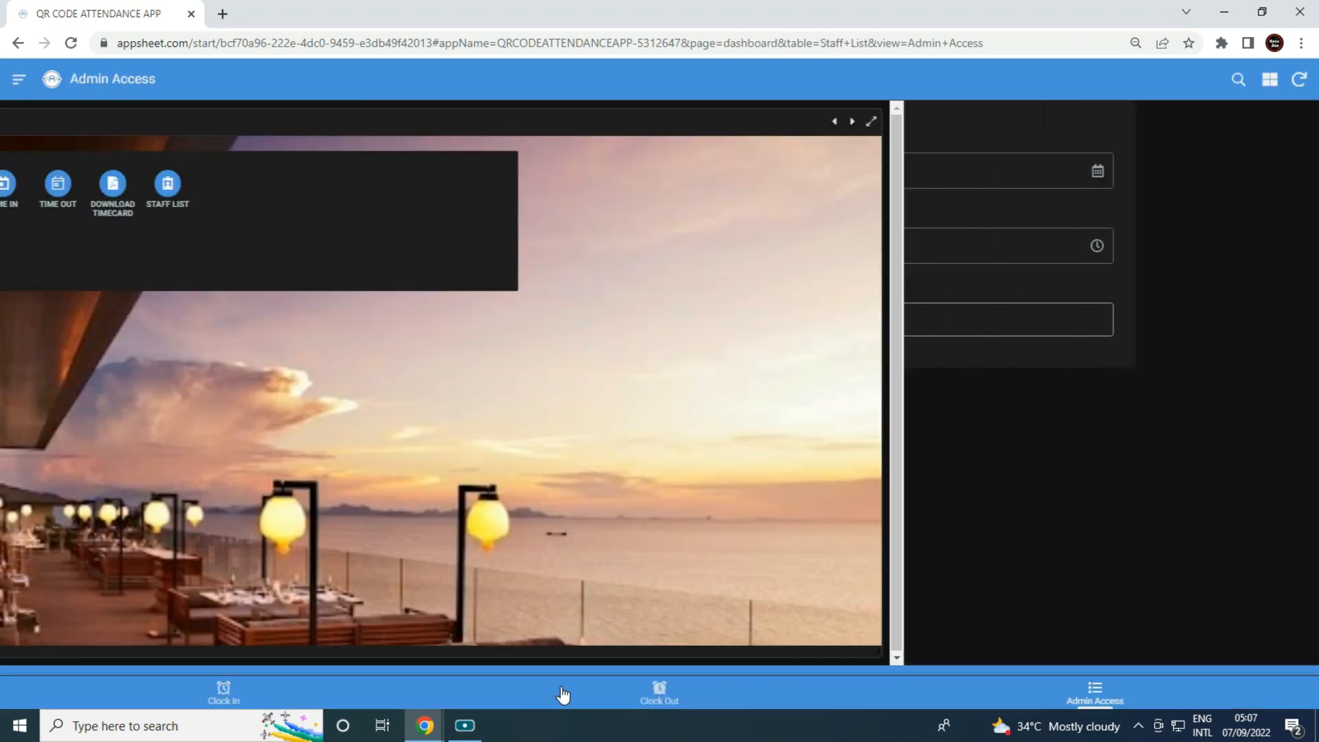
pyautogui.click(658, 691)
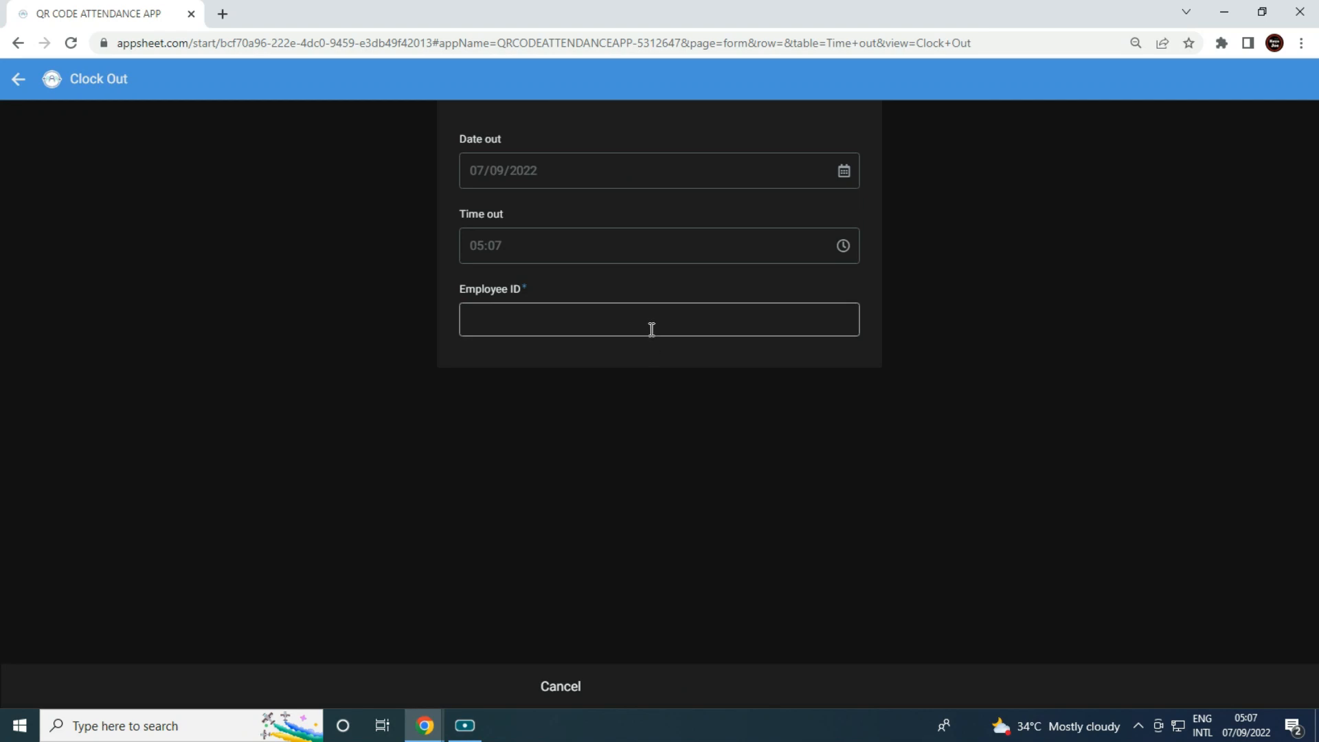
pyautogui.click(577, 696)
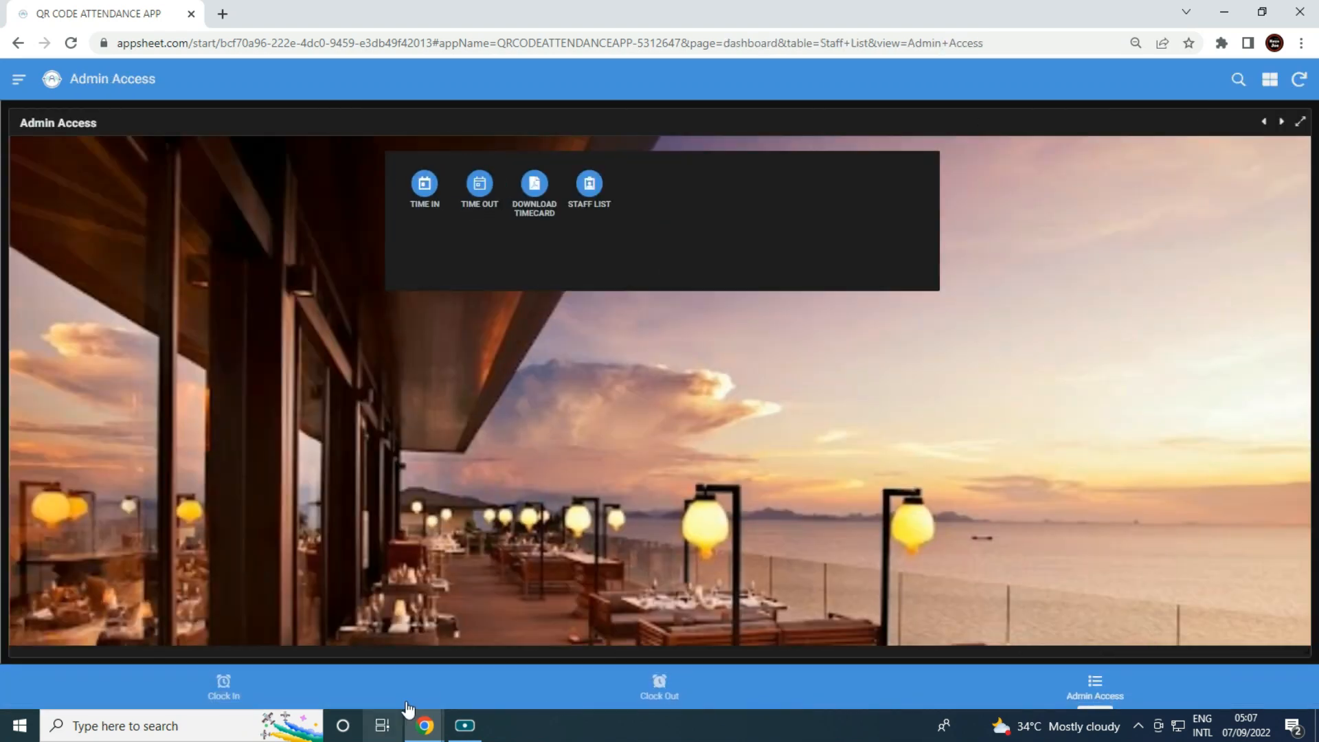
pyautogui.click(1225, 7)
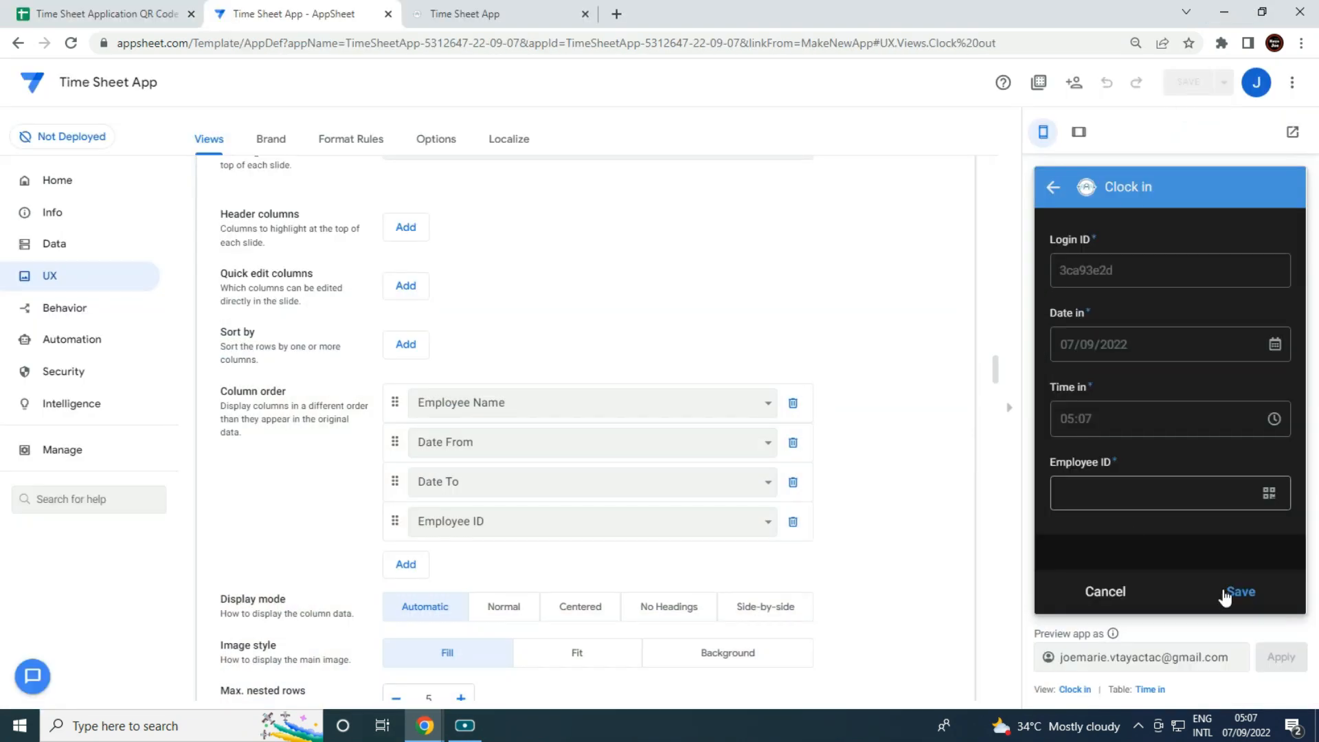
# Retest the Clock in and Clock out forms in the preview, ending on Clock in.
pyautogui.click(1120, 599)
pyautogui.click(1097, 596)
pyautogui.click(1107, 590)
pyautogui.click(1172, 595)
pyautogui.click(1113, 593)
pyautogui.click(1107, 597)
# In Localize, switch the Save text to a formula and clear 'Save' in the Expression Assistant.
pyautogui.click(527, 144)
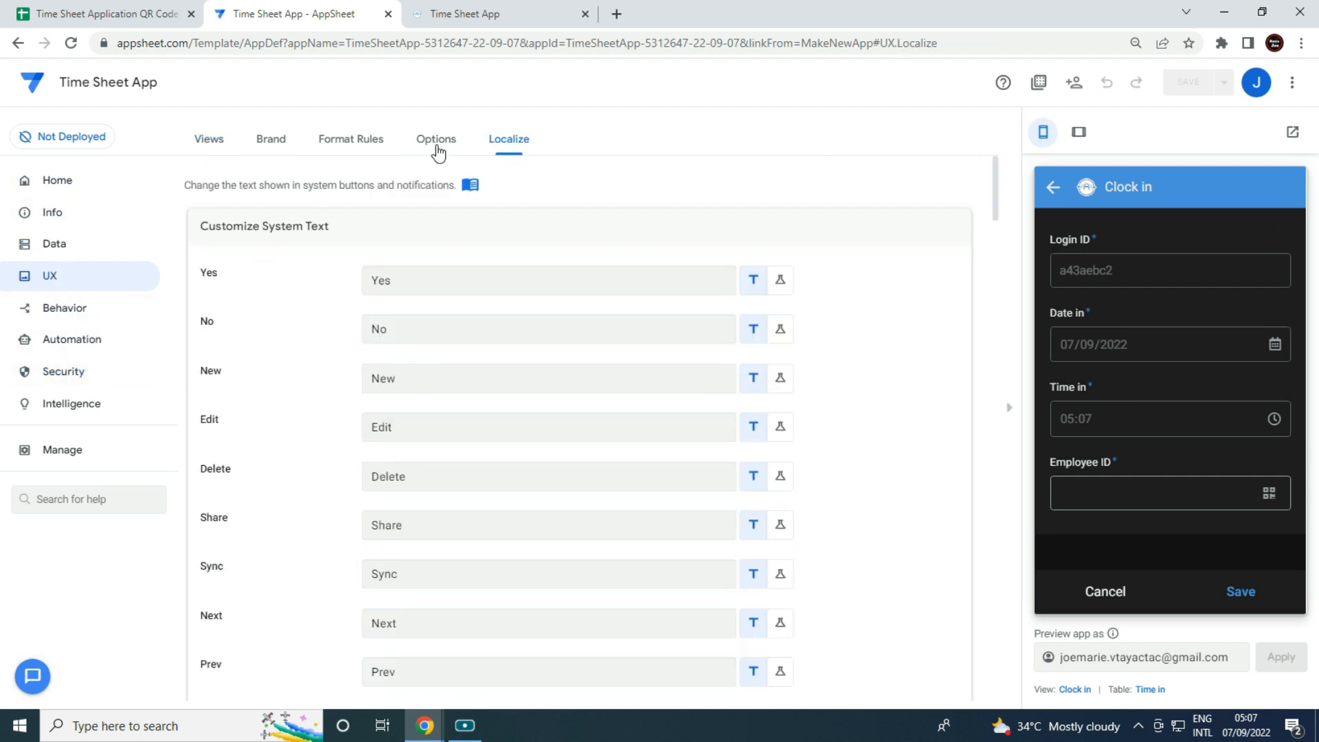
pyautogui.scroll(-3, 454, 416)
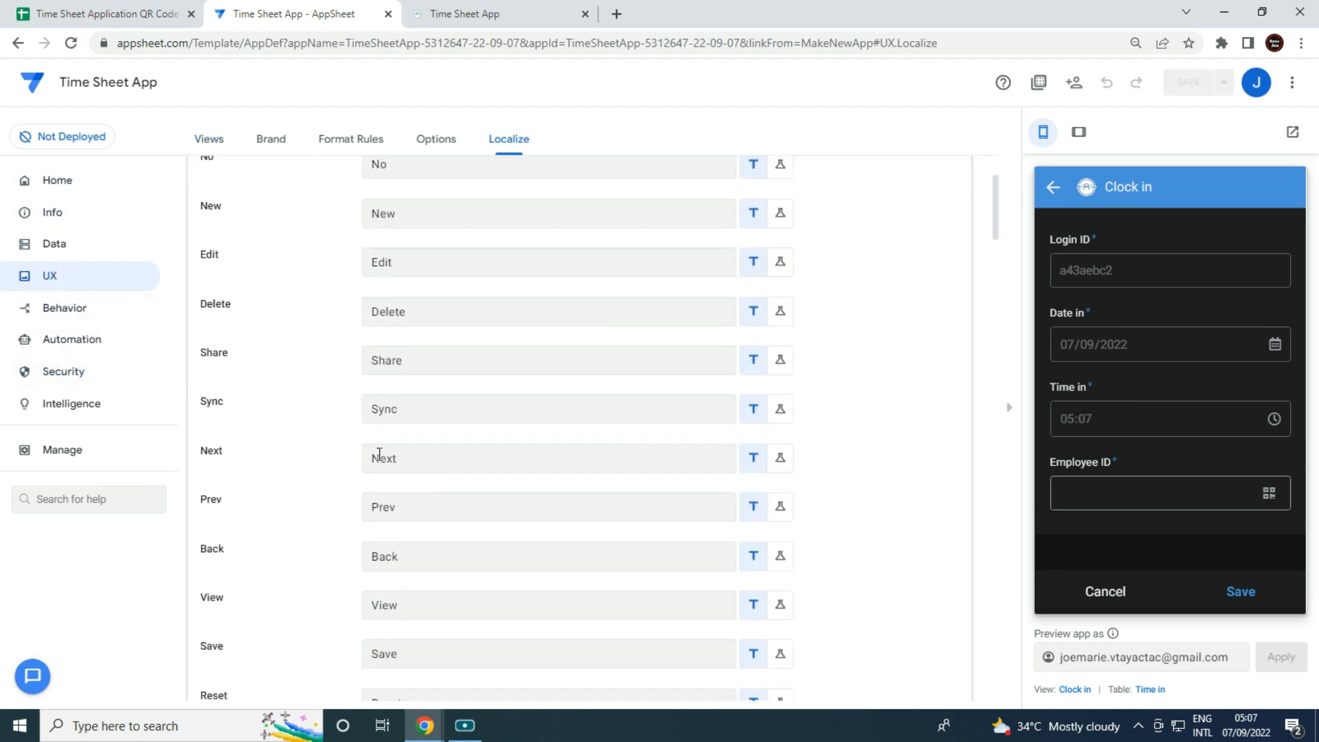
pyautogui.click(780, 572)
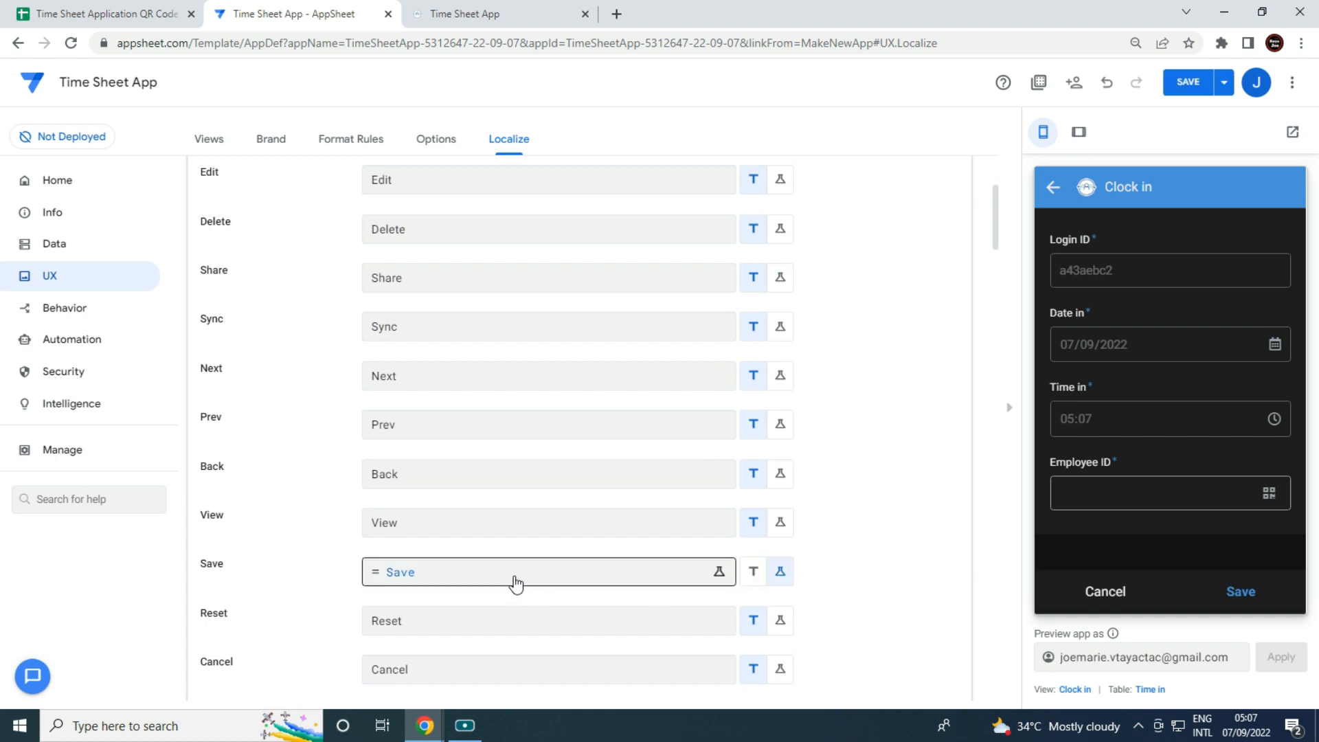
pyautogui.click(516, 579)
pyautogui.hotkey('ctrl', 'a')
pyautogui.press('BackSpace')
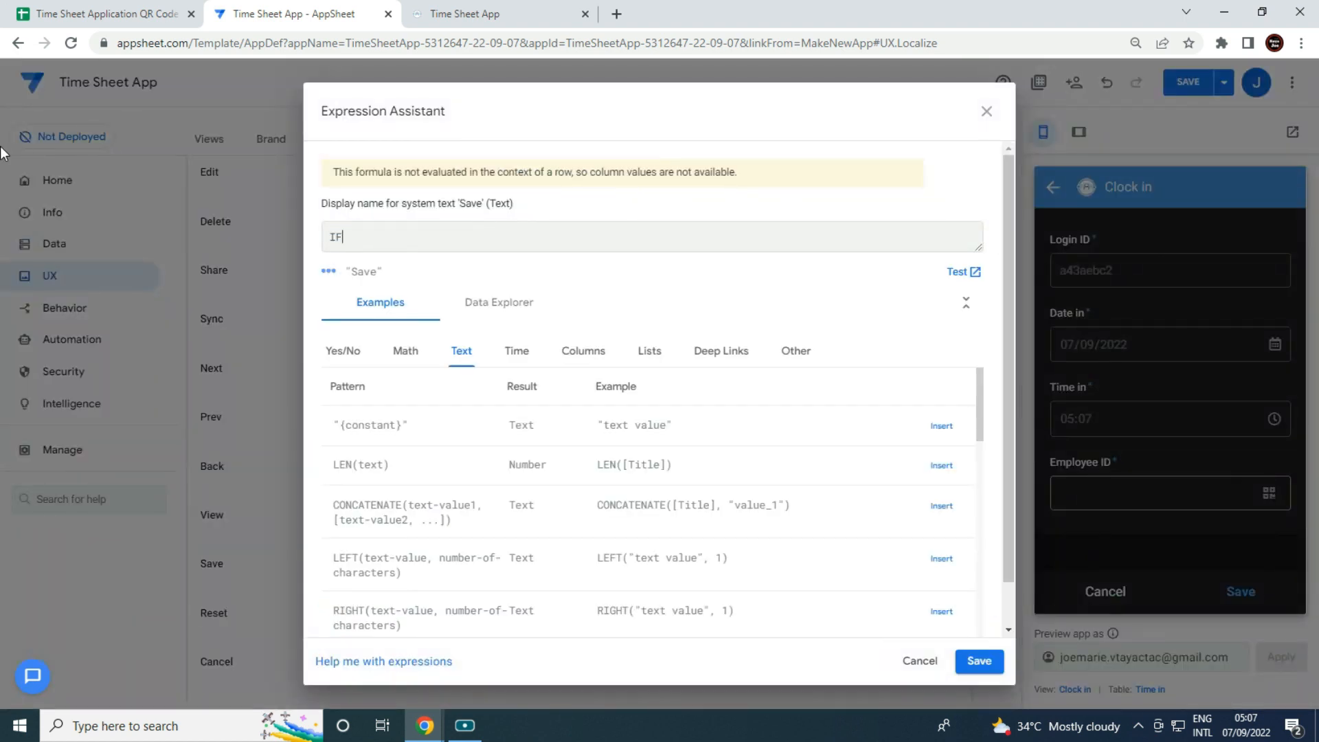
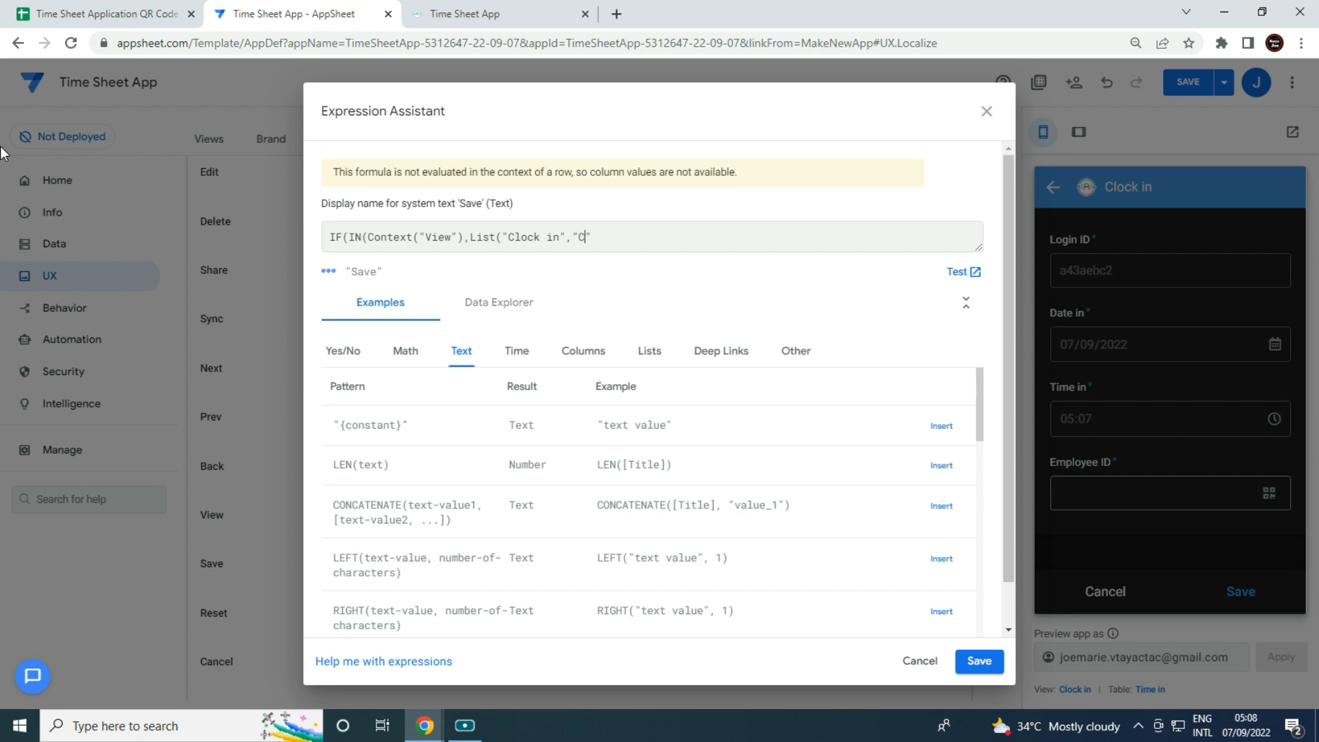
# Complete the Save text as IF(IN(Context("View"),List("Clock in","Clock out")),"","Save") and save it.
pyautogui.write('ou')
pyautogui.write('"","Save')
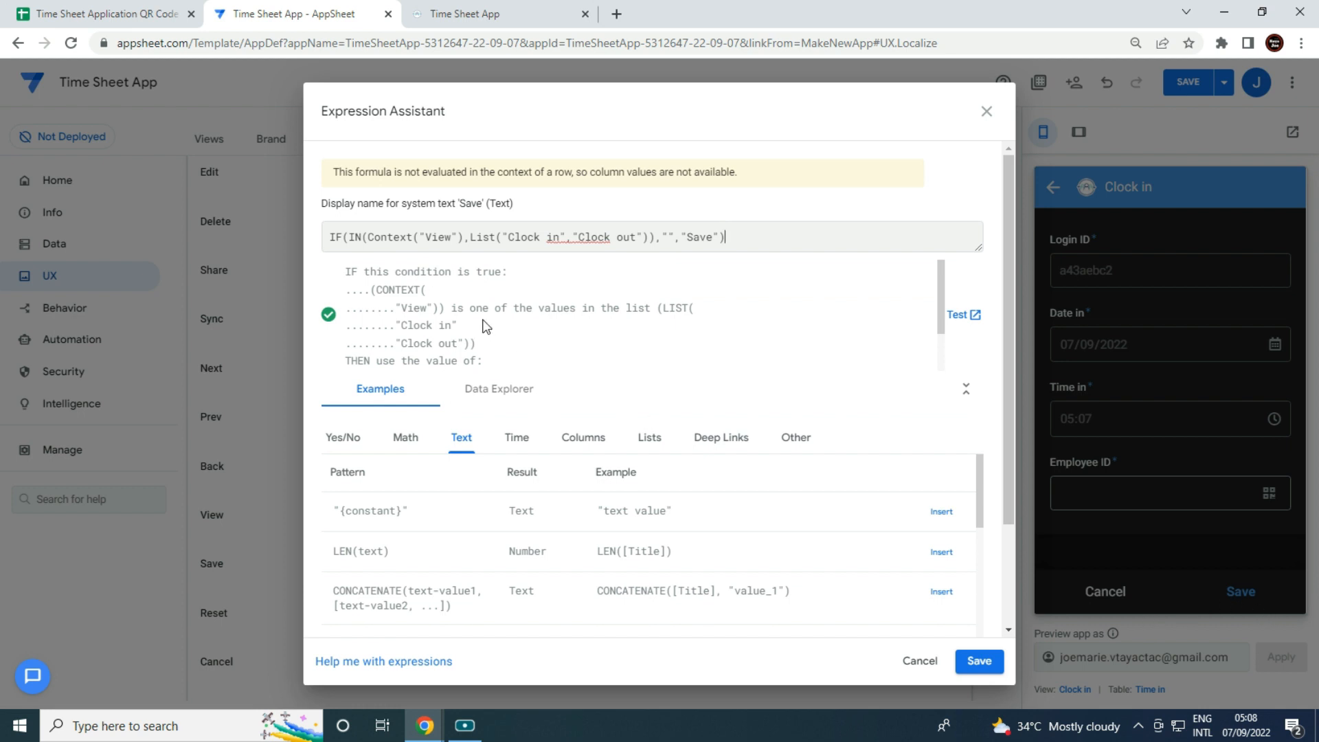
pyautogui.click(974, 662)
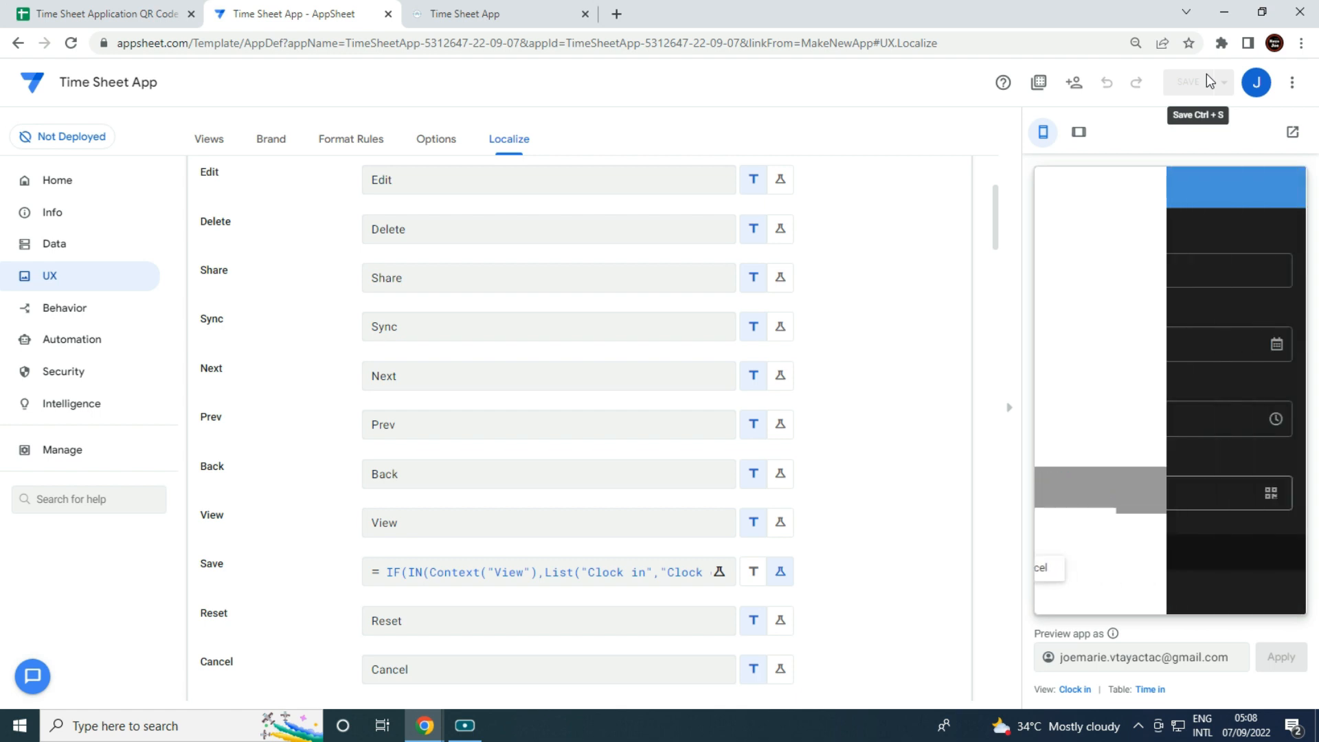
# Confirm in the preview that the Clock in and Clock out forms no longer show Save.
pyautogui.click(1117, 594)
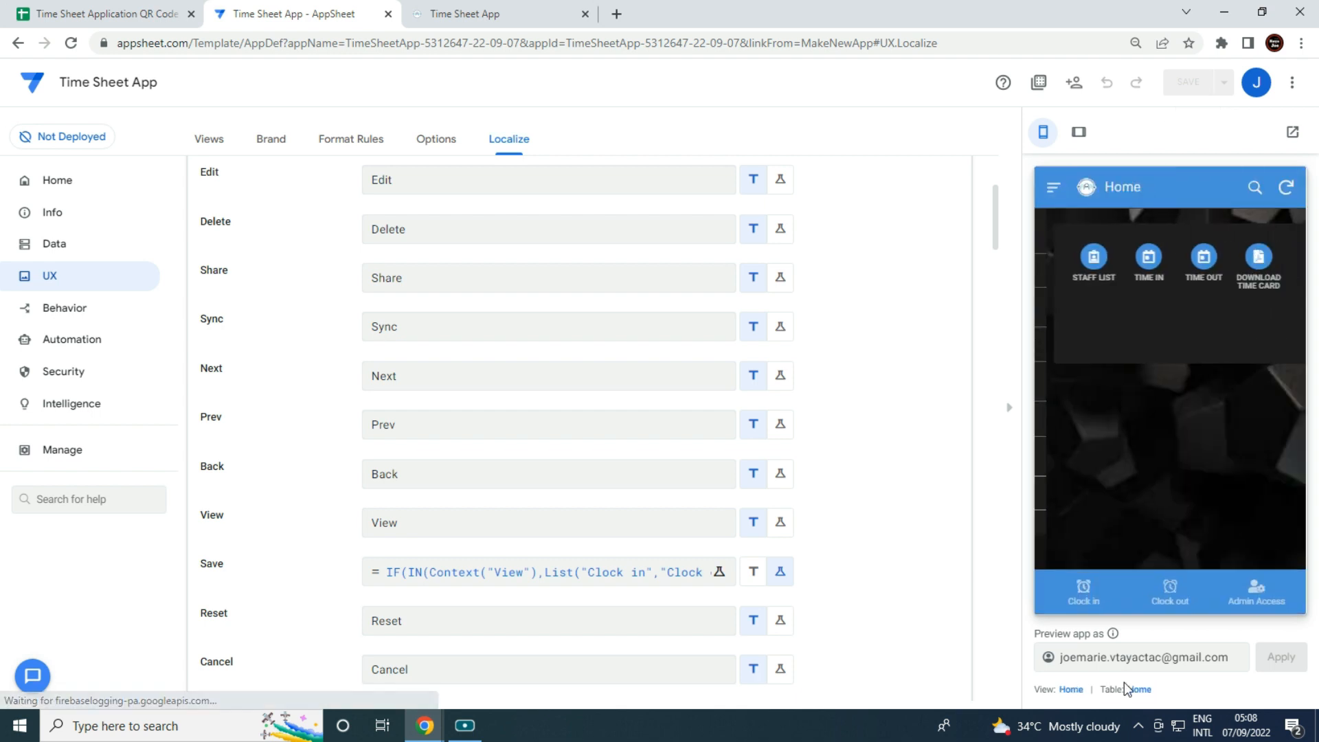
pyautogui.click(1083, 599)
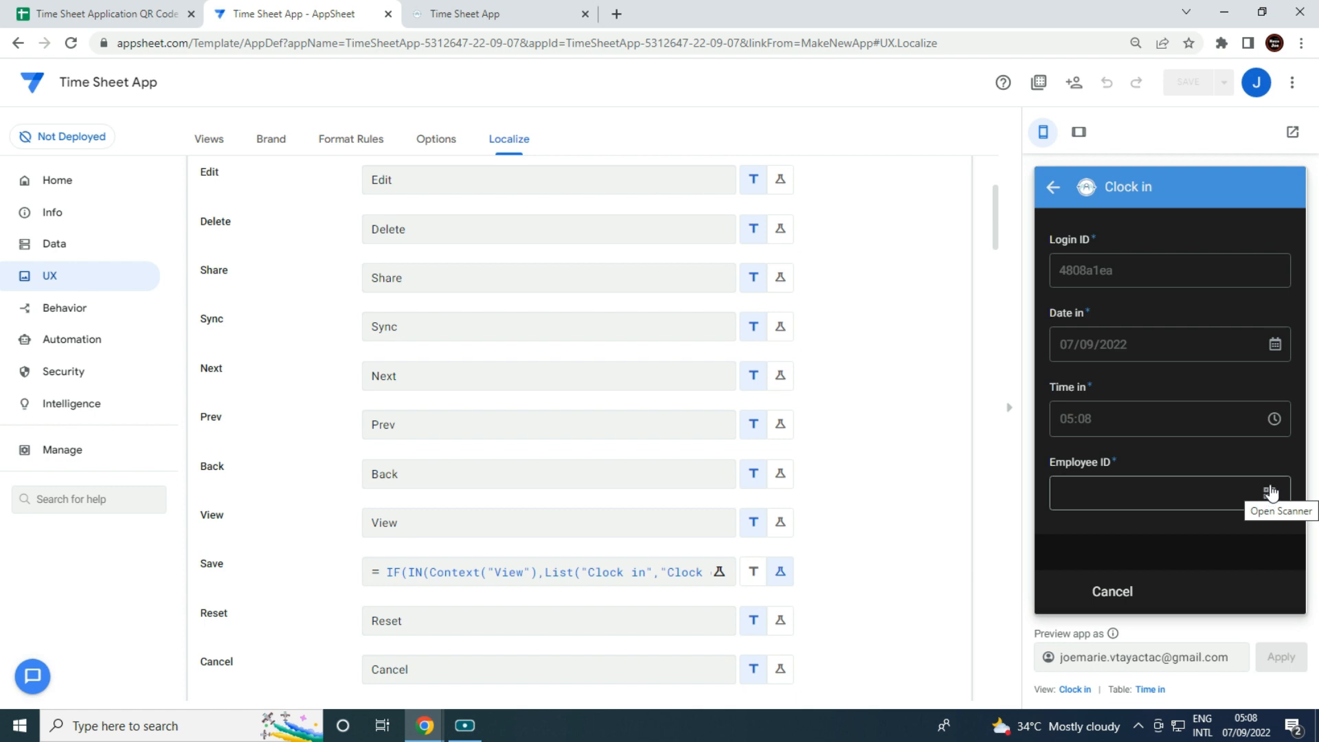
pyautogui.click(1135, 591)
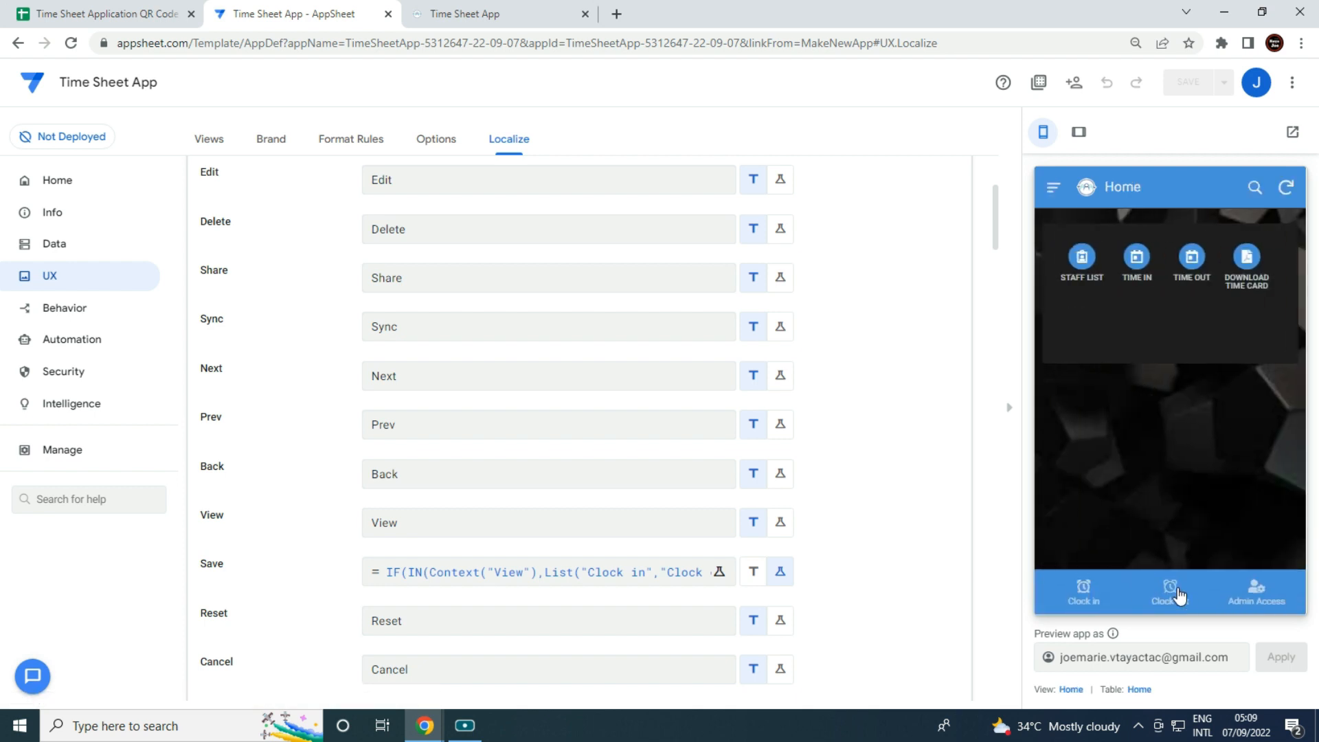
pyautogui.click(1181, 599)
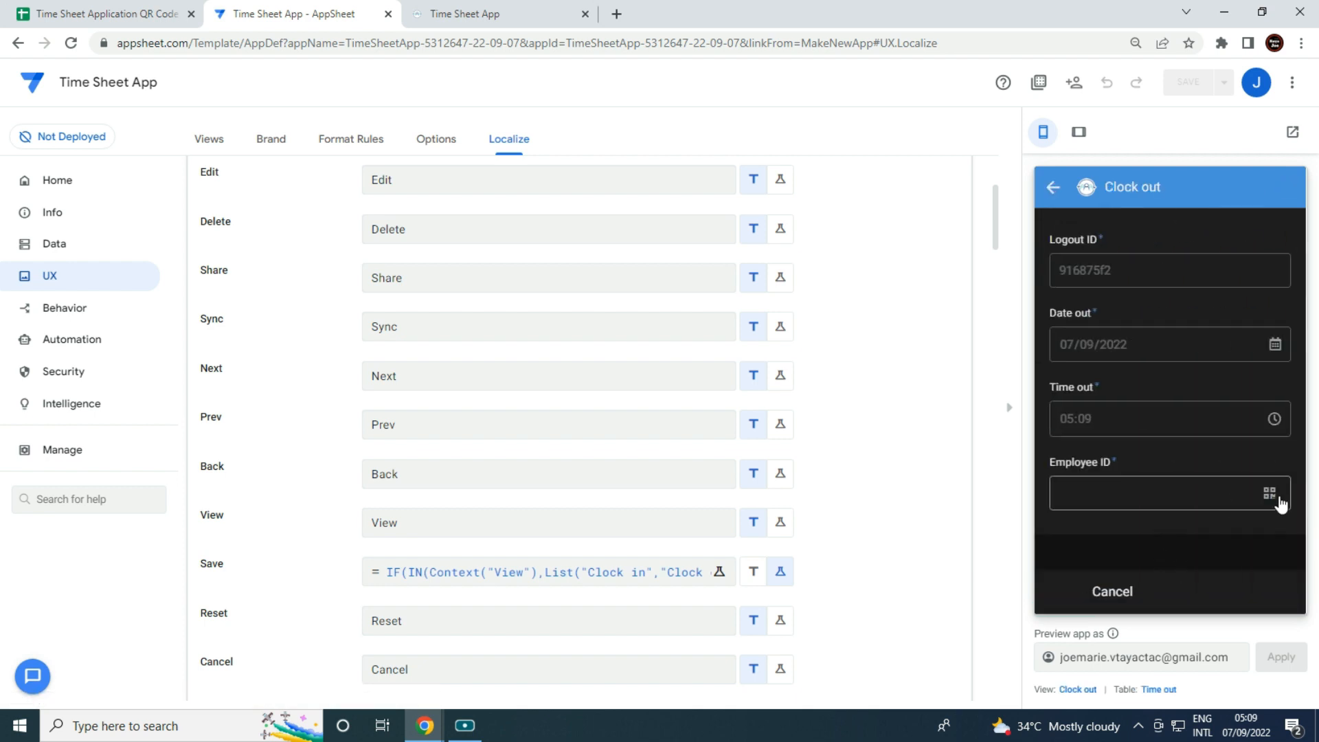
pyautogui.click(1134, 595)
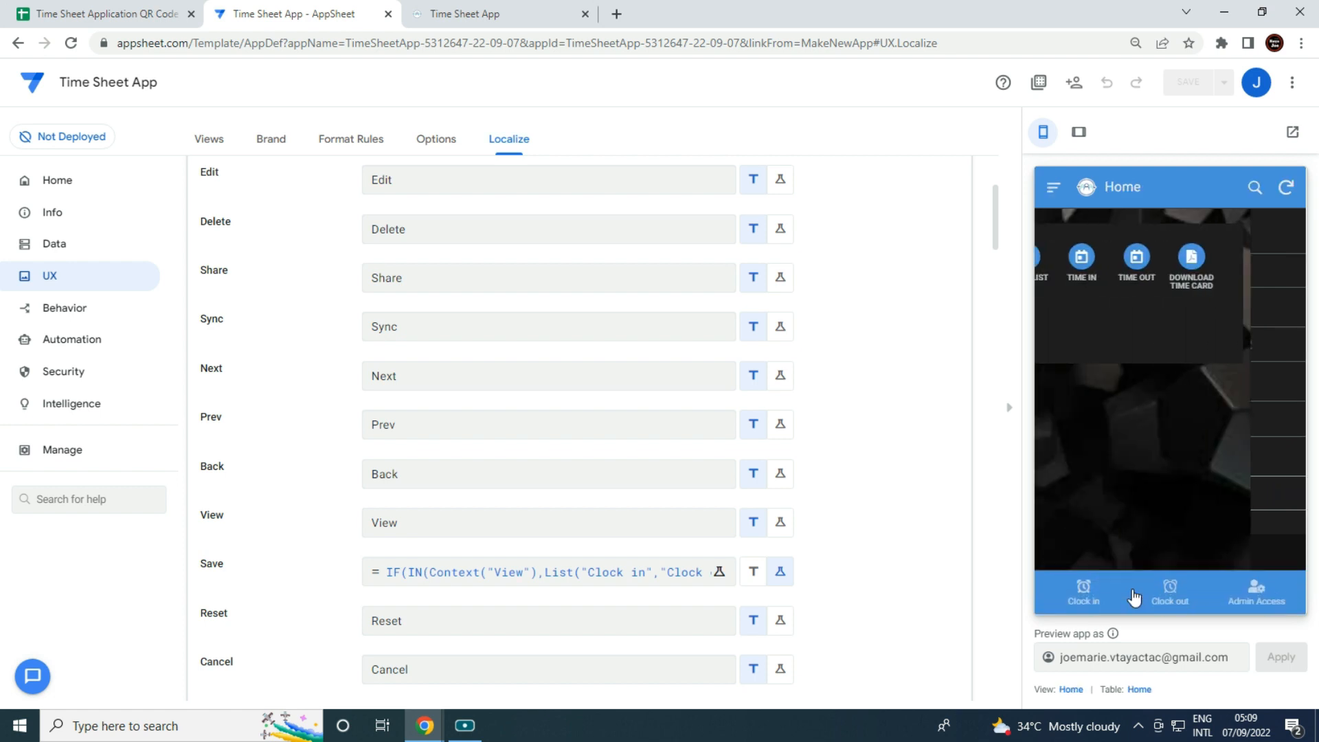
# Open Admin Access > Download Time Card in the preview, then return to the Time Sheet spreadsheet.
pyautogui.click(1268, 589)
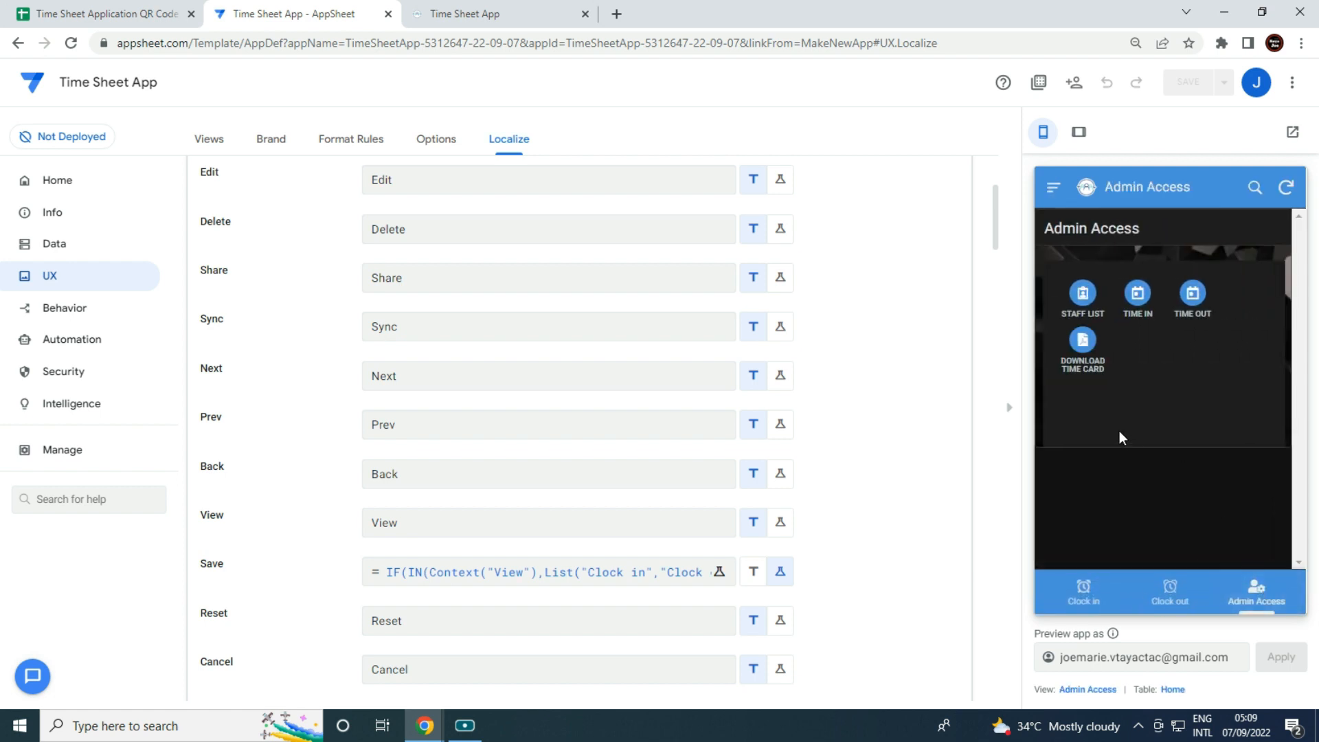
pyautogui.click(1084, 364)
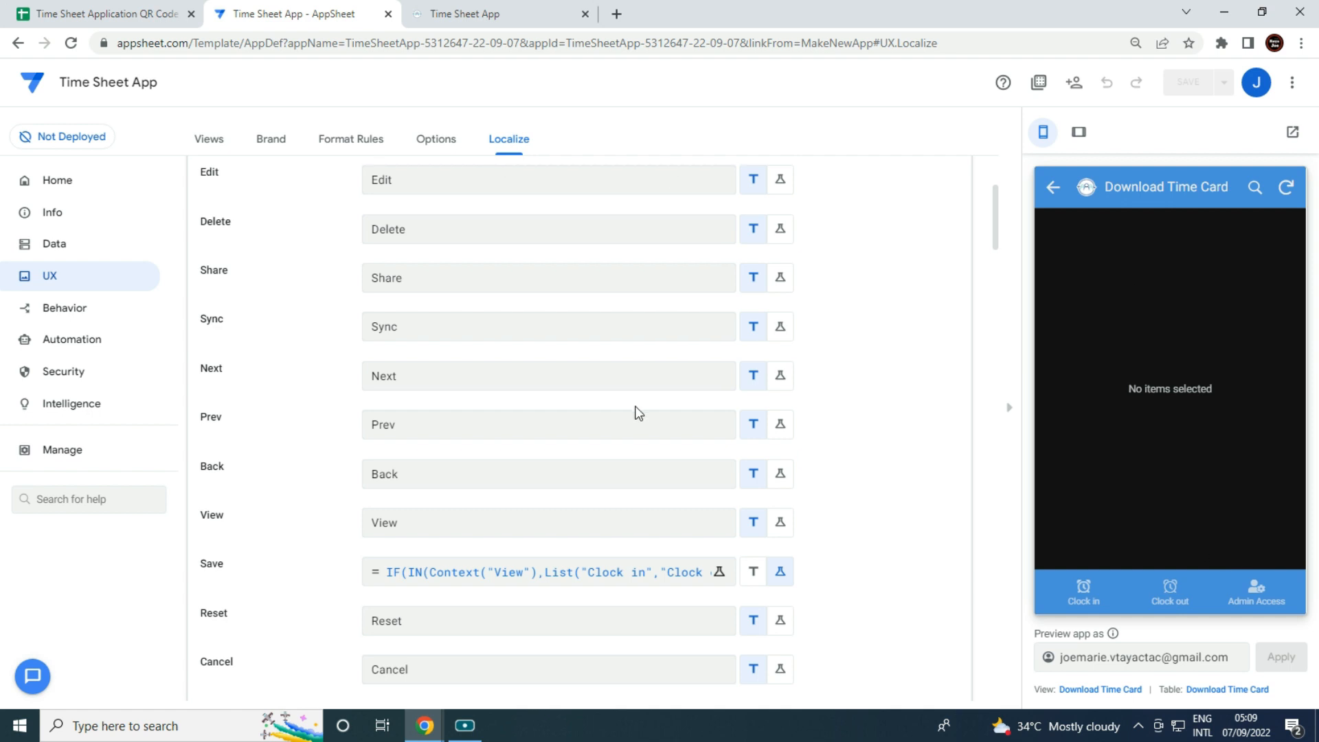
pyautogui.click(134, 8)
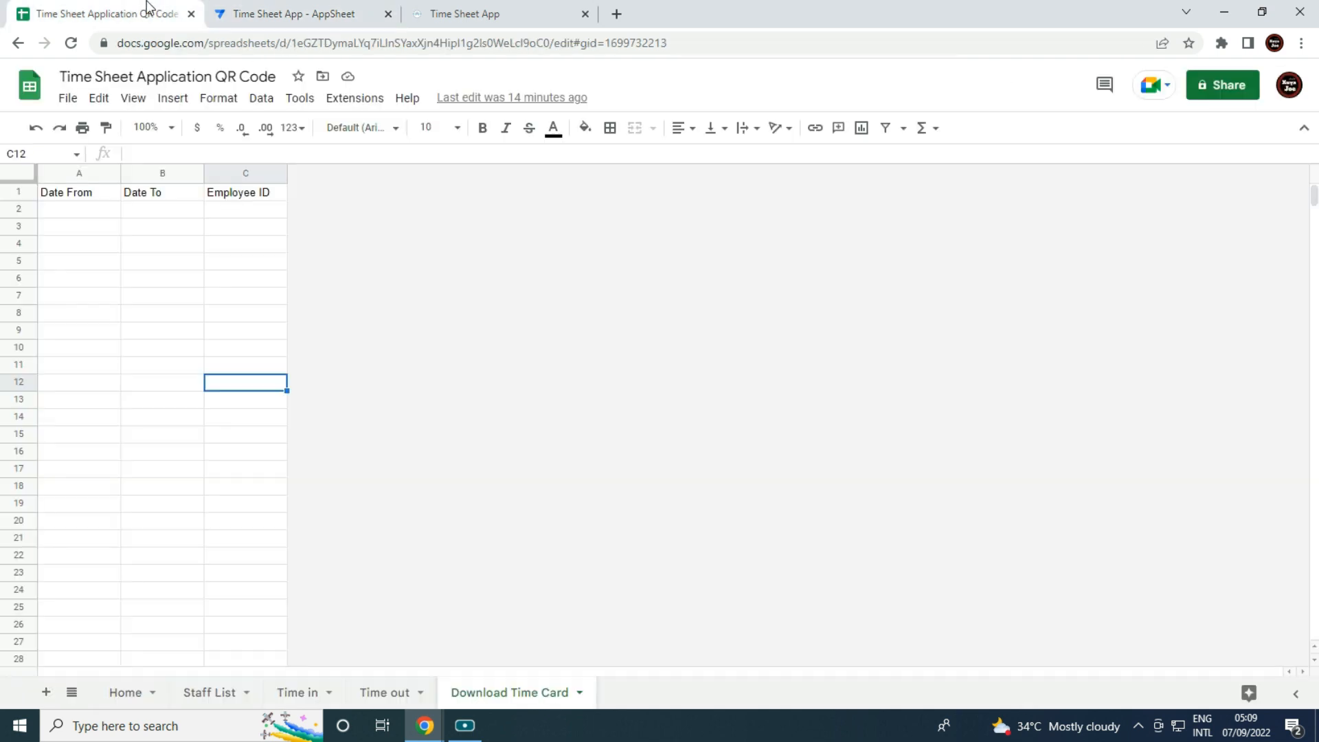
# Add a new sheet named 'Combine Report'.
pyautogui.click(176, 501)
pyautogui.click(53, 696)
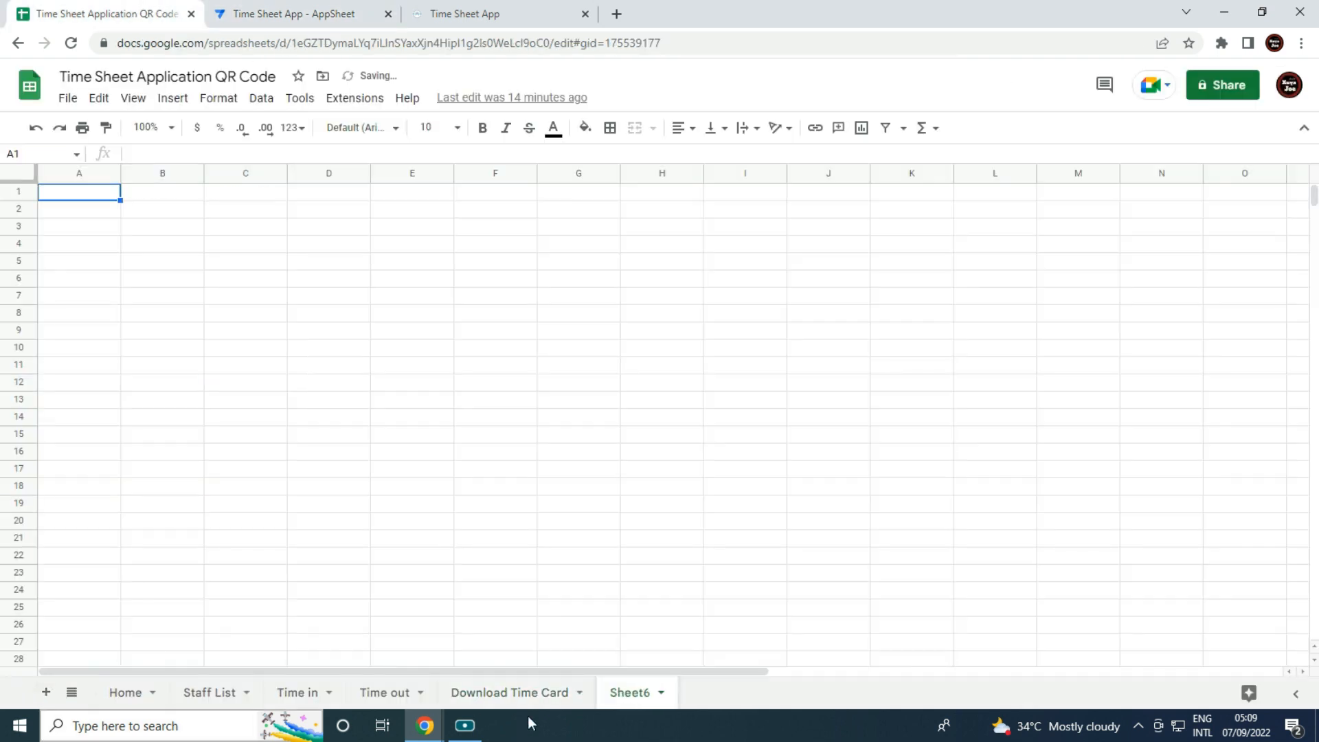
pyautogui.rightClick(636, 696)
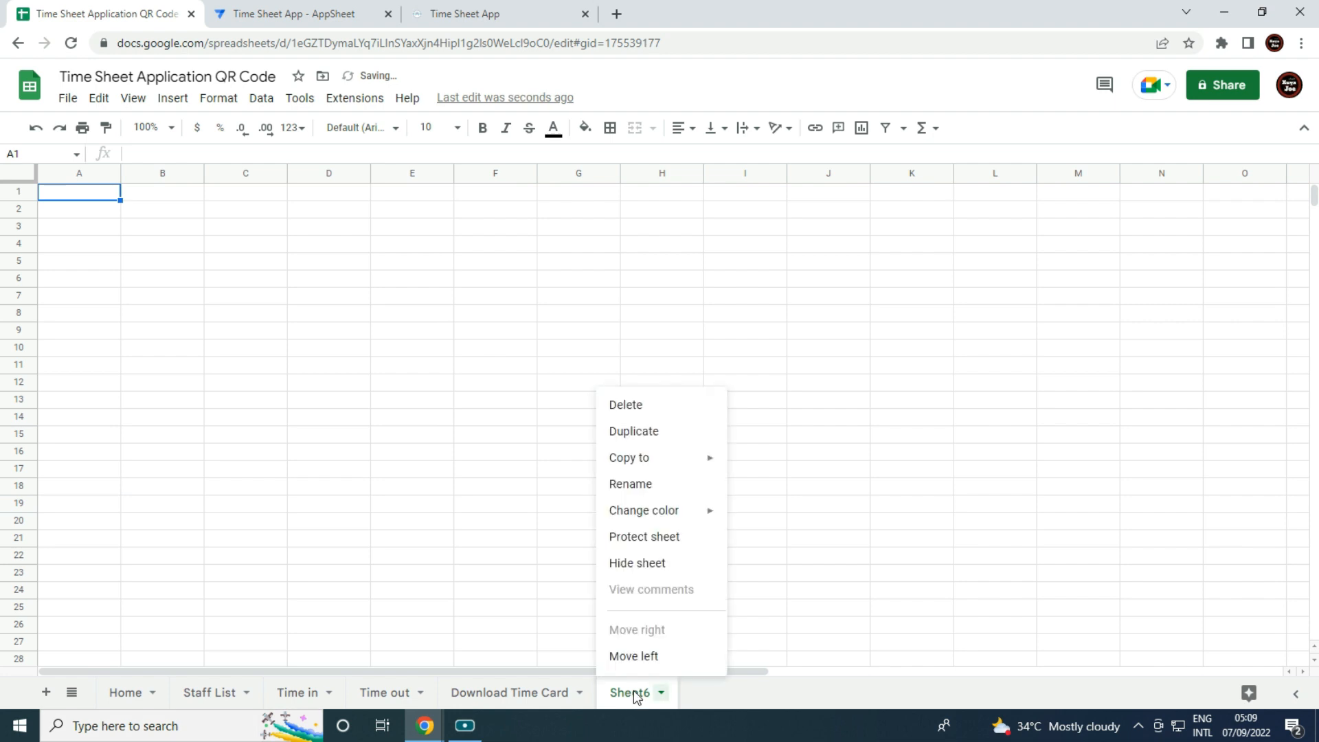
pyautogui.click(647, 488)
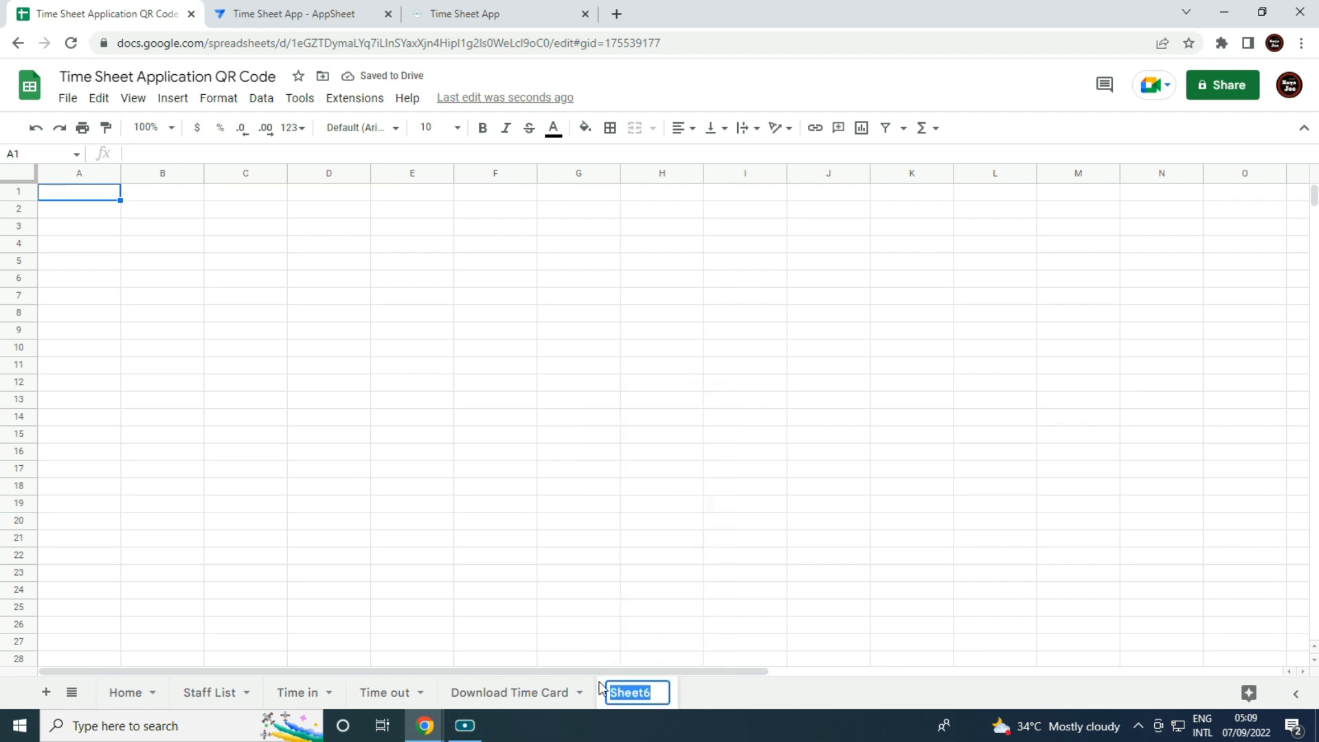
pyautogui.write('Com')
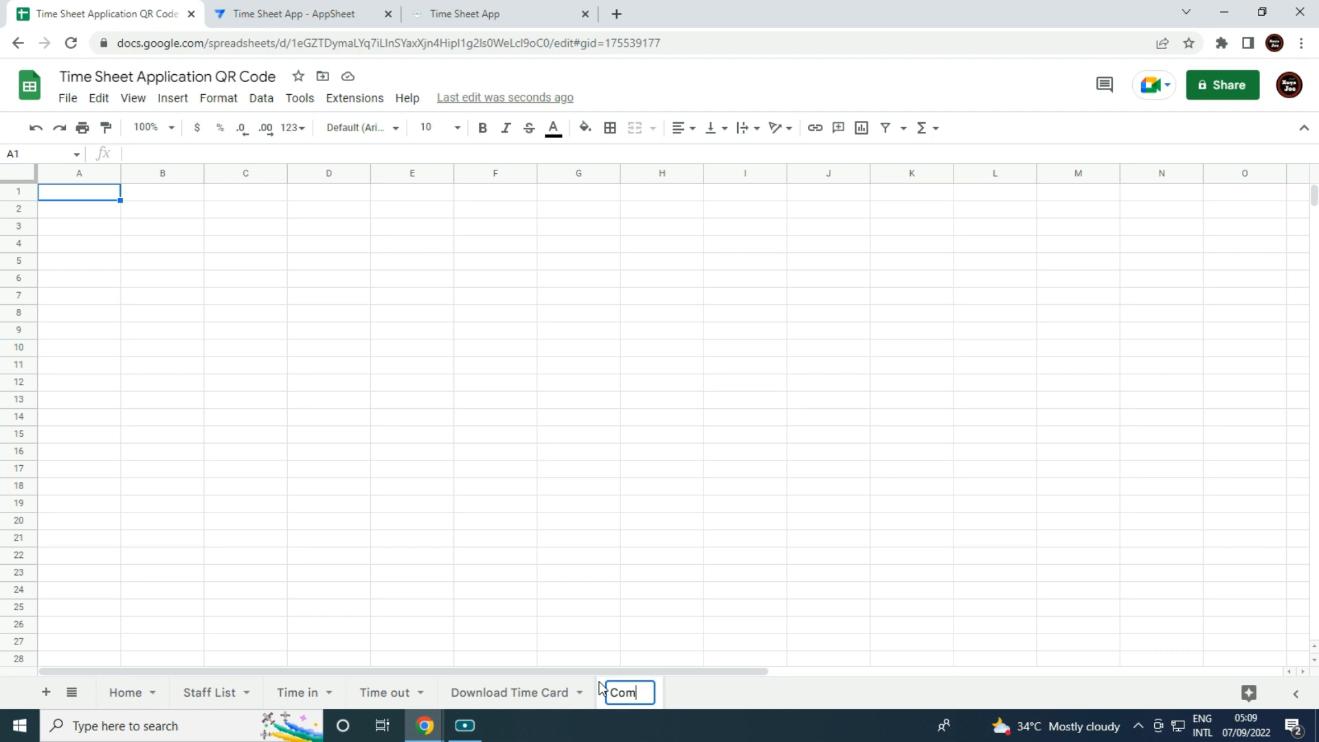
pyautogui.write('bine Report')
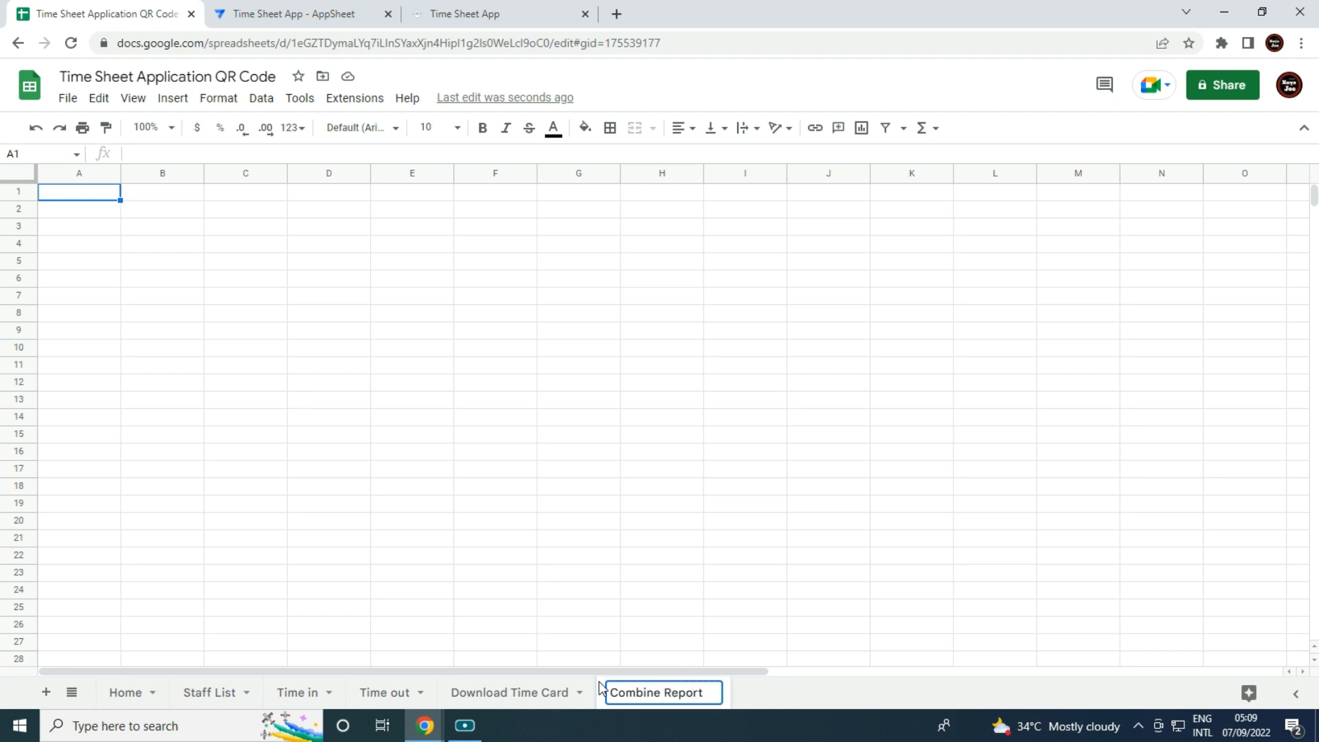
pyautogui.click(465, 527)
# Merge A1:C1 and give it the heading 'Filter'.
pyautogui.moveTo(97, 197); pyautogui.dragTo(215, 200)
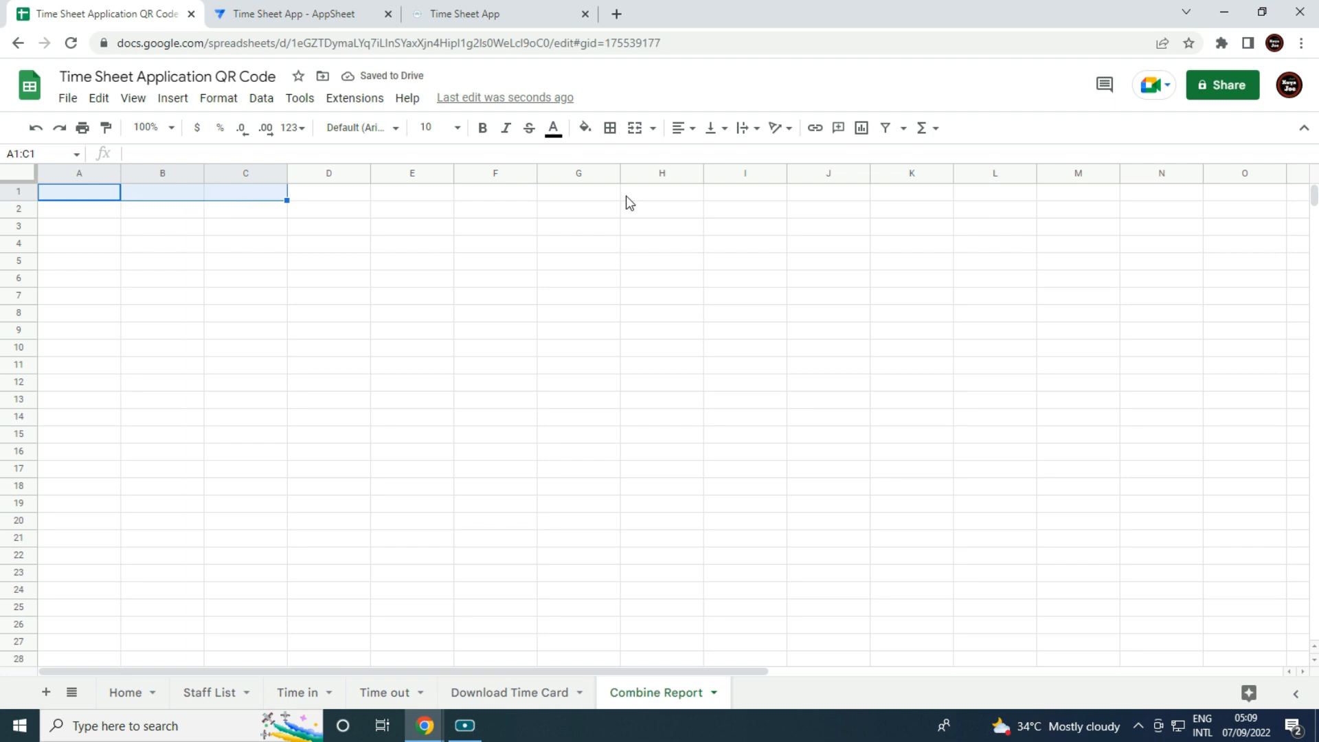
pyautogui.click(636, 128)
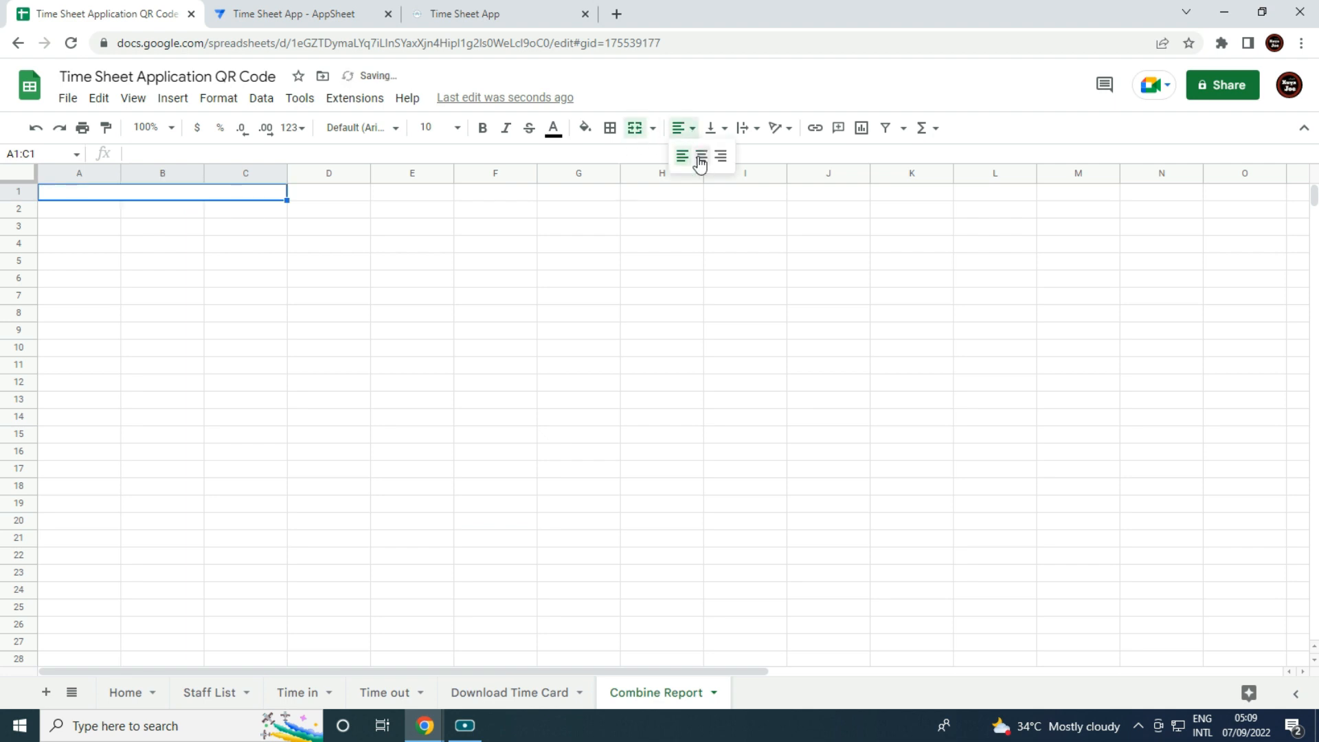
pyautogui.write('Filter')
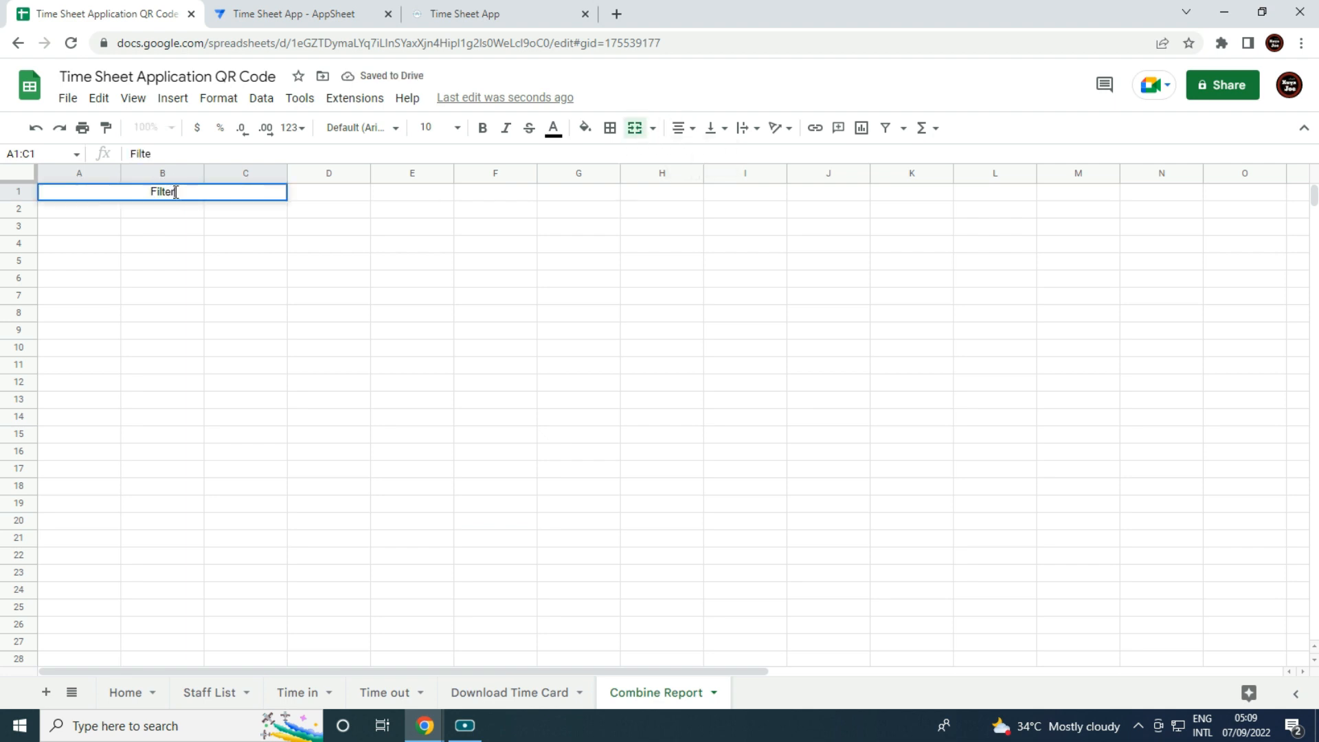
pyautogui.press('Tab')
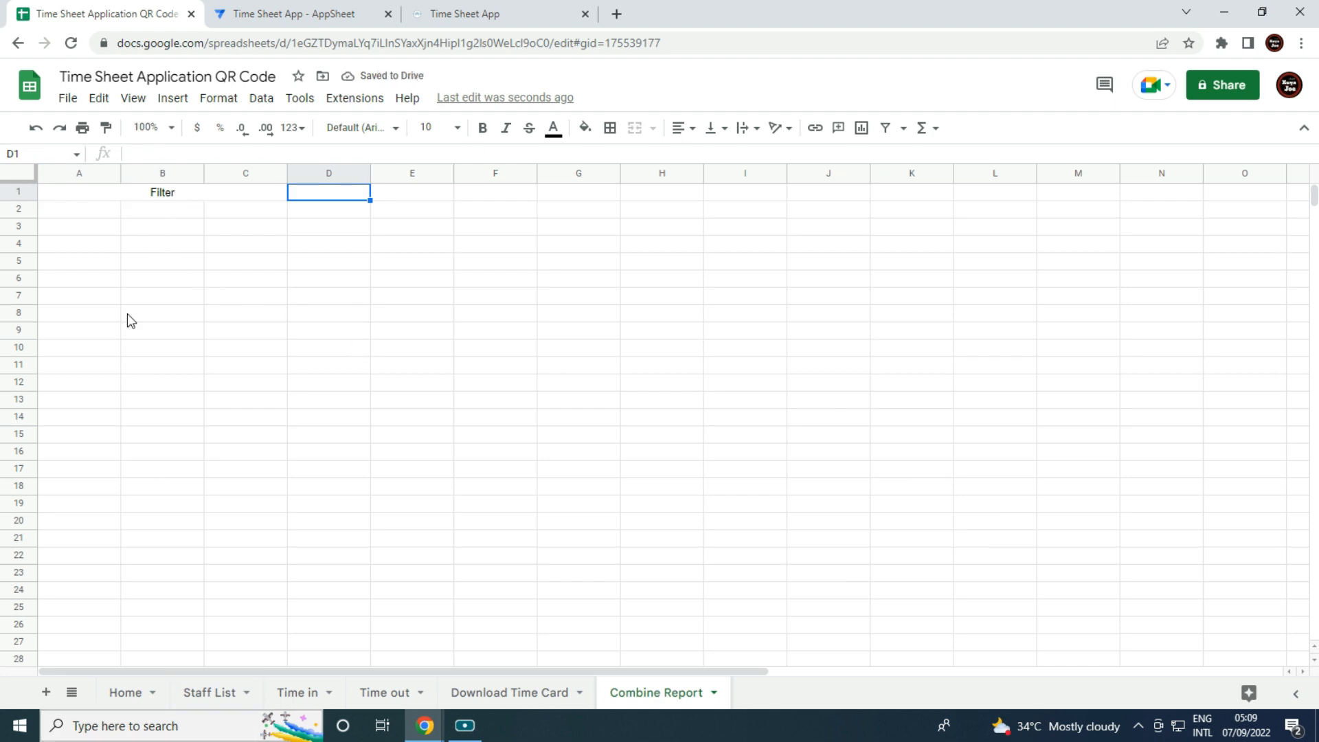
# Enter row-2 headers Date From, Date To and Employee ID.
pyautogui.click(83, 218)
pyautogui.write('Date From')
pyautogui.press('Tab')
pyautogui.write('Date To')
pyautogui.press('Tab')
pyautogui.write('Employee')
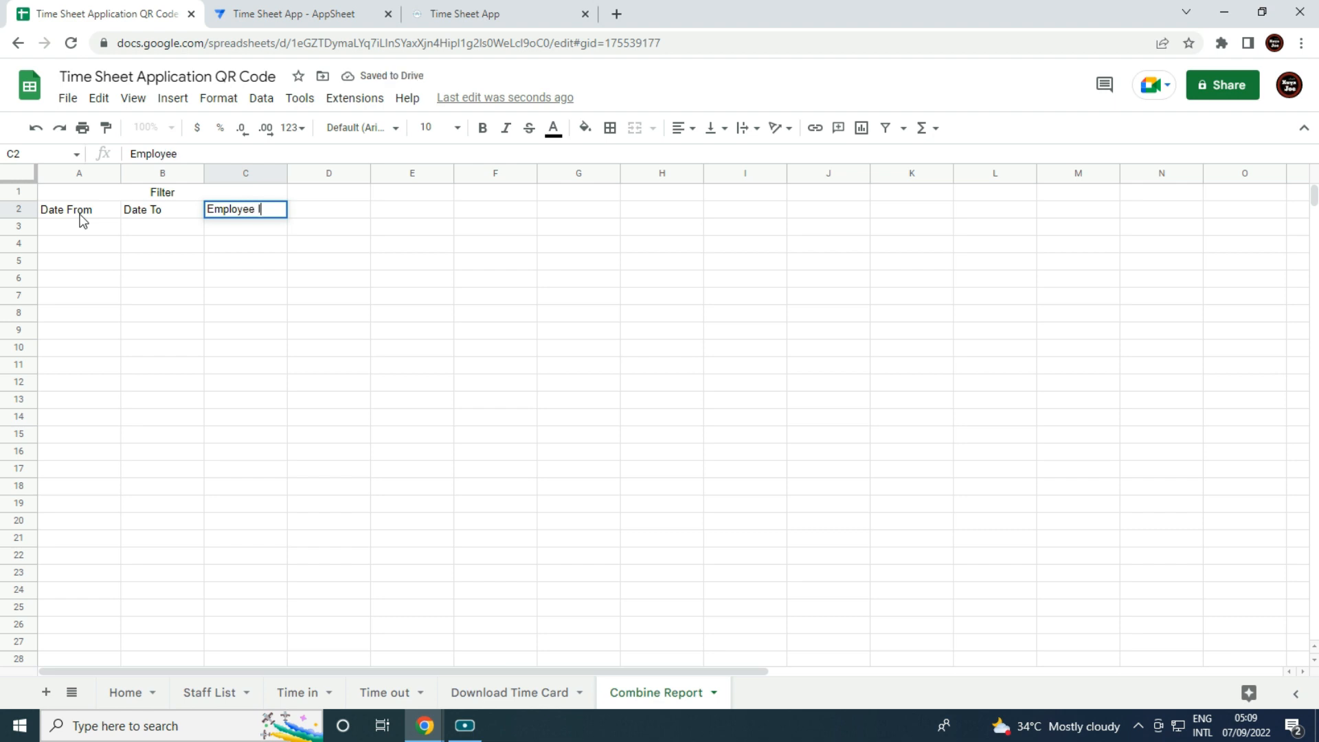
# Format columns A:B as 26-Sep-2008 dates.
pyautogui.click(75, 174)
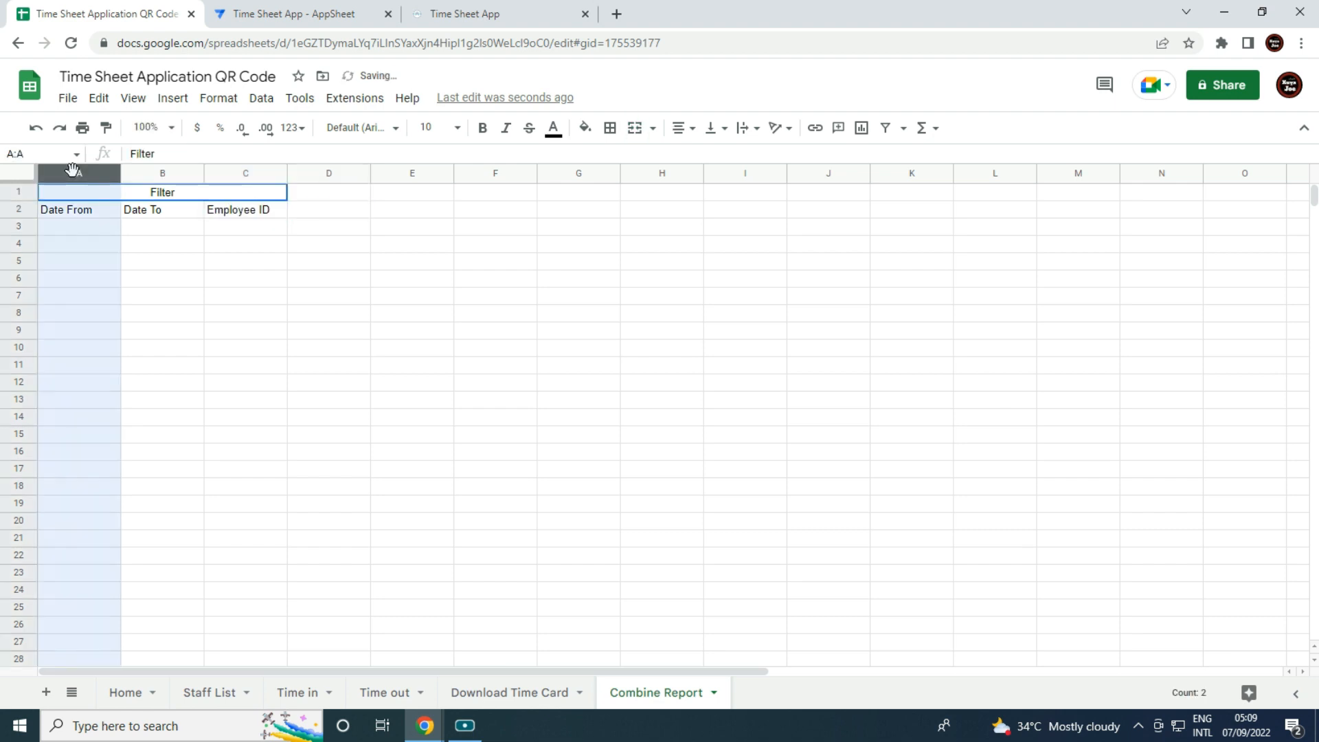
pyautogui.moveTo(127, 160); pyautogui.dragTo(148, 176)
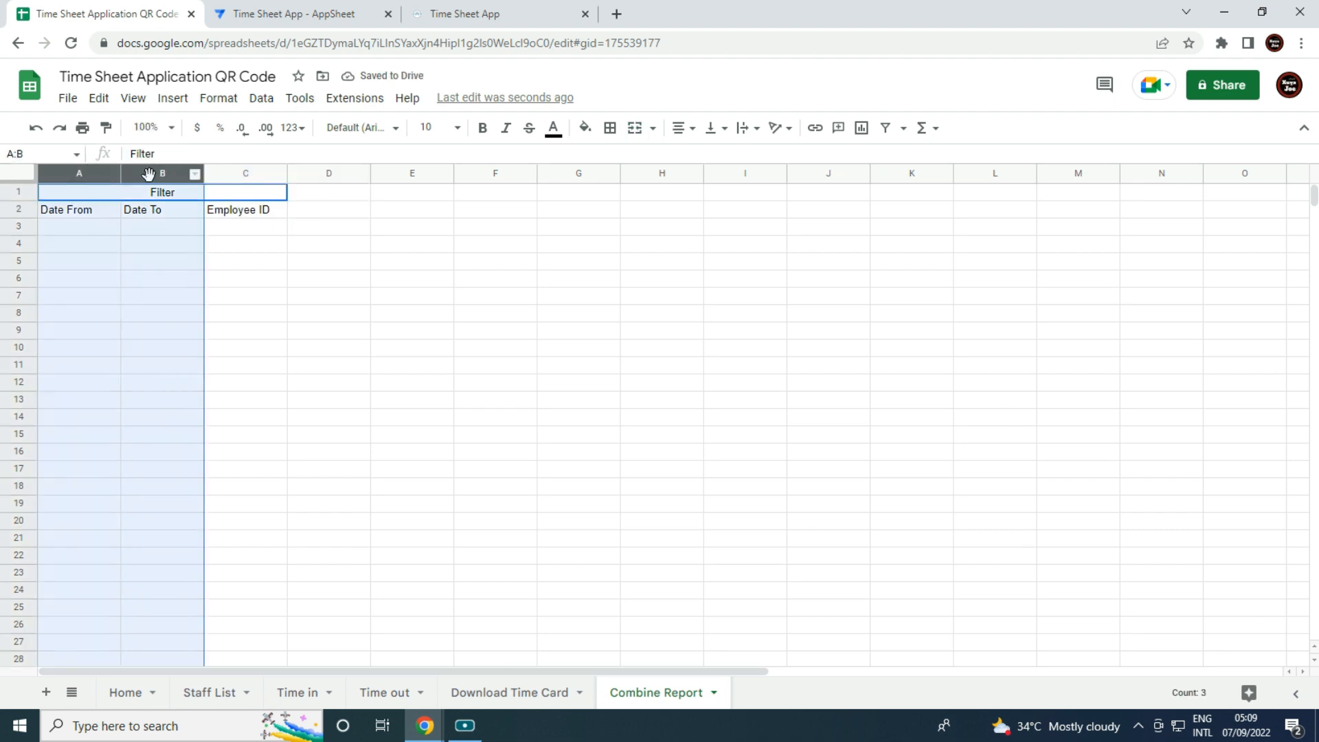
pyautogui.click(219, 98)
pyautogui.moveTo(336, 172)
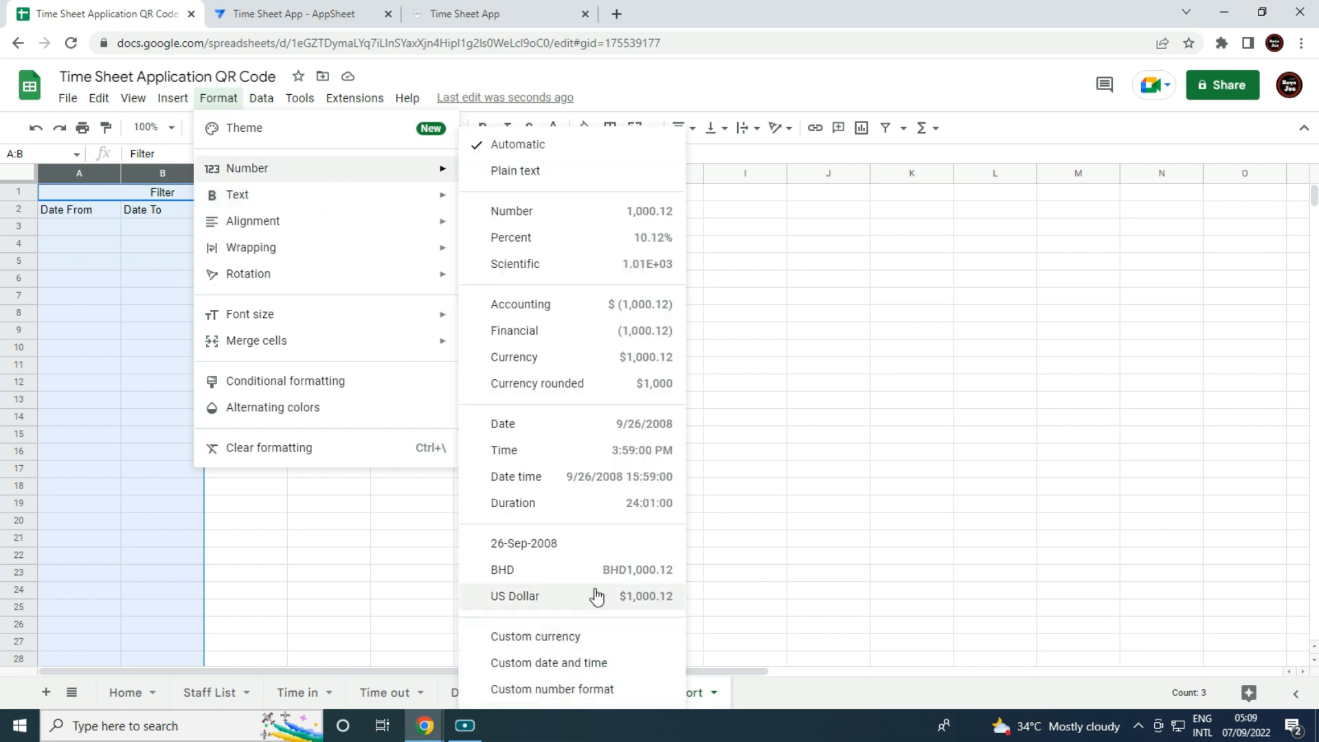
pyautogui.click(589, 554)
pyautogui.click(365, 537)
# Make column C plain text, then select the Time in sheet's headers A1:E1.
pyautogui.click(239, 173)
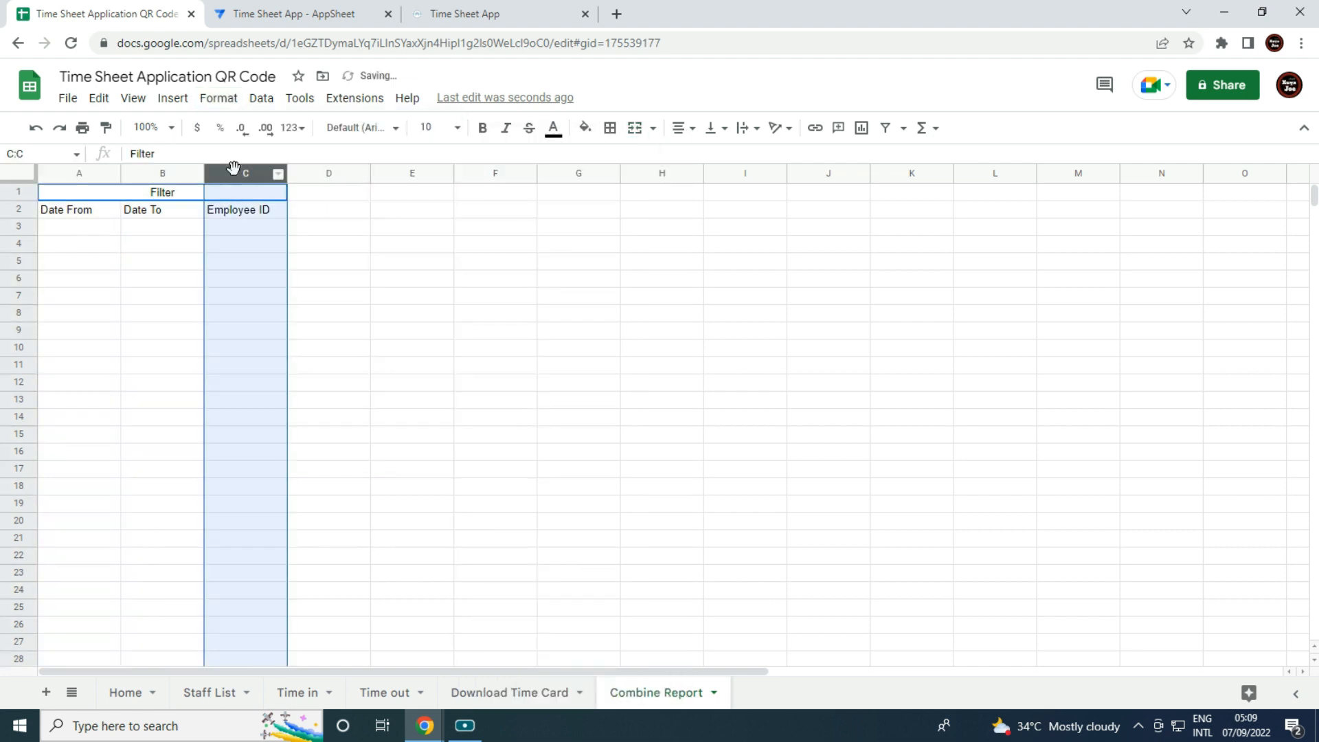
pyautogui.click(219, 97)
pyautogui.moveTo(415, 172)
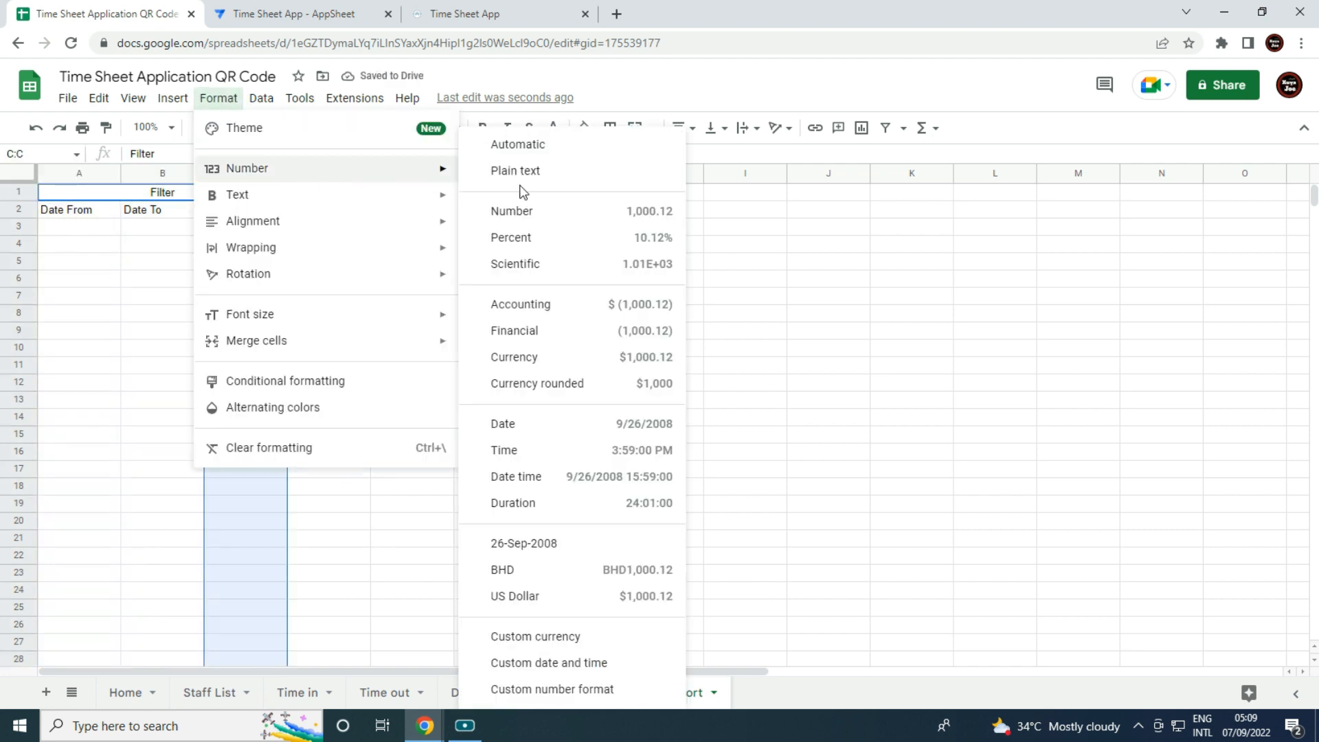
pyautogui.click(528, 172)
pyautogui.click(391, 414)
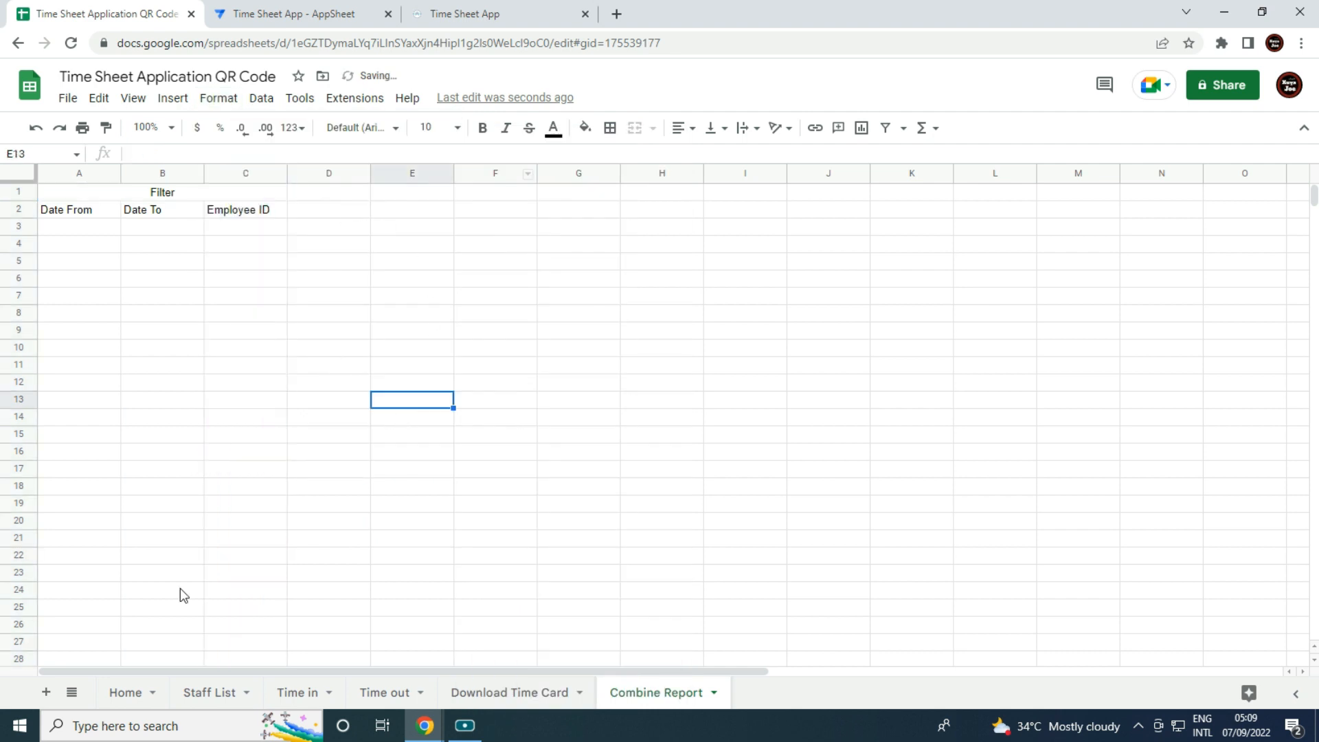
pyautogui.click(292, 693)
pyautogui.moveTo(80, 197); pyautogui.dragTo(451, 196)
# Copy the Time in headers into Combine Report cells D2:H2.
pyautogui.hotkey('ctrl', 'c')
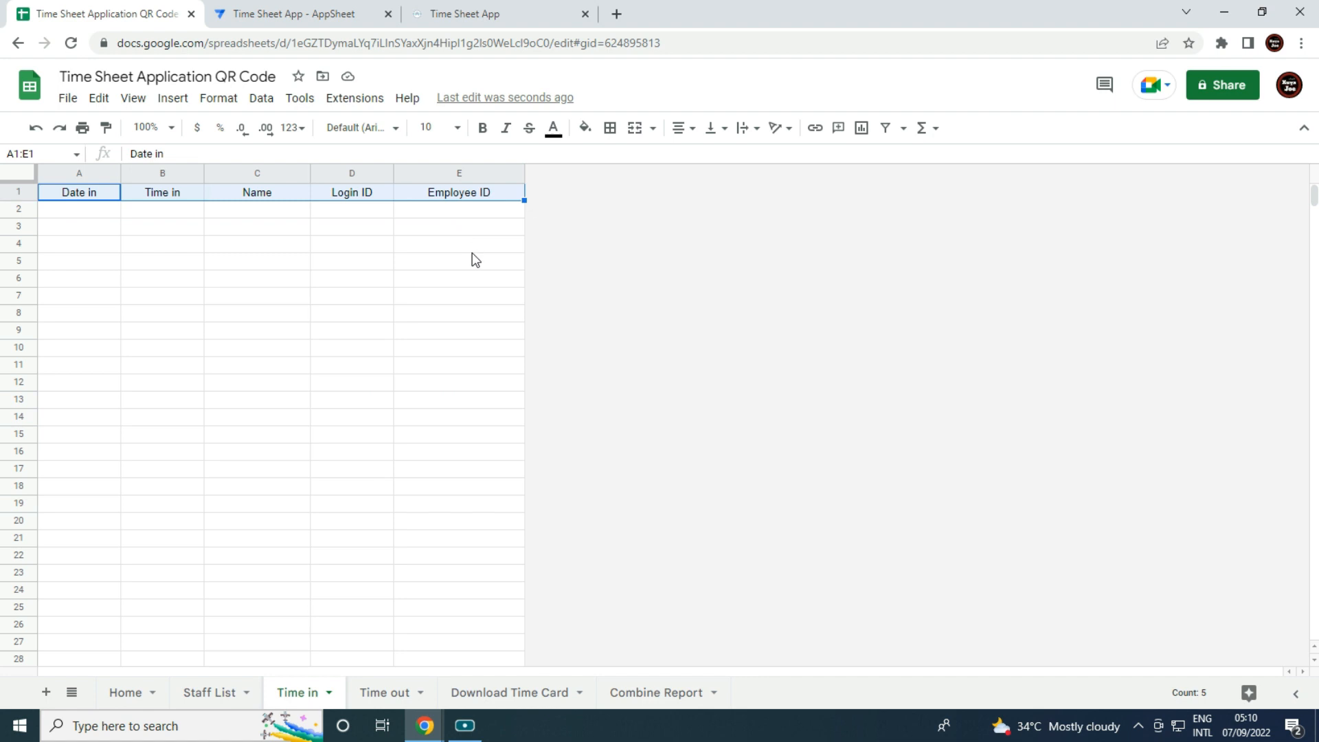
pyautogui.click(688, 704)
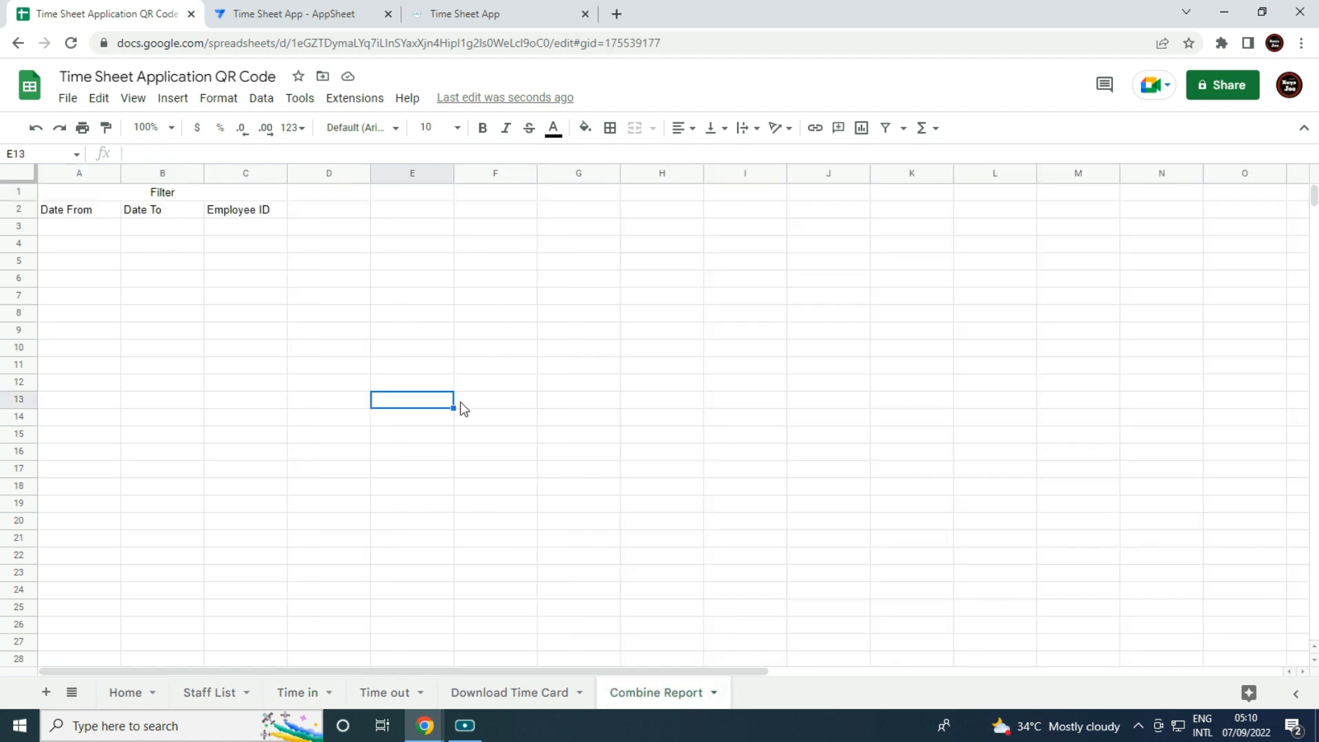
pyautogui.click(318, 218)
pyautogui.hotkey('ctrl', 'v')
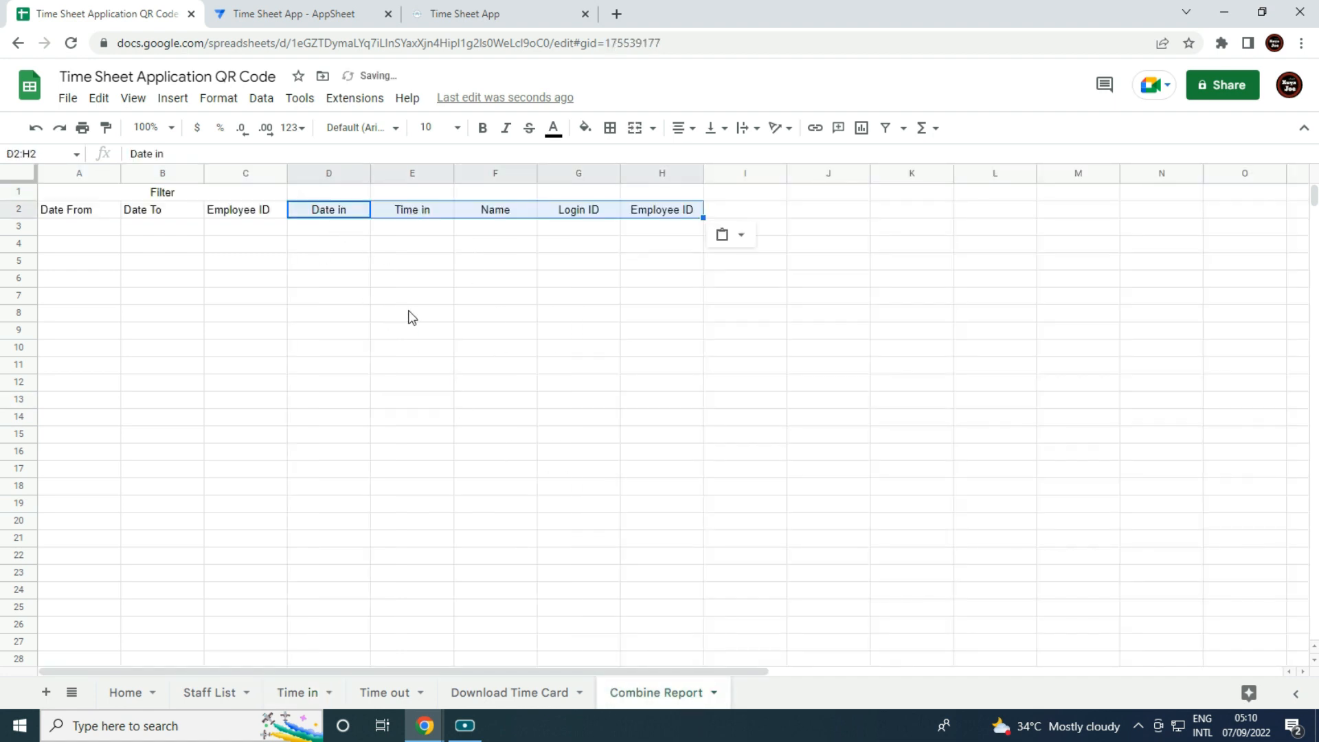
pyautogui.click(407, 310)
# Merge and centre D1:H1 with the heading 'Time in'.
pyautogui.moveTo(312, 193); pyautogui.dragTo(675, 195)
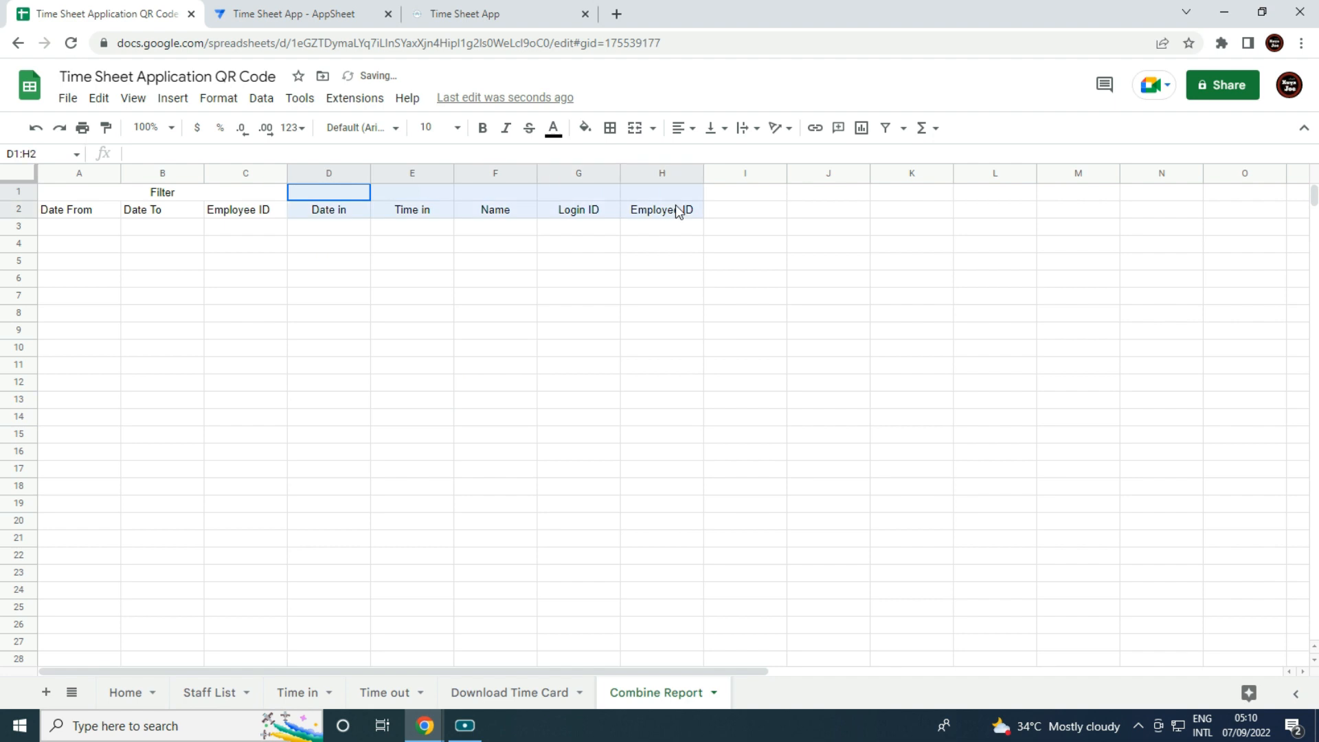
pyautogui.click(636, 128)
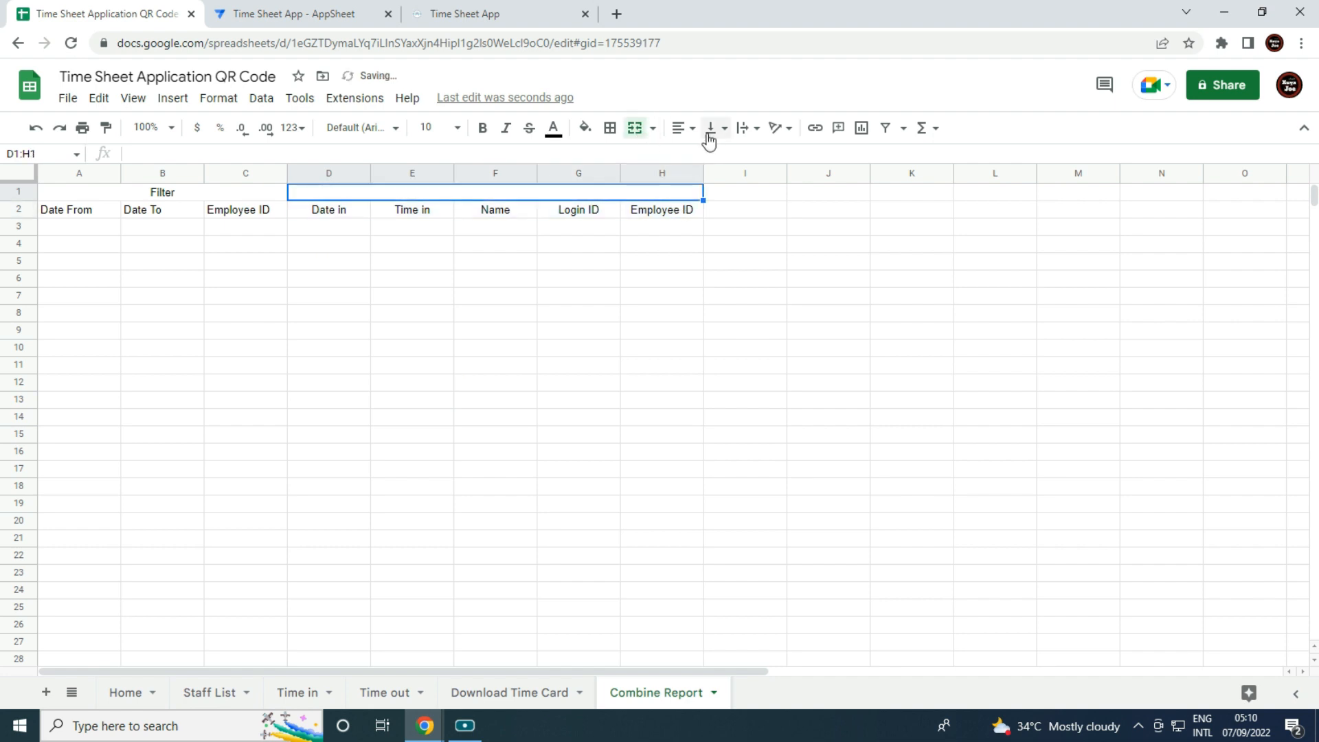
pyautogui.click(684, 128)
pyautogui.click(701, 160)
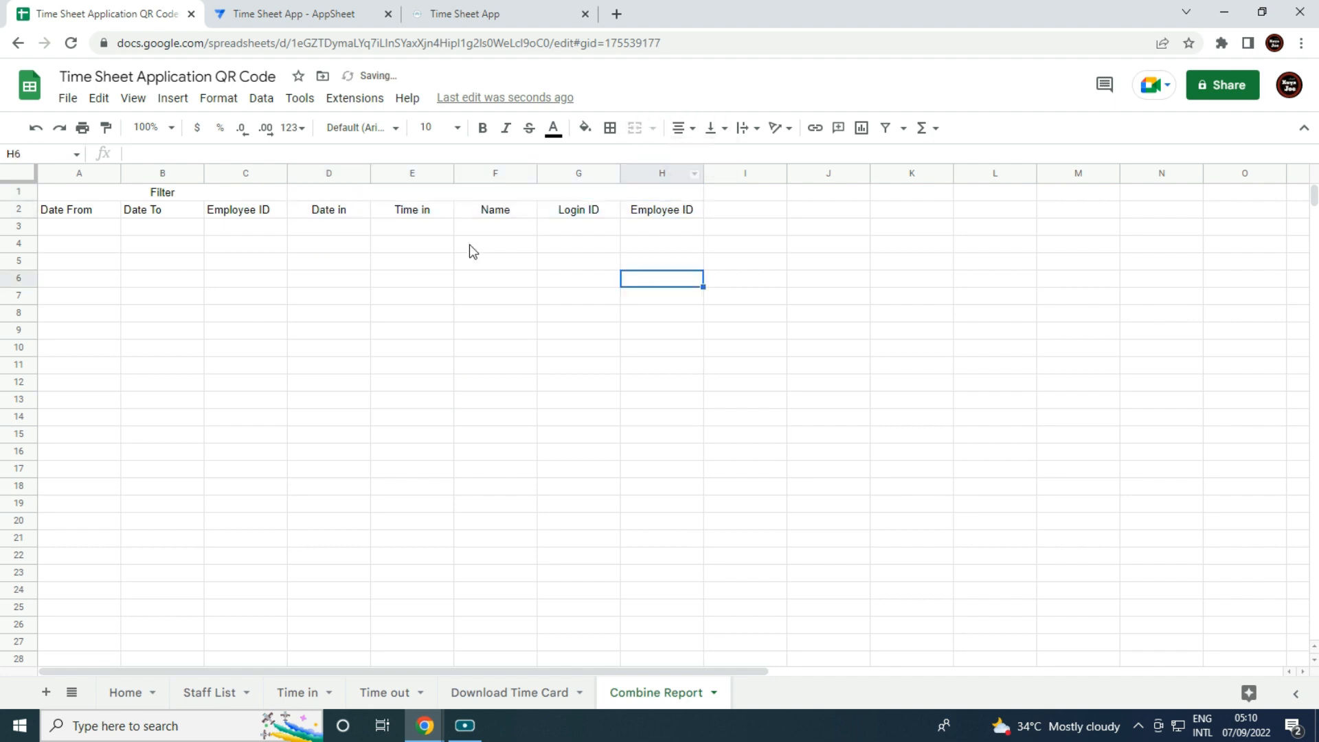
pyautogui.click(415, 194)
pyautogui.write('Time in')
pyautogui.press('Tab')
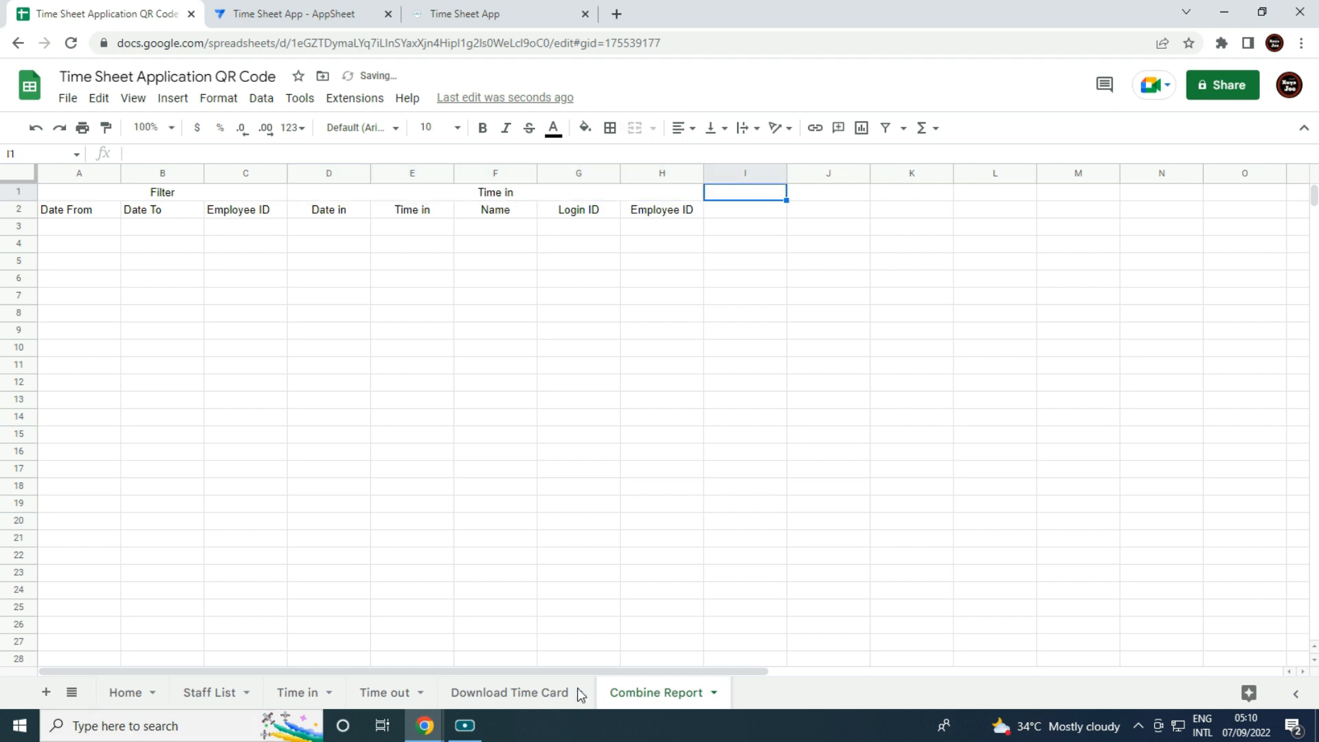
# Copy the Time out sheet's headers A1:E1 into Combine Report cells I2:M2.
pyautogui.click(417, 700)
pyautogui.moveTo(74, 192); pyautogui.dragTo(459, 193)
pyautogui.hotkey('ctrl', 'c')
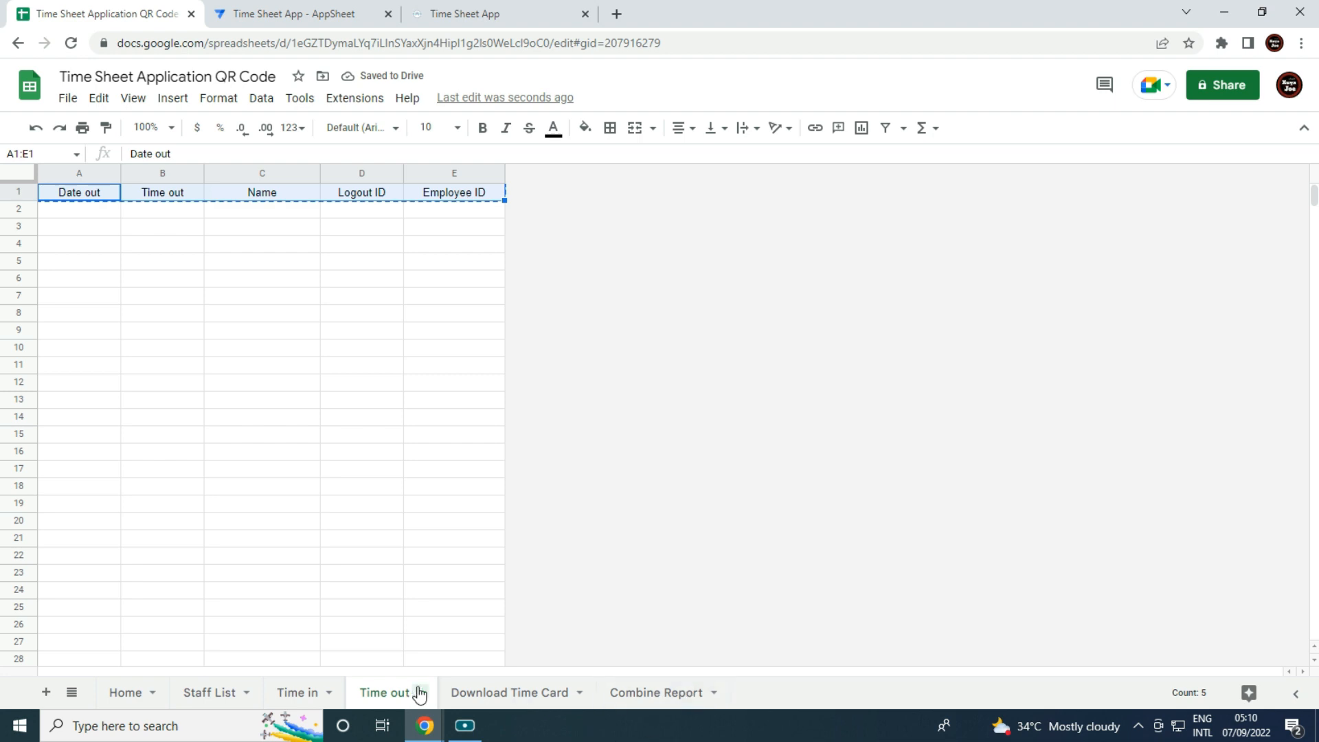
pyautogui.click(646, 700)
pyautogui.click(757, 206)
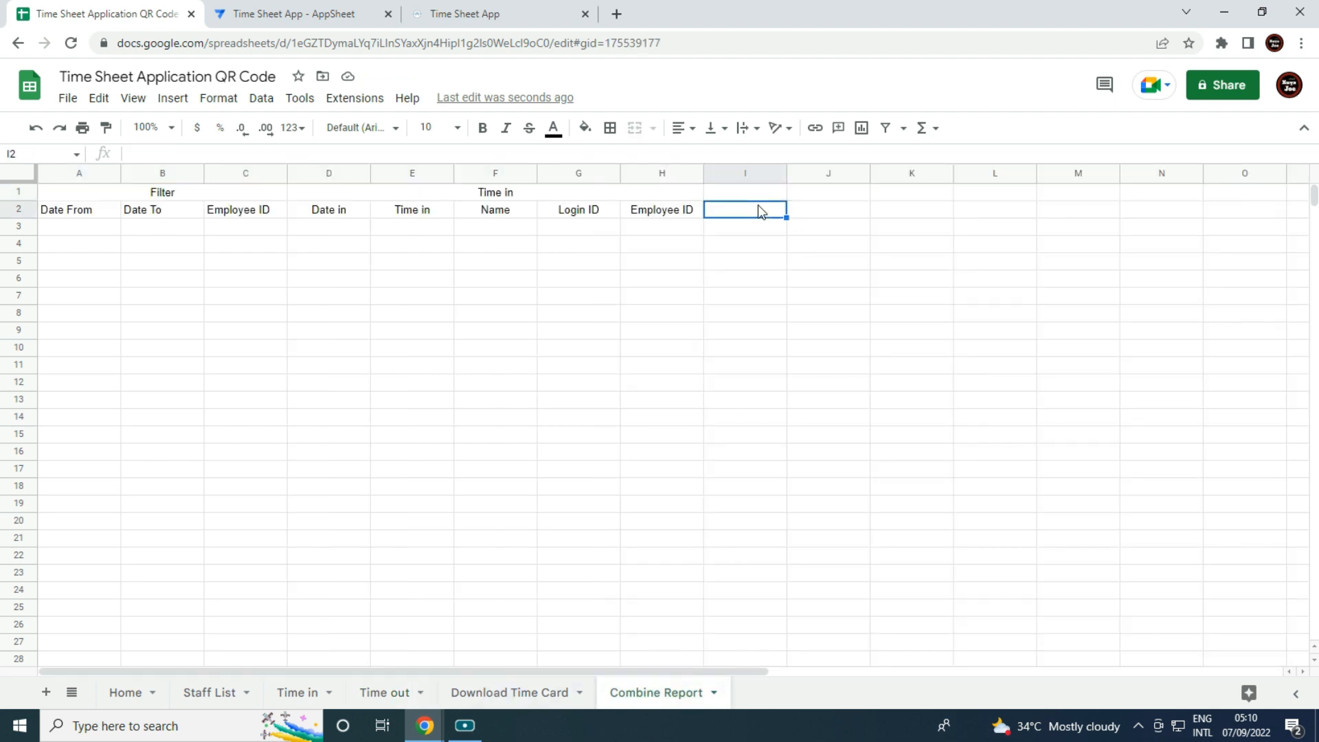
pyautogui.hotkey('ctrl', 'v')
# Merge and centre I1:M1 with the heading 'Time out'.
pyautogui.moveTo(745, 194); pyautogui.dragTo(1075, 192)
pyautogui.click(635, 128)
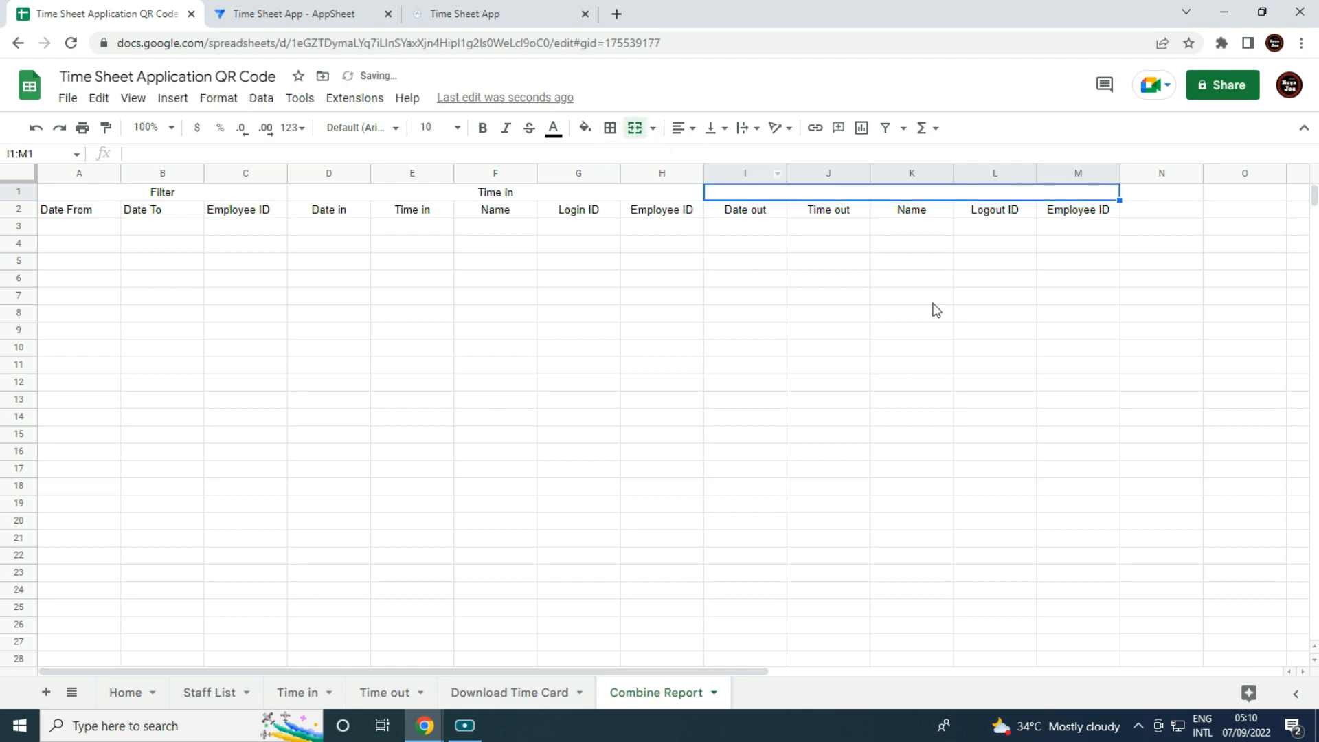
pyautogui.click(684, 129)
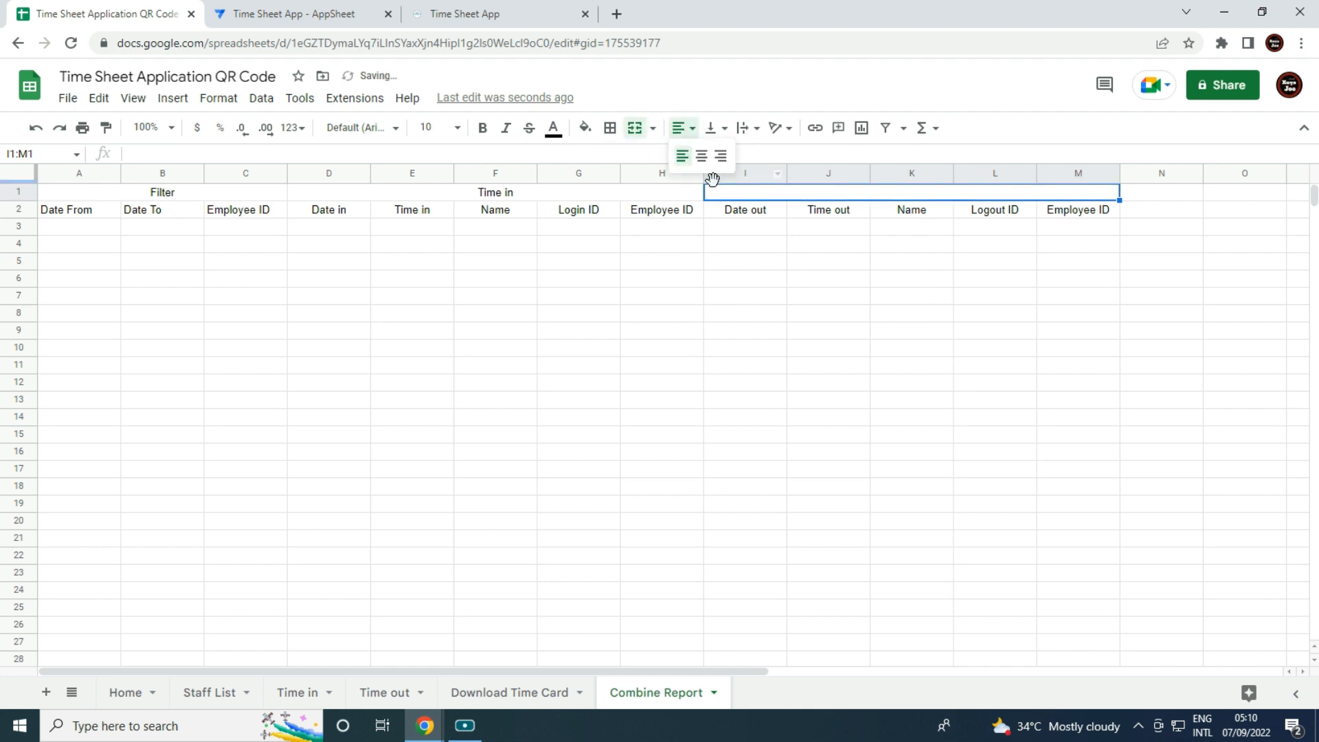
pyautogui.click(701, 159)
pyautogui.write('Time out')
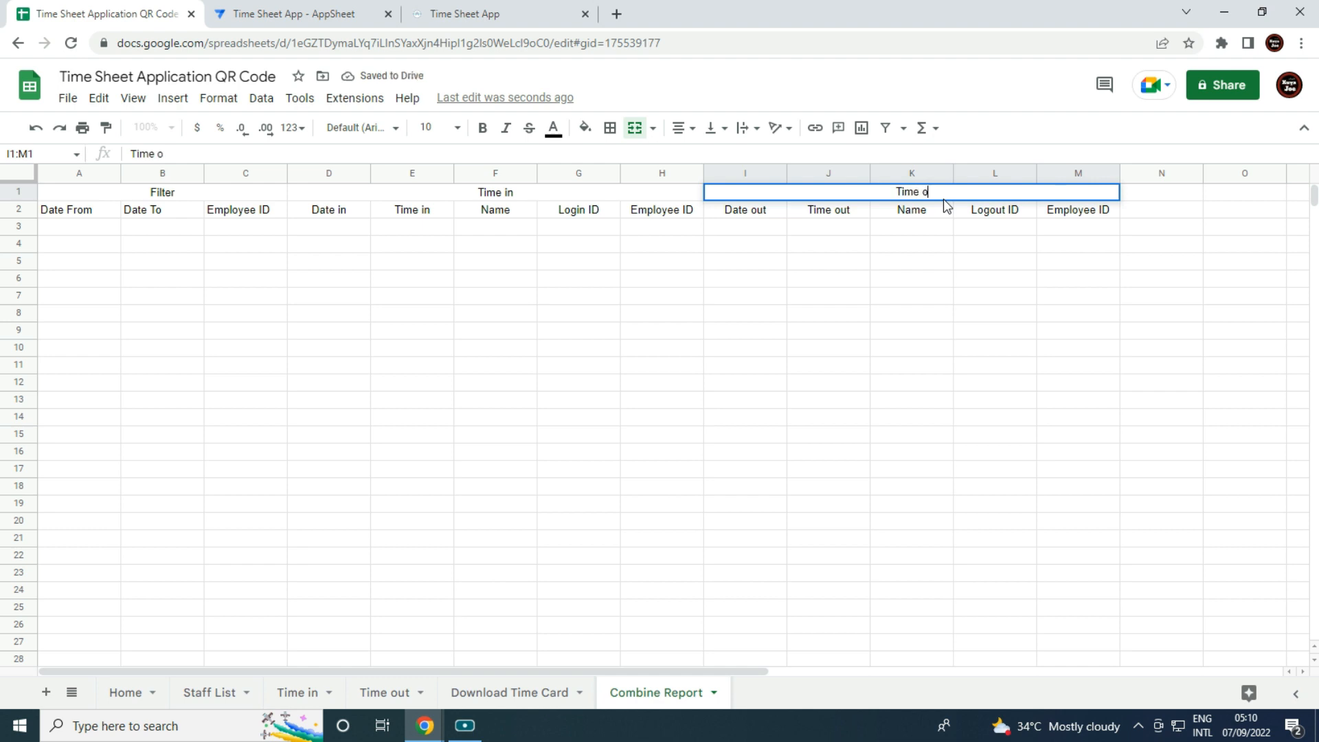
pyautogui.press('Tab')
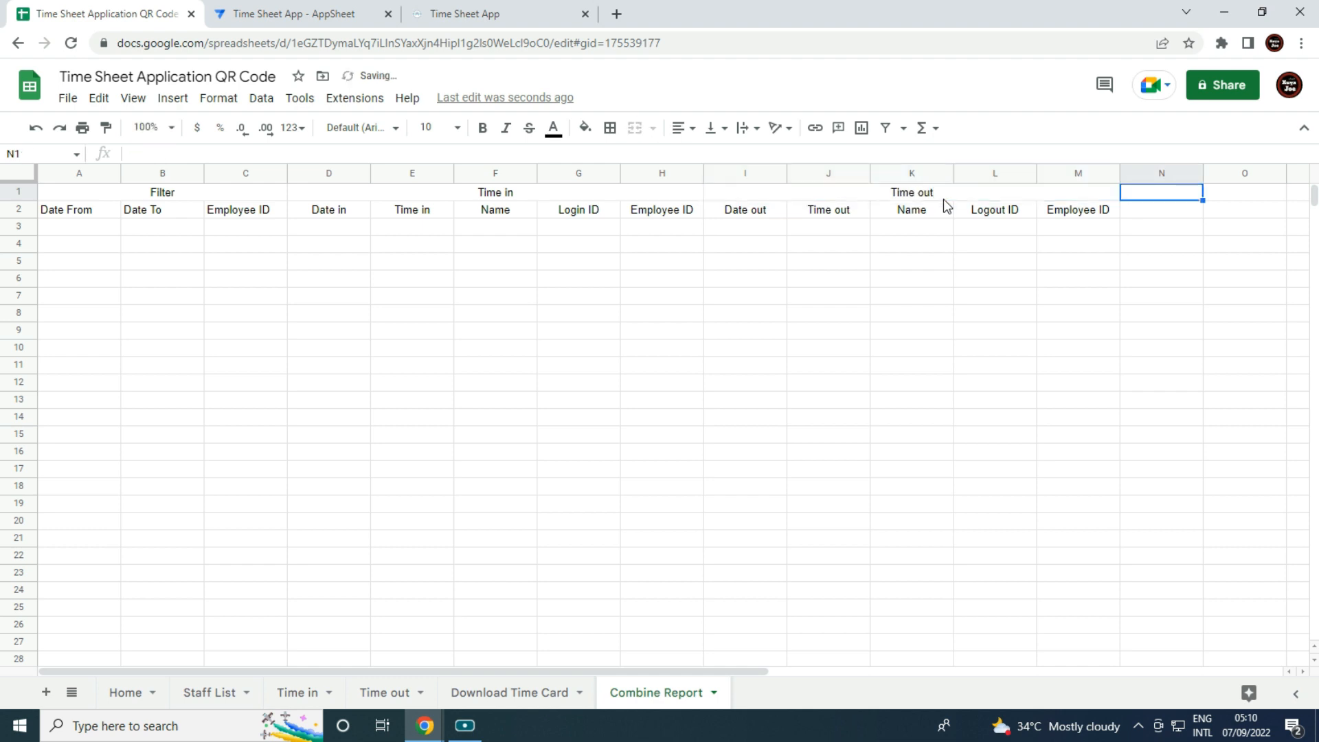
pyautogui.click(317, 173)
# Centre-align all text on the Combine Report sheet.
pyautogui.click(3, 179)
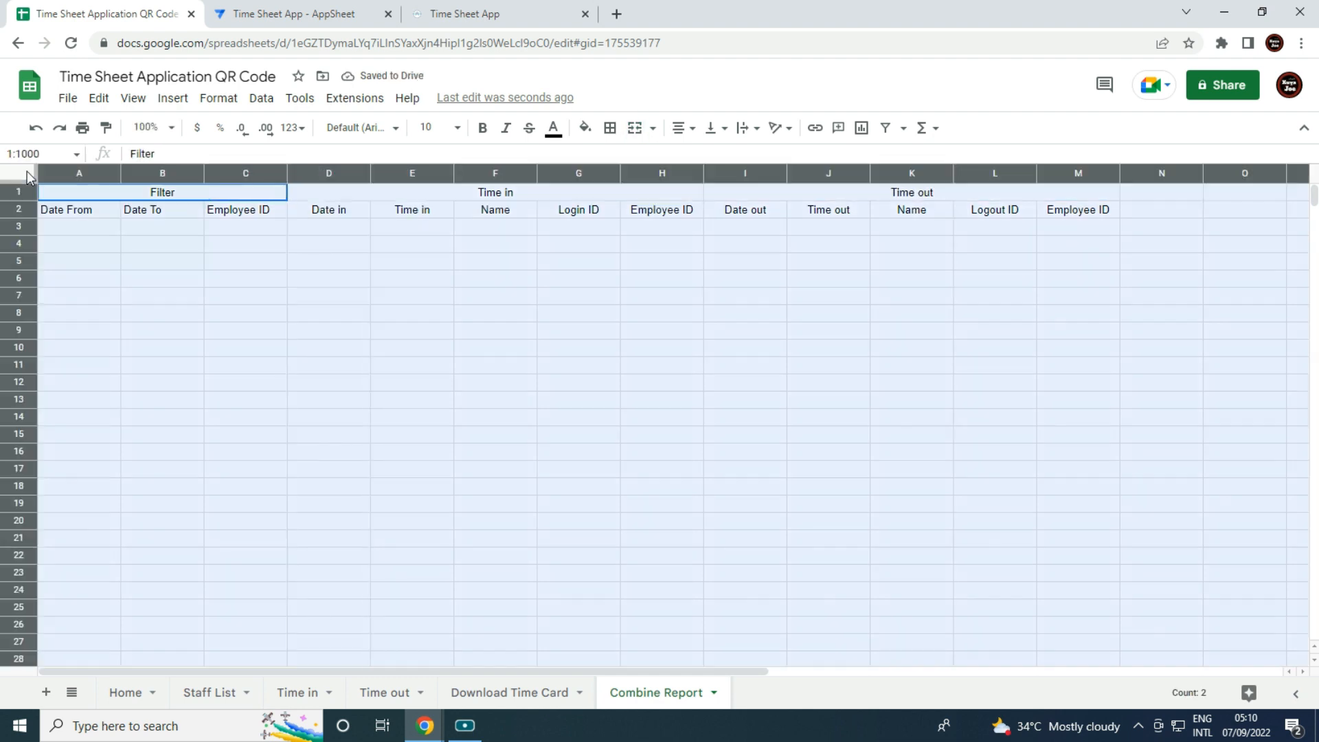
pyautogui.click(680, 127)
pyautogui.click(700, 169)
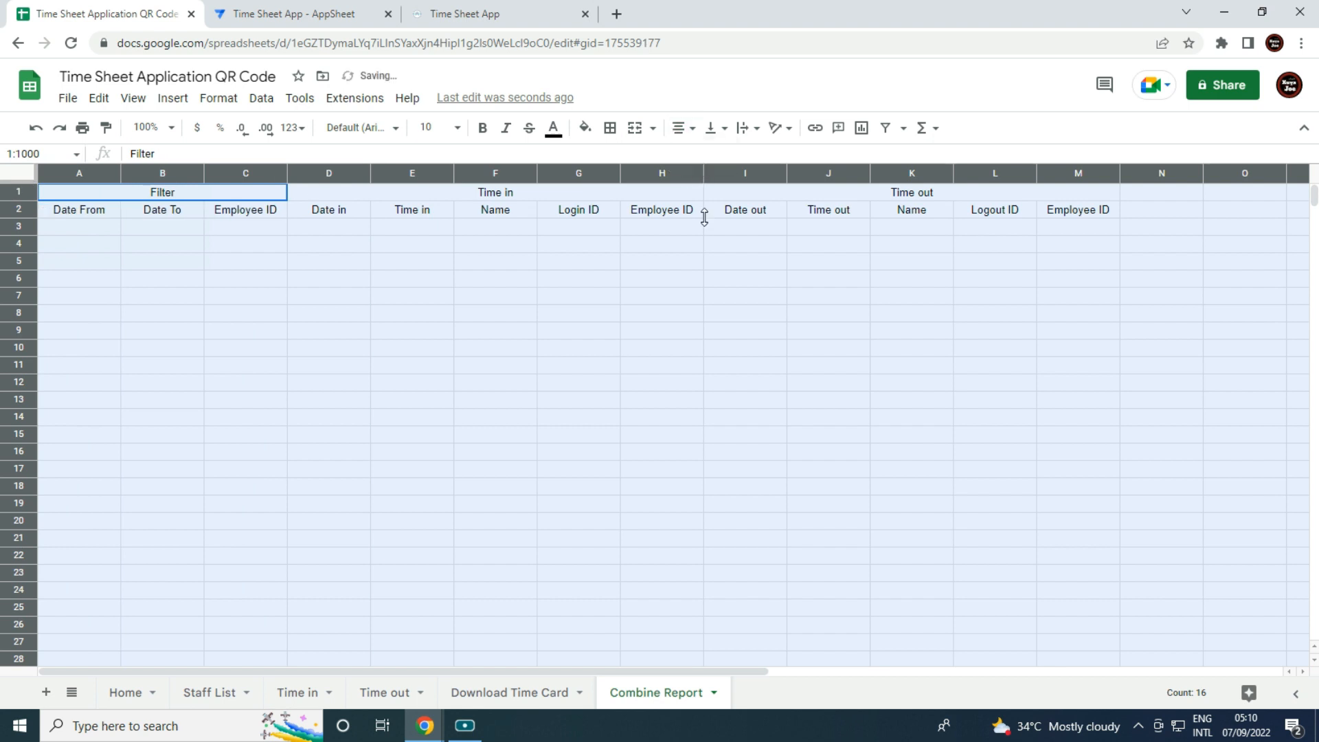
pyautogui.click(745, 400)
# Shade columns D–H light blue and columns I–M light green.
pyautogui.moveTo(329, 181); pyautogui.dragTo(625, 171)
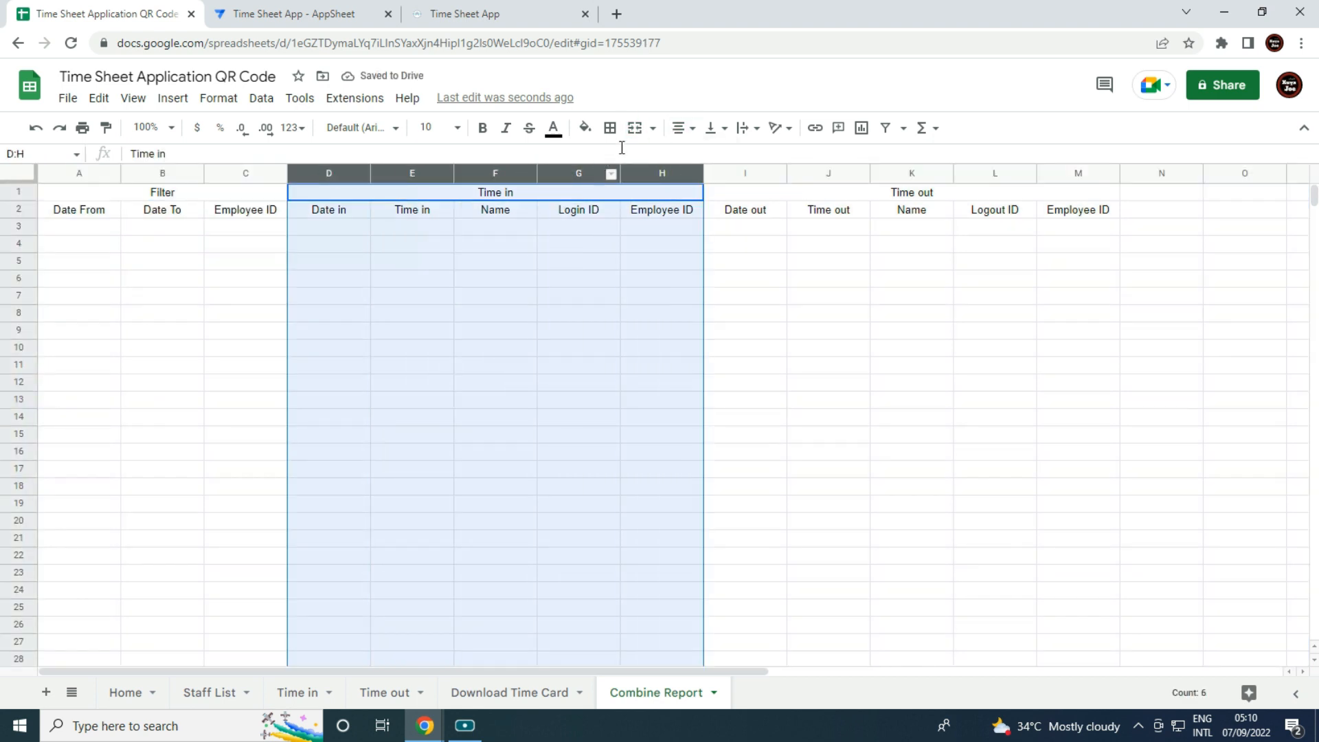
pyautogui.click(585, 128)
pyautogui.click(699, 311)
pyautogui.click(988, 398)
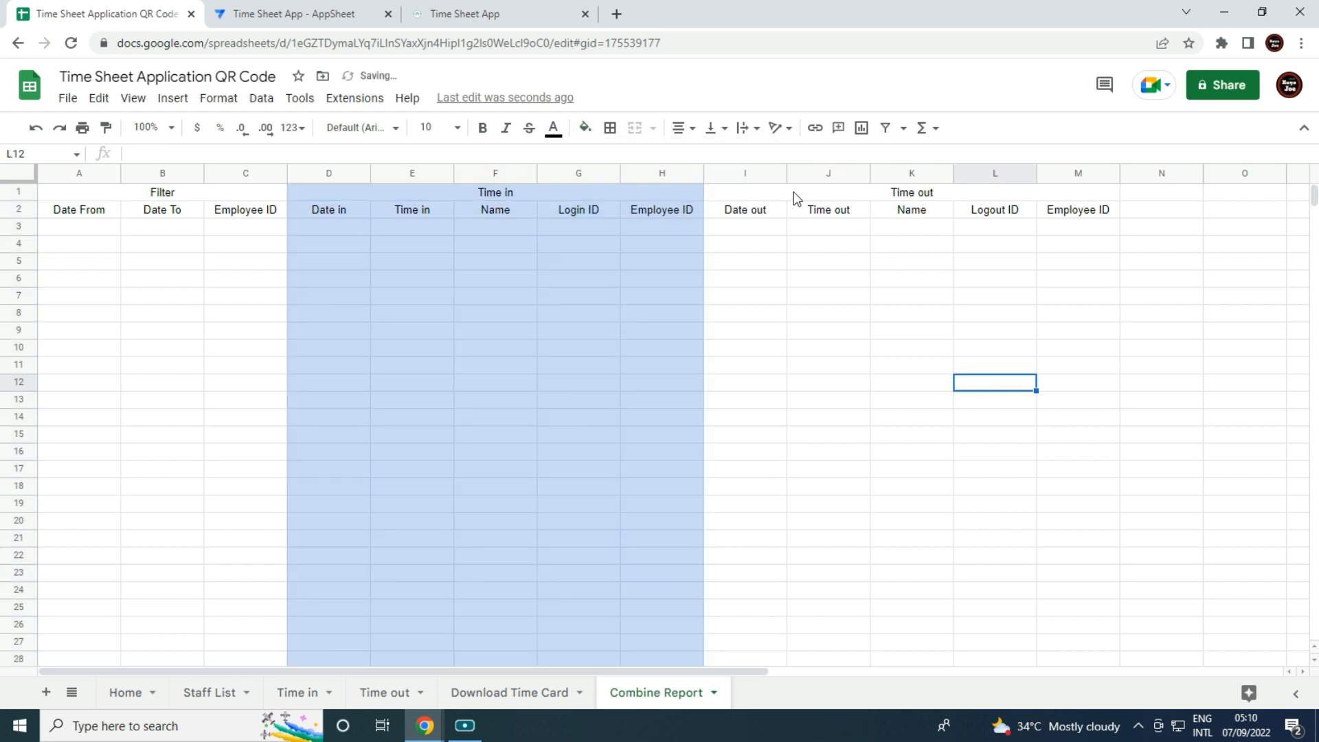
pyautogui.moveTo(745, 174); pyautogui.dragTo(1079, 173)
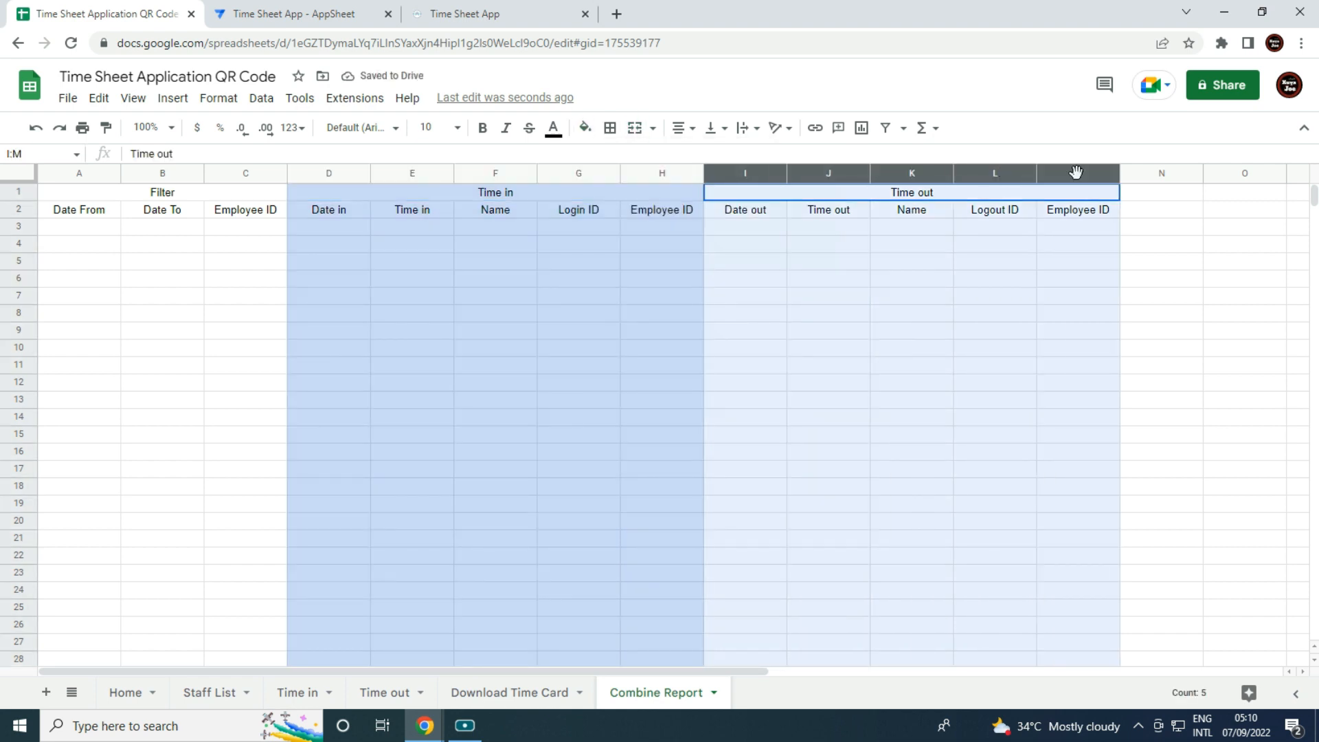
pyautogui.click(583, 129)
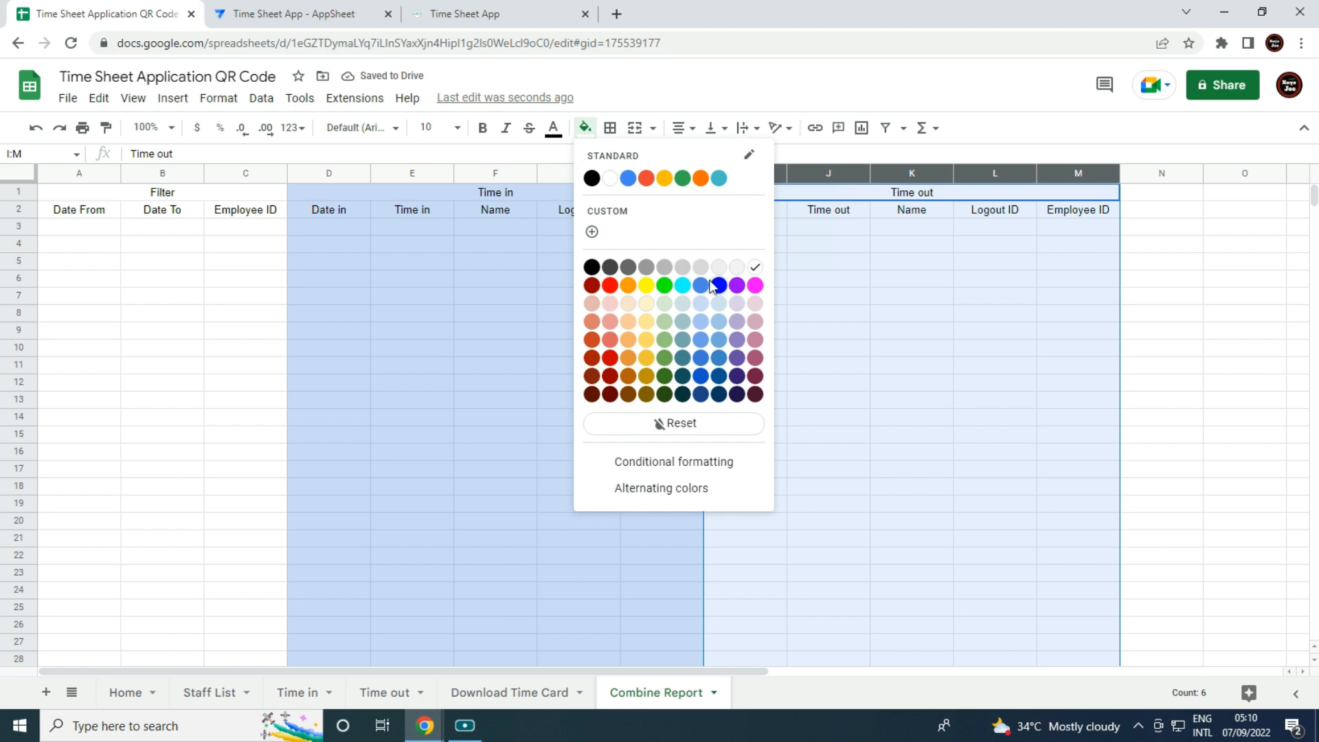
pyautogui.click(664, 321)
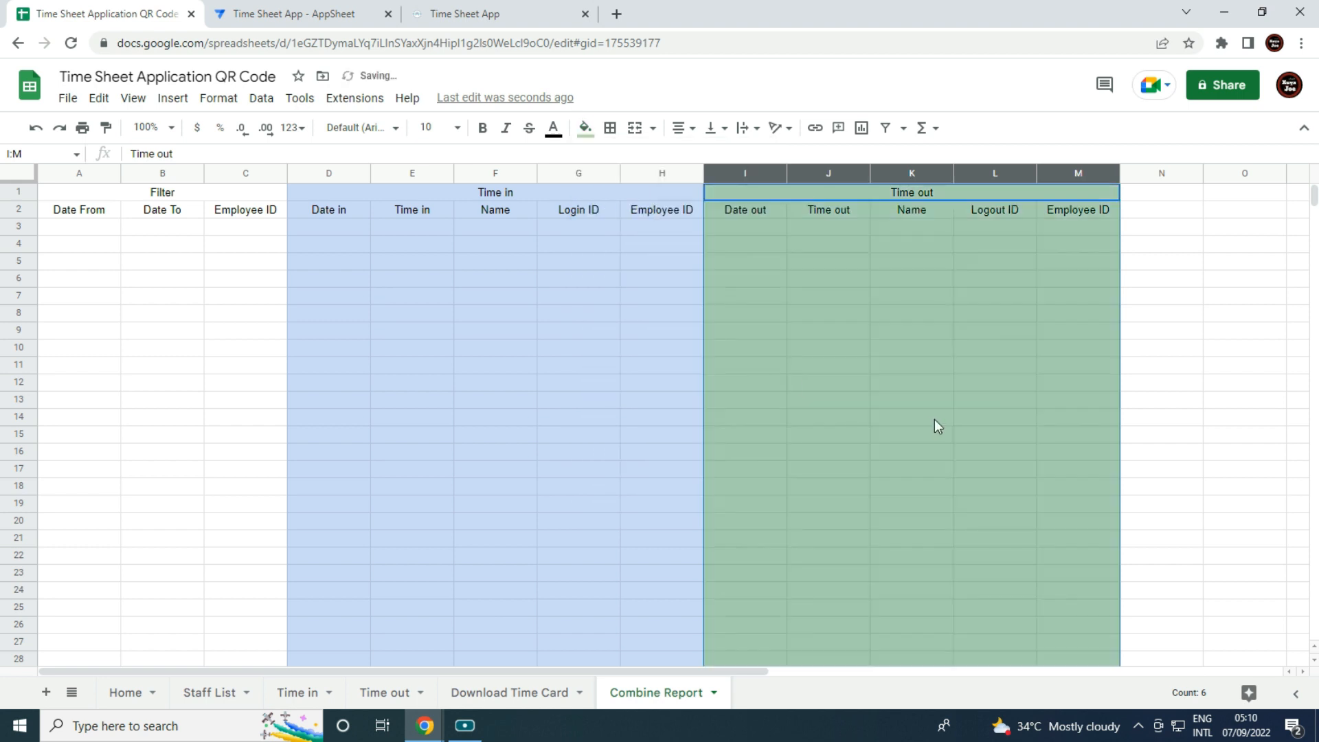
pyautogui.click(935, 418)
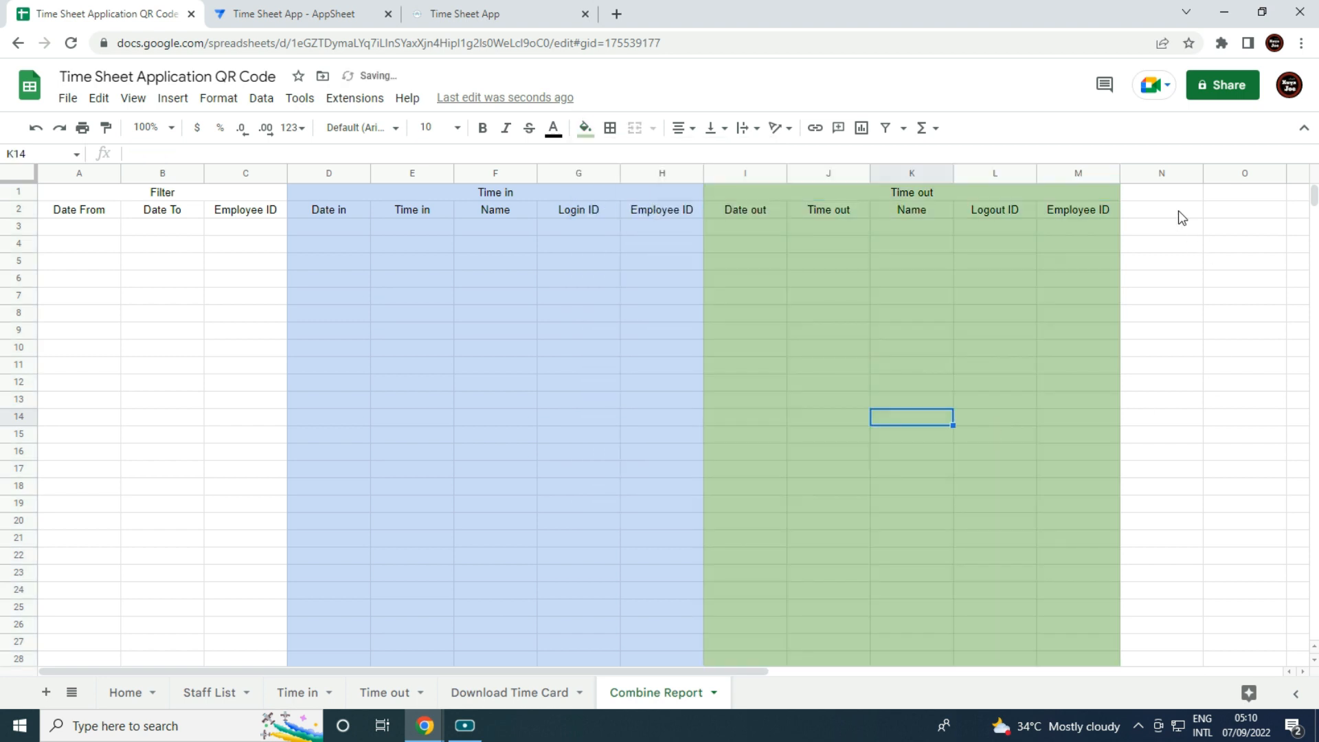
# Delete the unused columns N through Z.
pyautogui.click(1153, 173)
pyautogui.hotkey('ctrl', 'shift', 'Right')
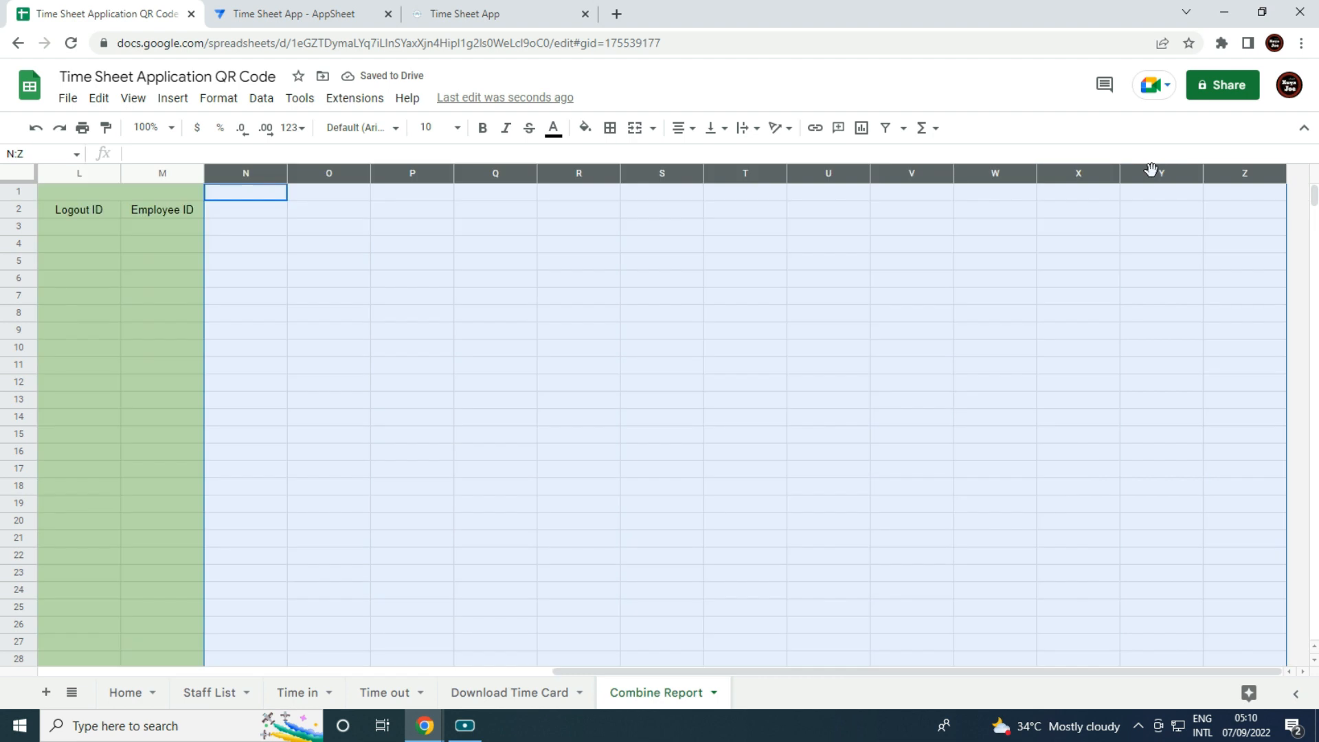
pyautogui.rightClick(1075, 244)
pyautogui.click(1135, 385)
pyautogui.click(664, 384)
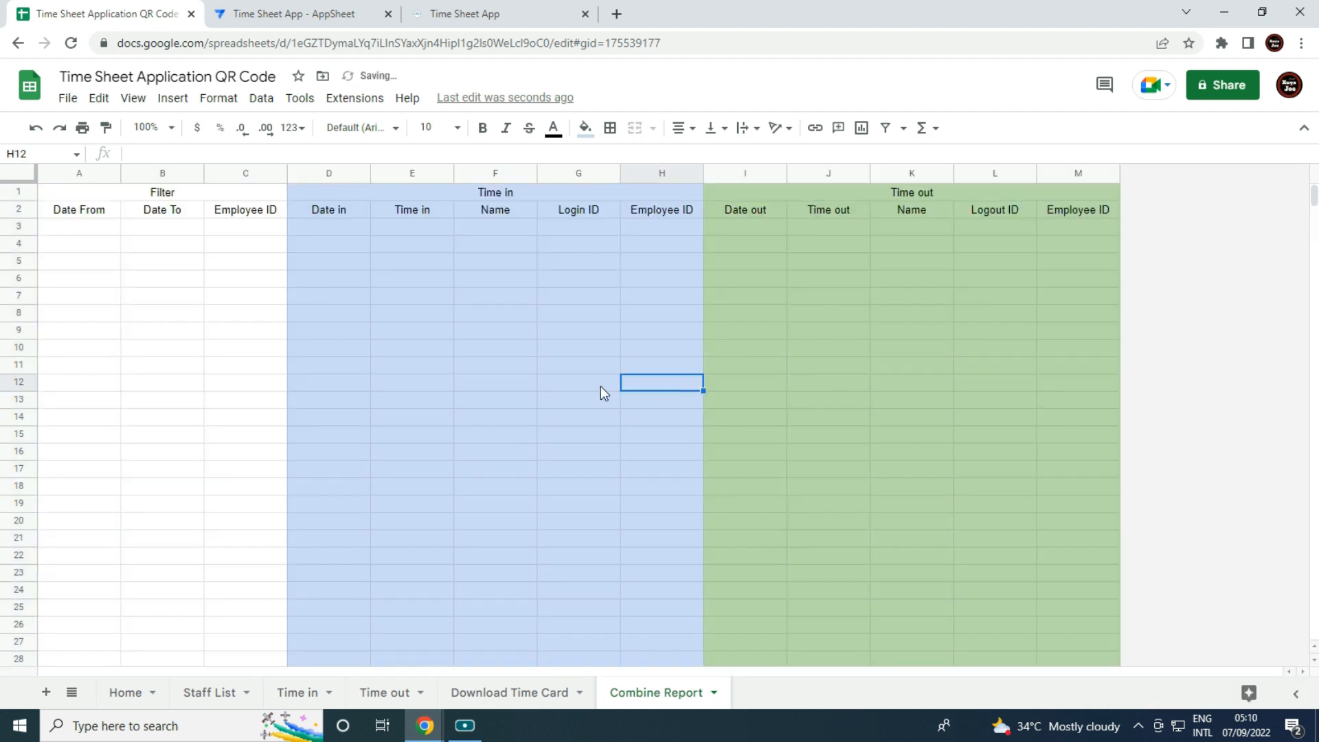
pyautogui.click(498, 384)
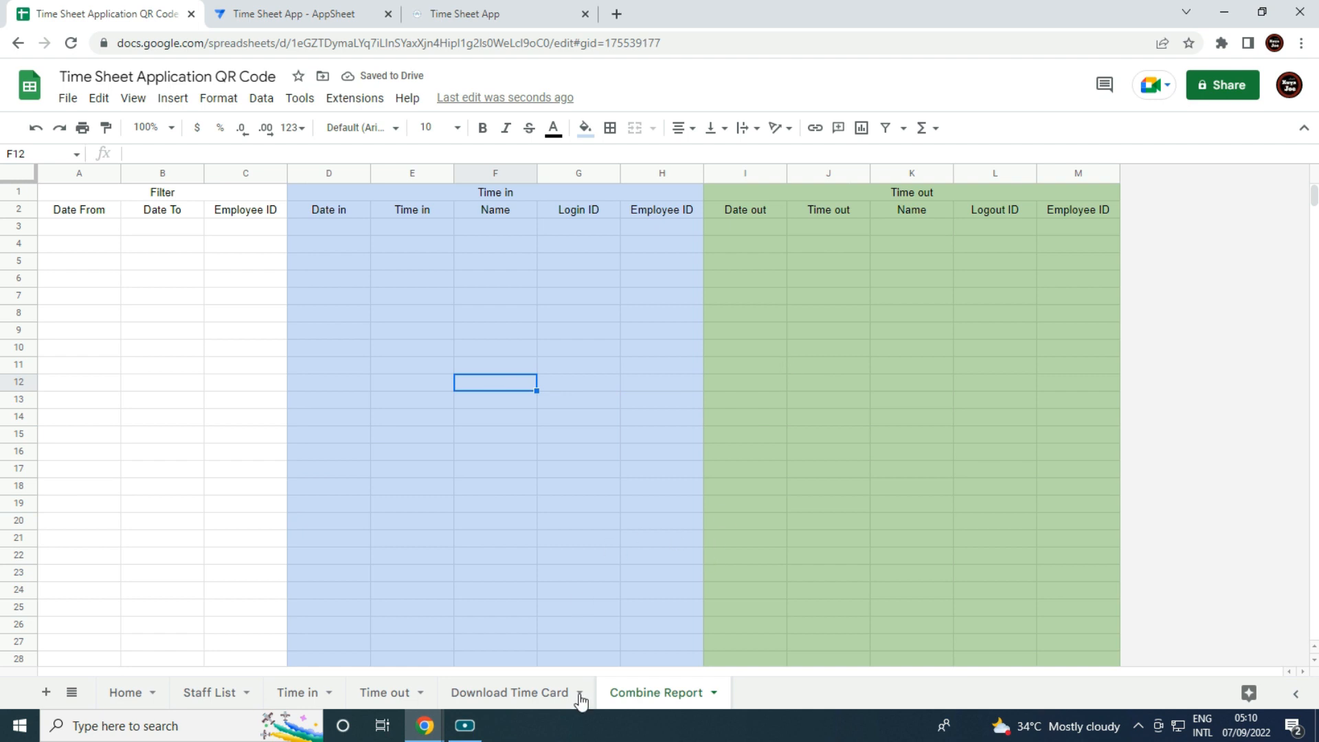
pyautogui.click(87, 232)
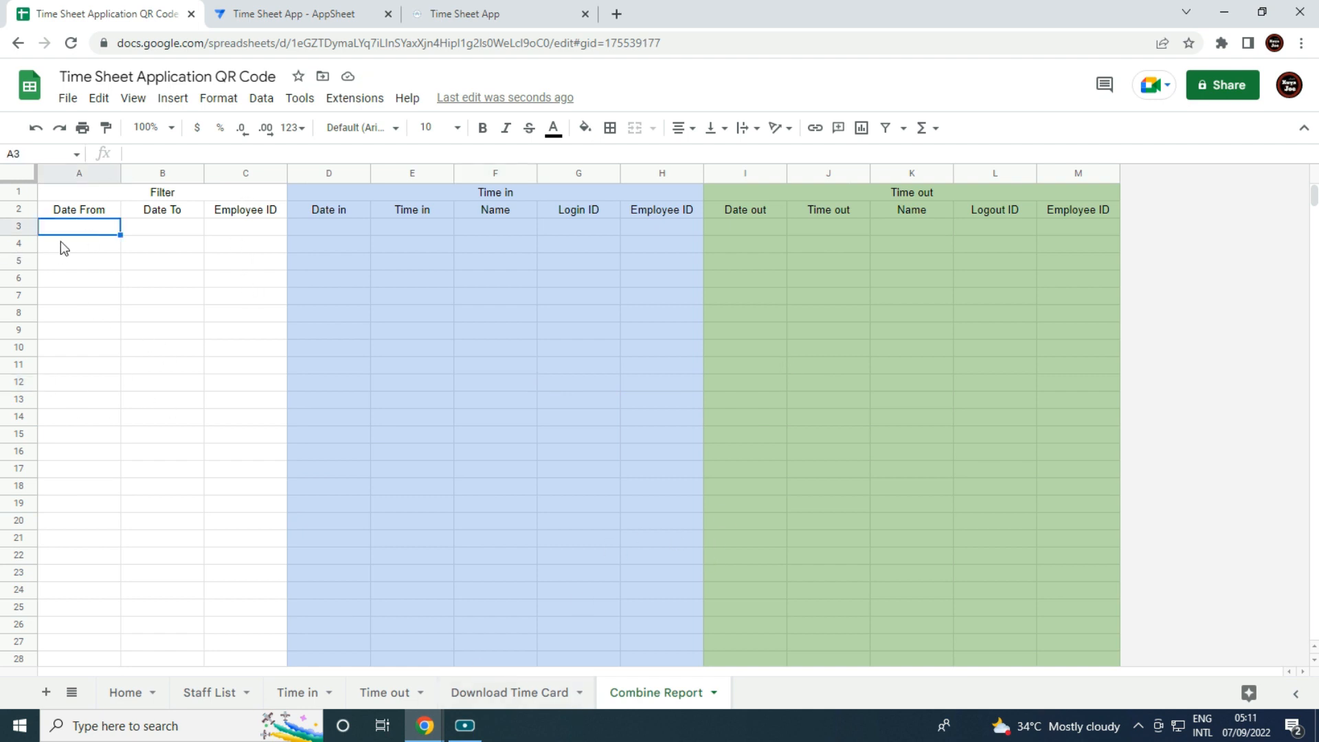
# Set A3 to ='Download Time Card'!A2.
pyautogui.write('=')
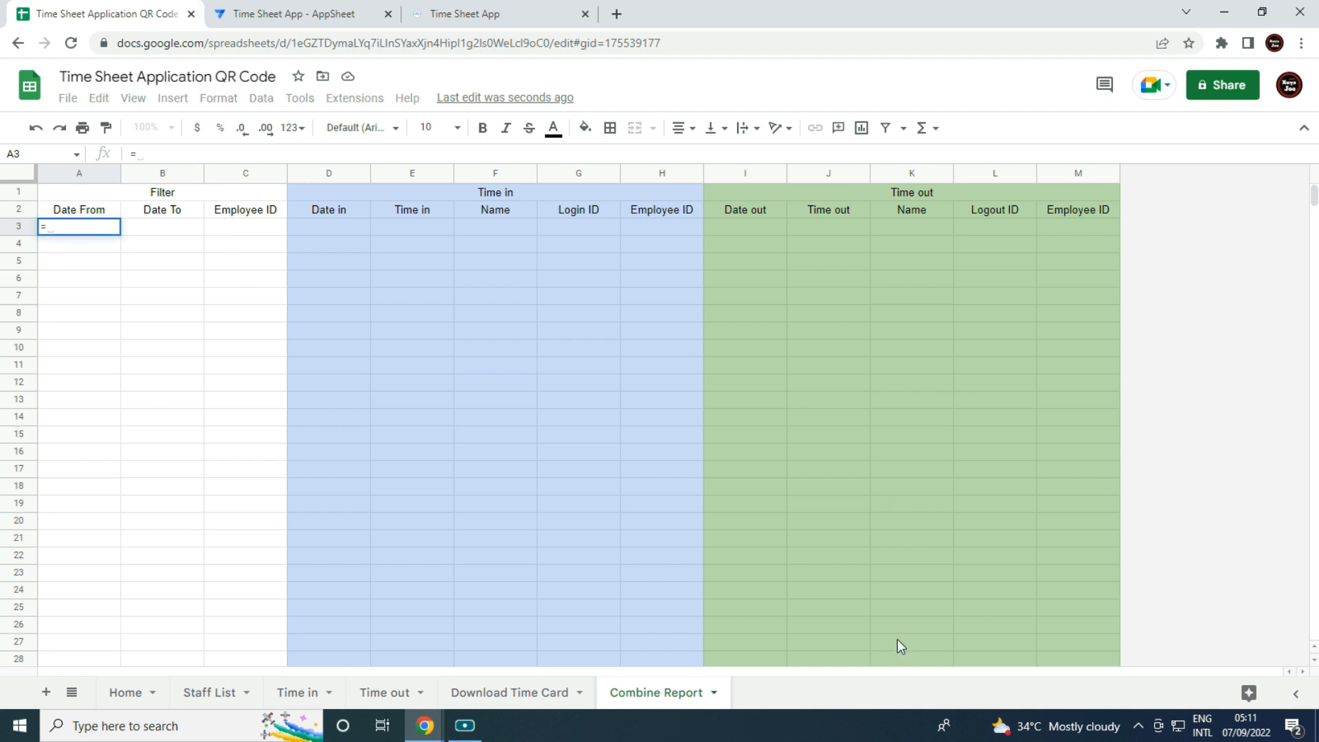
pyautogui.click(525, 694)
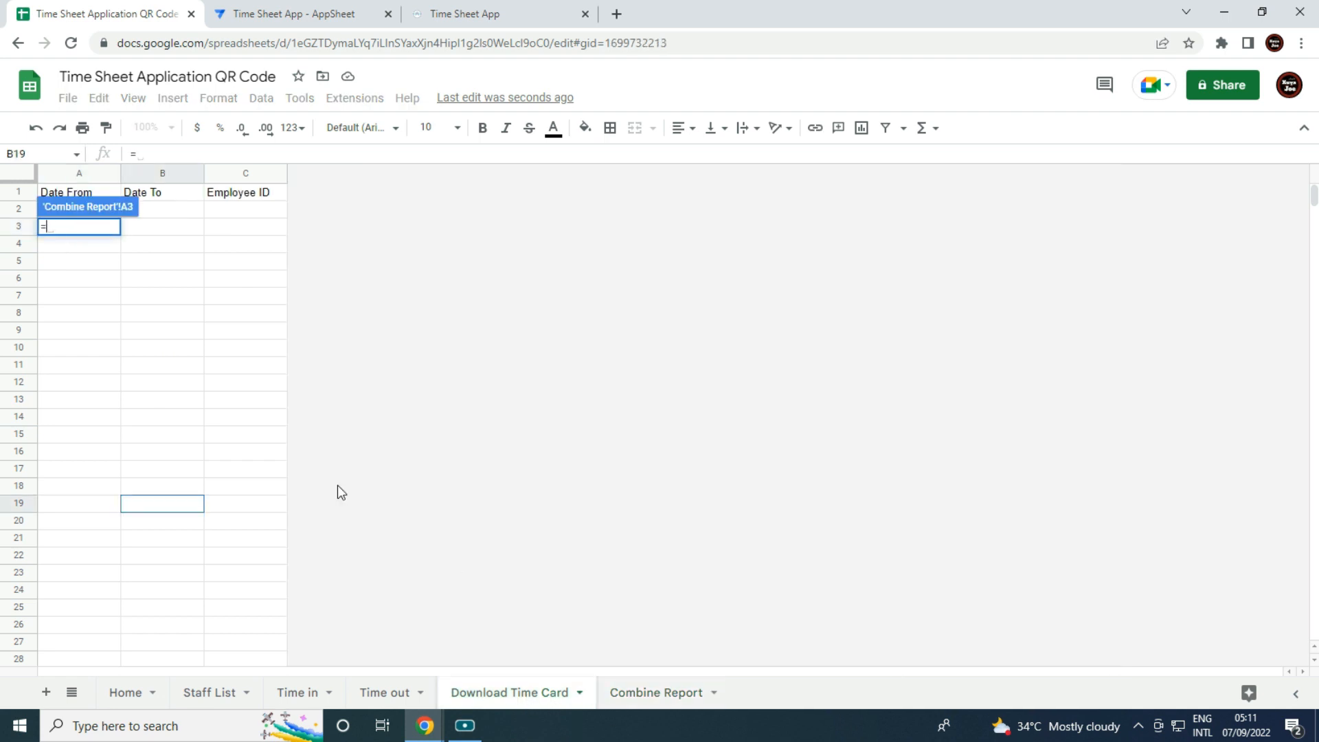
pyautogui.click(90, 245)
pyautogui.click(277, 157)
pyautogui.press('BackSpace')
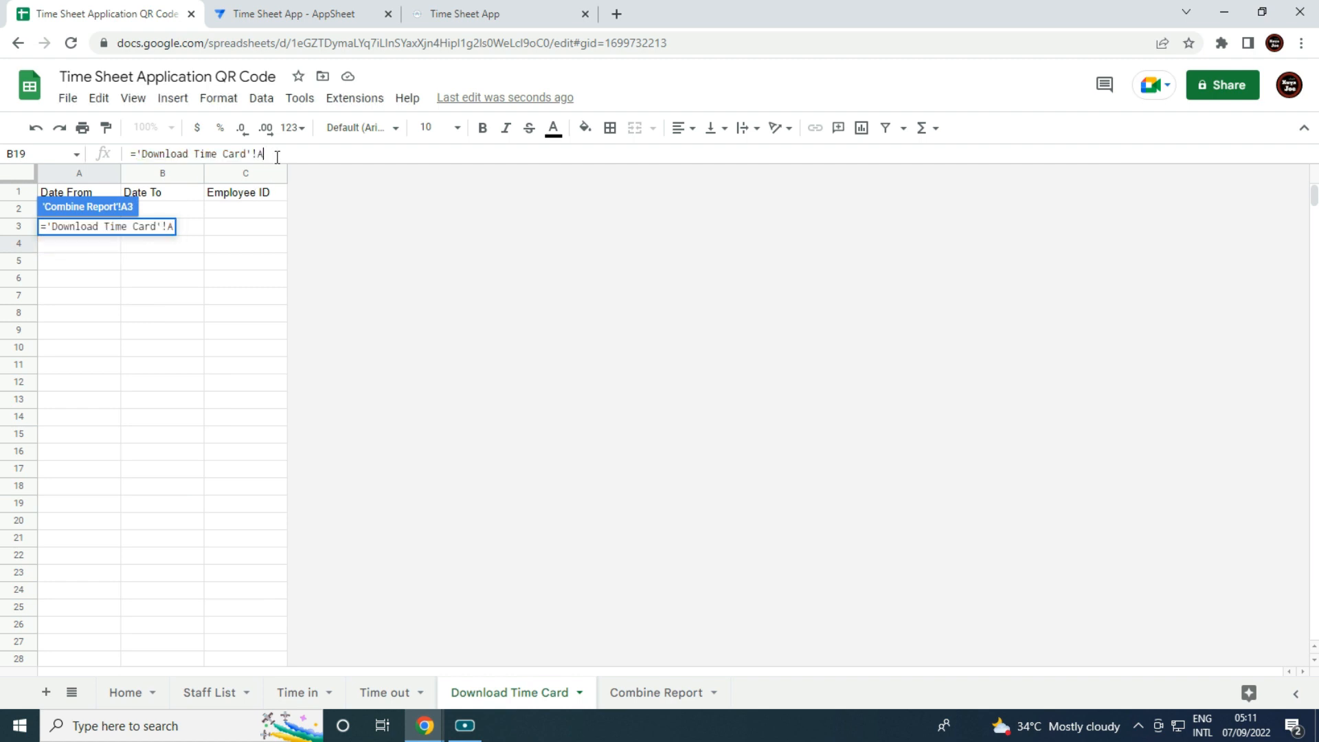
pyautogui.press('Return')
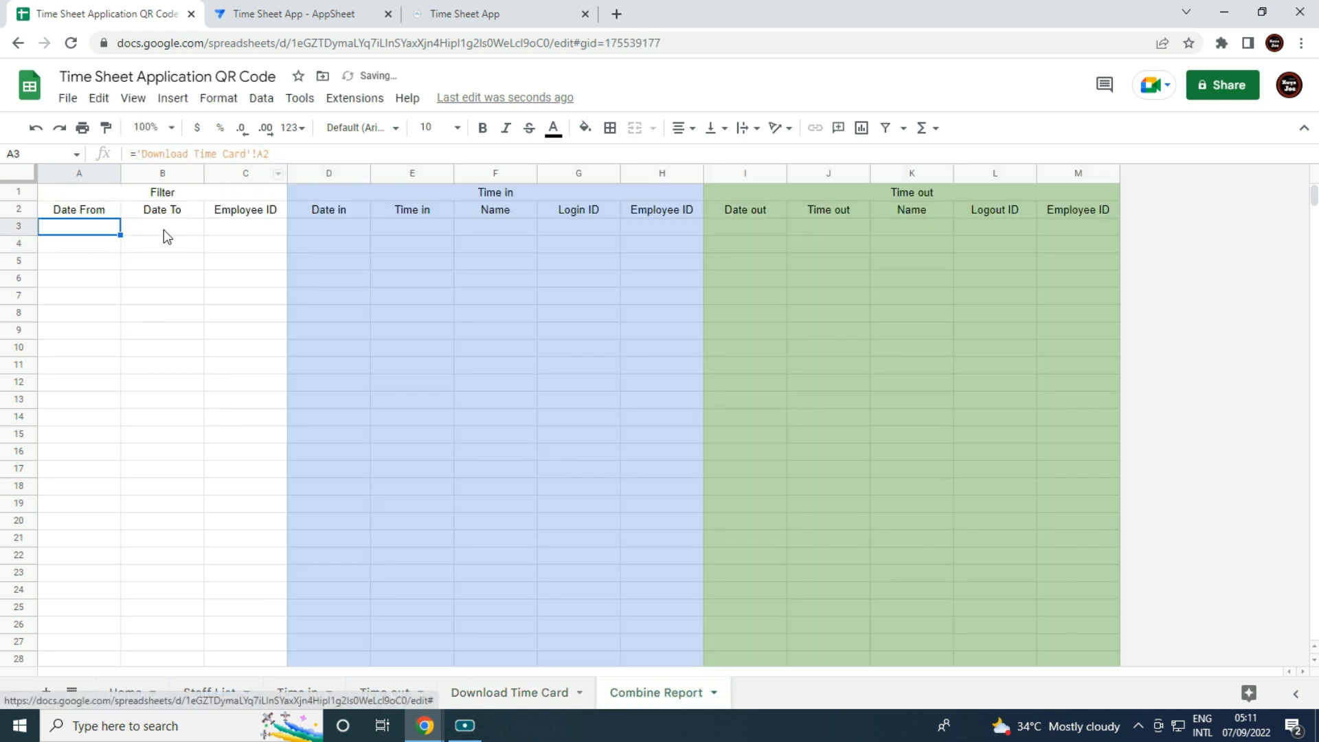
# Set B3 to ='Download Time Card'!B2.
pyautogui.click(164, 229)
pyautogui.write('=')
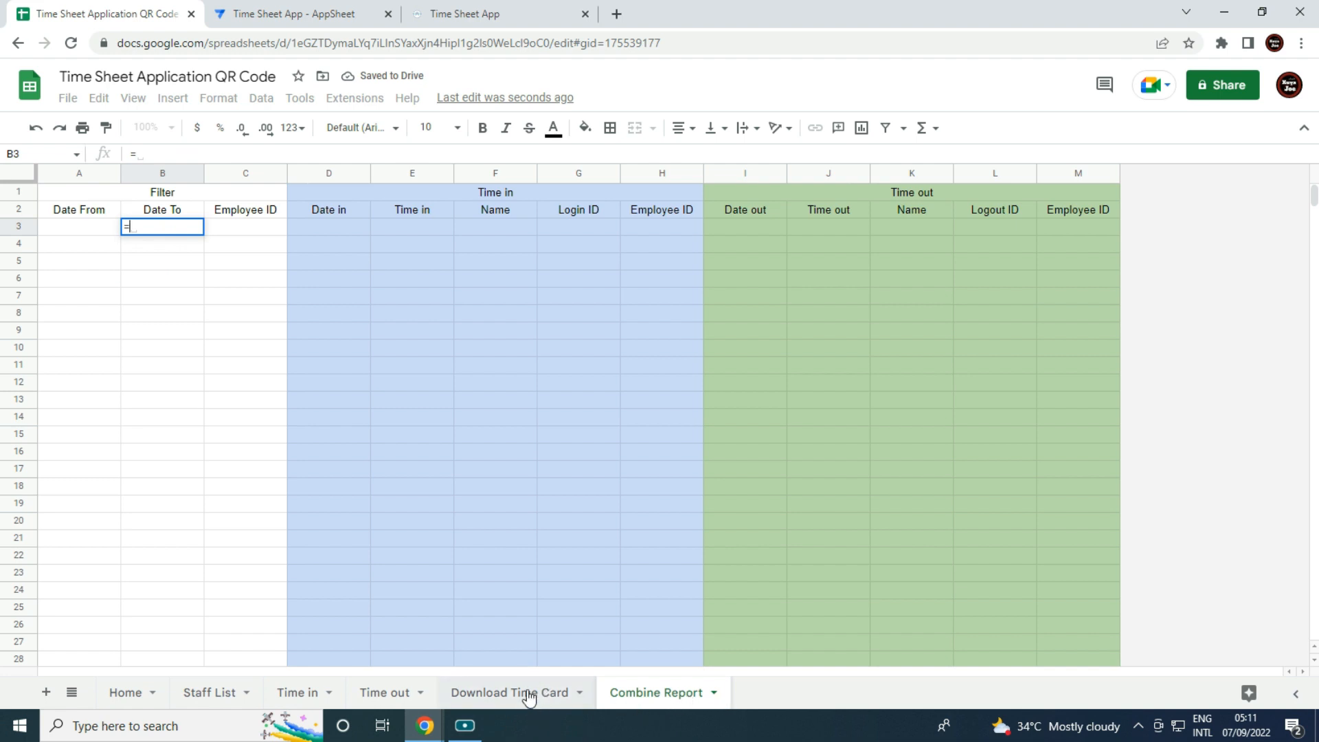
pyautogui.click(529, 694)
pyautogui.click(164, 243)
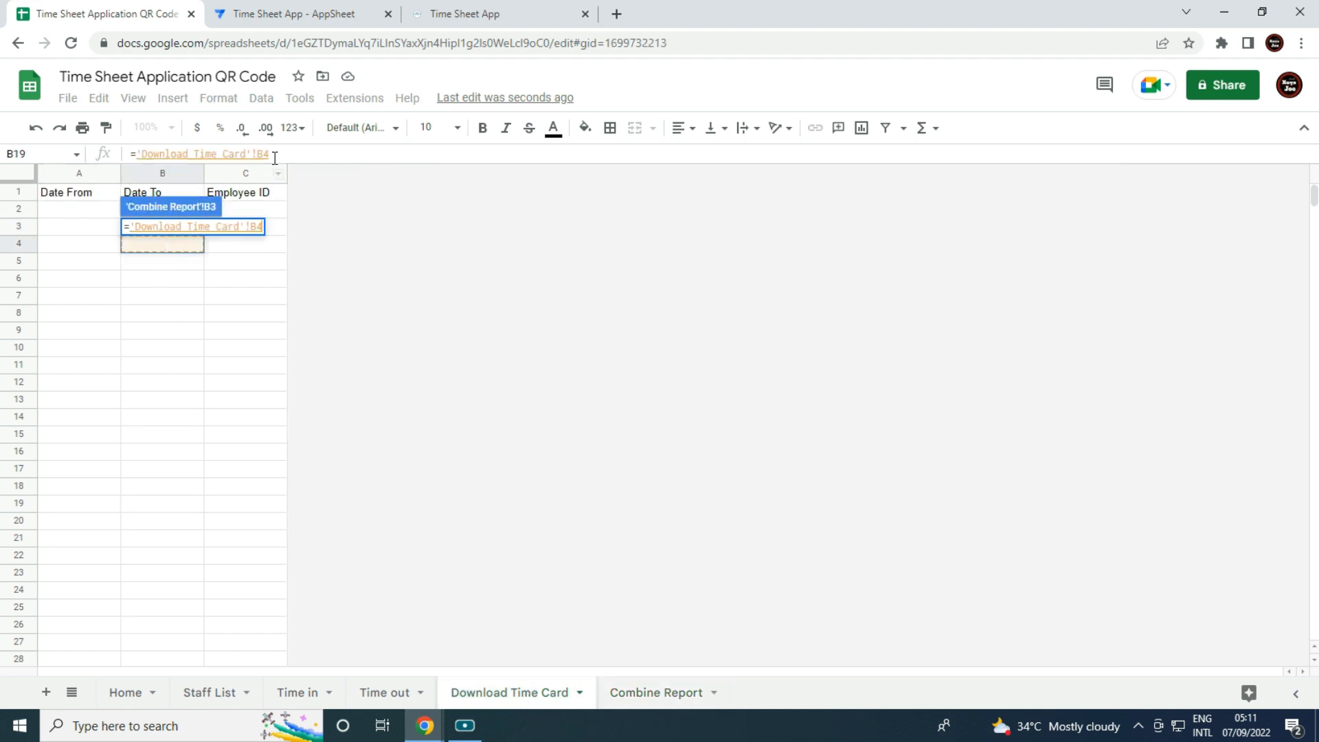
pyautogui.press('BackSpace')
pyautogui.write('2')
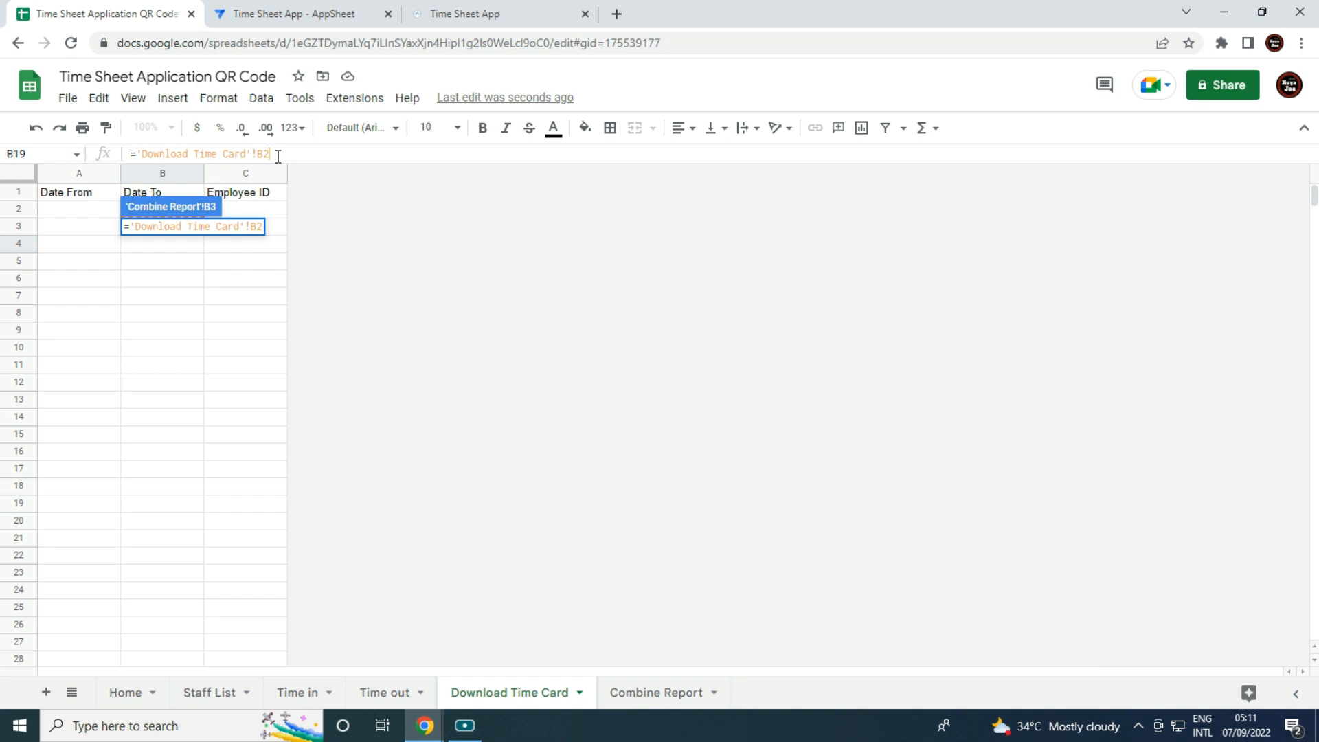
pyautogui.press('Return')
# Set C3 to ='Download Time Card'!C2.
pyautogui.click(259, 231)
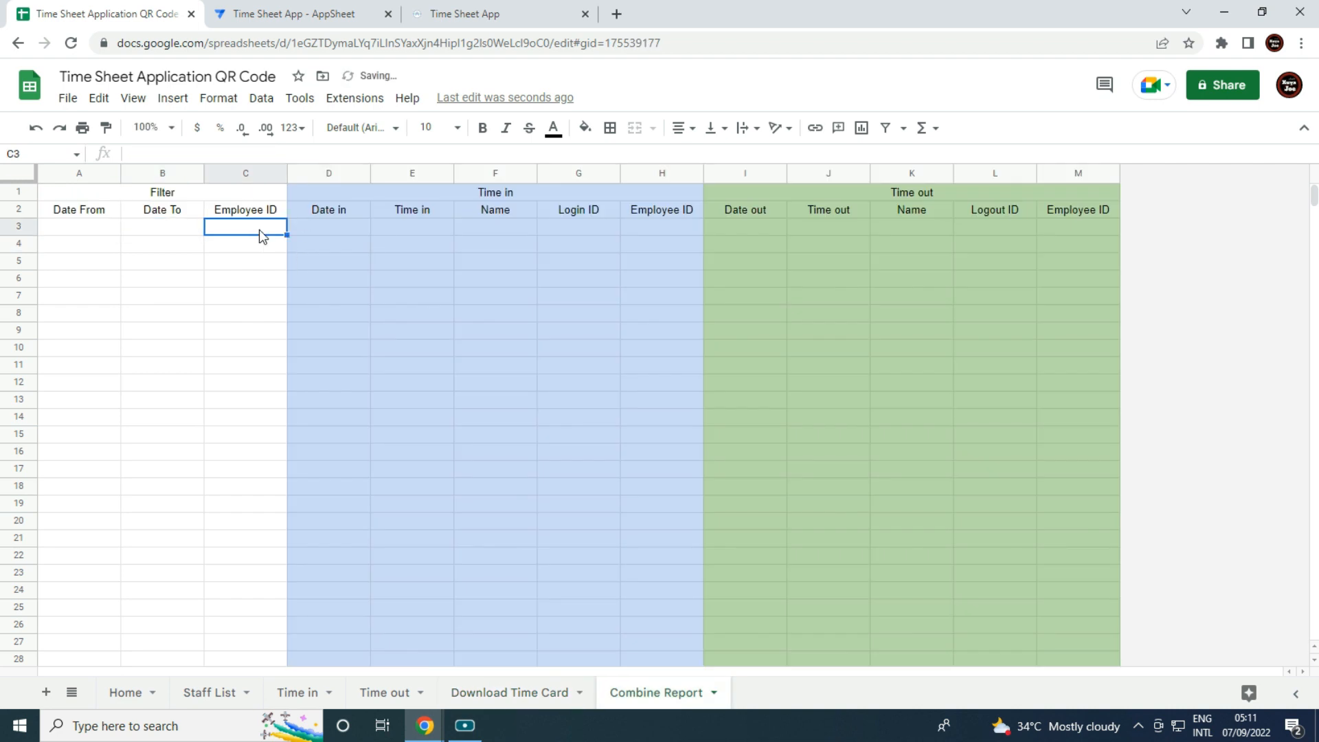
pyautogui.write('=')
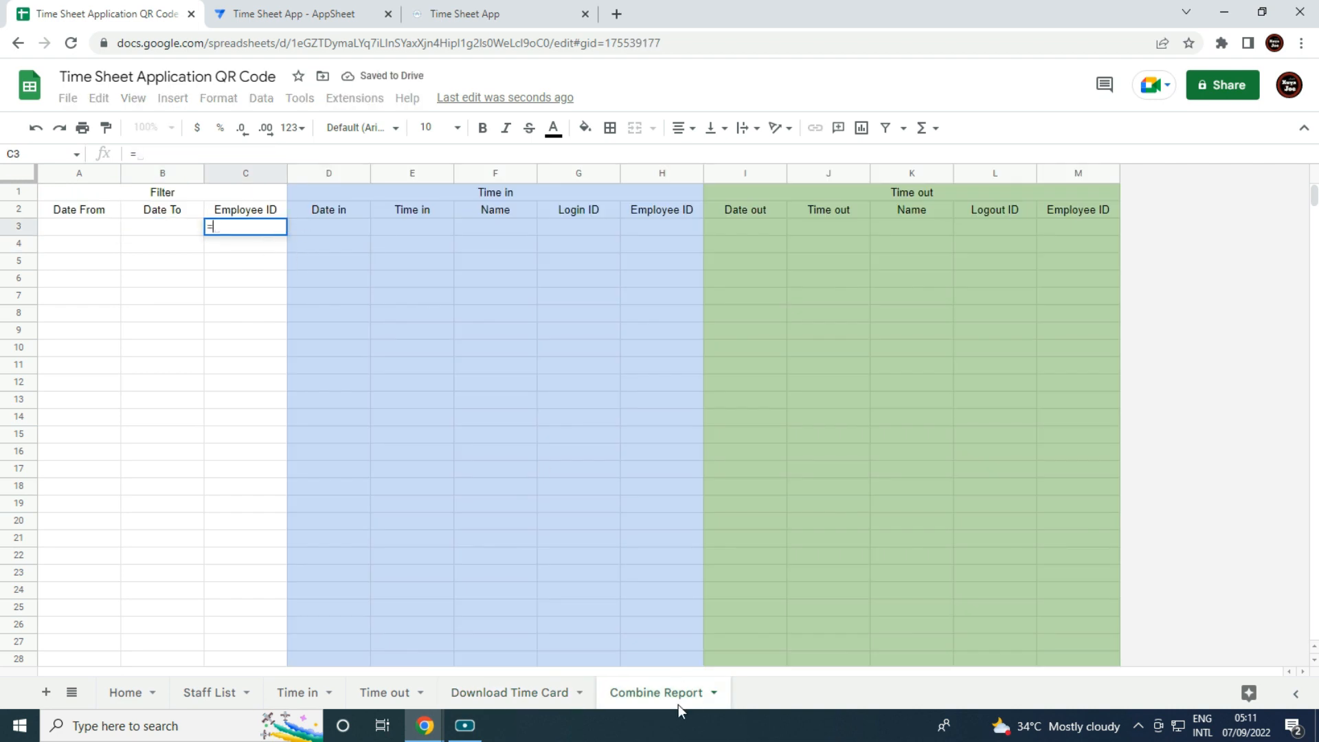
pyautogui.click(508, 691)
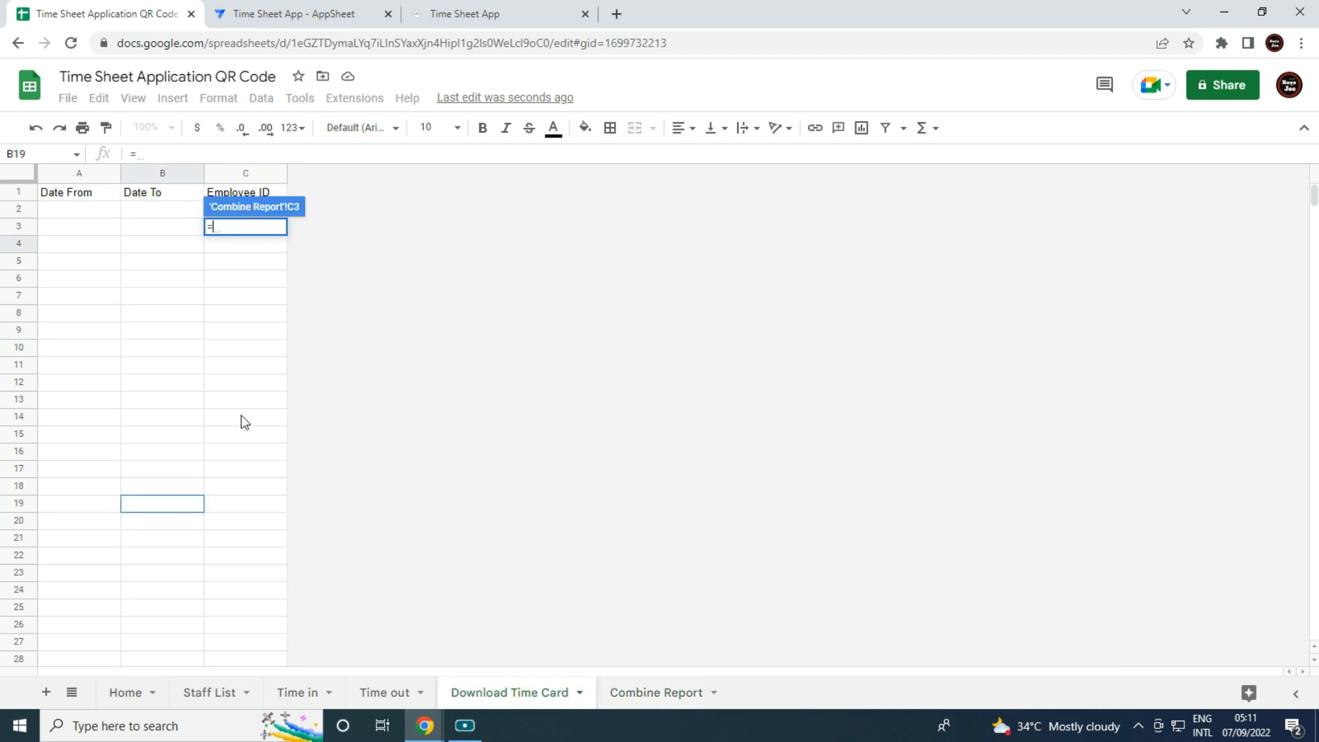
pyautogui.click(241, 263)
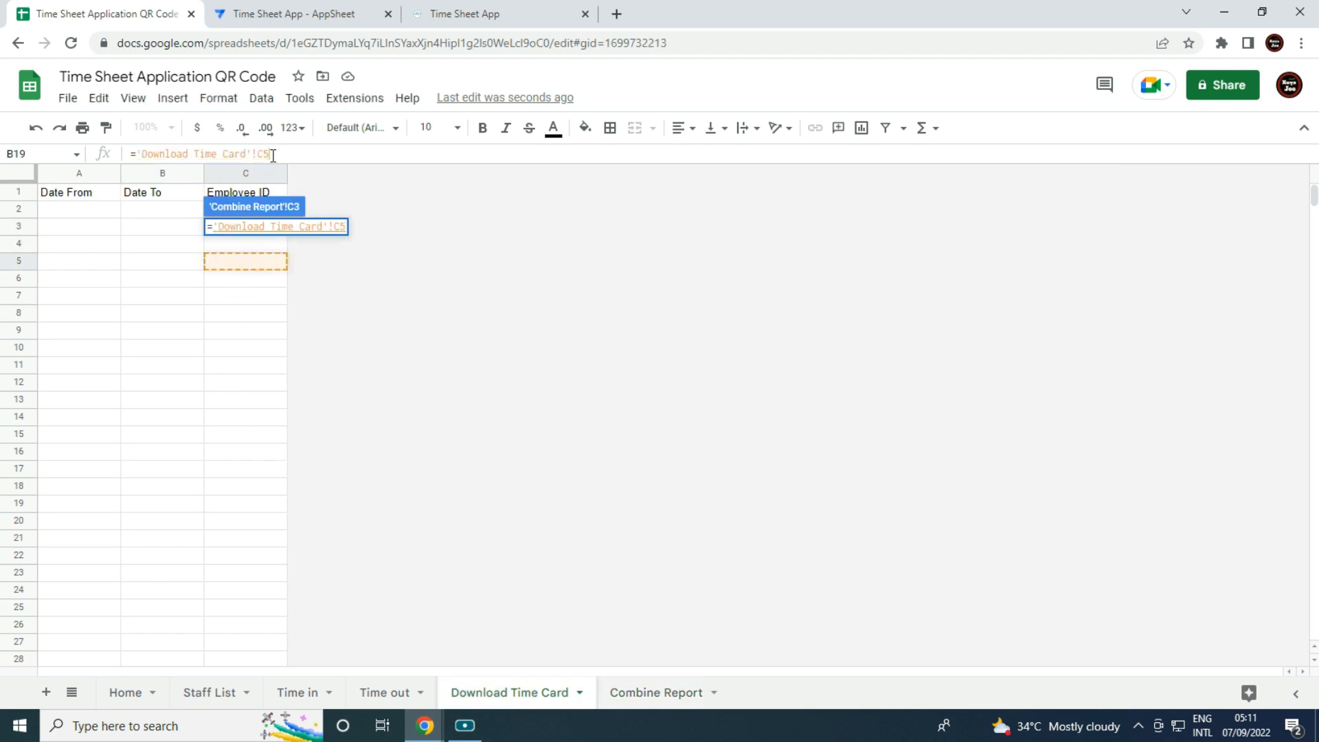
pyautogui.press('Return')
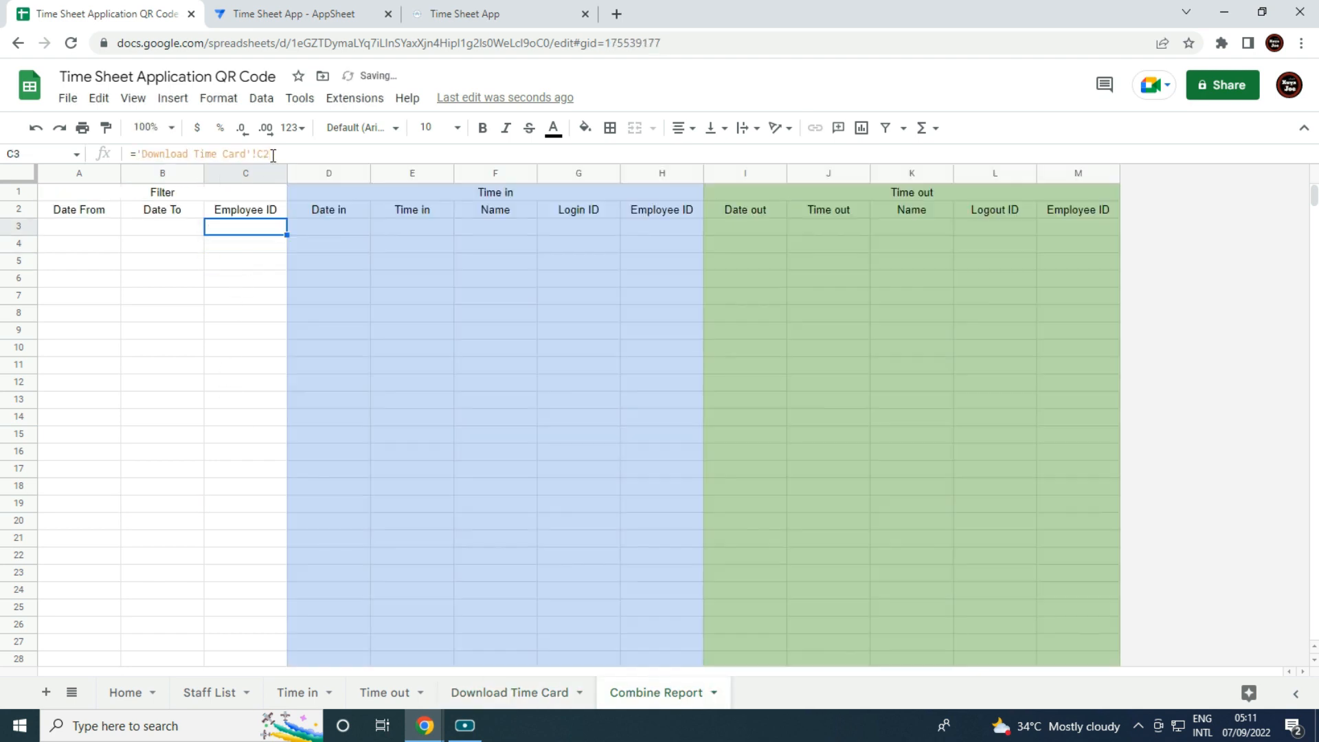
pyautogui.click(514, 489)
pyautogui.click(325, 228)
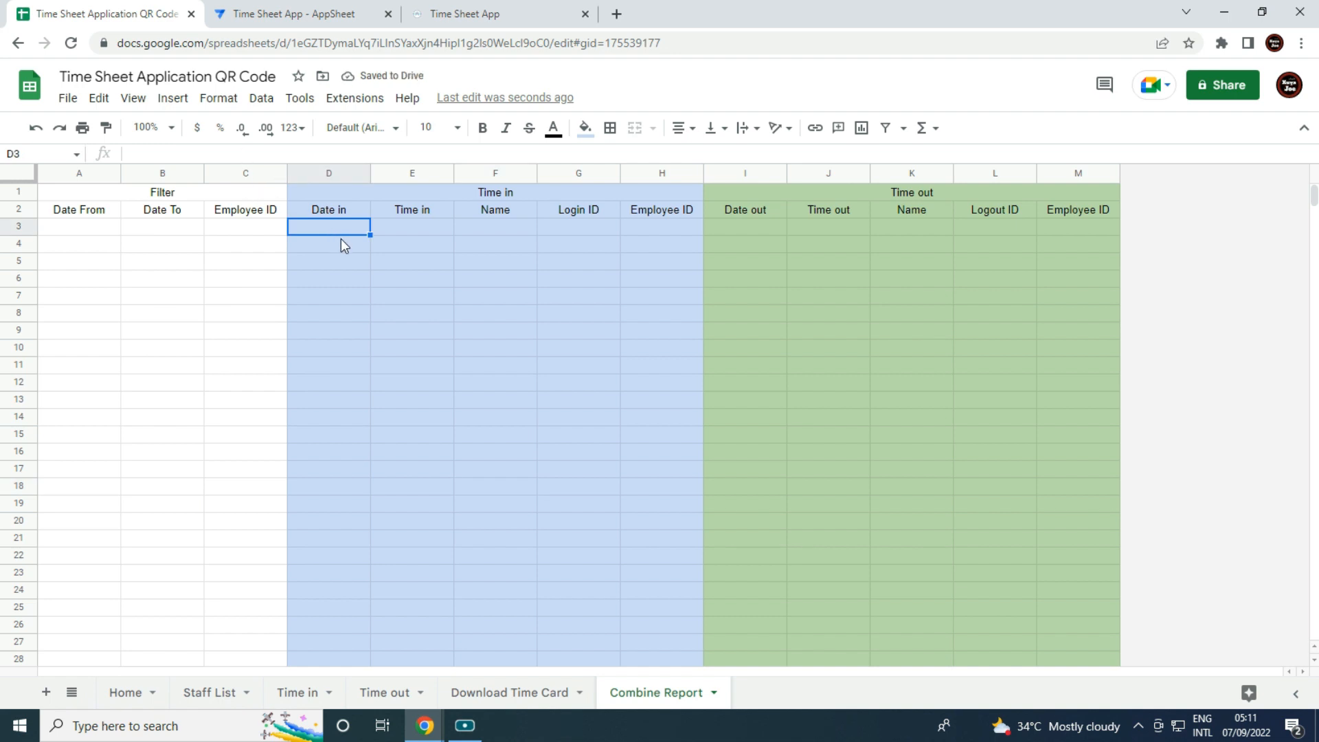
# Start D3's formula as =sort(filter('Time in'!A2:E.
pyautogui.write('=sort')
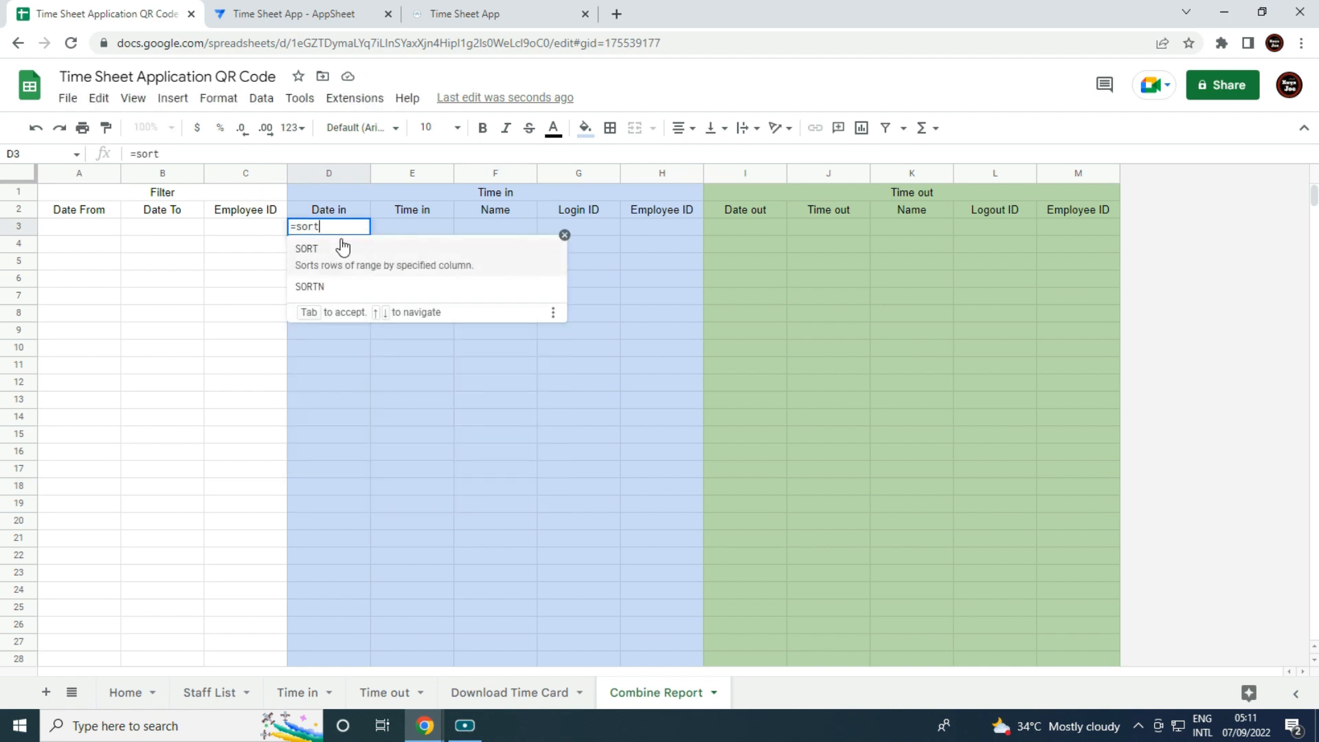
pyautogui.write('(filt')
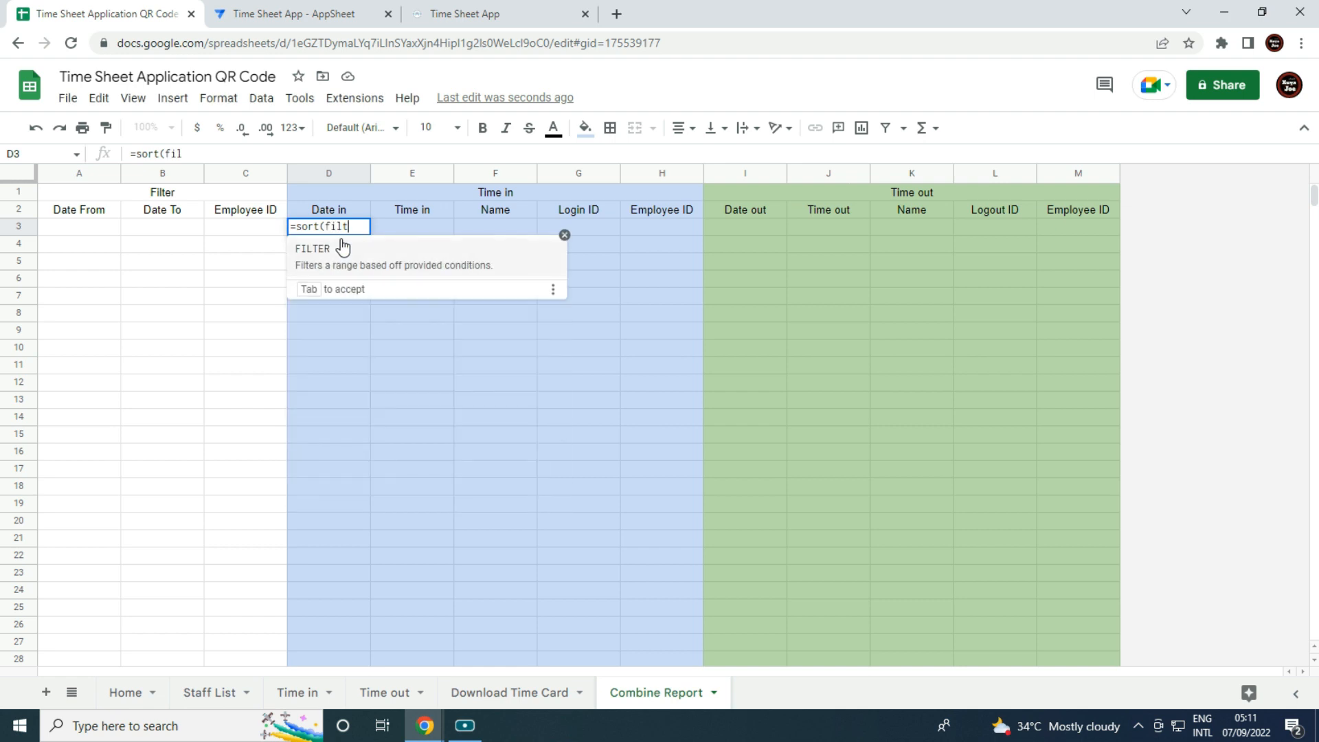
pyautogui.write('er(')
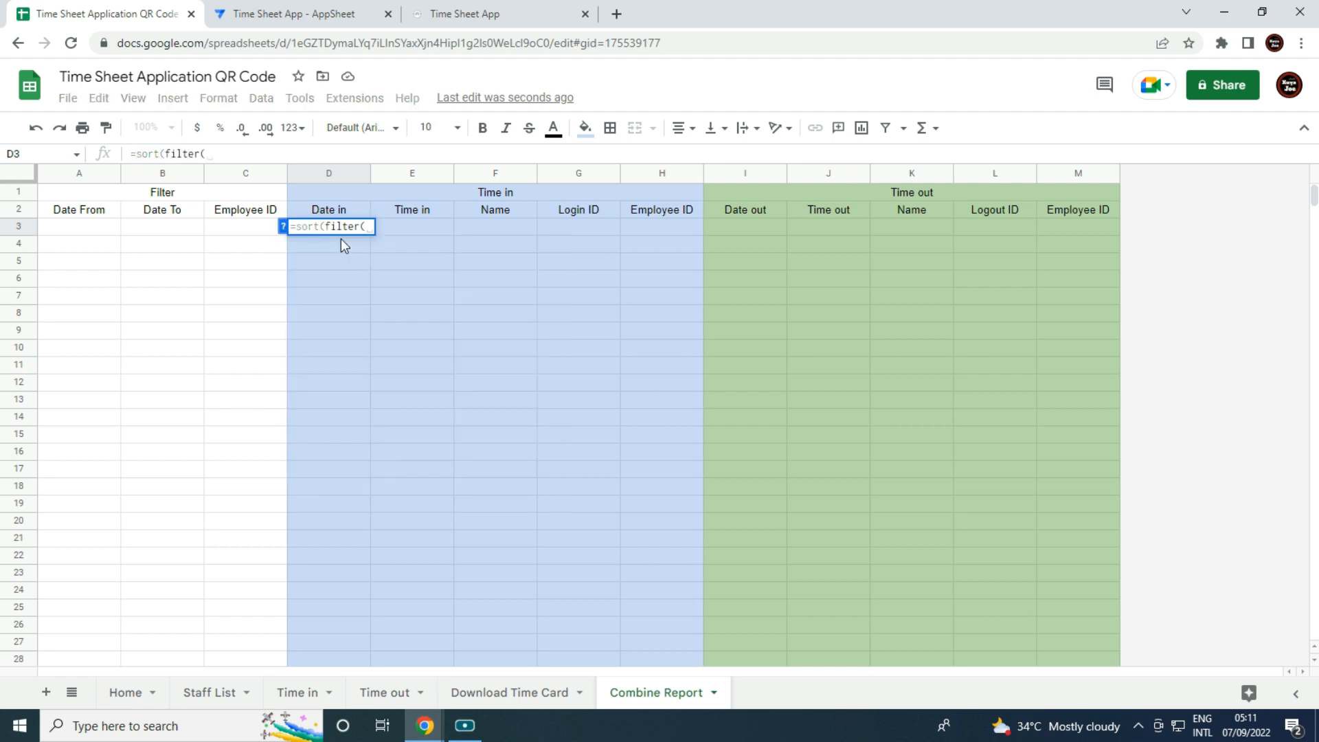
pyautogui.click(298, 693)
pyautogui.moveTo(77, 219); pyautogui.dragTo(463, 483)
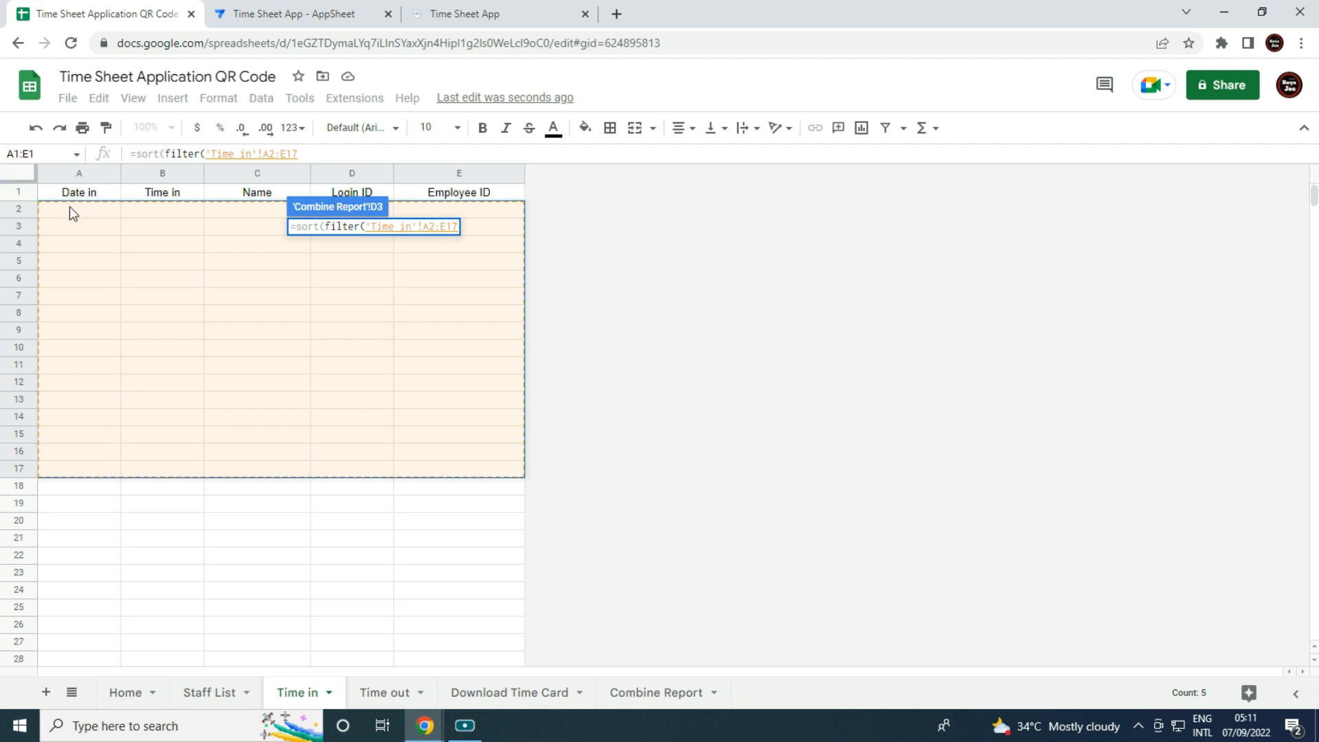
pyautogui.click(320, 155)
pyautogui.press('BackSpace')
pyautogui.press('BackSpace')
# Add the condition 'Time in'!A2:A>=A3 to the filter.
pyautogui.write(',')
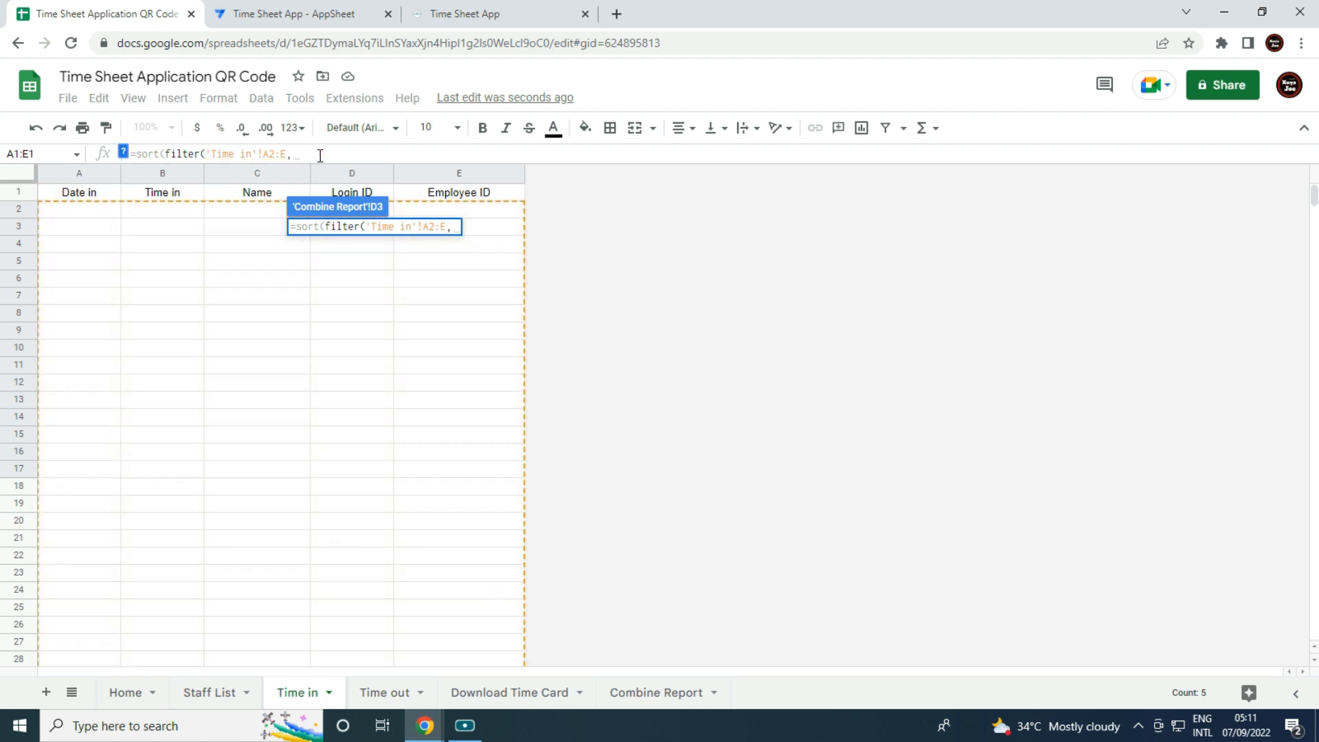
pyautogui.moveTo(93, 210); pyautogui.dragTo(103, 468)
pyautogui.press('BackSpace')
pyautogui.press('BackSpace')
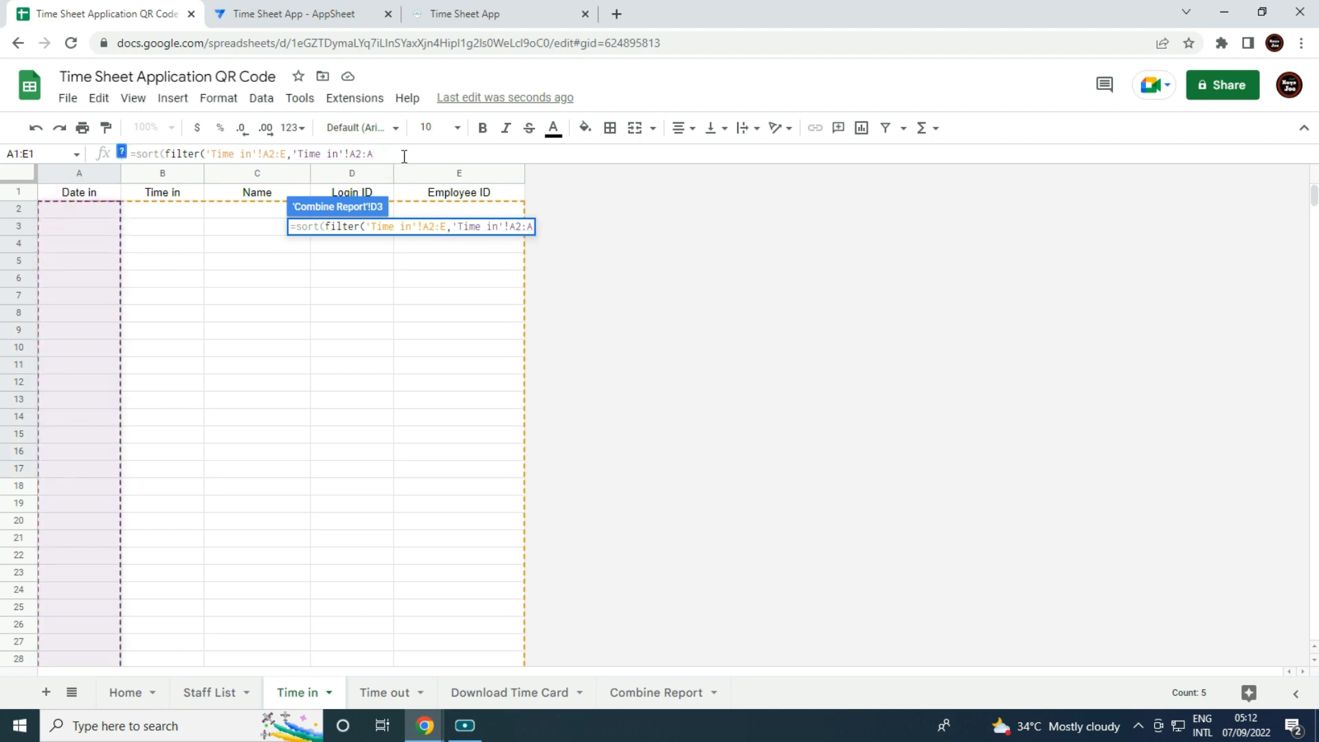
pyautogui.write('>')
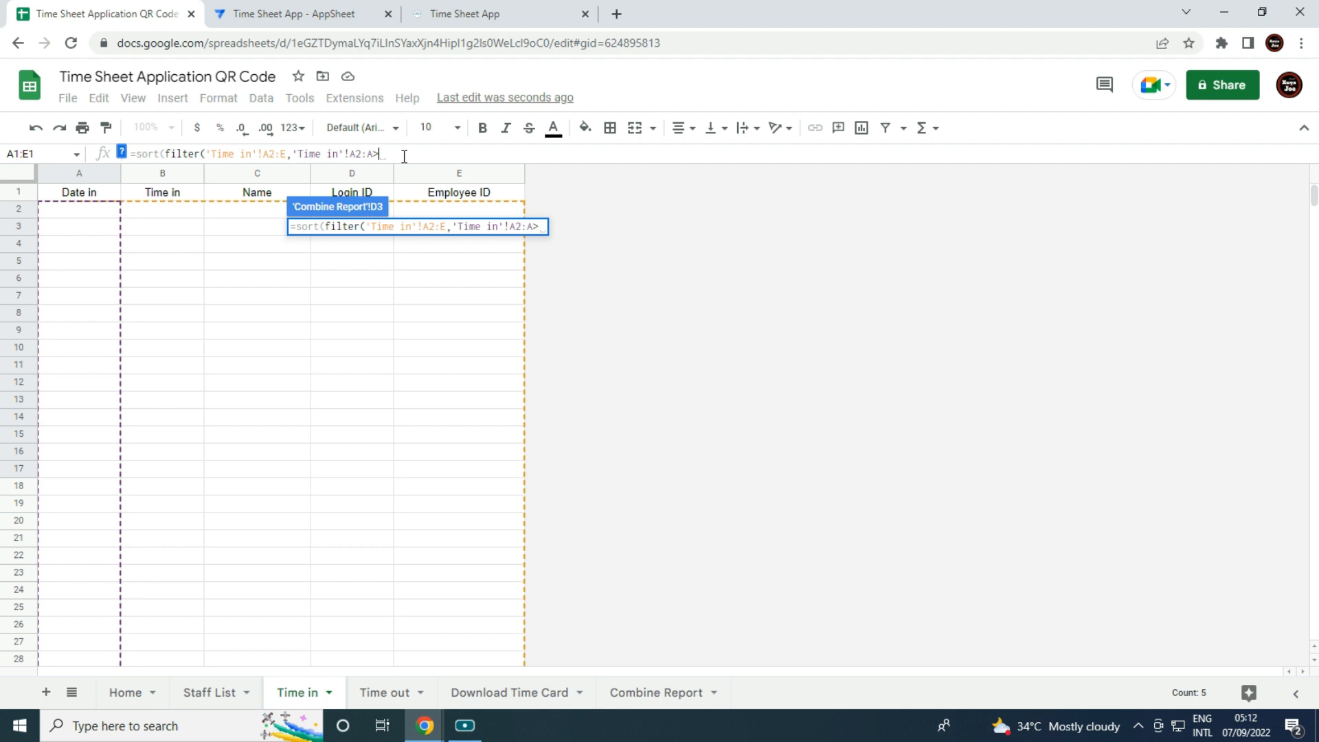
pyautogui.write('=')
pyautogui.click(638, 692)
pyautogui.click(103, 224)
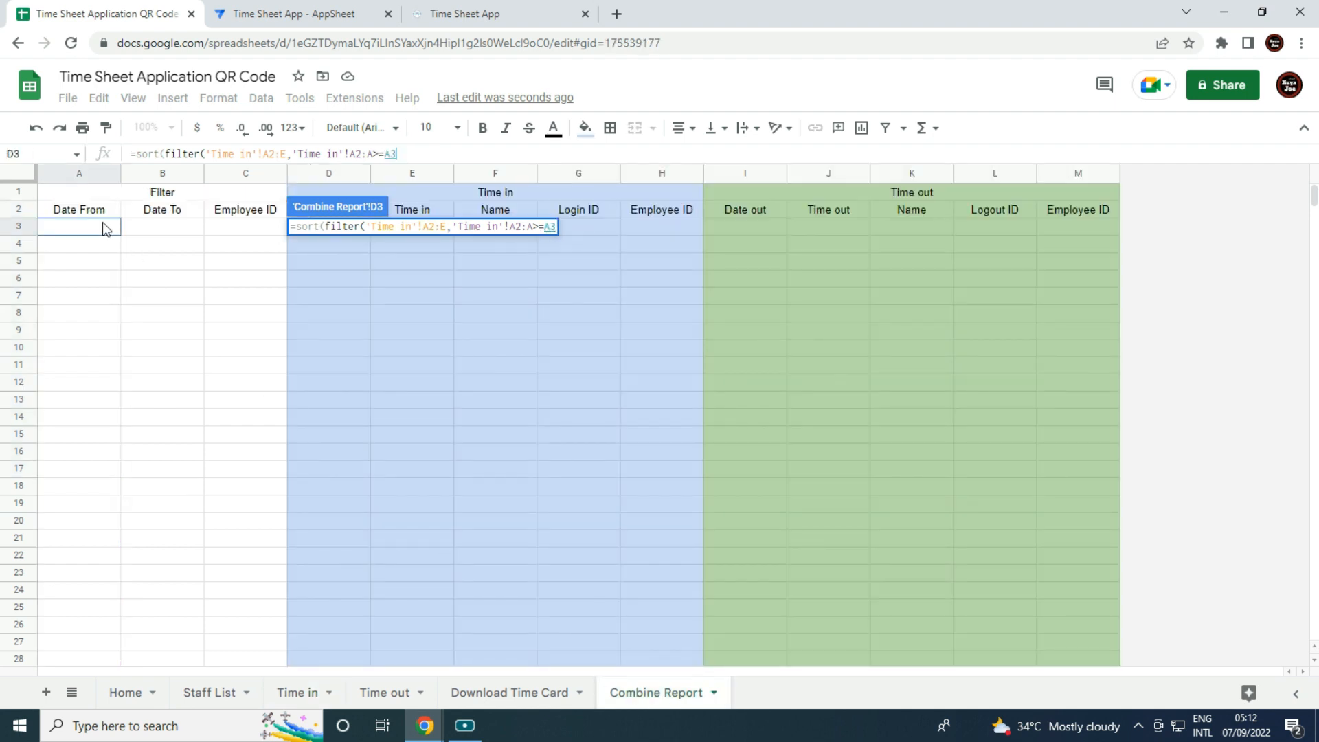
pyautogui.write(',')
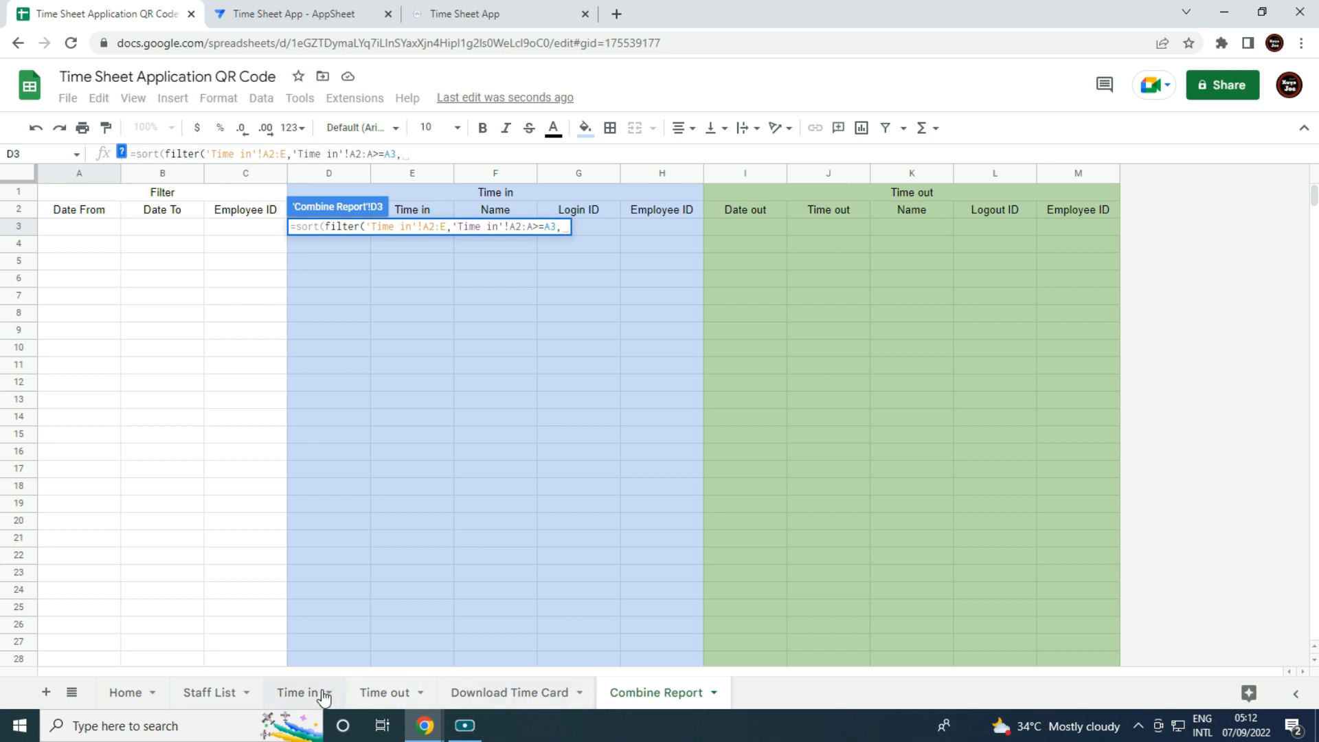
# Add the condition 'Time in'!A2:A<=B3 to the filter.
pyautogui.click(297, 693)
pyautogui.moveTo(85, 213); pyautogui.dragTo(89, 418)
pyautogui.press('BackSpace')
pyautogui.press('BackSpace')
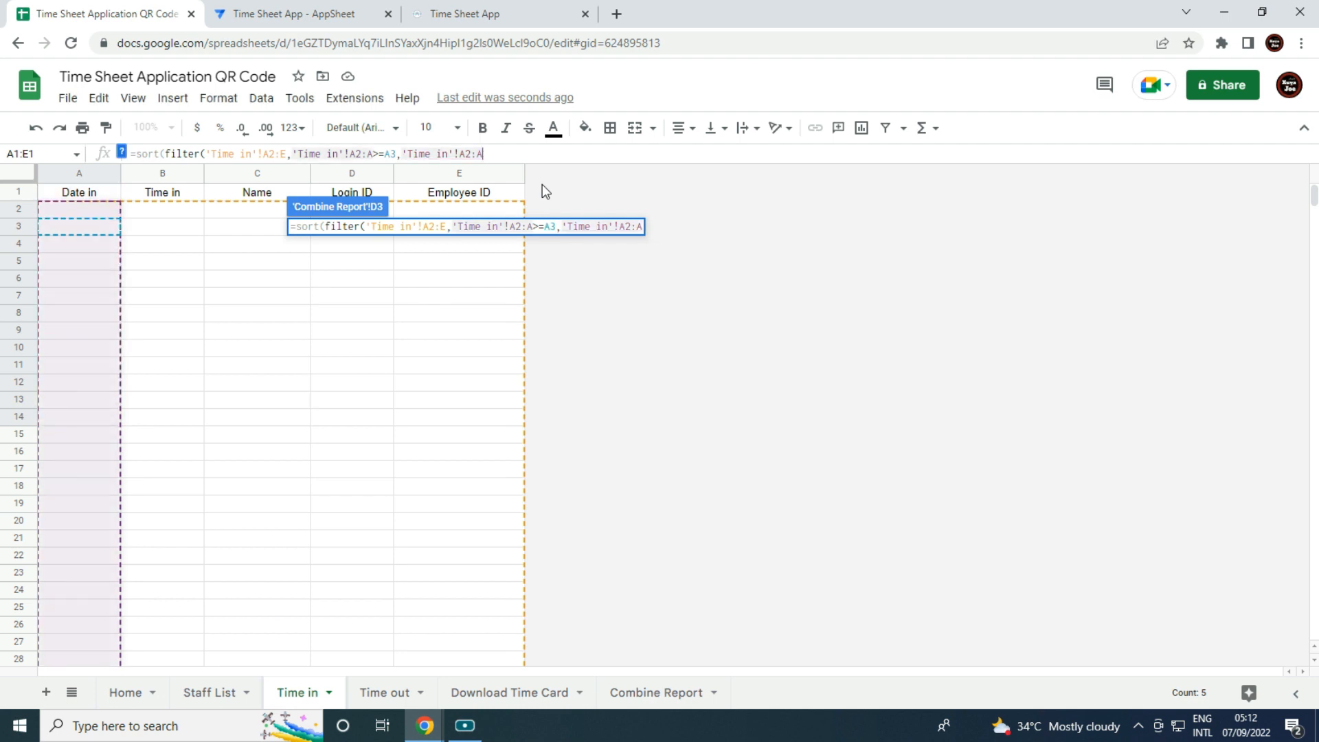
pyautogui.write('<=')
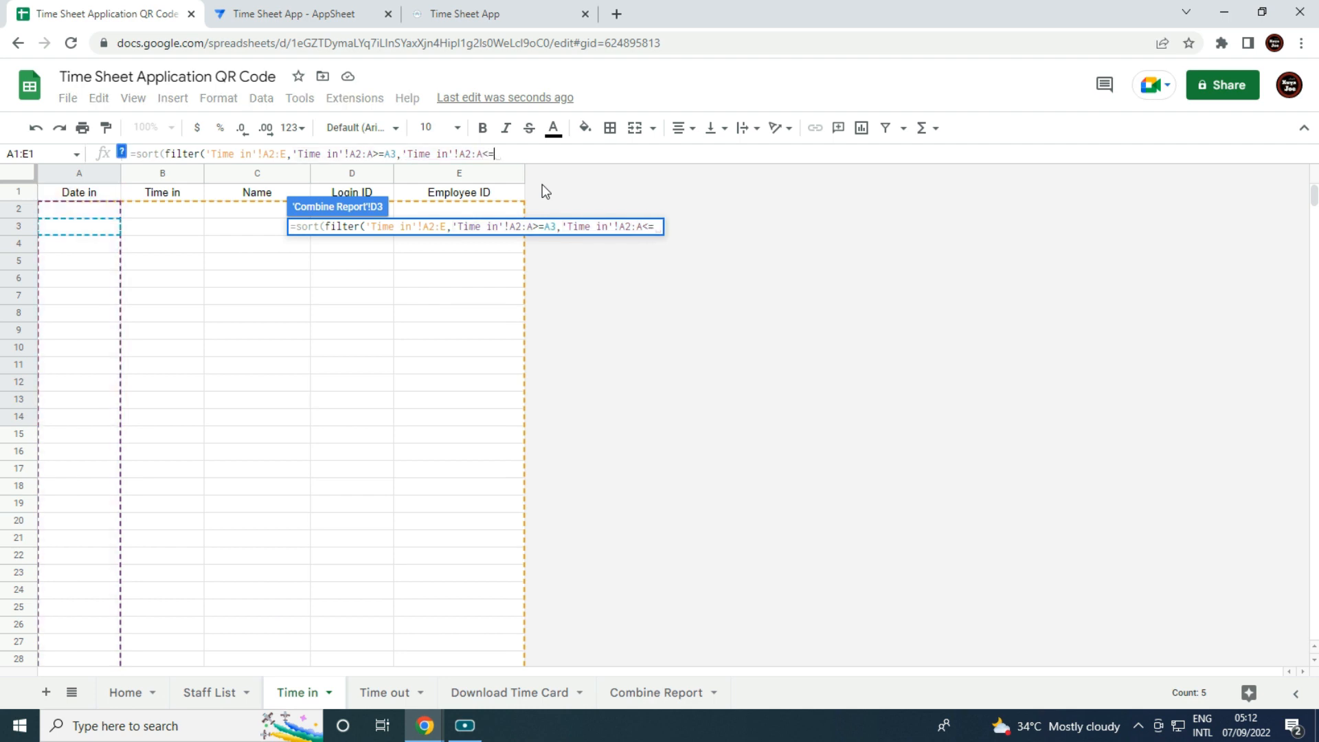
pyautogui.click(640, 696)
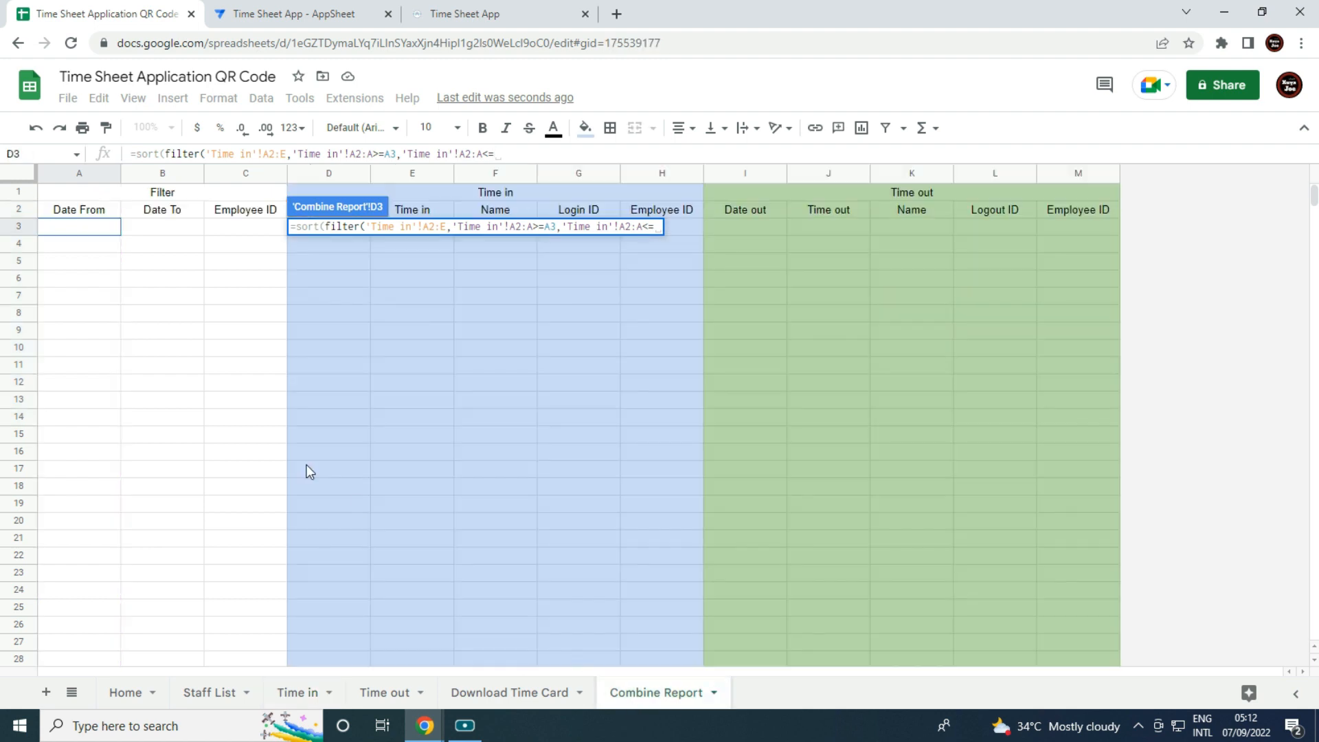
pyautogui.click(171, 227)
pyautogui.write(',')
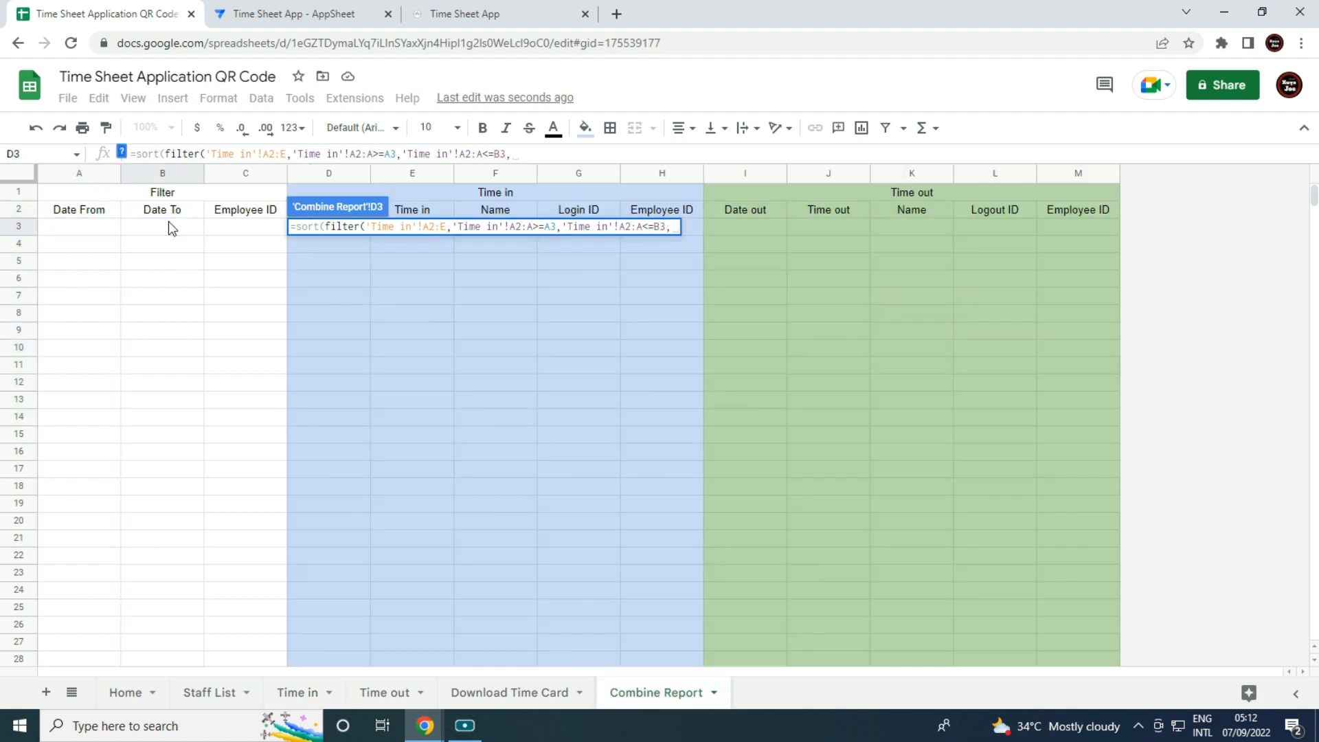
# Add the condition 'Time in'!E2:E=C3, close the brackets and enter the formula.
pyautogui.click(297, 693)
pyautogui.moveTo(466, 207); pyautogui.dragTo(462, 450)
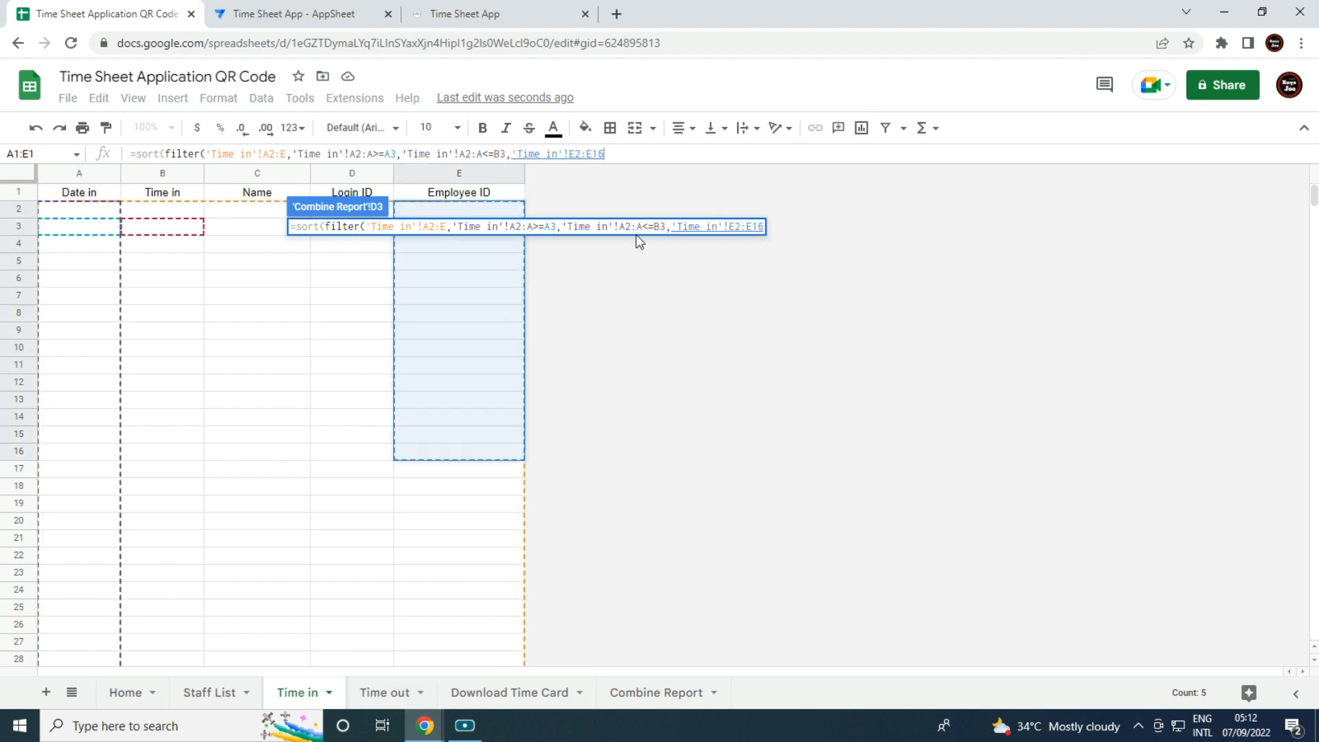
pyautogui.press('BackSpace')
pyautogui.press('BackSpace')
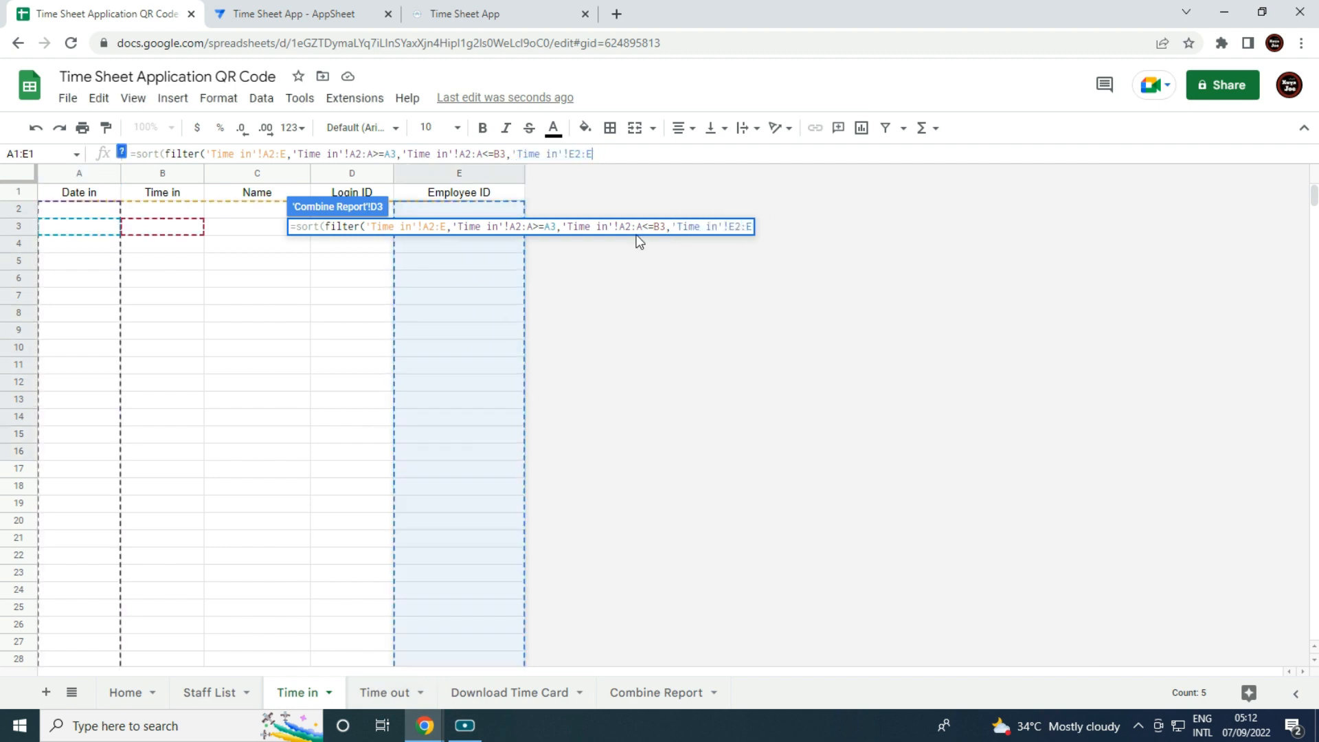
pyautogui.write('=')
pyautogui.click(637, 694)
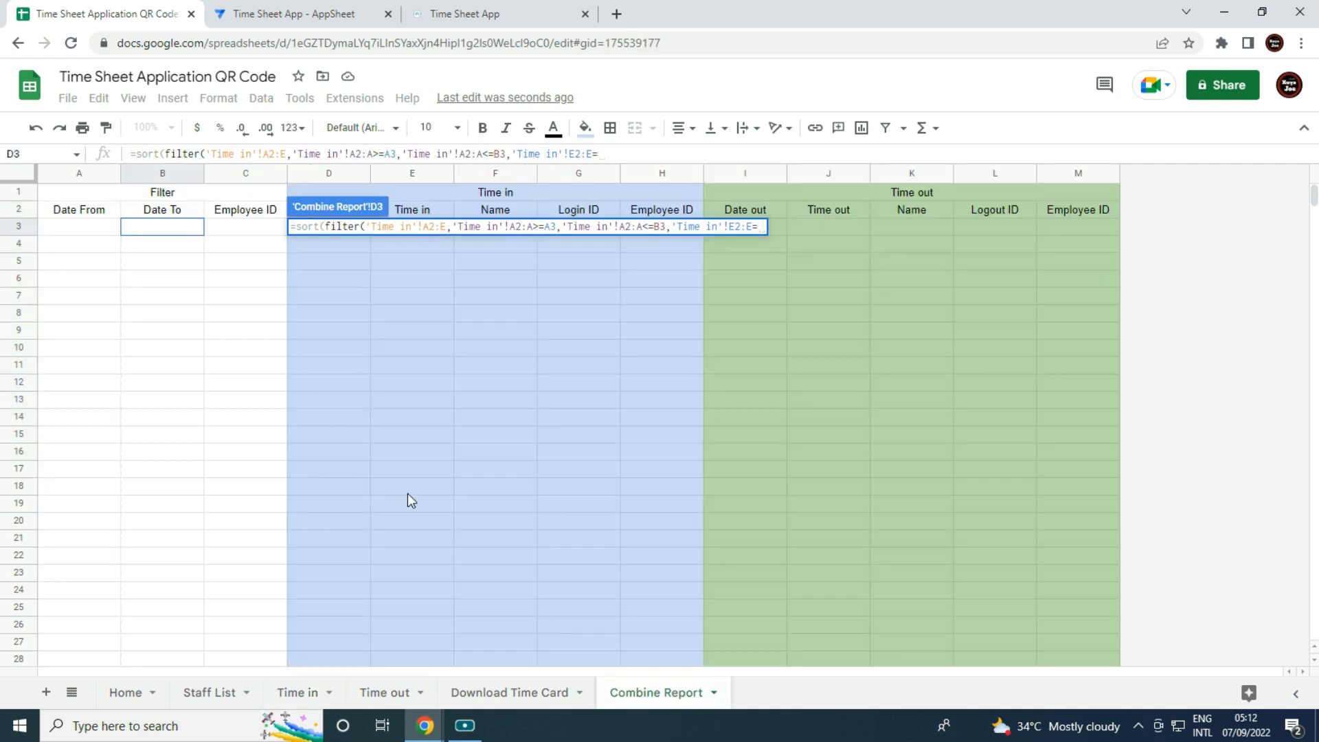
pyautogui.click(256, 231)
pyautogui.write('))')
pyautogui.press('Return')
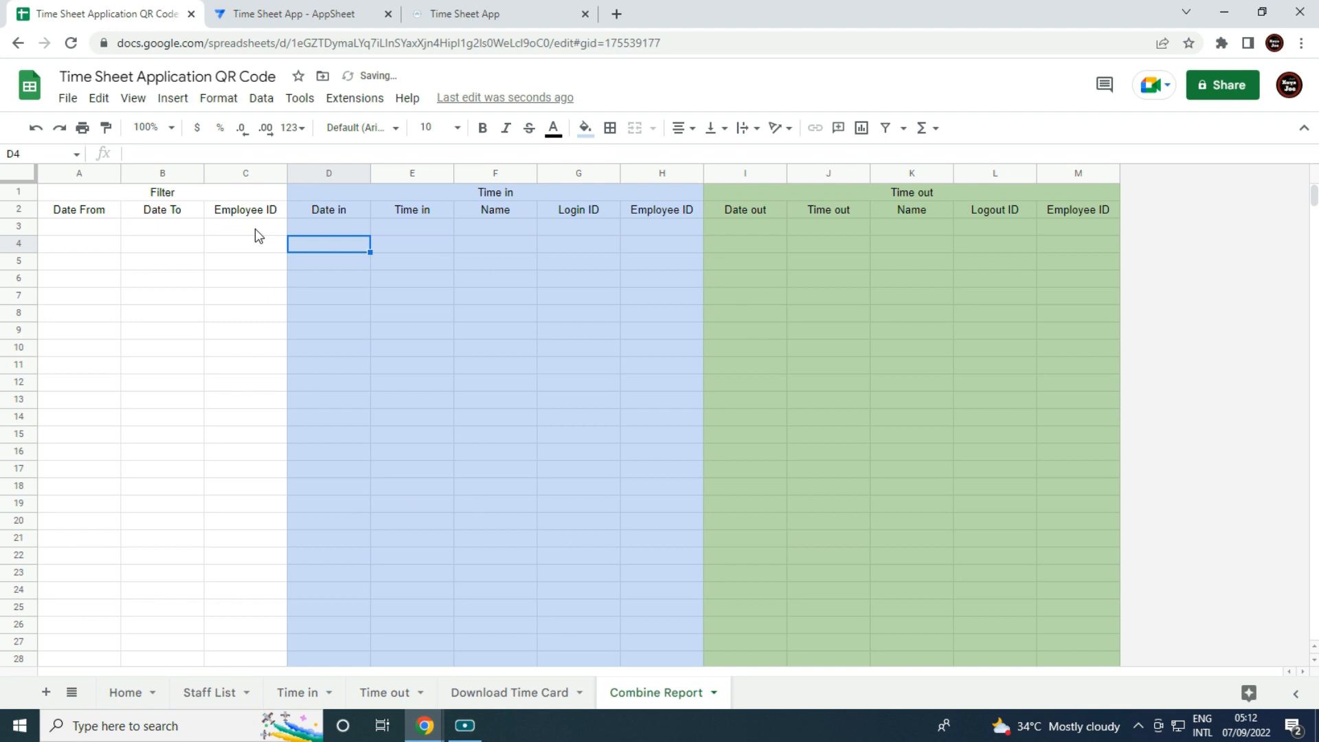
# Review the finished D3 formula and select I3 for the Time out formula.
pyautogui.click(226, 438)
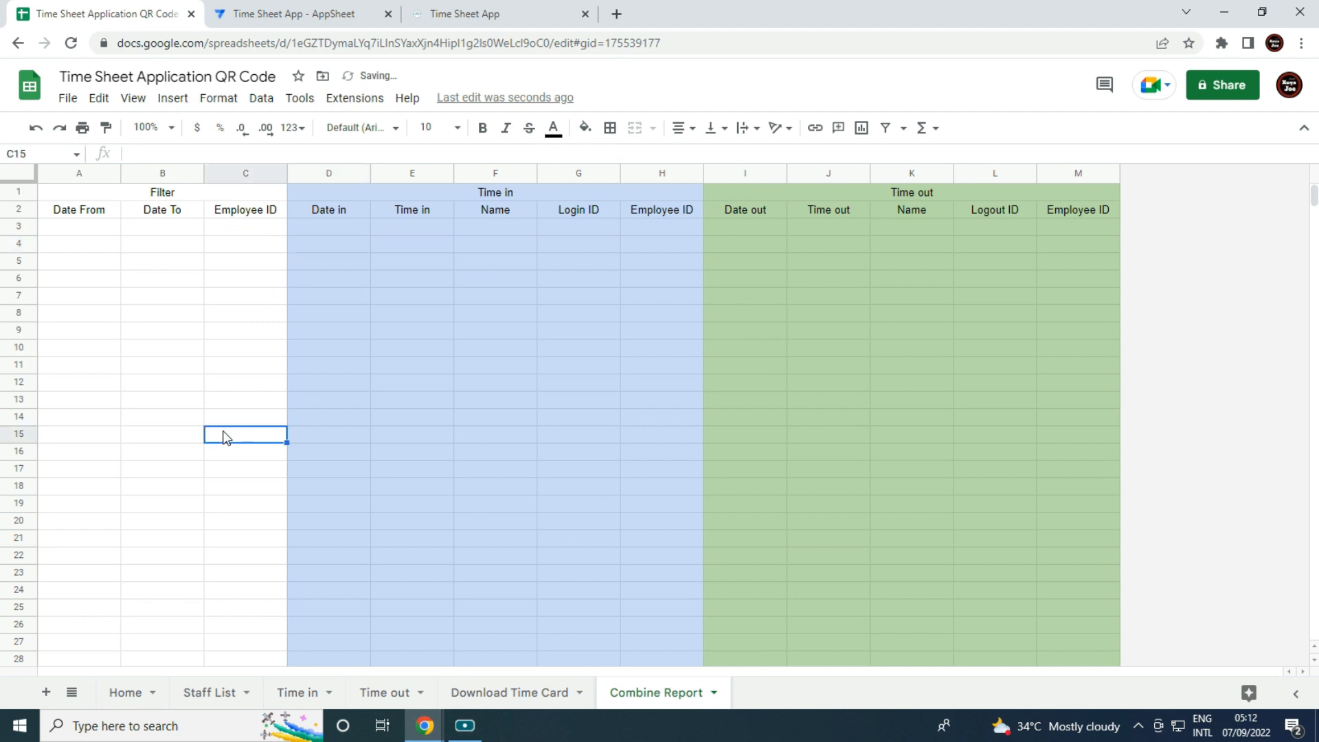
pyautogui.click(326, 228)
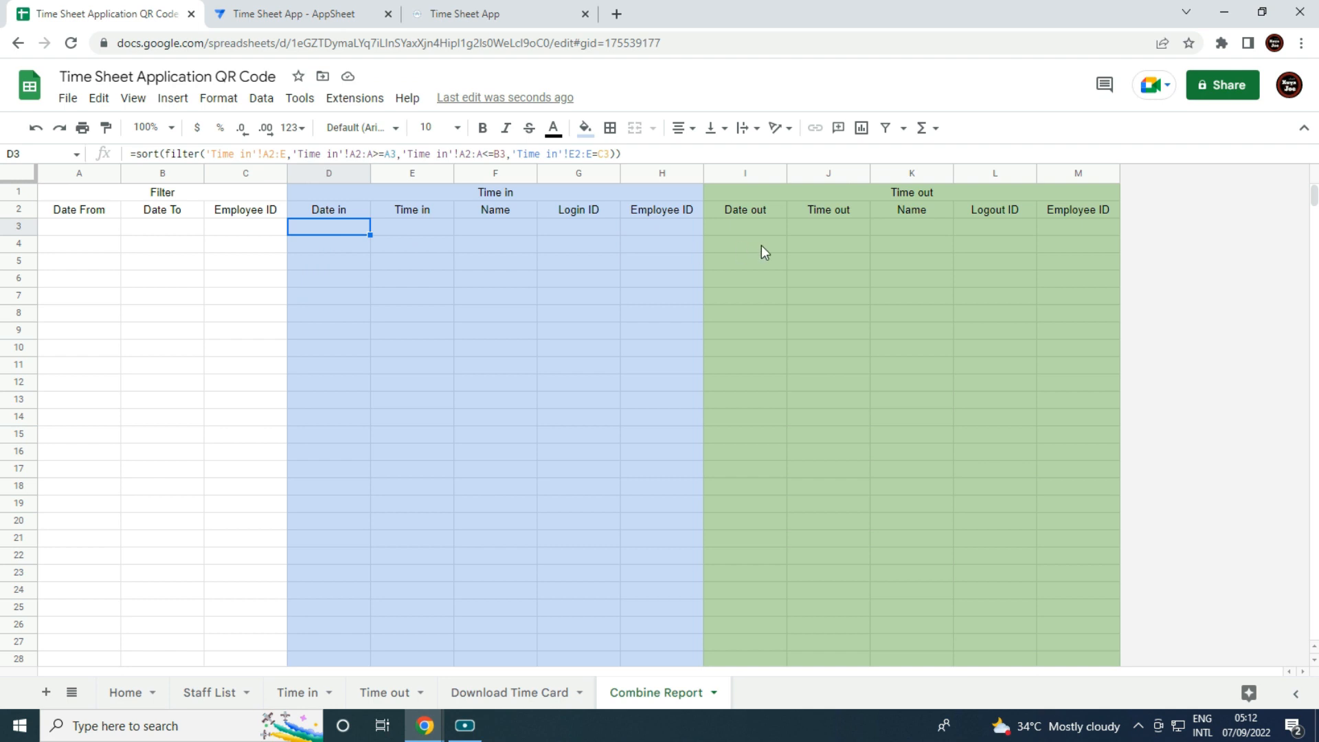
pyautogui.click(761, 231)
pyautogui.click(315, 226)
pyautogui.click(768, 227)
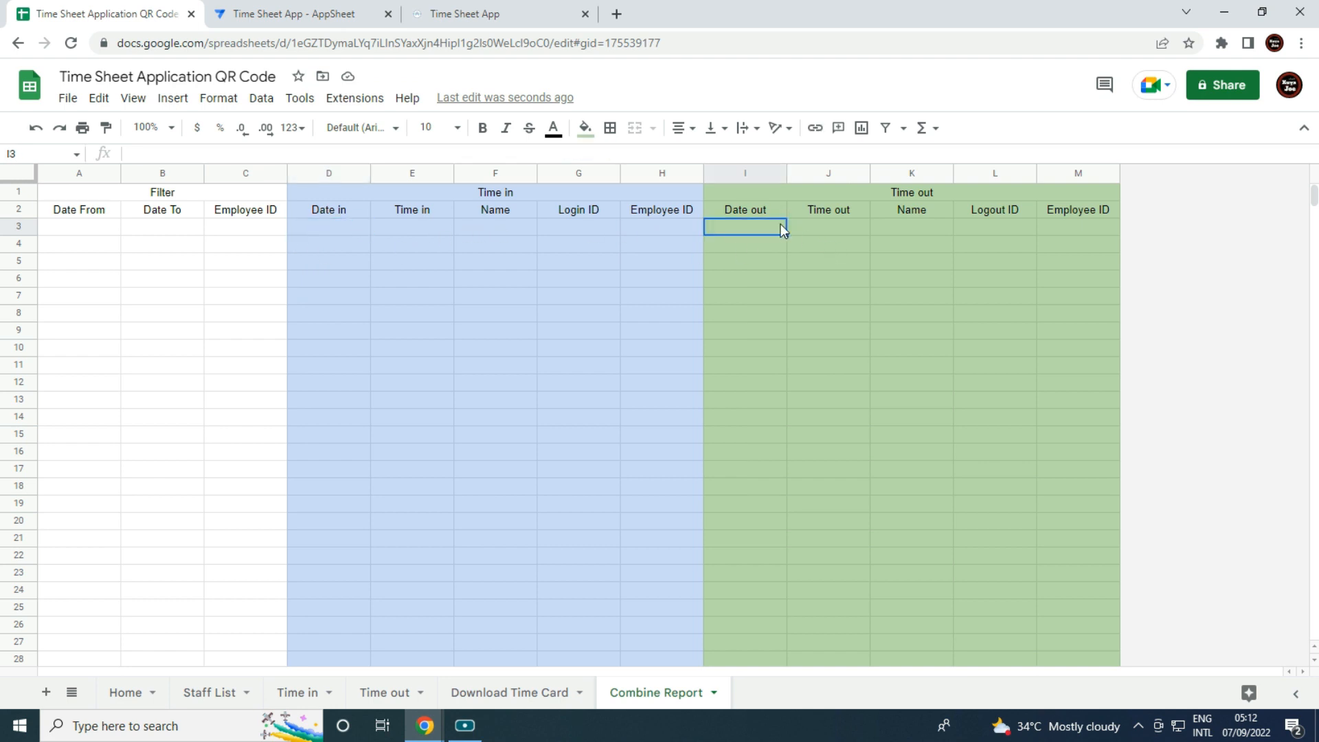
# Start an =sort(filter( formula in I3 over the open-ended 'Time out'!A2:E data range.
pyautogui.write('=sort(filter(')
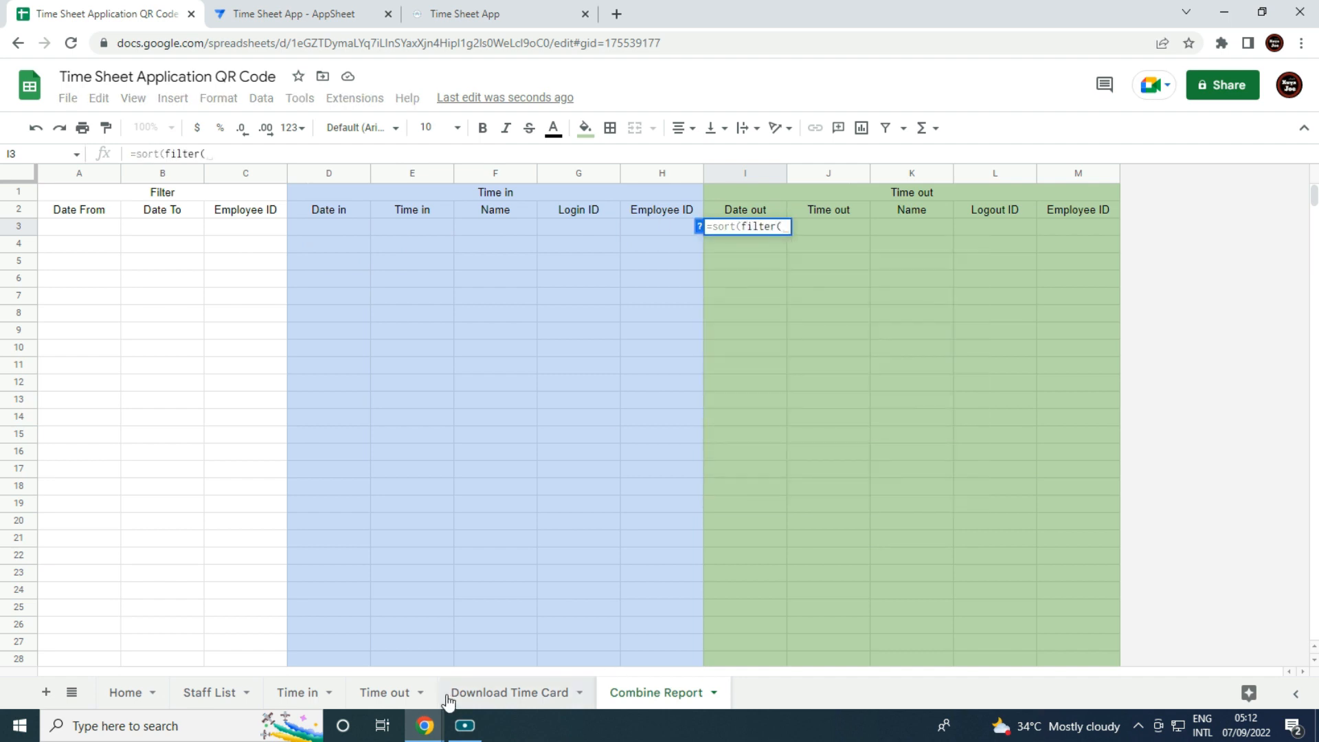
pyautogui.click(382, 692)
pyautogui.moveTo(71, 213); pyautogui.dragTo(456, 416)
pyautogui.moveTo(460, 534); pyautogui.dragTo(459, 538)
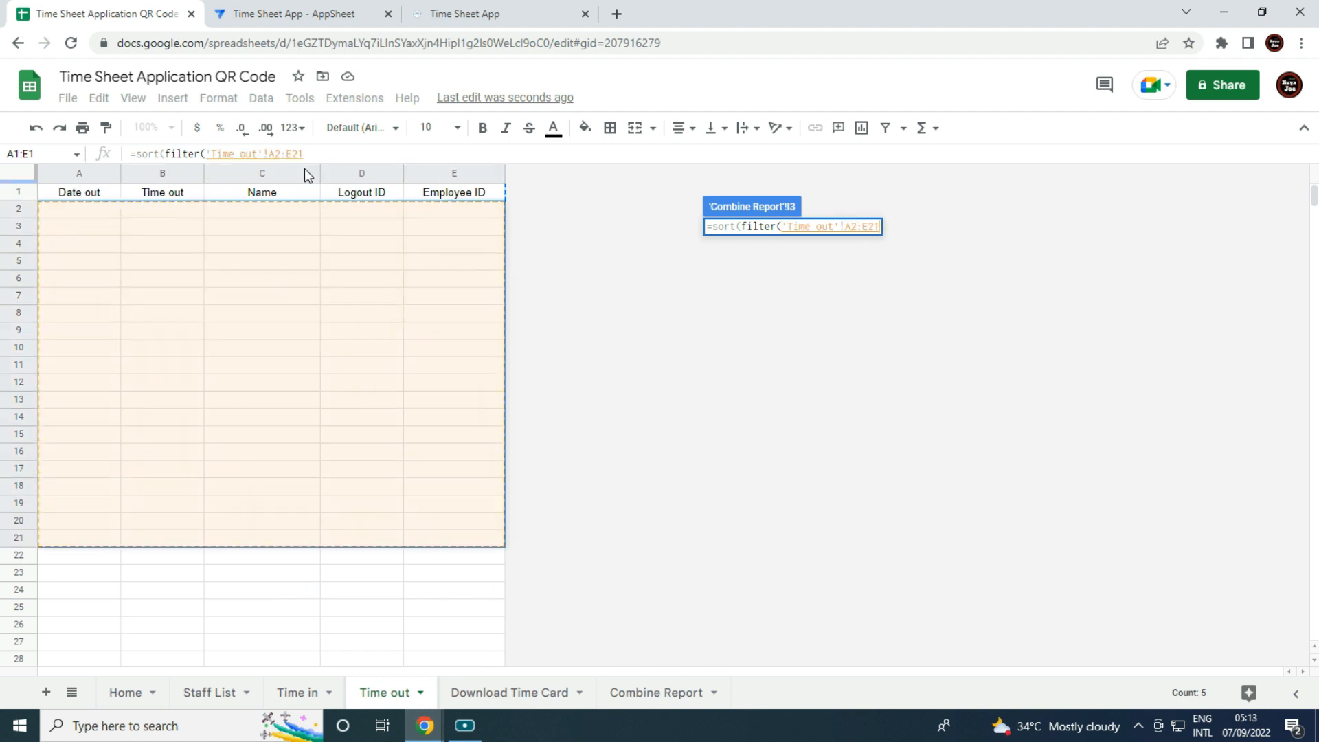
pyautogui.click(307, 153)
pyautogui.press('BackSpace')
pyautogui.press('BackSpace')
pyautogui.write(',')
# Add a filter condition keeping 'Time out' dates on or after the Date From in A3.
pyautogui.moveTo(88, 209); pyautogui.dragTo(93, 278)
pyautogui.moveTo(94, 324); pyautogui.dragTo(114, 569)
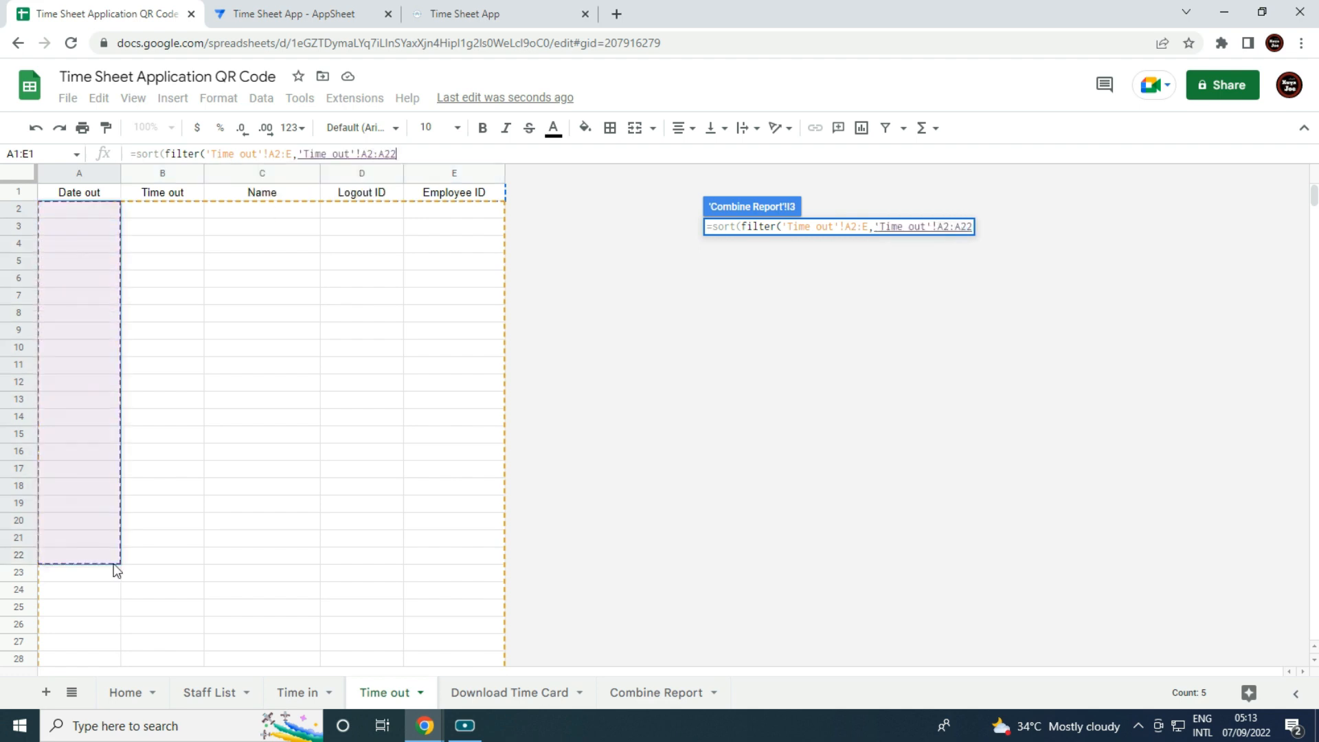
pyautogui.click(659, 693)
pyautogui.click(418, 155)
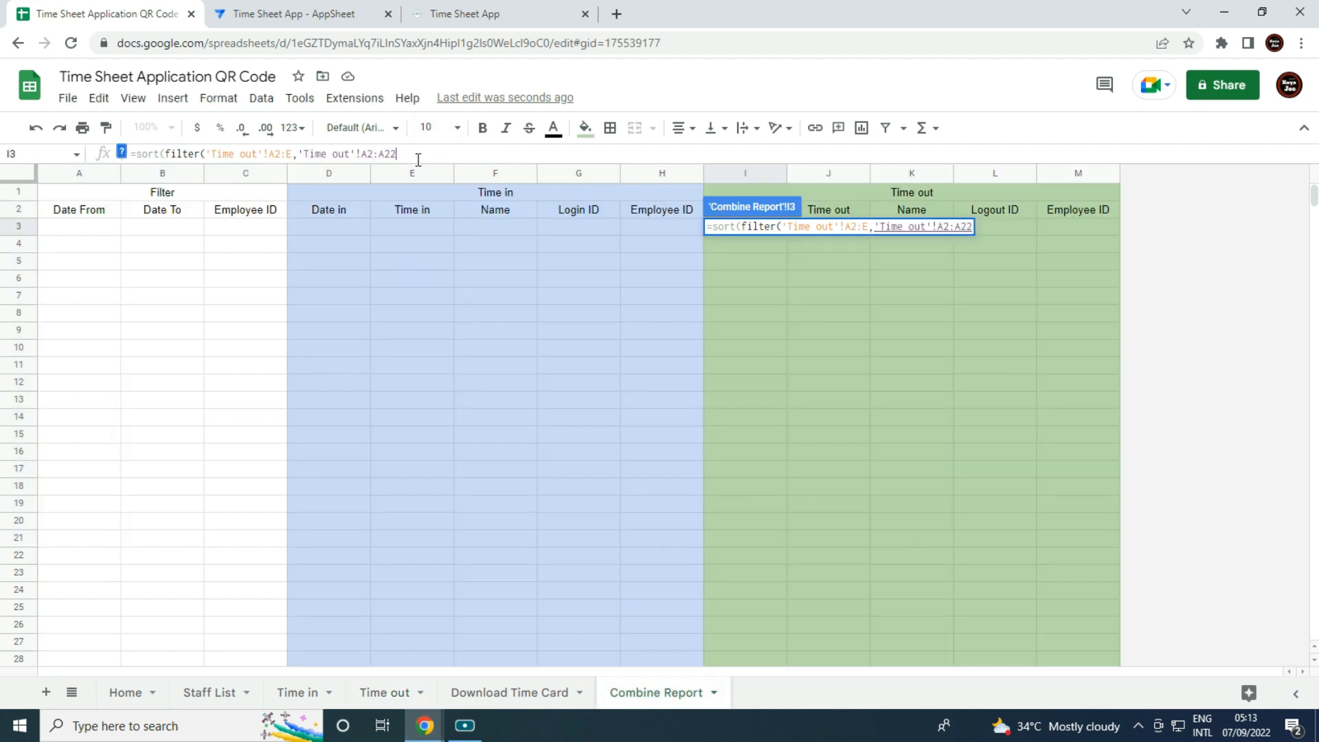
pyautogui.press('BackSpace')
pyautogui.press('BackSpace')
pyautogui.write('>=')
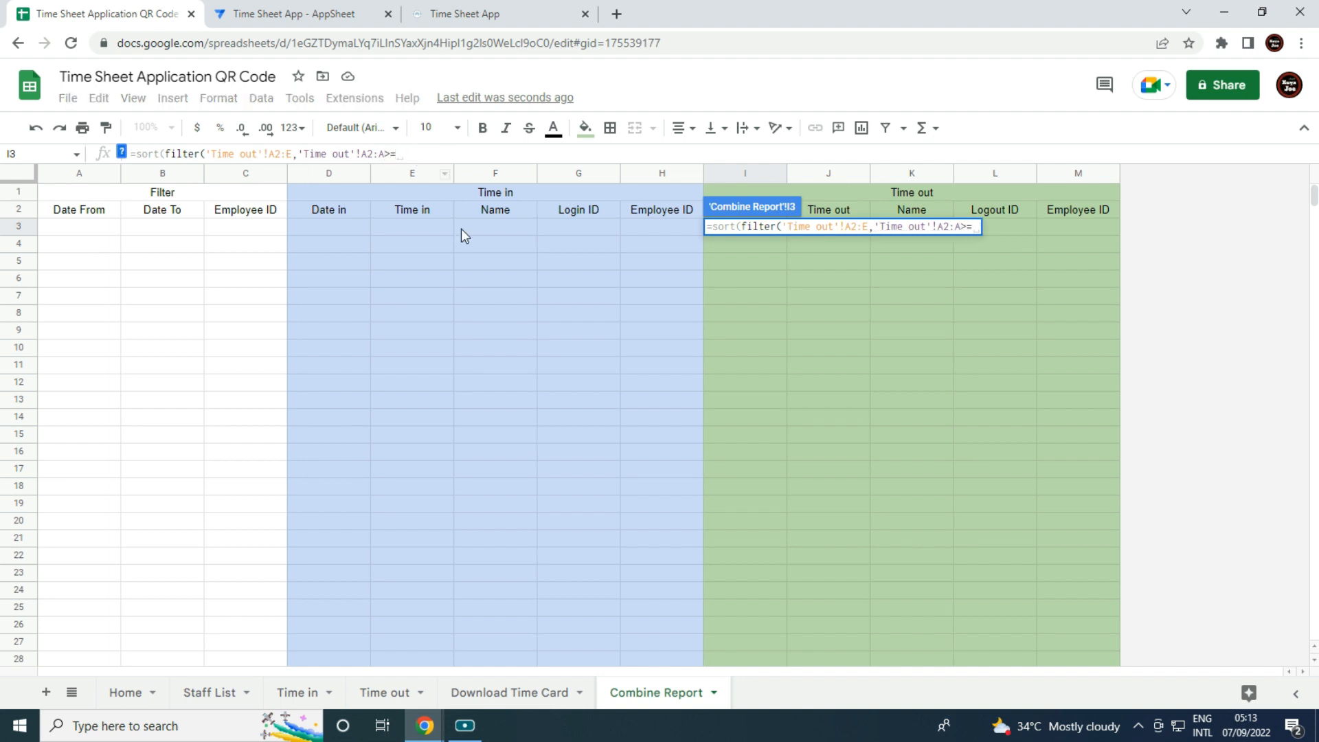
pyautogui.click(77, 231)
pyautogui.write(',')
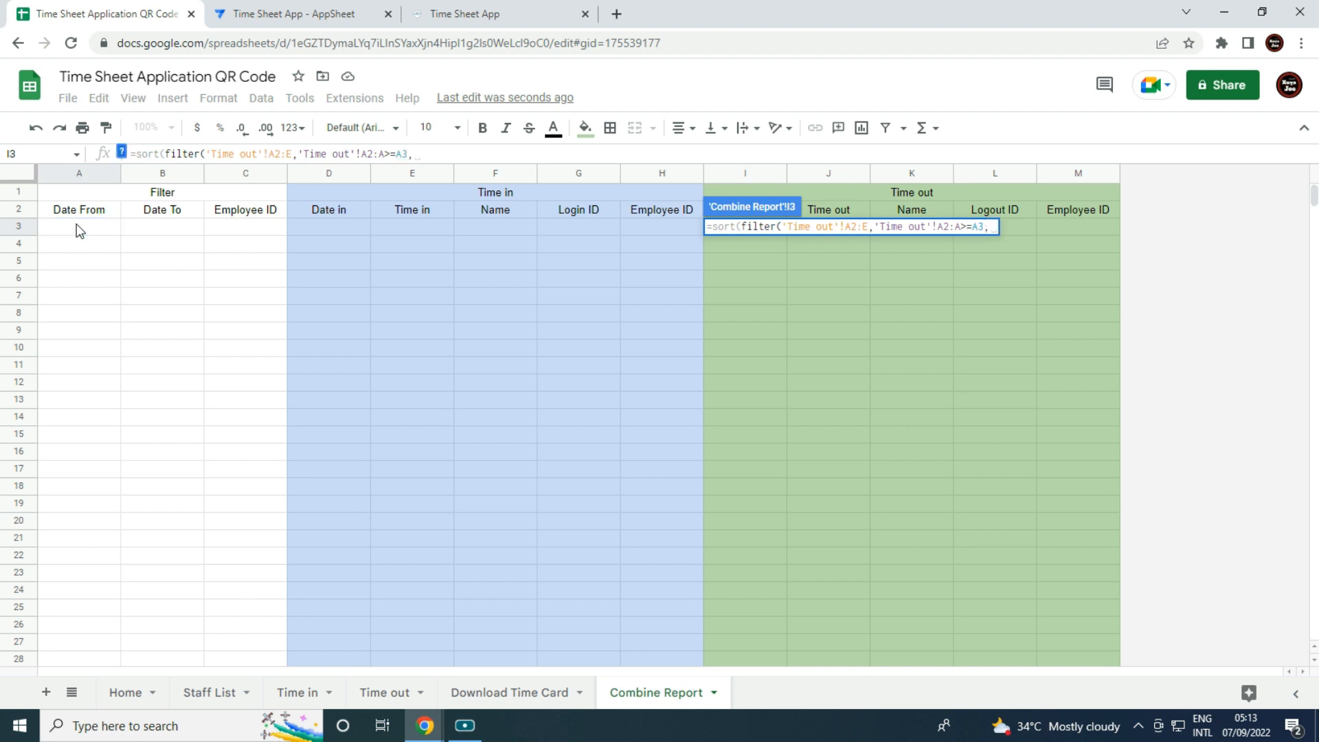
# Add a filter condition keeping 'Time out' dates on or before the Date To in B3.
pyautogui.click(375, 694)
pyautogui.moveTo(93, 209); pyautogui.dragTo(79, 505)
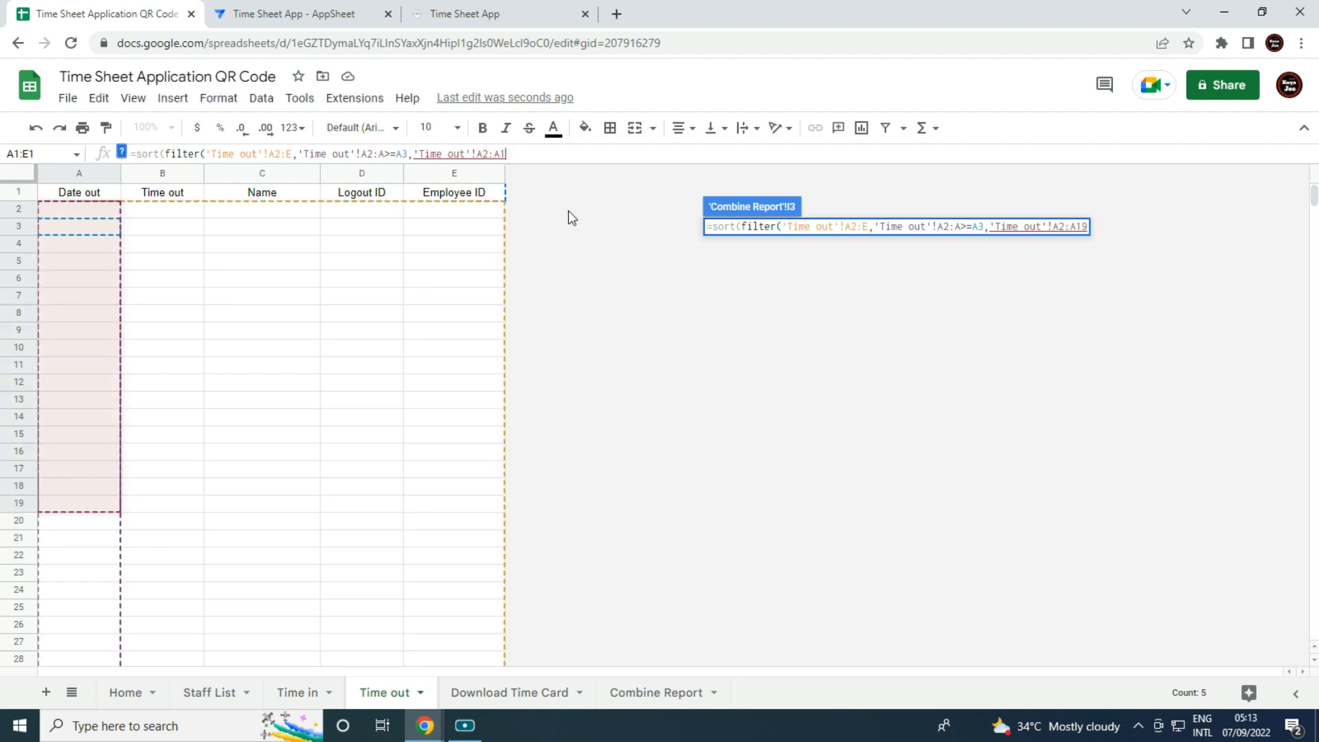
pyautogui.press('BackSpace')
pyautogui.press('BackSpace')
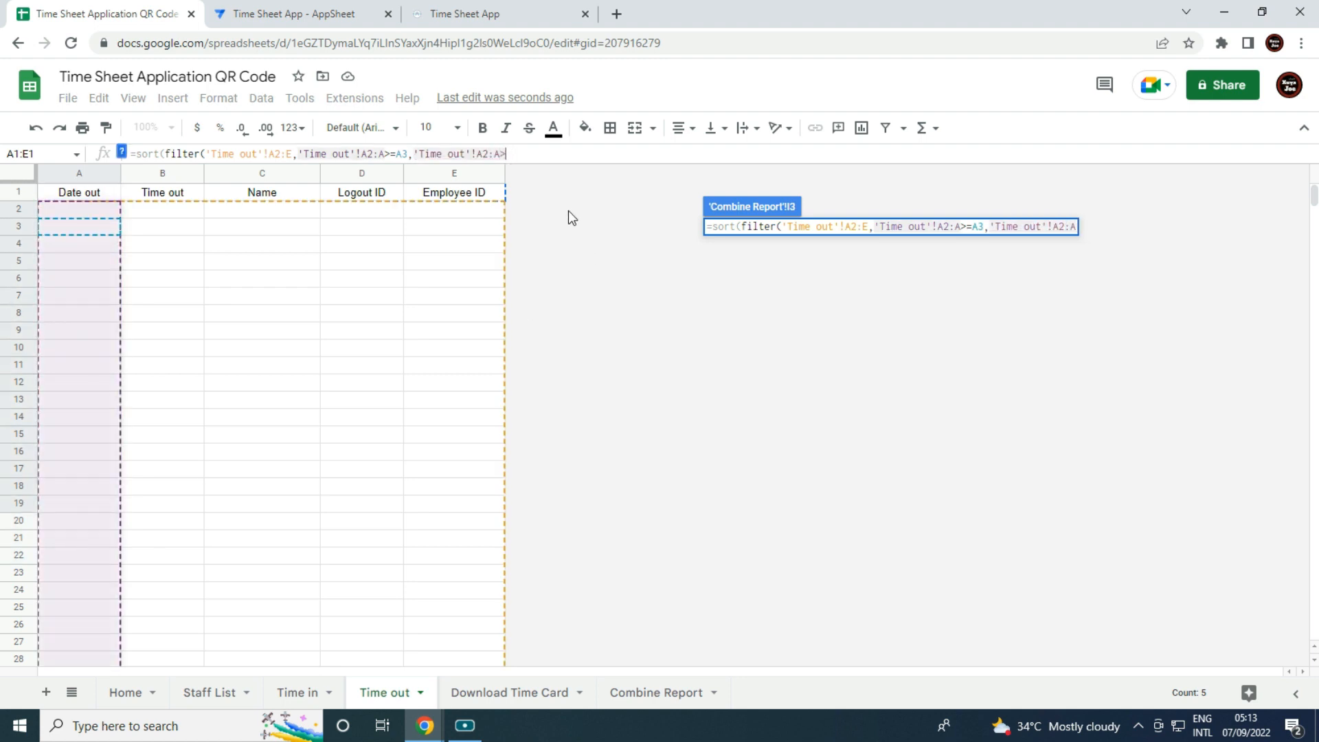
pyautogui.write('<=')
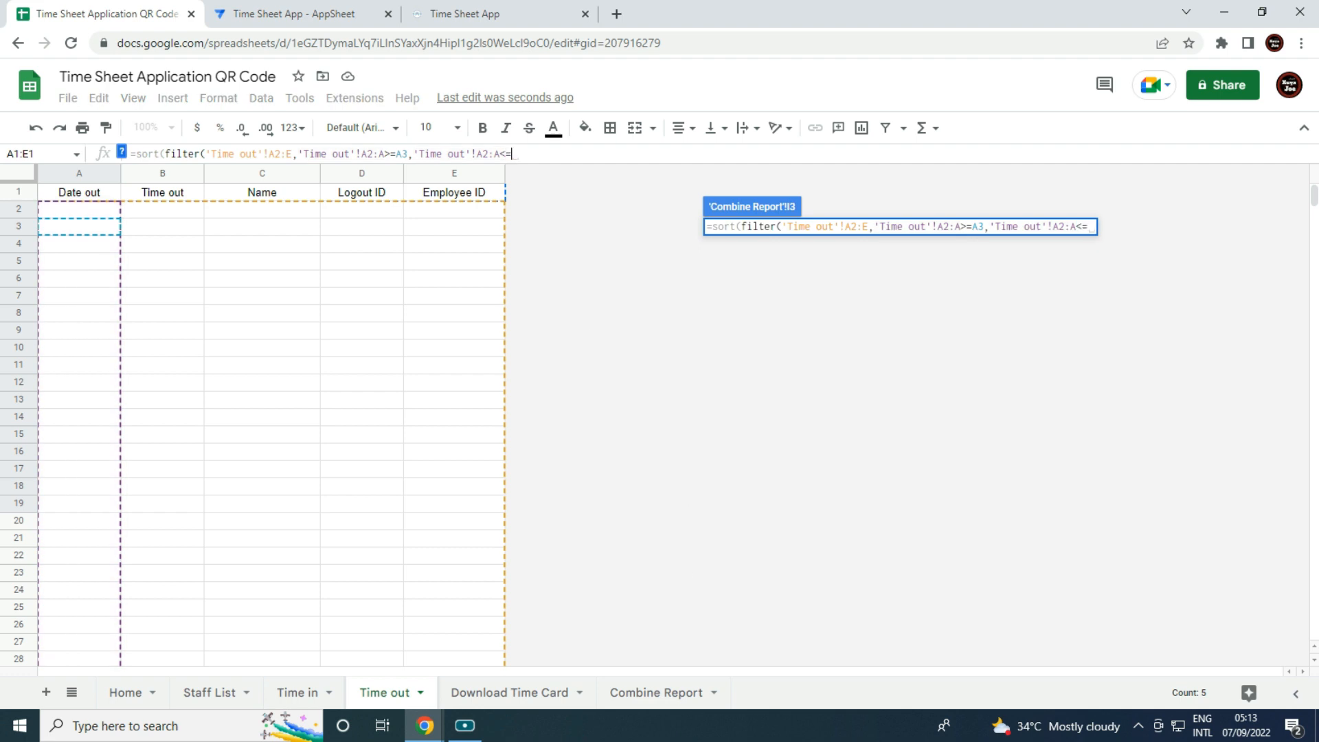
pyautogui.click(654, 694)
pyautogui.click(171, 234)
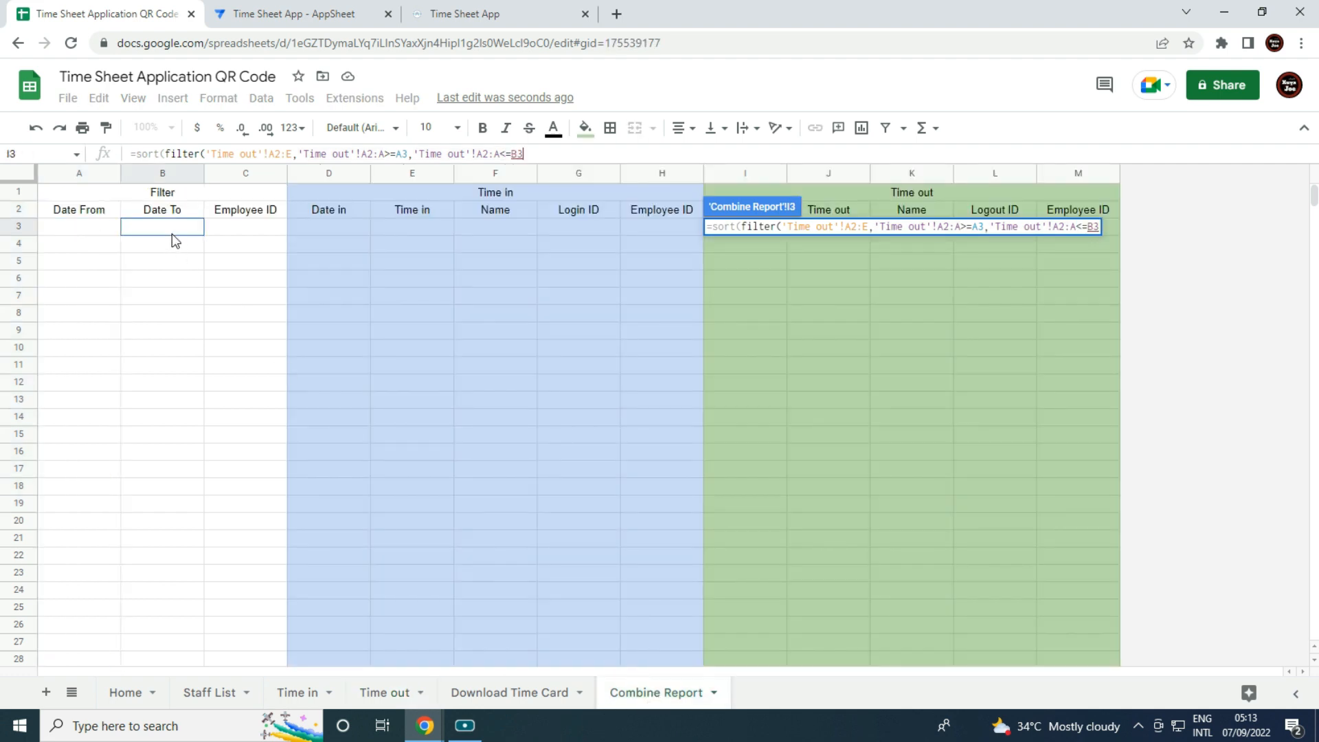
pyautogui.write(',')
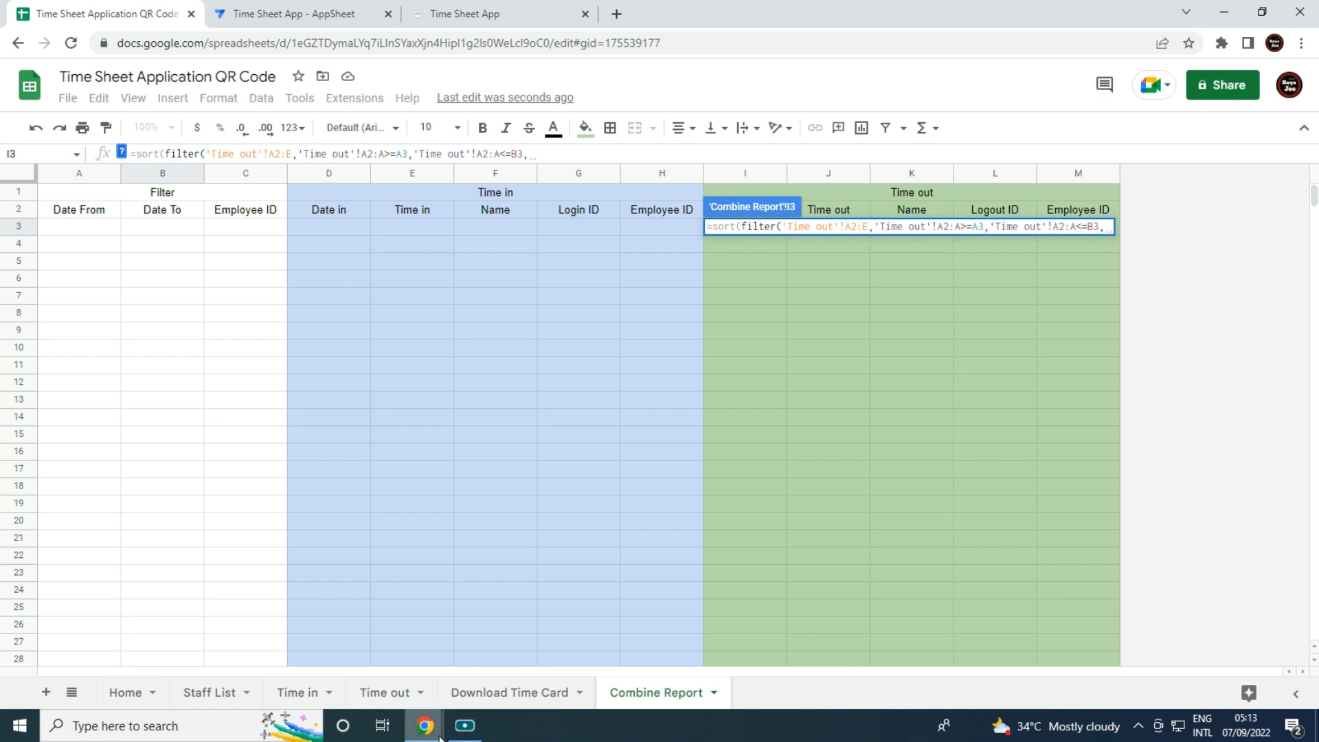
# Match 'Time out'!E2:E against the Employee ID cells C2:C3, close with )) and commit.
pyautogui.click(393, 694)
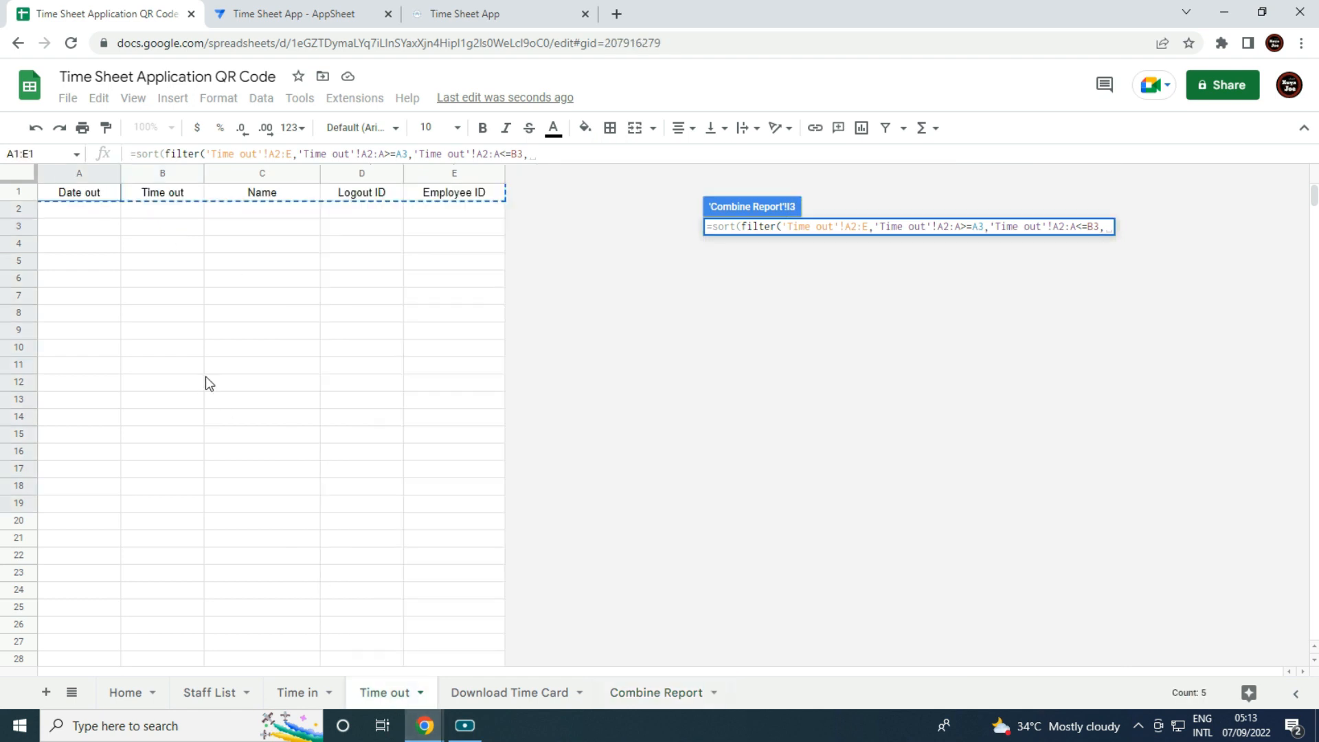
pyautogui.click(467, 213)
pyautogui.moveTo(467, 216); pyautogui.dragTo(506, 488)
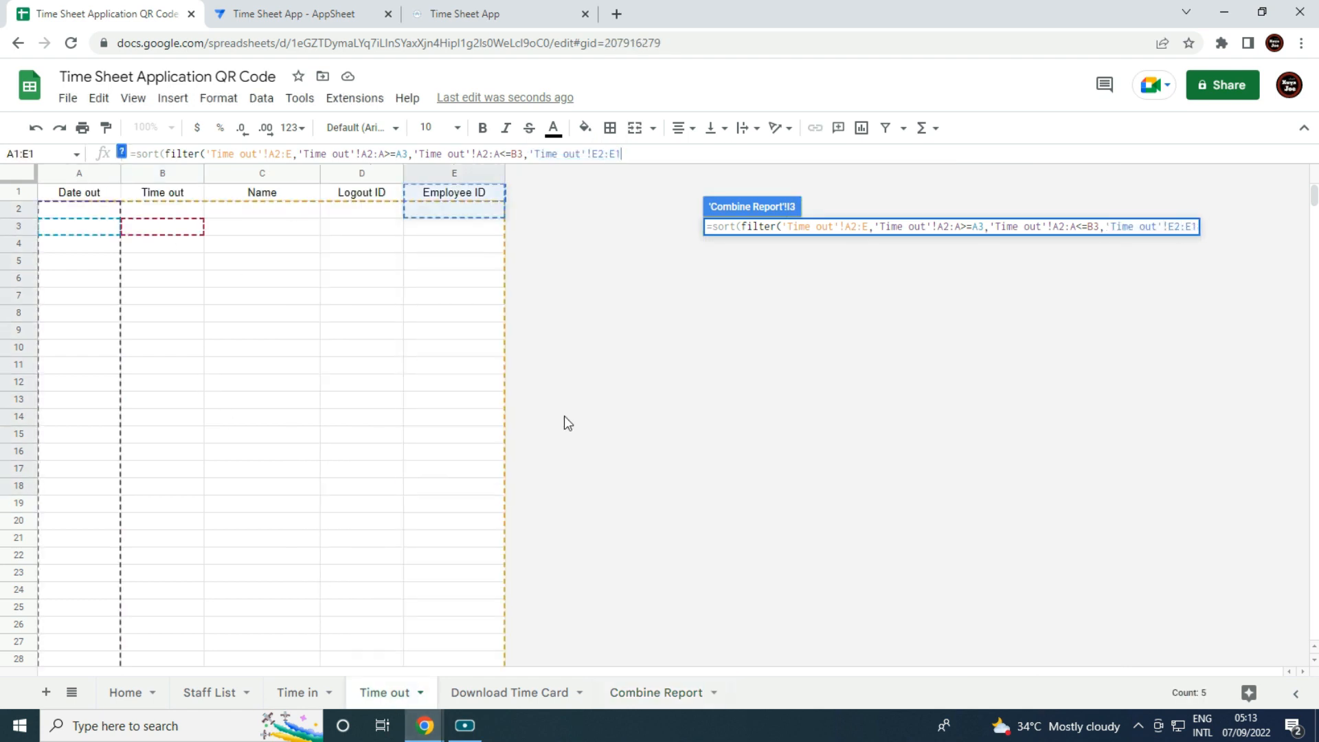
pyautogui.press('BackSpace')
pyautogui.press('BackSpace')
pyautogui.write('=')
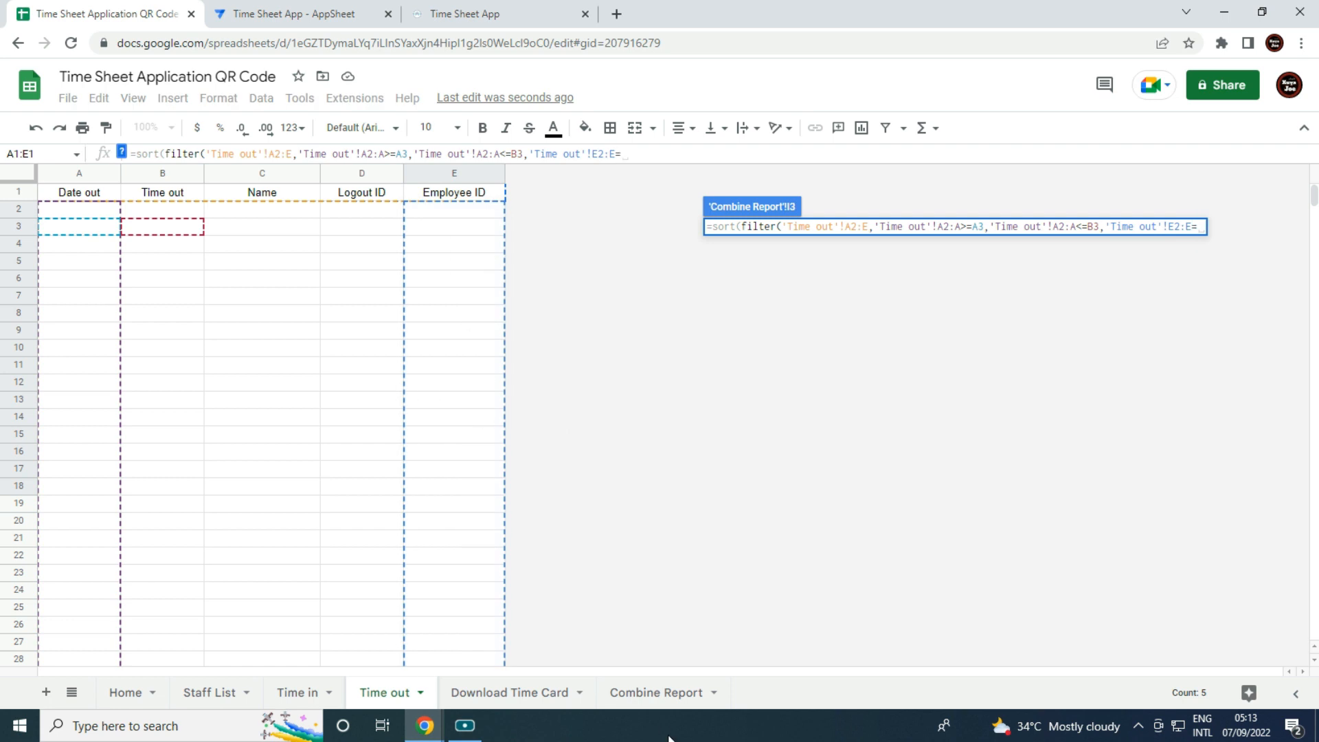
pyautogui.click(656, 692)
pyautogui.moveTo(255, 211); pyautogui.dragTo(256, 227)
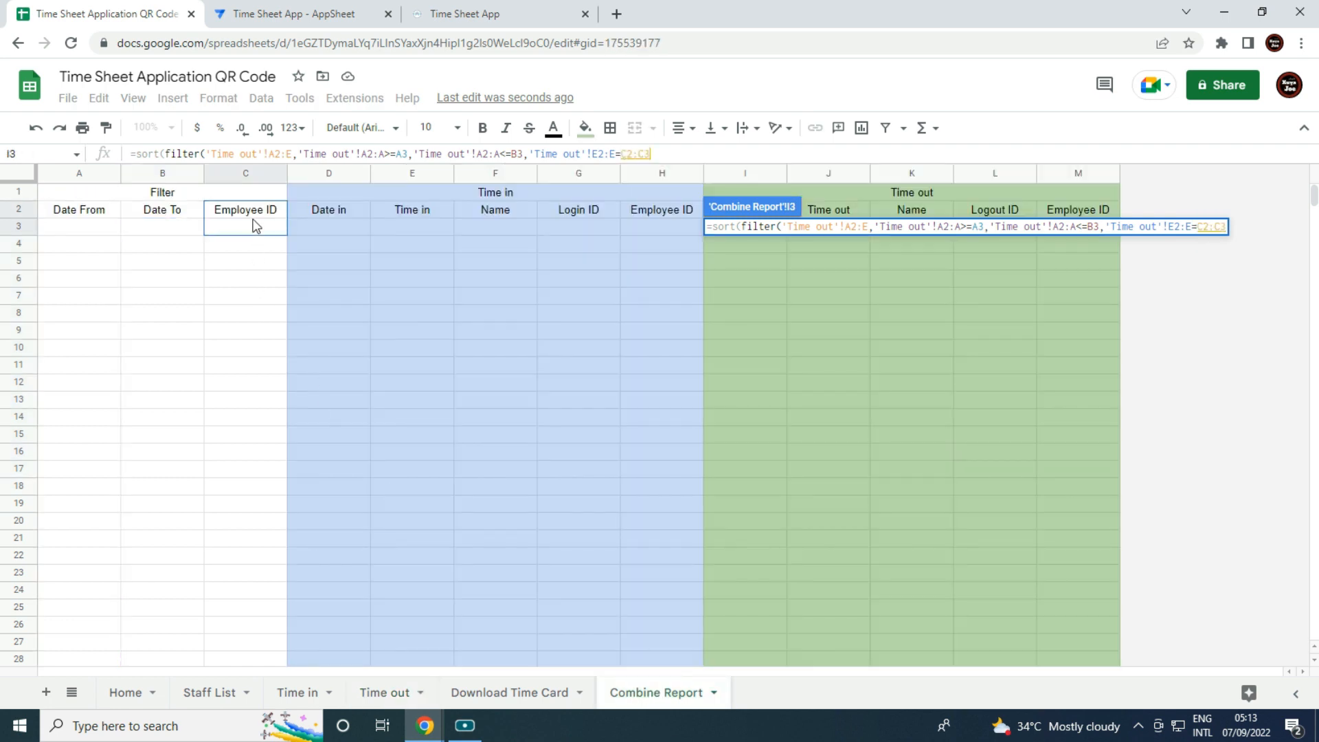
pyautogui.write('))')
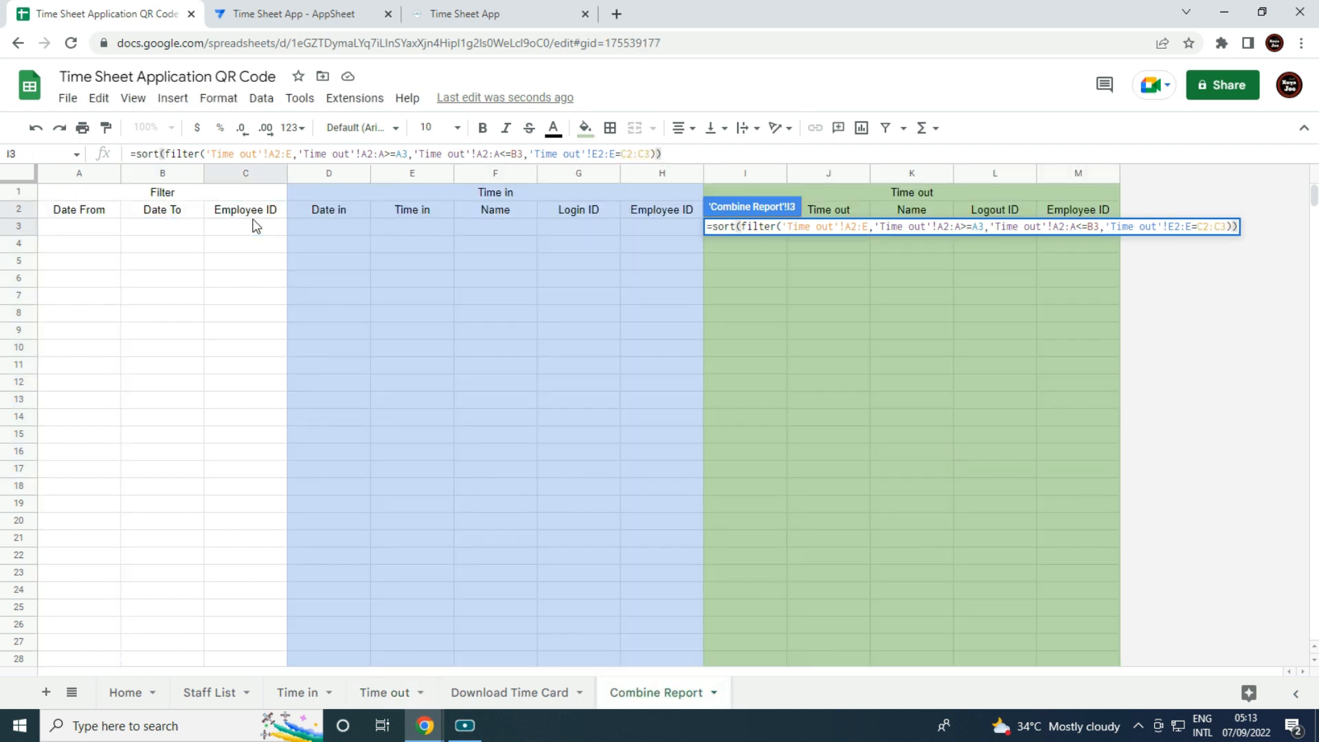
pyautogui.press('Return')
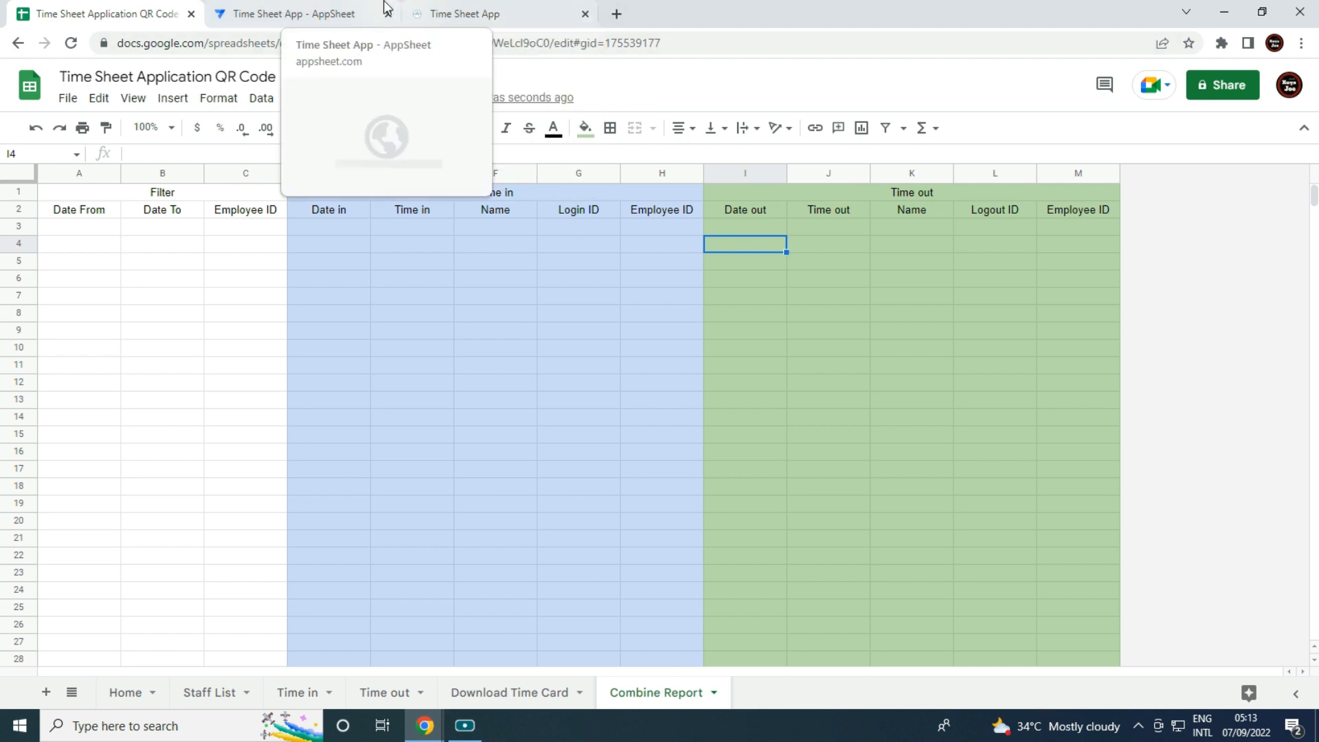
# Open the first employee's staff record in the running Time Sheet App, copy their Employee ID, and sync.
pyautogui.click(459, 6)
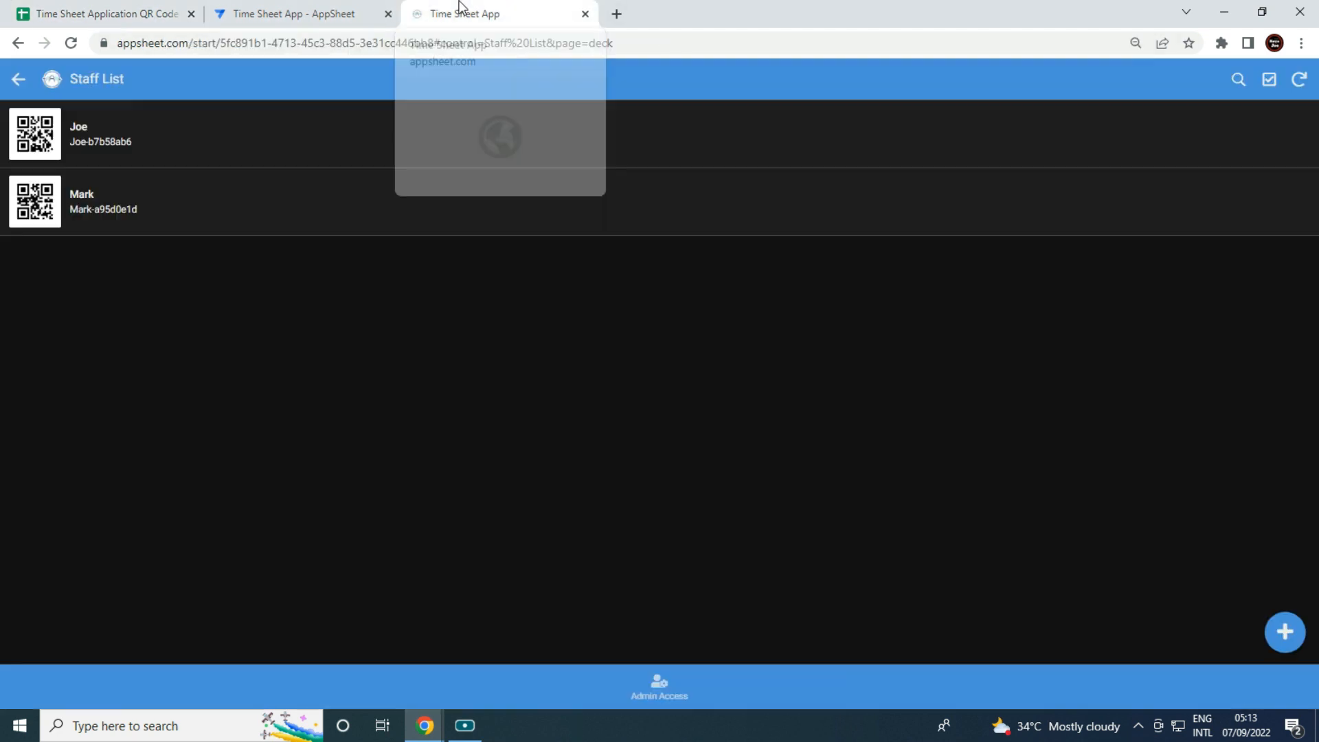
pyautogui.click(103, 147)
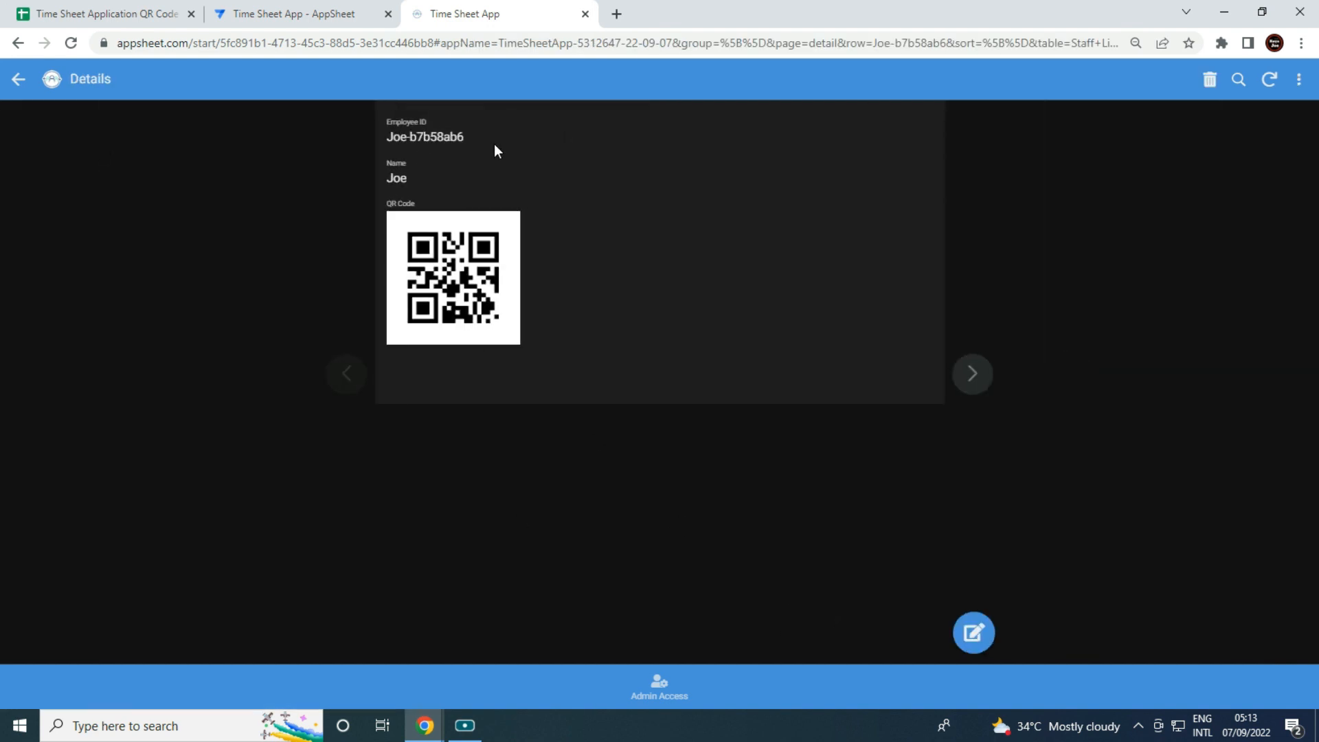
pyautogui.moveTo(469, 137); pyautogui.dragTo(383, 136)
pyautogui.hotkey('ctrl', 'c')
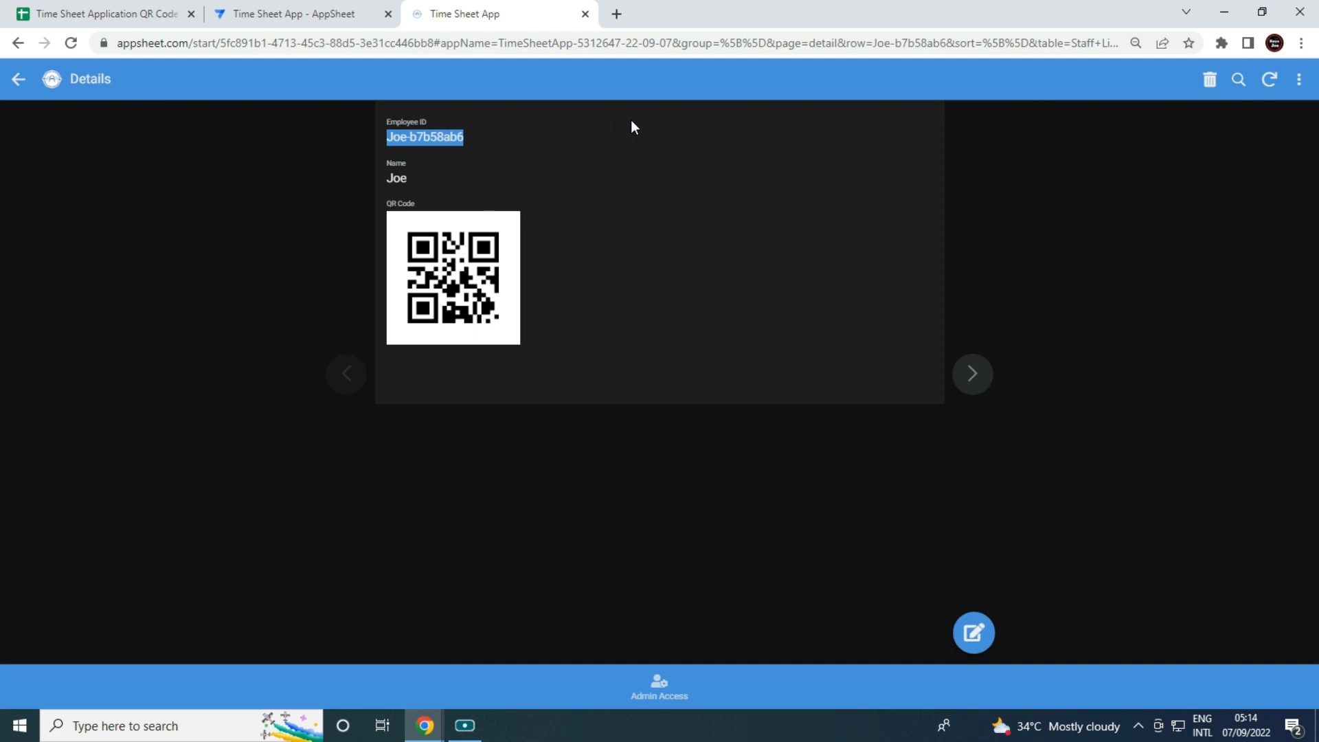
pyautogui.click(1270, 82)
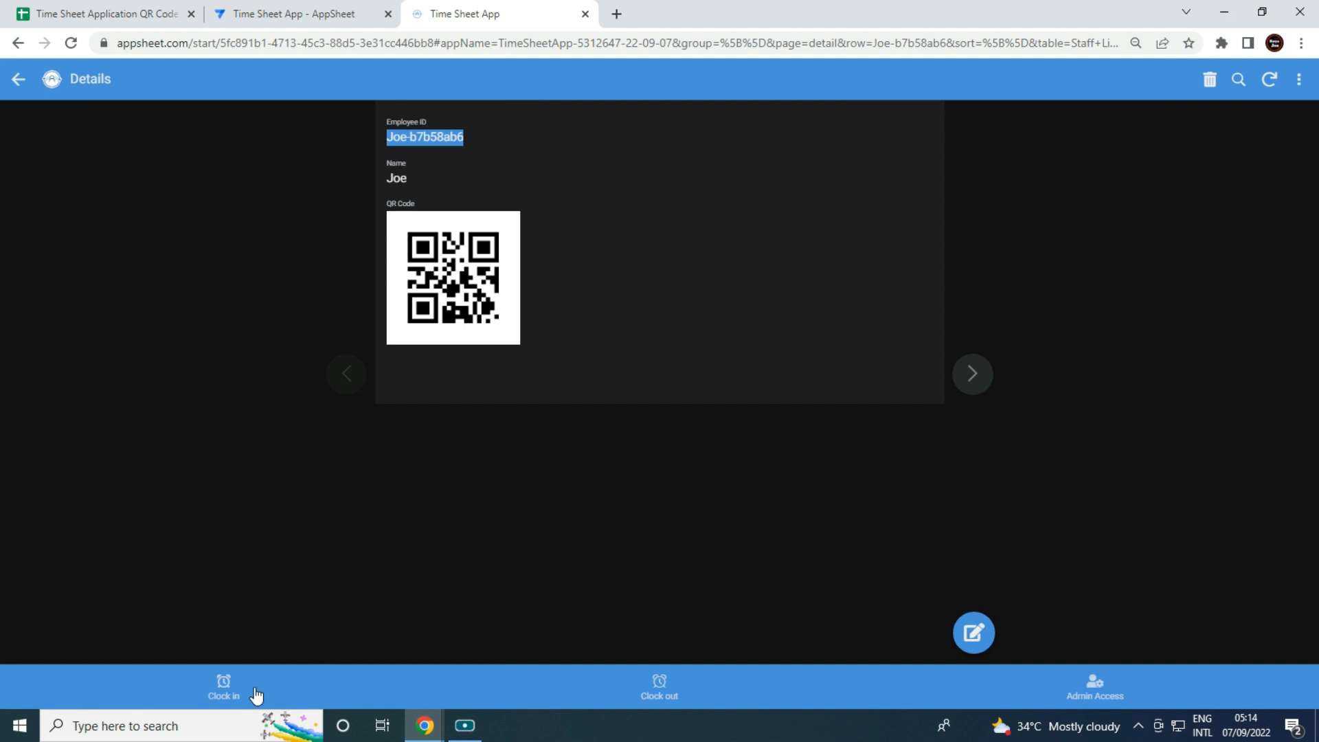
# Clock the employee in by pasting their Employee ID into the clock-in form and submitting.
pyautogui.click(240, 688)
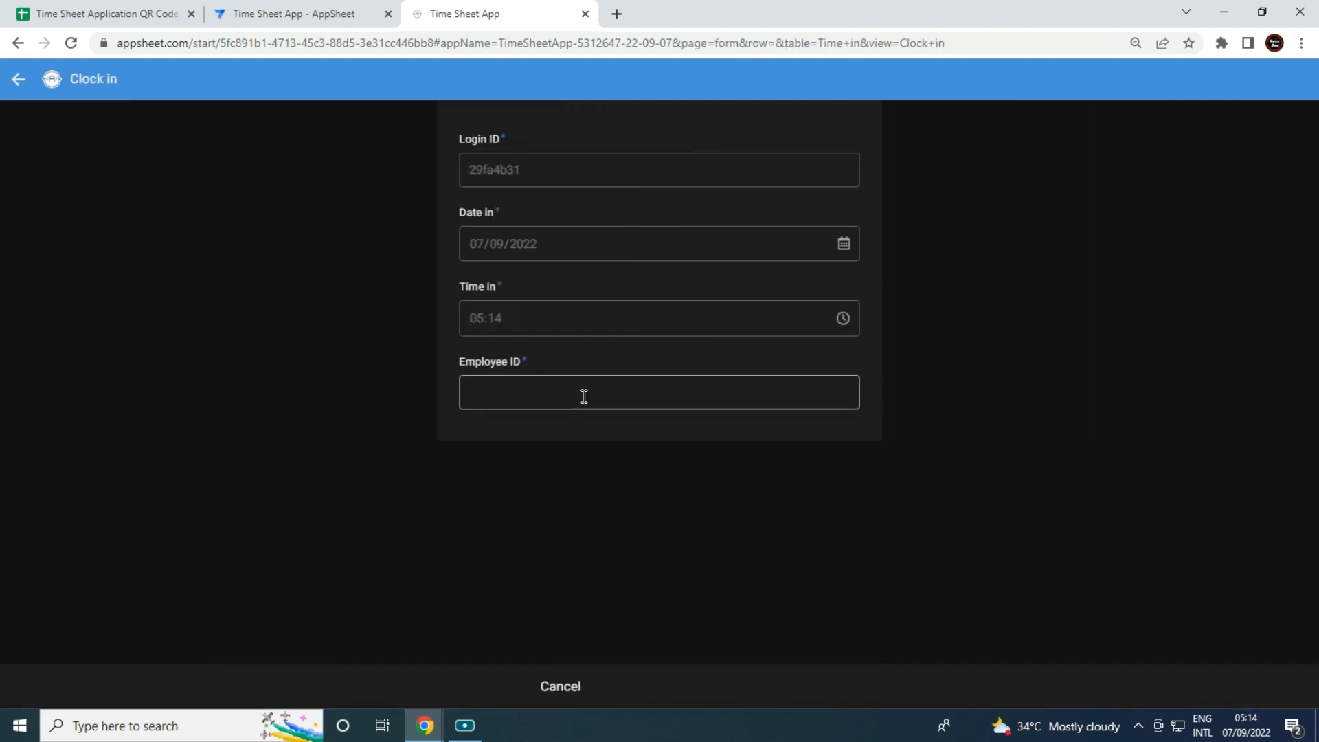
pyautogui.click(588, 394)
pyautogui.hotkey('ctrl', 'v')
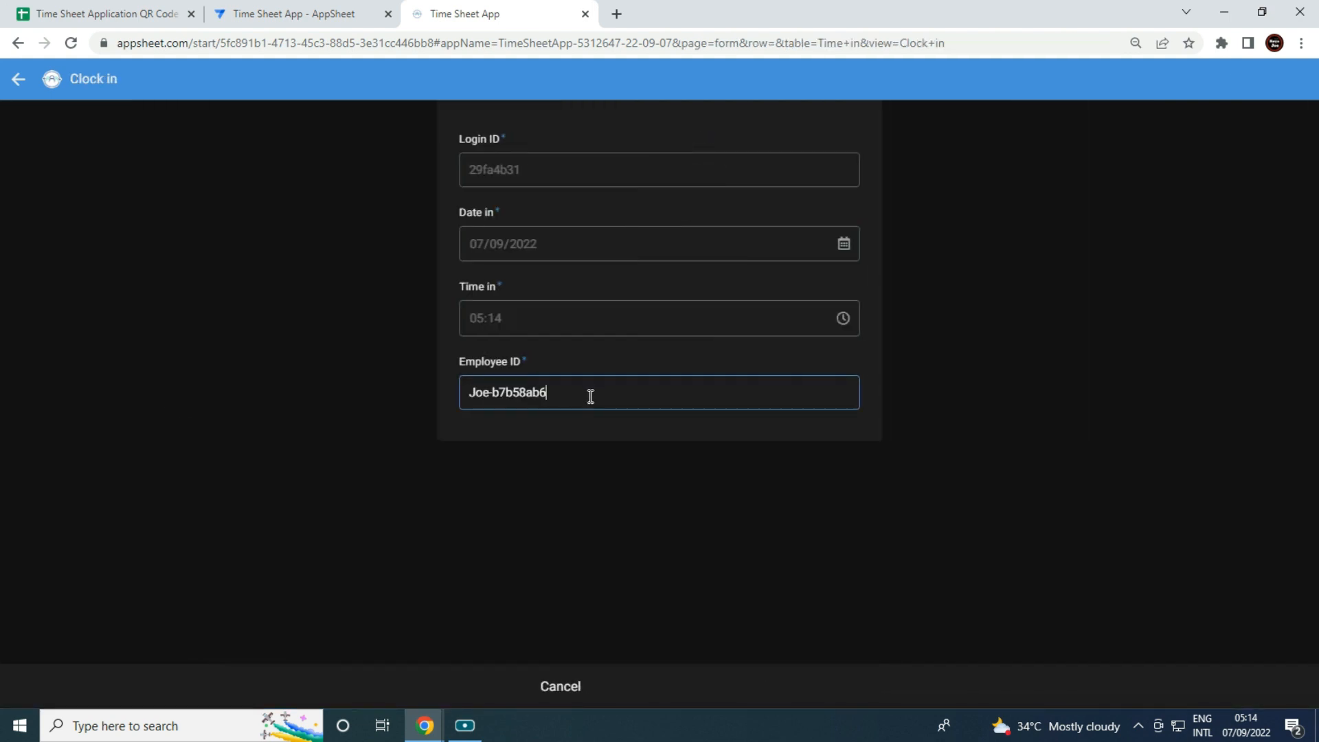
pyautogui.press('Return')
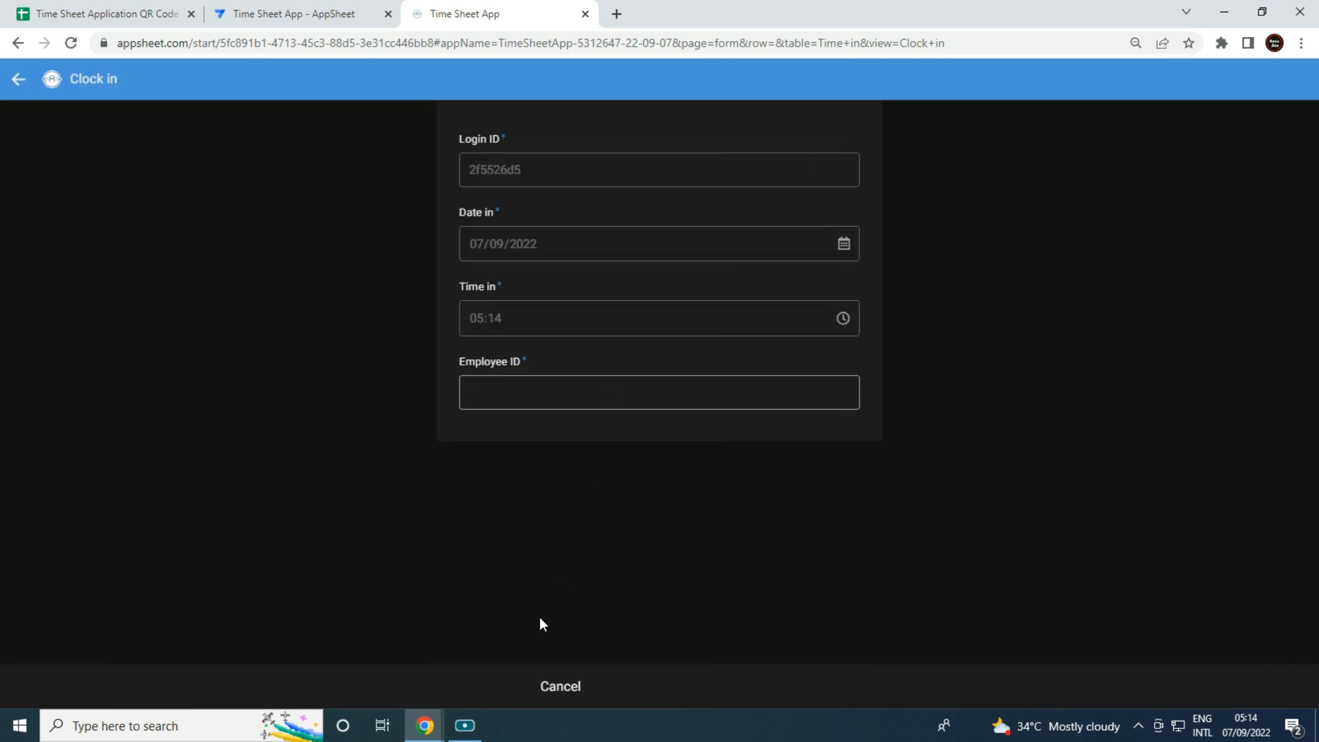
pyautogui.click(541, 687)
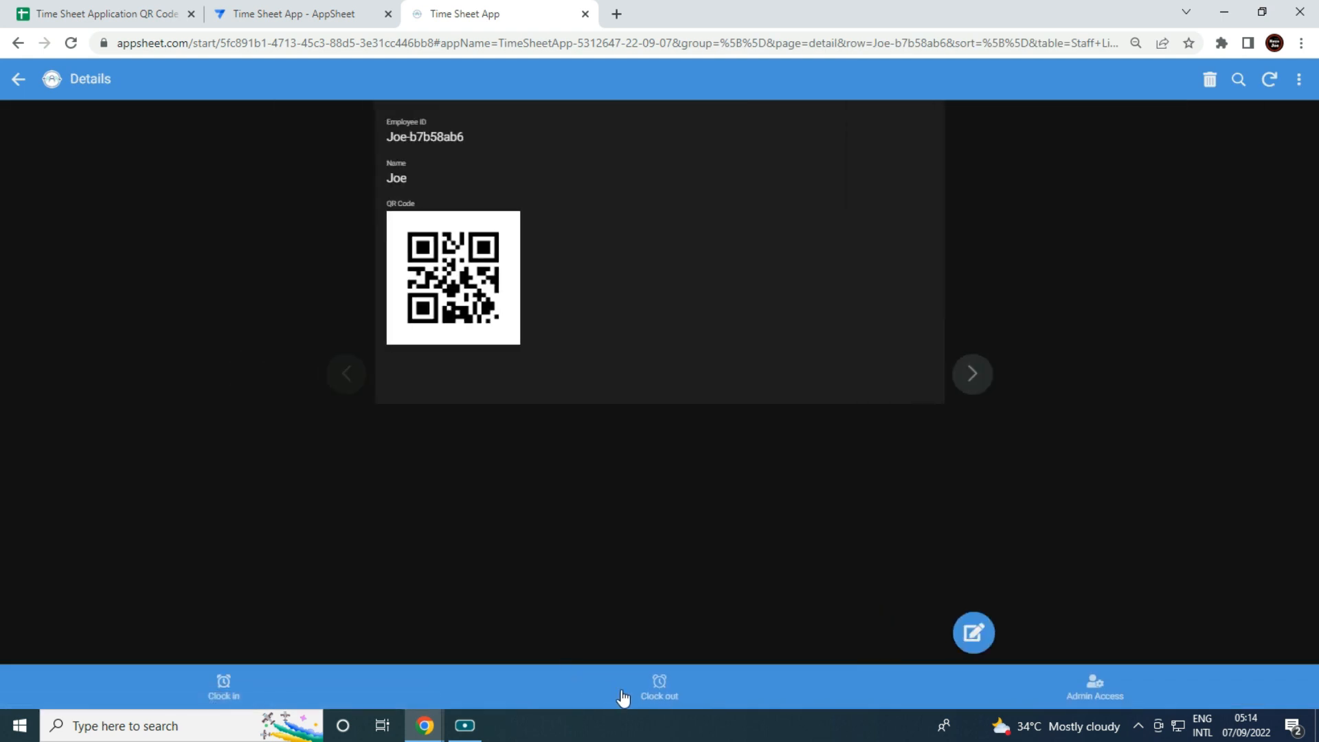
# Paste the Employee ID into the clock-out form, comparing against the clock-in form in the editor preview.
pyautogui.click(621, 694)
pyautogui.click(507, 401)
pyautogui.write('Joe-b7b59ab6')
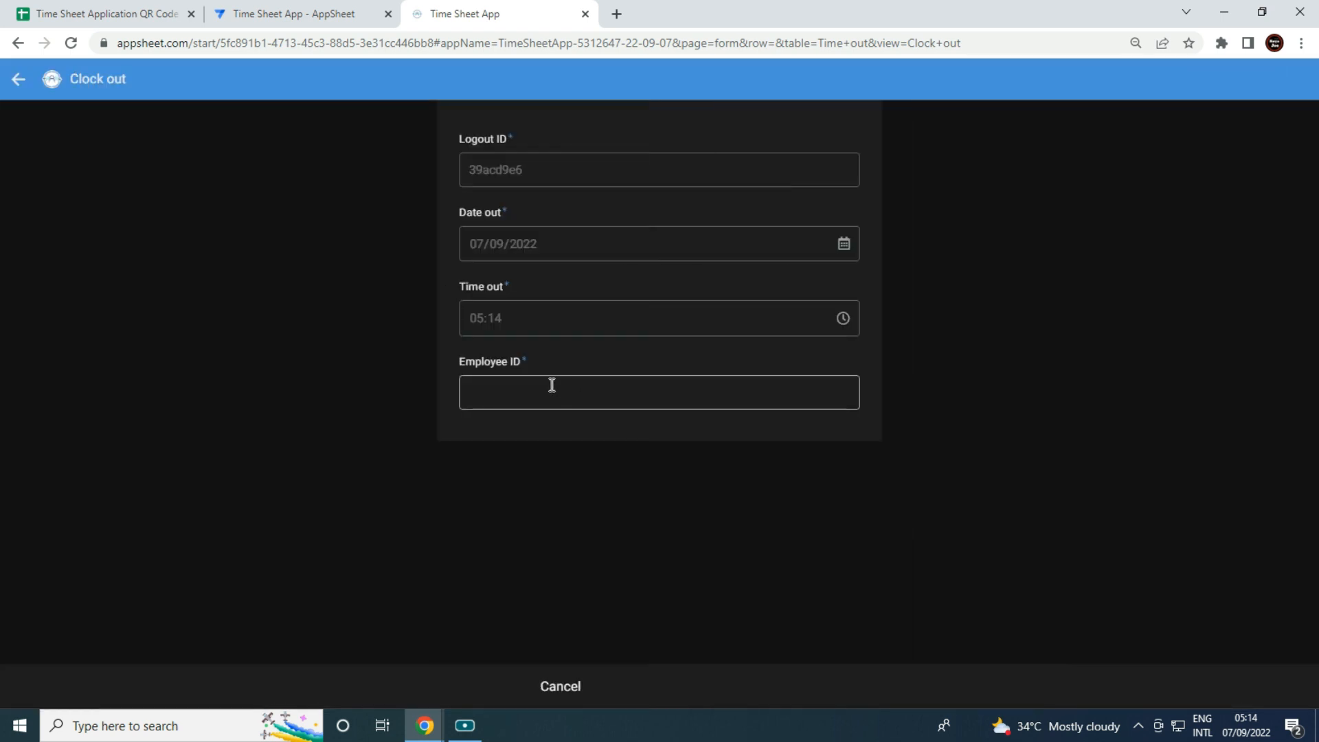
pyautogui.click(285, 13)
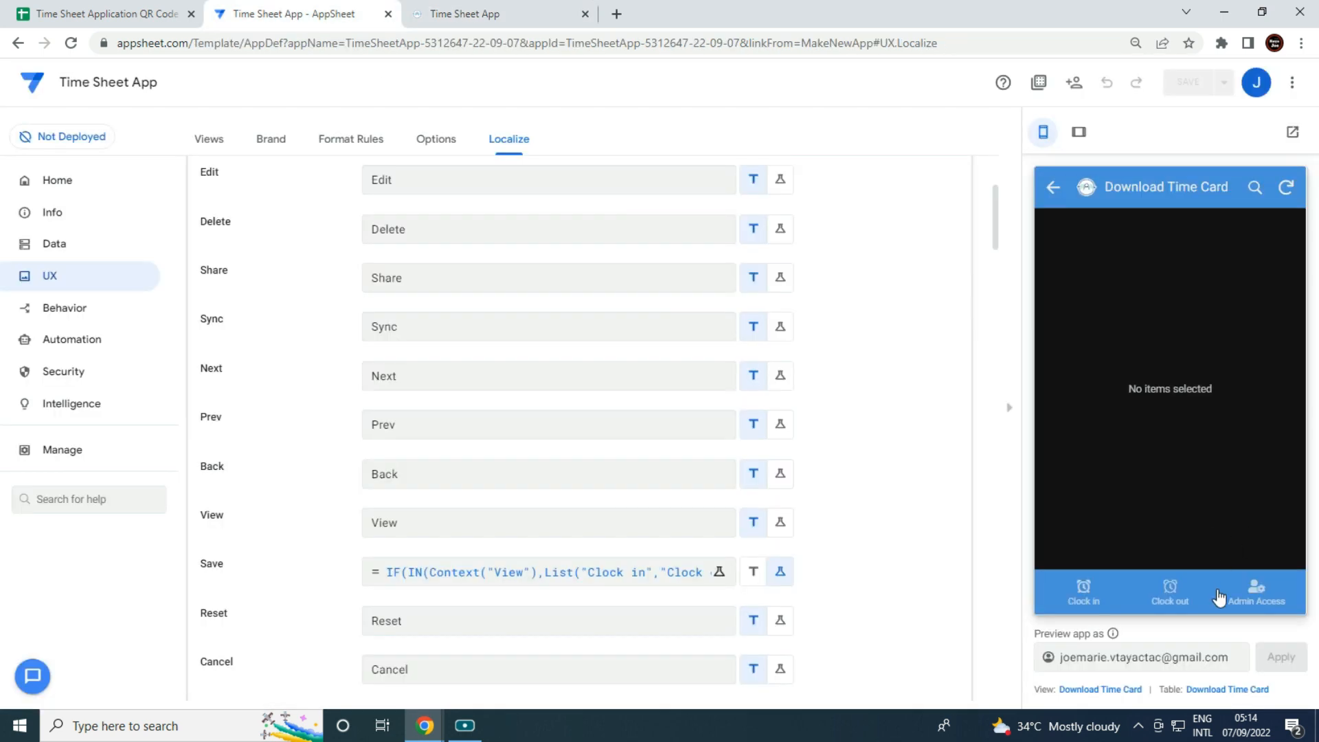
pyautogui.click(1092, 598)
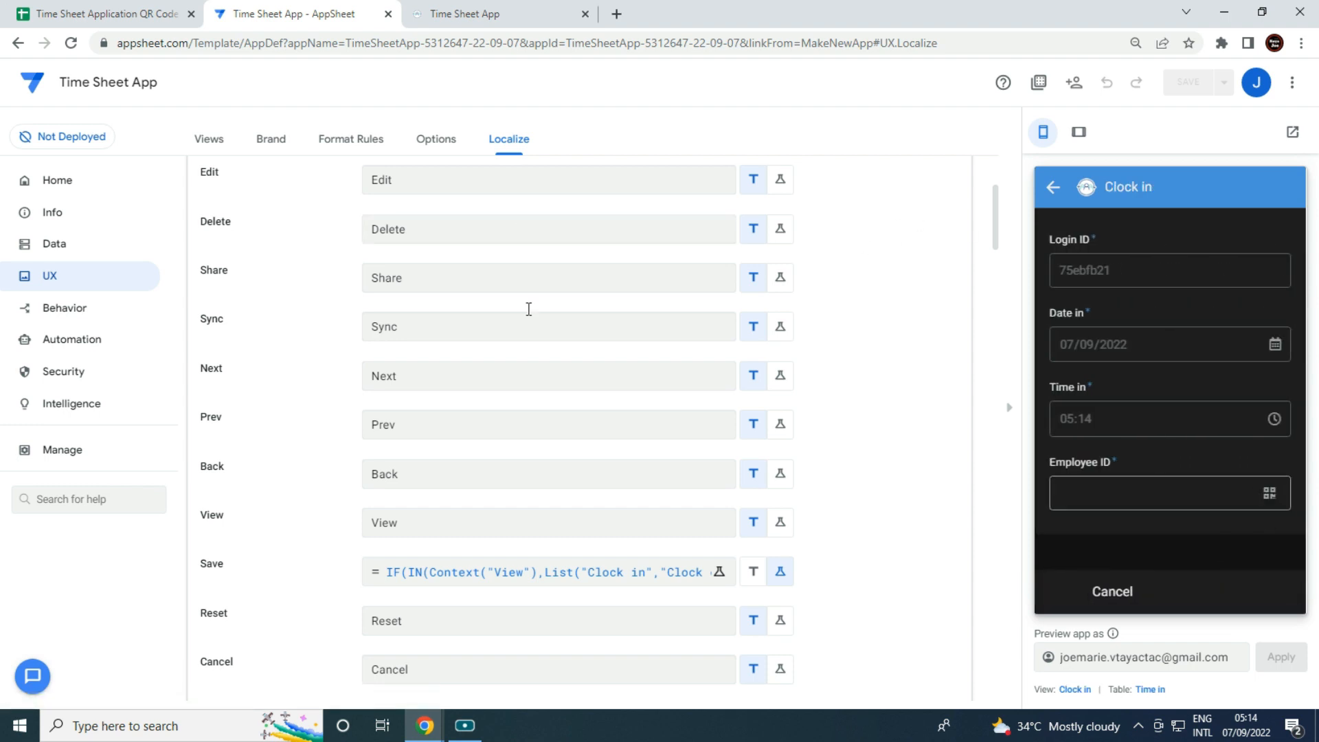
pyautogui.click(438, 8)
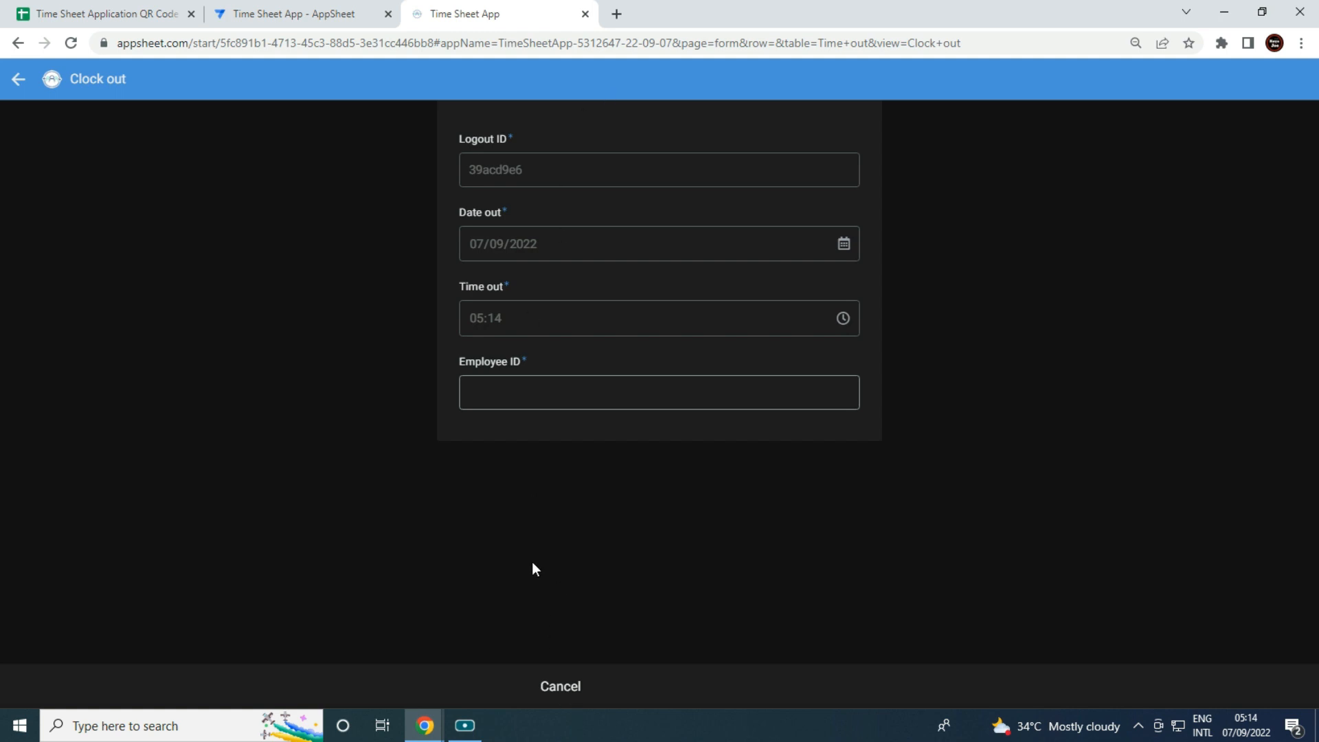
pyautogui.click(571, 687)
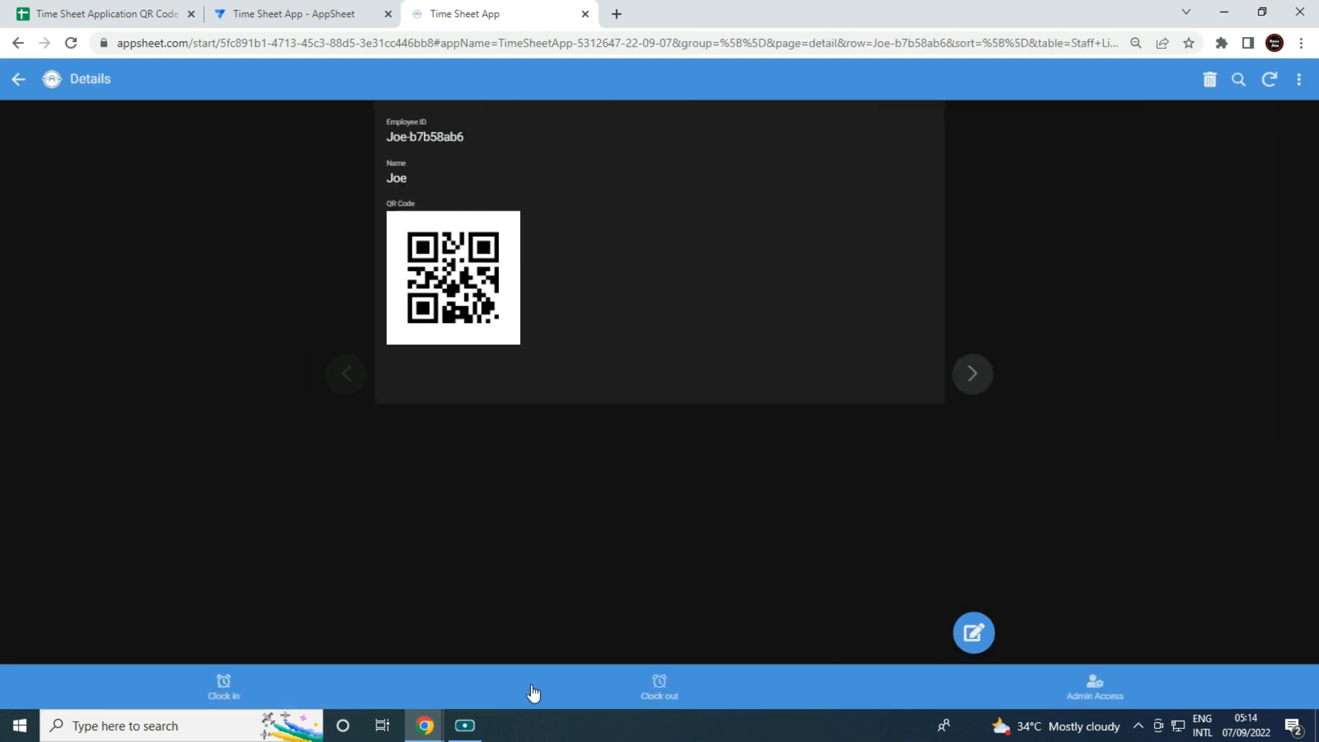
pyautogui.click(237, 688)
# Clock the first employee in and out again using their Employee ID.
pyautogui.click(558, 389)
pyautogui.write('Joe-b7b58ab6')
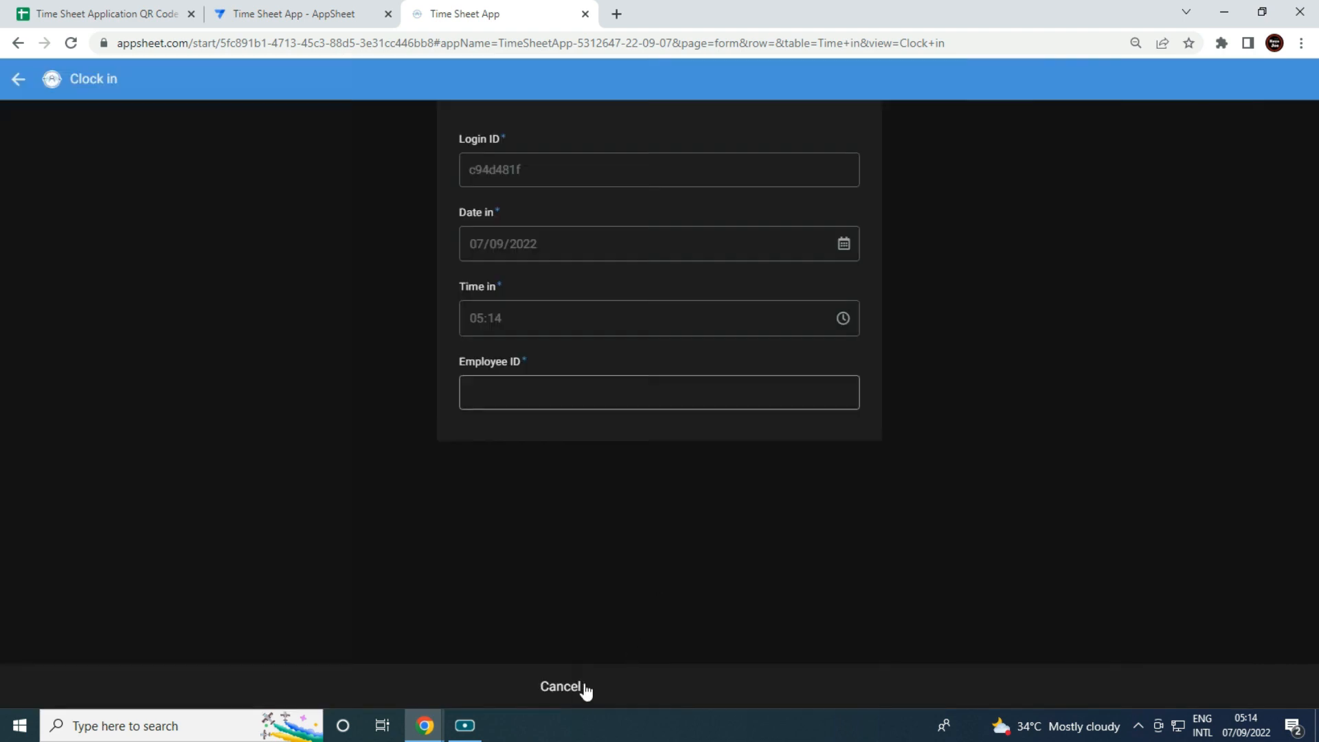
pyautogui.click(583, 686)
pyautogui.click(659, 685)
pyautogui.click(648, 382)
pyautogui.write('Joe-b7b58ab6')
pyautogui.press('Return')
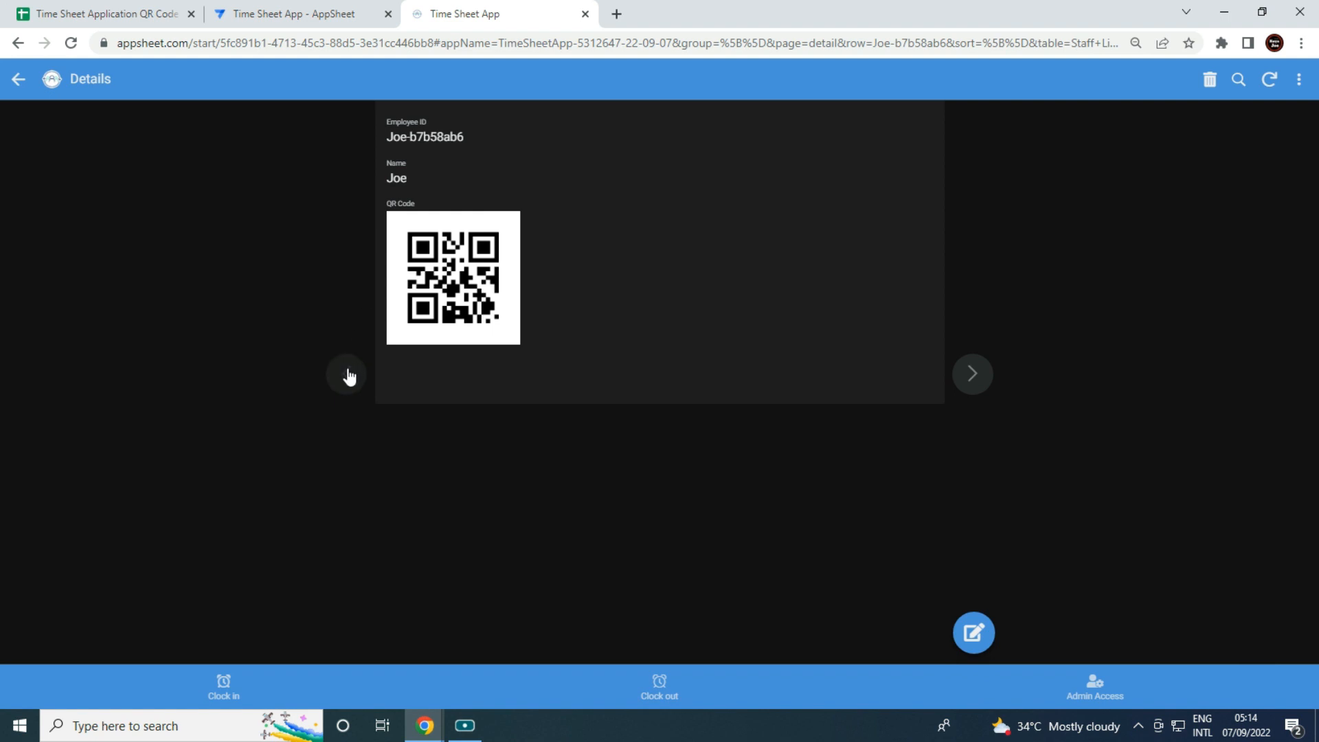
# Move to the next staff record, copy that employee's ID, and clock them in.
pyautogui.click(972, 375)
pyautogui.moveTo(482, 140); pyautogui.dragTo(390, 136)
pyautogui.hotkey('ctrl', 'c')
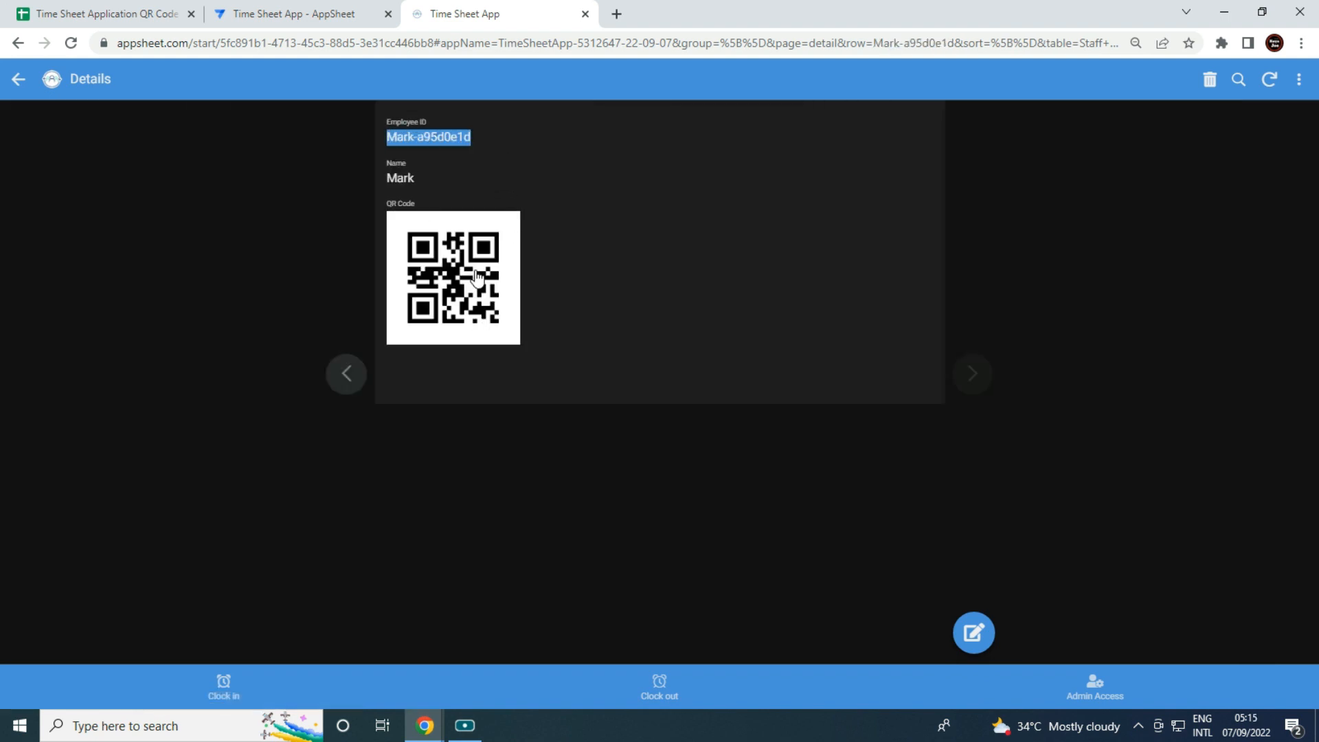
pyautogui.click(224, 693)
pyautogui.click(578, 398)
pyautogui.hotkey('ctrl', 'v')
pyautogui.press('Return')
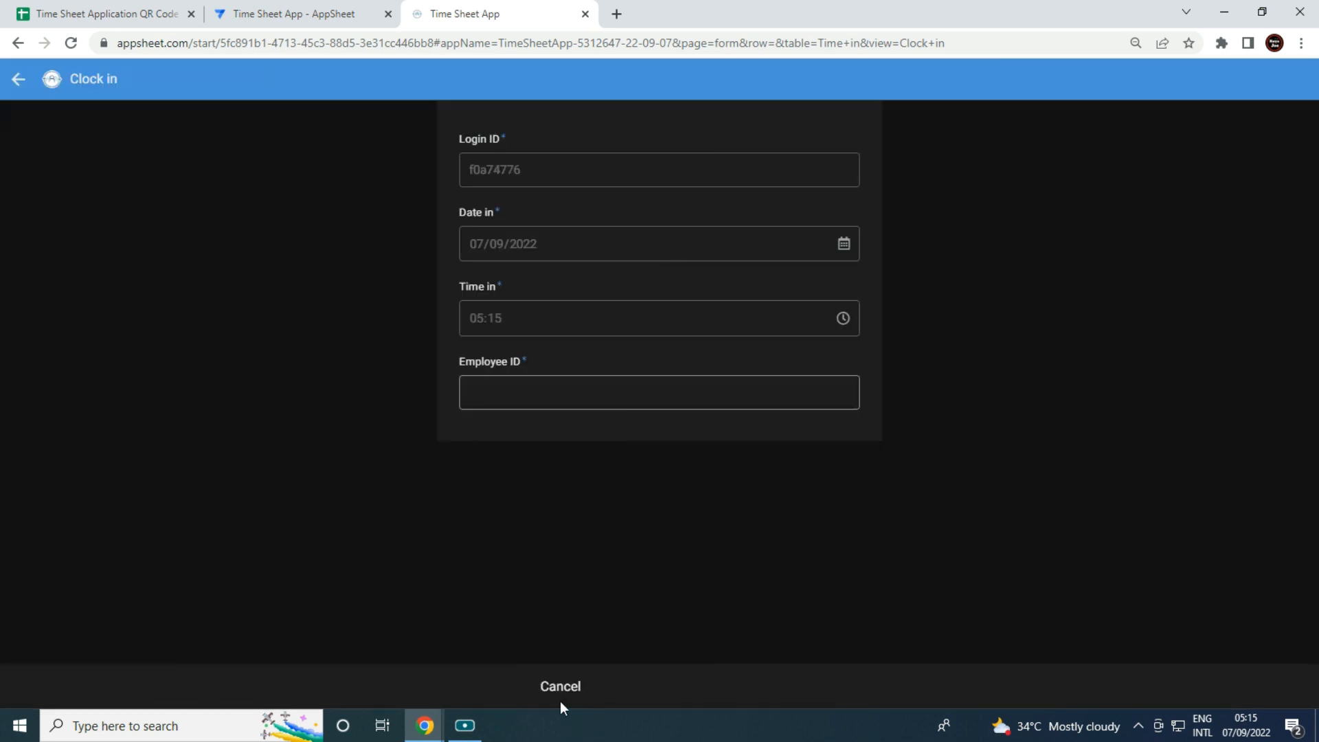
# Clock the second employee out, then switch to the Time Sheet spreadsheet.
pyautogui.click(559, 701)
pyautogui.click(658, 686)
pyautogui.click(537, 395)
pyautogui.hotkey('ctrl', 'v')
pyautogui.click(598, 473)
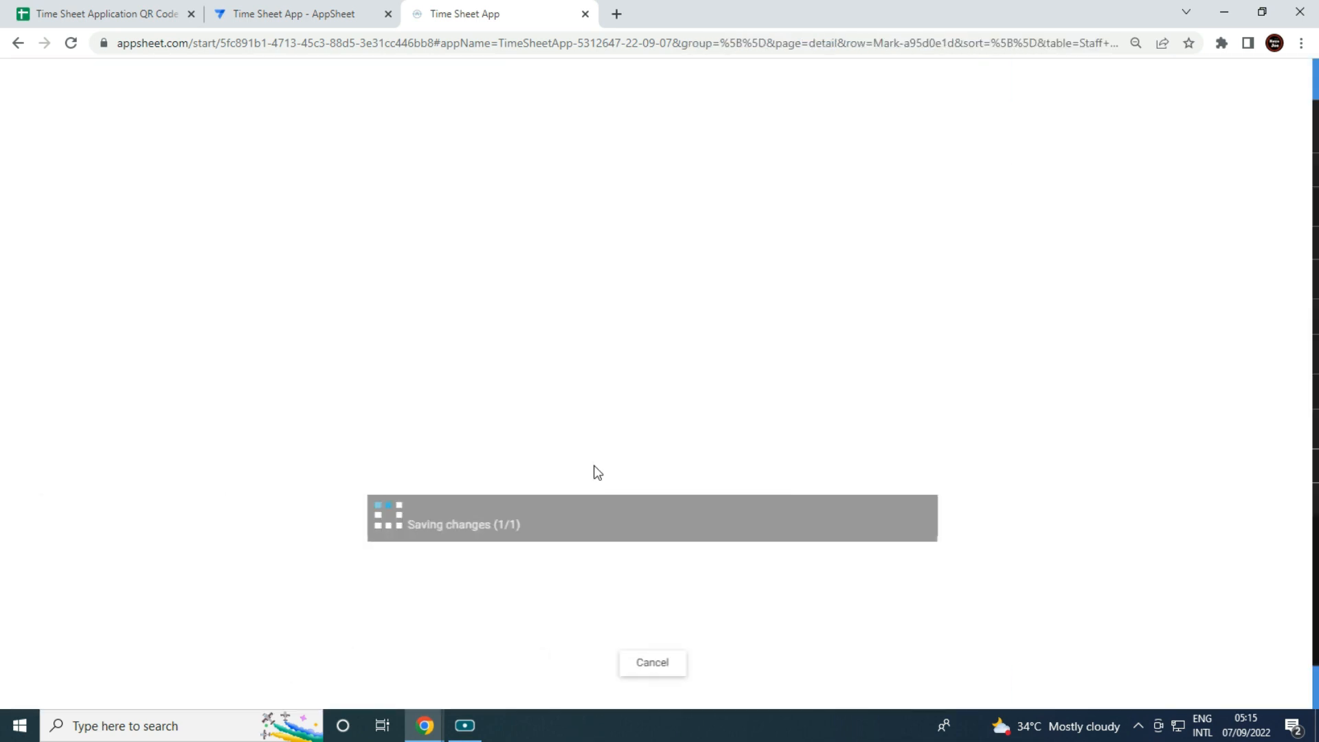
pyautogui.click(121, 13)
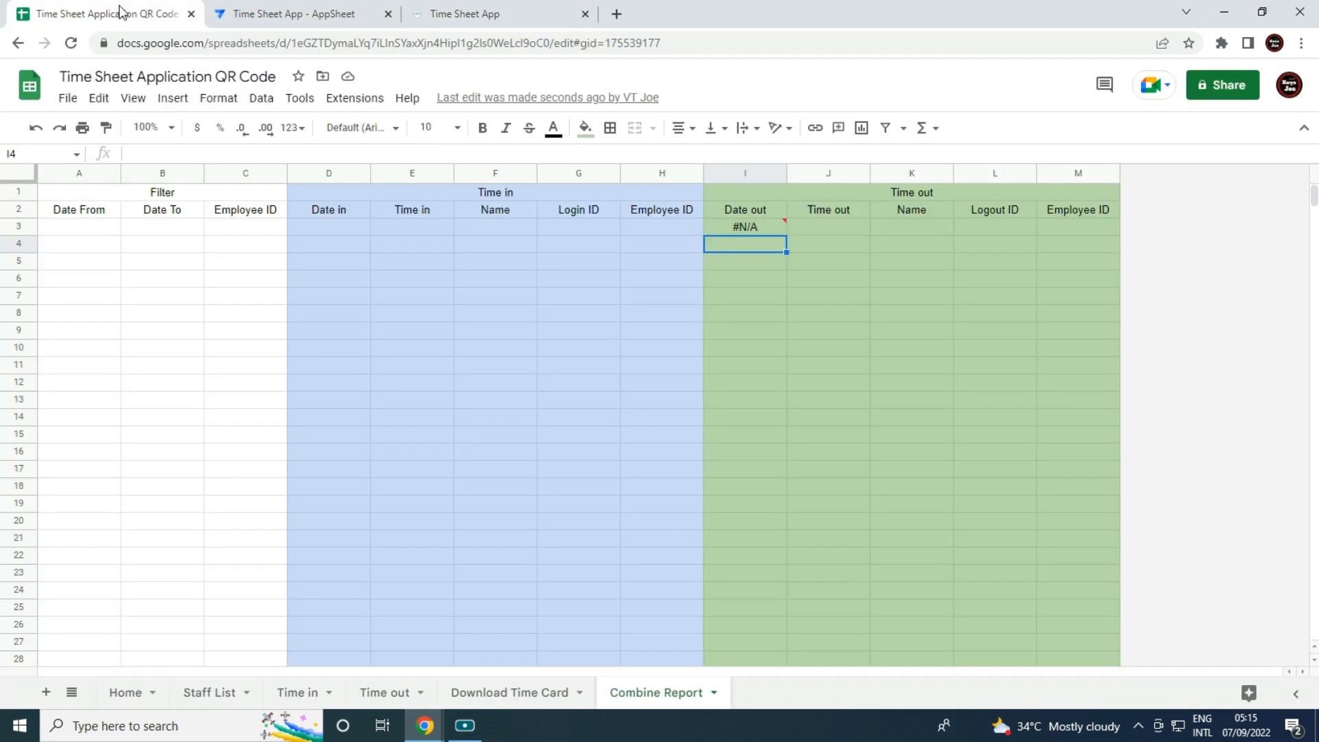
# Review the new clock-in rows on Time in and the clock-out rows on Time out.
pyautogui.click(305, 698)
pyautogui.click(236, 489)
pyautogui.click(274, 209)
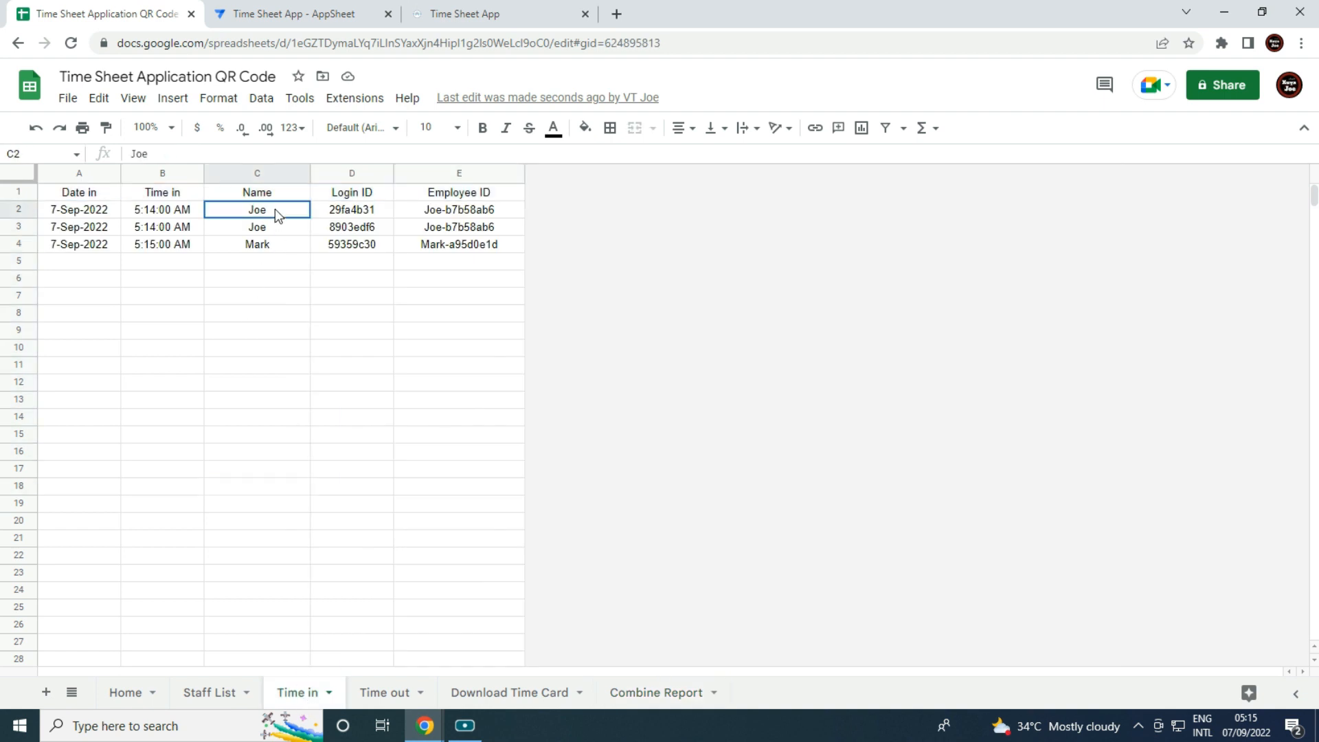
pyautogui.click(274, 233)
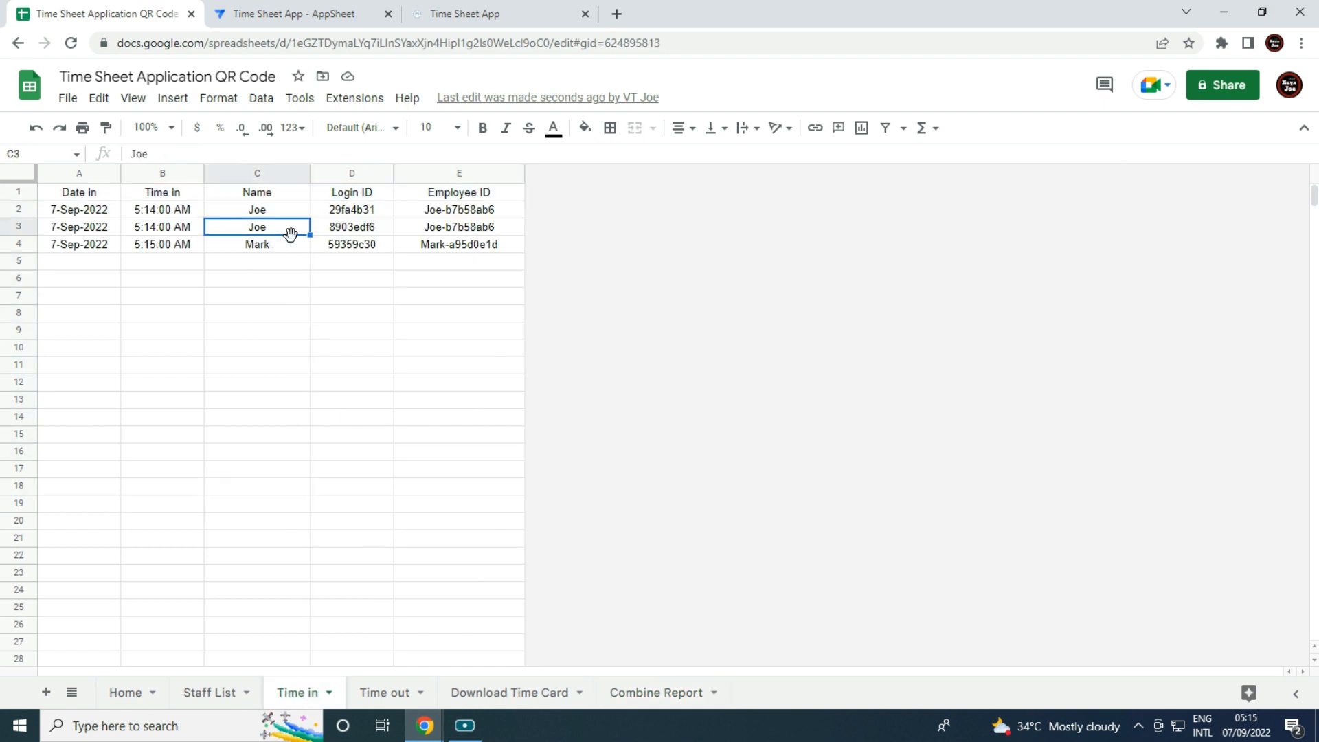
pyautogui.click(378, 694)
pyautogui.click(249, 246)
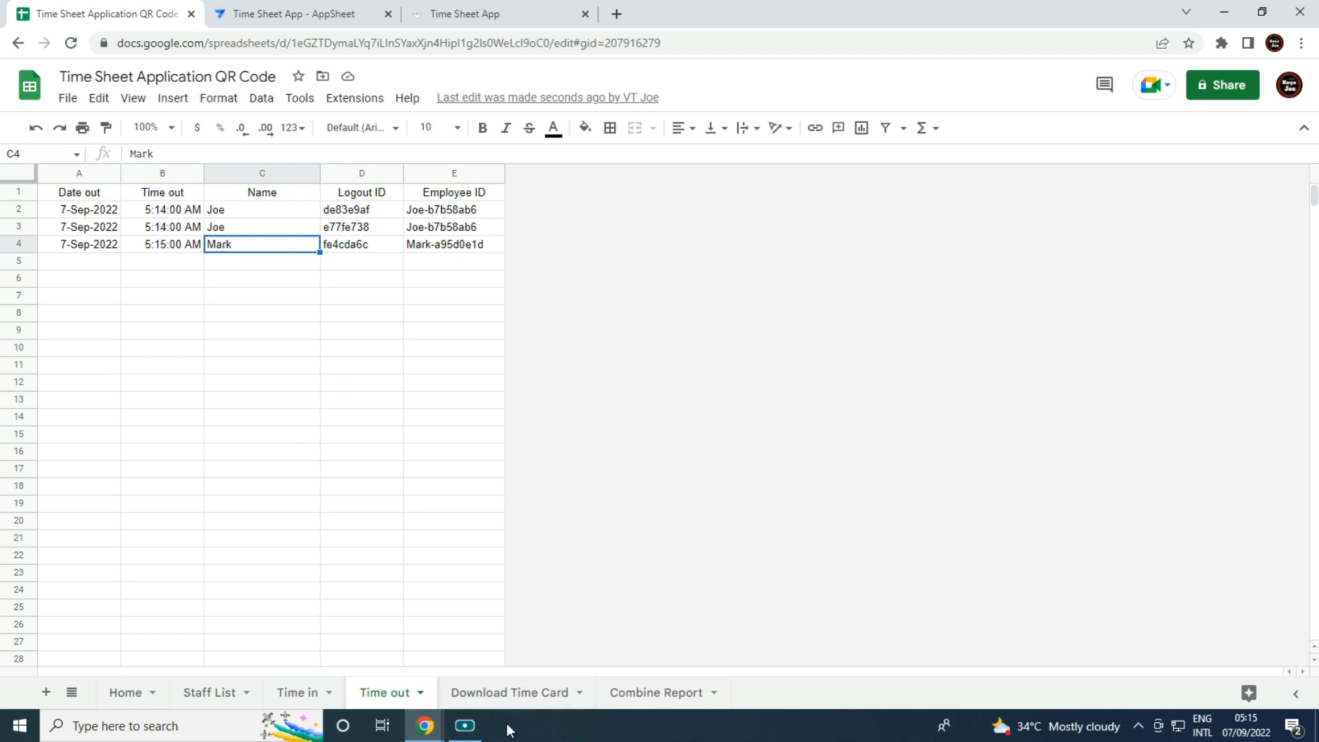
# On Download Time Card, enter Date From 1/9/2022 and Date To 30 Sep 2022.
pyautogui.click(509, 695)
pyautogui.click(267, 474)
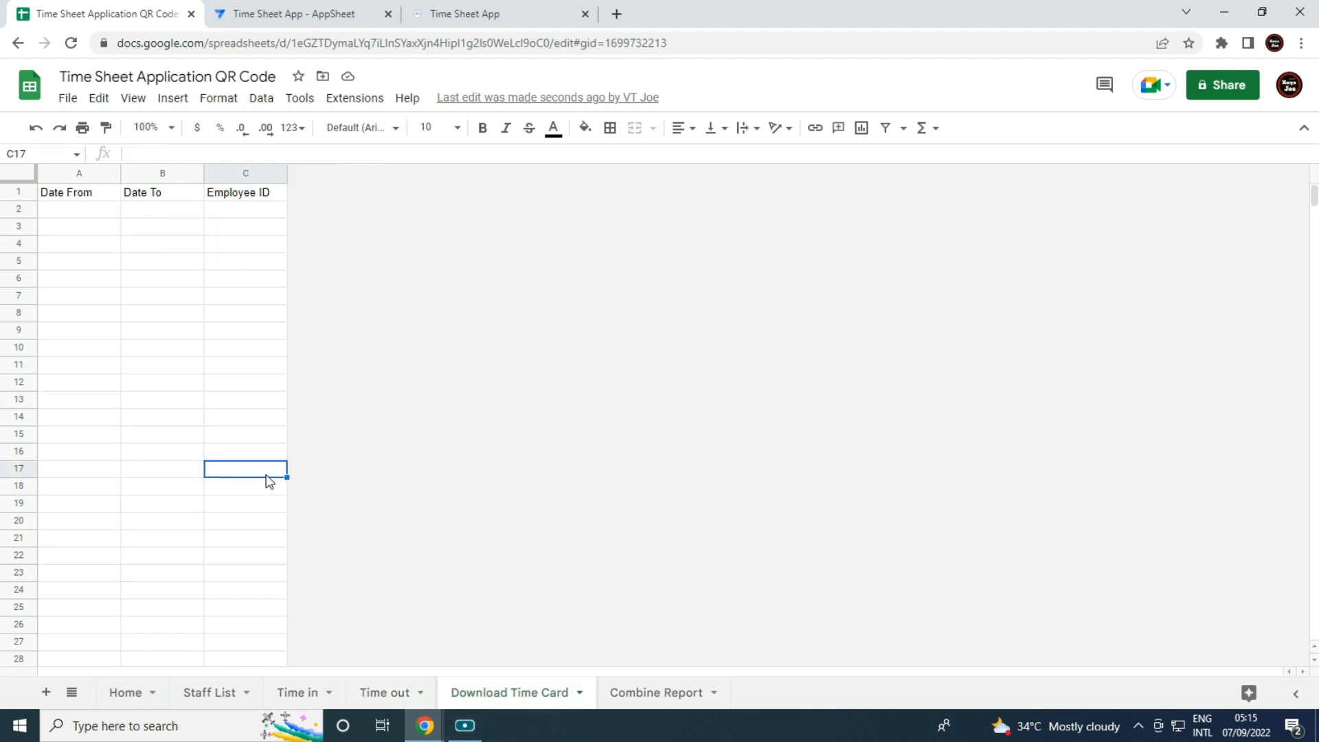
pyautogui.click(76, 213)
pyautogui.write('1/9/2022')
pyautogui.press('Tab')
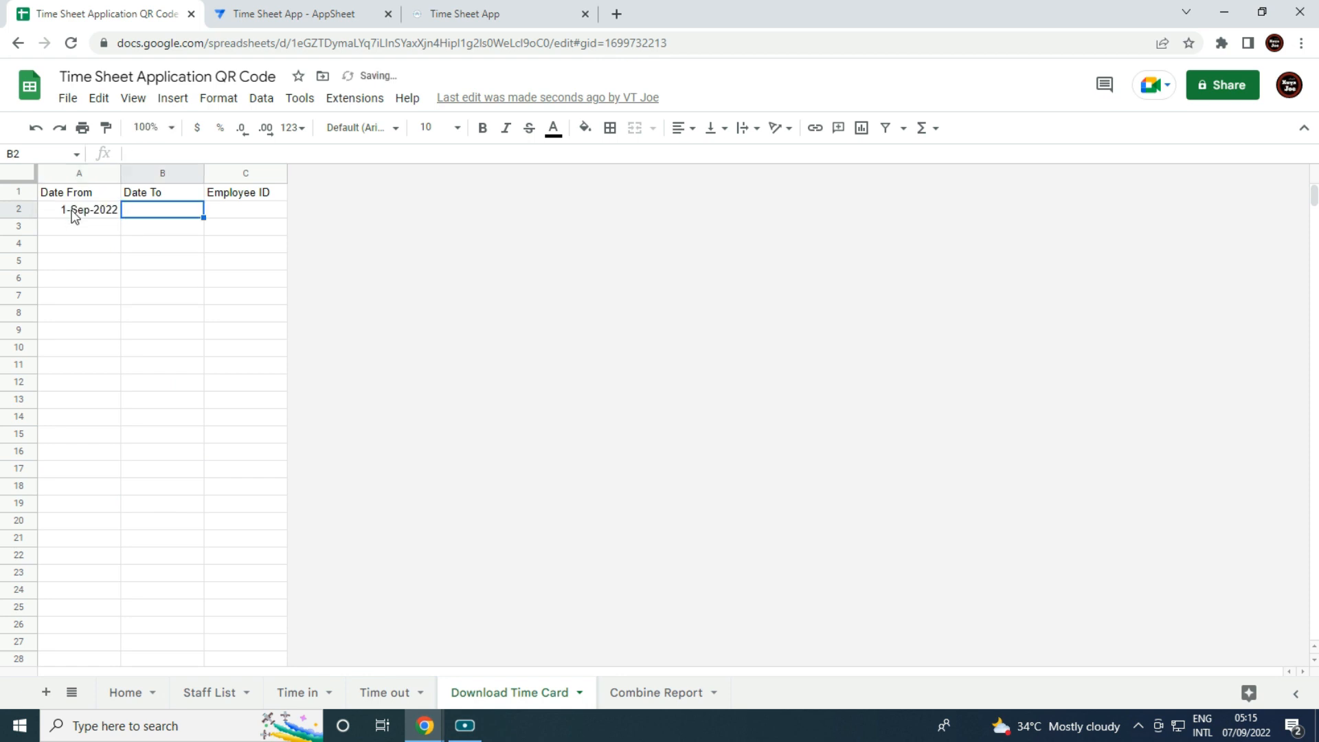
pyautogui.write('30sep')
pyautogui.press('Tab')
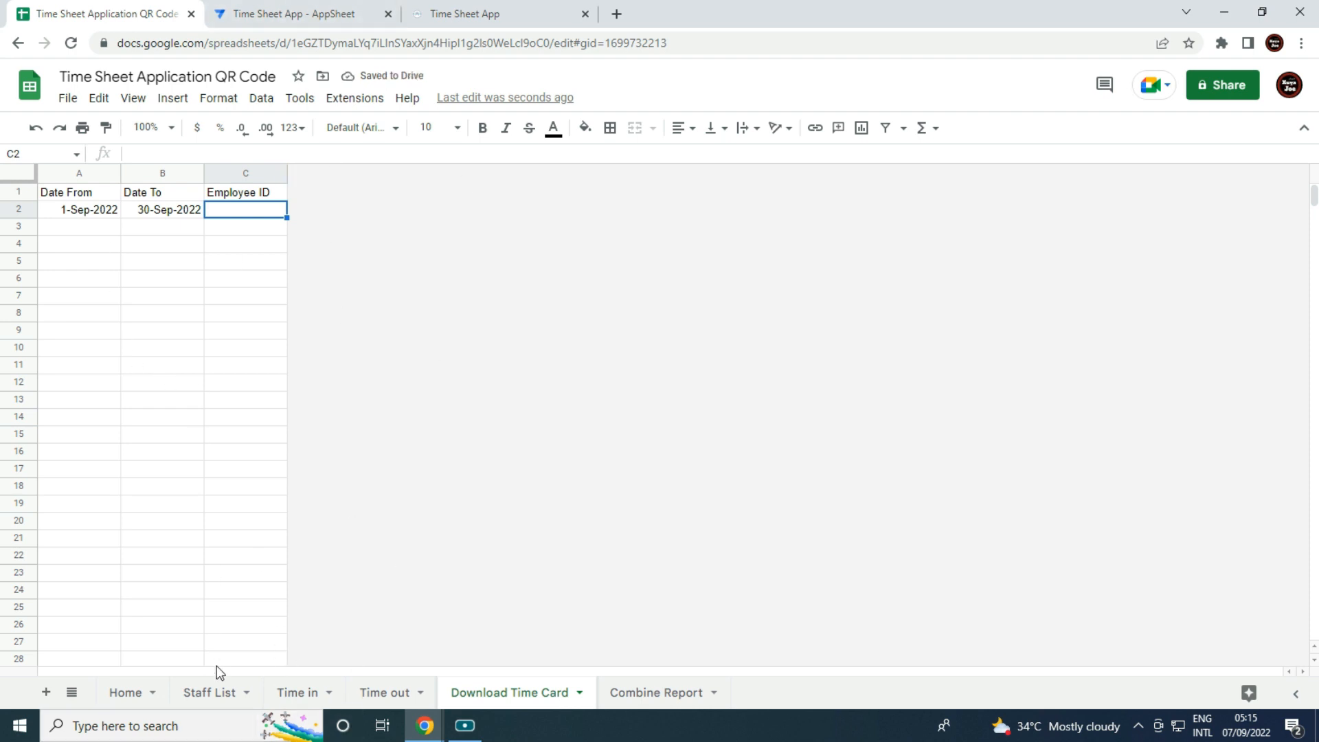
# Copy the first Employee ID from Time in E2 into the Download Time Card's C2.
pyautogui.click(288, 694)
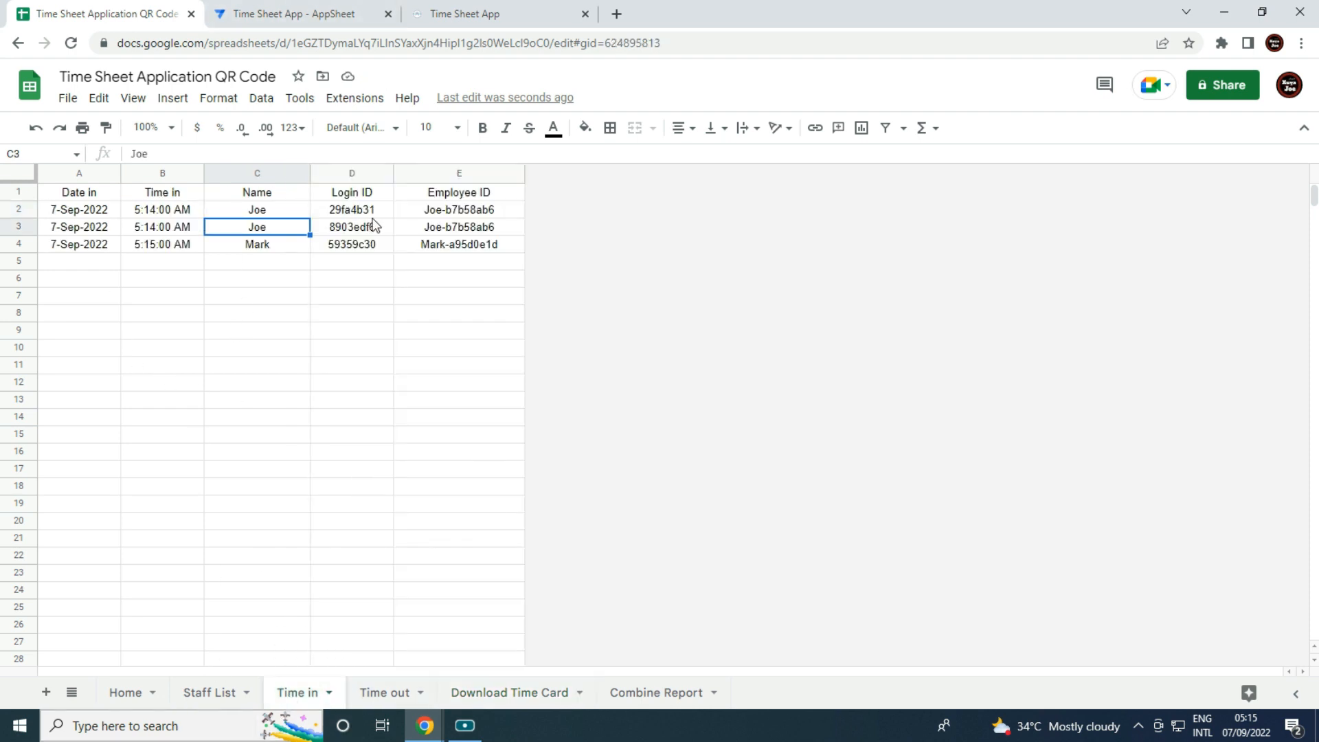
pyautogui.click(443, 212)
pyautogui.hotkey('ctrl', 'c')
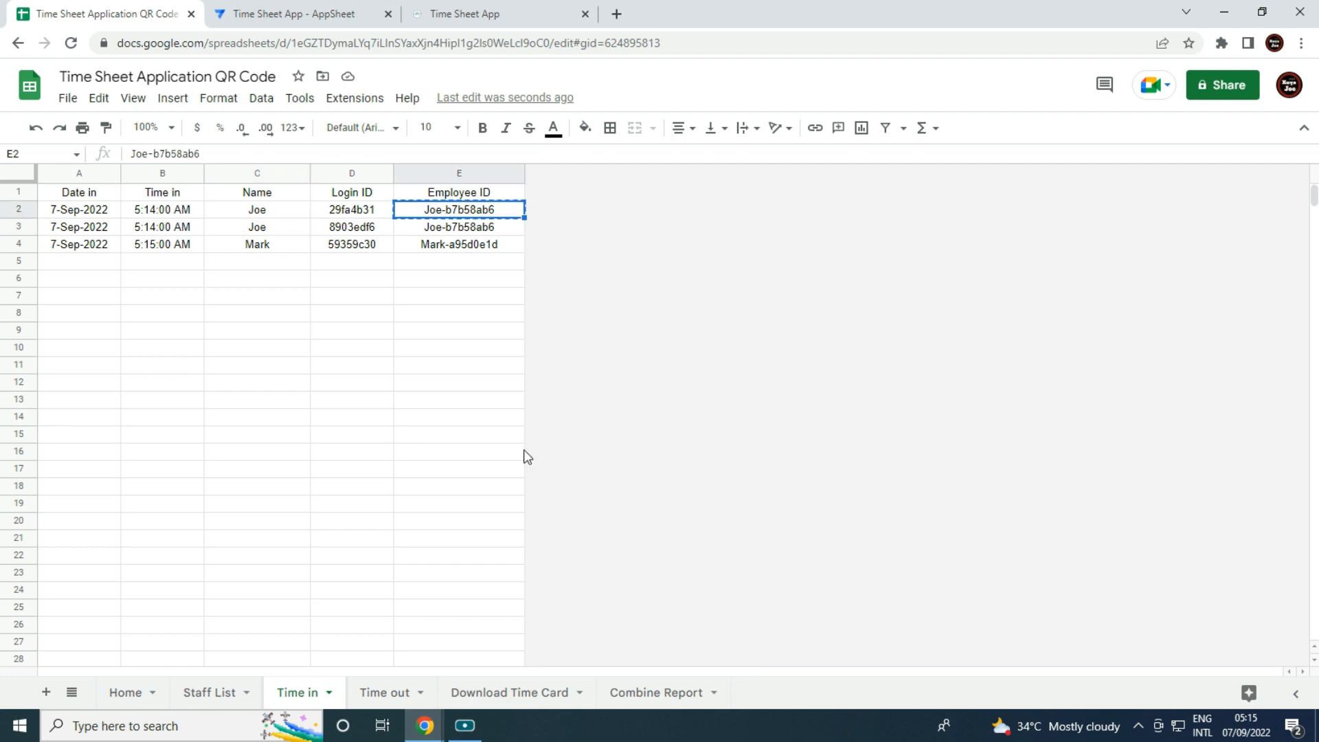
pyautogui.click(495, 695)
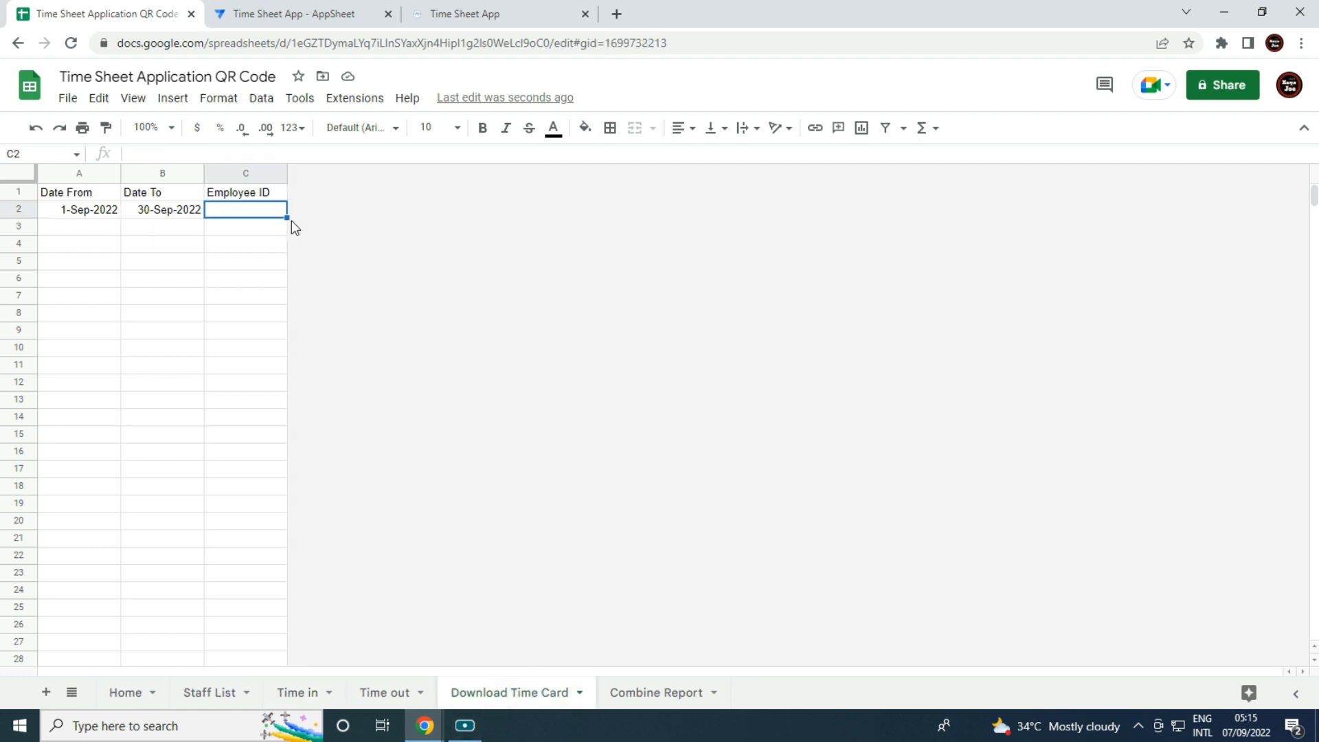
pyautogui.hotkey('ctrl', 'v')
pyautogui.click(249, 382)
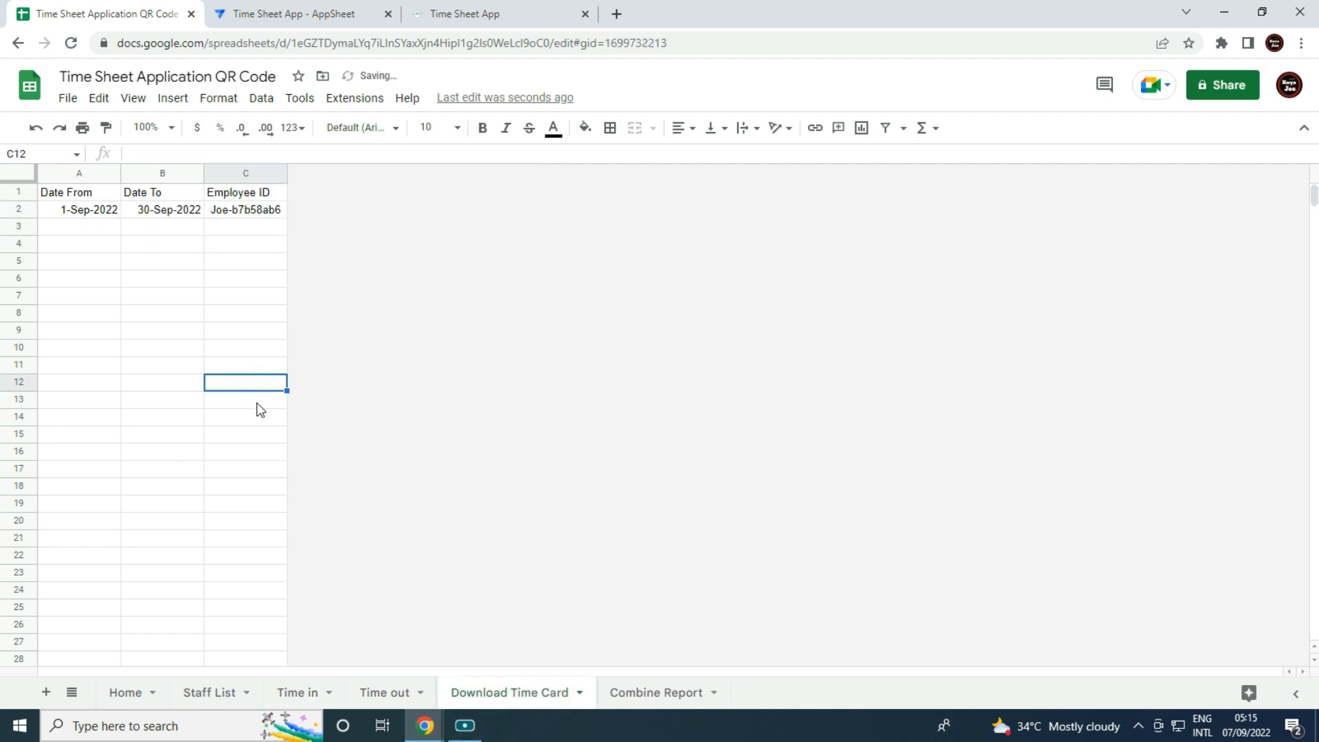
# Look through the Combine Report, Time out, Time in and Staff List sheets and inspect I3's formula.
pyautogui.click(638, 690)
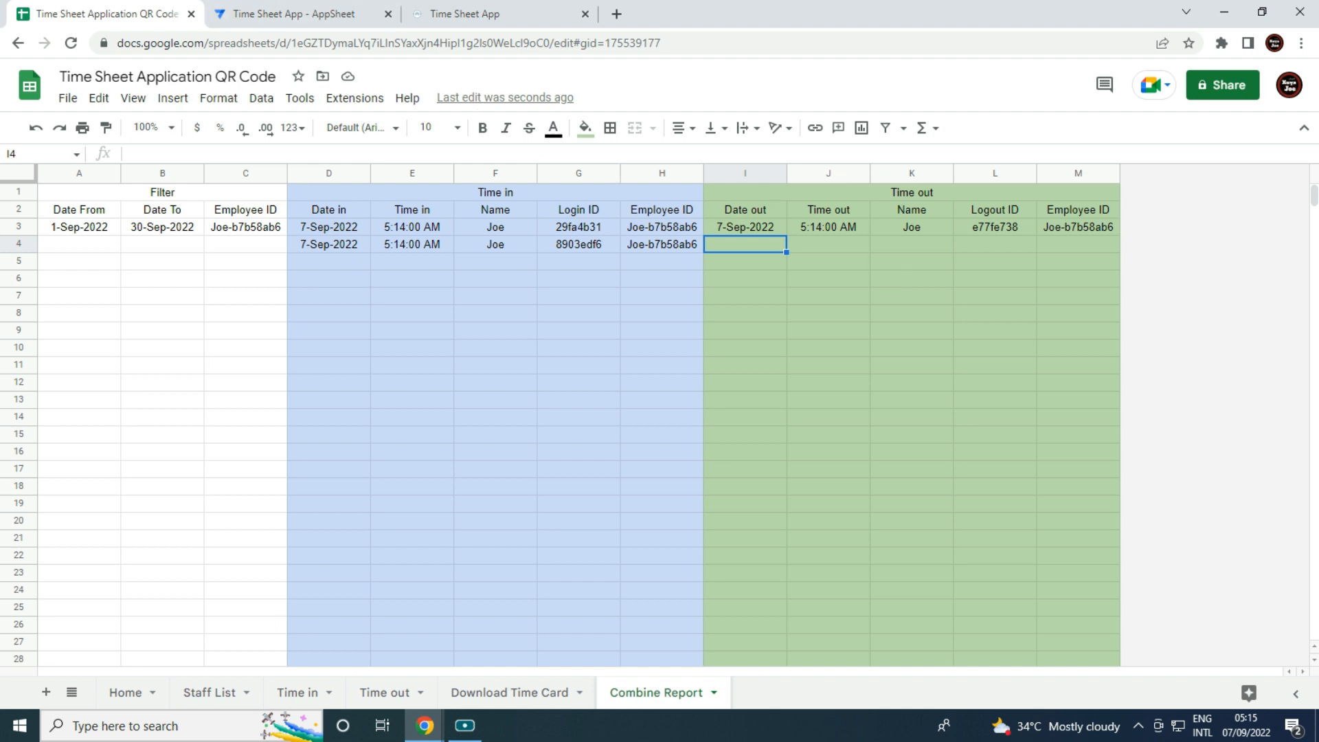
pyautogui.click(375, 694)
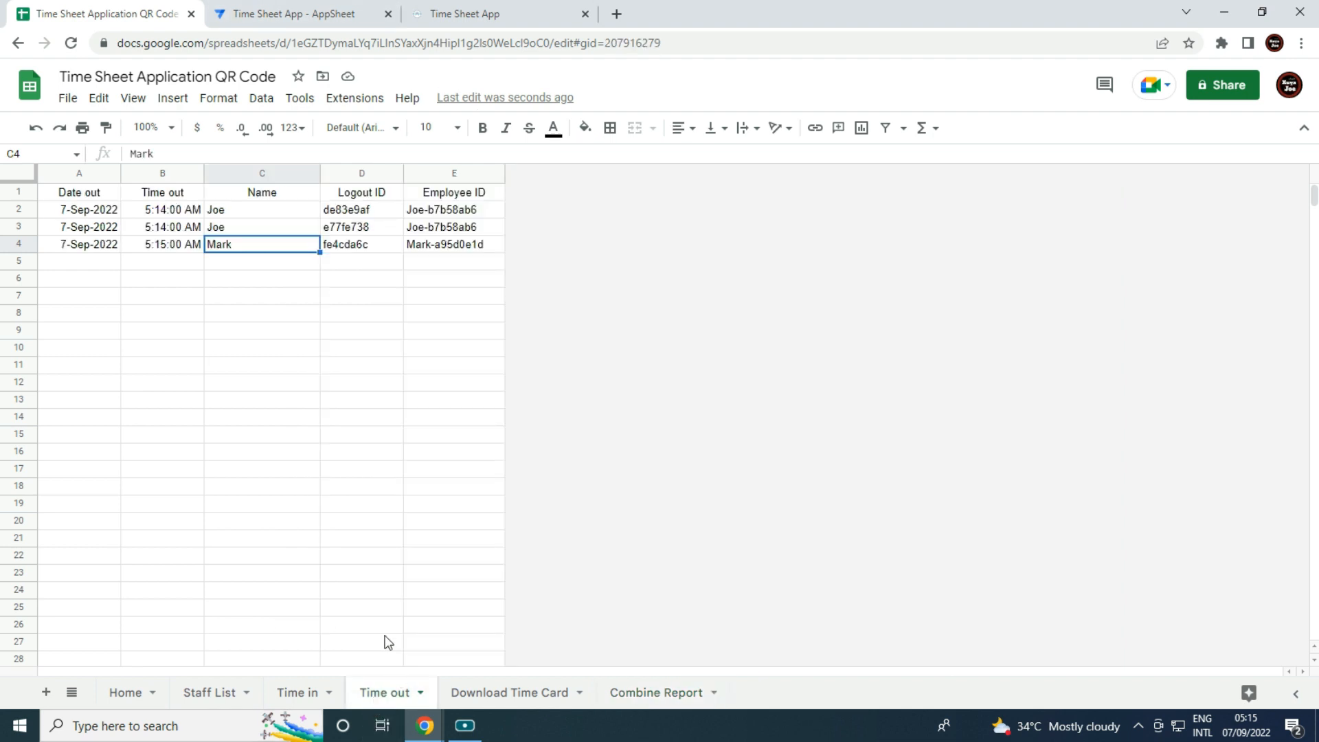
pyautogui.click(293, 698)
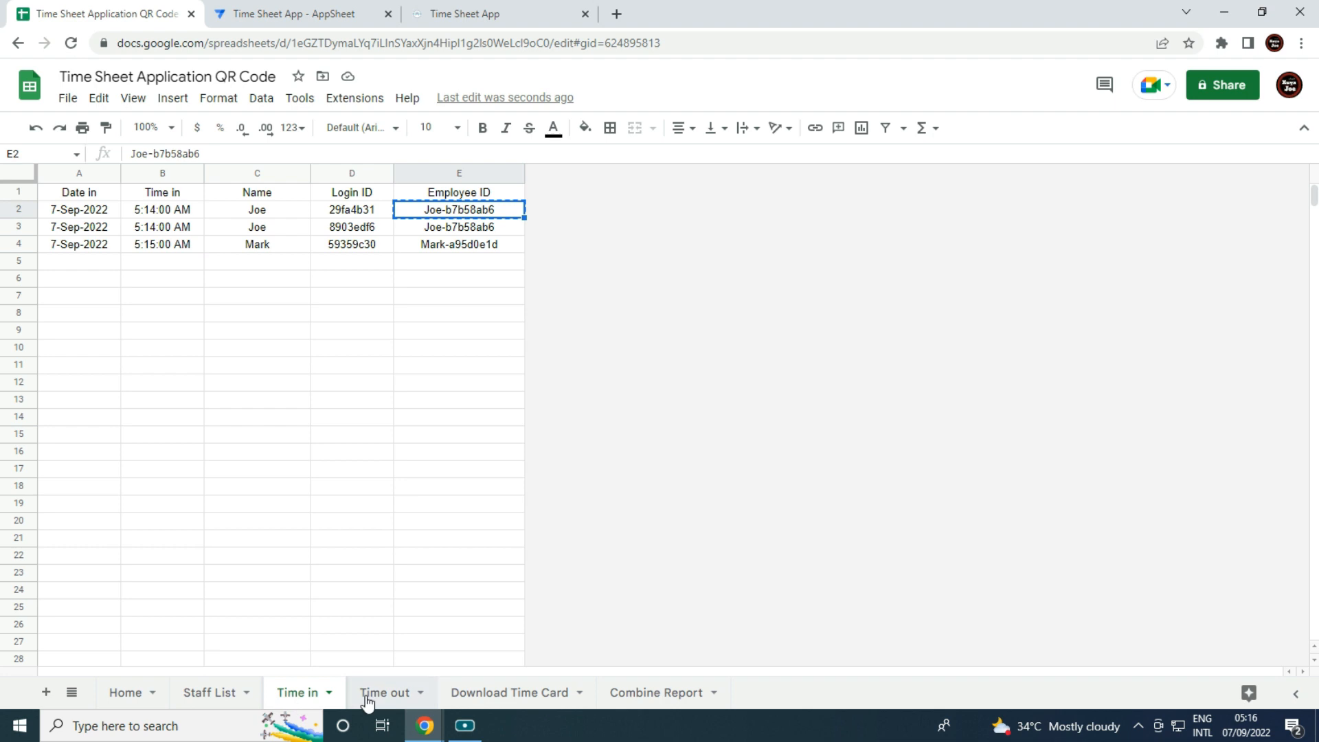
pyautogui.click(370, 700)
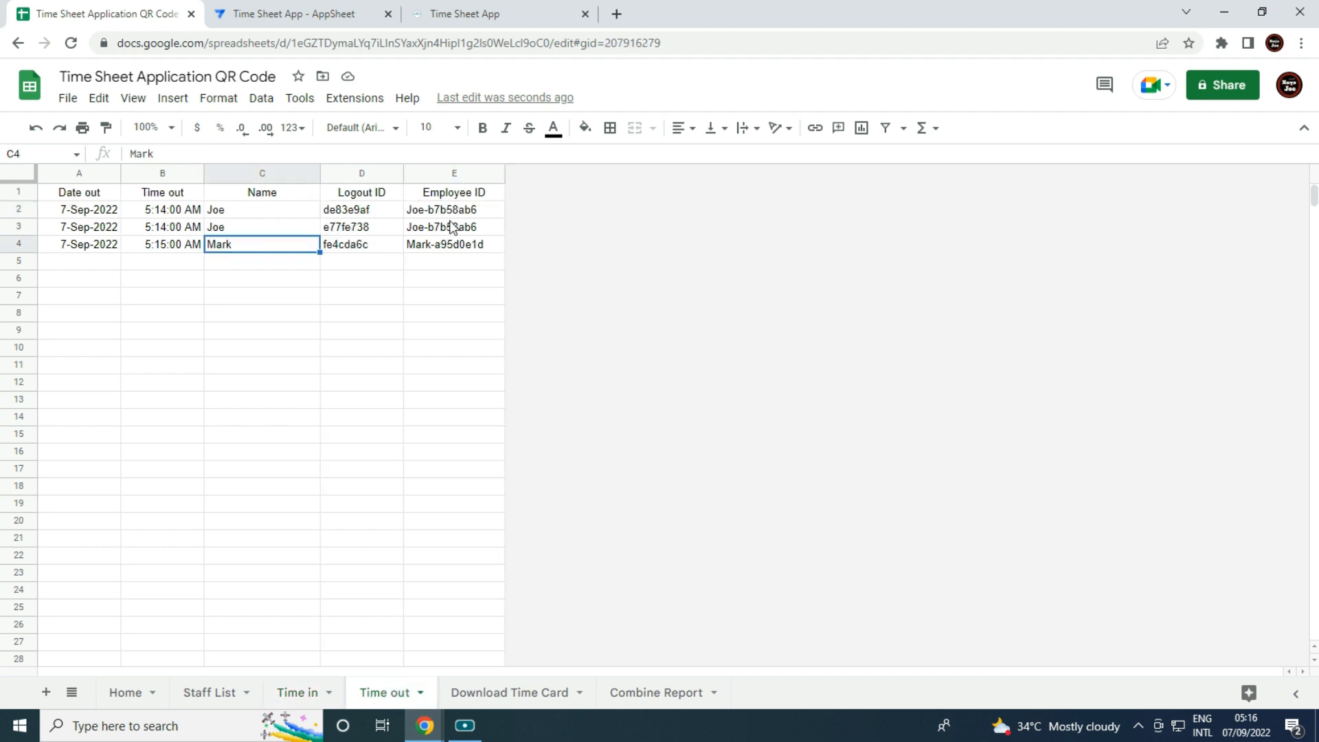
pyautogui.click(219, 692)
pyautogui.click(663, 694)
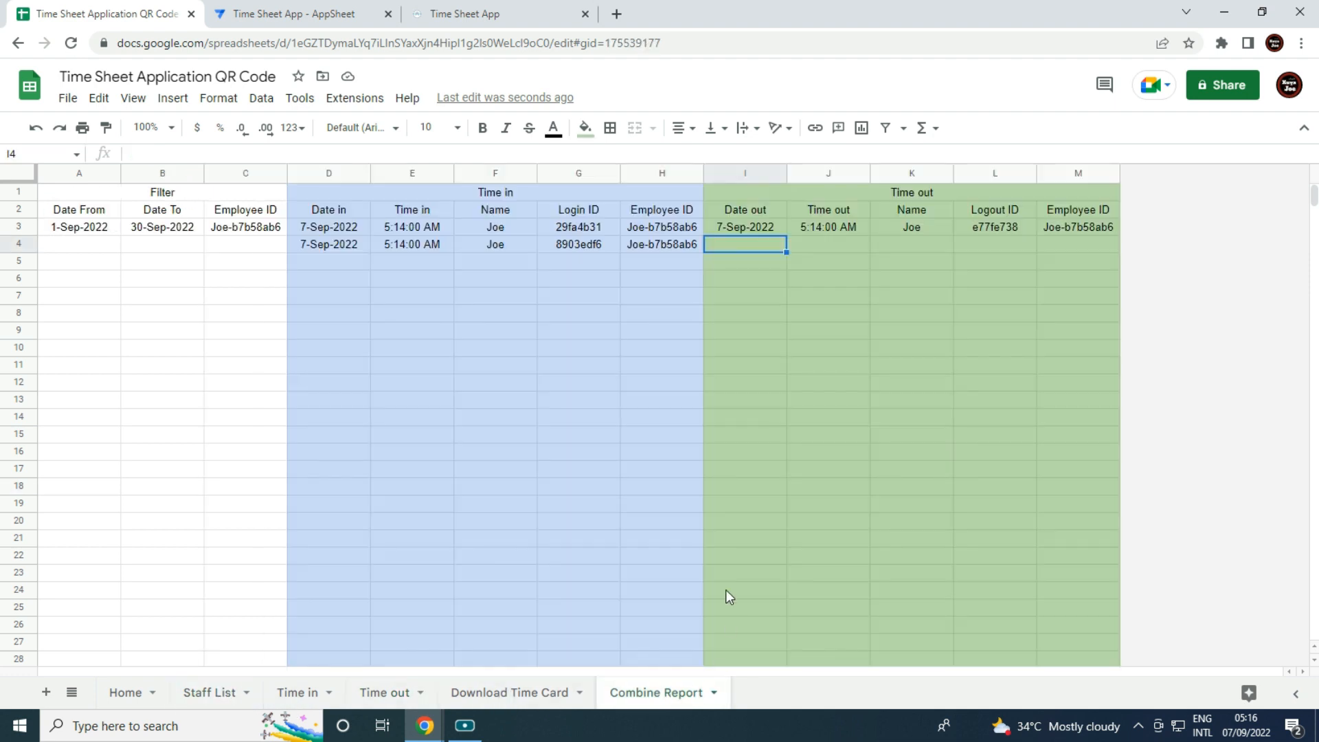
pyautogui.click(736, 223)
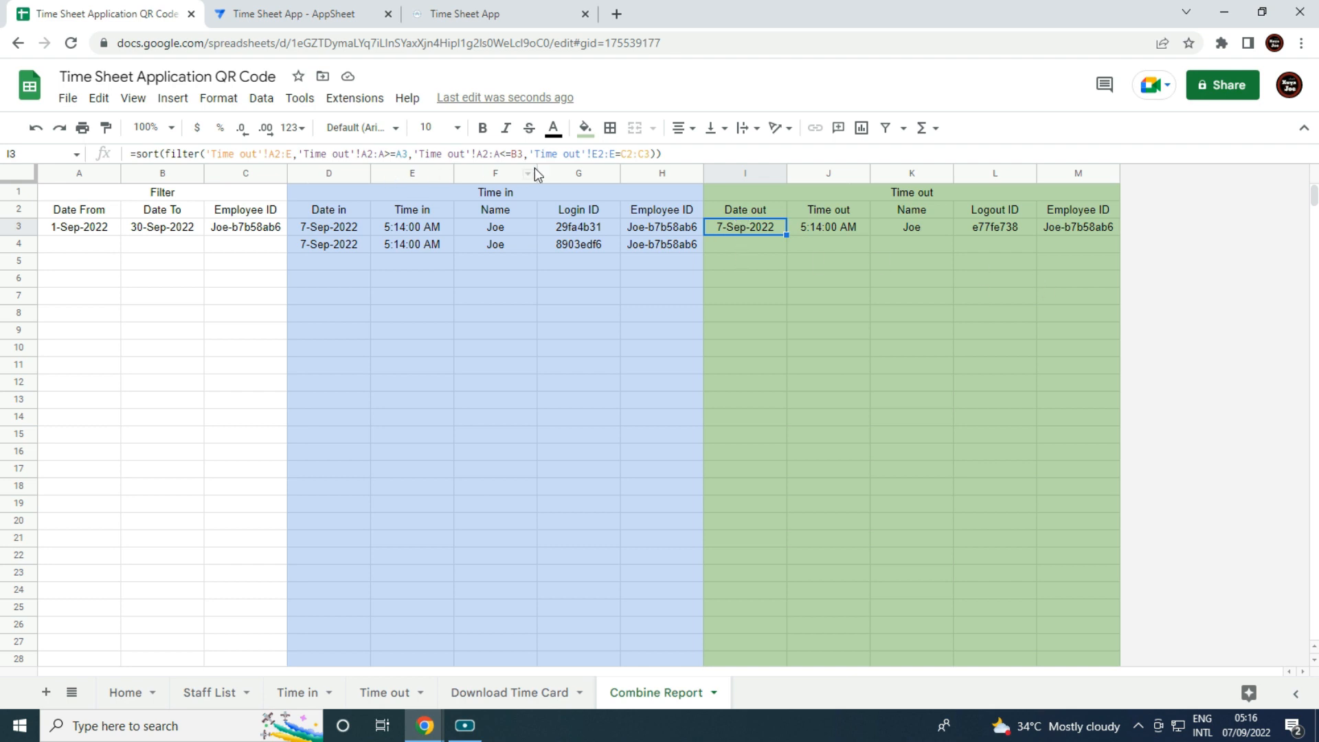
pyautogui.click(767, 264)
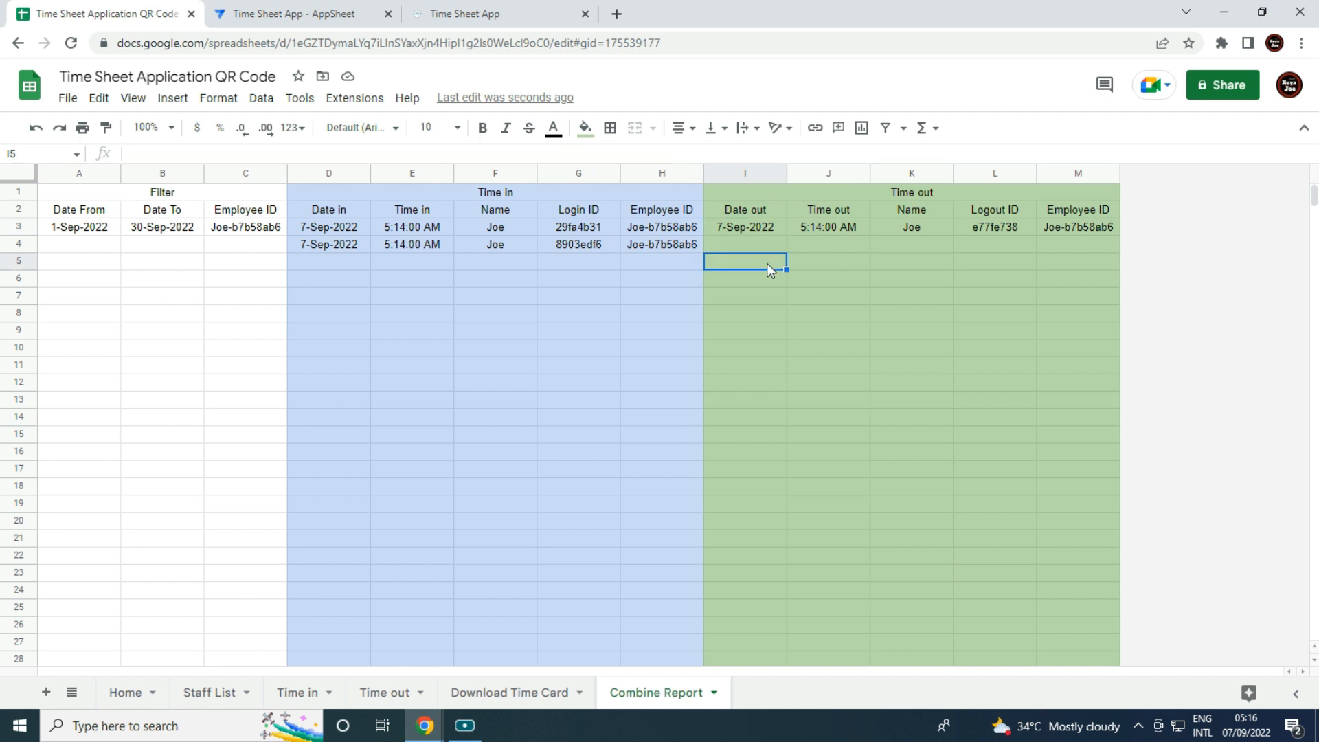
# On Time out, check the Name entries, select Employee ID column E, and open the Format menu.
pyautogui.click(384, 693)
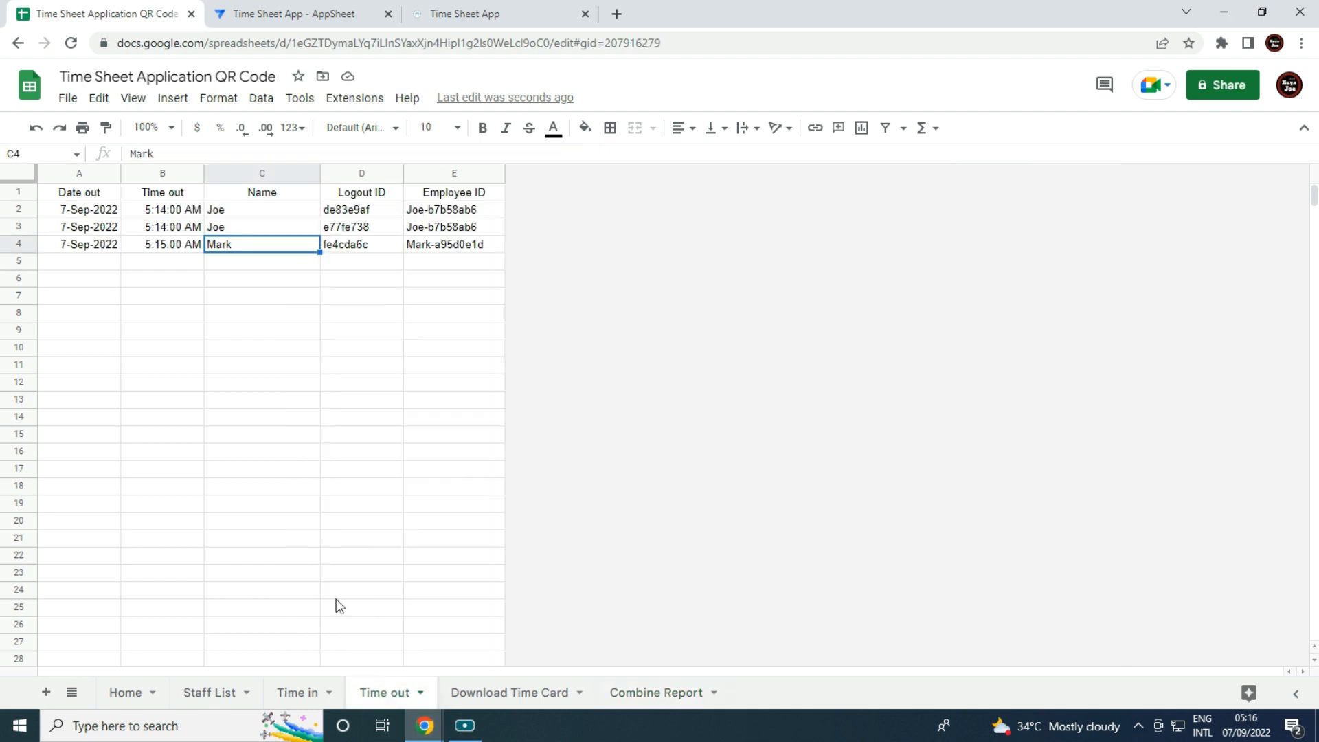
pyautogui.click(237, 227)
pyautogui.click(241, 209)
pyautogui.click(249, 231)
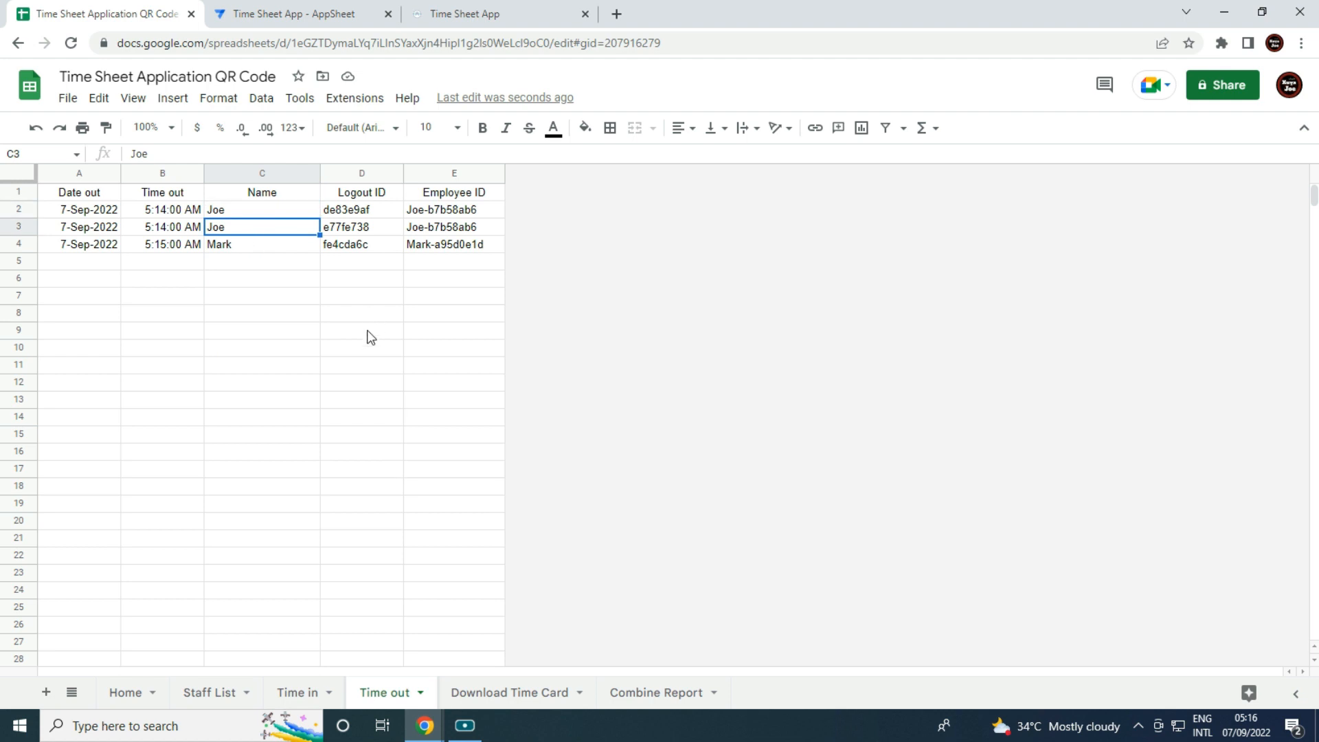
pyautogui.click(452, 180)
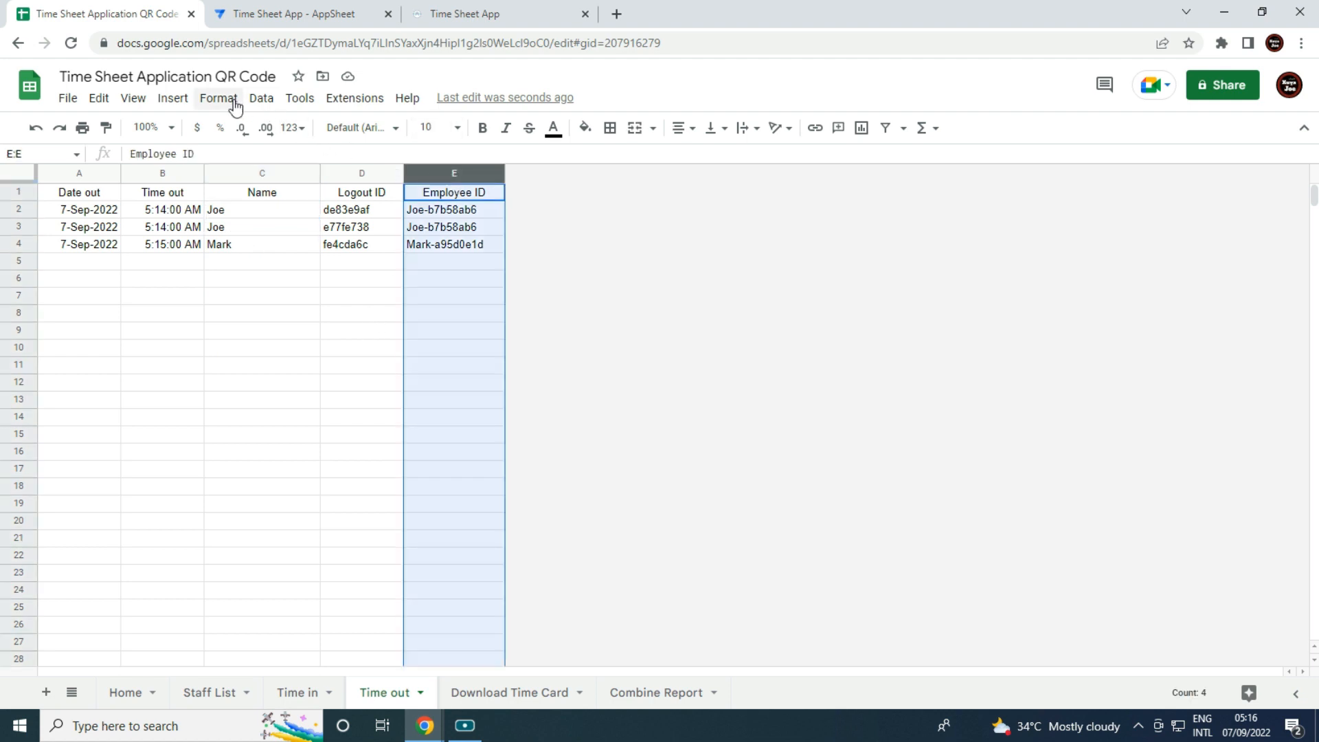
pyautogui.click(262, 97)
# Format the Time out Employee ID column E as Plain text.
pyautogui.moveTo(219, 99)
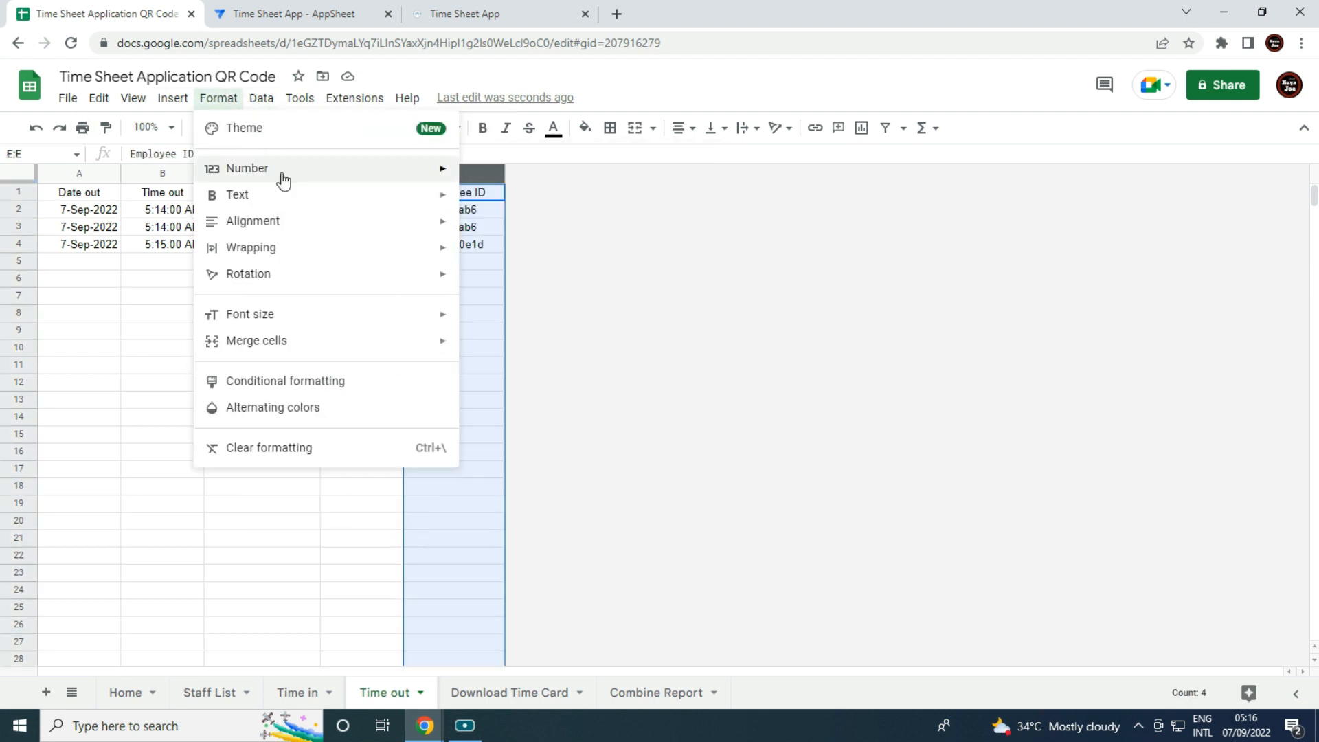
pyautogui.moveTo(283, 172)
pyautogui.click(495, 173)
pyautogui.click(477, 314)
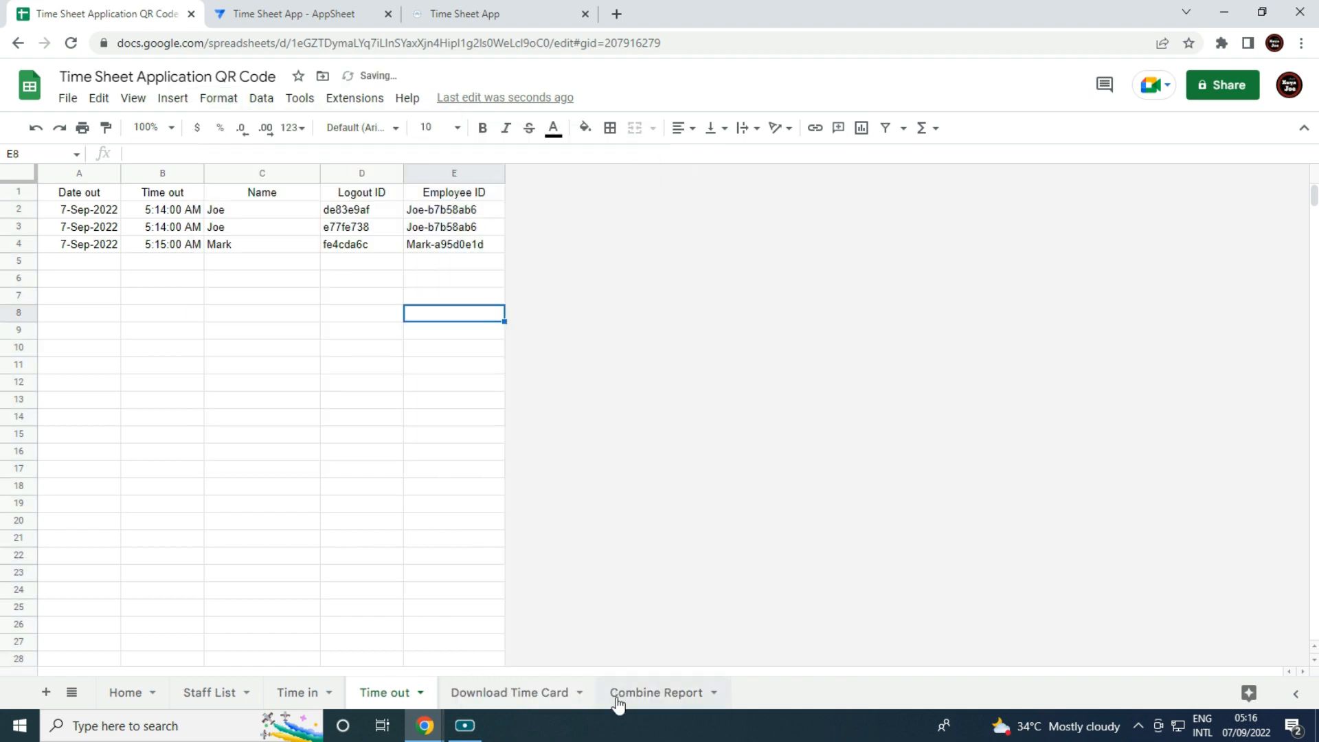
# Format Combine Report column C as Plain text and check the I3 result.
pyautogui.click(654, 690)
pyautogui.click(744, 237)
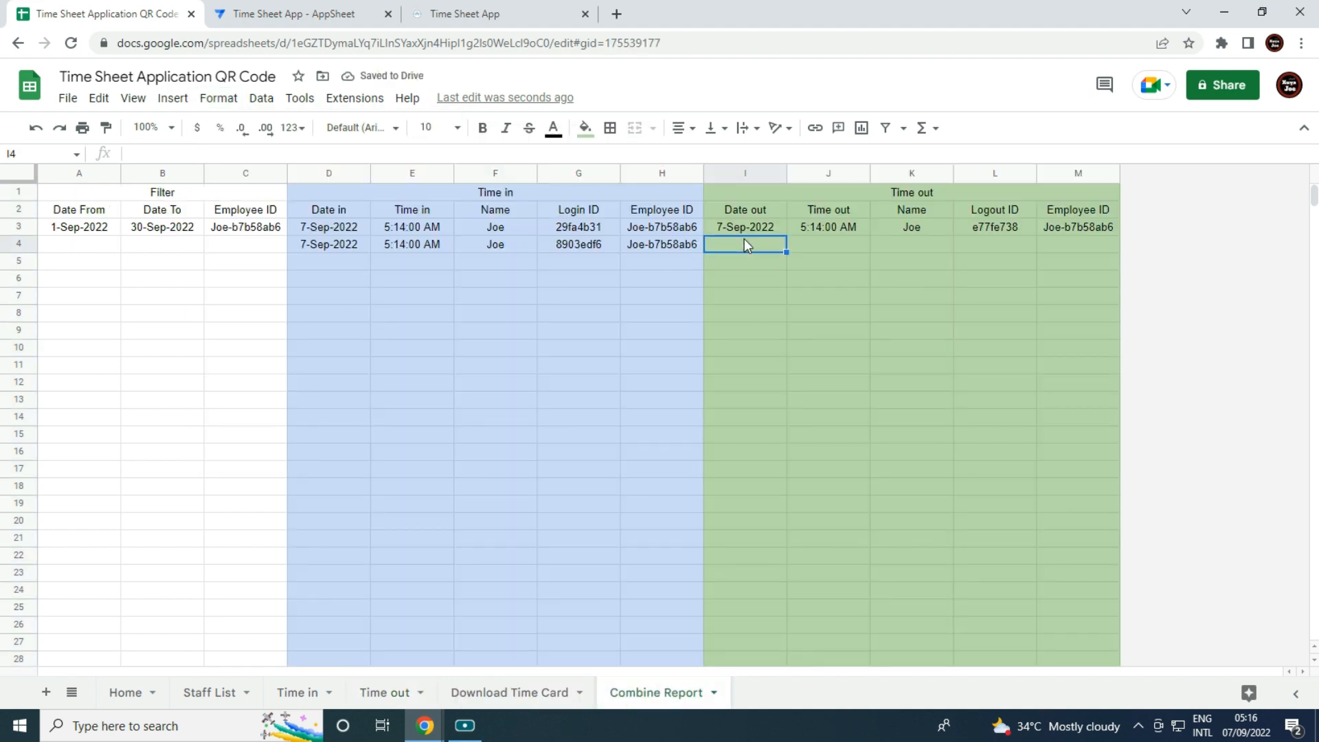
pyautogui.click(245, 173)
pyautogui.click(218, 99)
pyautogui.moveTo(298, 177)
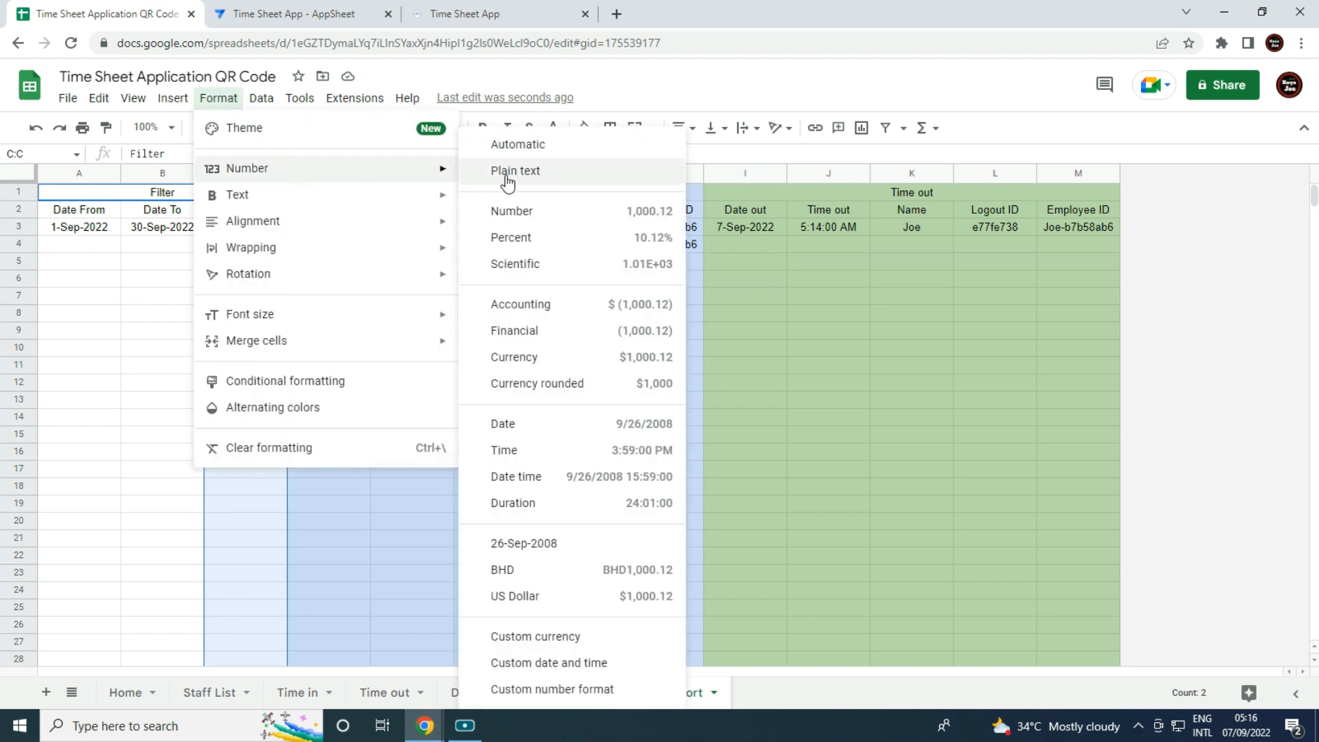
pyautogui.click(495, 179)
pyautogui.click(745, 399)
pyautogui.click(752, 230)
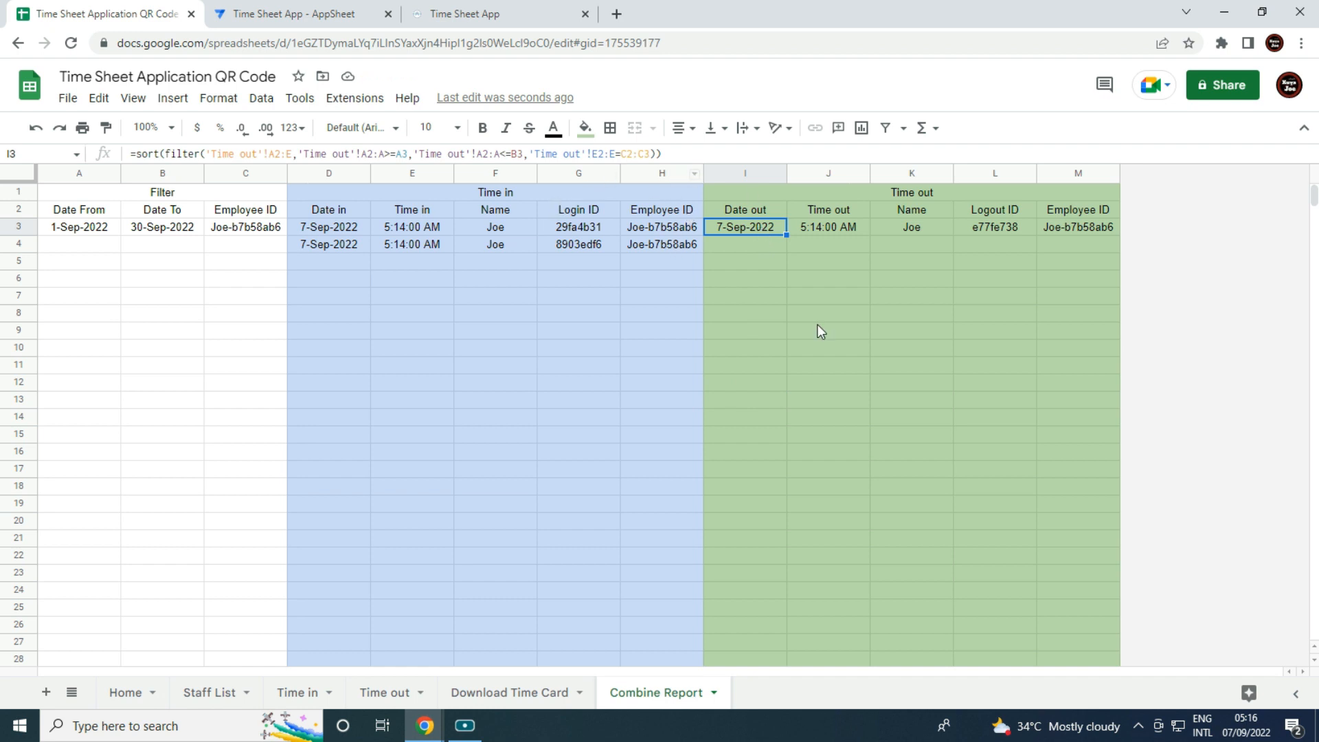
# Change I3's Employee ID match from C2:C3 to C2, then select the whole #N/A formula for removal.
pyautogui.click(769, 246)
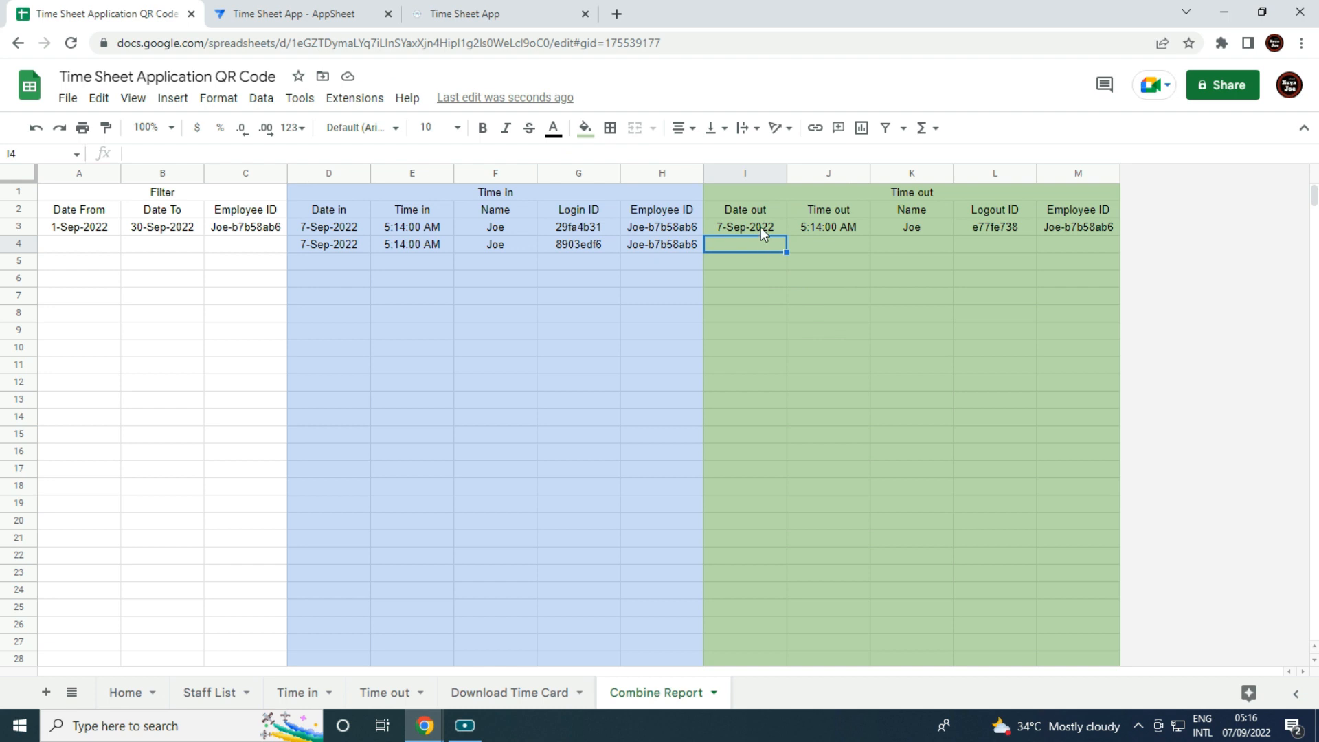
pyautogui.click(761, 226)
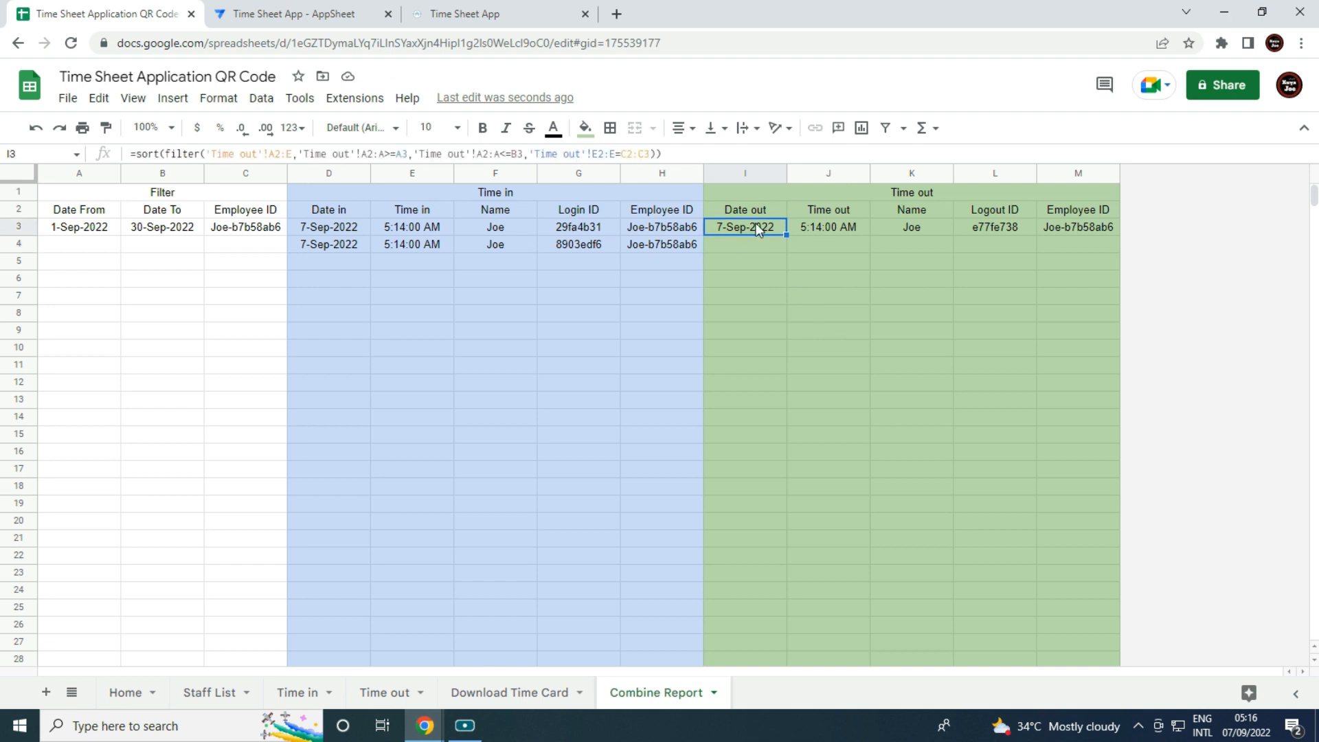
pyautogui.click(380, 153)
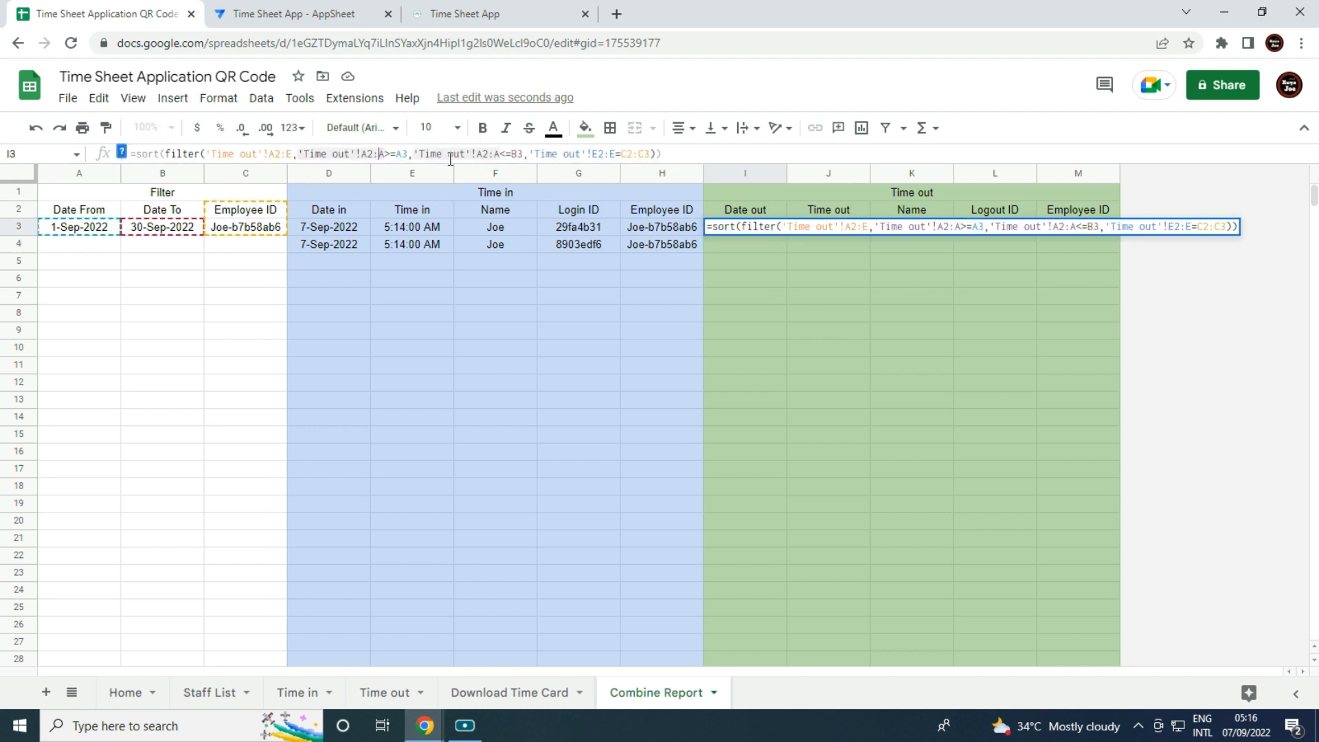
pyautogui.click(501, 153)
pyautogui.click(611, 162)
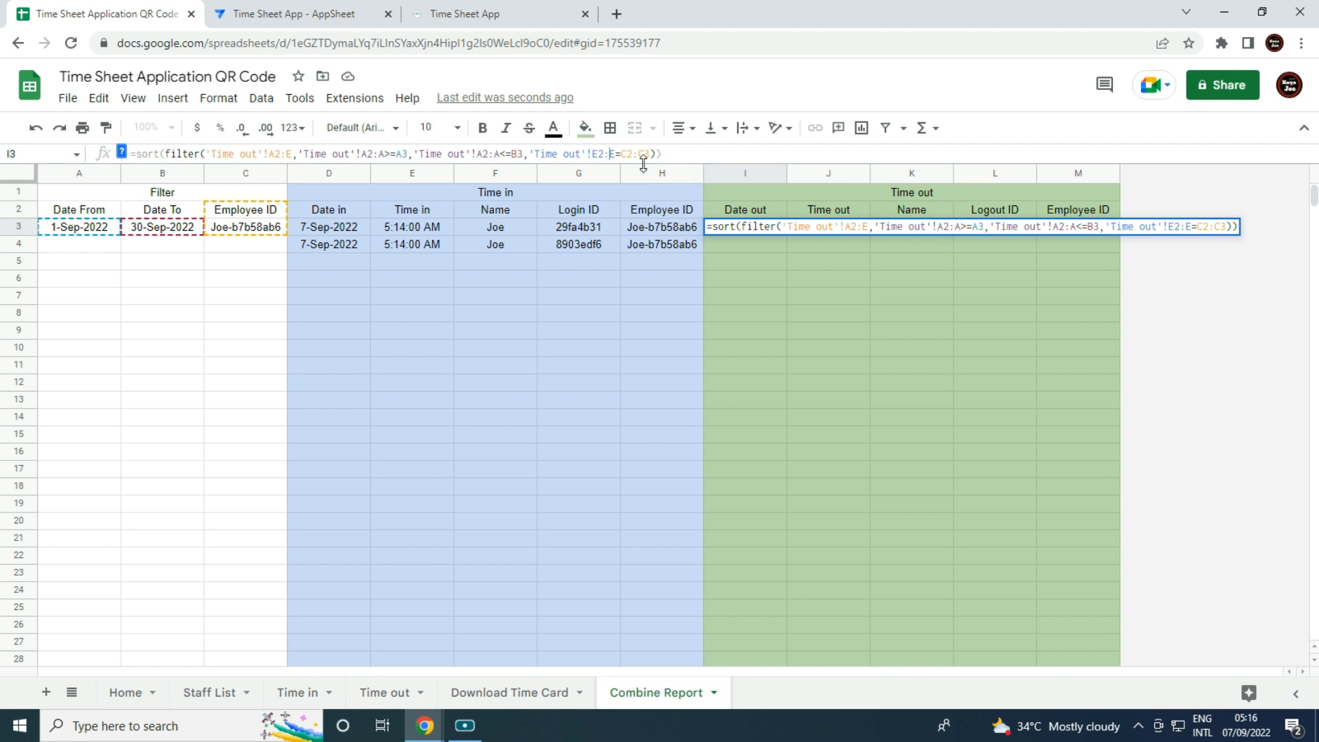
pyautogui.click(664, 154)
pyautogui.press('BackSpace')
pyautogui.press('BackSpace')
pyautogui.press('BackSpace')
pyautogui.press('BackSpace')
pyautogui.press('BackSpace')
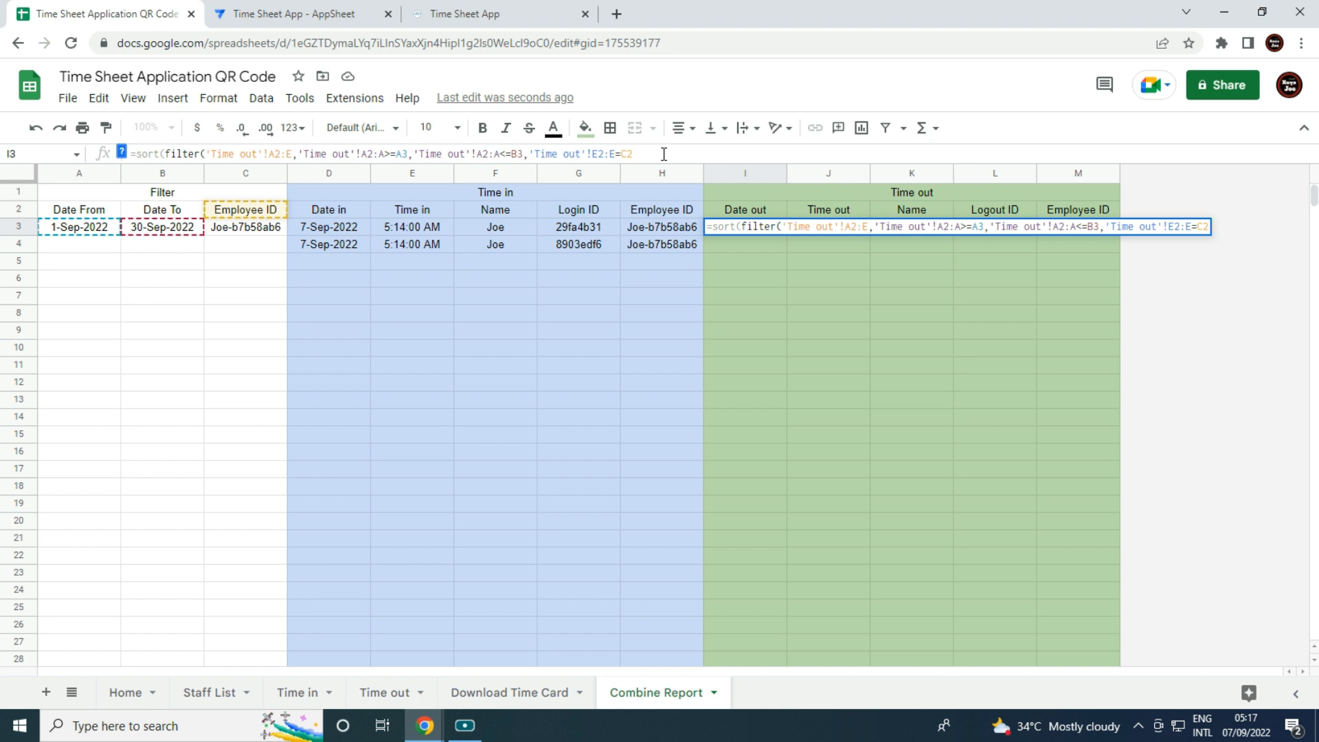
pyautogui.write('))')
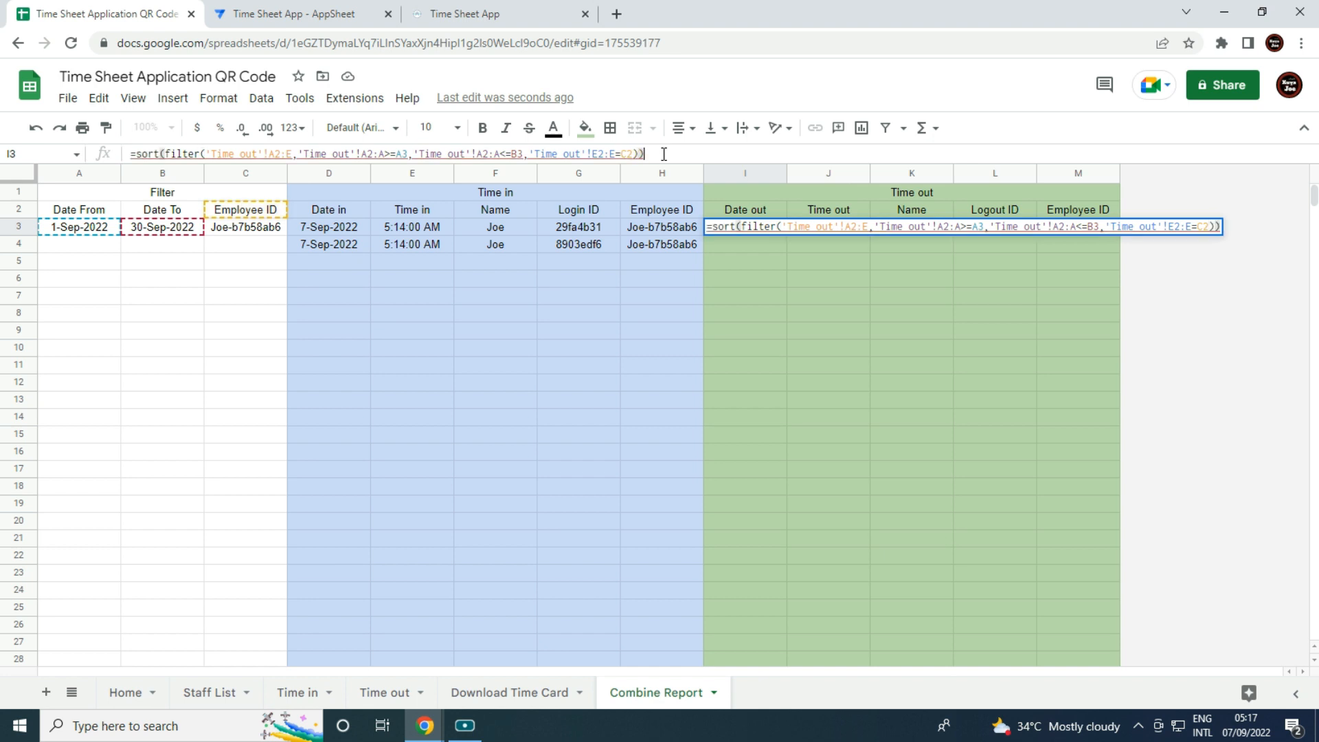
pyautogui.press('Return')
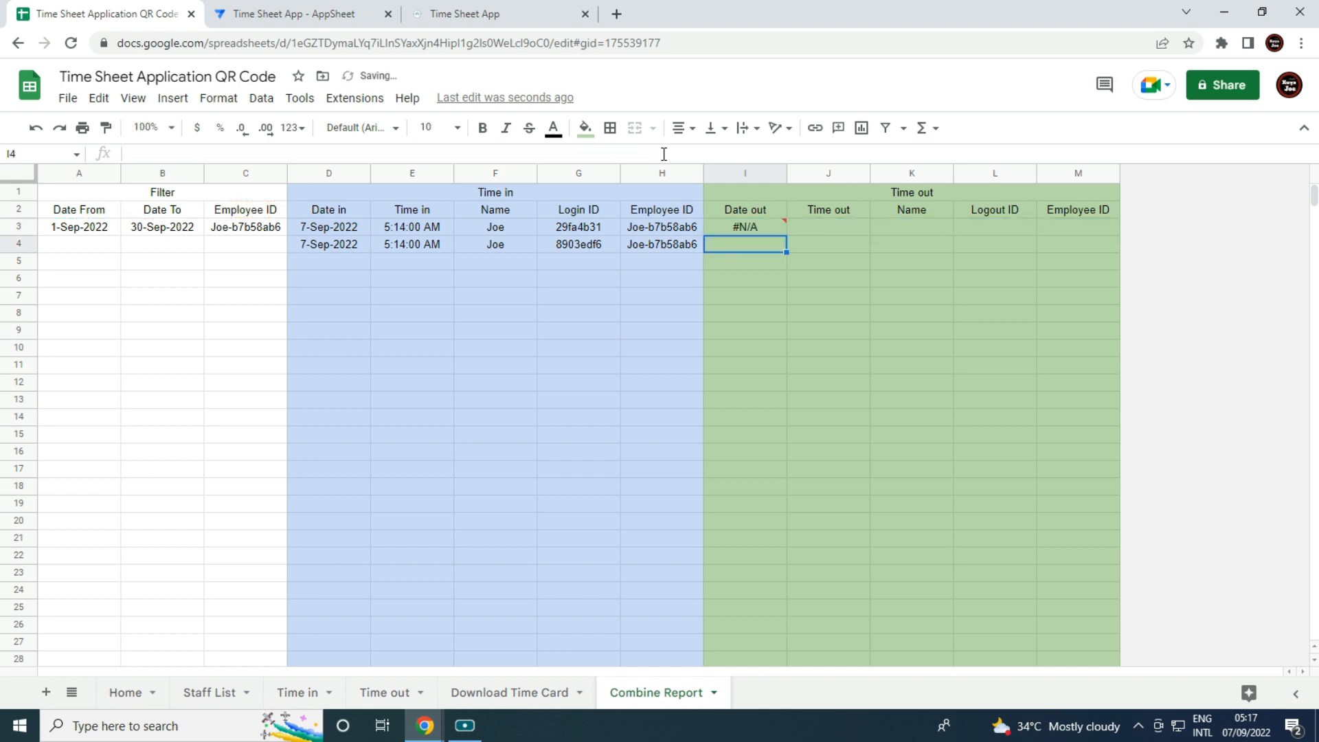
pyautogui.click(744, 230)
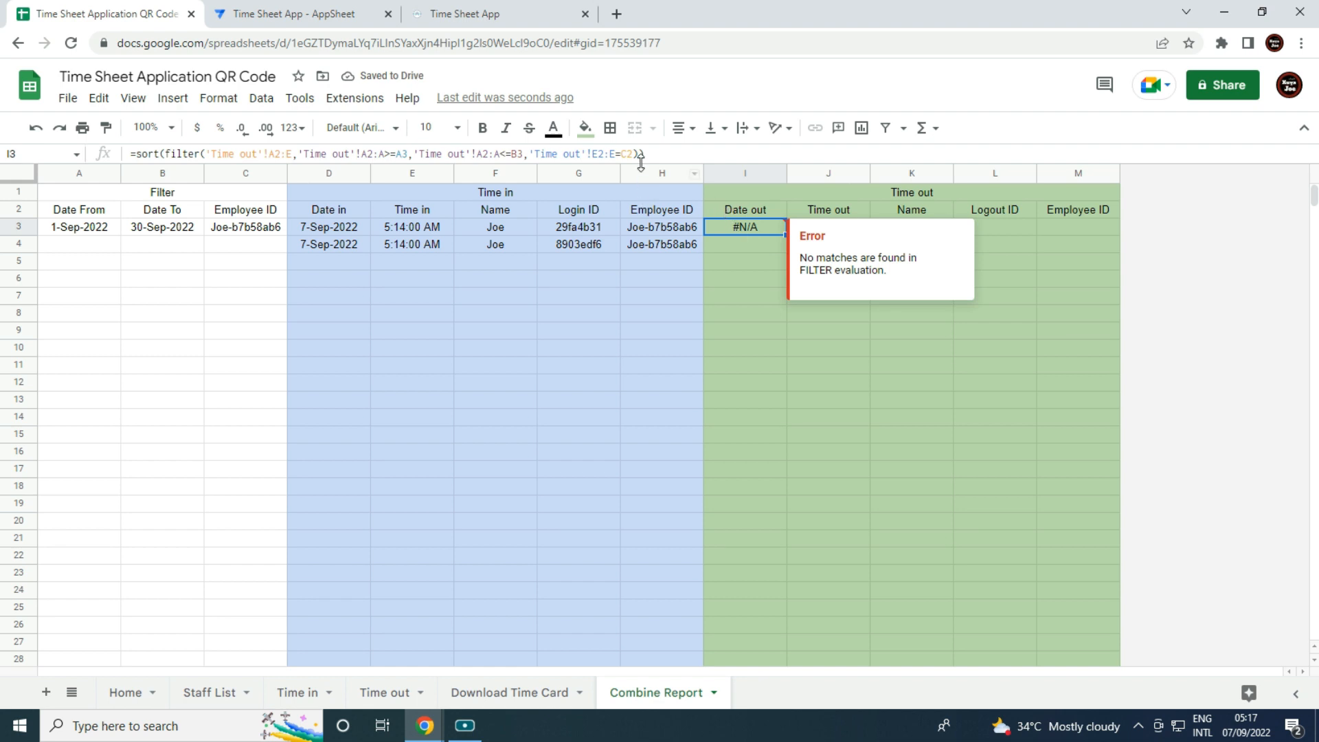
pyautogui.moveTo(644, 154); pyautogui.dragTo(2, 158)
# Clear I3 and start =sort(filter( using 'Time out'!A2:E as the source range.
pyautogui.press('BackSpace')
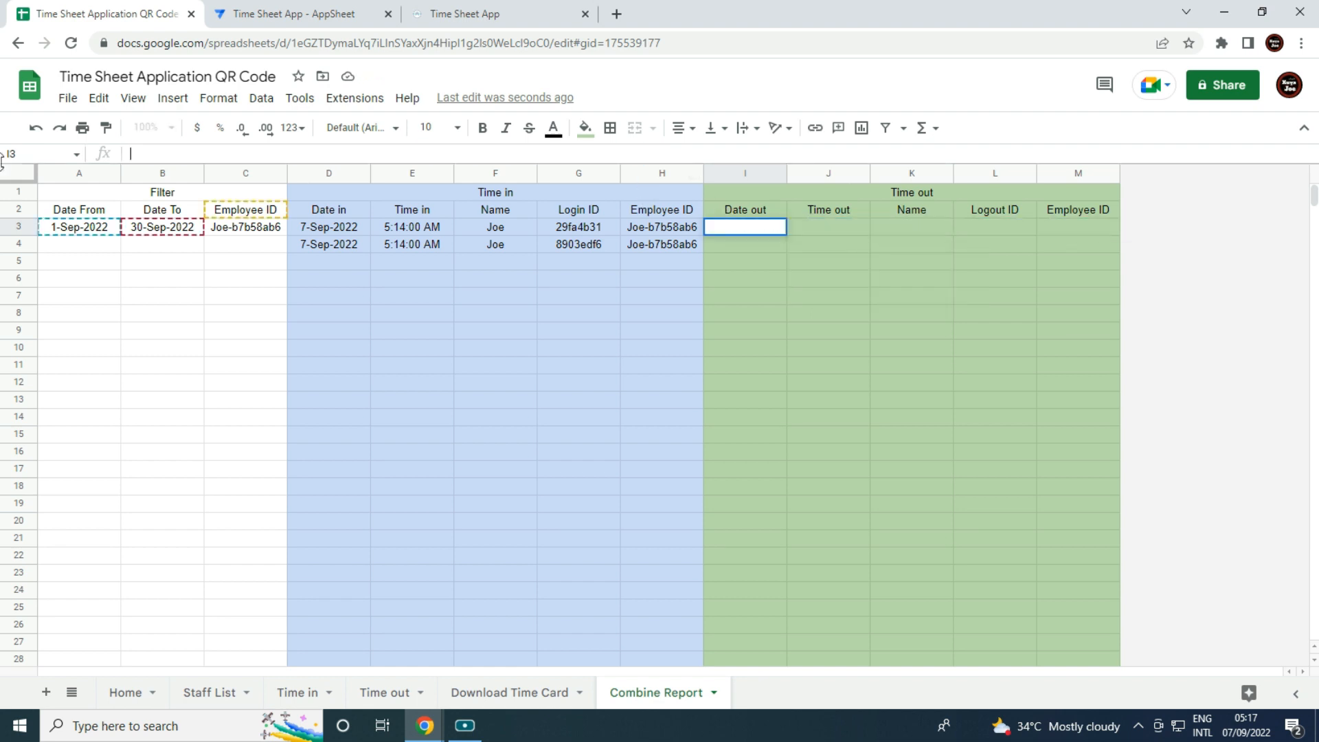
pyautogui.click(420, 417)
pyautogui.click(769, 229)
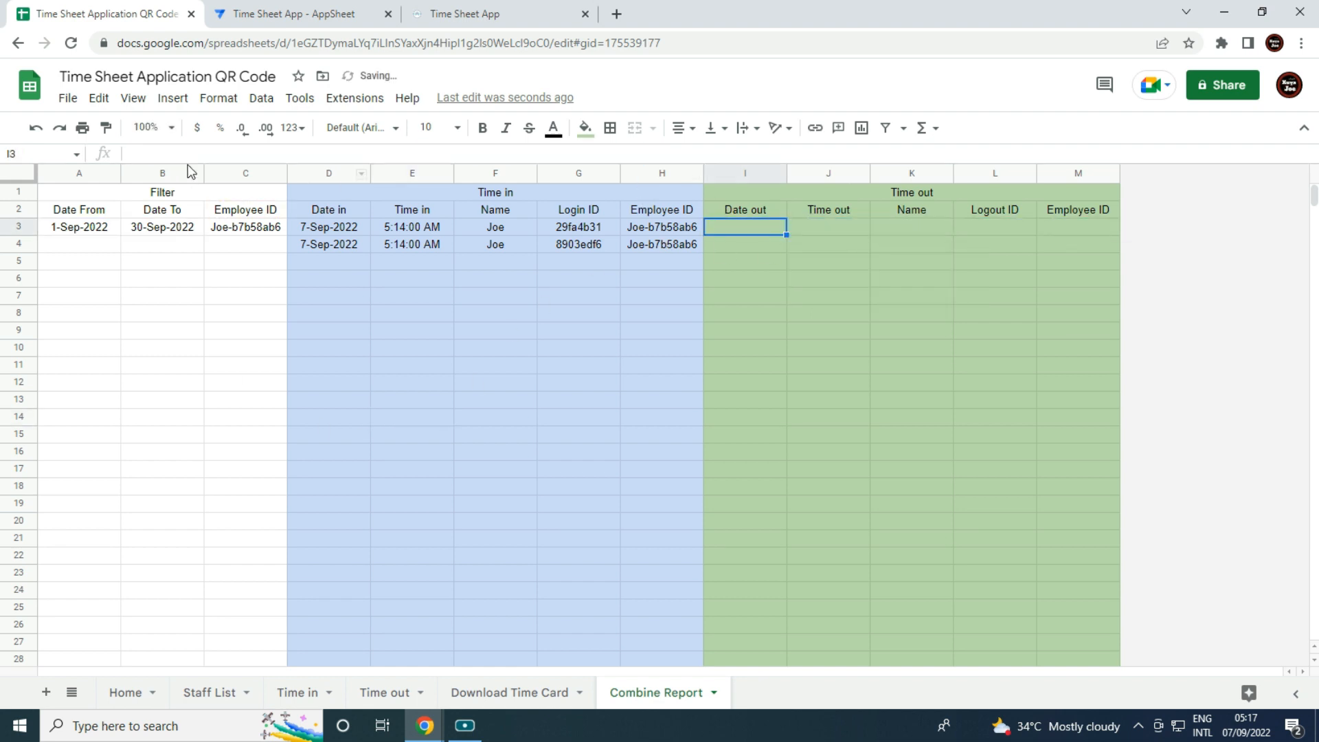
pyautogui.click(200, 153)
pyautogui.write('=so')
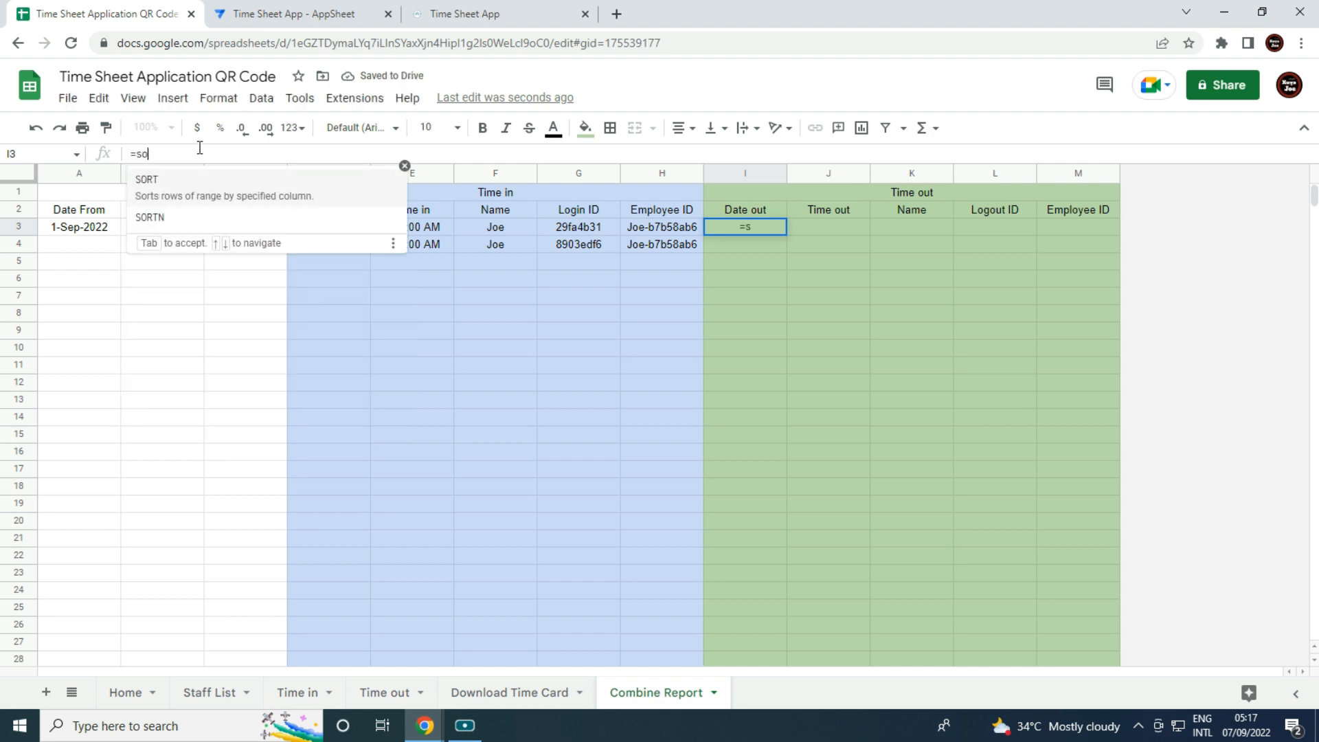
pyautogui.write('rt(fi')
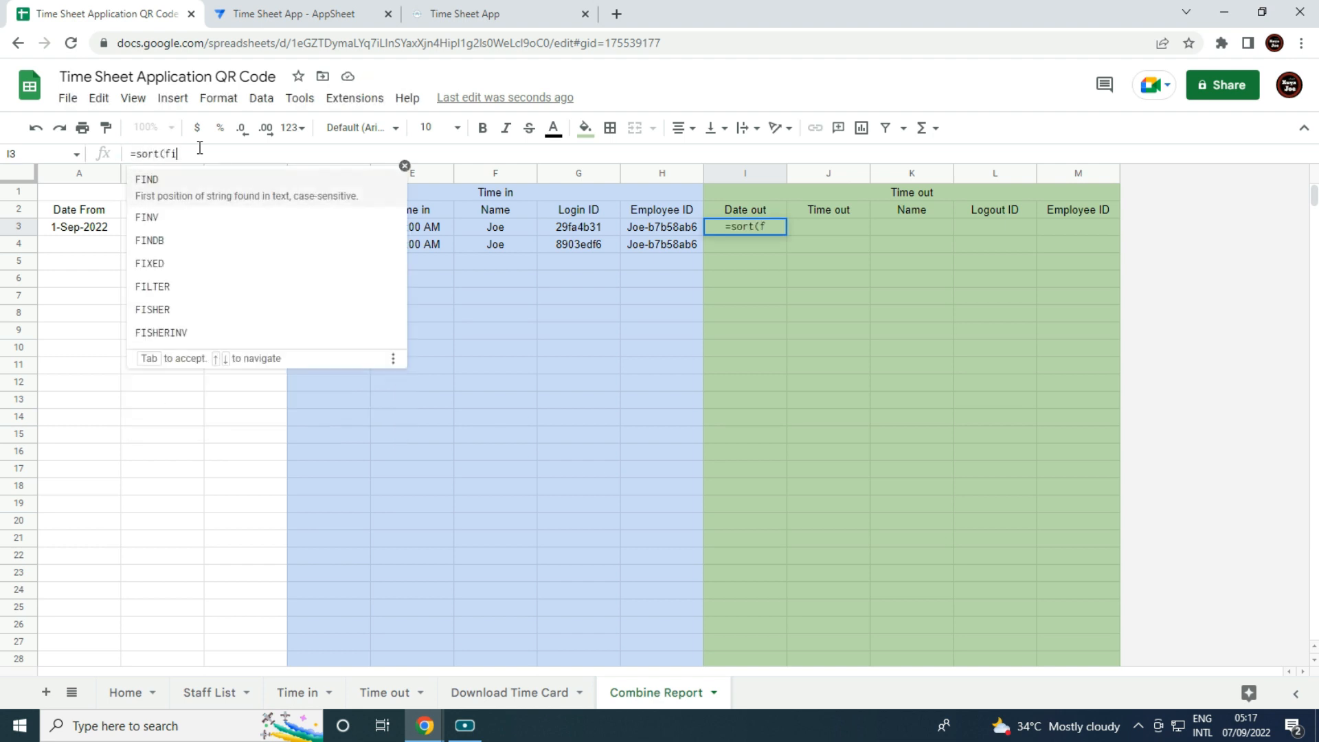
pyautogui.write('lter(')
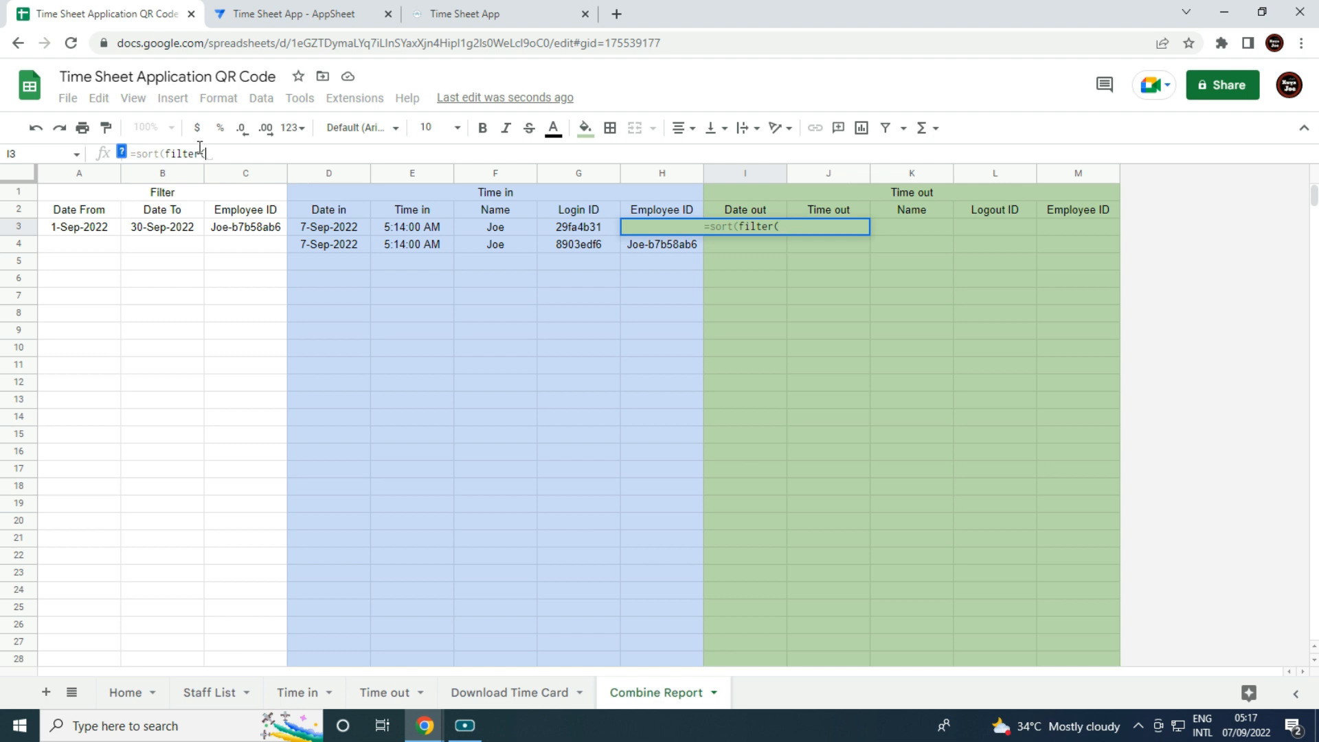
pyautogui.click(388, 692)
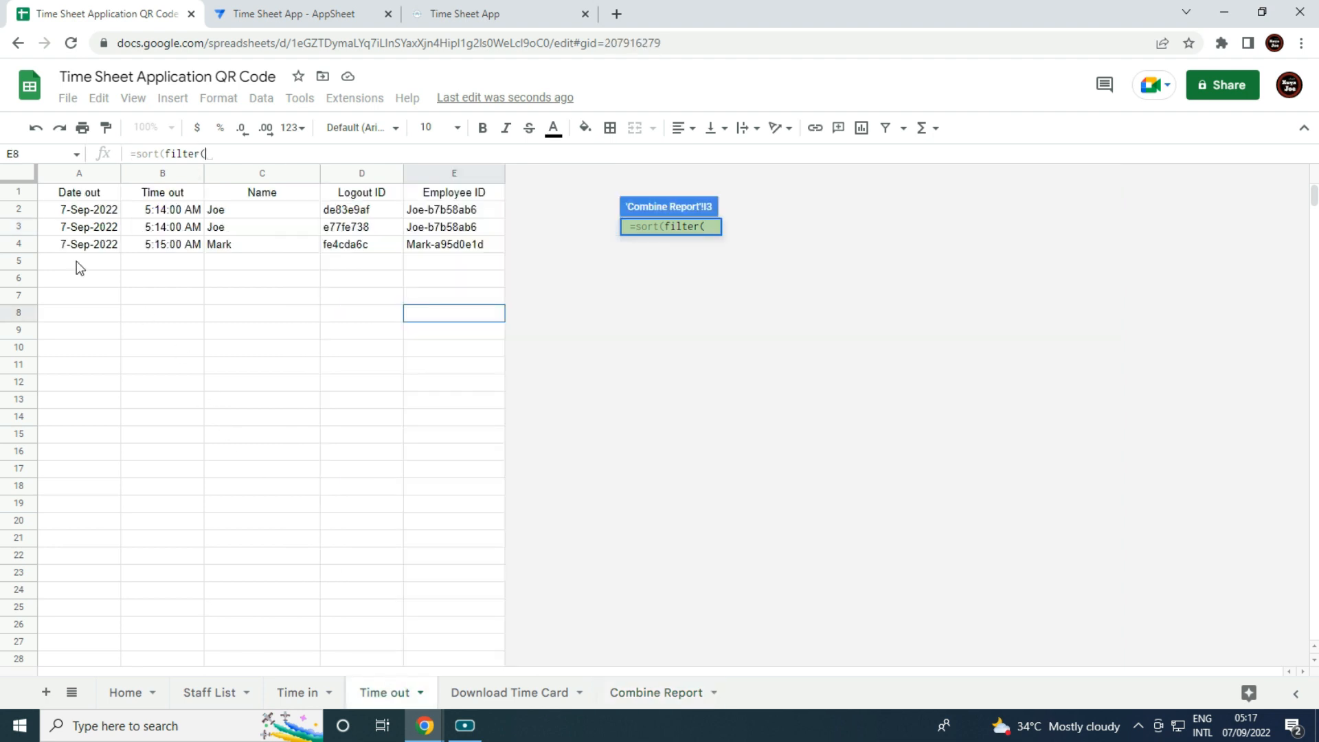
pyautogui.moveTo(86, 210); pyautogui.dragTo(447, 402)
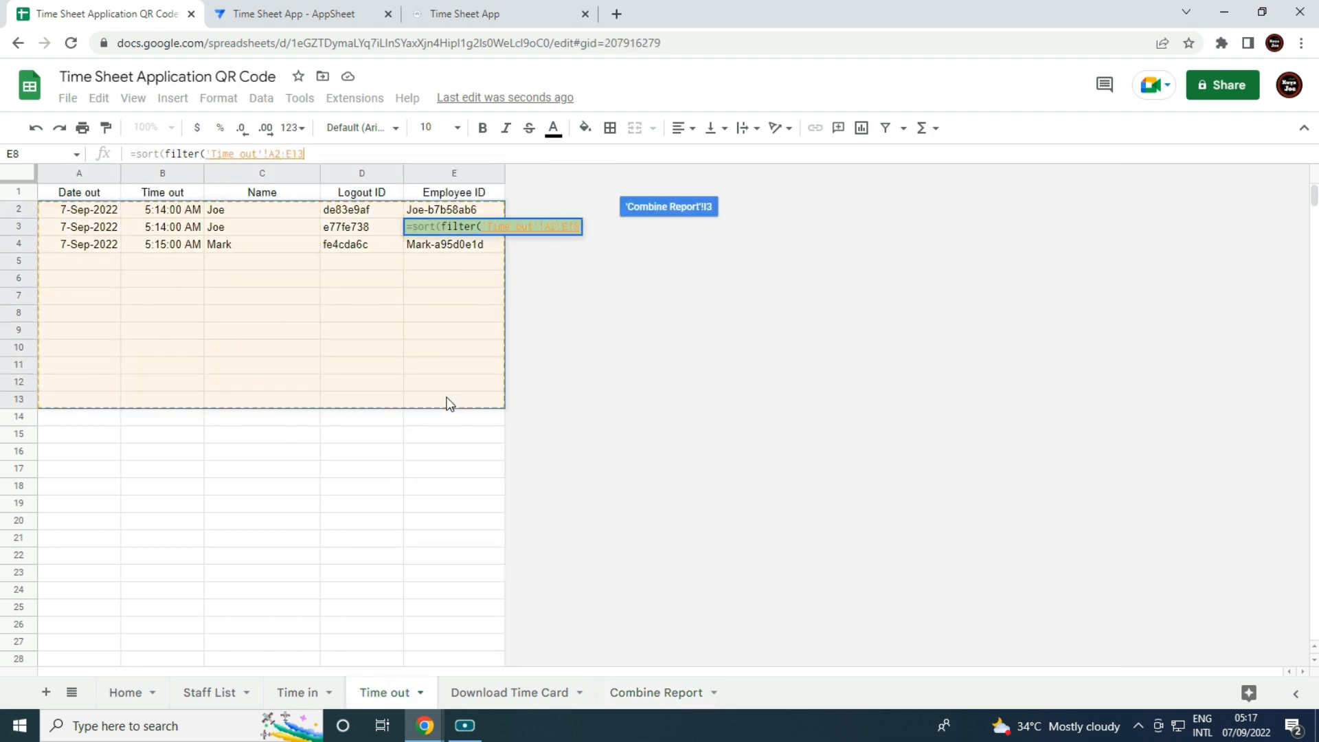
pyautogui.press('BackSpace')
pyautogui.press('BackSpace')
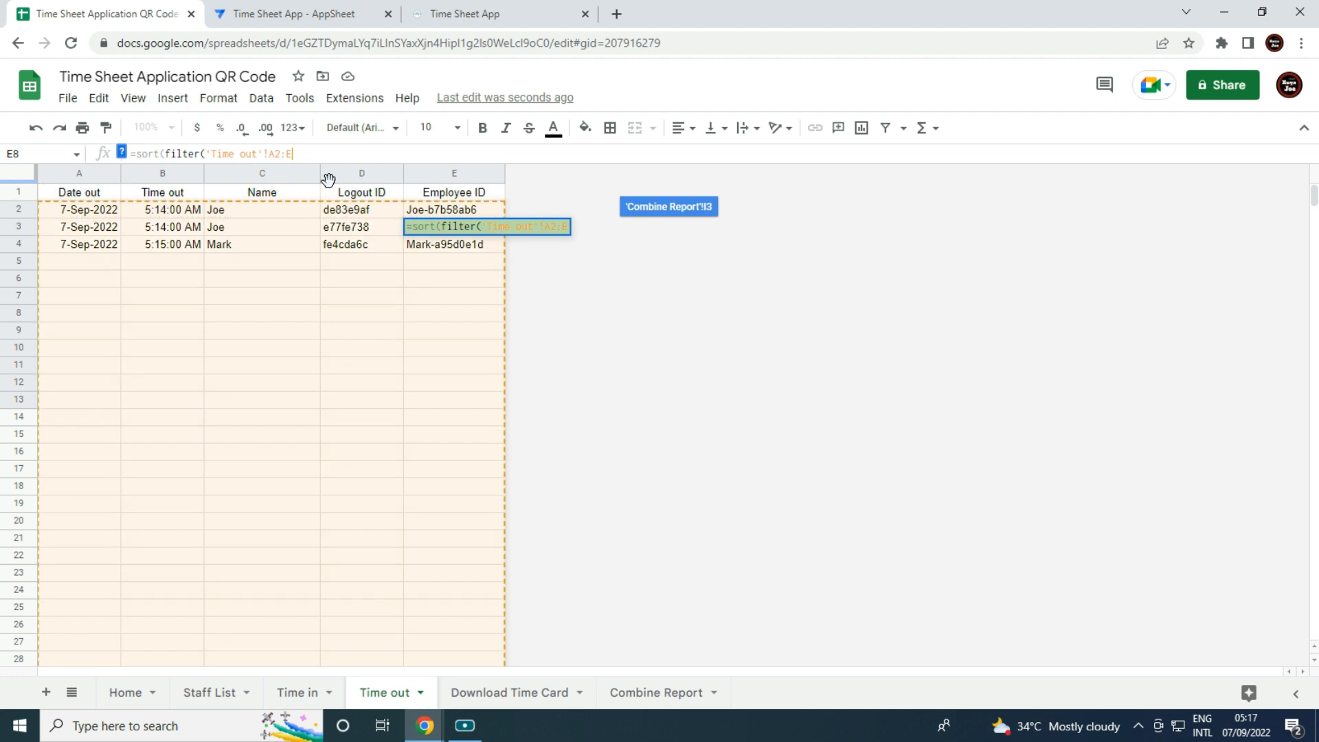
pyautogui.write(',')
# Add the start-date condition 'Time out'!A2:A>=A3.
pyautogui.moveTo(103, 213); pyautogui.dragTo(103, 313)
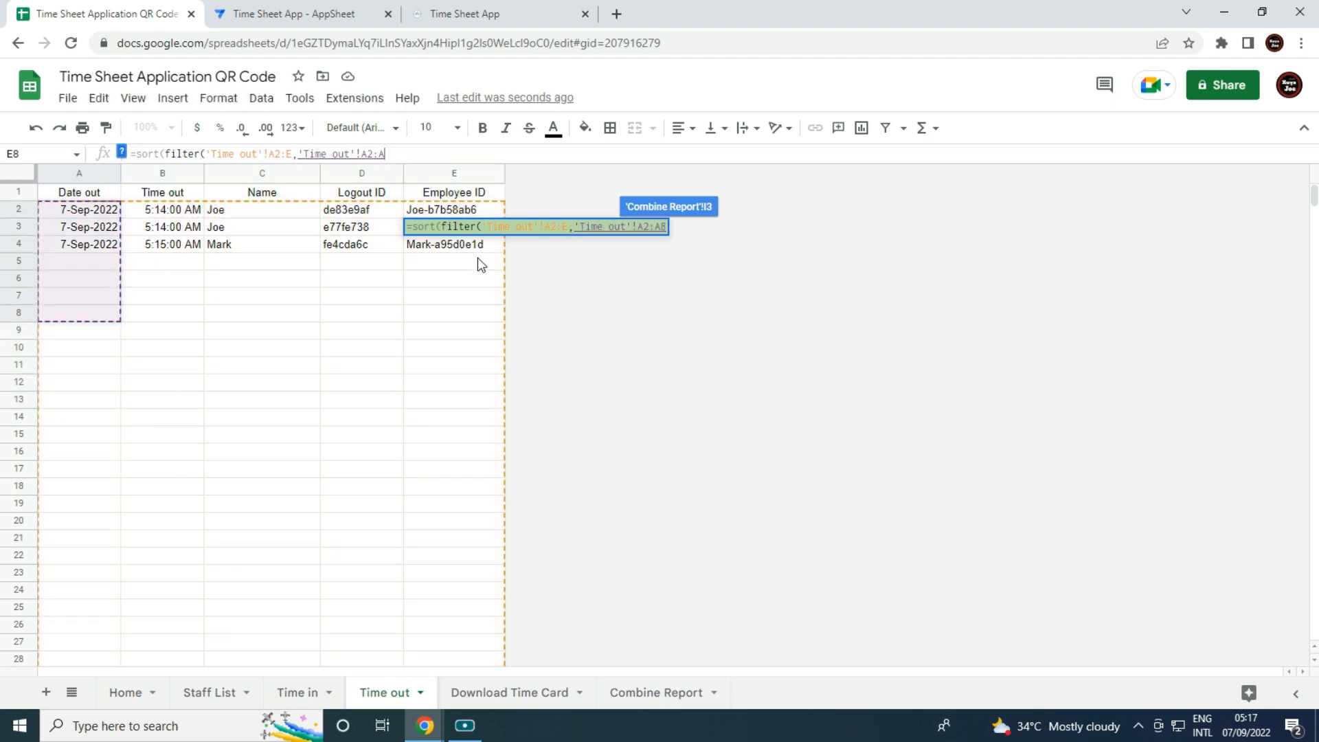
pyautogui.press('BackSpace')
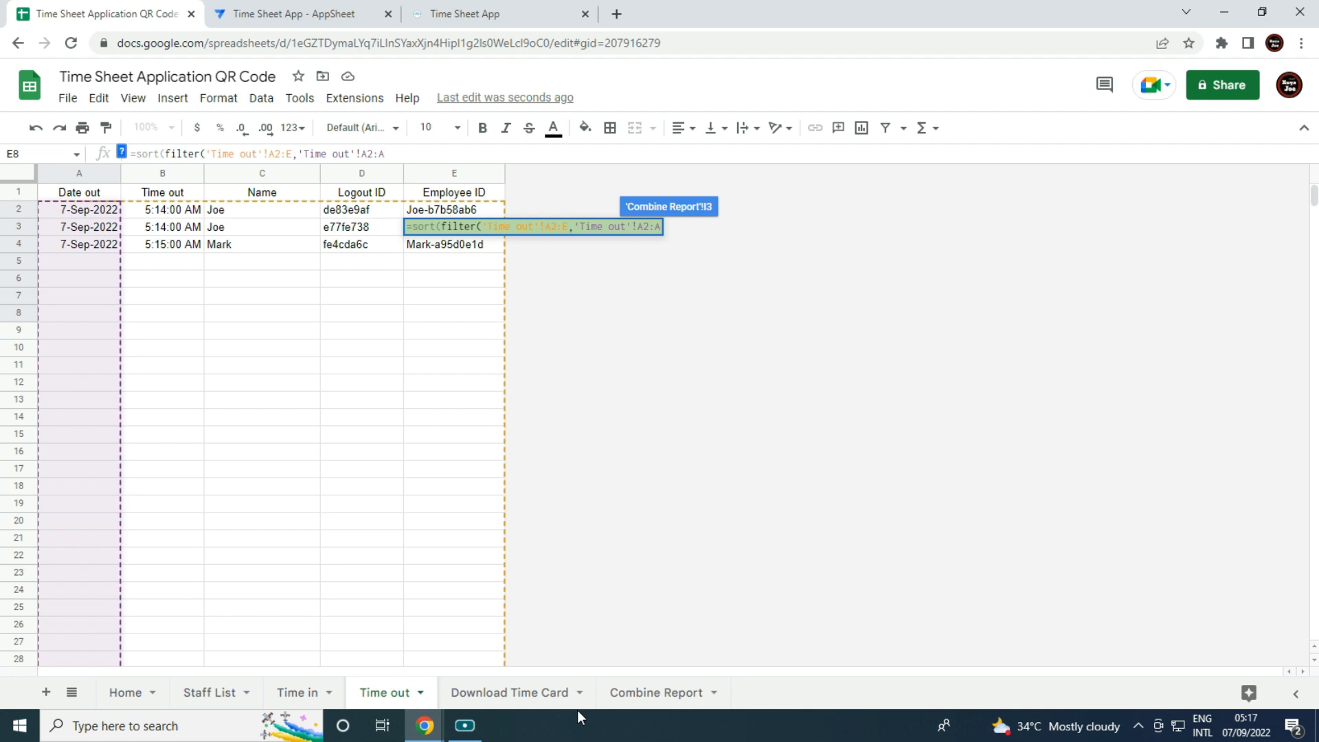
pyautogui.write('>')
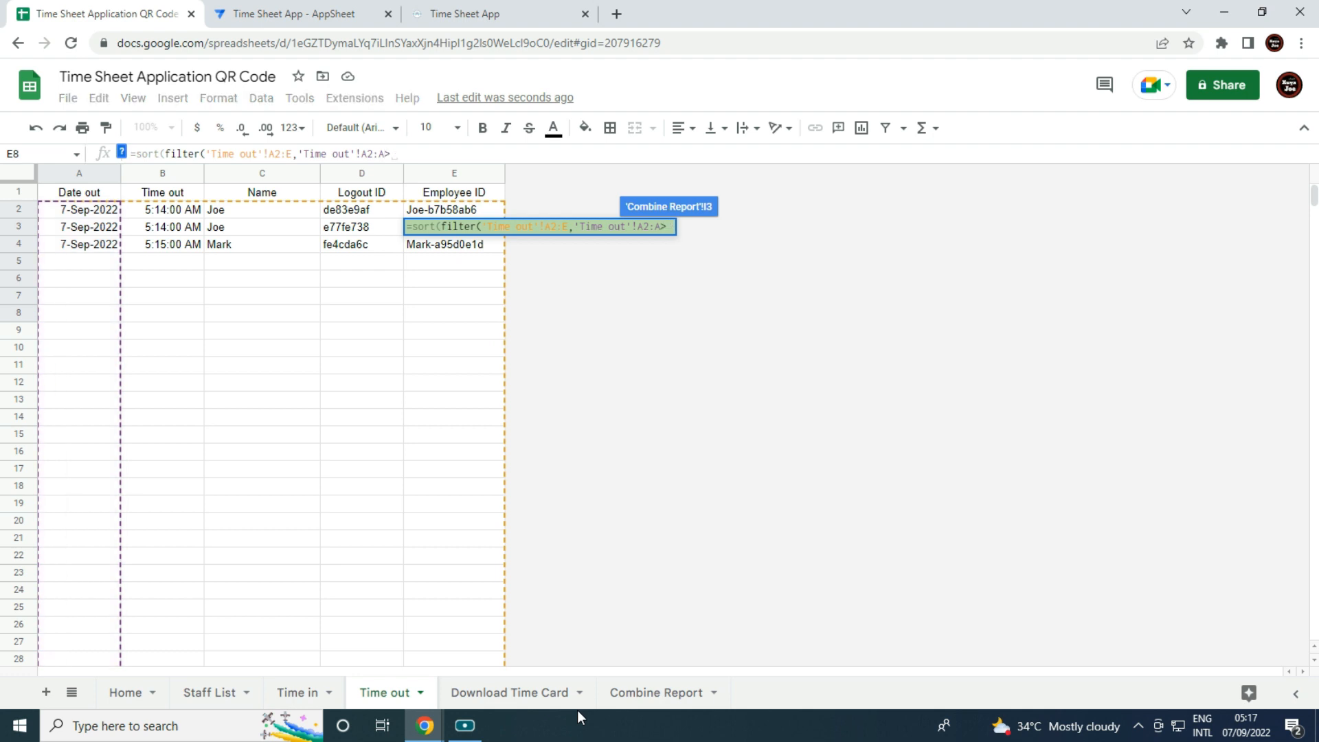
pyautogui.write('=')
pyautogui.click(655, 692)
pyautogui.click(87, 229)
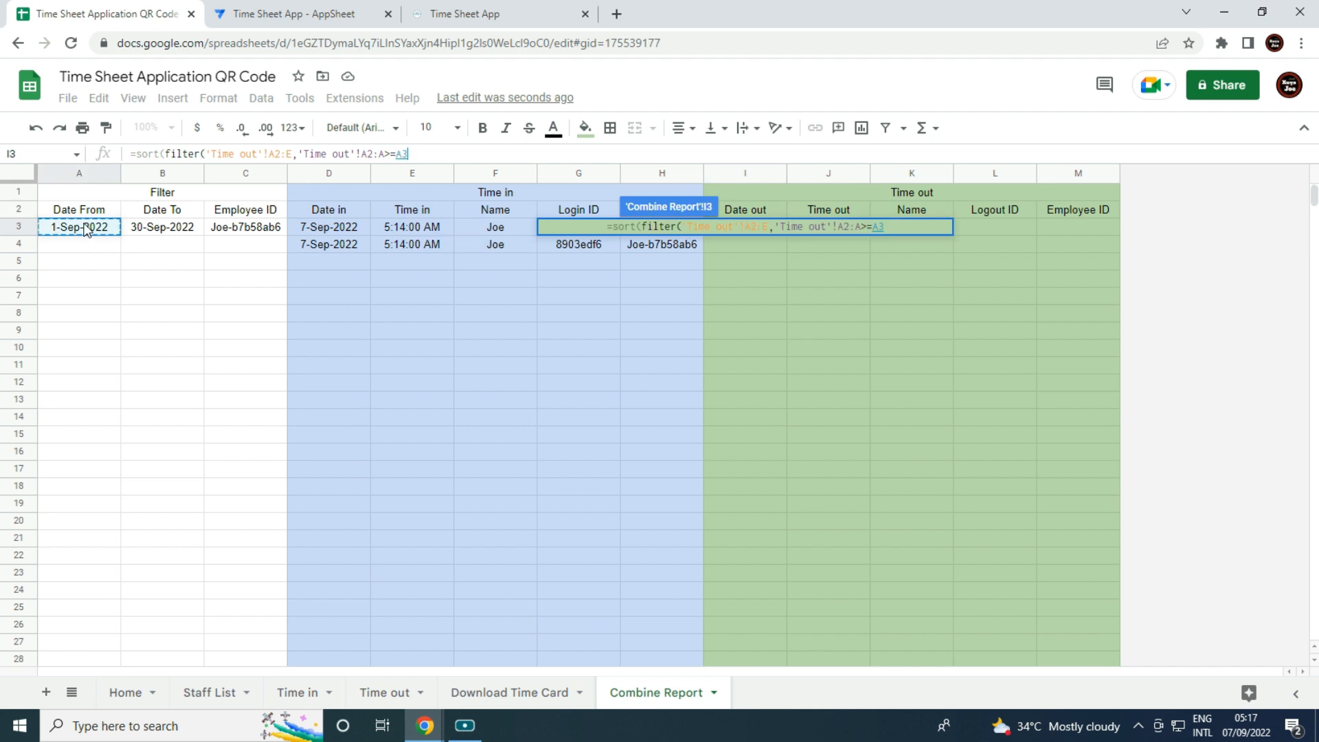
pyautogui.write(',')
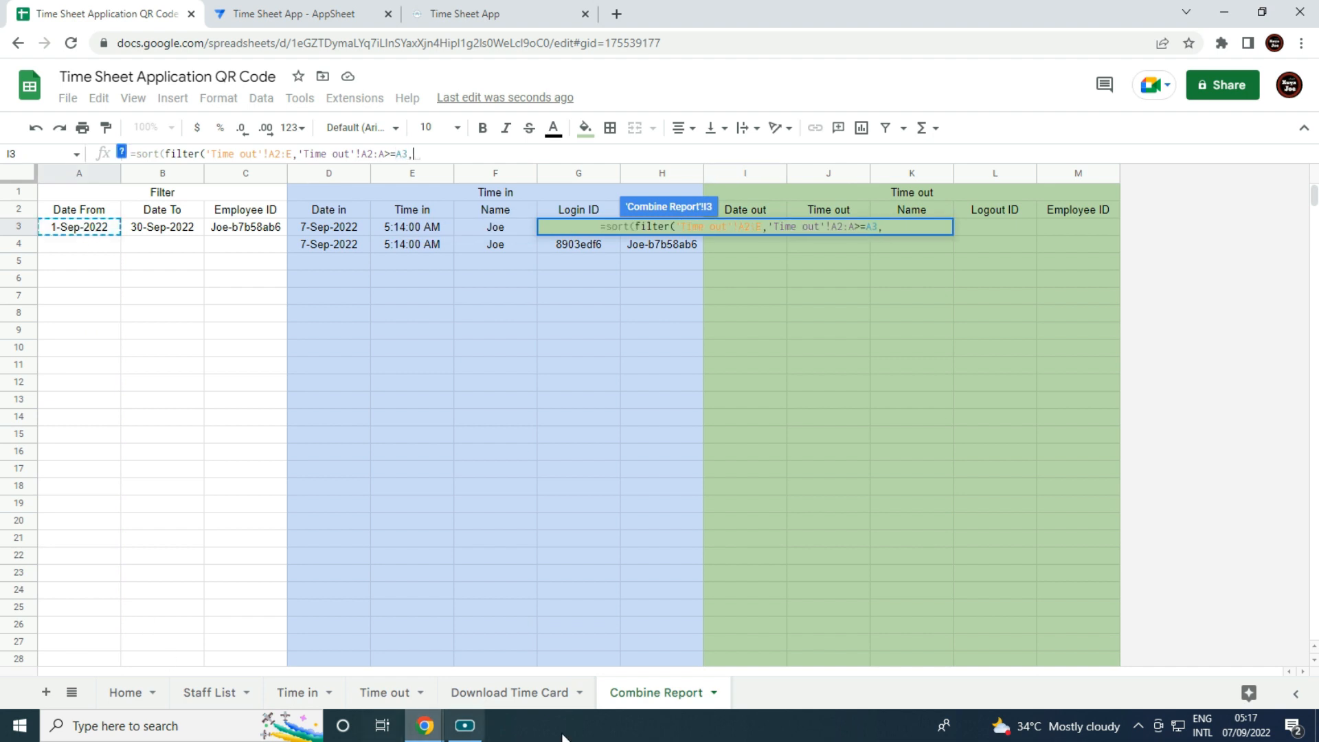
# Add the end-date condition 'Time out'!A2:A<=B3.
pyautogui.click(376, 693)
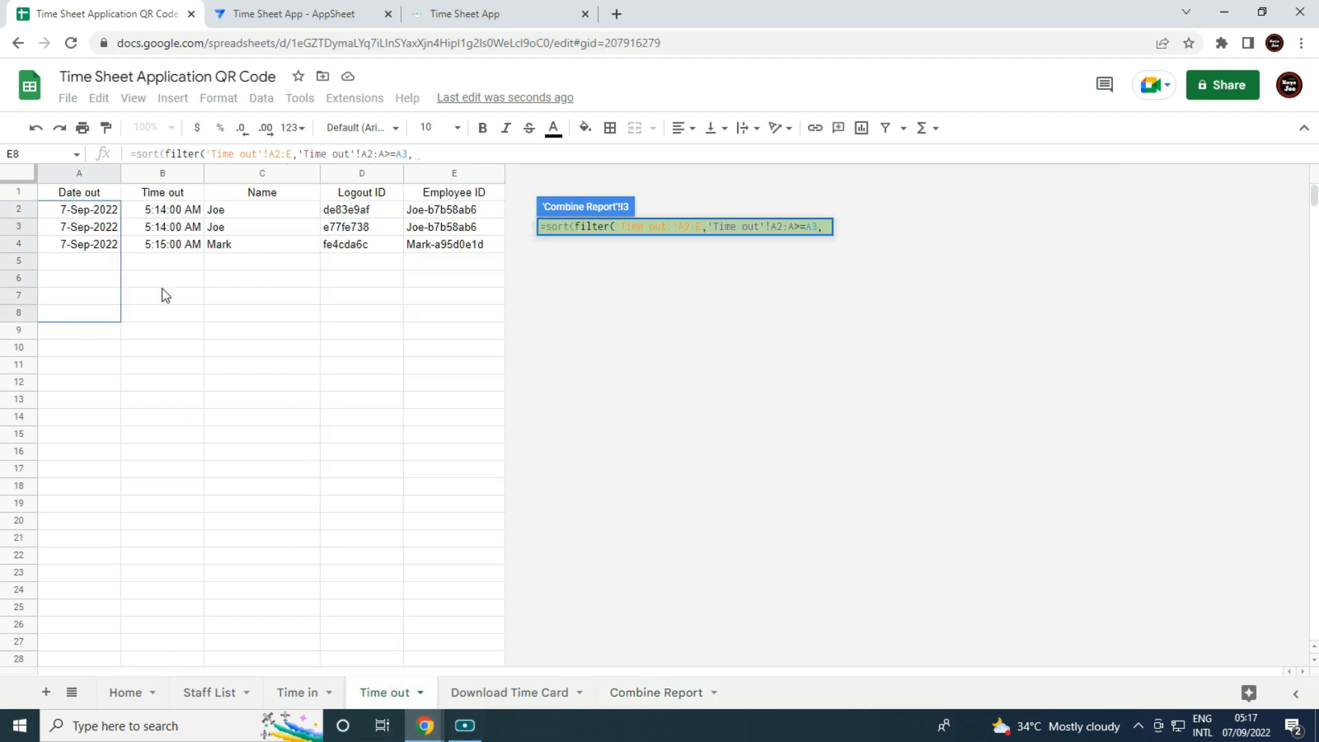
pyautogui.click(98, 213)
pyautogui.moveTo(98, 213); pyautogui.dragTo(103, 357)
pyautogui.press('BackSpace')
pyautogui.press('BackSpace')
pyautogui.write('<')
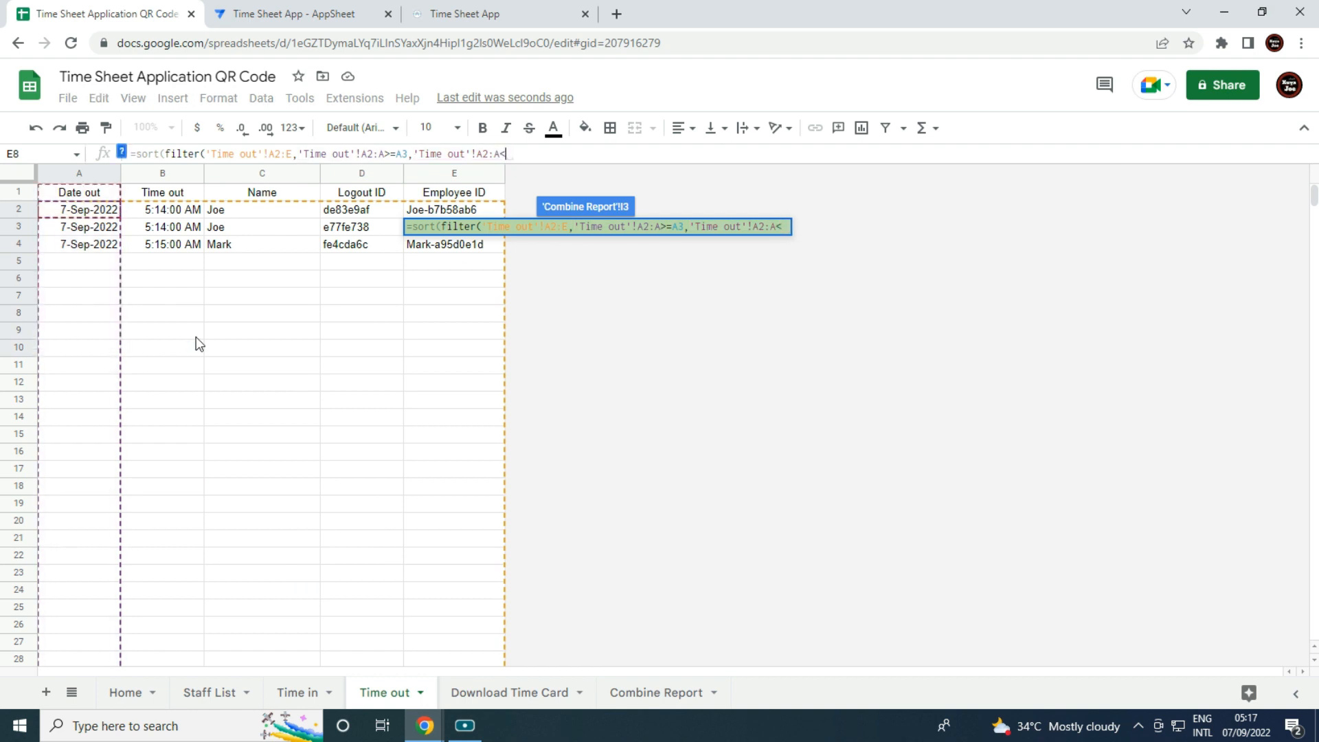
pyautogui.write('=')
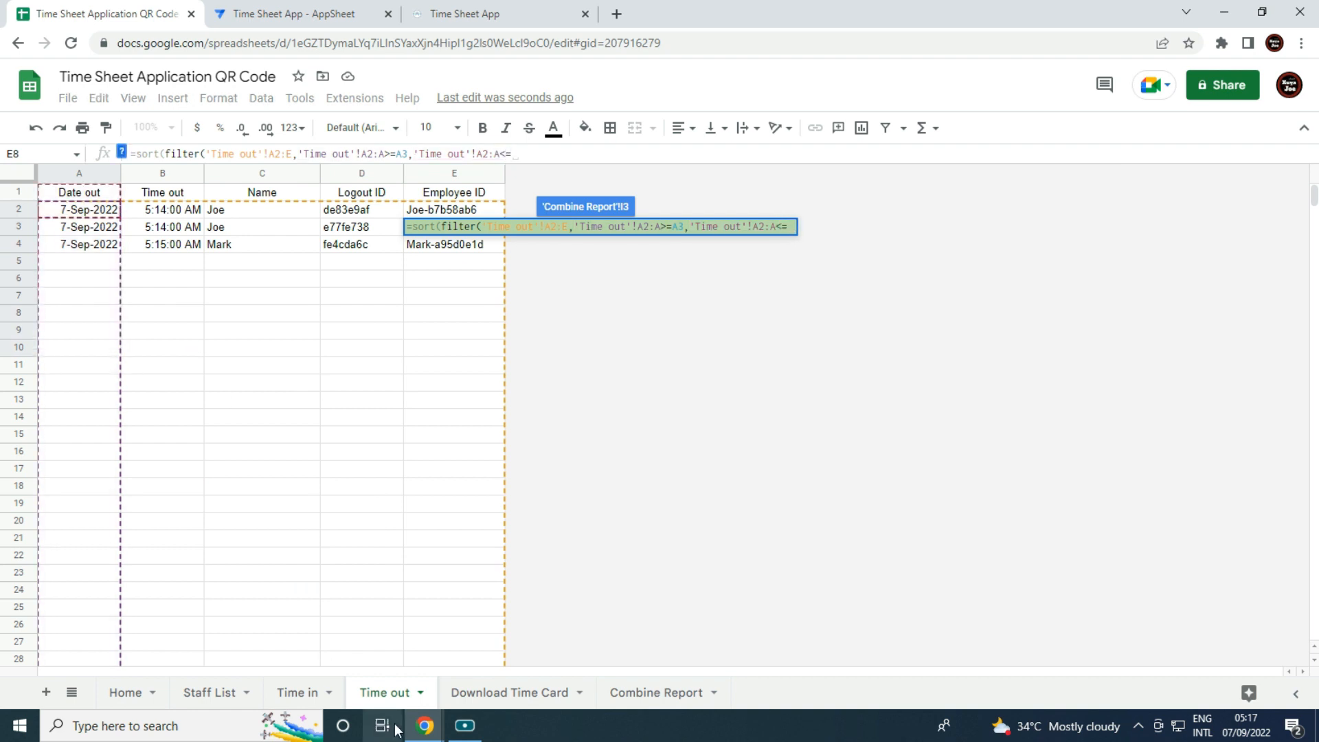
pyautogui.click(636, 694)
pyautogui.click(145, 229)
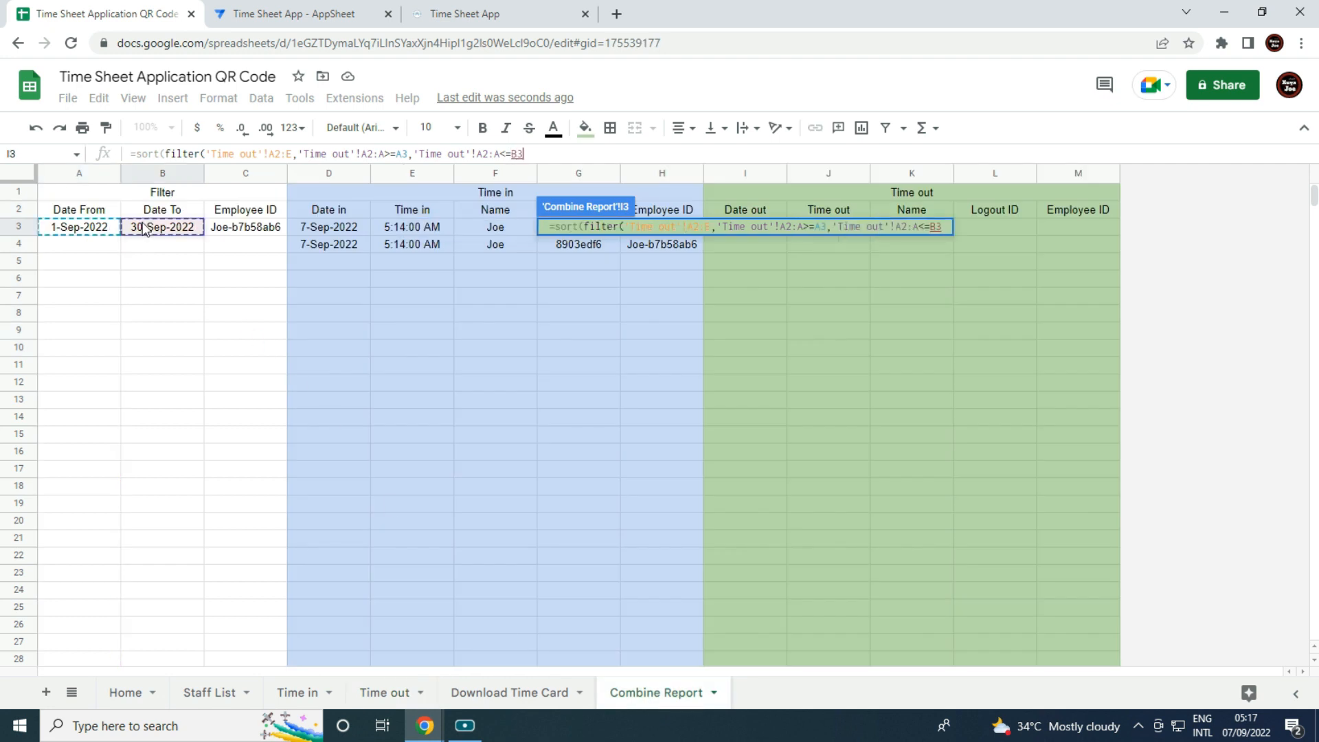
pyautogui.write(',')
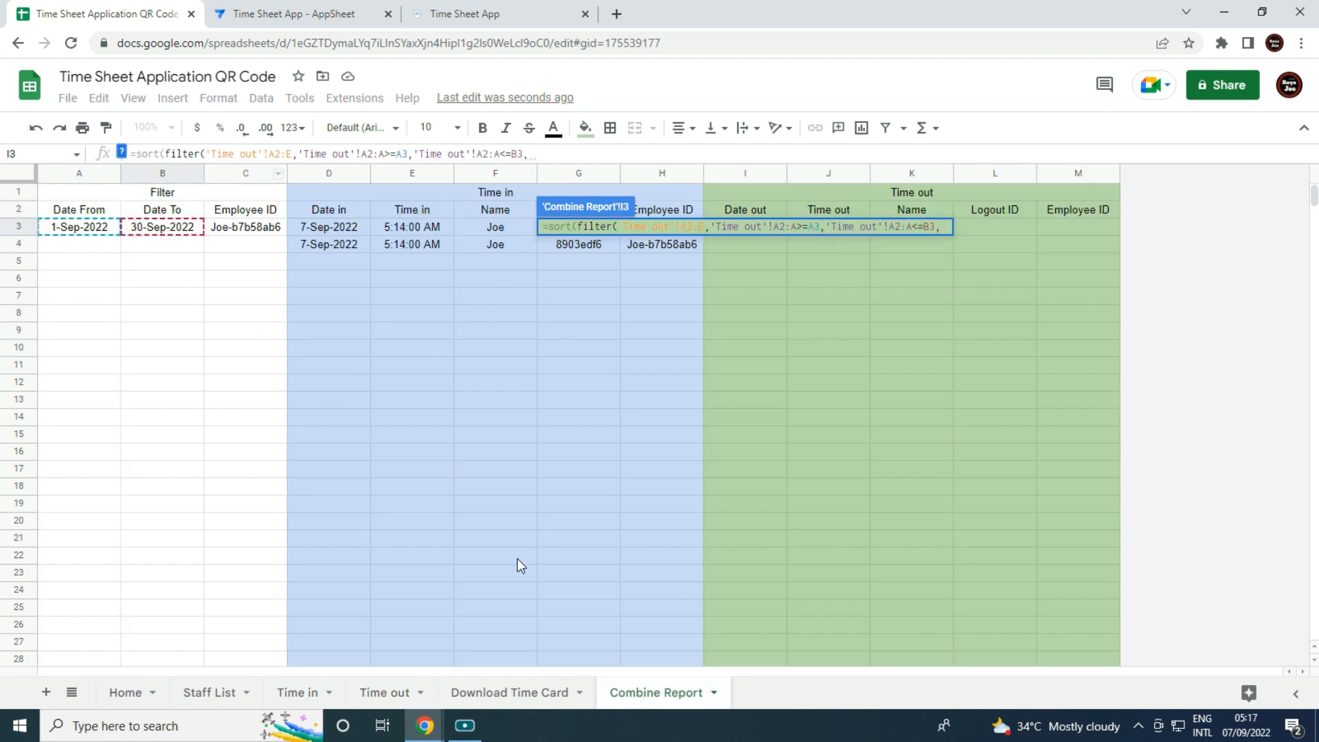
# Add the Employee ID condition 'Time out'!E2:E=C3 and close and enter the formula.
pyautogui.click(373, 690)
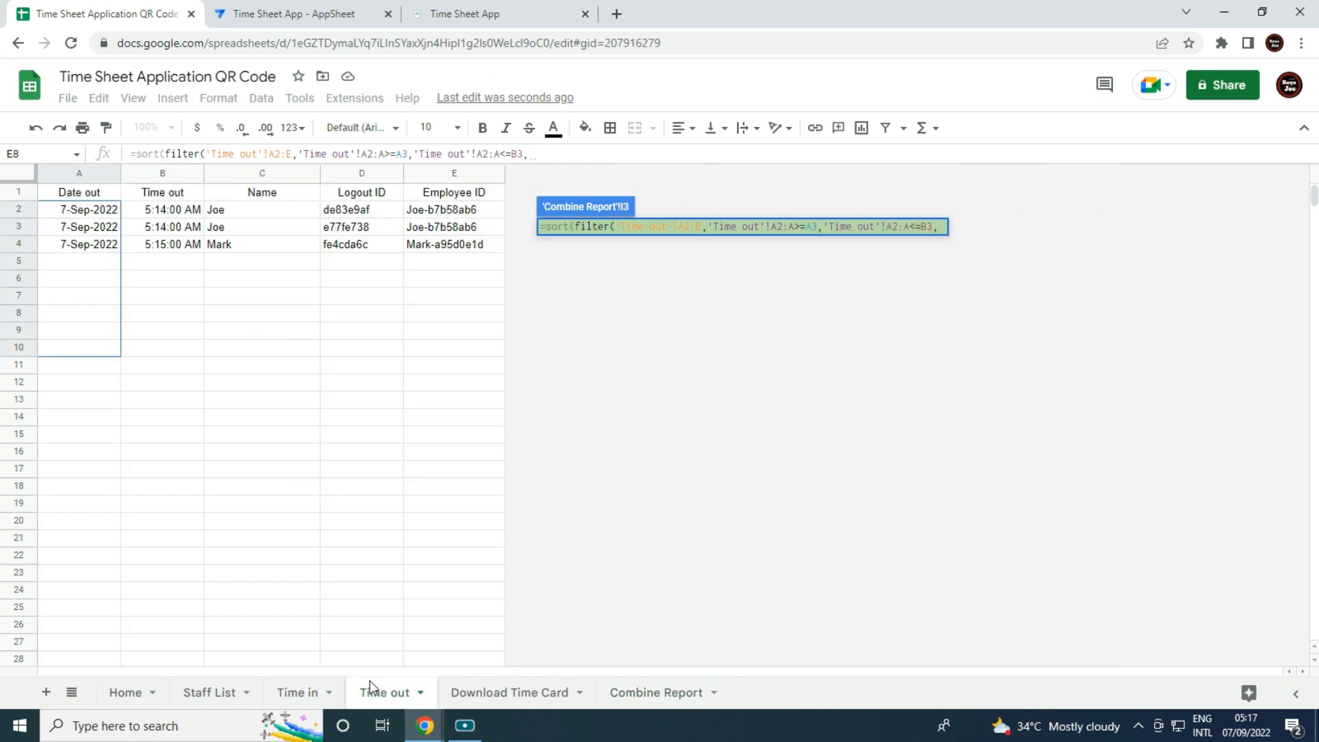
pyautogui.click(460, 209)
pyautogui.moveTo(460, 209); pyautogui.dragTo(489, 382)
pyautogui.press('BackSpace')
pyautogui.press('BackSpace')
pyautogui.write('=')
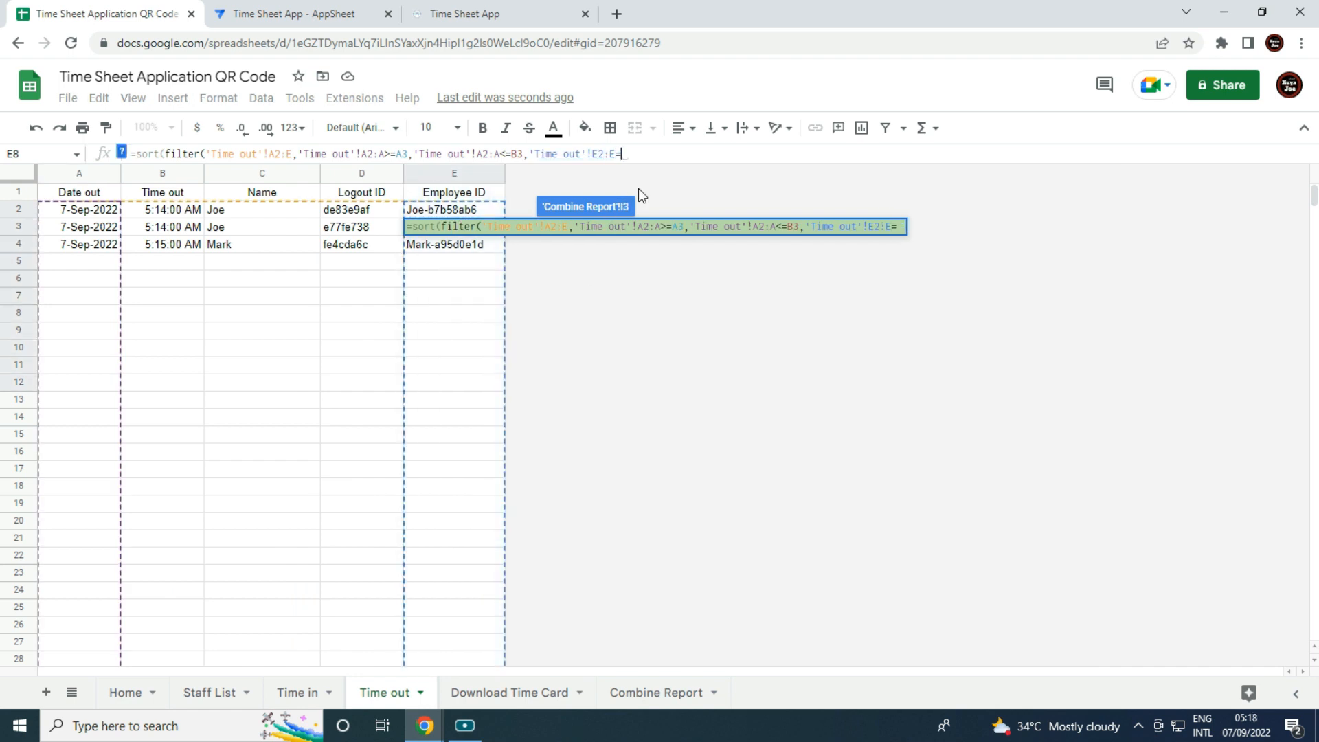
pyautogui.click(672, 694)
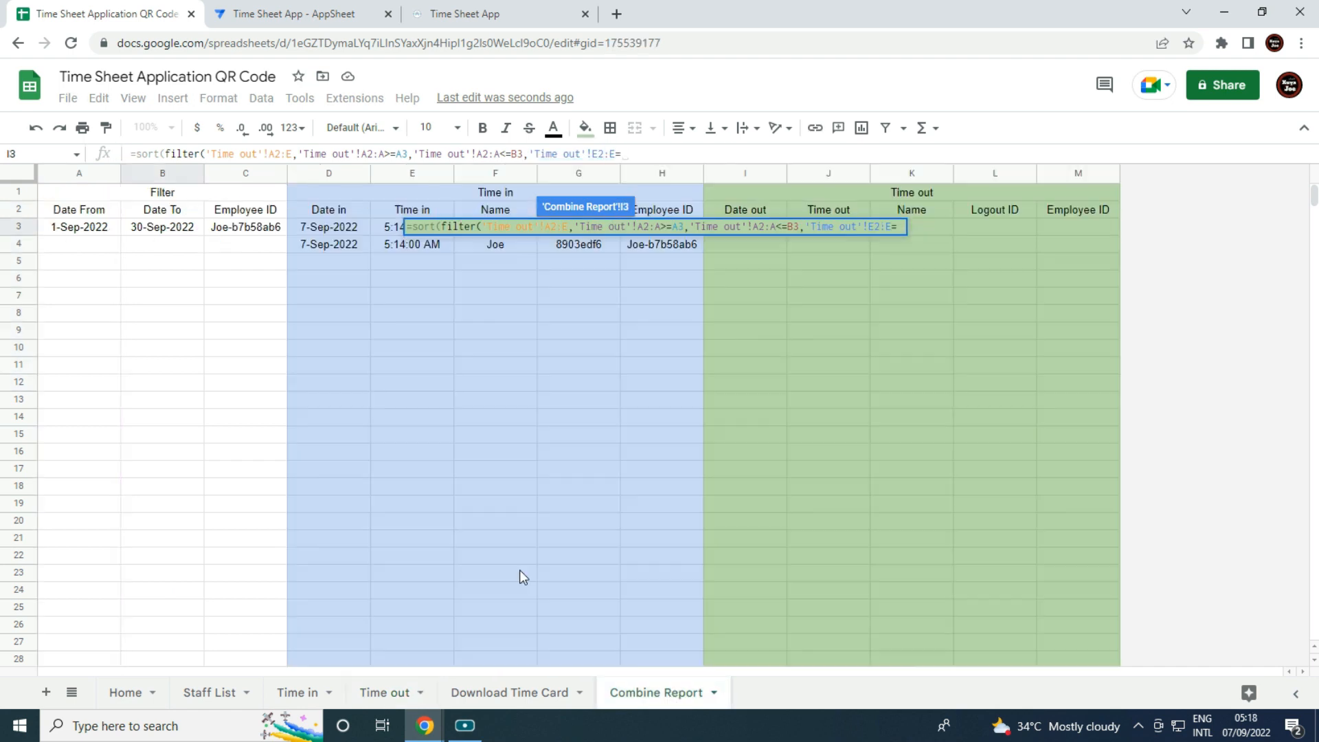
pyautogui.click(266, 232)
pyautogui.write('))')
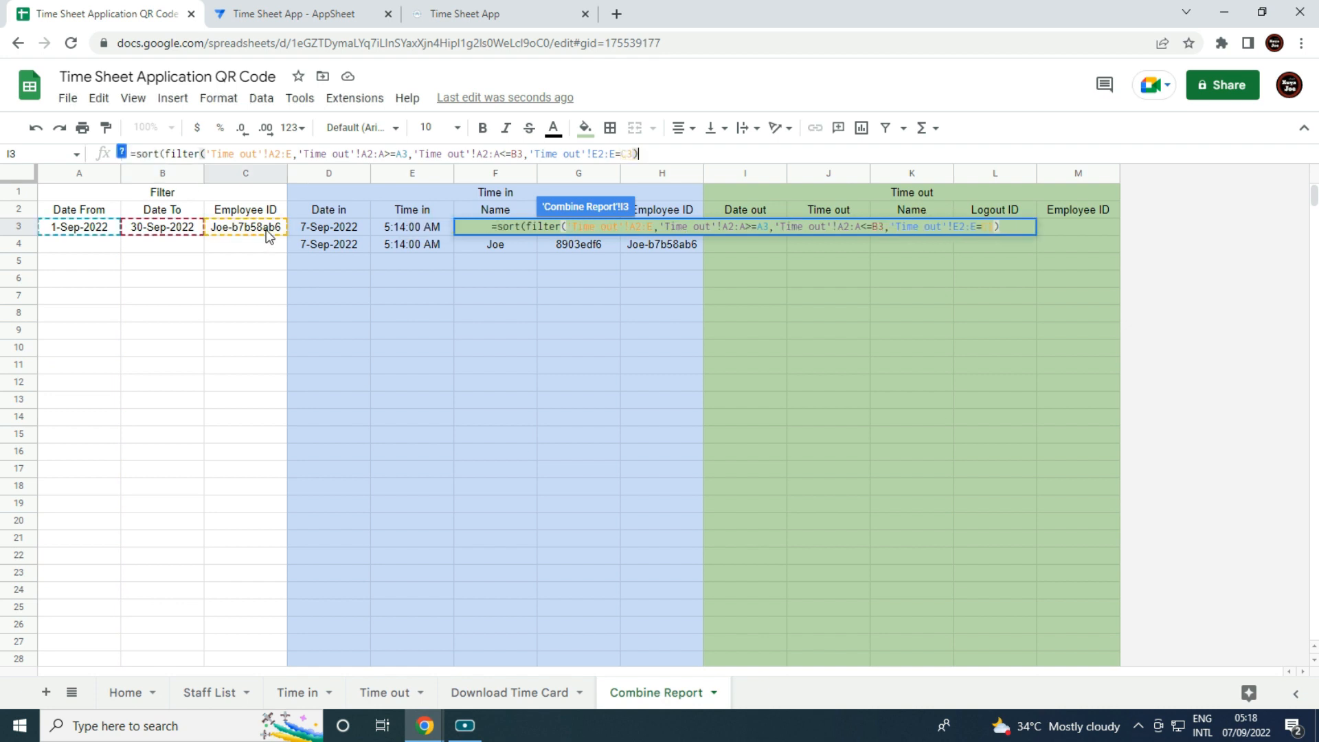
pyautogui.press('Return')
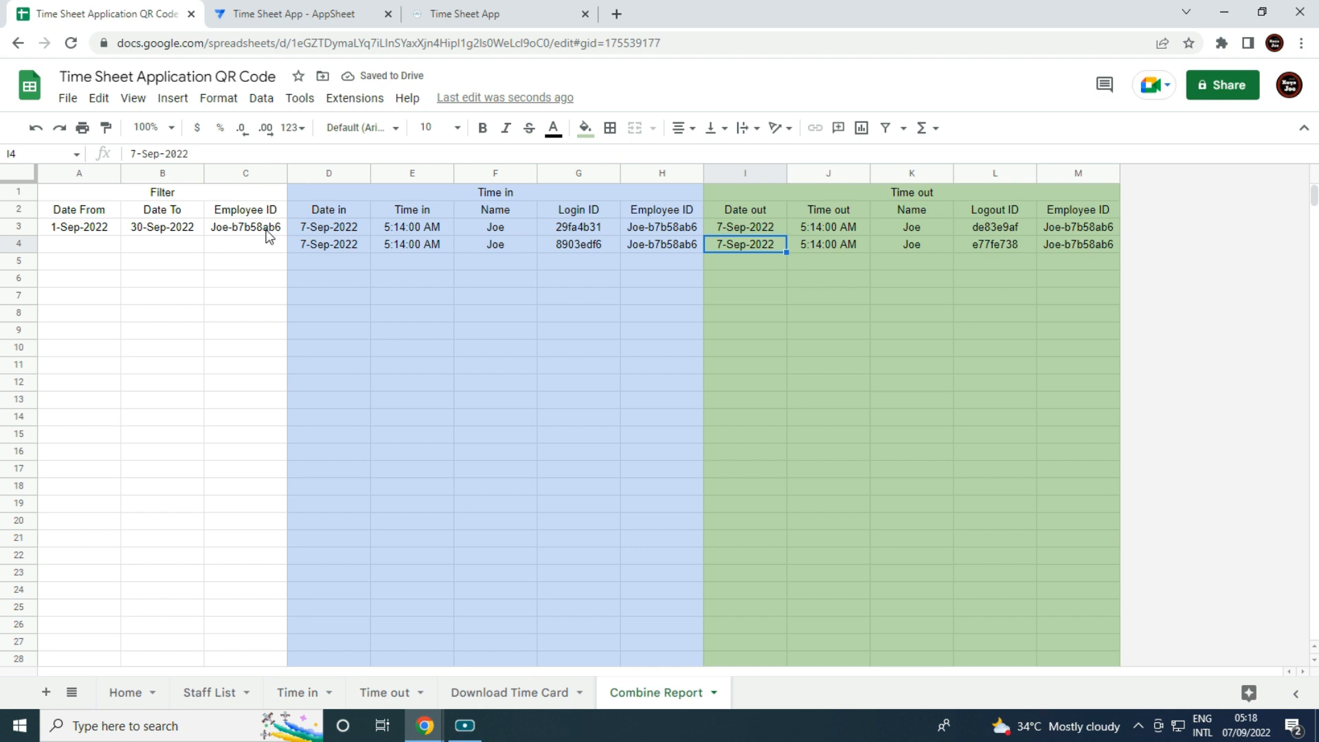
# Set Download Time Card's Date To (B2) to 25sep and verify Combine Report B3 shows 25-Sep-2022.
pyautogui.click(579, 365)
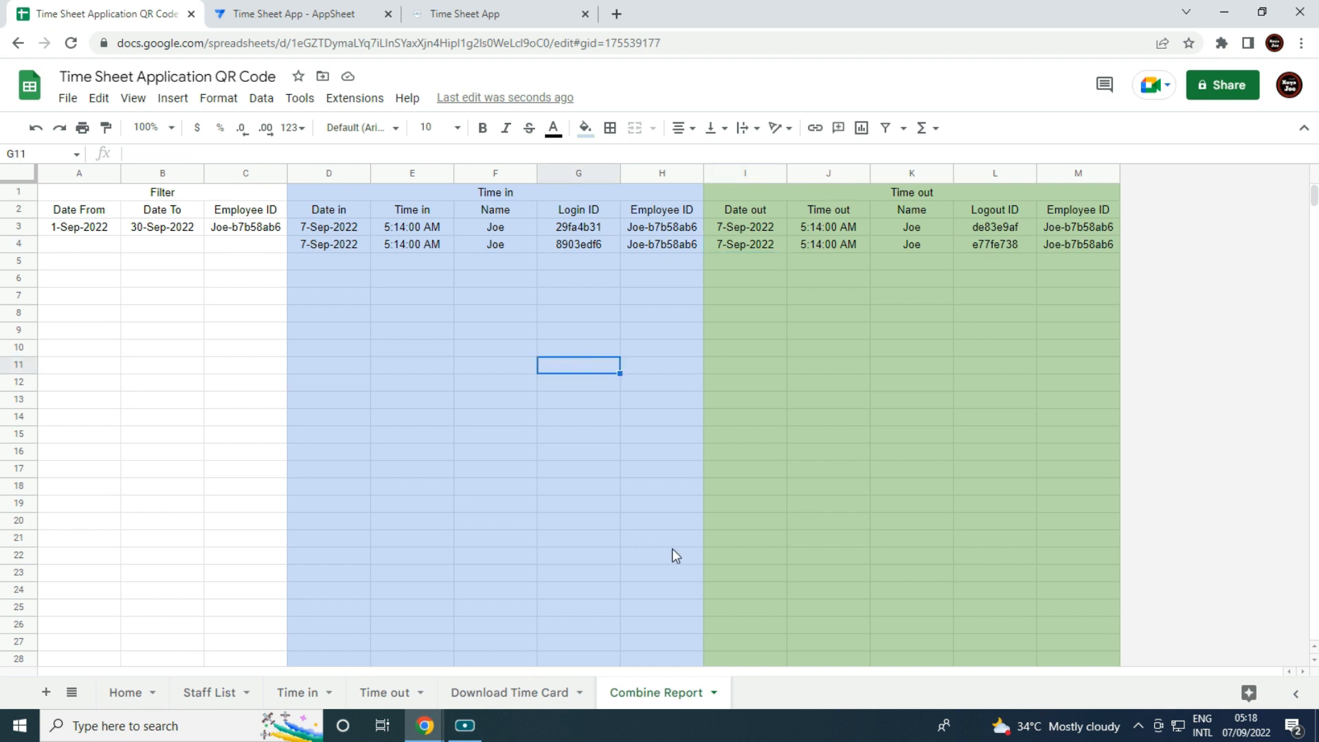
pyautogui.click(527, 703)
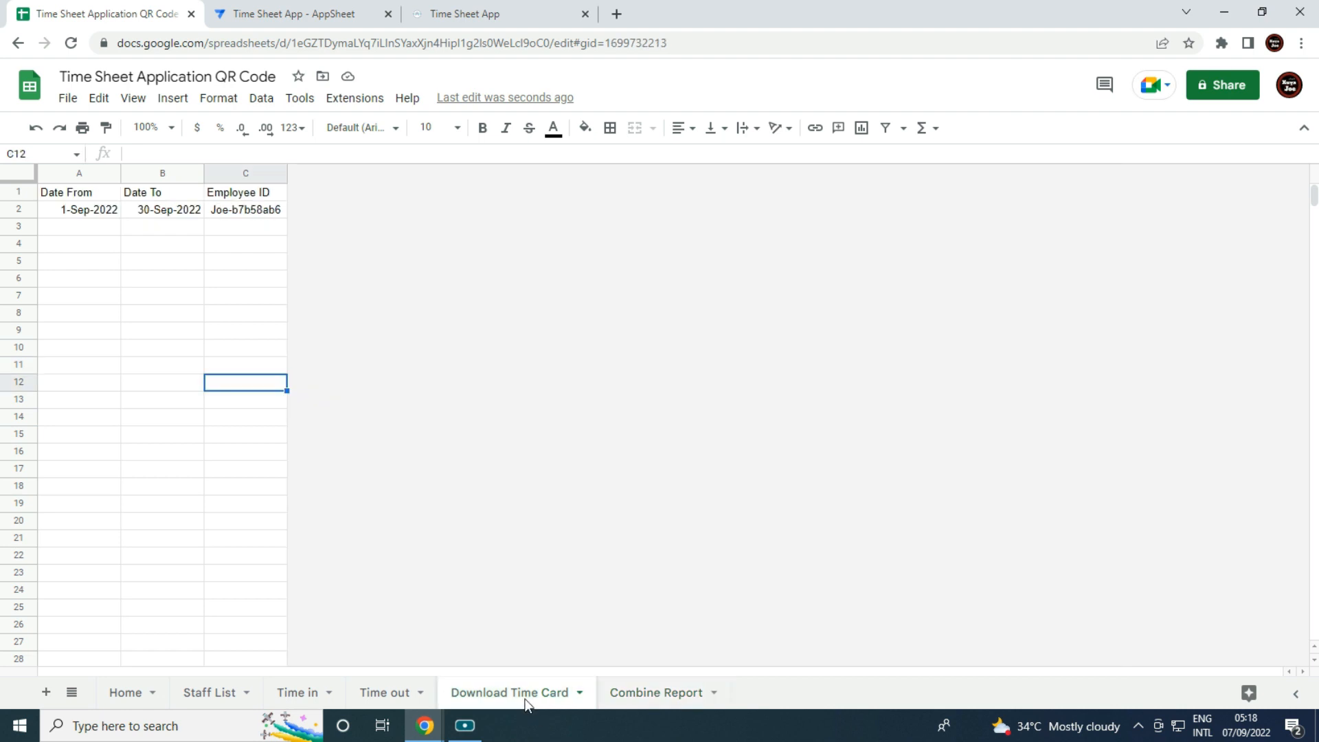
pyautogui.click(143, 214)
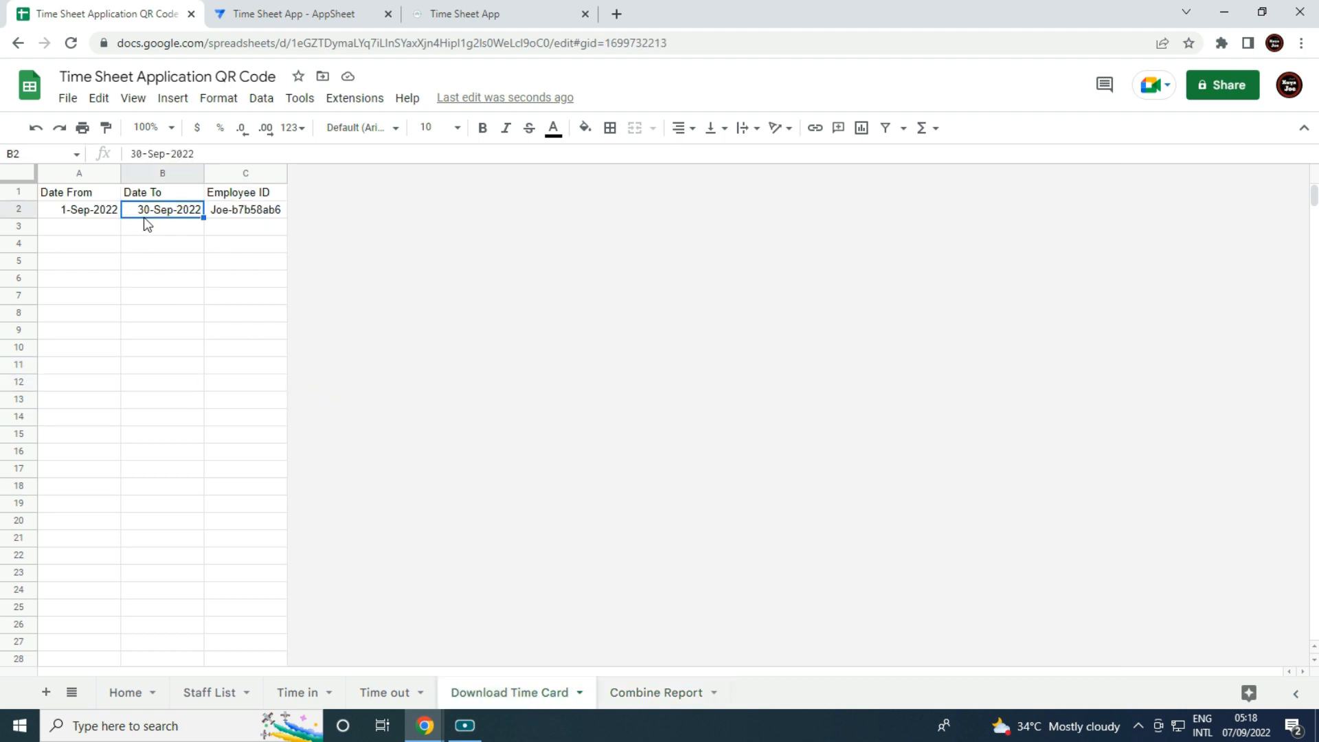
pyautogui.write('25sep')
pyautogui.press('Tab')
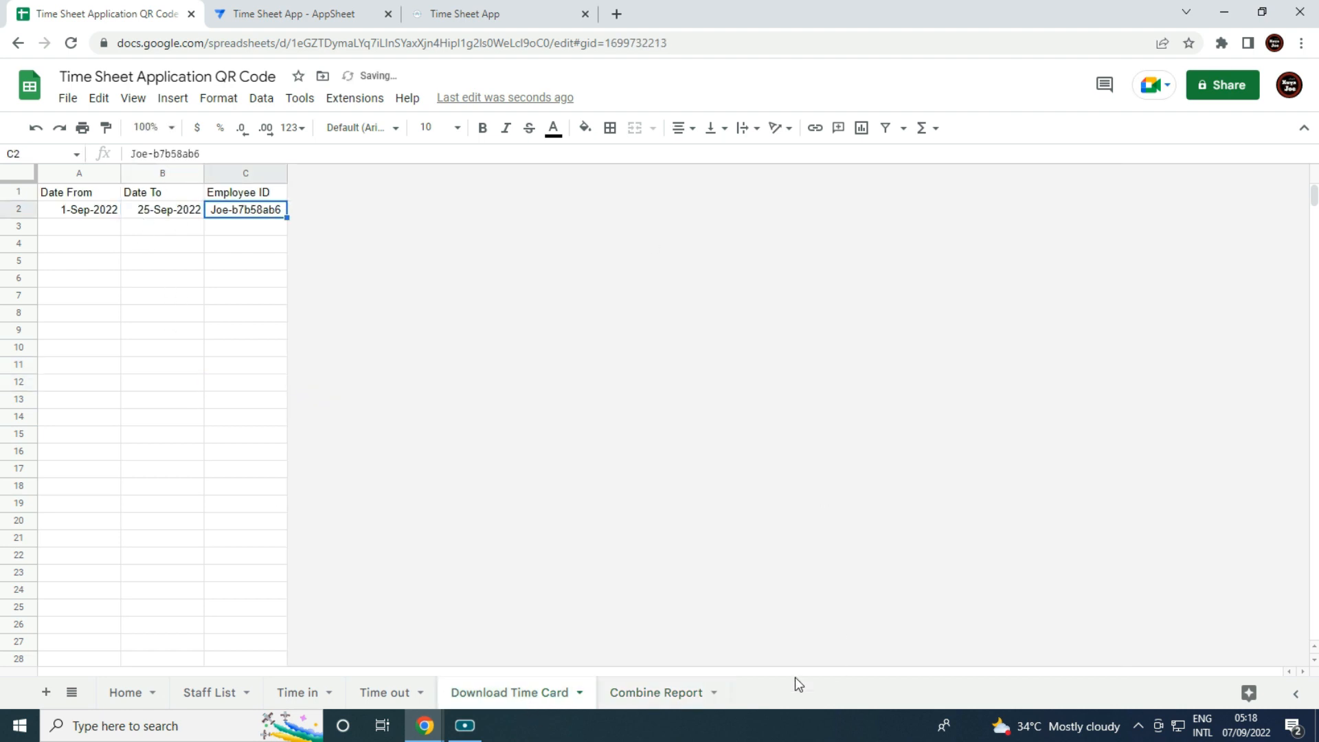
pyautogui.click(671, 695)
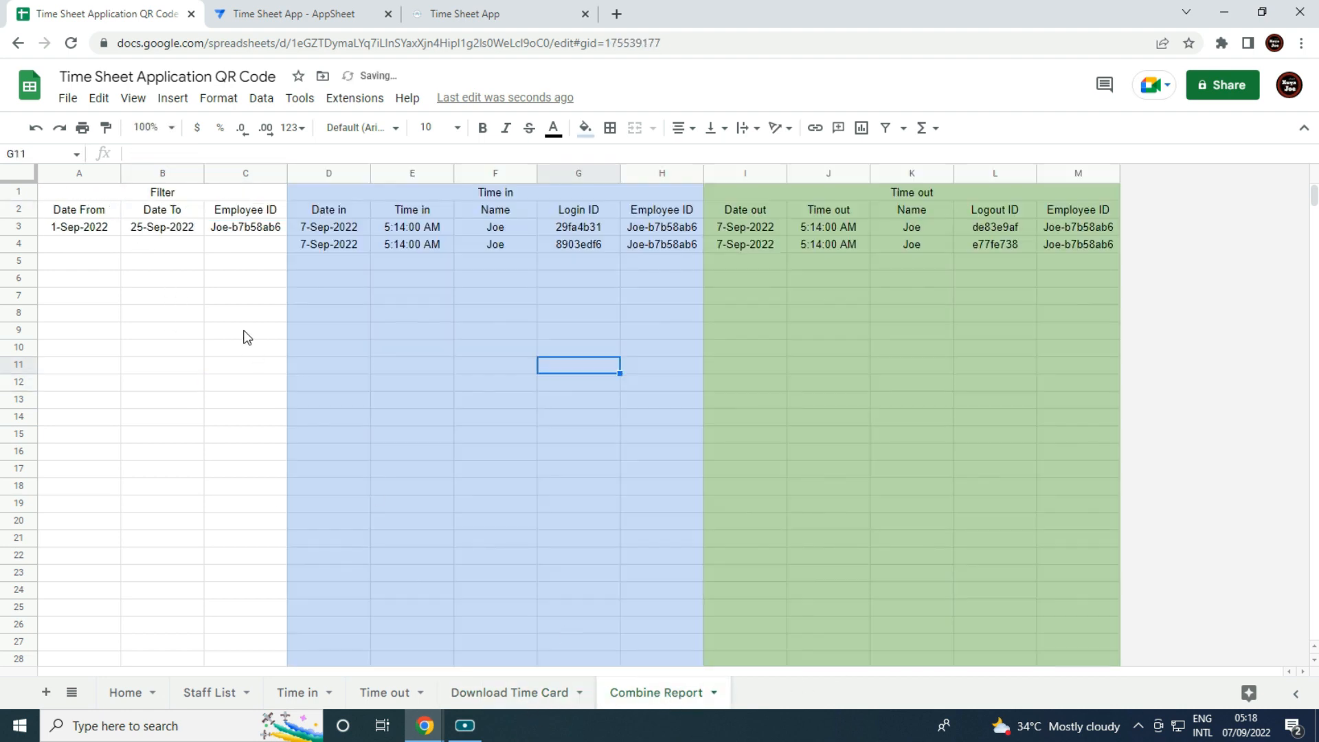
pyautogui.click(176, 233)
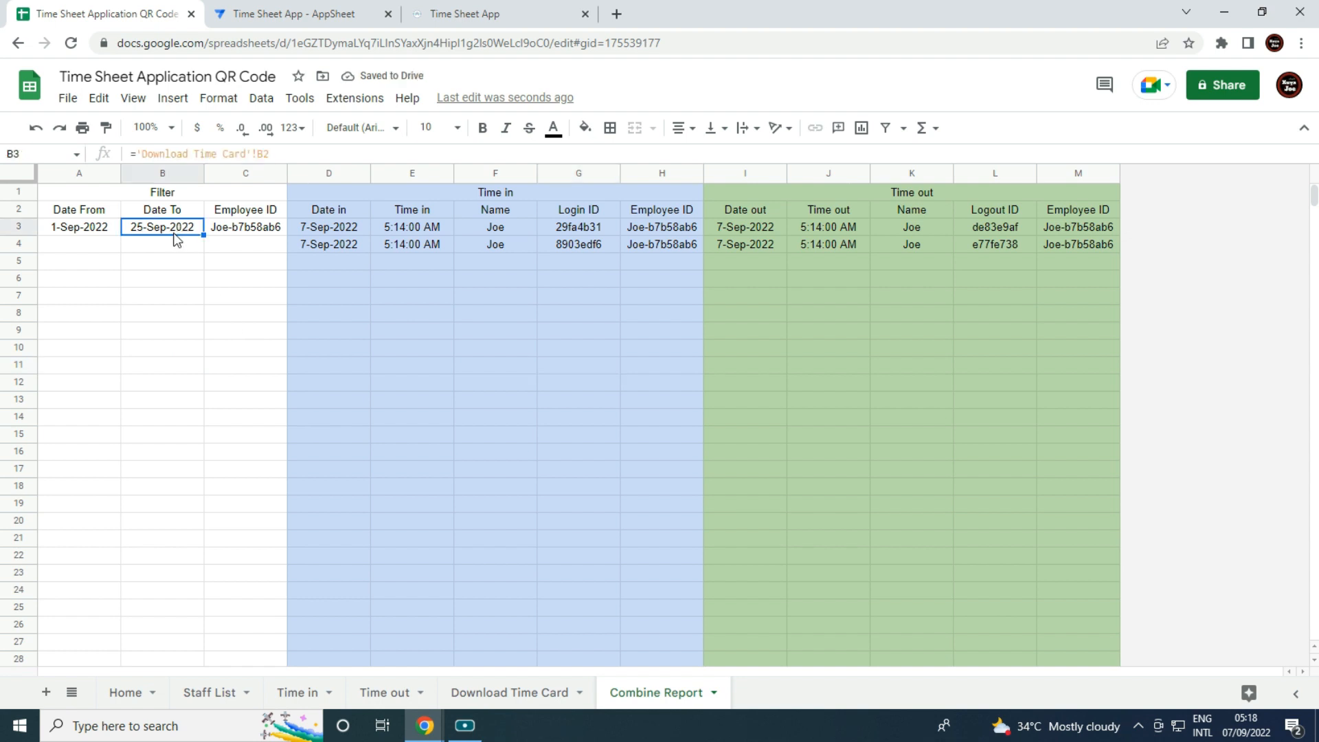
# Add a sheet named Time Card Form and type the Date From label in A1.
pyautogui.click(46, 692)
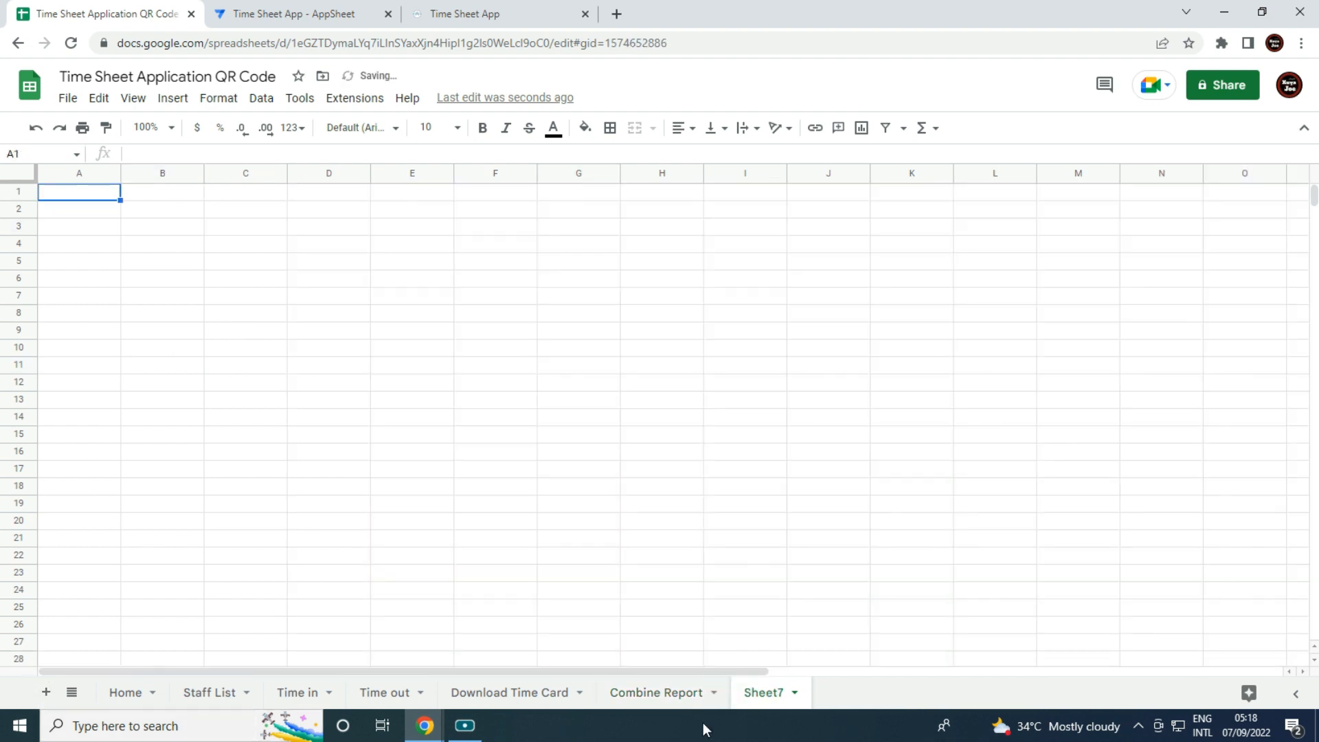
pyautogui.rightClick(765, 695)
pyautogui.click(773, 488)
pyautogui.write('T')
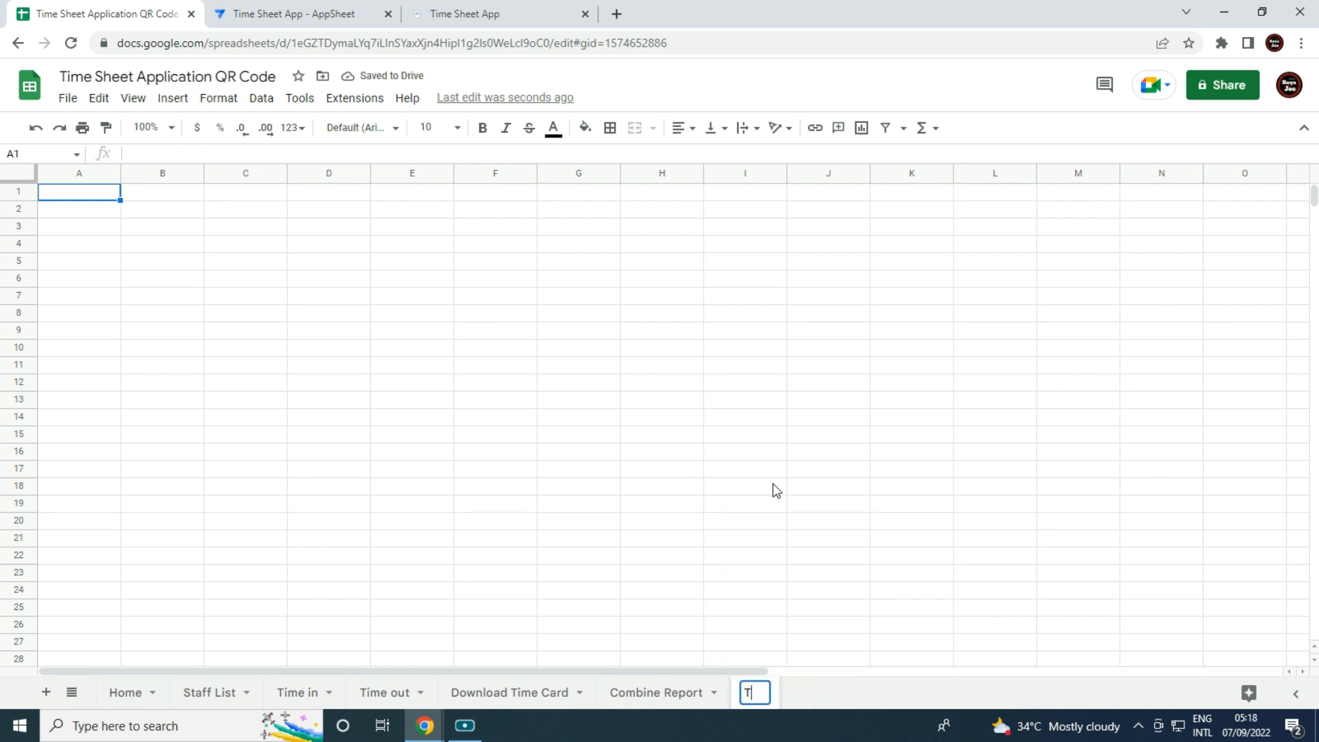
pyautogui.write('ime Card Form')
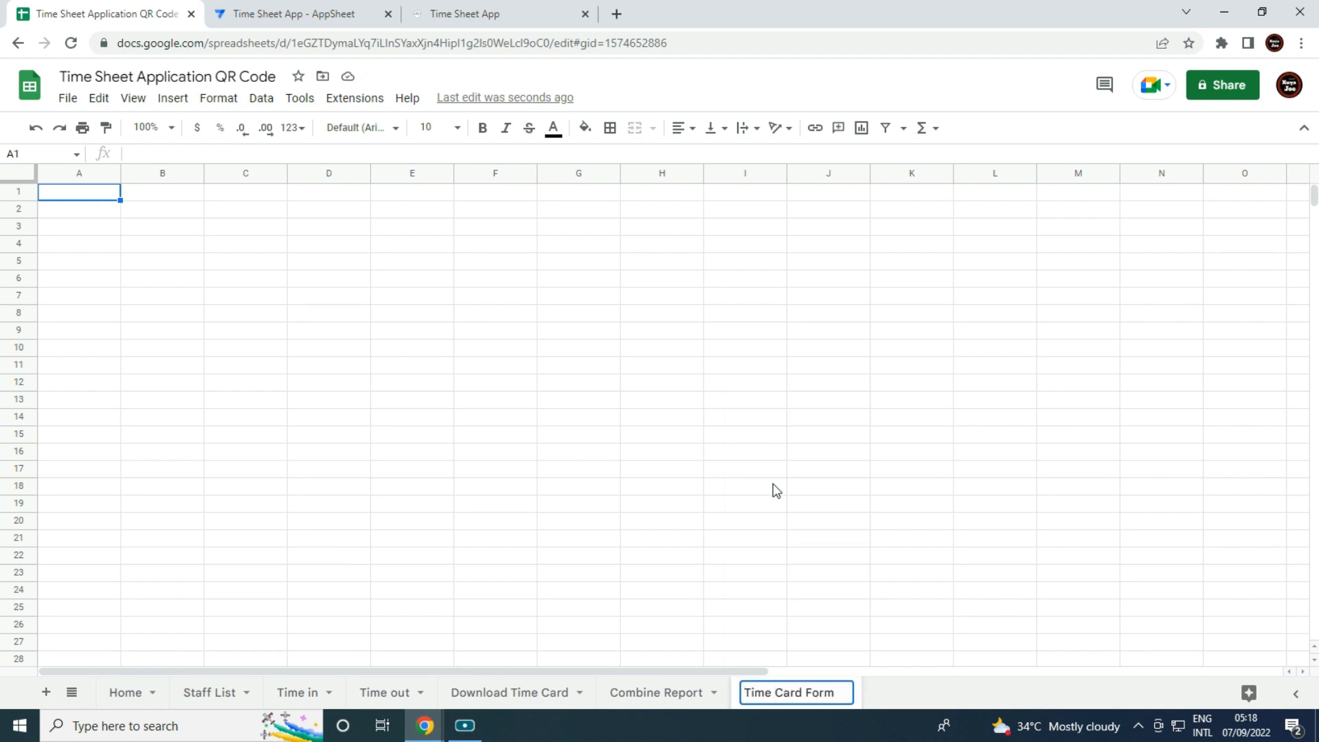
pyautogui.click(777, 490)
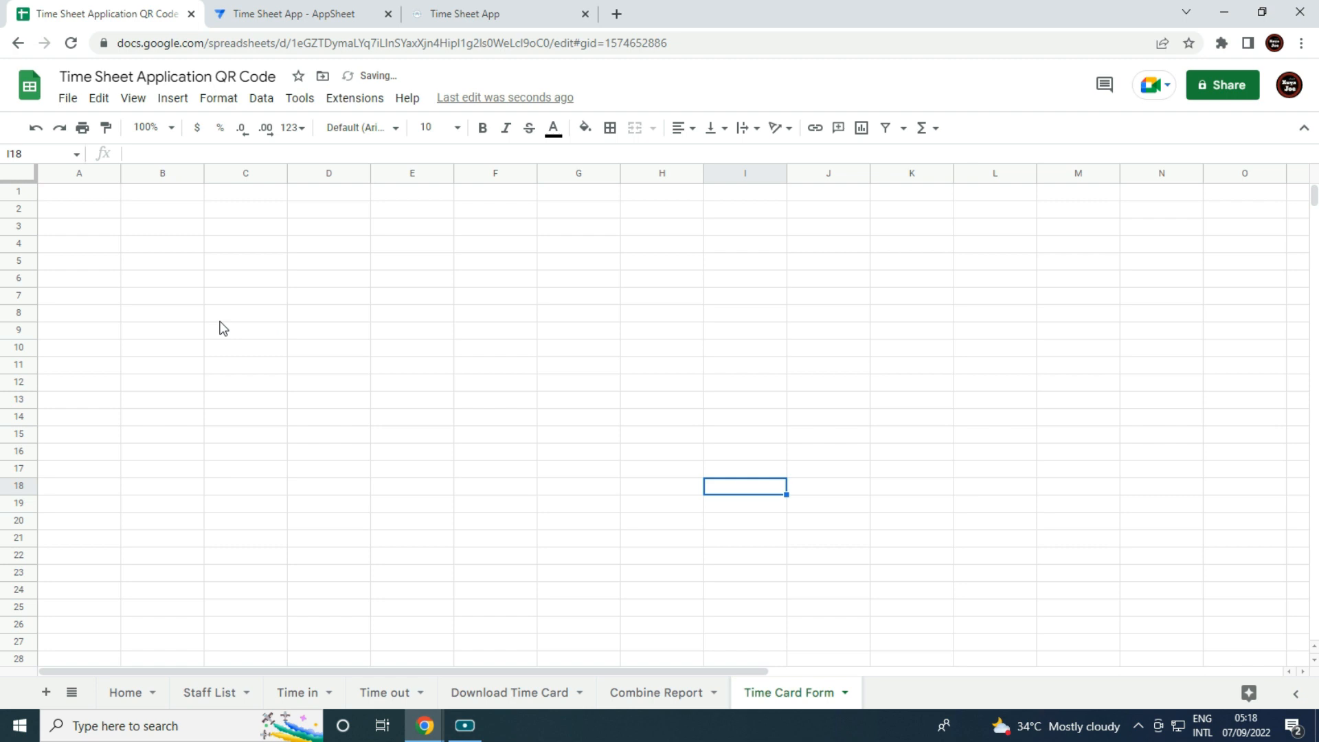
pyautogui.click(60, 192)
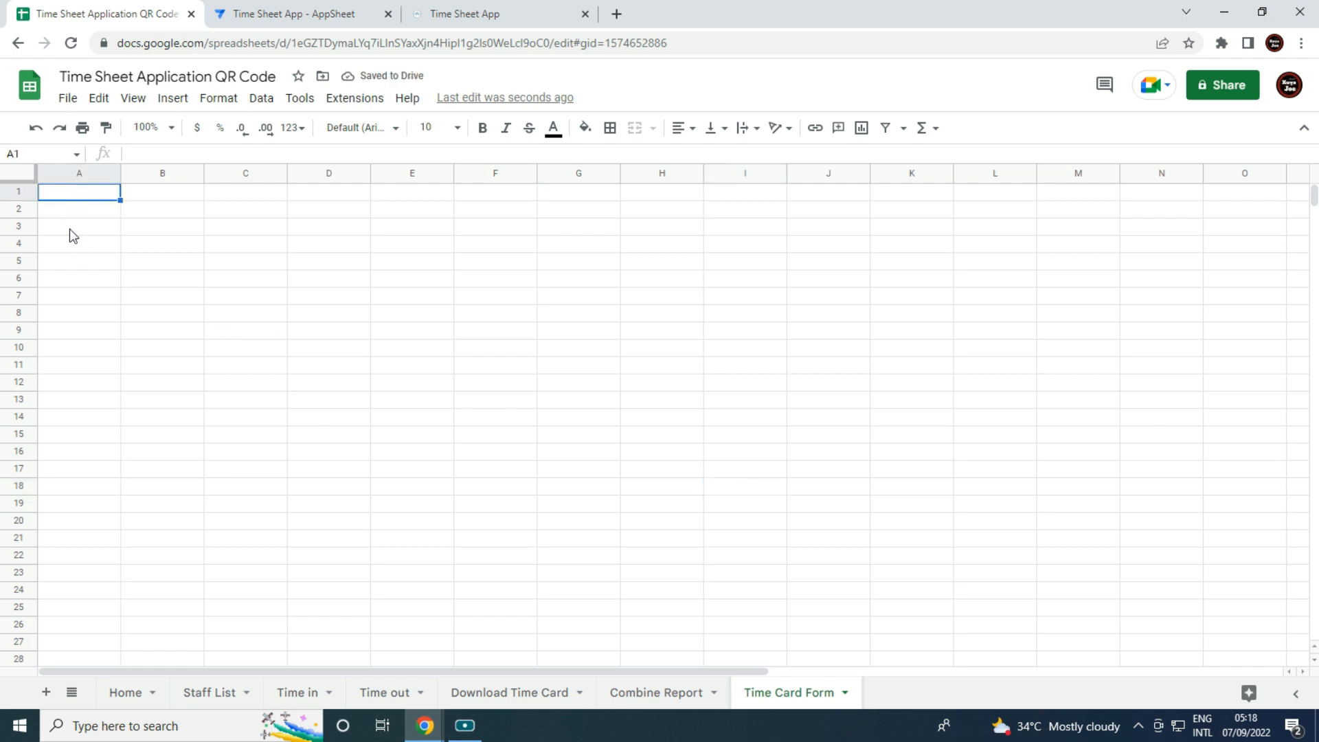
pyautogui.write('Date From')
# Add the Date To label, merge A7:B7 and C7:D7, and centre-align the sheet.
pyautogui.press('Return')
pyautogui.write('Date')
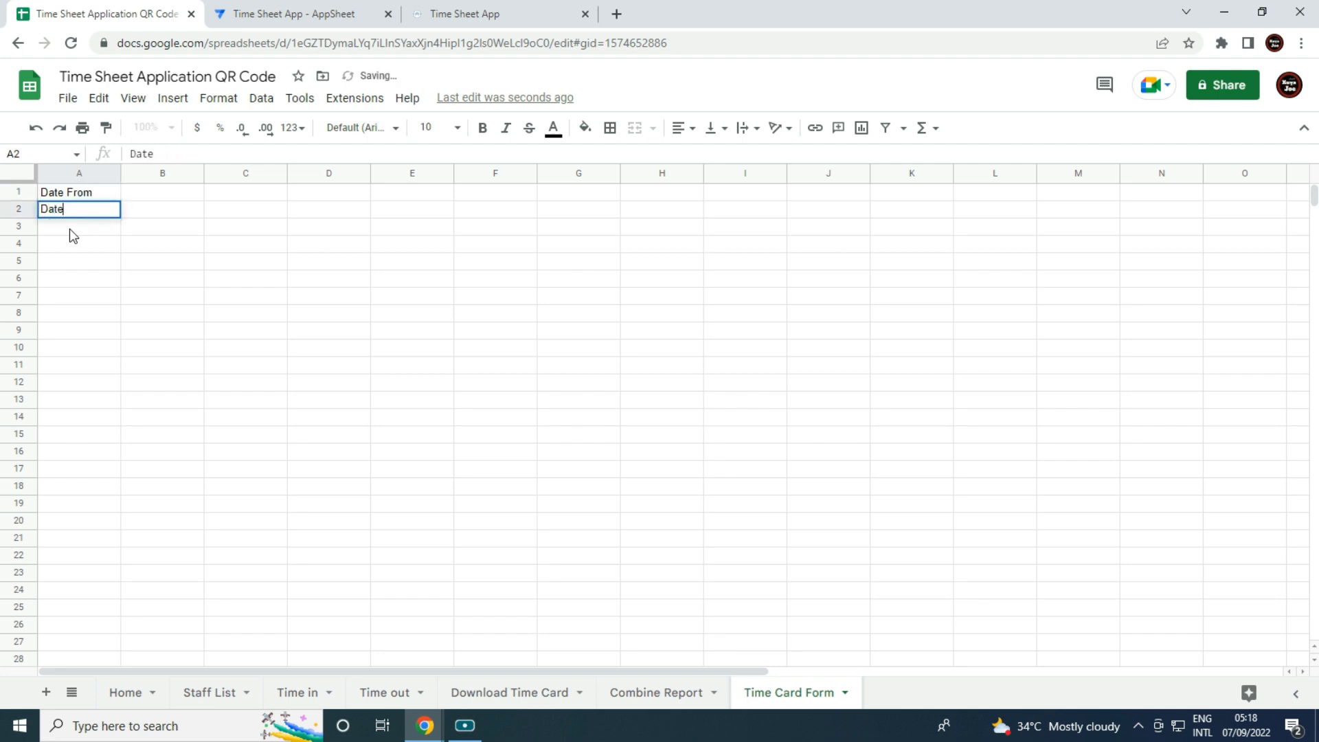
pyautogui.write(' To')
pyautogui.press('Tab')
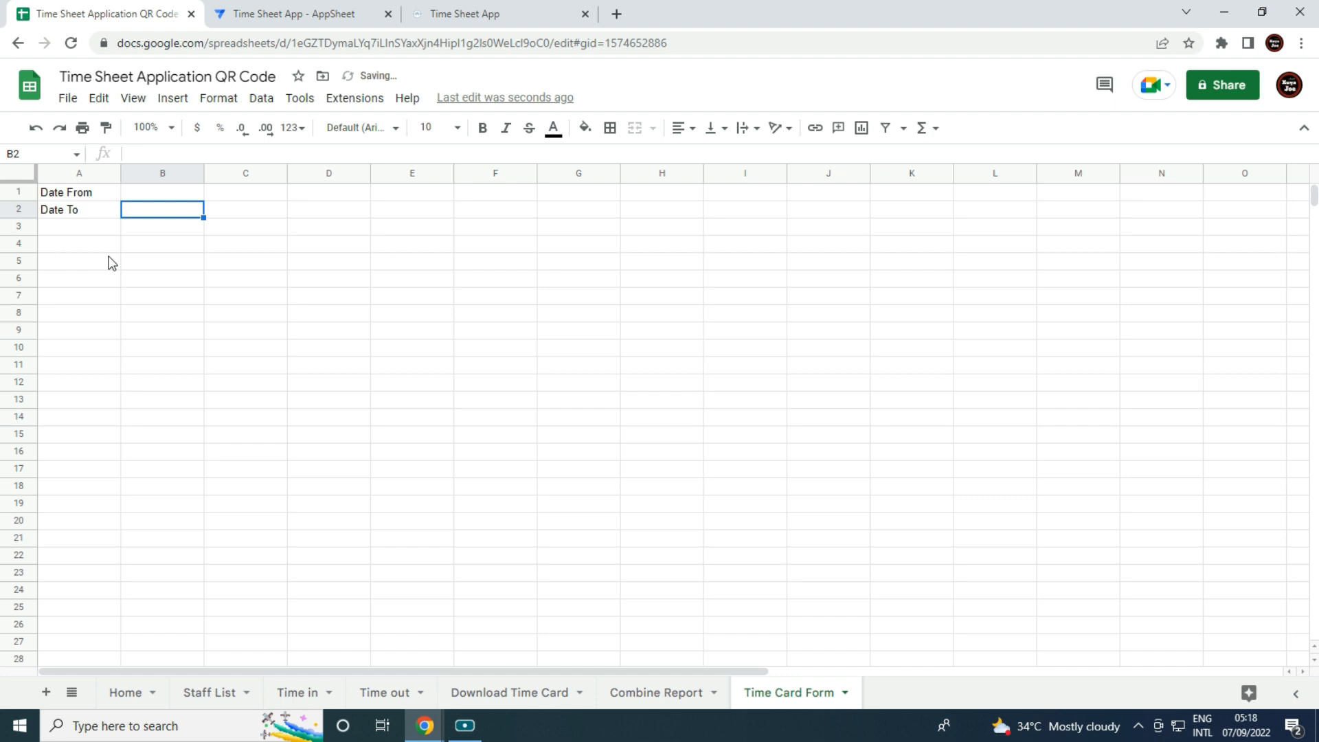
pyautogui.moveTo(101, 295); pyautogui.dragTo(141, 302)
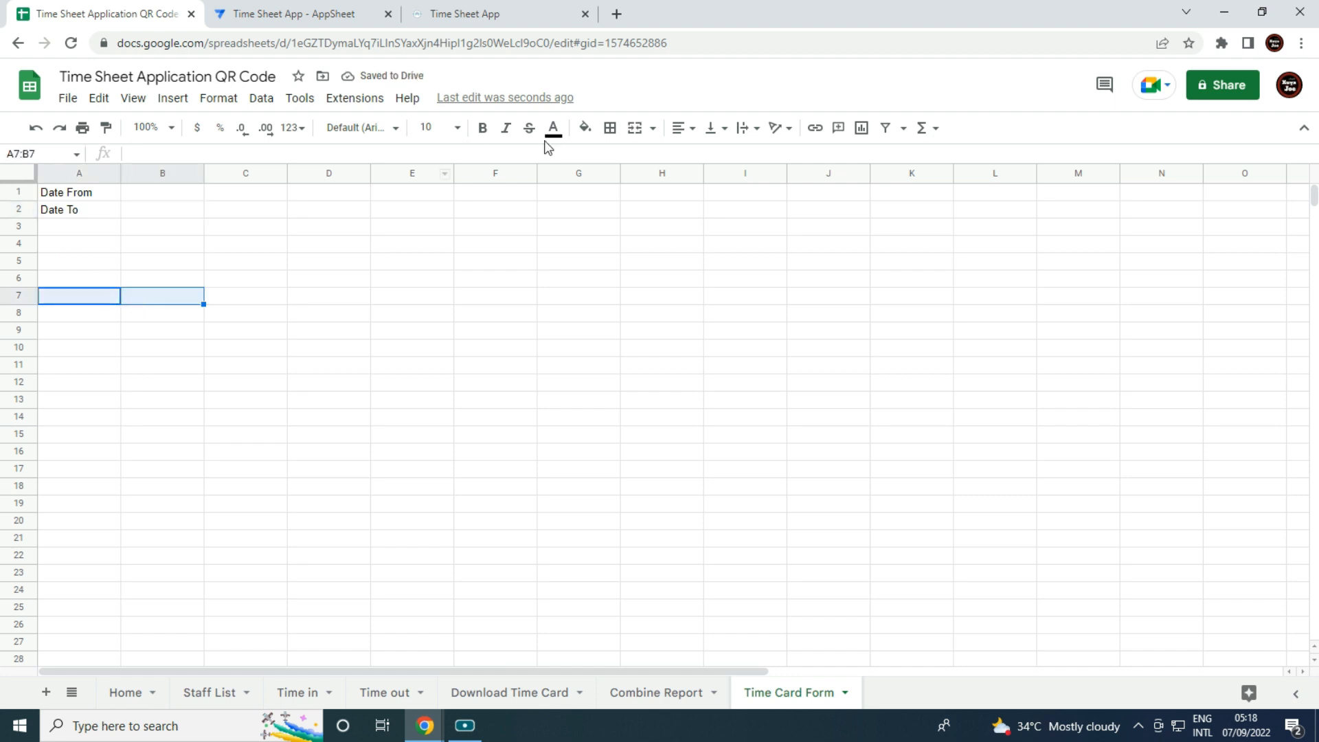
pyautogui.click(635, 127)
pyautogui.moveTo(268, 302); pyautogui.dragTo(309, 303)
pyautogui.click(636, 132)
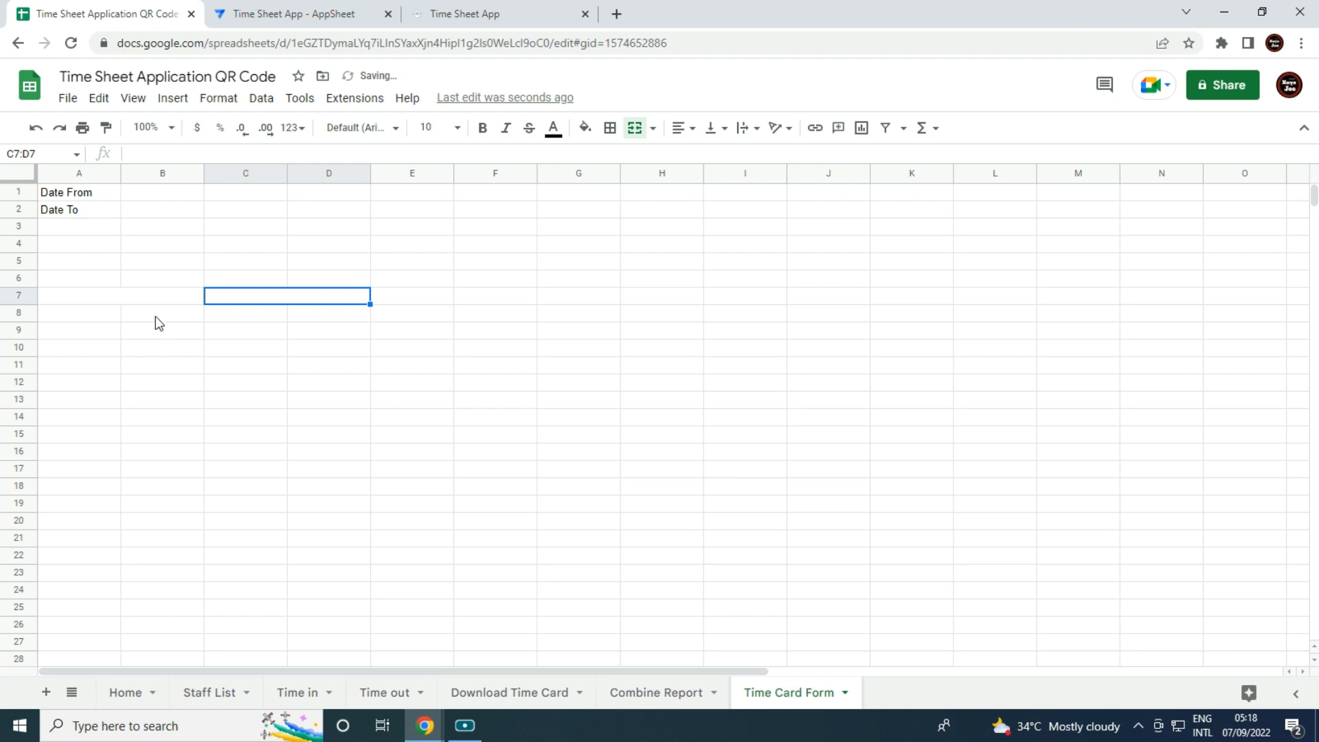
pyautogui.click(141, 300)
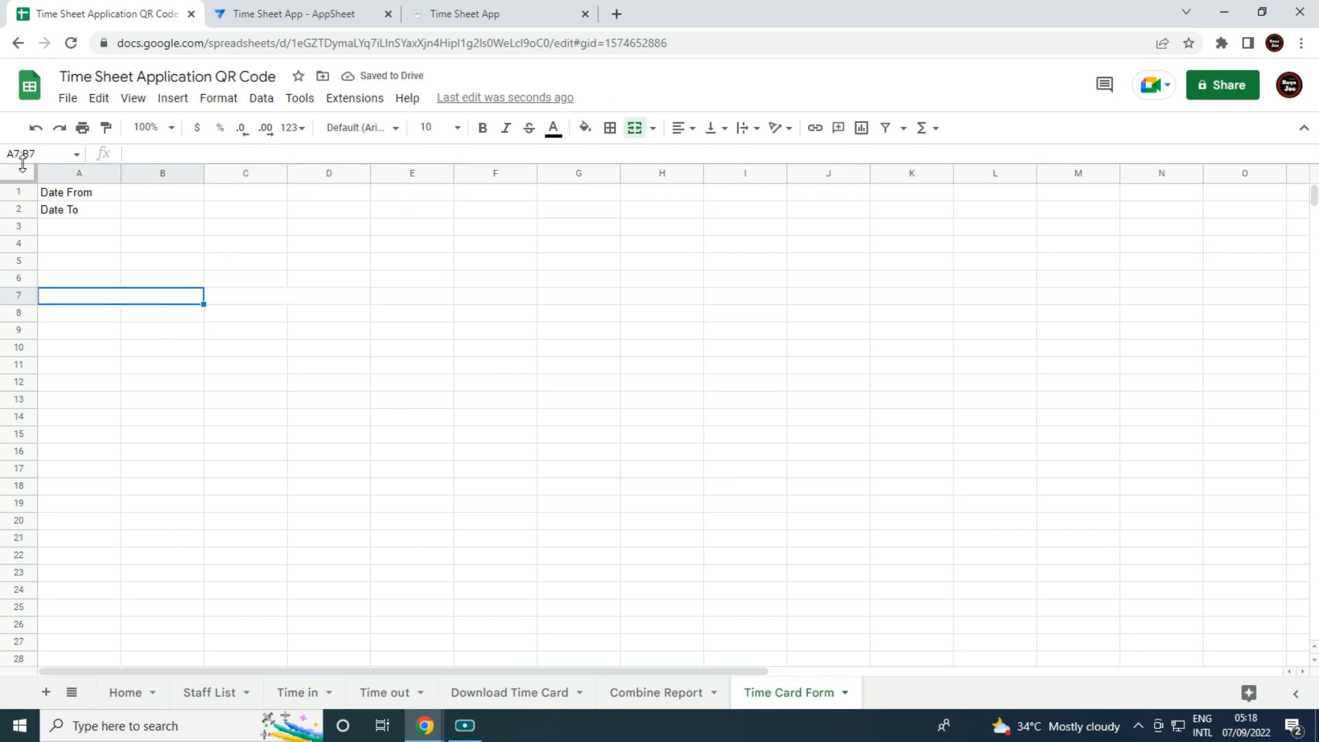
pyautogui.hotkey('ctrl', 'a')
pyautogui.click(678, 128)
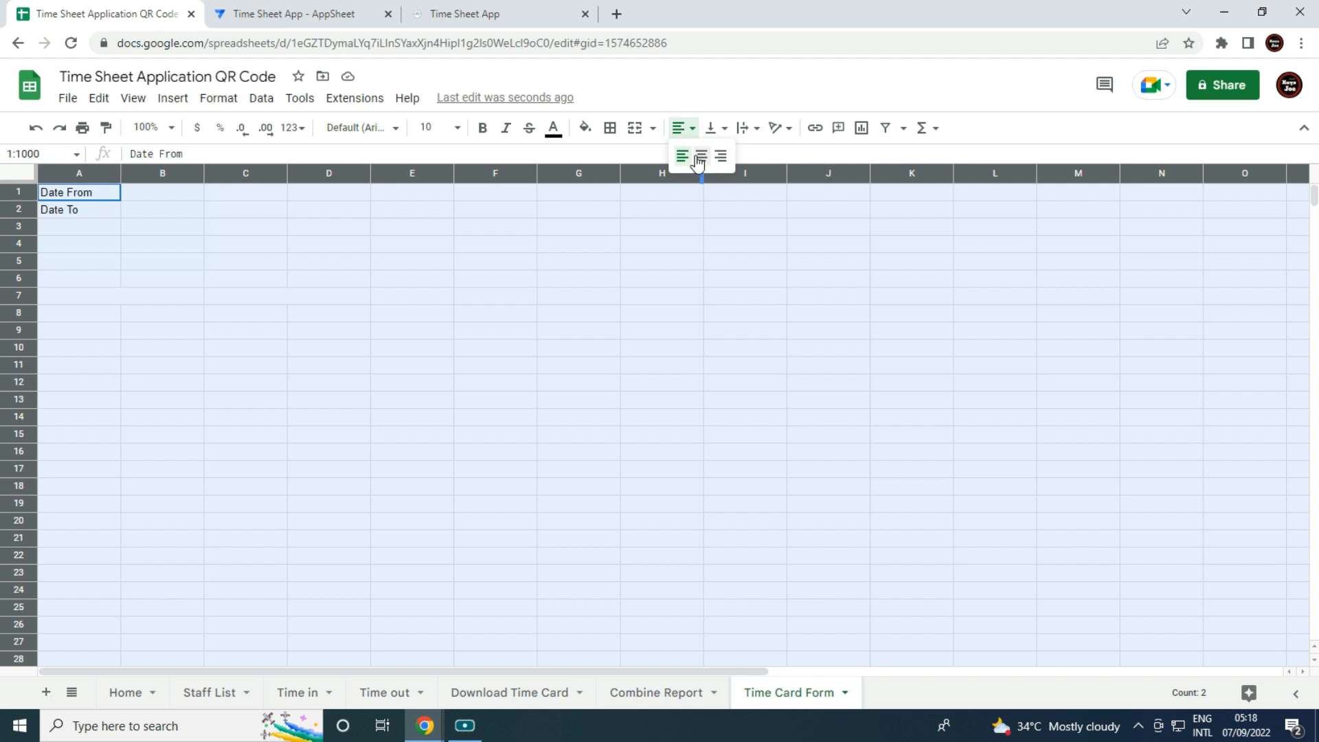
pyautogui.click(698, 157)
# Enter In and Out headings in the merged row-7 cells, bold and size 12.
pyautogui.click(548, 303)
pyautogui.moveTo(116, 295); pyautogui.dragTo(122, 303)
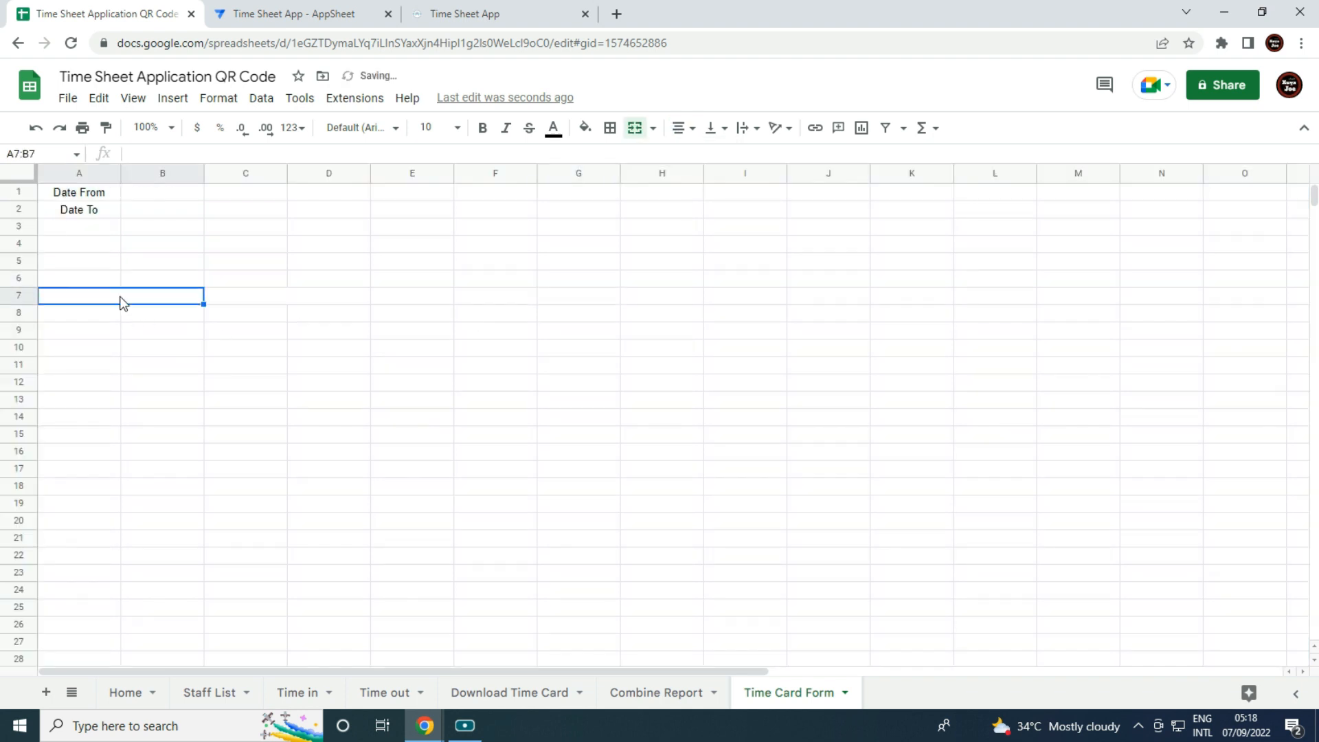
pyautogui.doubleClick(121, 296)
pyautogui.press('Tab')
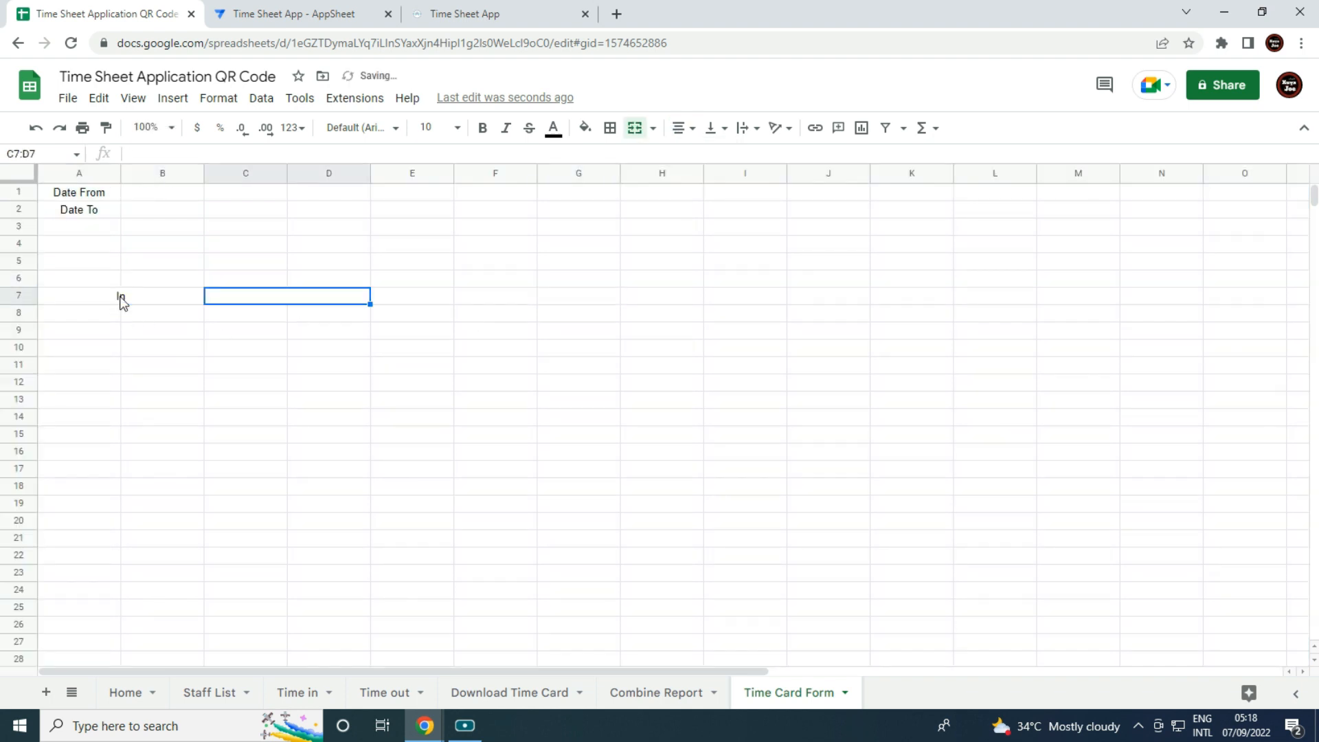
pyautogui.write('Out')
pyautogui.press('Tab')
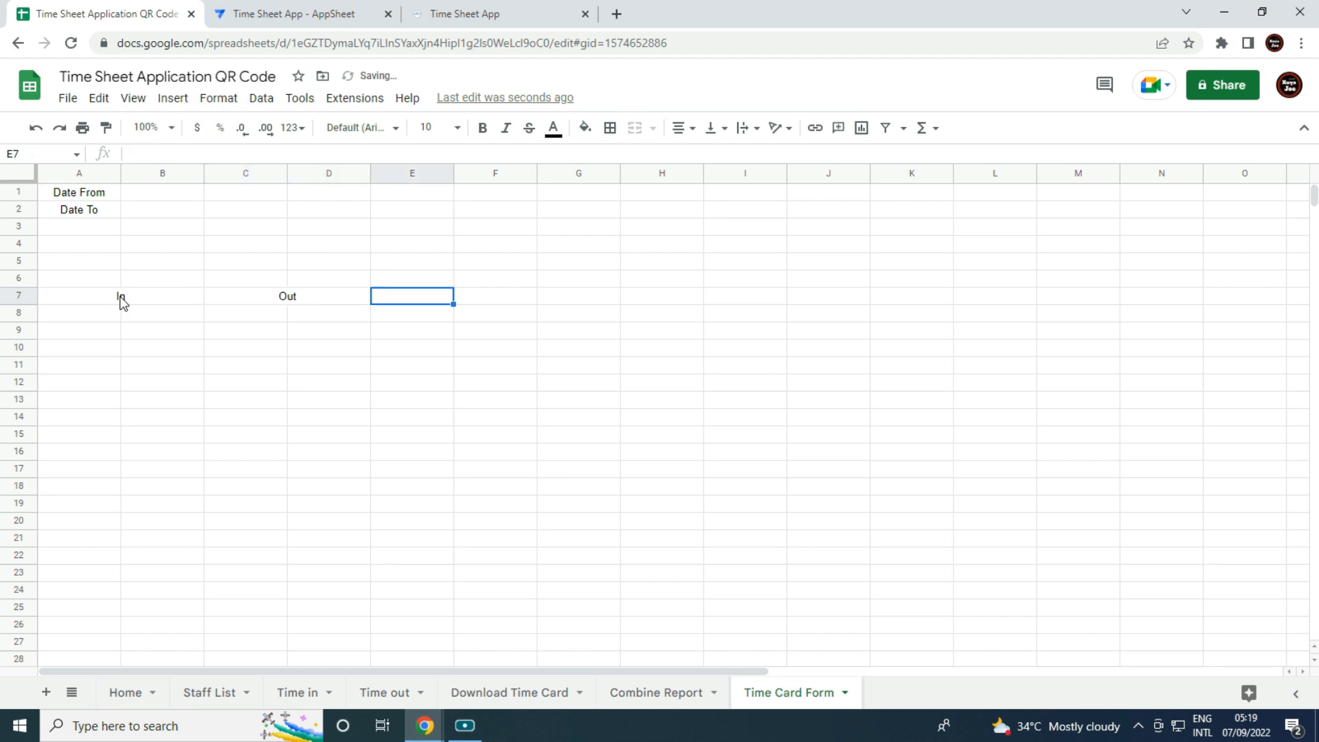
pyautogui.click(121, 303)
pyautogui.moveTo(121, 302); pyautogui.dragTo(283, 307)
pyautogui.click(481, 129)
pyautogui.click(459, 129)
pyautogui.click(430, 321)
pyautogui.click(431, 386)
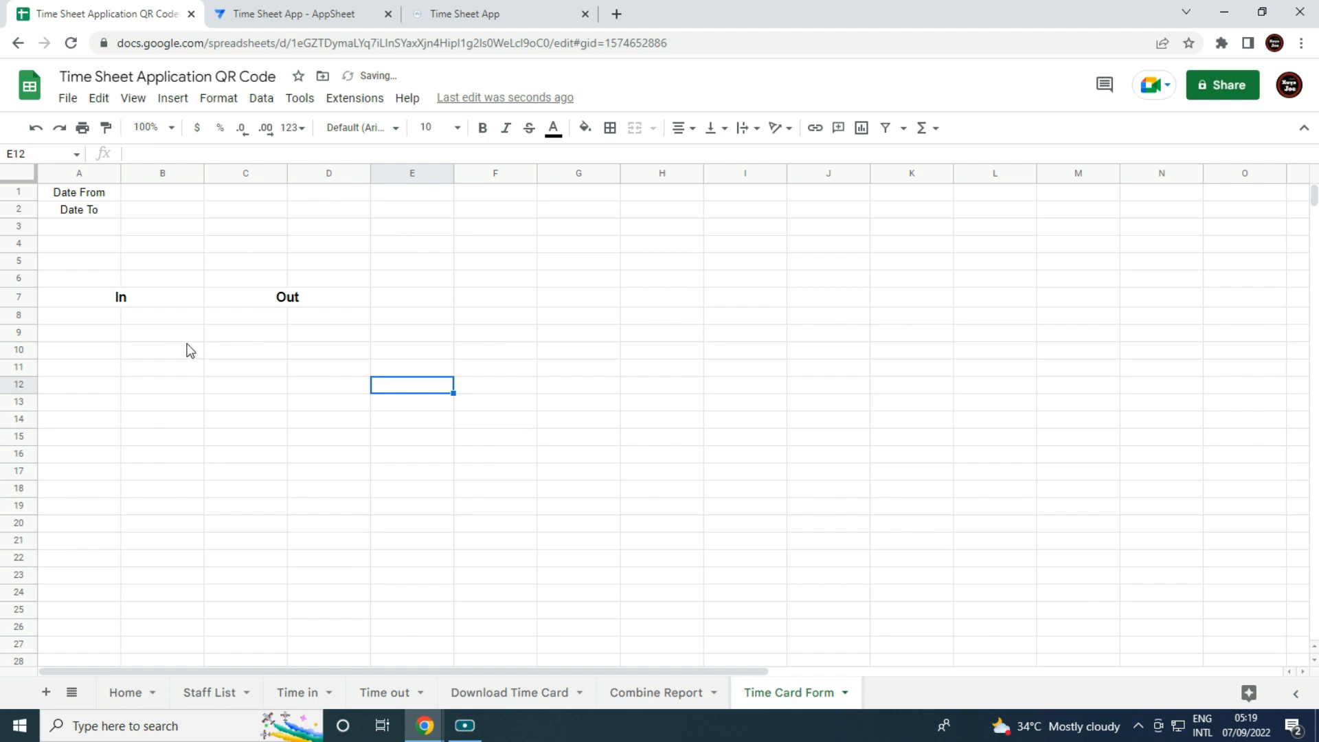
# Add Employee Name in D1 and Employee ID in D2.
pyautogui.click(332, 197)
pyautogui.click(267, 197)
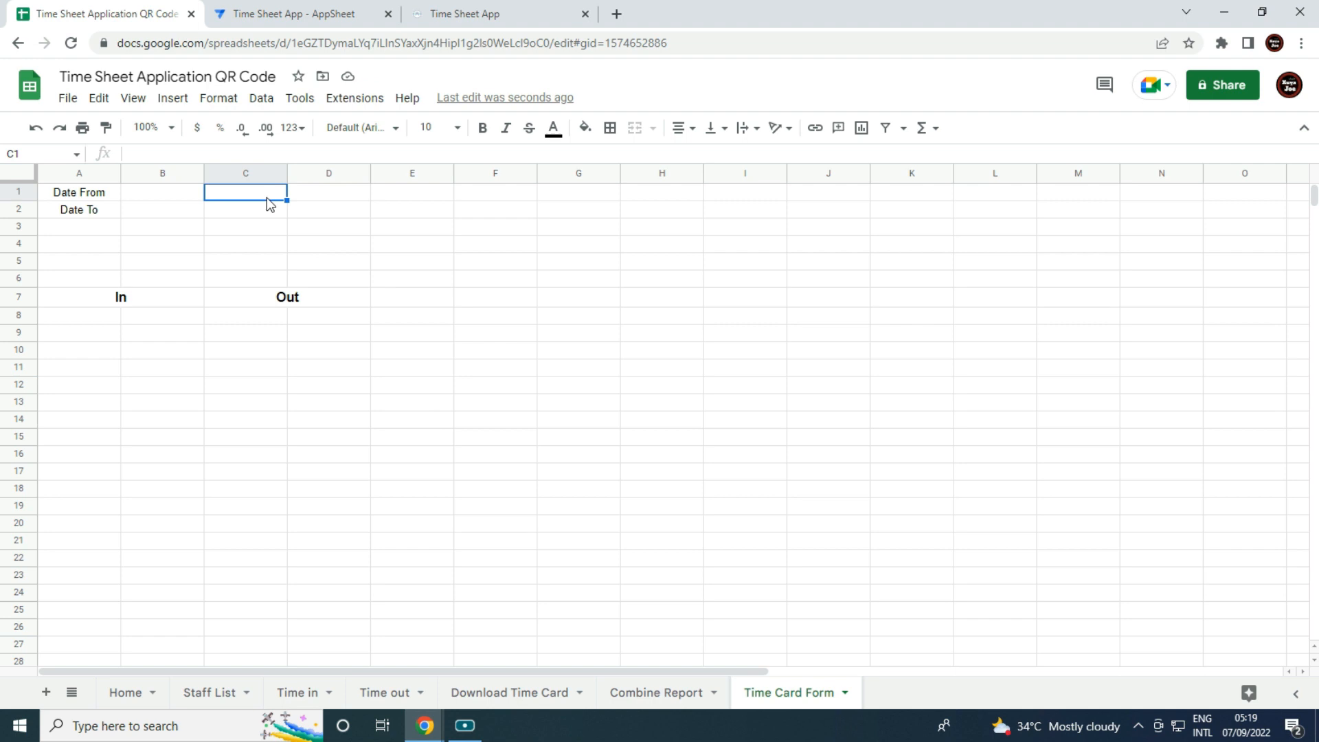
pyautogui.click(301, 191)
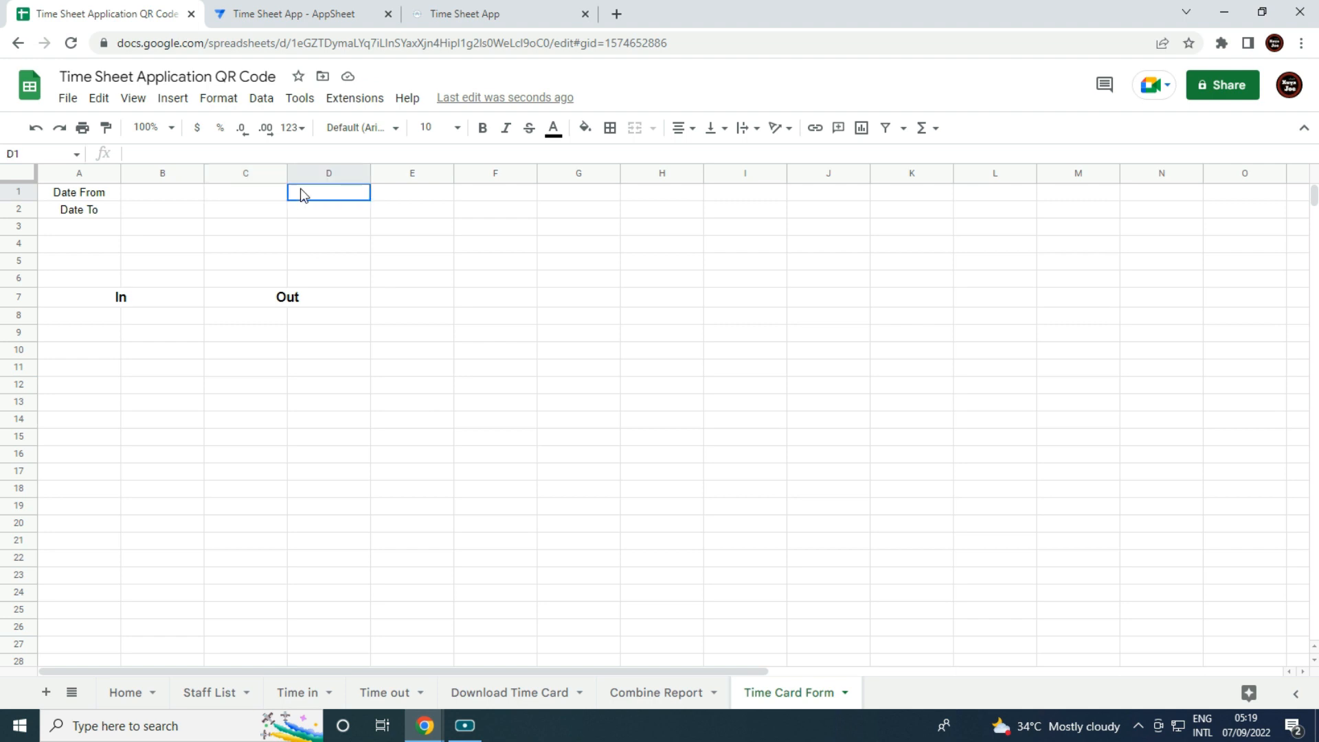
pyautogui.write('Employee Name')
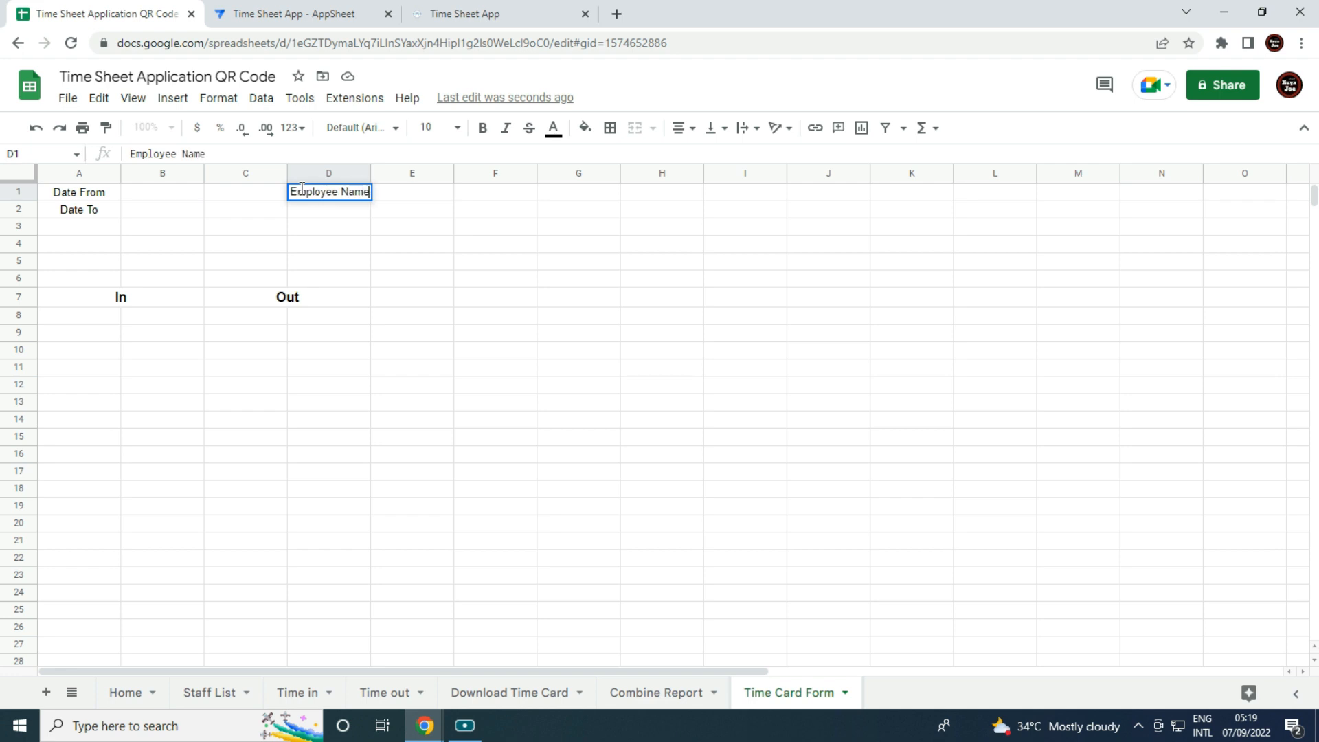
pyautogui.press('Tab')
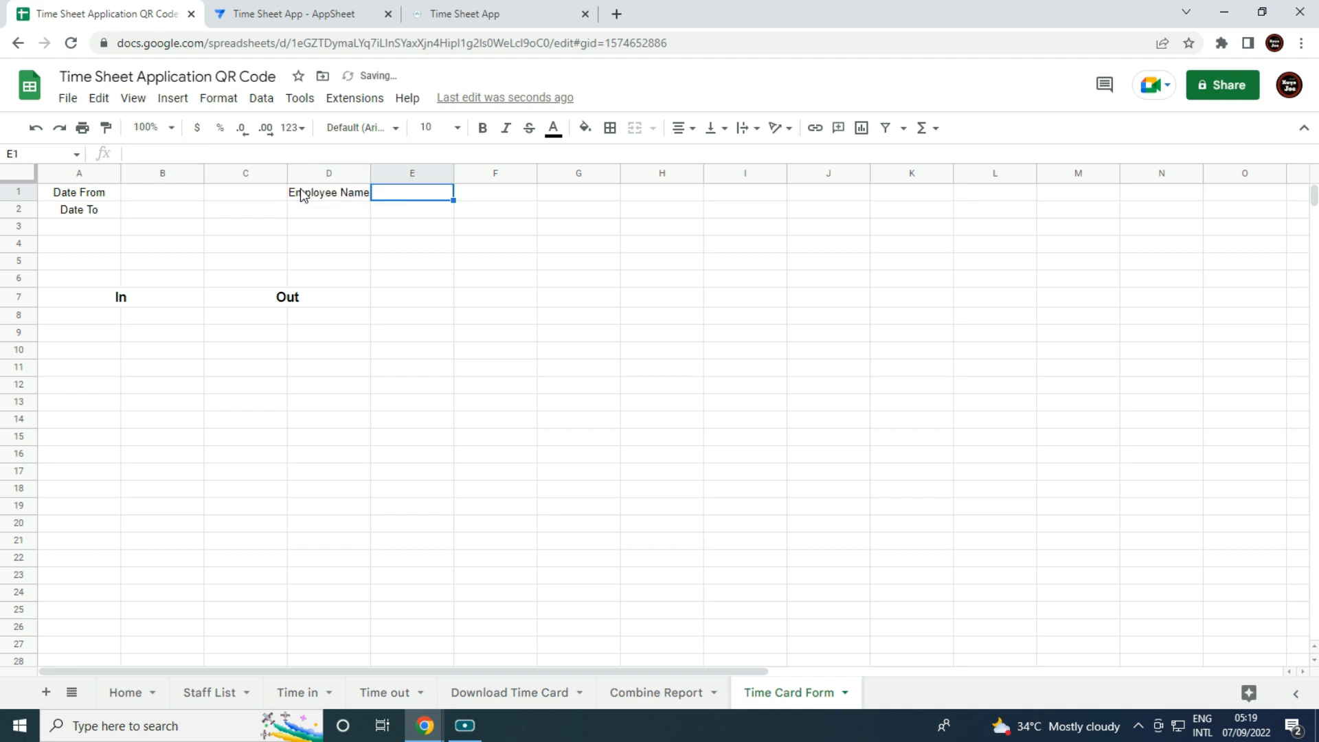
pyautogui.click(316, 218)
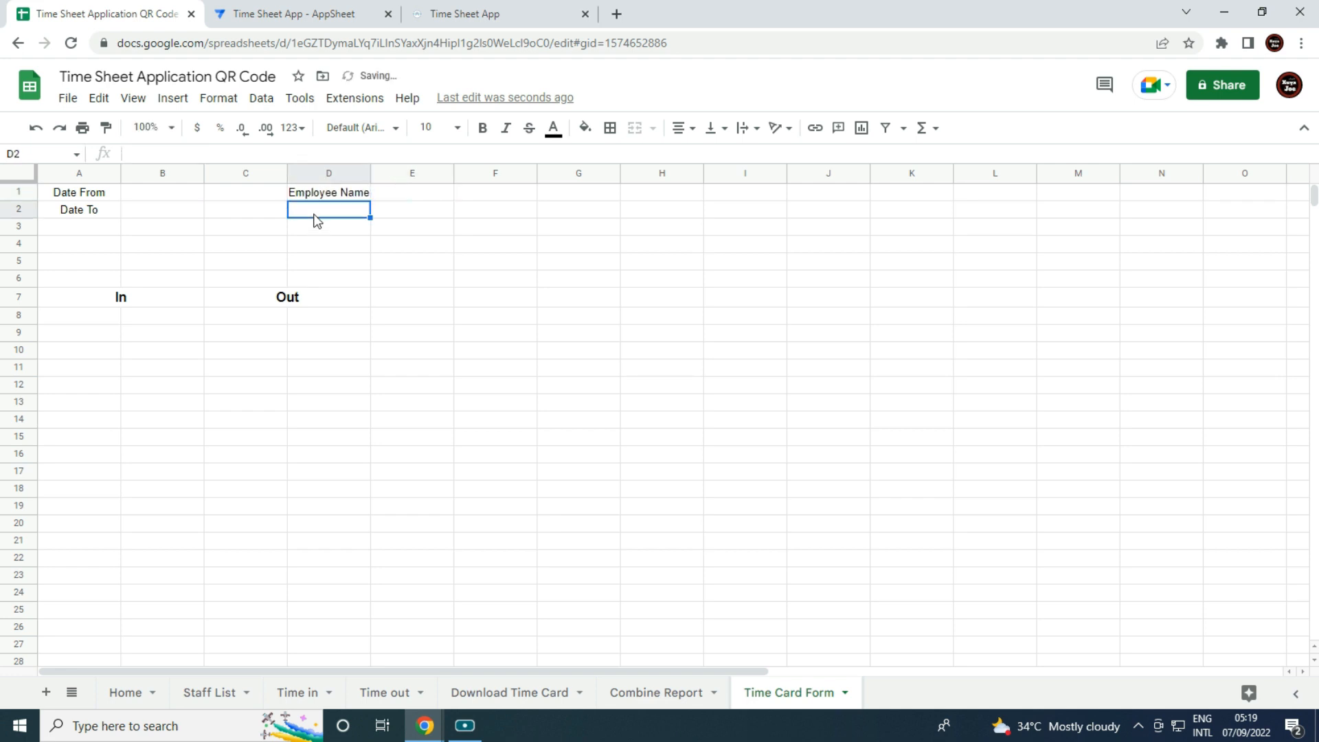
pyautogui.write('Emplo')
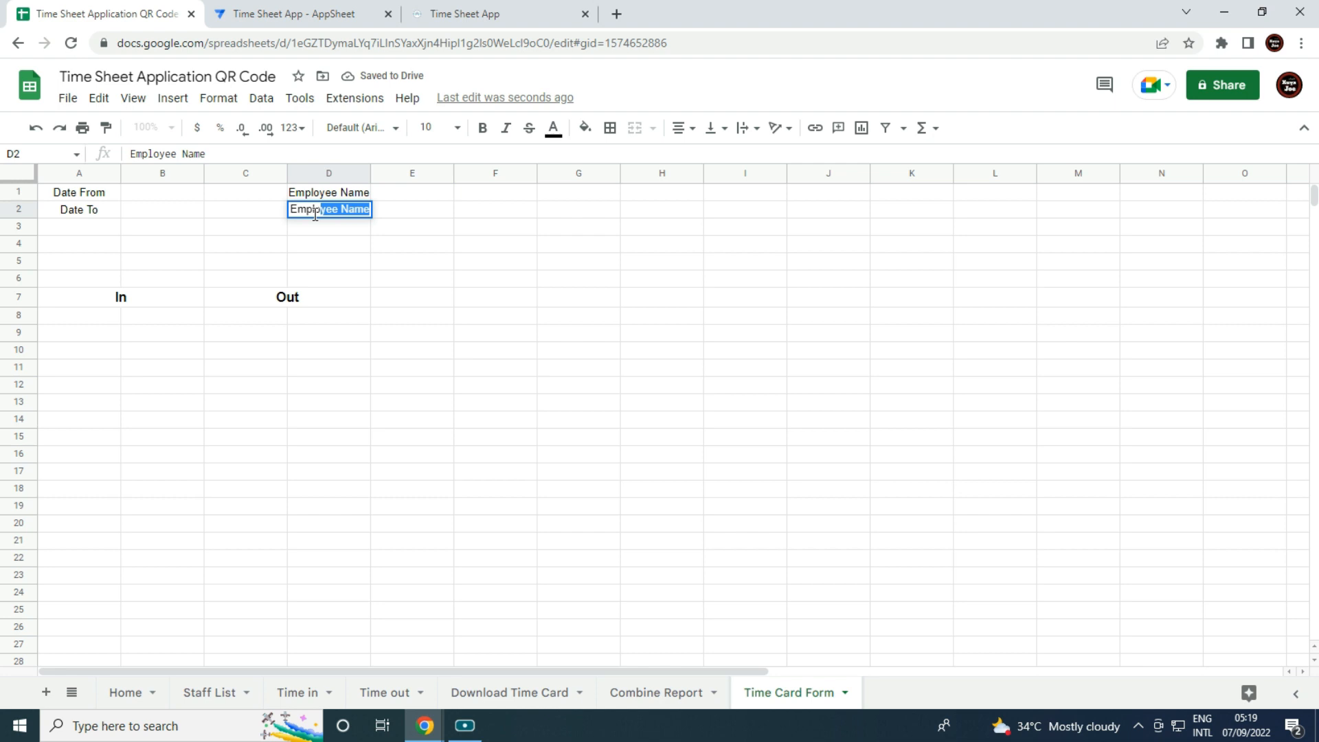
pyautogui.write('yee ID')
pyautogui.press('Tab')
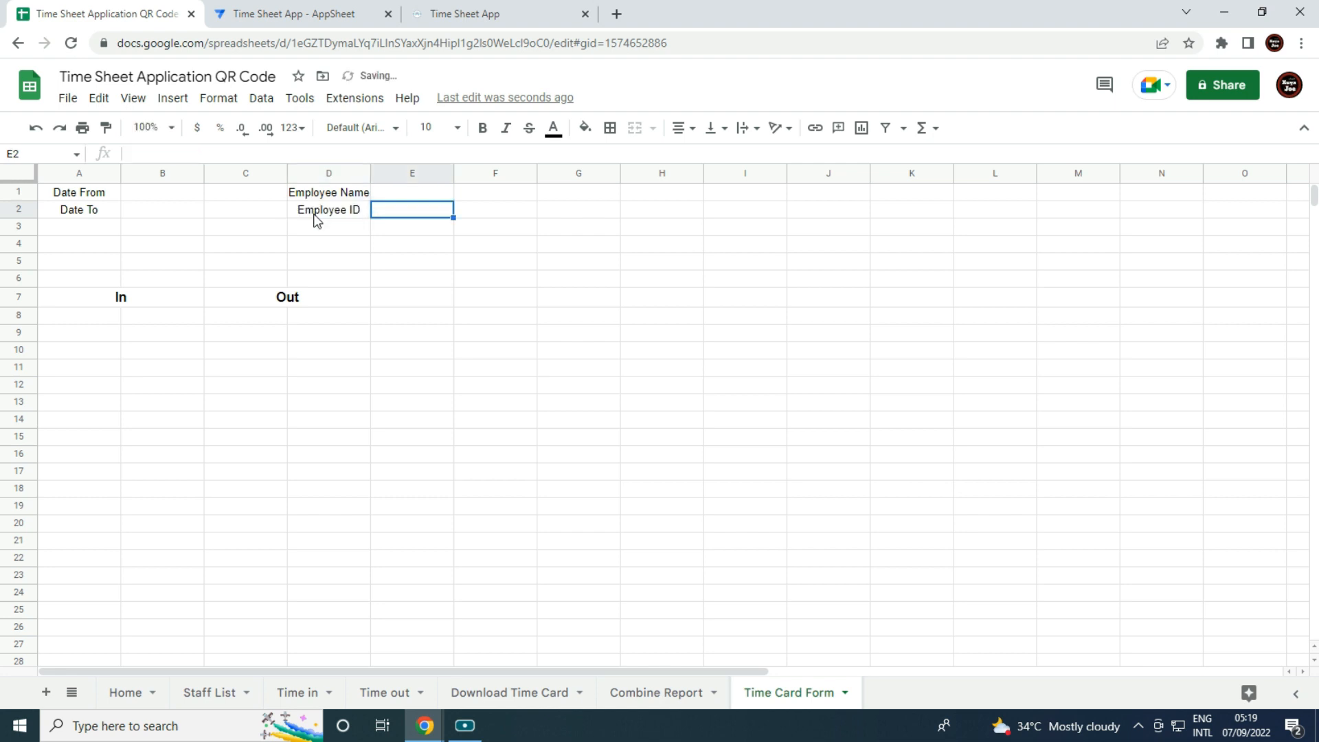
# Merge E1:F1 and E2:F2 as entry cells and left-align rows 1 and 2.
pyautogui.moveTo(419, 195); pyautogui.dragTo(471, 215)
pyautogui.click(633, 129)
pyautogui.click(634, 128)
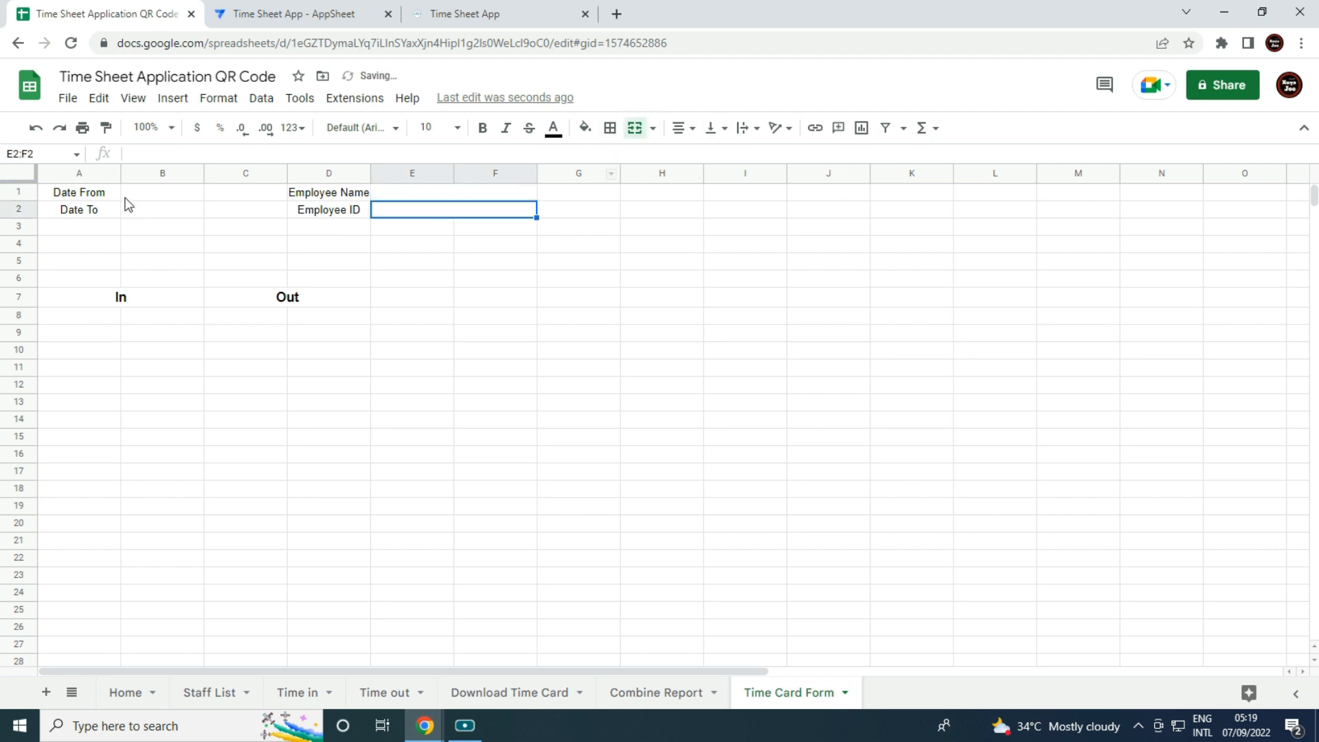
pyautogui.moveTo(19, 192); pyautogui.dragTo(18, 209)
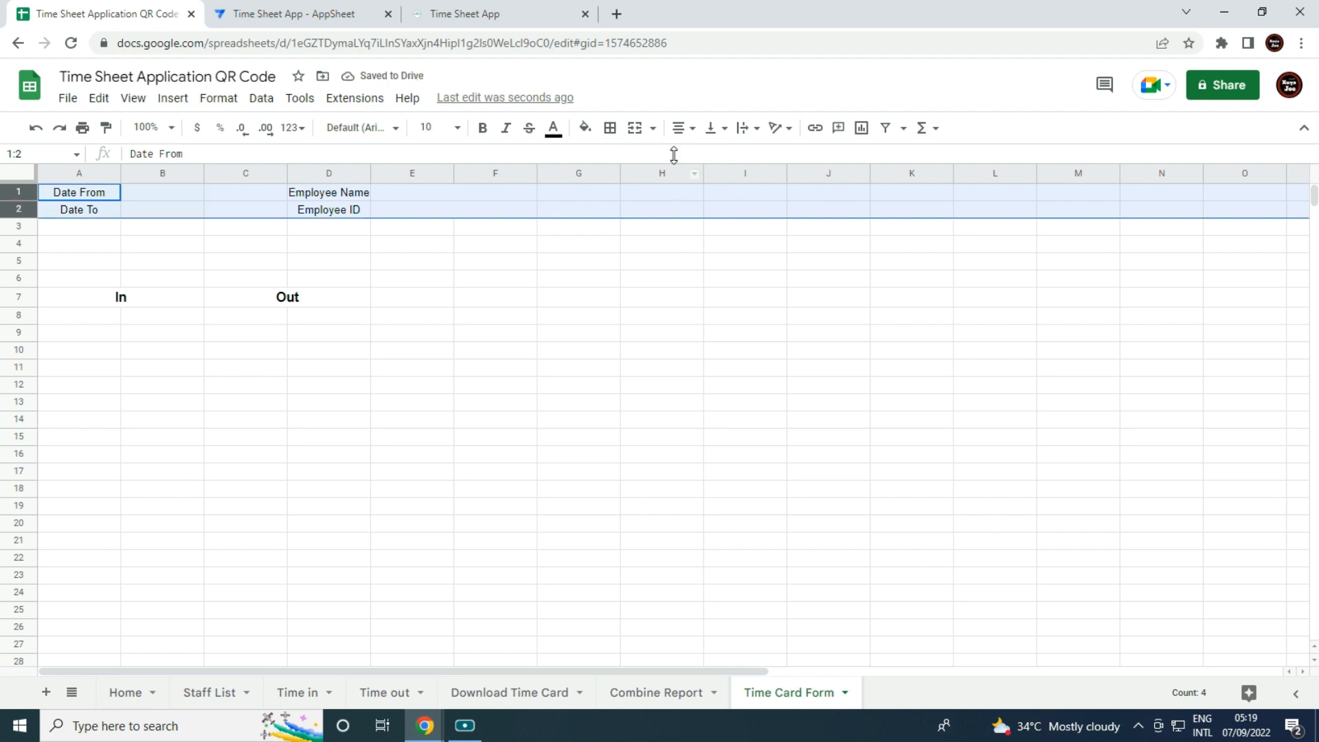
pyautogui.click(680, 129)
pyautogui.click(681, 153)
pyautogui.click(663, 320)
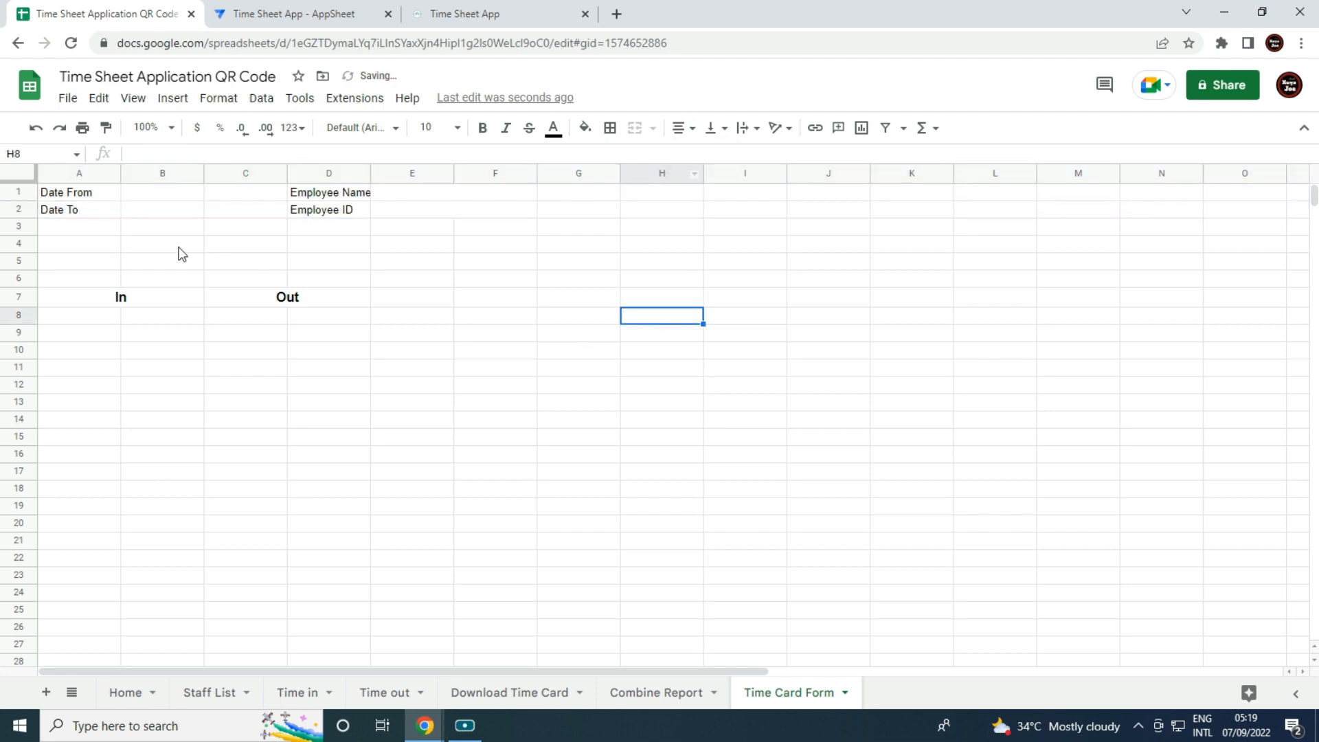
pyautogui.moveTo(147, 250); pyautogui.dragTo(303, 278)
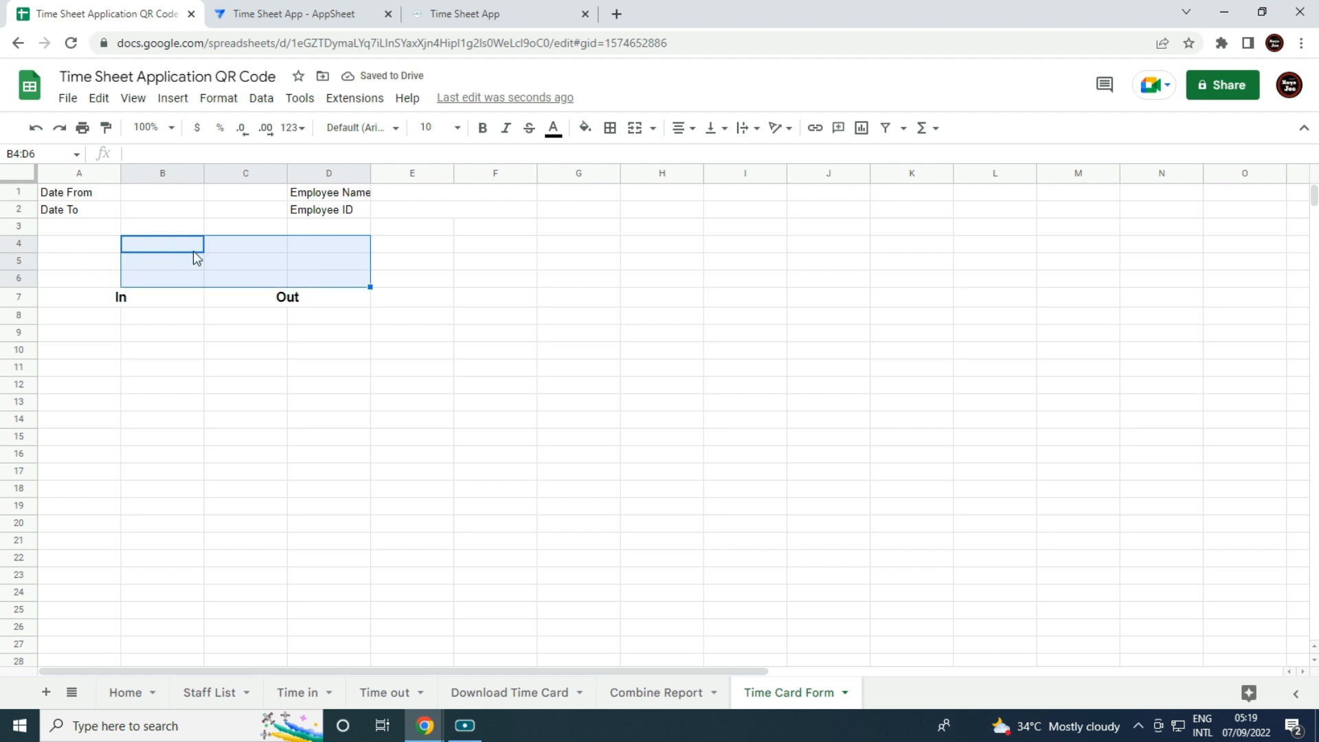
pyautogui.click(358, 334)
# Merge B4:E5 and enter a Time Card Report title, middle-aligned, bold, size 14.
pyautogui.moveTo(167, 232); pyautogui.dragTo(407, 266)
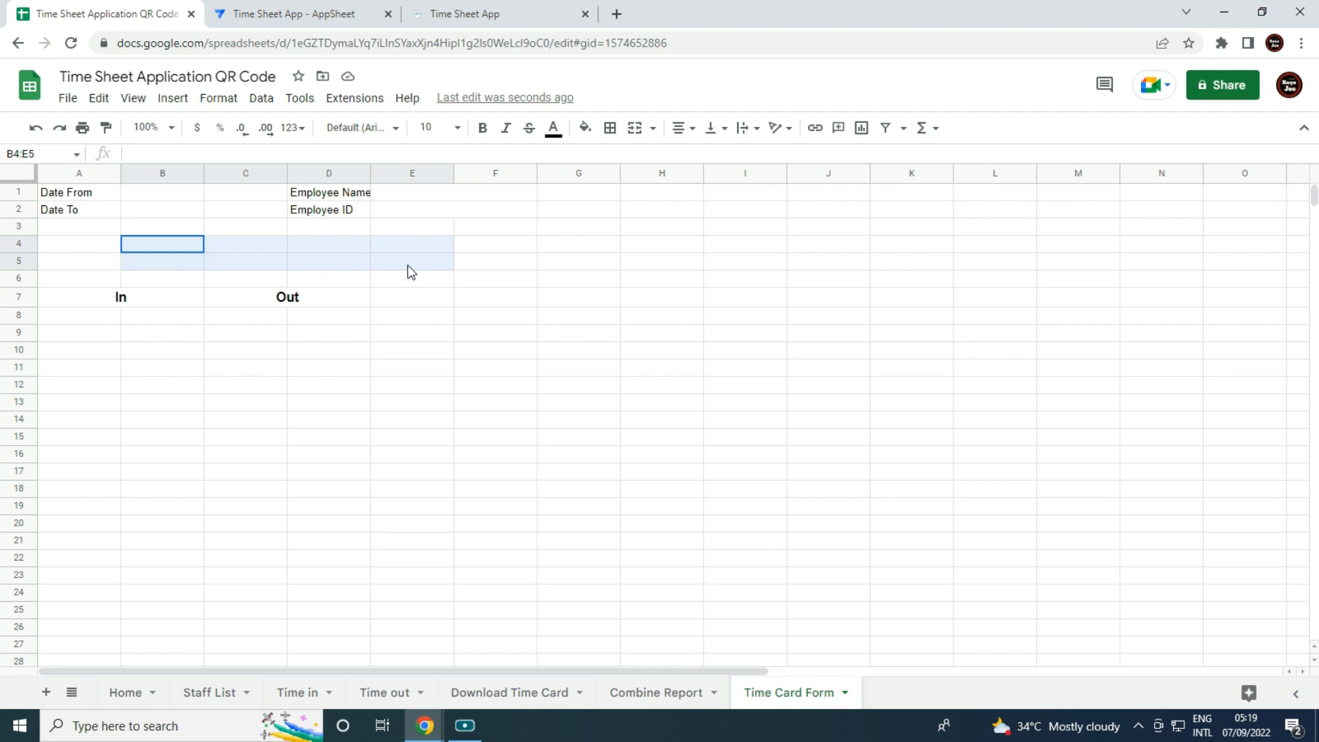
pyautogui.click(635, 128)
pyautogui.write('T')
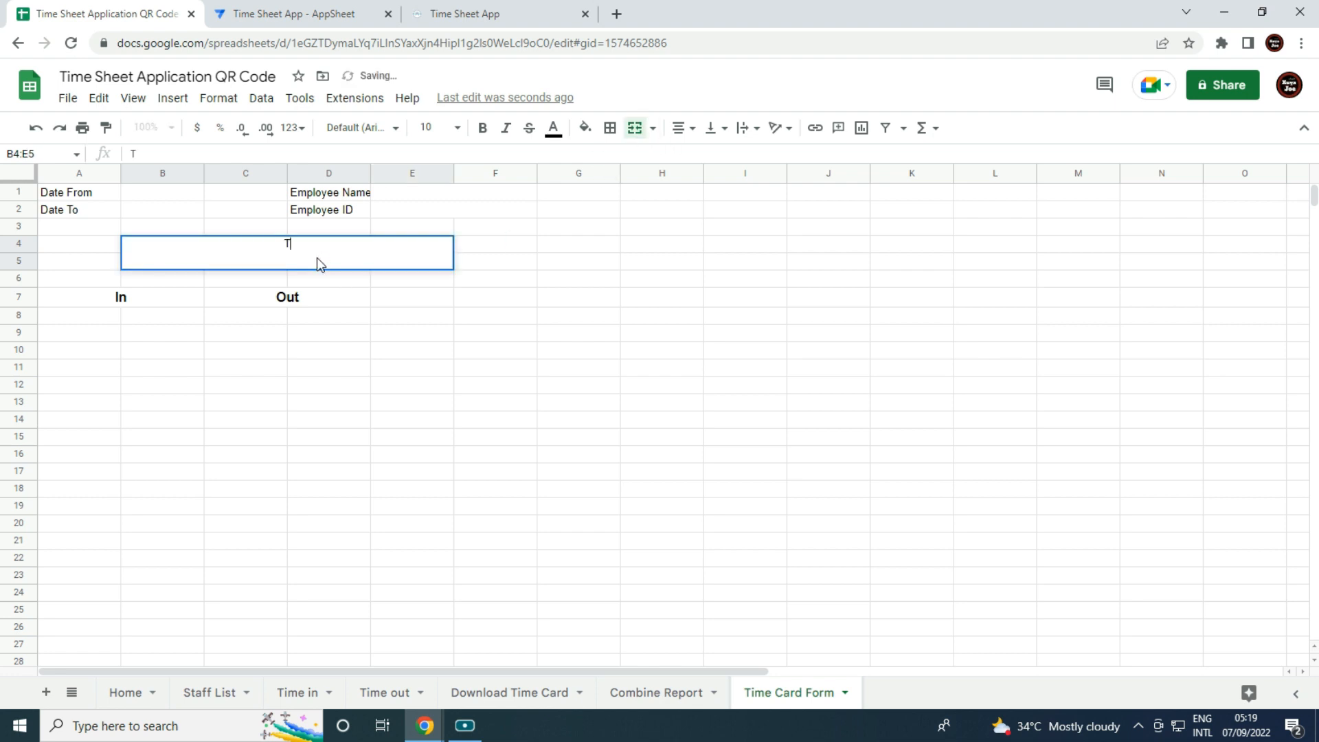
pyautogui.write('ime Card ')
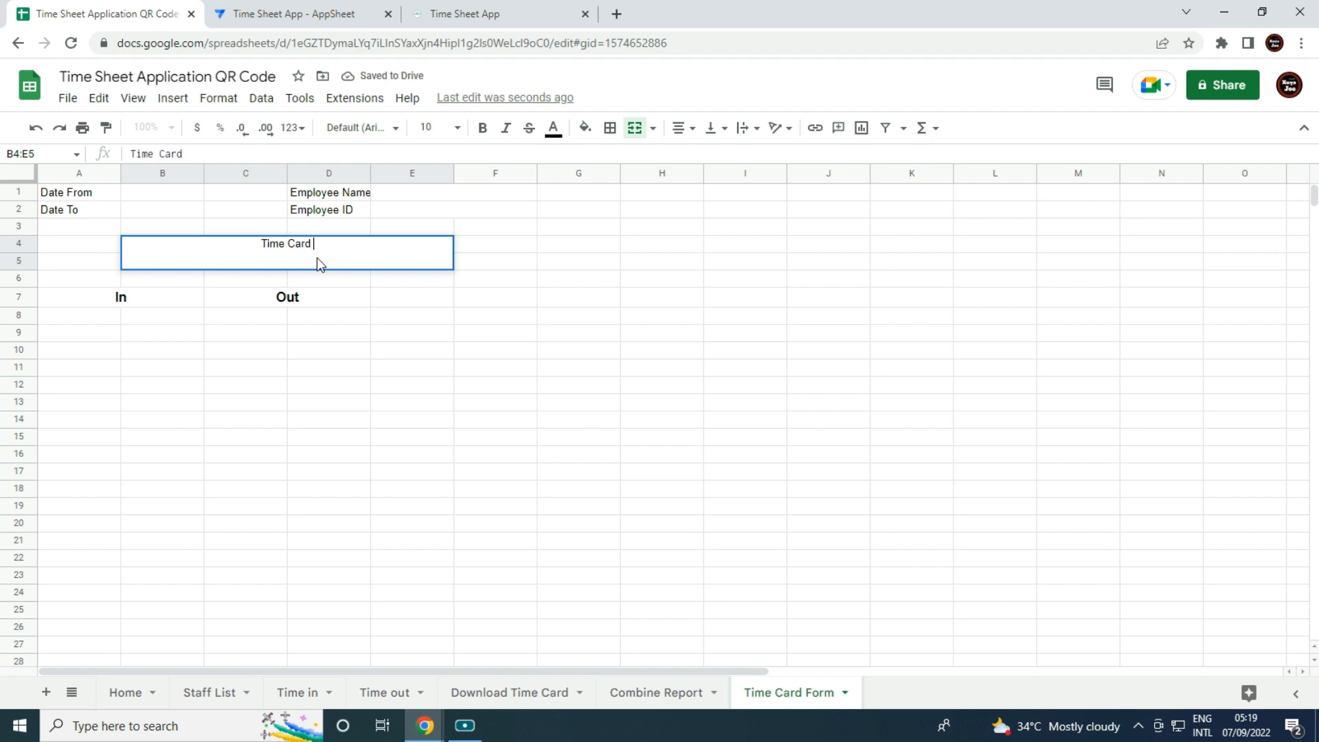
pyautogui.write('Report')
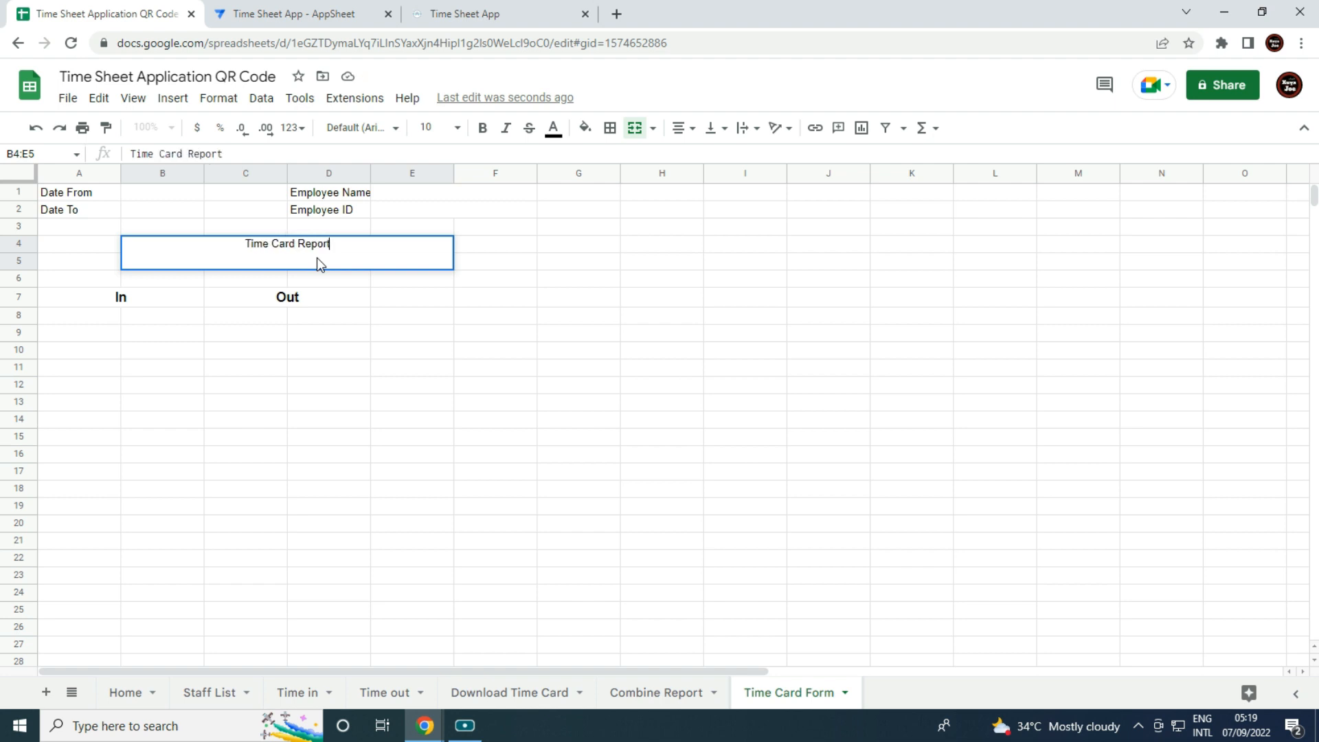
pyautogui.press('Return')
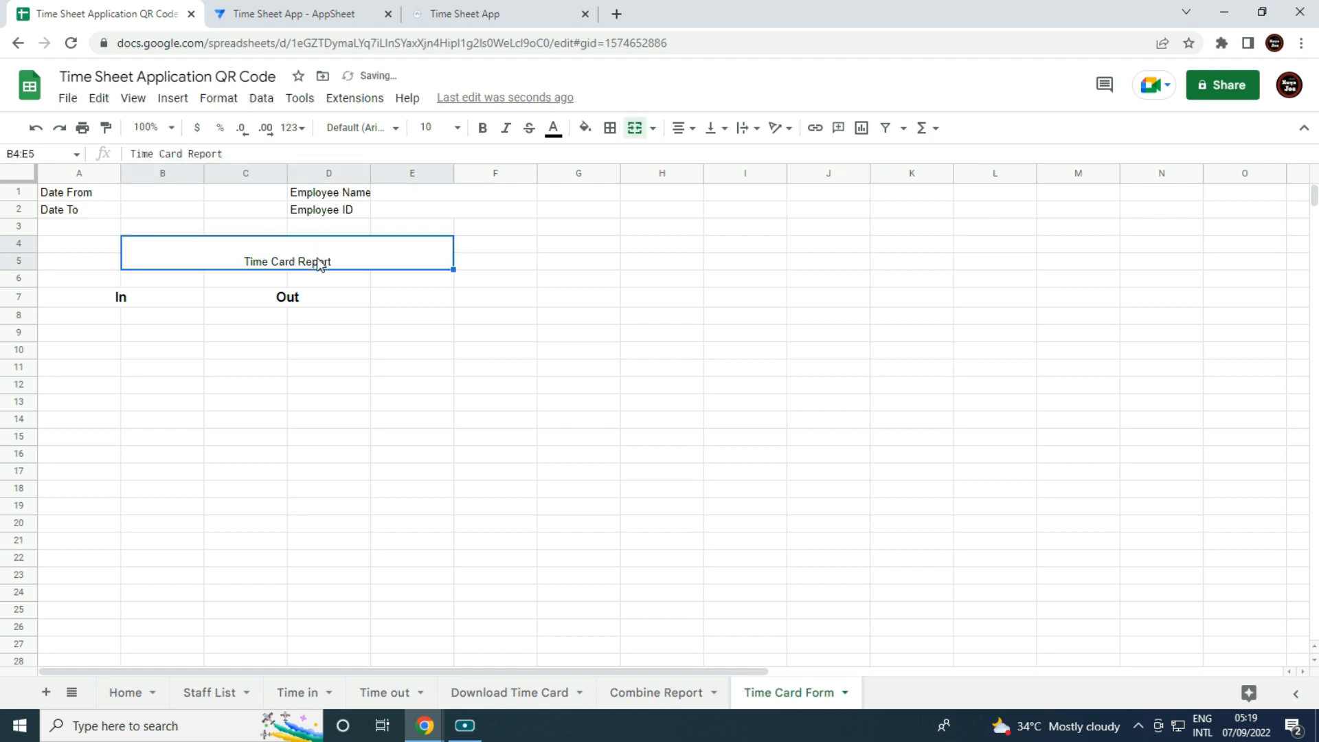
pyautogui.click(712, 129)
pyautogui.click(733, 158)
pyautogui.click(482, 128)
pyautogui.click(429, 128)
pyautogui.click(428, 342)
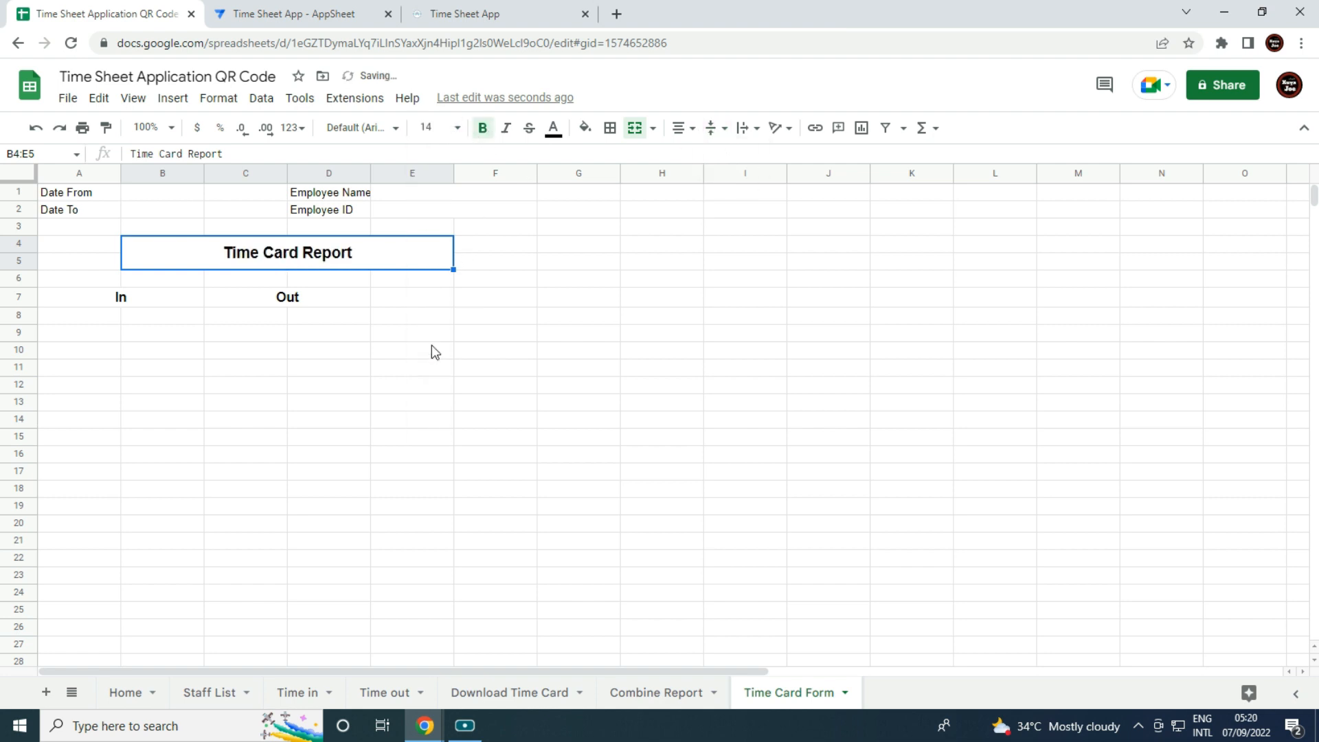
pyautogui.click(483, 352)
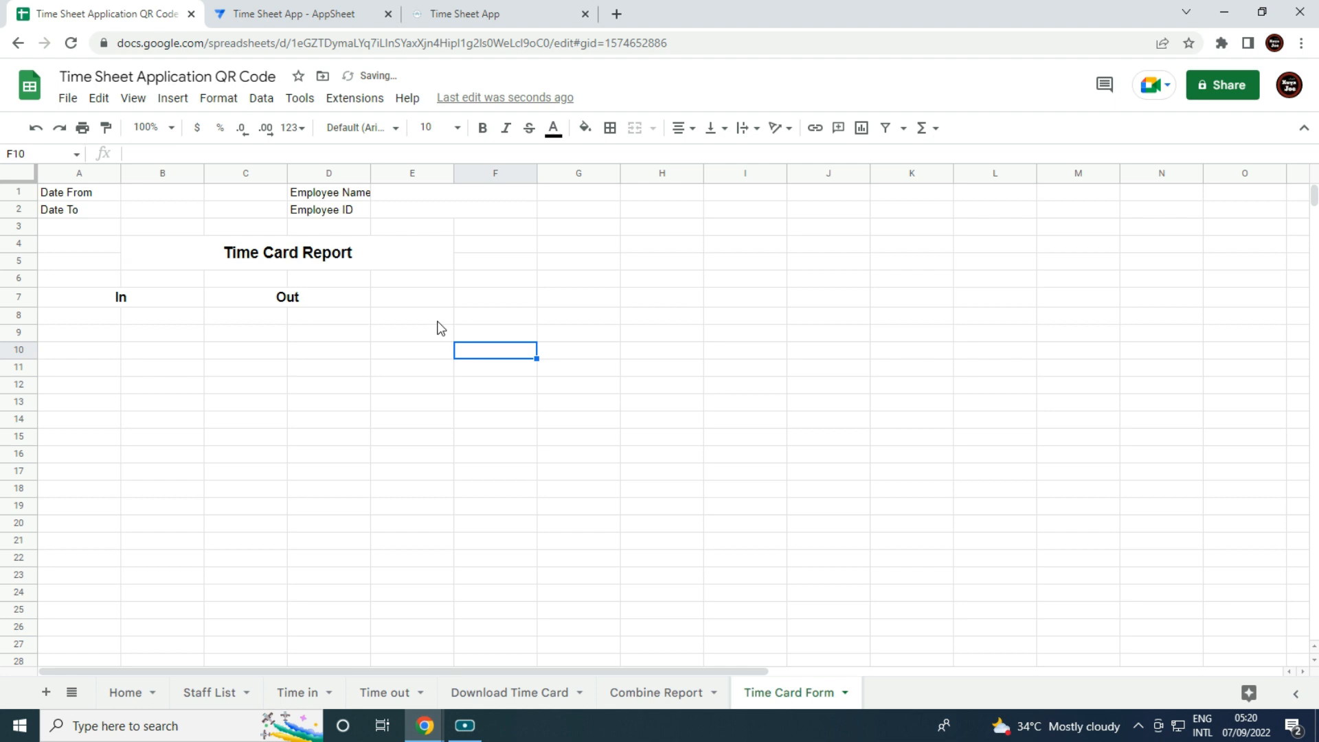
# Delete columns G through Z and widen column D.
pyautogui.click(573, 174)
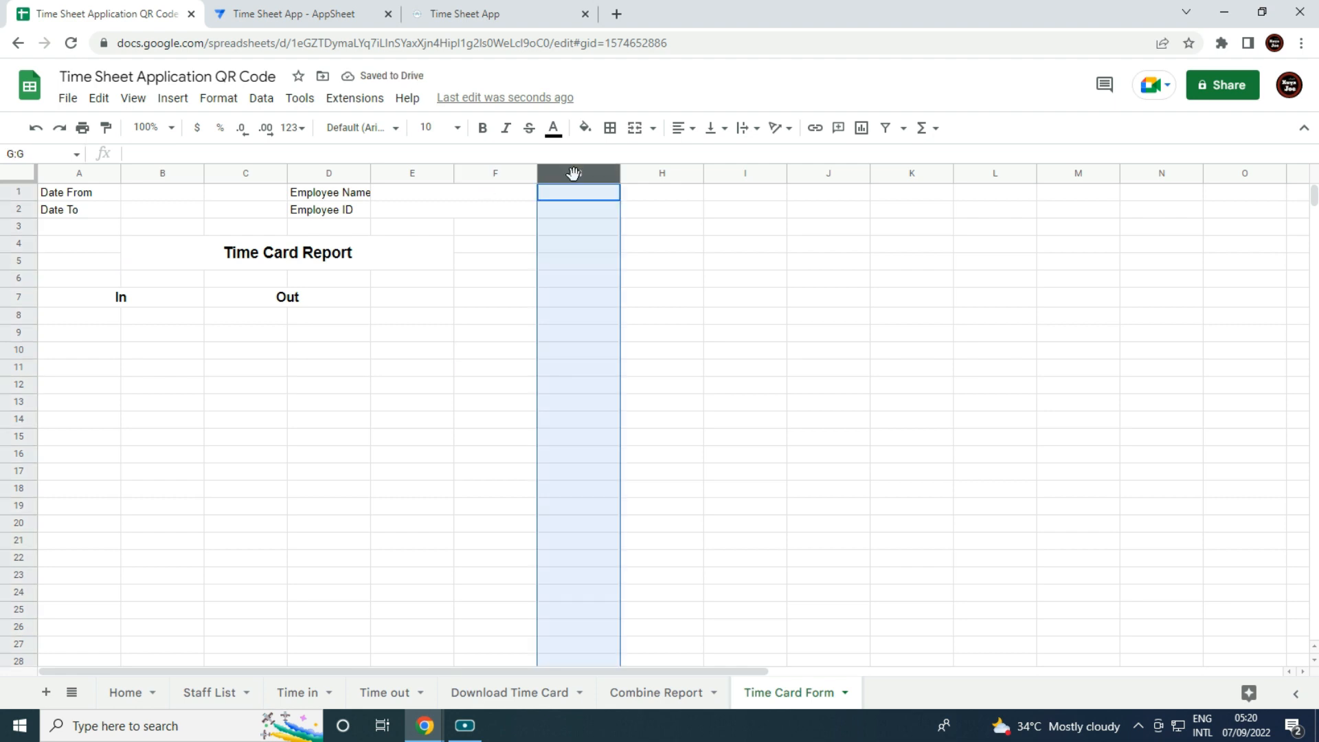
pyautogui.hotkey('ctrl', 'shift', 'Right')
pyautogui.rightClick(527, 282)
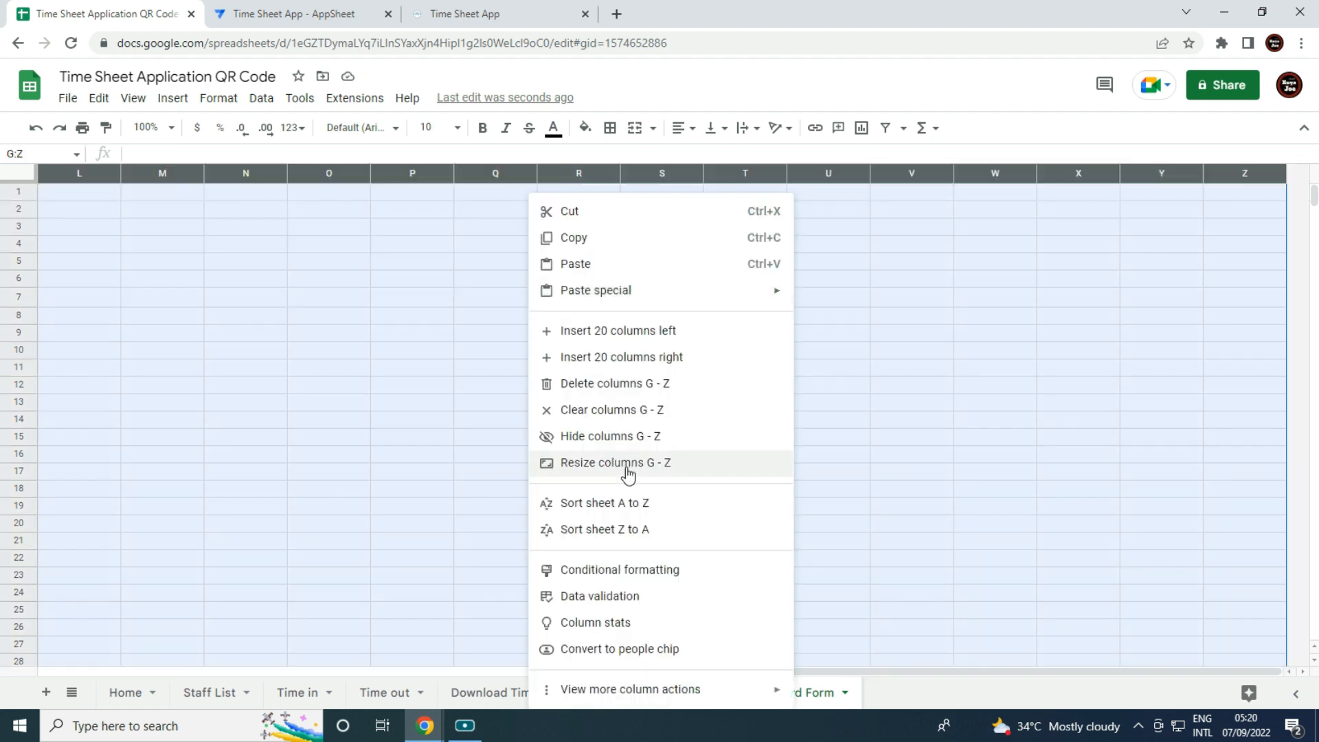
pyautogui.click(626, 387)
pyautogui.click(471, 458)
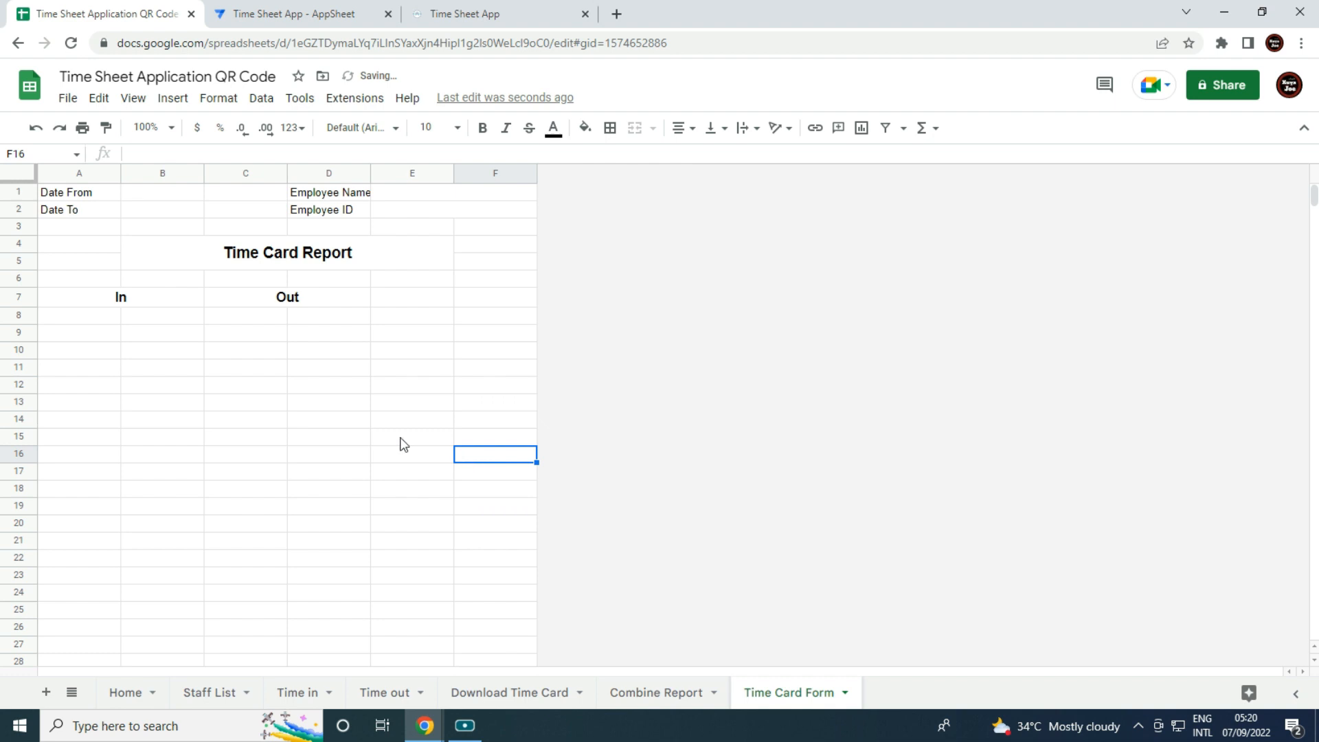
pyautogui.moveTo(371, 173); pyautogui.dragTo(387, 173)
pyautogui.click(337, 278)
# Link B1 and B2 to Combine Report's Date From (A3) and Date To (B3).
pyautogui.click(171, 199)
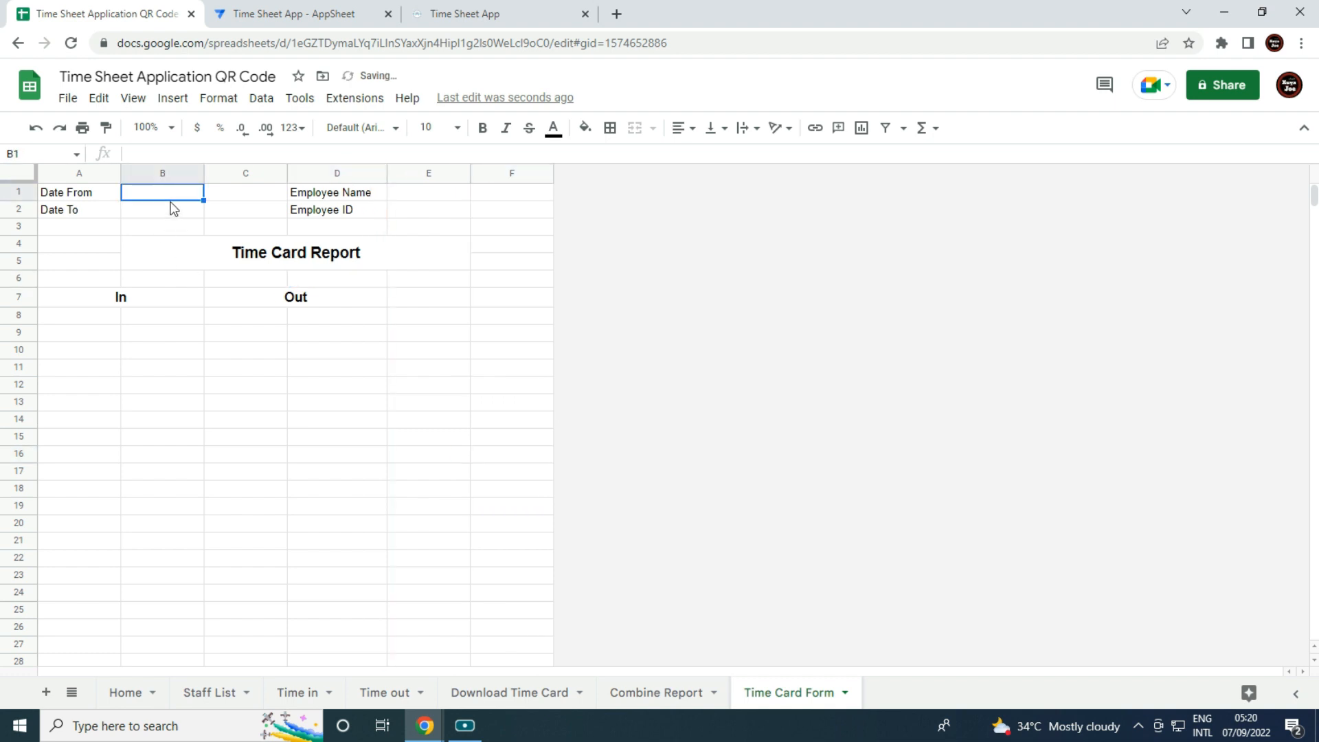
pyautogui.write('=')
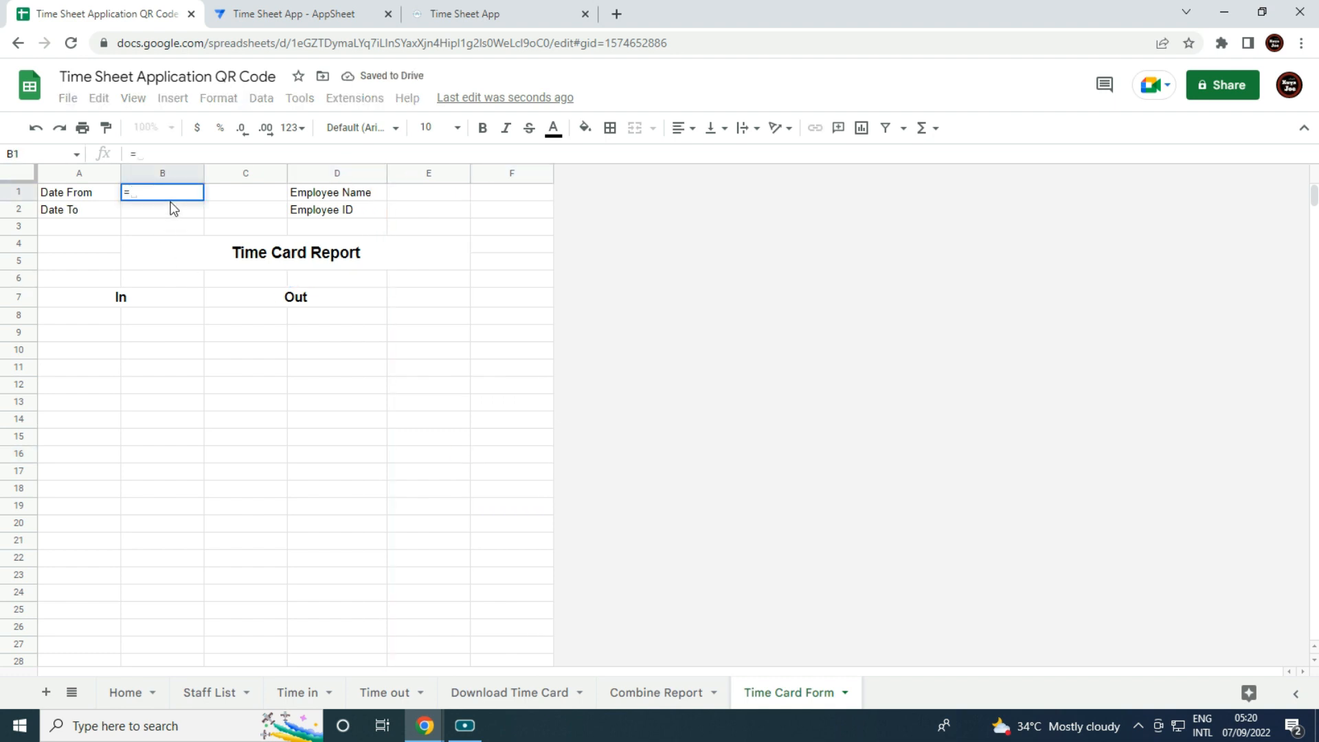
pyautogui.click(658, 694)
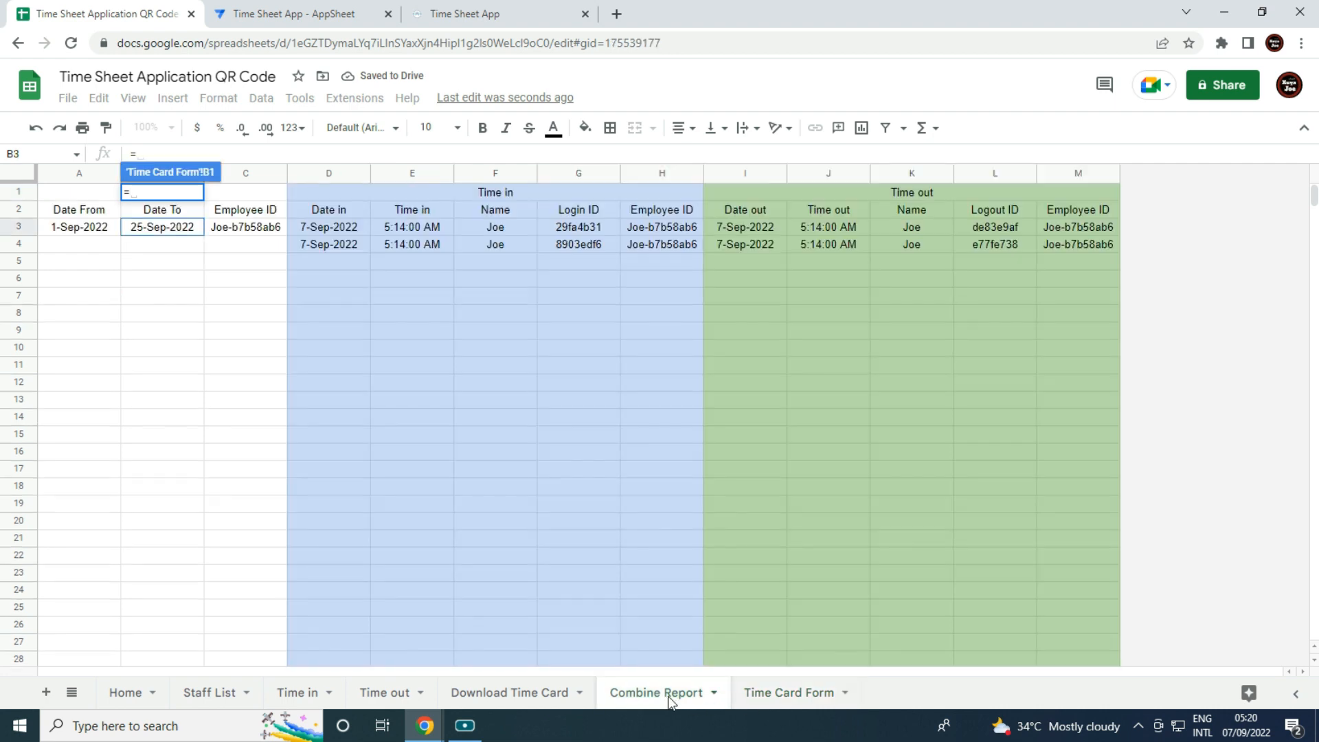
pyautogui.click(60, 230)
pyautogui.press('Return')
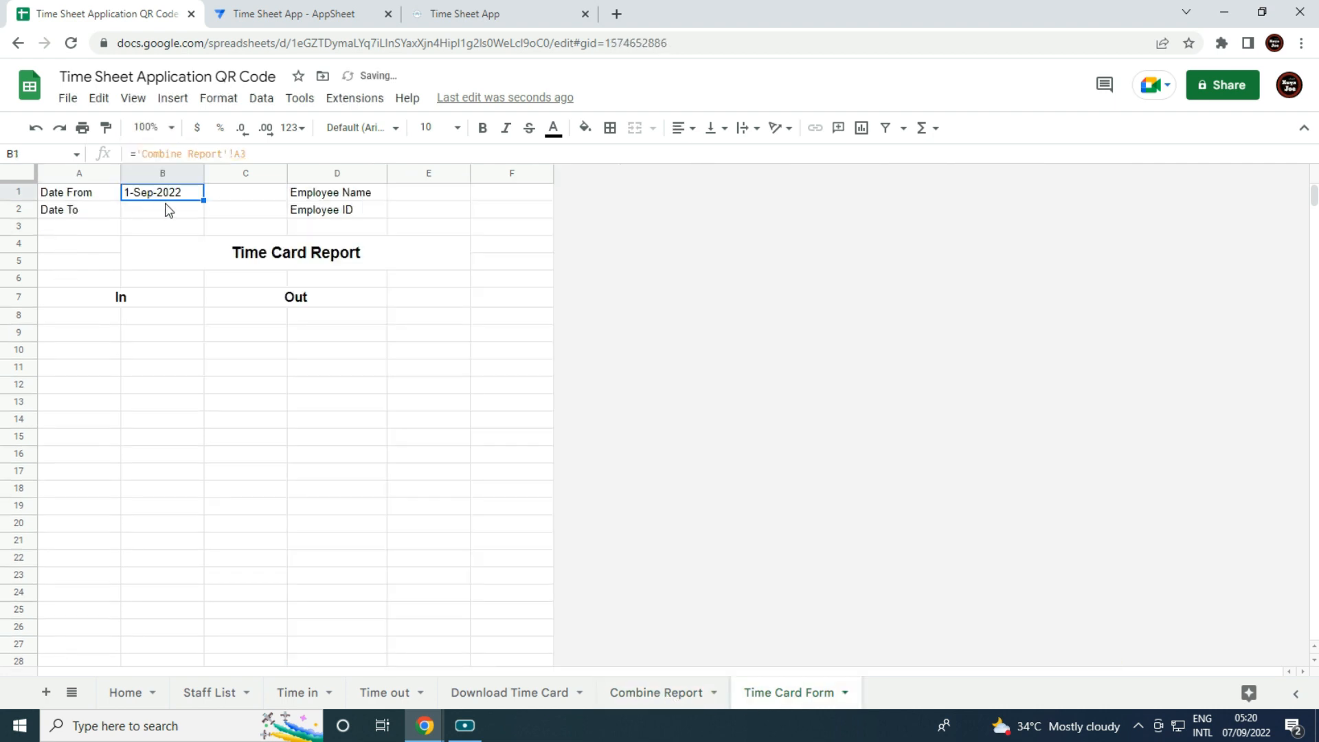
pyautogui.write('=')
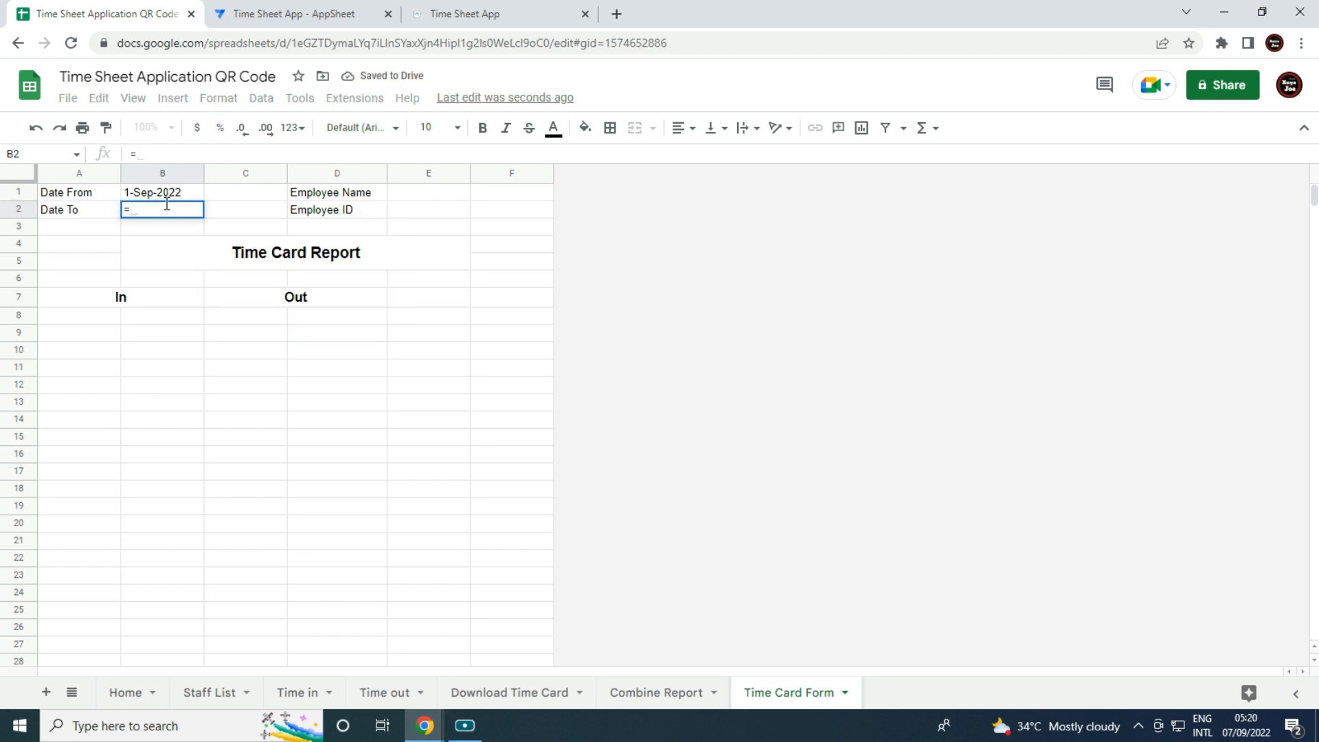
pyautogui.click(691, 696)
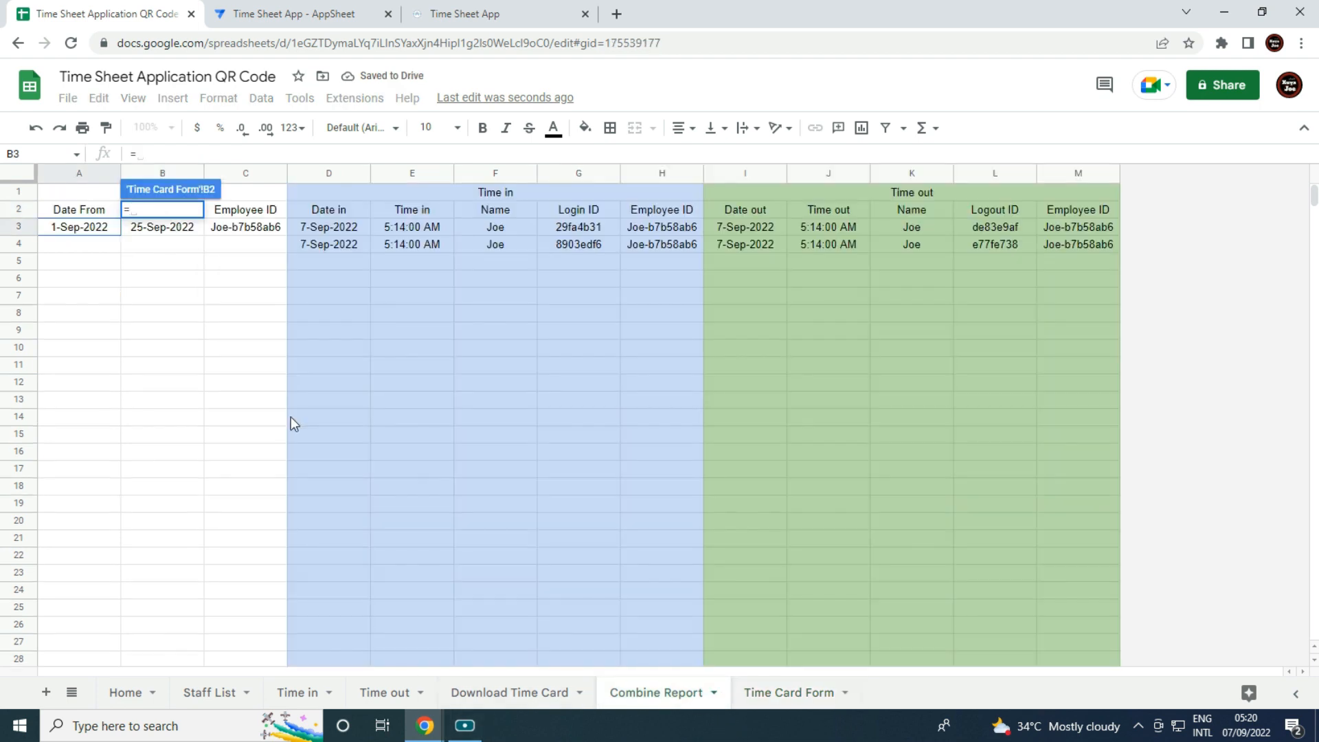
pyautogui.click(184, 237)
pyautogui.press('Return')
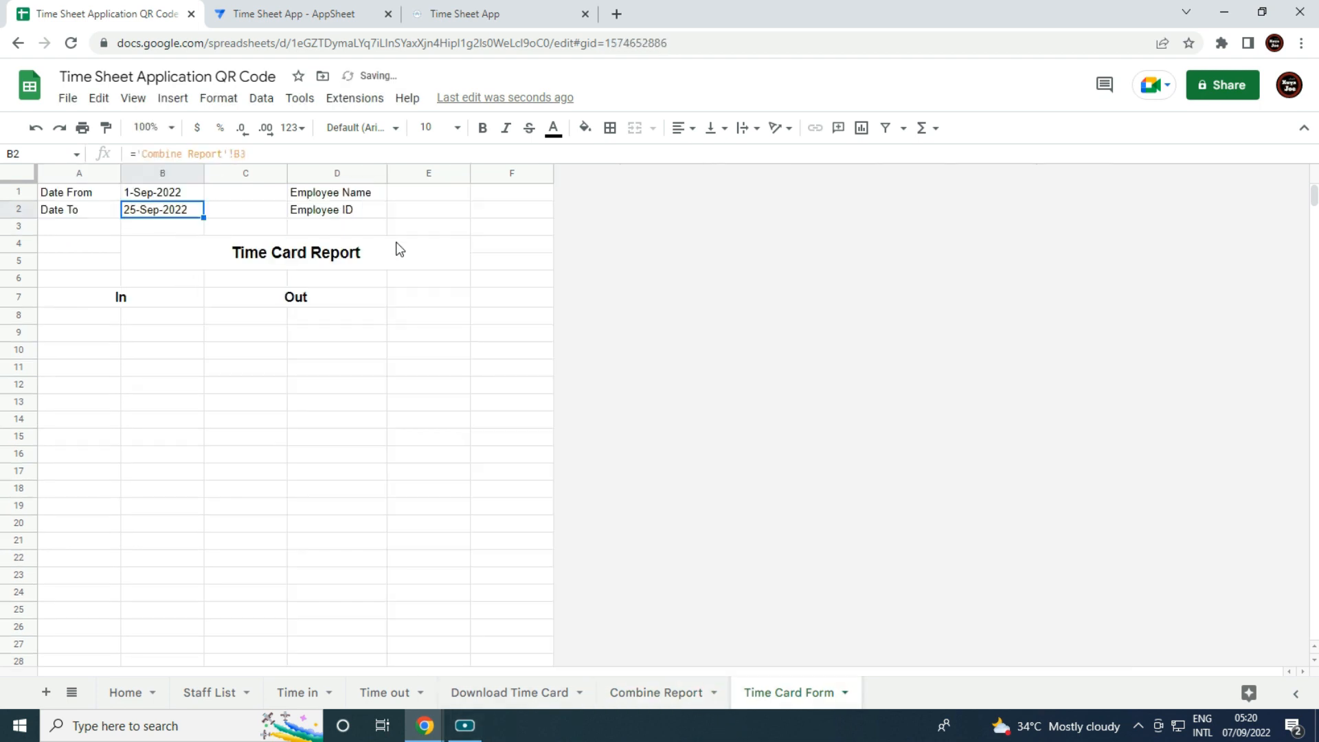
# Link E1 and E2 to Combine Report's employee name (F3) and ID (H3).
pyautogui.click(432, 195)
pyautogui.write('=')
pyautogui.click(661, 692)
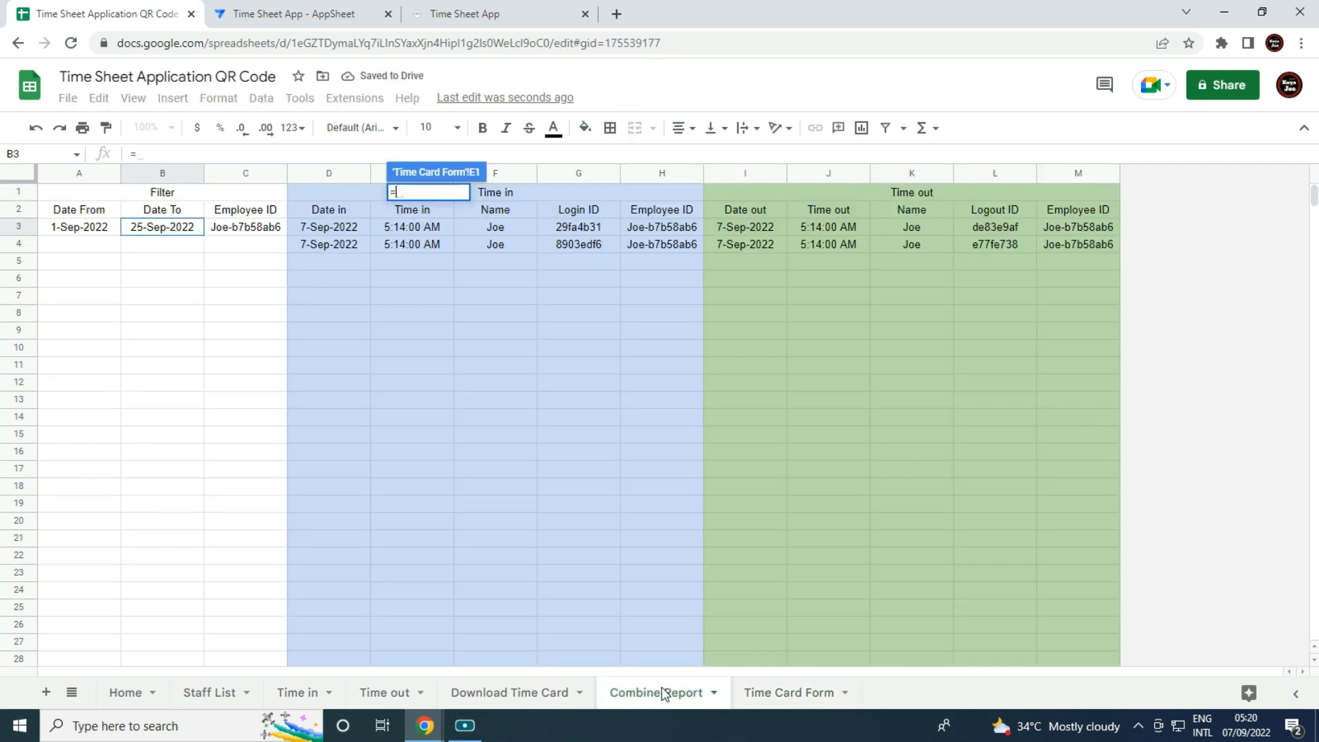
pyautogui.click(507, 229)
pyautogui.press('Return')
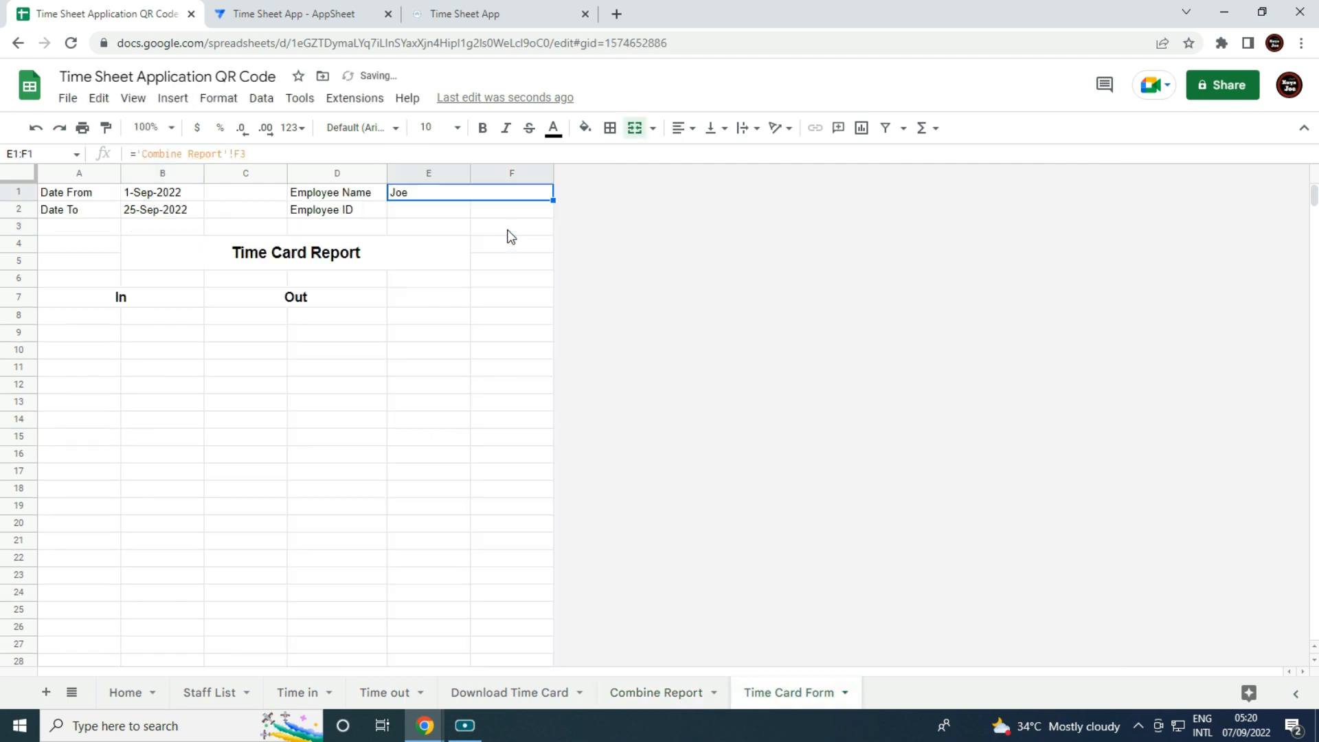
pyautogui.click(460, 212)
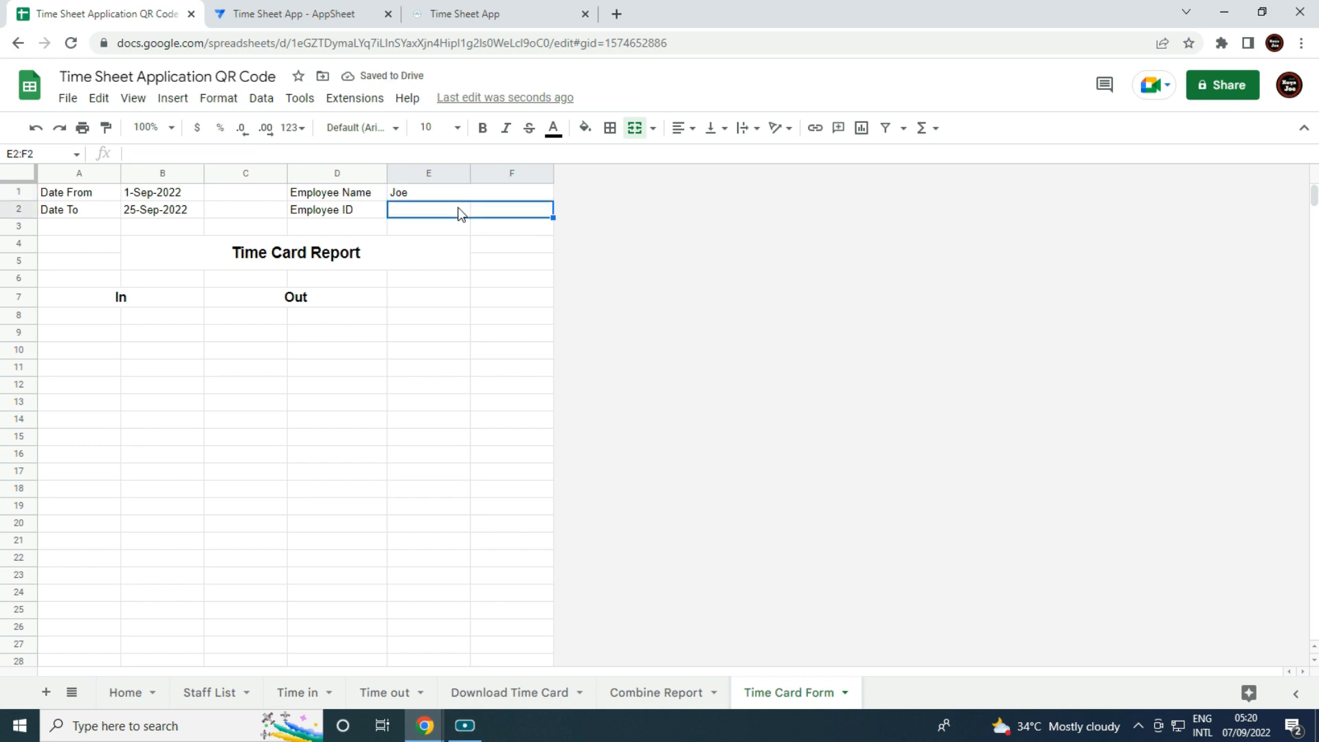
pyautogui.write('=')
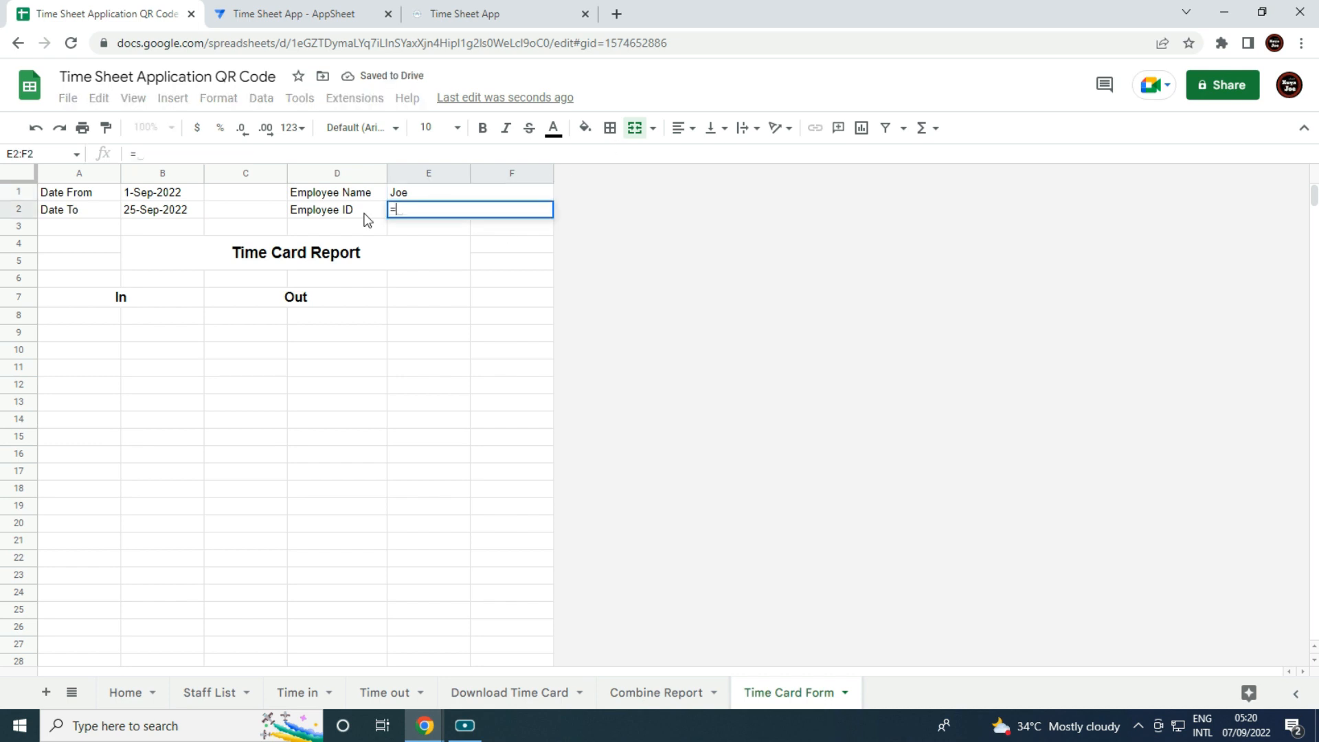
pyautogui.click(663, 694)
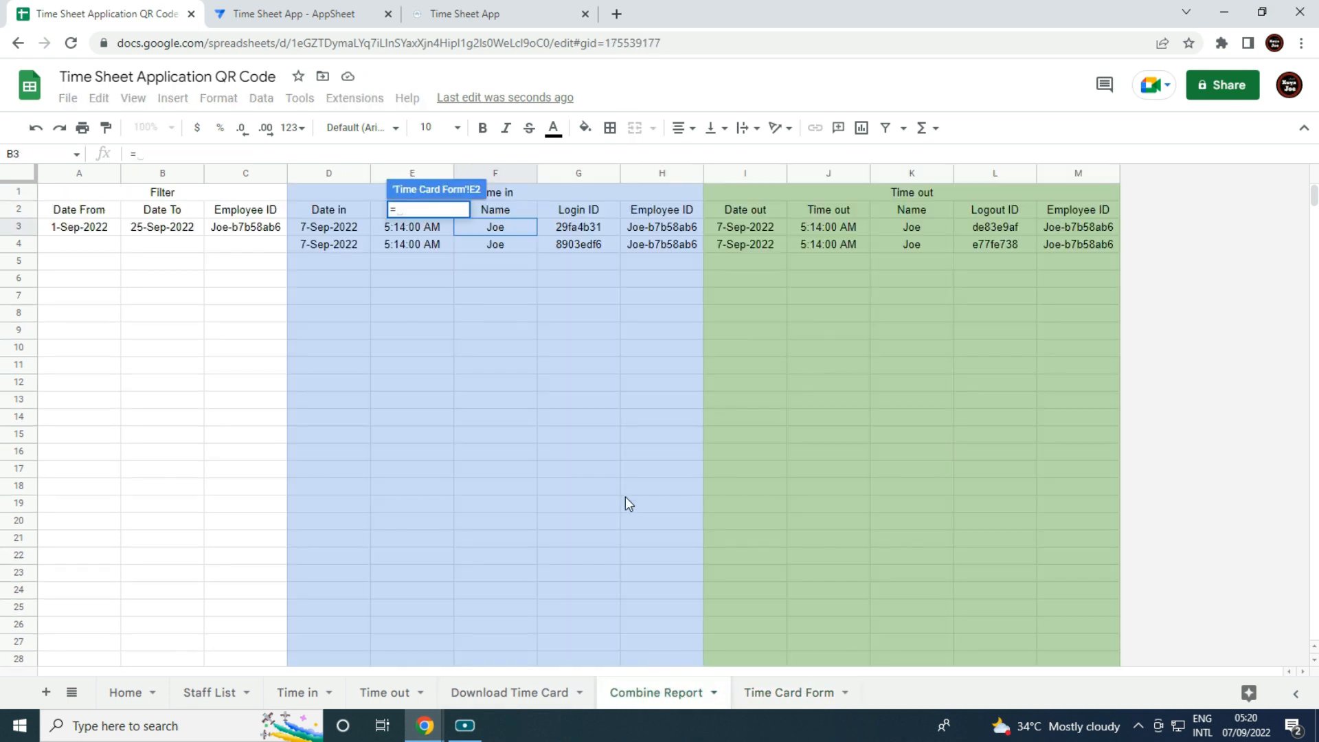
pyautogui.click(639, 227)
pyautogui.press('Return')
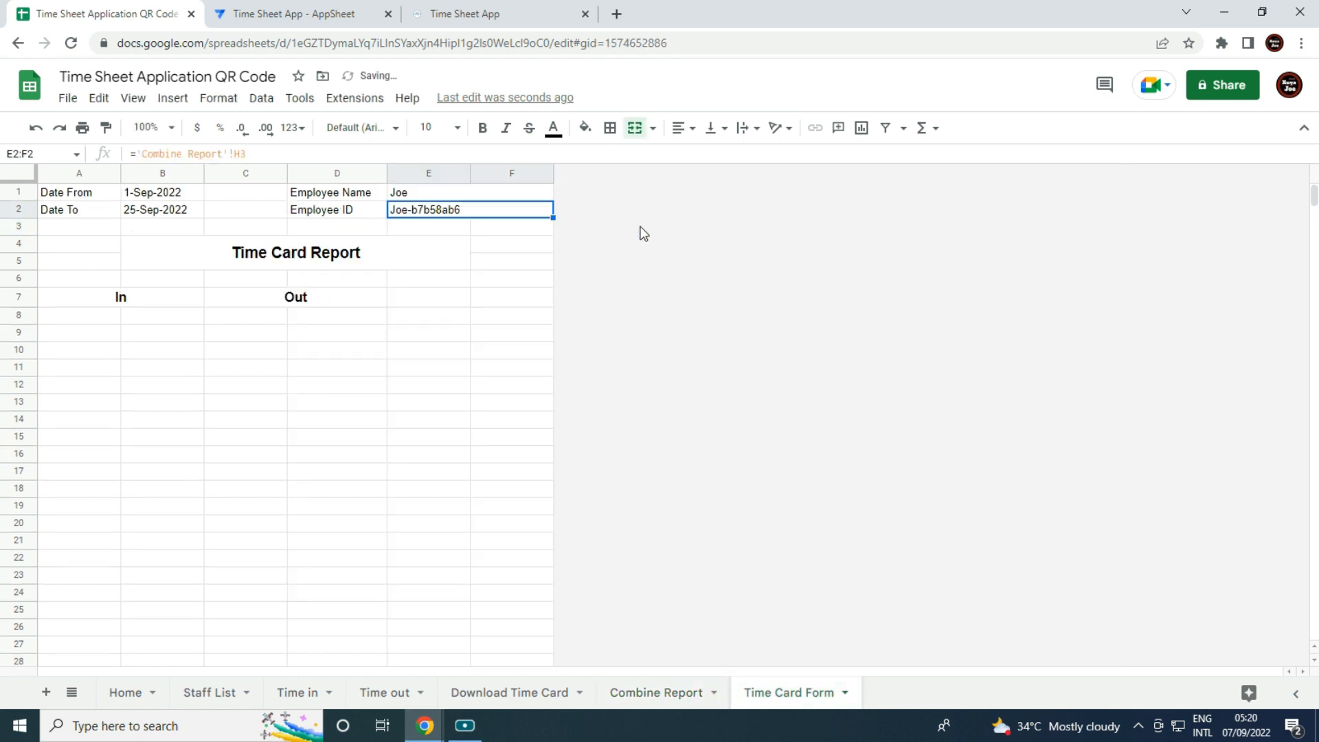
pyautogui.click(411, 419)
# Enter =sort(query('Combine Report'!D3:M,"Select D,E,I,J")) in A8 to list in/out rows.
pyautogui.click(102, 319)
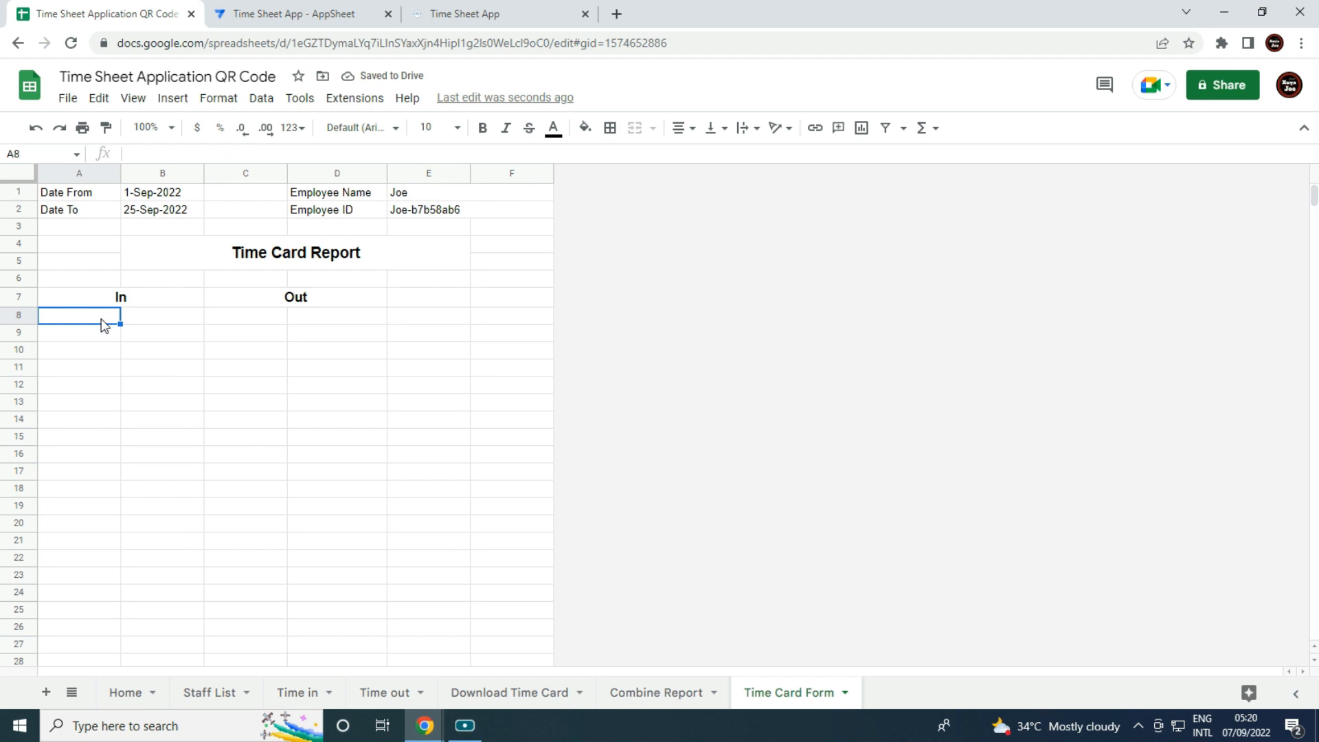
pyautogui.write('=so')
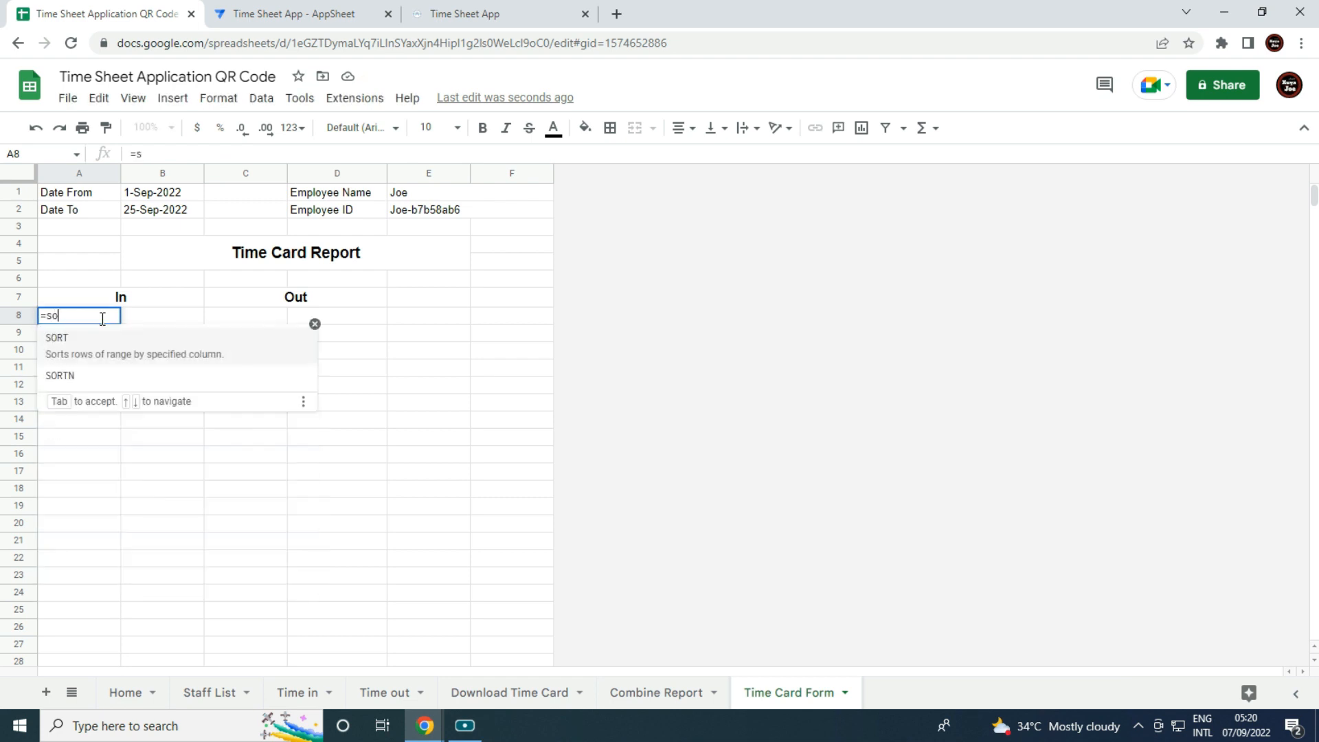
pyautogui.write('rt(q')
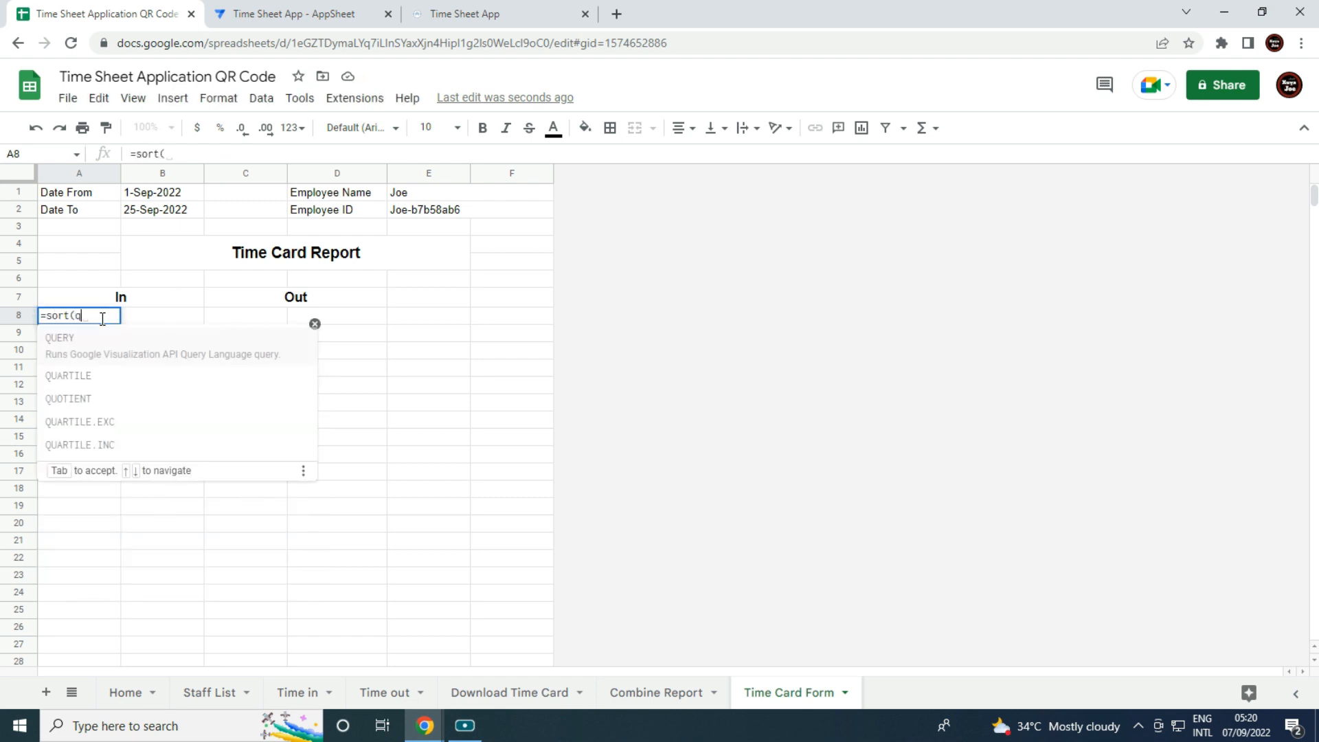
pyautogui.write('uery(')
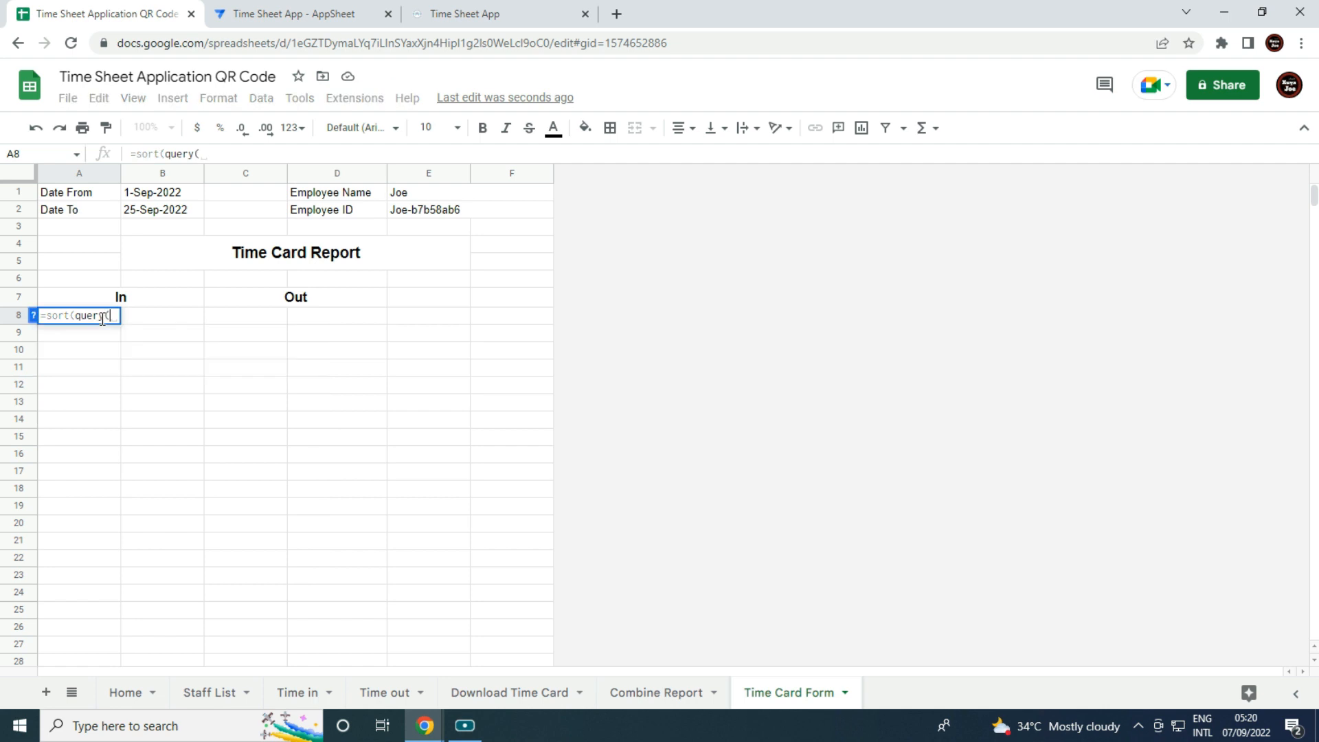
pyautogui.click(682, 701)
pyautogui.moveTo(323, 230); pyautogui.dragTo(1095, 459)
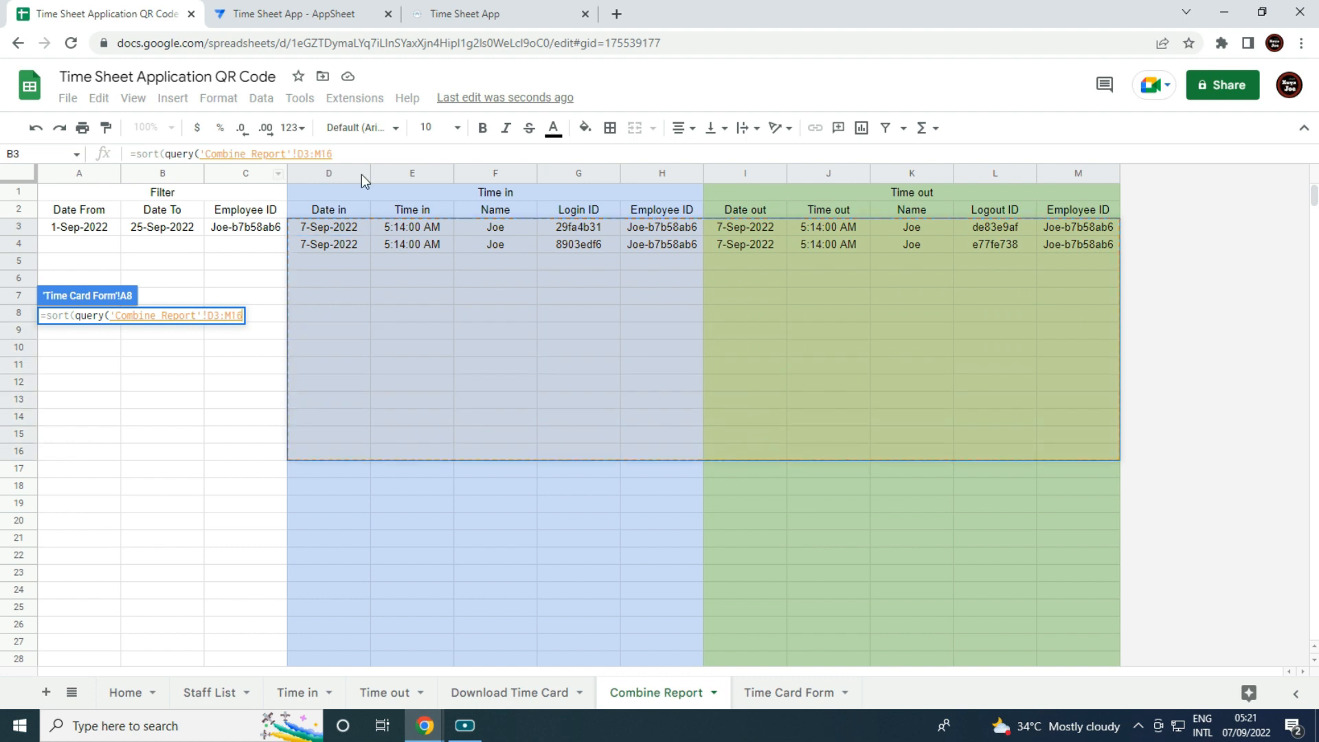
pyautogui.click(354, 153)
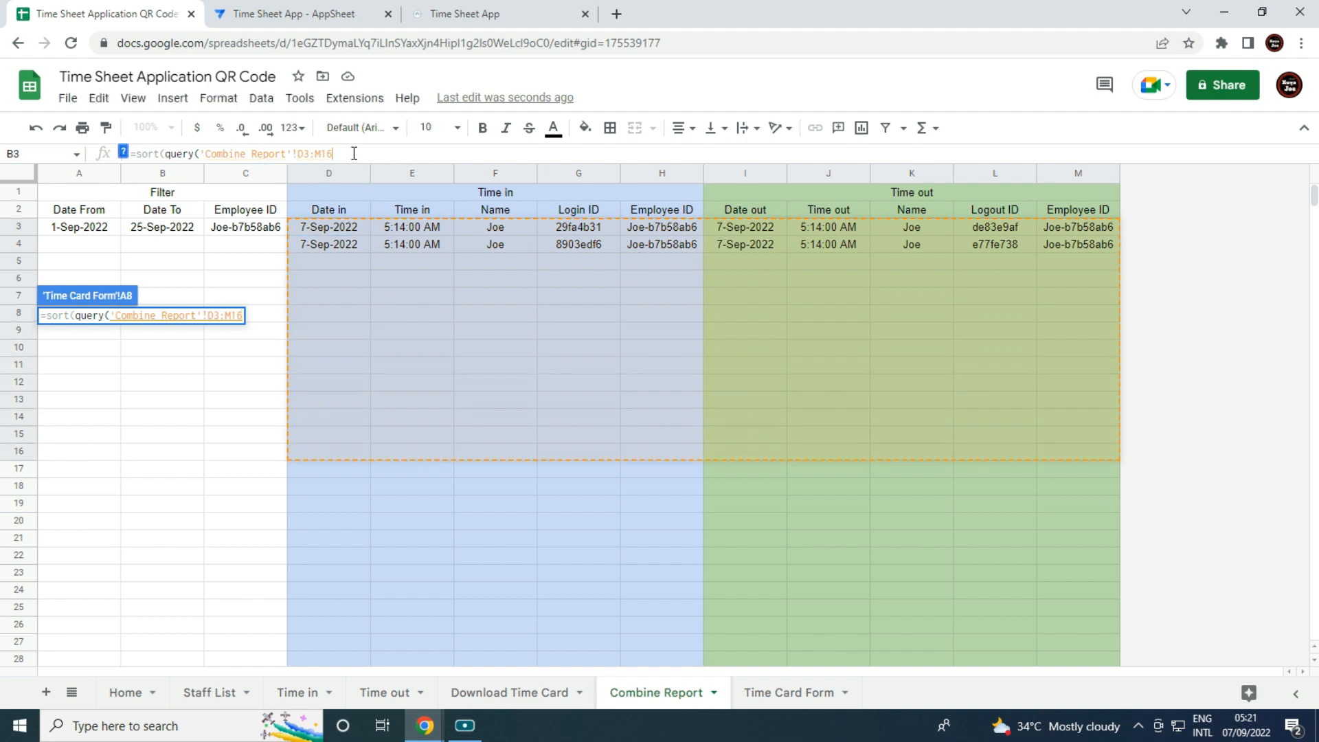
pyautogui.press('BackSpace')
pyautogui.press('BackSpace')
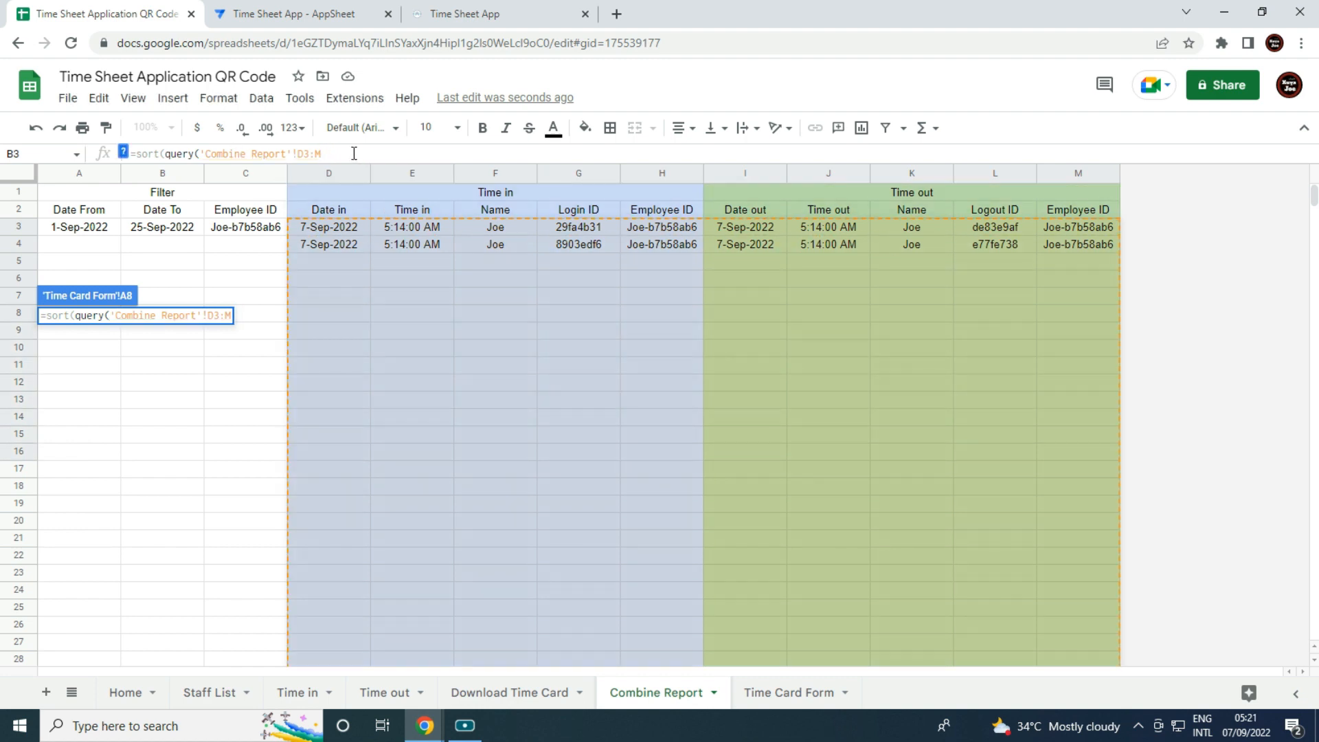
pyautogui.write(',')
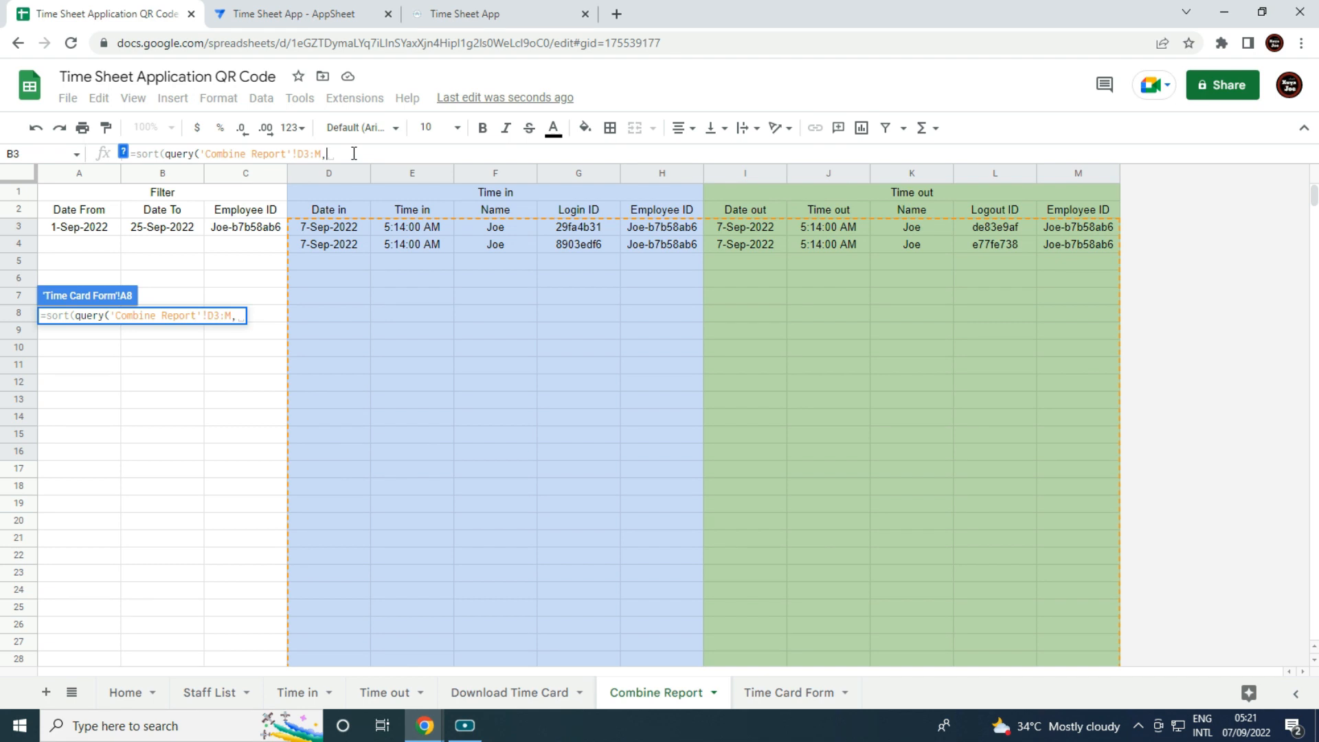
pyautogui.write('"Selec')
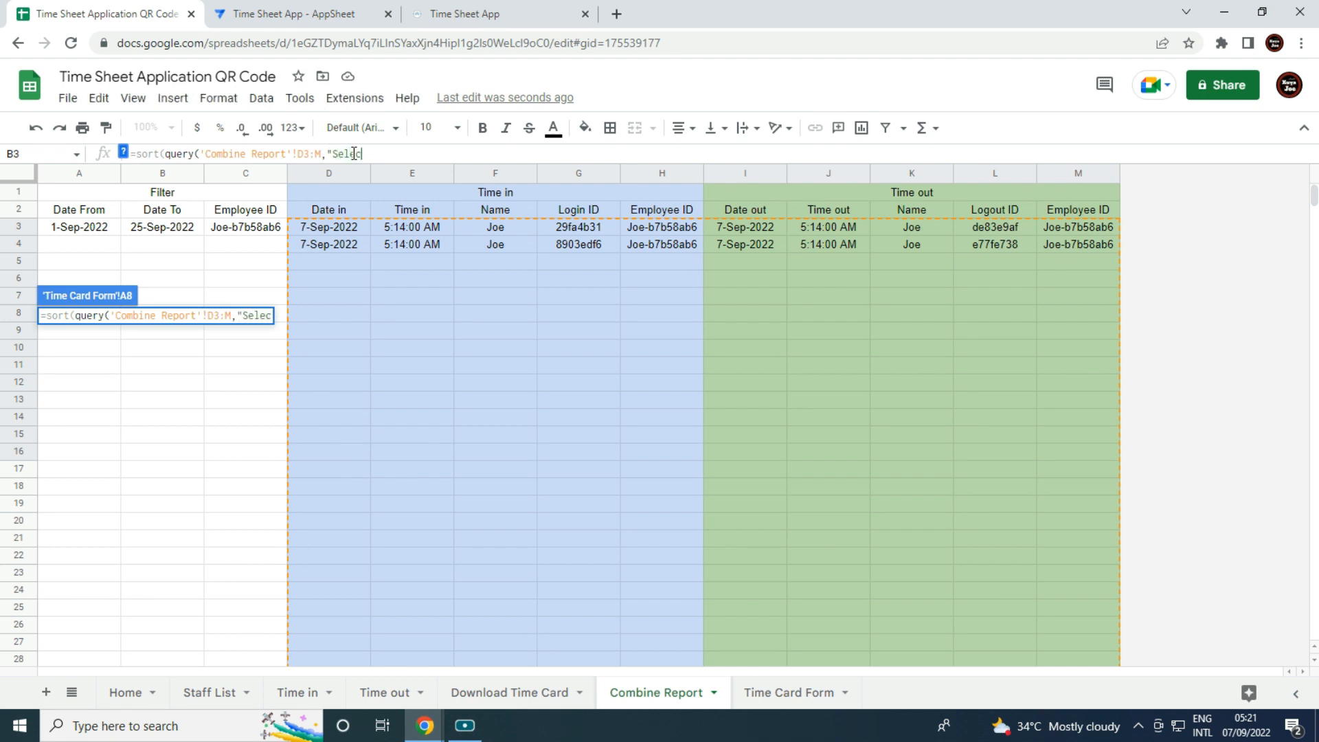
pyautogui.write('t')
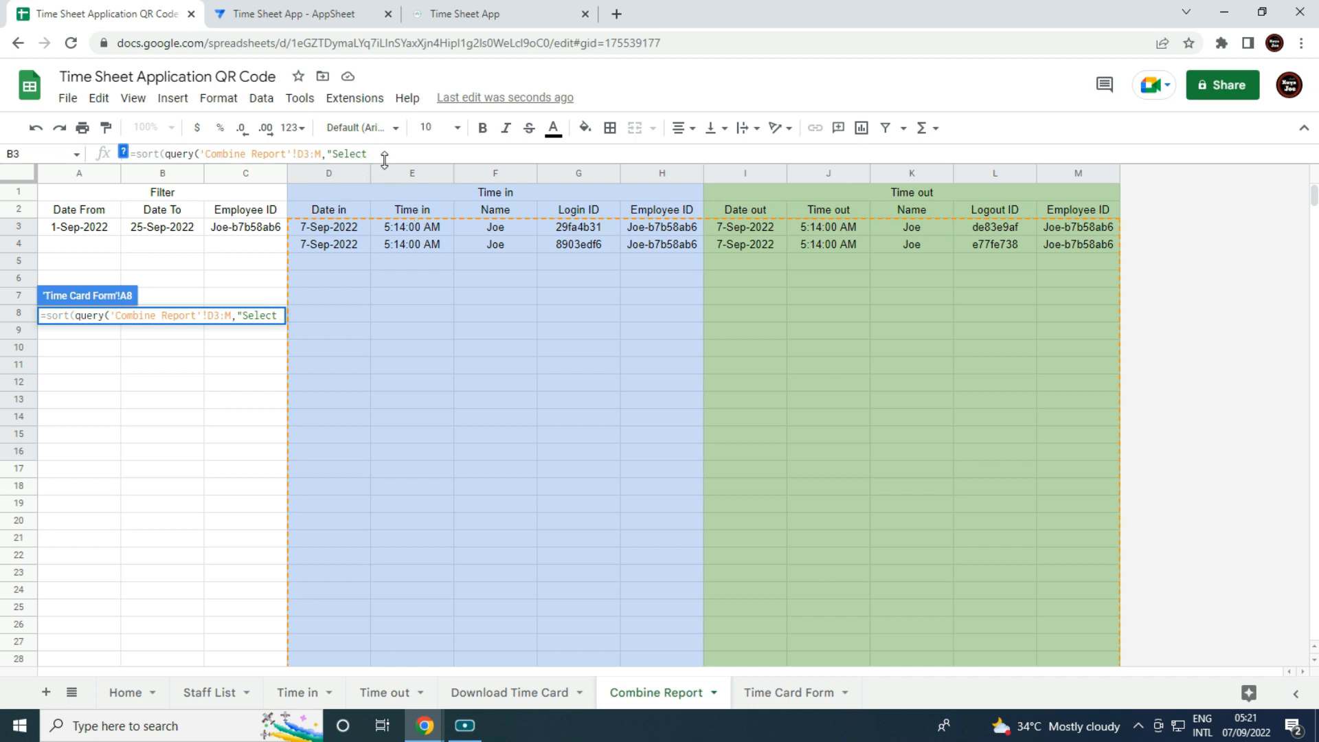
pyautogui.write('D,E,I,J')
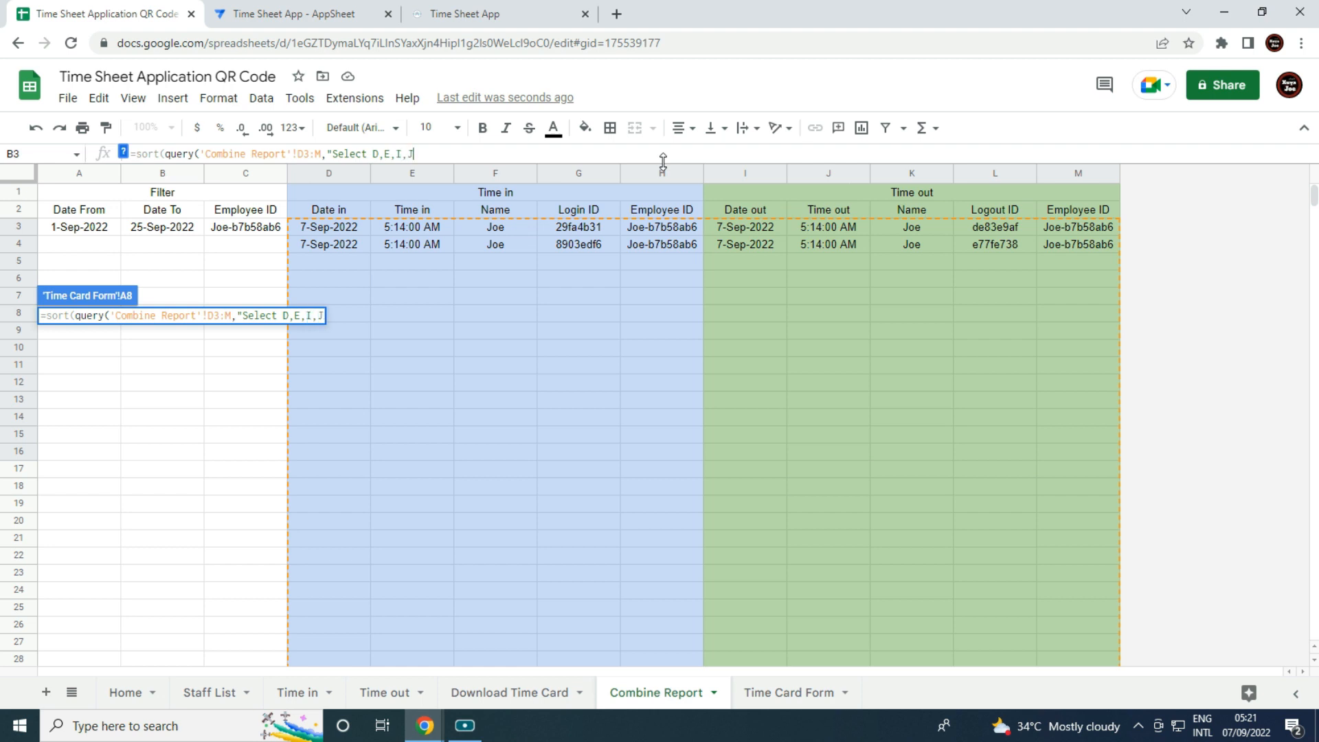
pyautogui.write('")')
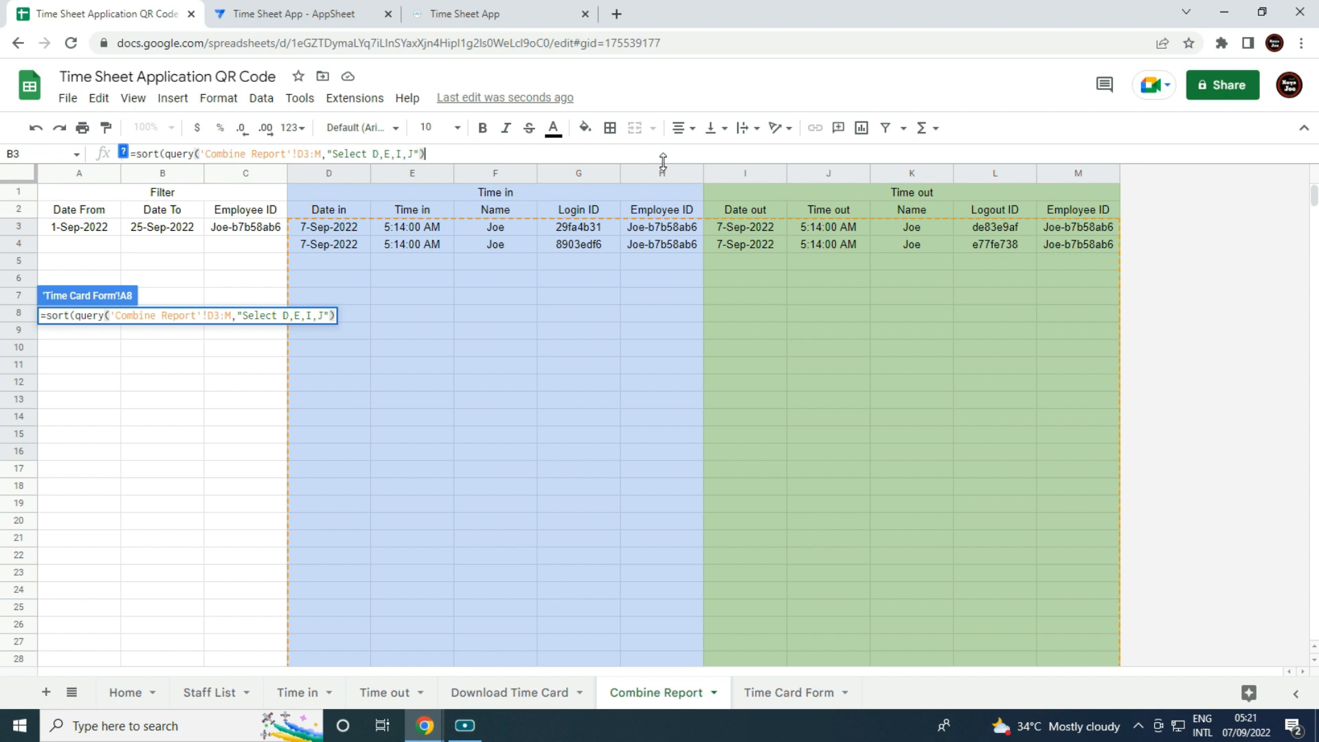
pyautogui.press('Return')
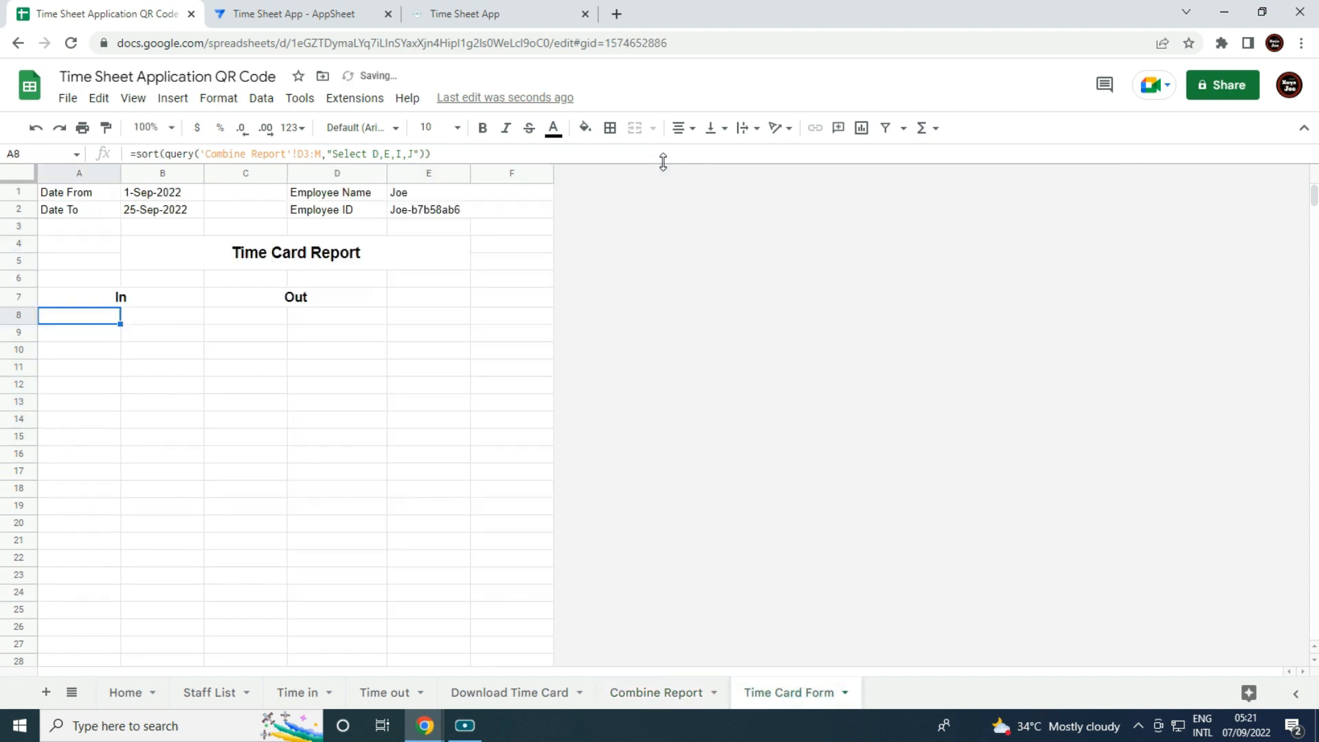
pyautogui.click(414, 512)
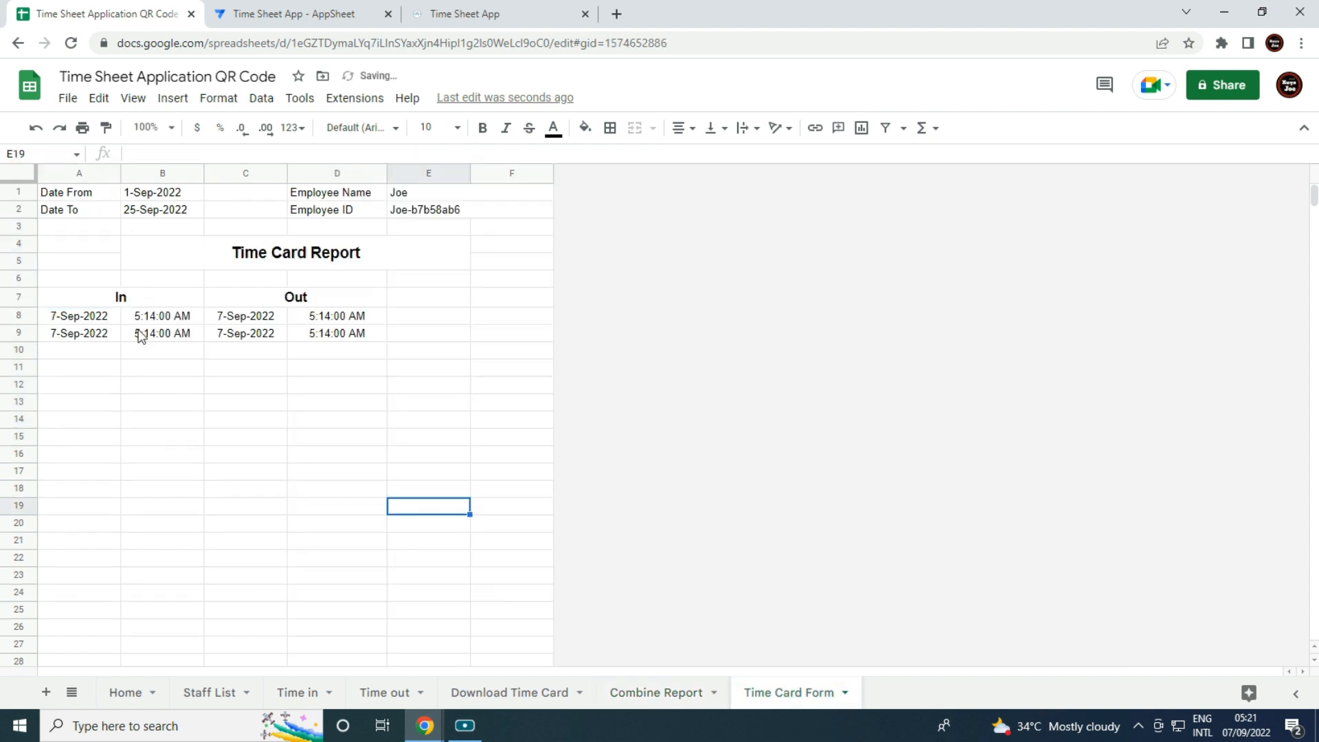
pyautogui.click(330, 384)
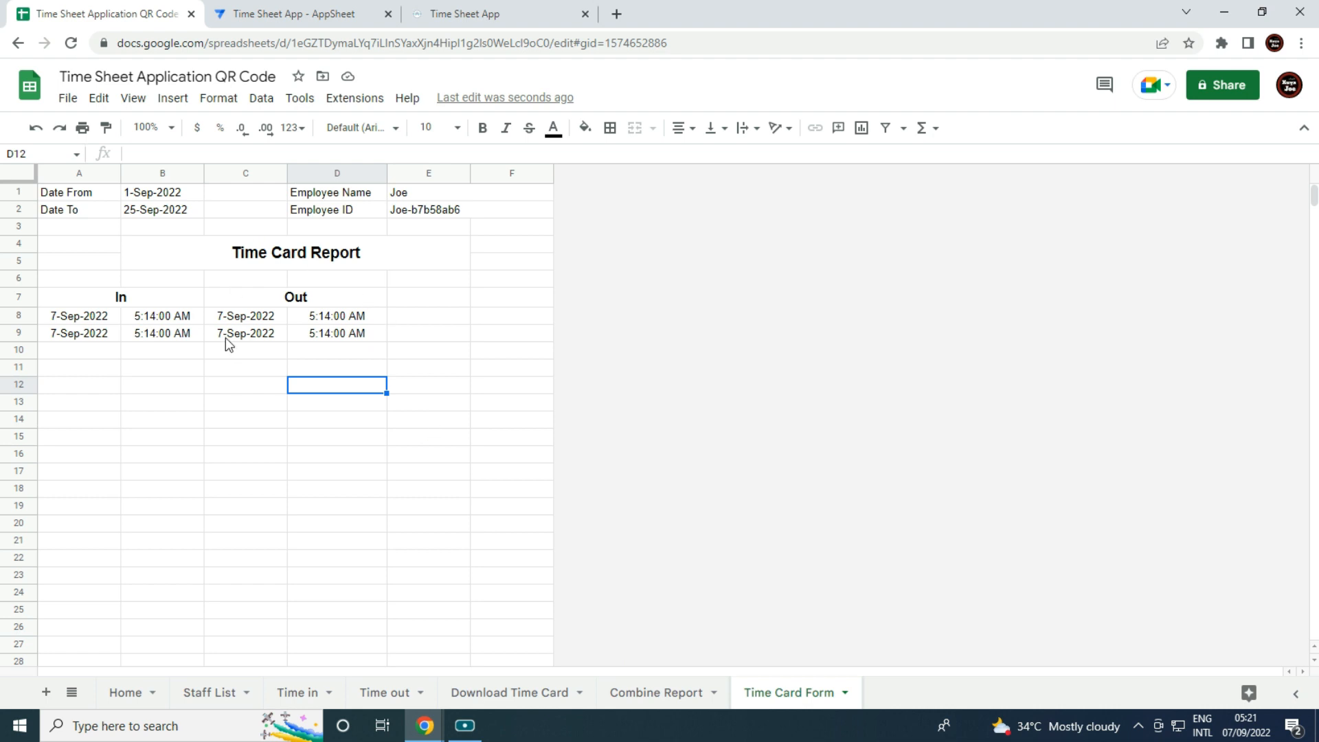
pyautogui.click(425, 726)
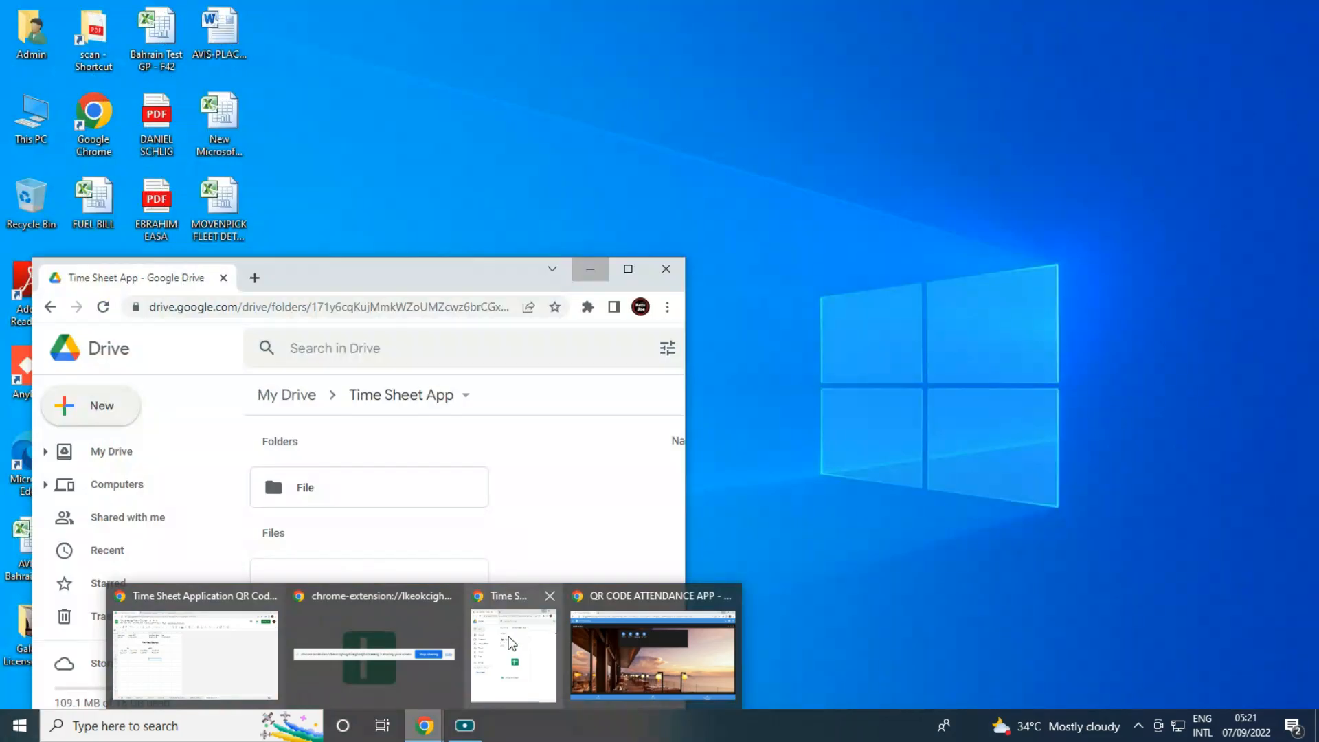
# Maximize the Google Drive window and create a new blank Google Sheets spreadsheet.
pyautogui.click(505, 635)
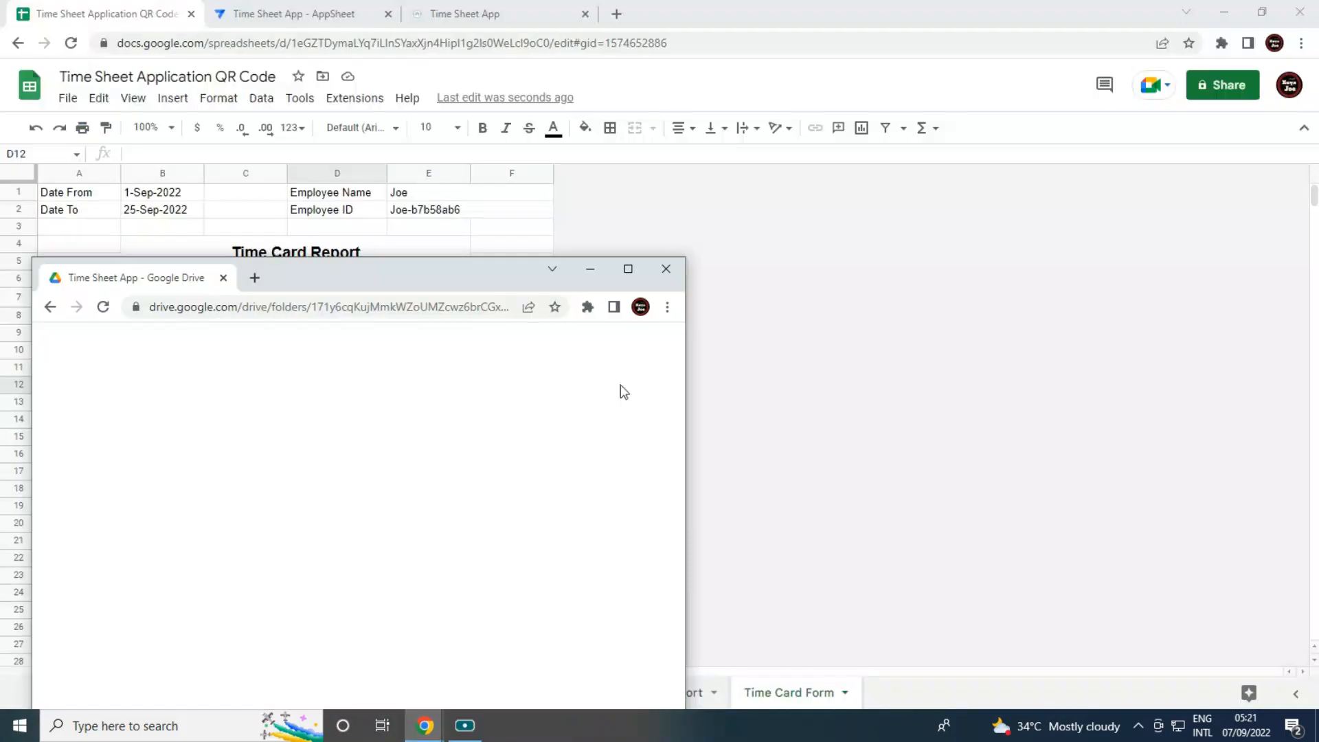
pyautogui.click(629, 269)
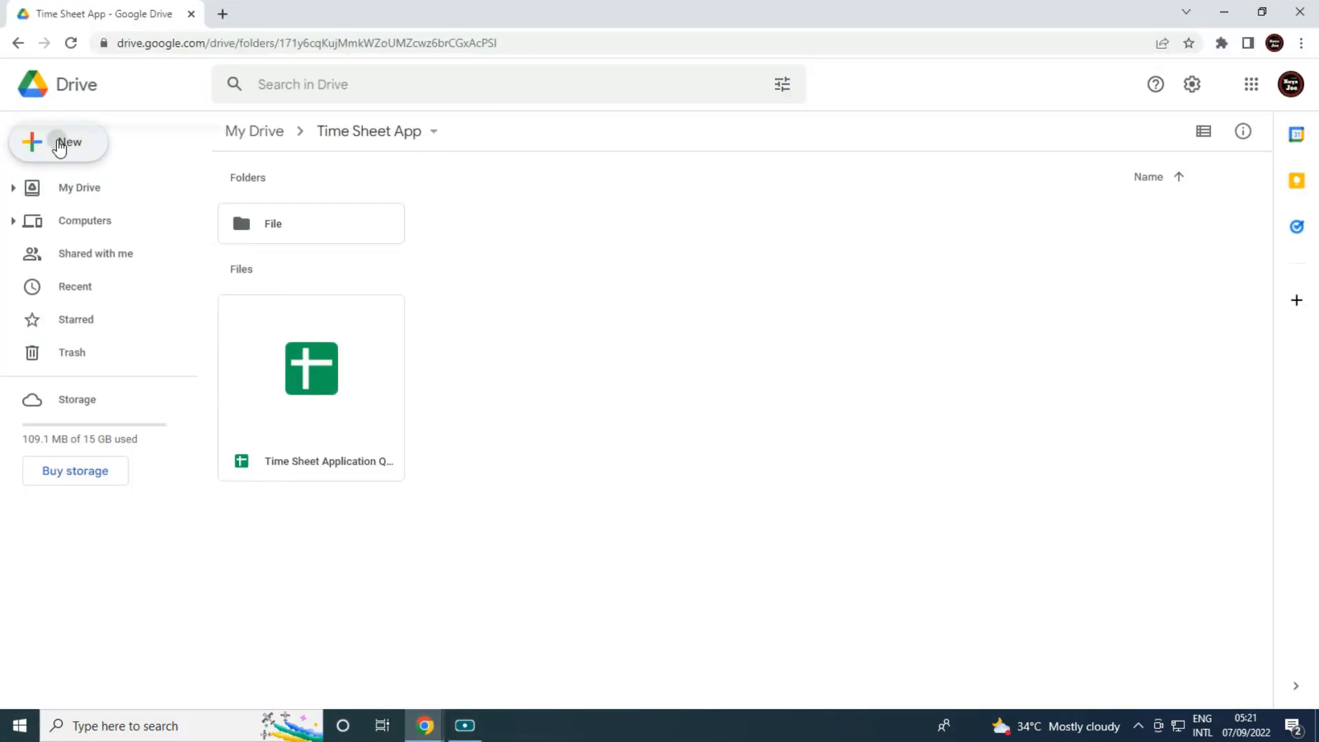
pyautogui.click(65, 142)
pyautogui.click(115, 284)
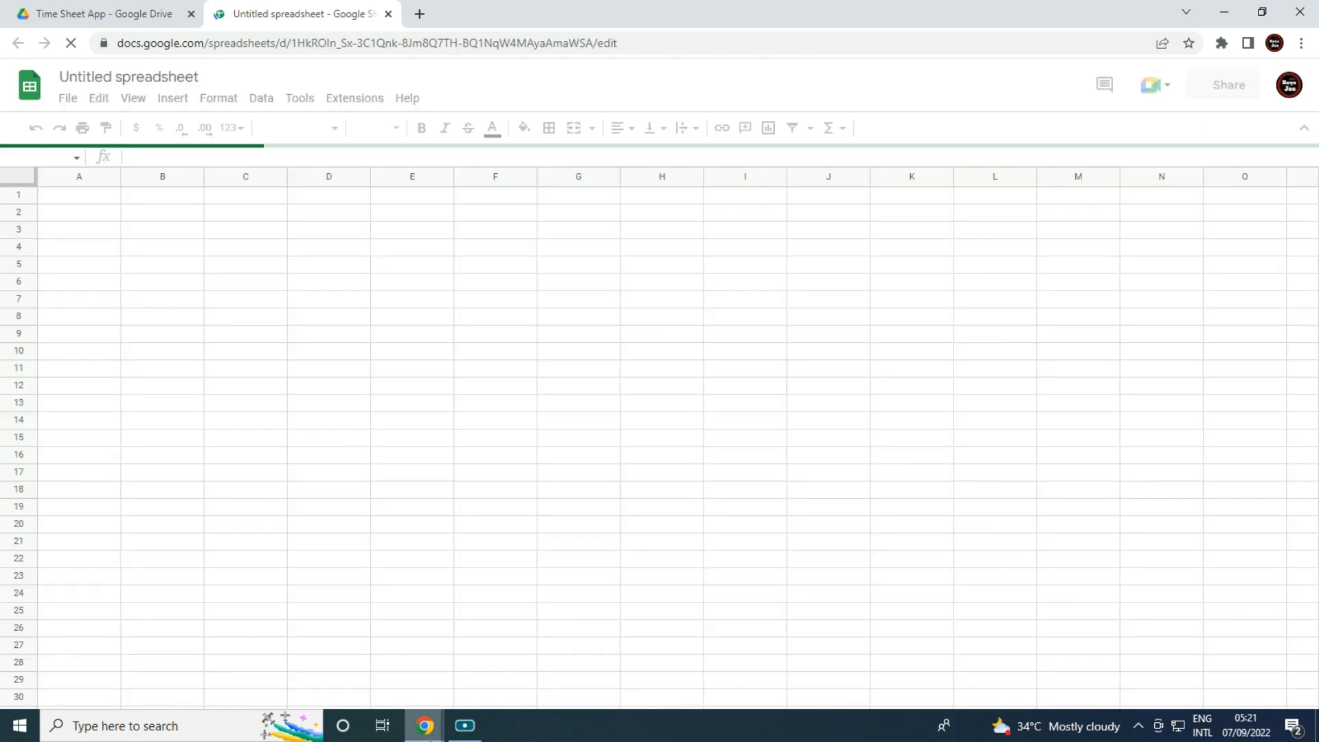
# Copy the entire Time Card Form sheet in the Time Sheet Application spreadsheet.
pyautogui.moveTo(426, 732)
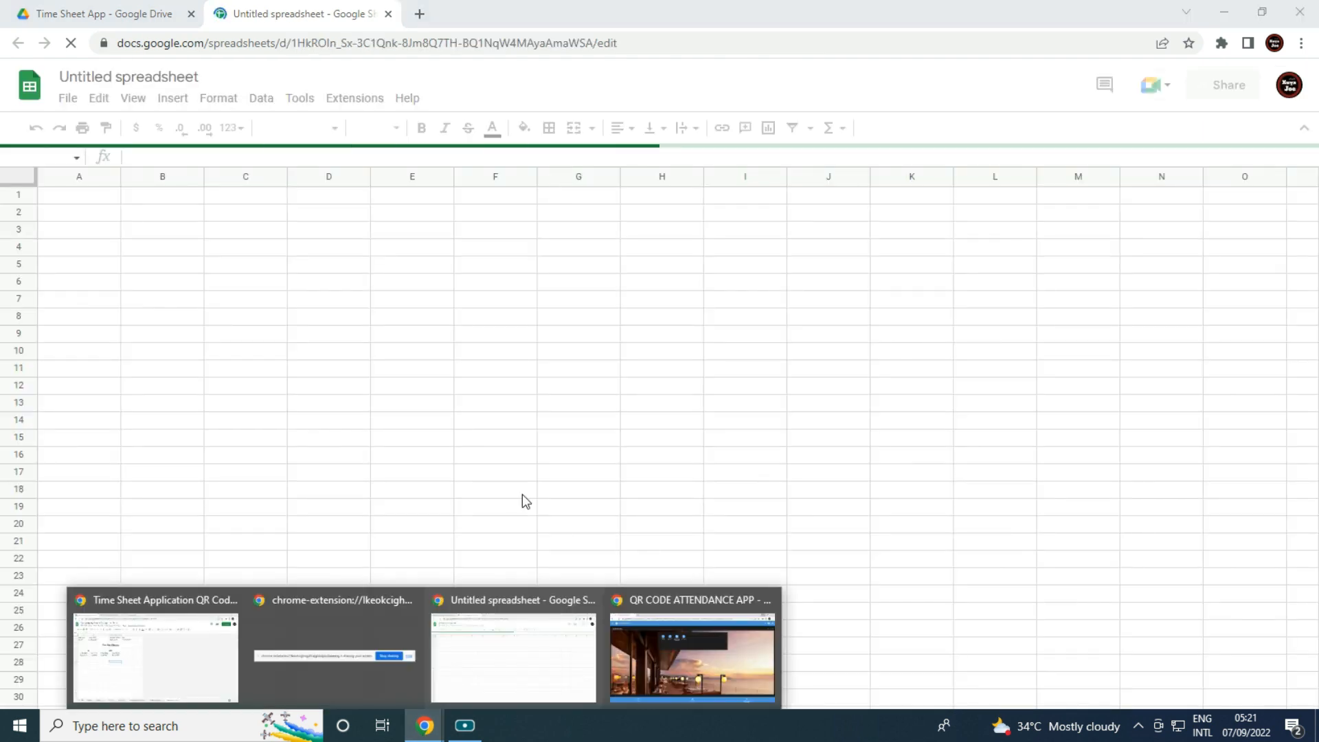
pyautogui.click(179, 655)
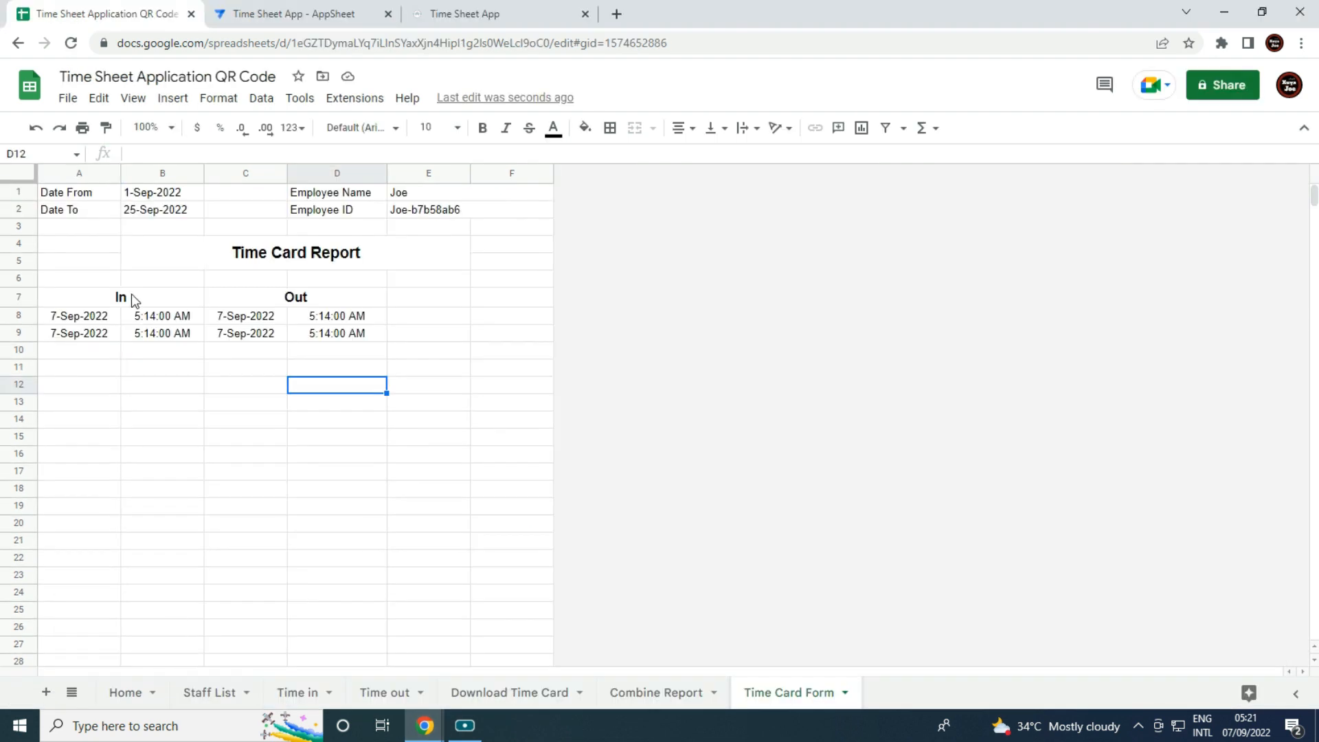
pyautogui.click(18, 175)
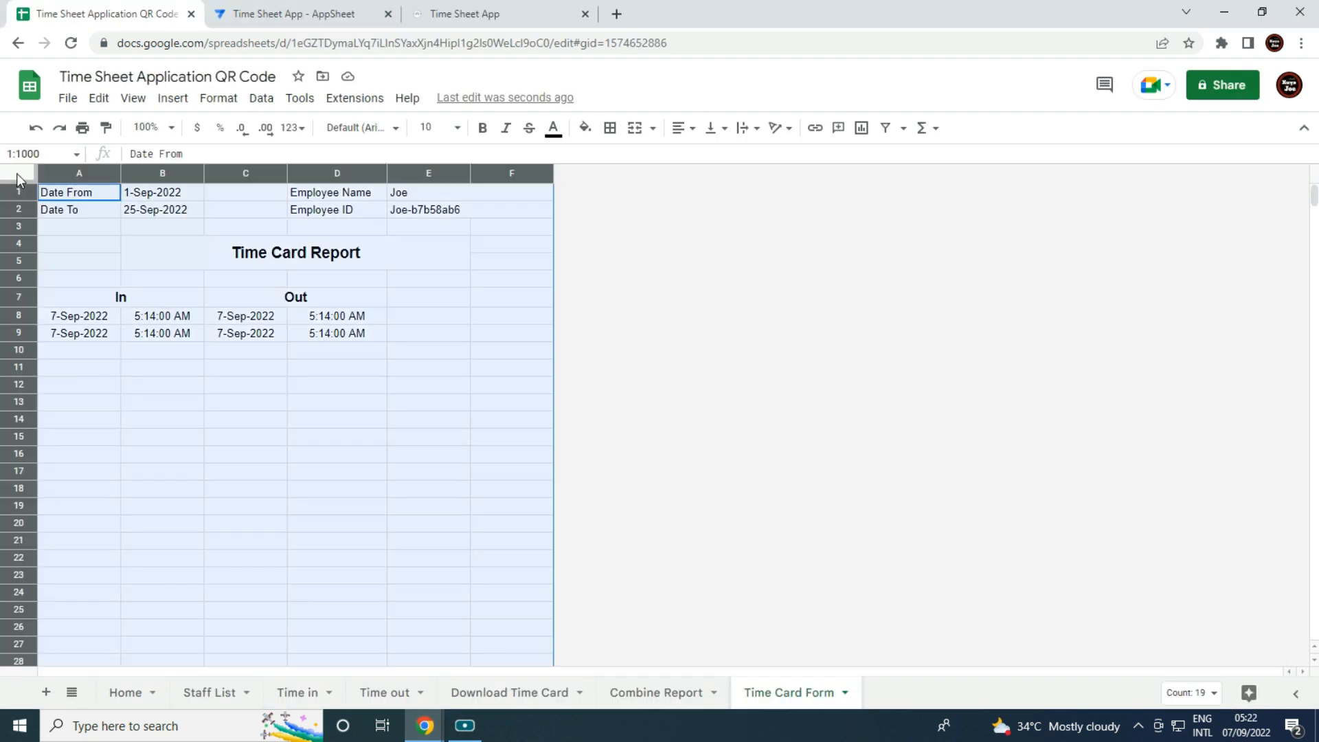
pyautogui.rightClick(20, 174)
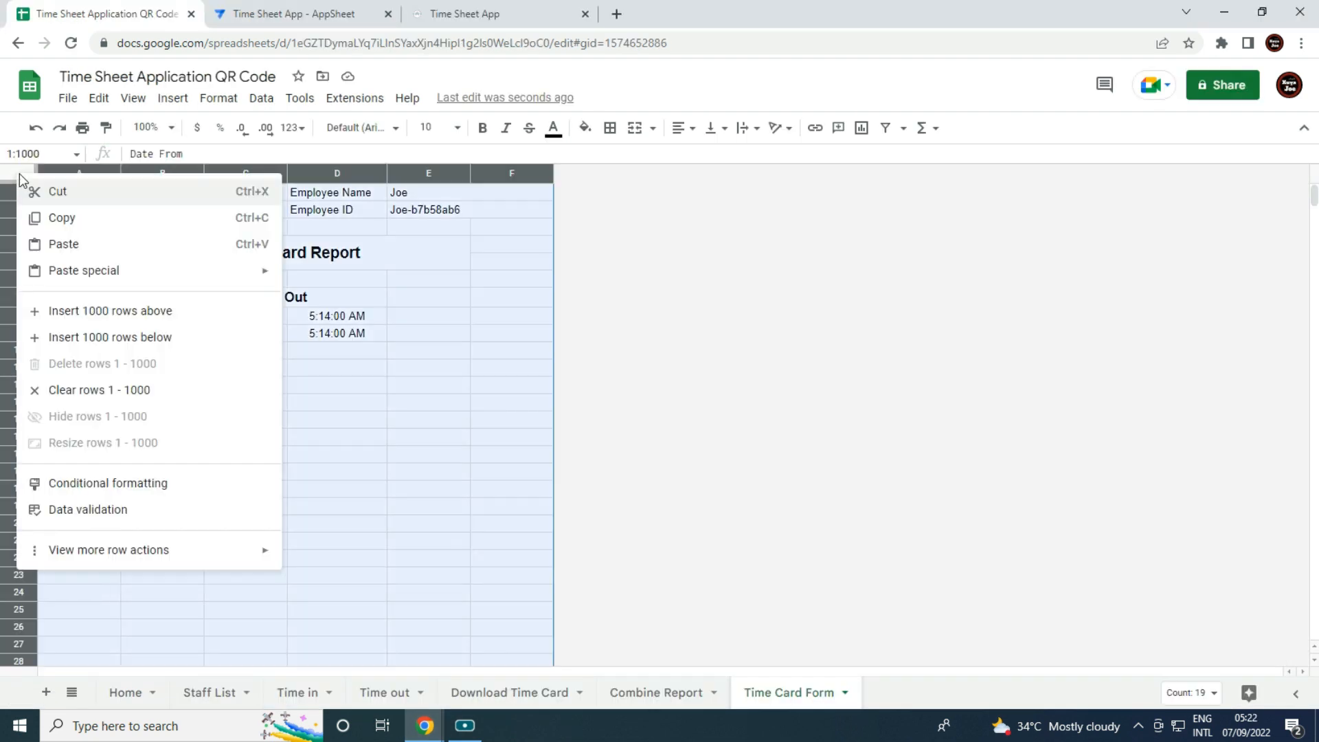
pyautogui.click(81, 219)
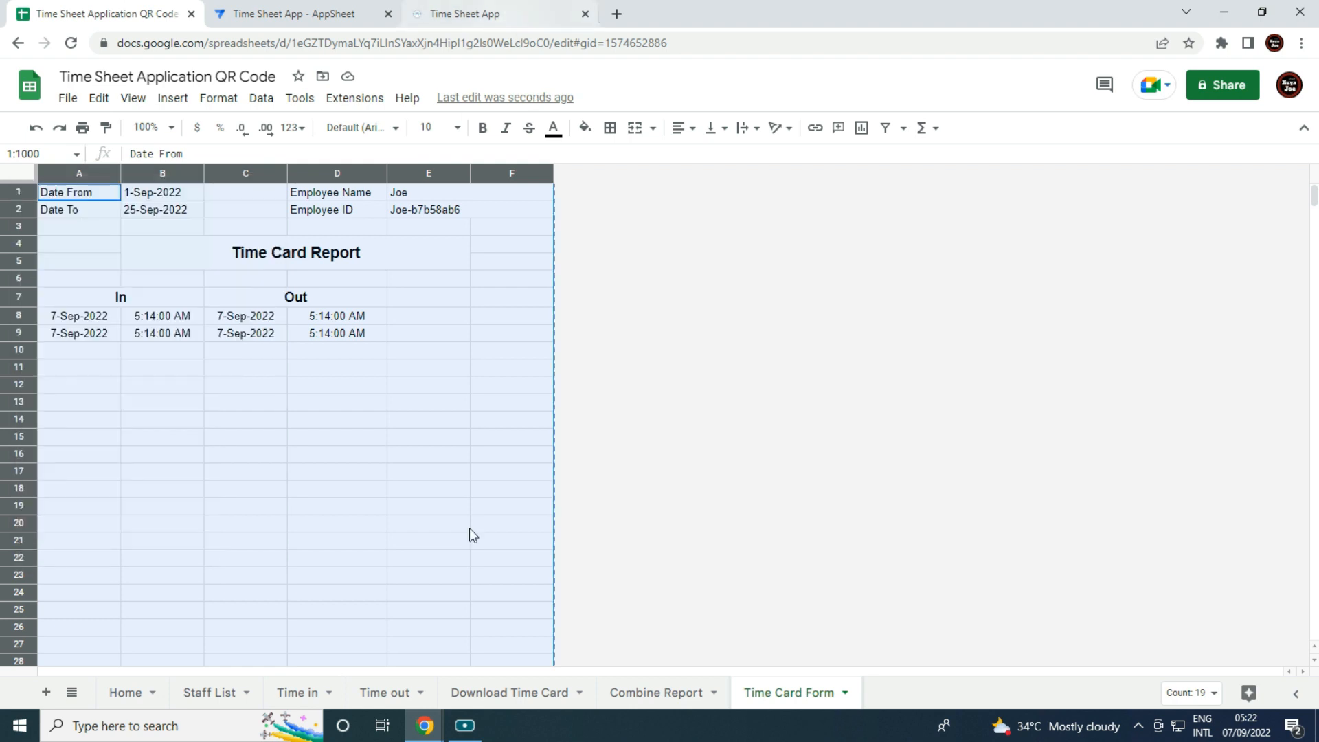
# Paste only the formatting onto the whole sheet of the Untitled spreadsheet.
pyautogui.moveTo(425, 726)
pyautogui.click(568, 672)
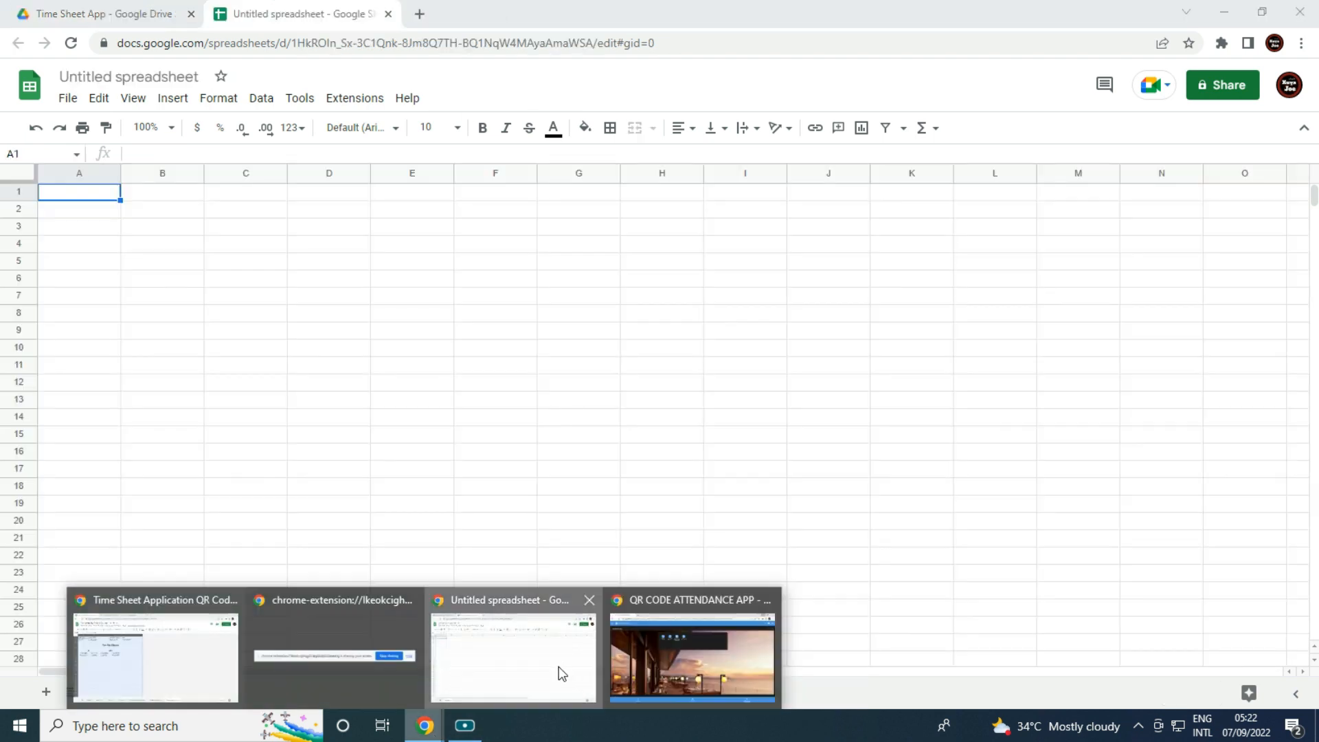
pyautogui.click(25, 171)
pyautogui.rightClick(24, 171)
pyautogui.moveTo(146, 275)
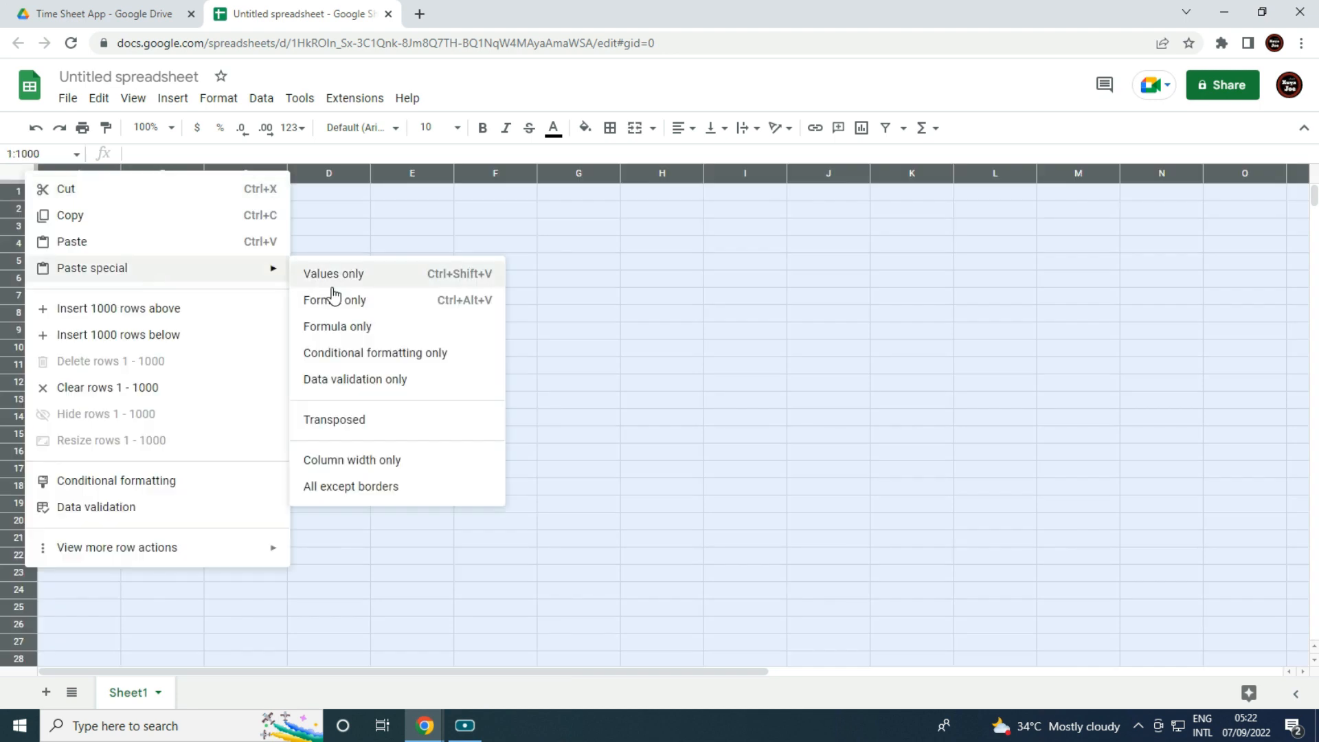
pyautogui.click(371, 310)
pyautogui.click(370, 315)
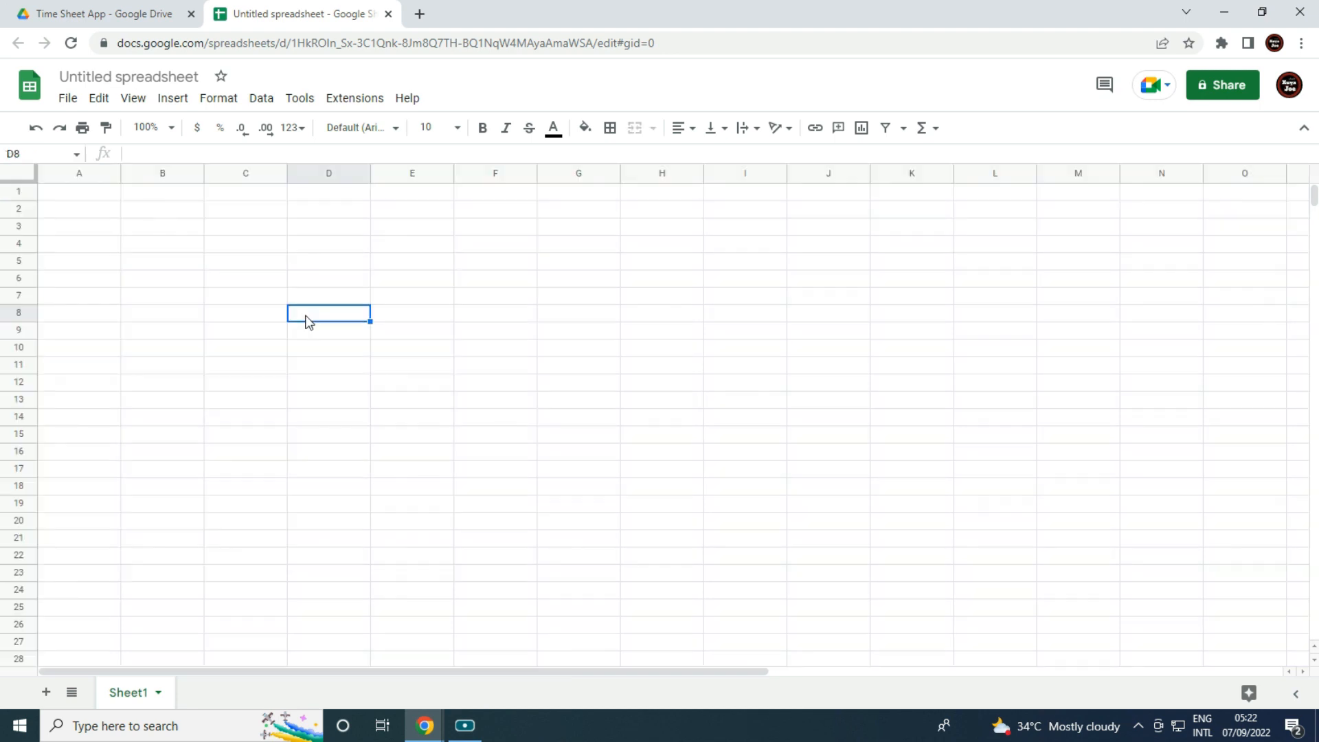
# Paste formatting only into A1, check cells E9, F14 and C12, then return to the source spreadsheet.
pyautogui.rightClick(79, 195)
pyautogui.moveTo(310, 286)
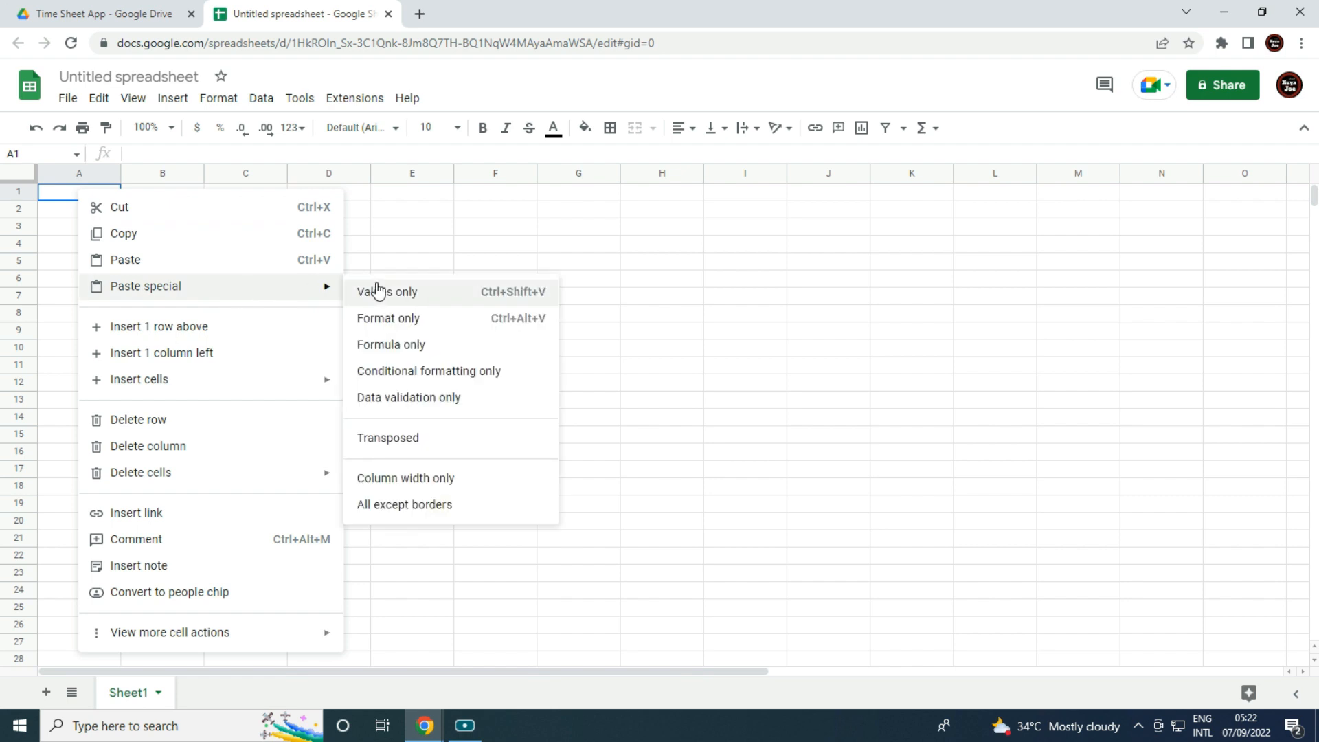
pyautogui.click(427, 323)
pyautogui.click(428, 331)
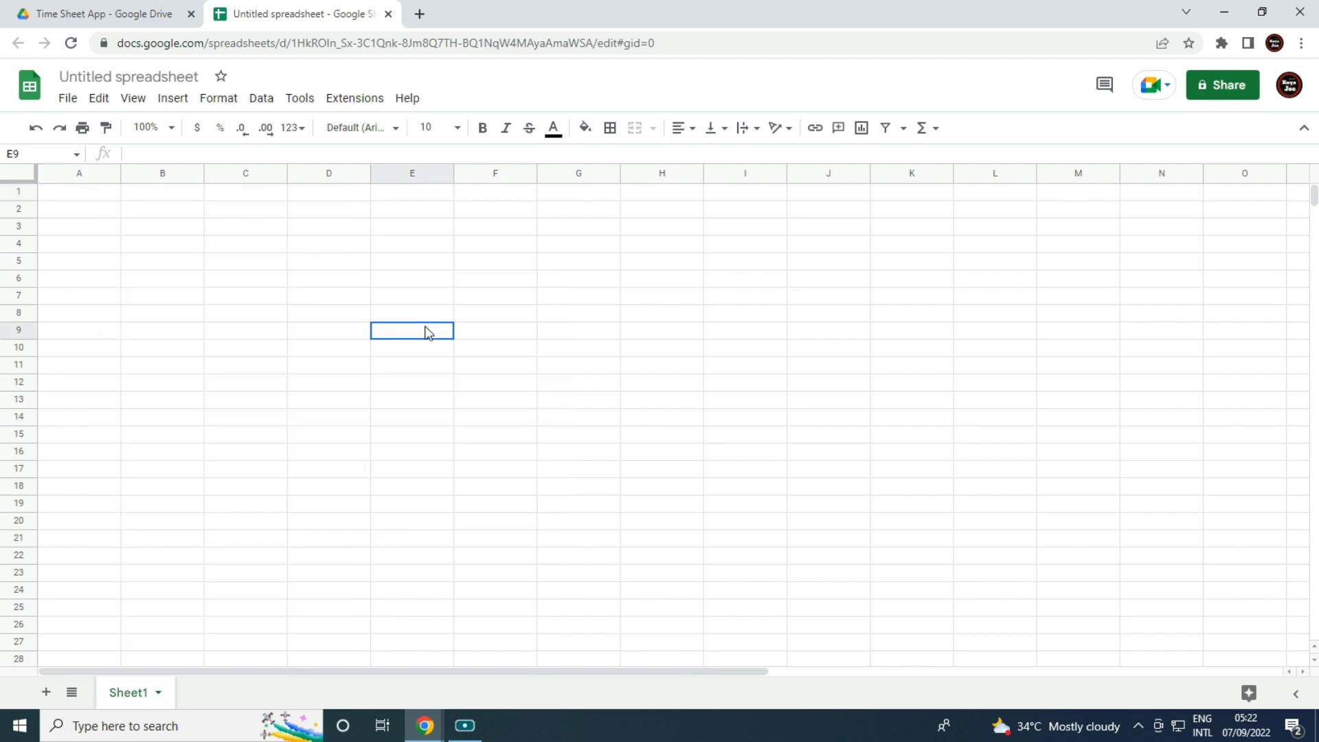
pyautogui.click(460, 418)
pyautogui.click(244, 379)
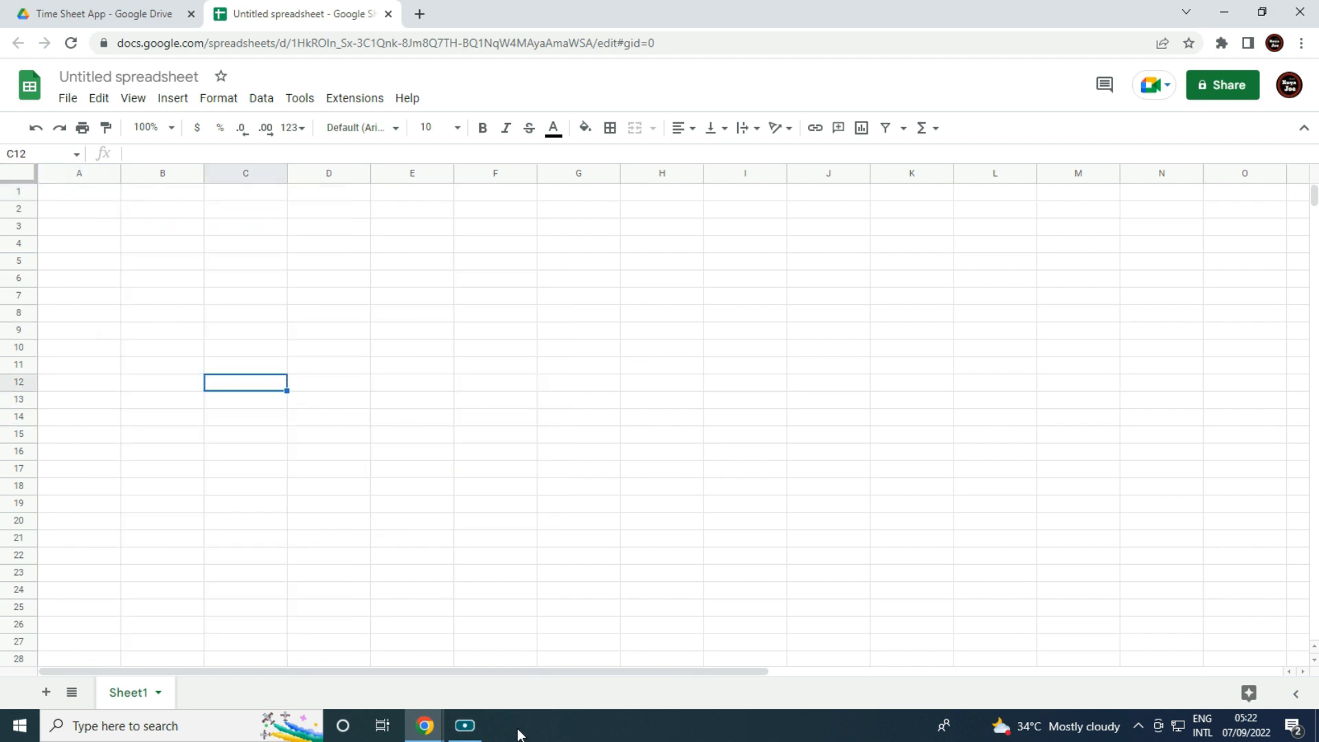
pyautogui.moveTo(424, 725)
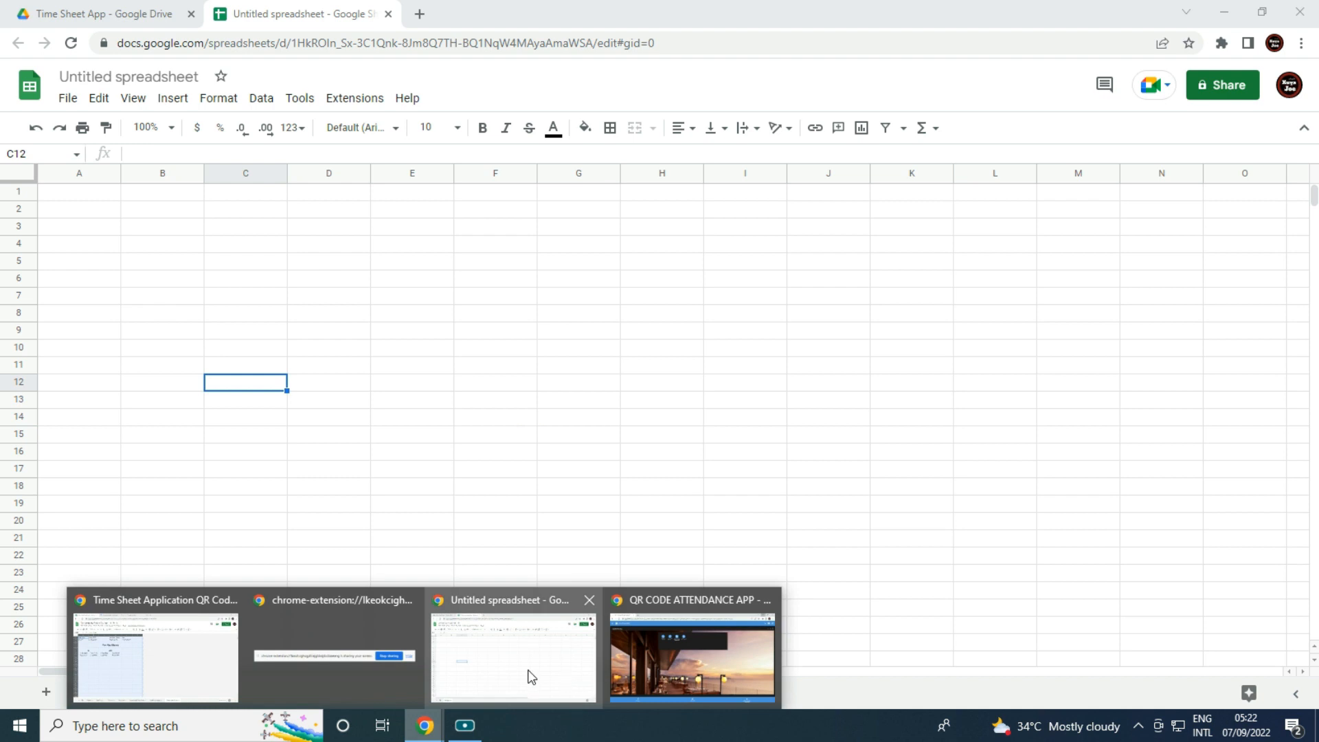
pyautogui.click(177, 654)
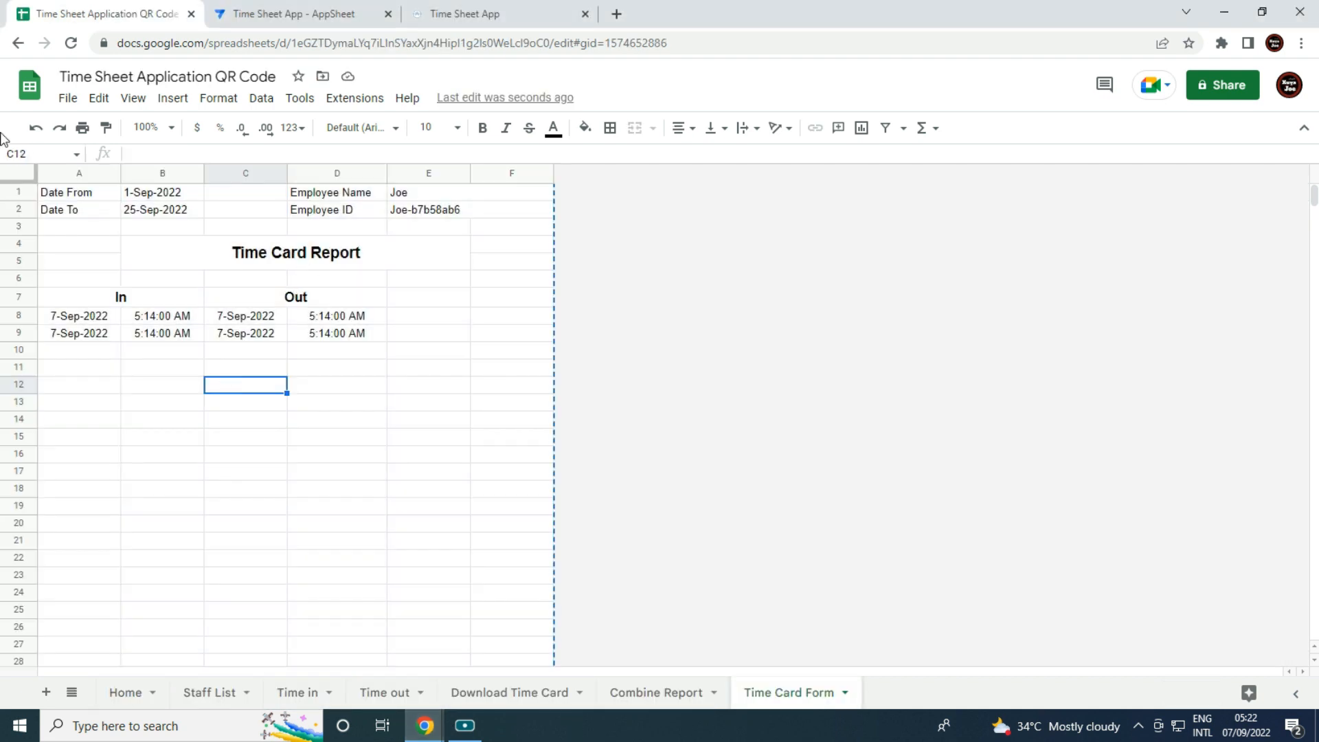
# Copy the Time Sheet Application spreadsheet's full web address from the address bar.
pyautogui.click(374, 42)
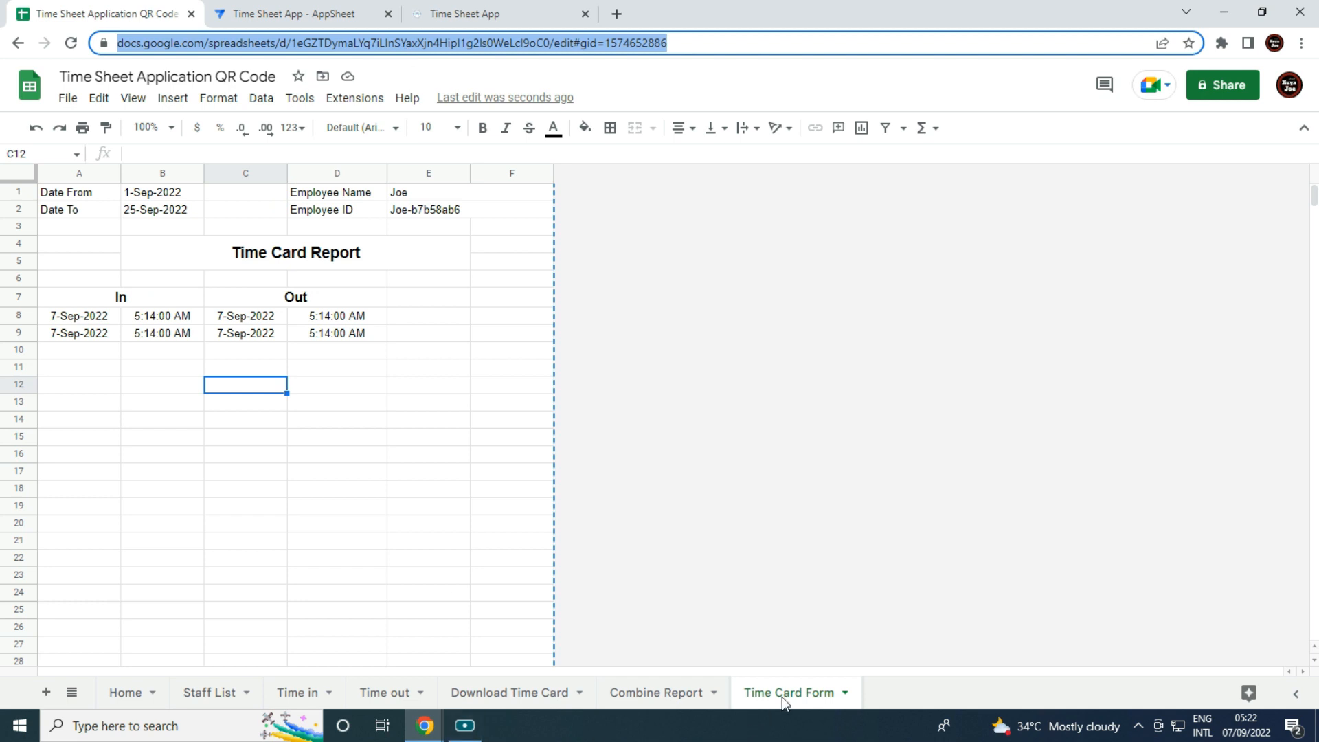
pyautogui.click(790, 695)
pyautogui.click(383, 42)
# Rename the Untitled spreadsheet and its Sheet1 tab both to 'Time Card Report'.
pyautogui.click(425, 726)
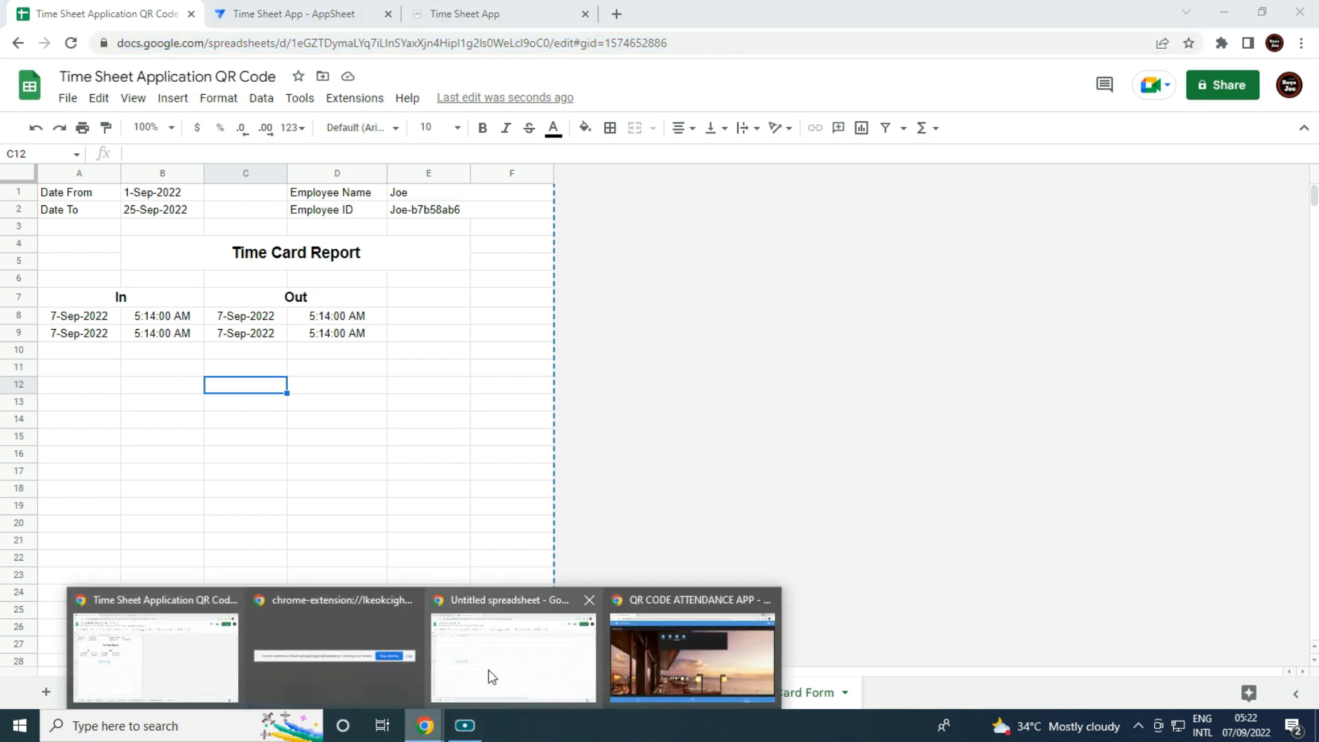
pyautogui.click(477, 637)
pyautogui.click(184, 76)
pyautogui.write('Ti')
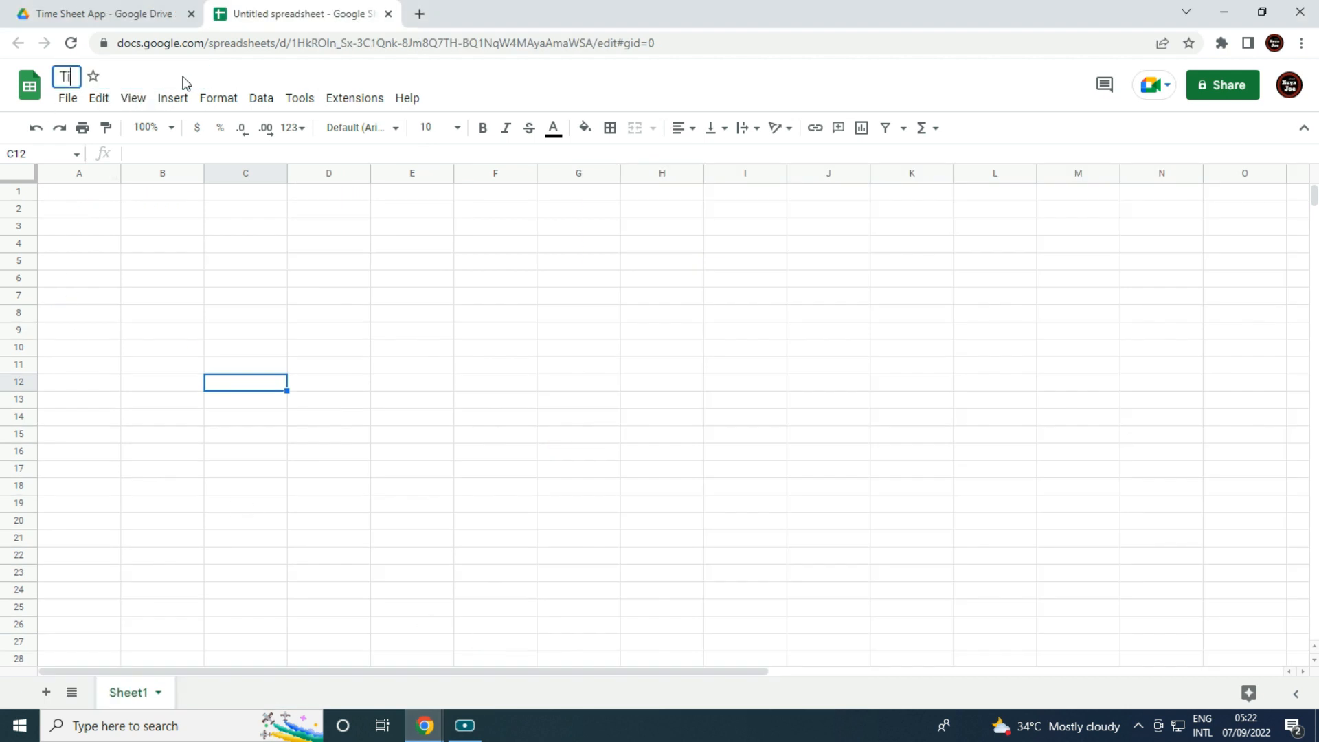
pyautogui.write('me Card Report')
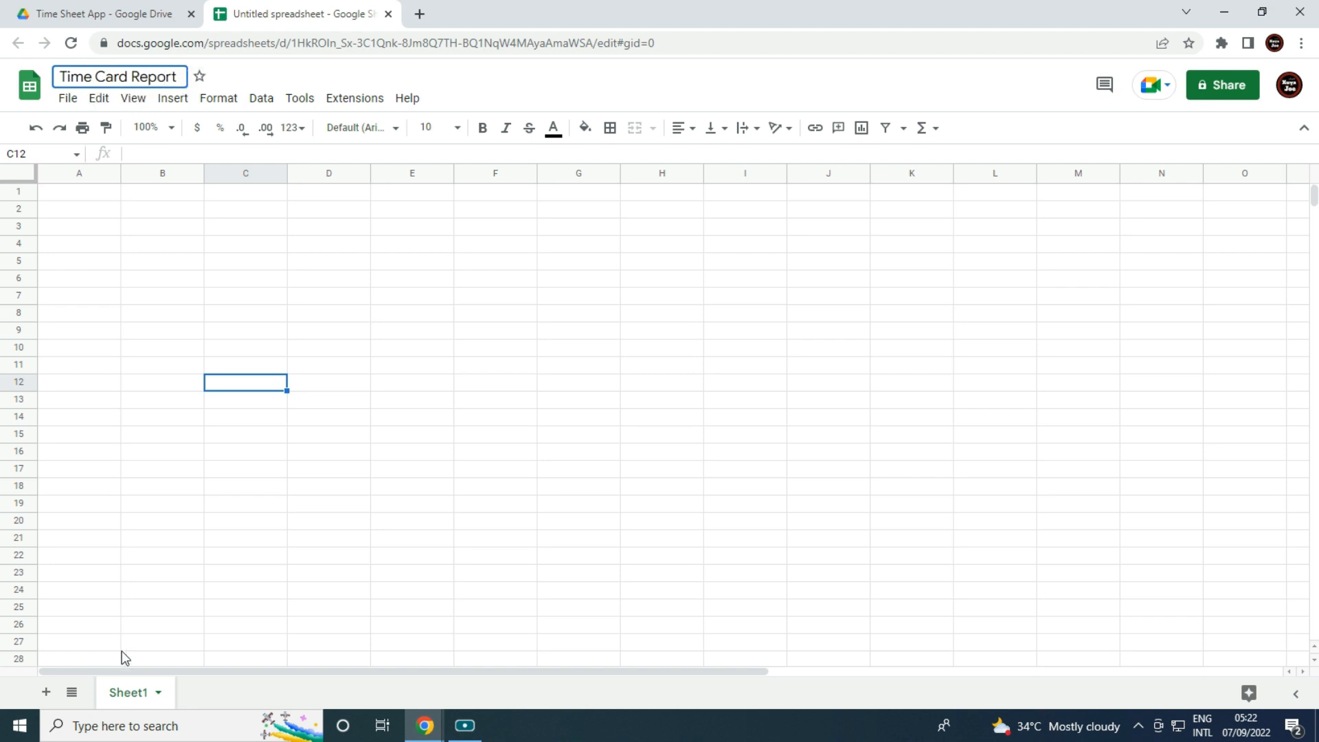
pyautogui.click(159, 693)
pyautogui.click(137, 489)
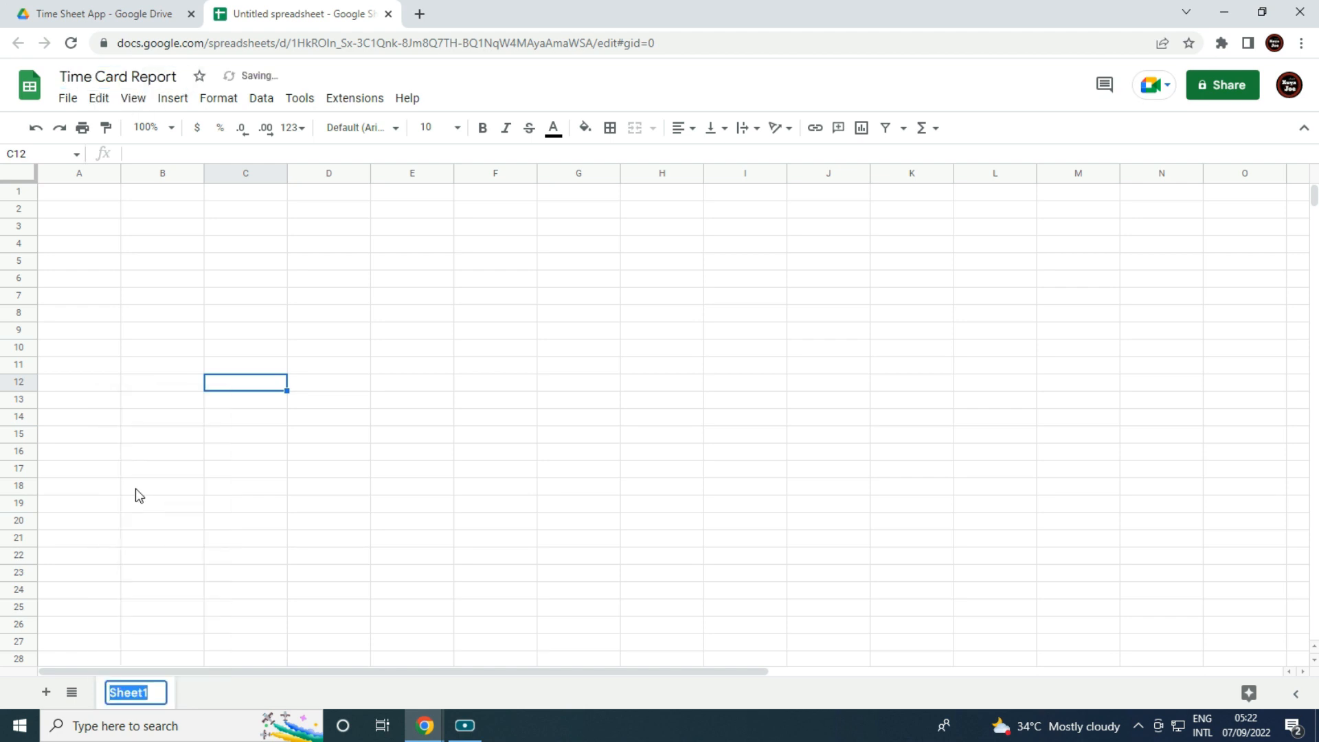
pyautogui.write('Time Card Report')
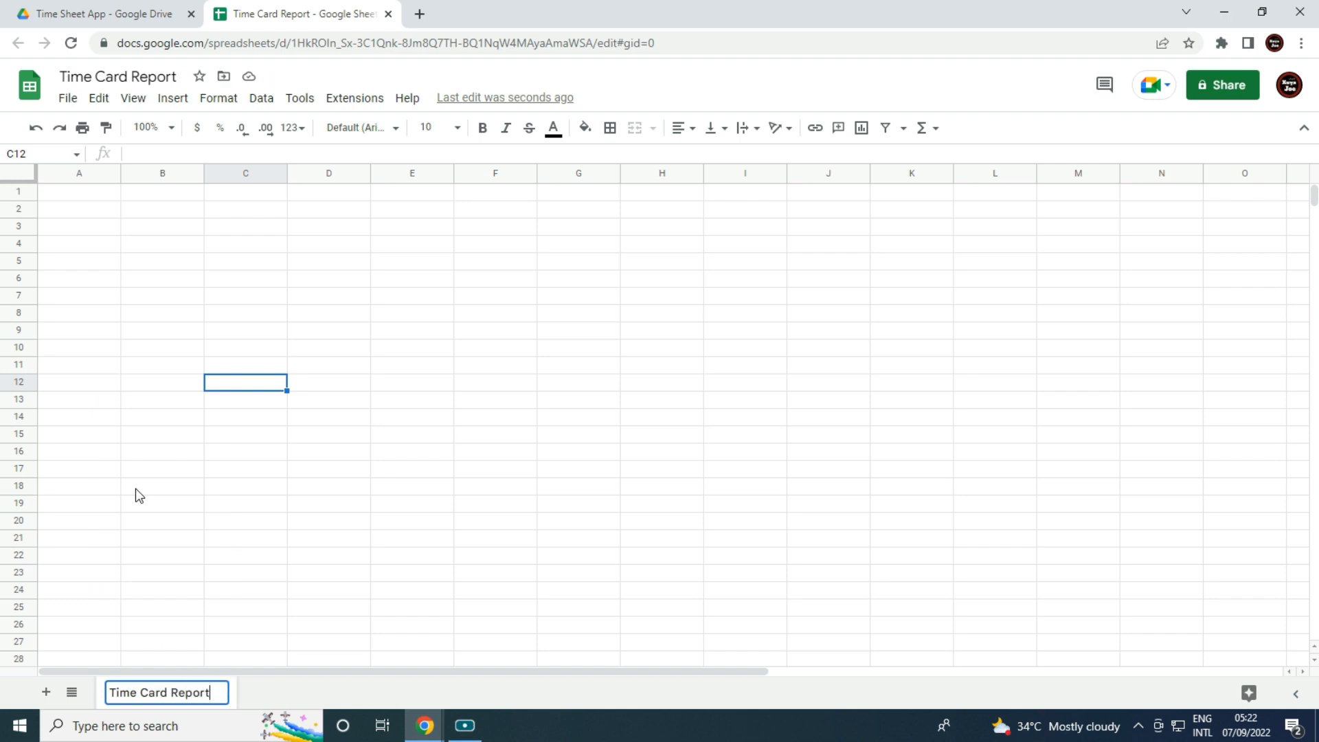
pyautogui.moveTo(136, 491); pyautogui.dragTo(143, 510)
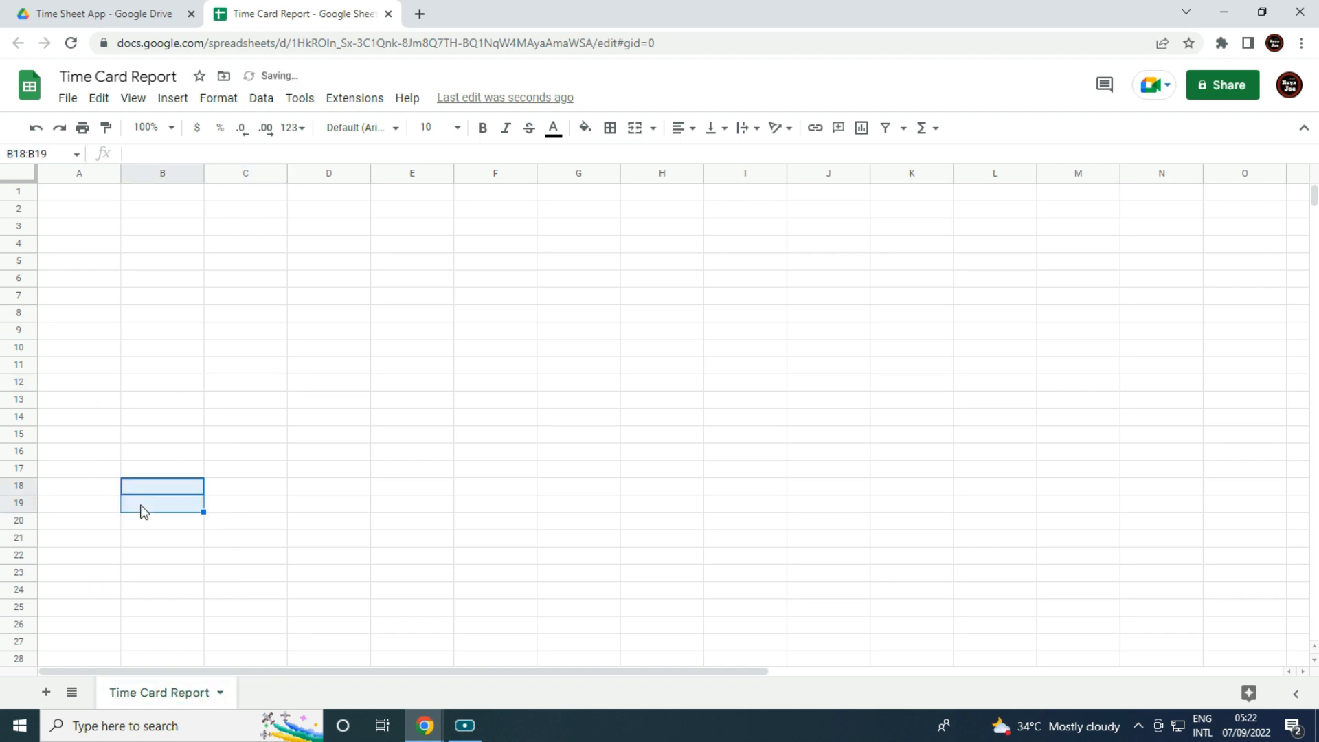
pyautogui.click(85, 187)
# In A1, start =IMPORTRANGE(" with the pasted source spreadsheet URL followed by ,".
pyautogui.click(158, 155)
pyautogui.write('=')
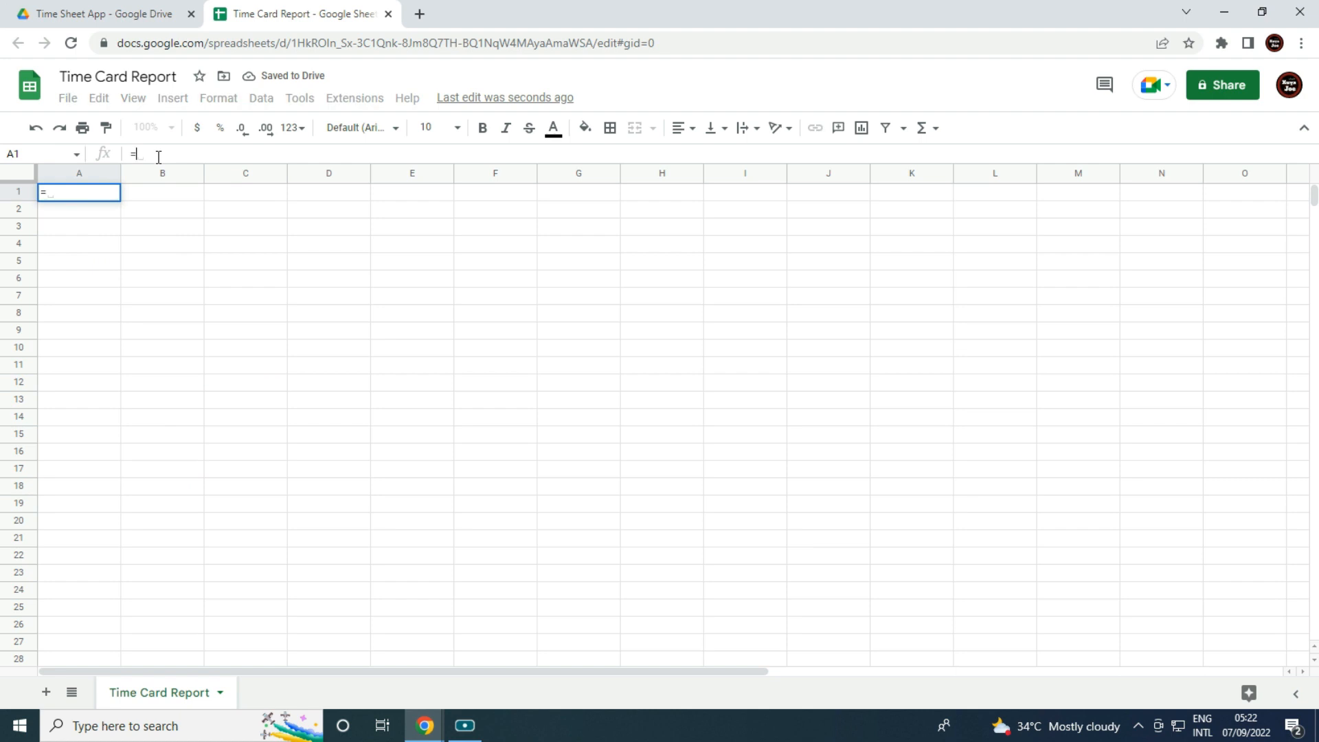
pyautogui.write('impo')
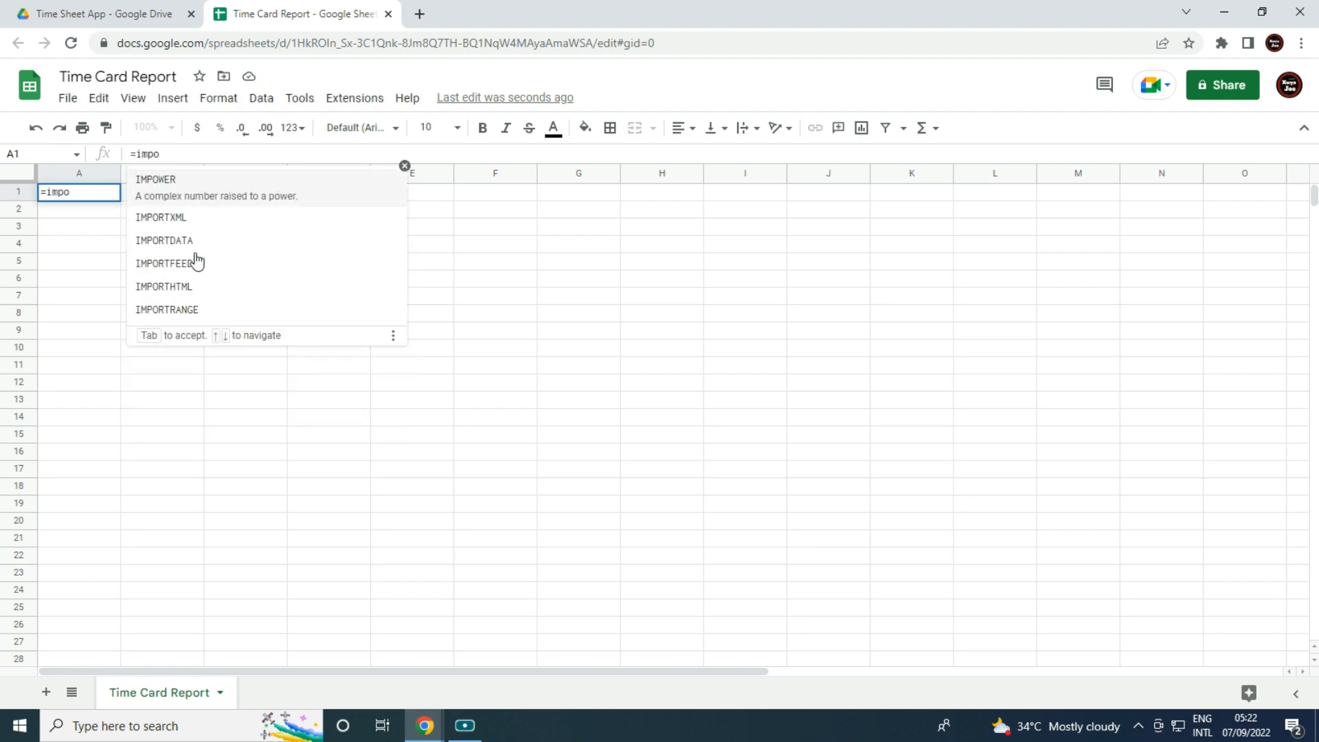
pyautogui.click(210, 311)
pyautogui.write('"')
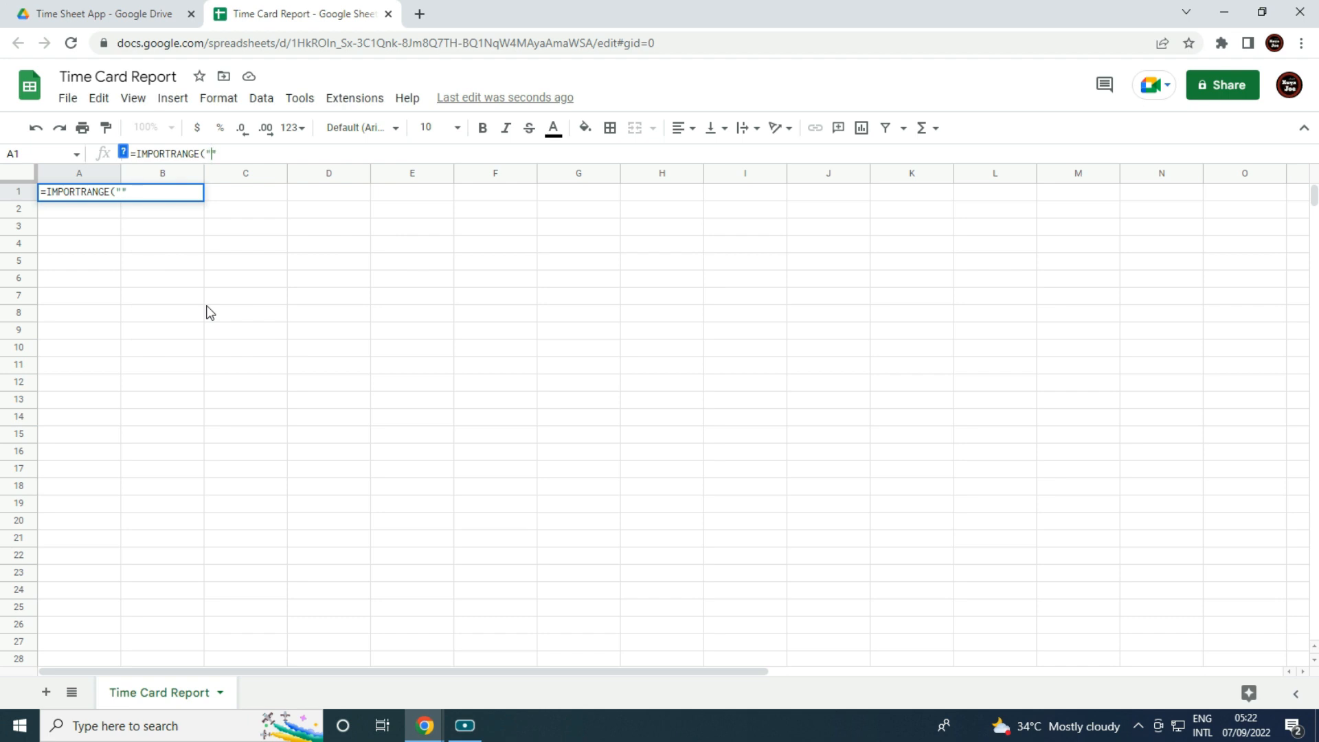
pyautogui.hotkey('ctrl', 'v')
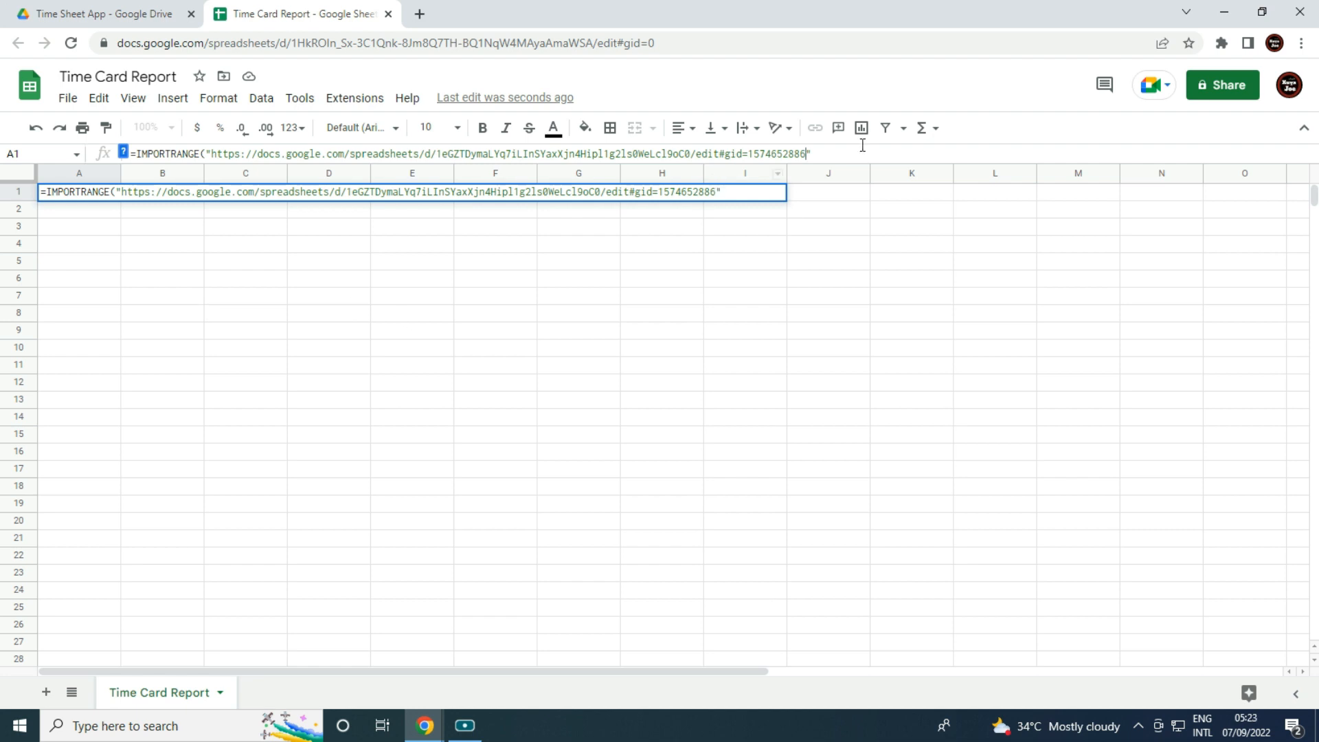
pyautogui.write(',')
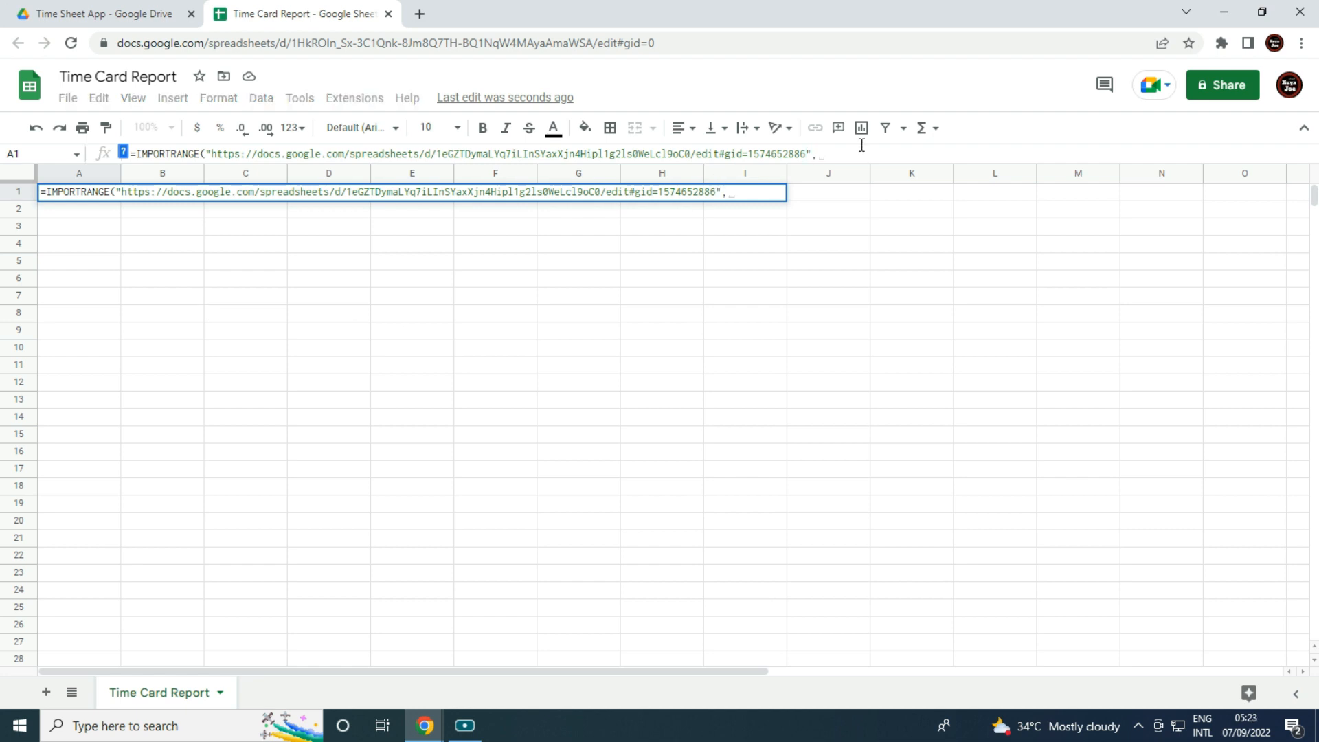
pyautogui.write('"')
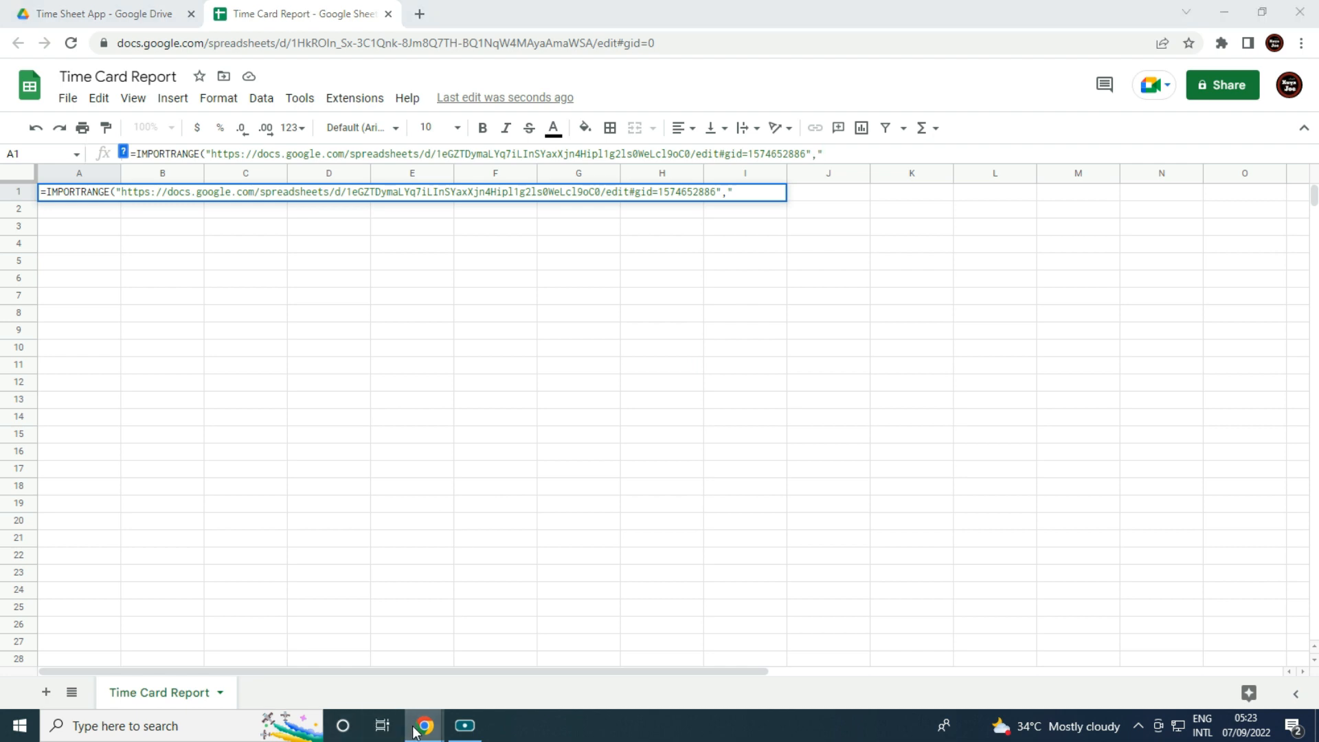
# Check the source sheet's name, then continue the range argument with 'Time Card'.
pyautogui.moveTo(423, 726)
pyautogui.click(151, 641)
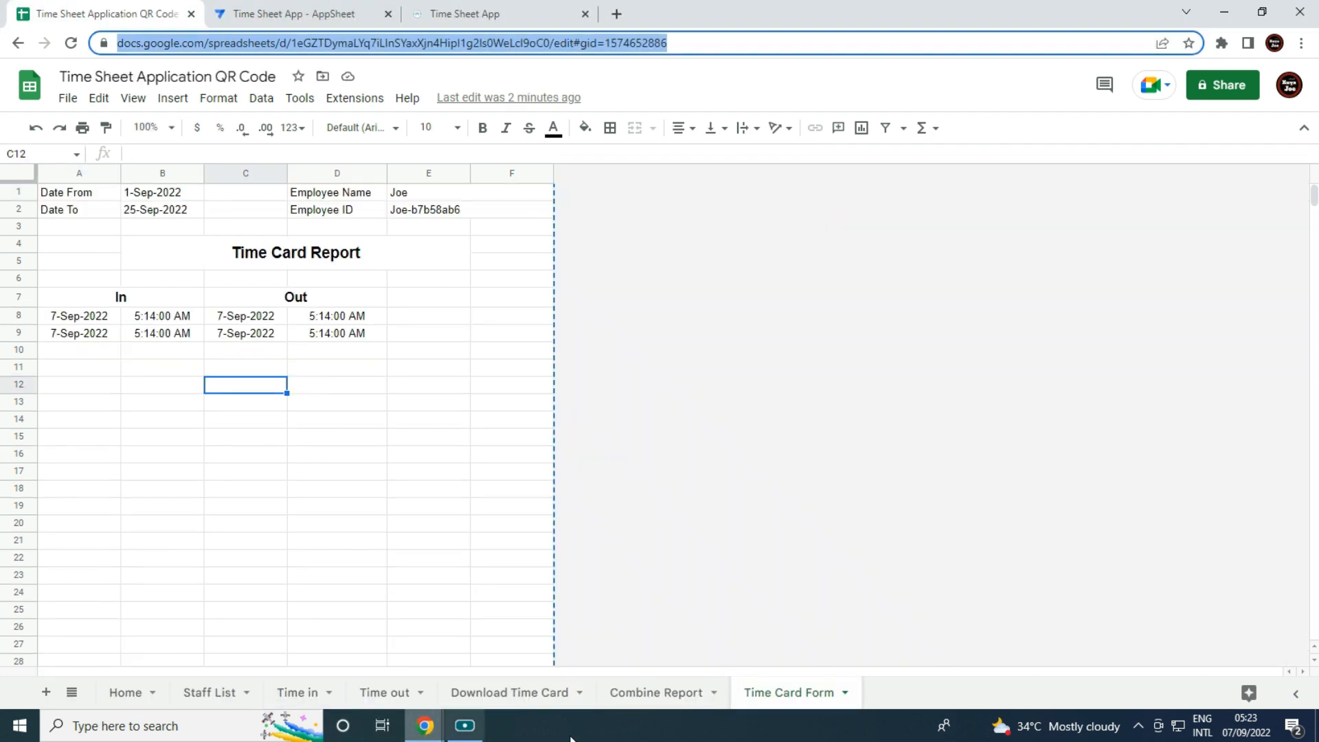
pyautogui.click(806, 704)
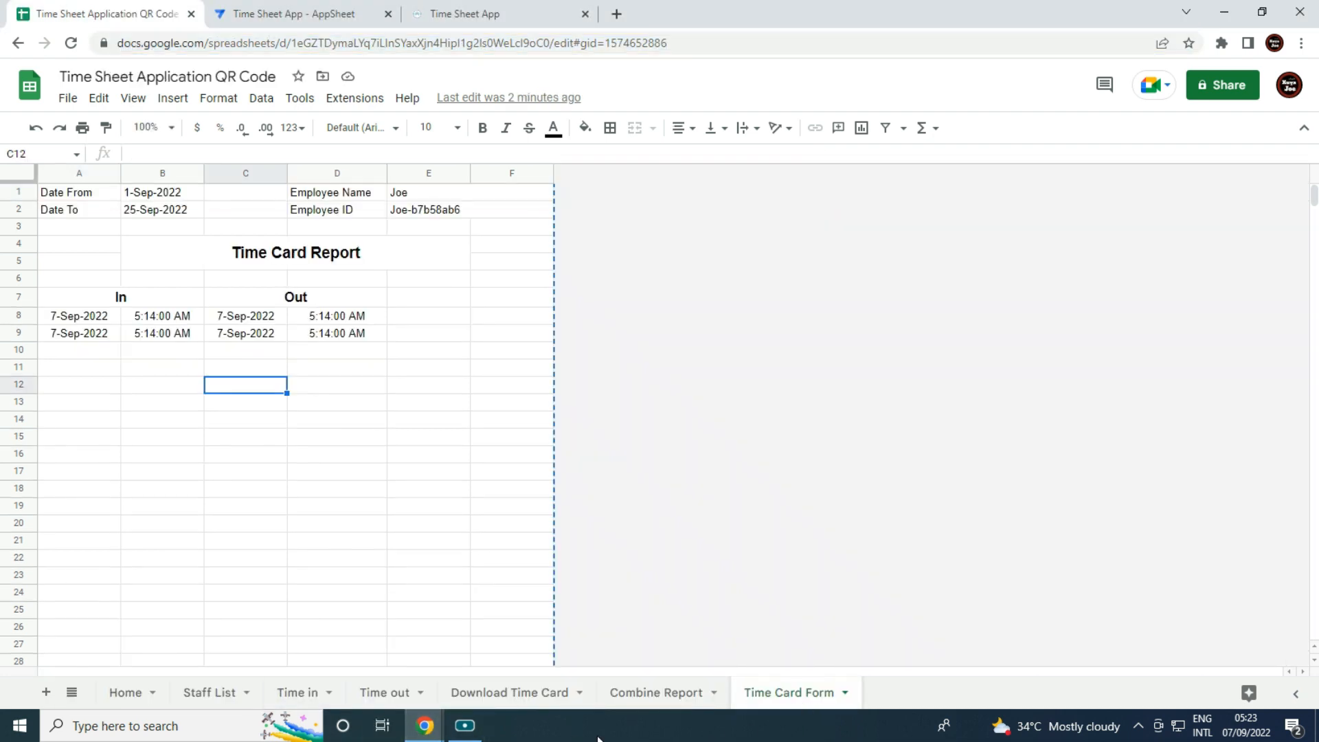
pyautogui.moveTo(425, 725)
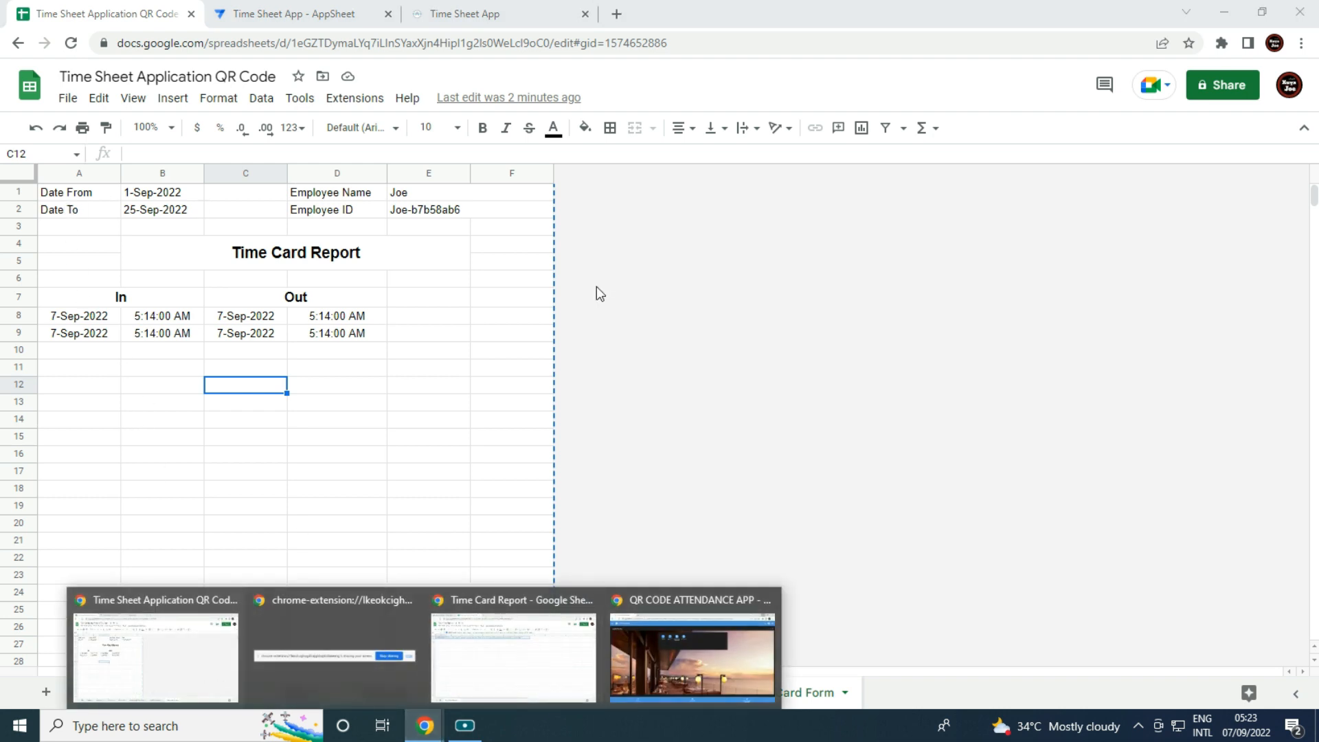
pyautogui.click(551, 691)
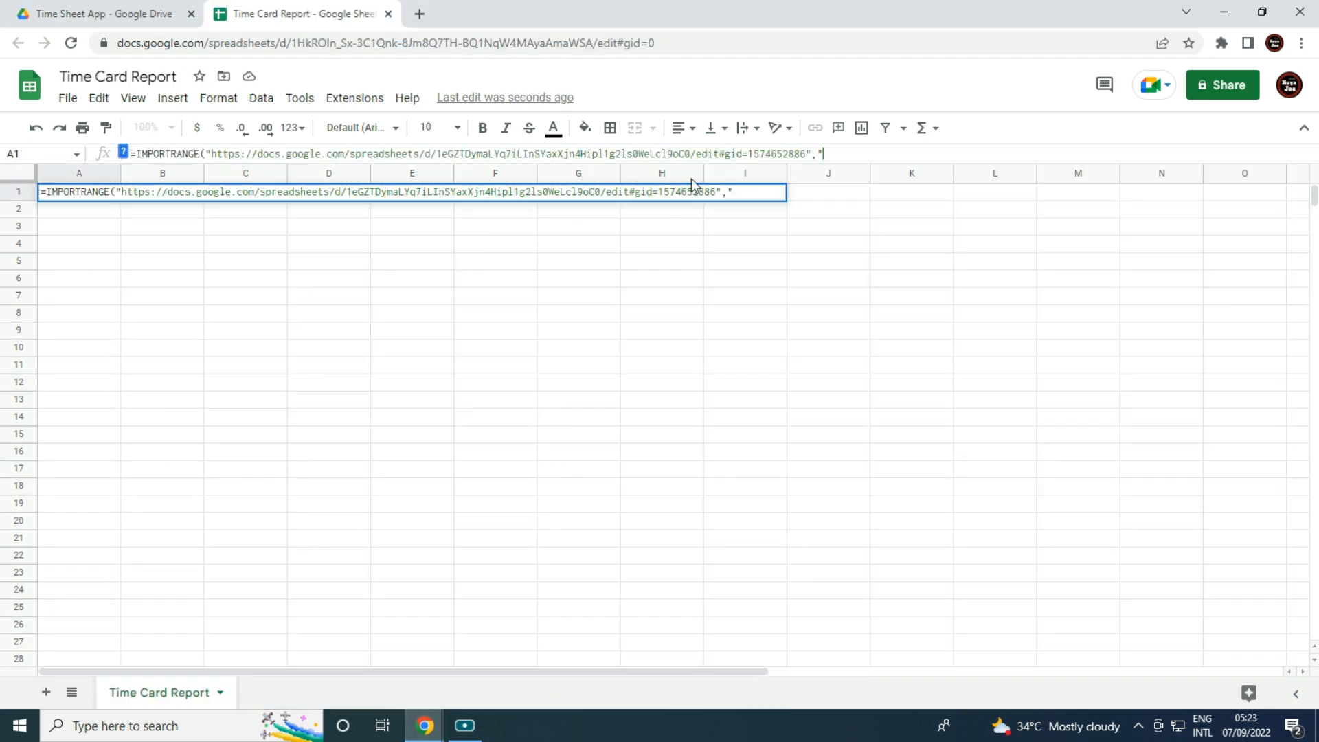
pyautogui.write('Time Card Form!A1:F')
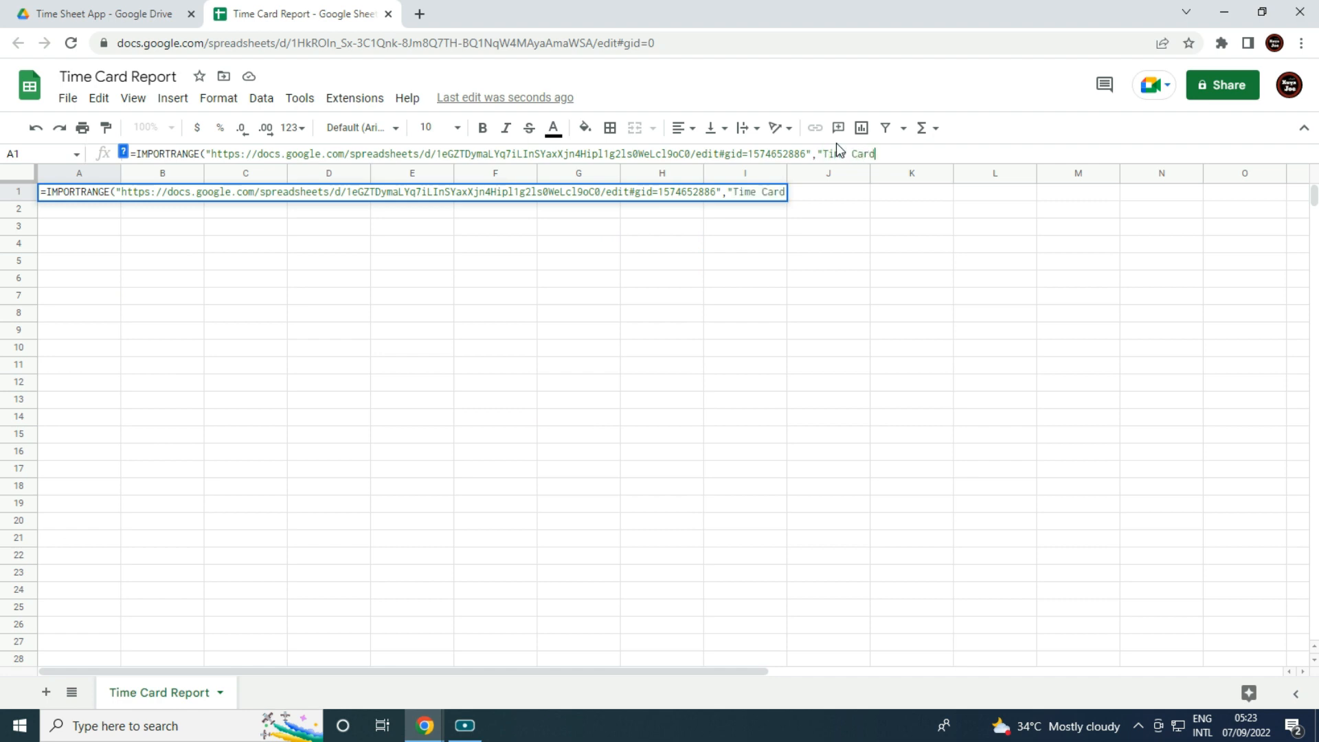
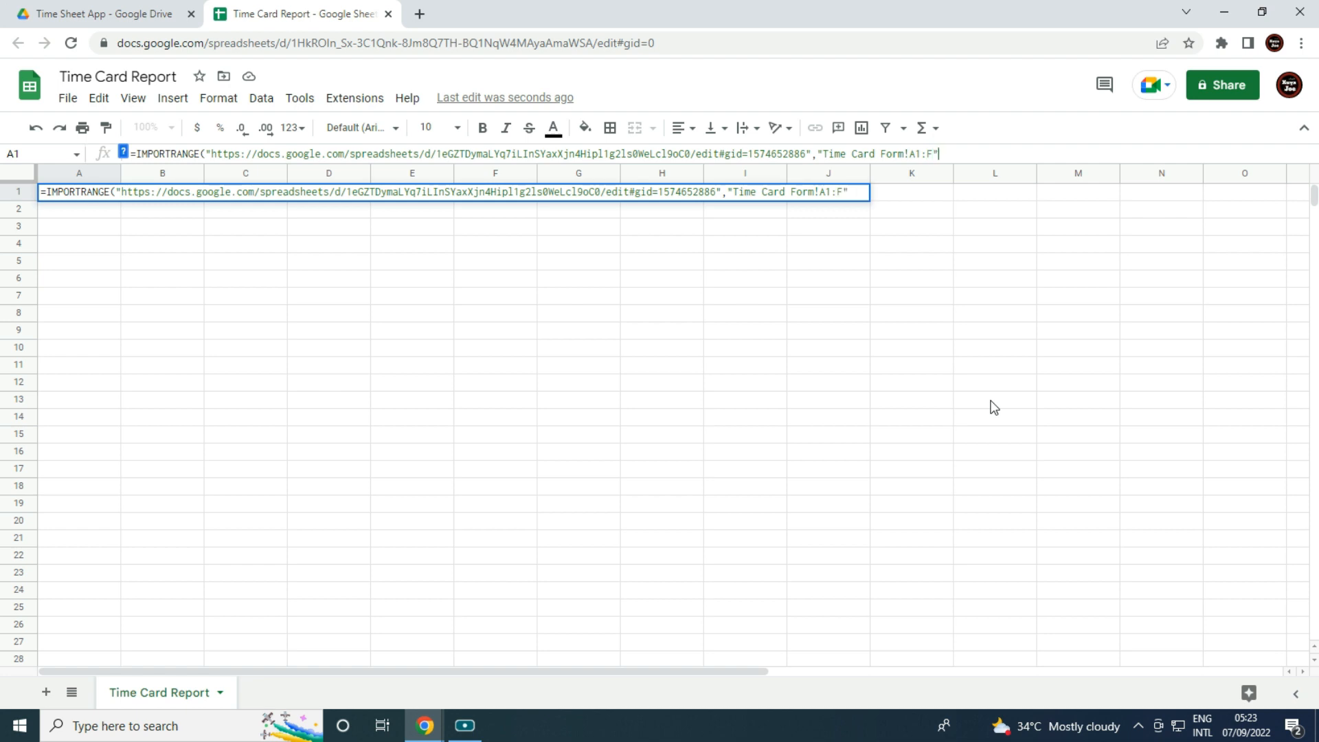
# Close the IMPORTRANGE formula, allow access to the source sheet, then select E1:F1.
pyautogui.write(')')
pyautogui.press('Return')
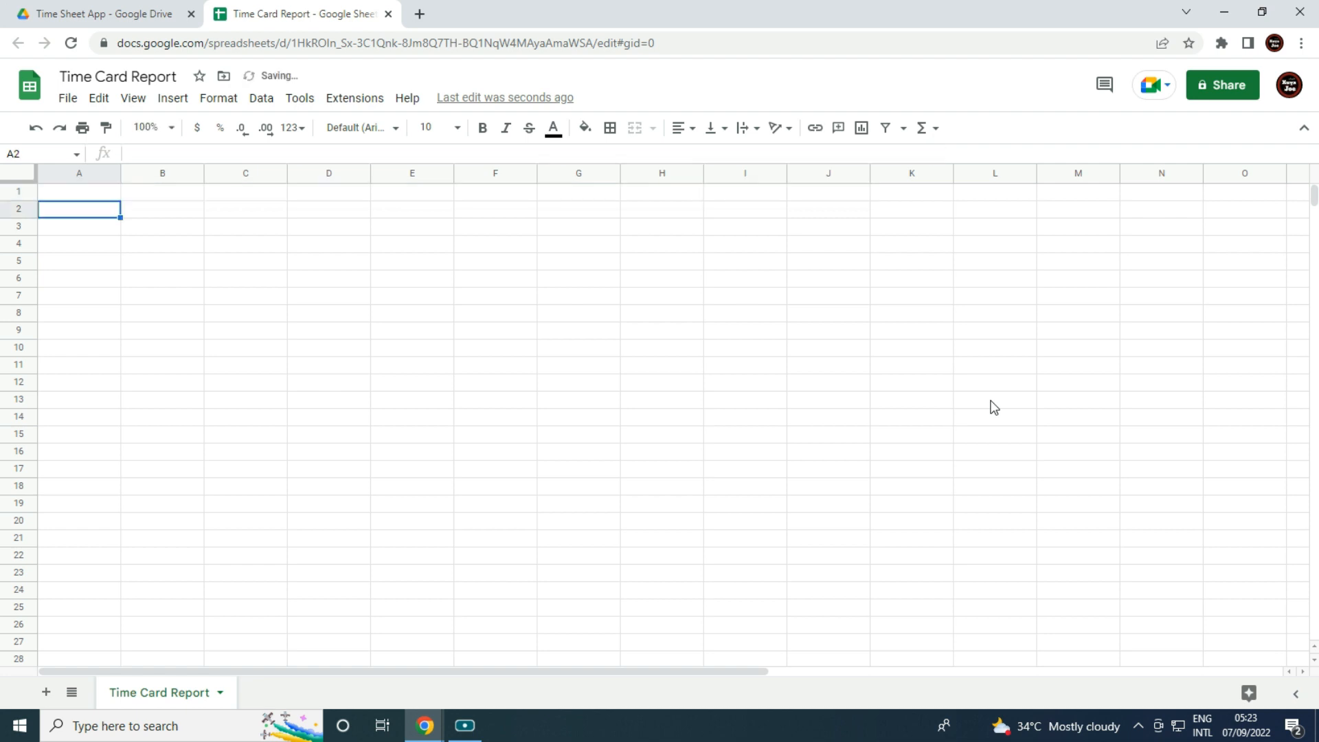
pyautogui.moveTo(105, 184)
pyautogui.click(152, 225)
pyautogui.click(592, 370)
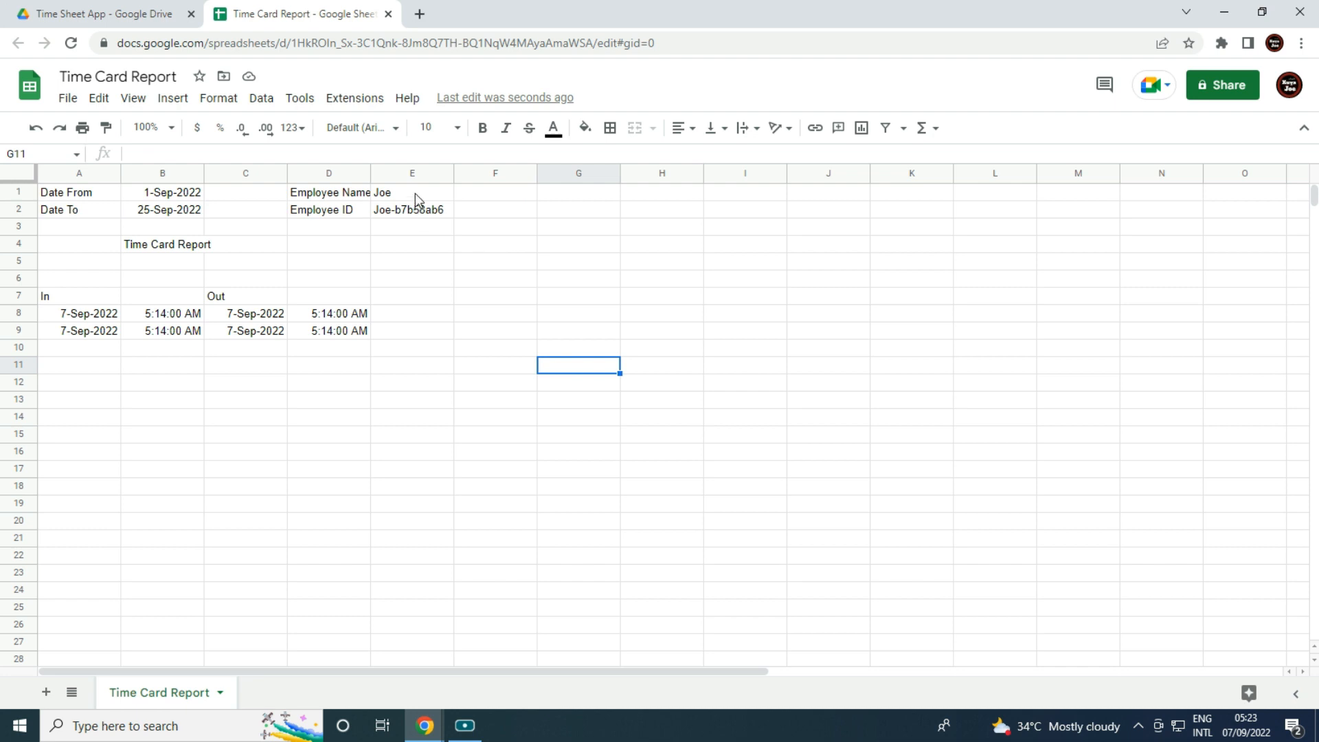
pyautogui.moveTo(415, 192); pyautogui.dragTo(477, 195)
# Merge E1:F1 (employee name) and E2:F2 (employee ID) into single cells.
pyautogui.click(653, 128)
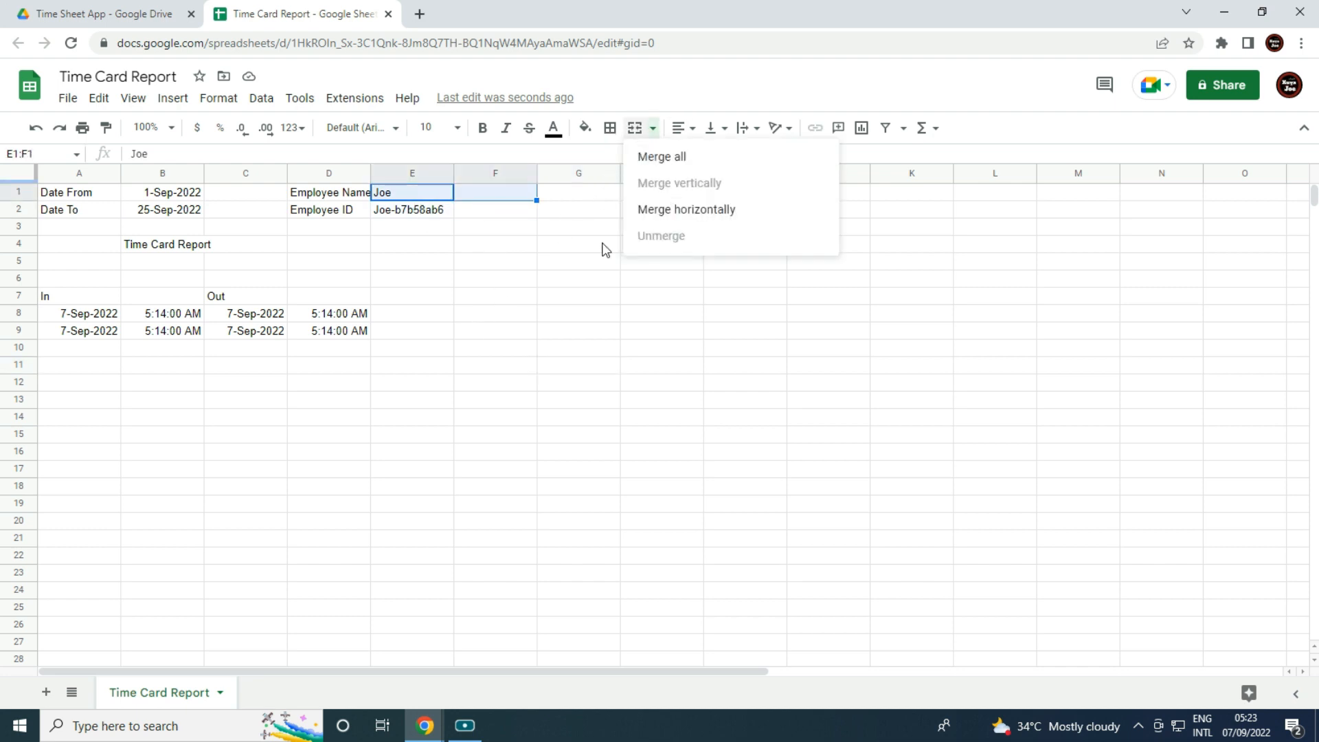
pyautogui.click(558, 346)
pyautogui.moveTo(436, 192); pyautogui.dragTo(474, 215)
pyautogui.click(635, 129)
pyautogui.click(579, 278)
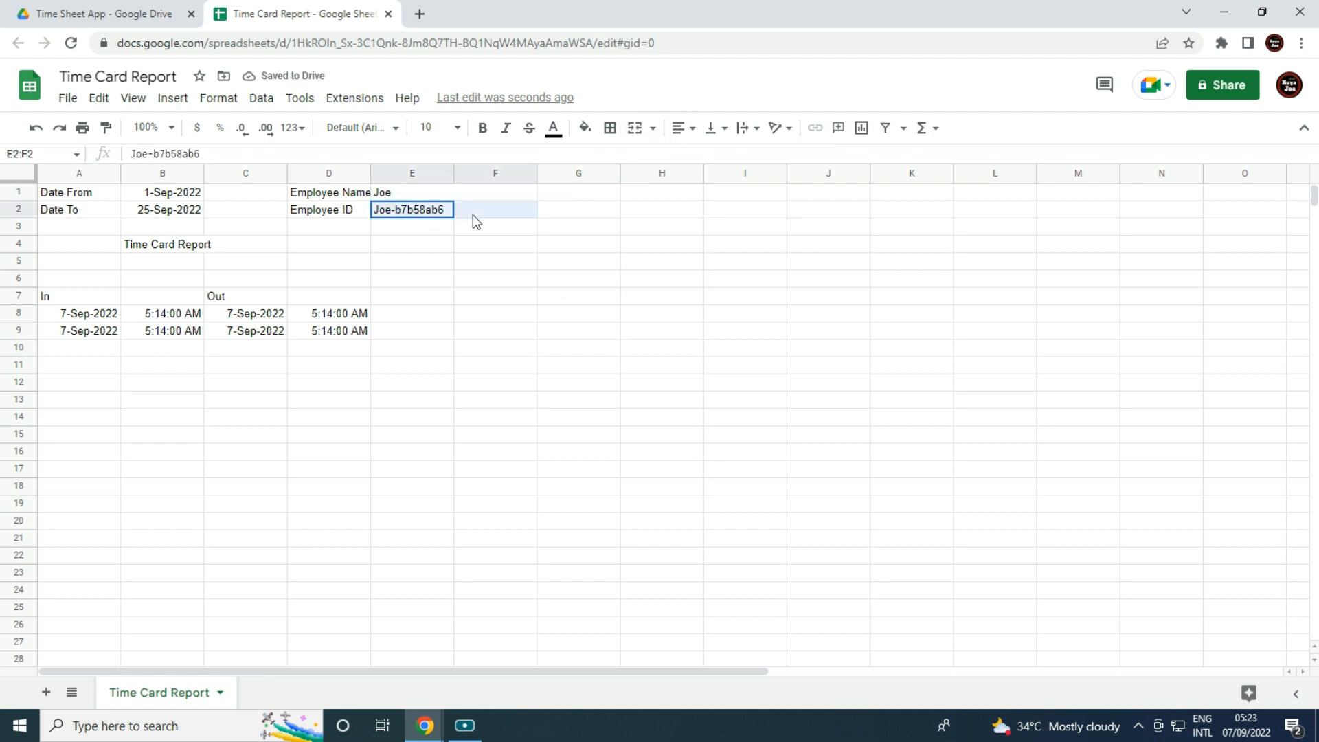
pyautogui.click(635, 128)
# Centre-align all content across the entire sheet.
pyautogui.click(18, 173)
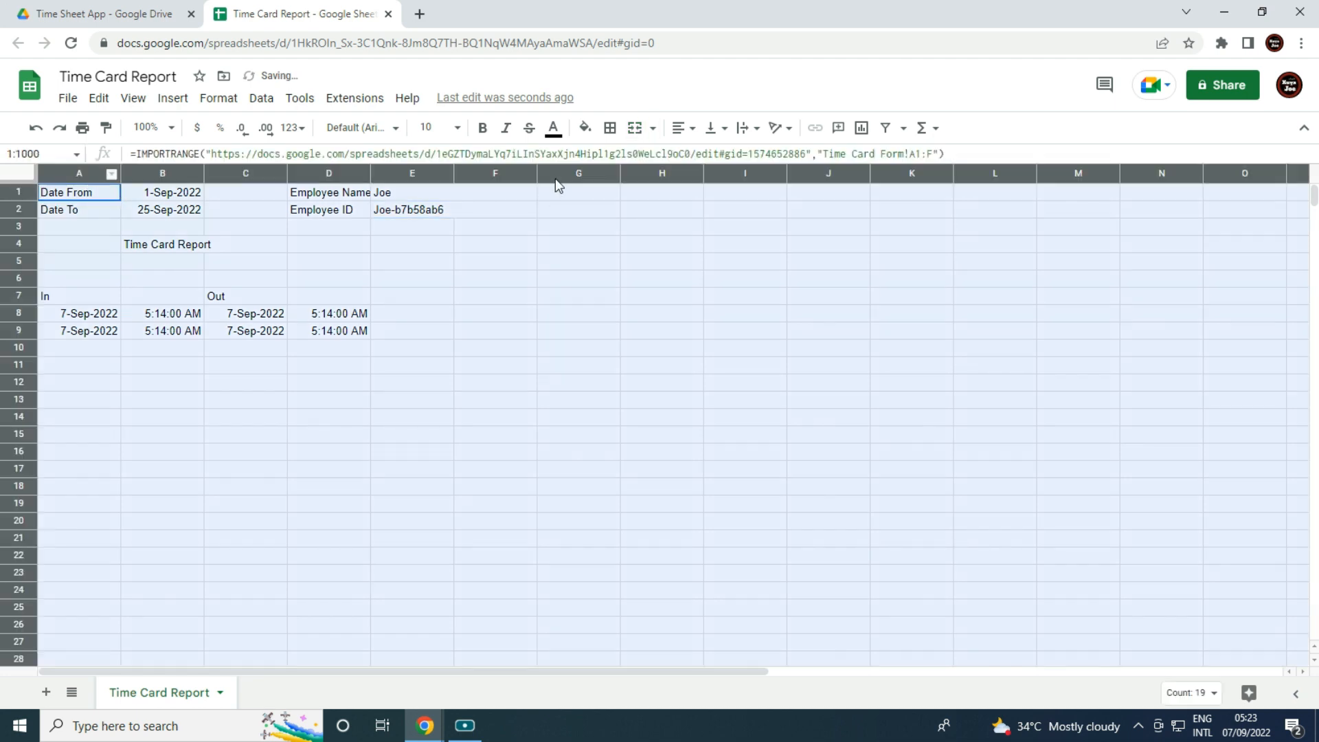
pyautogui.click(682, 132)
pyautogui.click(702, 157)
pyautogui.click(671, 296)
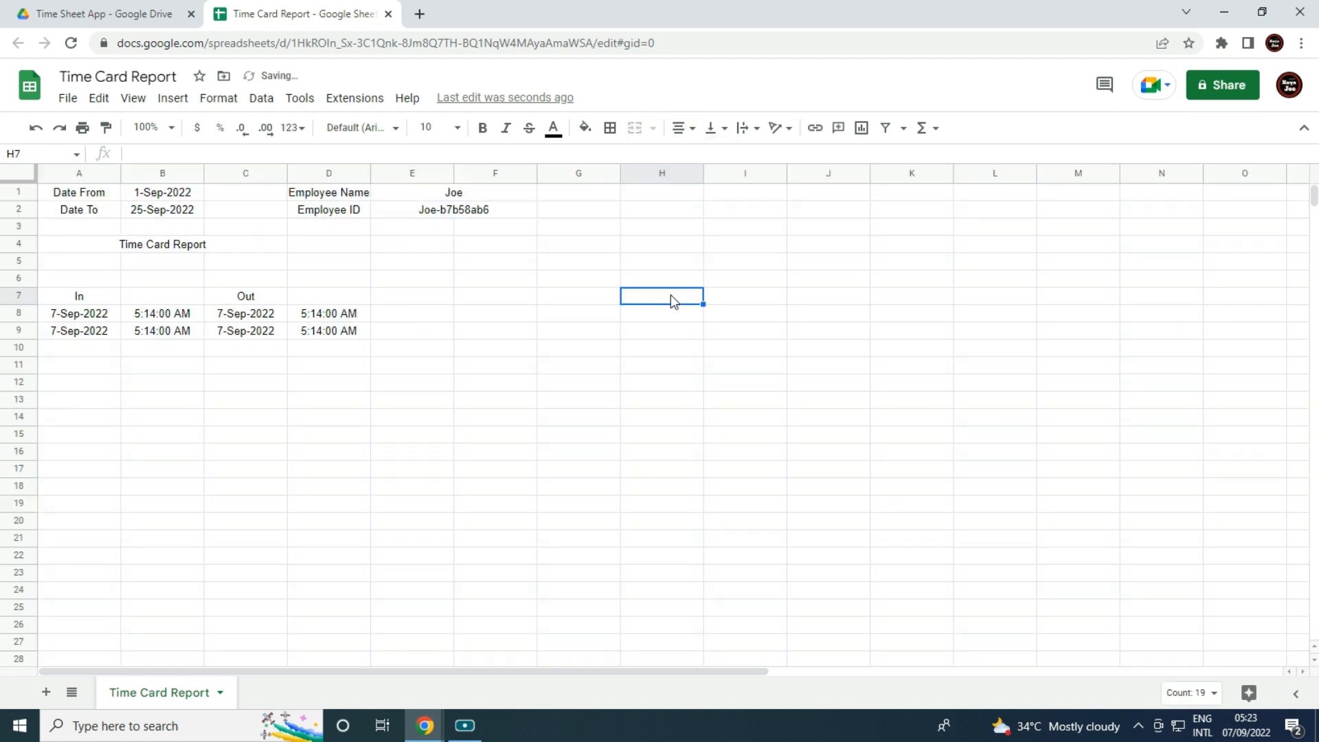
# Delete the unused columns G through Z.
pyautogui.click(579, 173)
pyautogui.hotkey('ctrl', 'shift', 'Right')
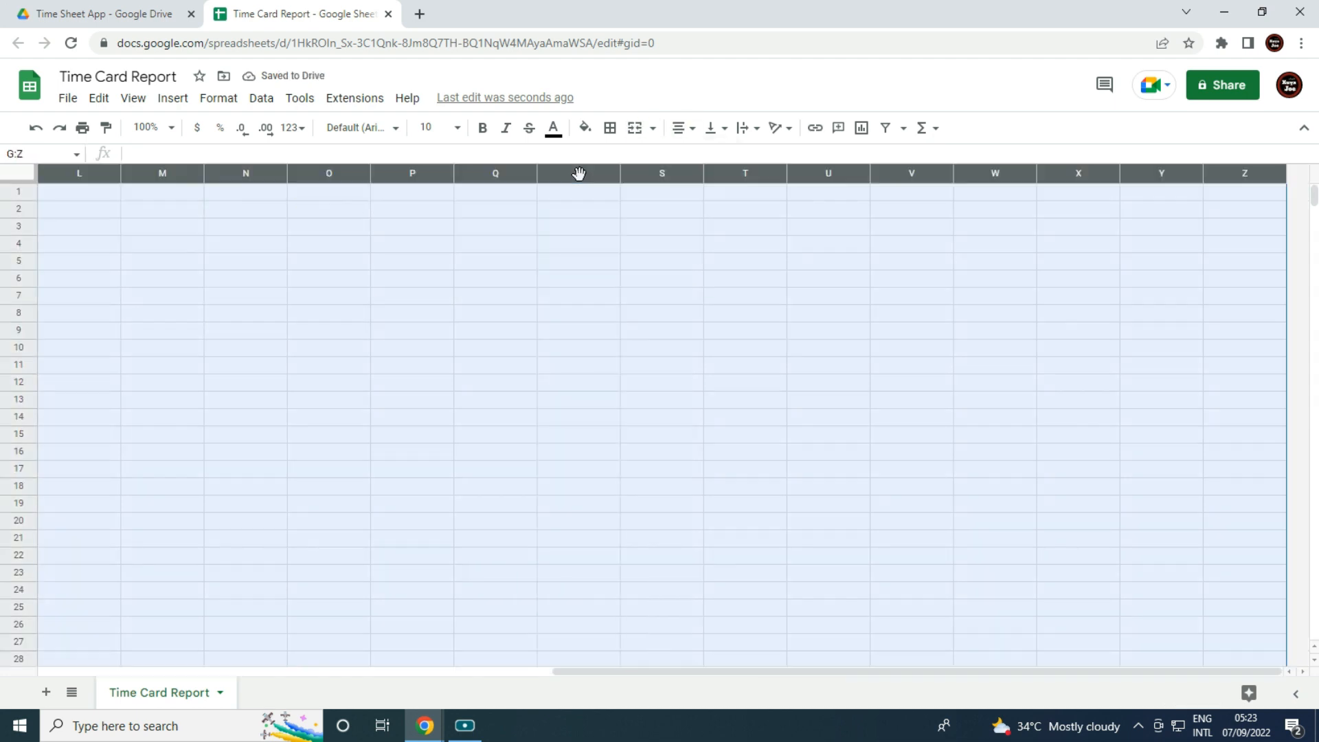
pyautogui.rightClick(556, 278)
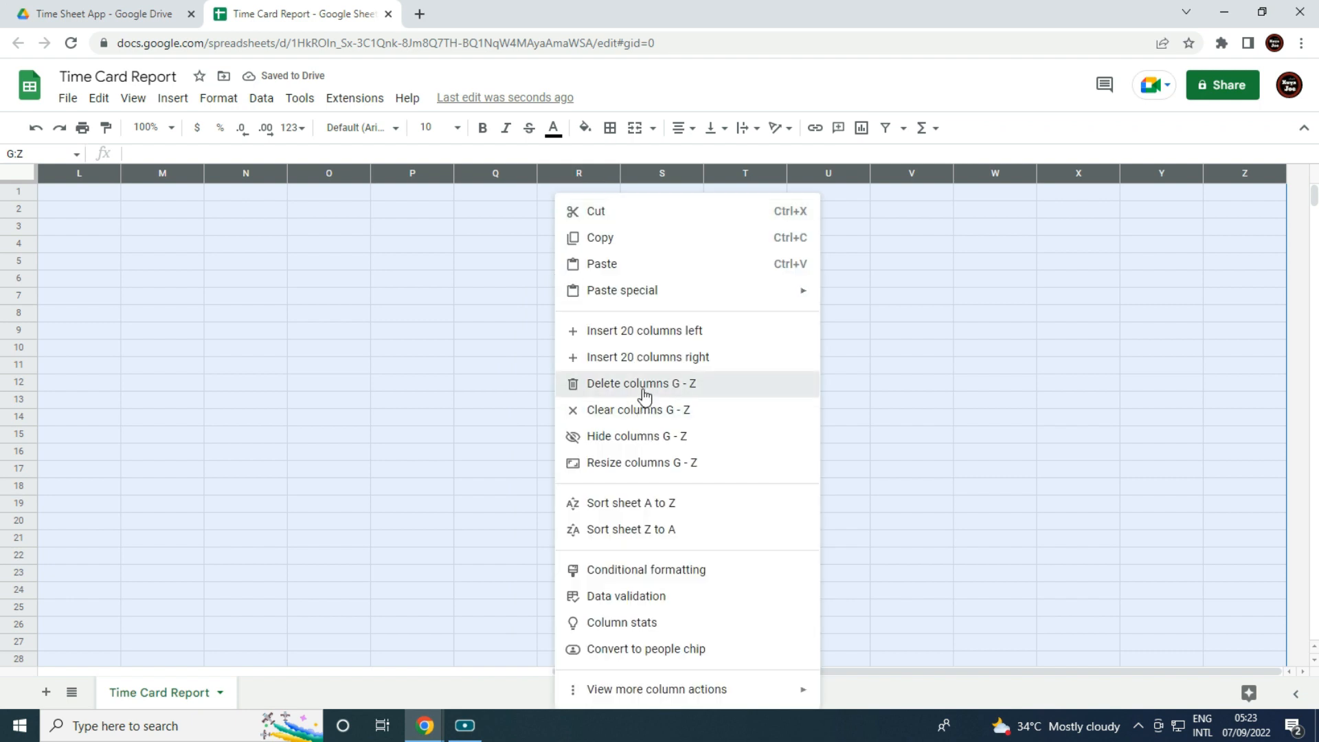
pyautogui.click(646, 383)
# Left-align rows 1 and 2.
pyautogui.click(410, 209)
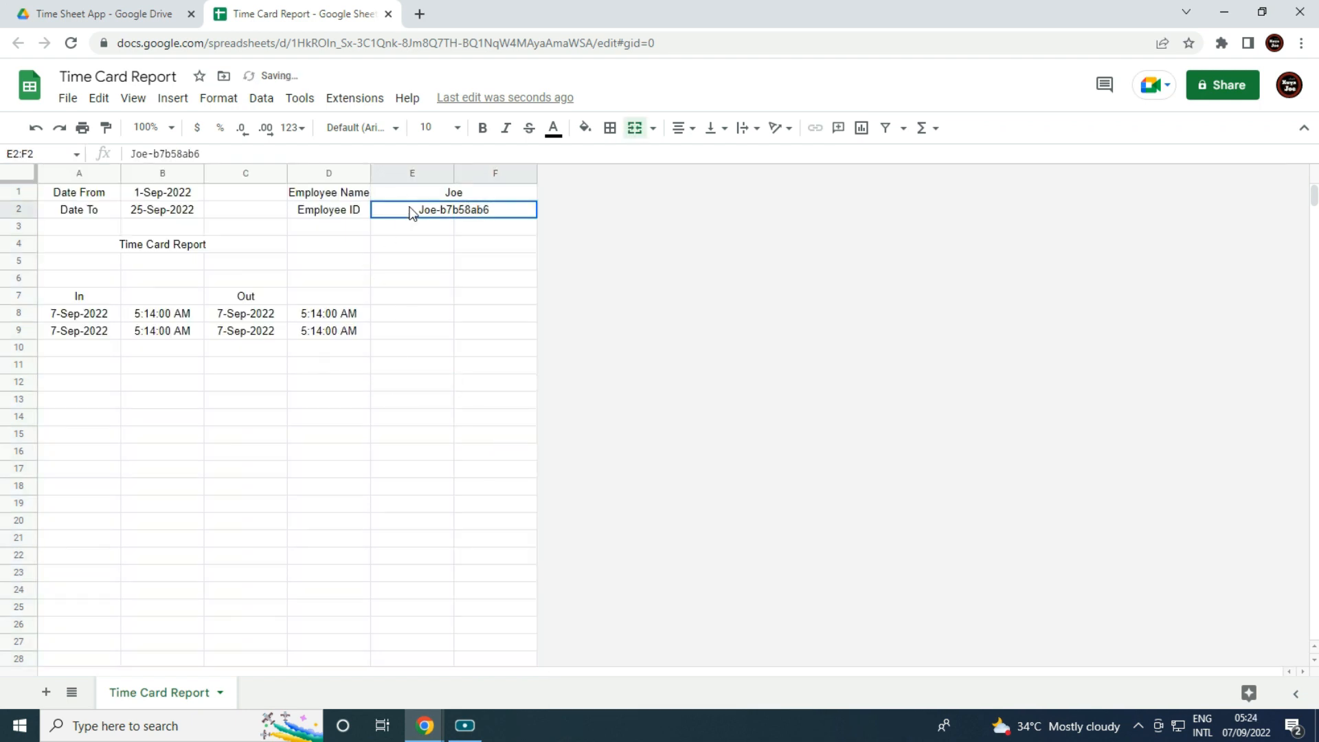
pyautogui.moveTo(11, 187); pyautogui.dragTo(19, 209)
pyautogui.click(682, 128)
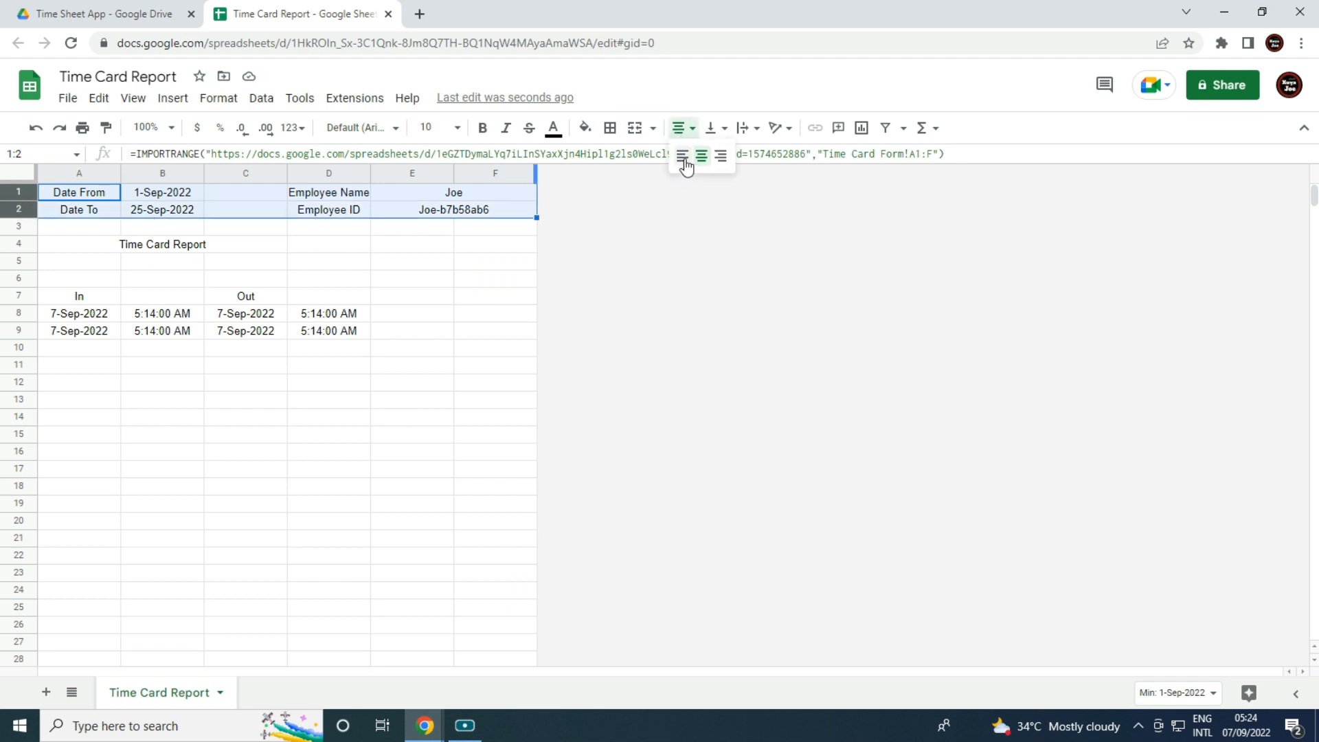
pyautogui.click(682, 156)
pyautogui.click(411, 365)
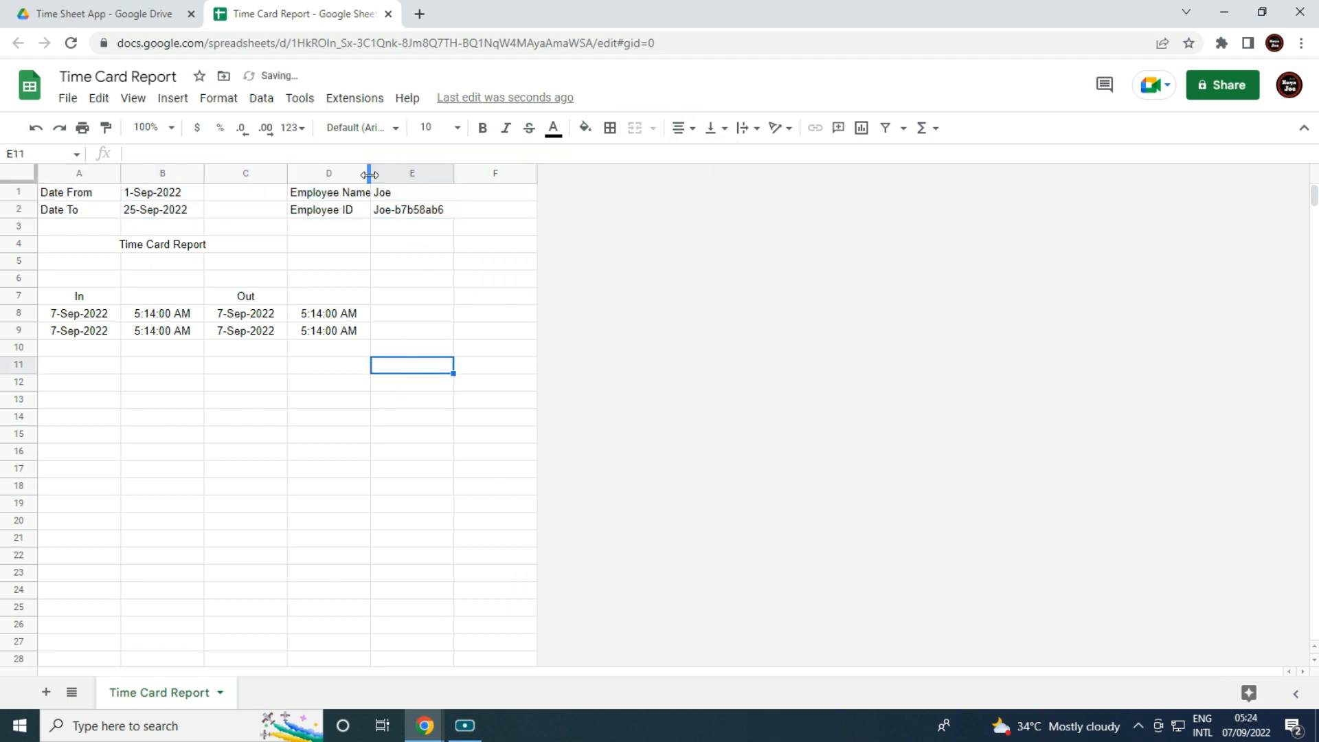
# Widen column D to fit Employee Name, then select B4:E5.
pyautogui.moveTo(370, 174); pyautogui.dragTo(399, 175)
pyautogui.click(449, 284)
pyautogui.moveTo(176, 242); pyautogui.dragTo(421, 272)
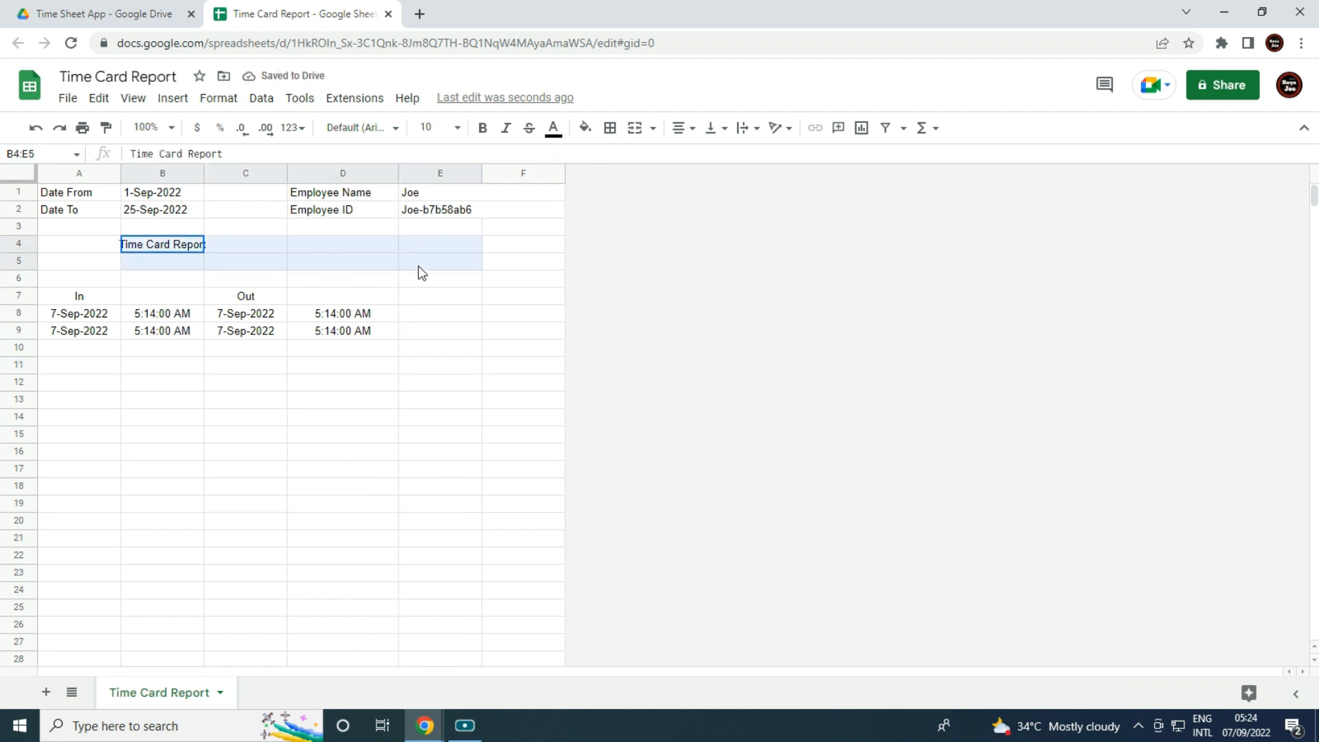
# Make B4:E5 a merged, centred, bold, 14-pt, middle-aligned title with light grey fill.
pyautogui.click(634, 128)
pyautogui.click(682, 128)
pyautogui.click(701, 156)
pyautogui.click(483, 128)
pyautogui.click(459, 129)
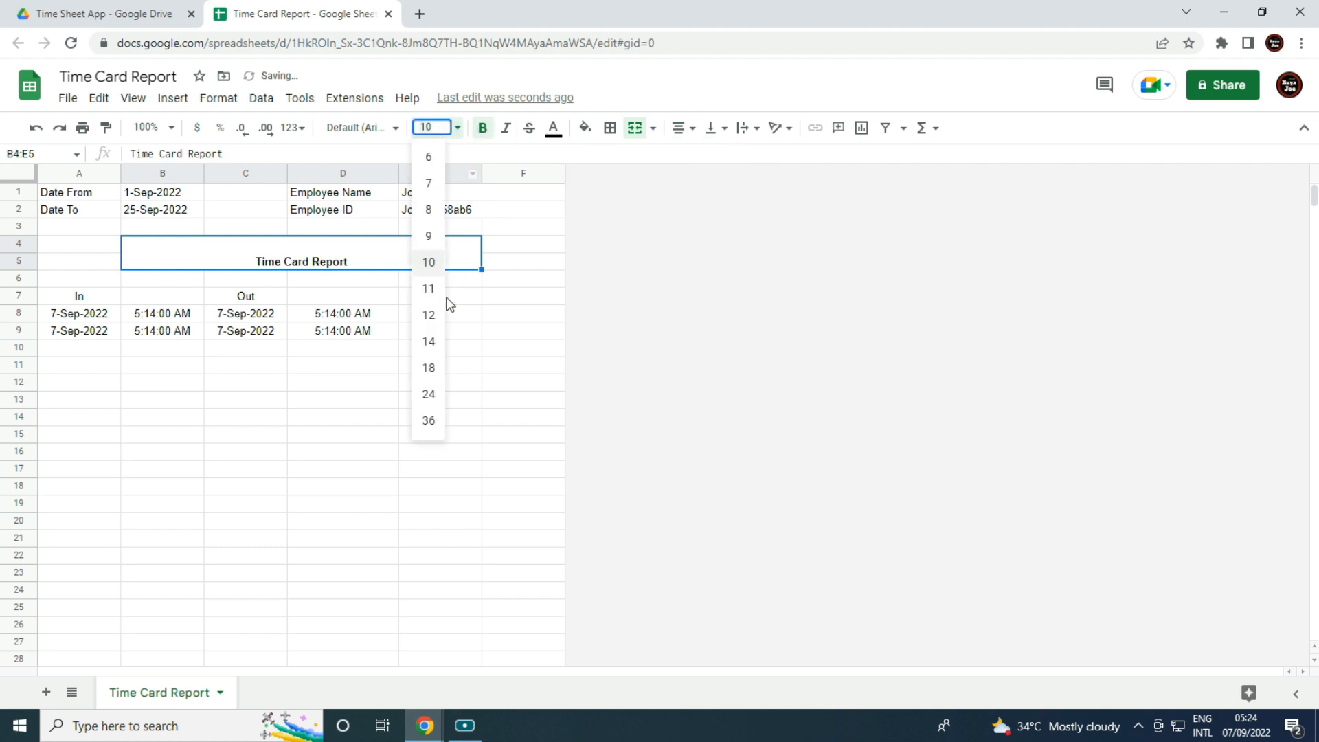
pyautogui.click(436, 341)
pyautogui.click(711, 132)
pyautogui.click(734, 156)
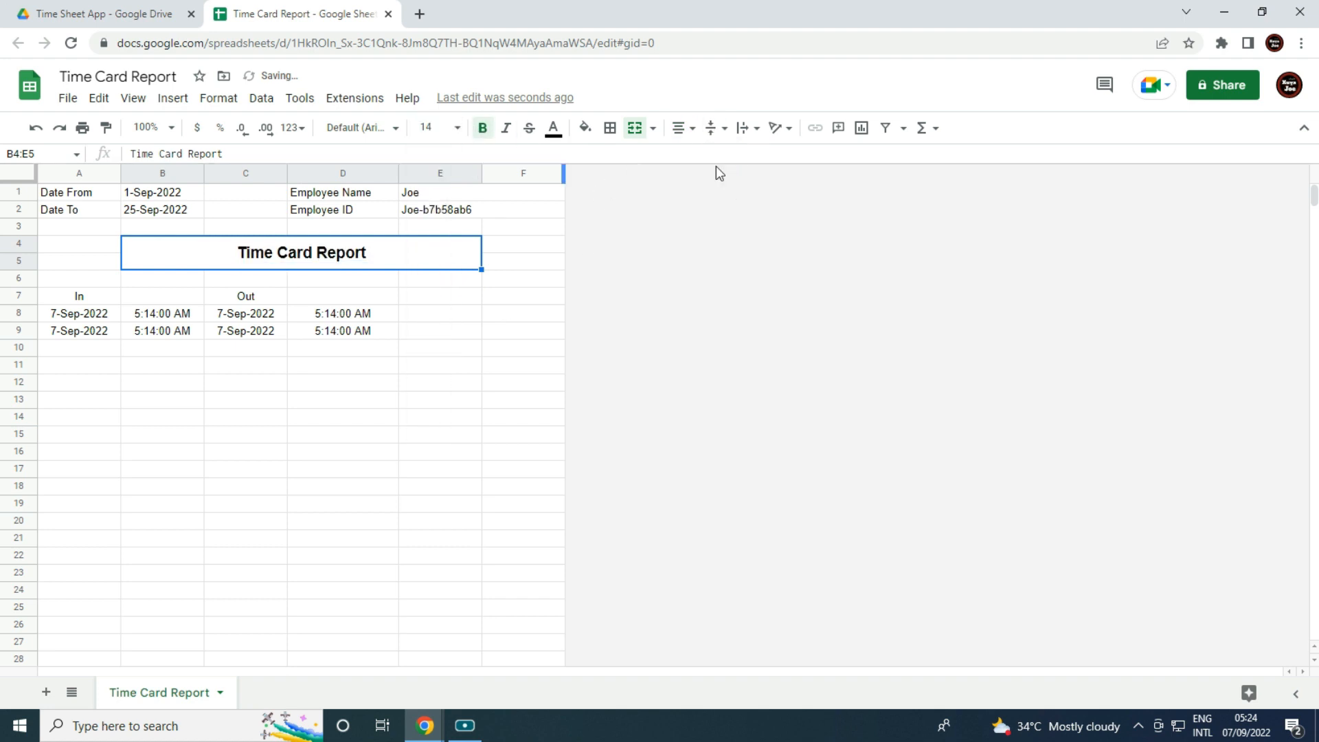
pyautogui.click(585, 128)
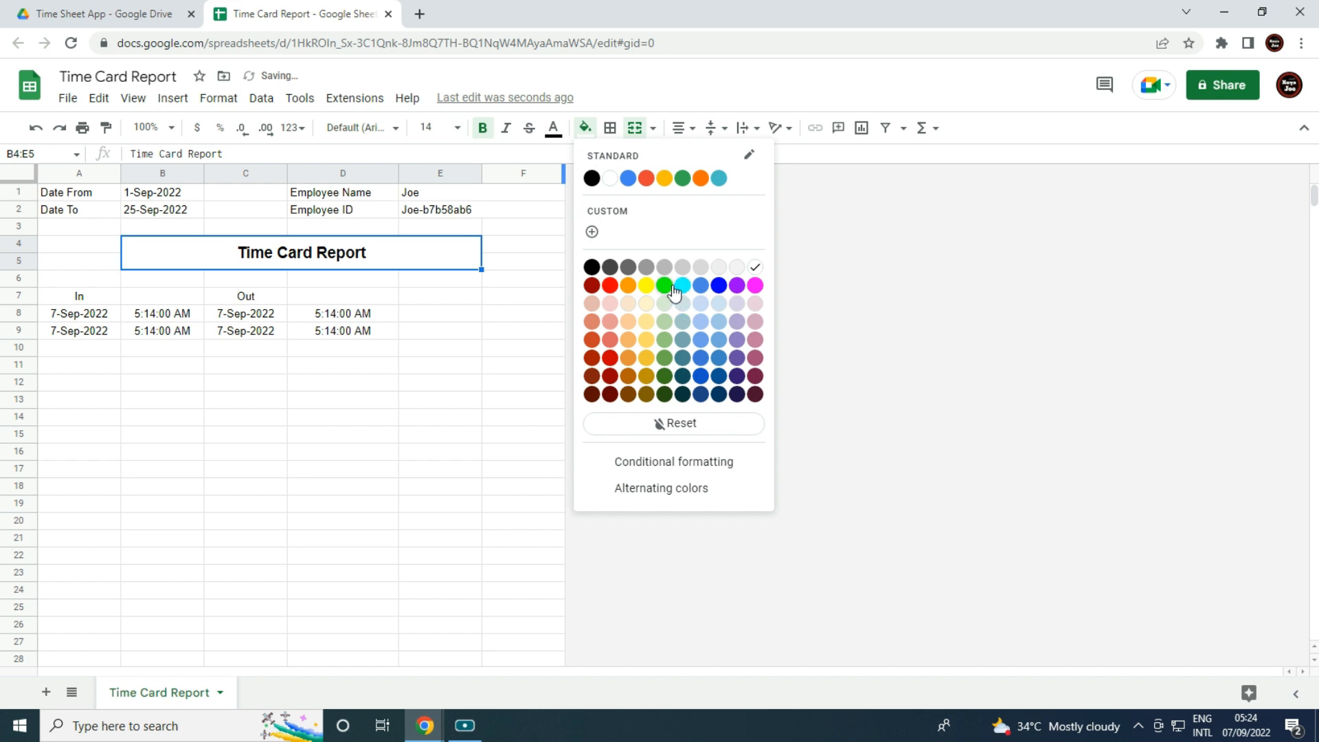
pyautogui.click(705, 271)
pyautogui.click(457, 406)
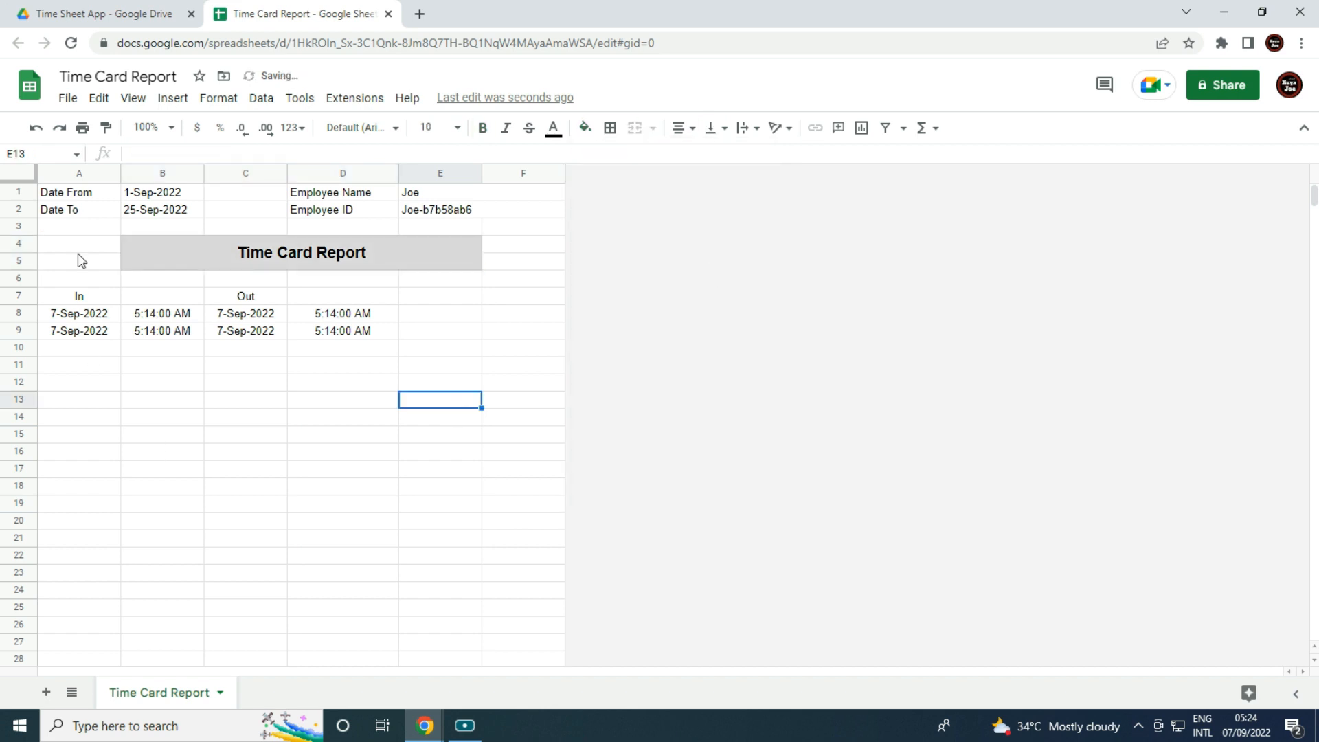
# Merge A7:B7 (In) and C7:D7 (Out) and fill both headings yellow.
pyautogui.moveTo(68, 297); pyautogui.dragTo(146, 302)
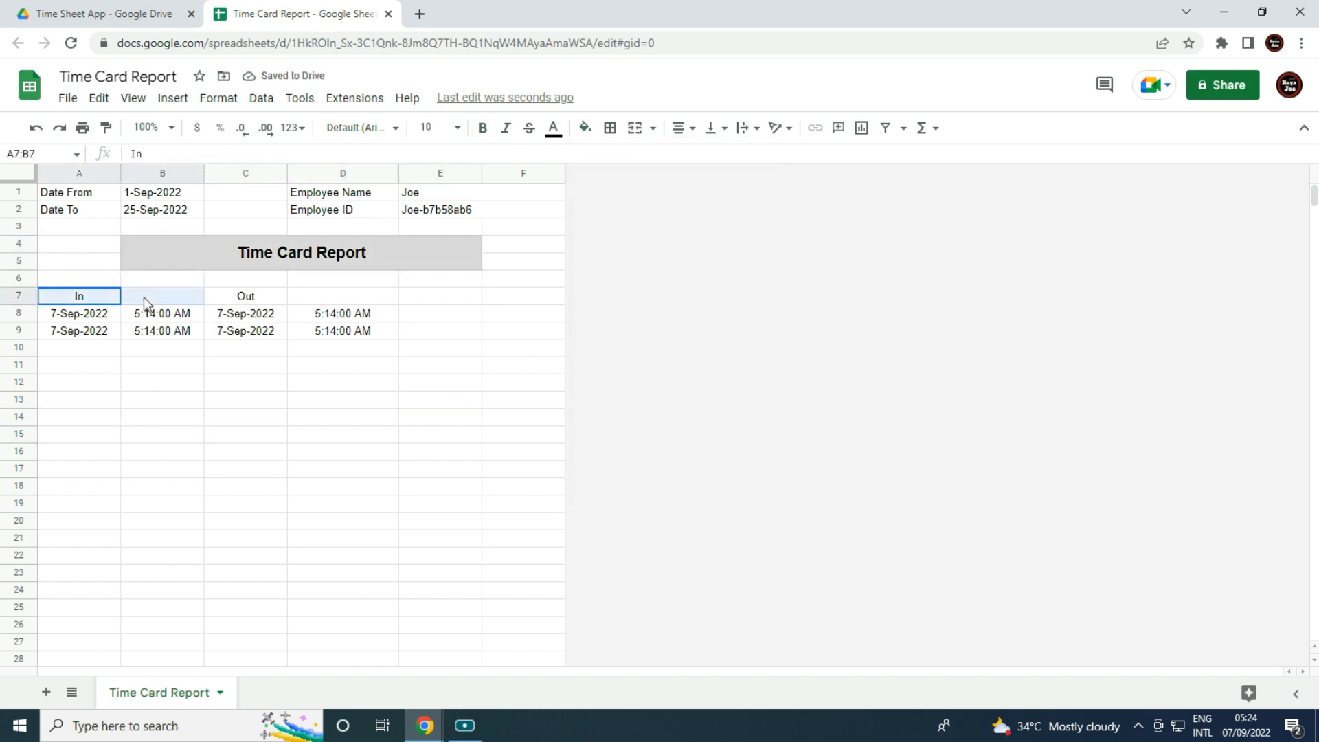
pyautogui.click(585, 128)
pyautogui.click(647, 285)
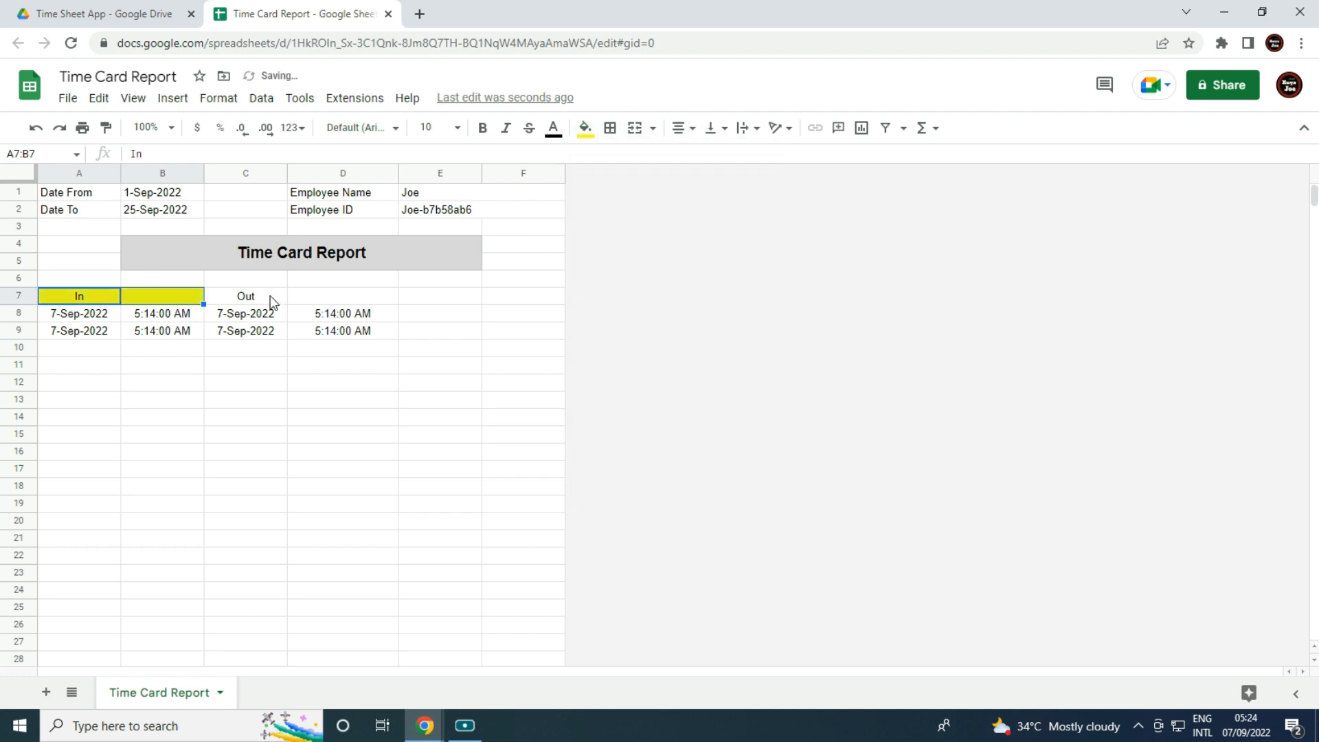
pyautogui.moveTo(270, 296); pyautogui.dragTo(316, 293)
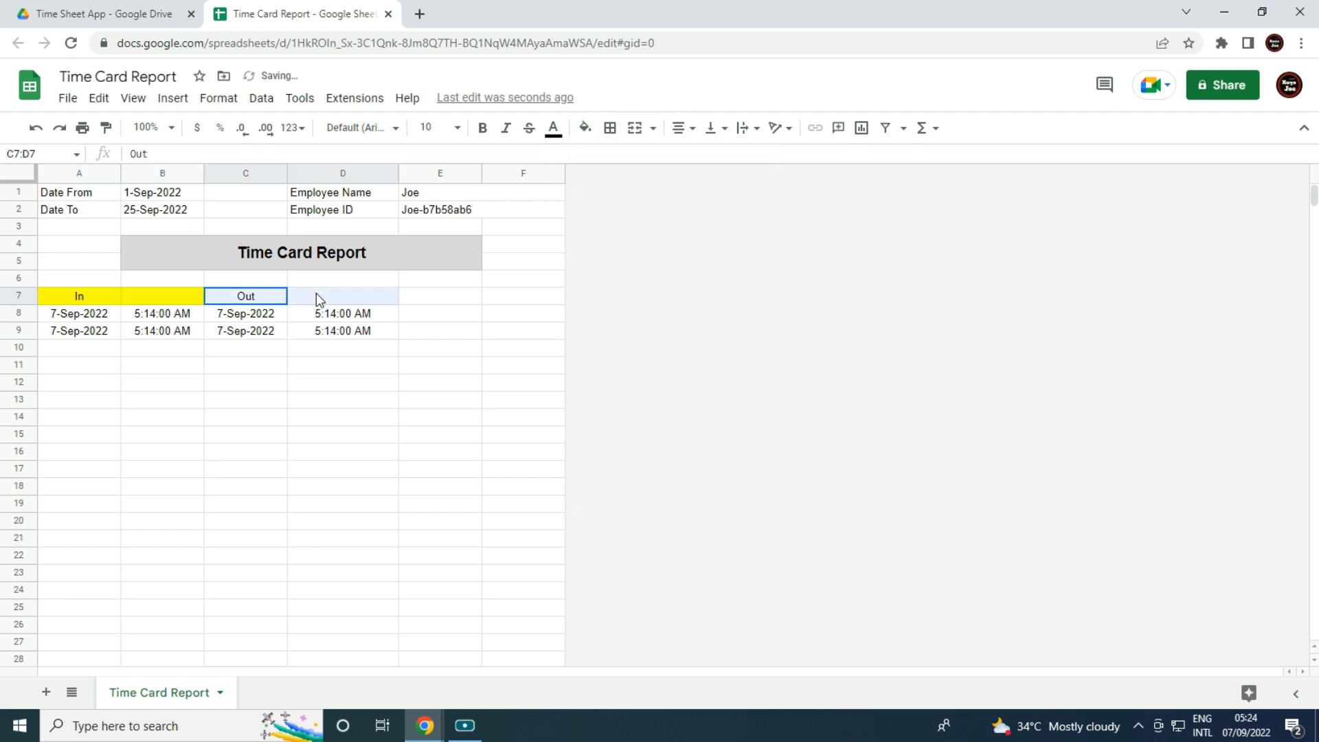
pyautogui.click(634, 128)
pyautogui.moveTo(97, 301); pyautogui.dragTo(151, 300)
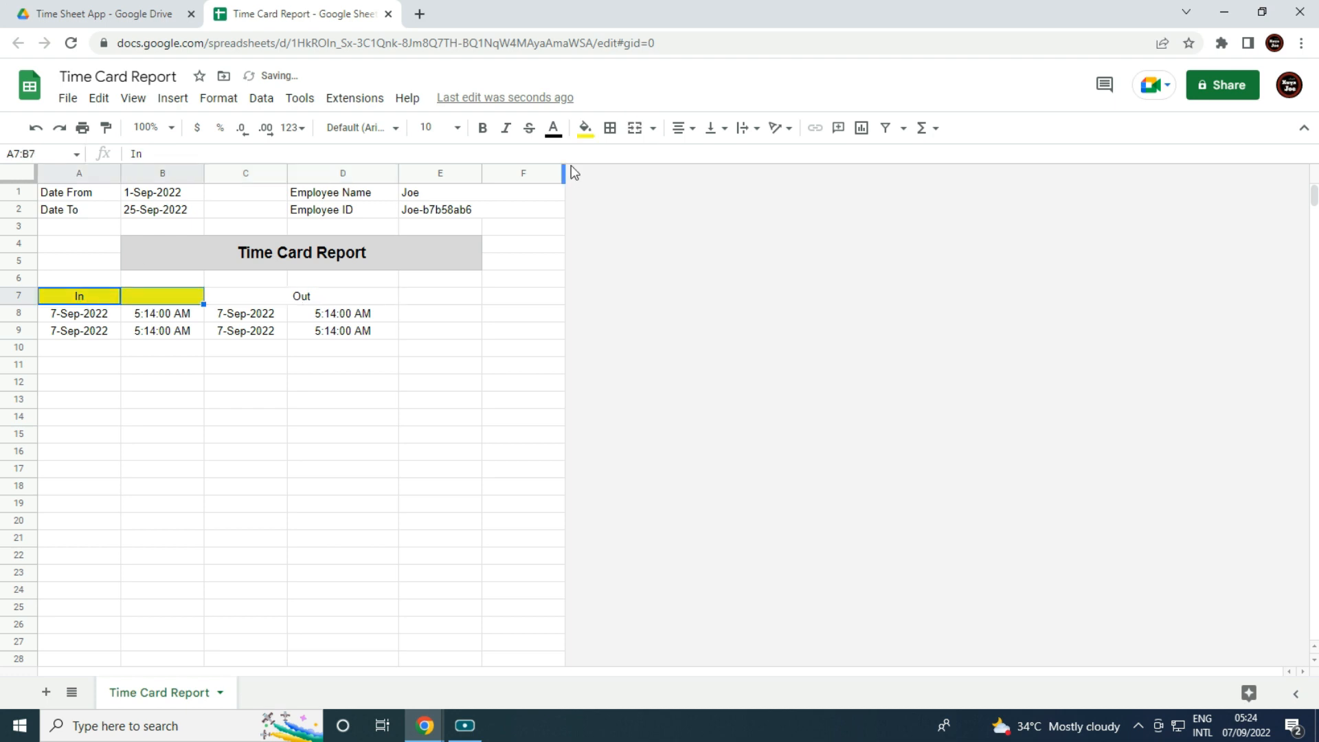
pyautogui.click(633, 128)
pyautogui.click(486, 387)
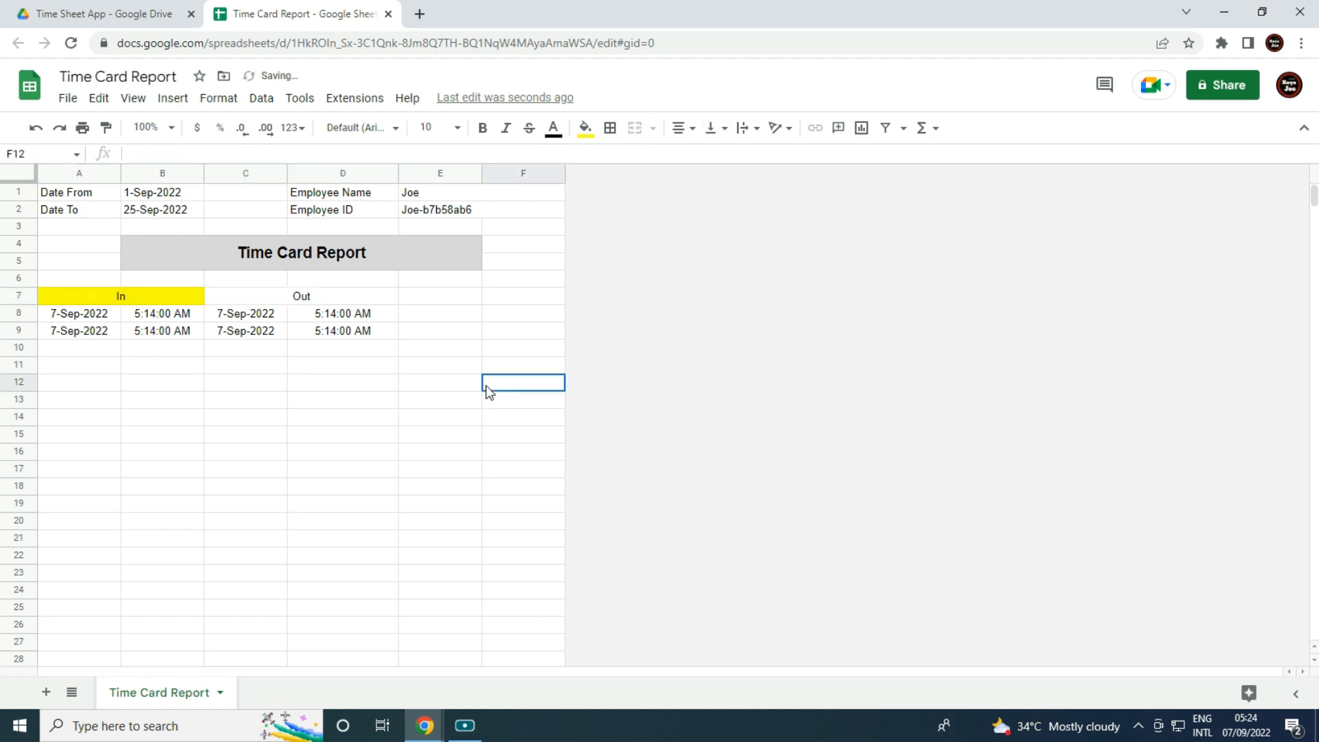
pyautogui.click(301, 297)
pyautogui.click(585, 128)
pyautogui.click(646, 285)
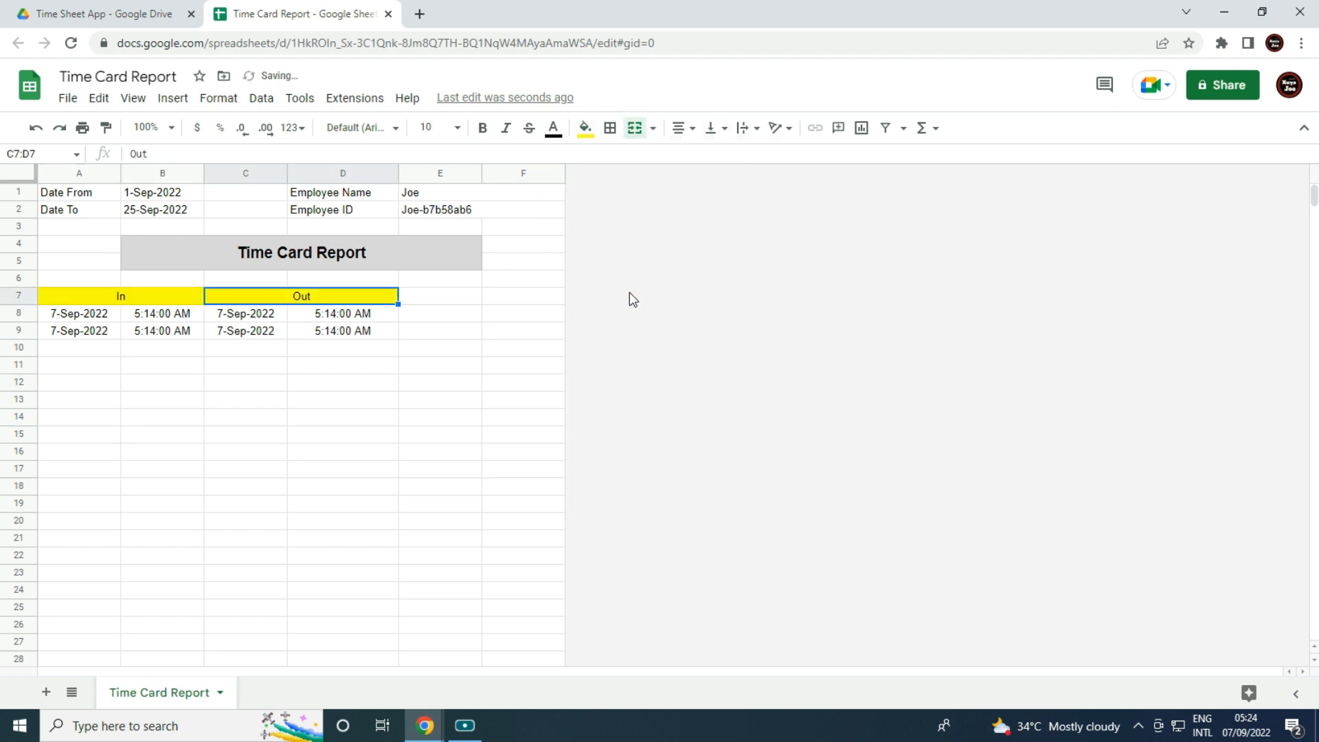
# Make the In and Out headings bold at size 11.
pyautogui.moveTo(80, 295); pyautogui.dragTo(344, 297)
pyautogui.click(483, 129)
pyautogui.click(432, 128)
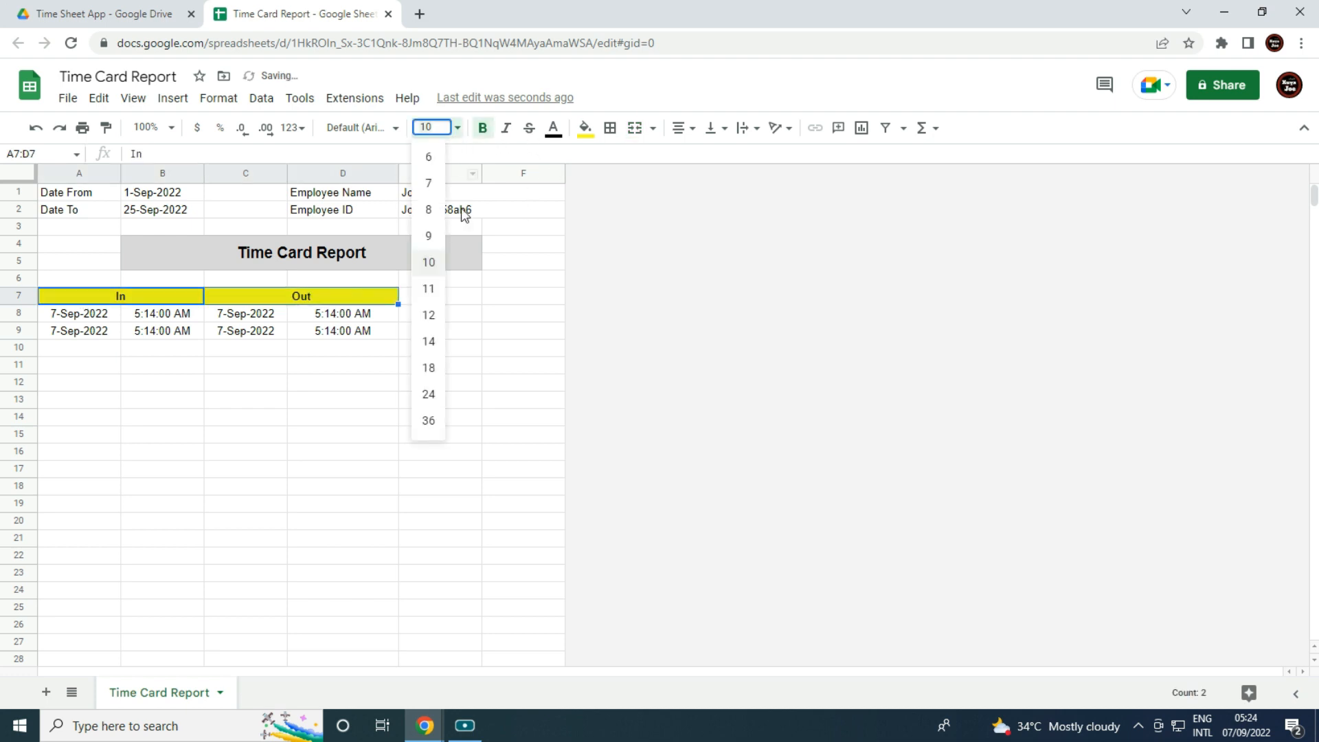
pyautogui.click(428, 294)
pyautogui.click(412, 436)
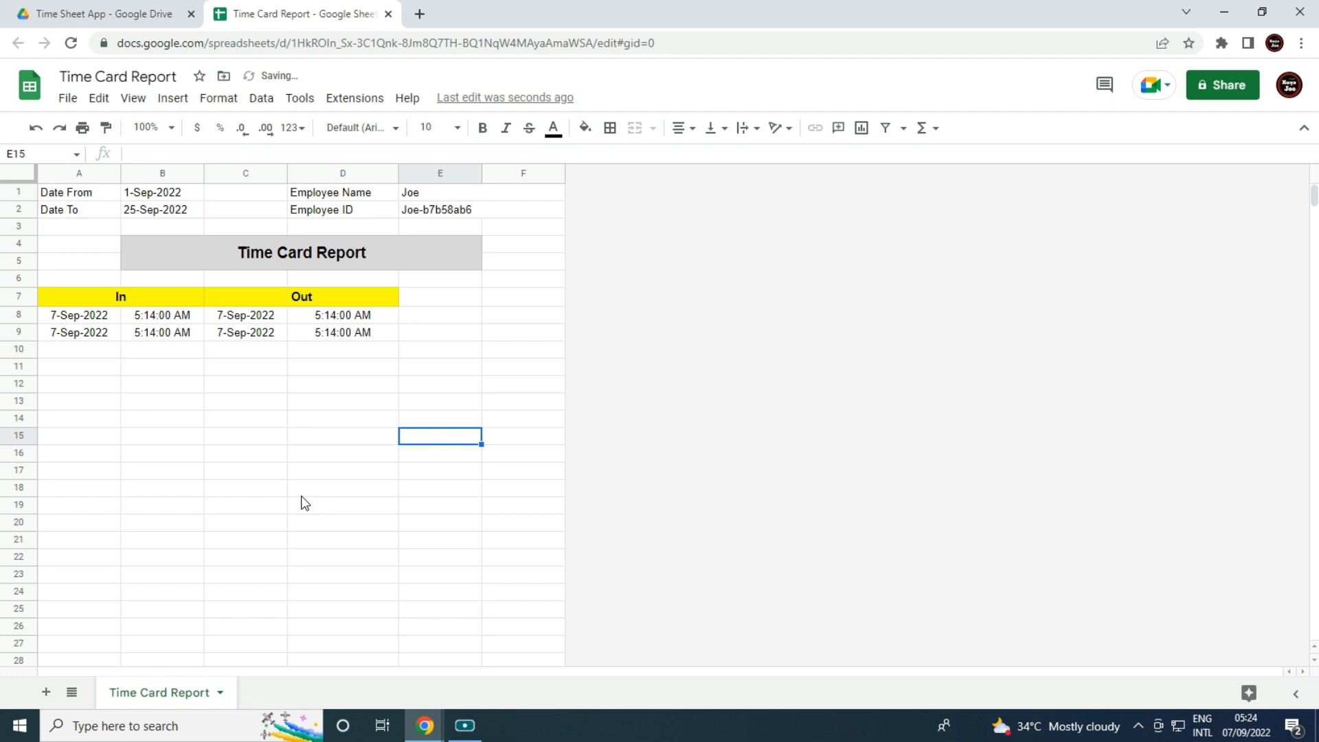
pyautogui.click(290, 524)
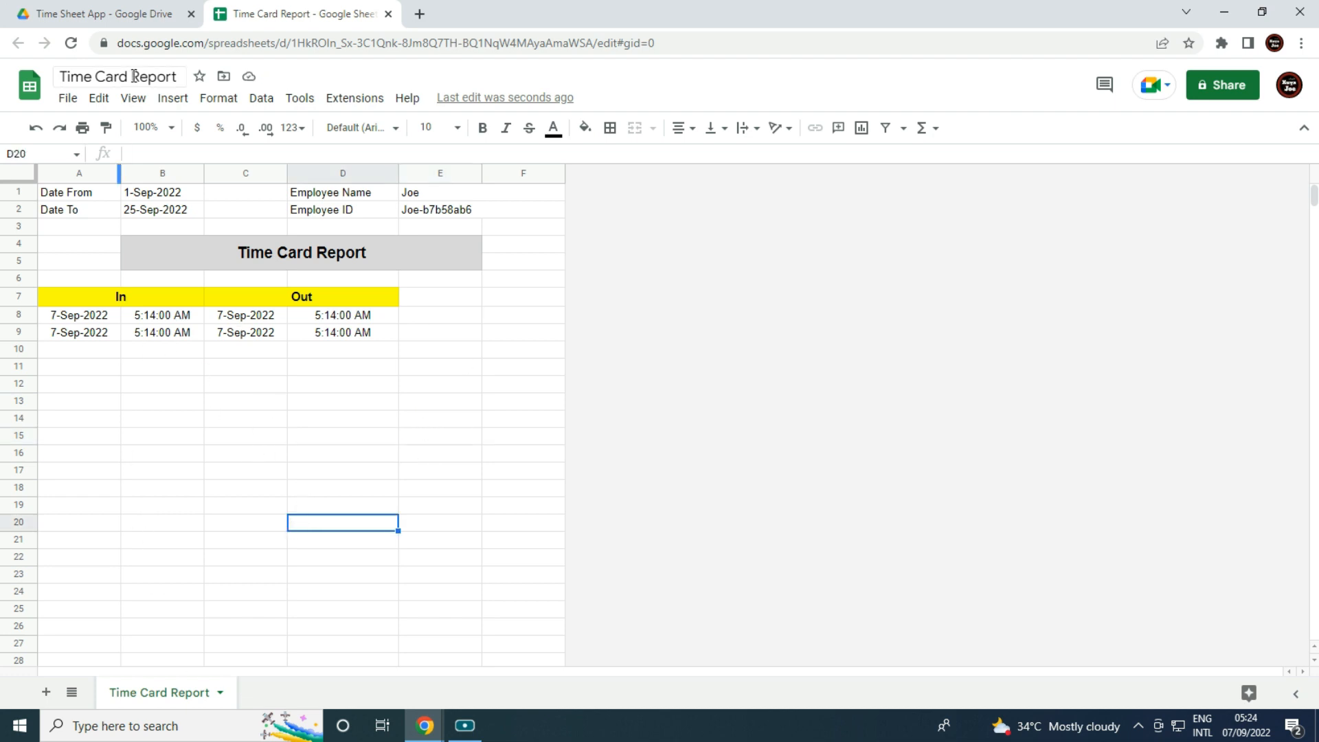
# Hide the formula bar and gridlines in the Time Card Report sheet.
pyautogui.click(133, 98)
pyautogui.moveTo(241, 134)
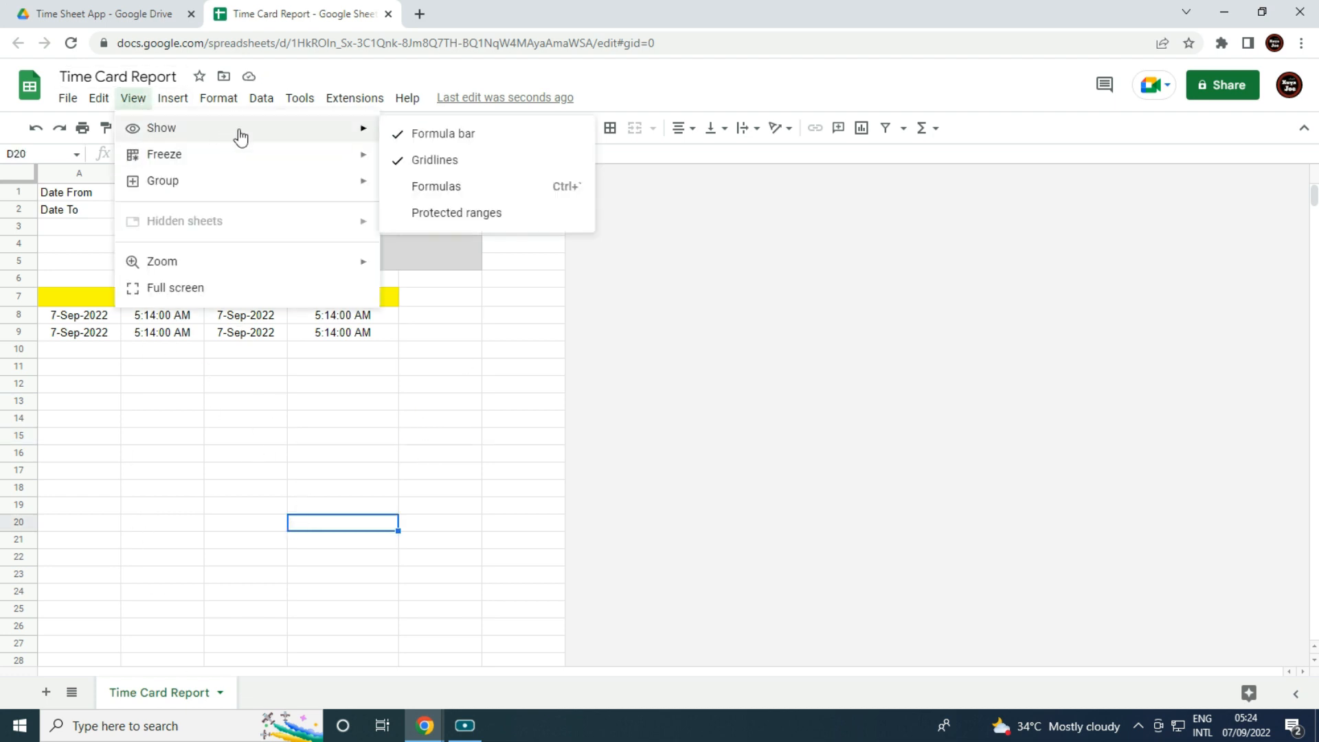
pyautogui.click(426, 134)
pyautogui.click(134, 97)
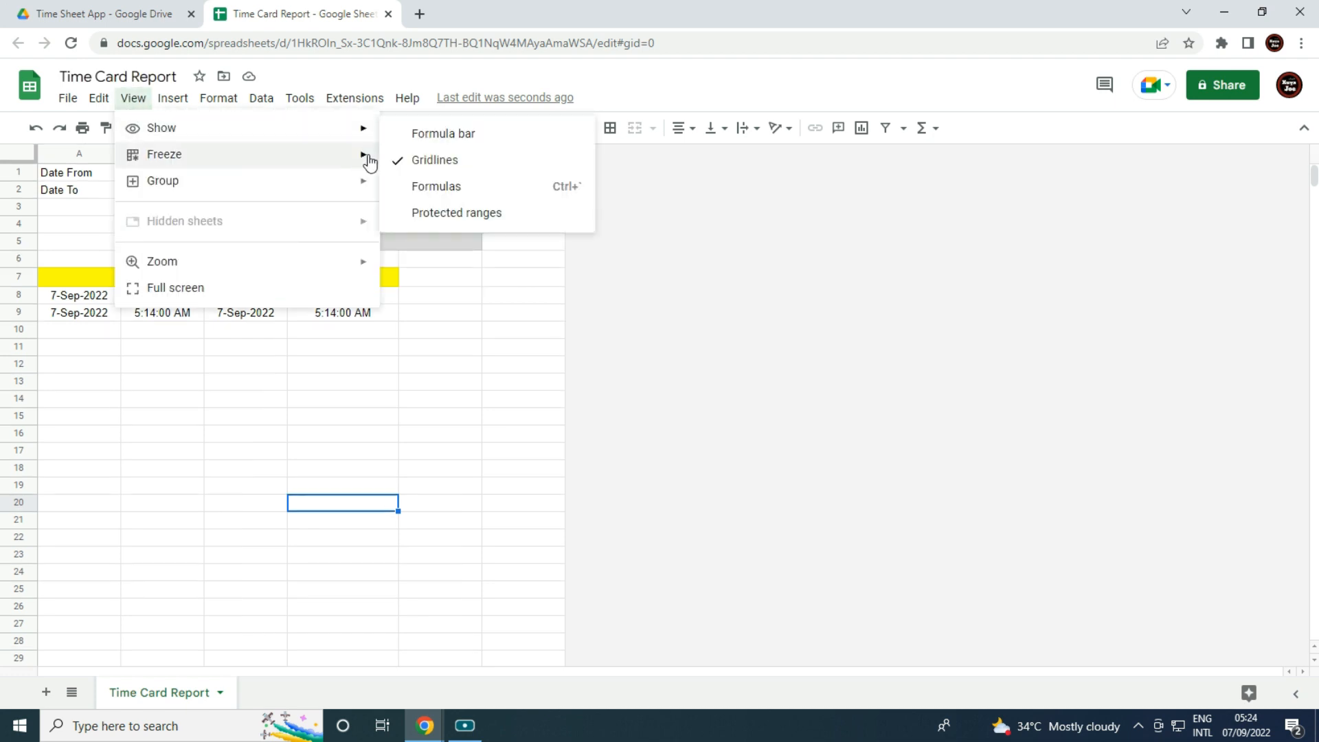
pyautogui.click(385, 163)
pyautogui.click(389, 334)
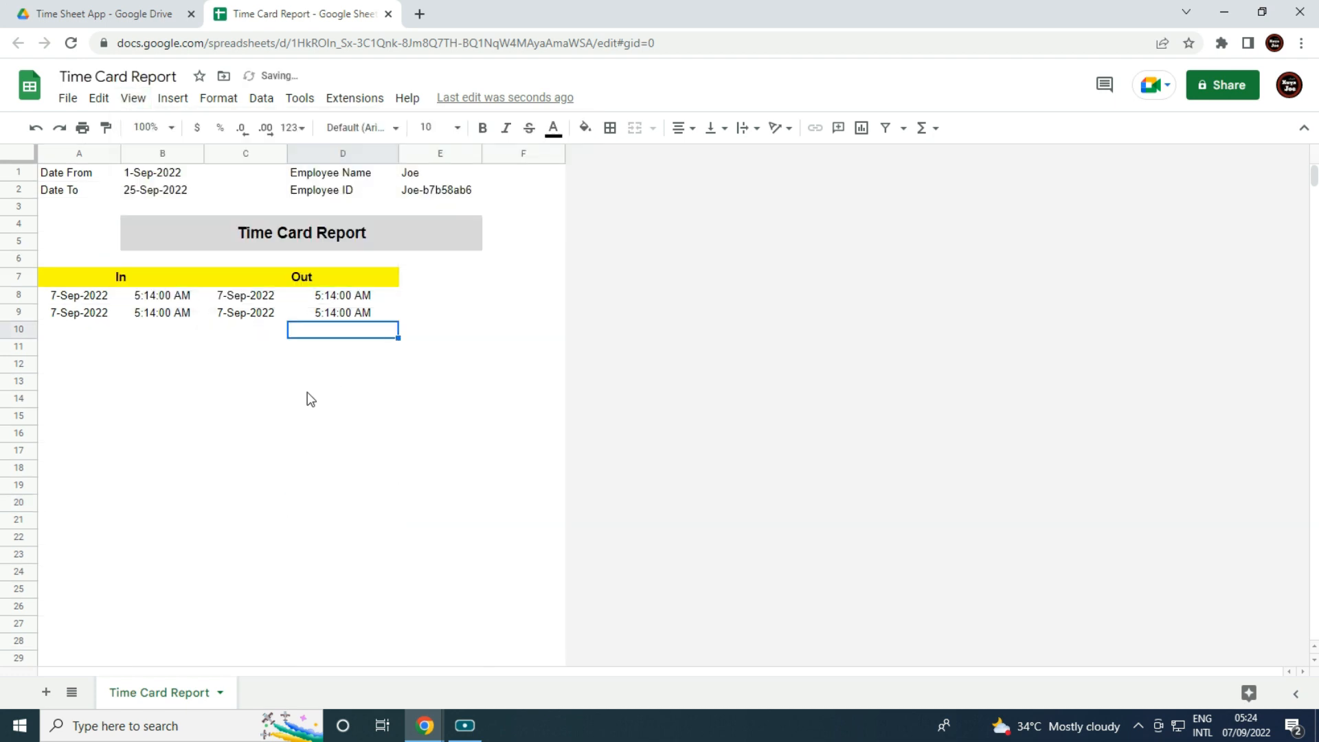
# Copy the spreadsheet's web address, minimize it, and return to the AppSheet editor.
pyautogui.click(433, 44)
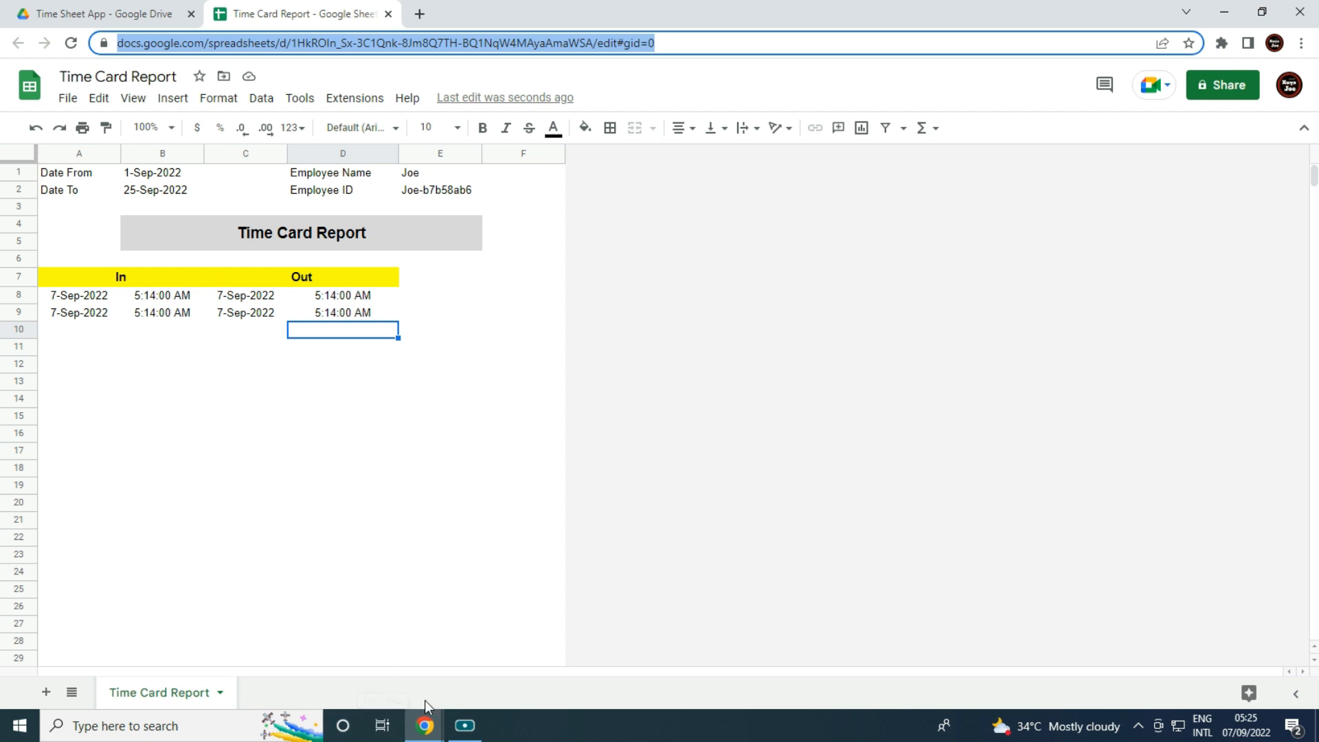
pyautogui.click(424, 725)
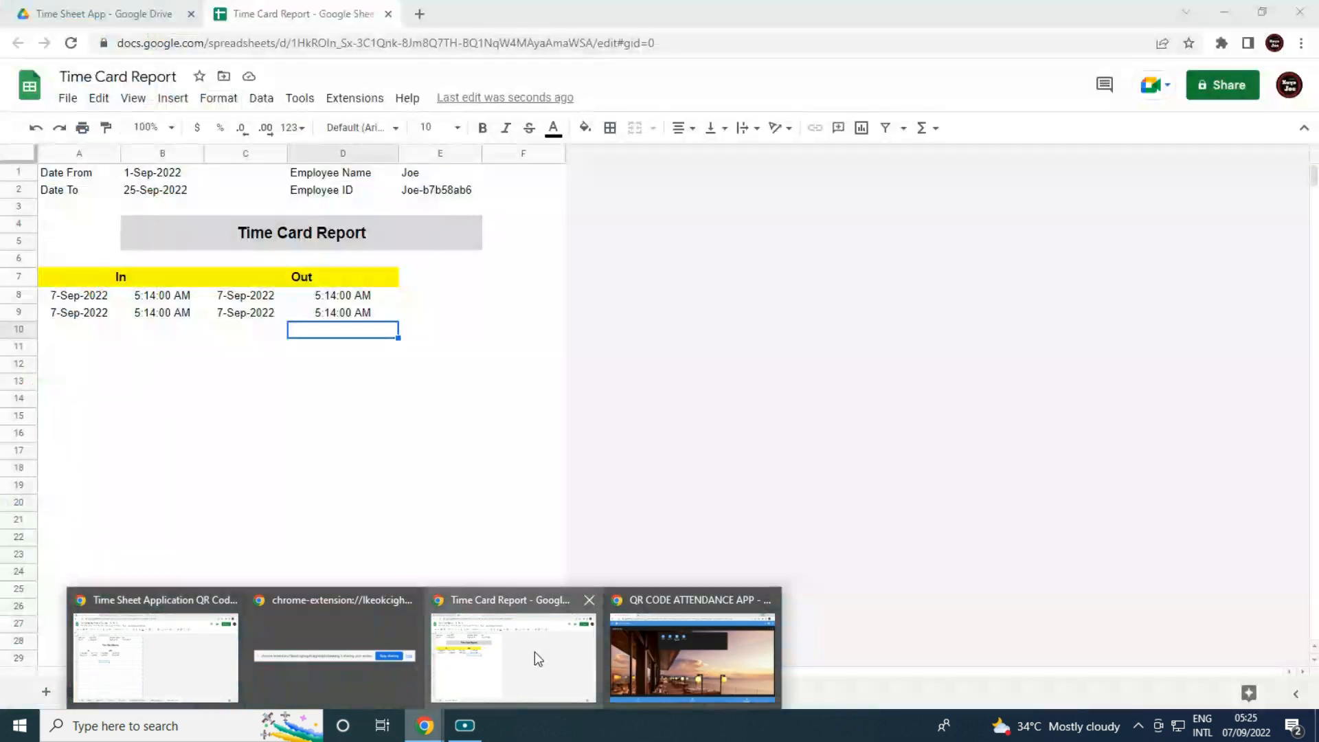
pyautogui.click(555, 651)
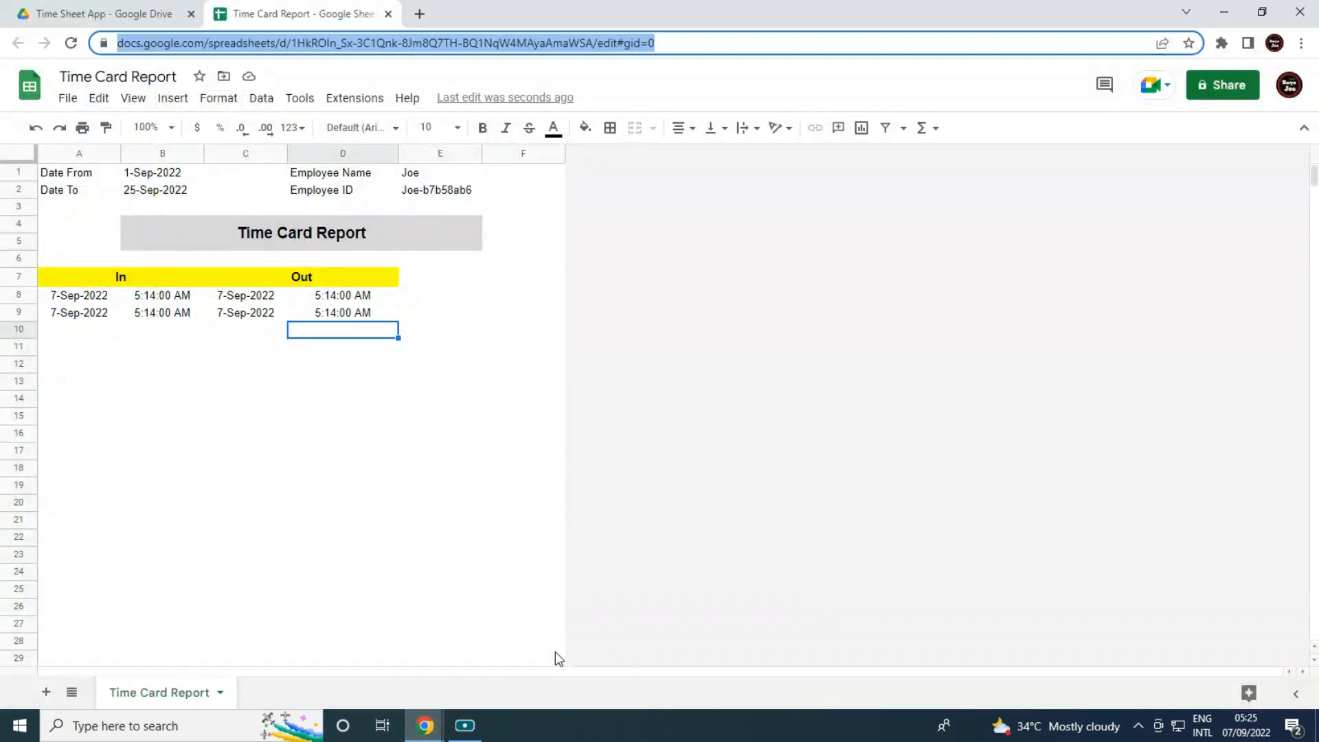
pyautogui.click(1231, 4)
pyautogui.click(288, 9)
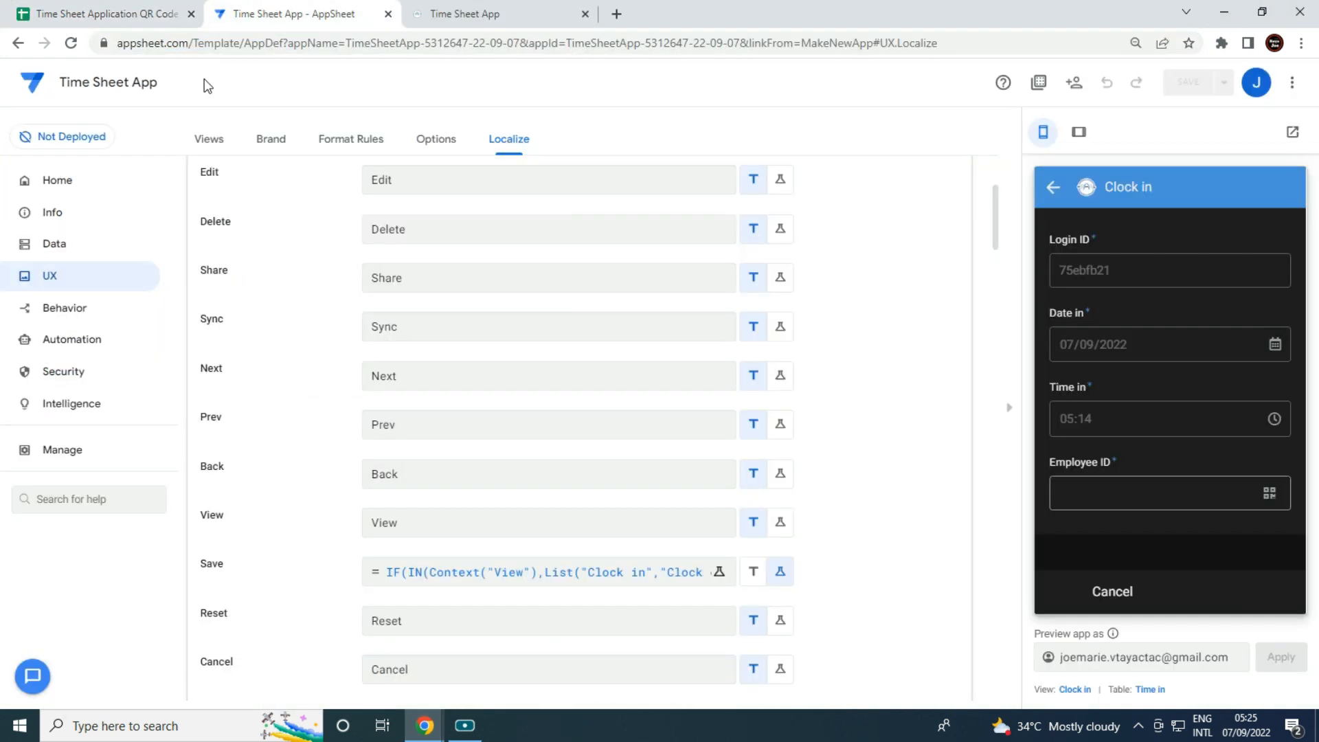
# Add a new action 'Click To Download Report' on the Download Time Card table.
pyautogui.click(72, 316)
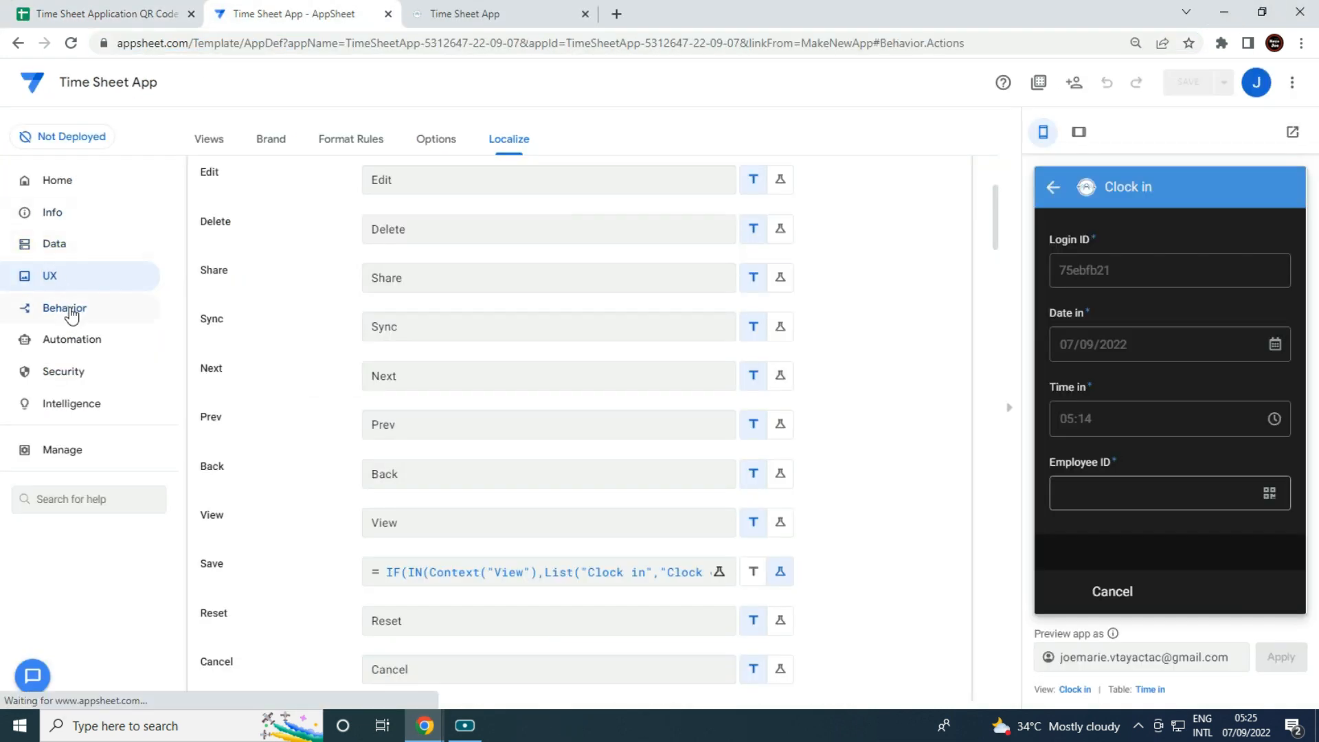
pyautogui.click(229, 242)
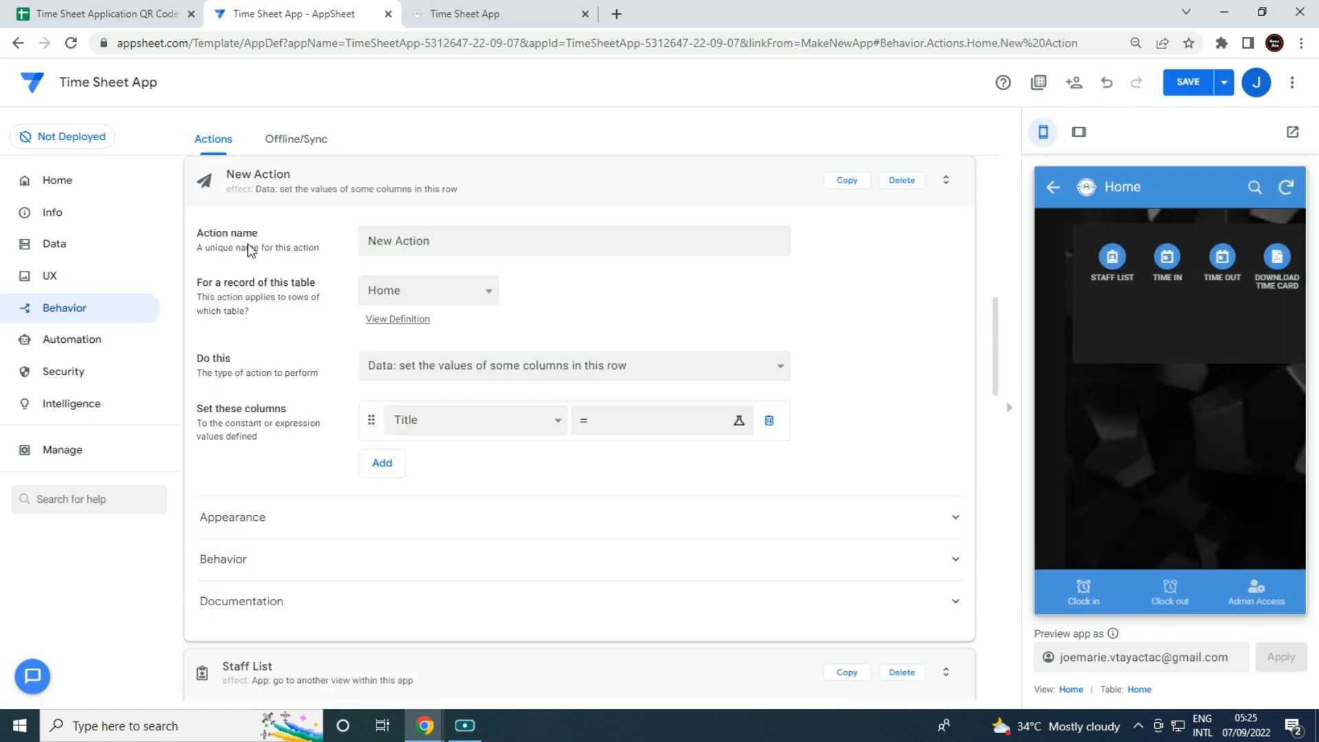
pyautogui.click(411, 287)
pyautogui.click(423, 313)
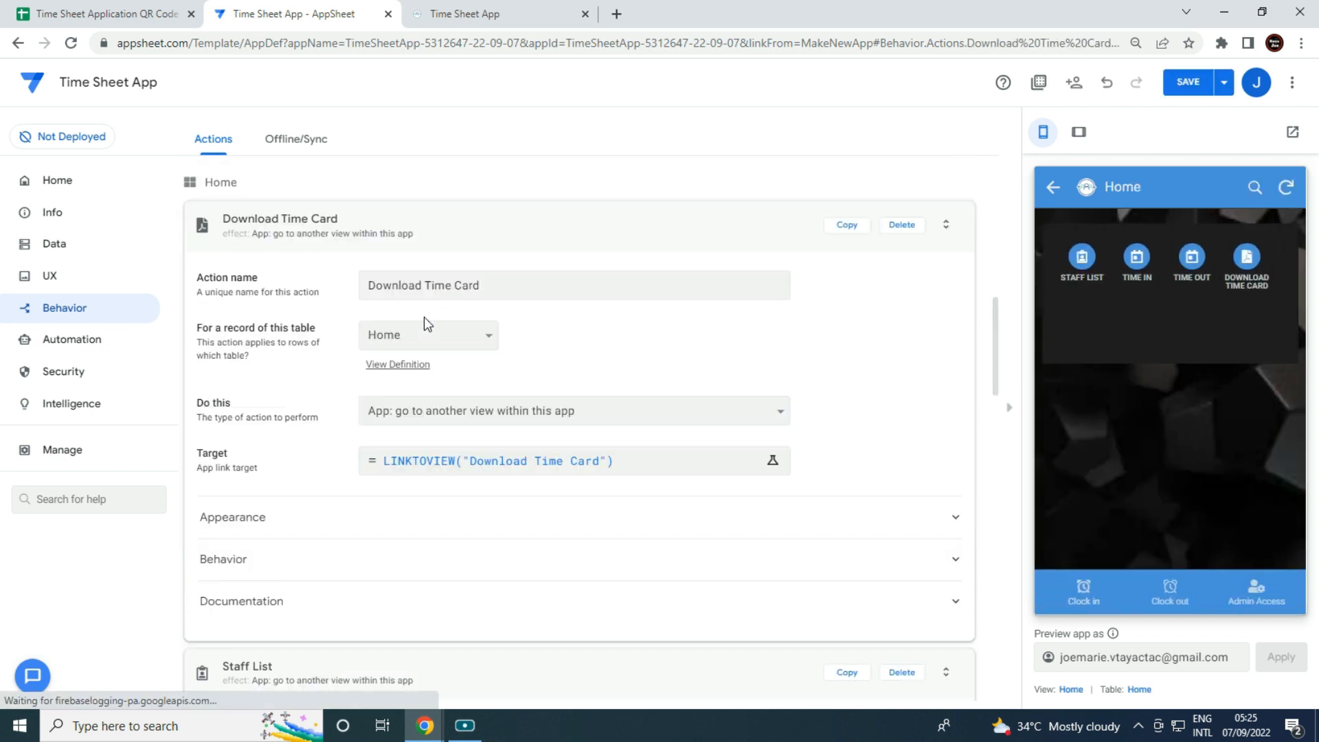
pyautogui.tripleClick(510, 242)
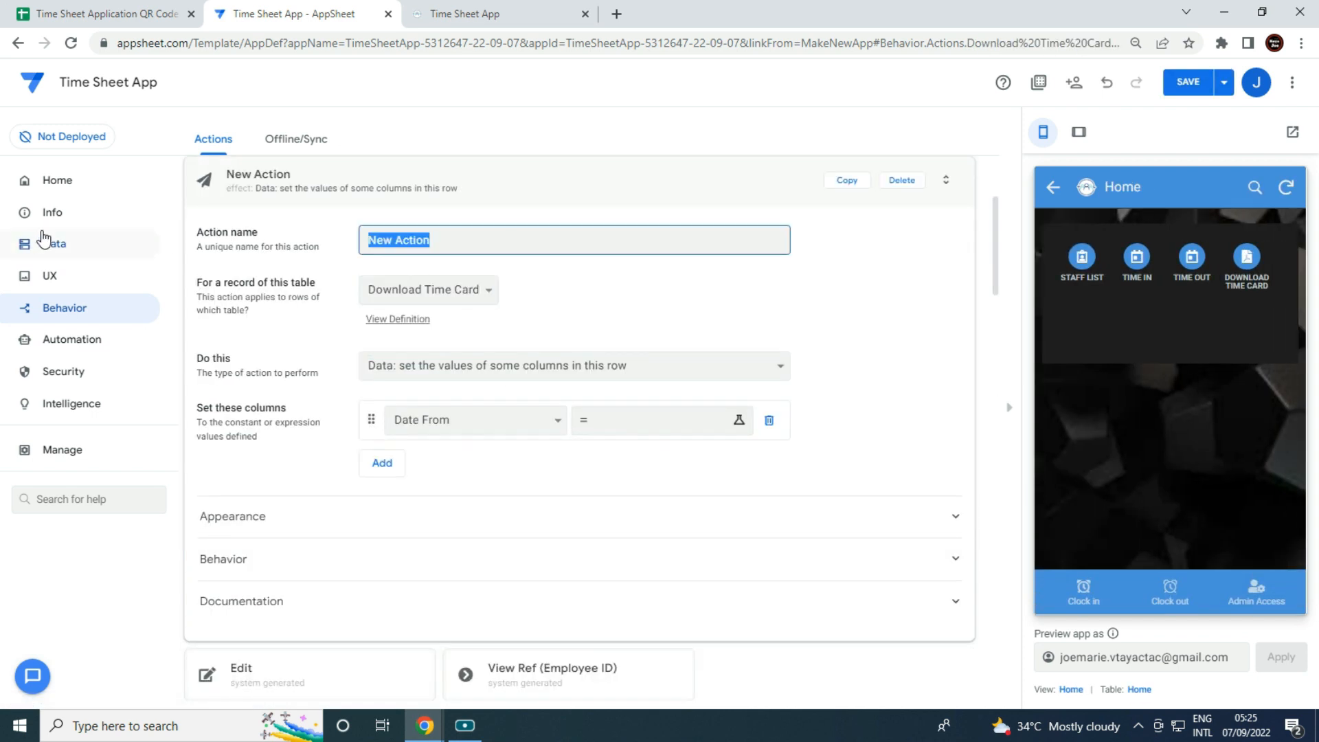
pyautogui.press('BackSpace')
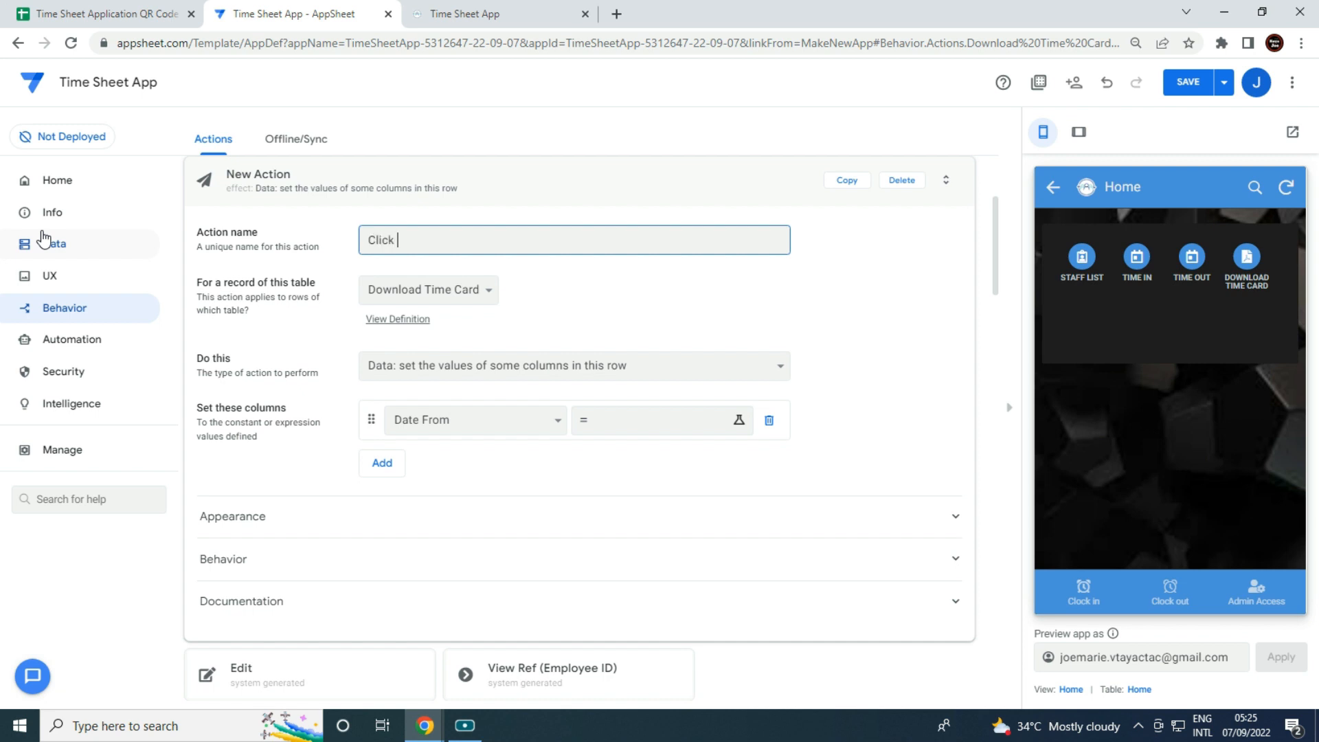
pyautogui.write('Click To Download Report')
pyautogui.click(595, 371)
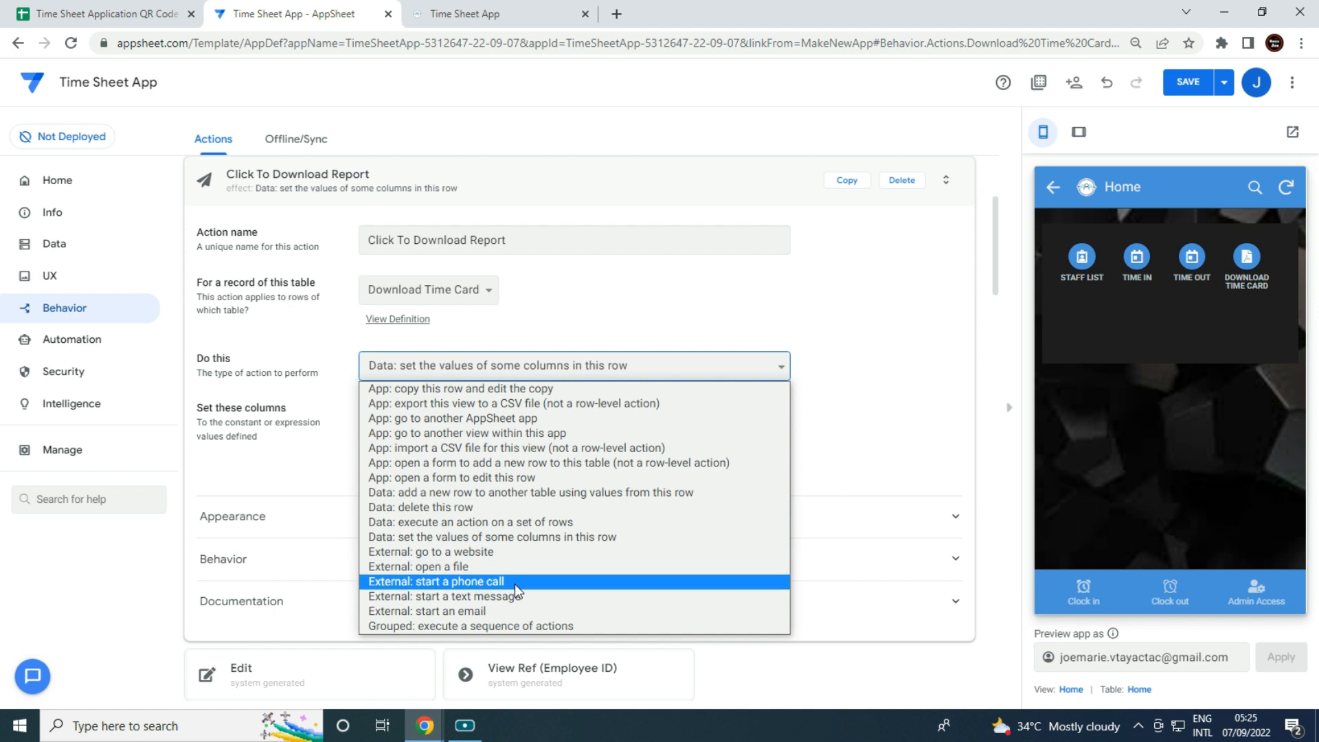
# Set the action to 'External: go to a website' targeting the quoted sheet URL ending export?format=pdf.
pyautogui.click(514, 552)
pyautogui.click(543, 420)
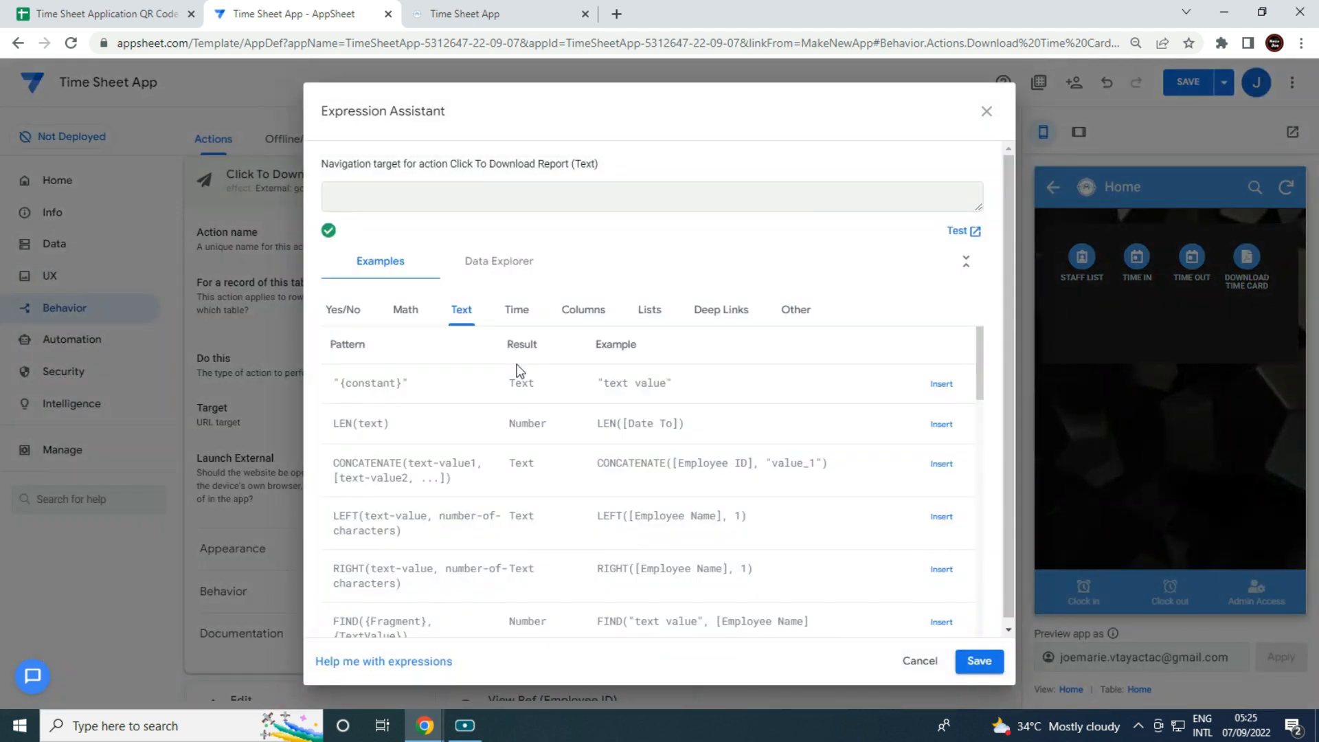
pyautogui.write('"')
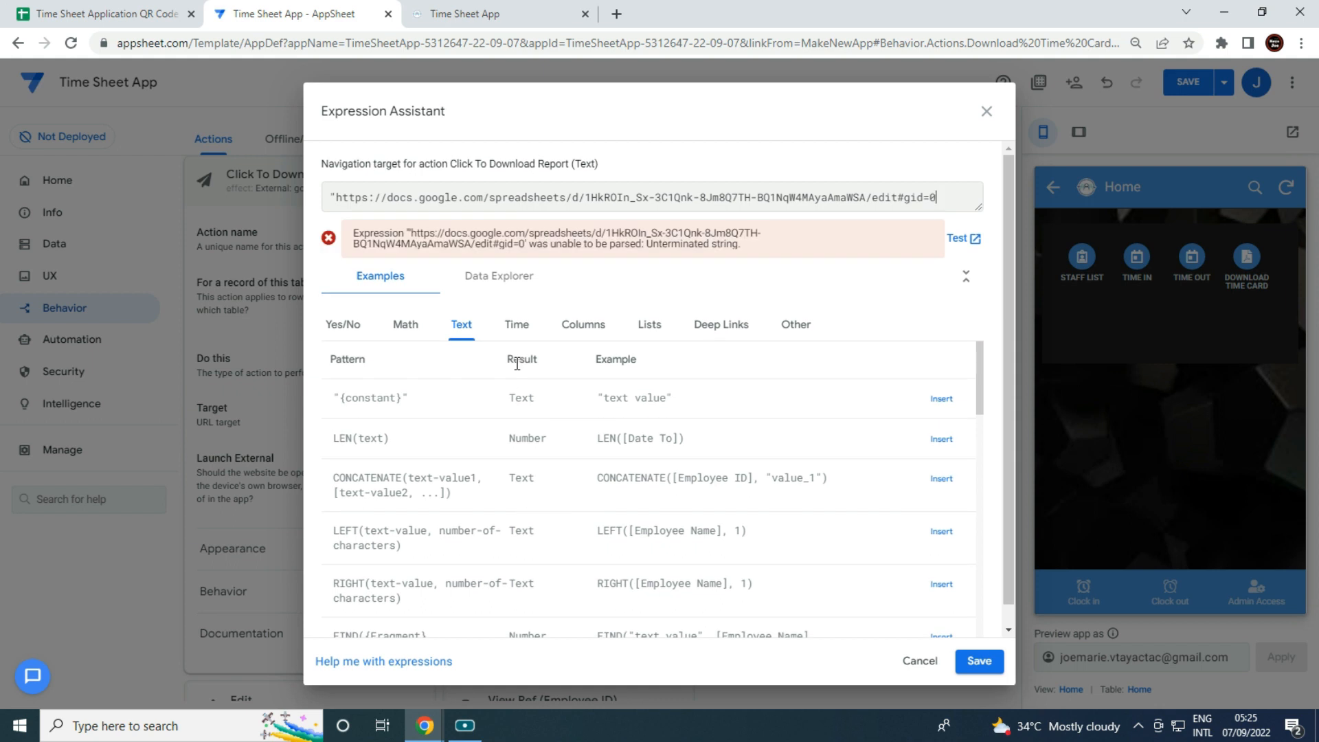
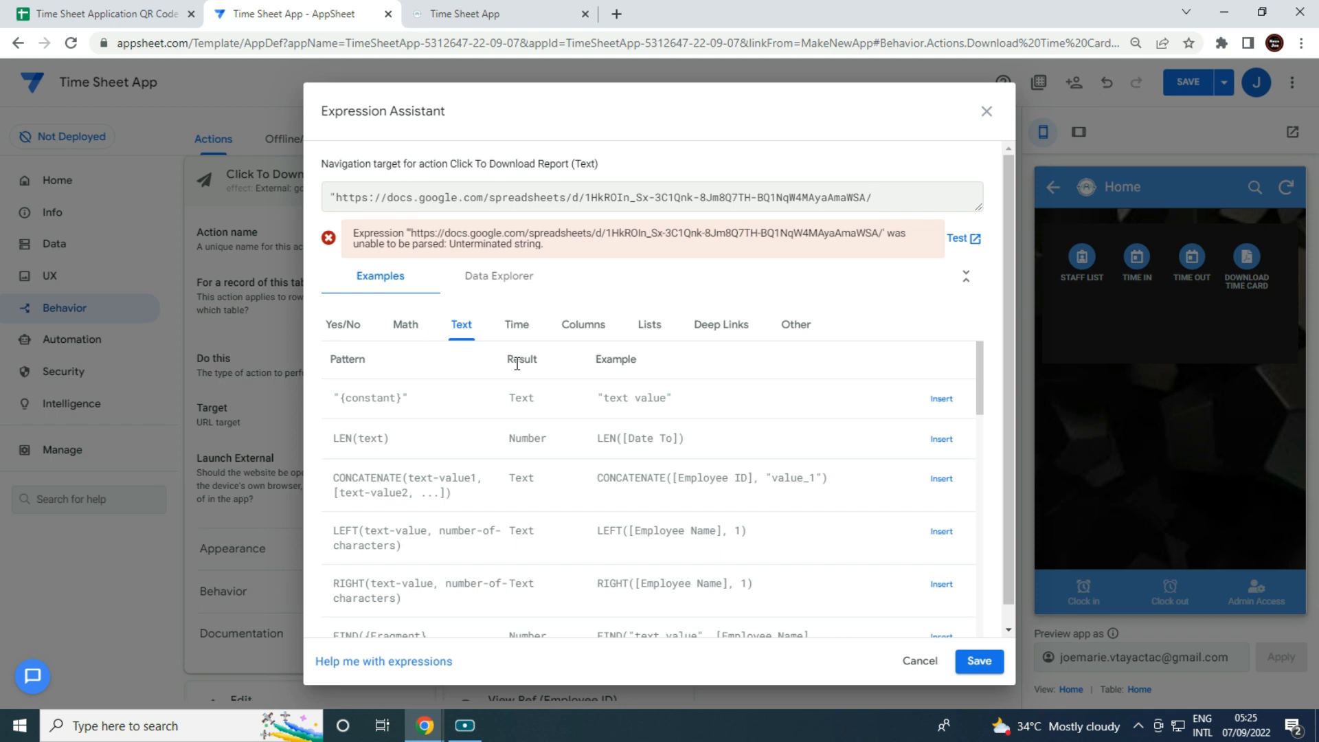
pyautogui.write('export')
pyautogui.write('?format=pdf')
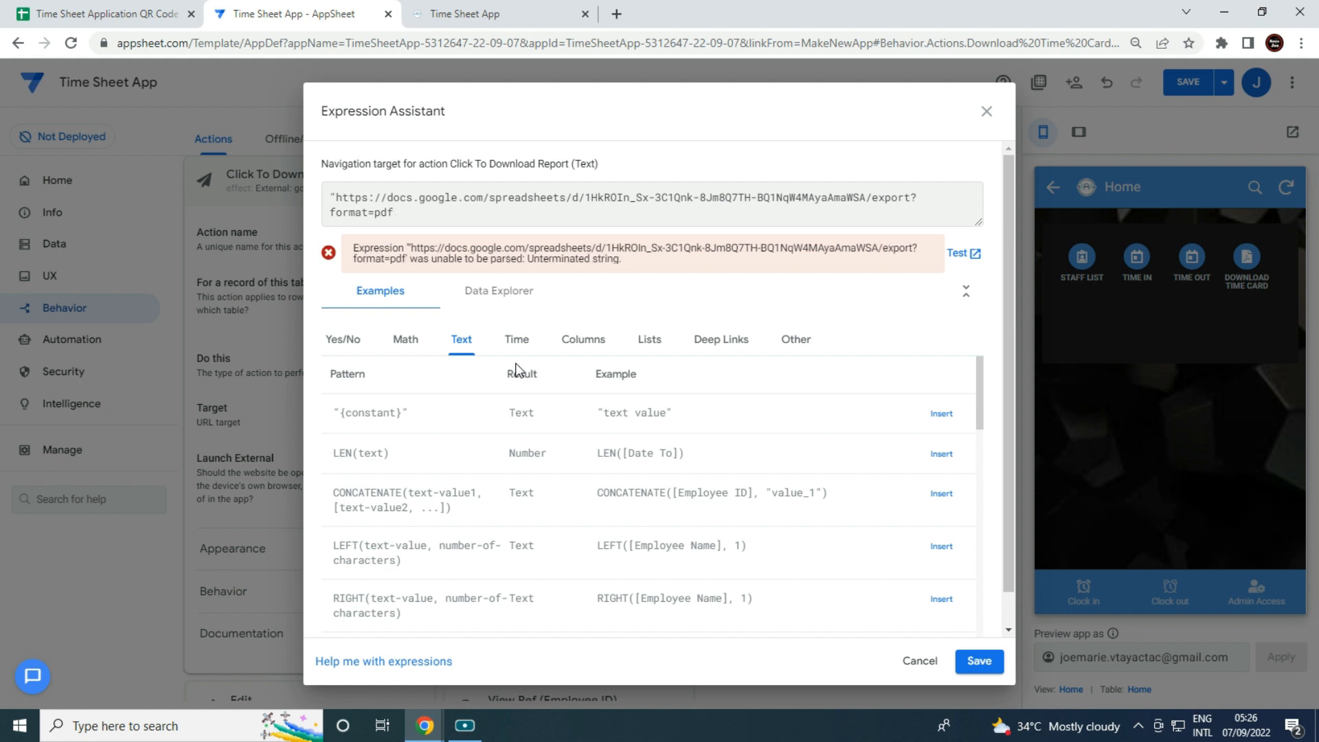
pyautogui.write('"')
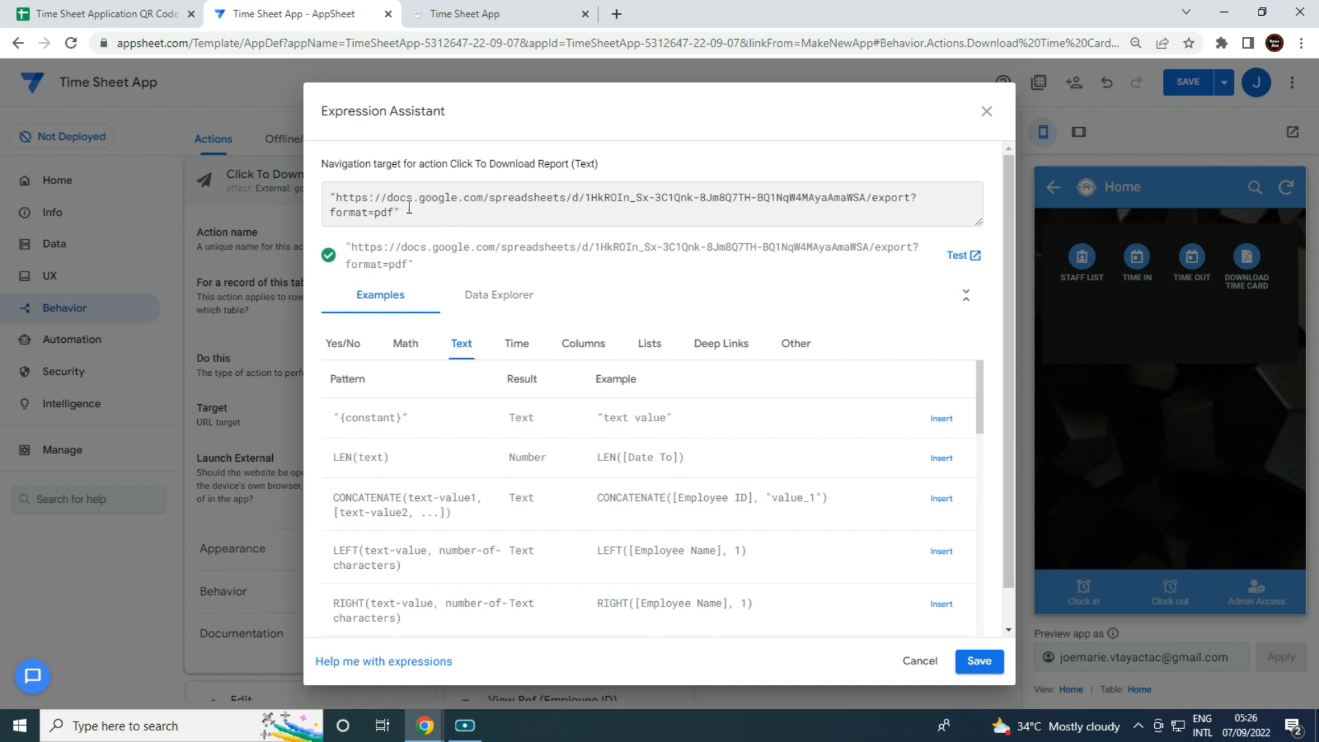
# Save the target, turn on Launch External, choose the PDF file icon, and save the app.
pyautogui.click(978, 661)
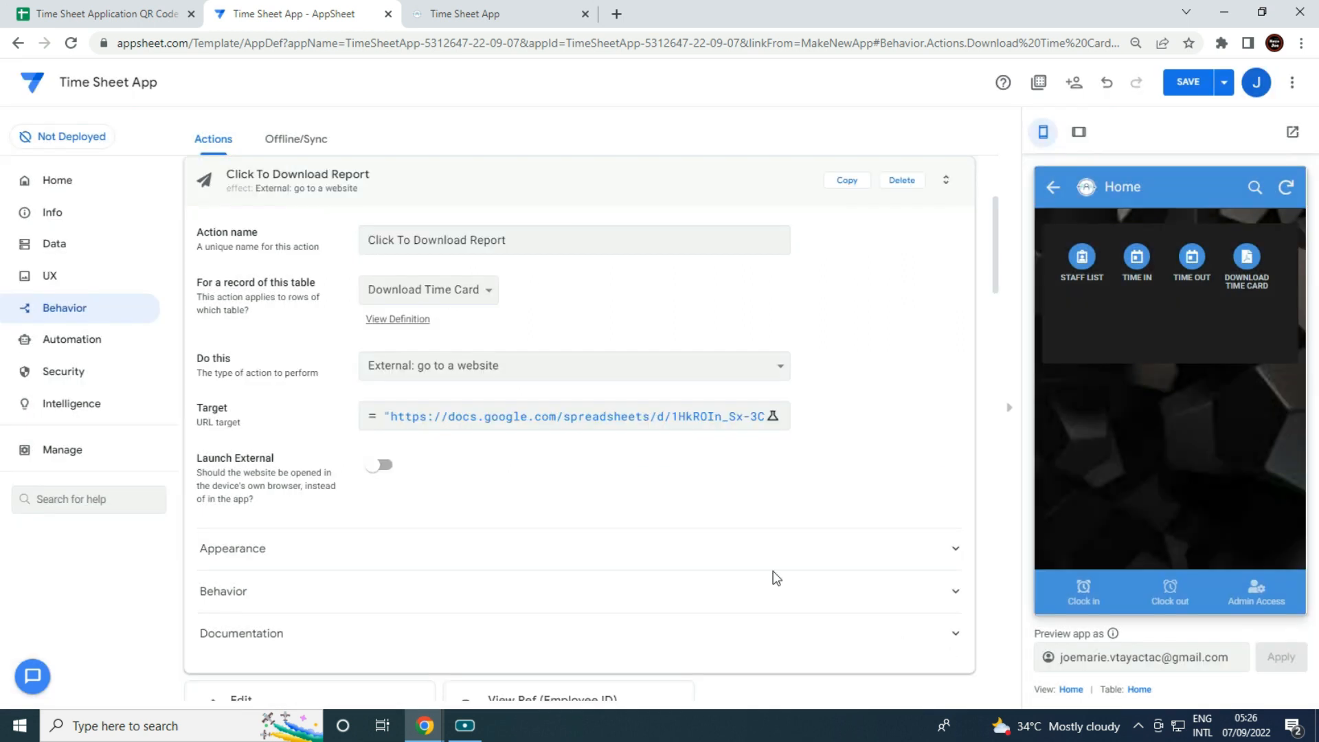
pyautogui.click(378, 465)
pyautogui.click(338, 550)
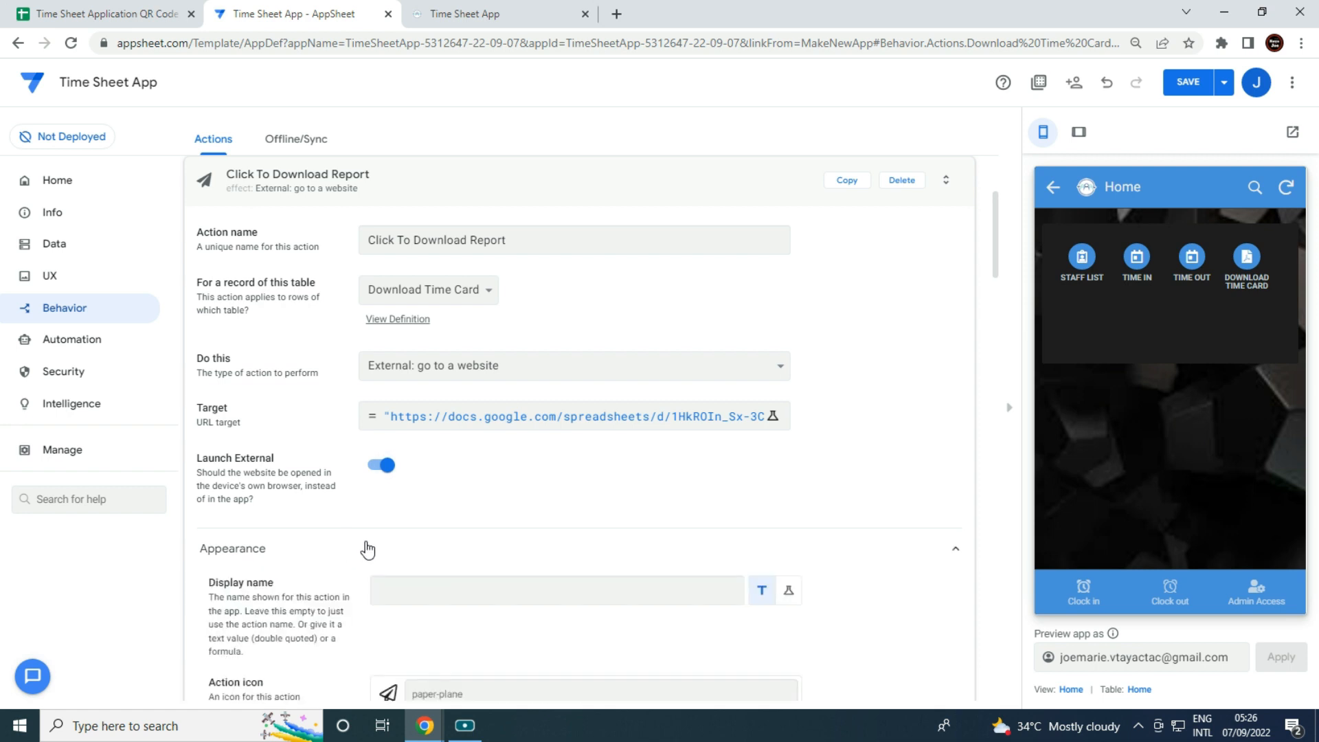
pyautogui.scroll(-2, 385, 564)
pyautogui.click(481, 536)
pyautogui.write('pdf')
pyautogui.click(509, 579)
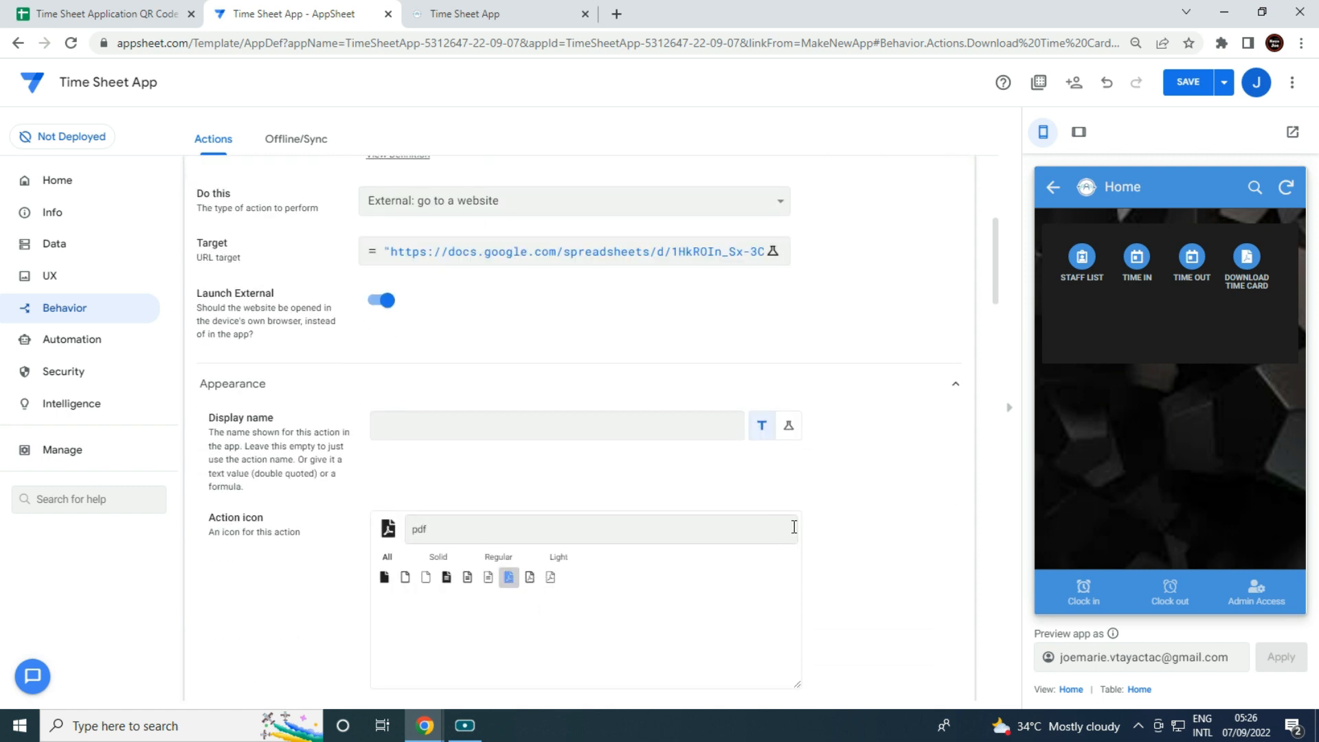
pyautogui.click(1186, 88)
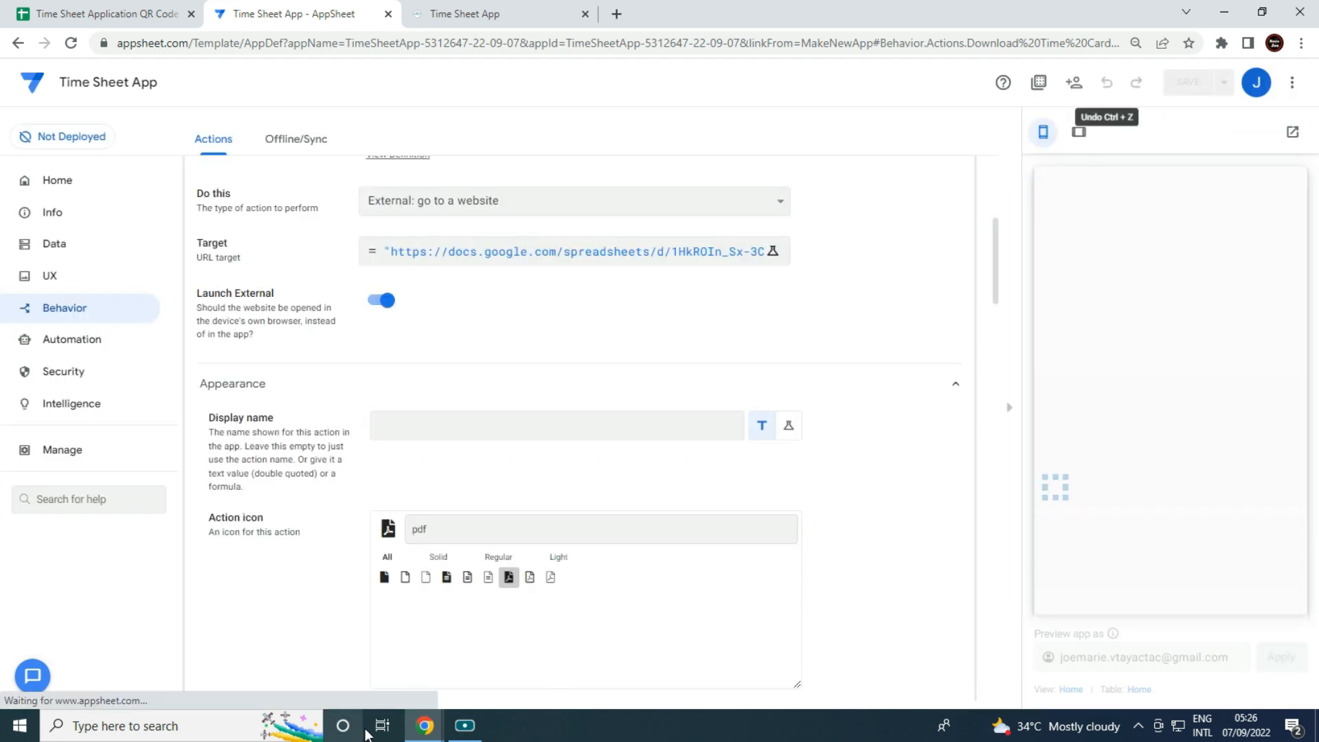
# Close the Time Card Report spreadsheet window.
pyautogui.moveTo(417, 723)
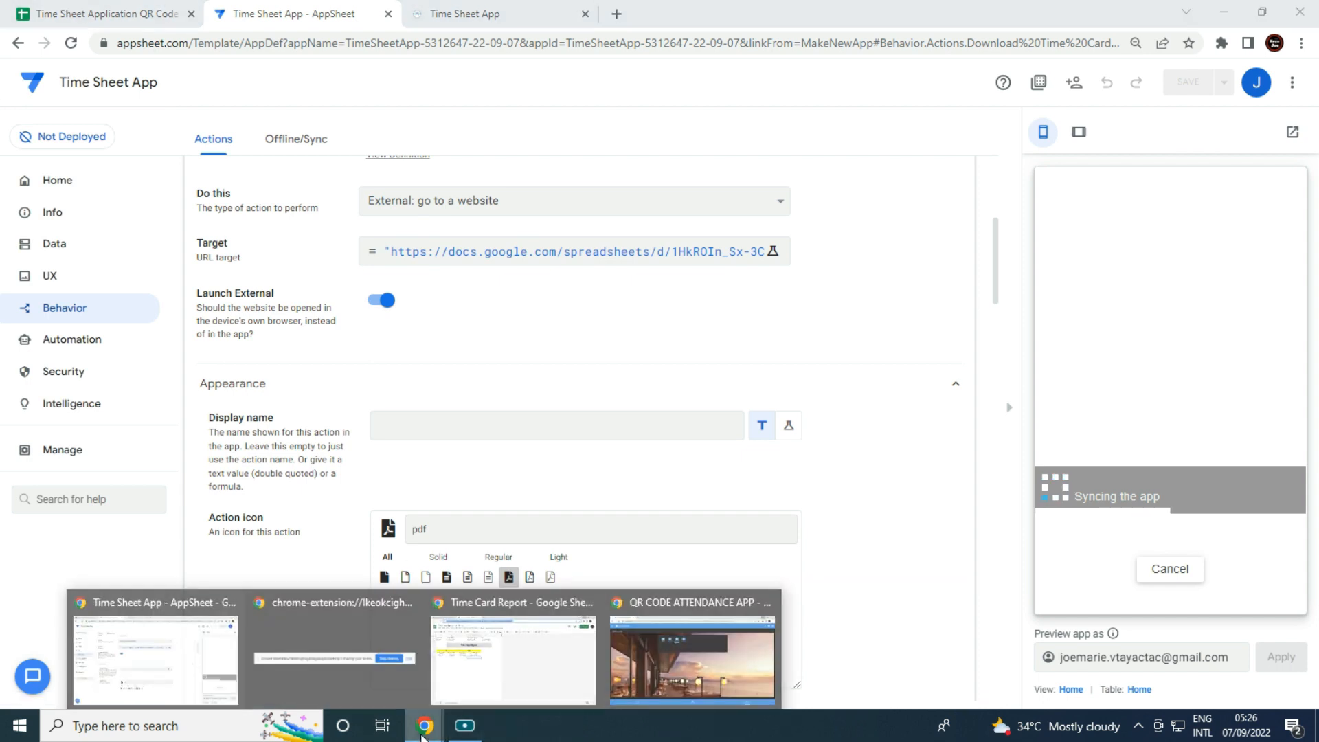
pyautogui.click(493, 690)
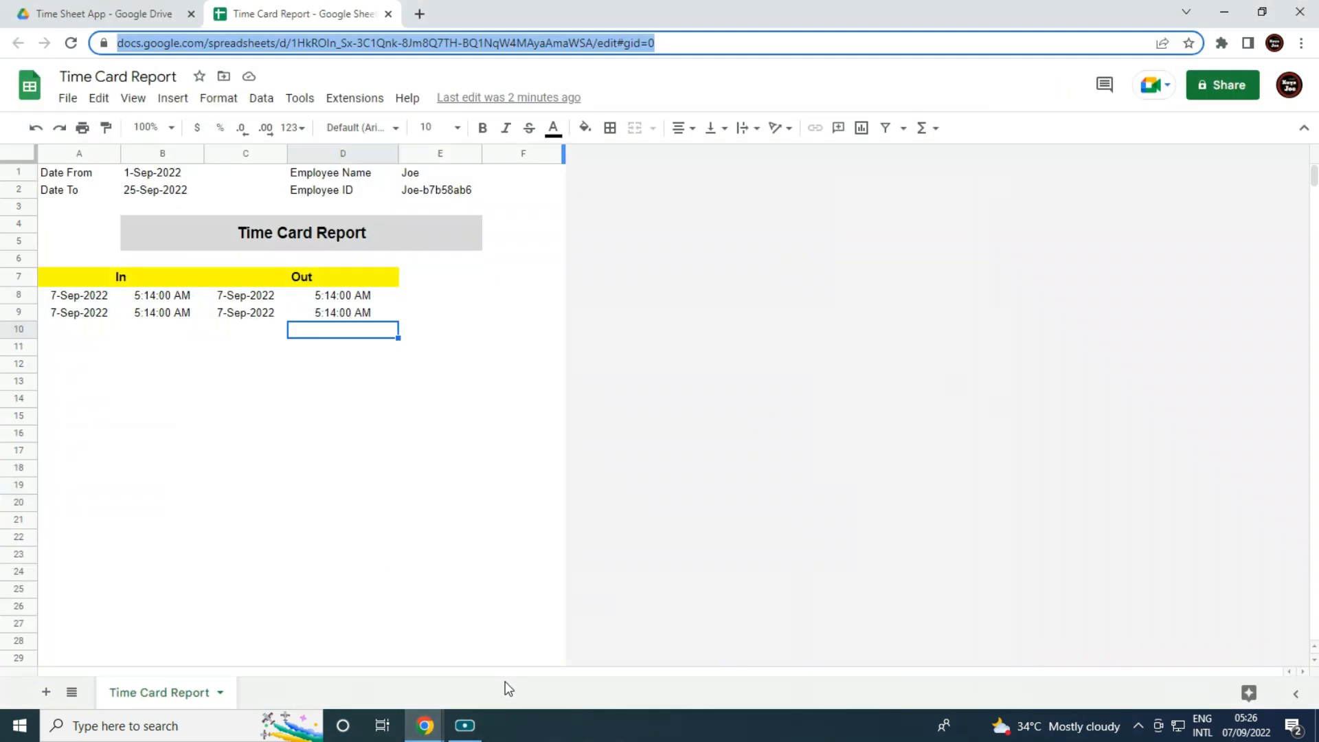
pyautogui.click(1301, 12)
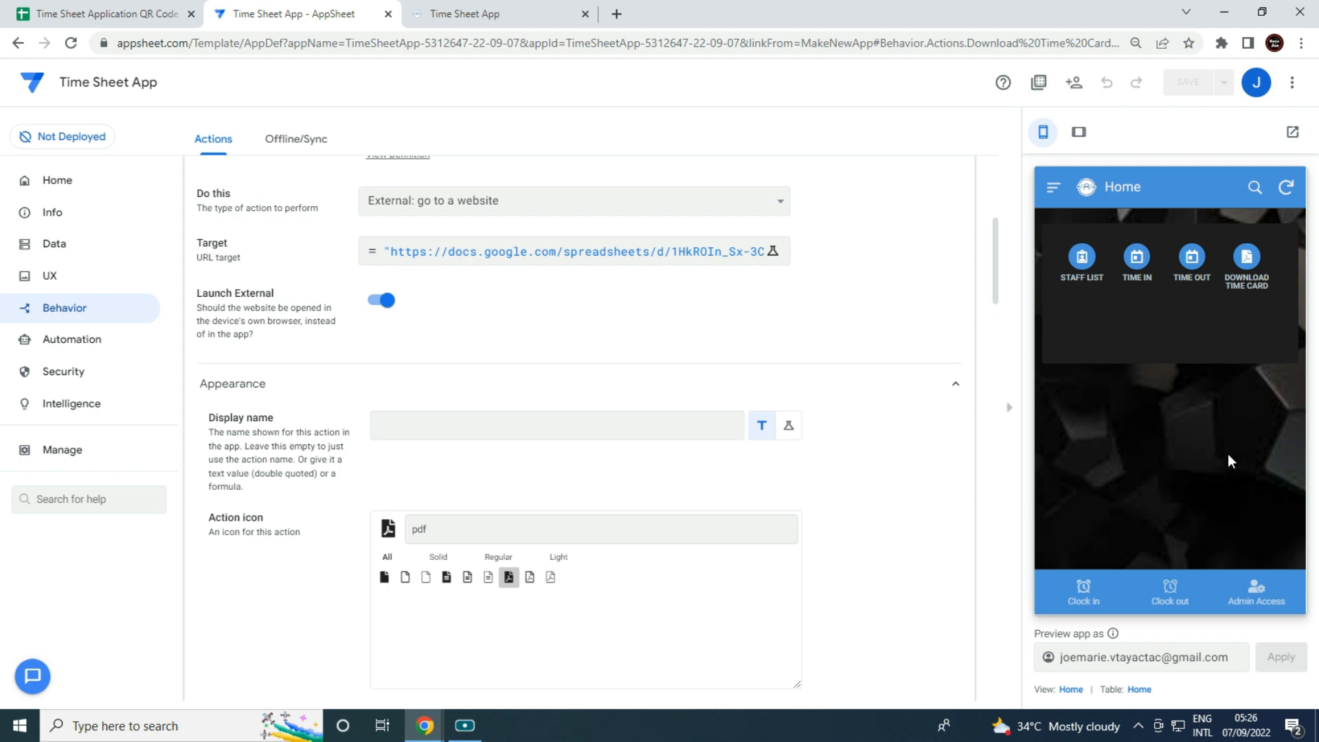
# Set _RowNumber as the Download Time Card key, unset Employee ID, and save.
pyautogui.click(1252, 275)
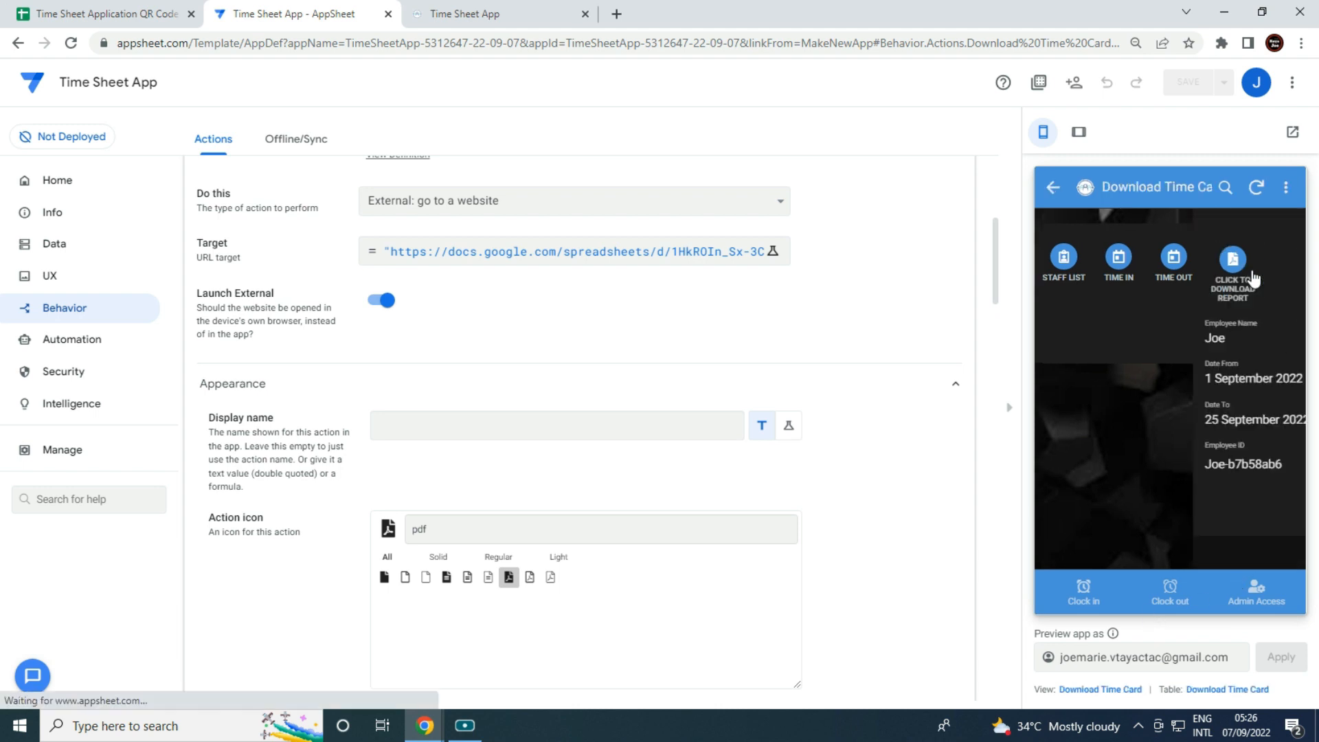
pyautogui.click(1271, 539)
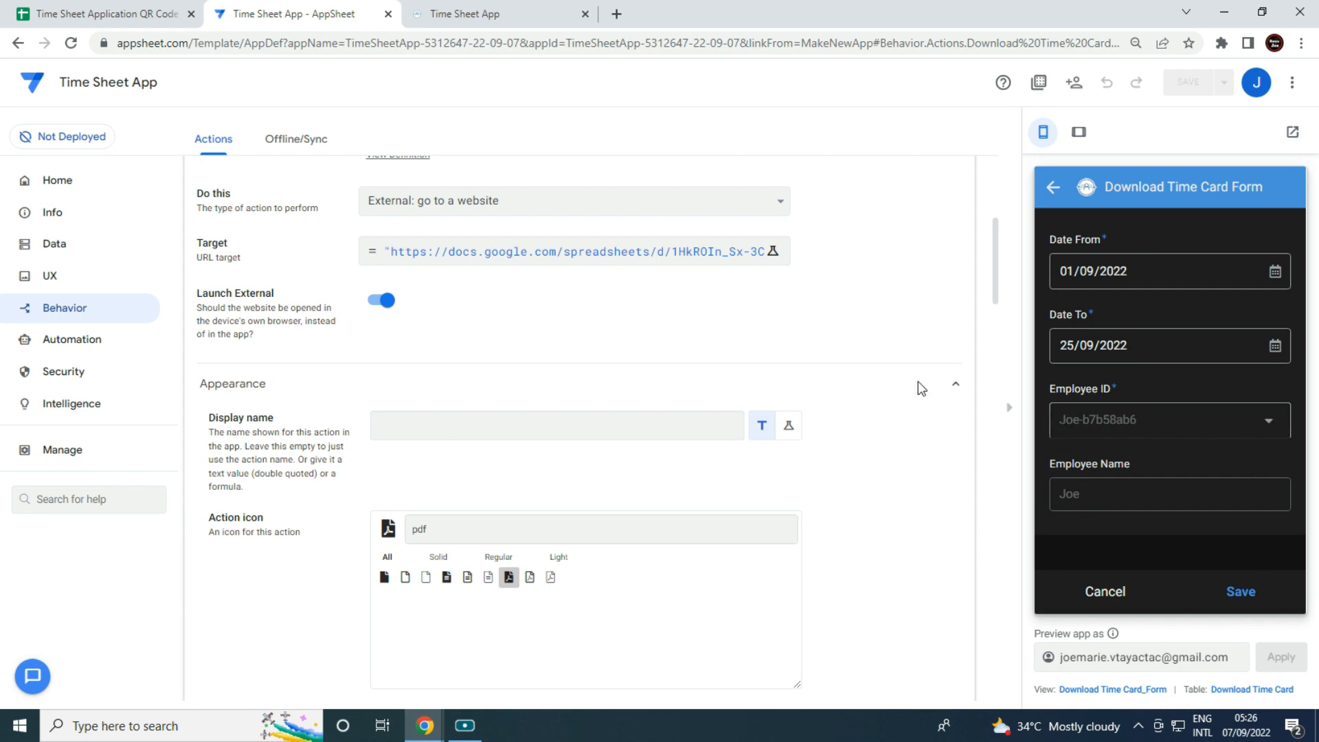
pyautogui.click(58, 245)
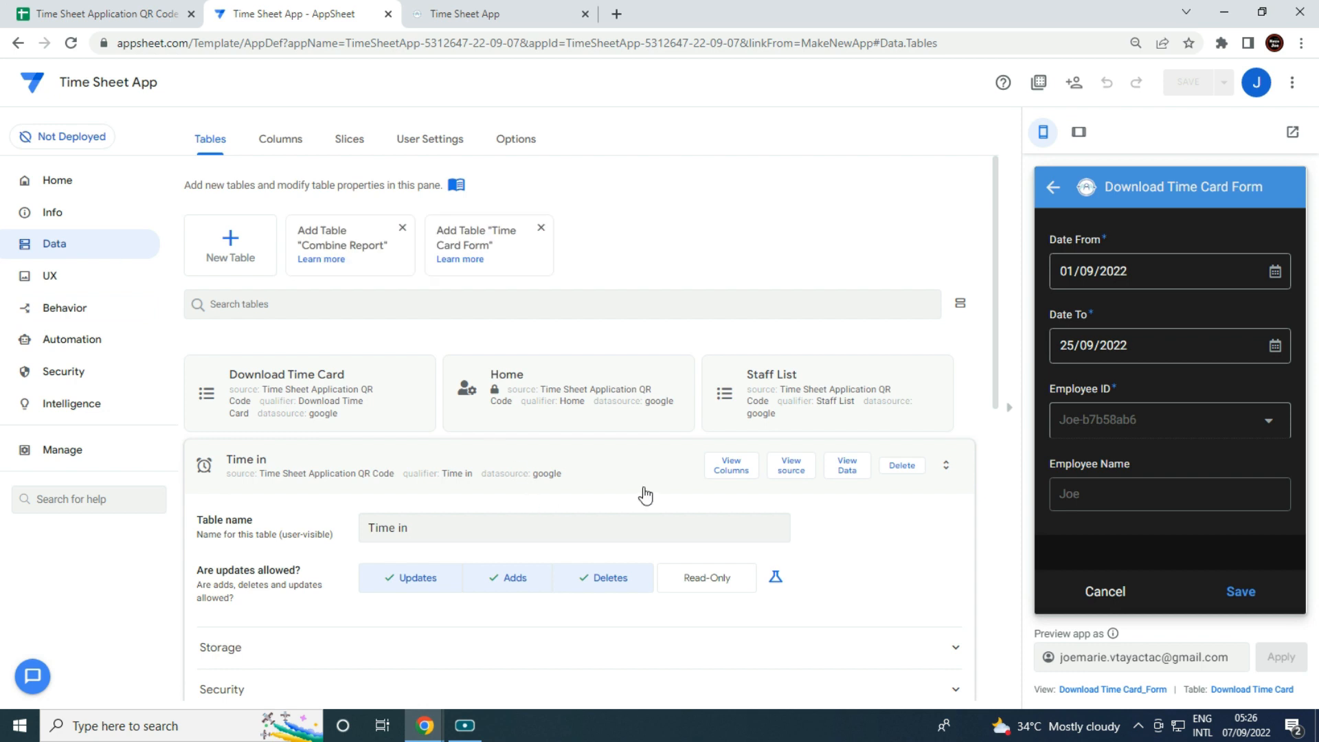
pyautogui.click(400, 393)
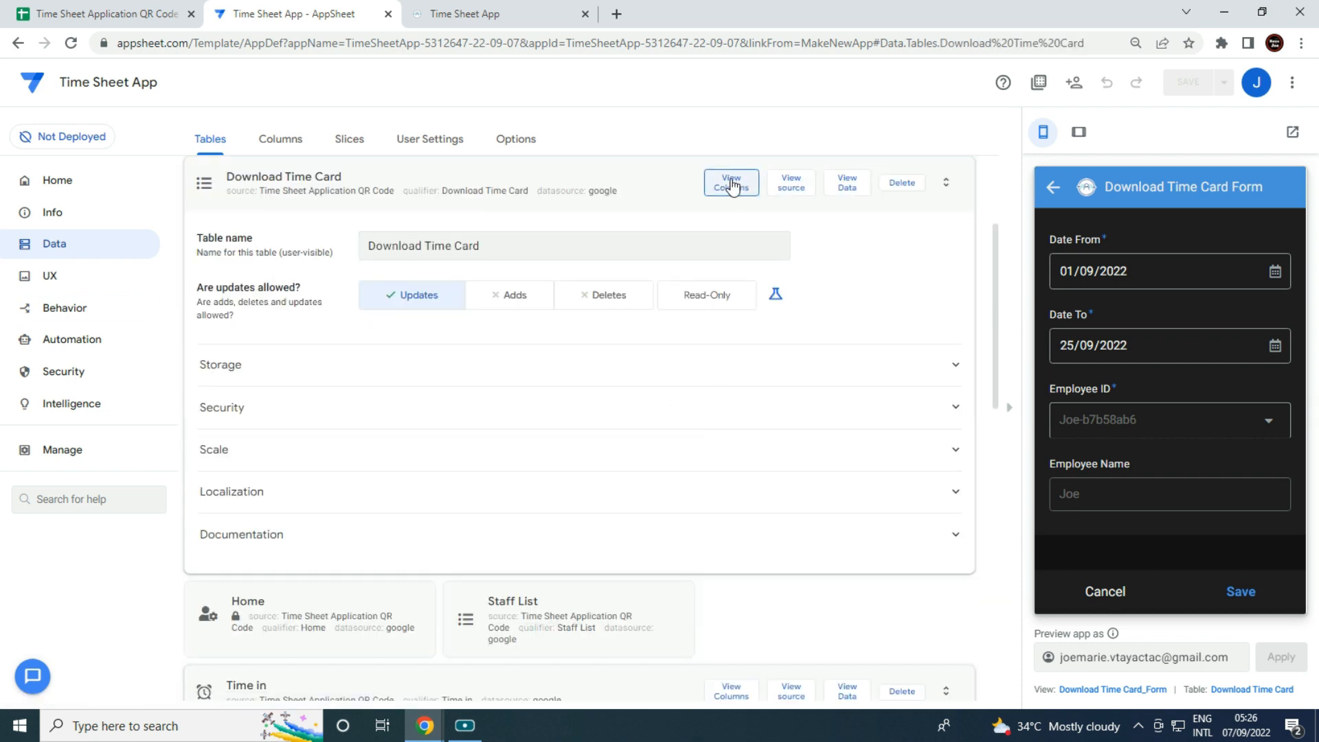
pyautogui.click(727, 184)
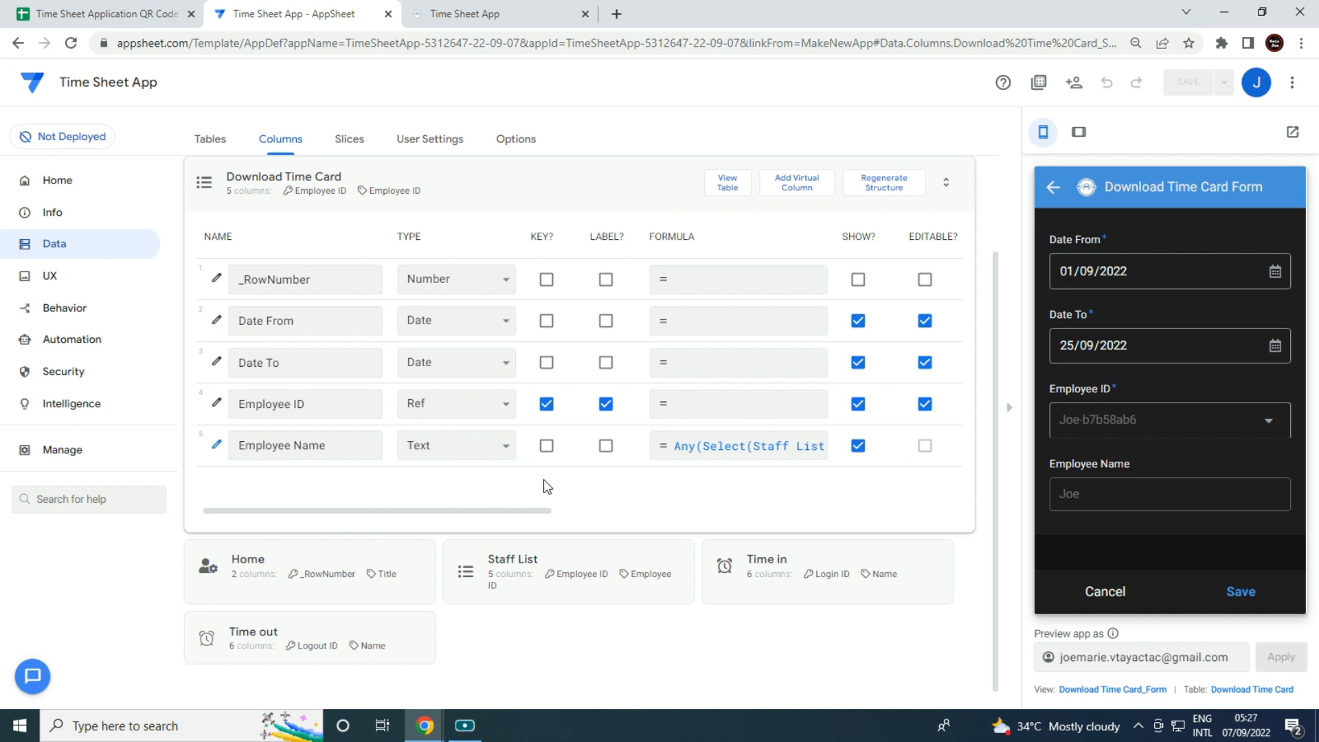
pyautogui.click(547, 282)
pyautogui.click(548, 405)
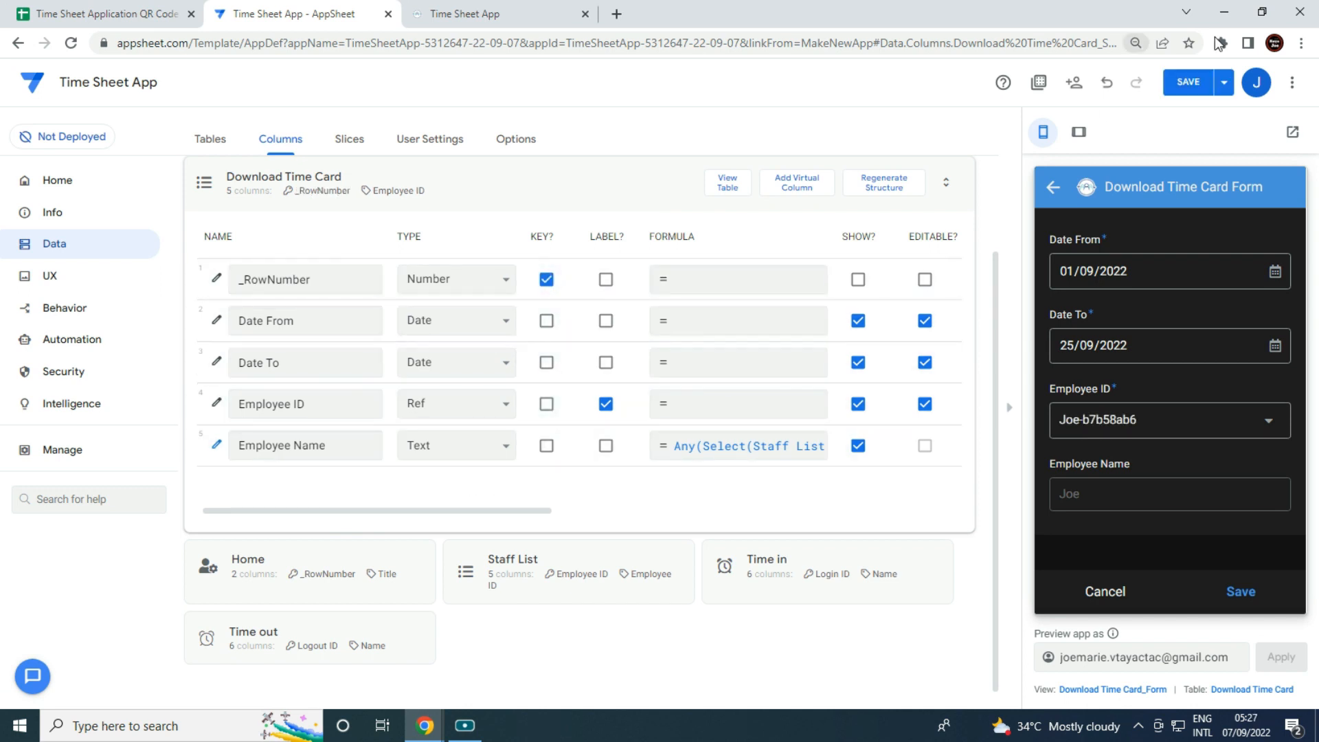
pyautogui.click(1201, 88)
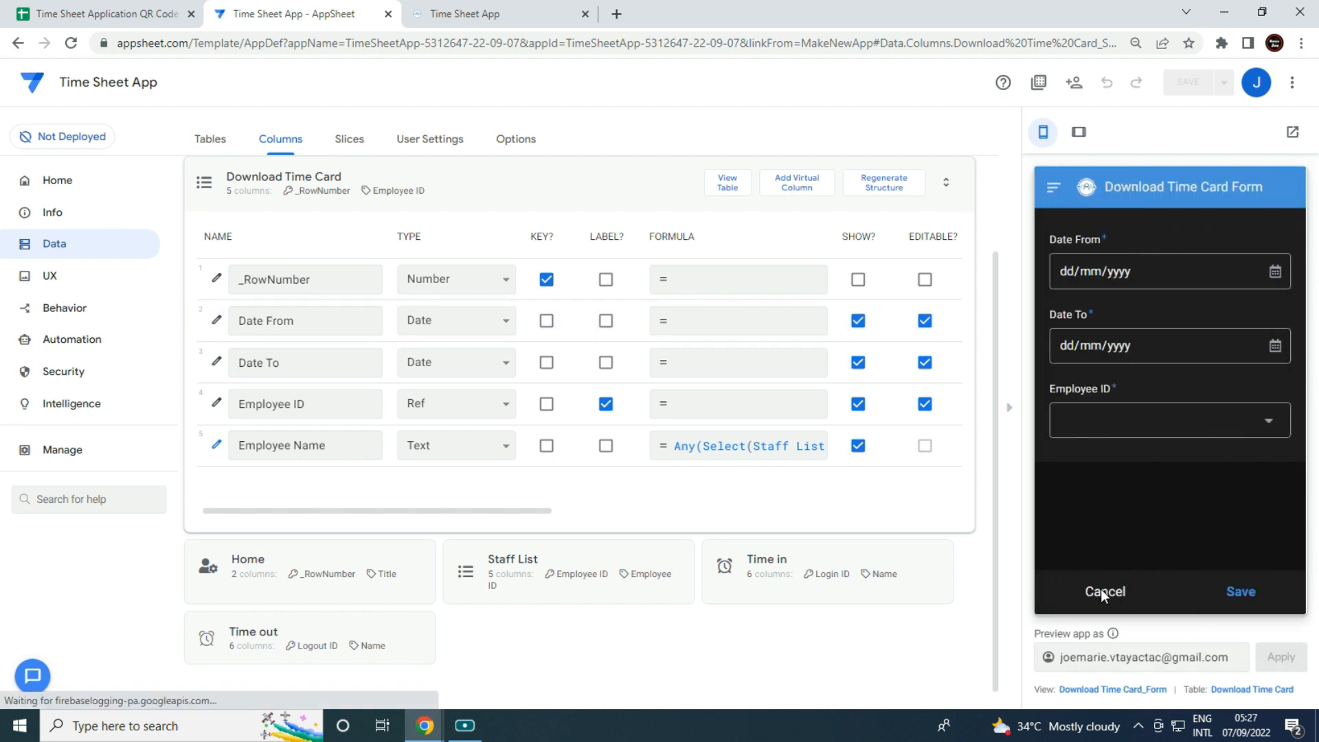
# Save a Download Time Card request for the second employee, then download Time Card Report.pdf.
pyautogui.click(1103, 591)
pyautogui.click(1253, 275)
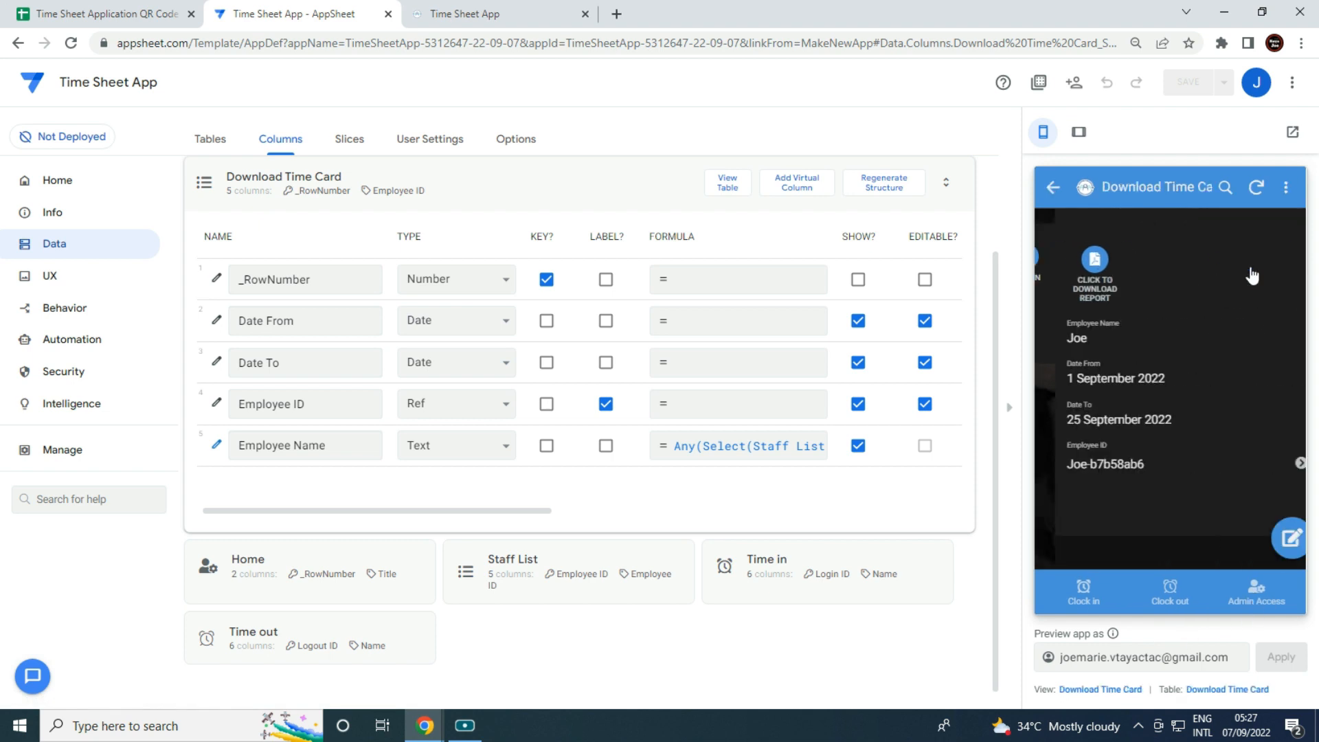
pyautogui.click(1278, 540)
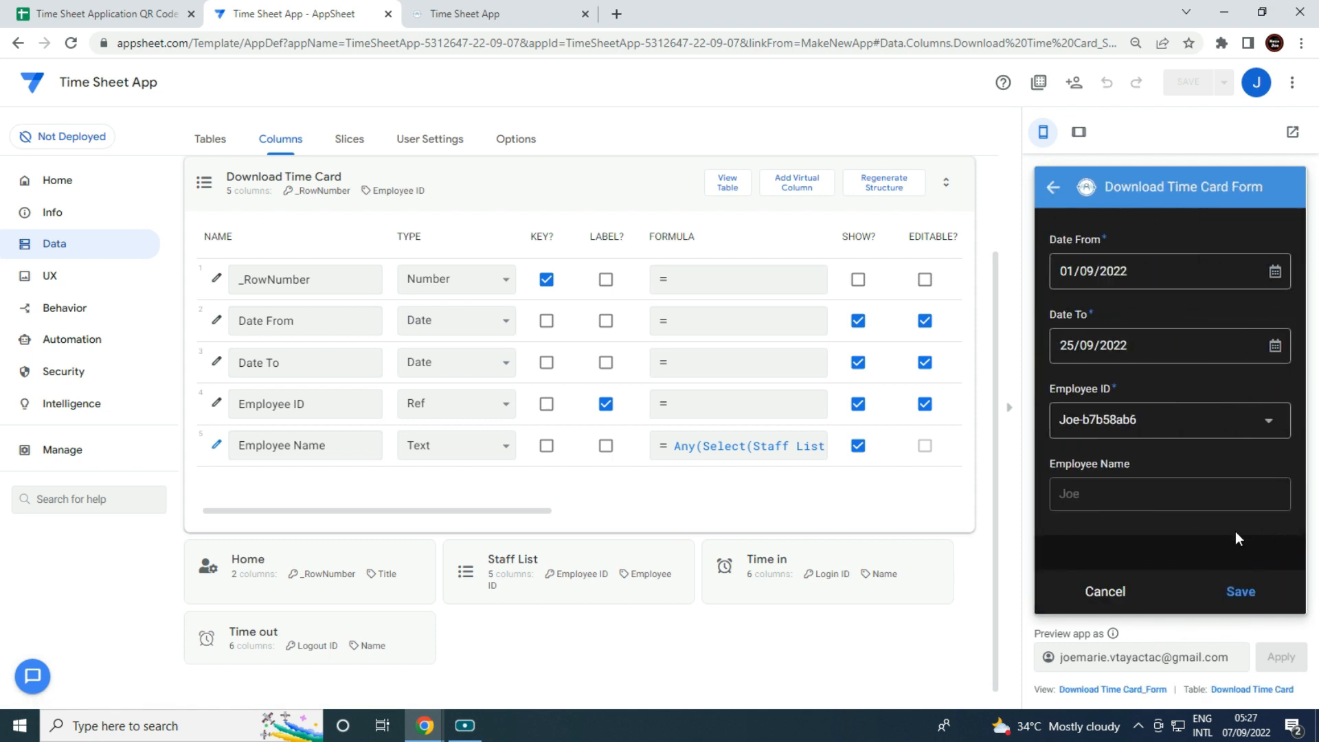
pyautogui.click(1169, 420)
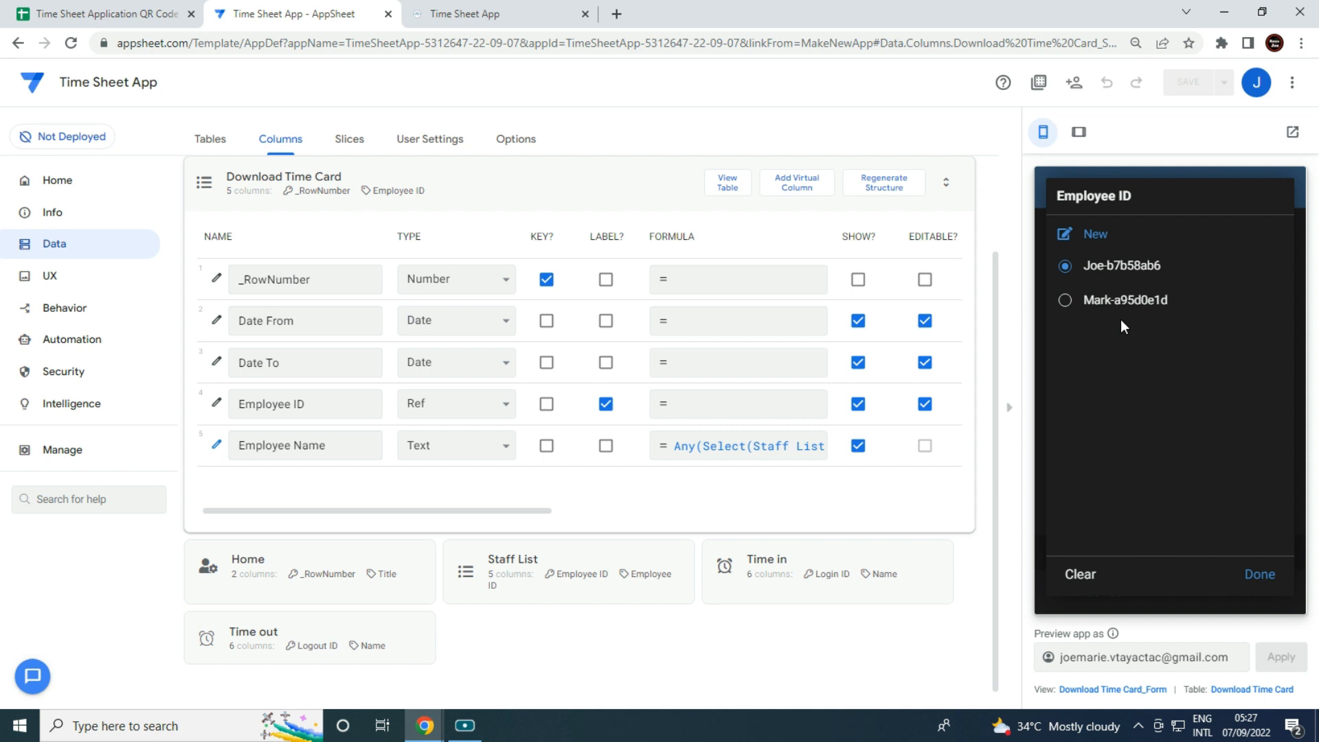
pyautogui.click(1130, 307)
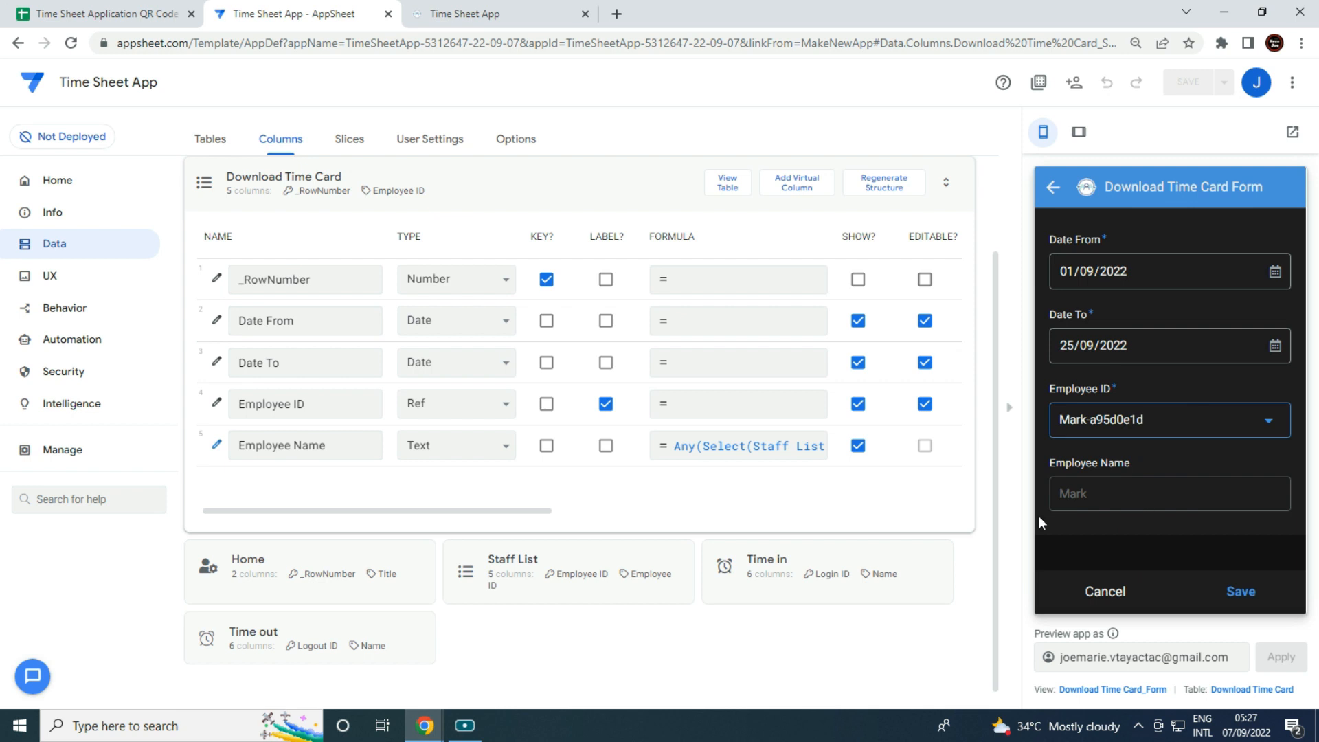
pyautogui.click(1247, 597)
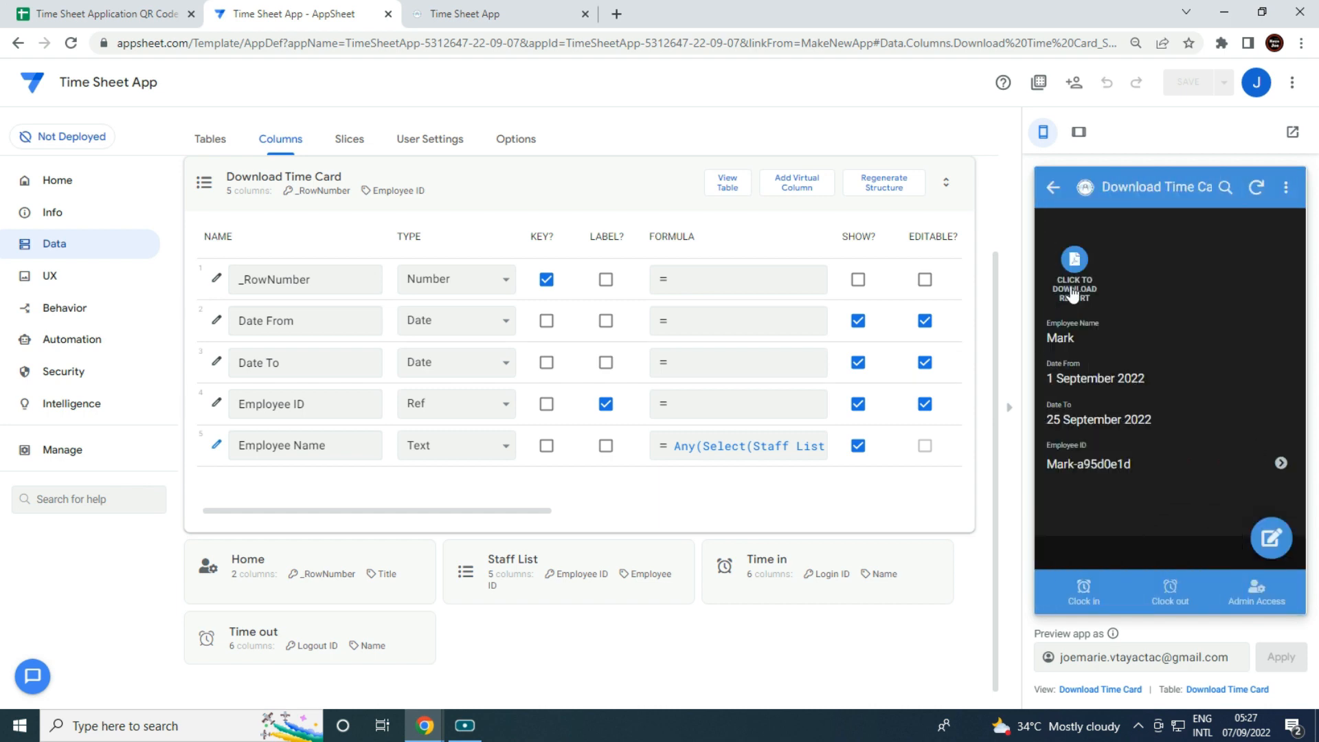
pyautogui.click(1080, 266)
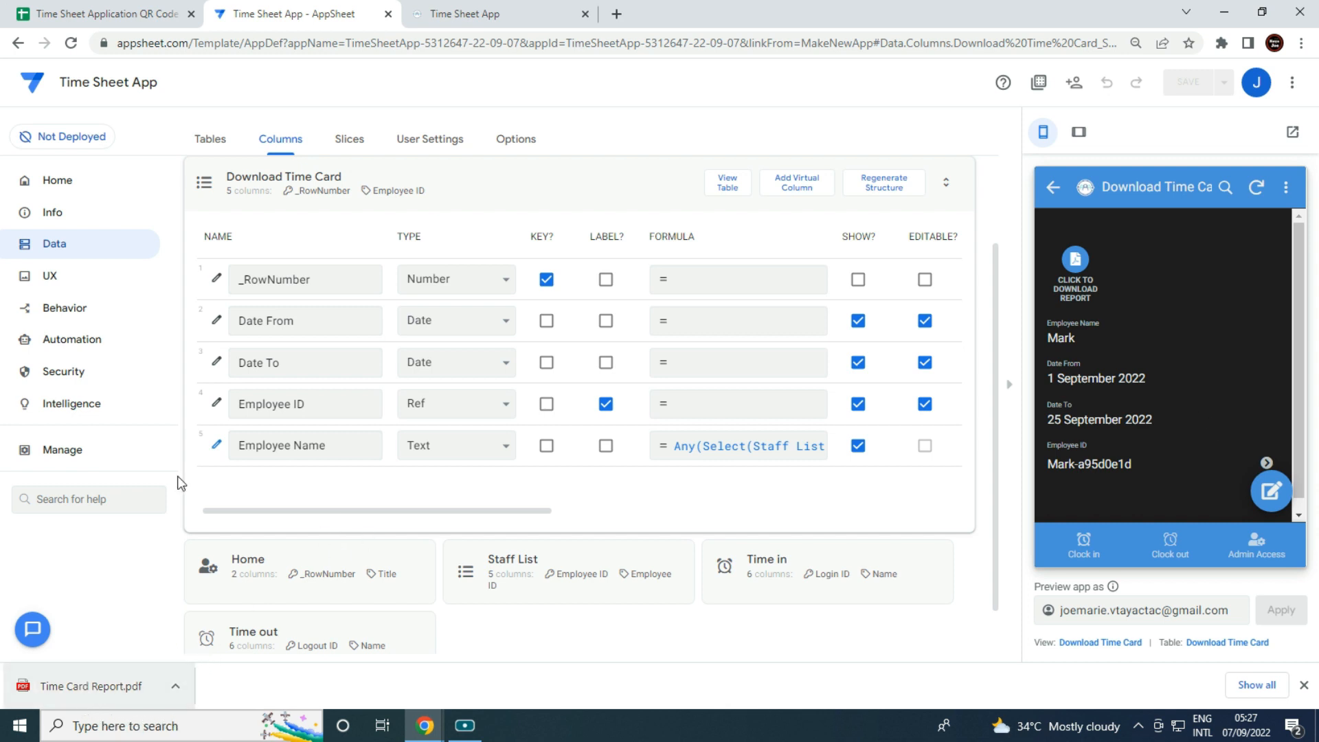
# Review the downloaded Time Card Report.pdf, then return to the Time Sheet Application QR Code spreadsheet.
pyautogui.click(88, 690)
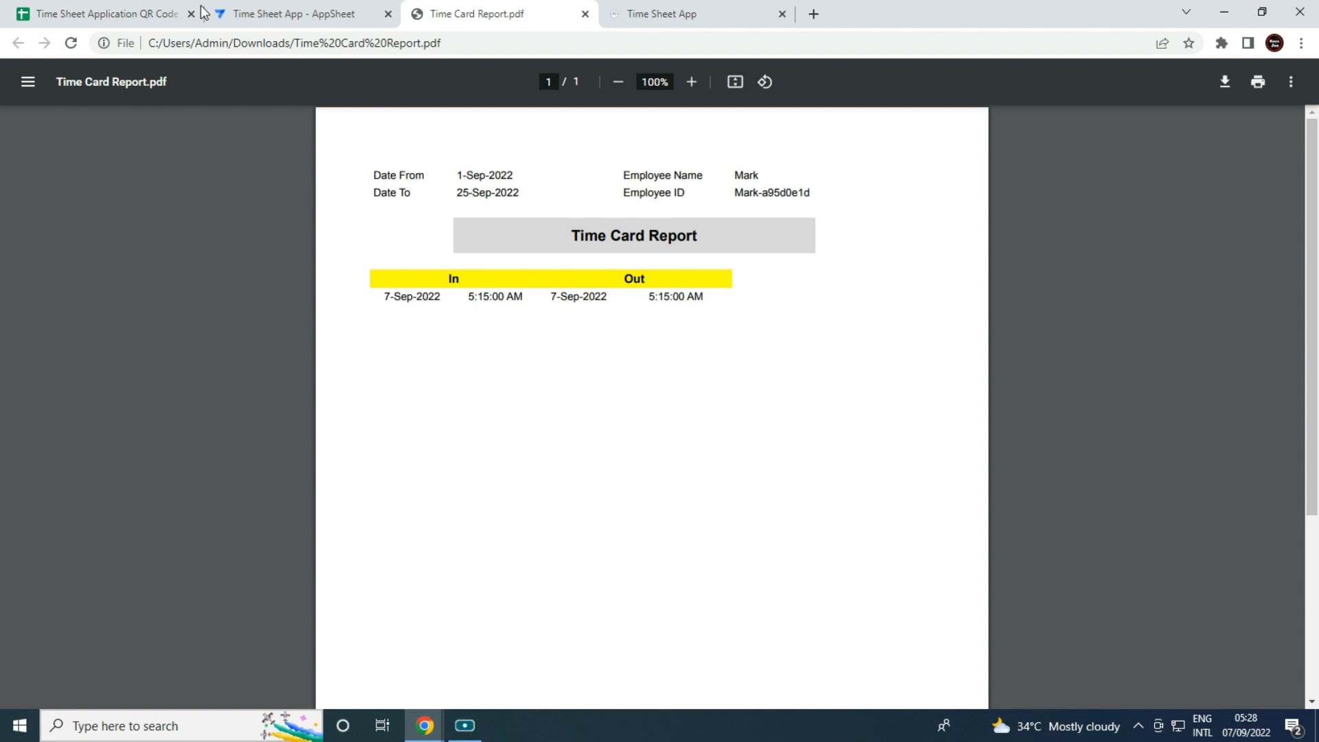
pyautogui.click(146, 9)
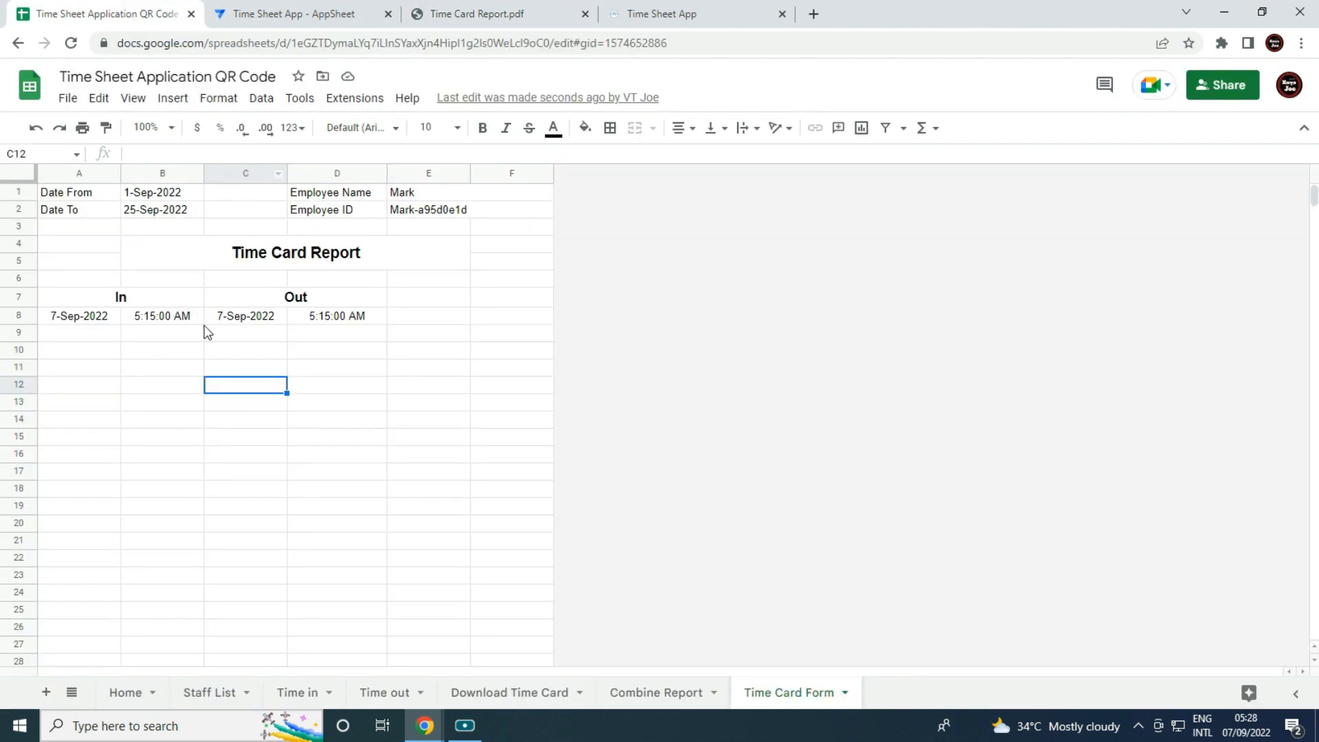
# Insert a blank row above row 8 on the Time Card Form sheet.
pyautogui.click(184, 335)
pyautogui.click(20, 316)
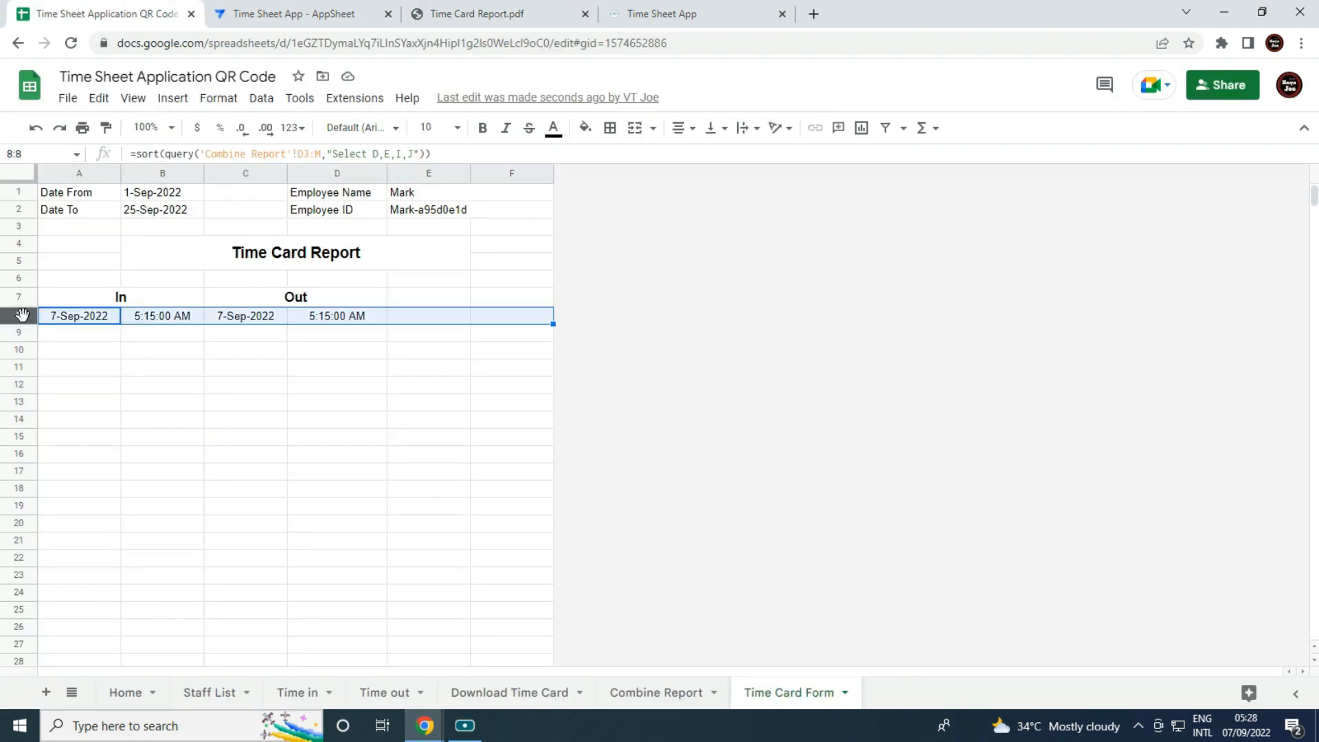
pyautogui.rightClick(24, 316)
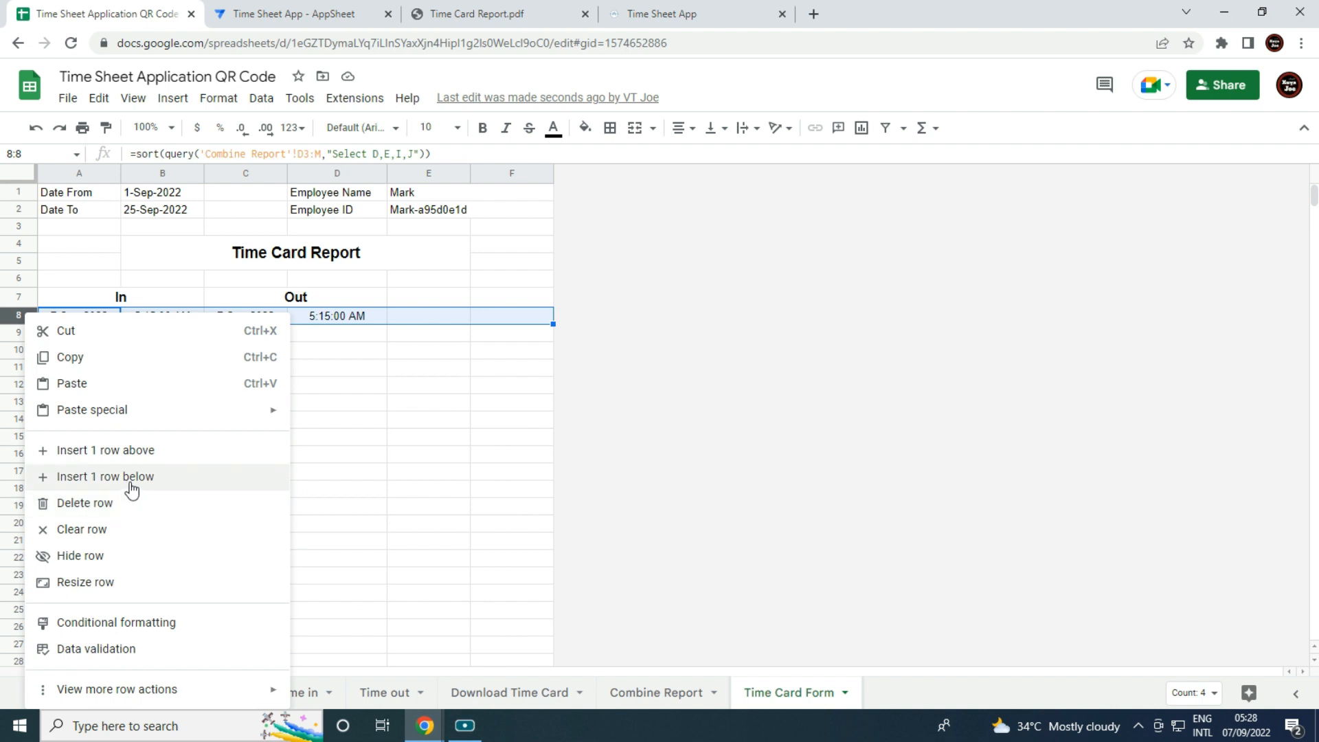
pyautogui.click(137, 454)
pyautogui.click(139, 462)
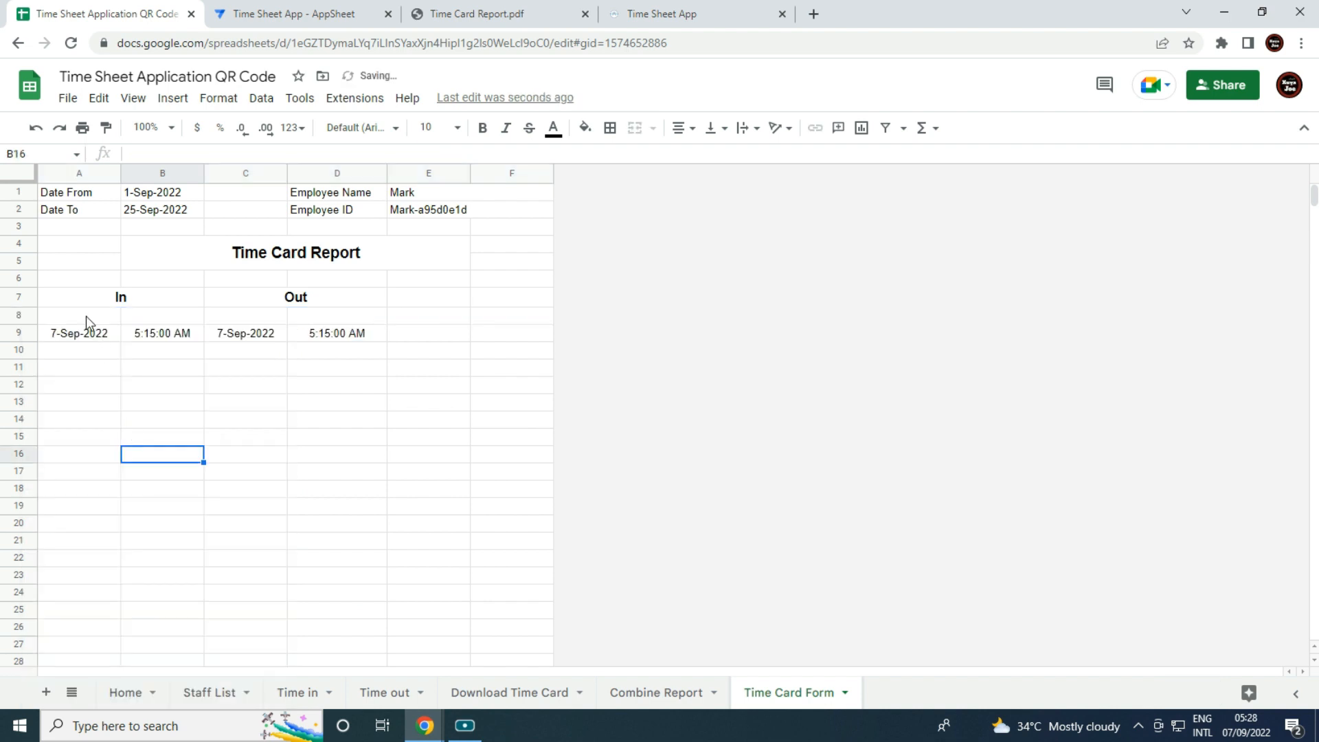
# Fill A8:D8 with the subheadings Date, Time, Date, Time under In and Out.
pyautogui.click(86, 316)
pyautogui.write('Date')
pyautogui.press('Tab')
pyautogui.write('Time')
pyautogui.press('Tab')
pyautogui.write('Date')
pyautogui.press('Tab')
pyautogui.write('Time')
pyautogui.press('Tab')
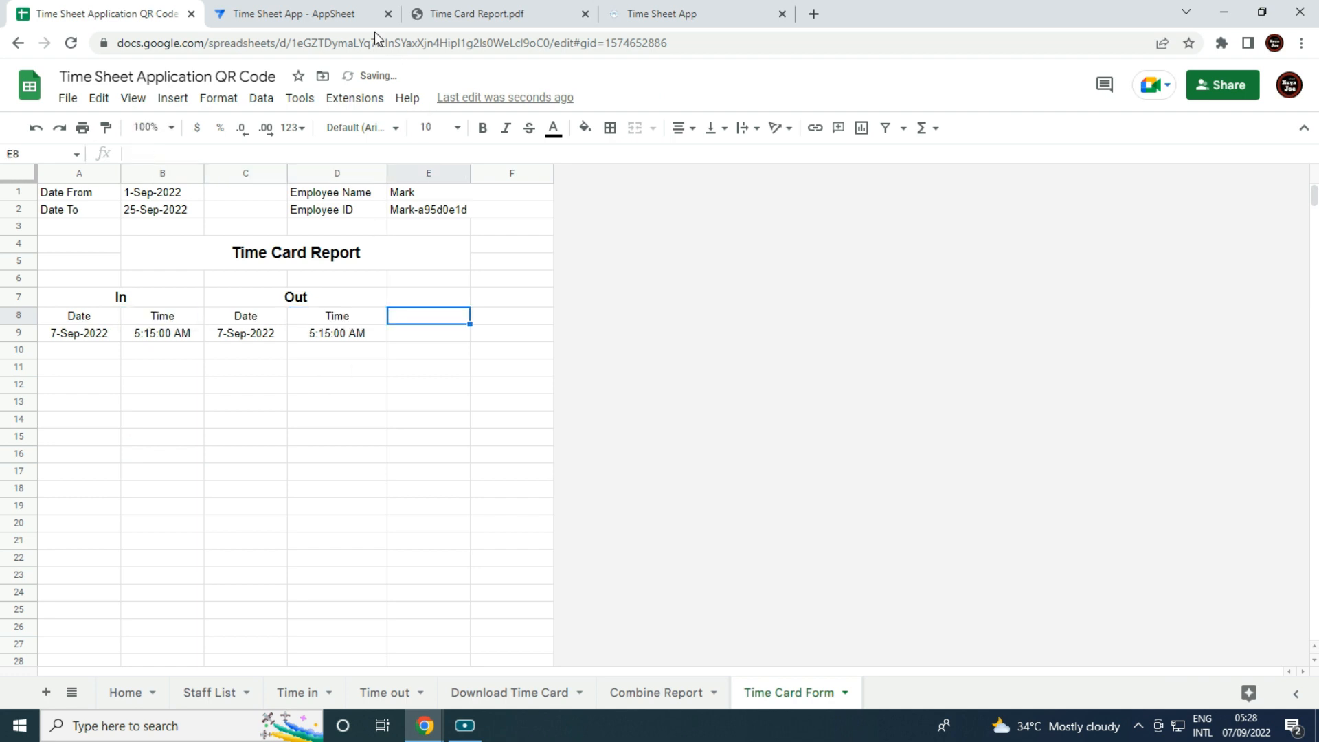
pyautogui.click(481, 10)
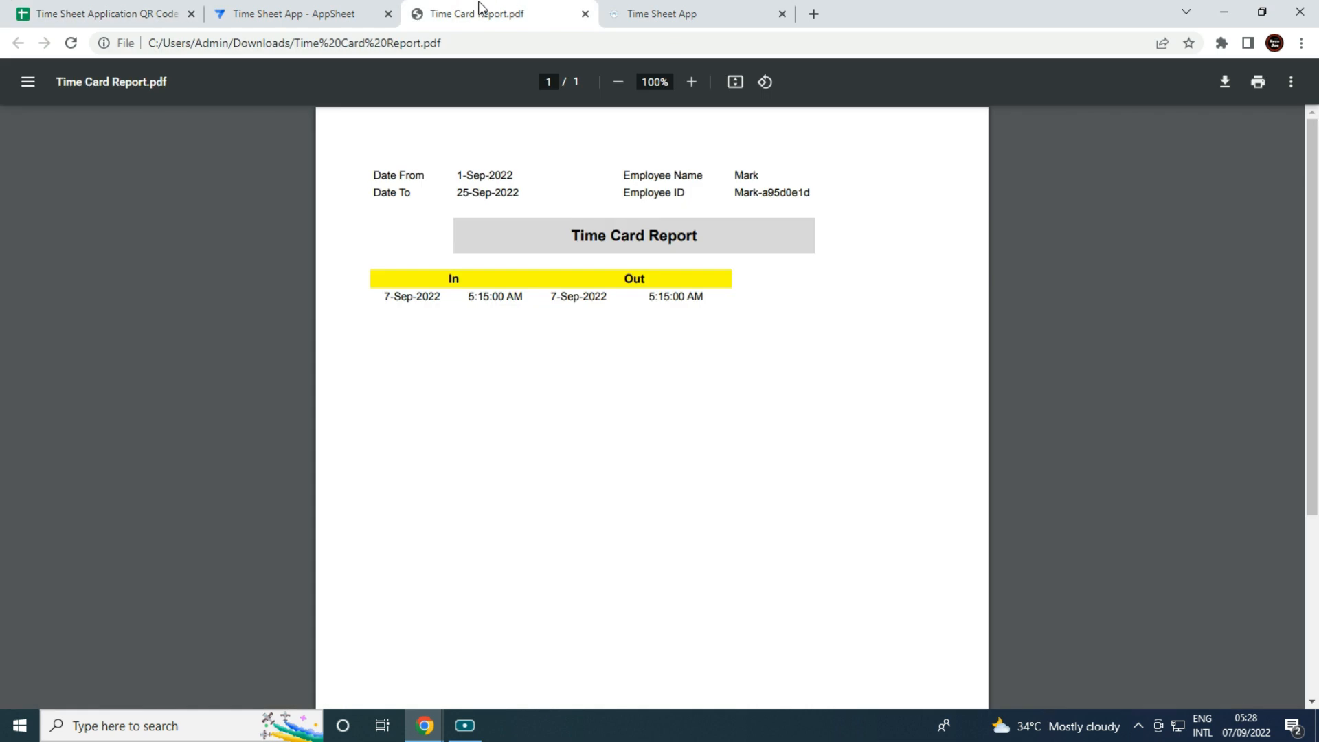
# Close the old report PDF, leave the clock-out form and sync the app.
pyautogui.click(585, 14)
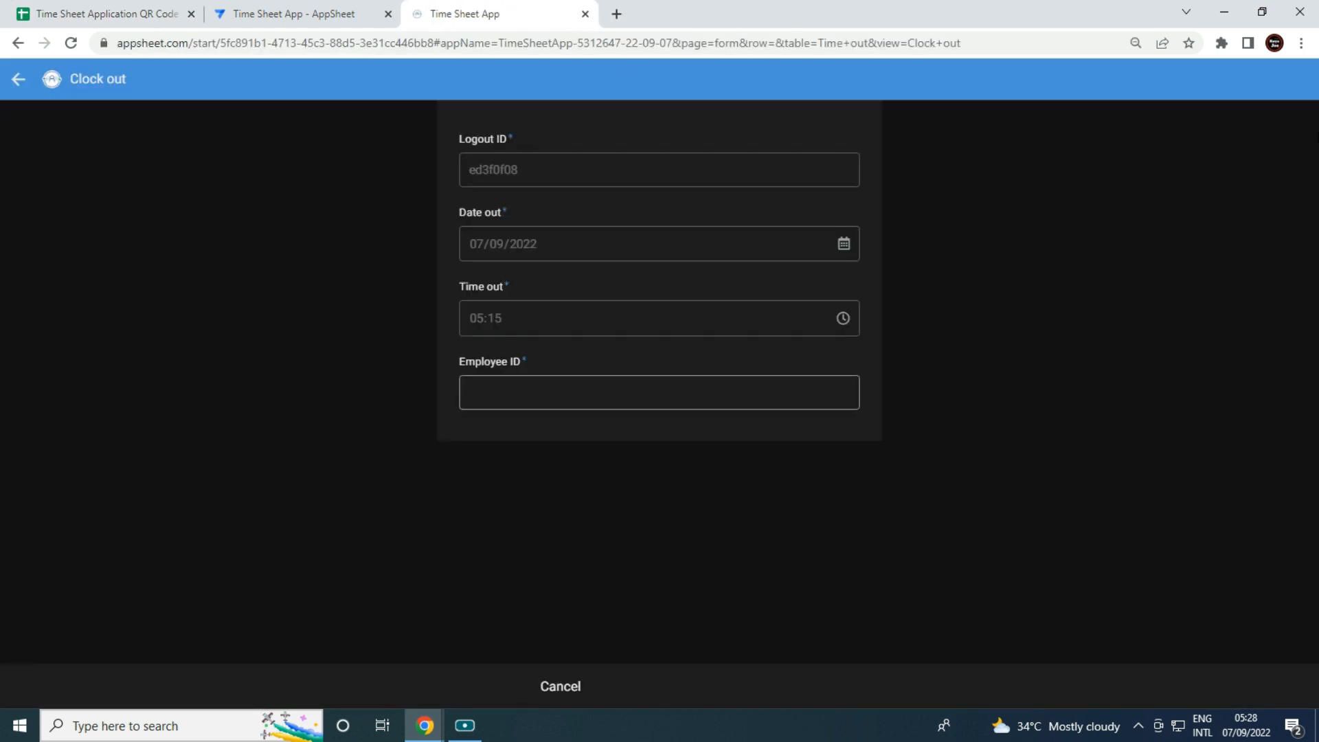
pyautogui.click(18, 84)
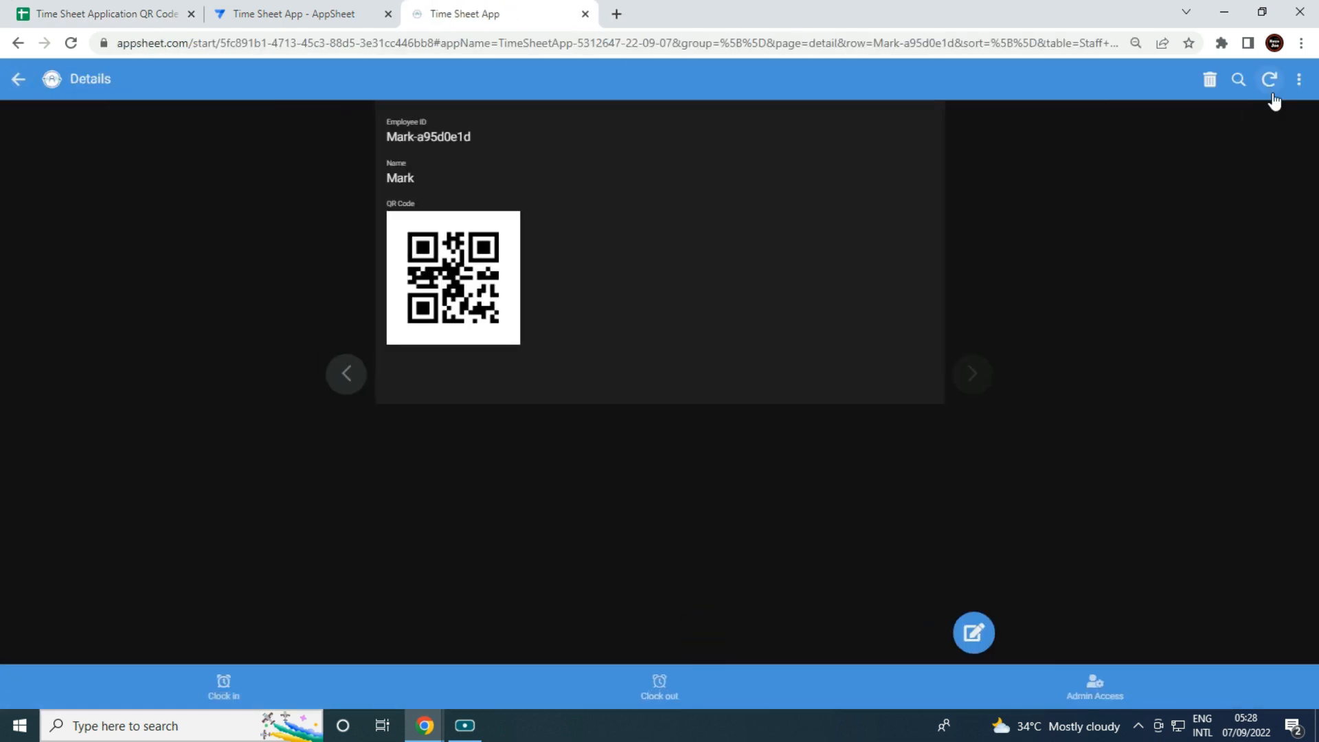
pyautogui.click(1272, 94)
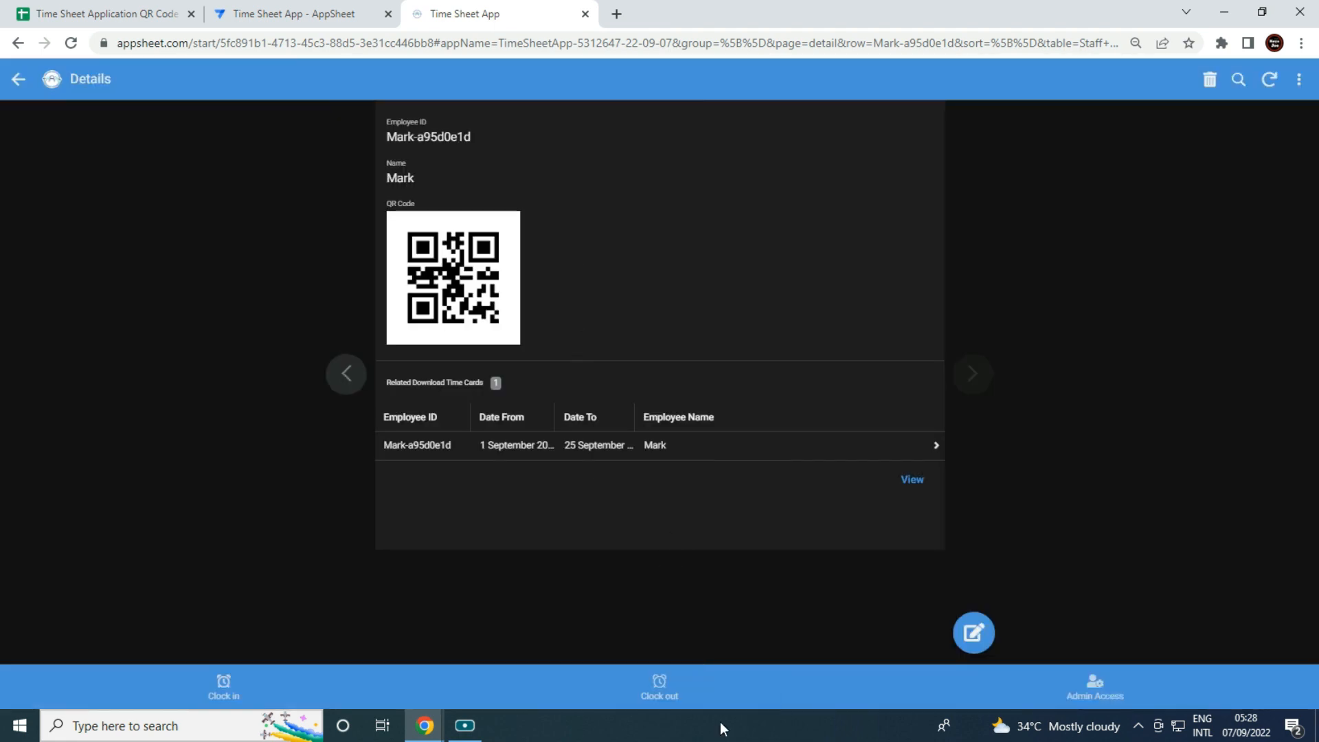
# Re-download the report from Admin Access > Download Time Card and open Time Card Report (1).pdf.
pyautogui.click(1088, 704)
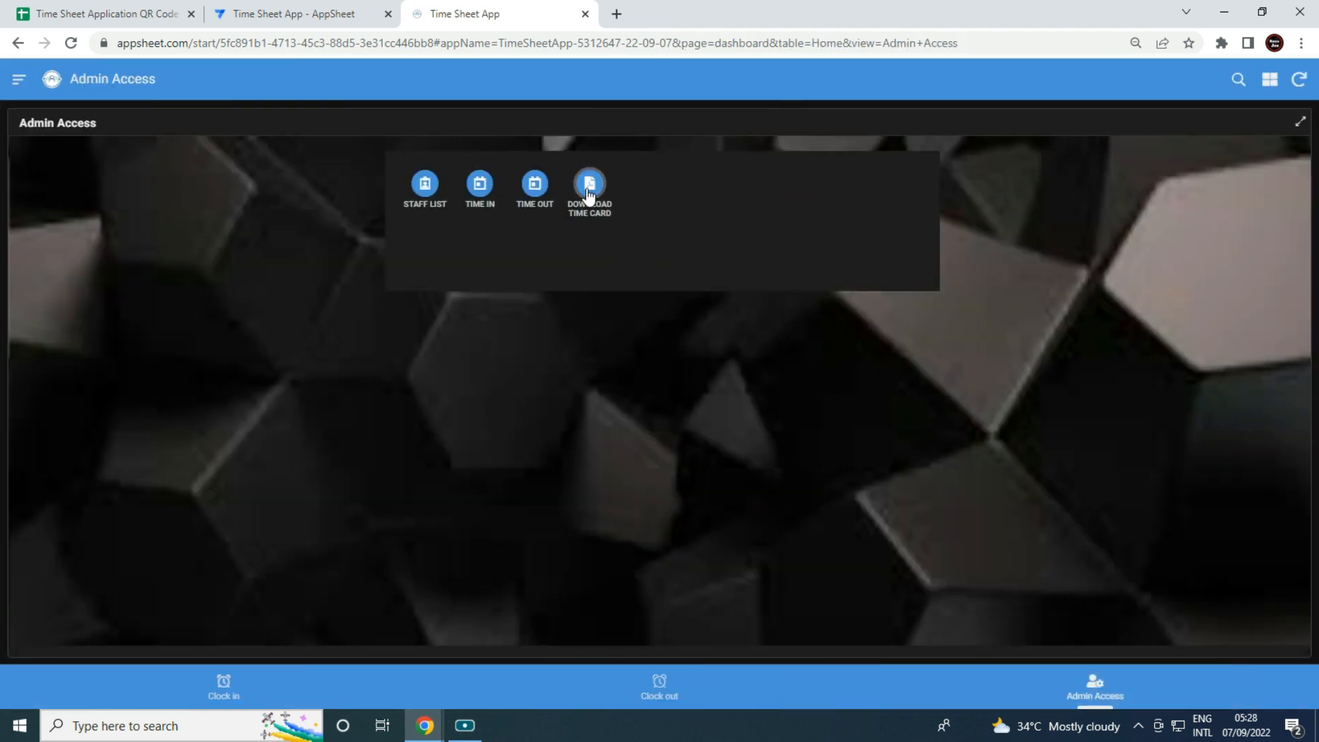
pyautogui.click(590, 193)
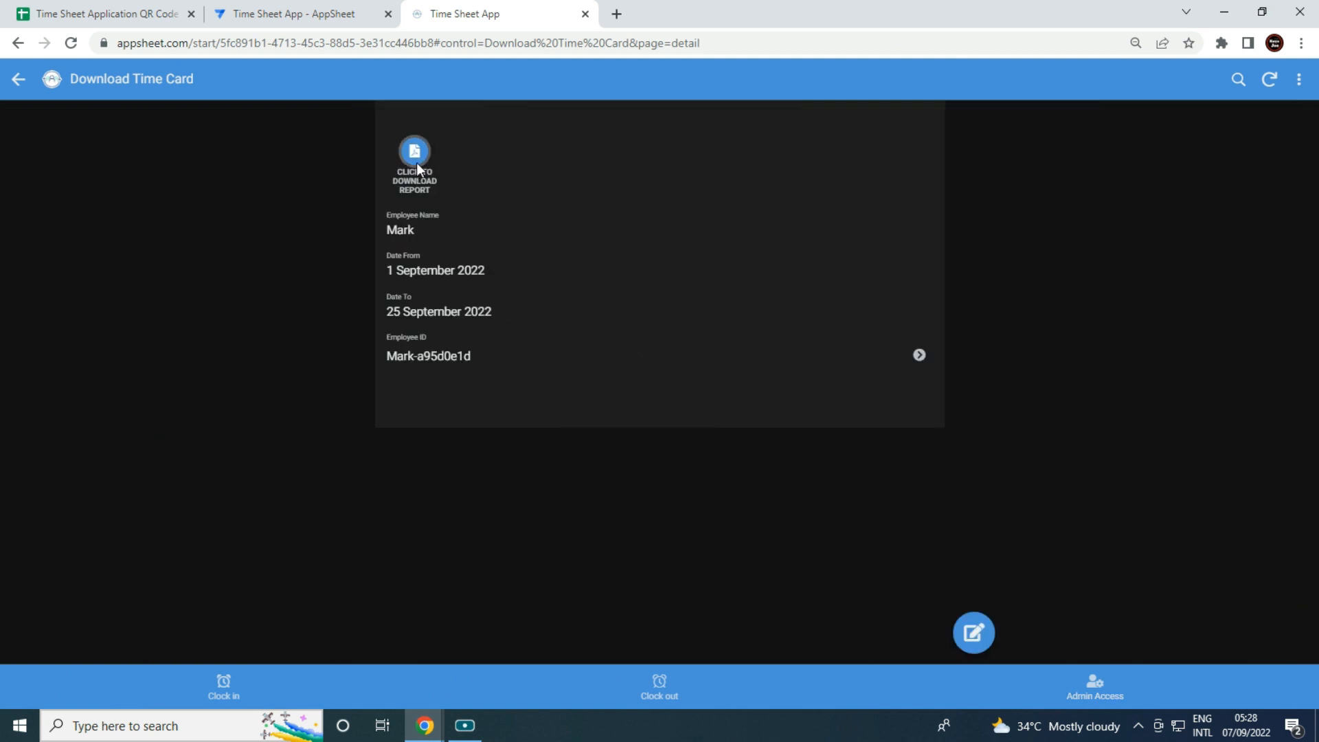
pyautogui.click(415, 155)
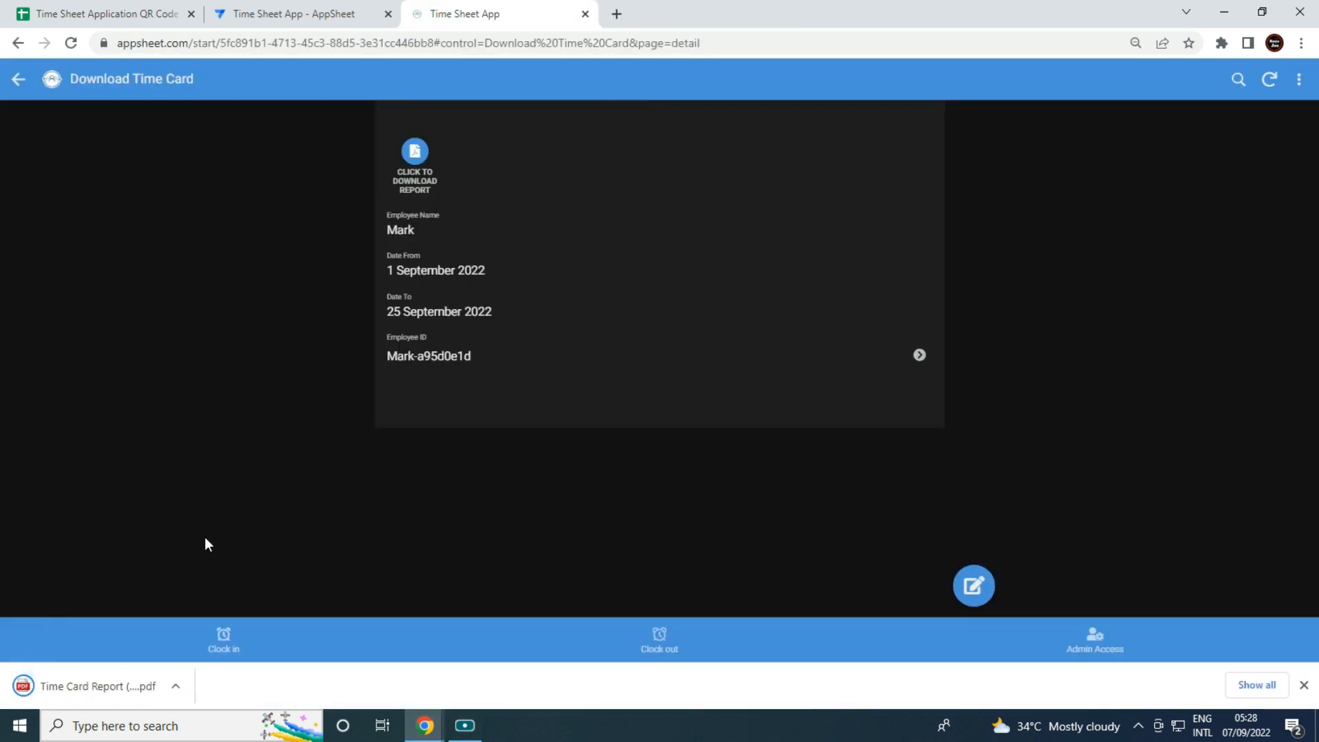
pyautogui.click(98, 695)
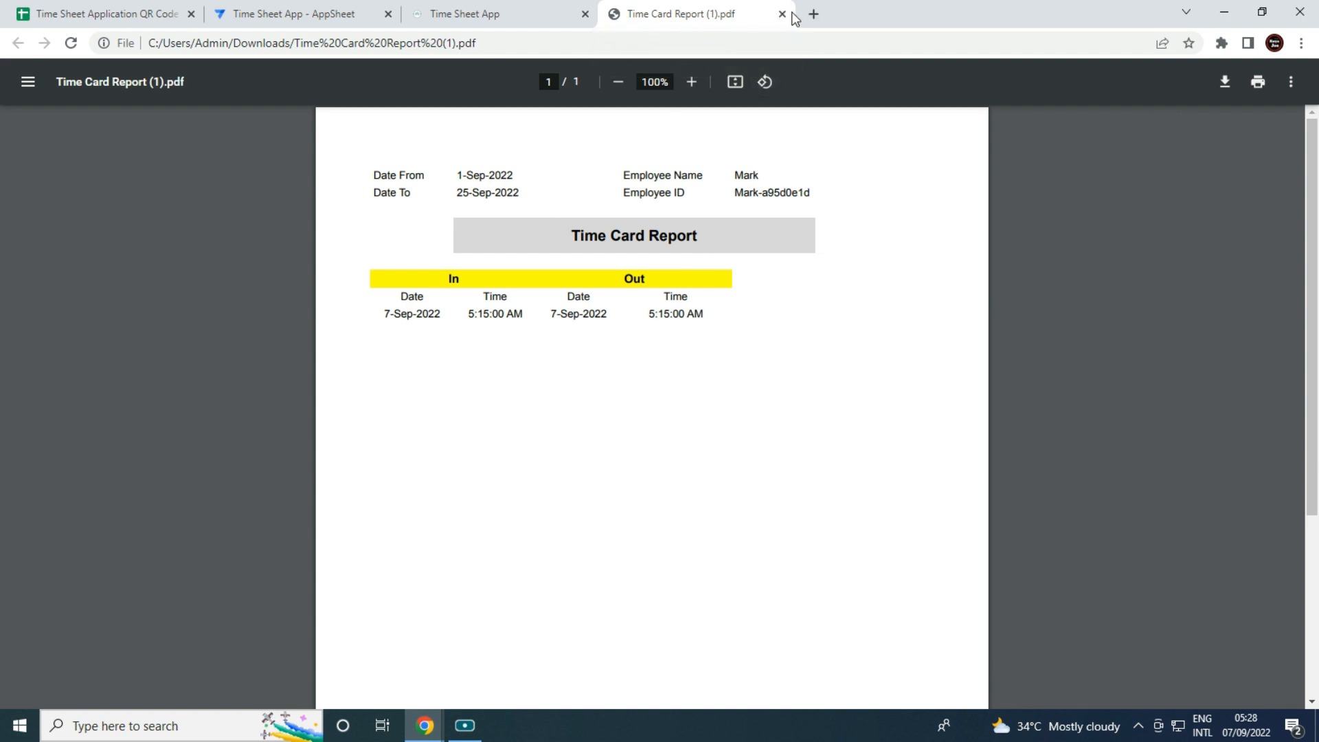
# Preview the Download Time Card record for 1–25 September 2022 at tablet size in the AppSheet editor.
pyautogui.click(323, 14)
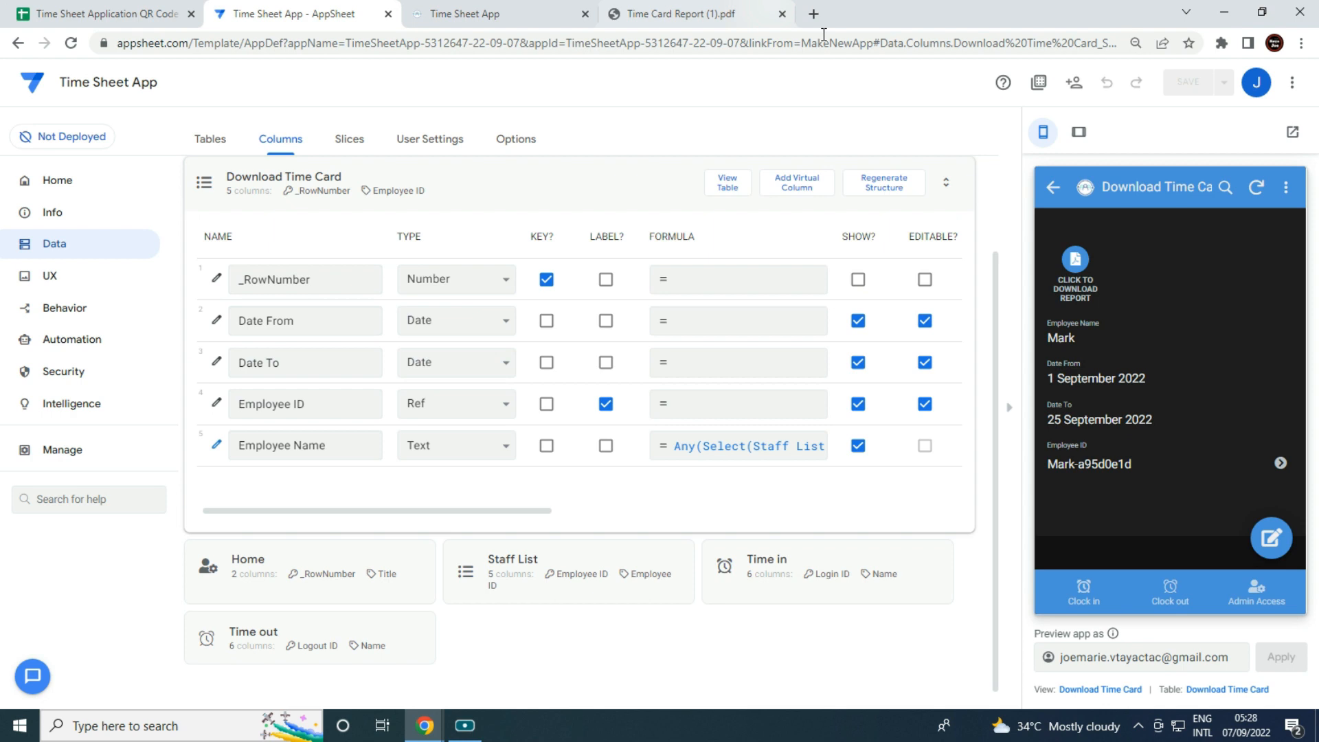
pyautogui.click(1079, 132)
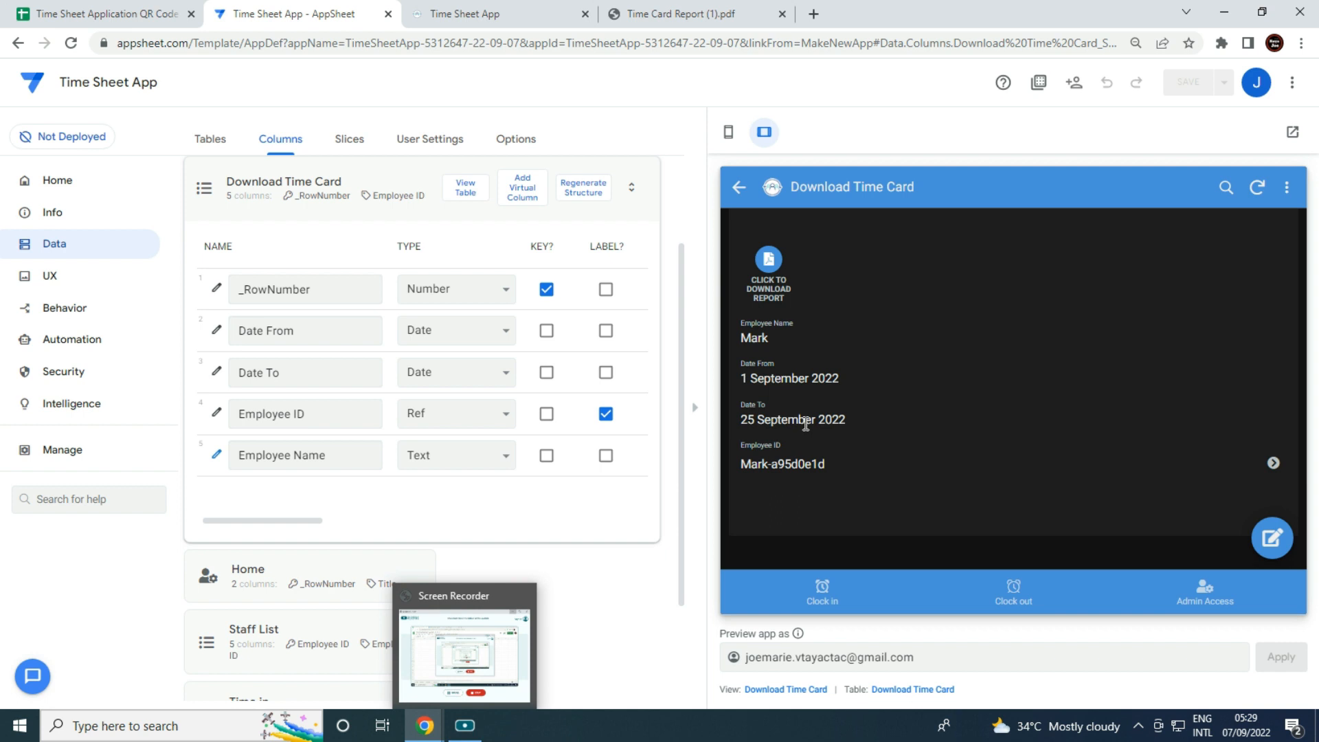
pyautogui.click(465, 734)
pyautogui.click(470, 733)
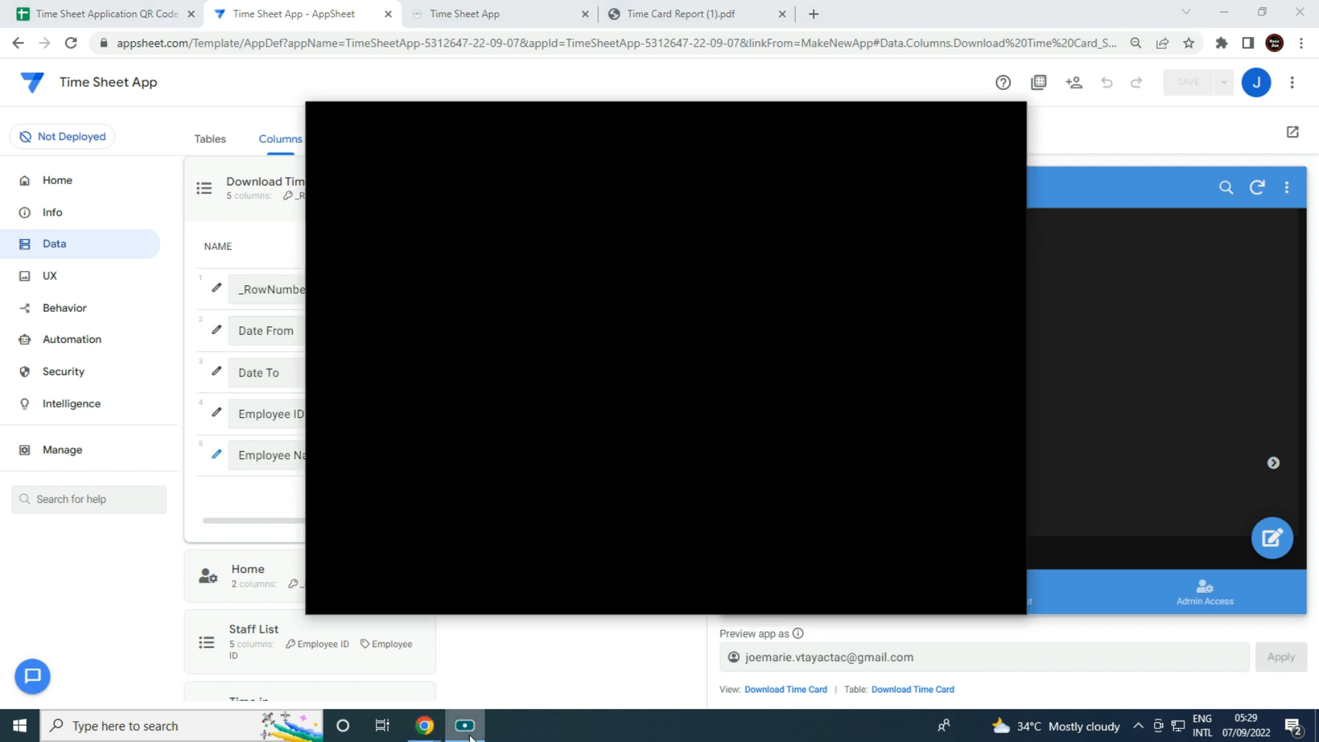